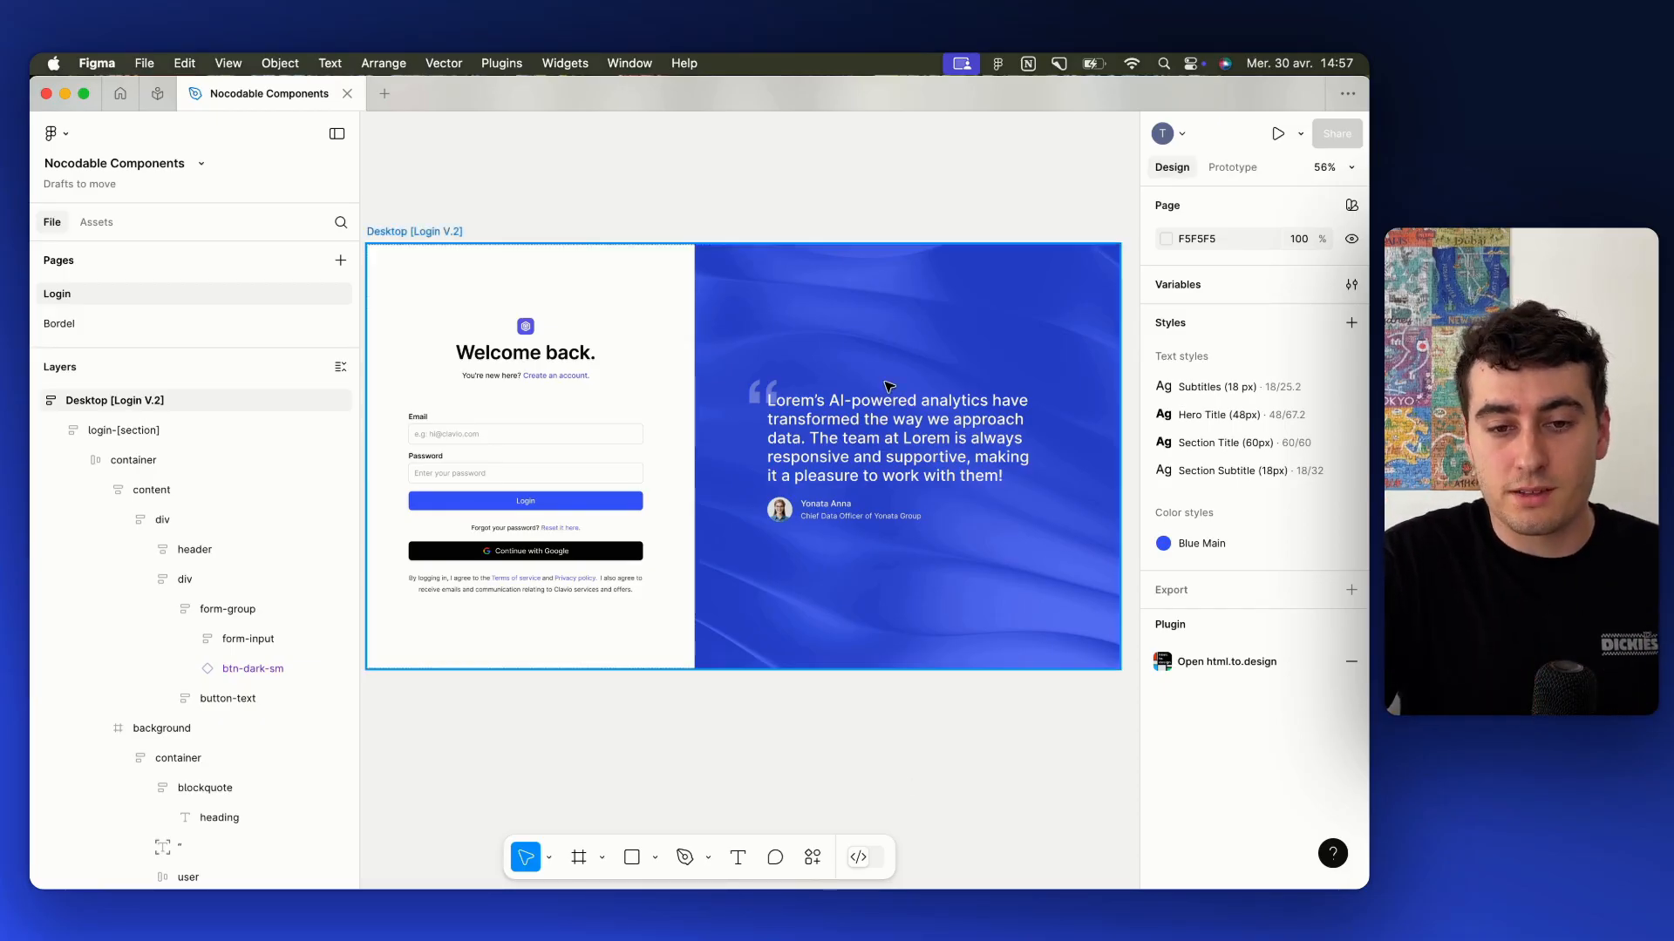
Inspect the design's login form container, blue background panel and form block
left_click(880, 353)
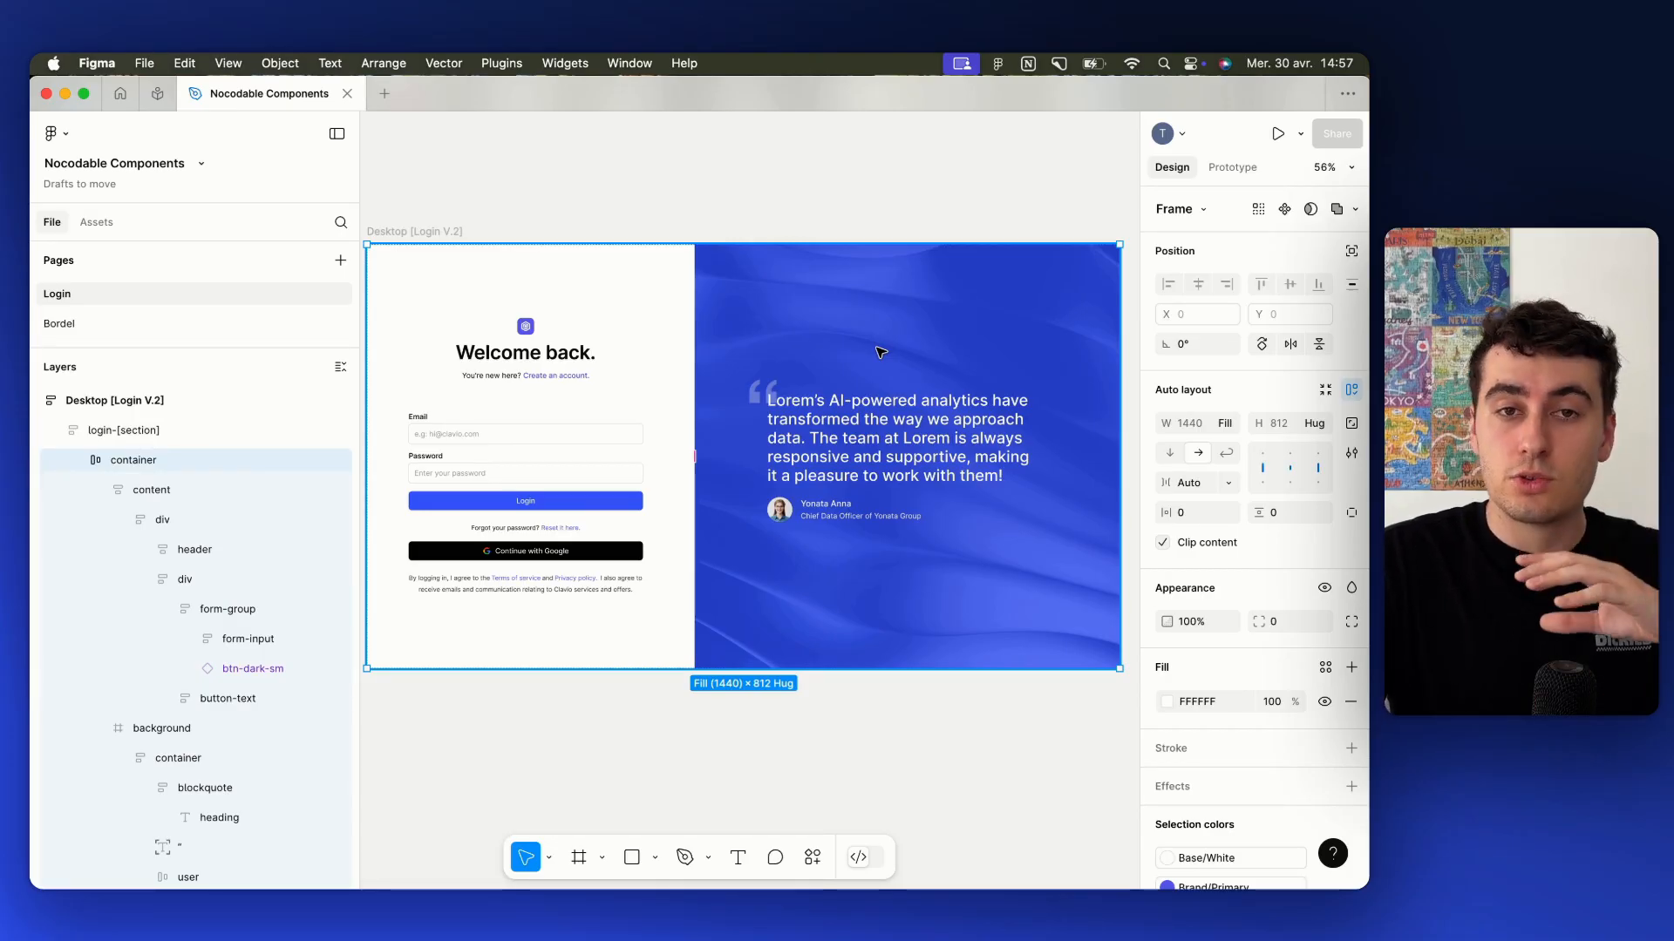
left_click(965, 286)
scroll(966, 286, "down", 5)
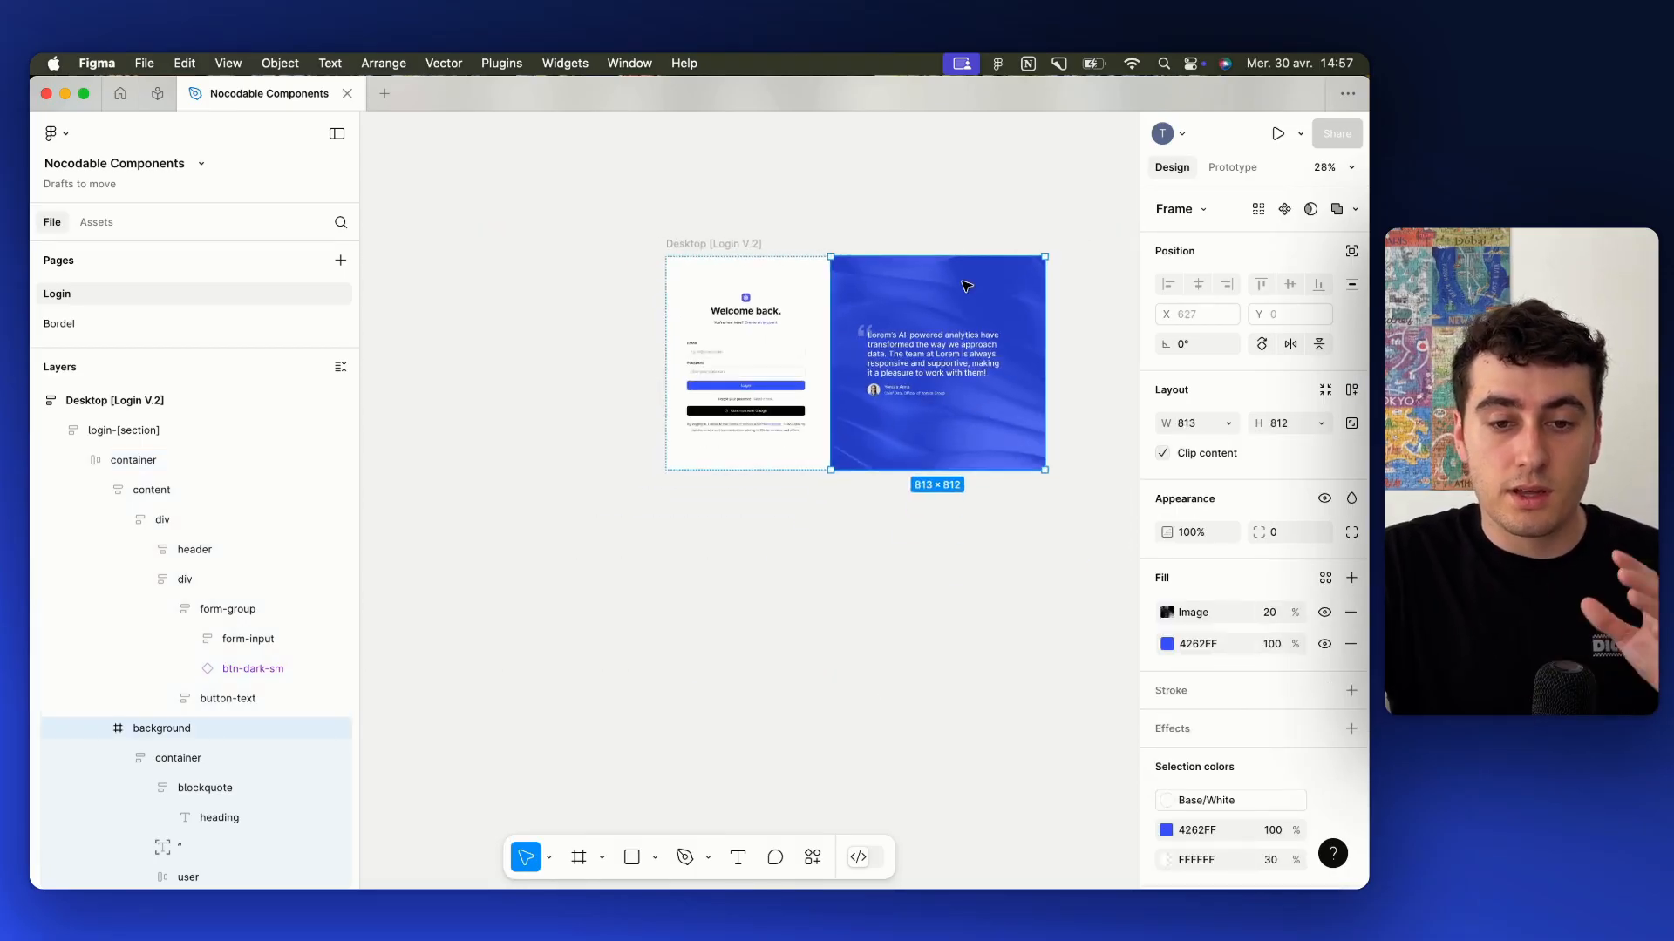
scroll(741, 288, "up", 3)
left_click(741, 302)
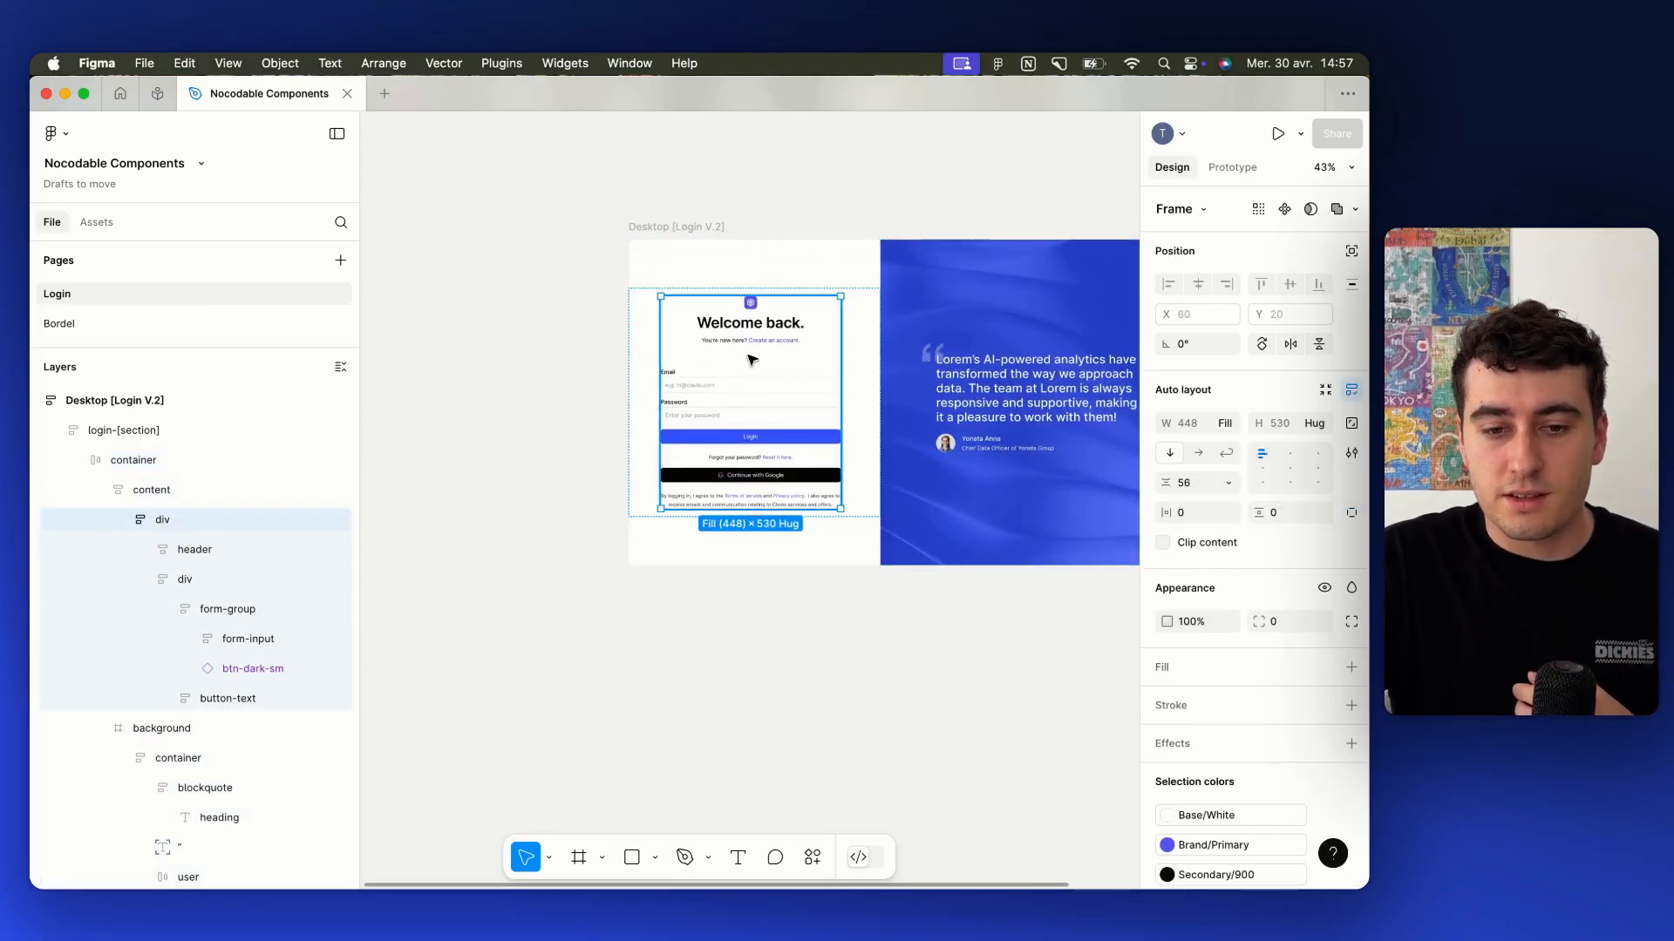
scroll(703, 364, "right", 2)
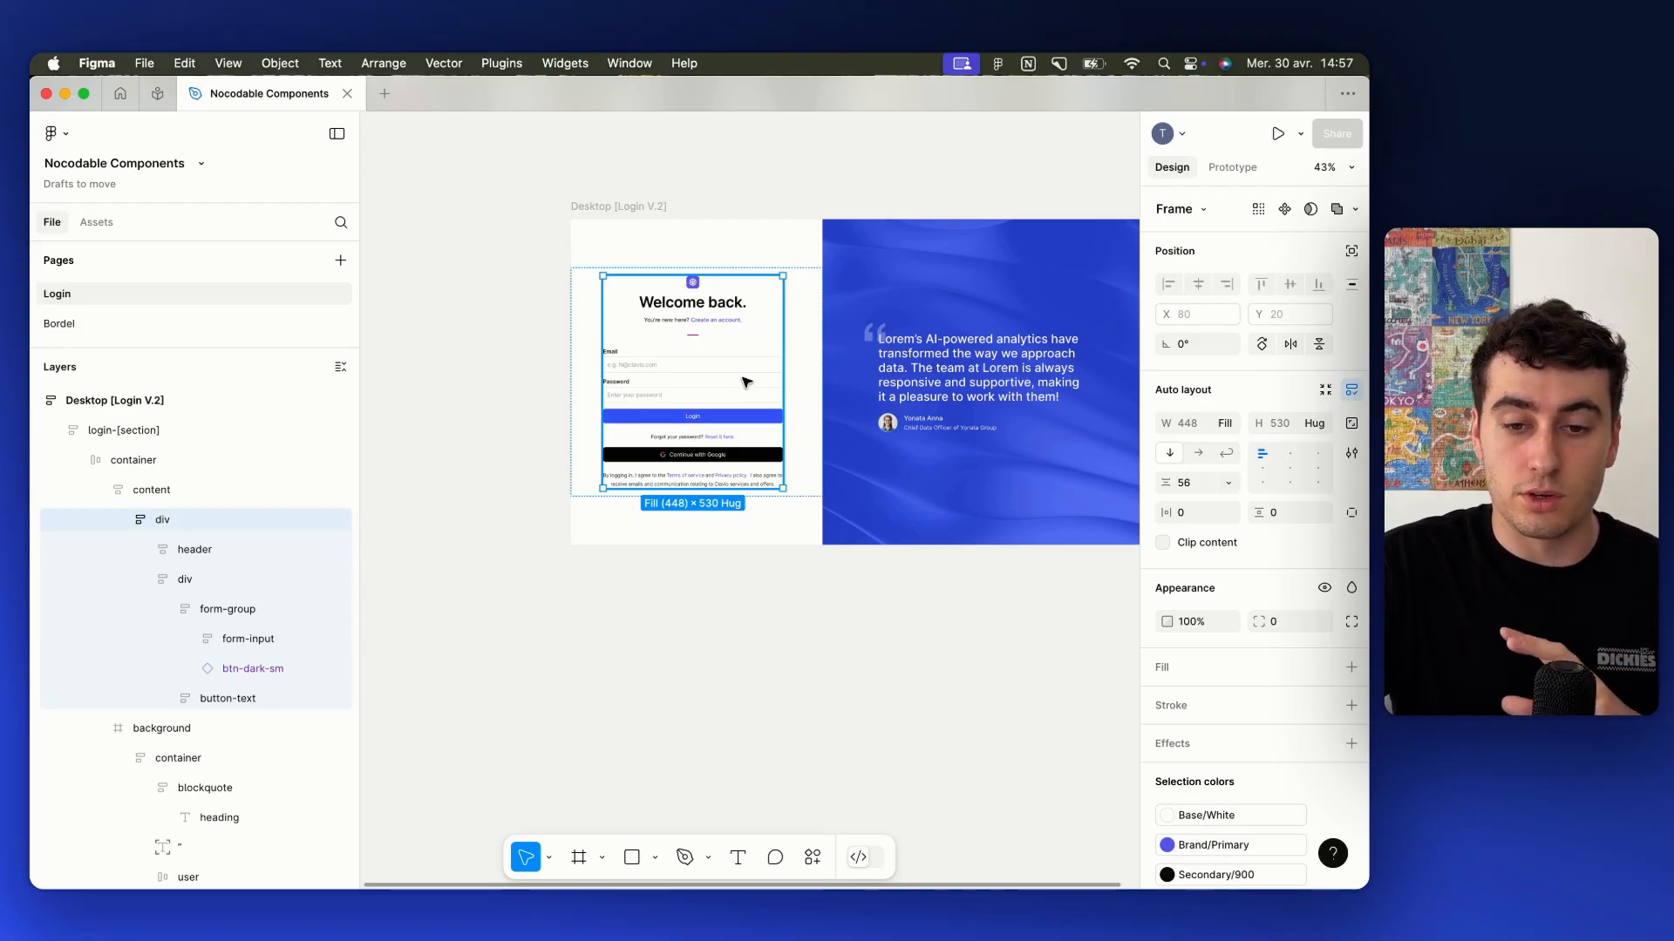
scroll(742, 376, "right", 2)
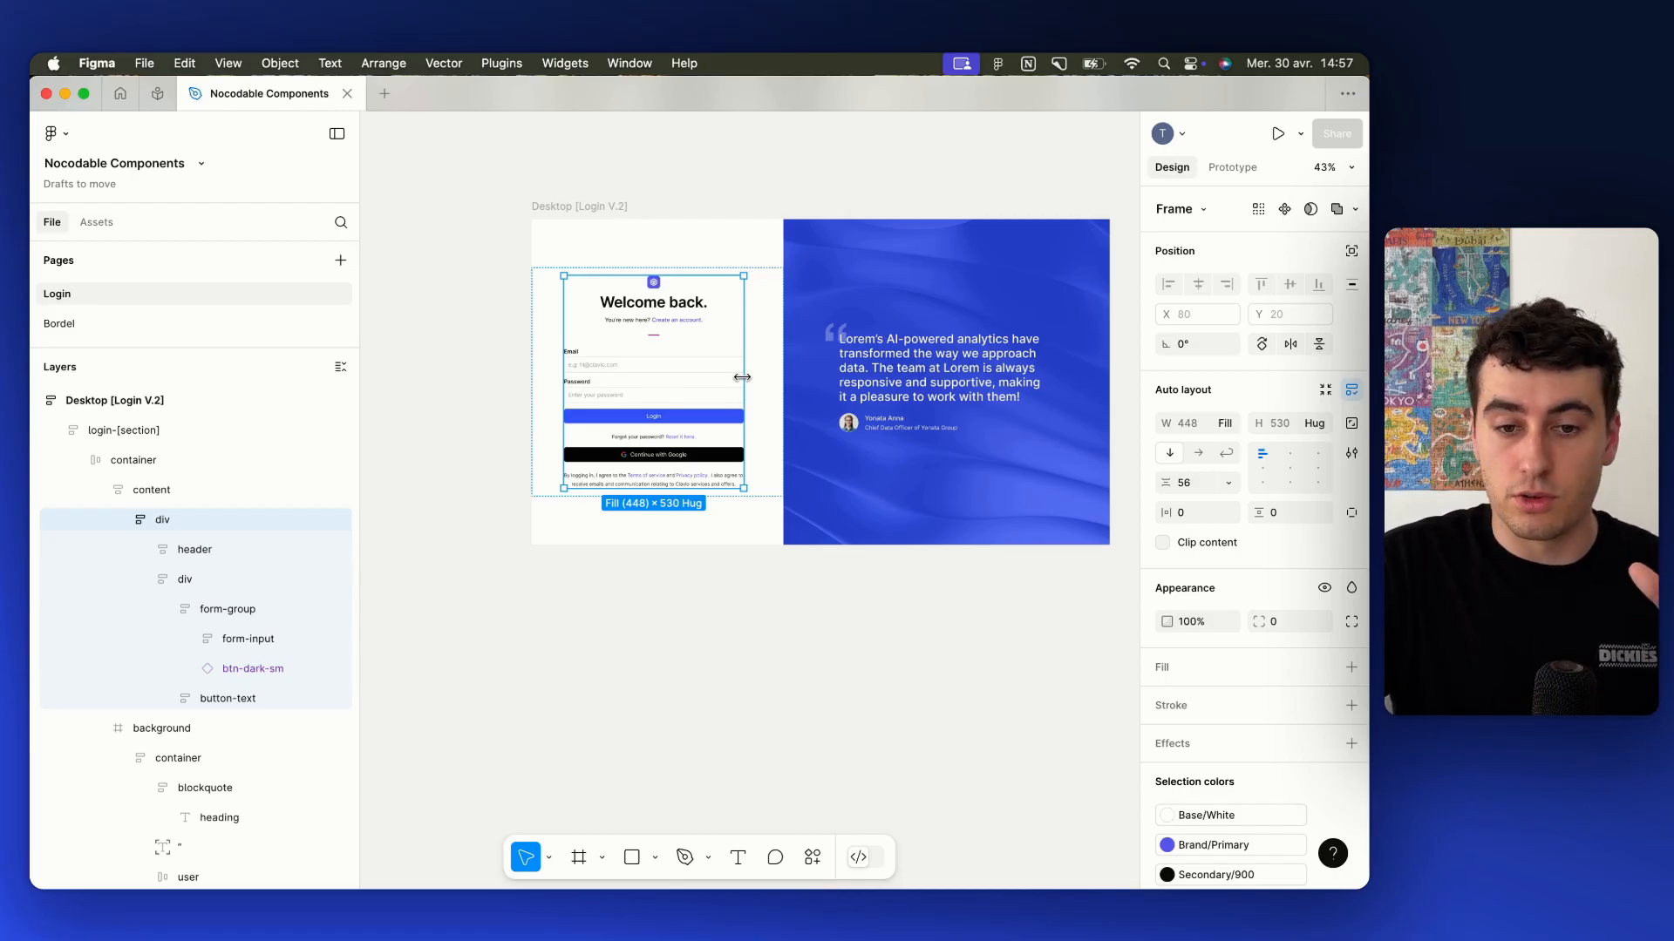
scroll(741, 377, "up", 5)
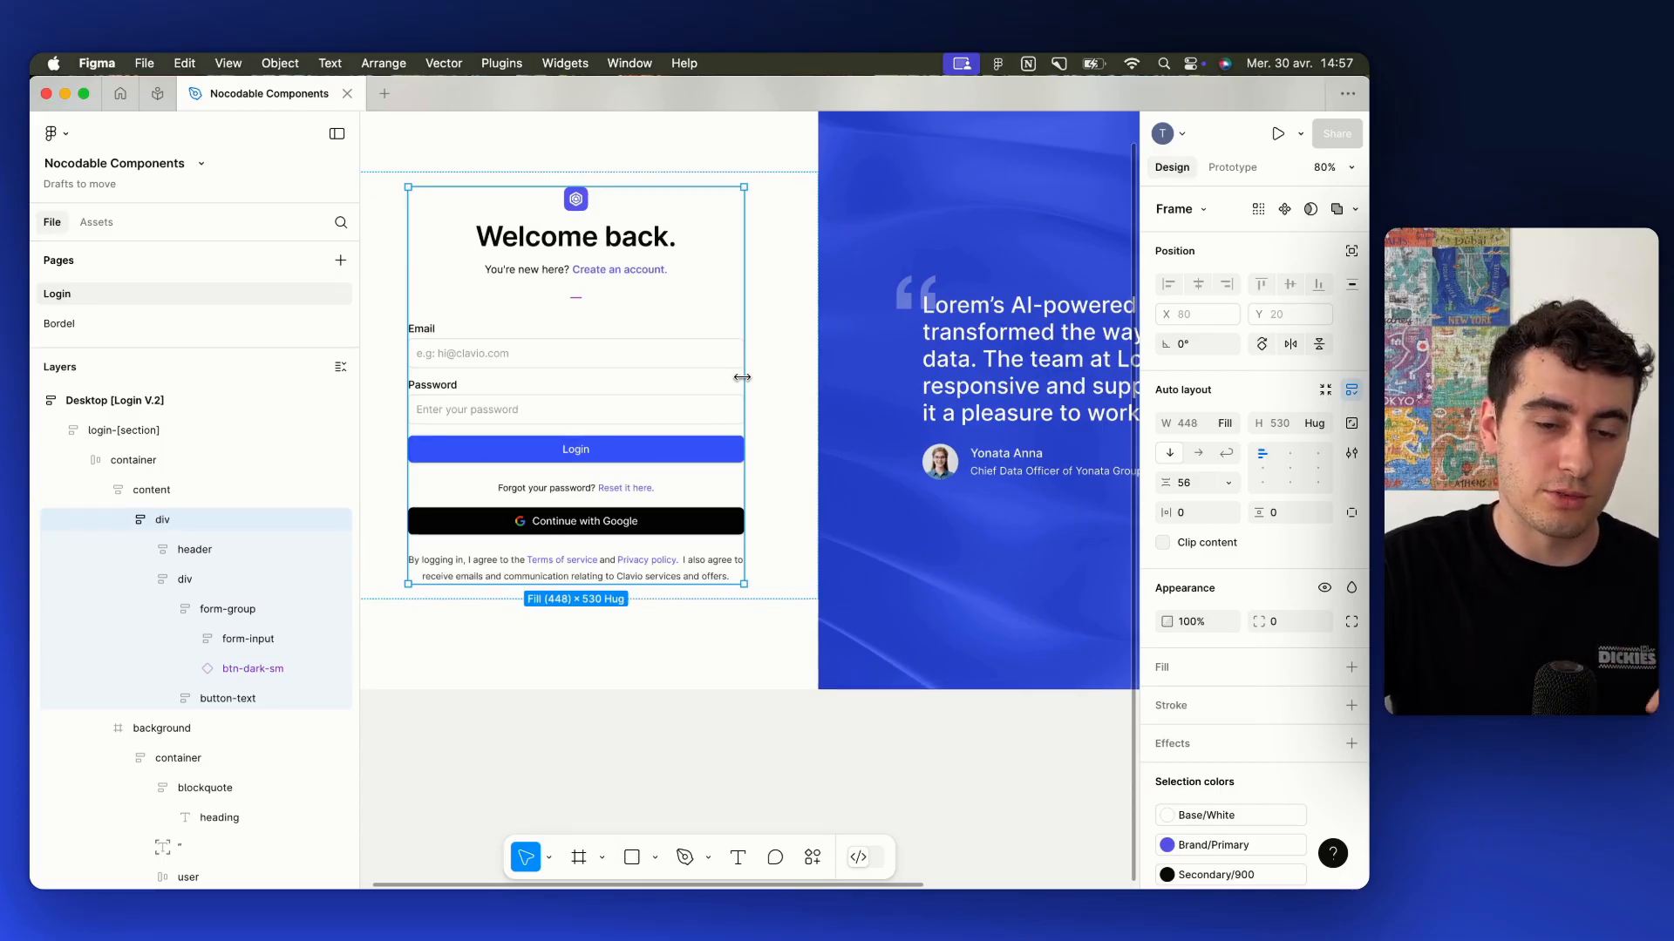
scroll(741, 377, "up", 2)
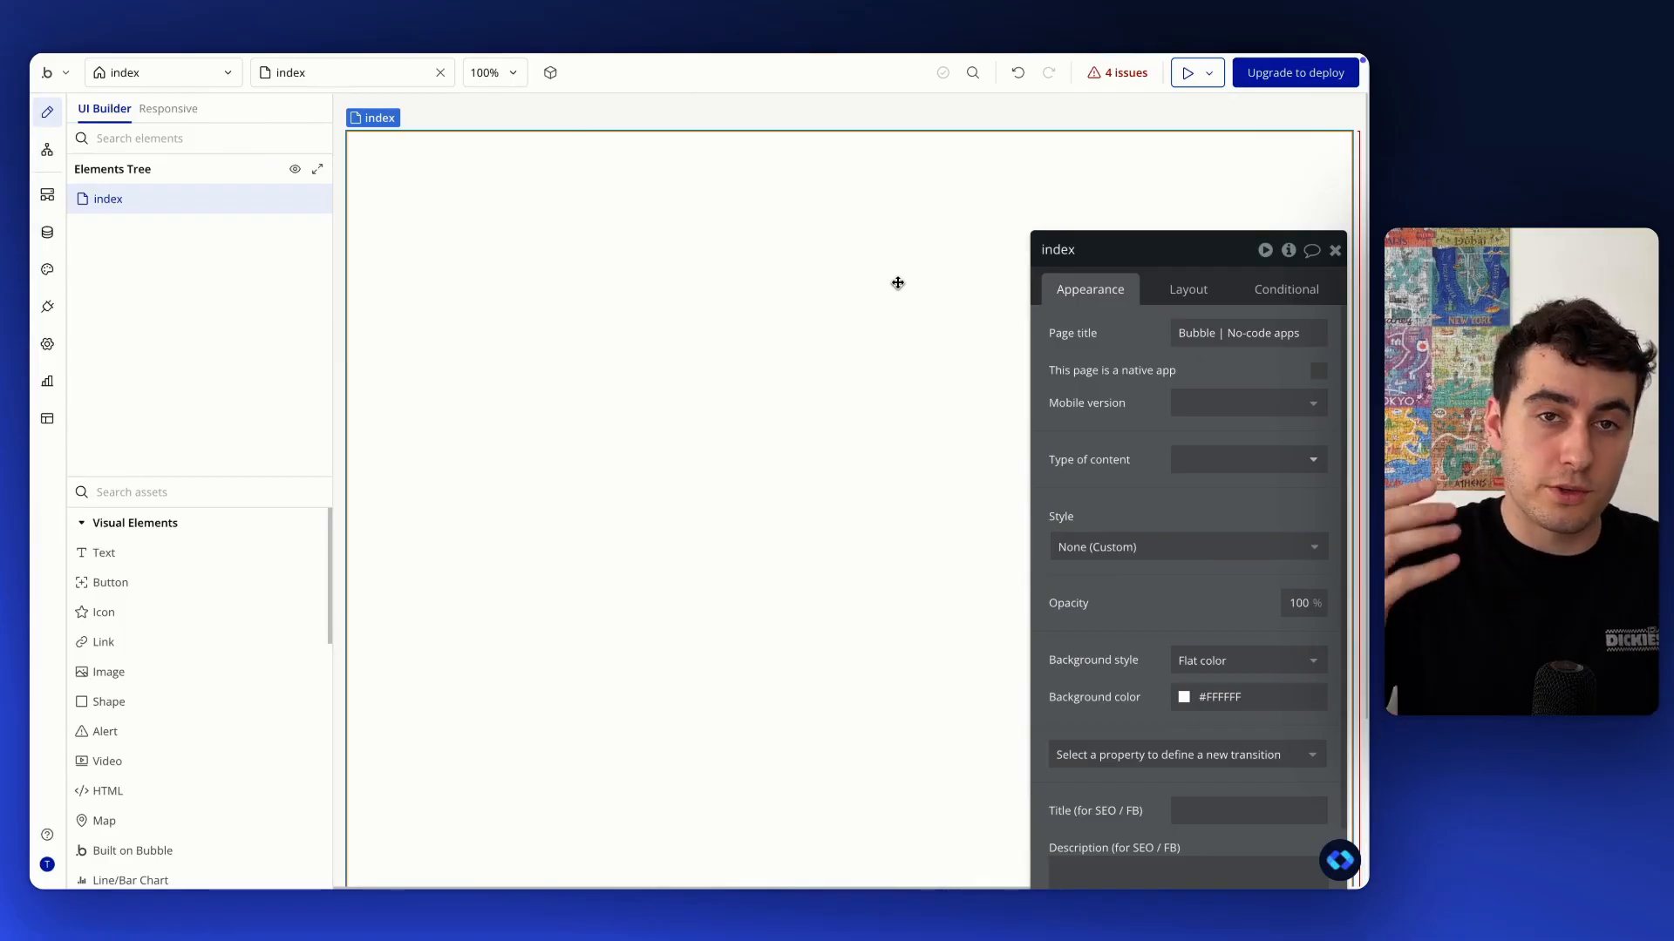
Create a new web page named login
left_click(177, 73)
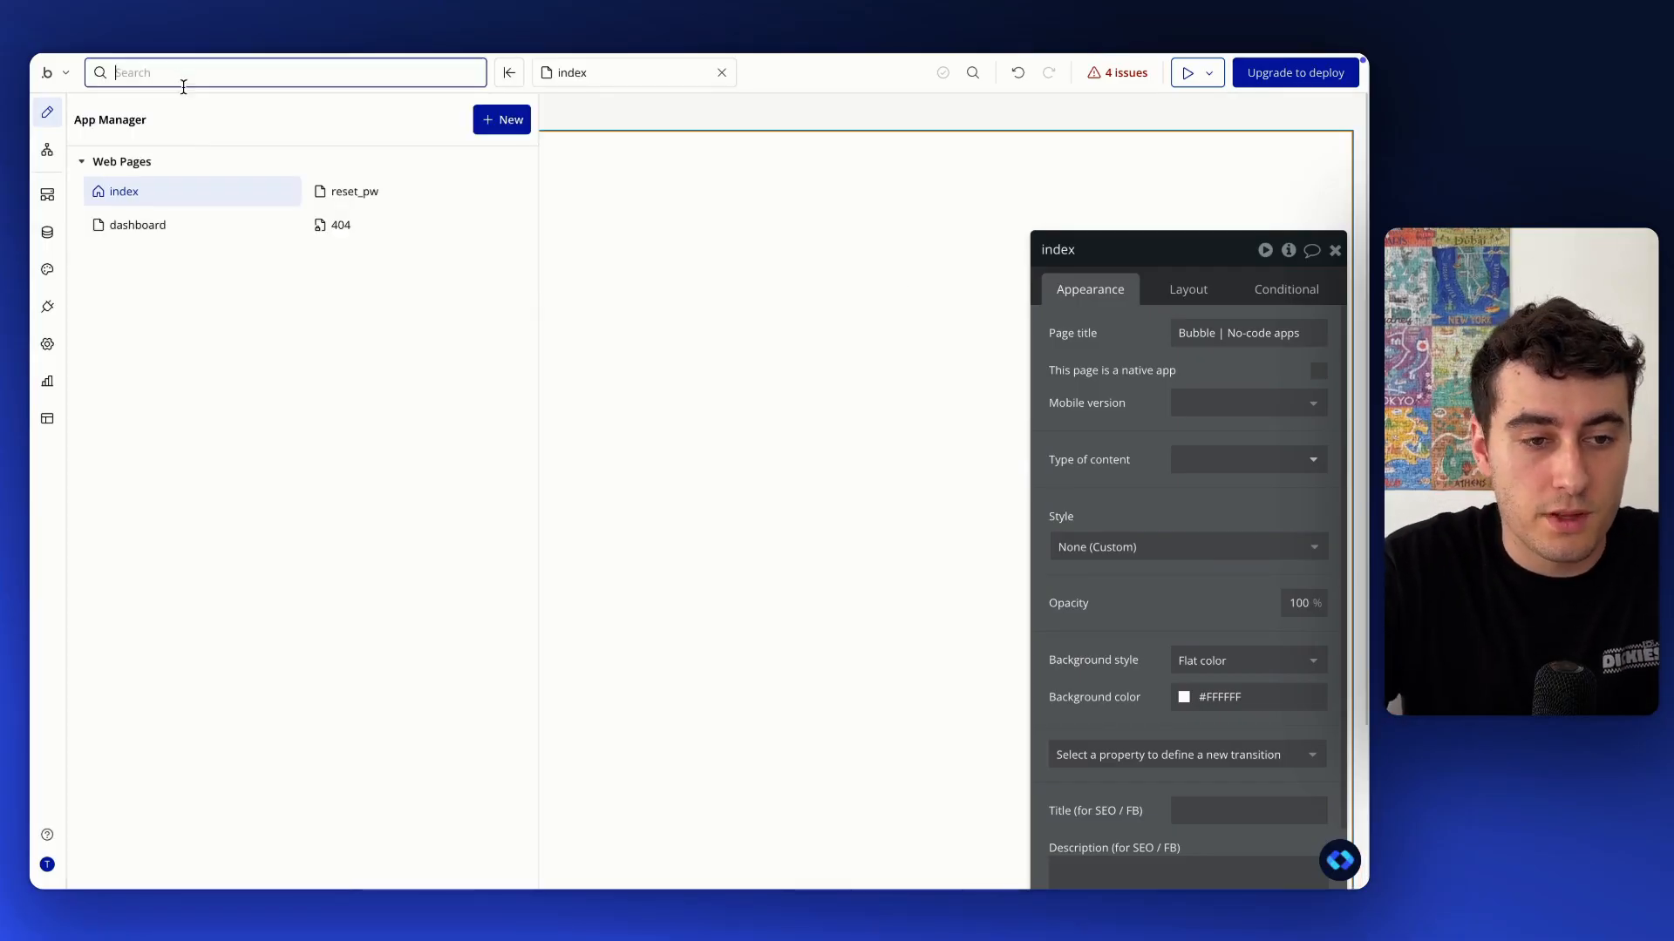
left_click(501, 119)
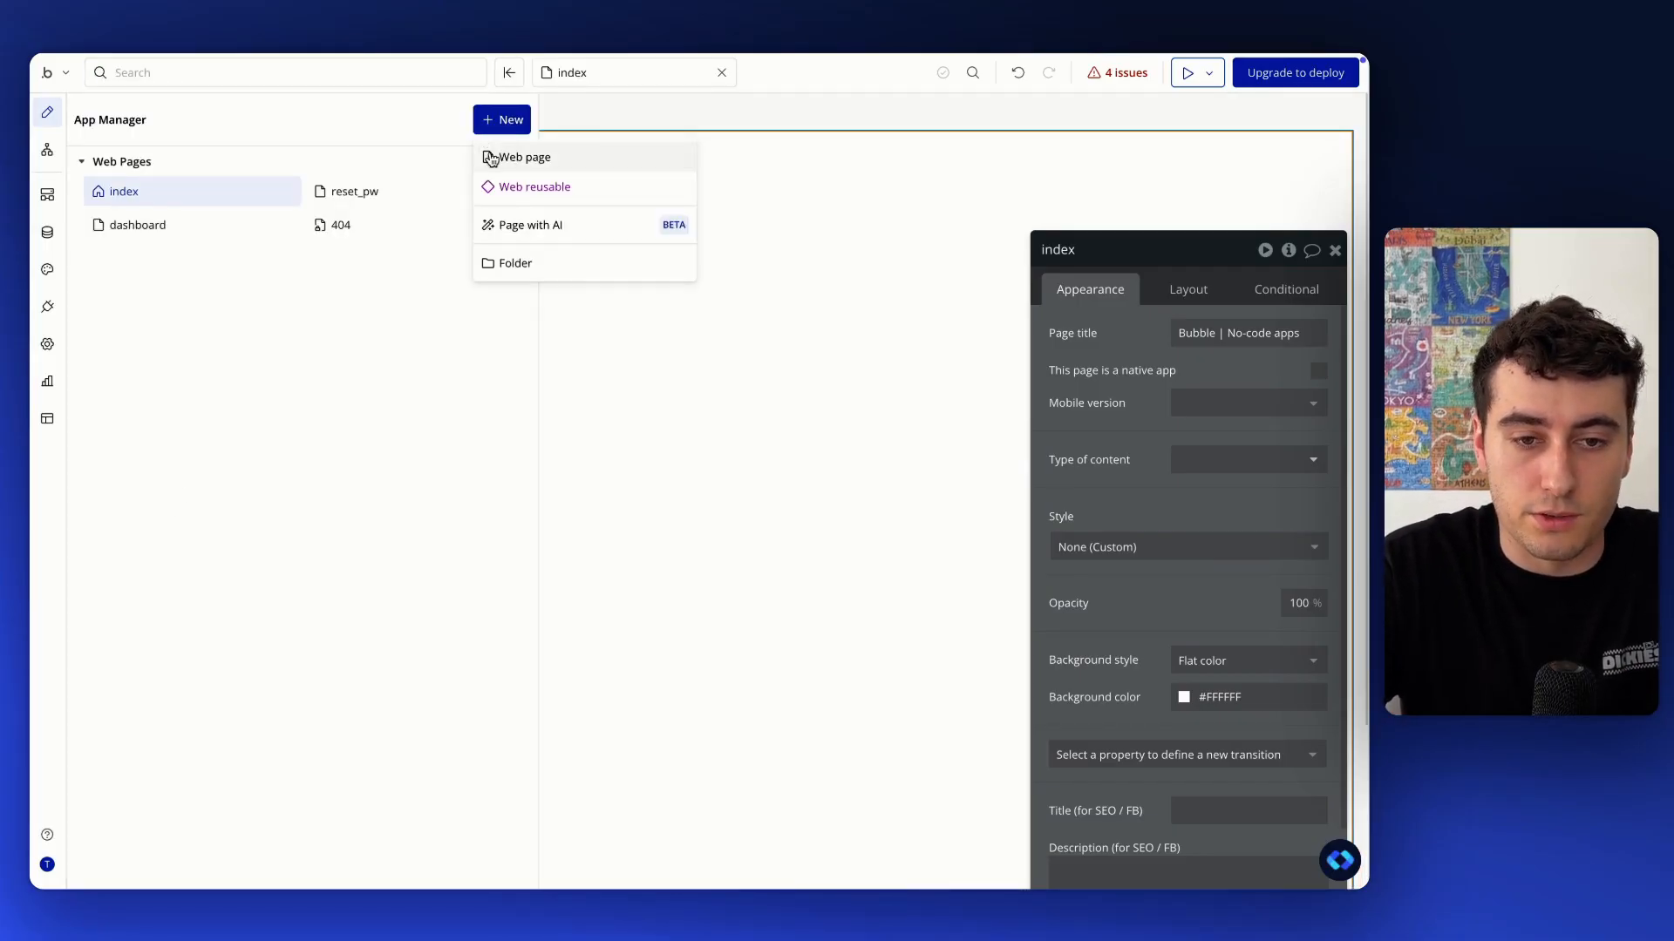
left_click(489, 158)
type("login")
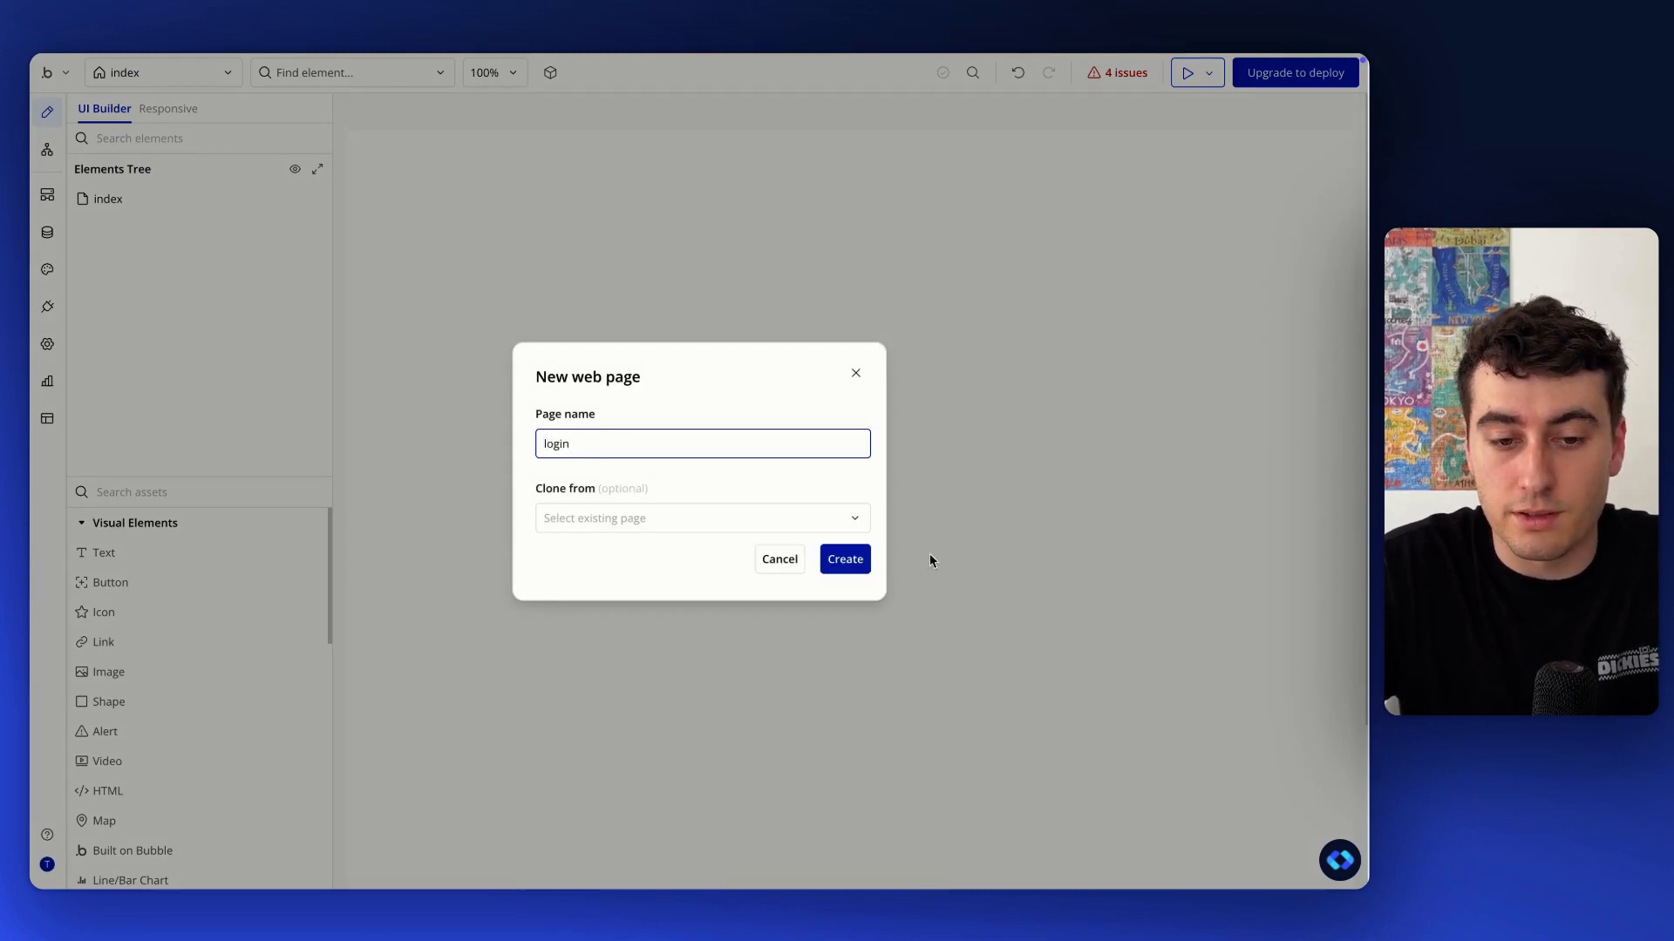
left_click(845, 559)
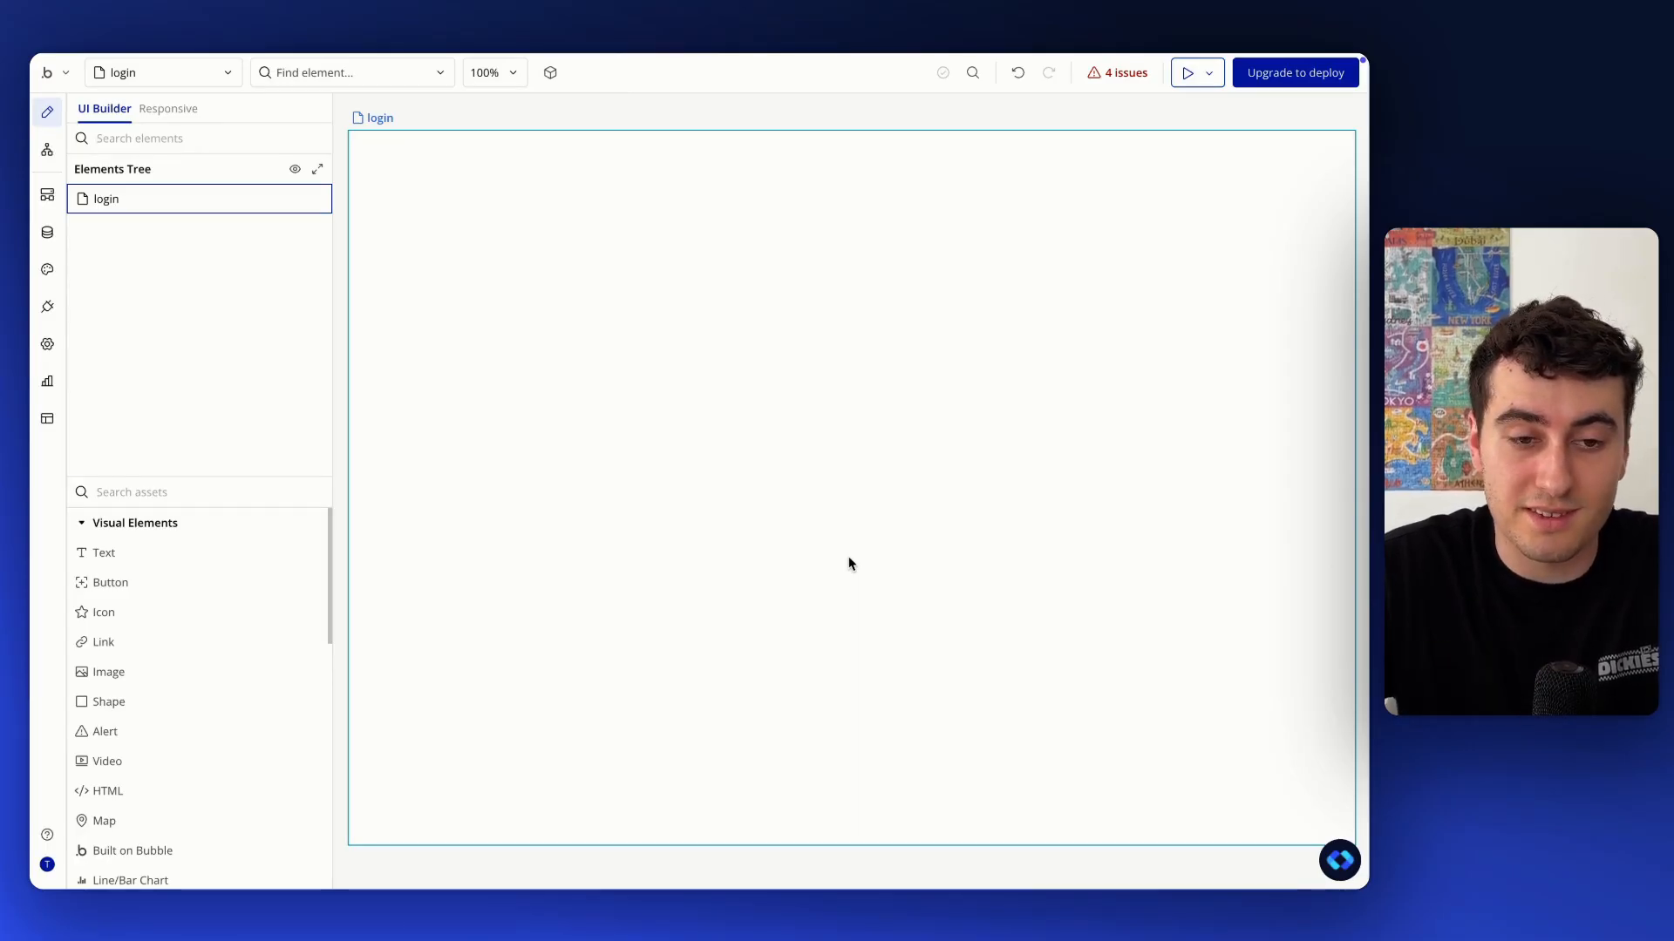
Set the login page's container layout to Column
double_click(849, 562)
left_click(1223, 292)
left_click(1183, 333)
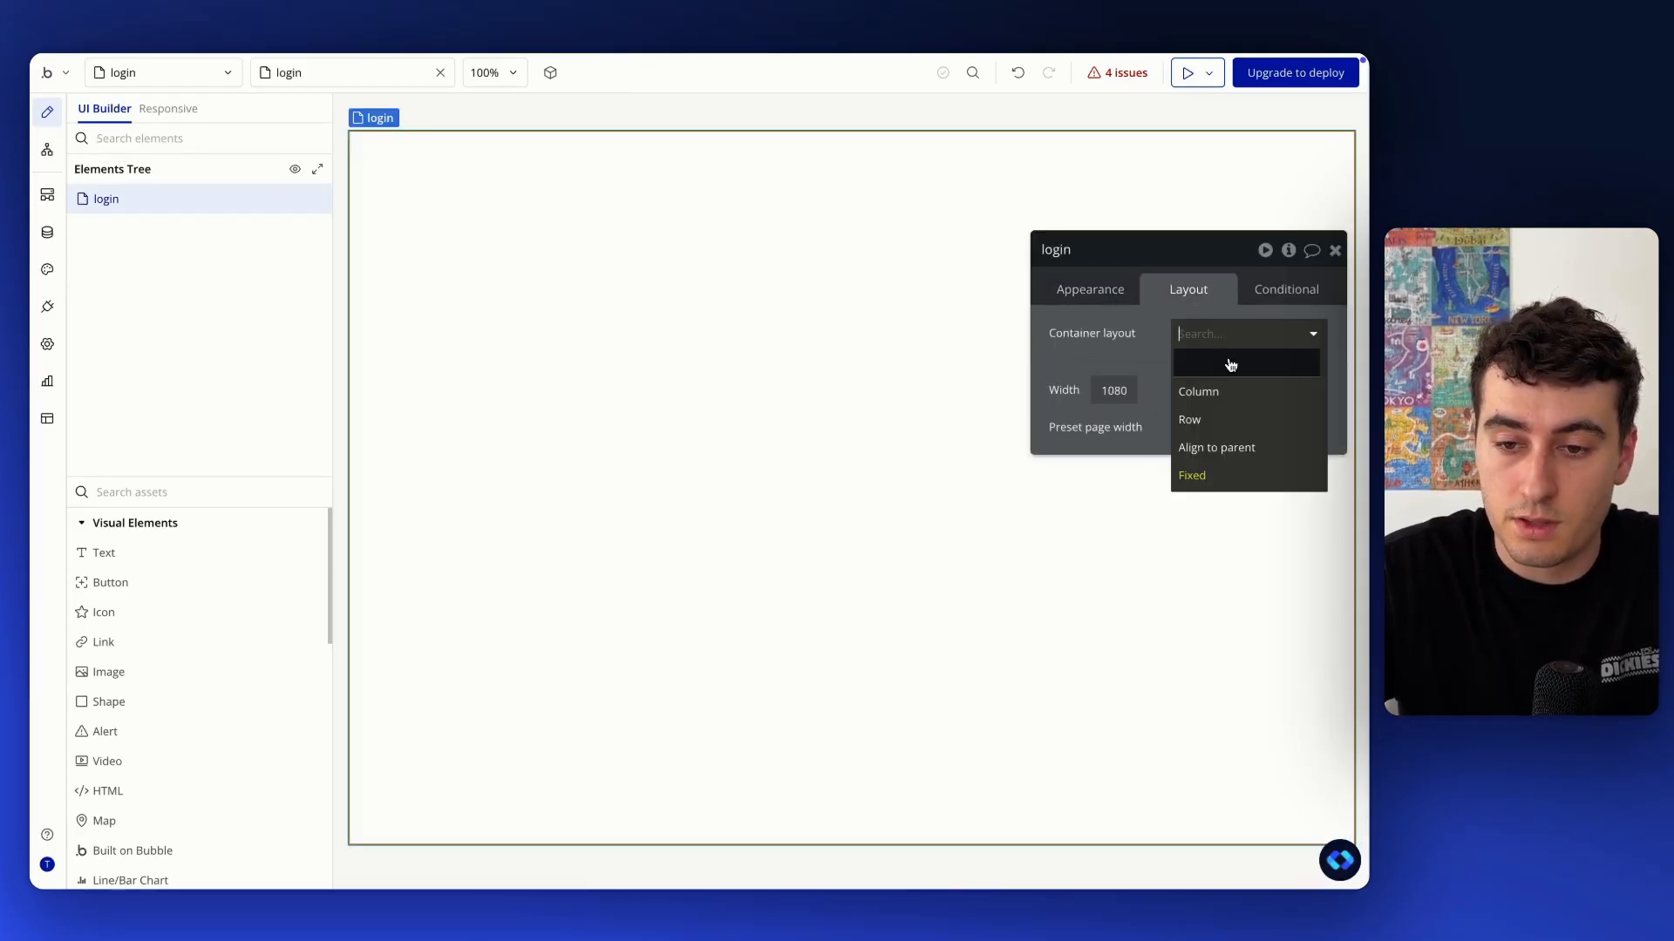
left_click(1121, 346)
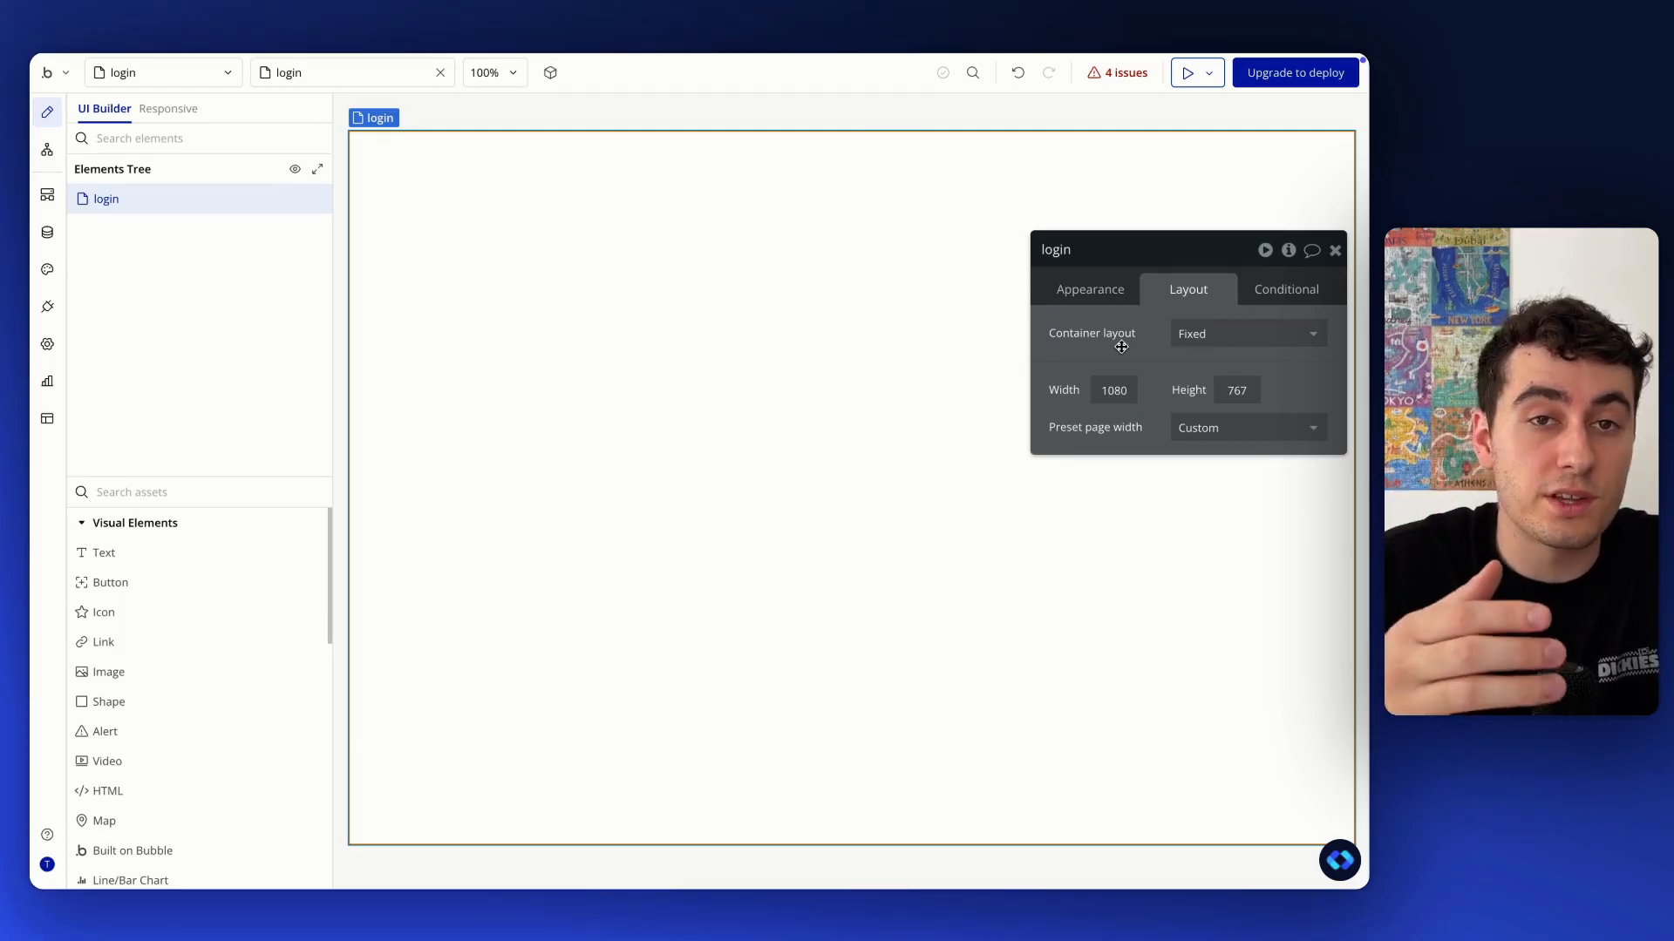
left_click(1240, 336)
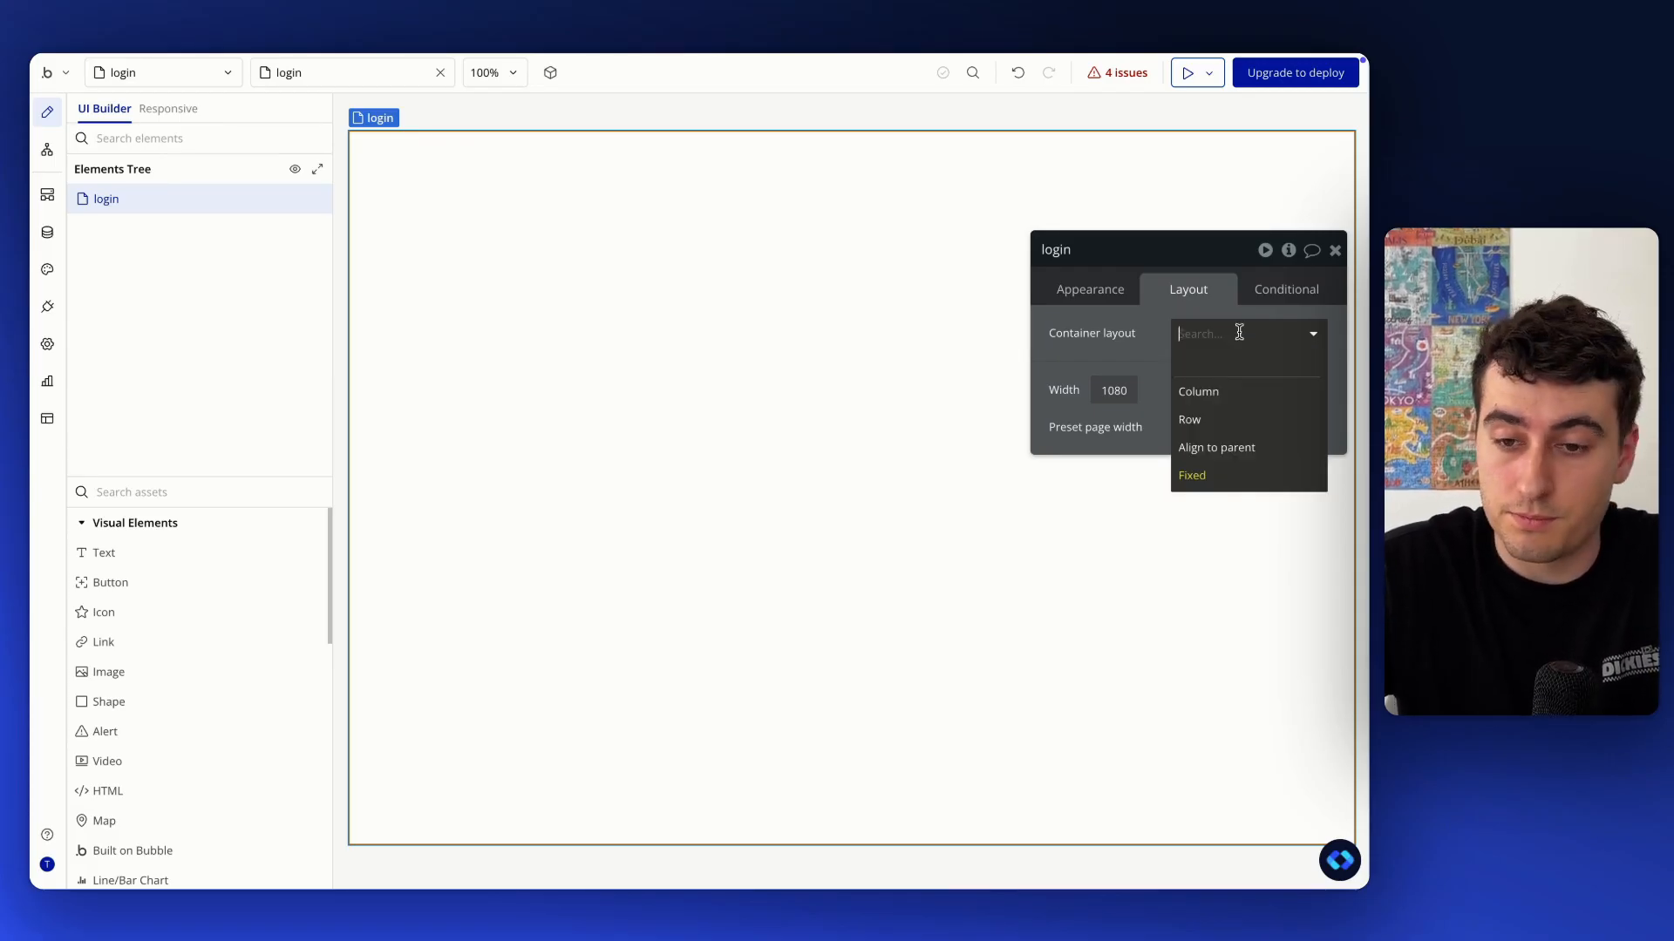
left_click(1244, 404)
left_click(1334, 250)
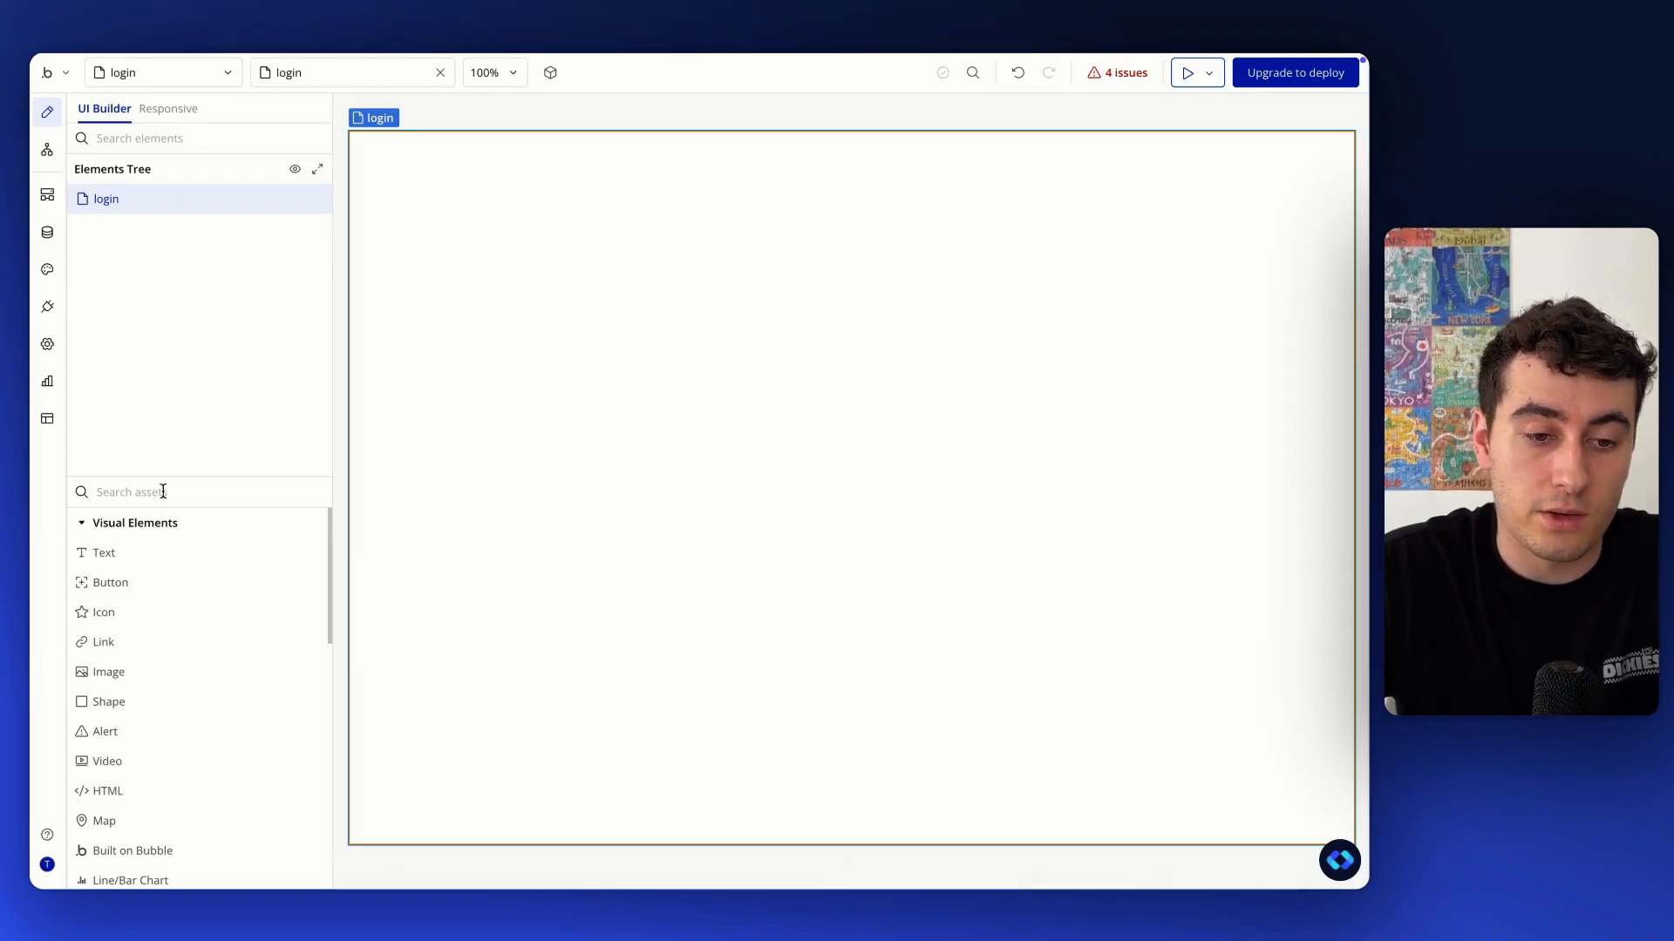
Add a Group to the login page and untick Fit height so it fills the full height
type("group")
left_click_drag(111, 553, 635, 324)
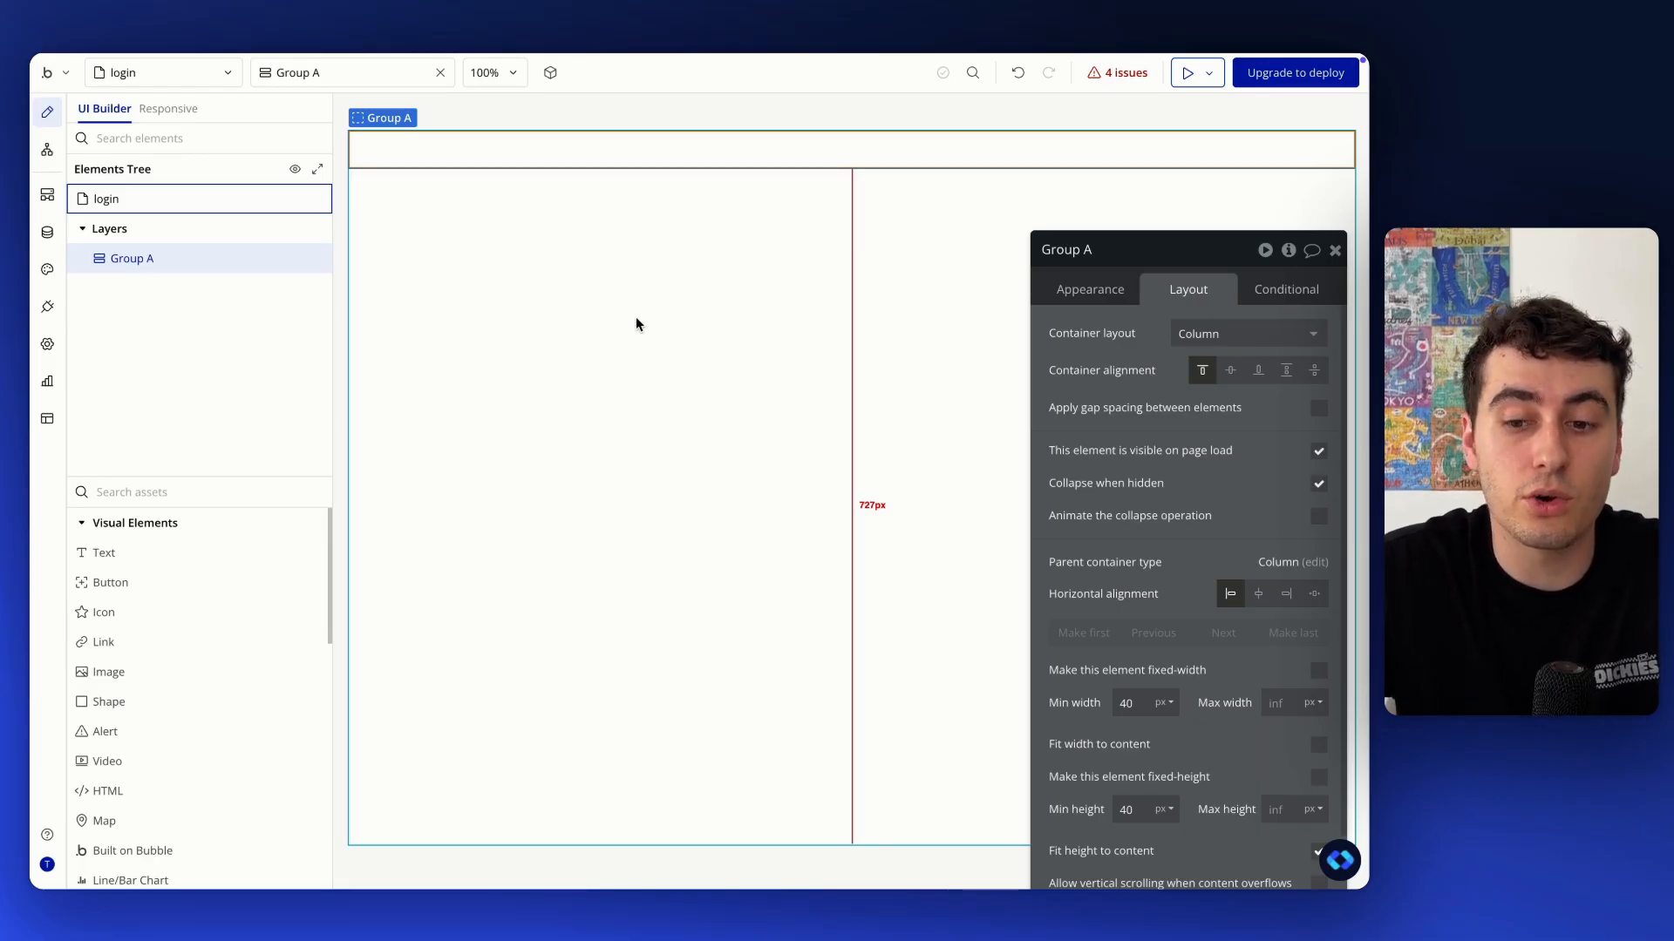
scroll(1311, 746, "down", 1)
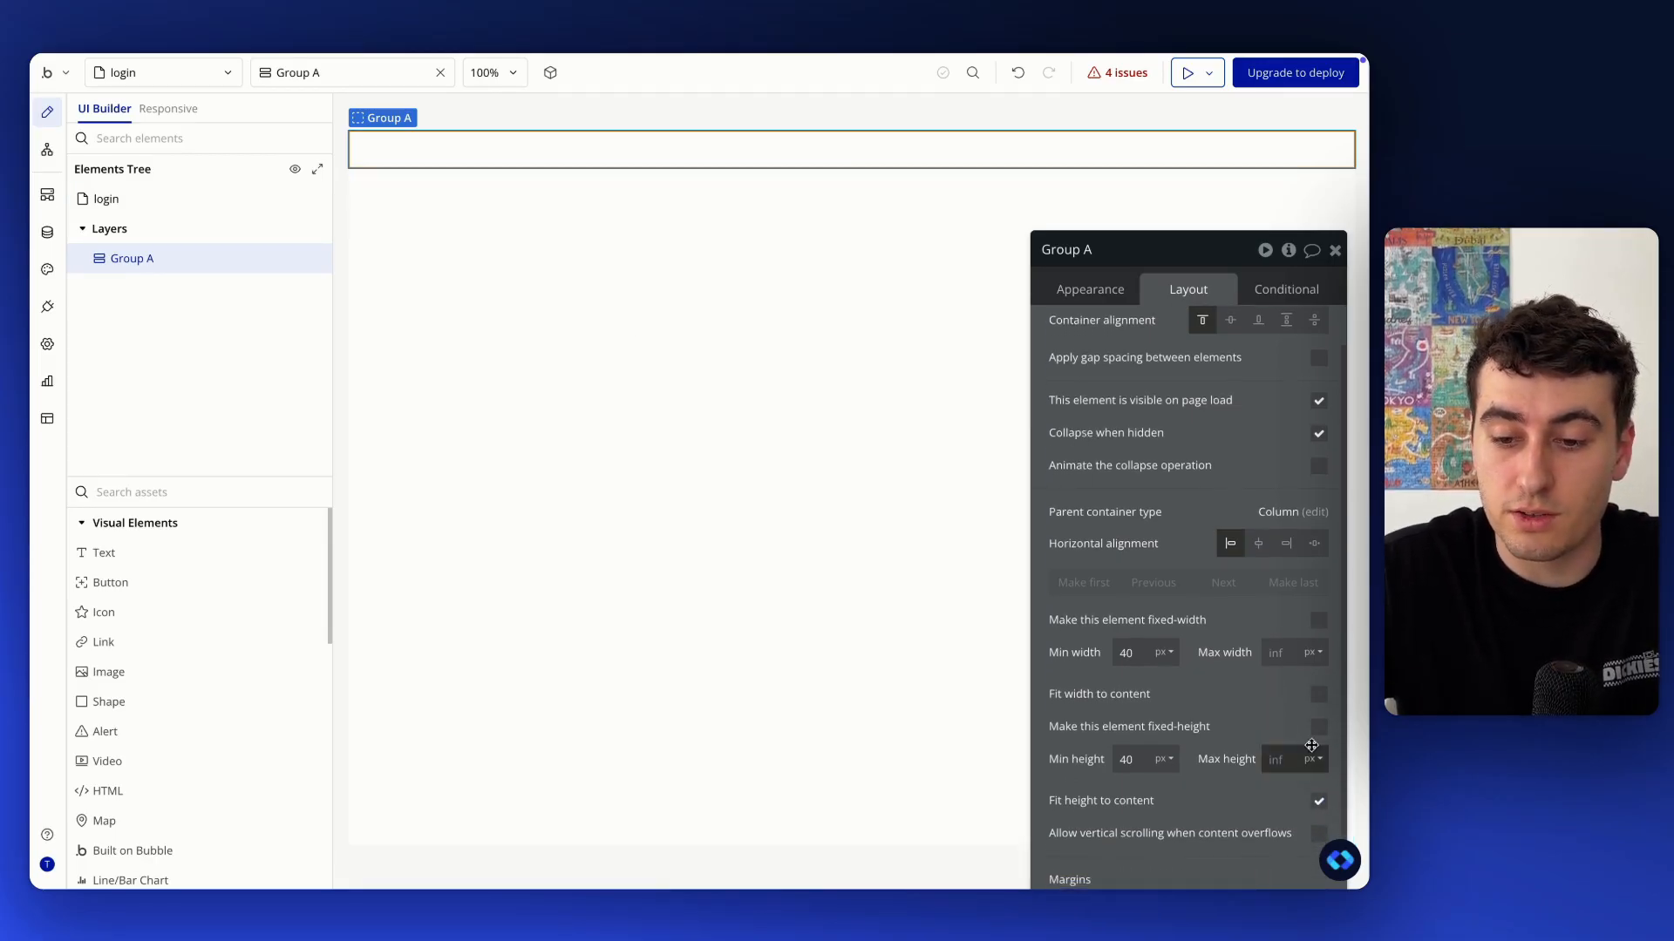
left_click(1318, 802)
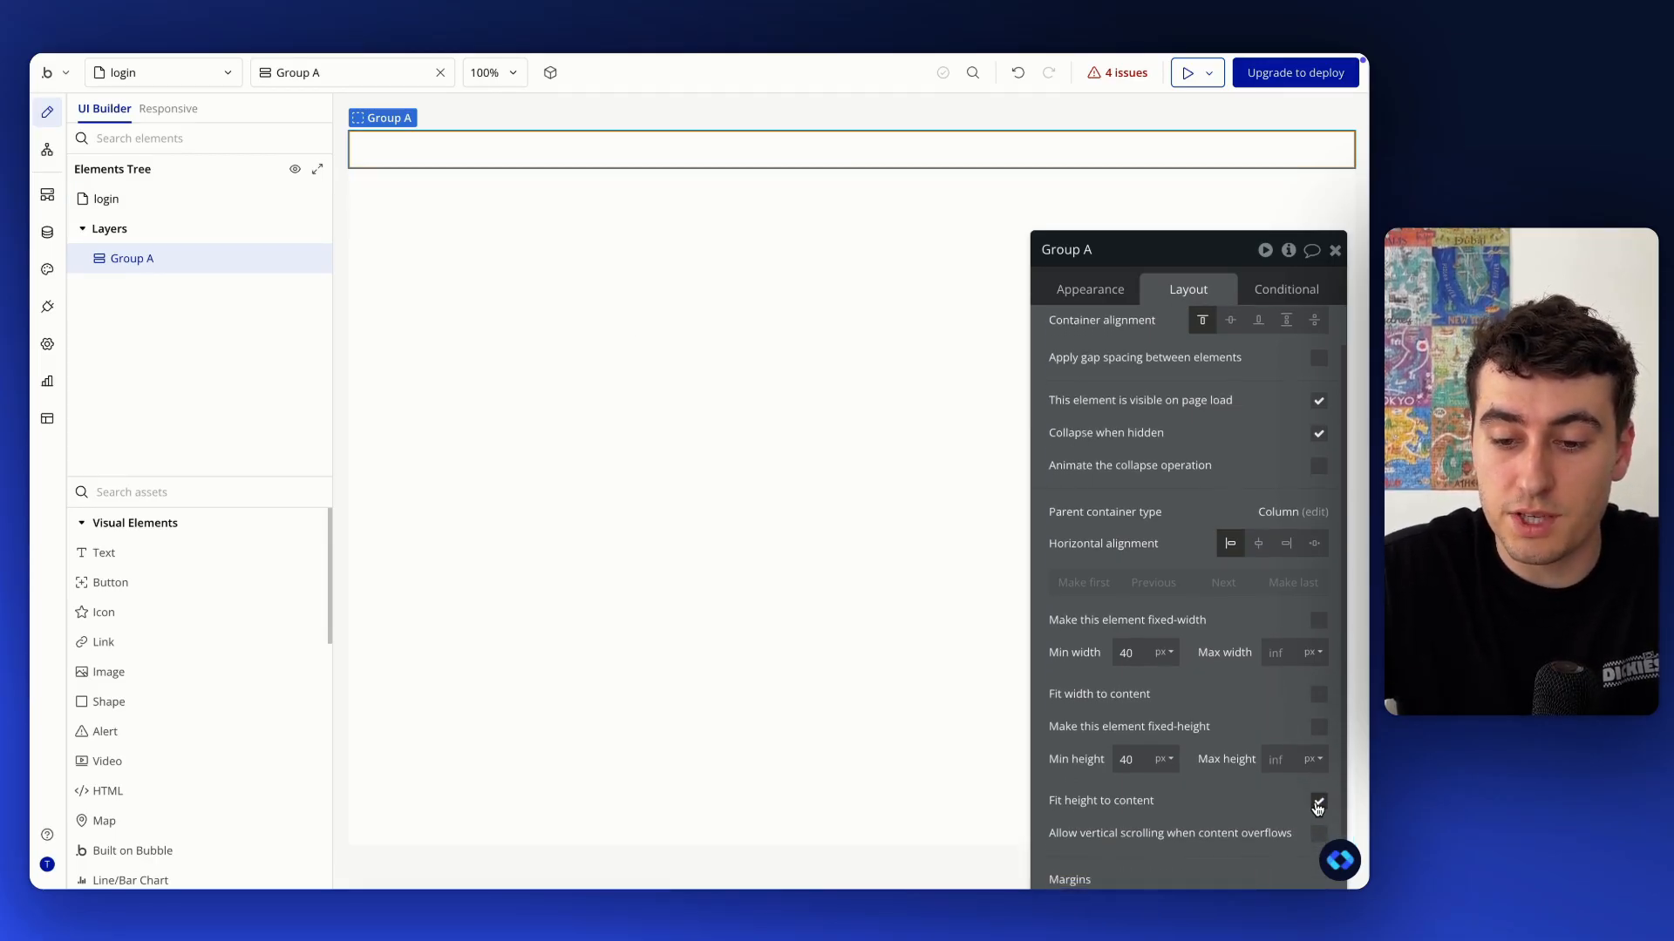
Rename the group PAGE WRAPPER and set its container layout to Row
left_click(1113, 291)
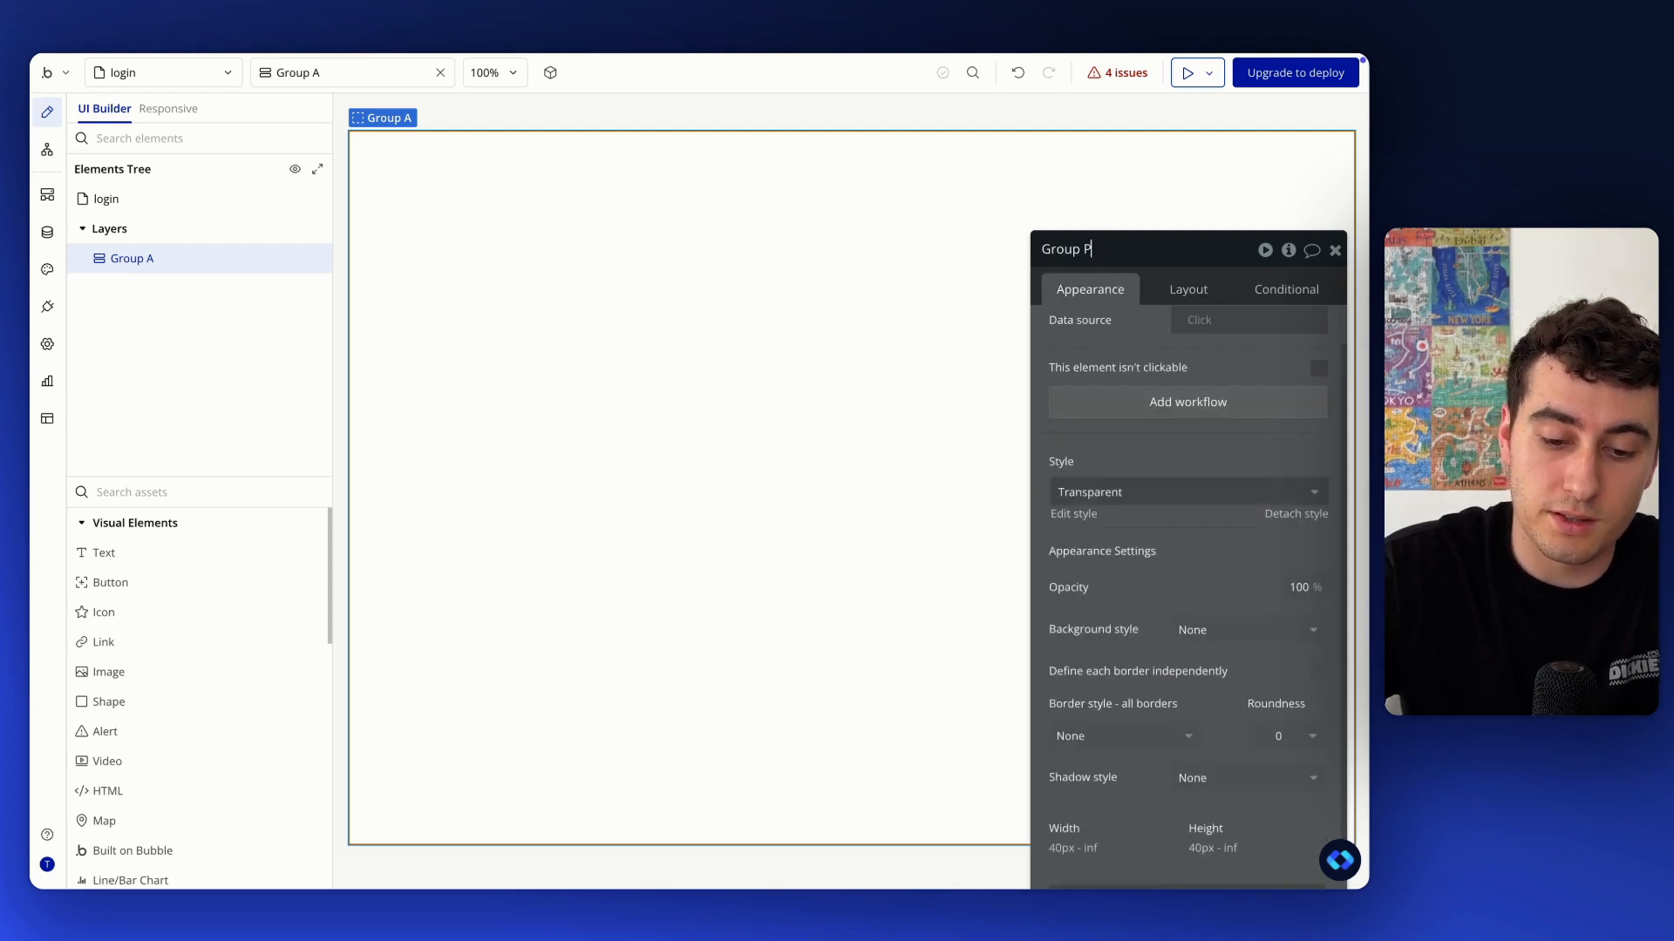
key("Return")
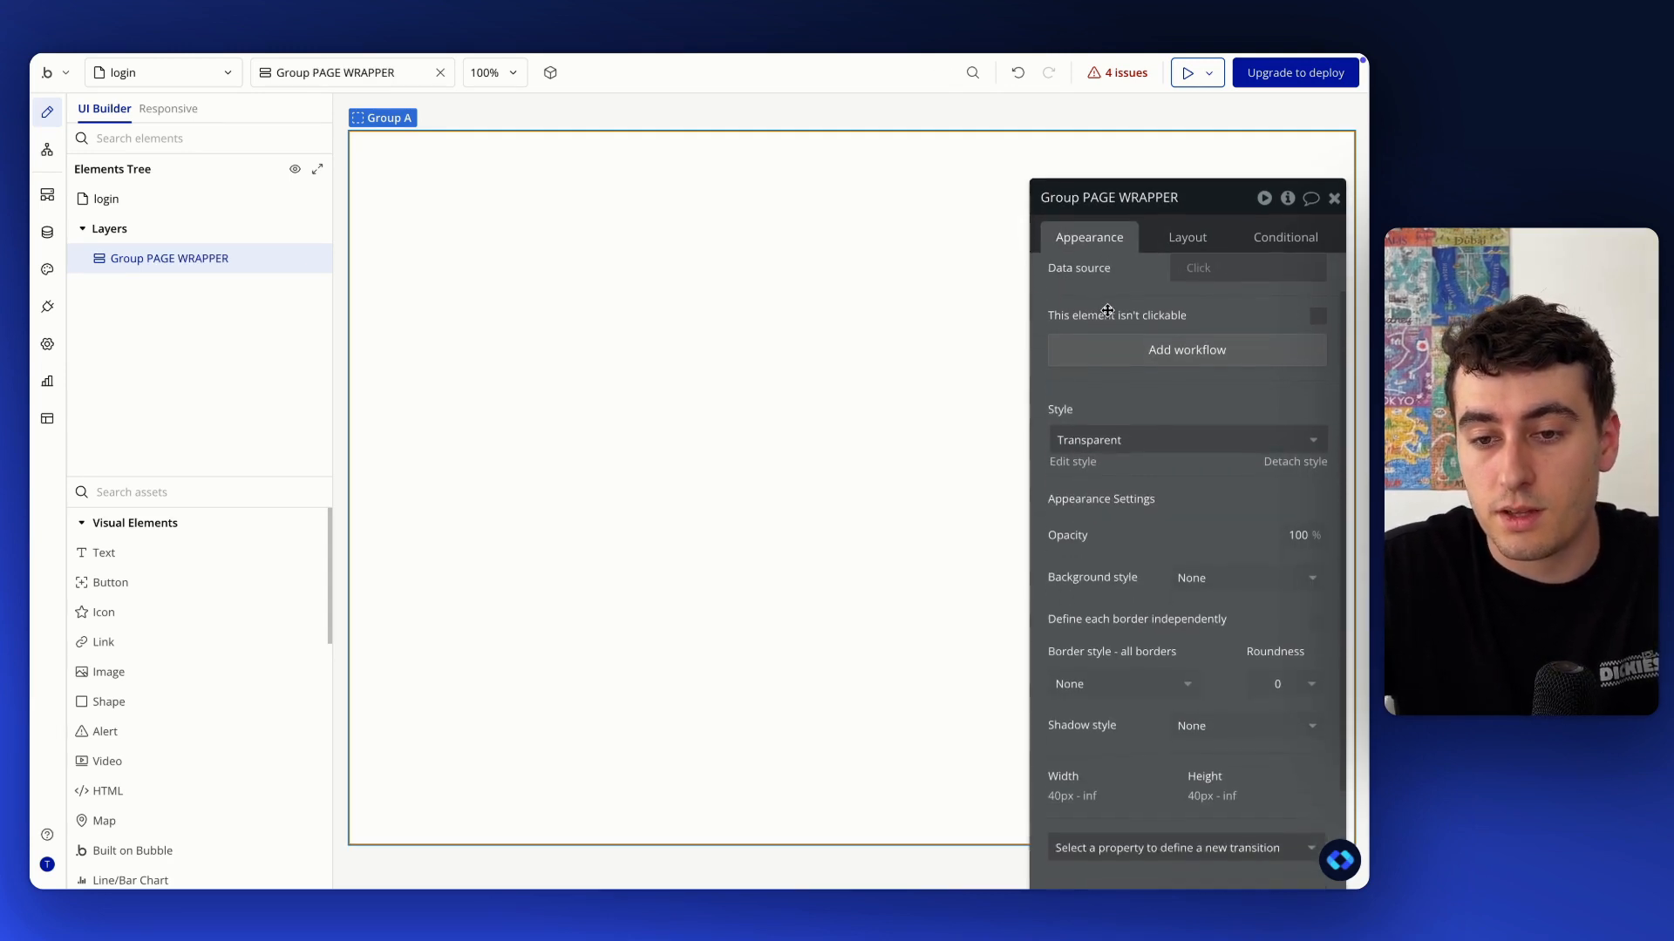
left_click(1190, 246)
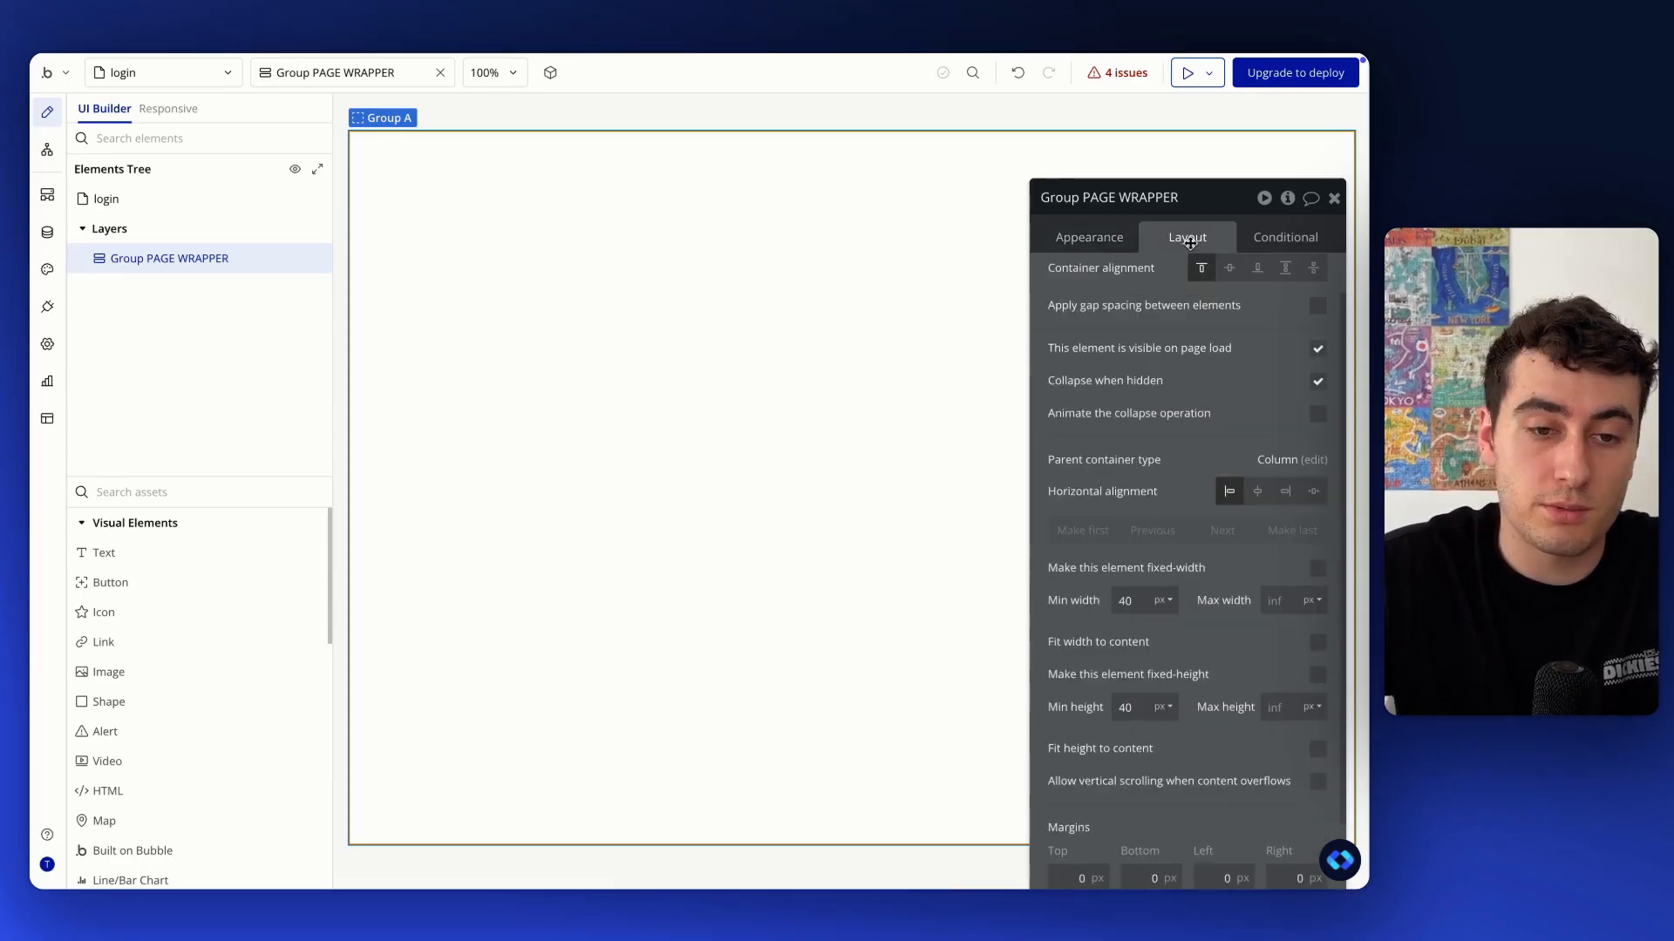
scroll(1174, 367, "up", 1)
left_click(1204, 278)
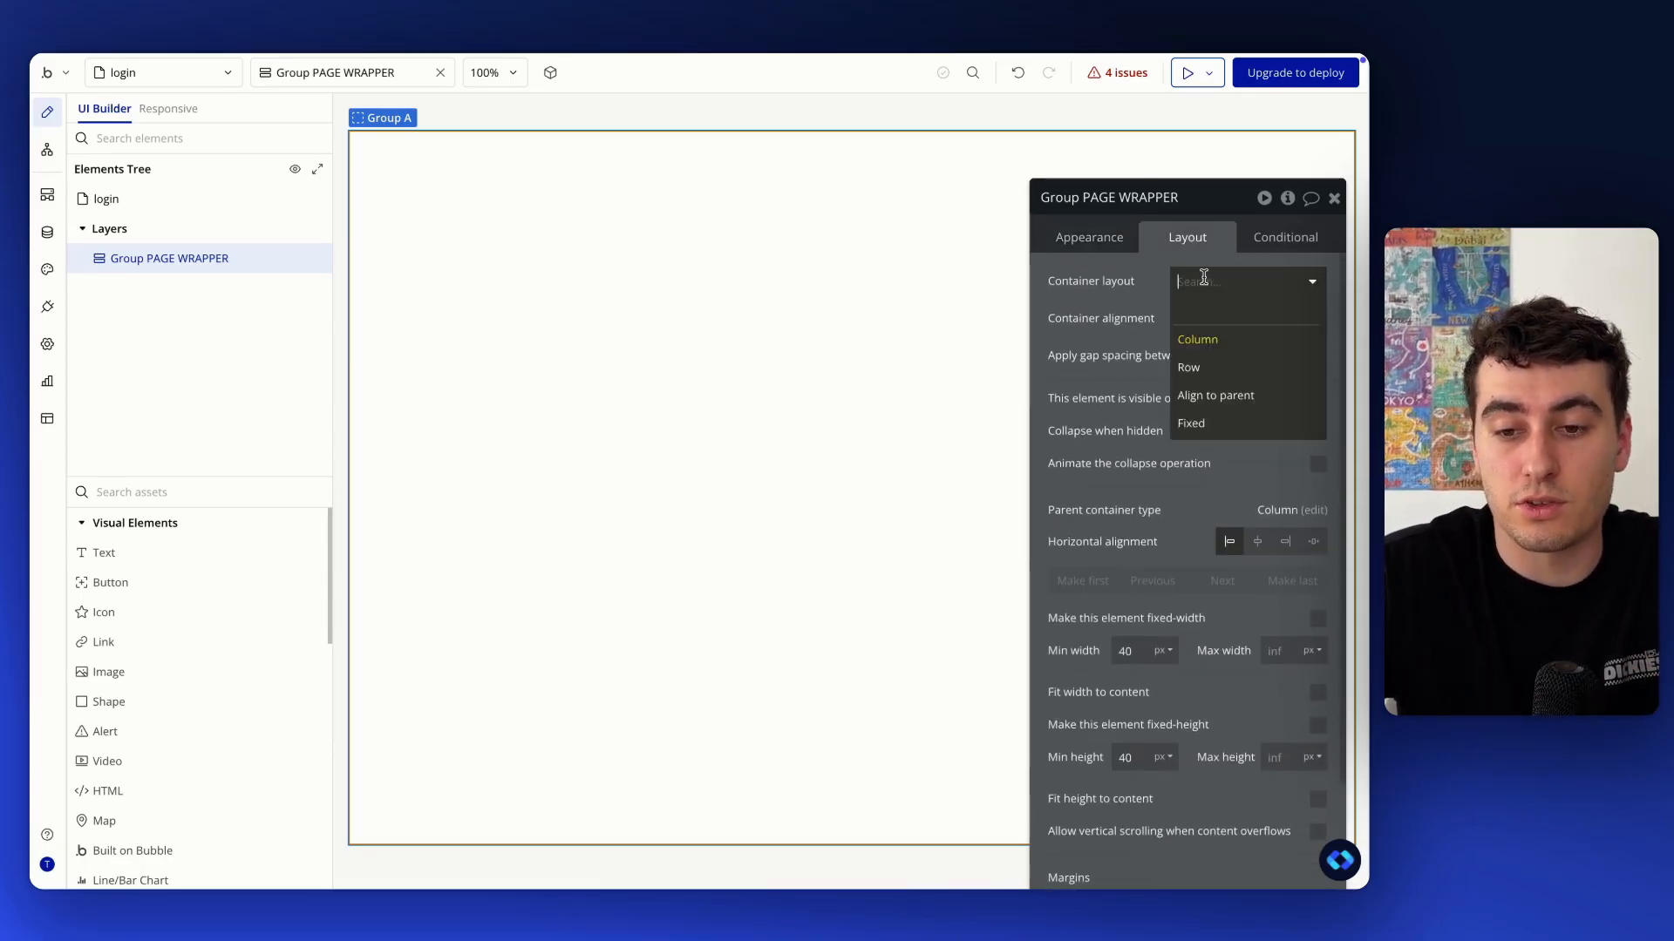
left_click(1206, 370)
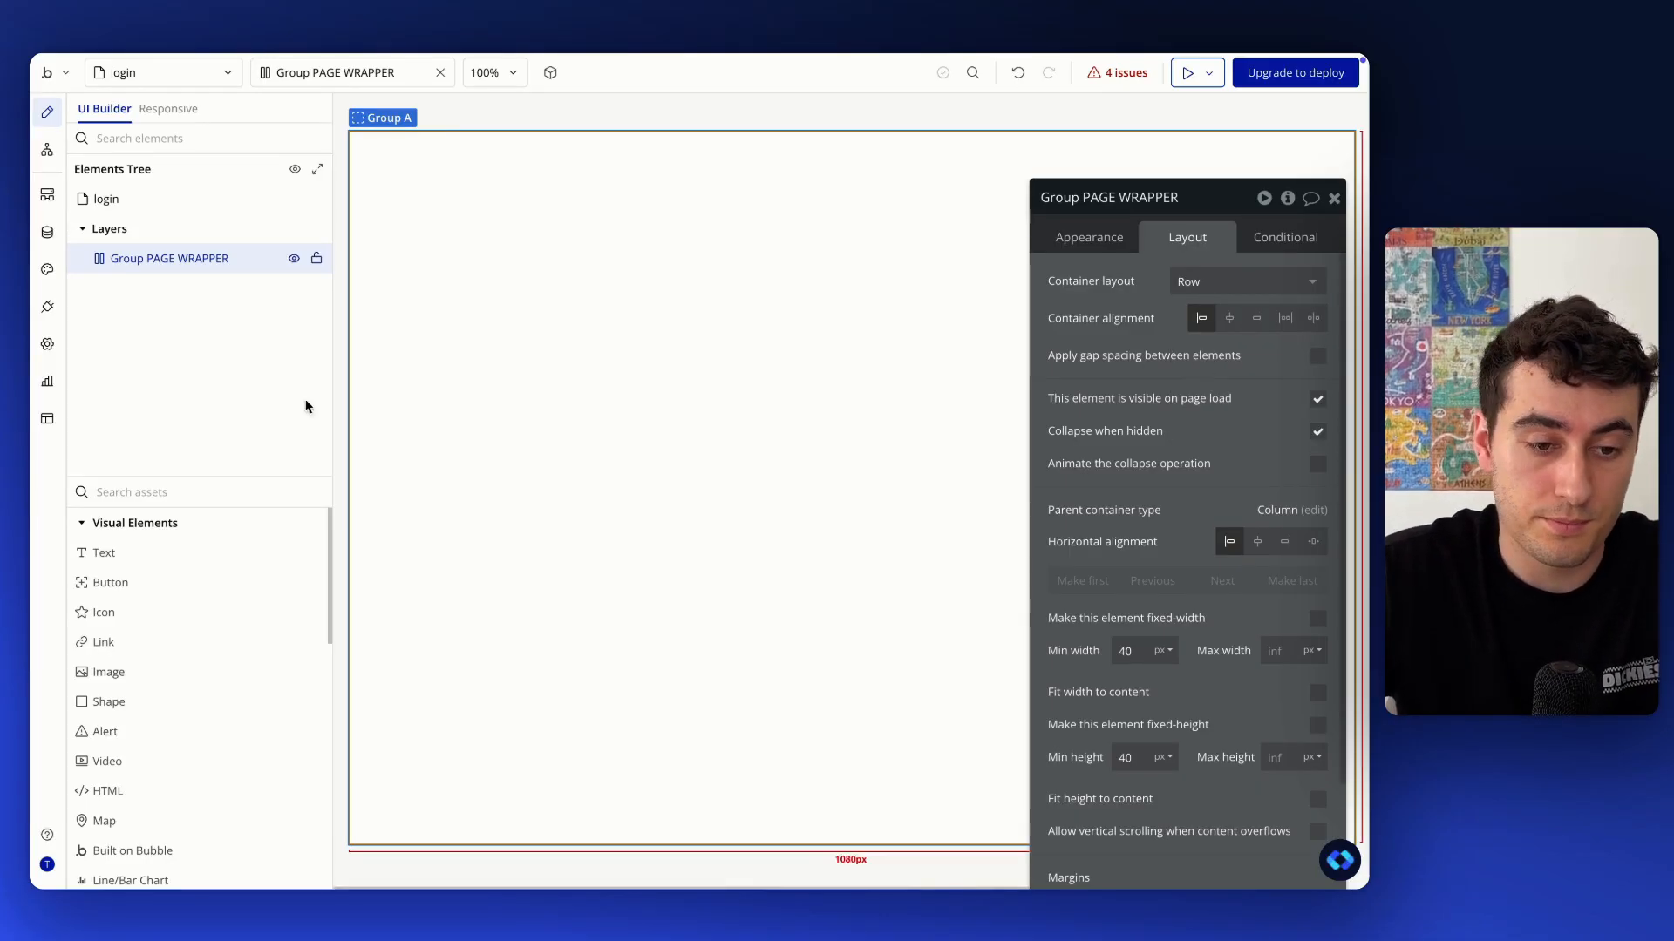
left_click(195, 491)
Add a Group inside PAGE WRAPPER and name it Group LEFT
type("group")
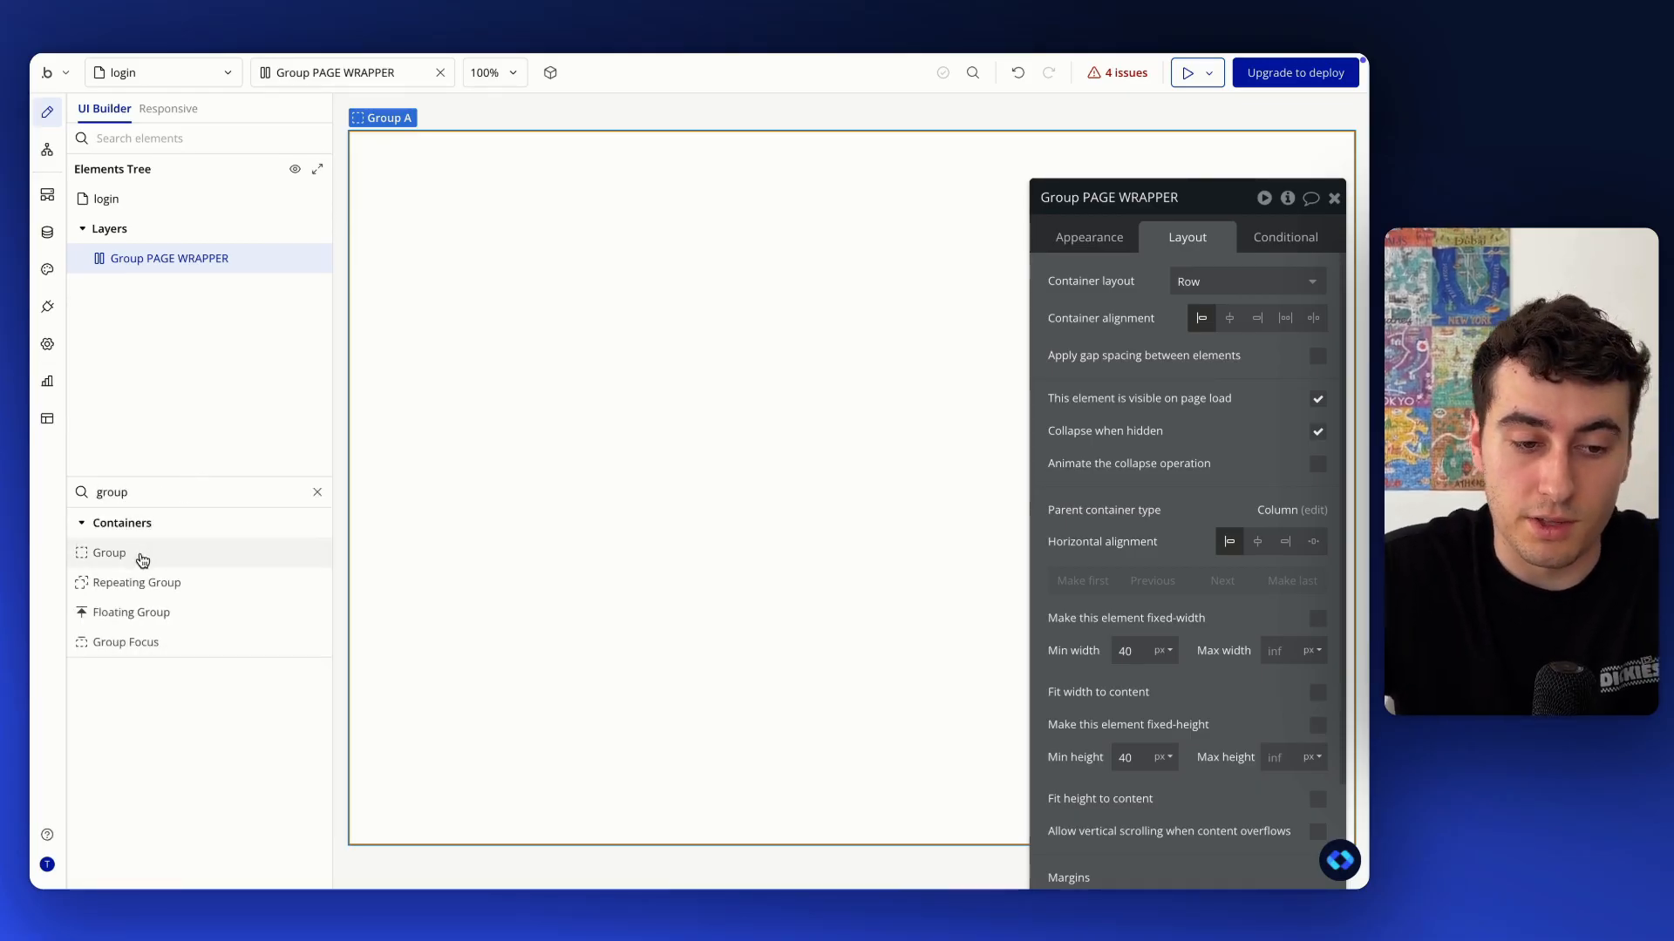
left_click(94, 552)
left_click(454, 355)
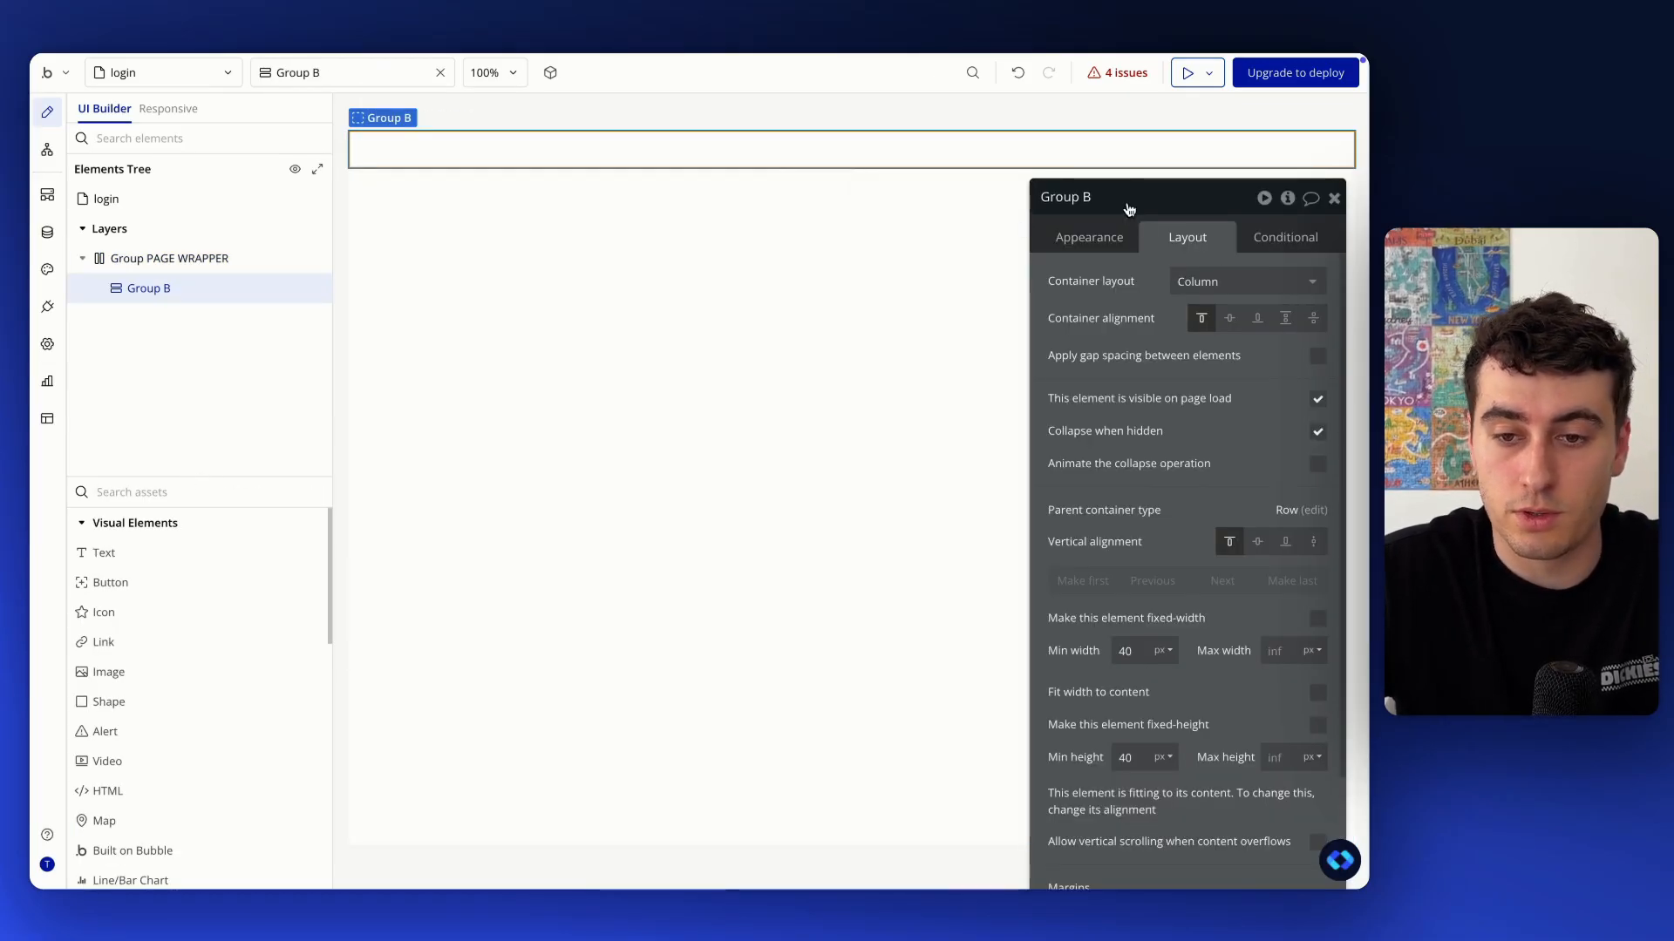
type("LEFT")
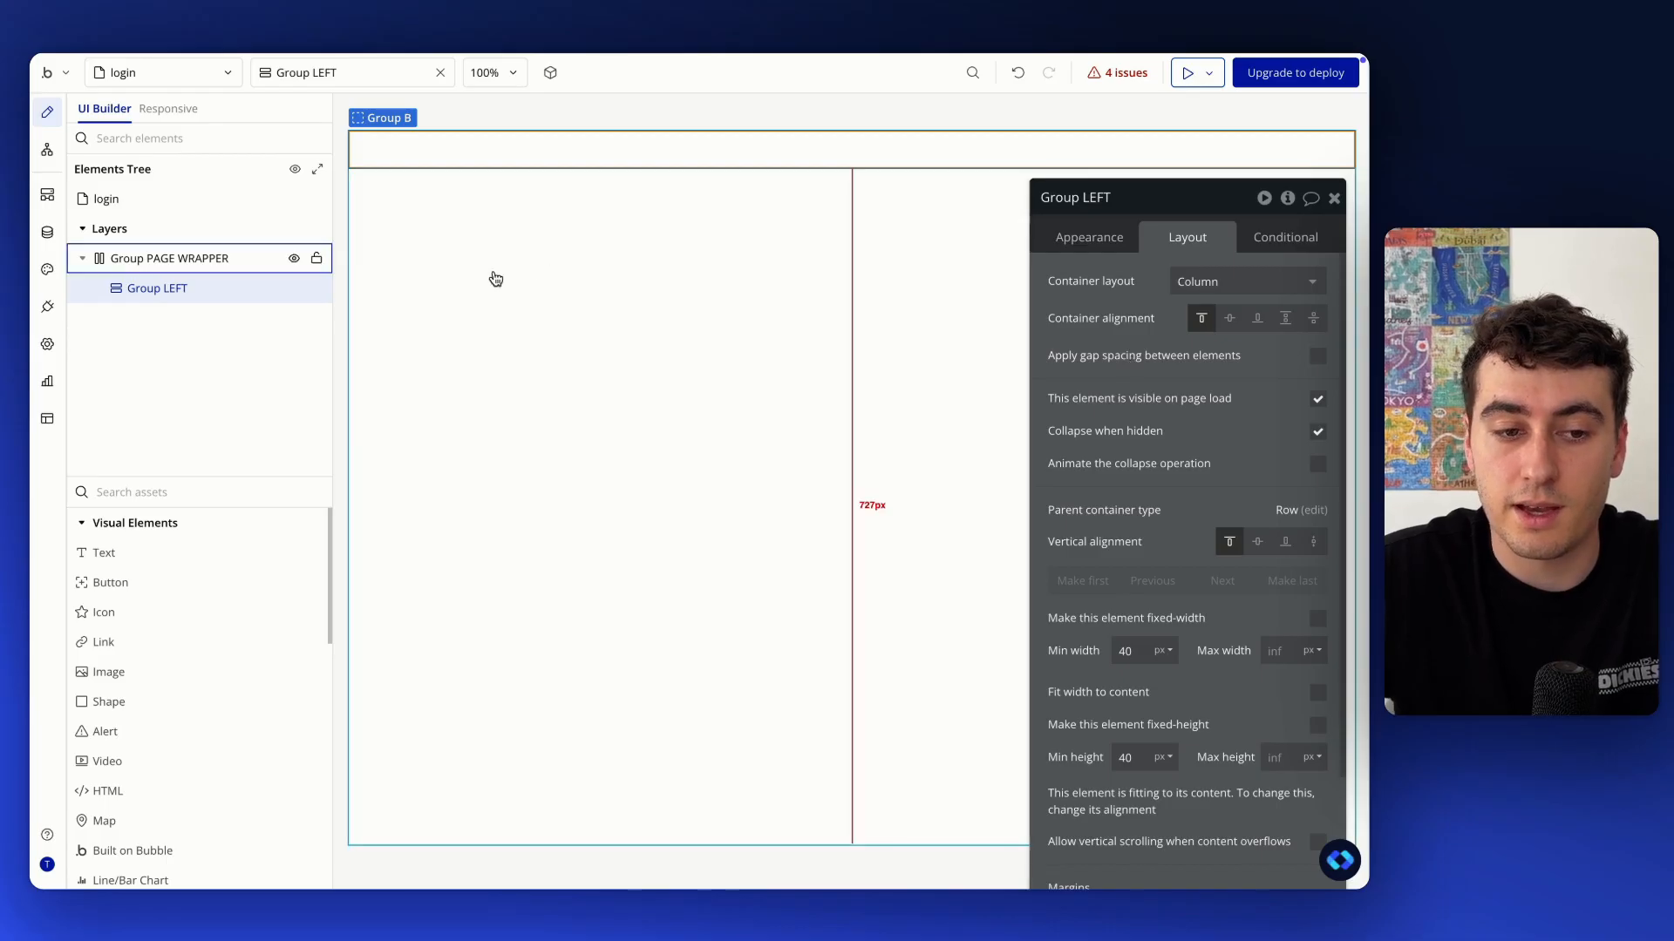
Copy Group LEFT and paste the copy into PAGE WRAPPER
right_click(499, 159)
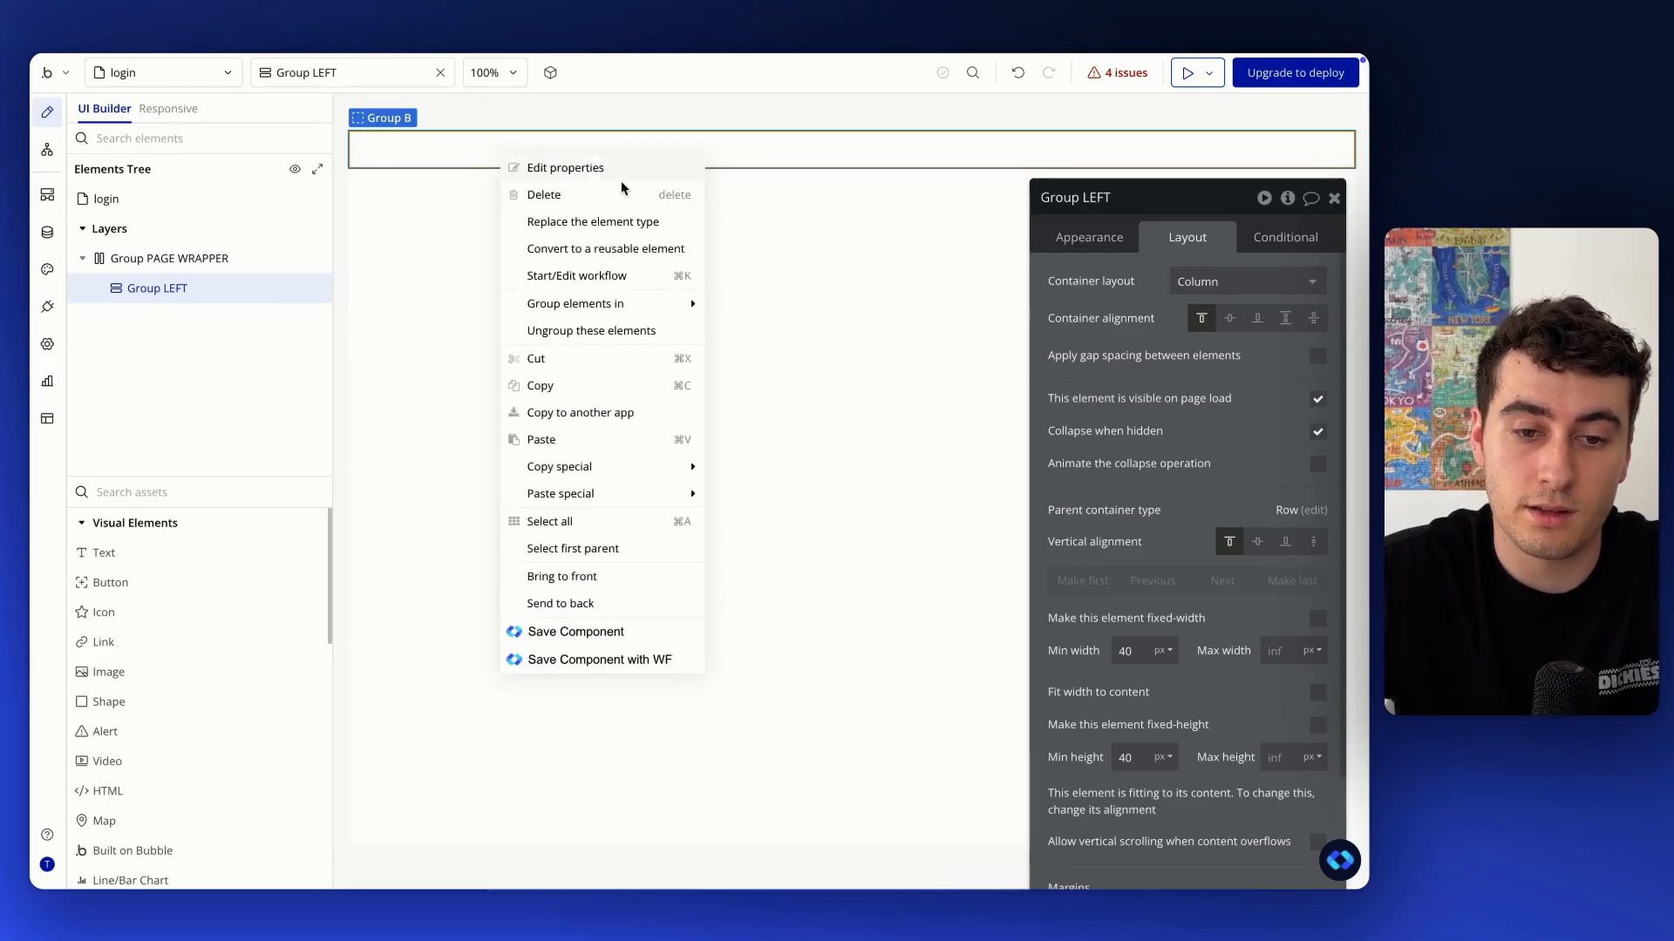
left_click(586, 383)
right_click(575, 144)
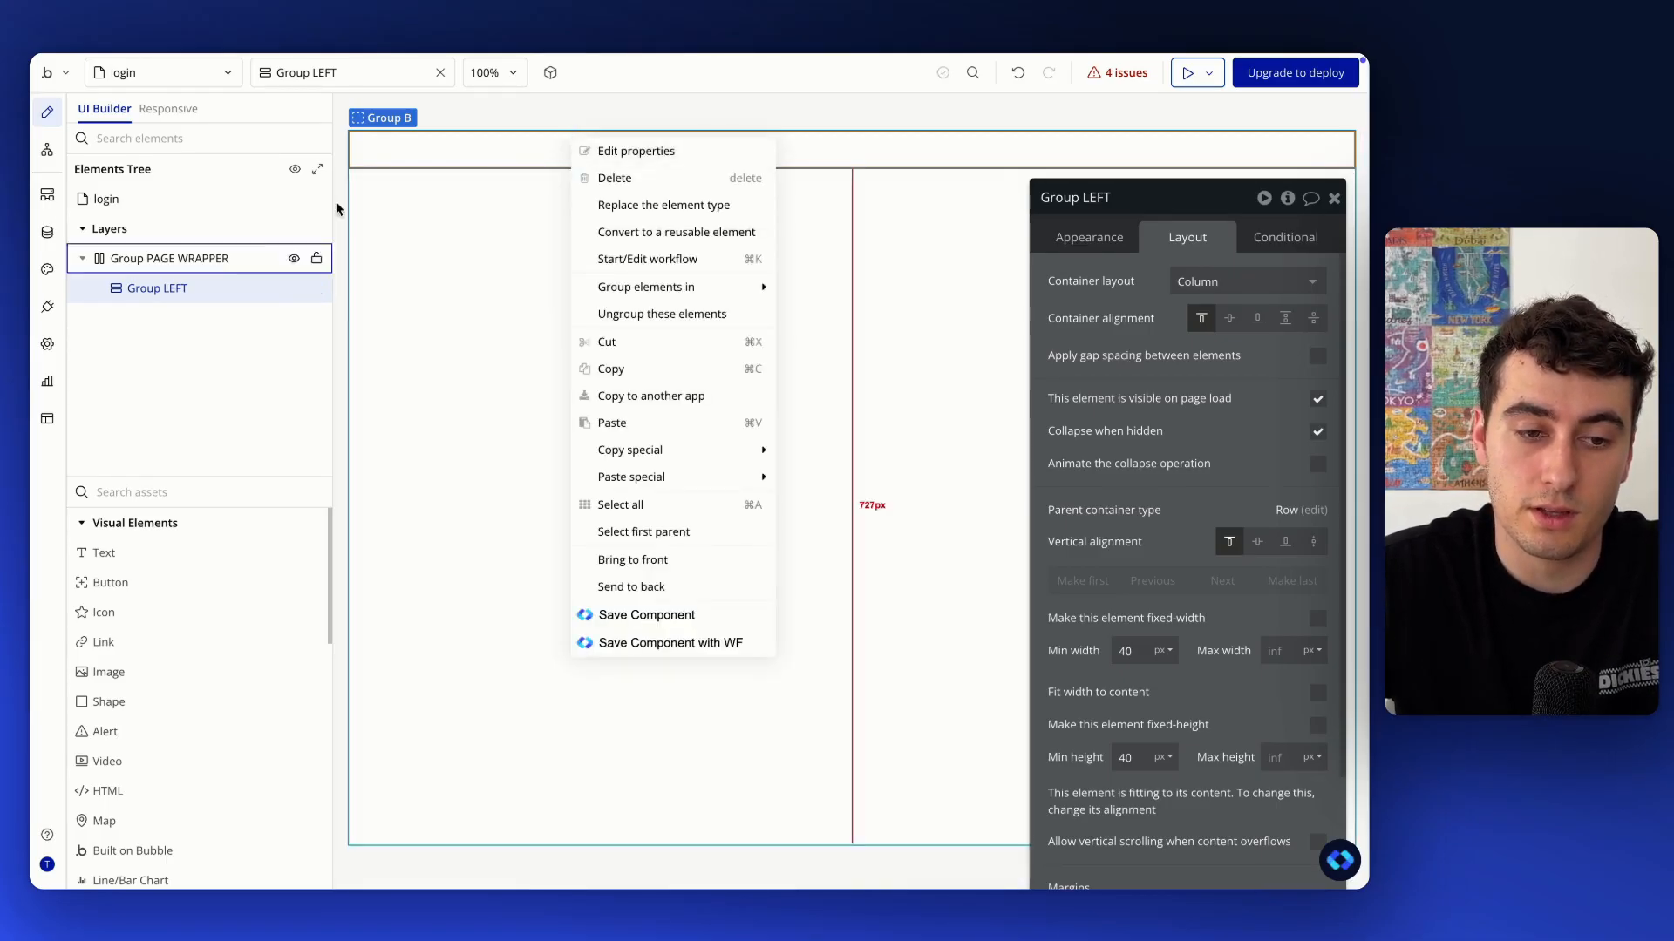
left_click(217, 250)
right_click(217, 251)
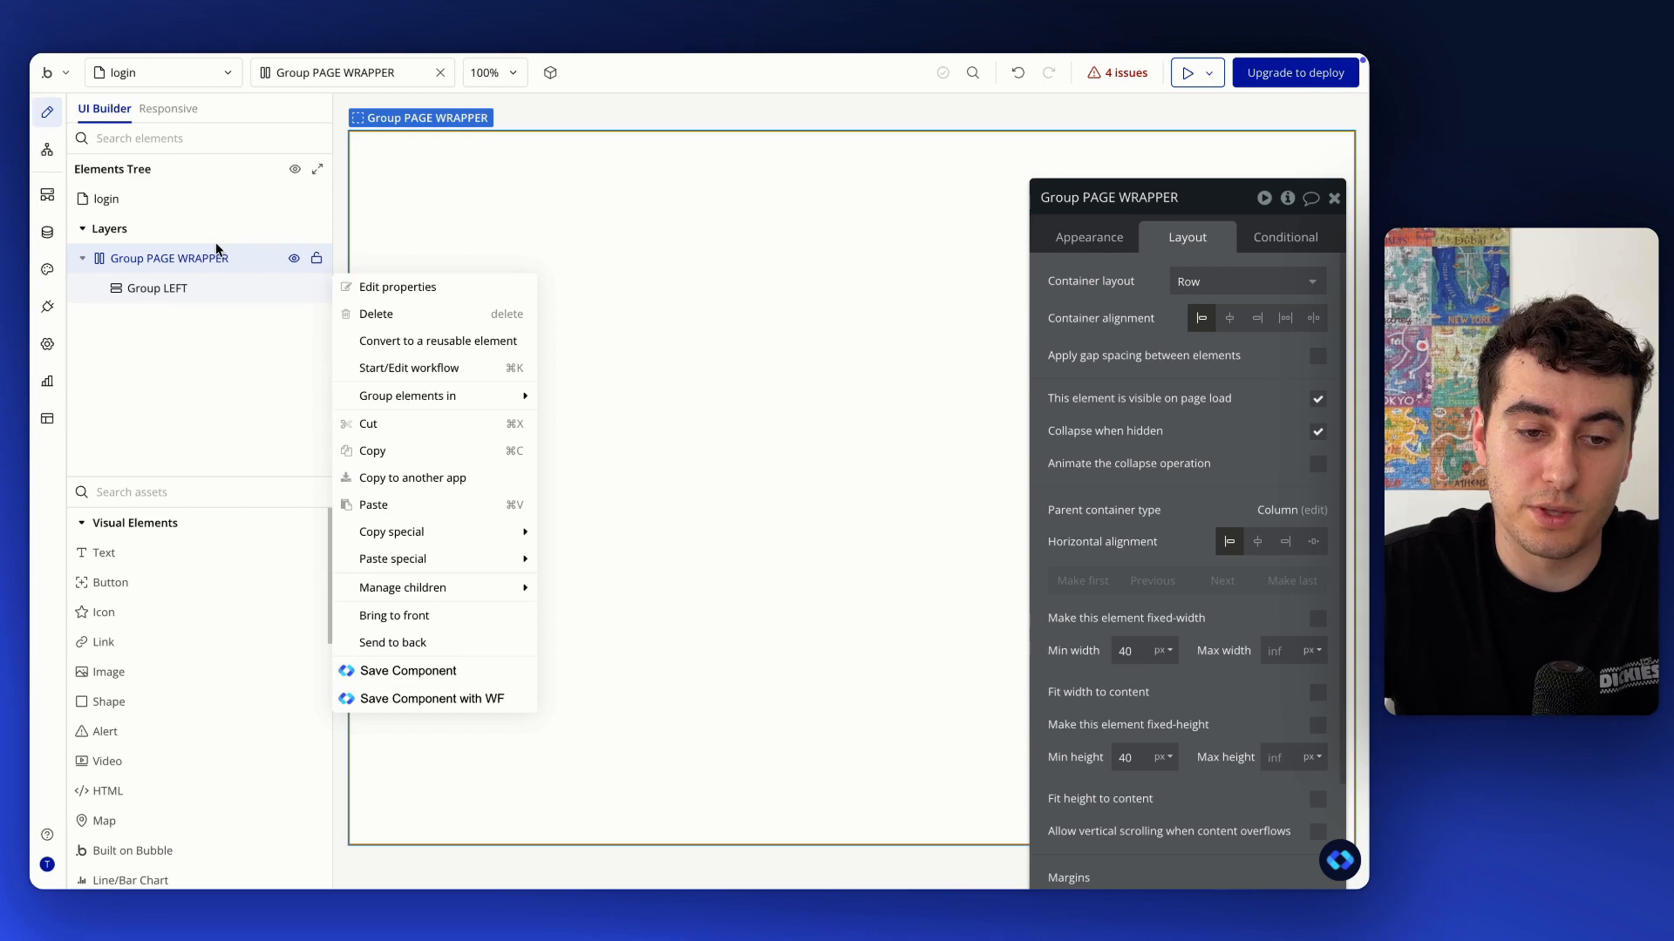
left_click(379, 506)
Rename the pasted copy to Group RIGHT and select it to edit its appearance
double_click(179, 318)
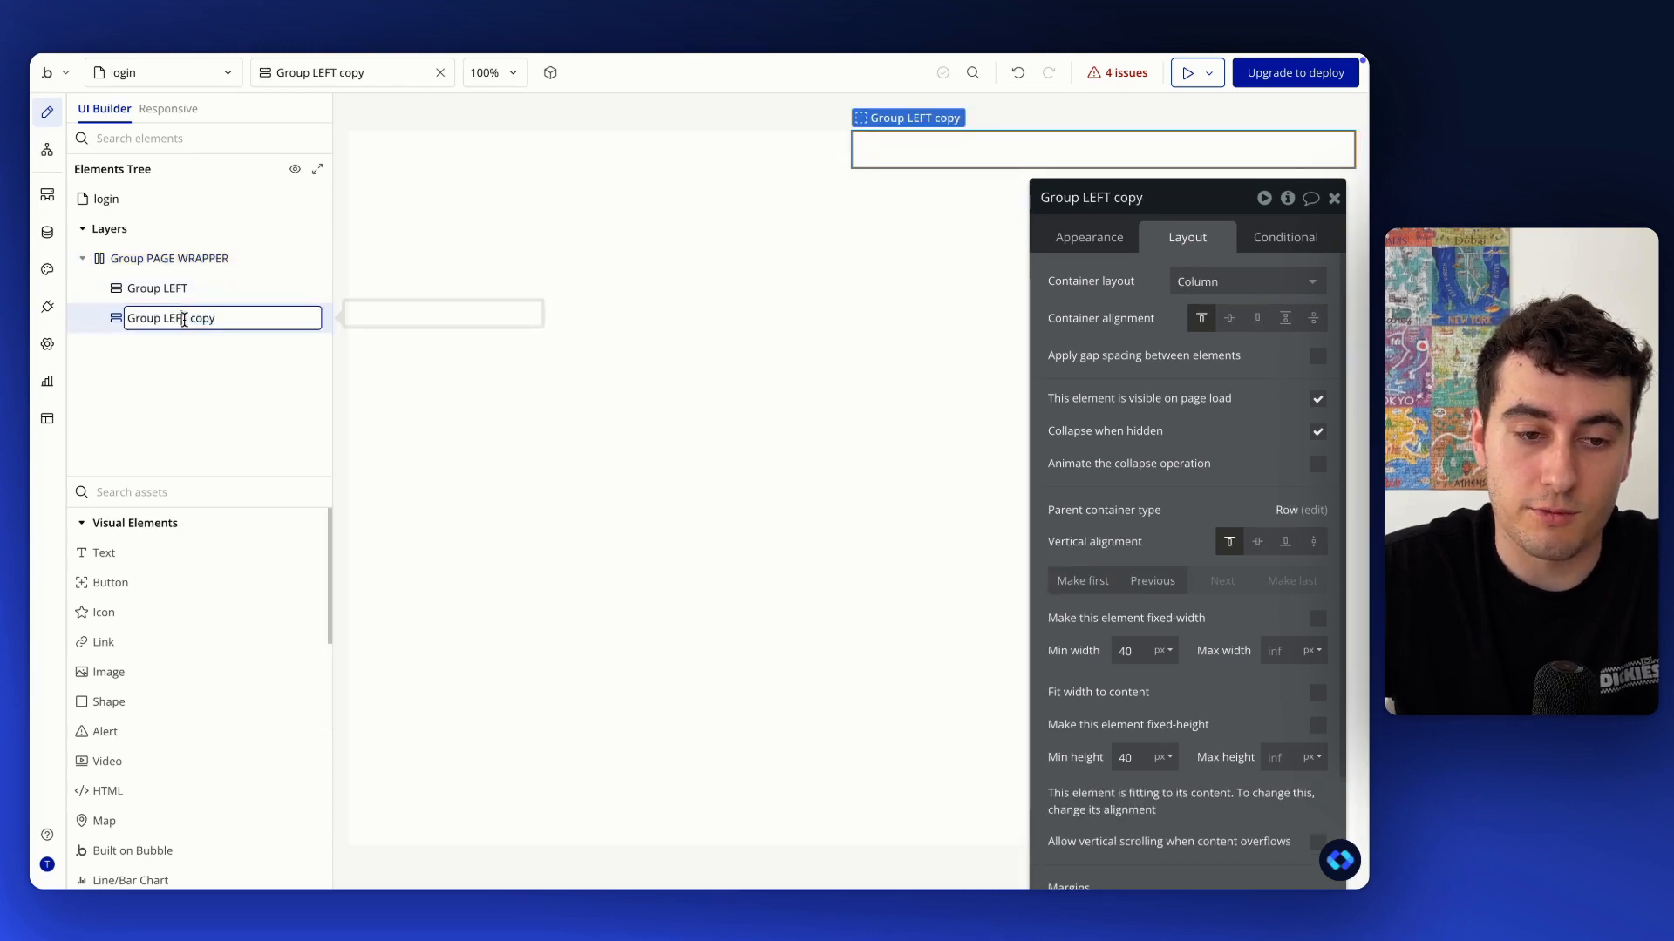
double_click(179, 318)
type("RIGH")
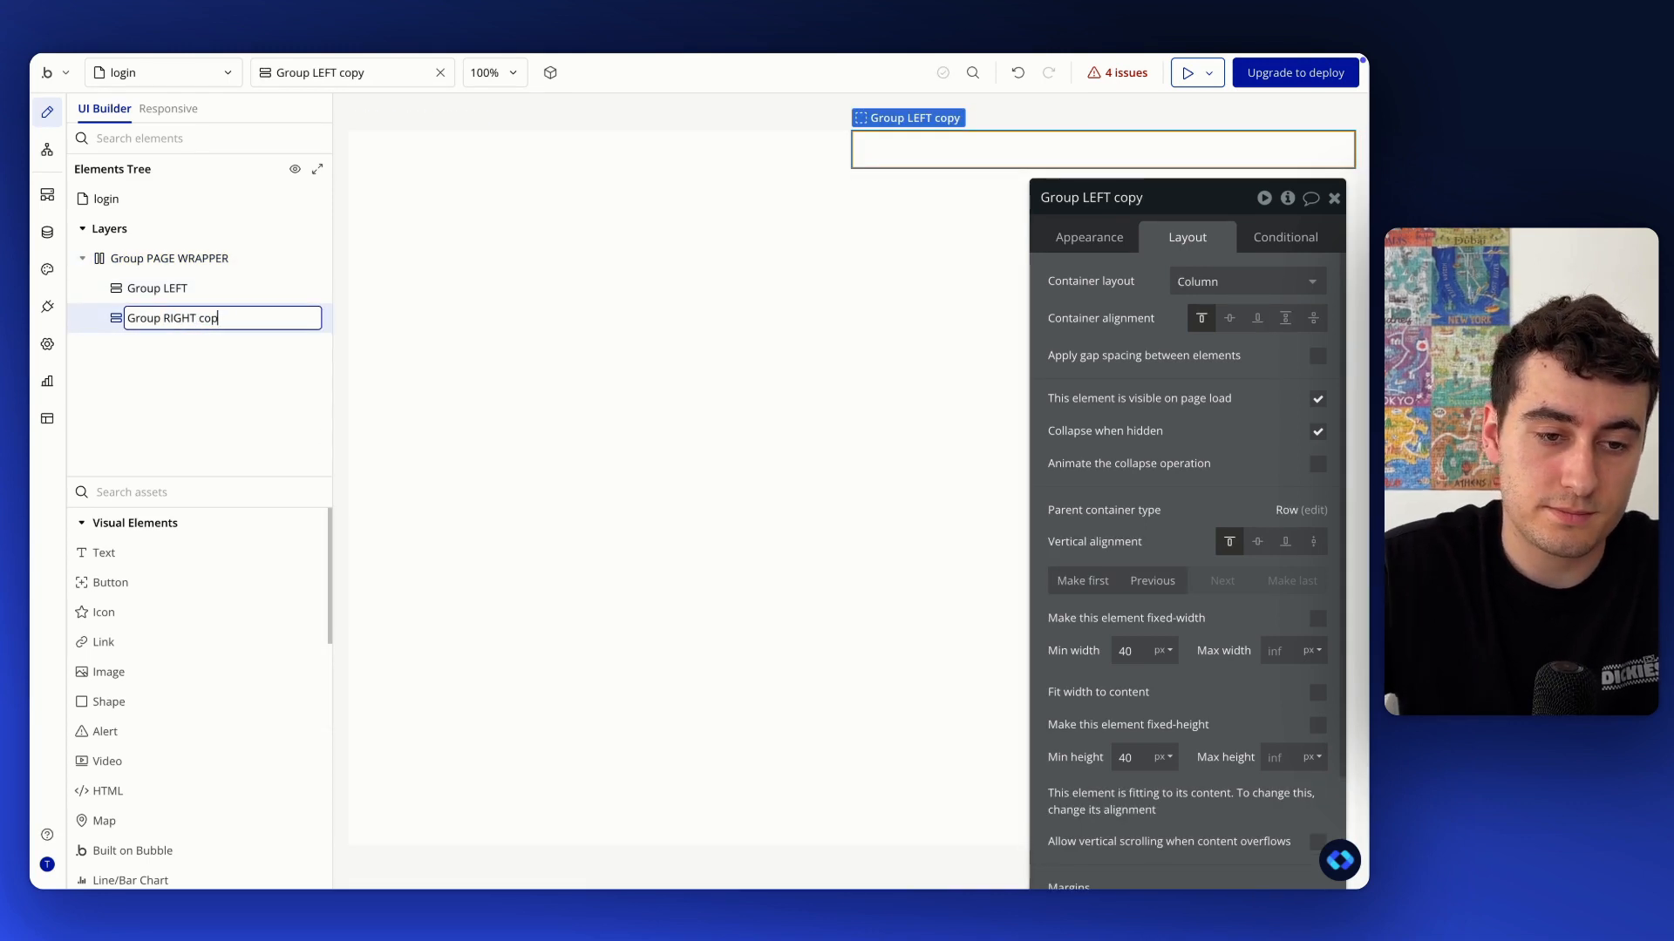
type("T")
left_click(202, 288)
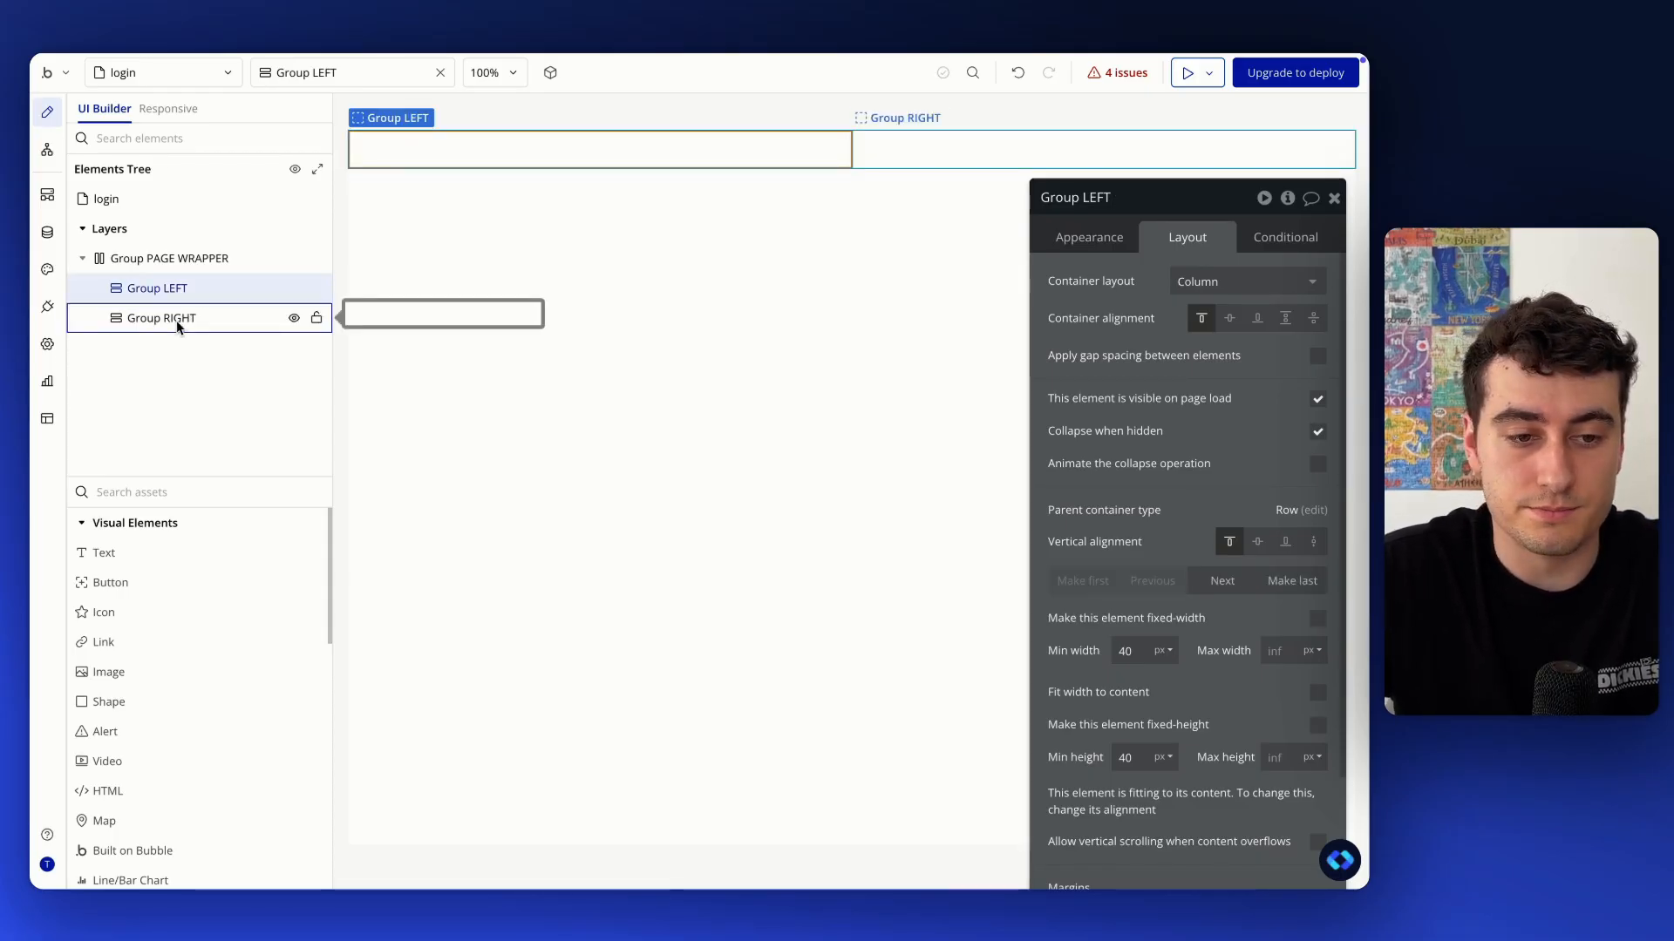
left_click(176, 320)
left_click(1113, 235)
scroll(1132, 449, "down", 1)
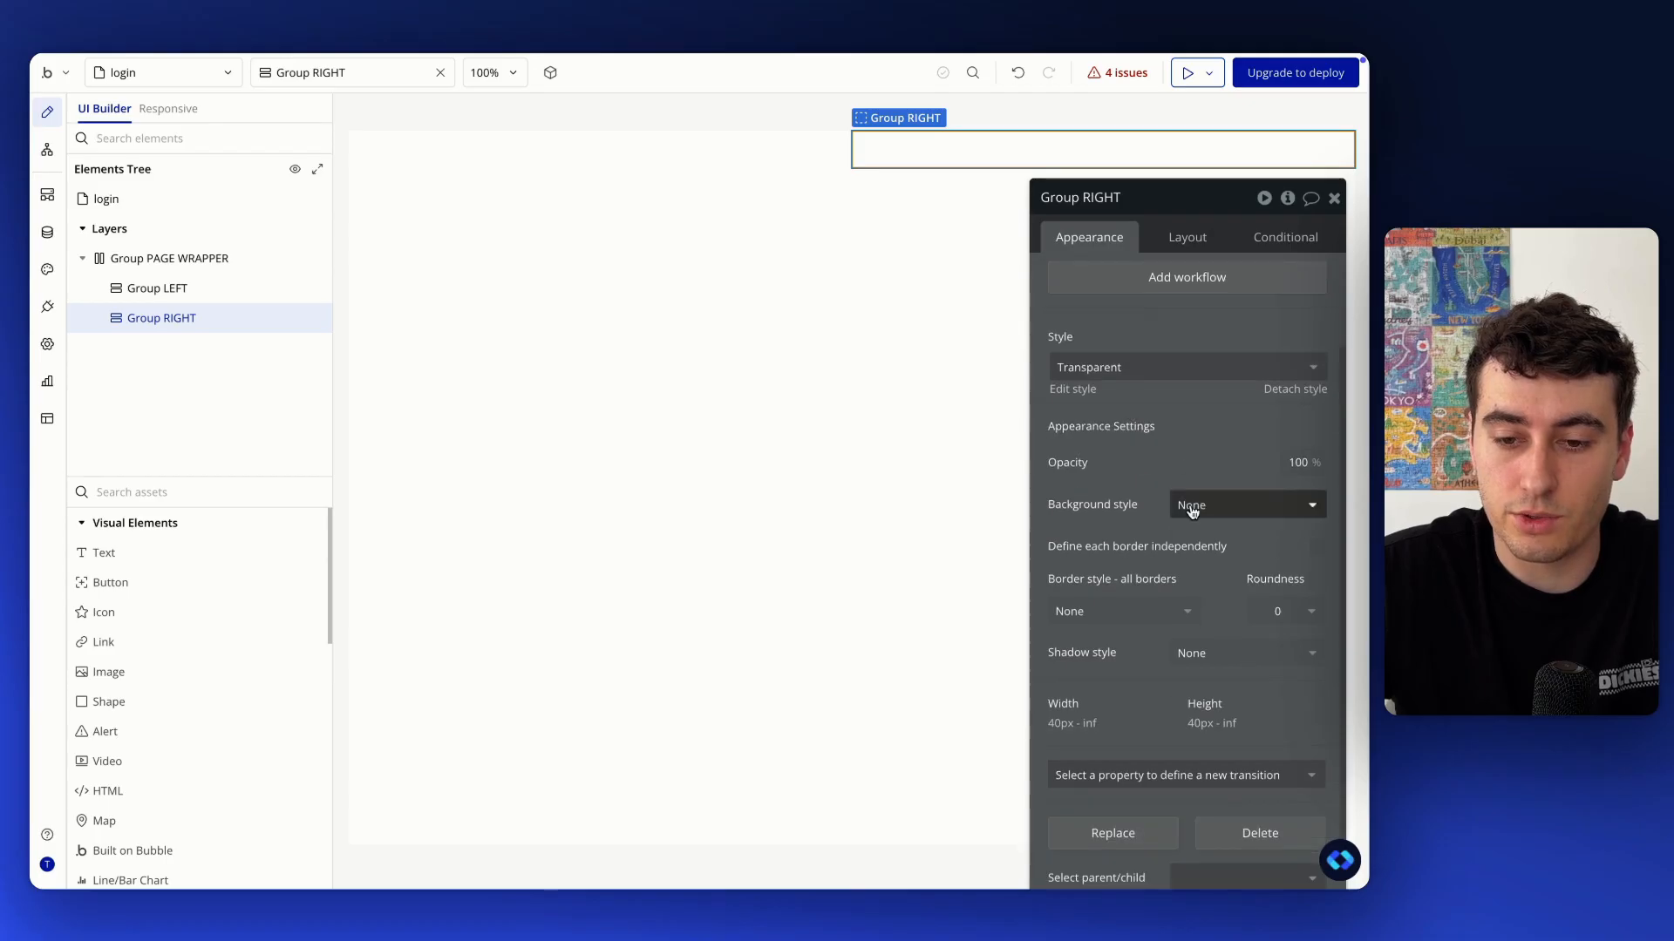
Give Group RIGHT a flat-colour primary-500 blue background
left_click(1188, 504)
left_click(1199, 586)
scroll(1154, 558, "down", 2)
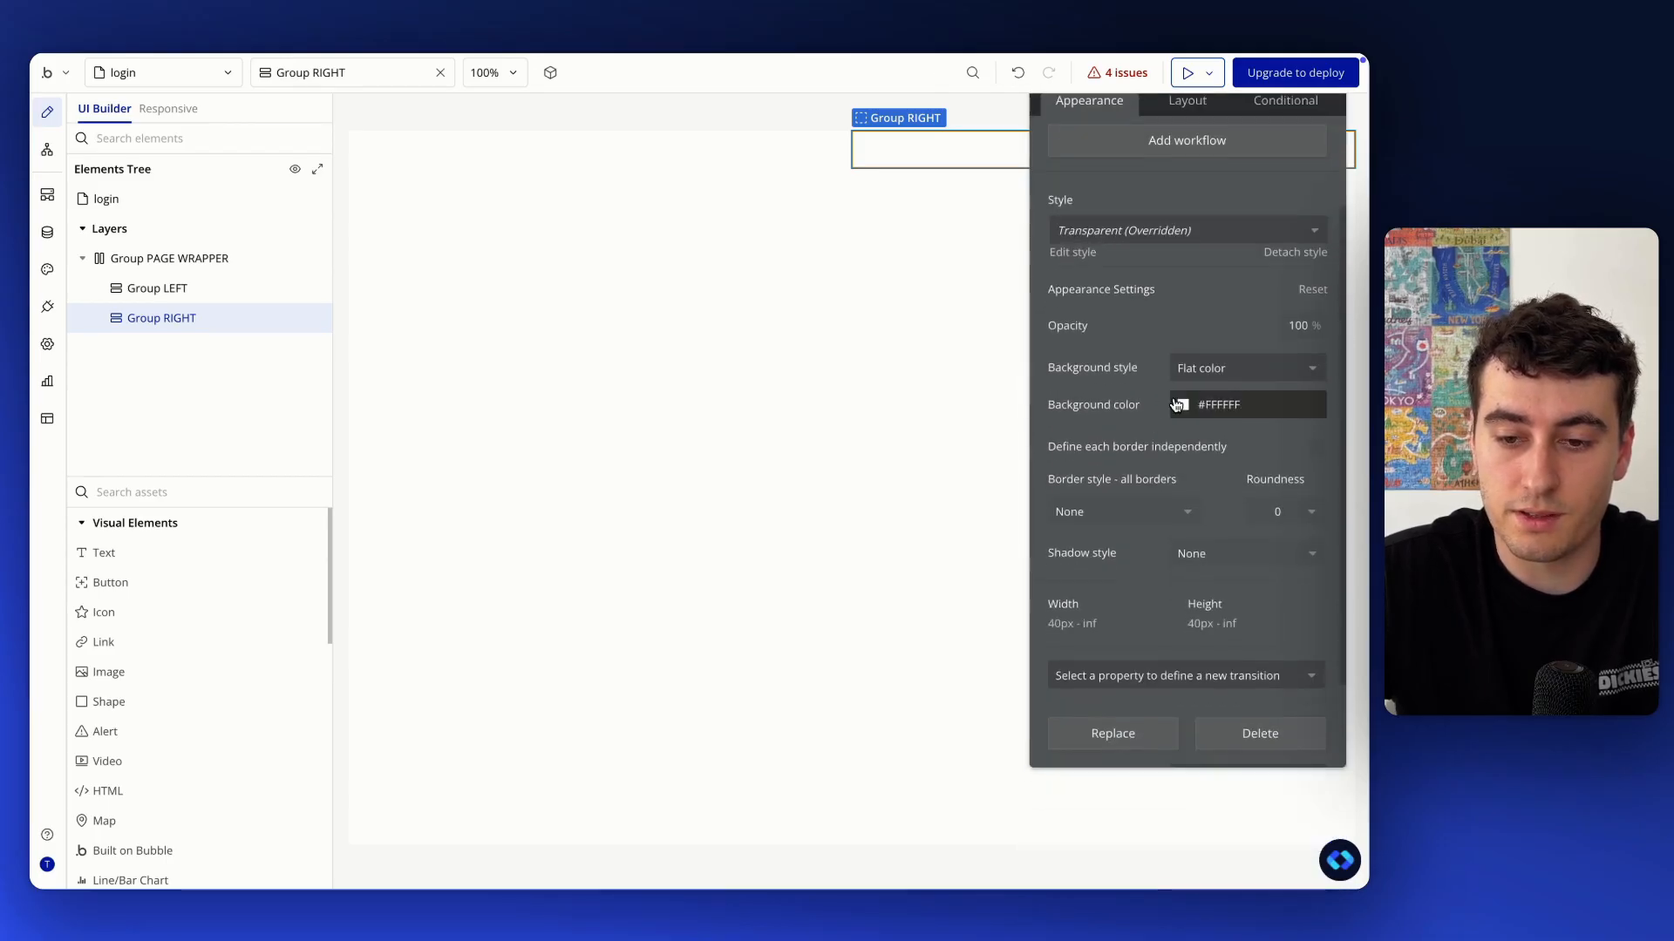
left_click(1175, 406)
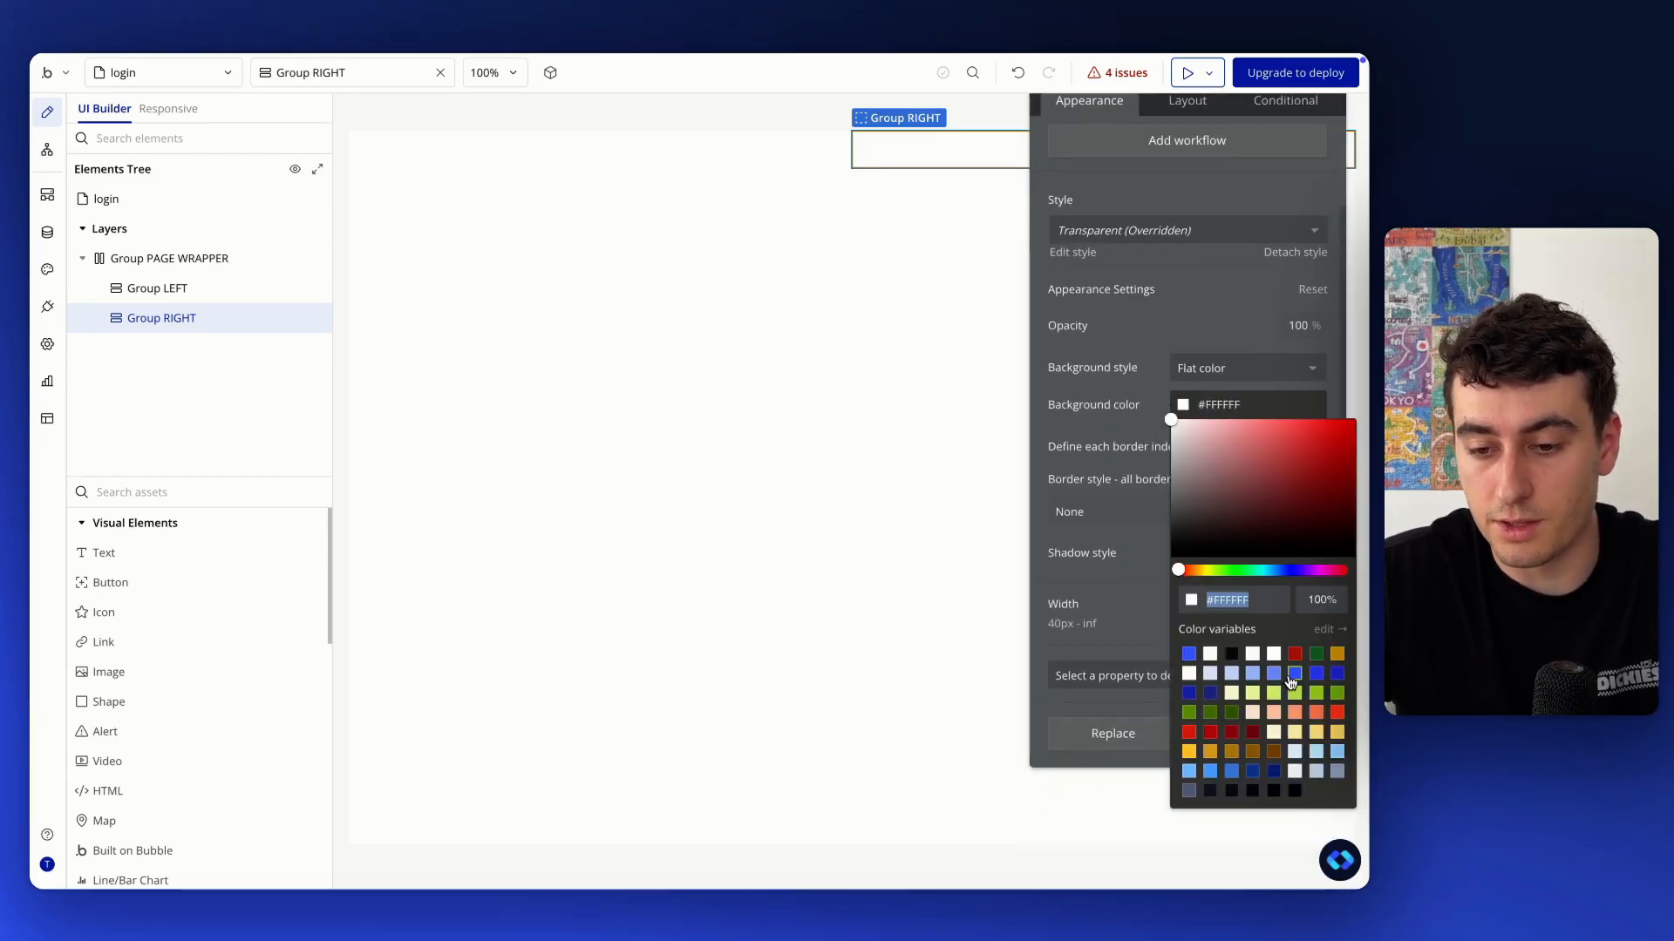
left_click(1293, 675)
left_click(1119, 326)
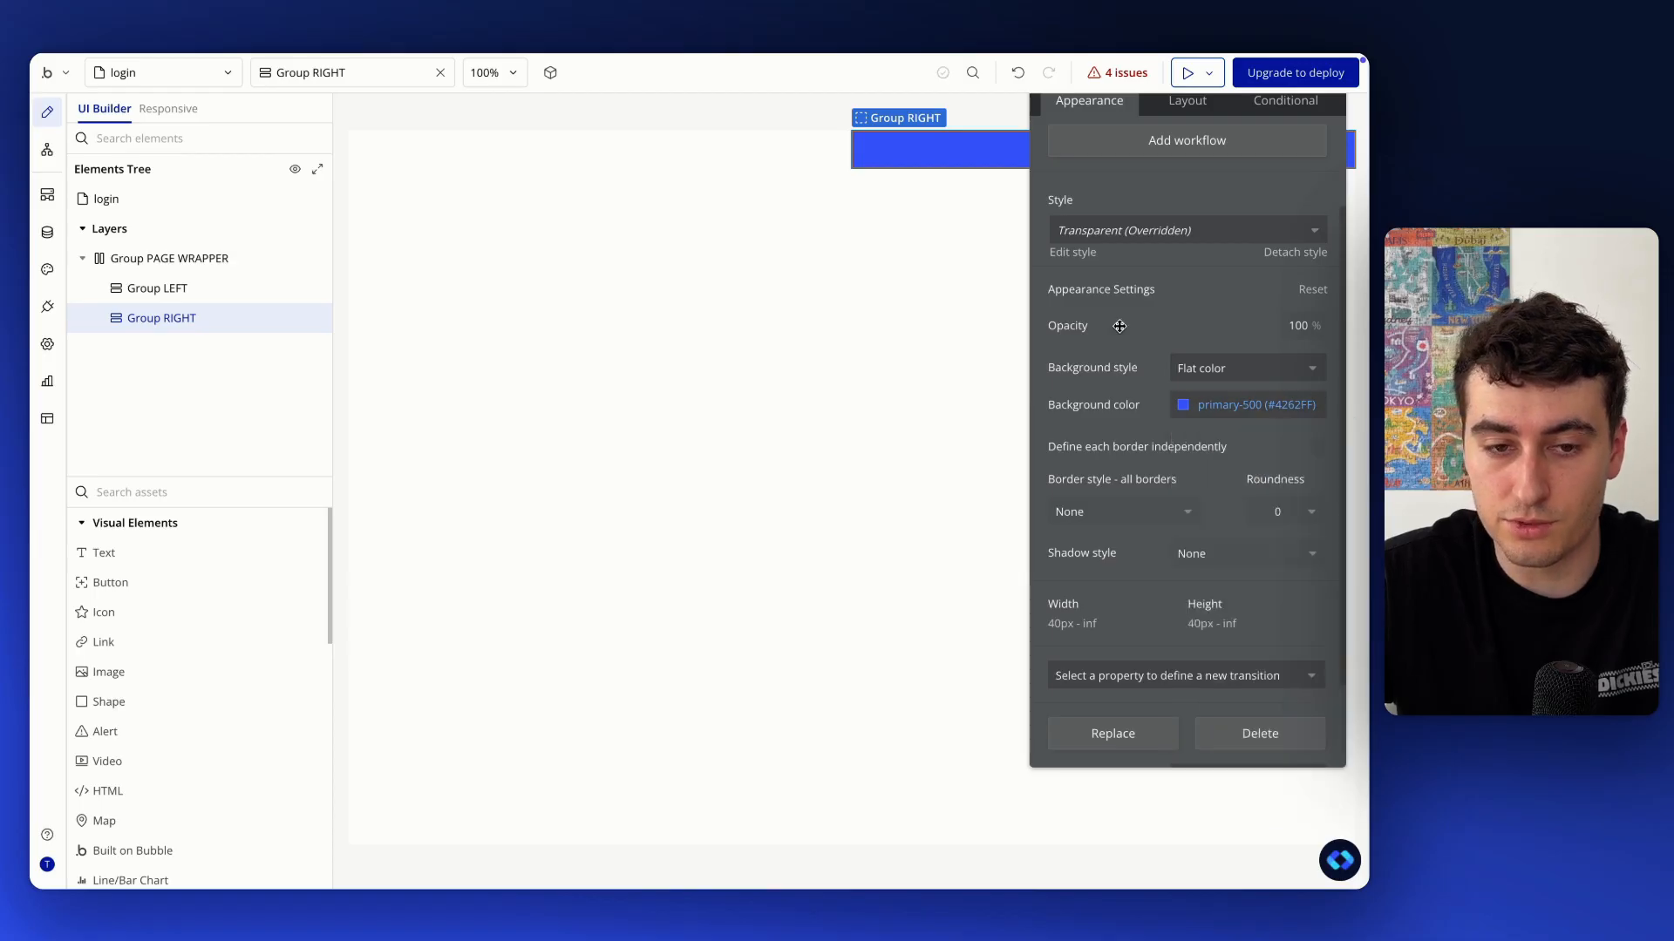
Select Group LEFT and Group RIGHT together and set both to stretch vertically
left_click(174, 260)
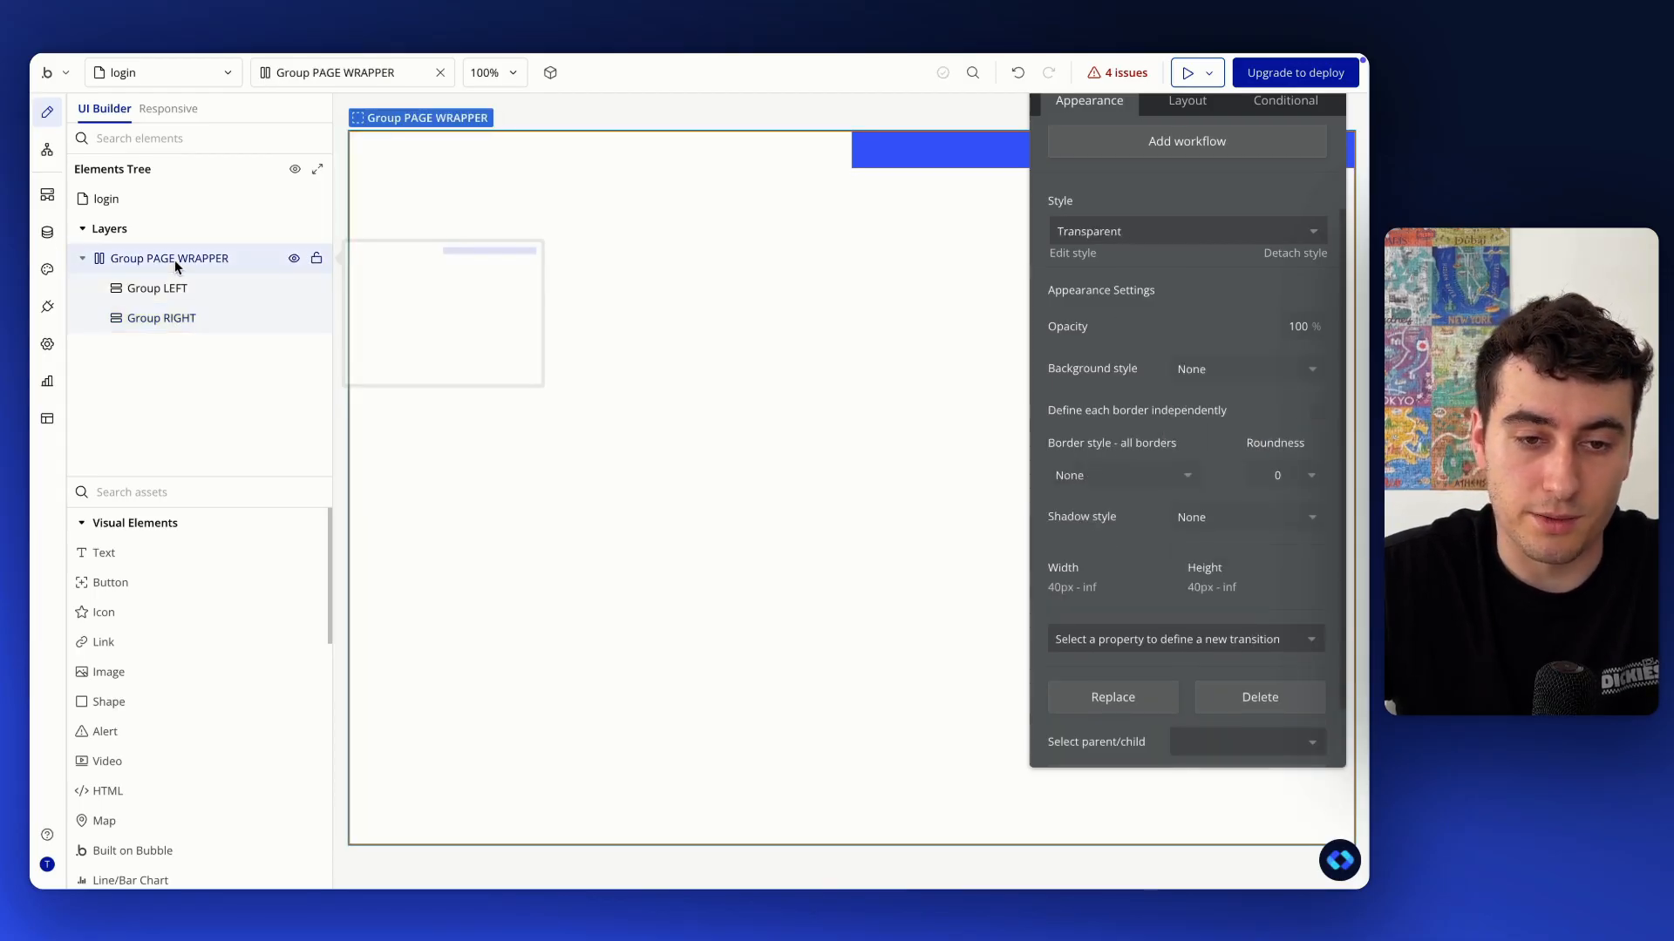
left_click(212, 287)
left_click(213, 319, "shift")
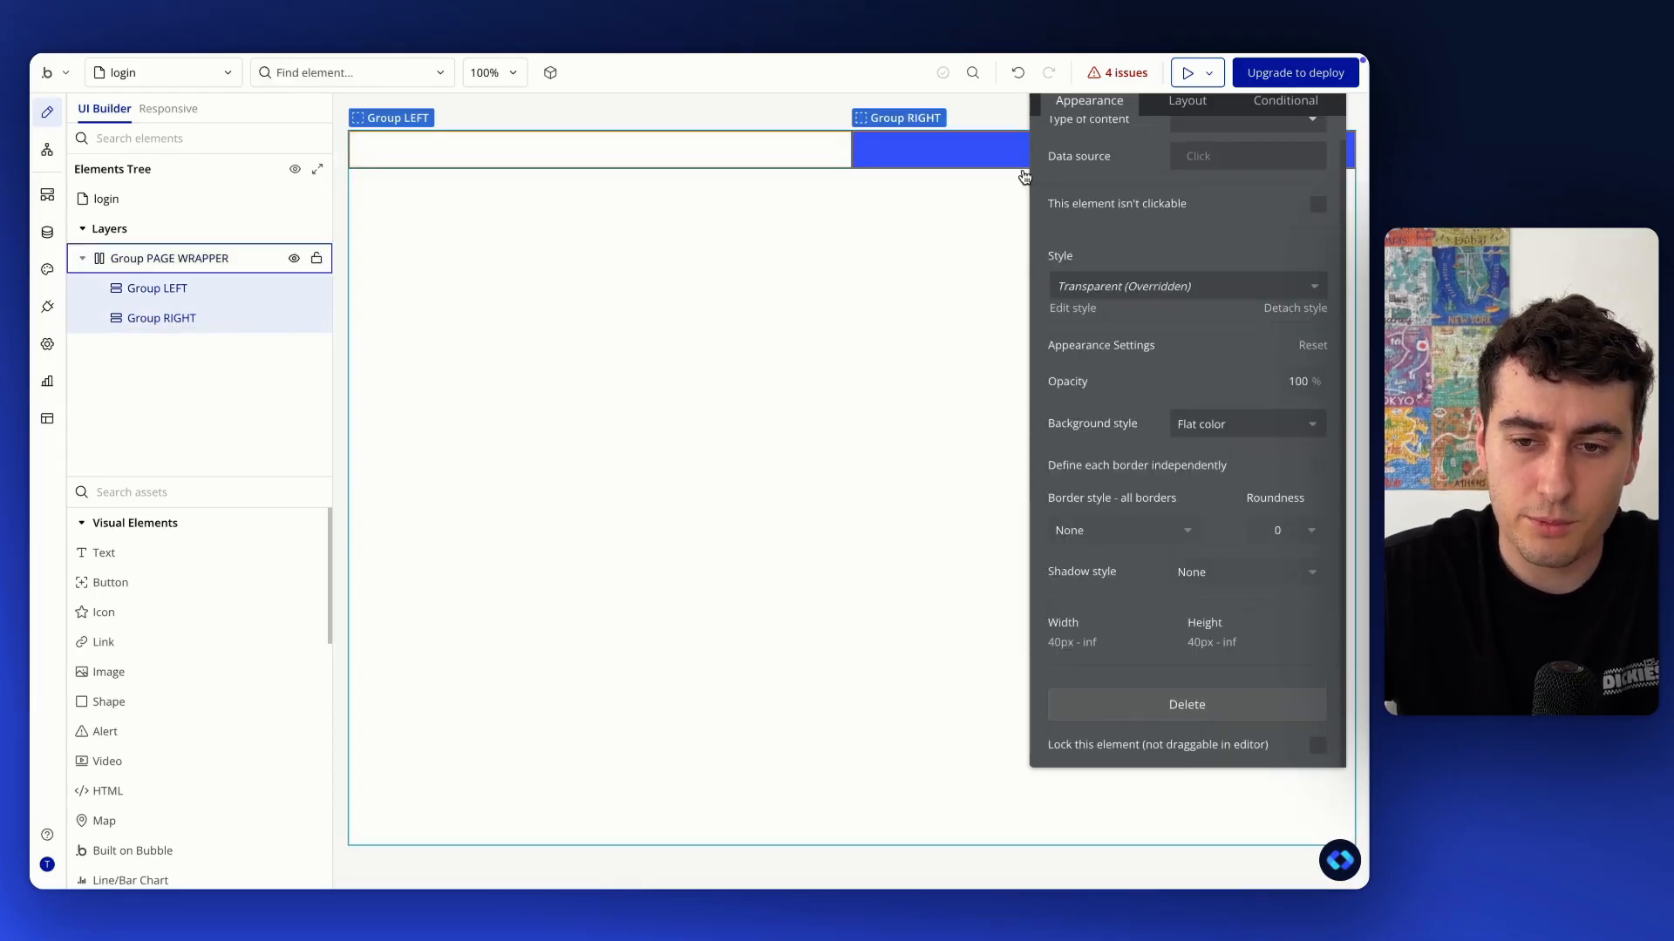
left_click(1185, 102)
scroll(1203, 502, "down", 1)
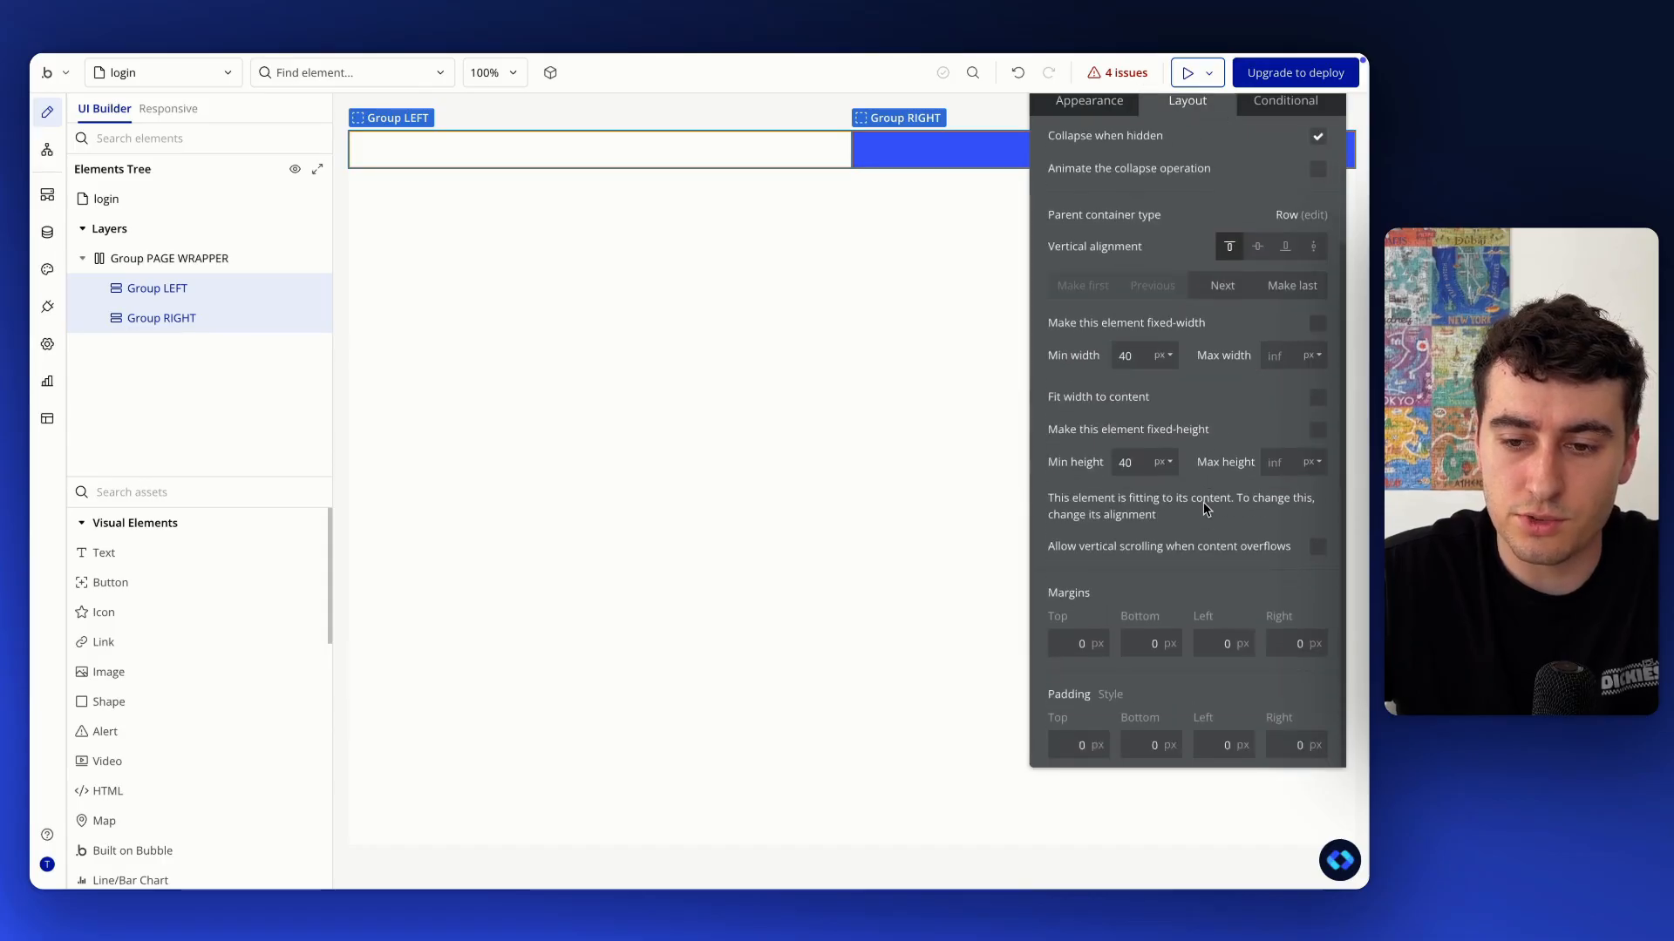
left_click(1312, 249)
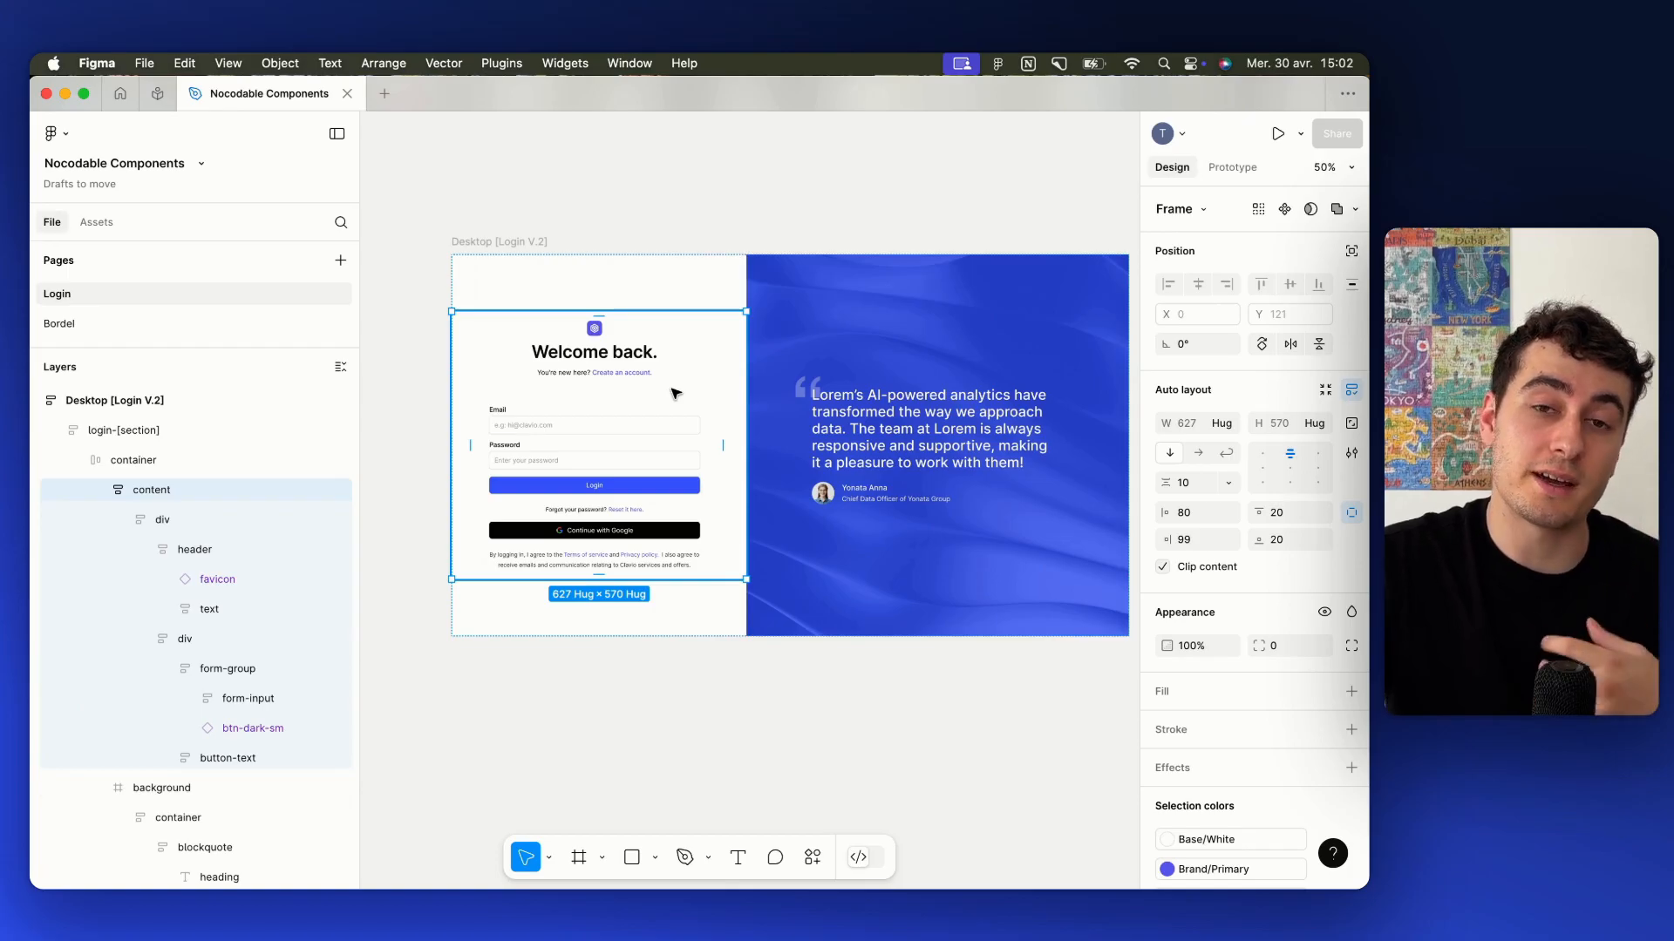
Inspect the Figma login section, its content frame and the form column
scroll(676, 393, "right", 2)
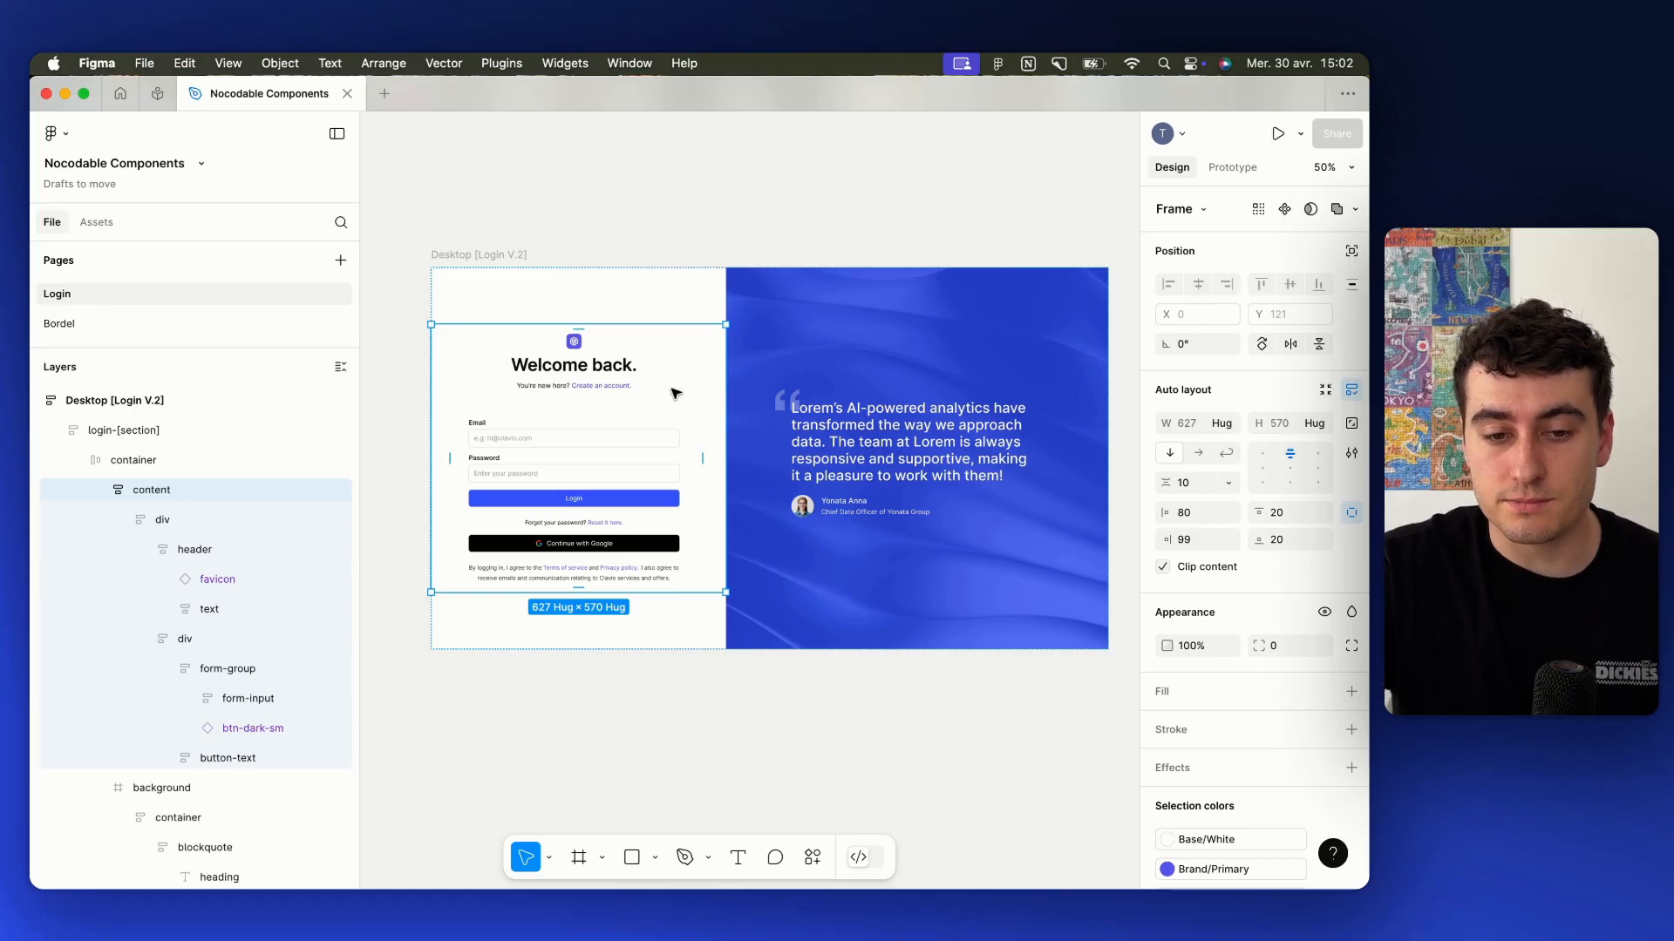
left_click(736, 786)
left_click(537, 430)
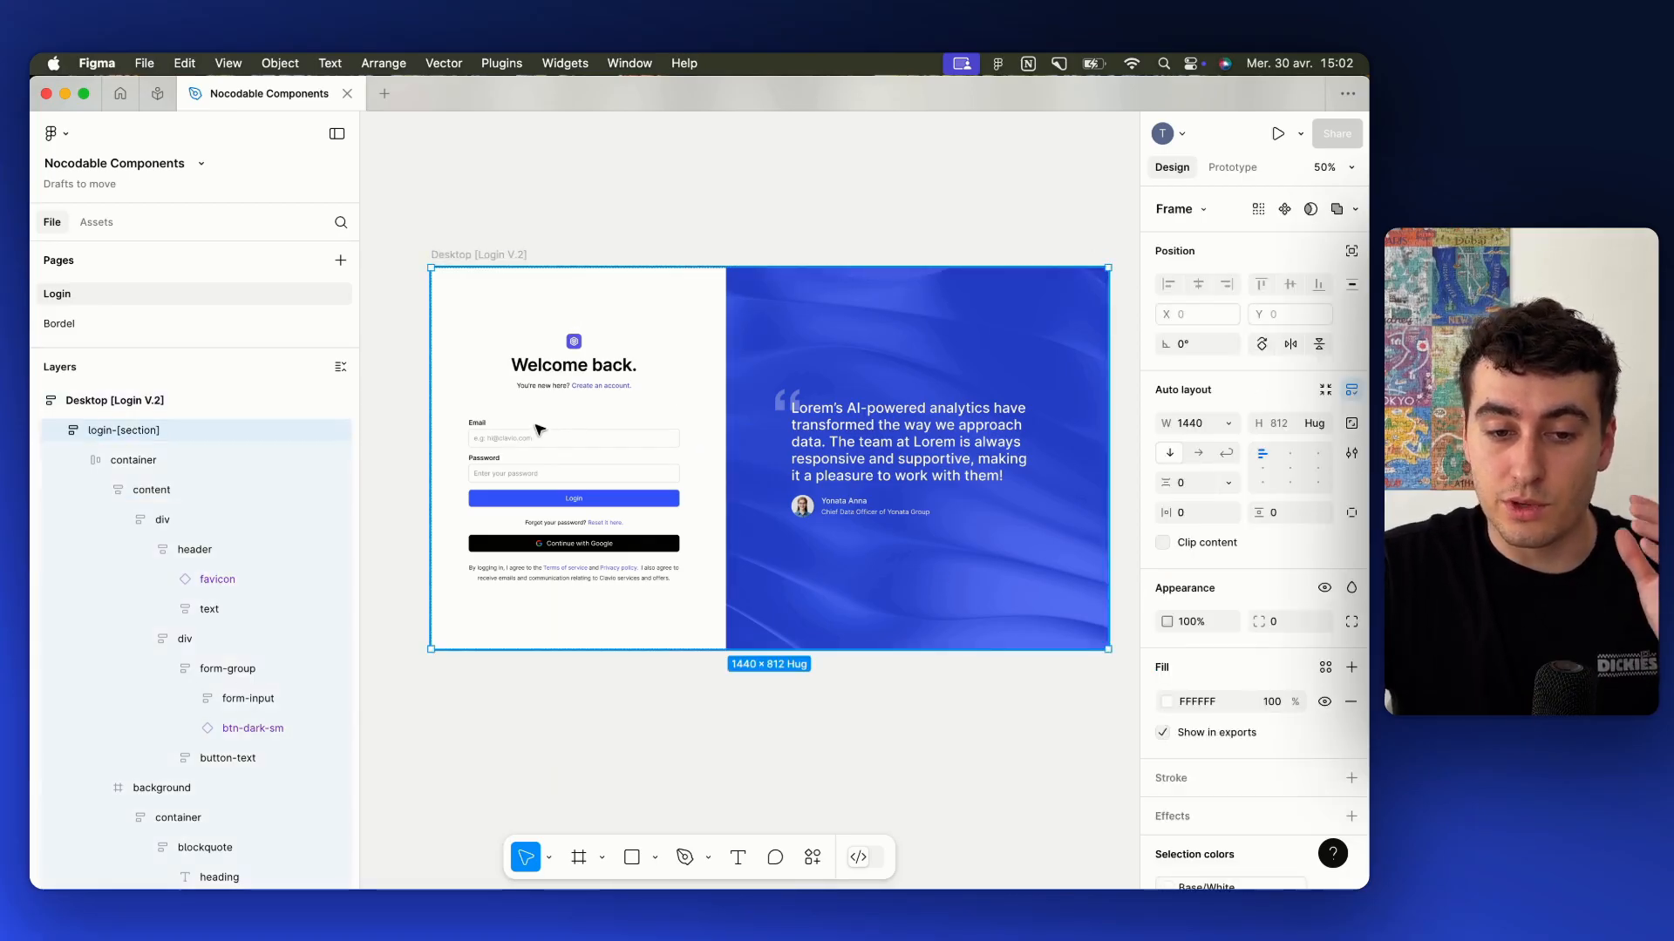
double_click(538, 430)
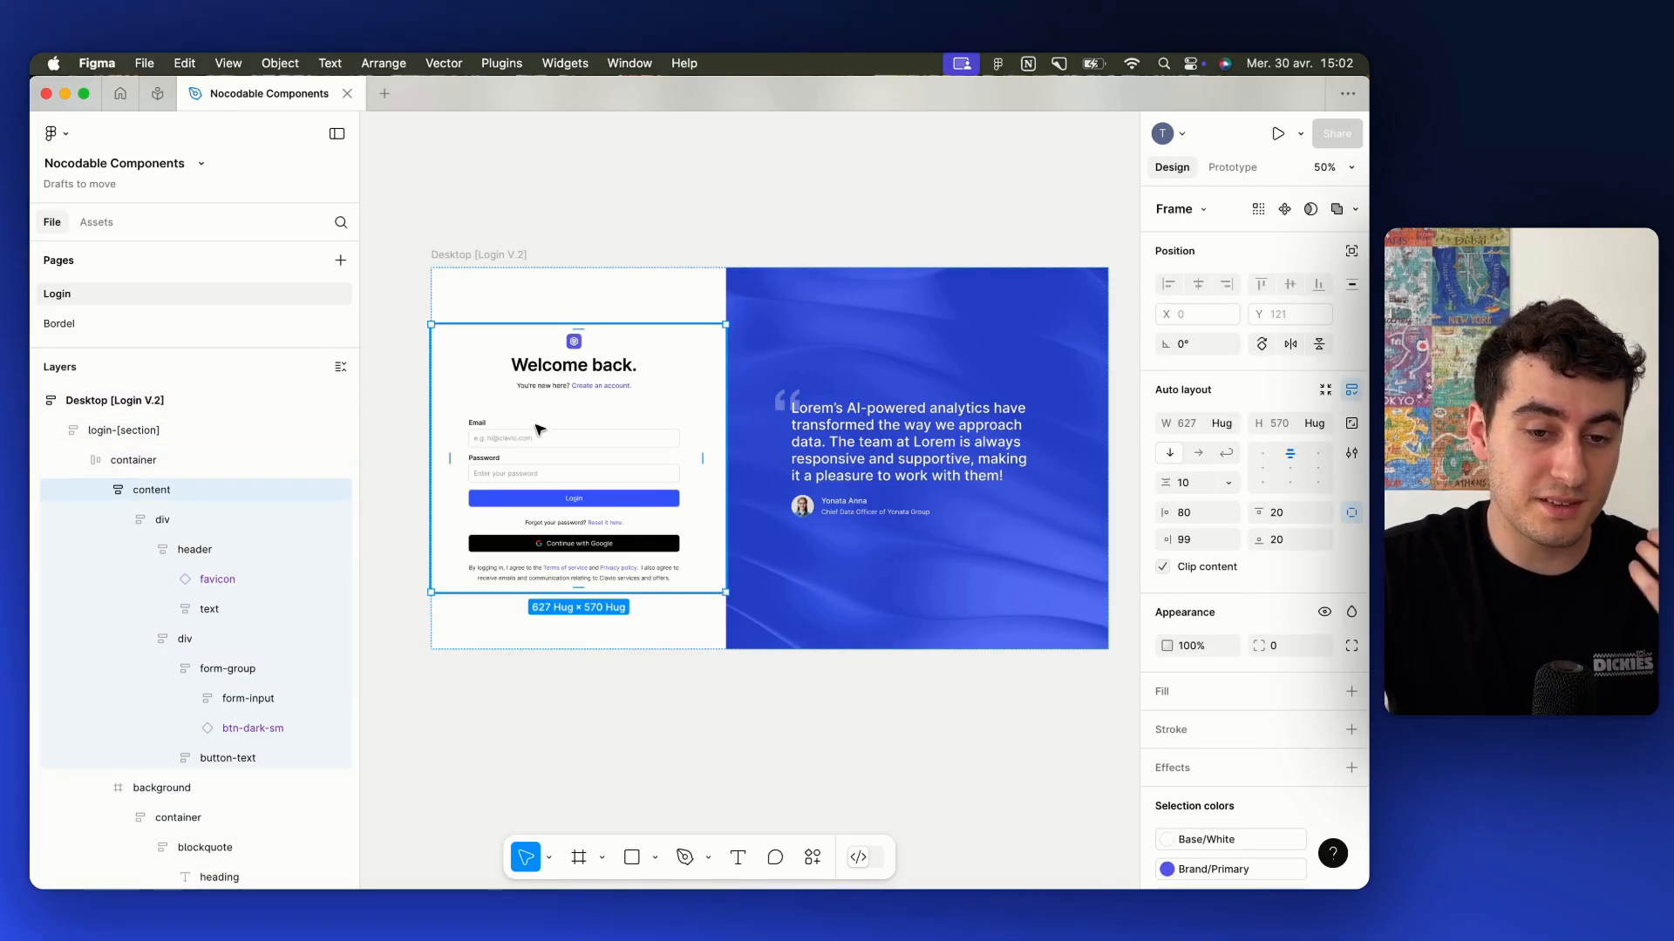
double_click(538, 429)
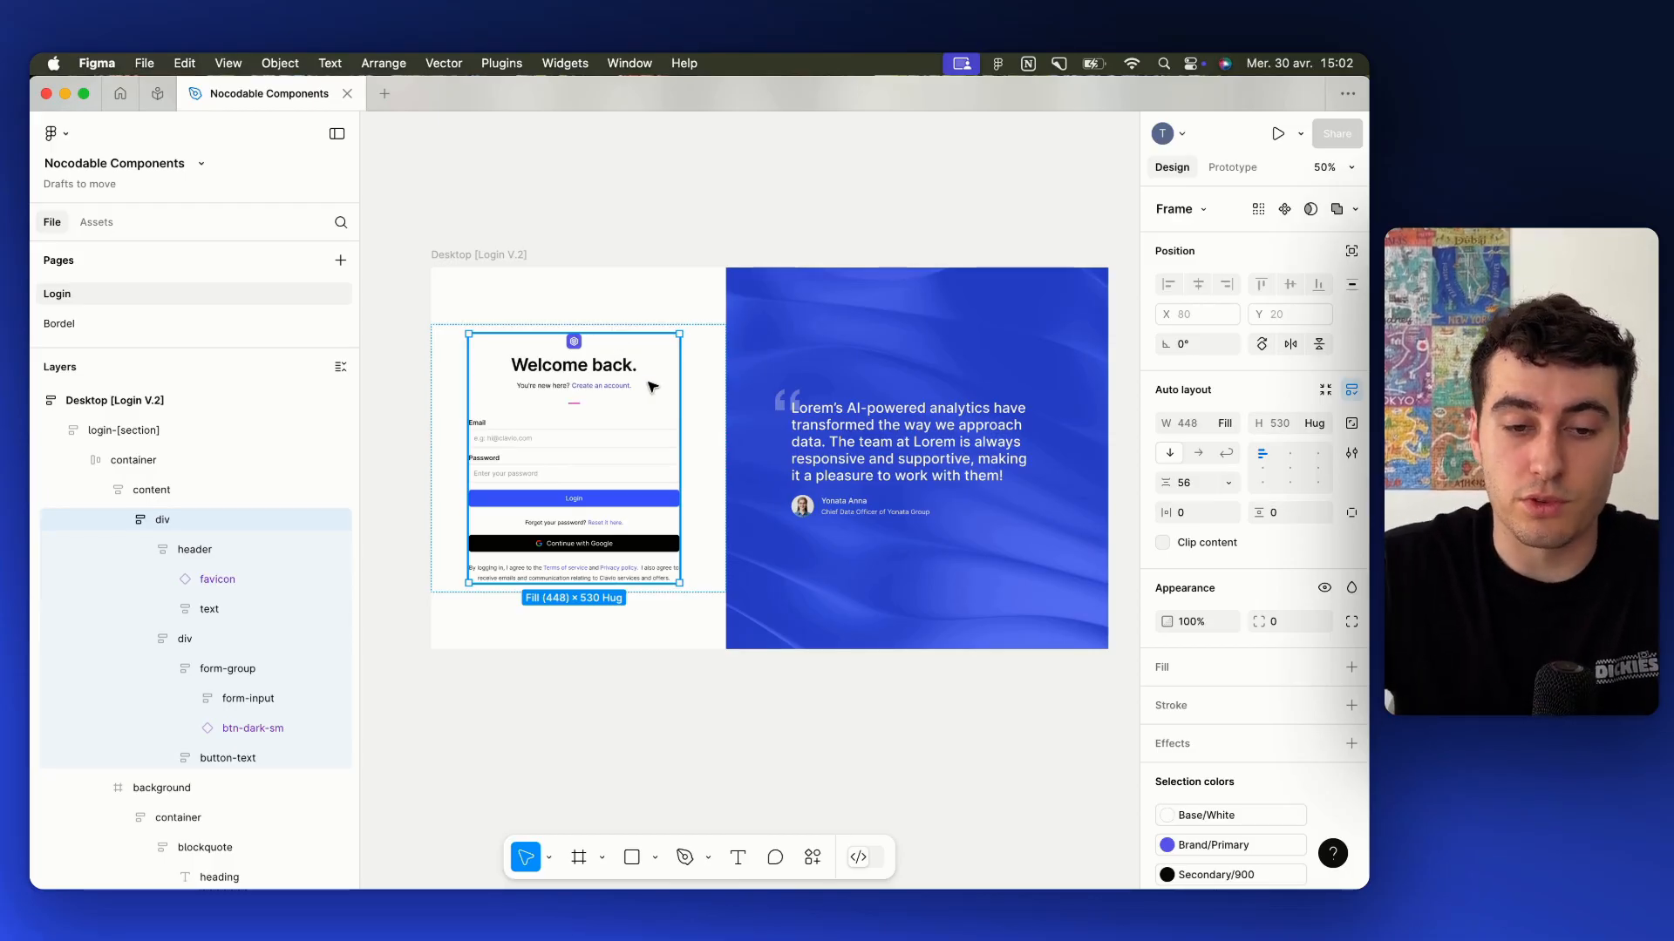
Check the 448-wide header with logo and heading, then return to the Bubble editor
double_click(588, 371)
scroll(567, 362, "up", 4)
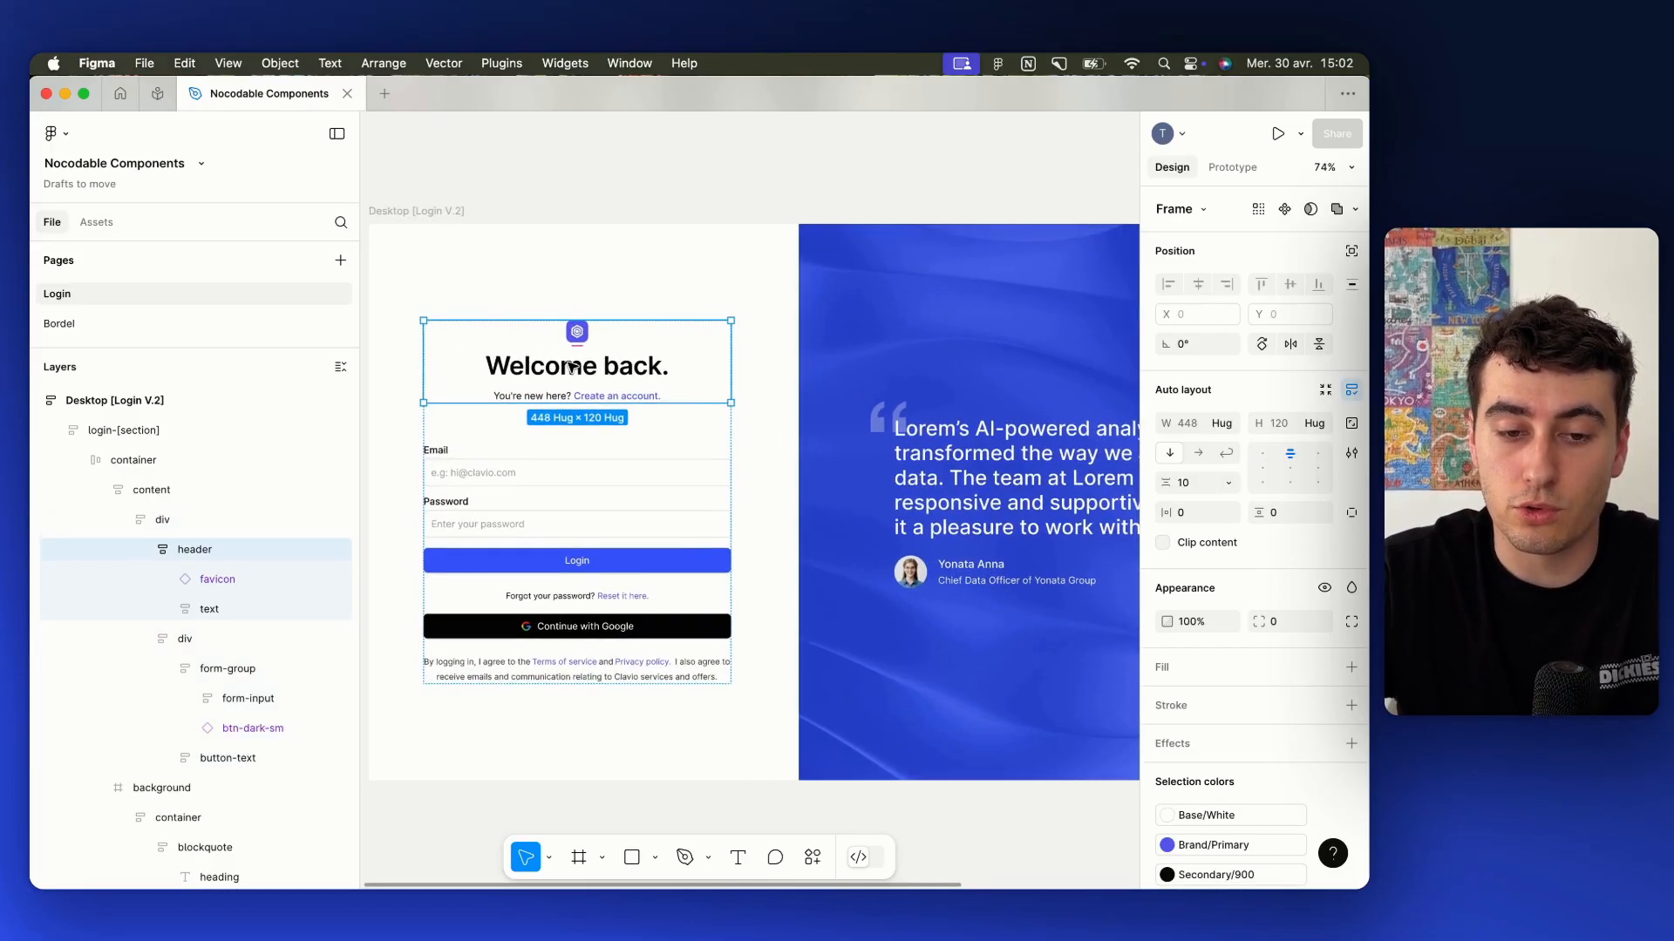
key("ctrl+Up")
mouse_move(731, 54)
left_click(841, 120)
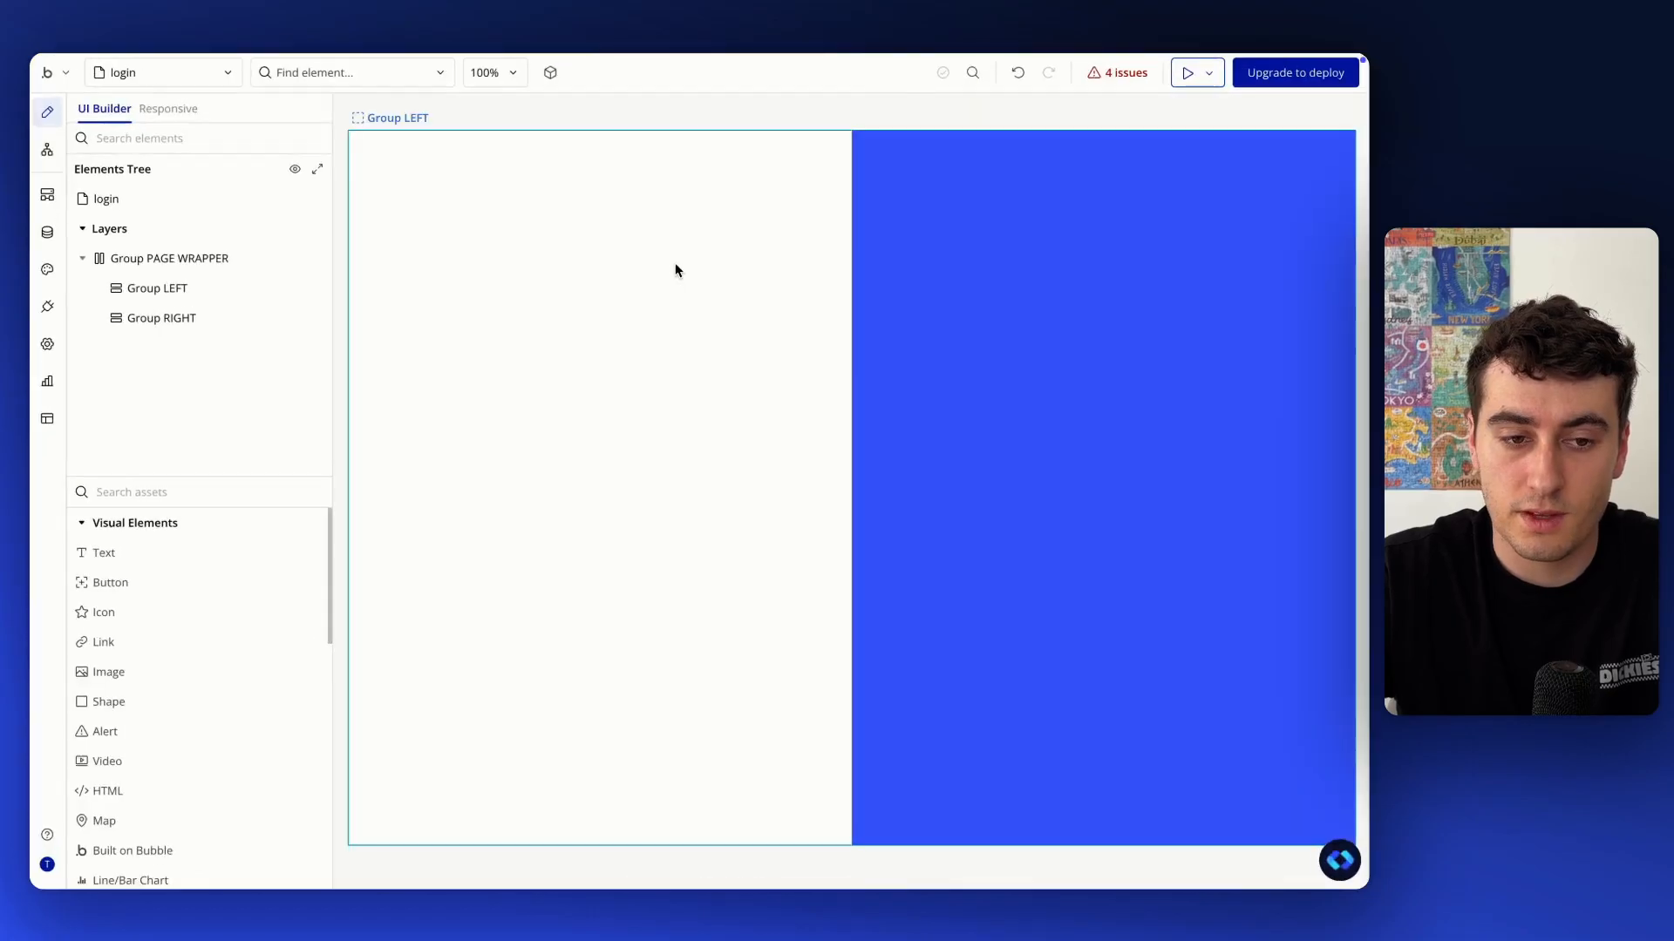
Drag a new Group into Group LEFT and rename it Group LOGIN
left_click(157, 288)
left_click(160, 521)
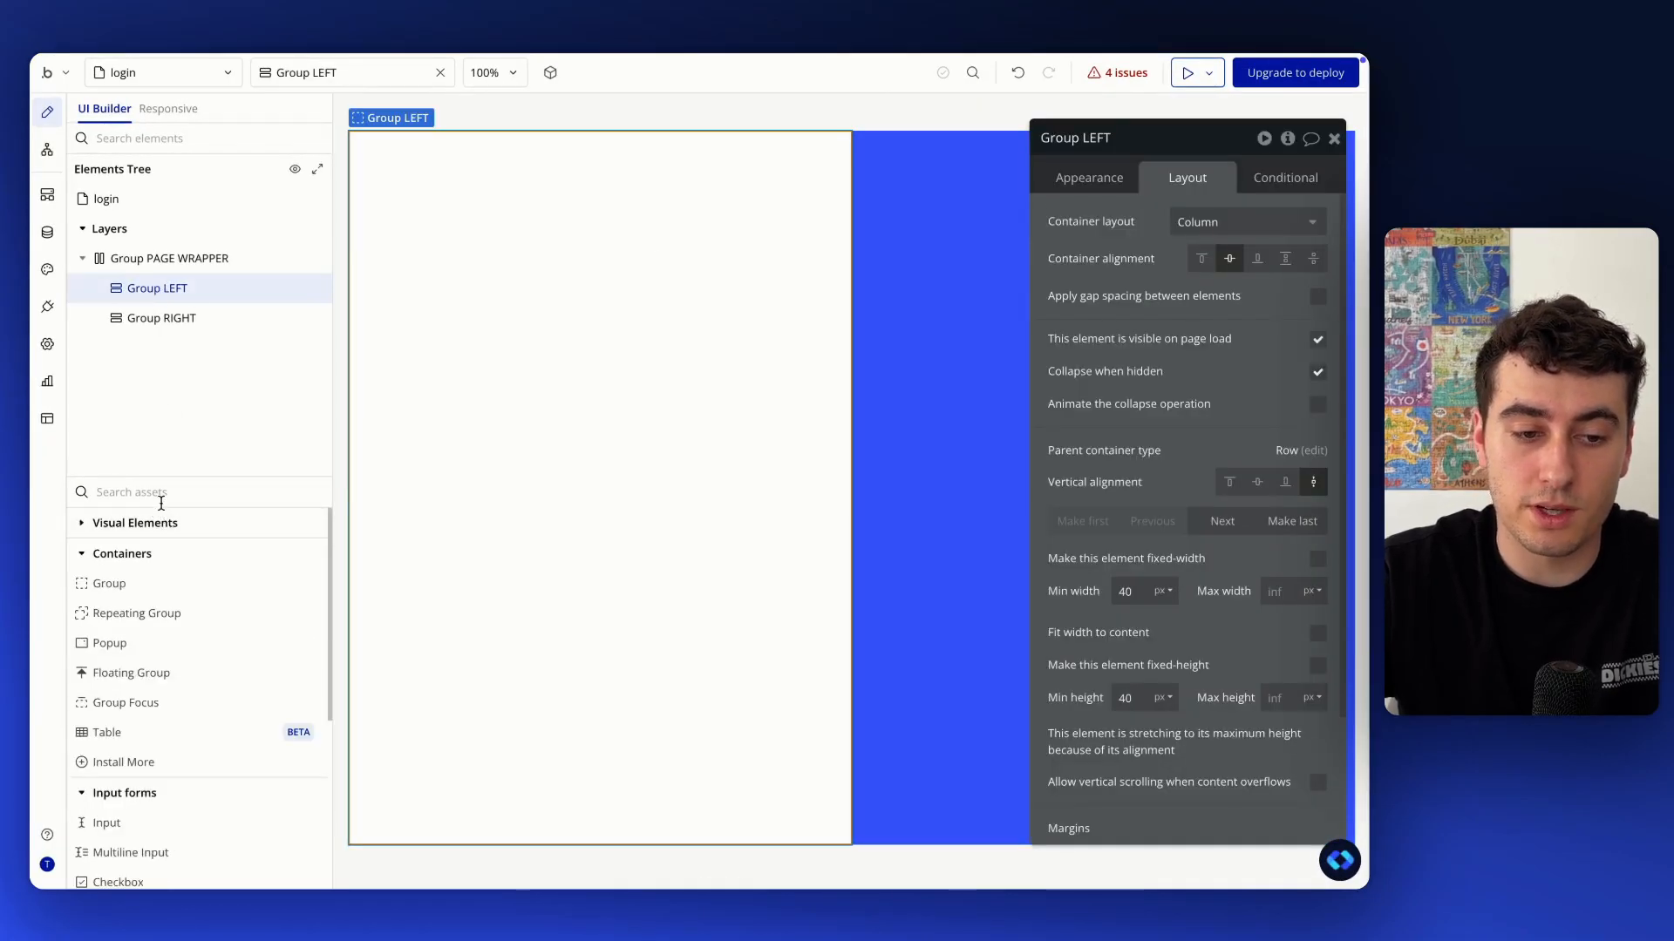
left_click(161, 518)
left_click(160, 496)
type("group")
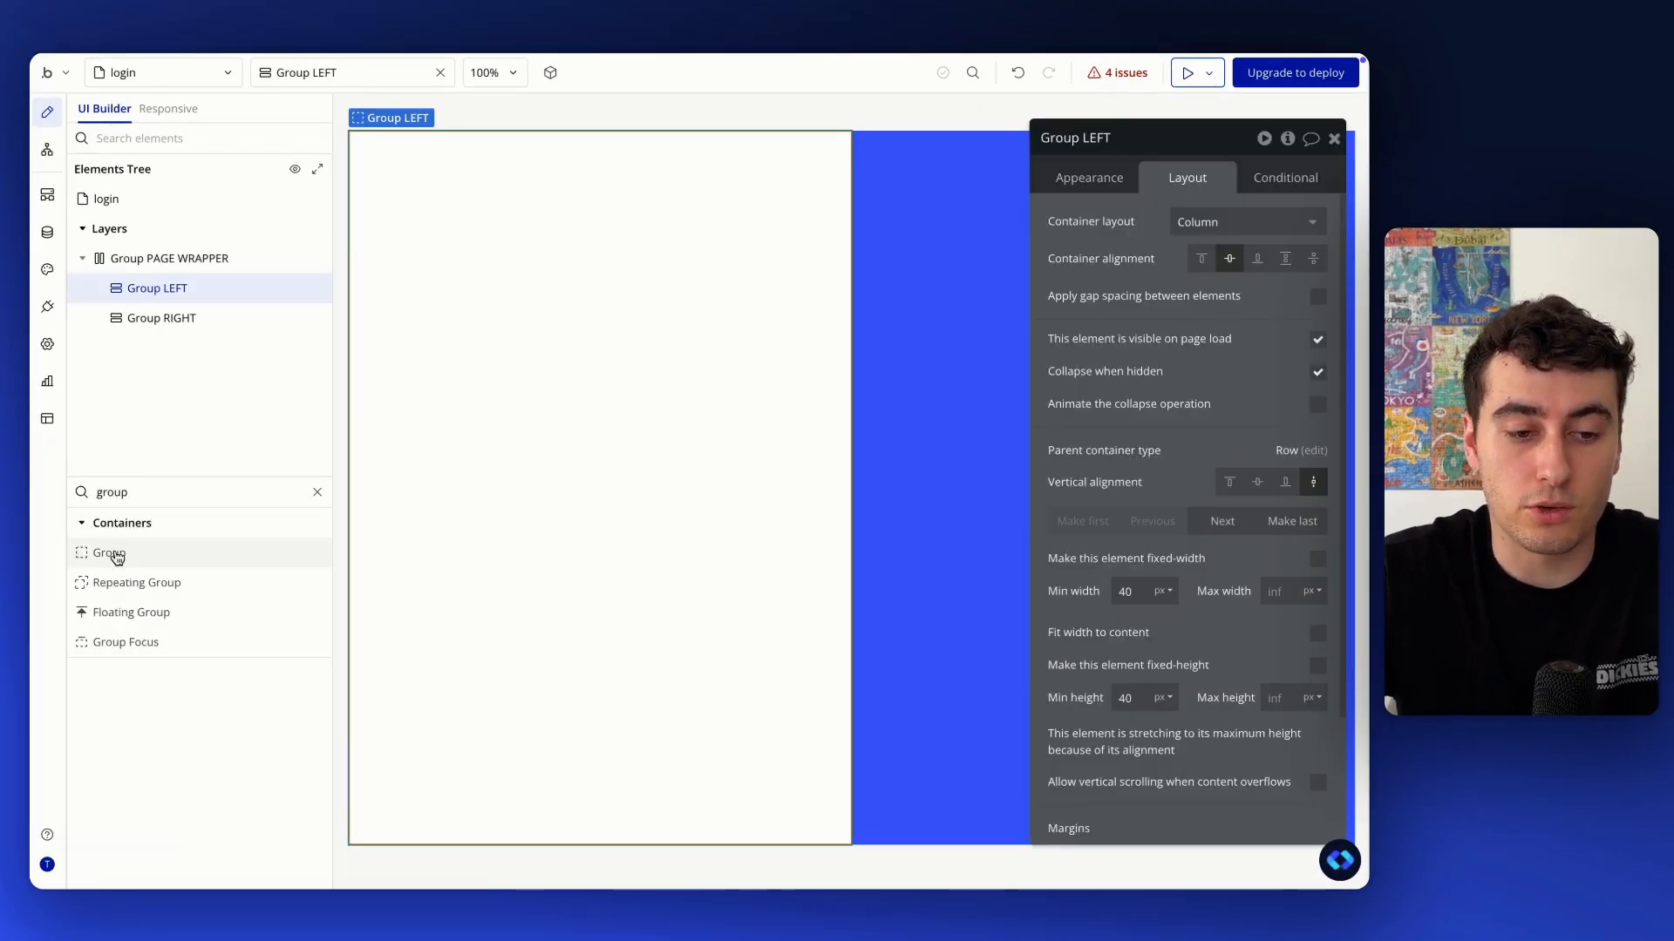
left_click_drag(108, 552, 192, 287)
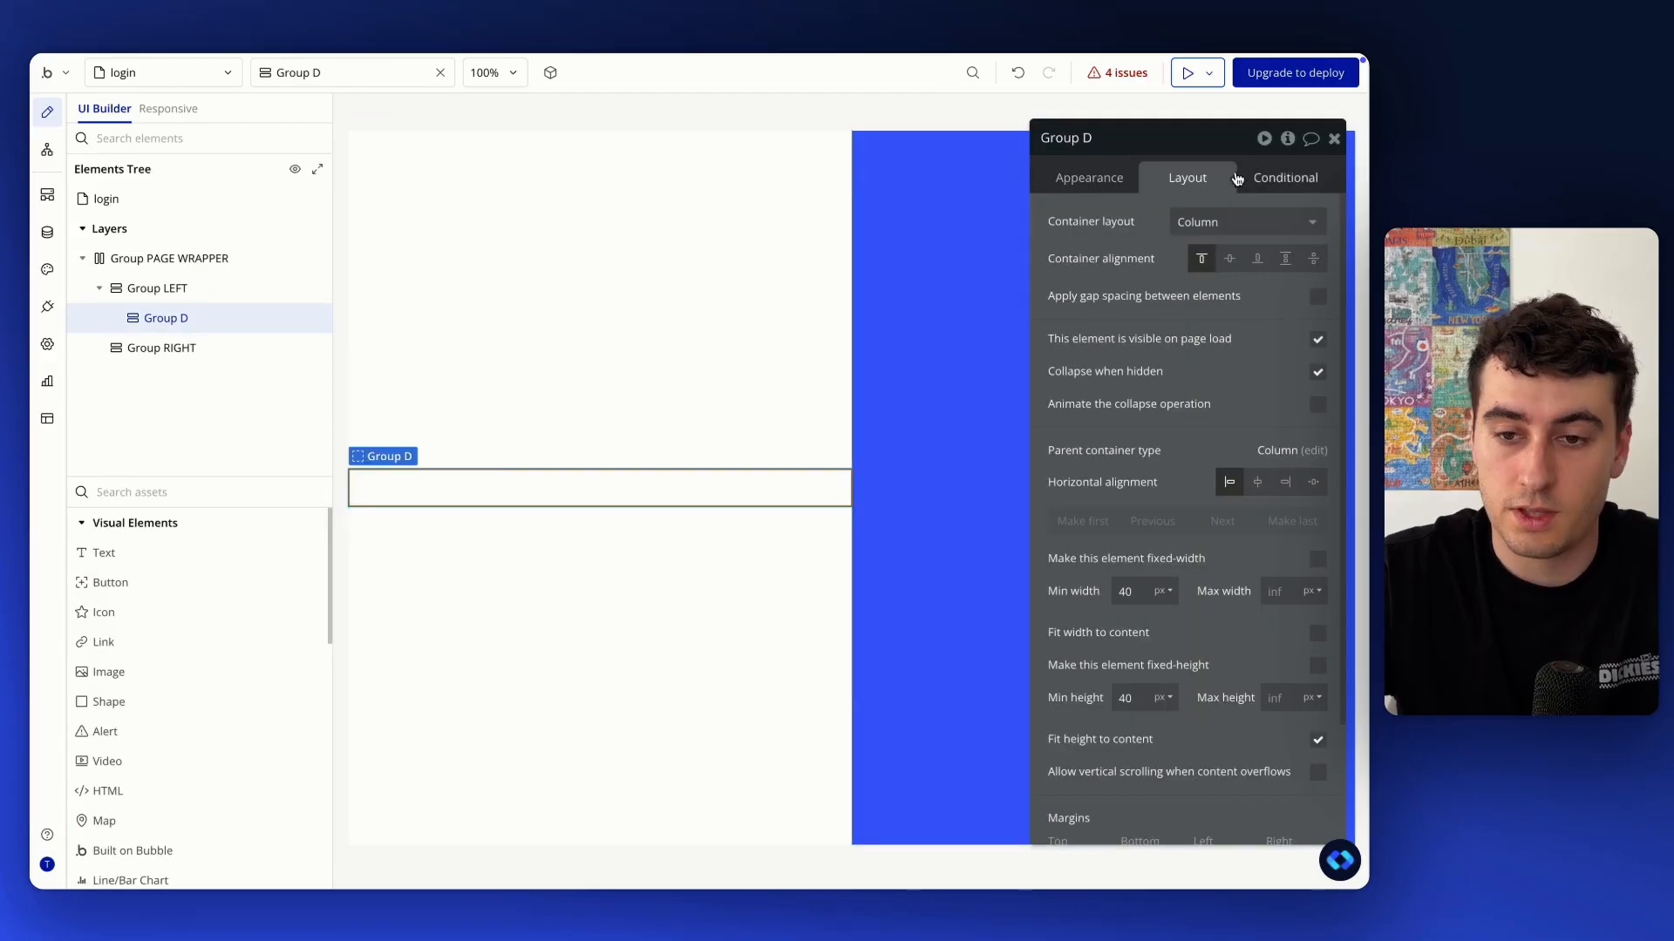
double_click(1115, 137)
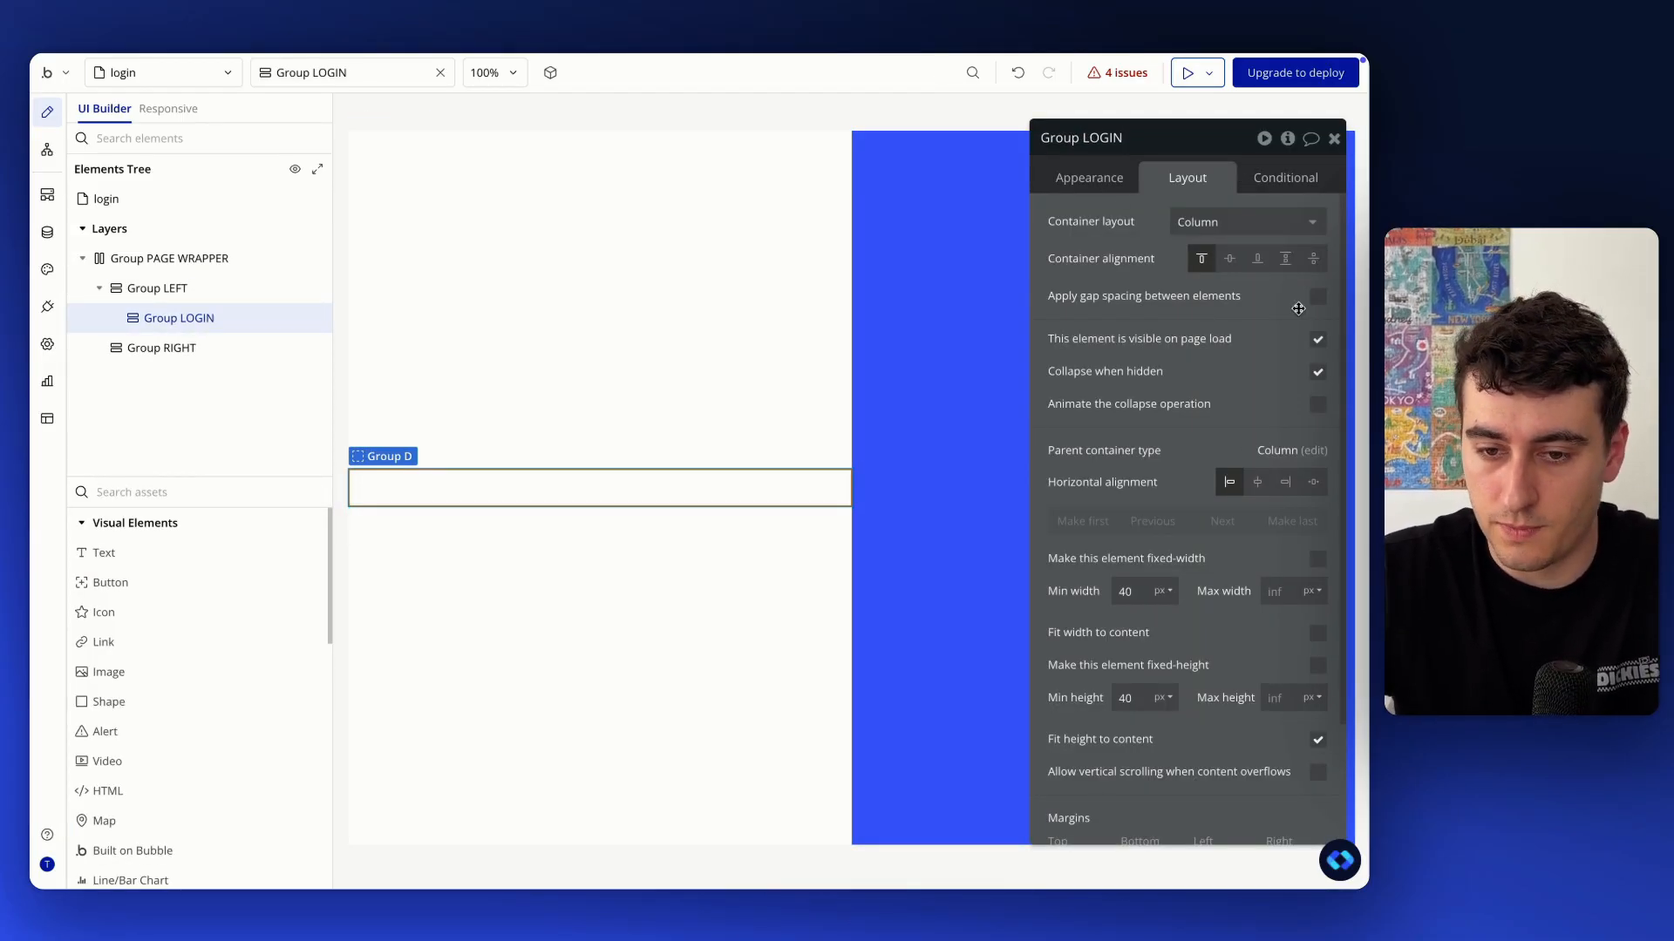
left_click(150, 289)
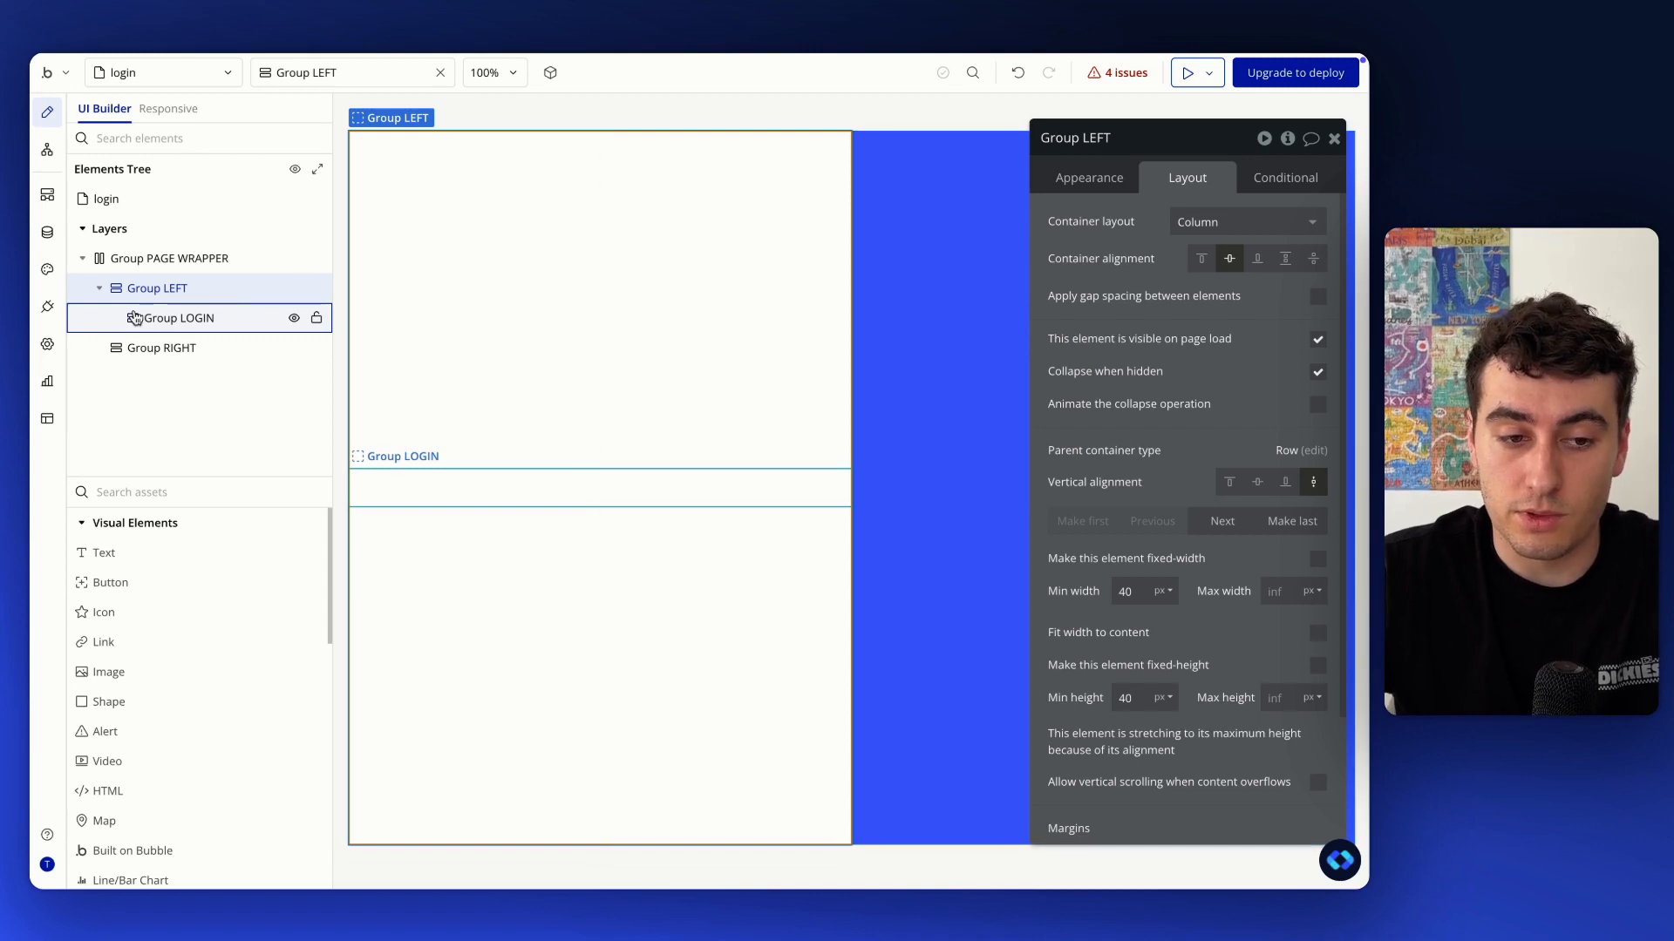
scroll(1205, 665, "down", 2)
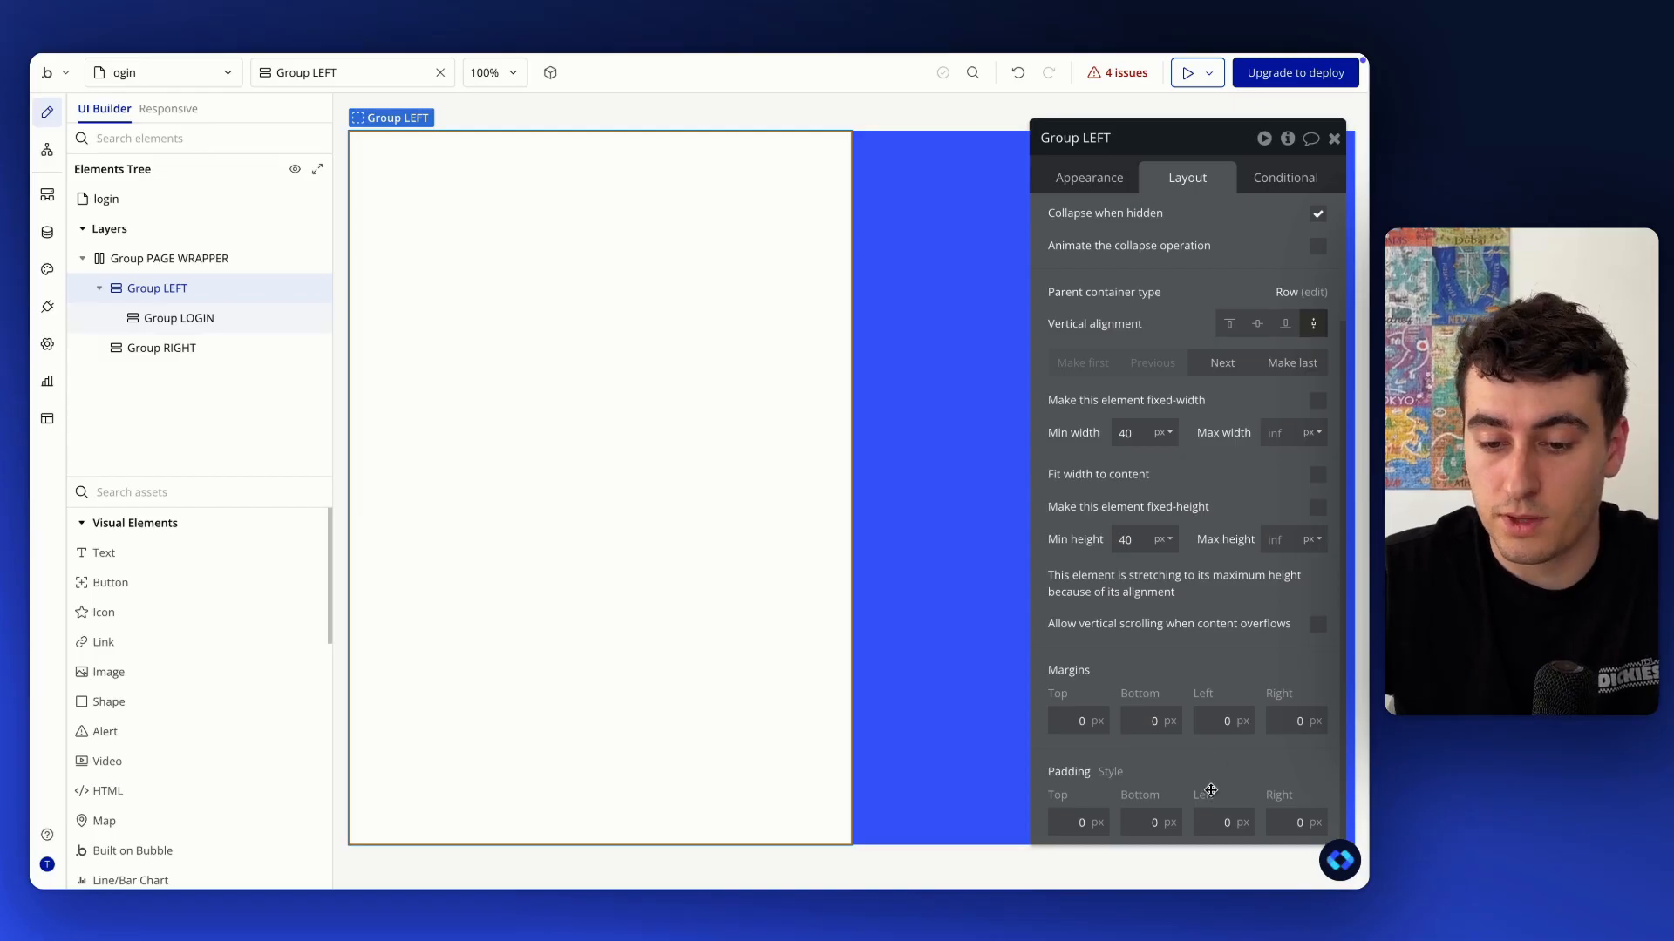
Set Group LEFT's left, right, top and bottom padding to 48
key("Return")
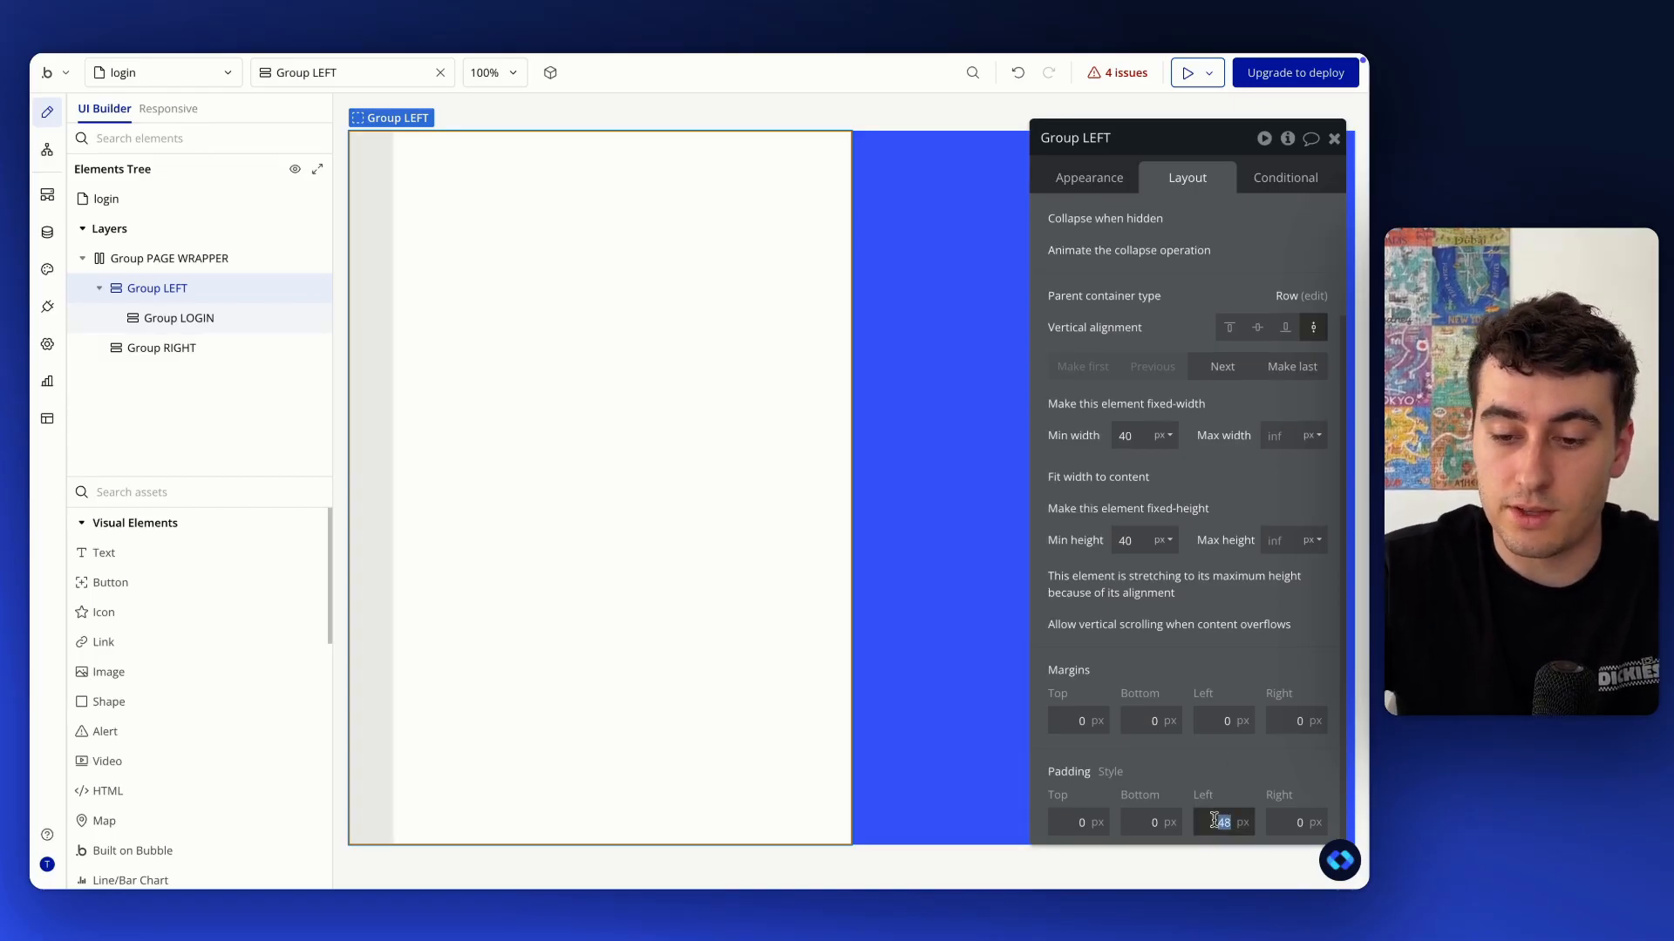
type("48")
key("Return")
scroll(1195, 641, "down", 2)
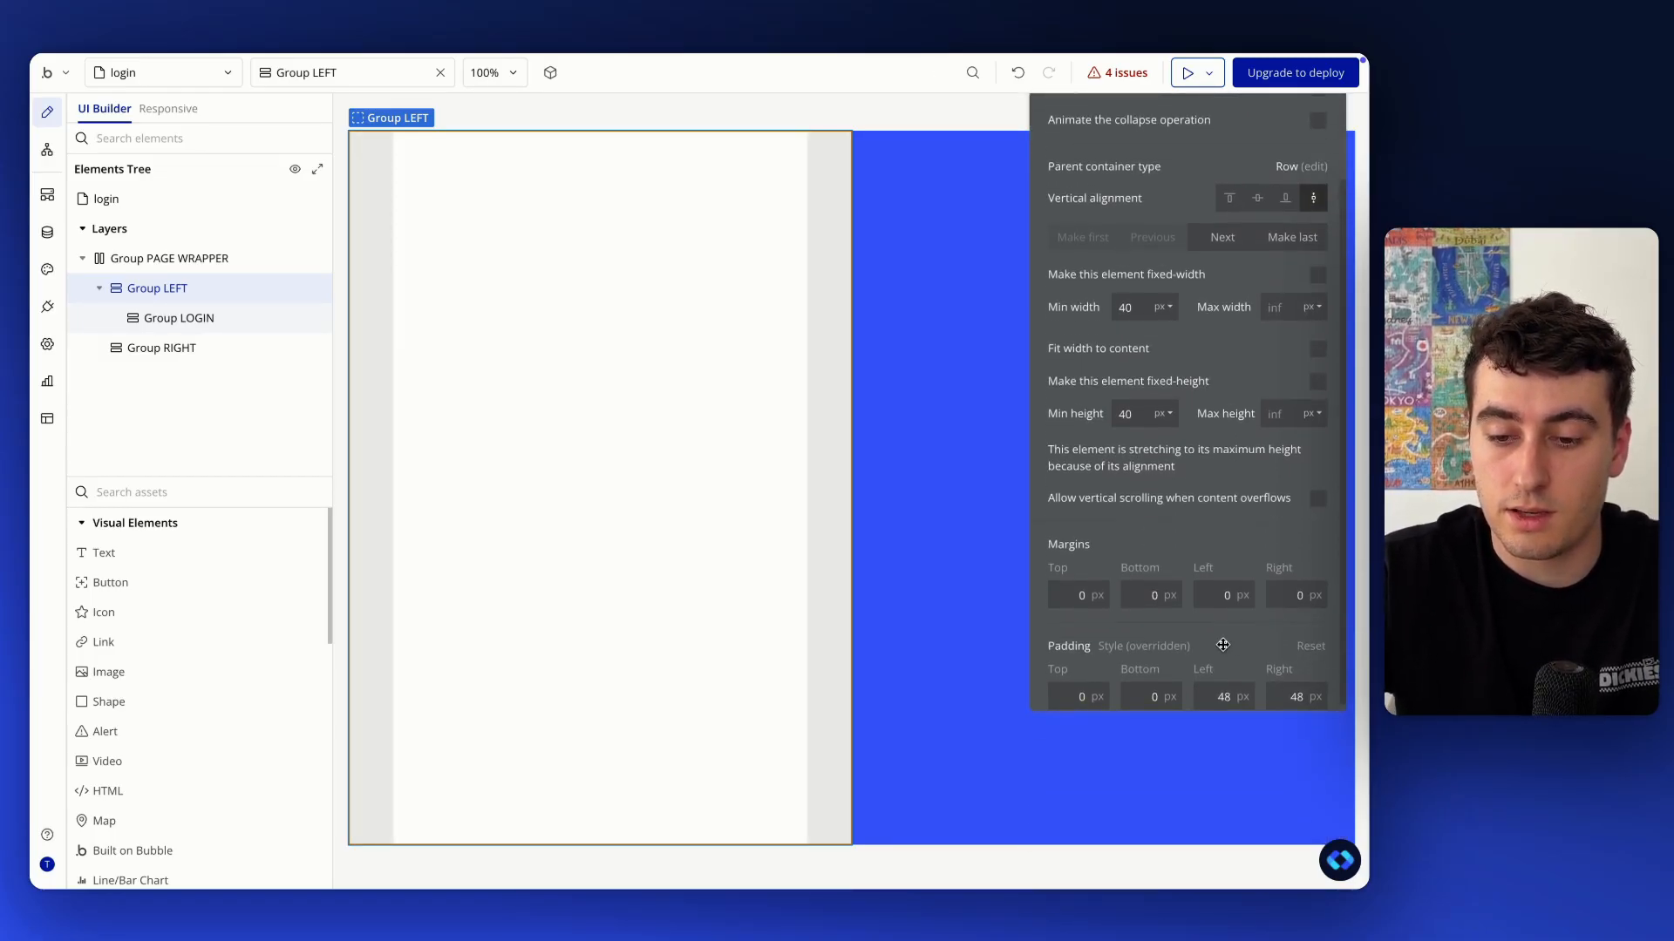
type("48")
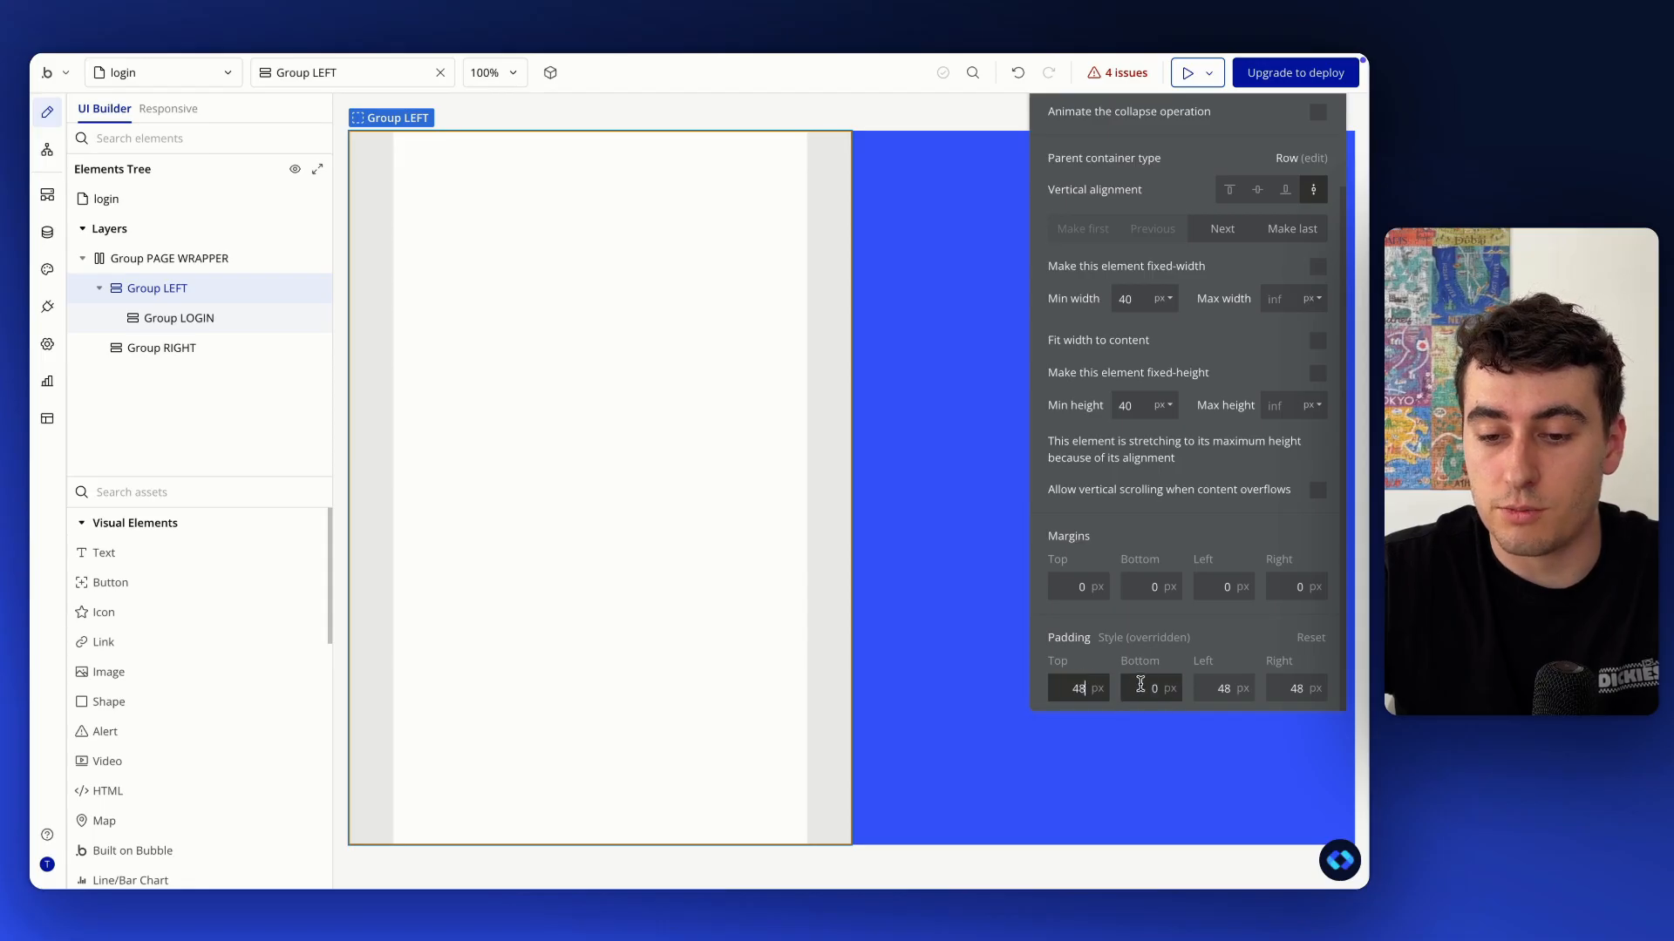
left_click(1140, 684)
type("48")
key("Return")
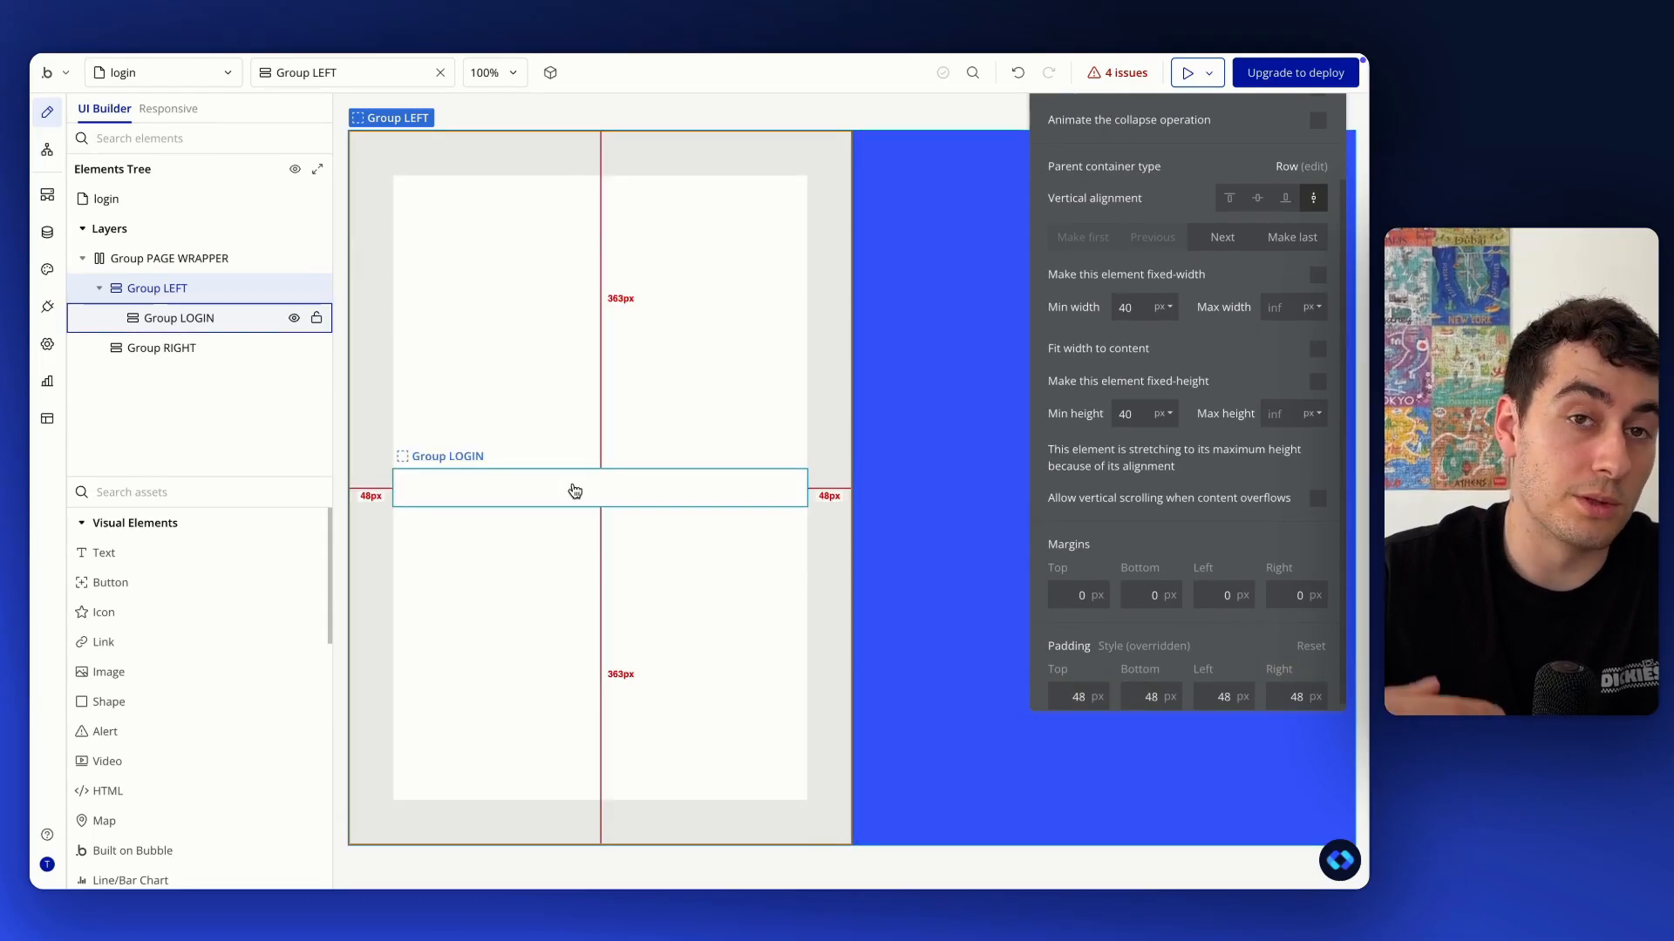
Select Group LOGIN and show its appearance settings
left_click(575, 491)
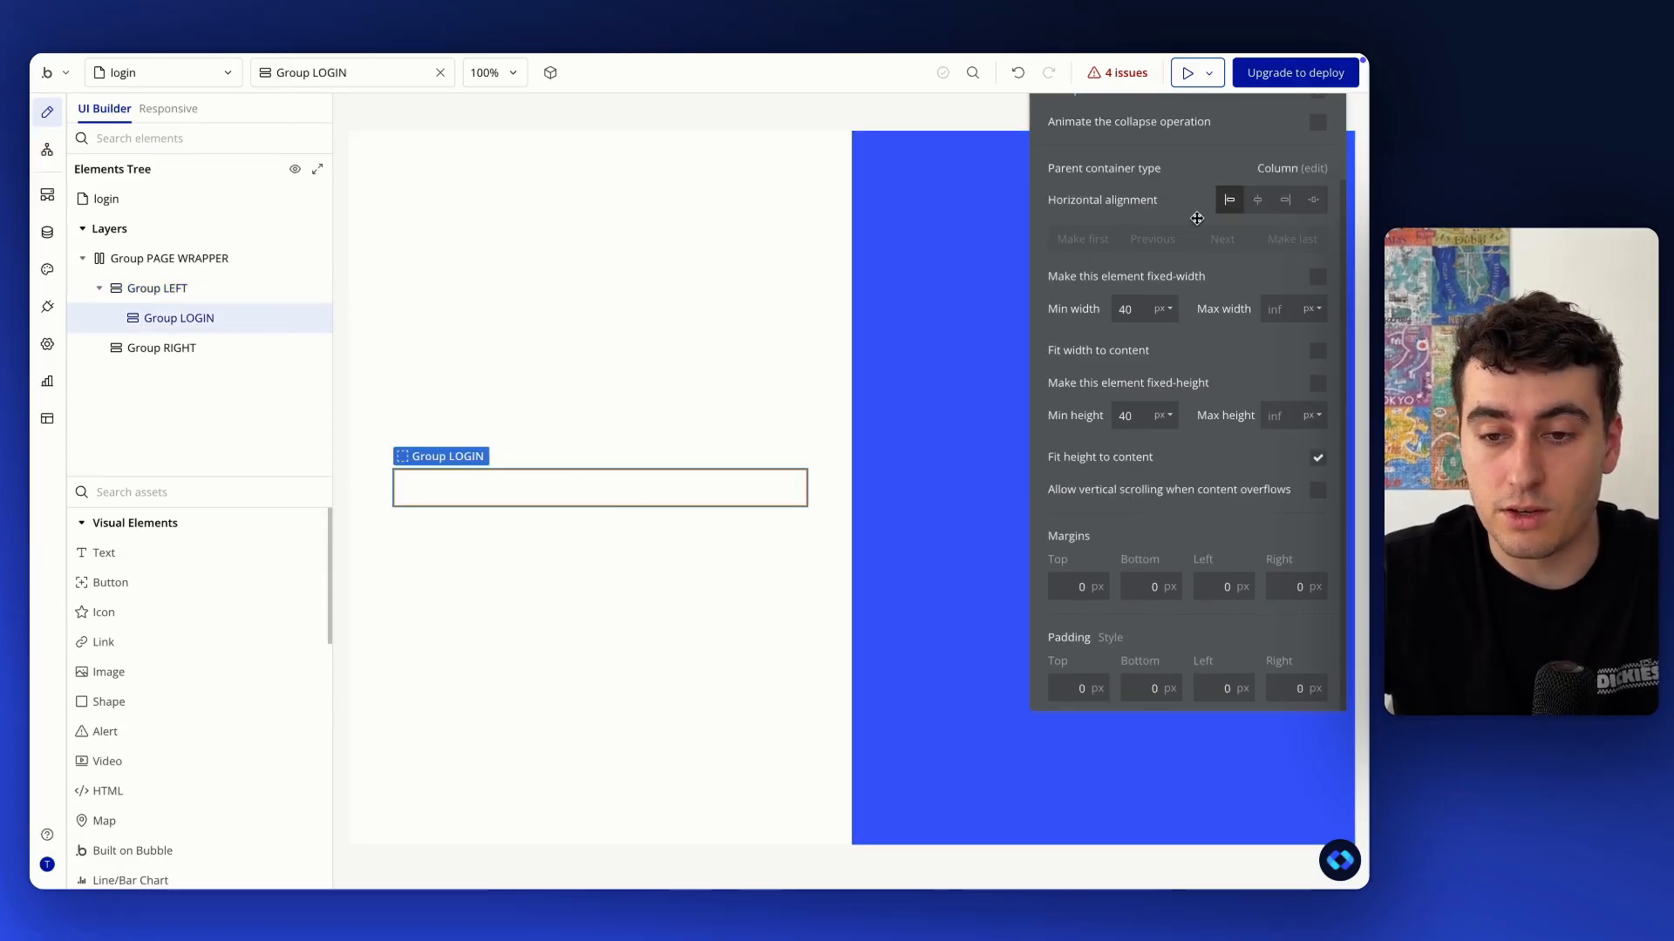
scroll(1197, 218, "up", 5)
left_click(1085, 168)
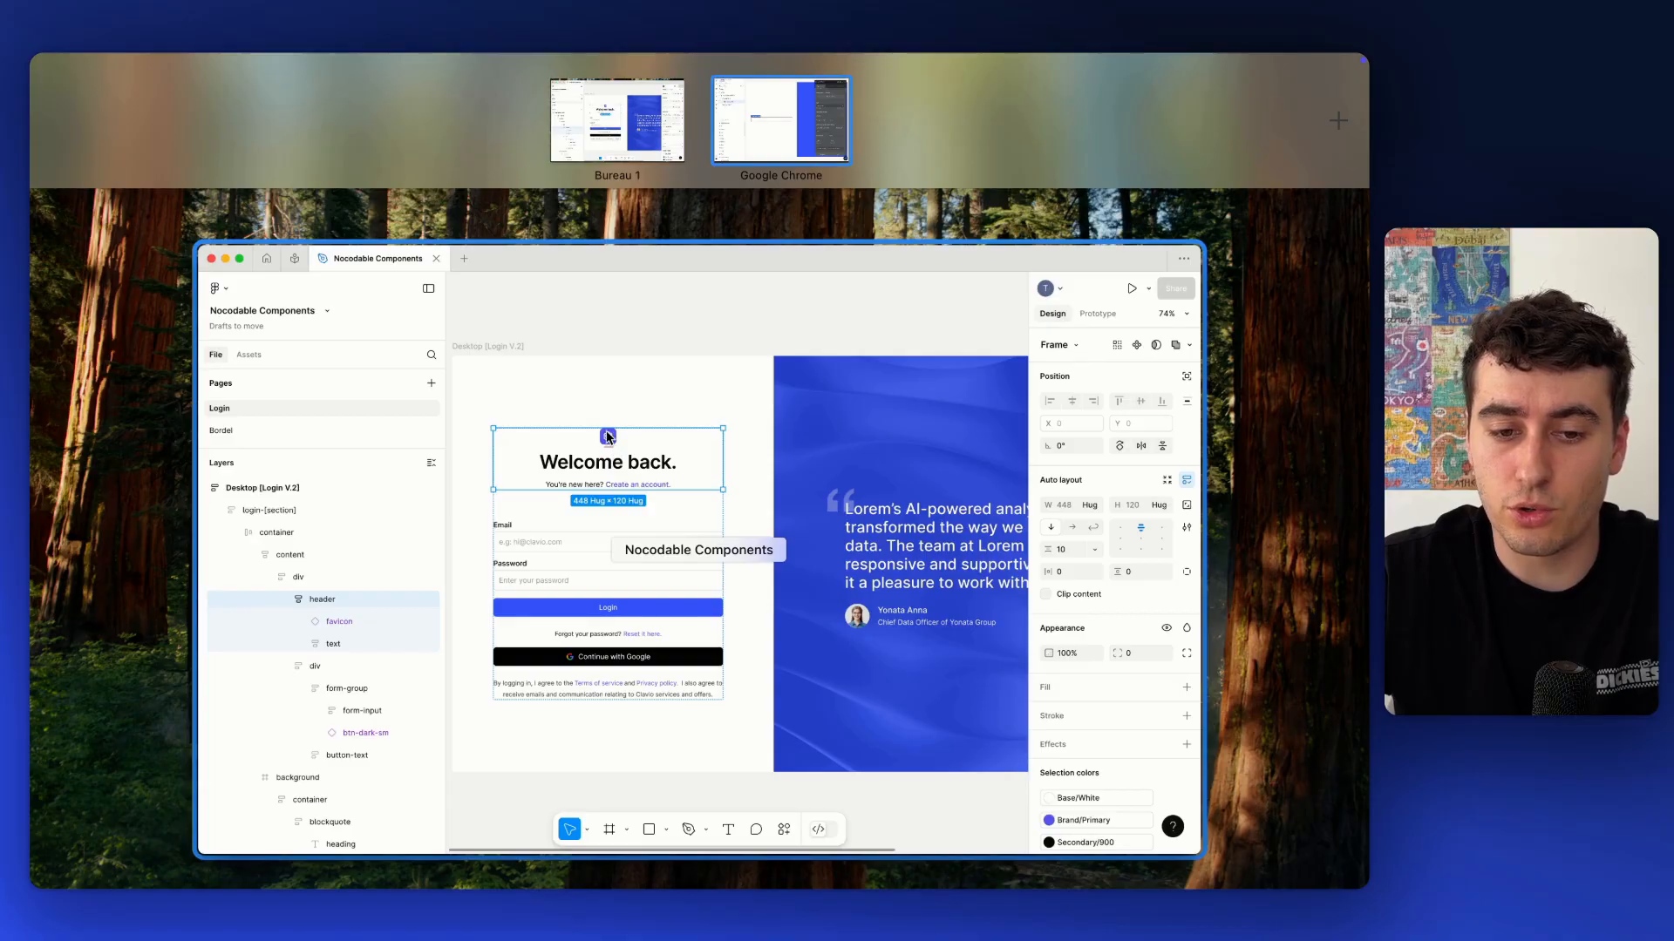
Examine Figma's heading and sign-up text frame (448 × 78, hug height), then return to Bubble
left_click(607, 436)
scroll(577, 333, "up", 5)
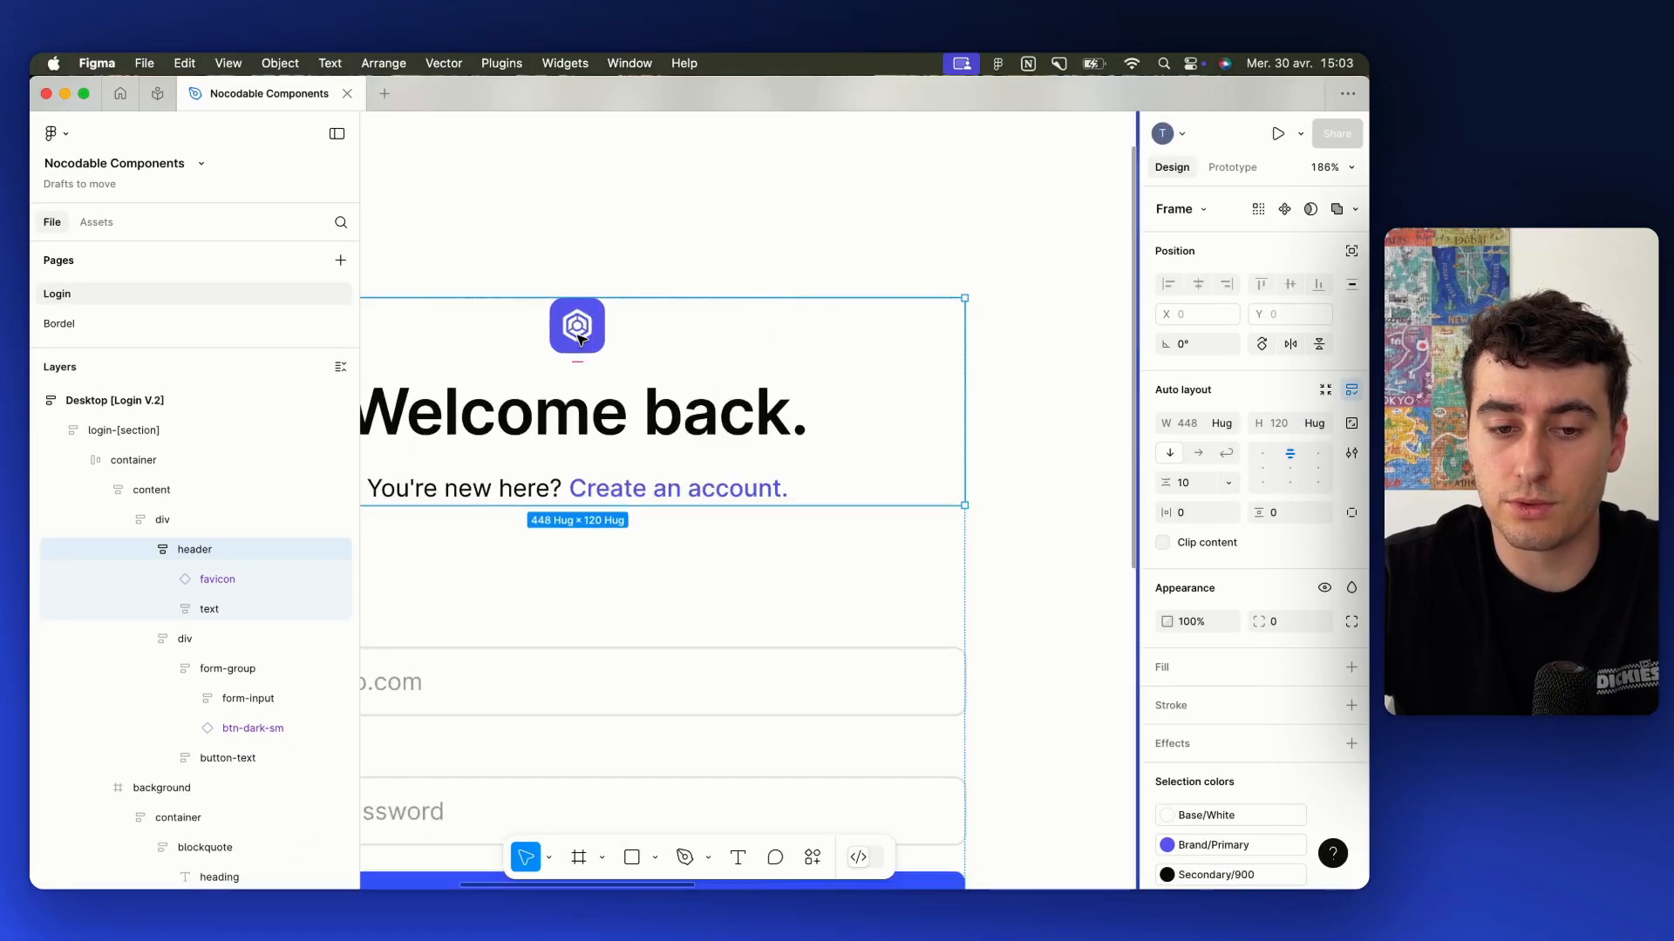
scroll(604, 381, "down", 2)
left_click(583, 397)
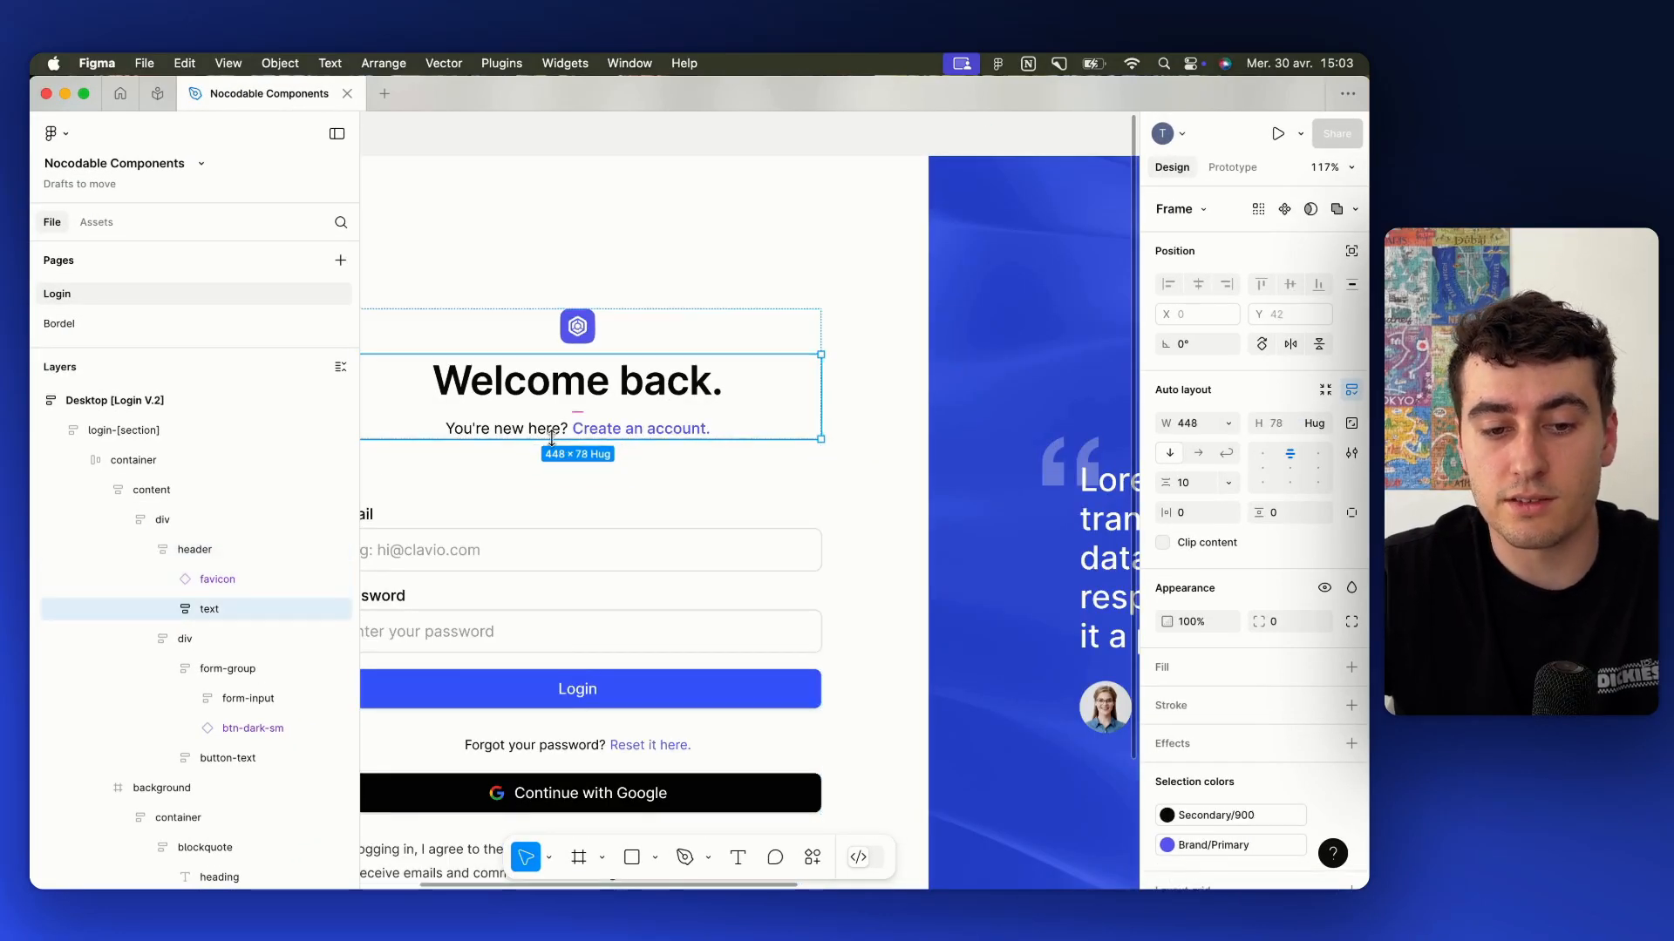
key("ctrl+Up")
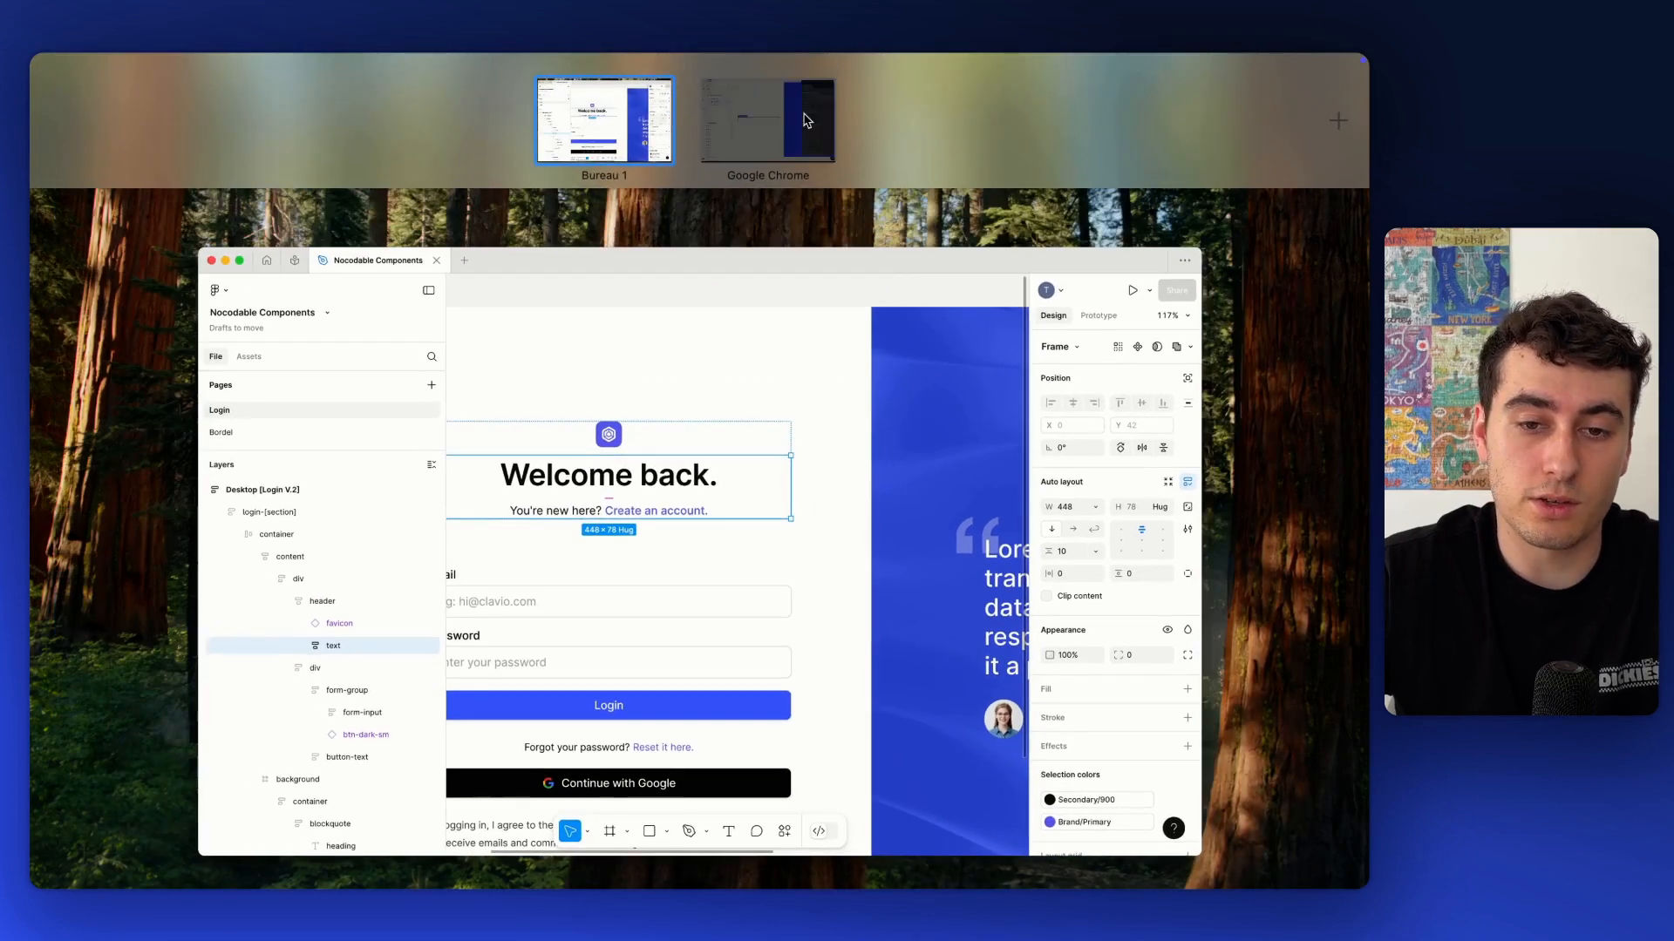
left_click(796, 121)
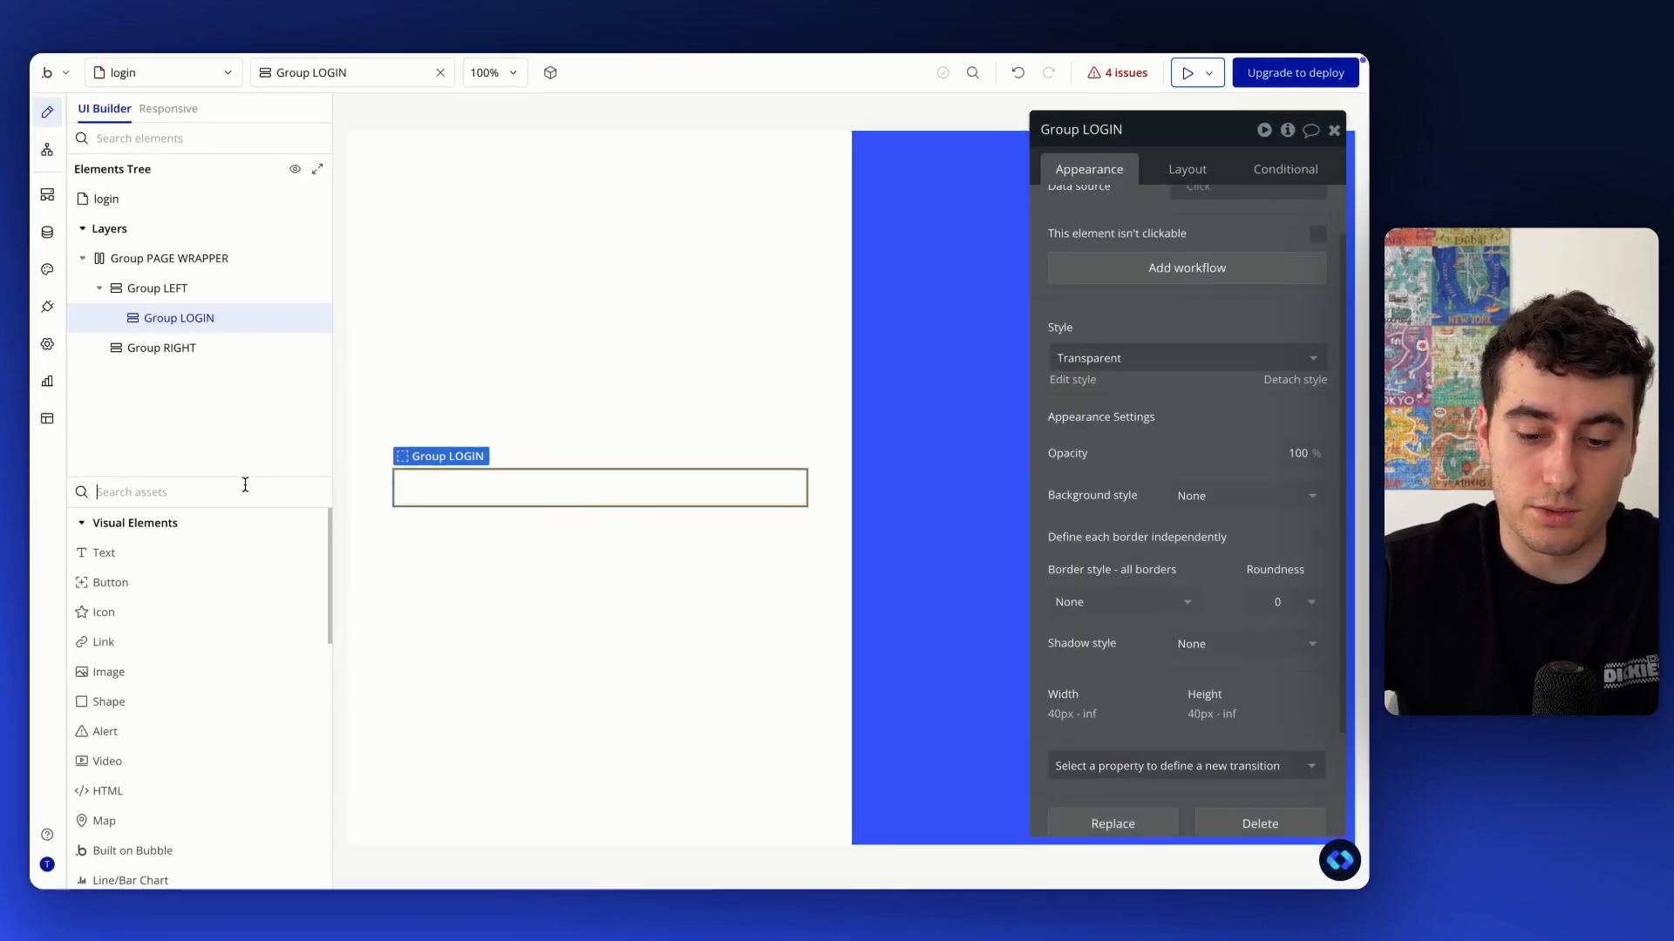
Add a new Group inside Group LOGIN named Group TOP TEXT
type("group")
left_click(158, 530)
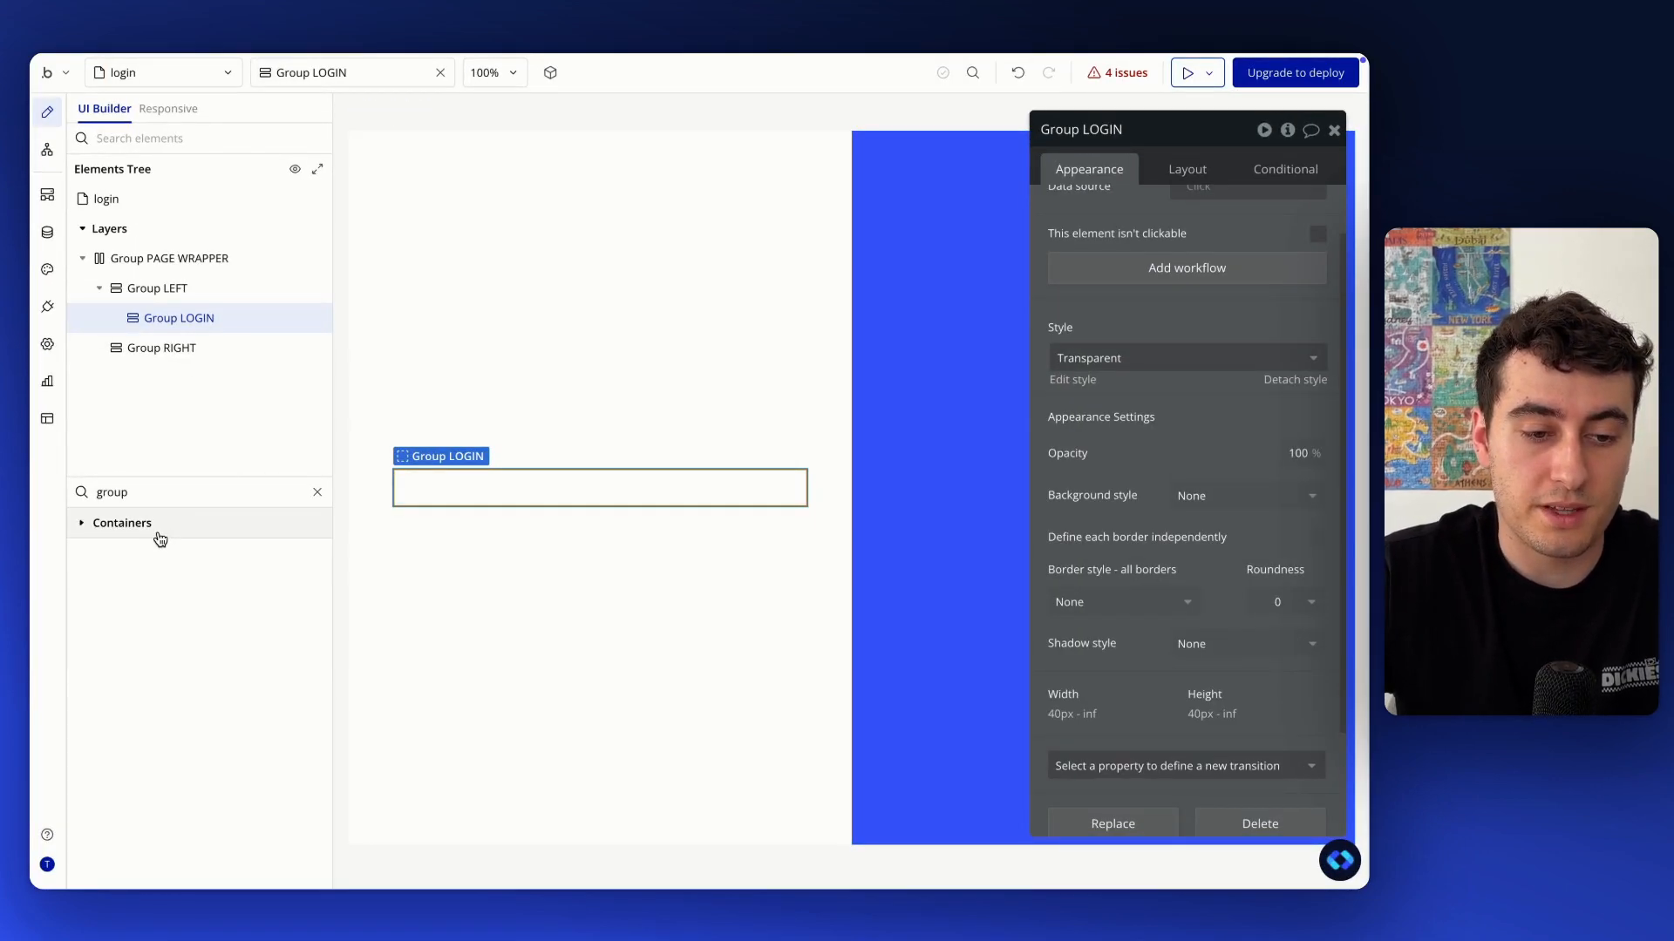
left_click(157, 528)
left_click_drag(154, 551, 198, 327)
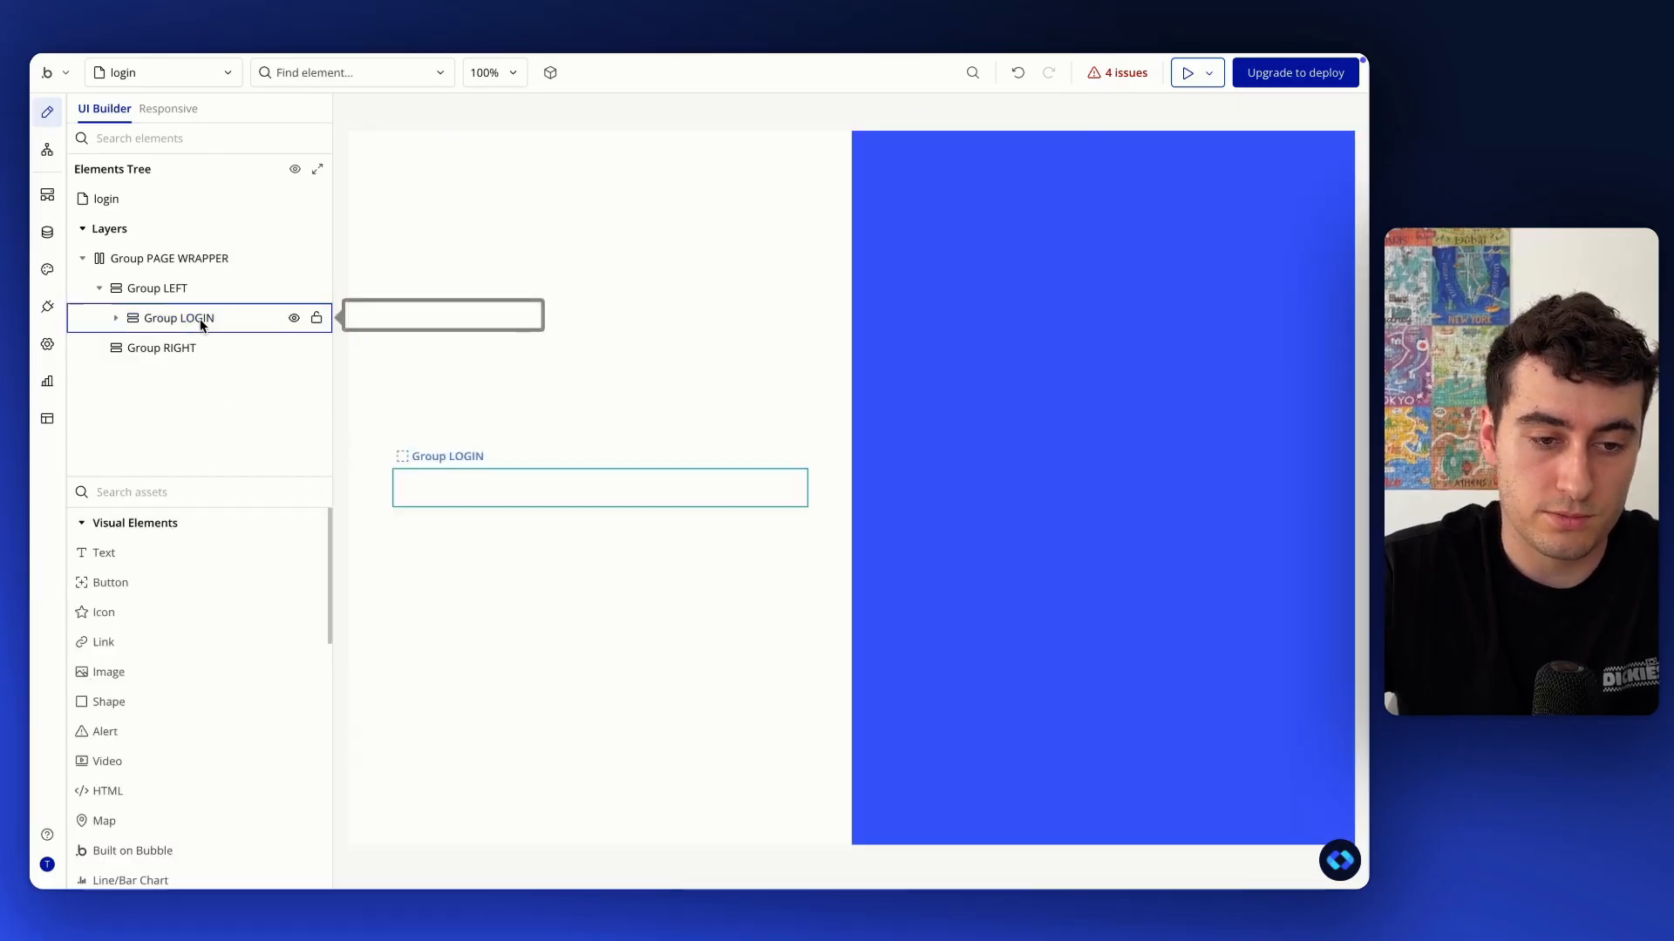
left_click(1115, 133)
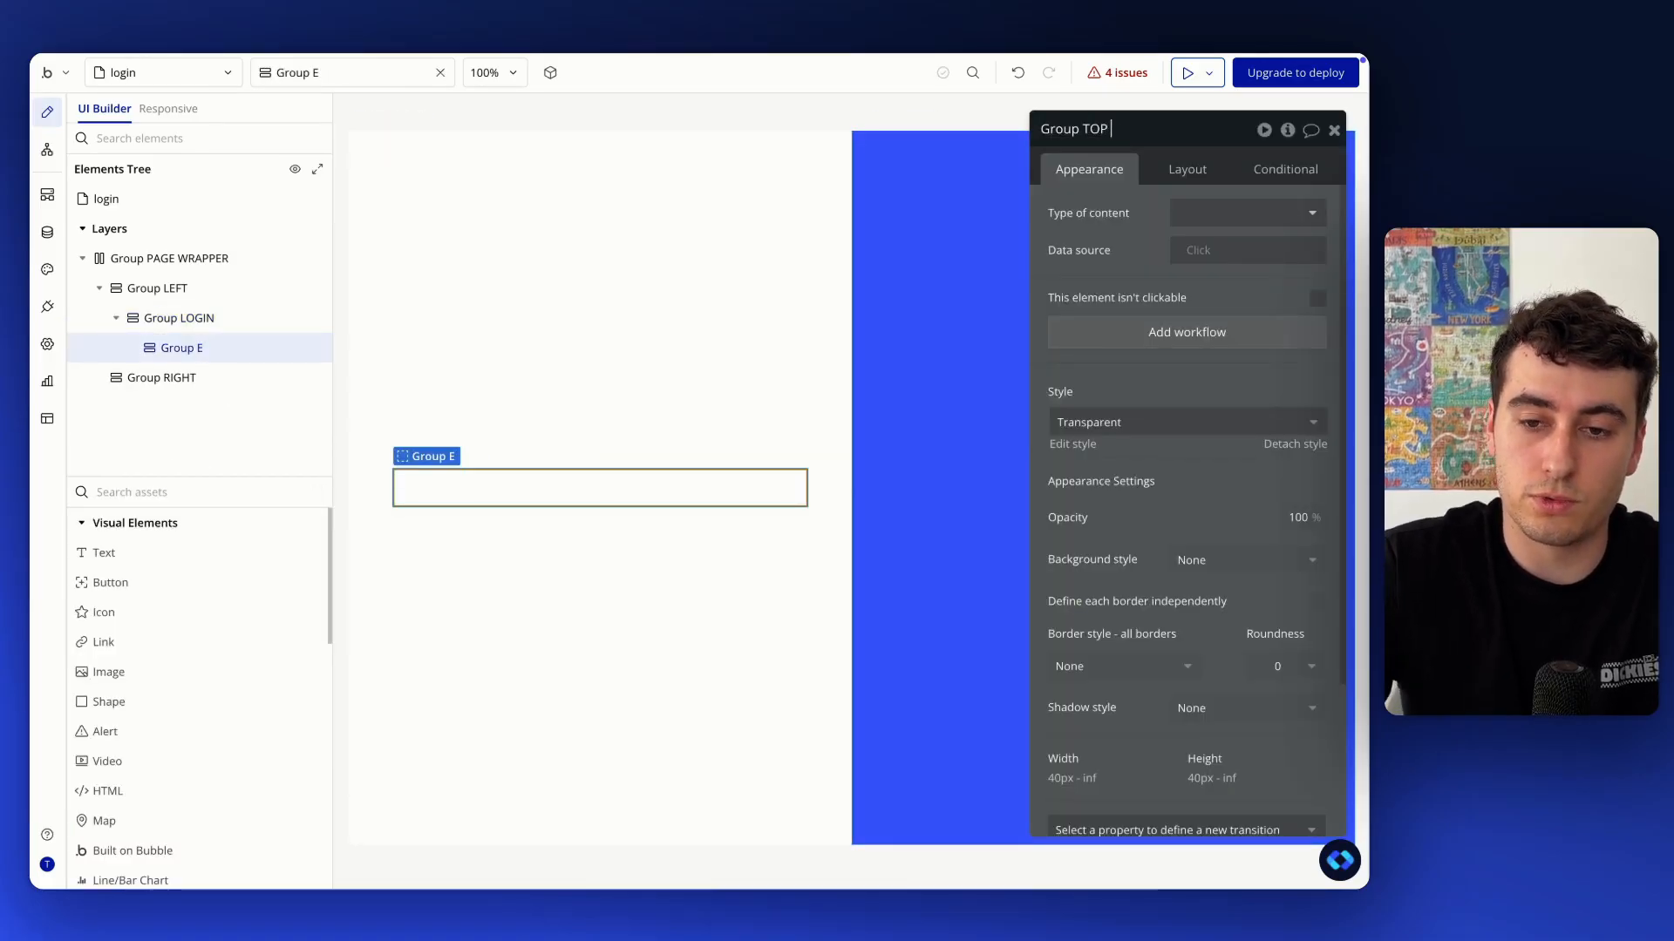
key("Return")
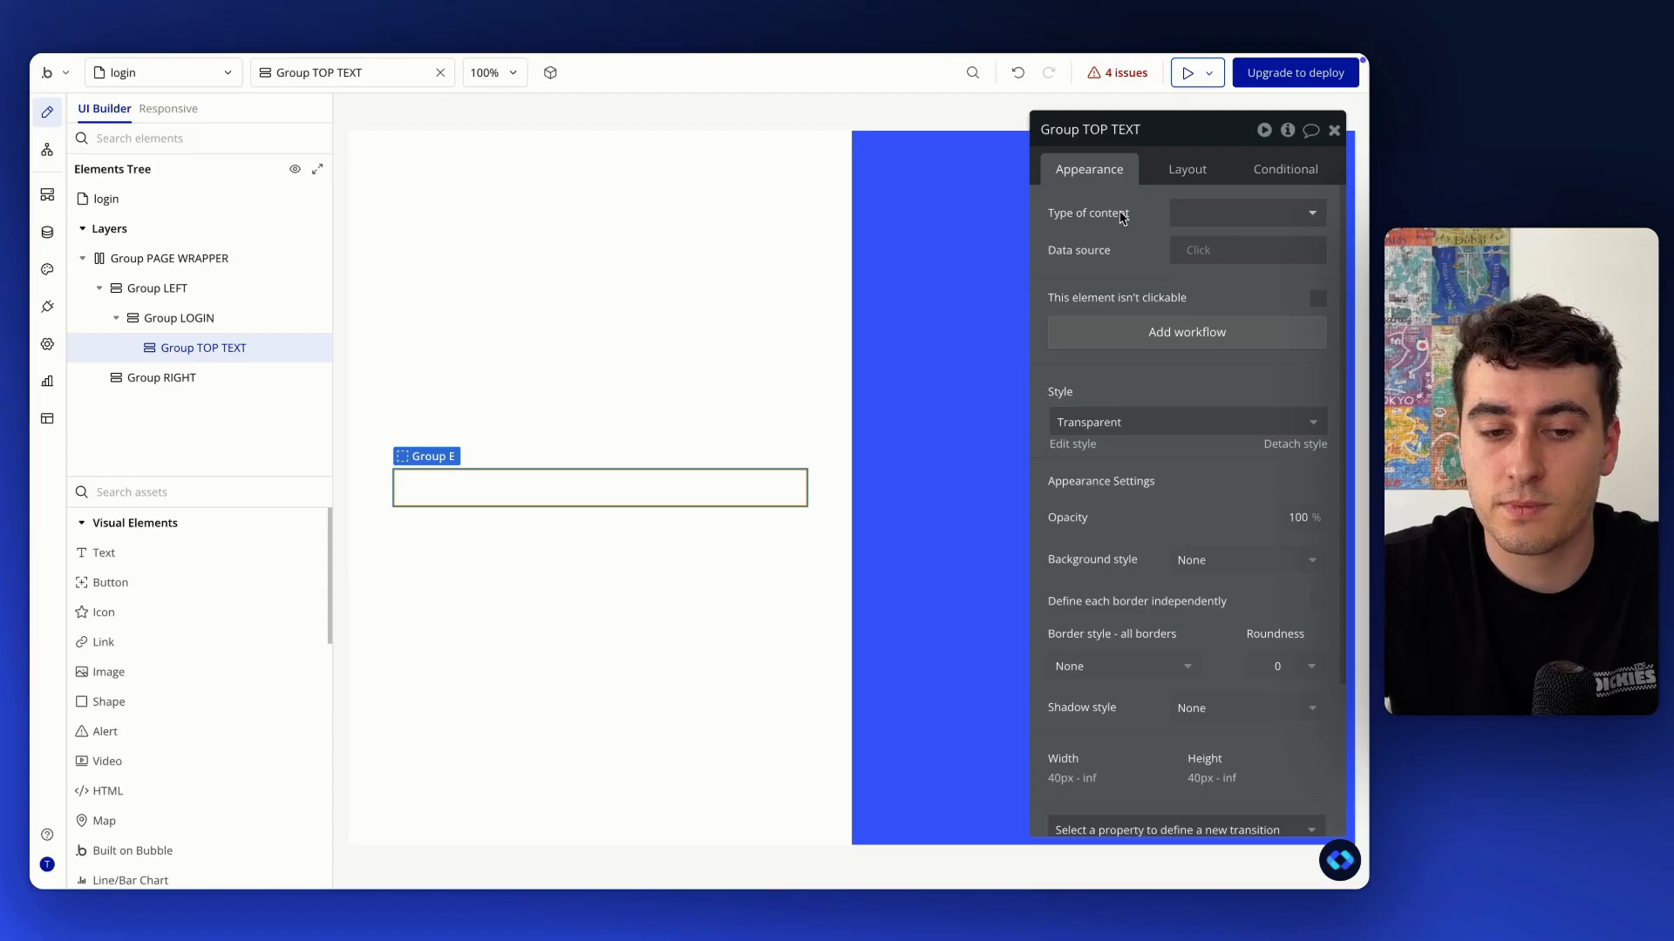
Turn on gap spacing for Group TOP TEXT with an 8 px row gap
left_click(1188, 179)
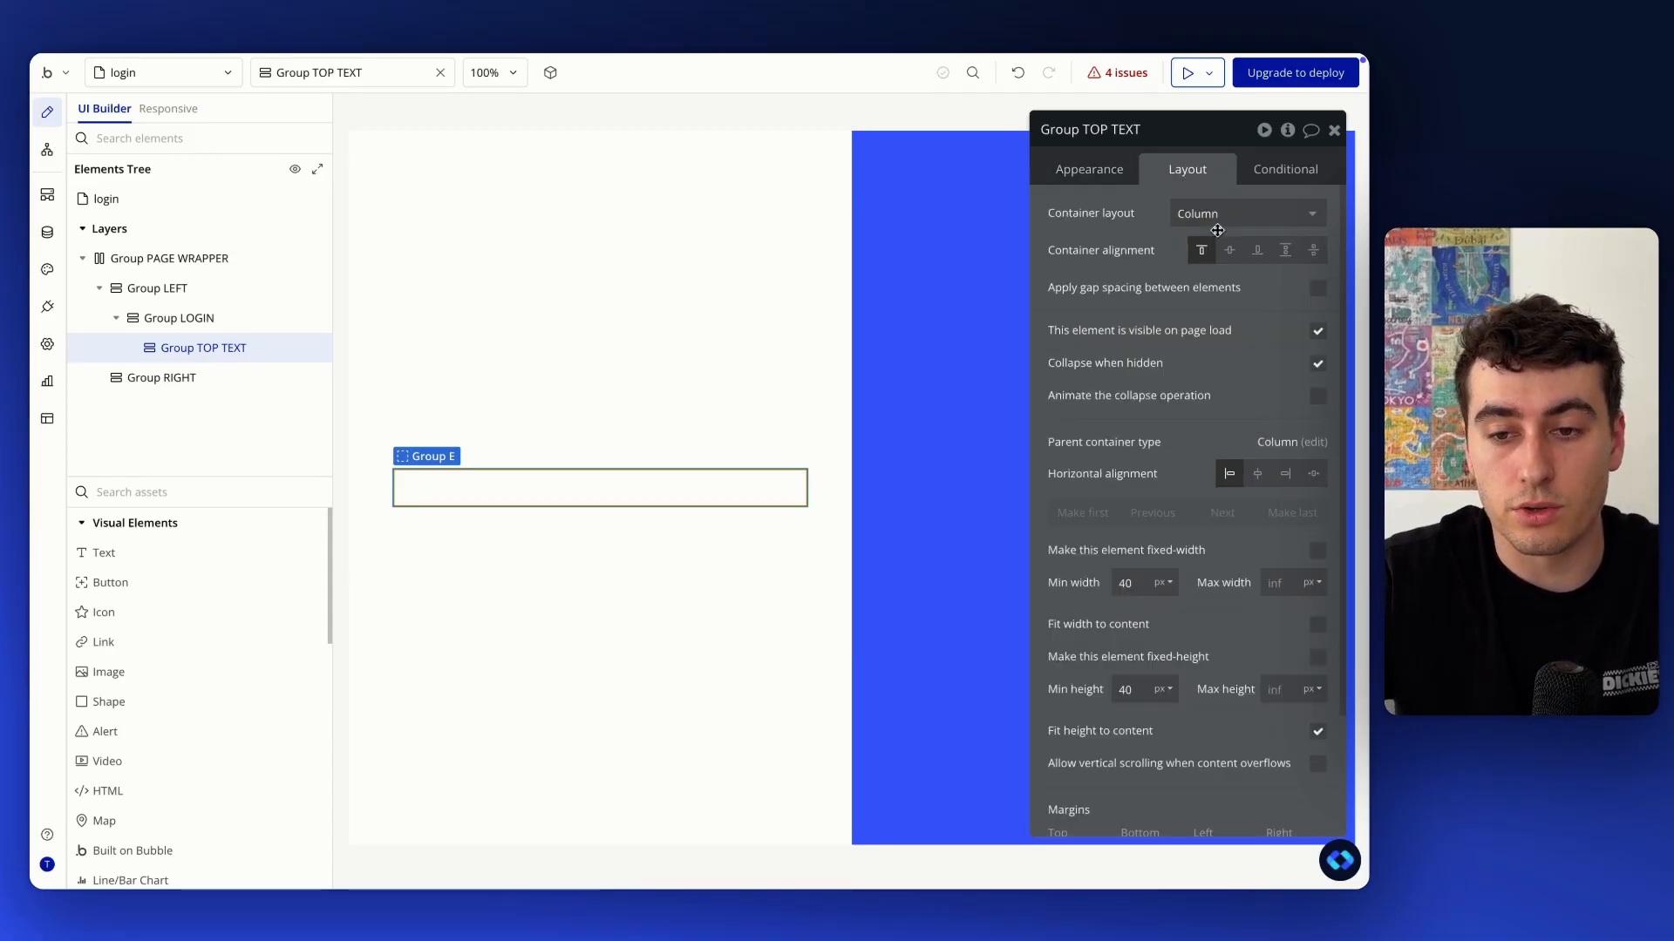
left_click(1317, 288)
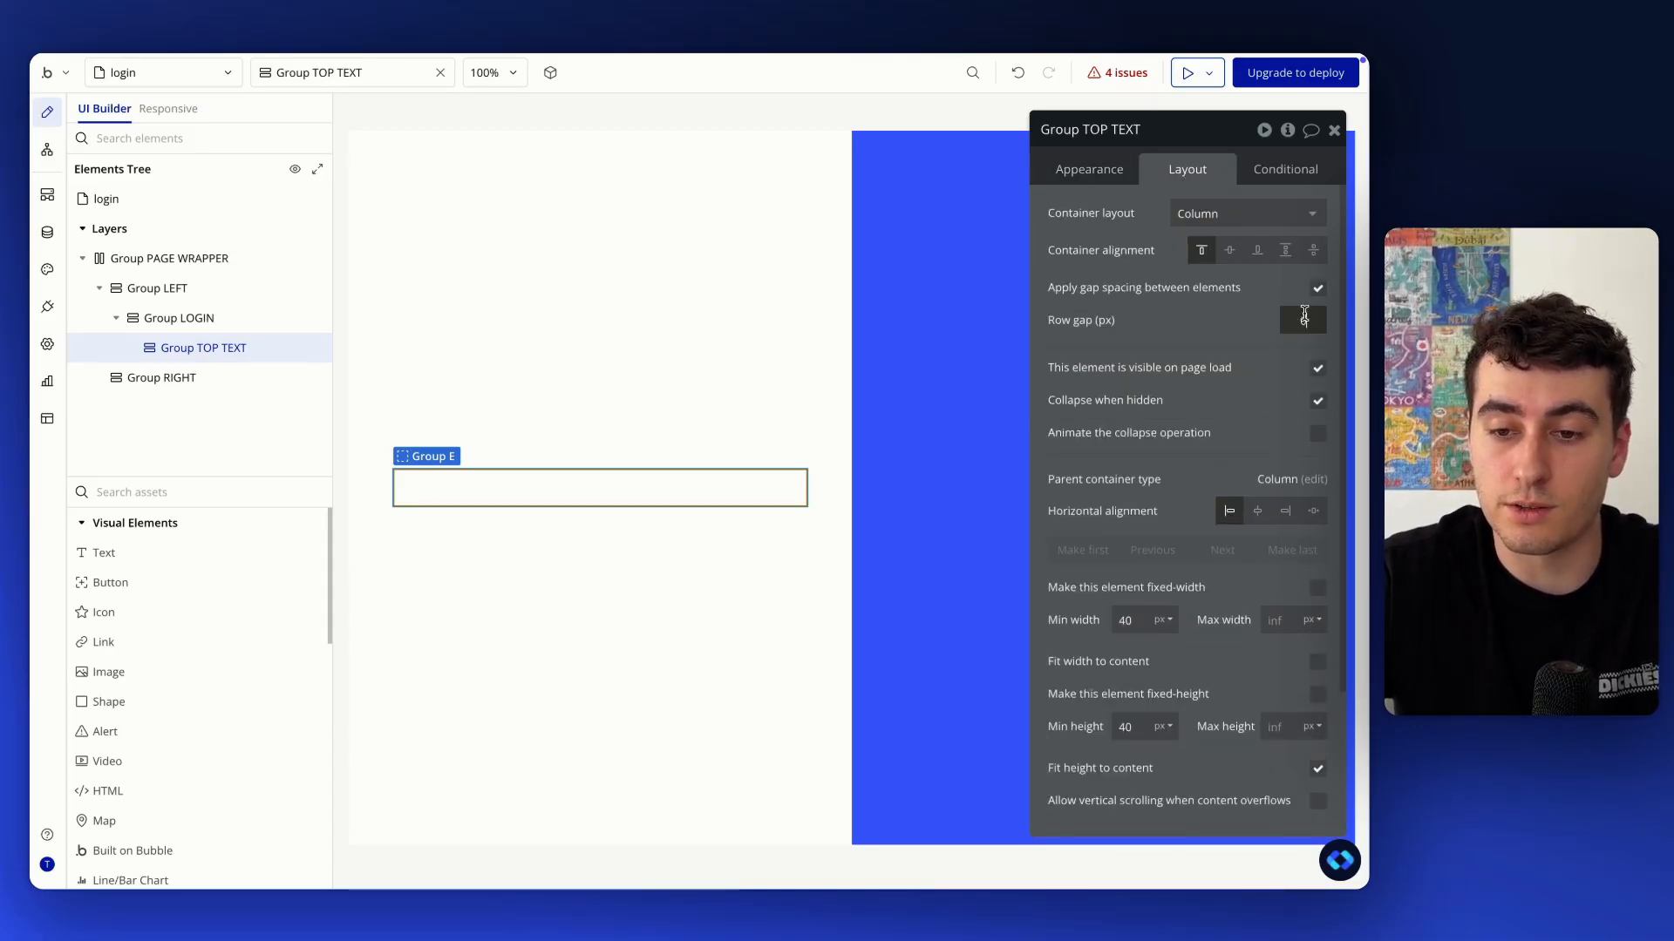
key("Return")
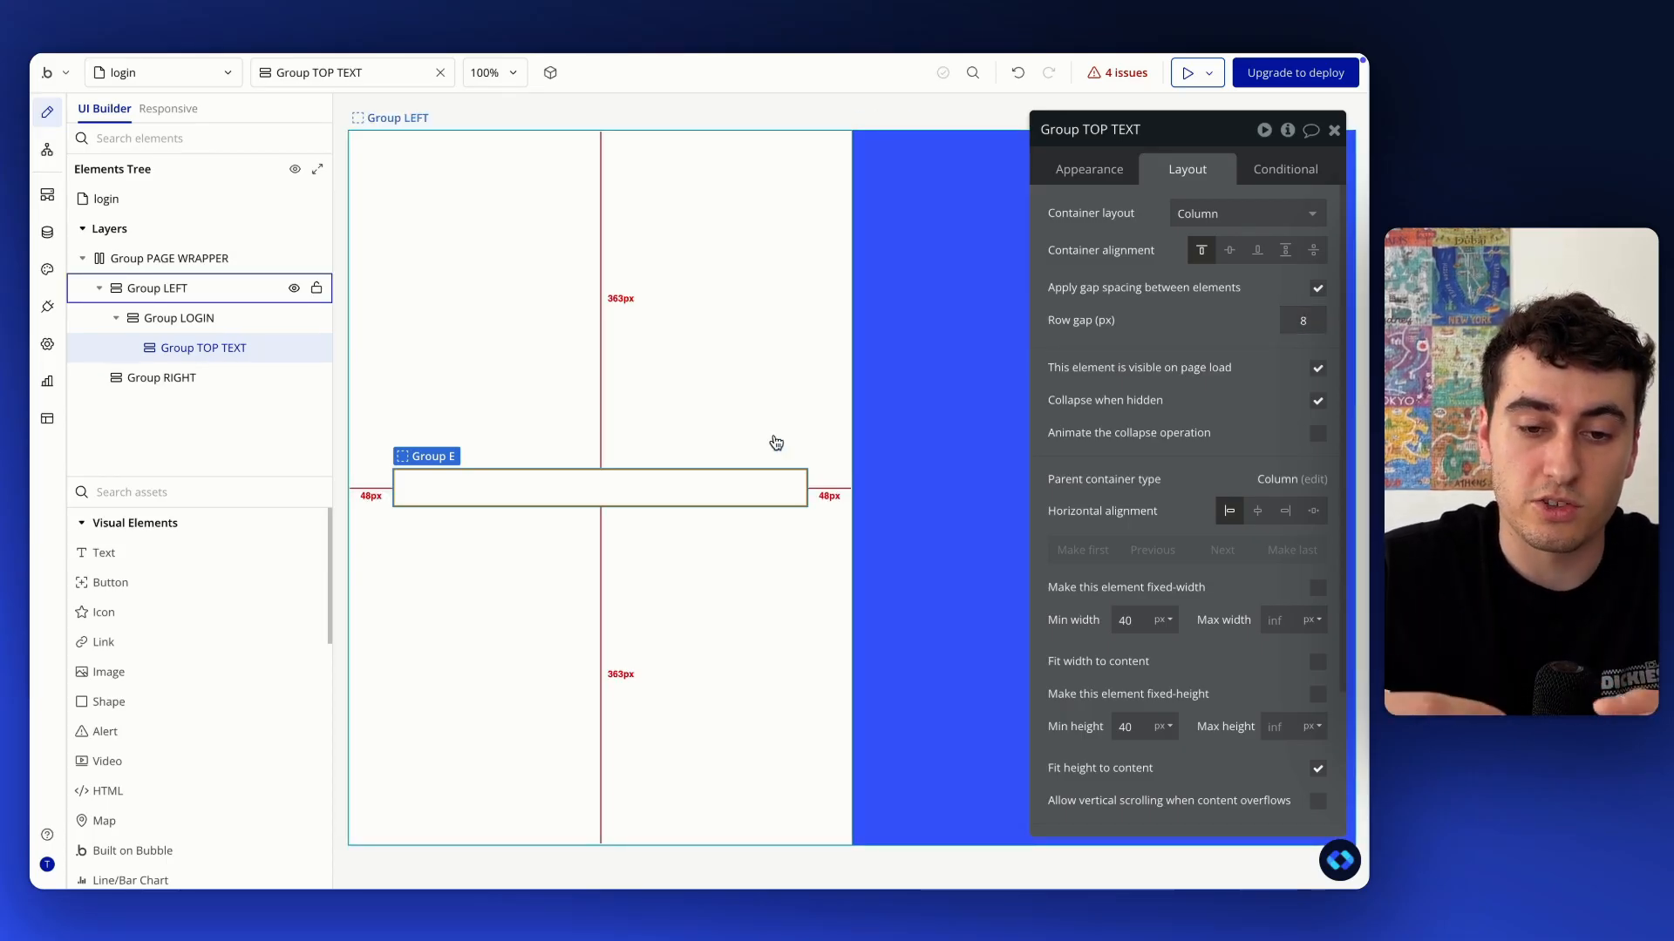
left_click(140, 492)
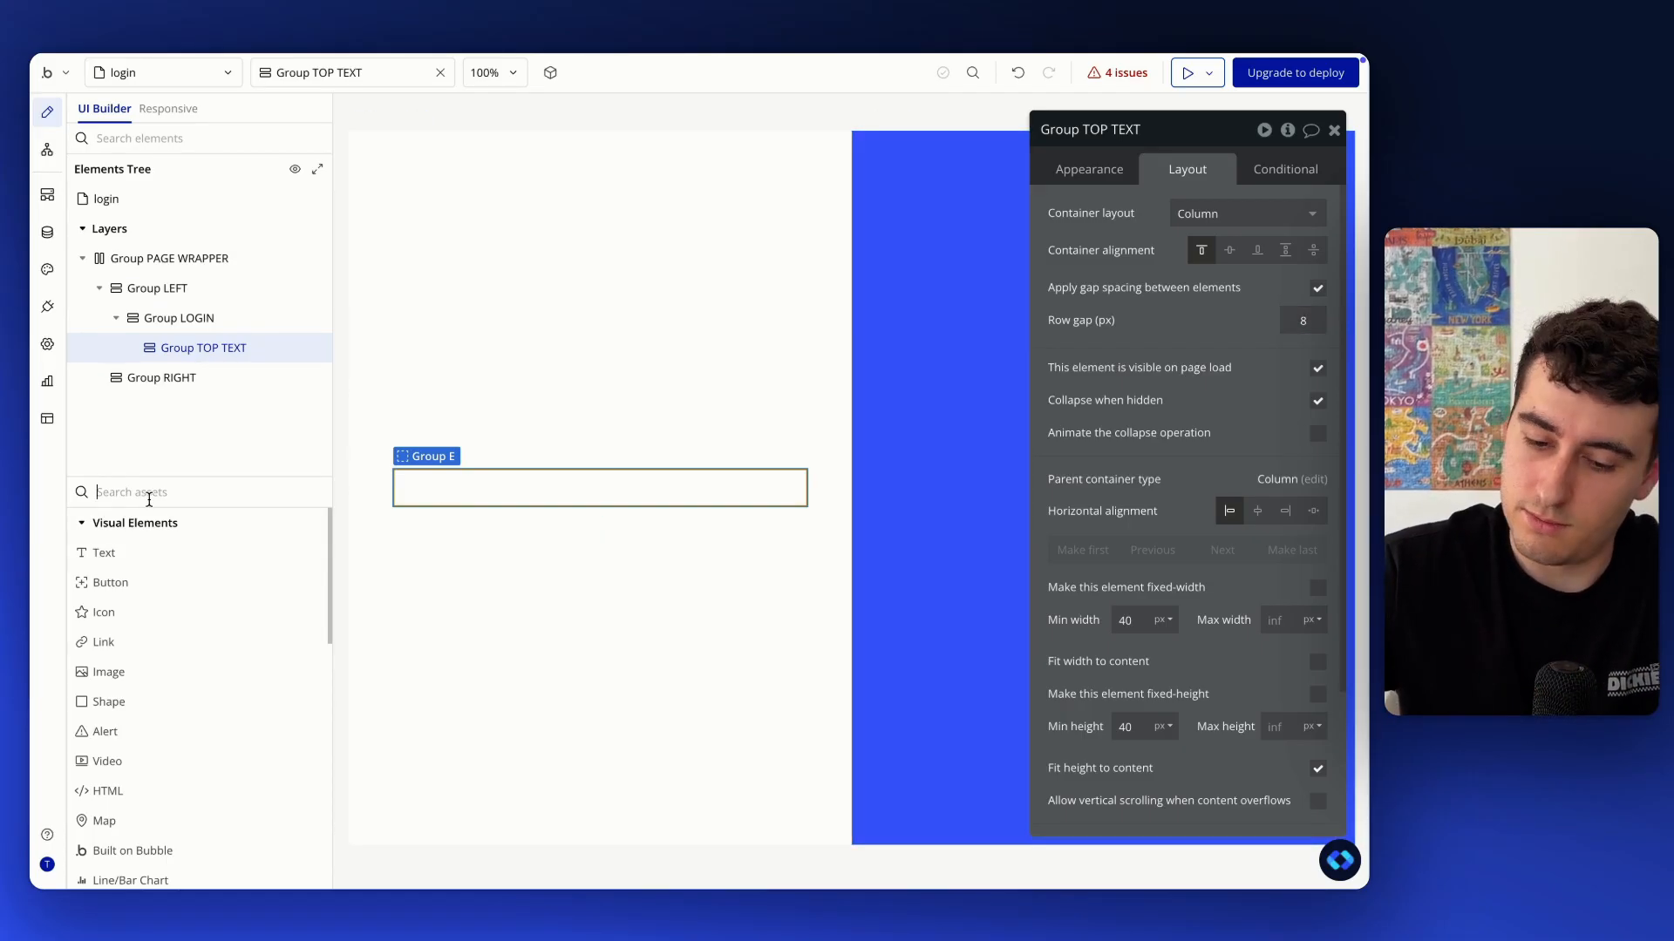
Add a width-fitting Group in Group TOP TEXT with a flat primary-500 background and roundness 8
type("group")
left_click_drag(115, 550, 643, 493)
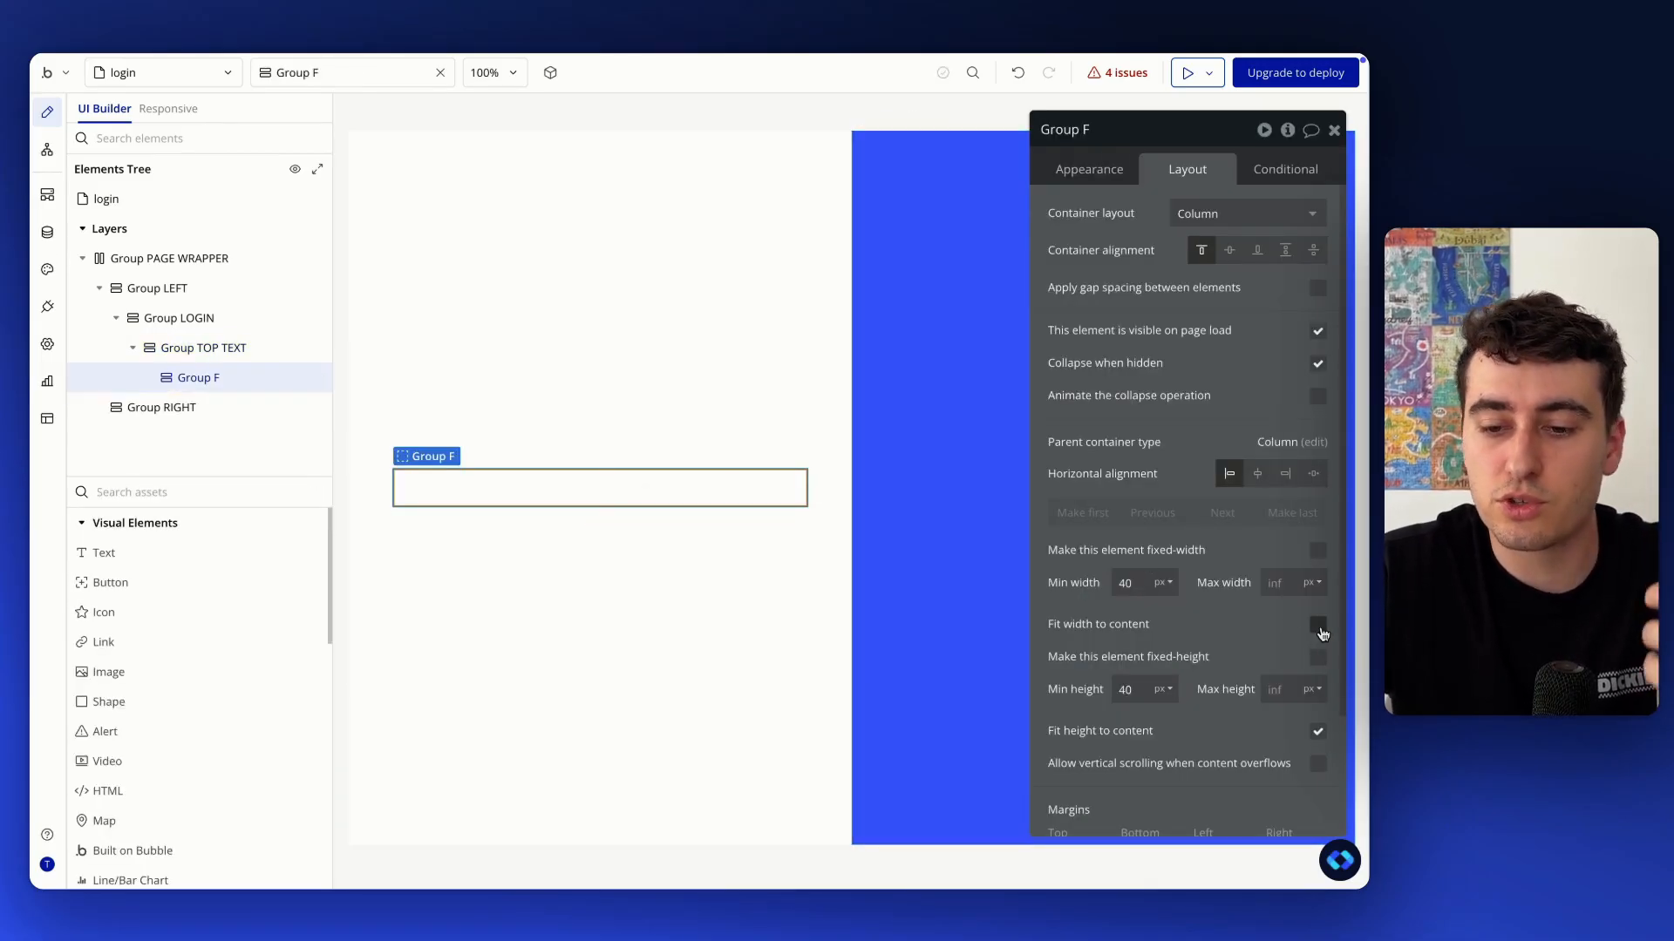
left_click(1318, 626)
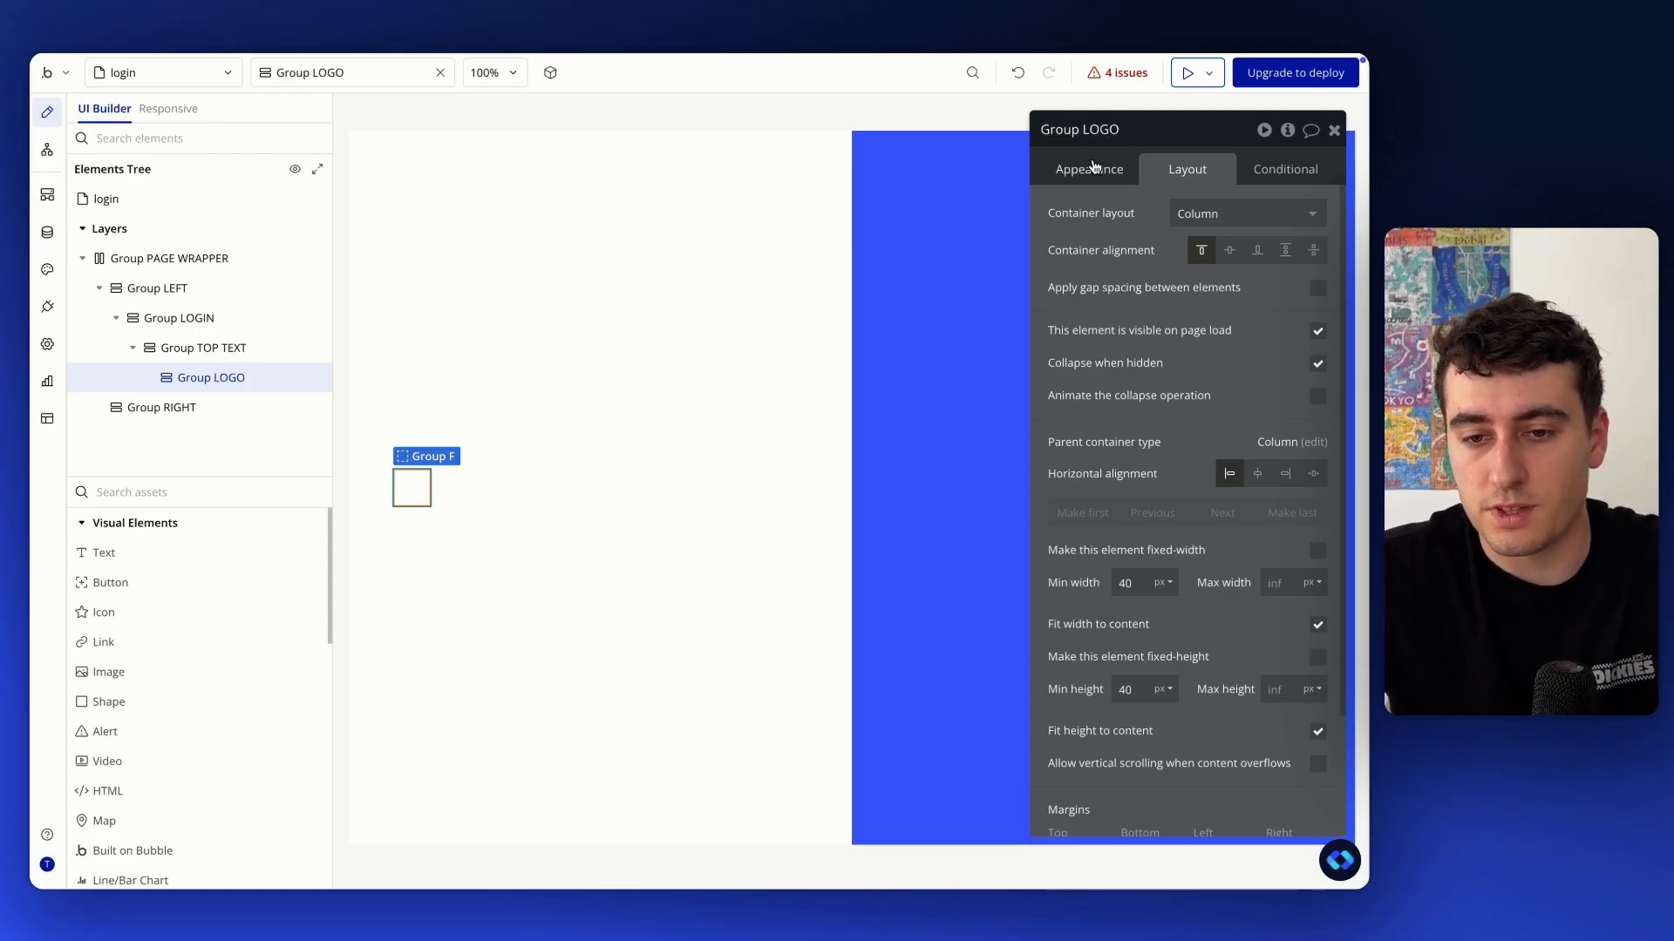
left_click(1091, 168)
left_click(1208, 559)
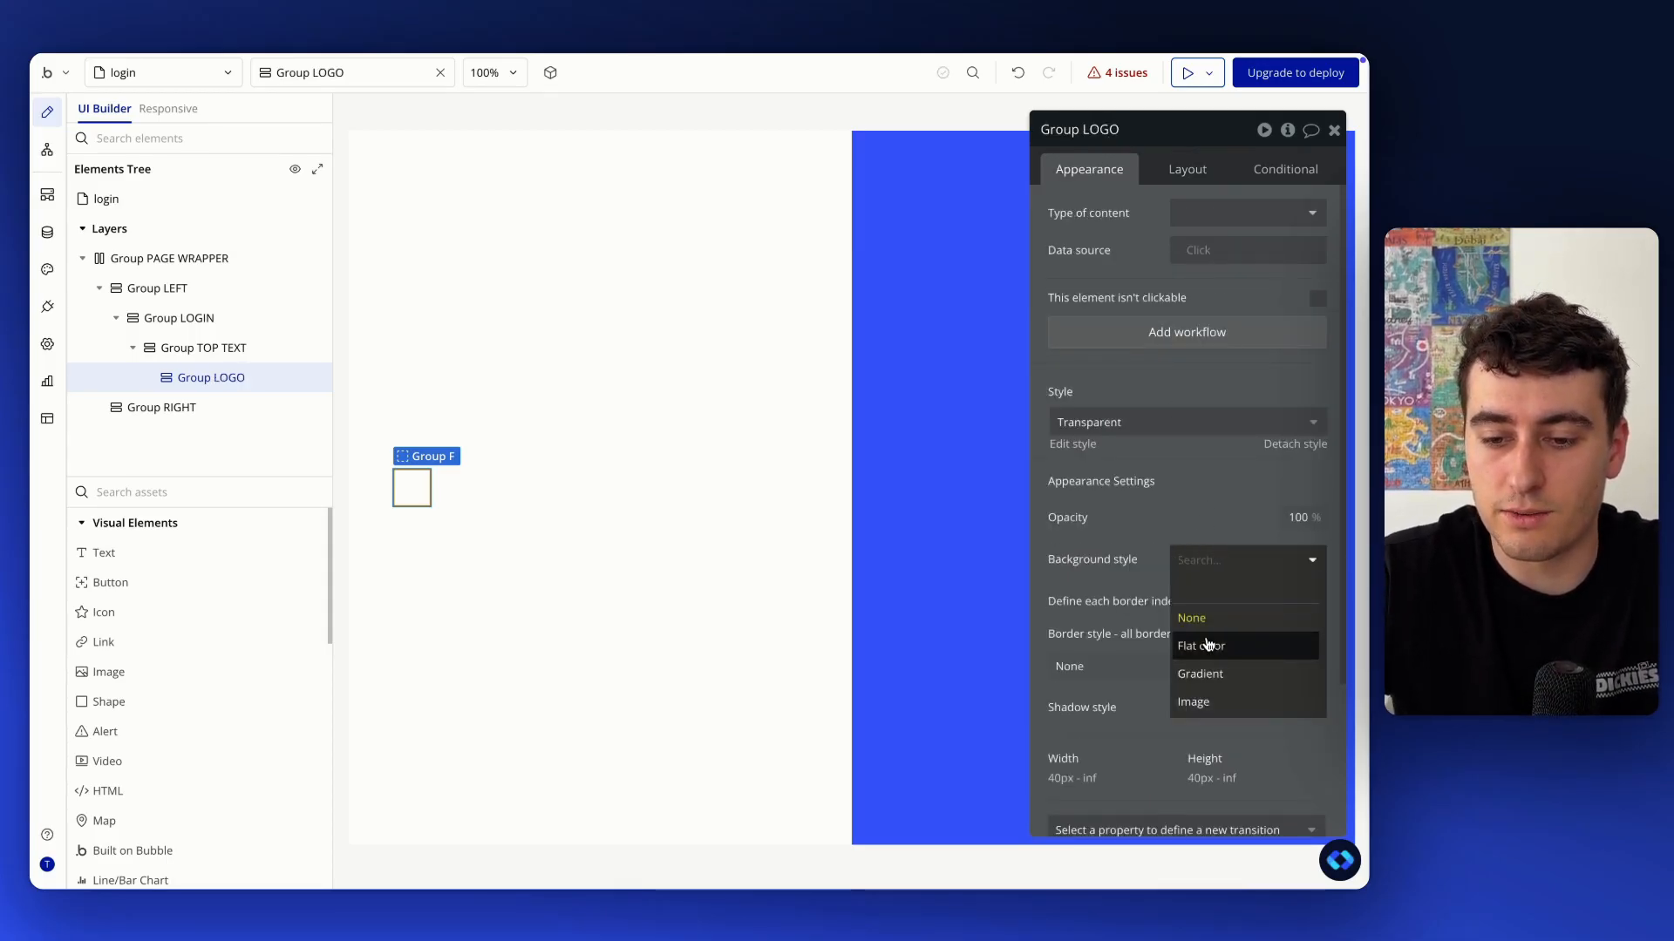
left_click(1201, 645)
left_click(1211, 598)
left_click(1296, 753)
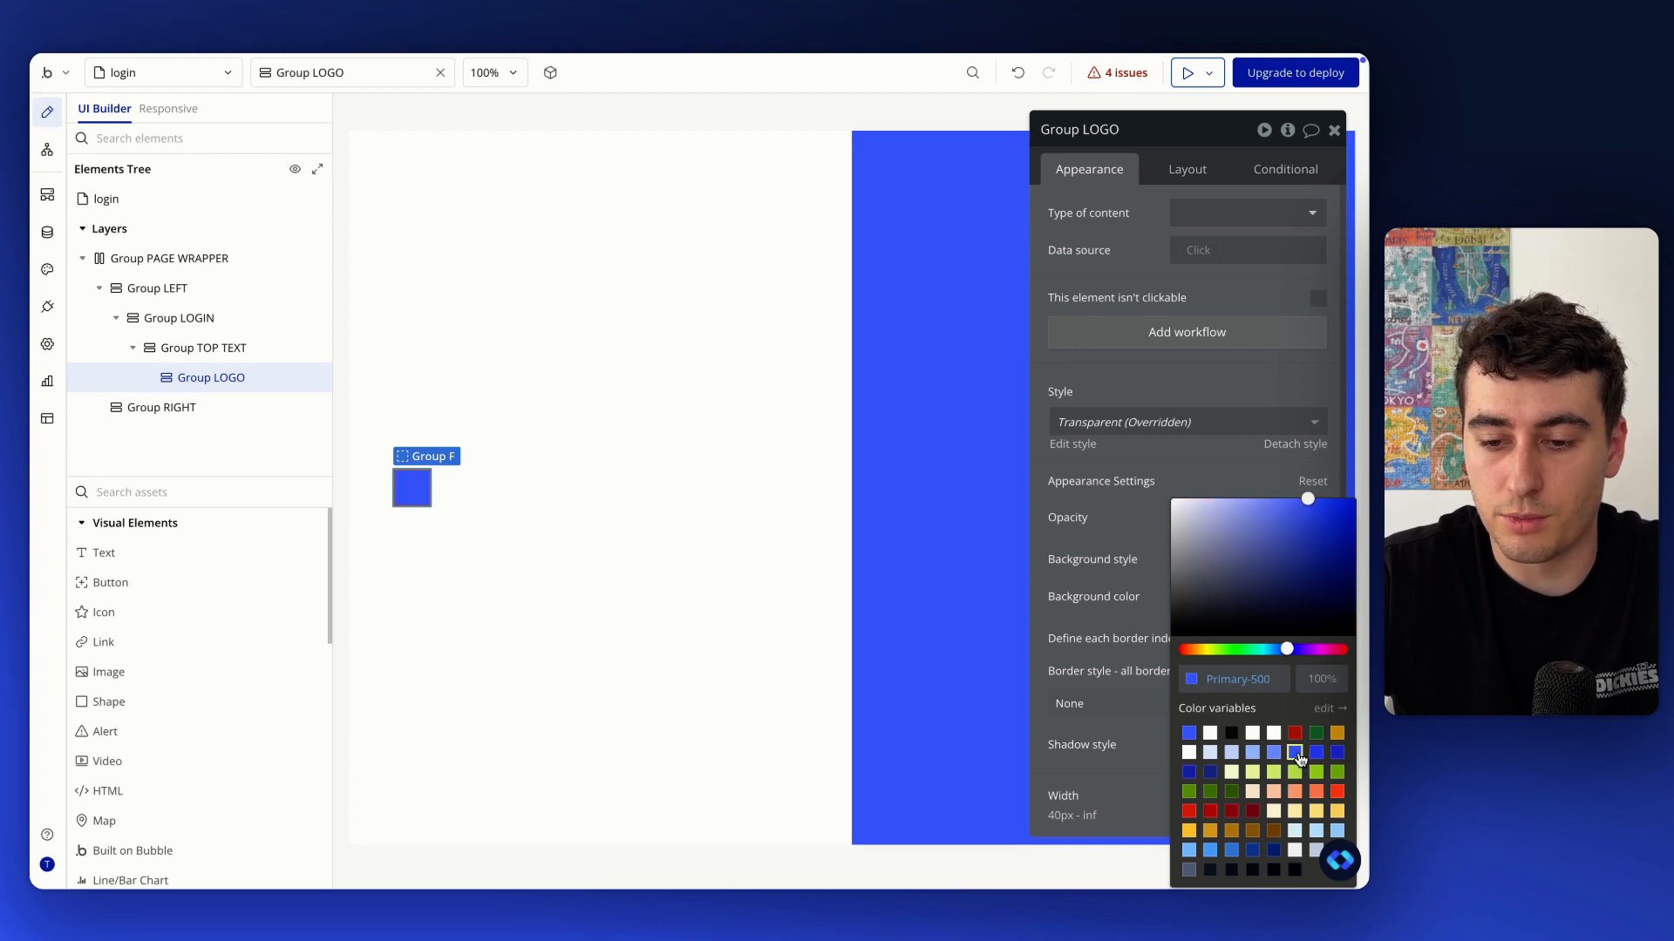
left_click(1116, 558)
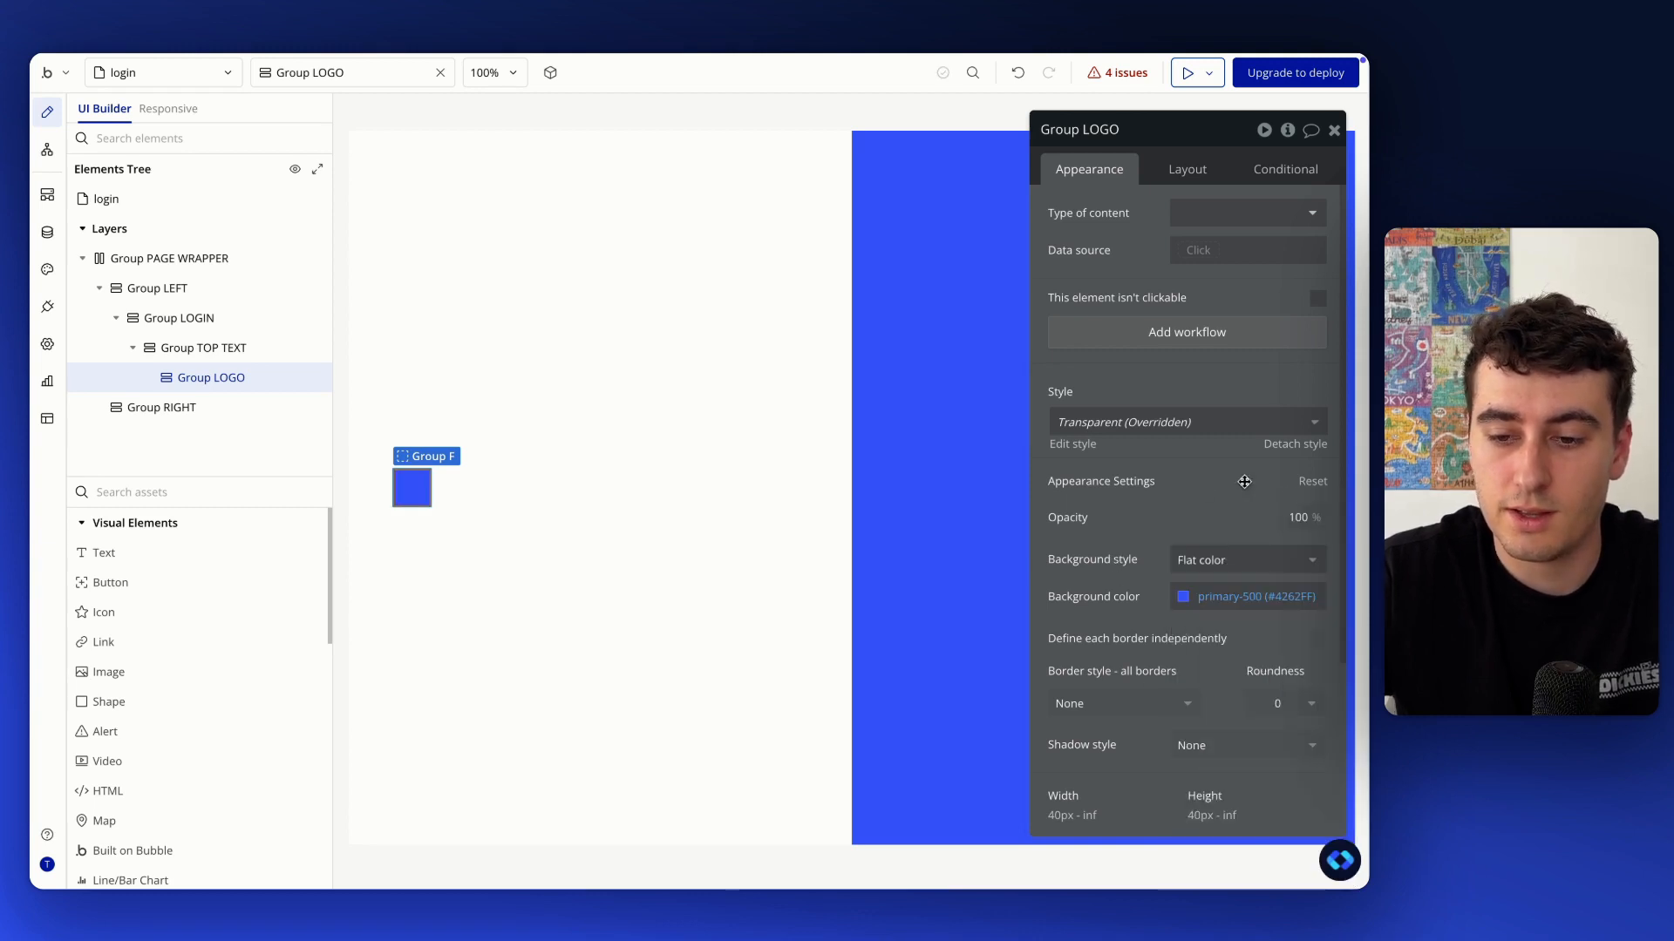
left_click(1278, 704)
type("8")
Centre the logo group horizontally and set its container layout to Align to parent
left_click(478, 519)
left_click(431, 498)
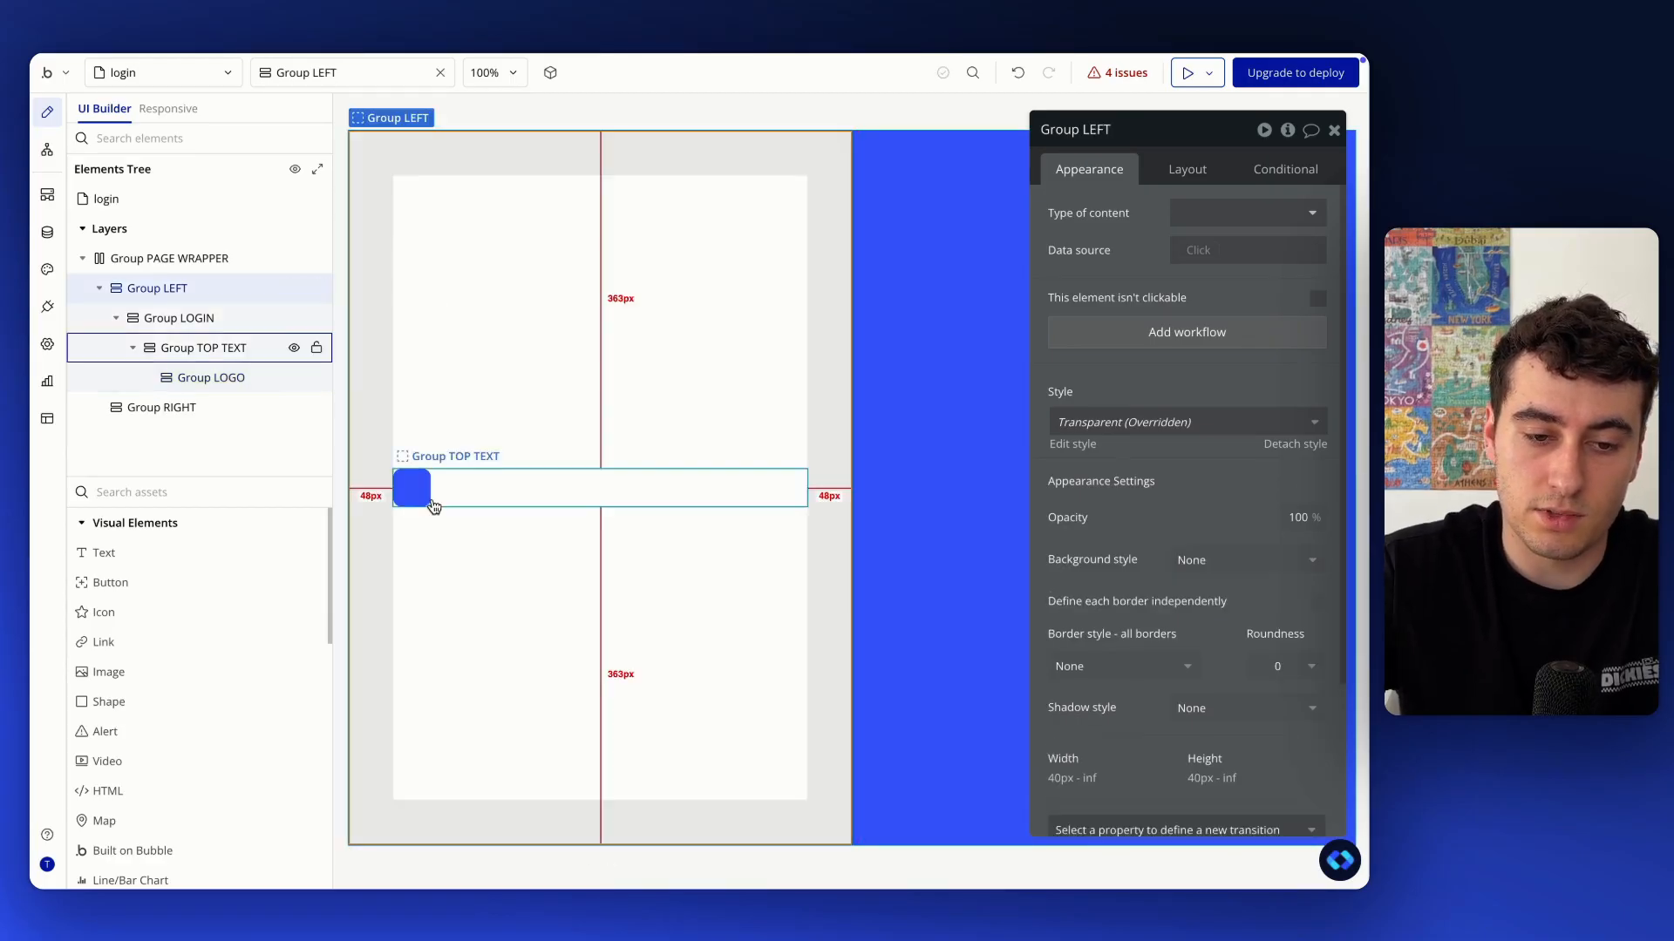
left_click(431, 500)
left_click(1192, 166)
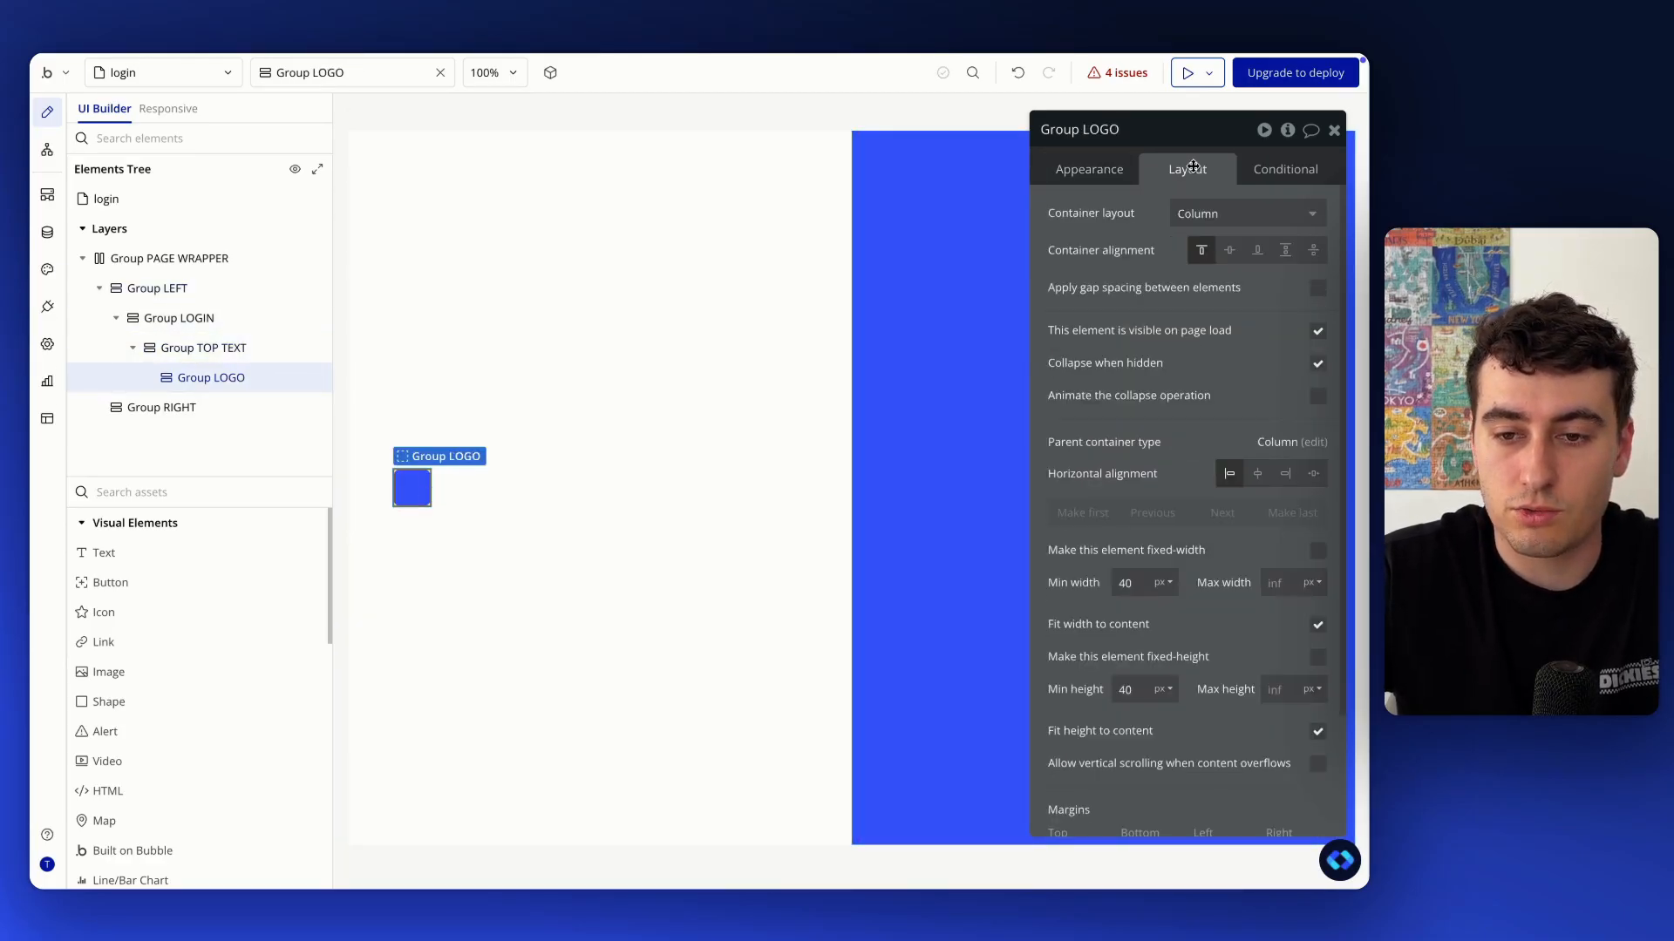
left_click(1258, 476)
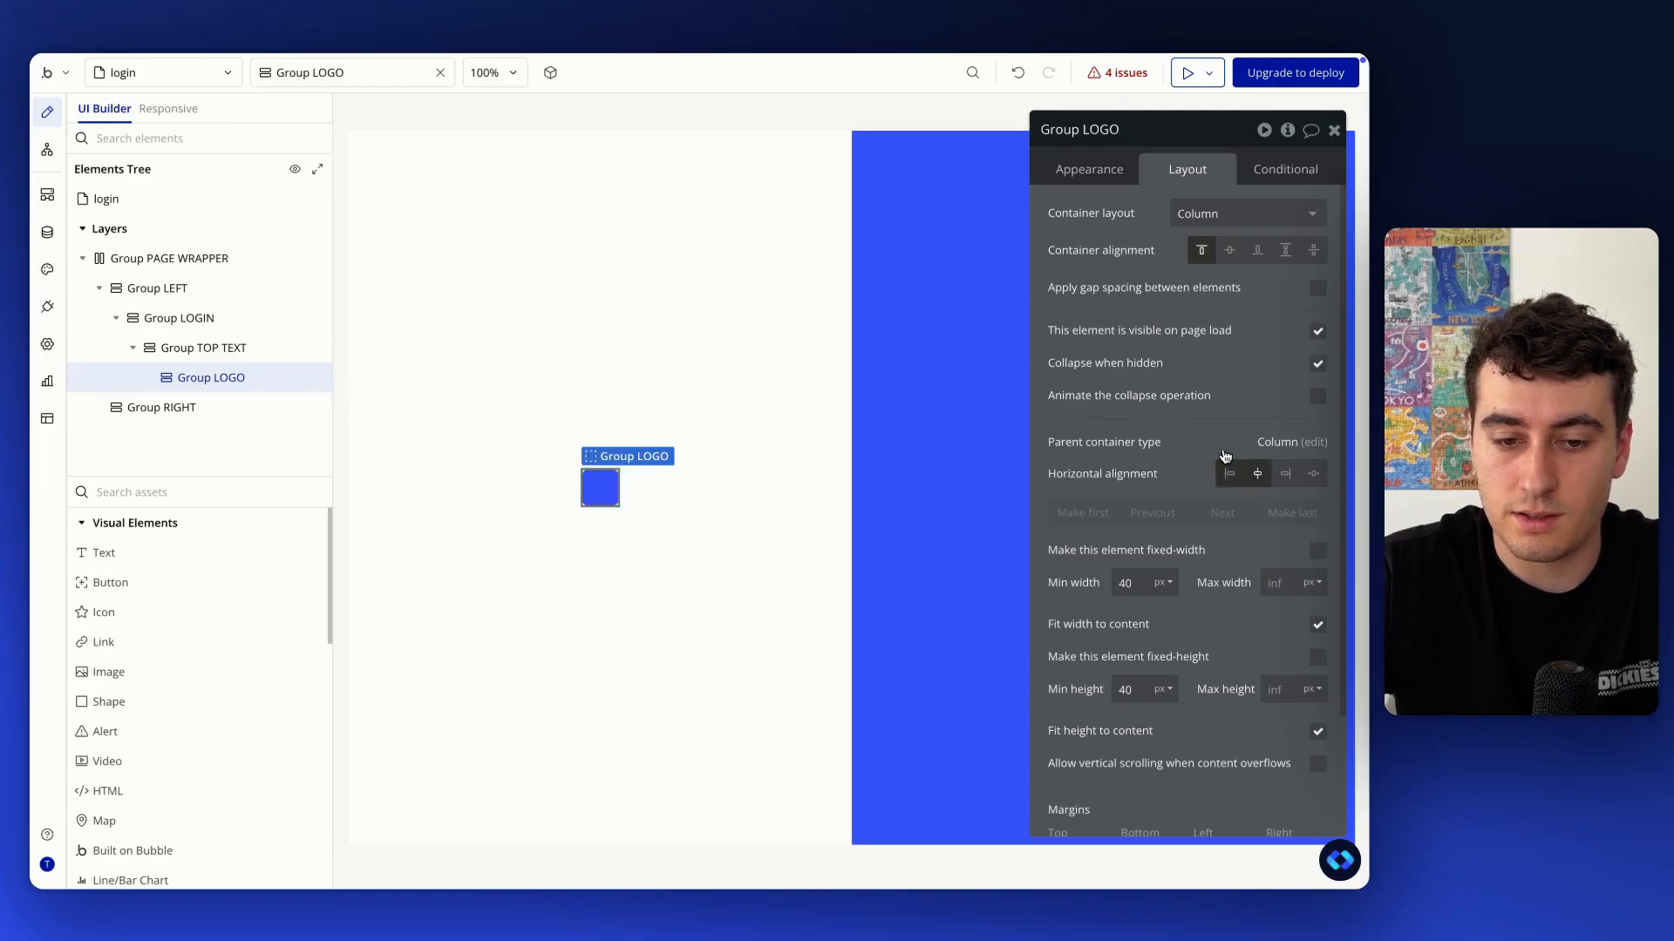
left_click(1212, 214)
left_click(1220, 329)
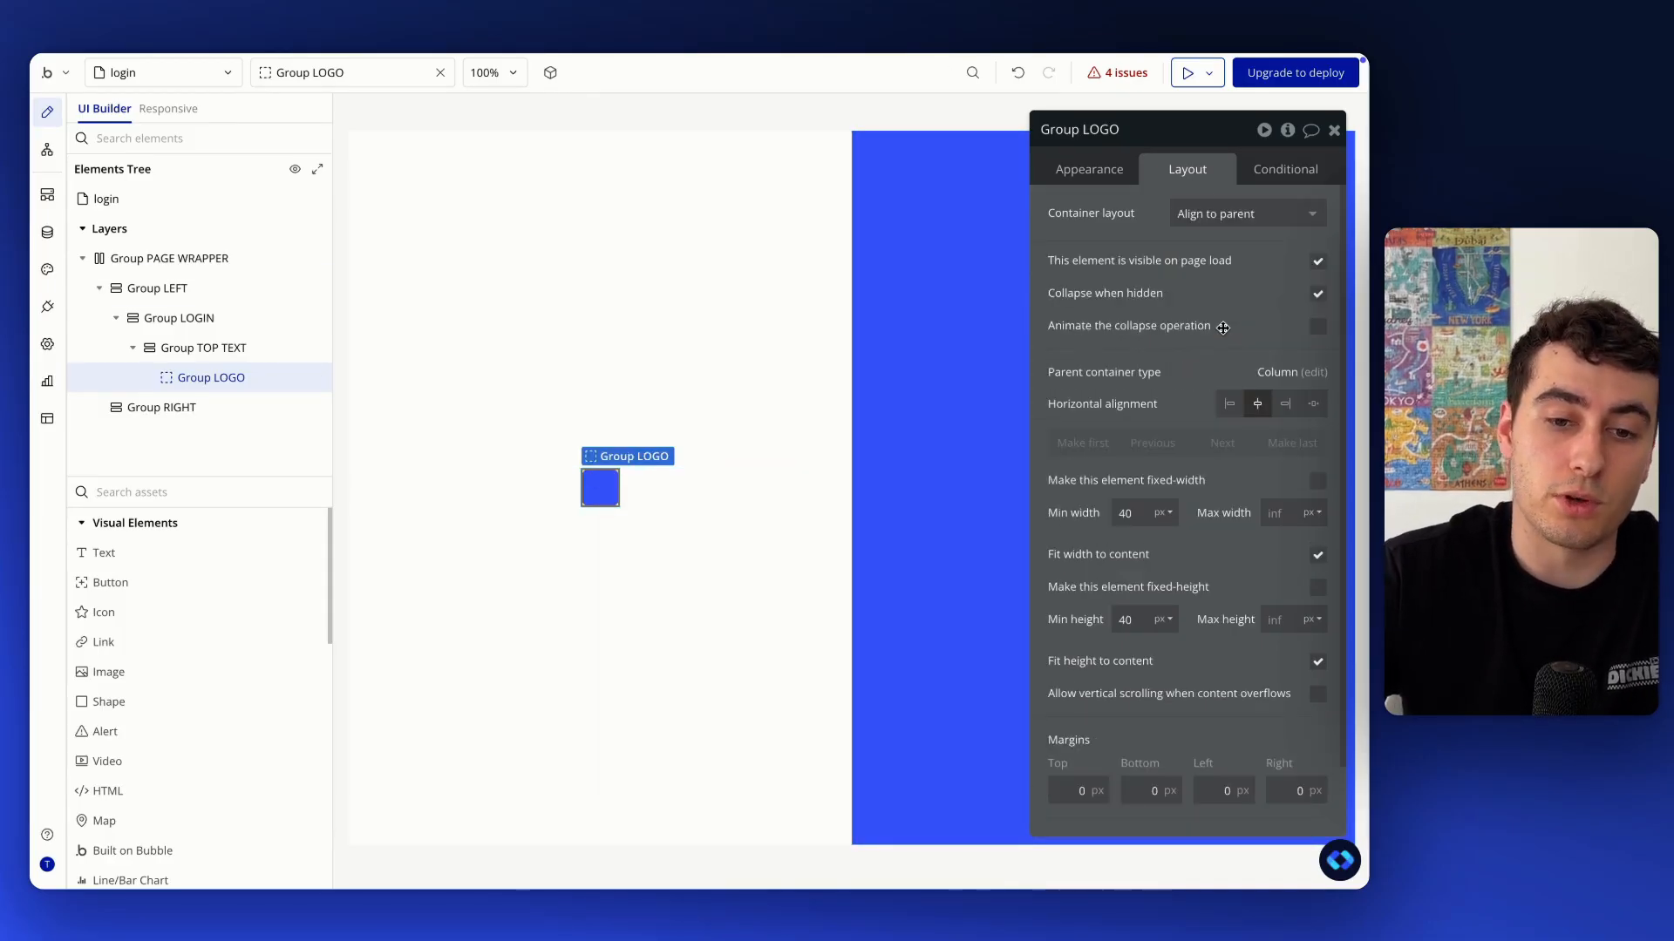
Place an Image inside Group LOGO, 30 px wide with a locked square ratio
type("ima")
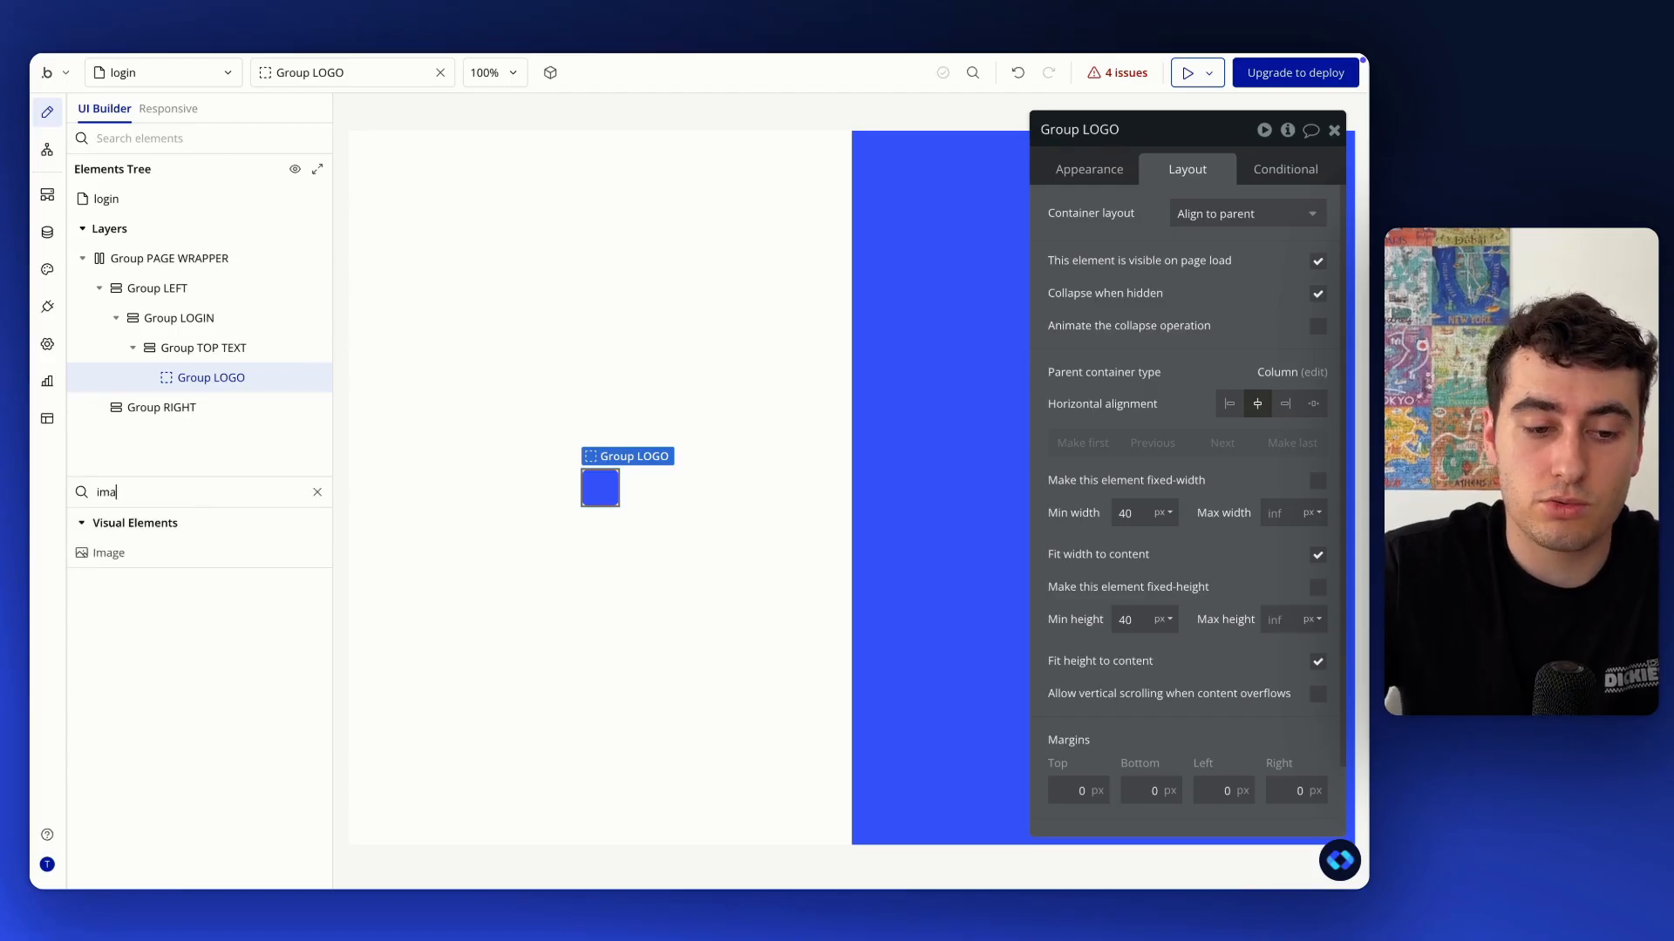
left_click_drag(127, 551, 601, 490)
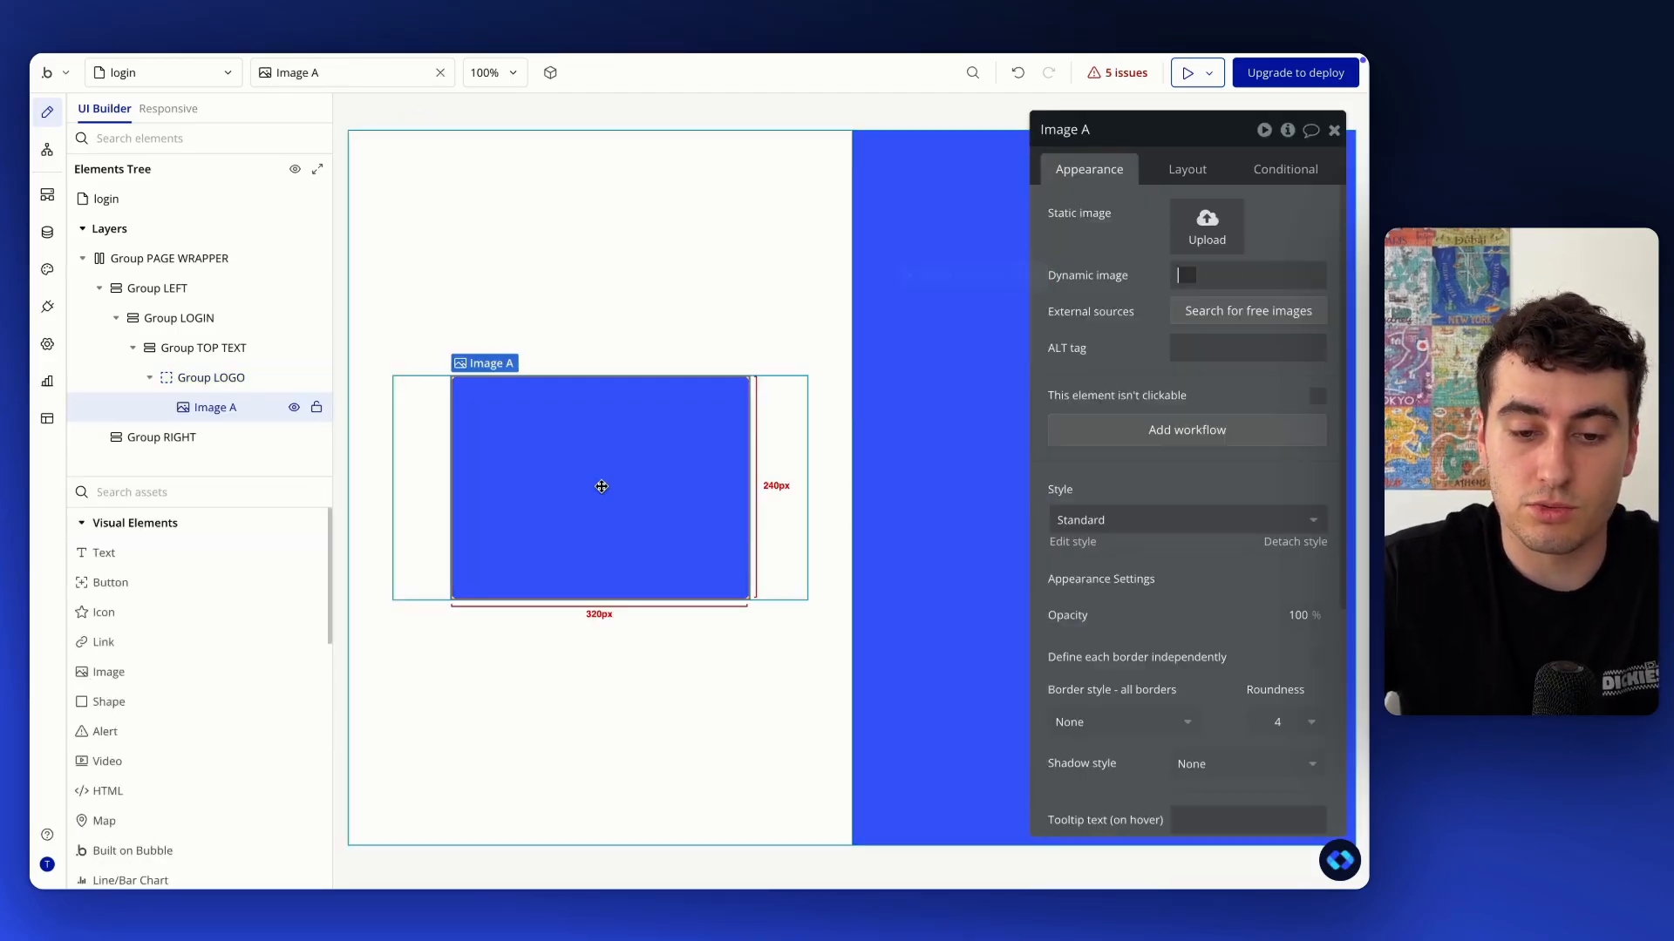
left_click(1184, 164)
left_click(1317, 482)
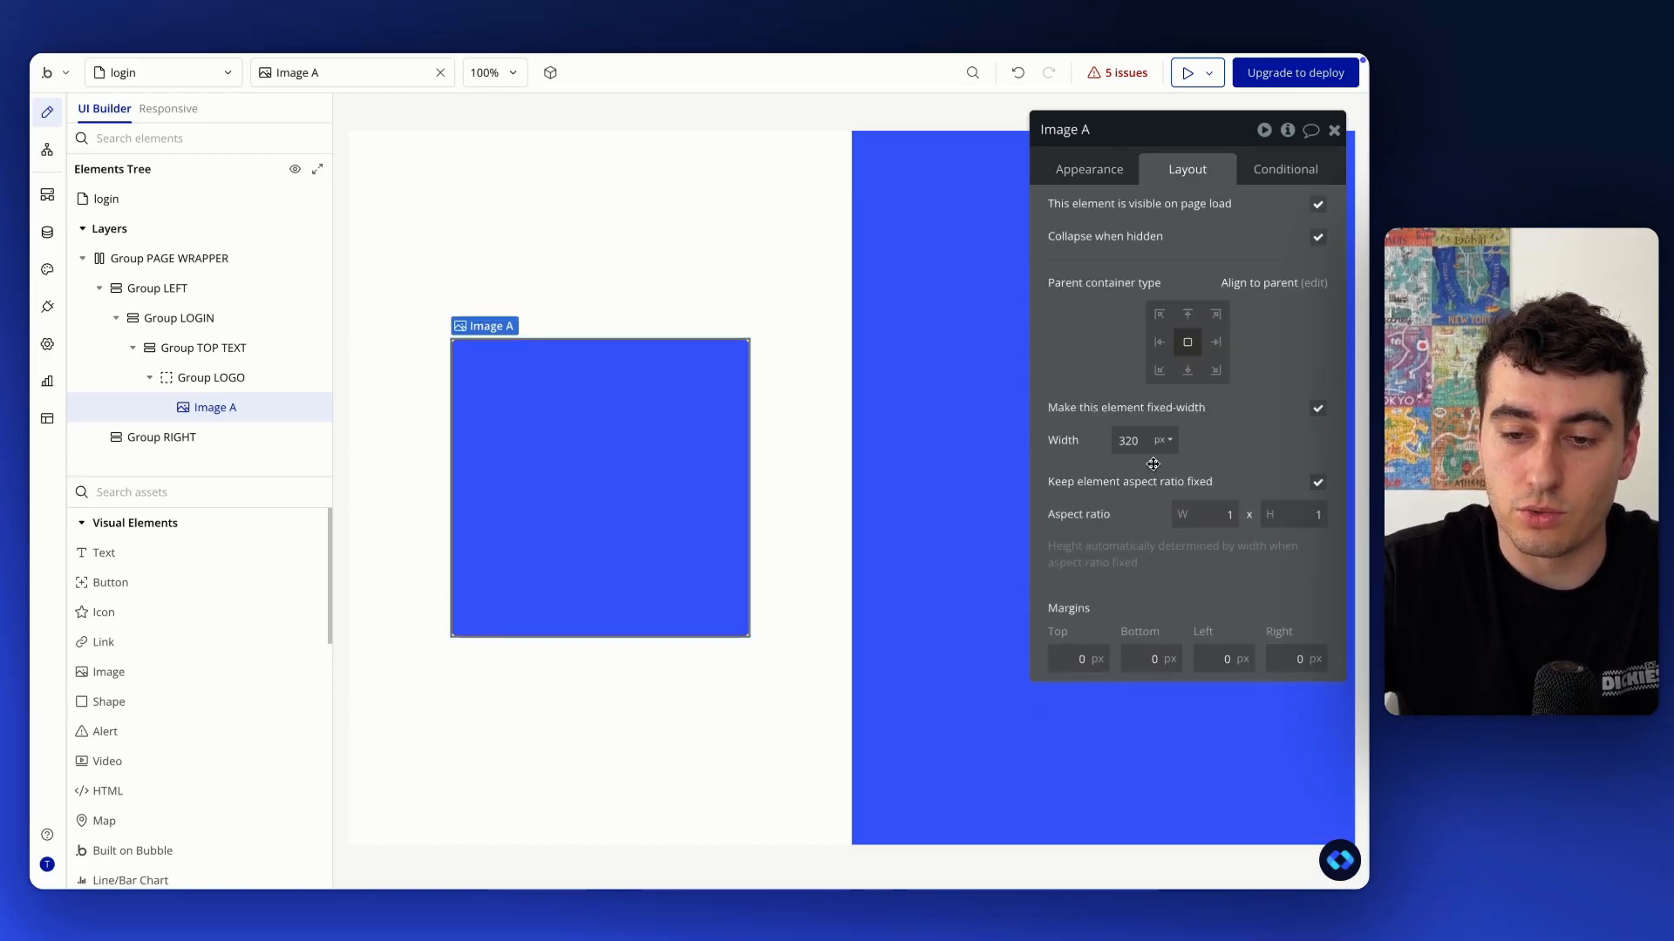
type("30")
key("Return")
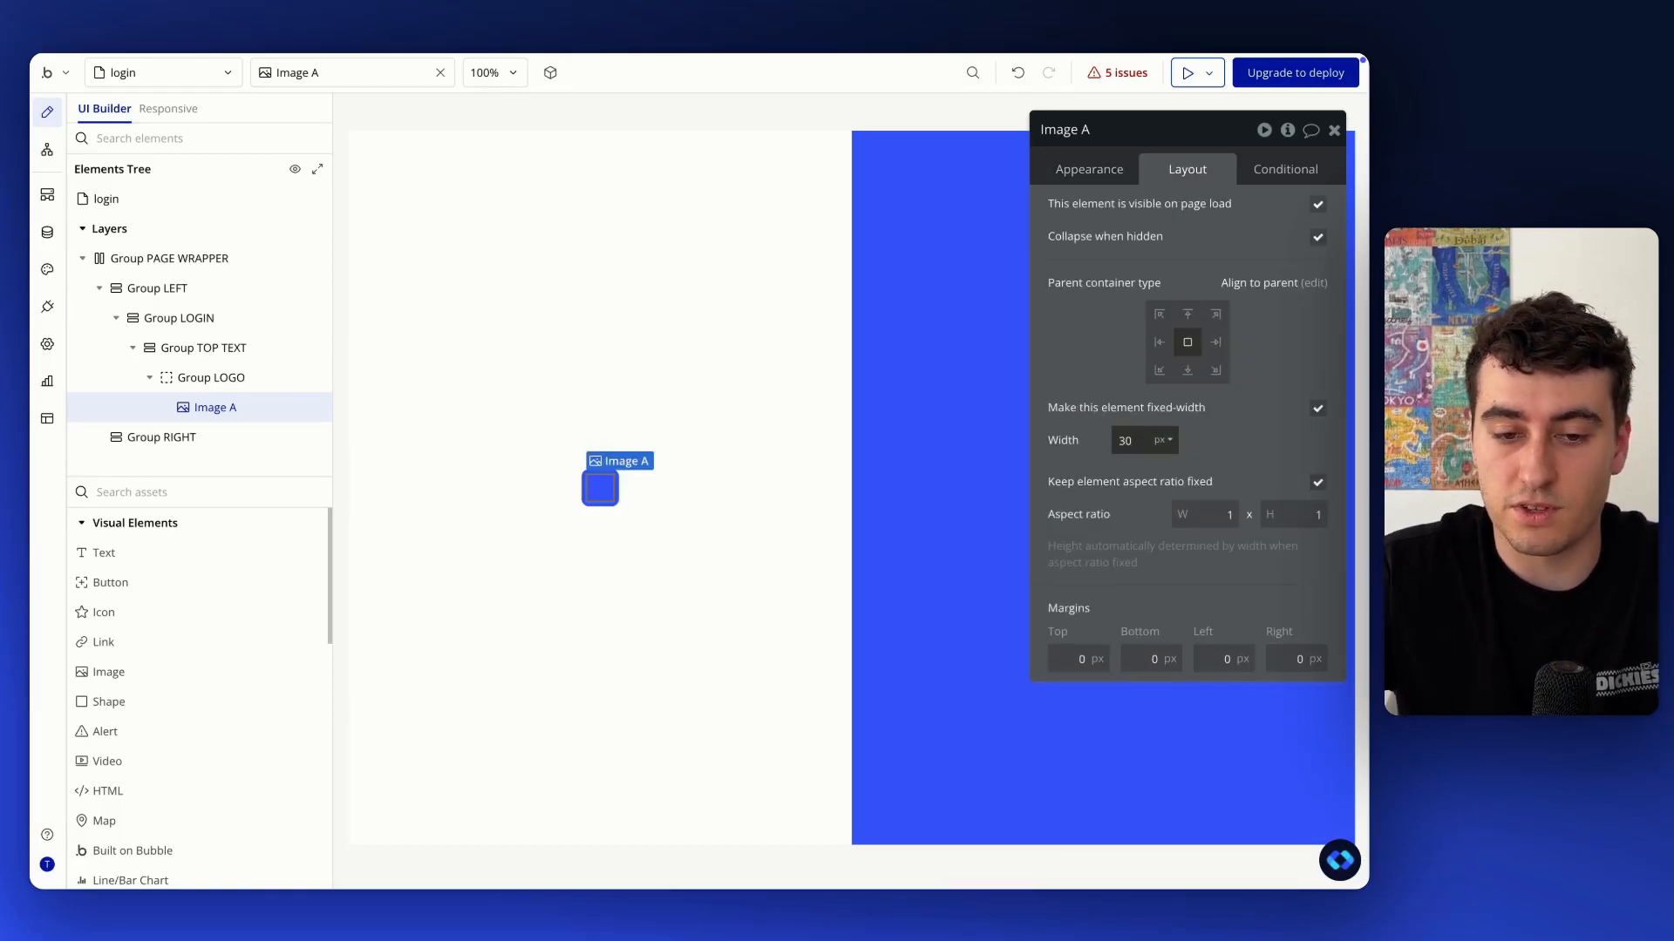
Bring the Figma login design back on screen
left_click(1116, 175)
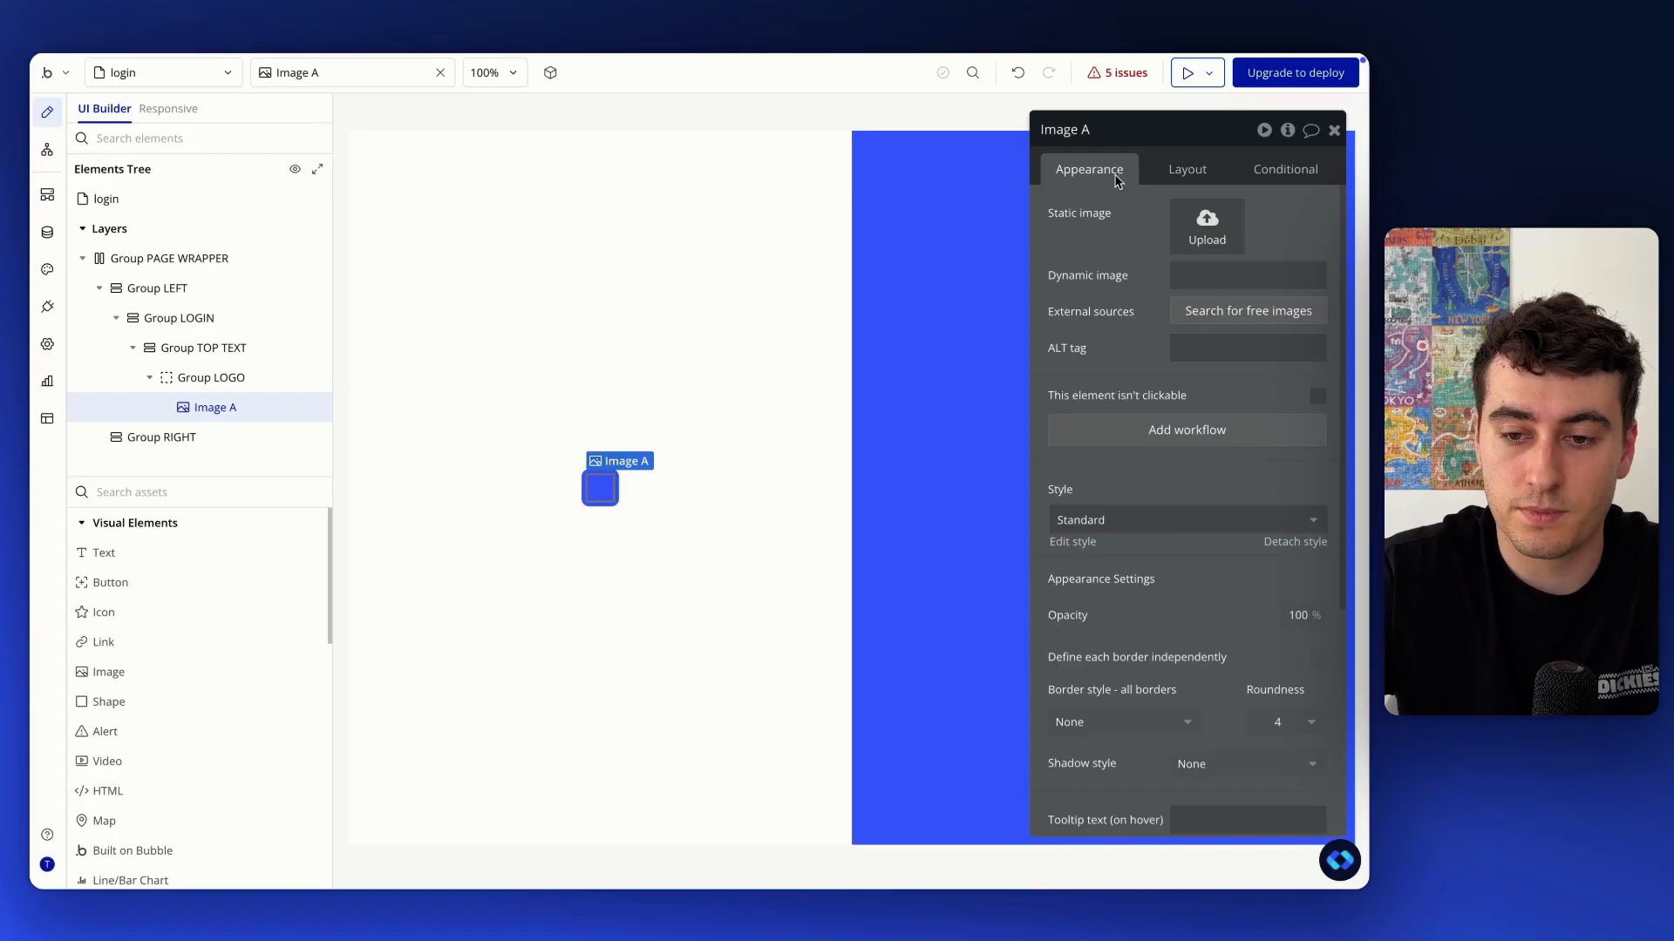
key("ctrl+Up")
left_click(936, 580)
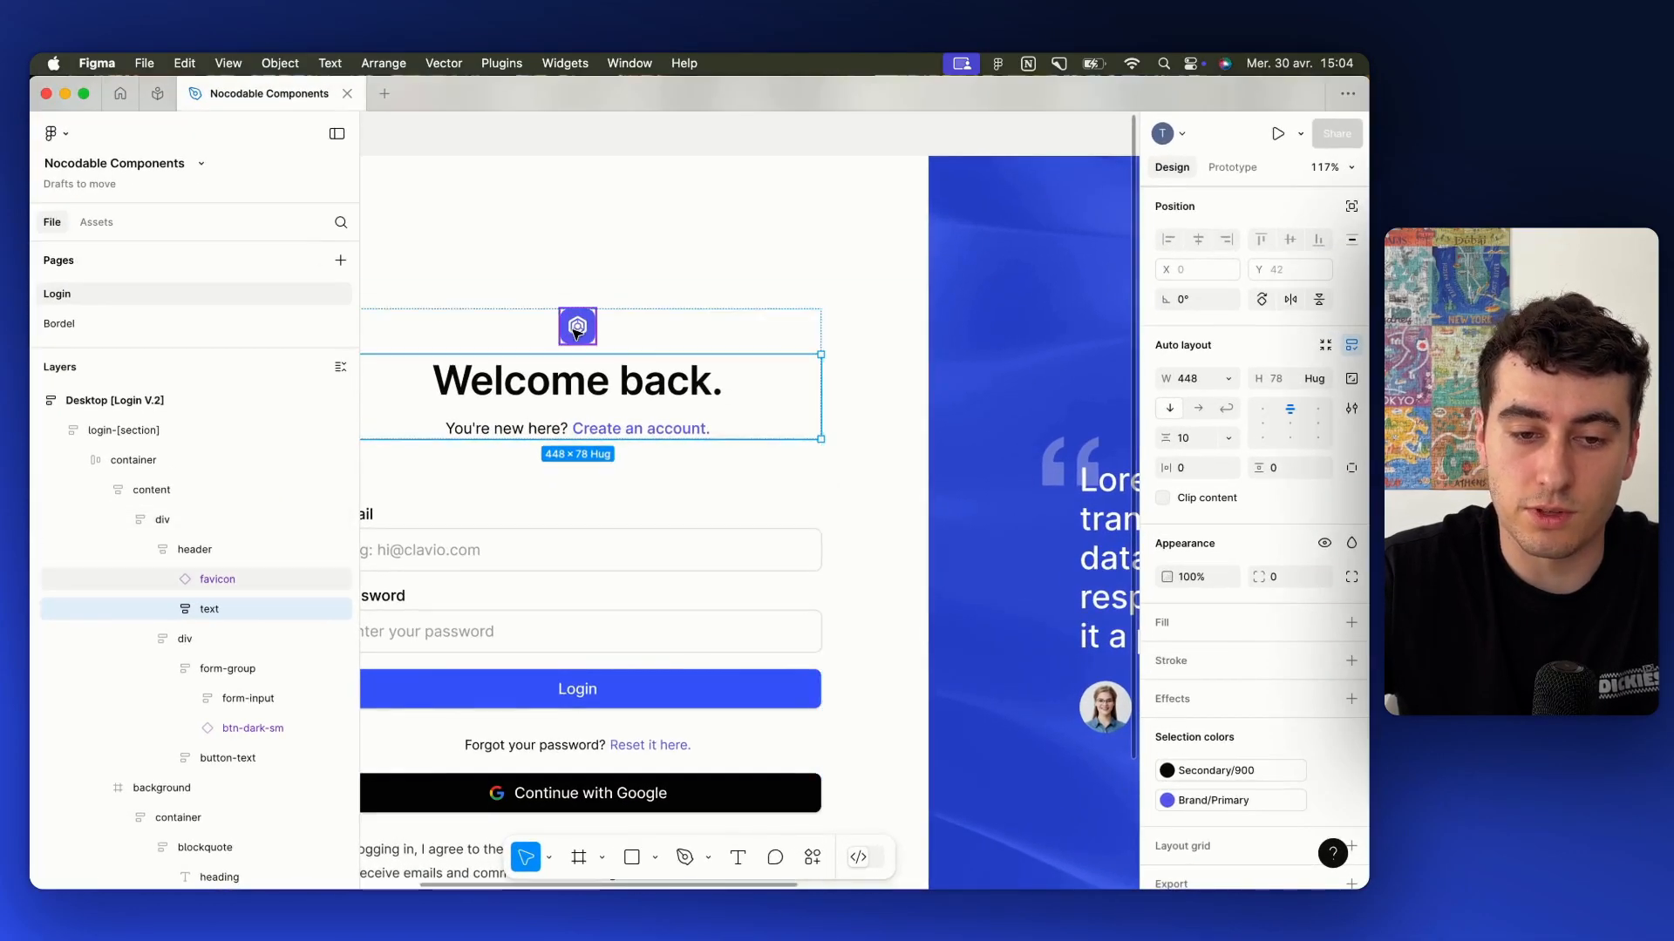
Save the clavio-icon layer as clavio-icon.png at 1x into Téléchargements, then return to Bubble
left_click(577, 331, "super")
scroll(578, 332, "up", 5)
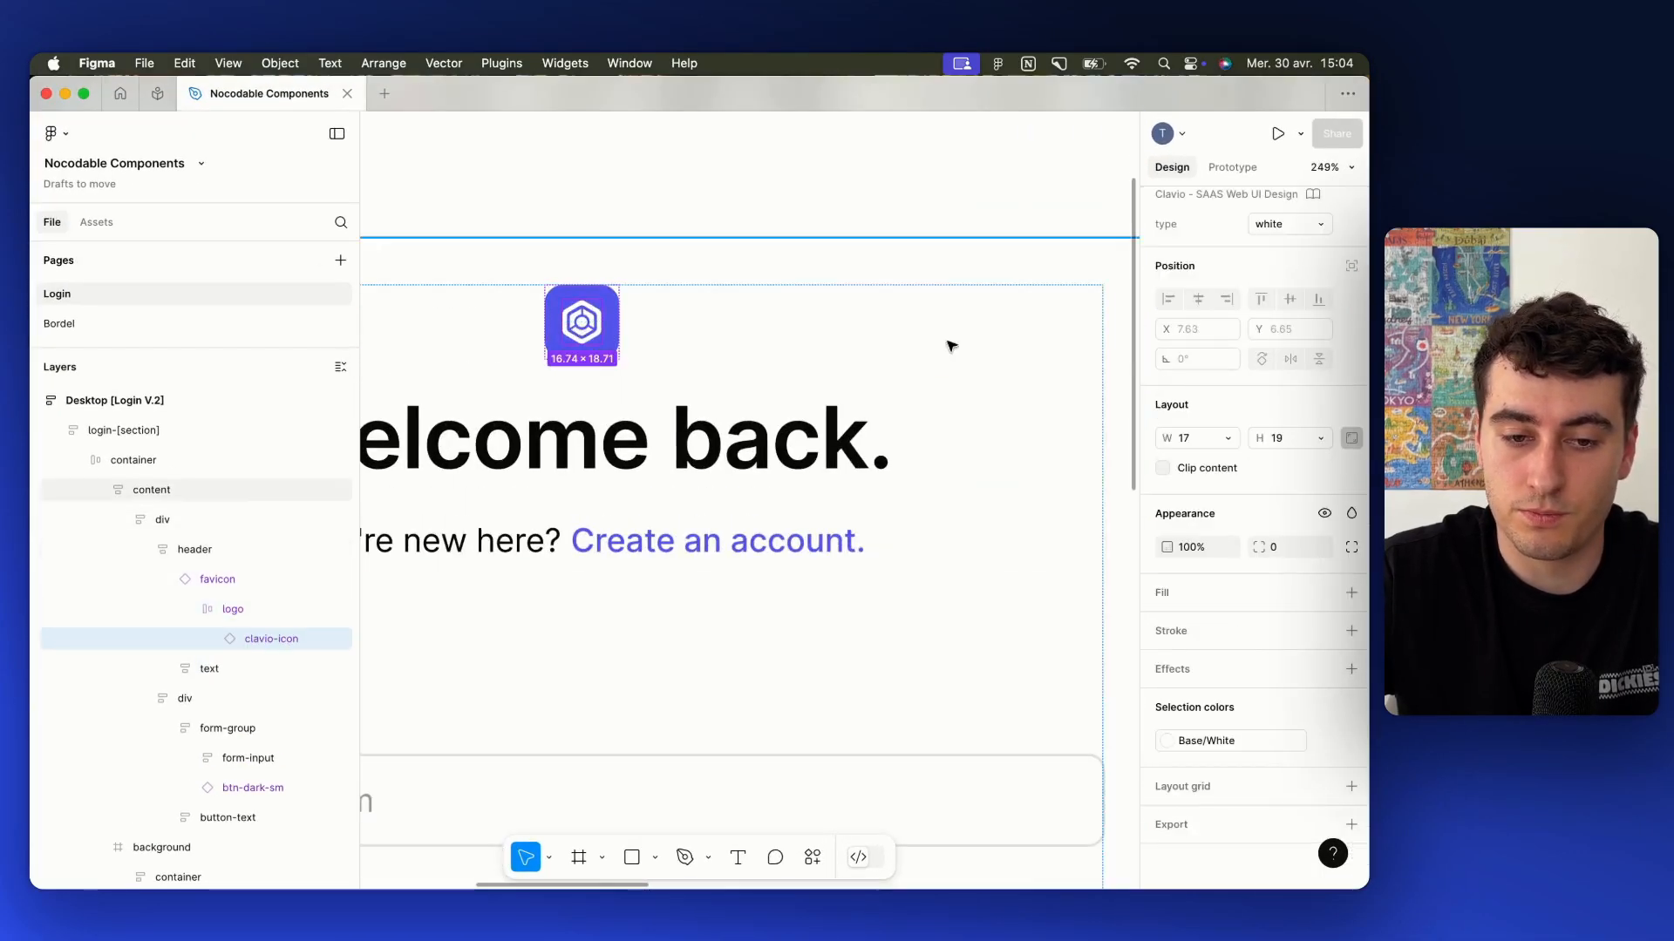
left_click(1349, 823)
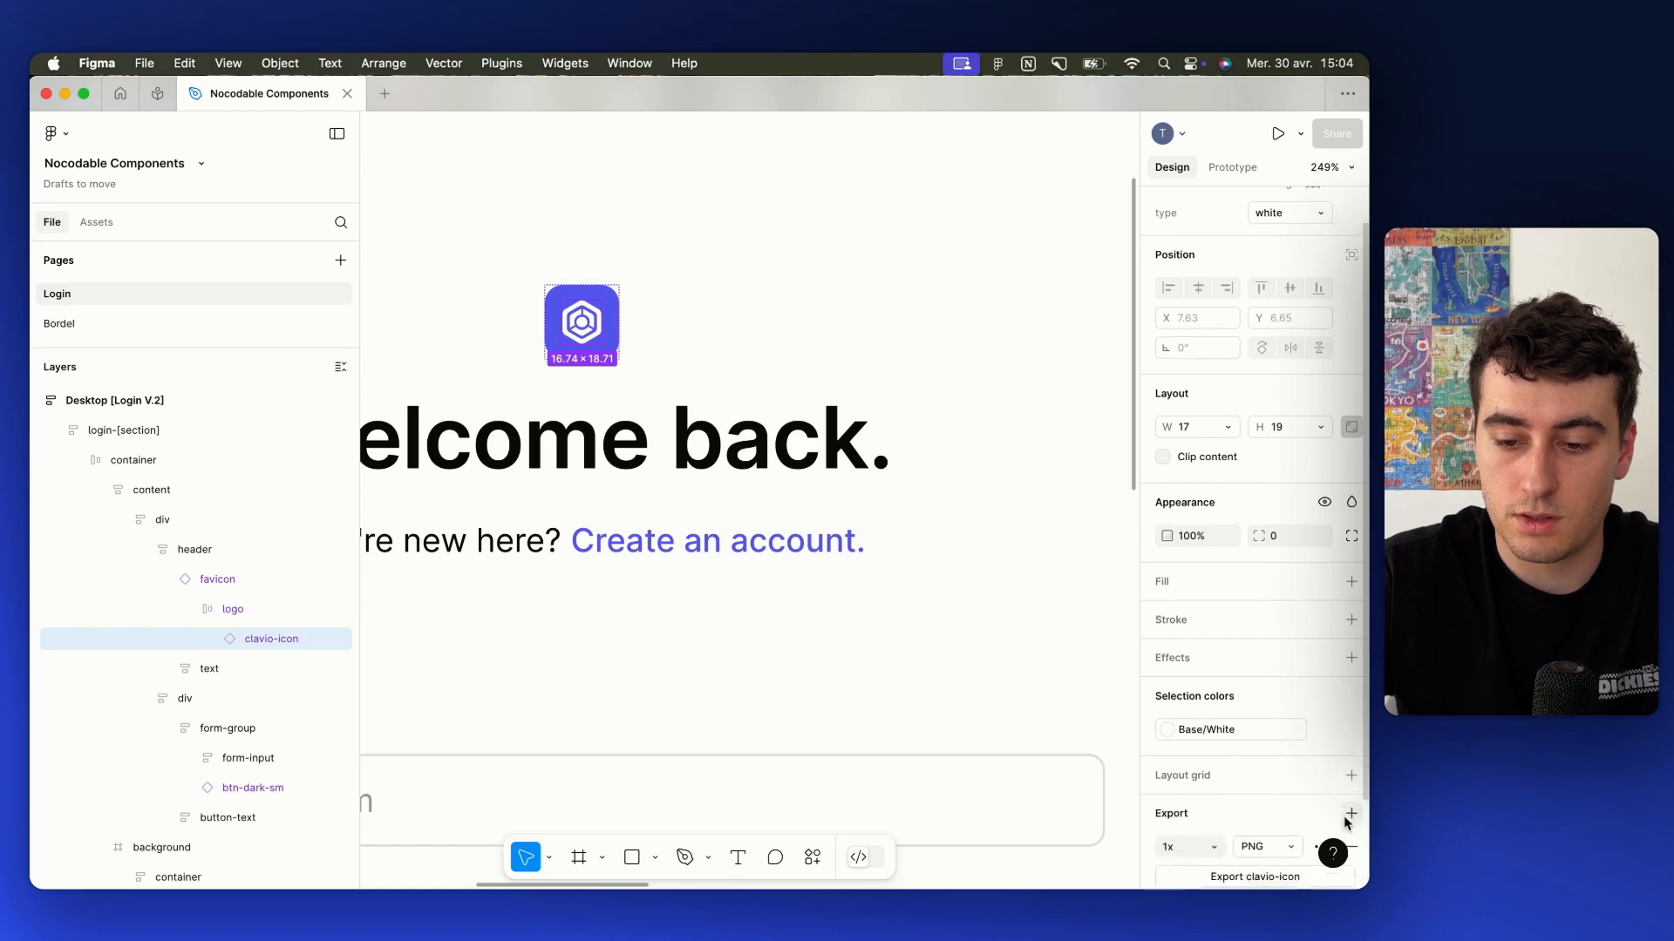
scroll(1193, 811, "down", 5)
left_click(1193, 811)
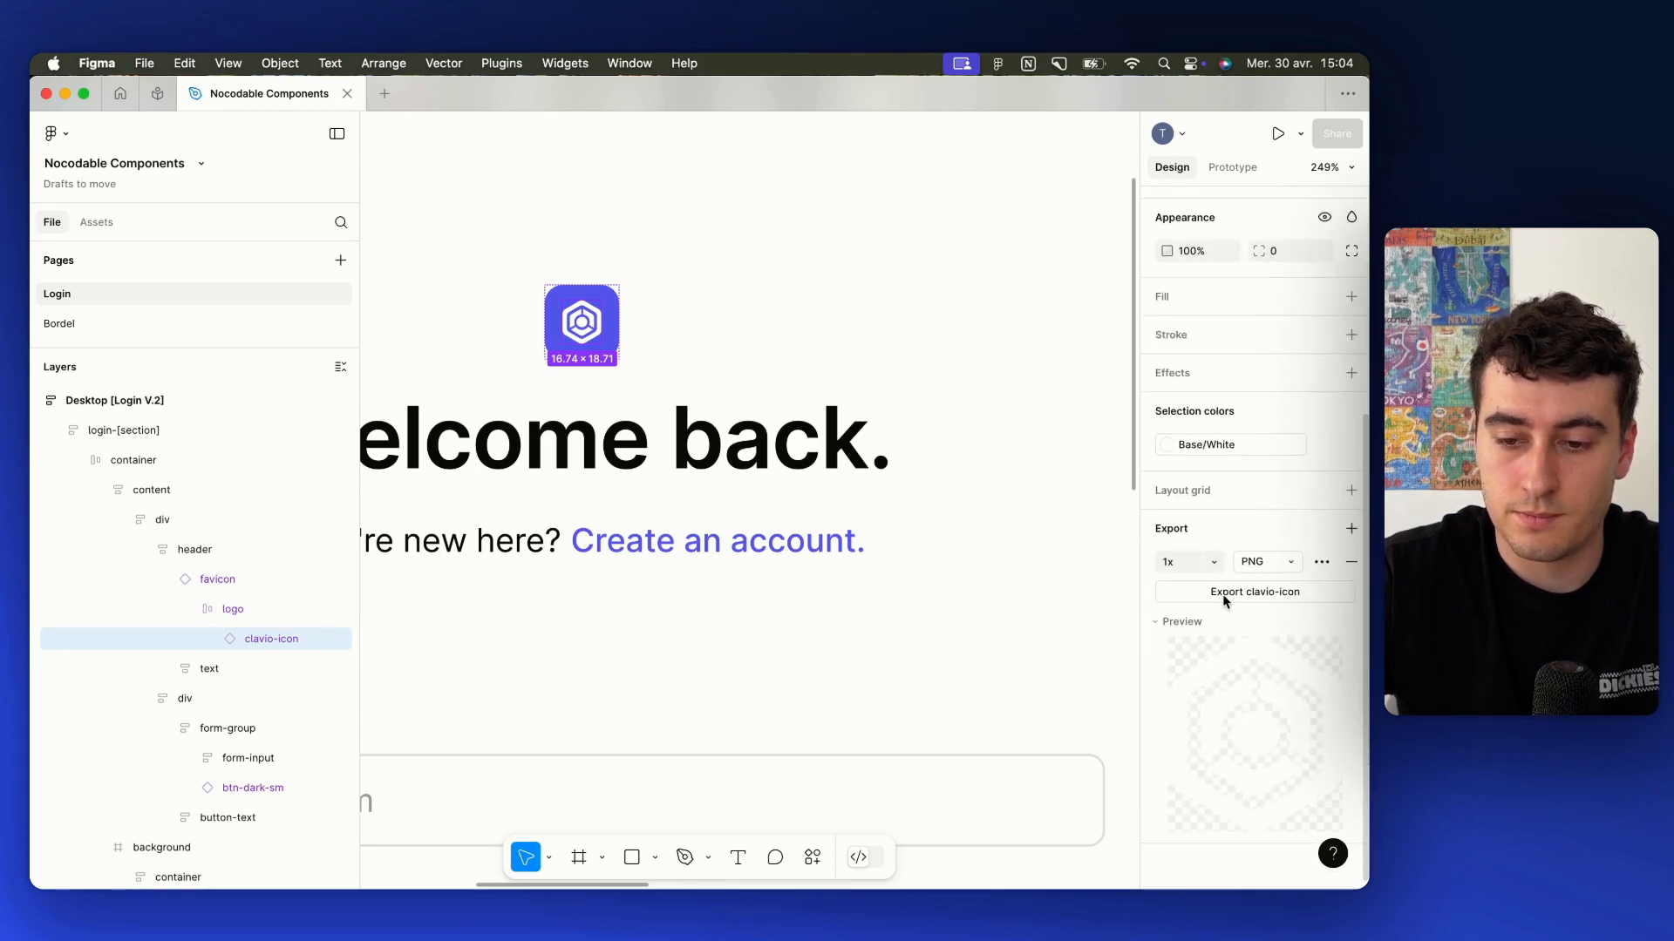
left_click(1222, 593)
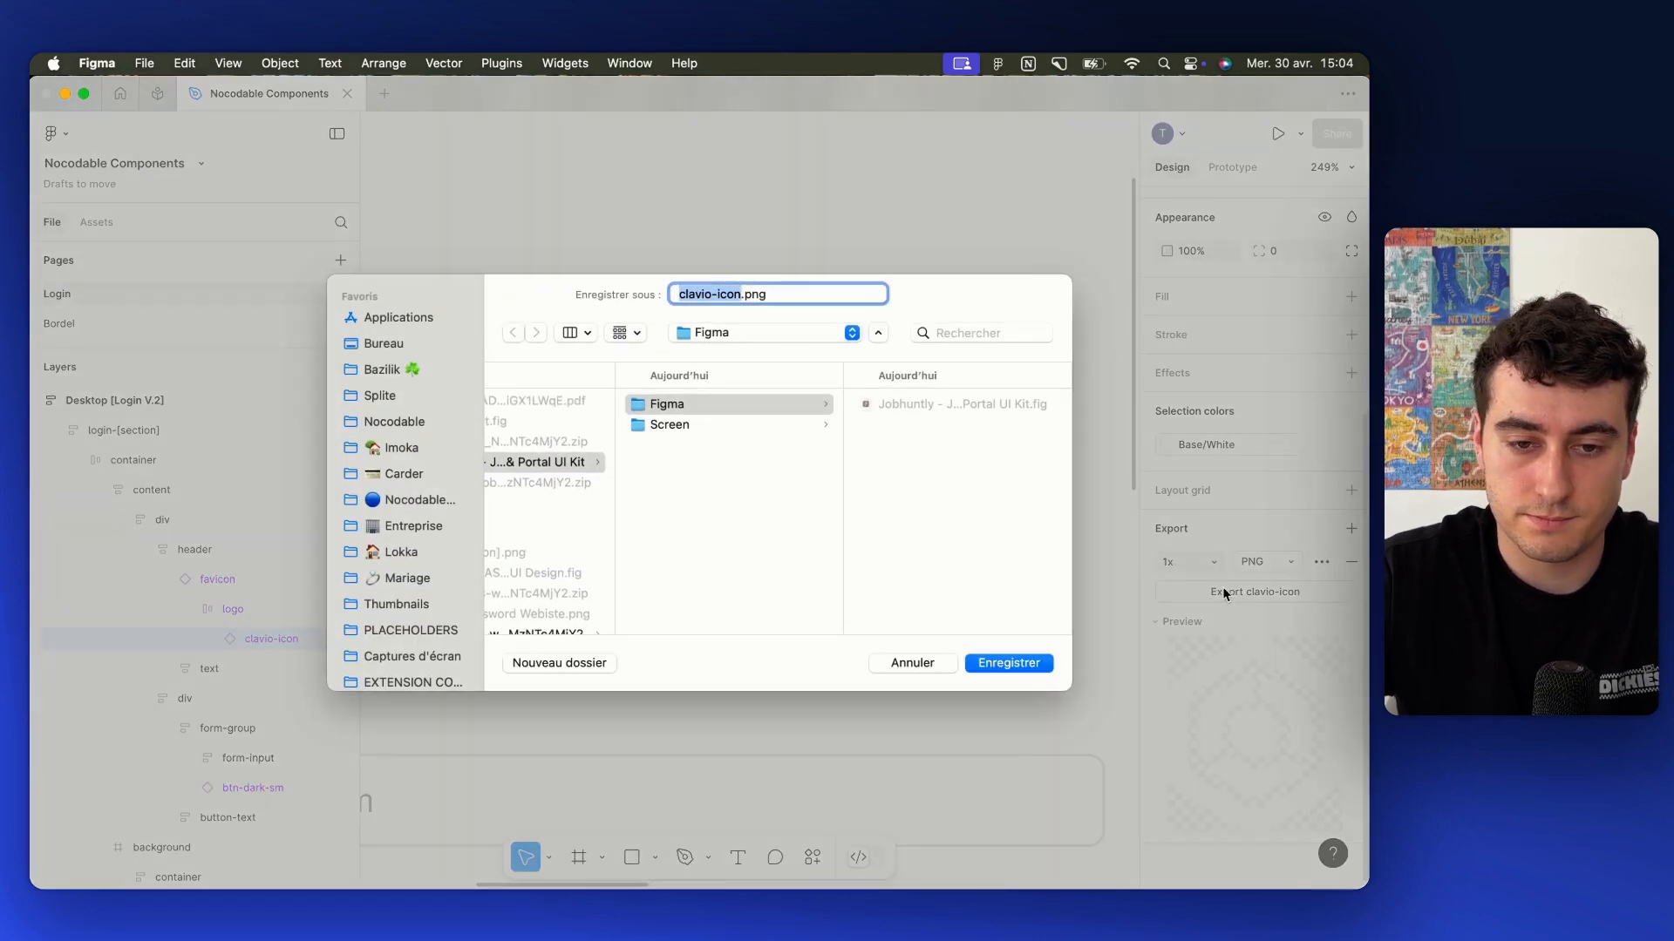
scroll(392, 609, "down", 3)
left_click(402, 615)
key("Return")
key("ctrl+Up")
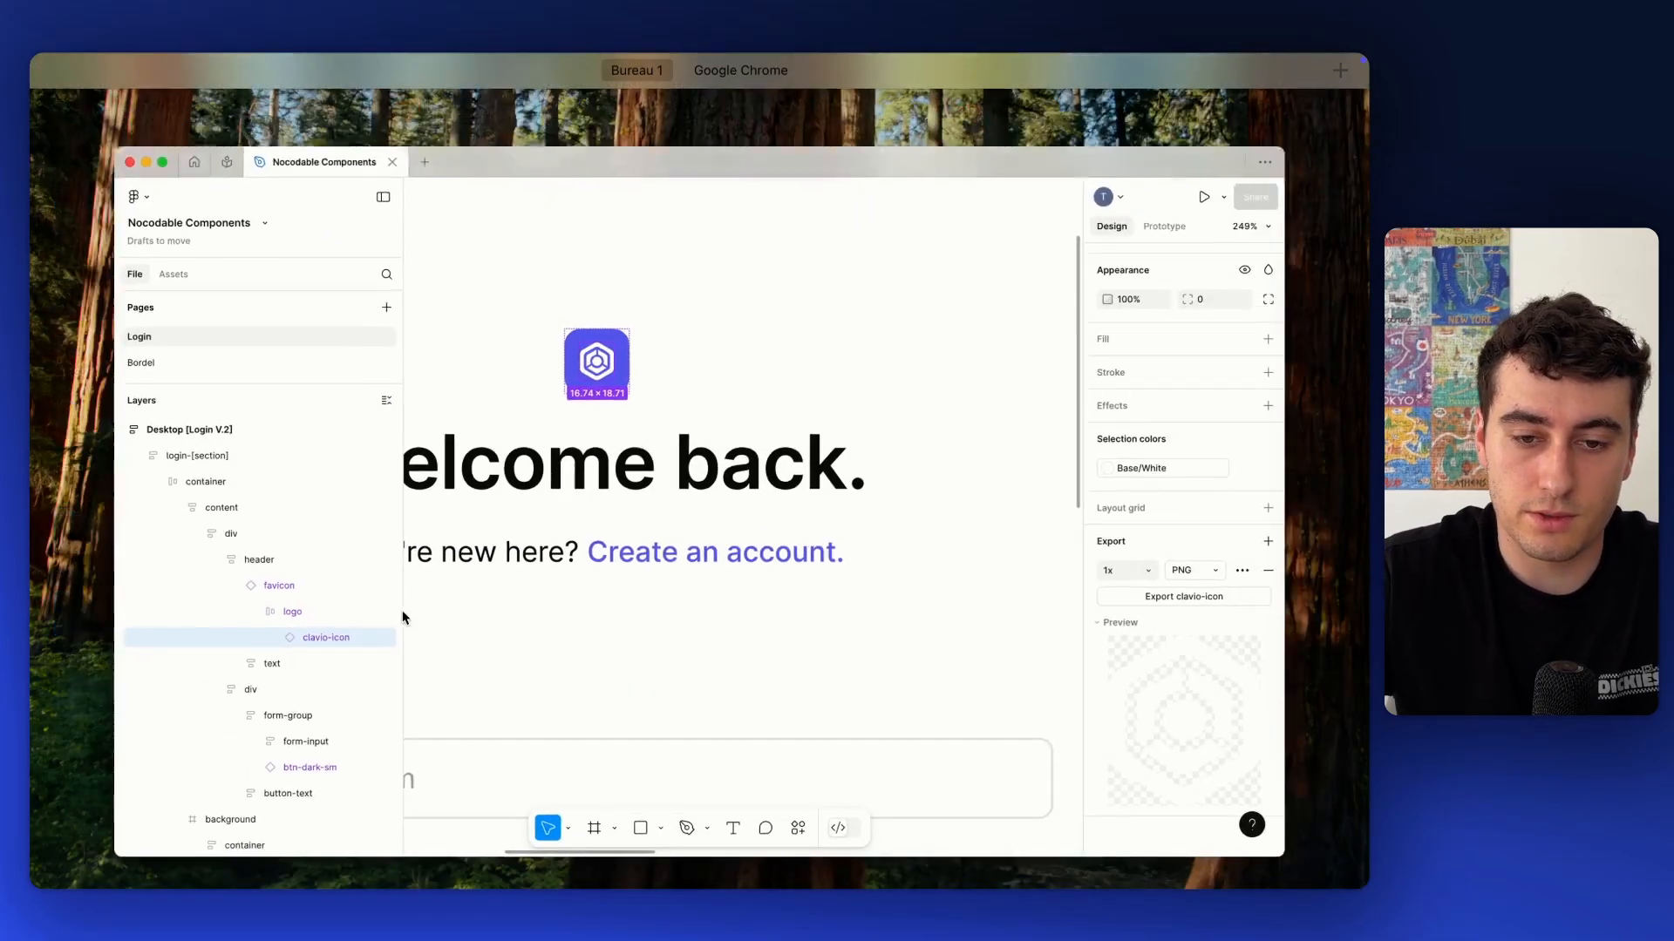
left_click(768, 117)
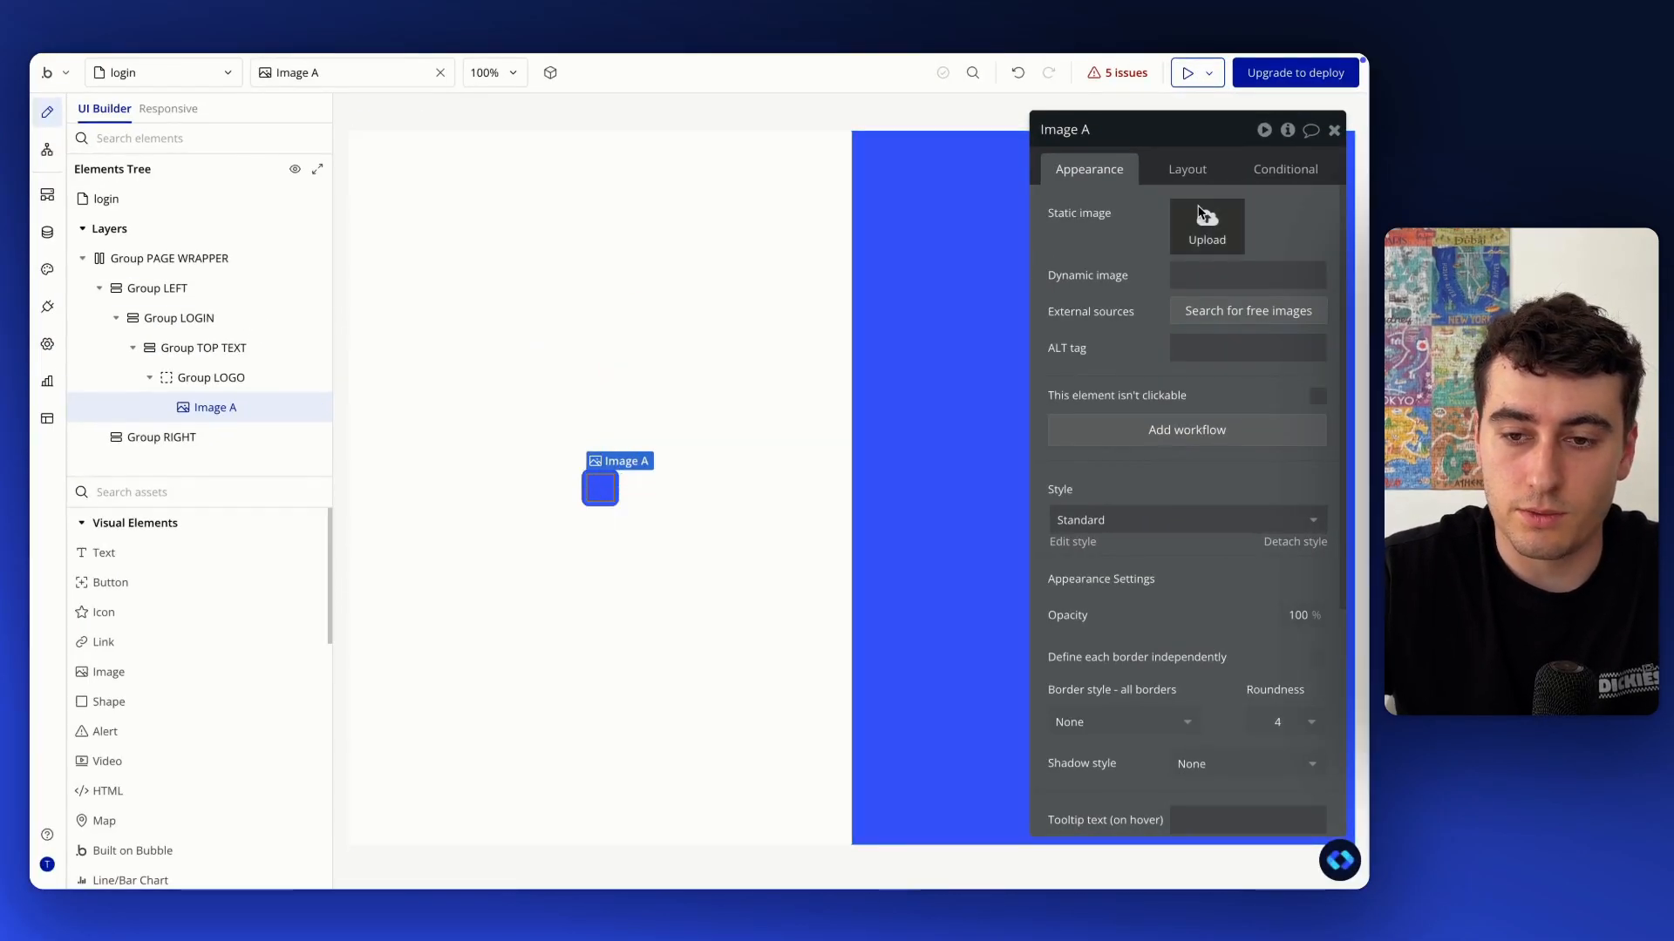
Upload clavio-icon.png from Téléchargements as Image A's static image
left_click(1204, 218)
left_click(205, 644)
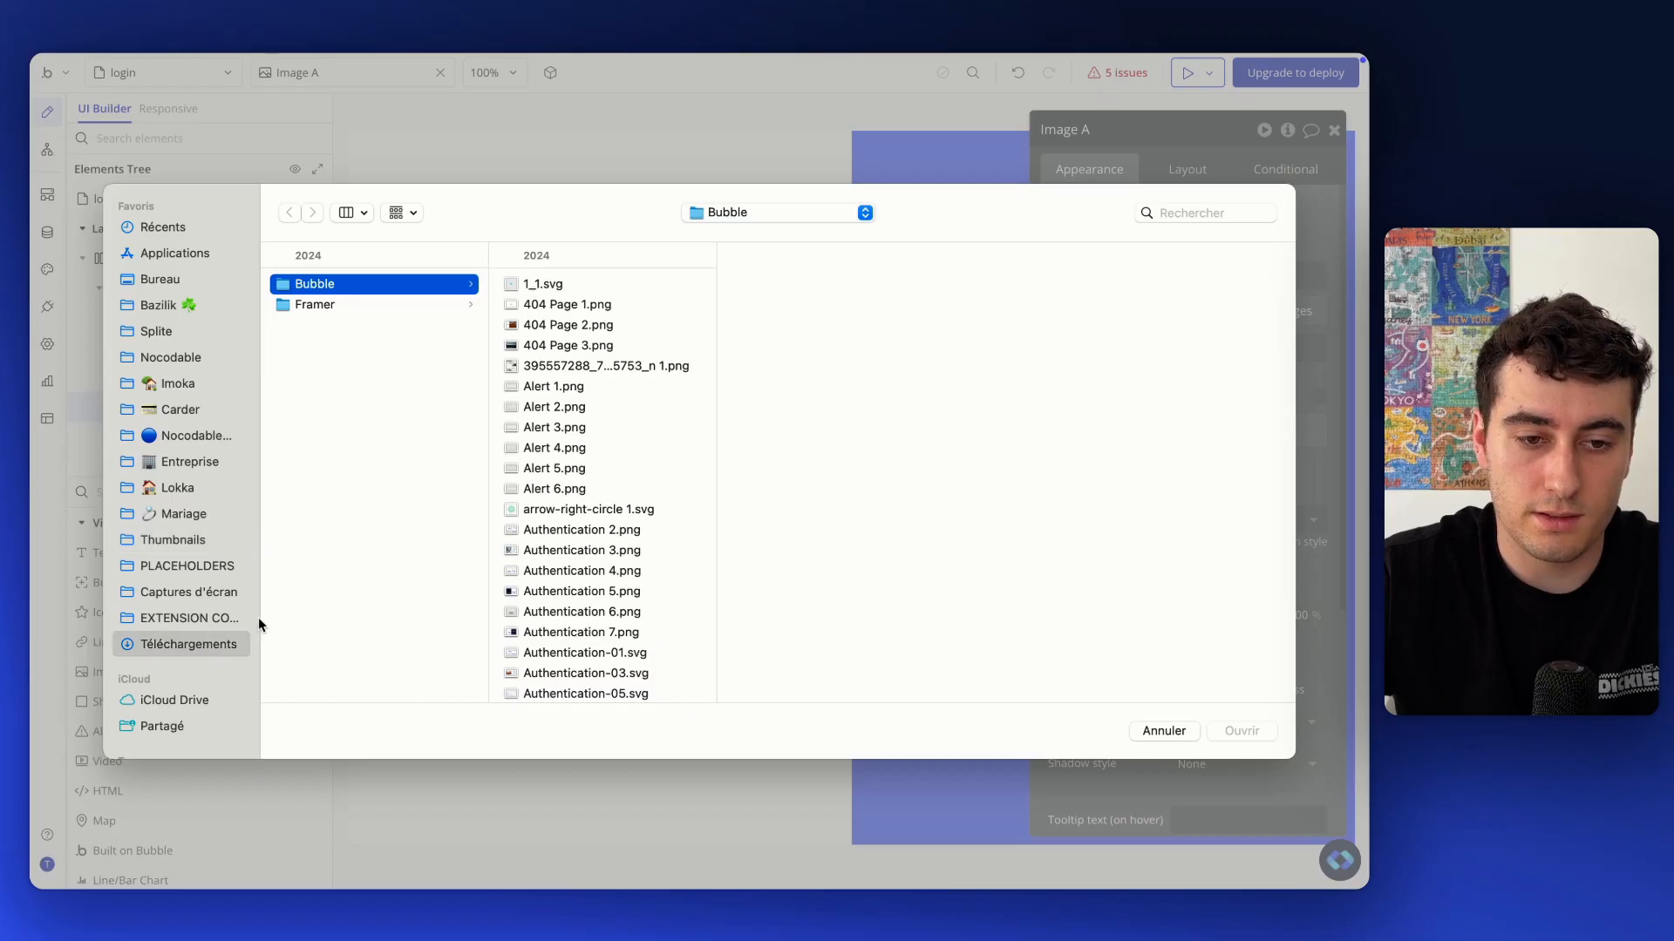
double_click(353, 344)
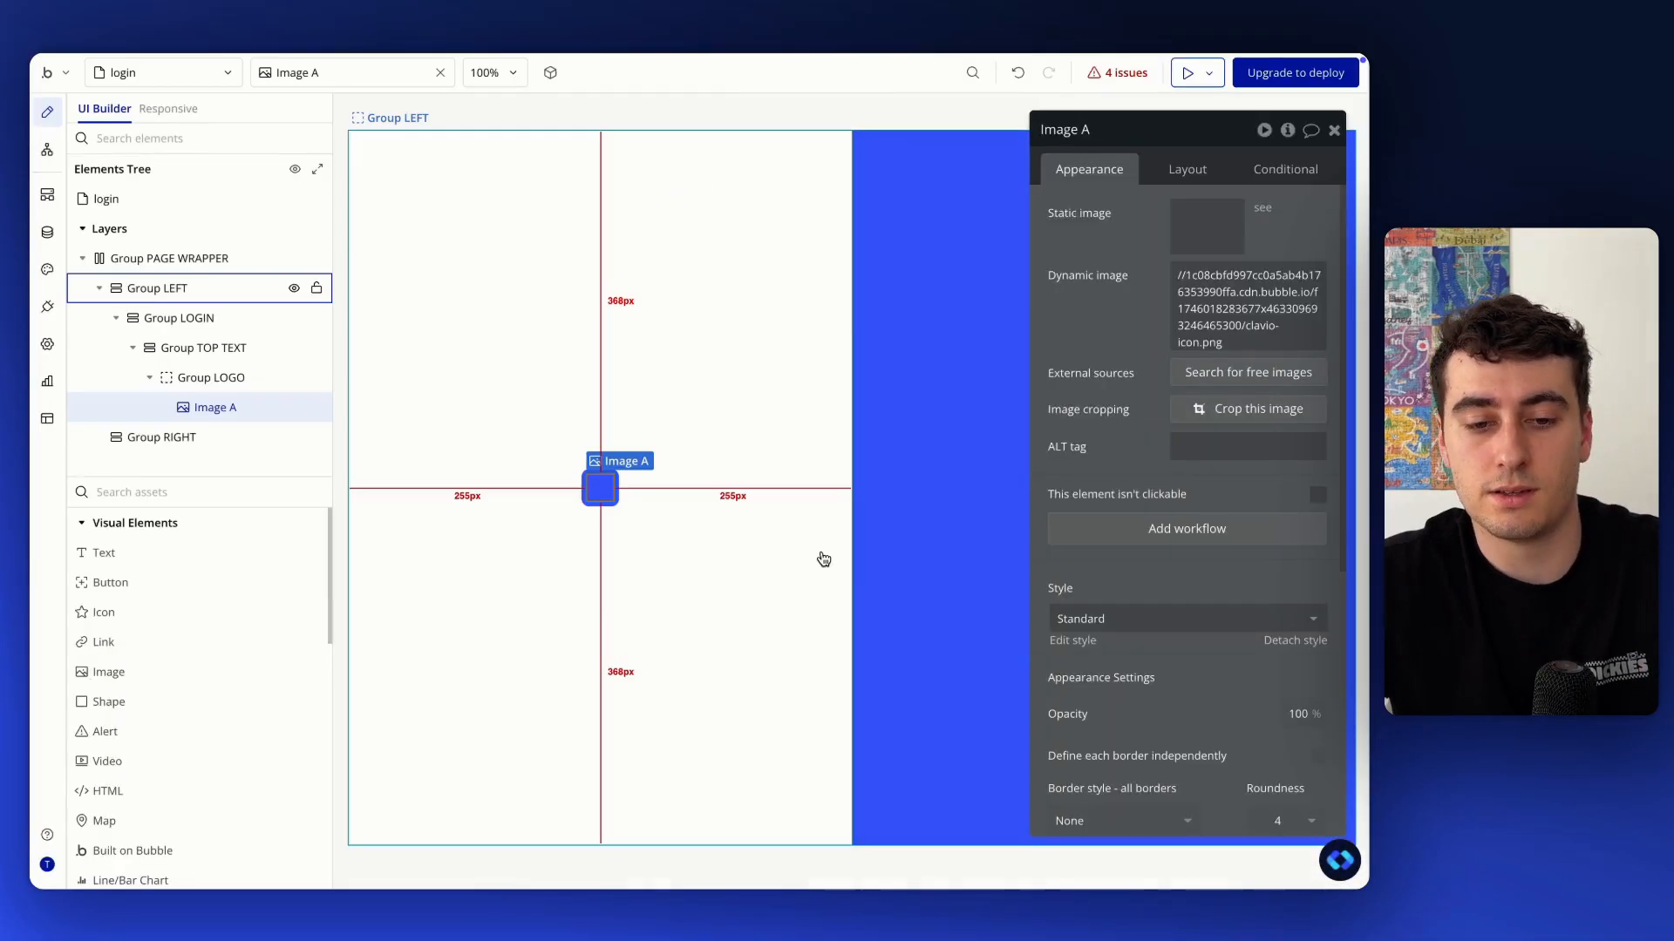
left_click(728, 531)
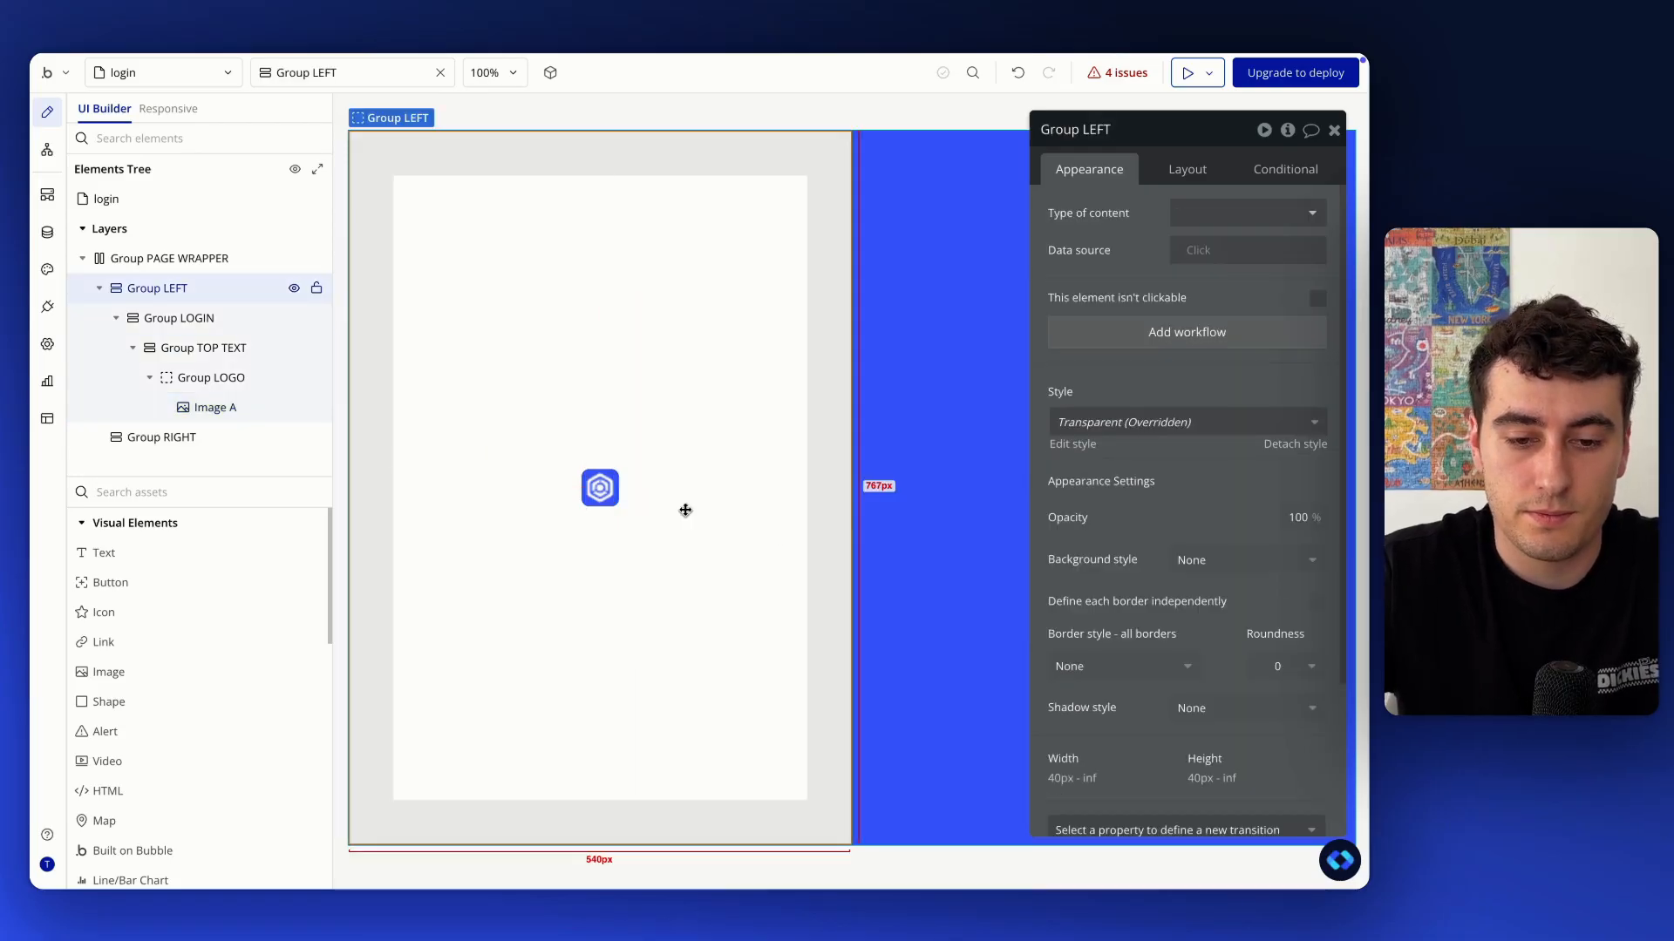
left_click(599, 488)
In Figma, switch the clavio-icon export format to SVG and save clavio-icon.svg
key("ctrl+Up")
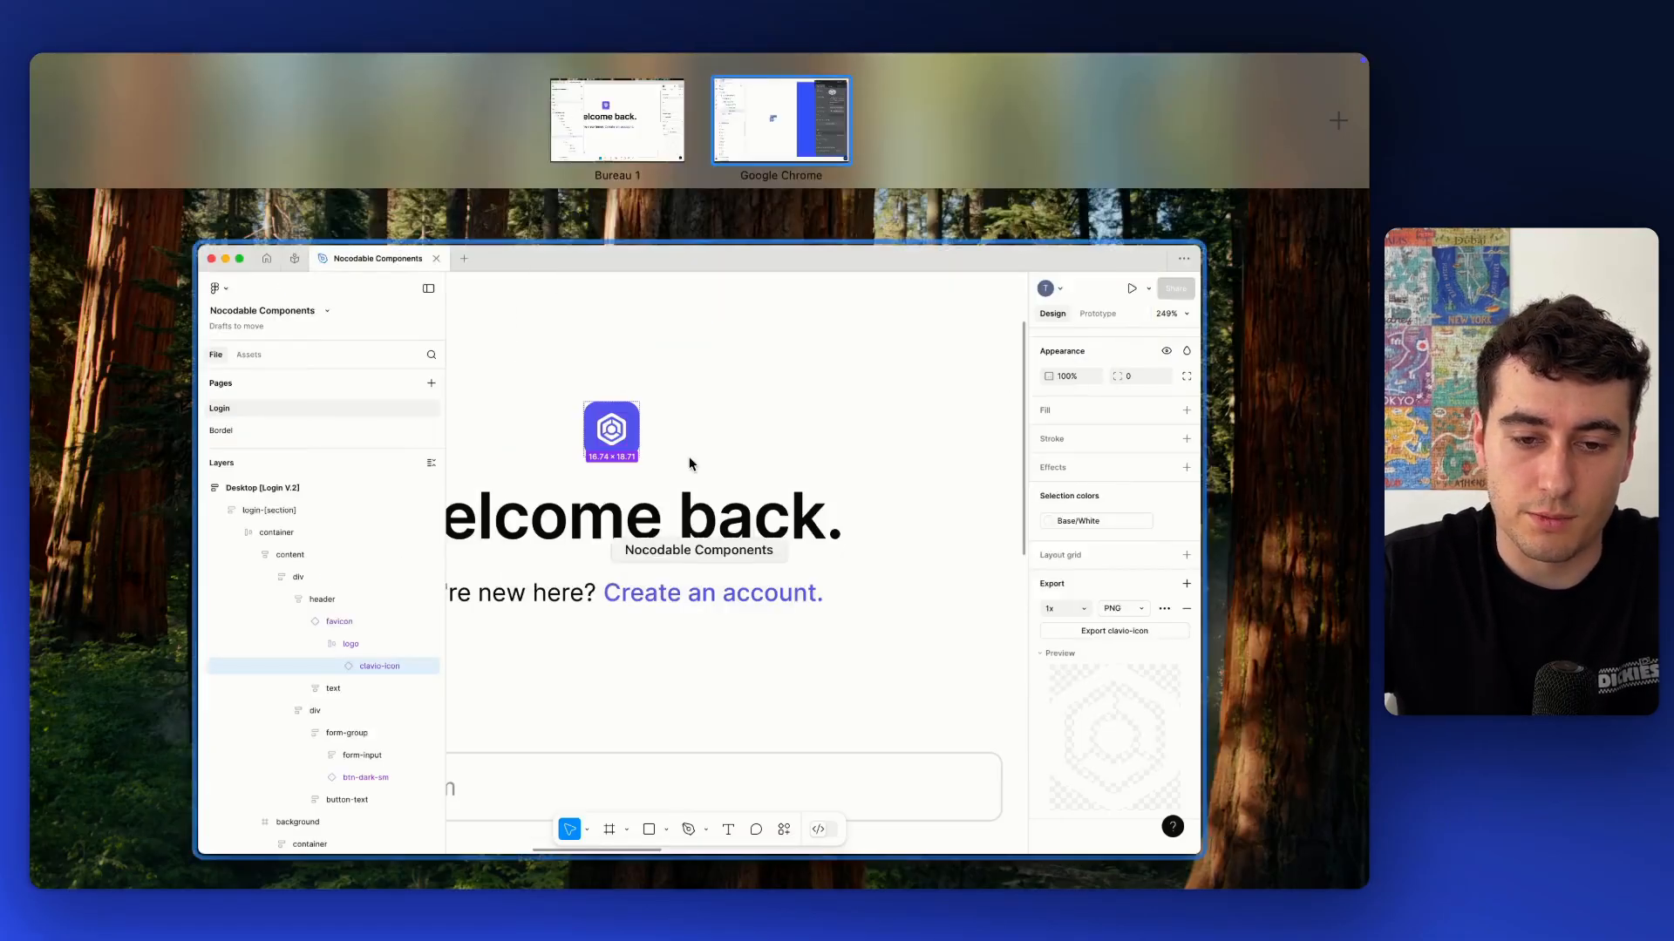
left_click(691, 463)
left_click(1290, 564)
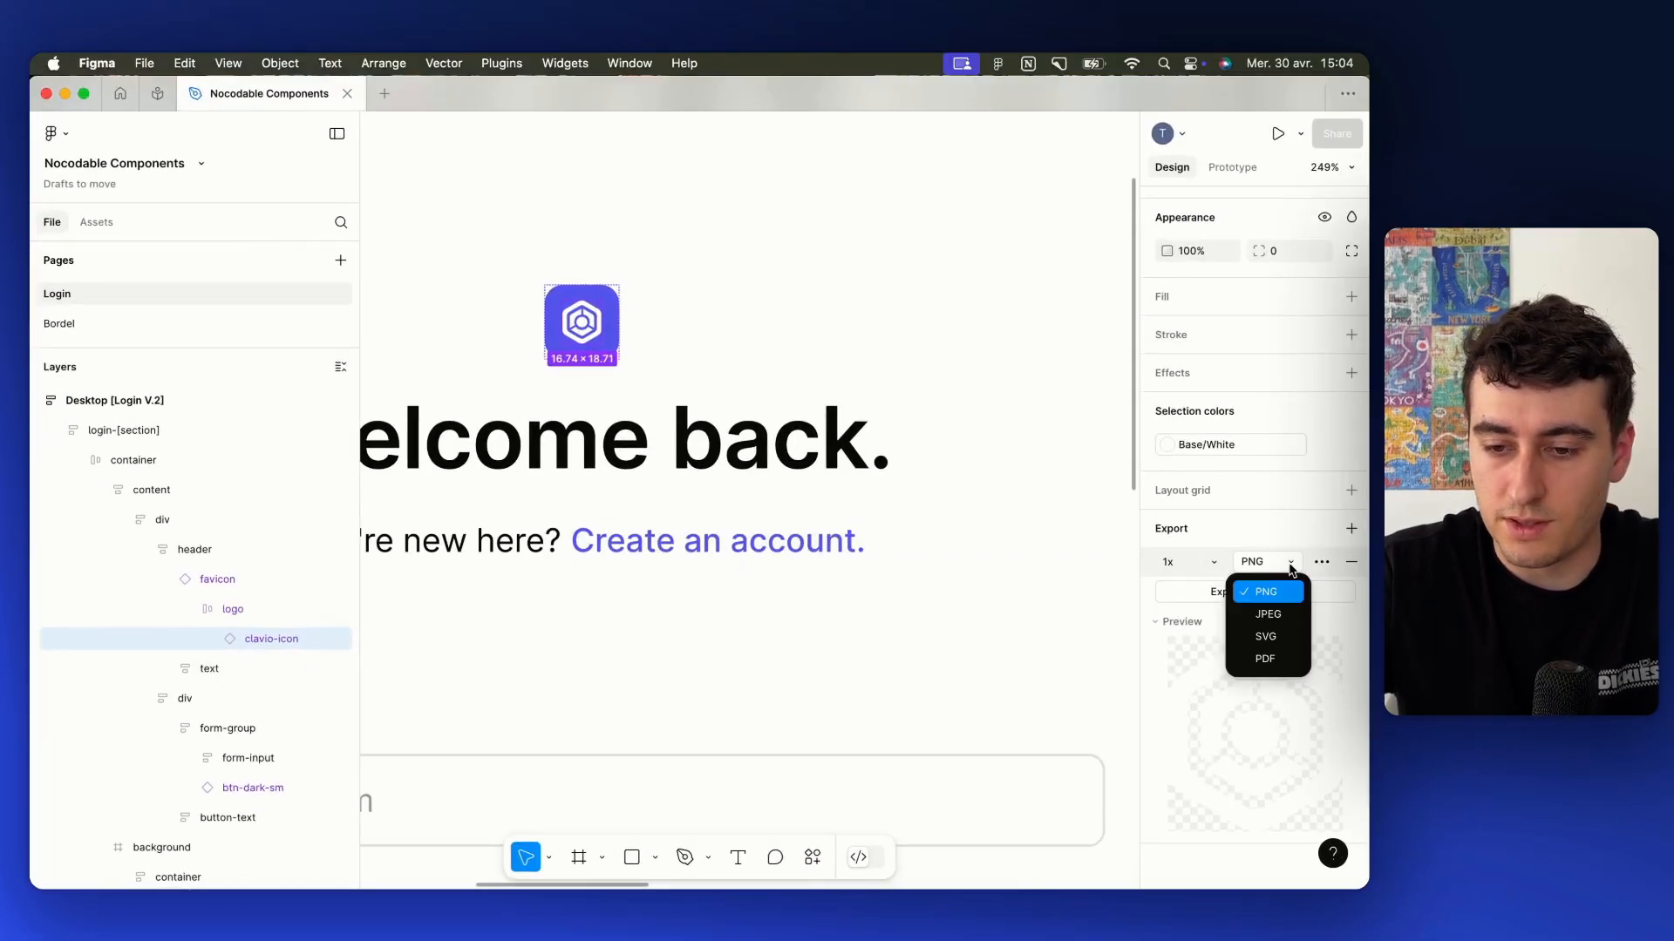
left_click(1265, 637)
left_click(1285, 592)
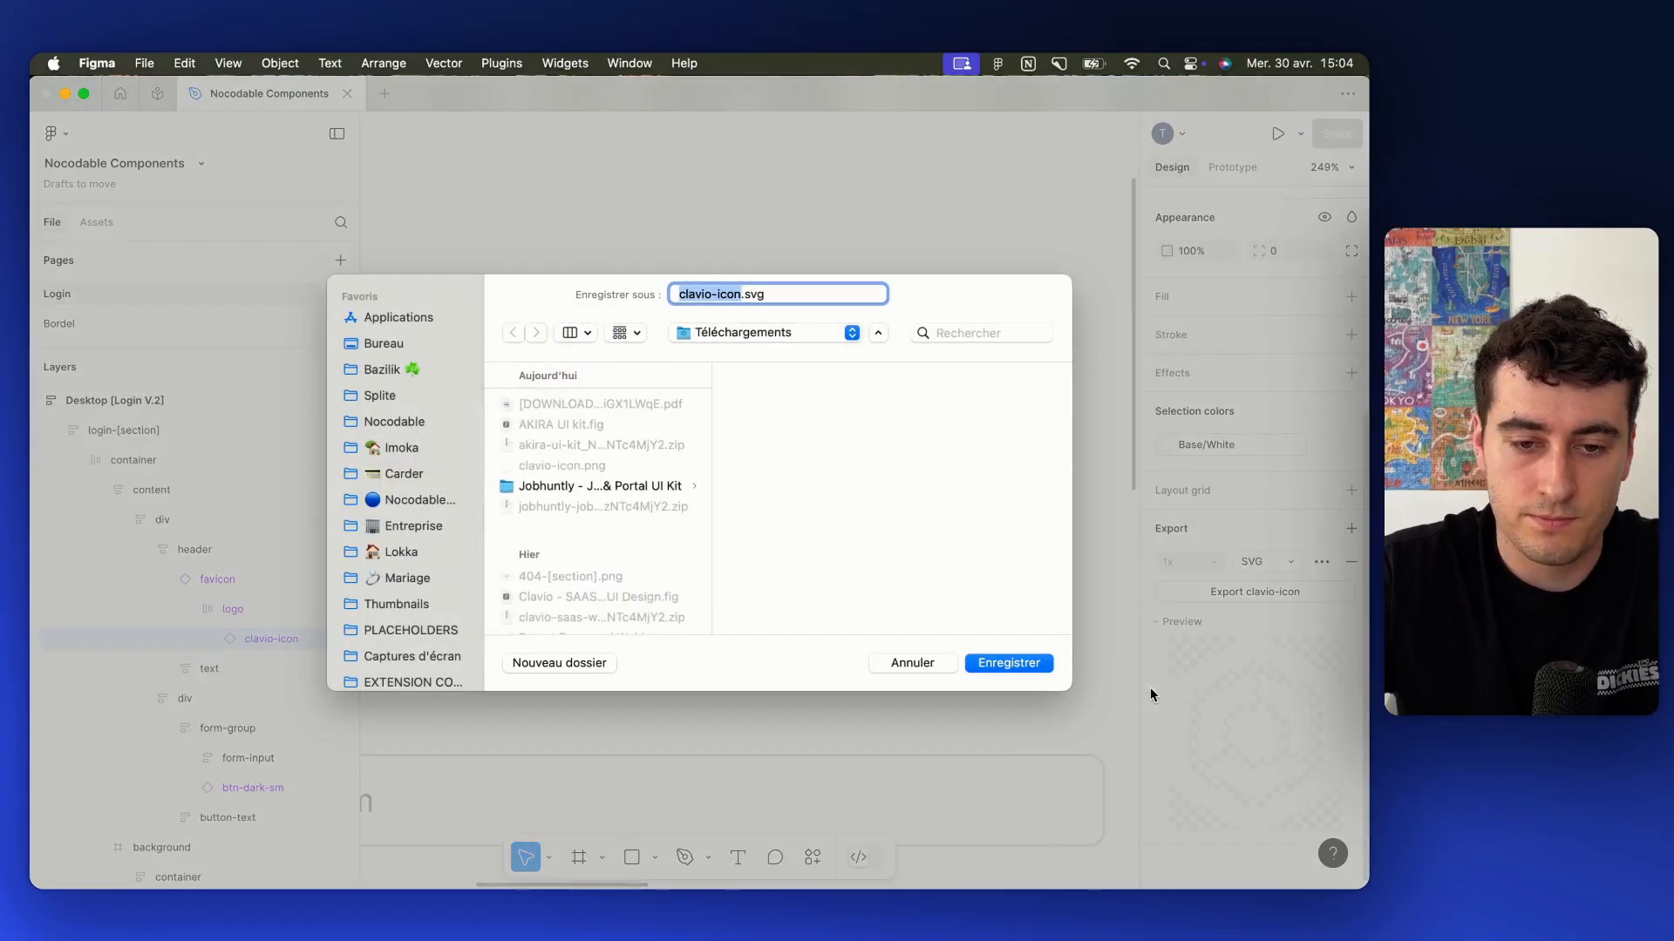
key("Return")
Back in Bubble, replace Image A's picture with the clavio-icon.svg file
key("ctrl+Up")
left_click(786, 114)
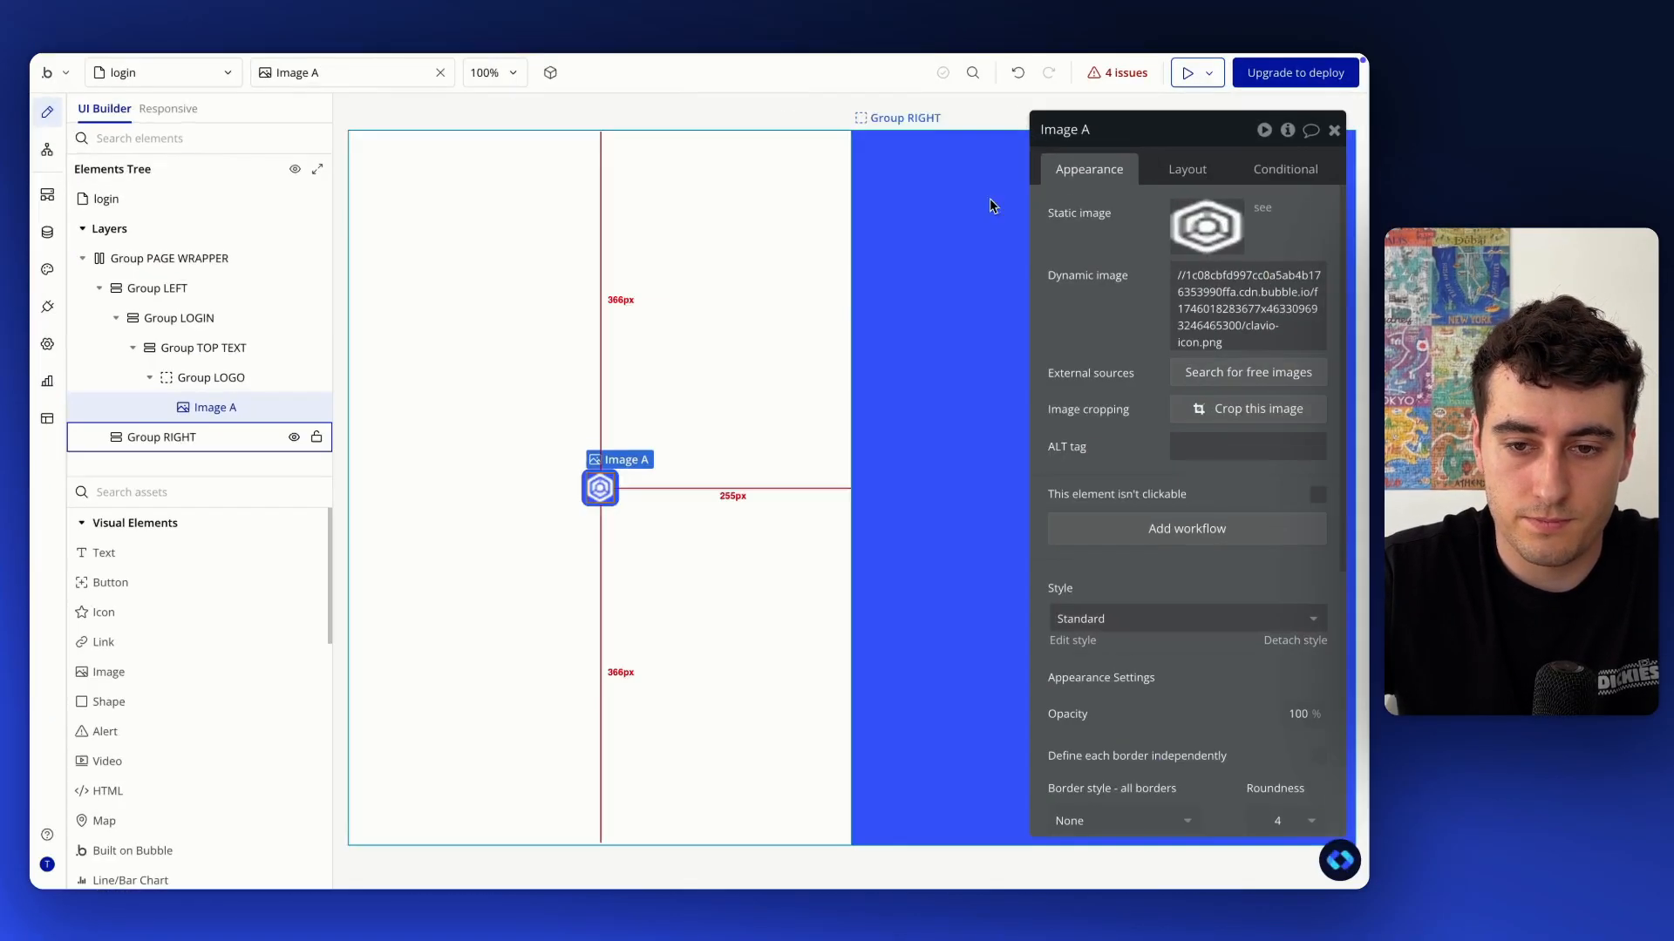
left_click(1207, 229)
left_click(384, 365)
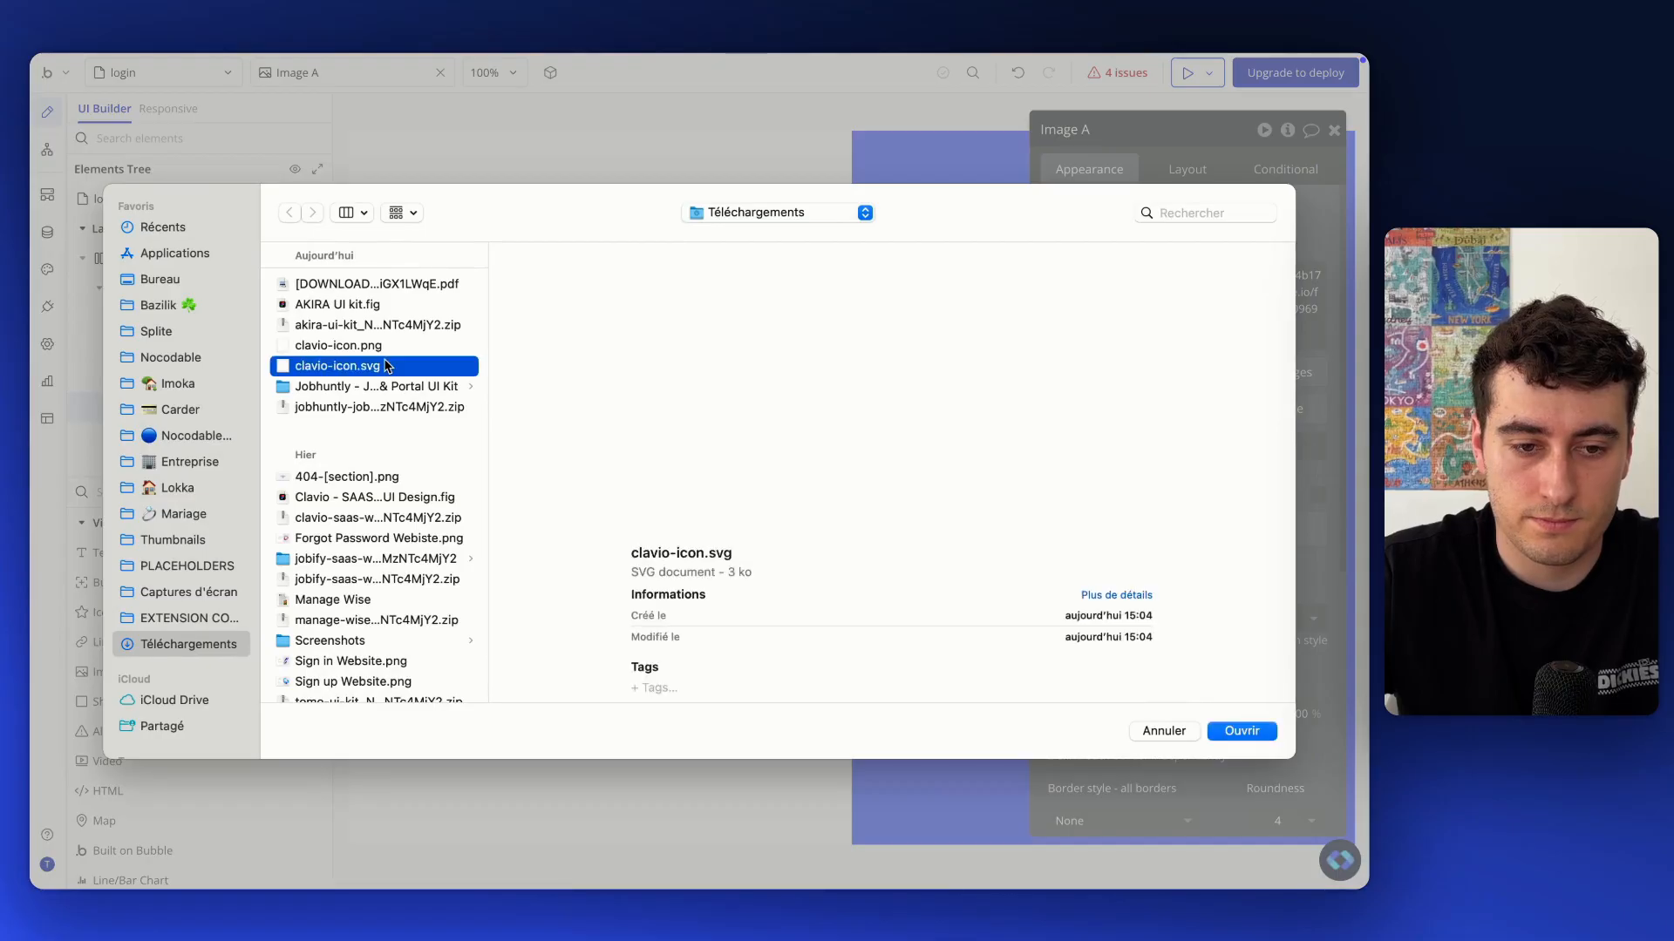
key("Return")
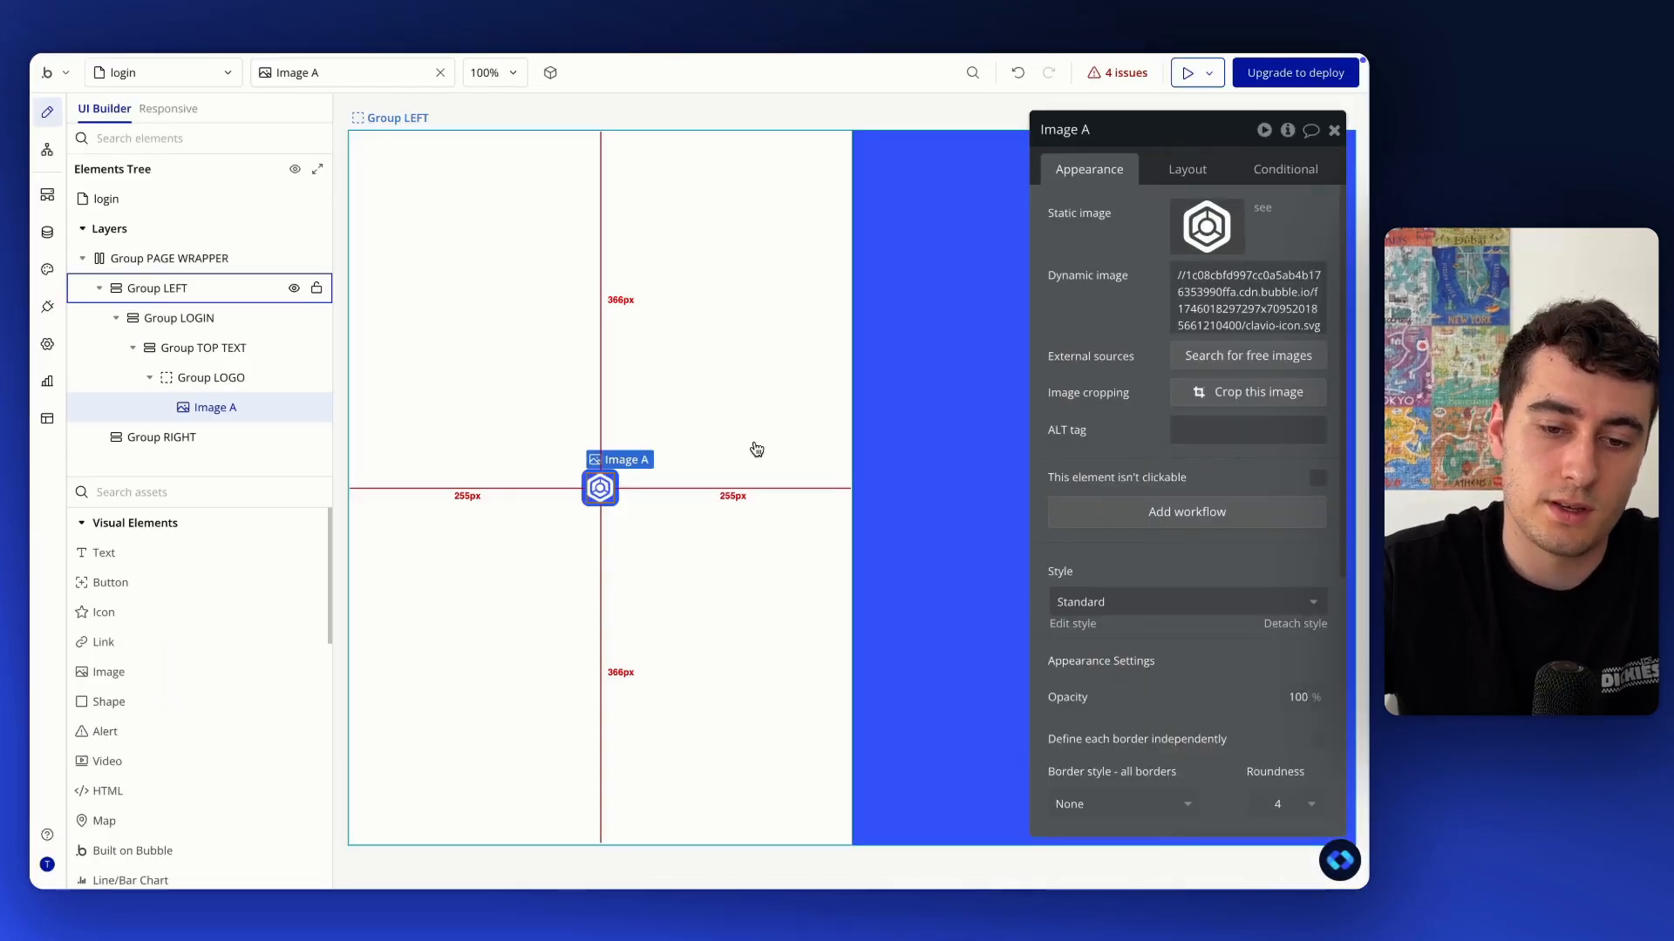
left_click(757, 449)
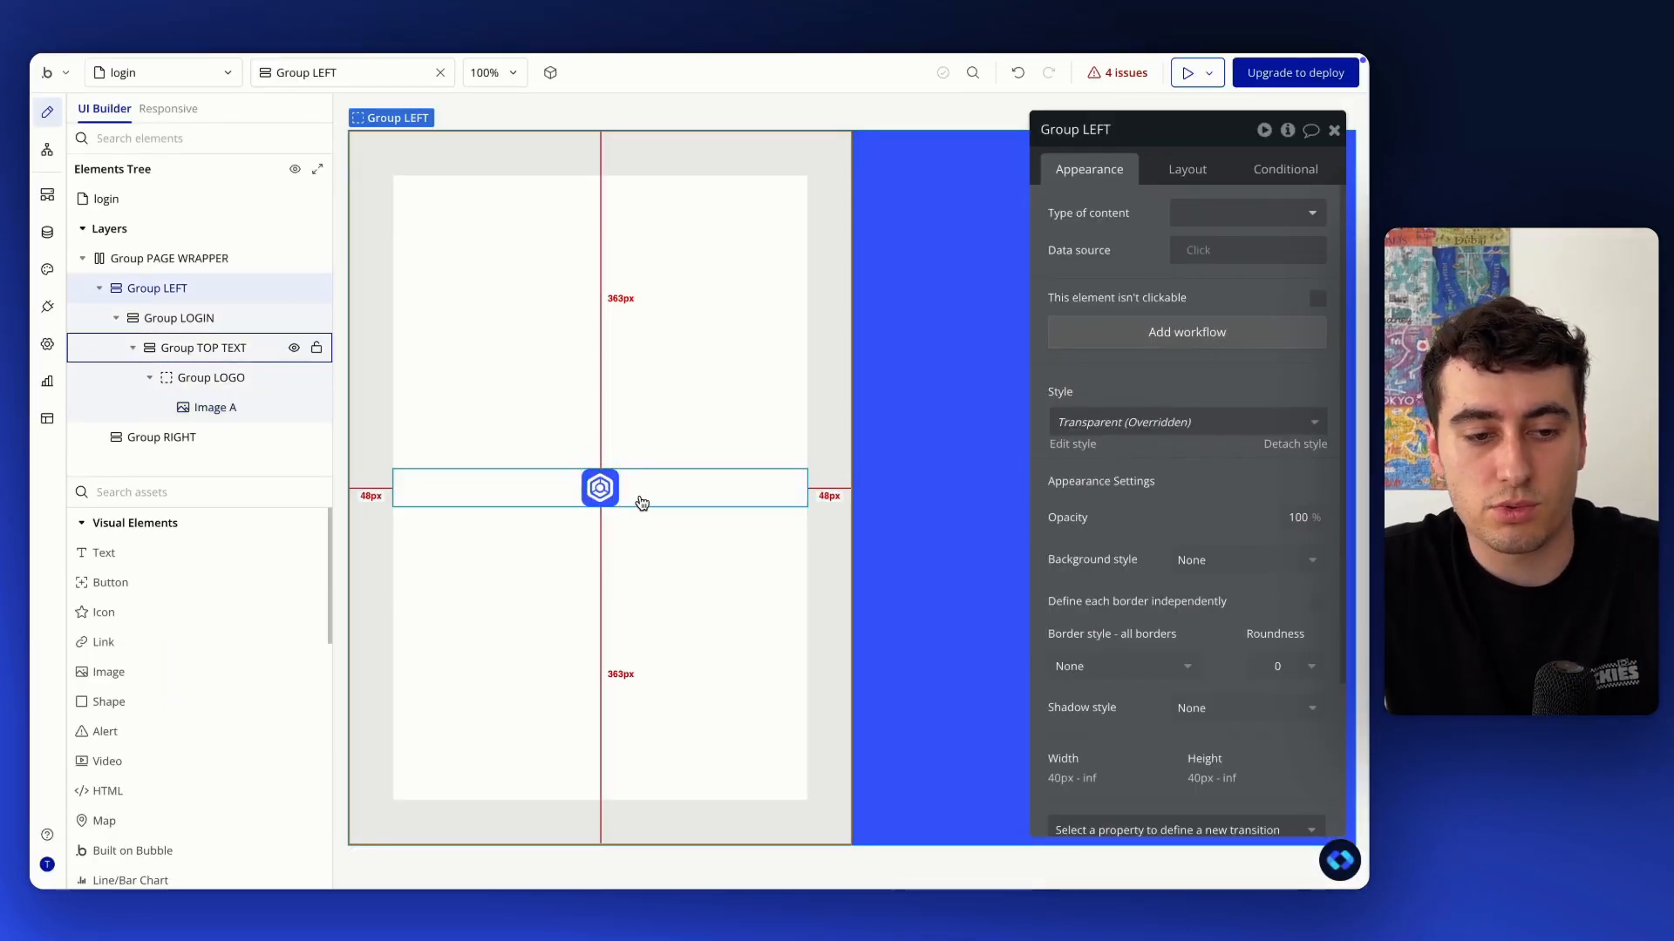
Place a new Text element below the logo reading "Welcome Back !"
left_click(193, 377)
left_click(149, 378)
left_click(130, 492)
type("te")
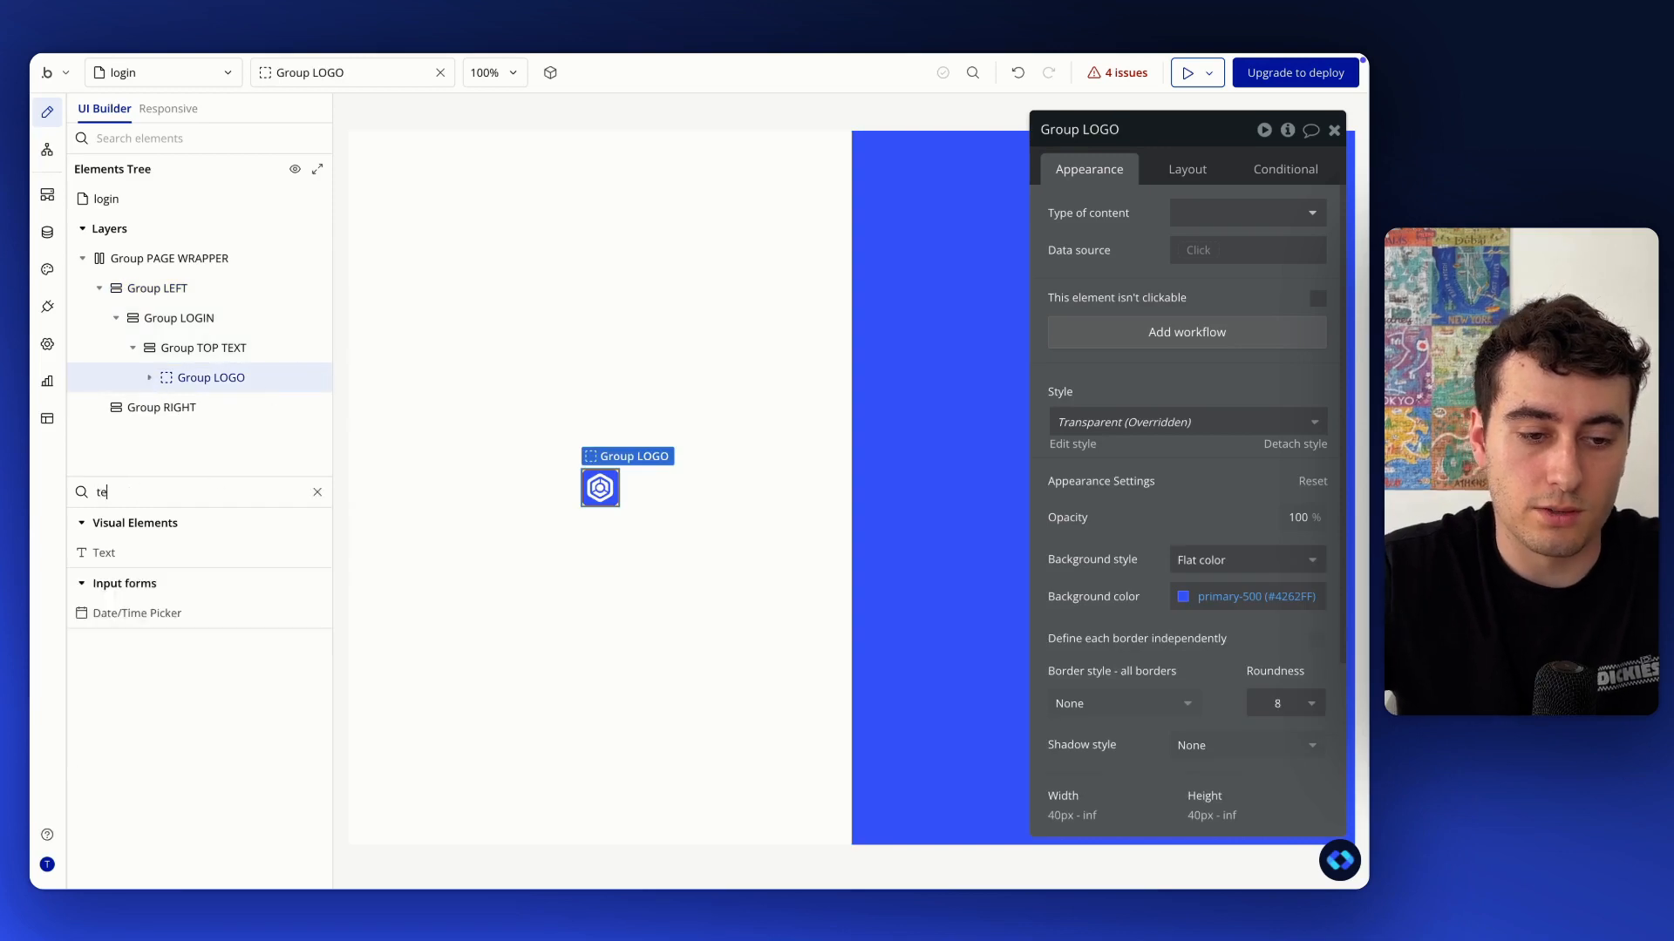
type("x")
left_click_drag(128, 549, 554, 496)
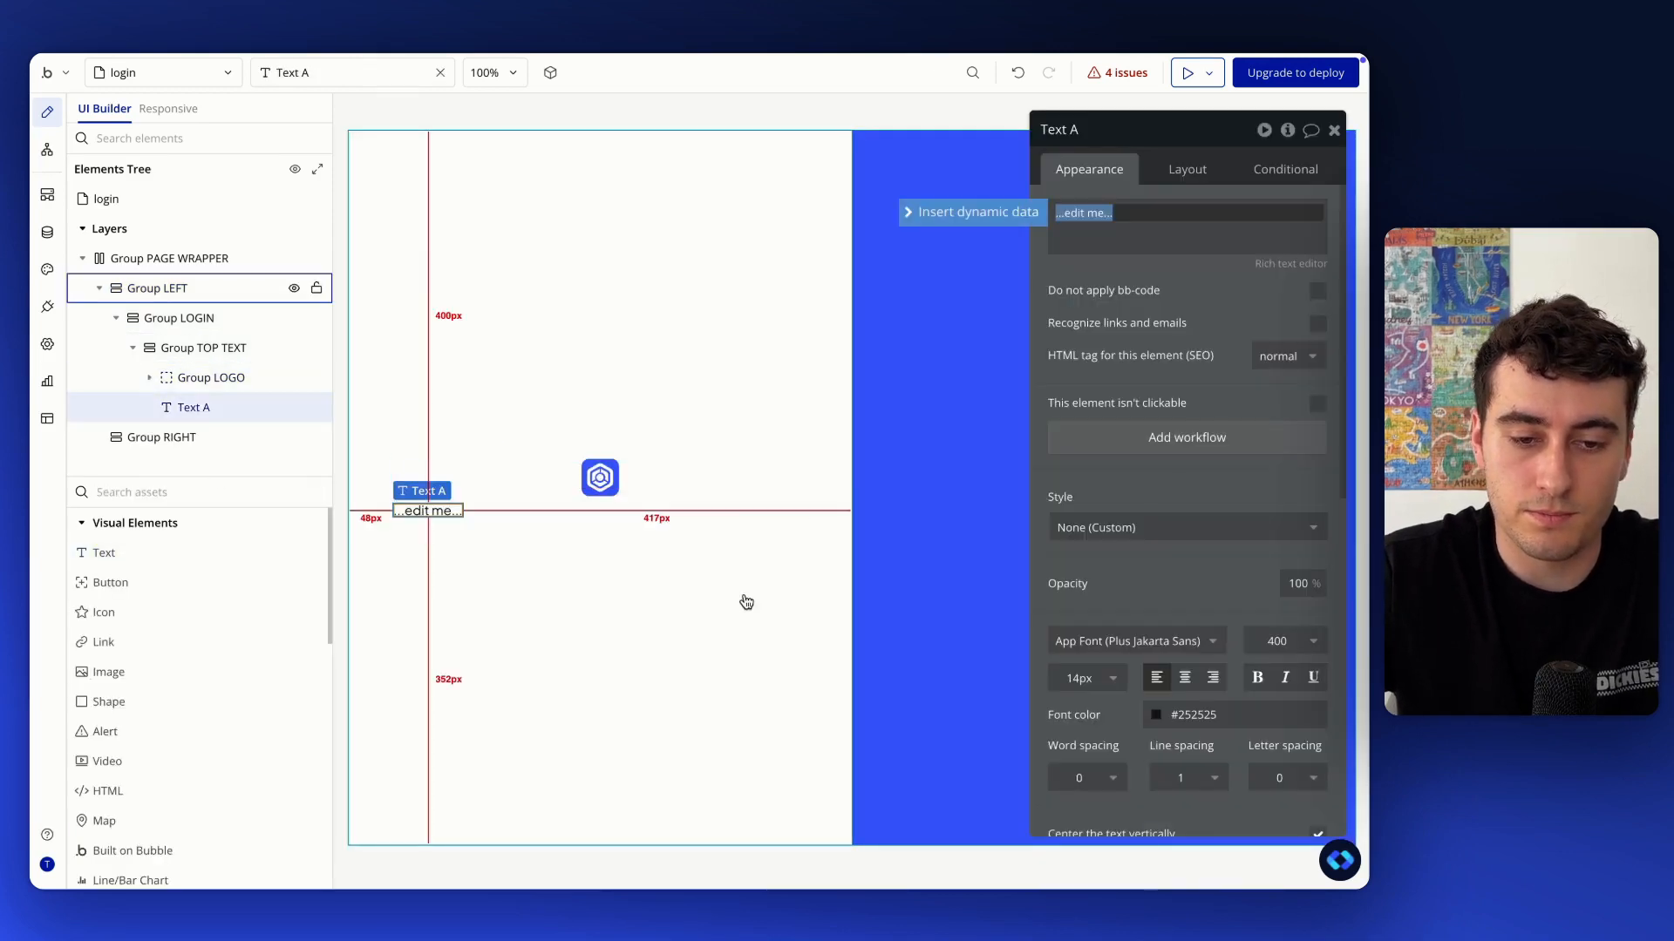
type("Welcome Back !")
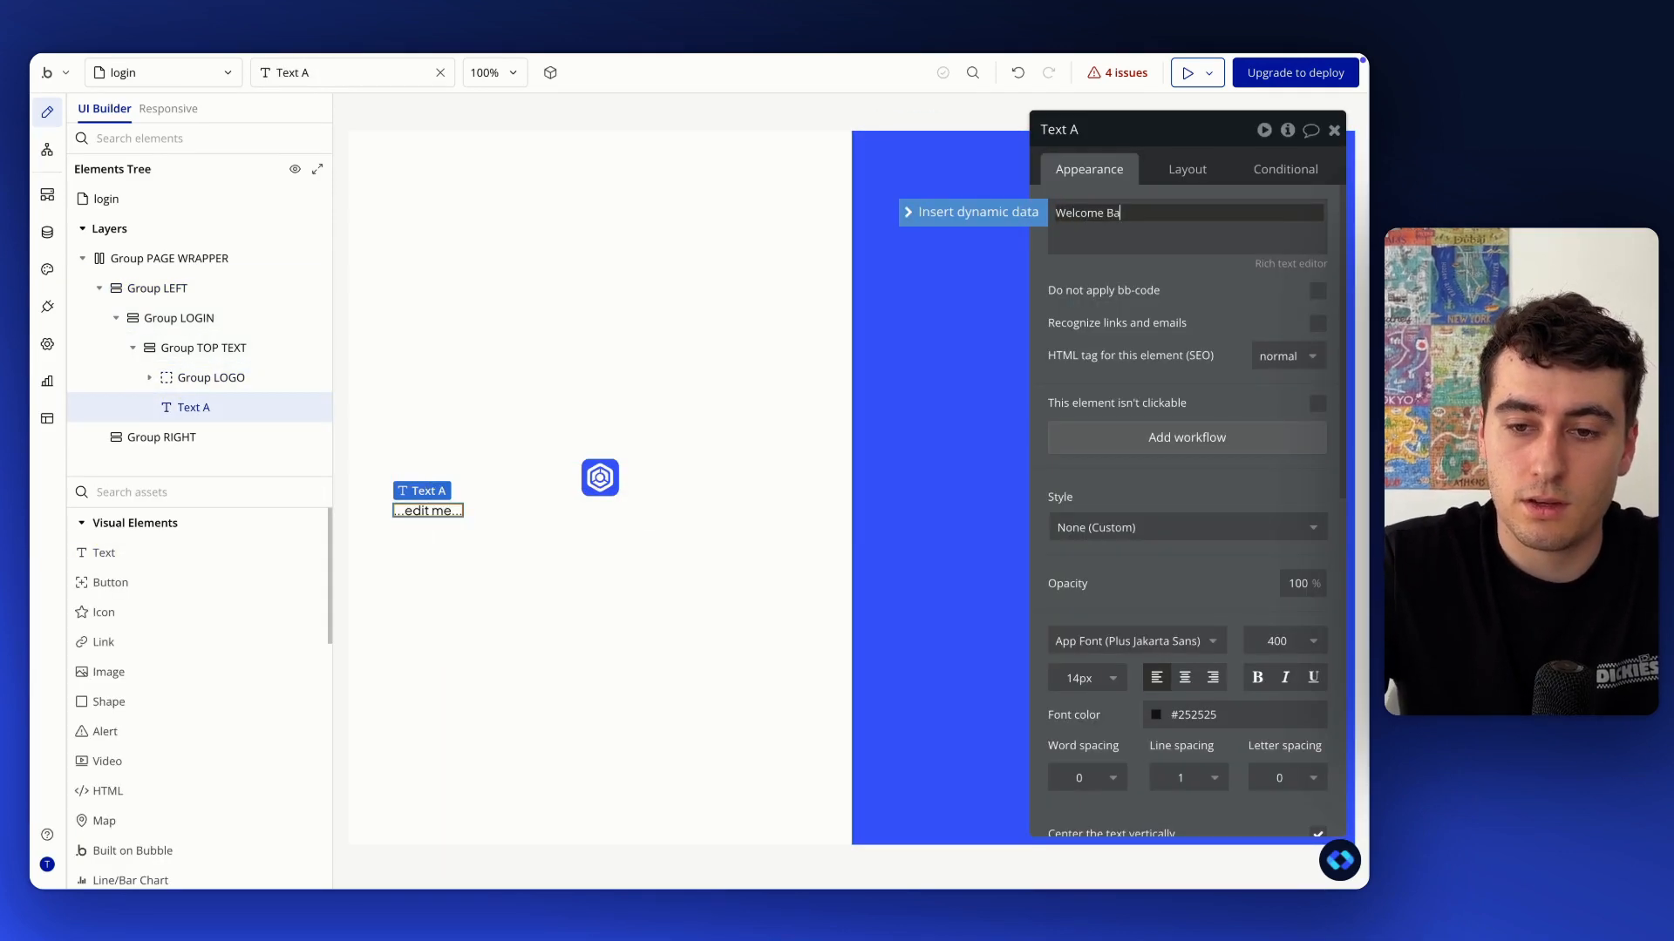
left_click(1276, 311)
Apply the 23pt_black_700_bold text style to the heading
scroll(1238, 349, "down", 3)
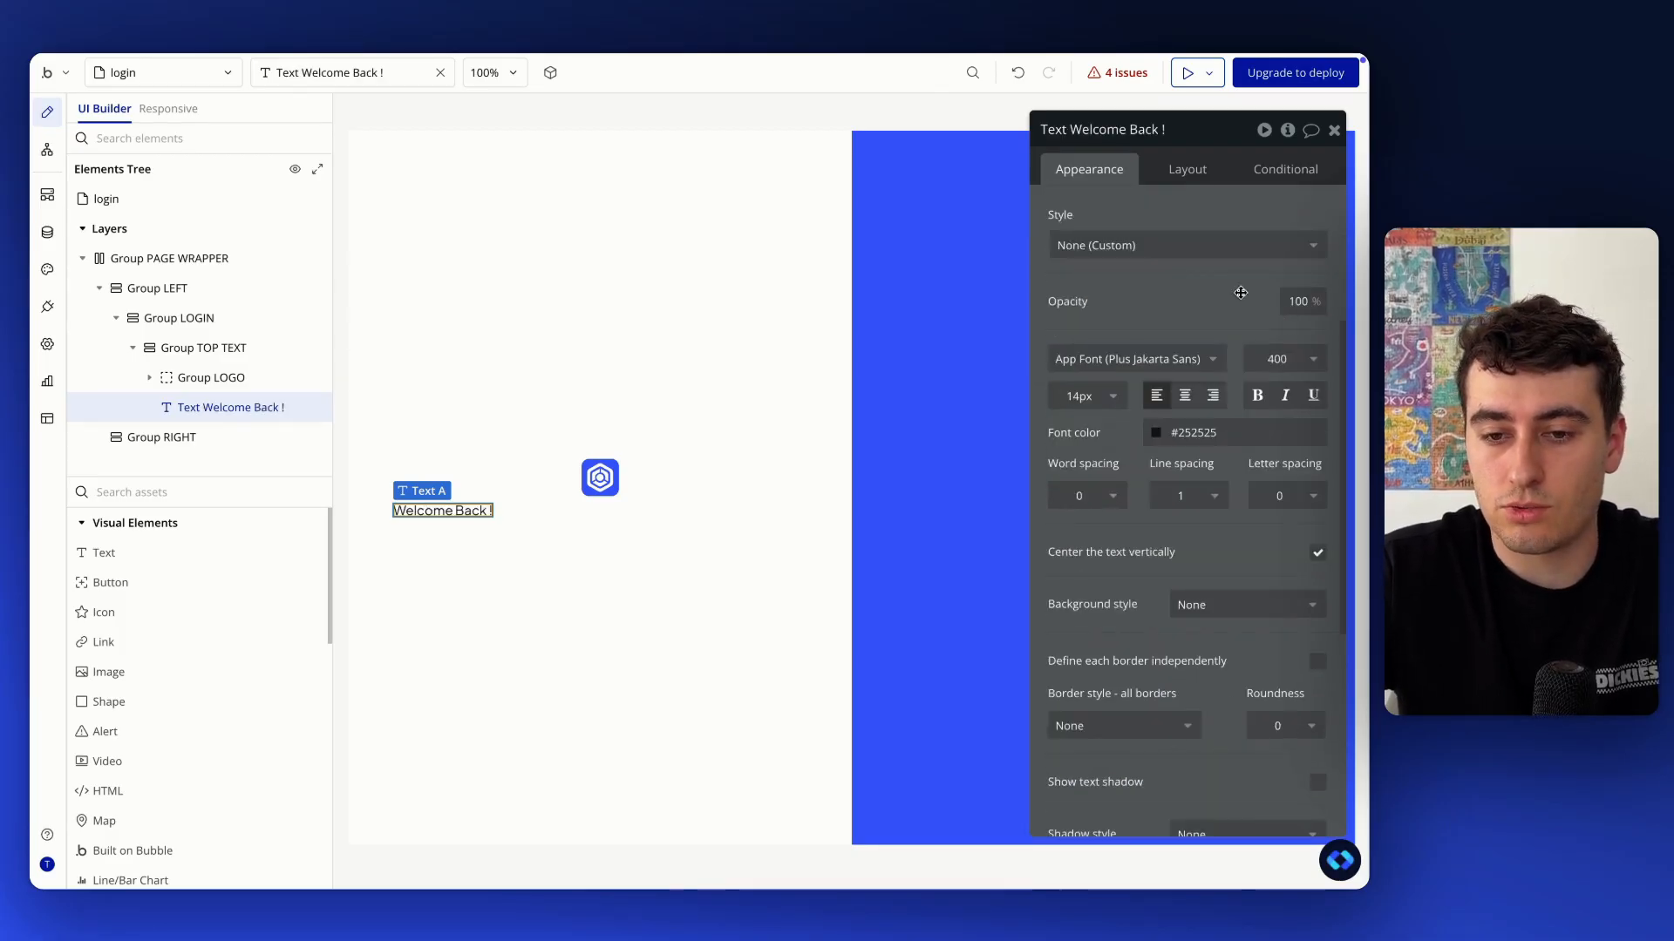
left_click(1195, 248)
scroll(1190, 532, "down", 8)
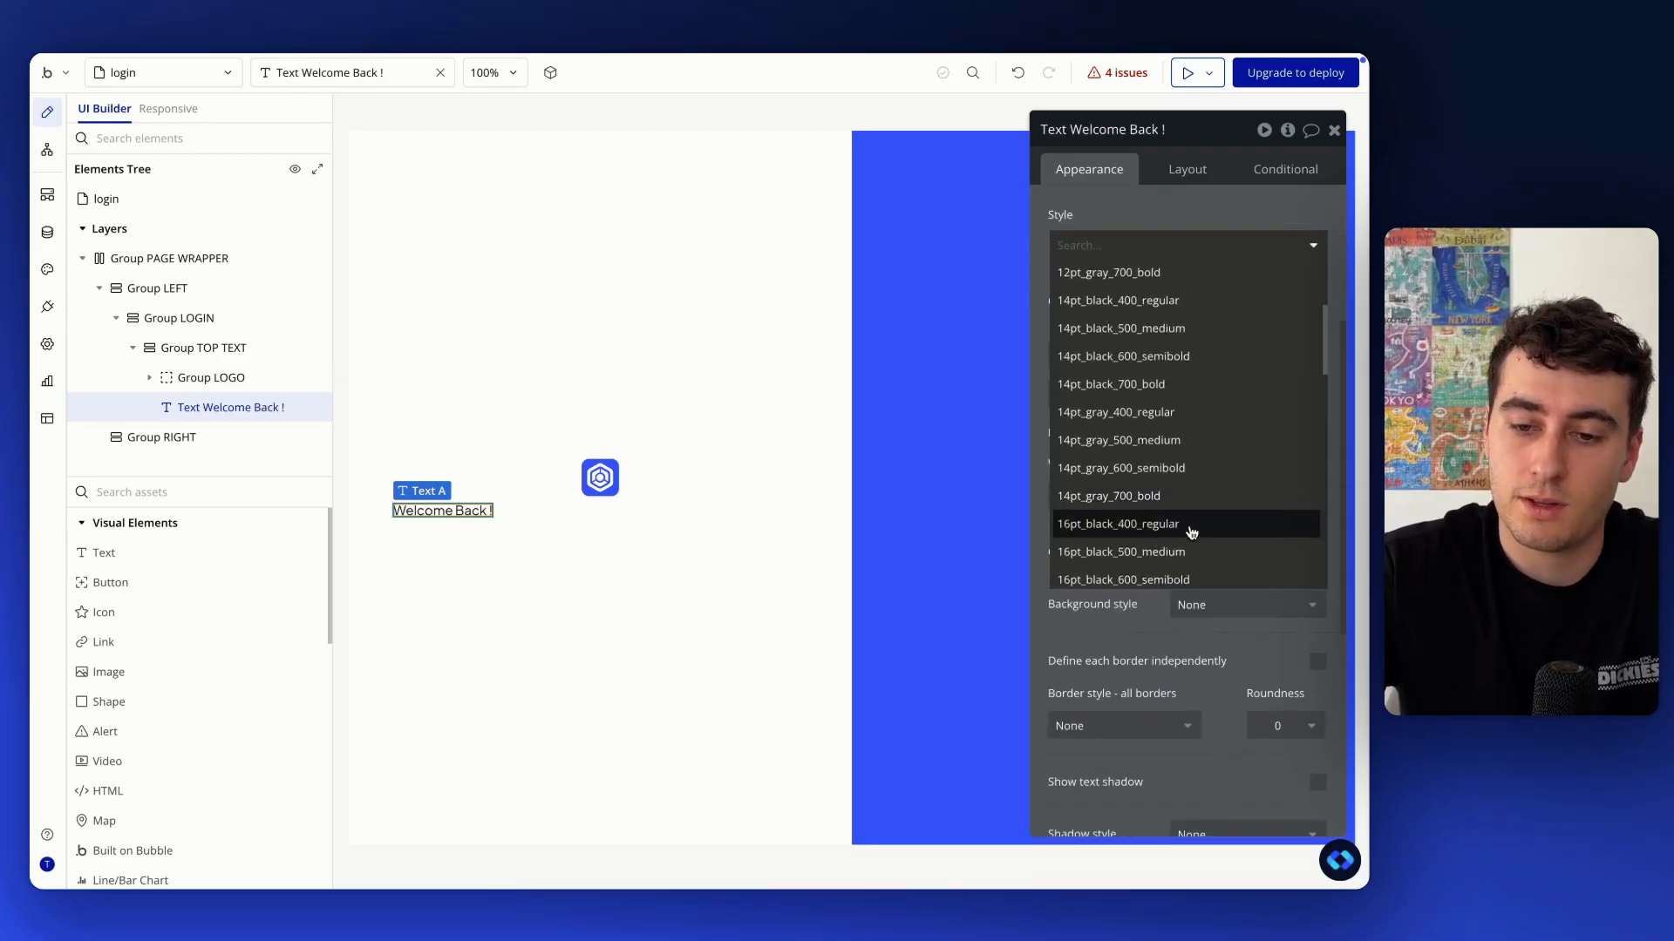
scroll(1190, 532, "down", 5)
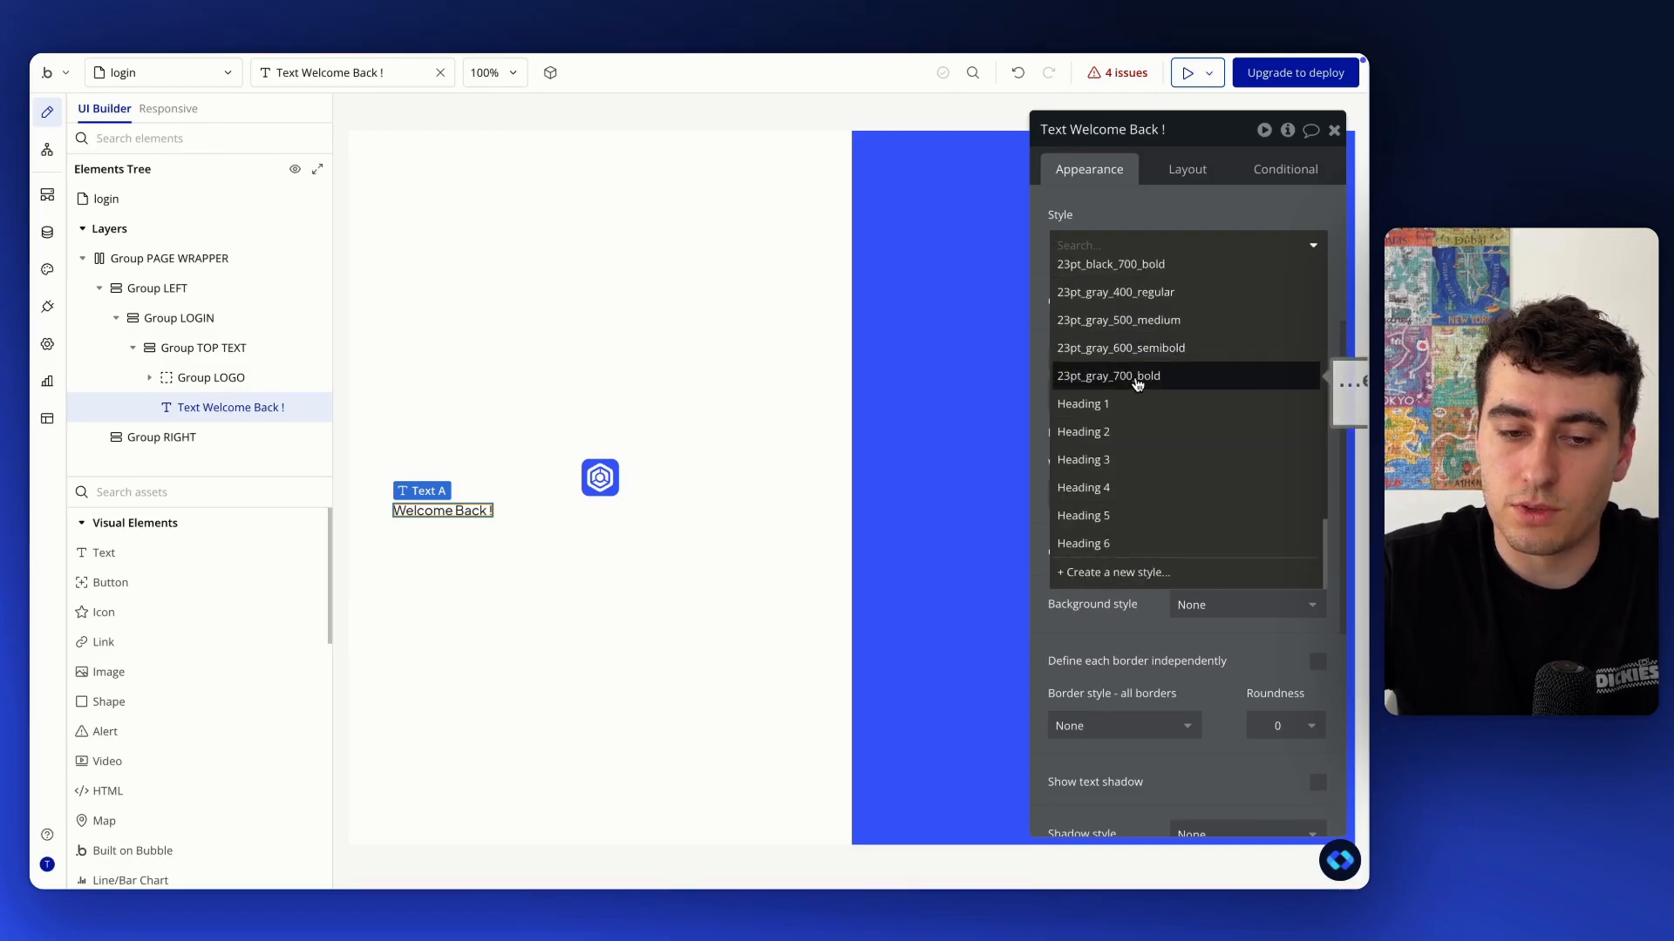
left_click(1138, 384)
left_click(1173, 258)
type("2")
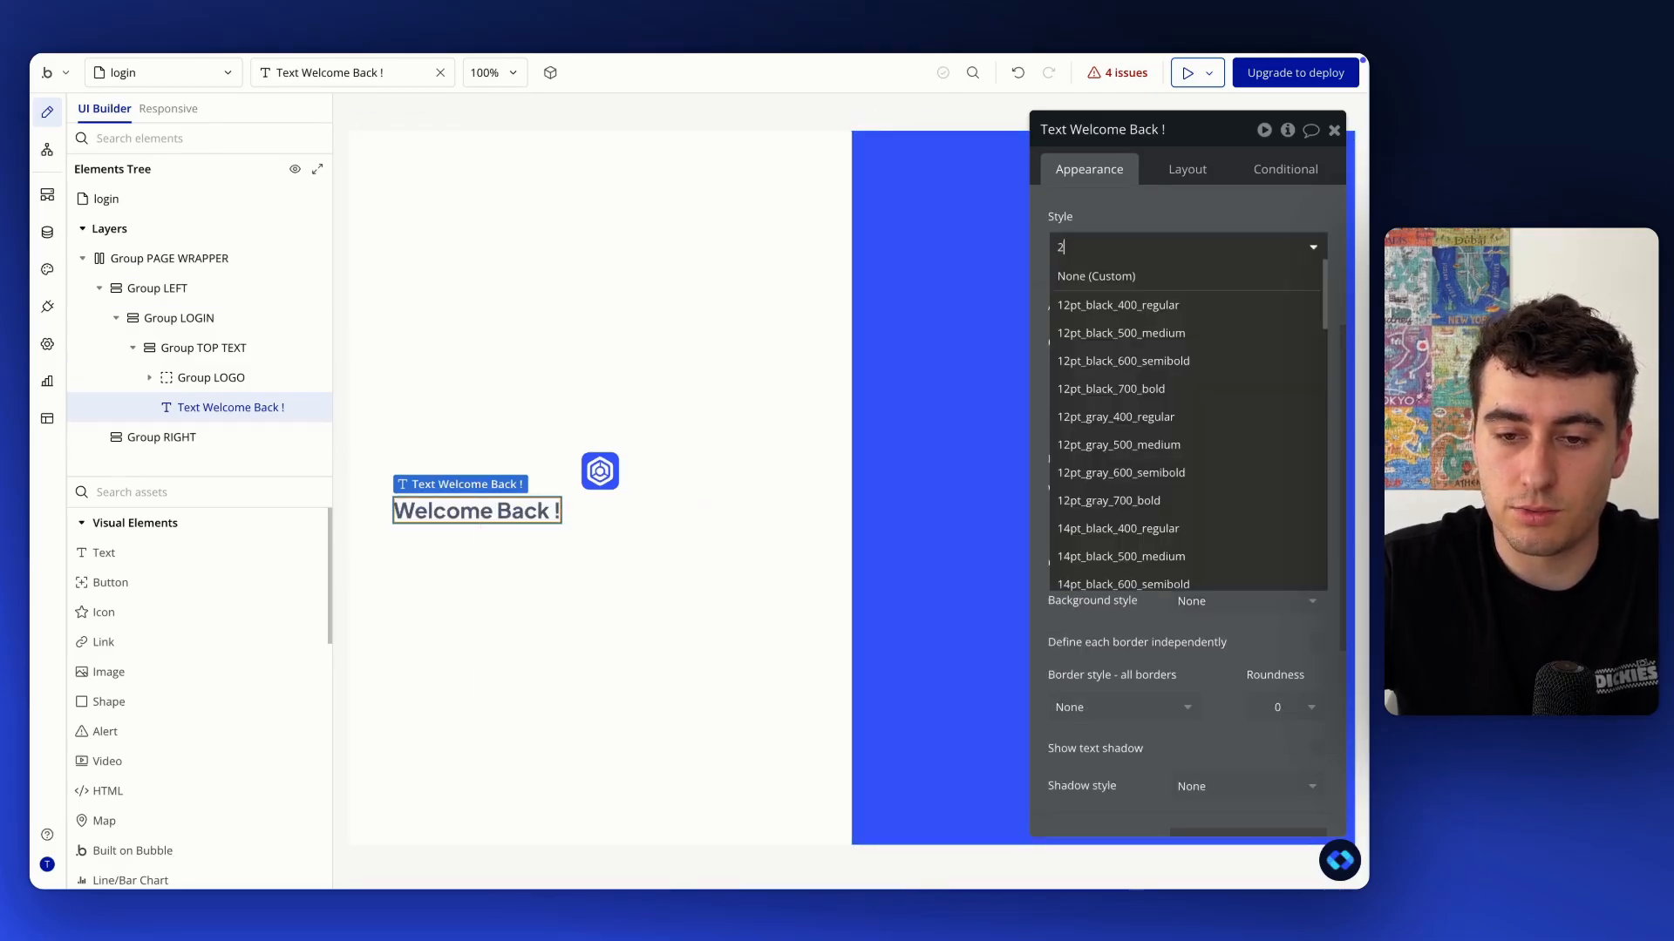
type("3pt")
left_click(1169, 389)
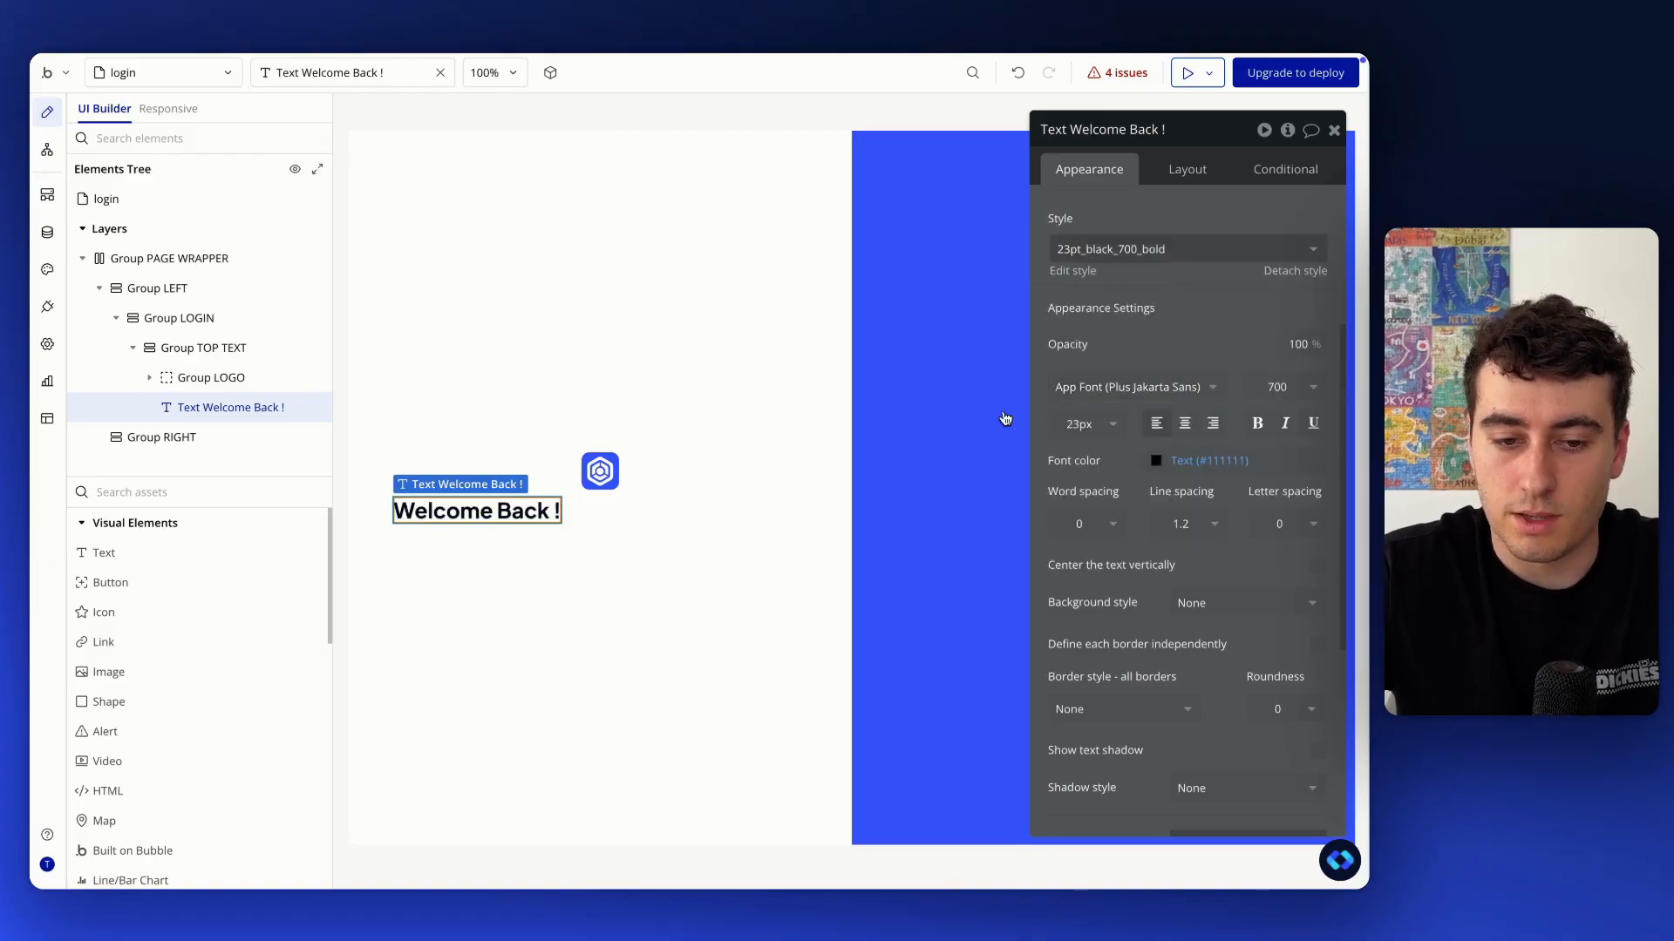
Let the heading stretch to full width instead of fitting content, and centre-align it
left_click(1207, 176)
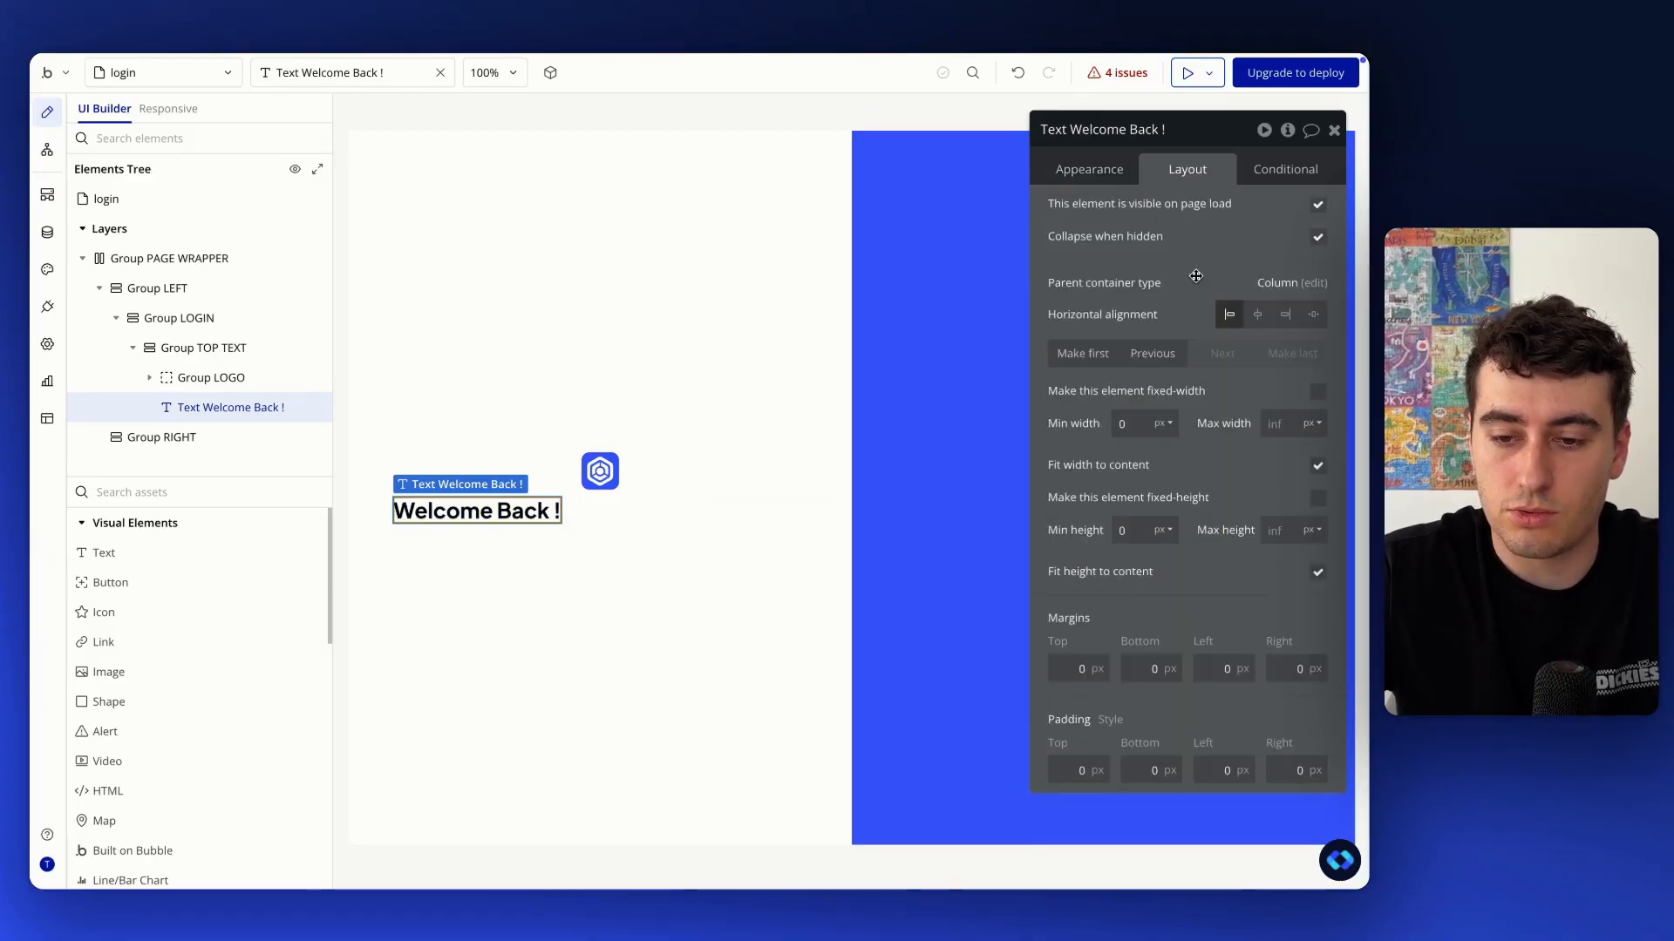
left_click(1314, 467)
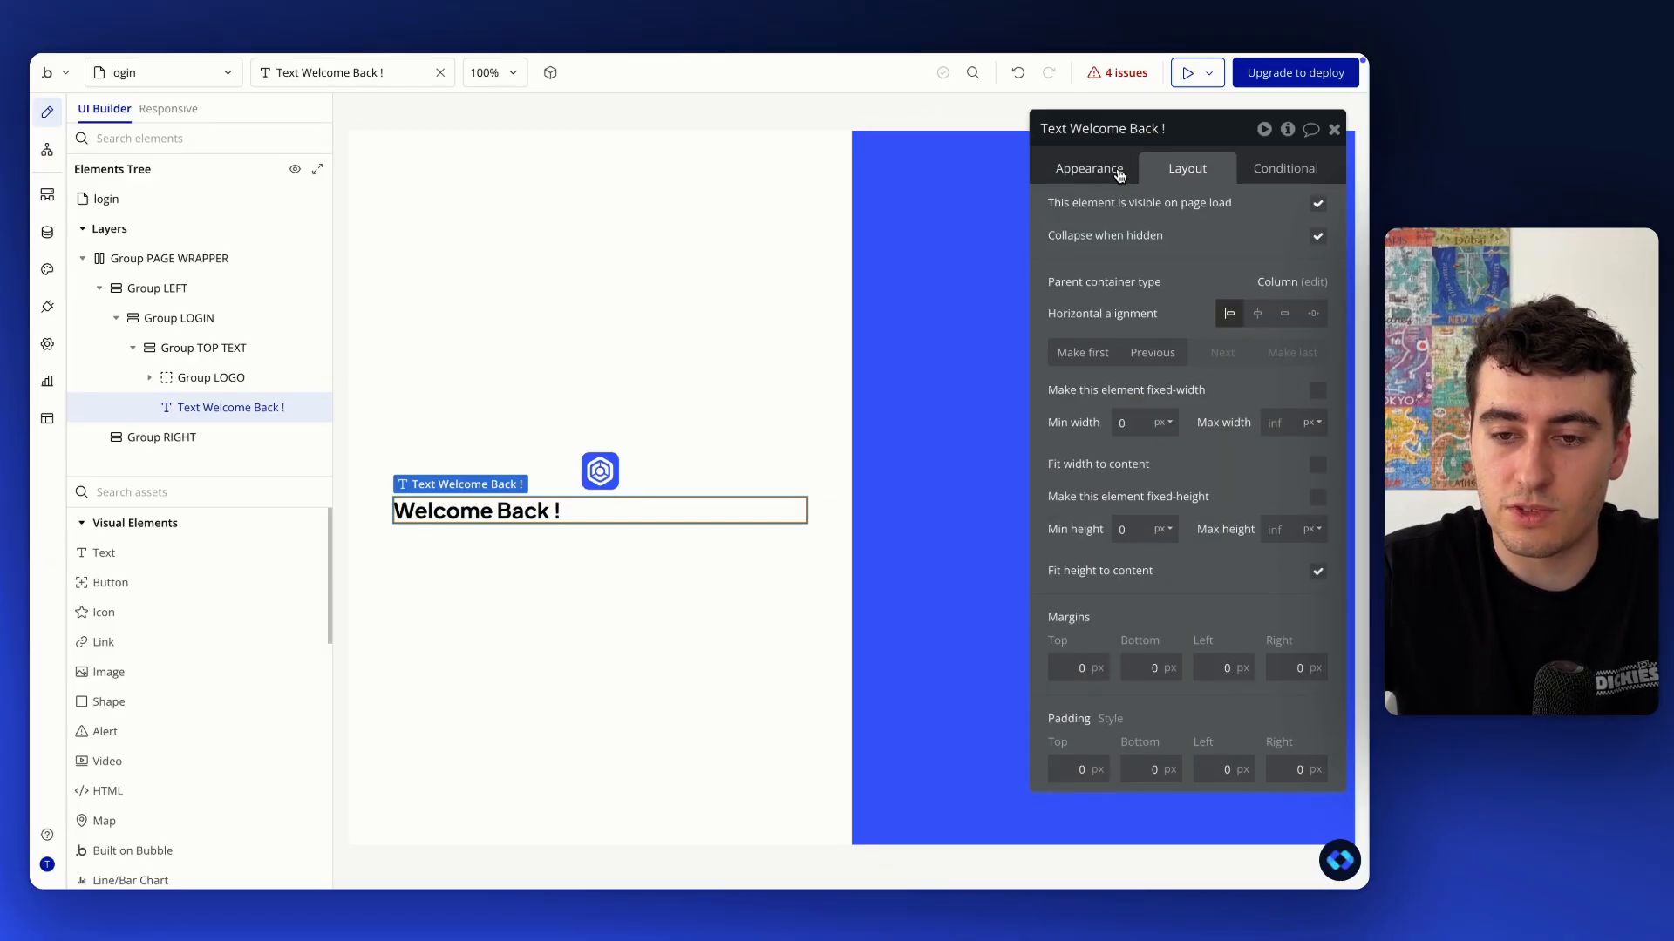
left_click(1089, 169)
scroll(1185, 566, "down", 2)
left_click(1185, 612)
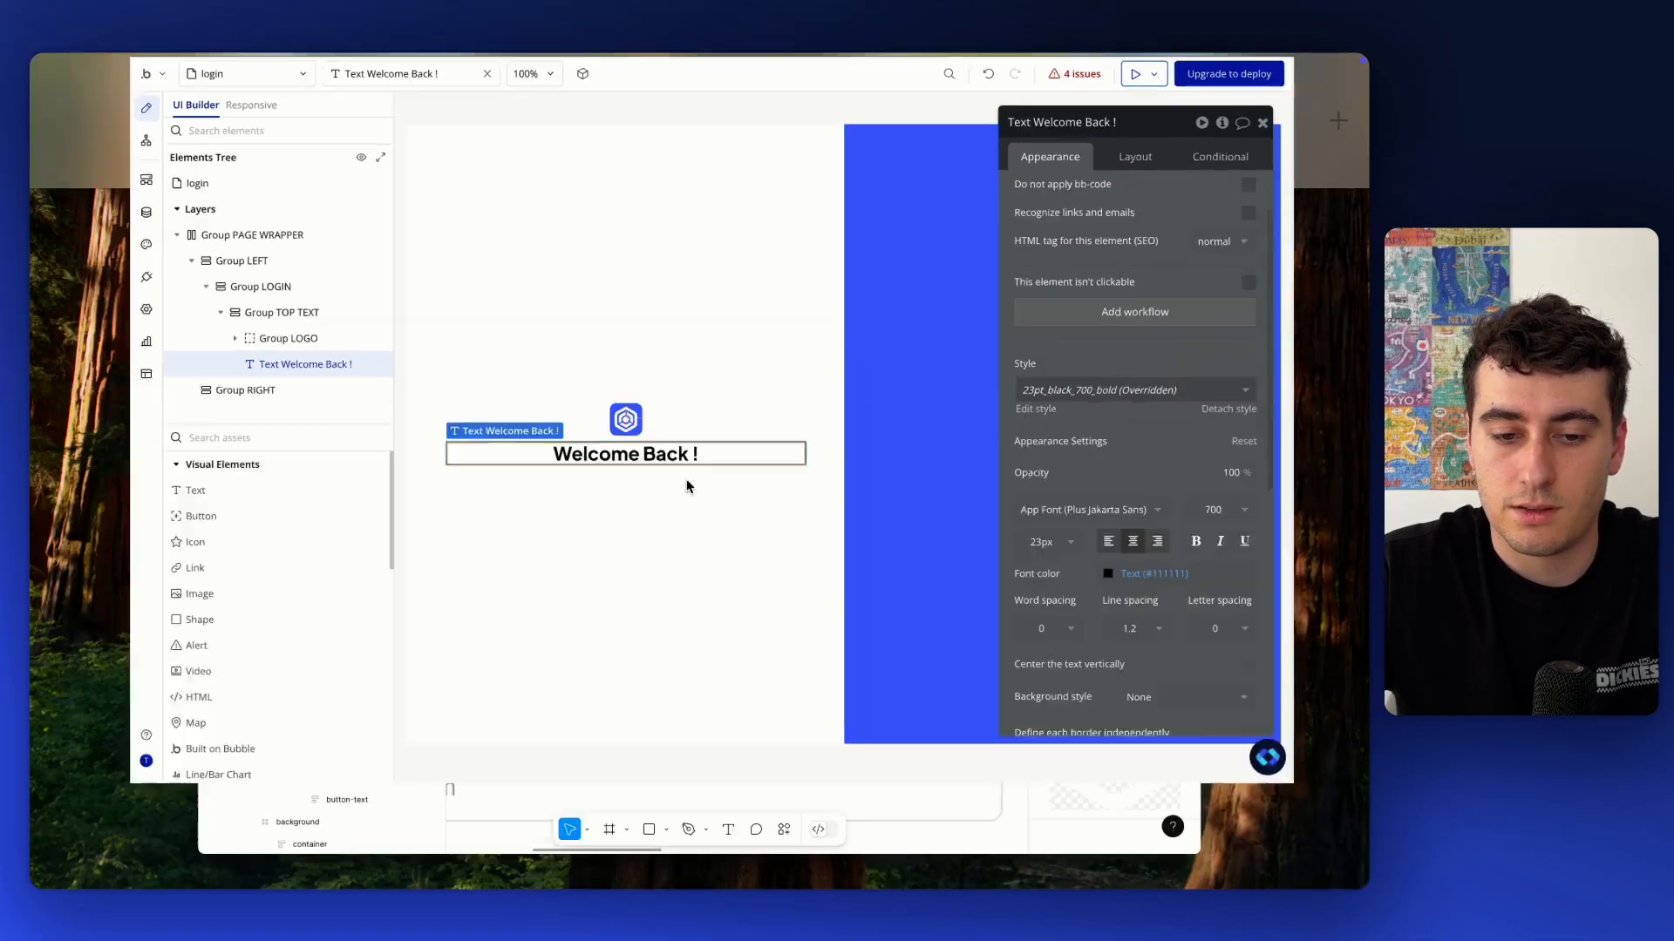
Check the Welcome back. heading's size in the Figma design
left_click(710, 471)
left_click(723, 462)
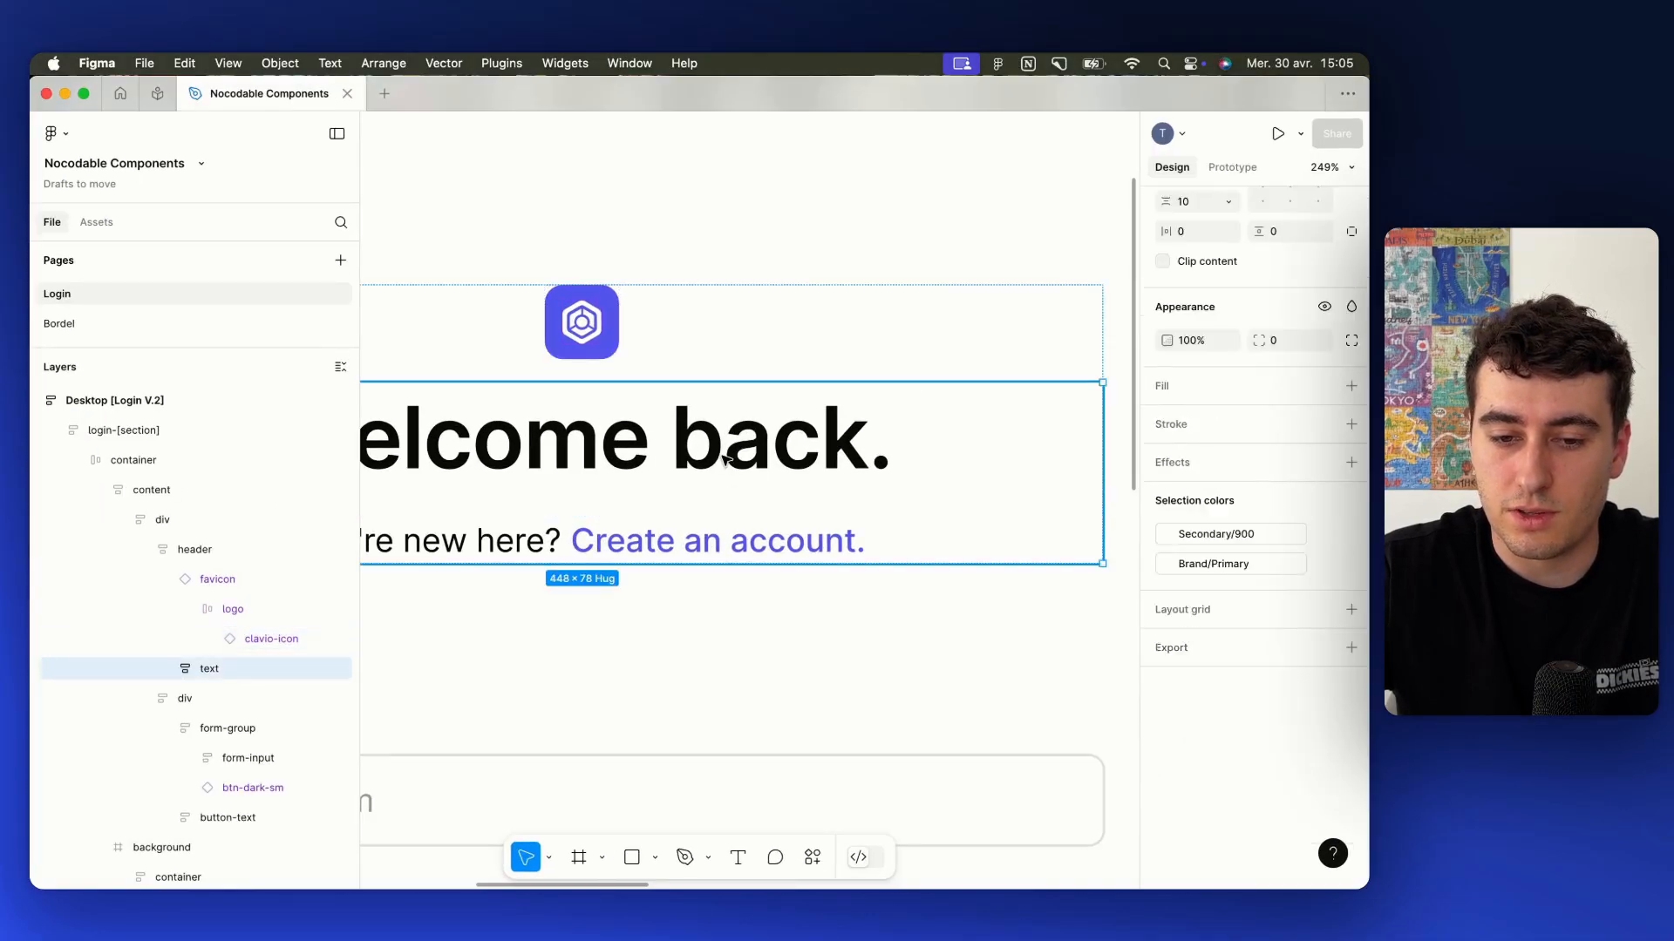
double_click(726, 460)
scroll(725, 460, "down", 5)
scroll(725, 460, "left", 2)
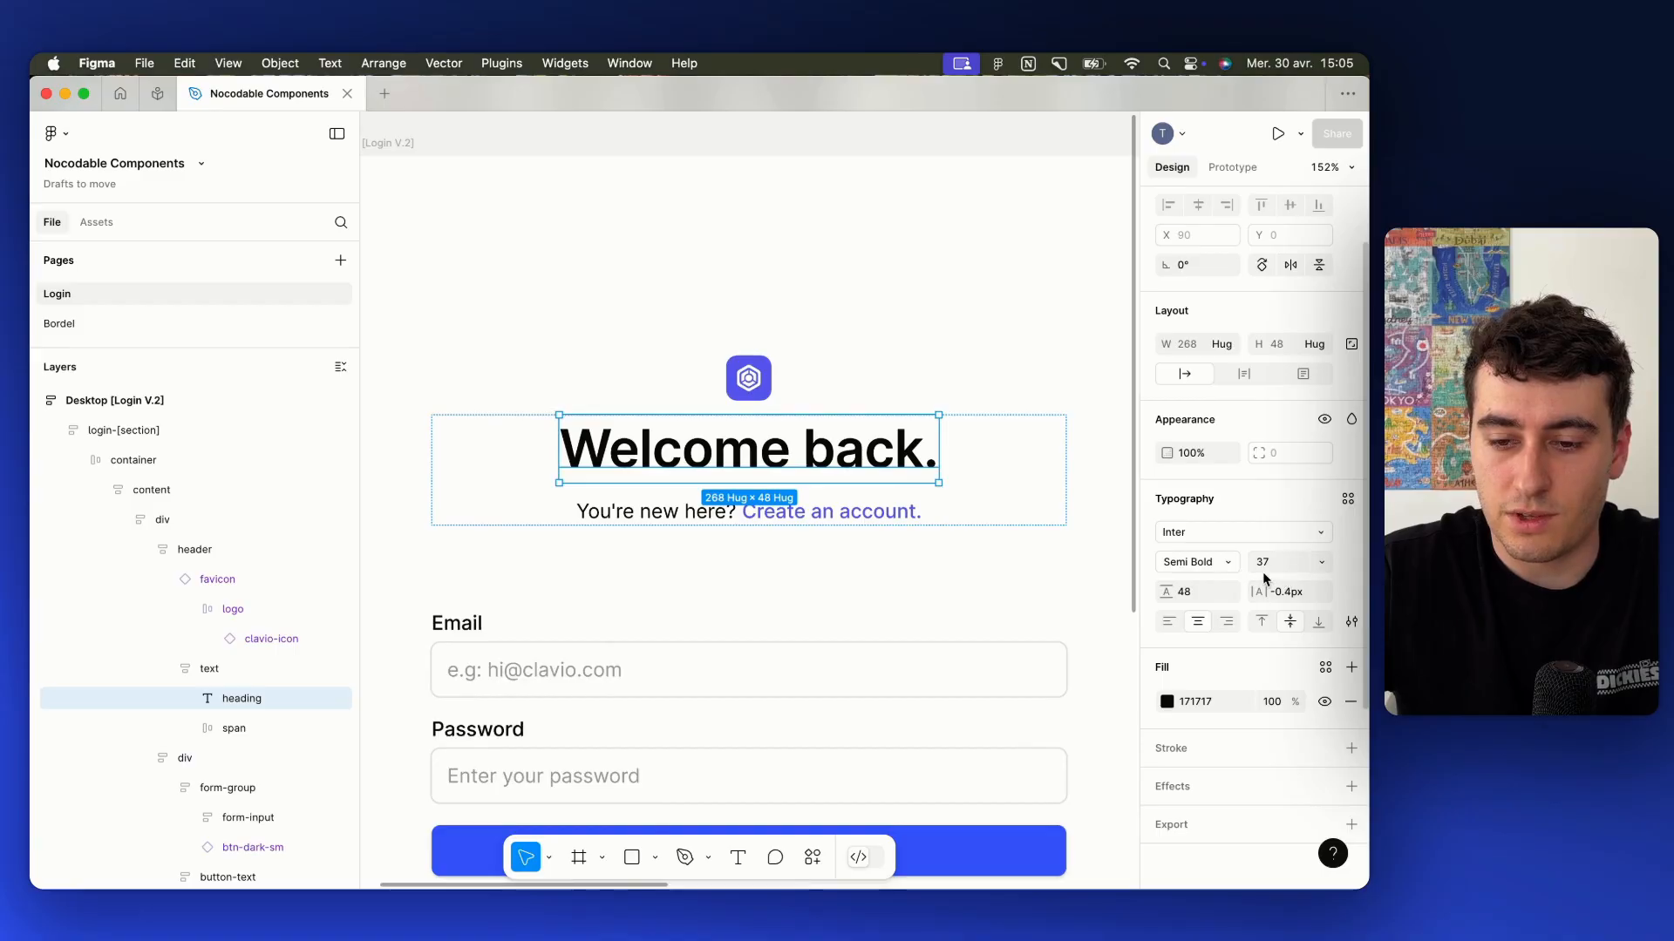
key("ctrl+Up")
left_click(819, 121)
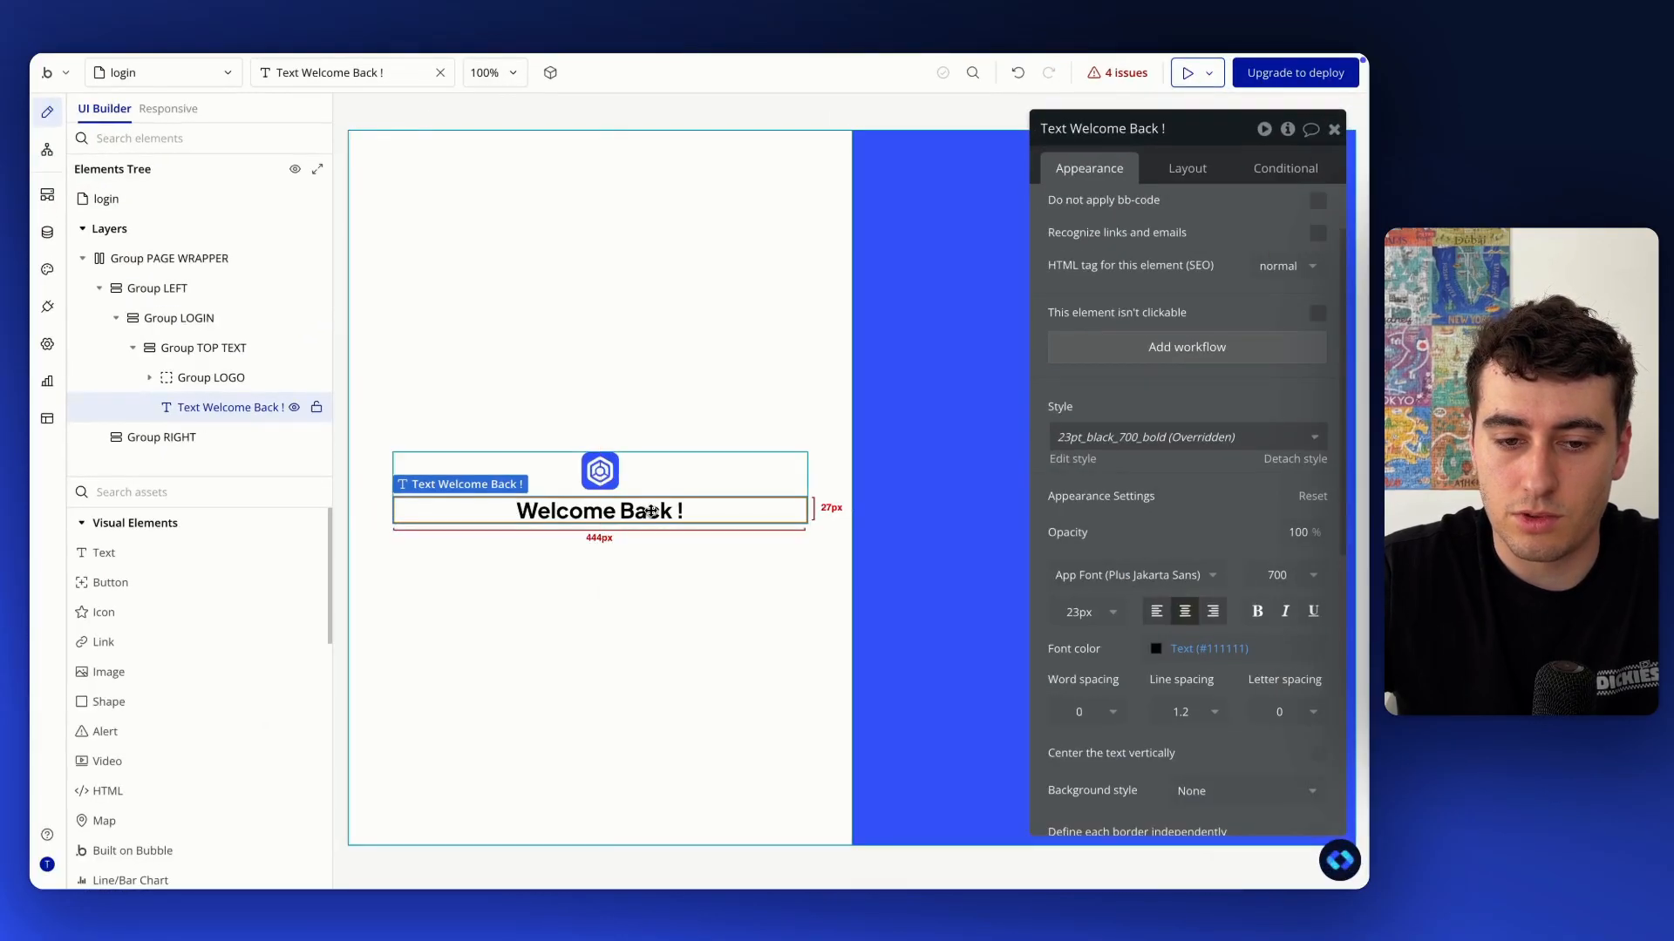
Set the heading's font size to 37px
left_click(1077, 611)
left_click(1077, 611)
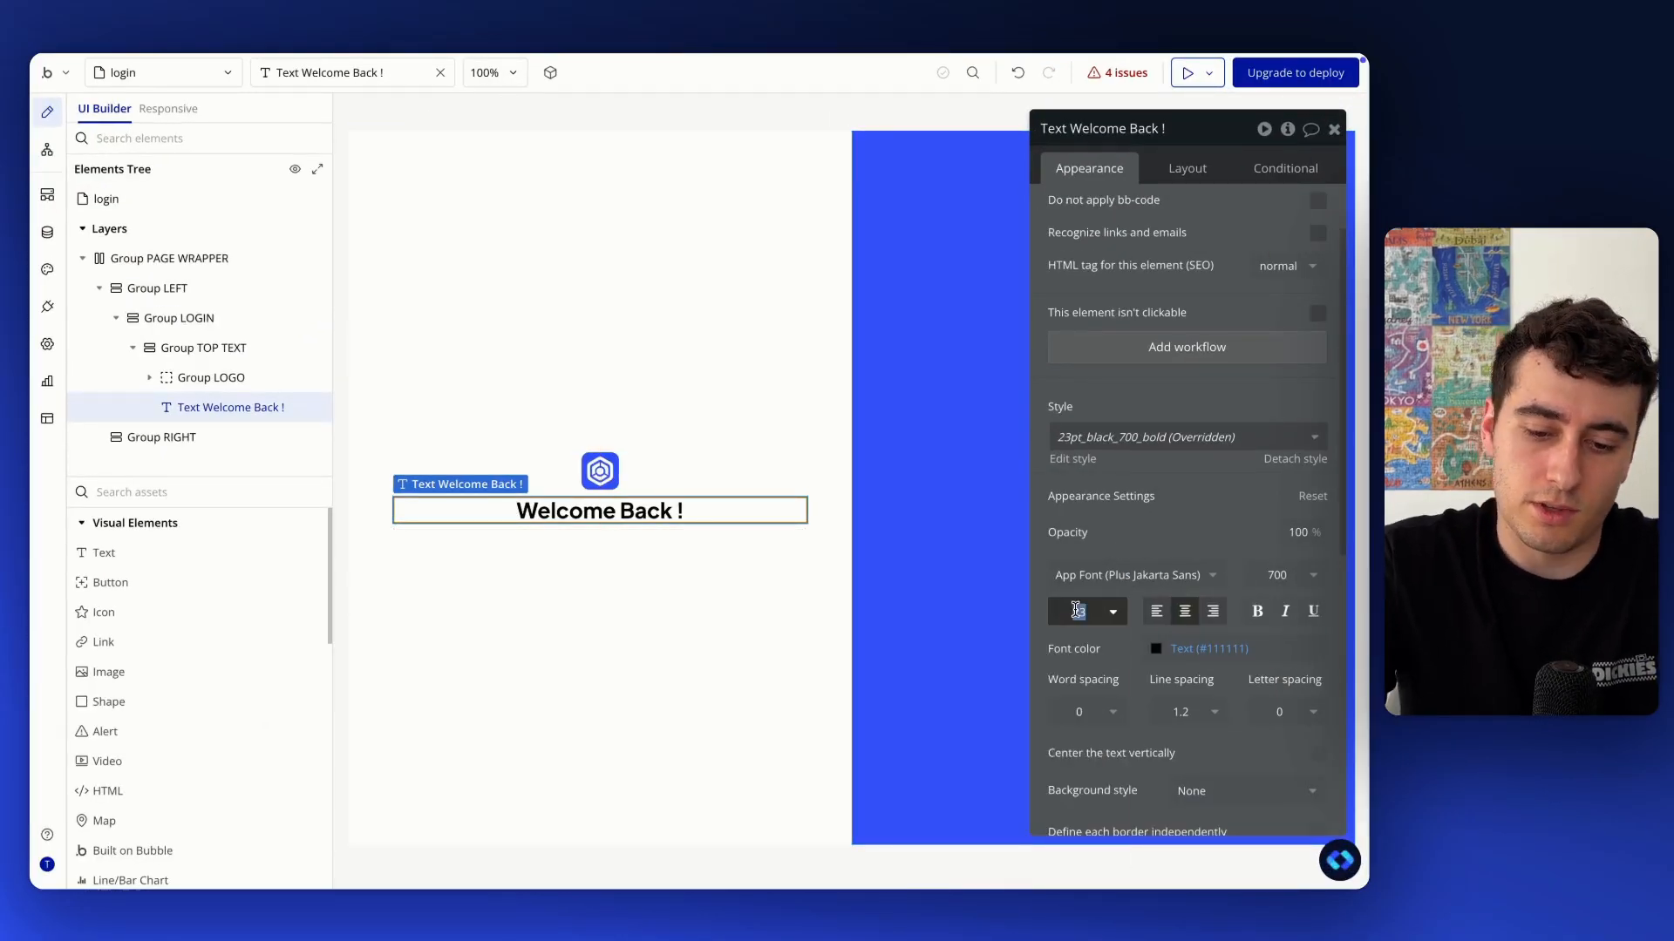
type("37")
key("Return")
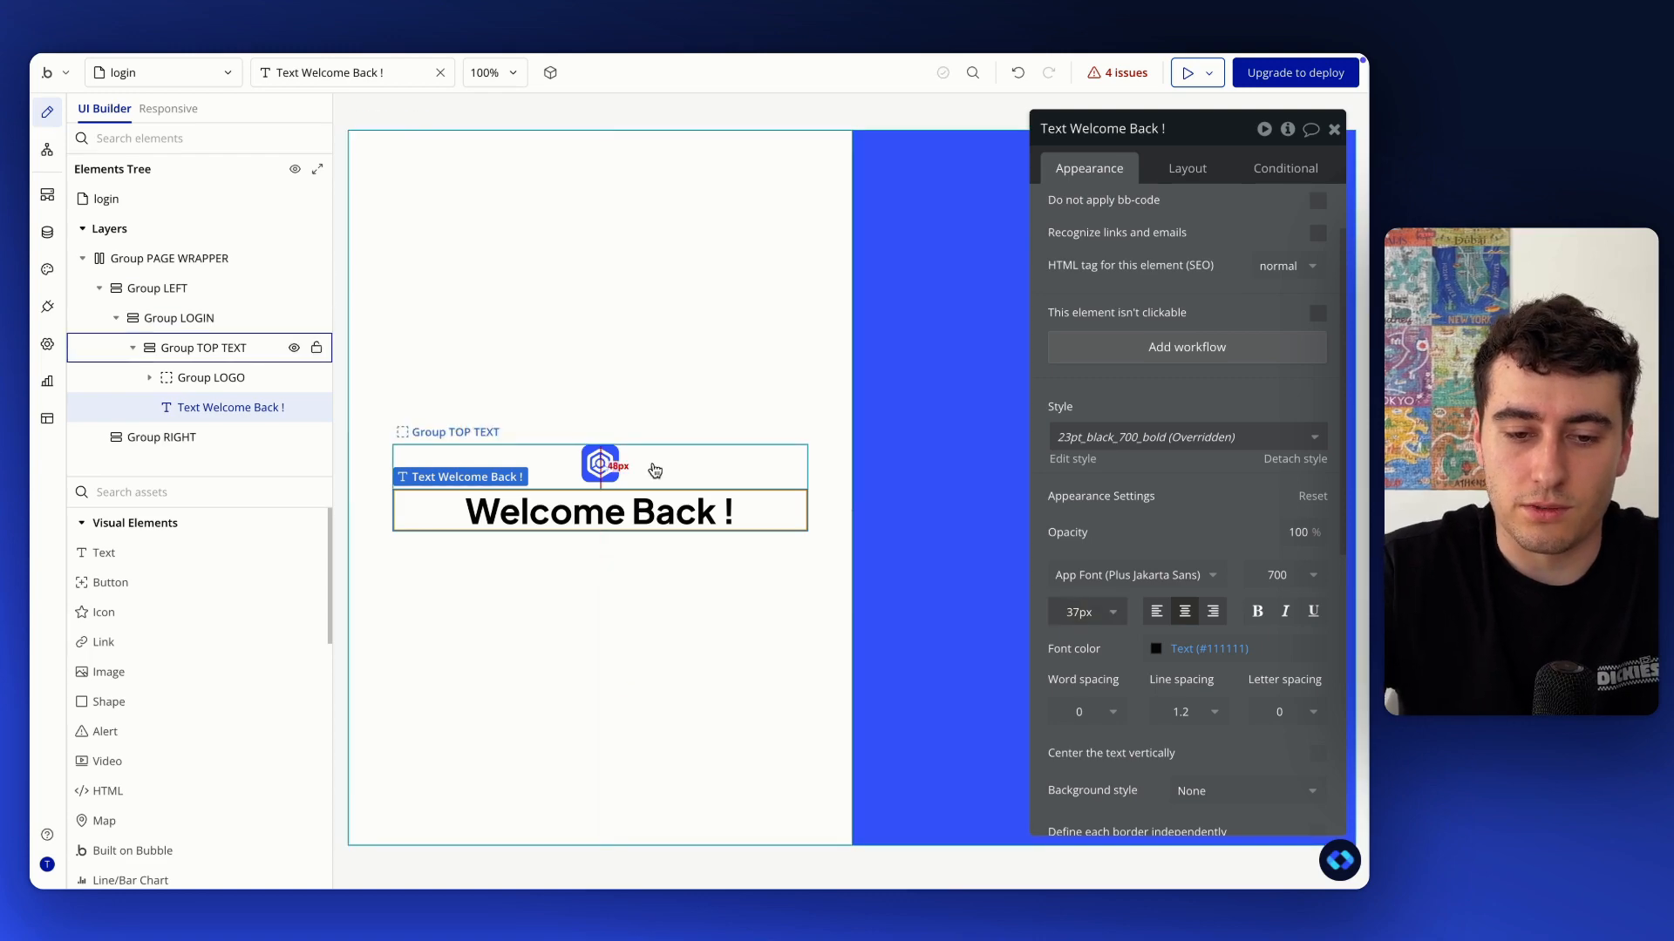
key("ctrl+Up")
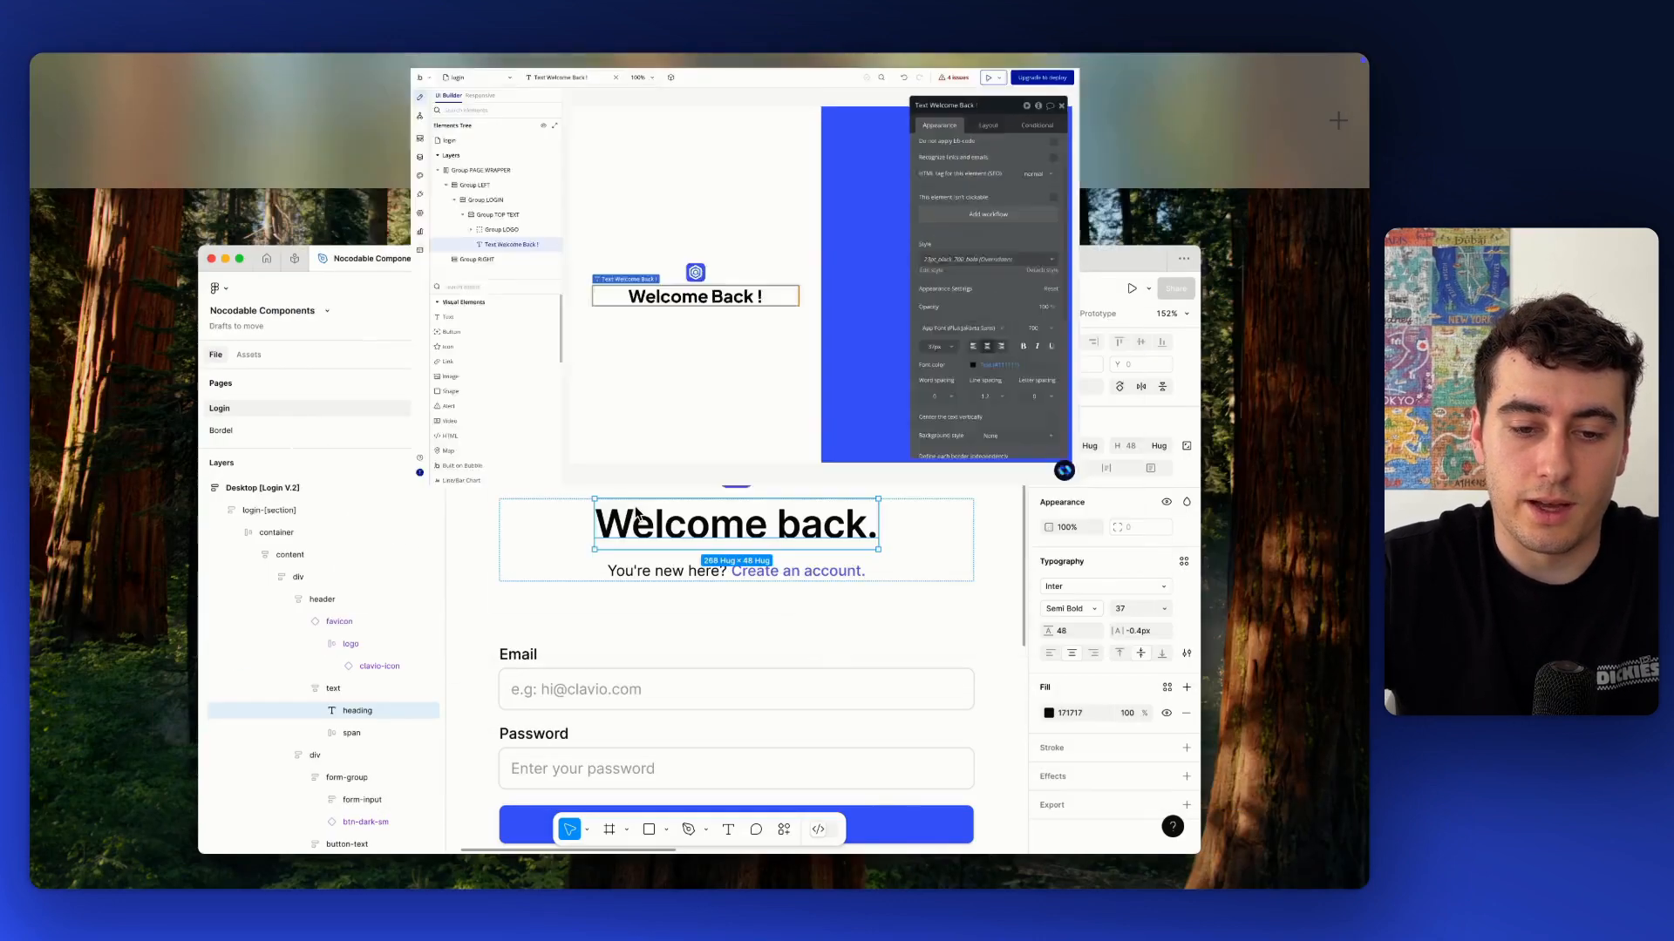
left_click(708, 566)
double_click(689, 524)
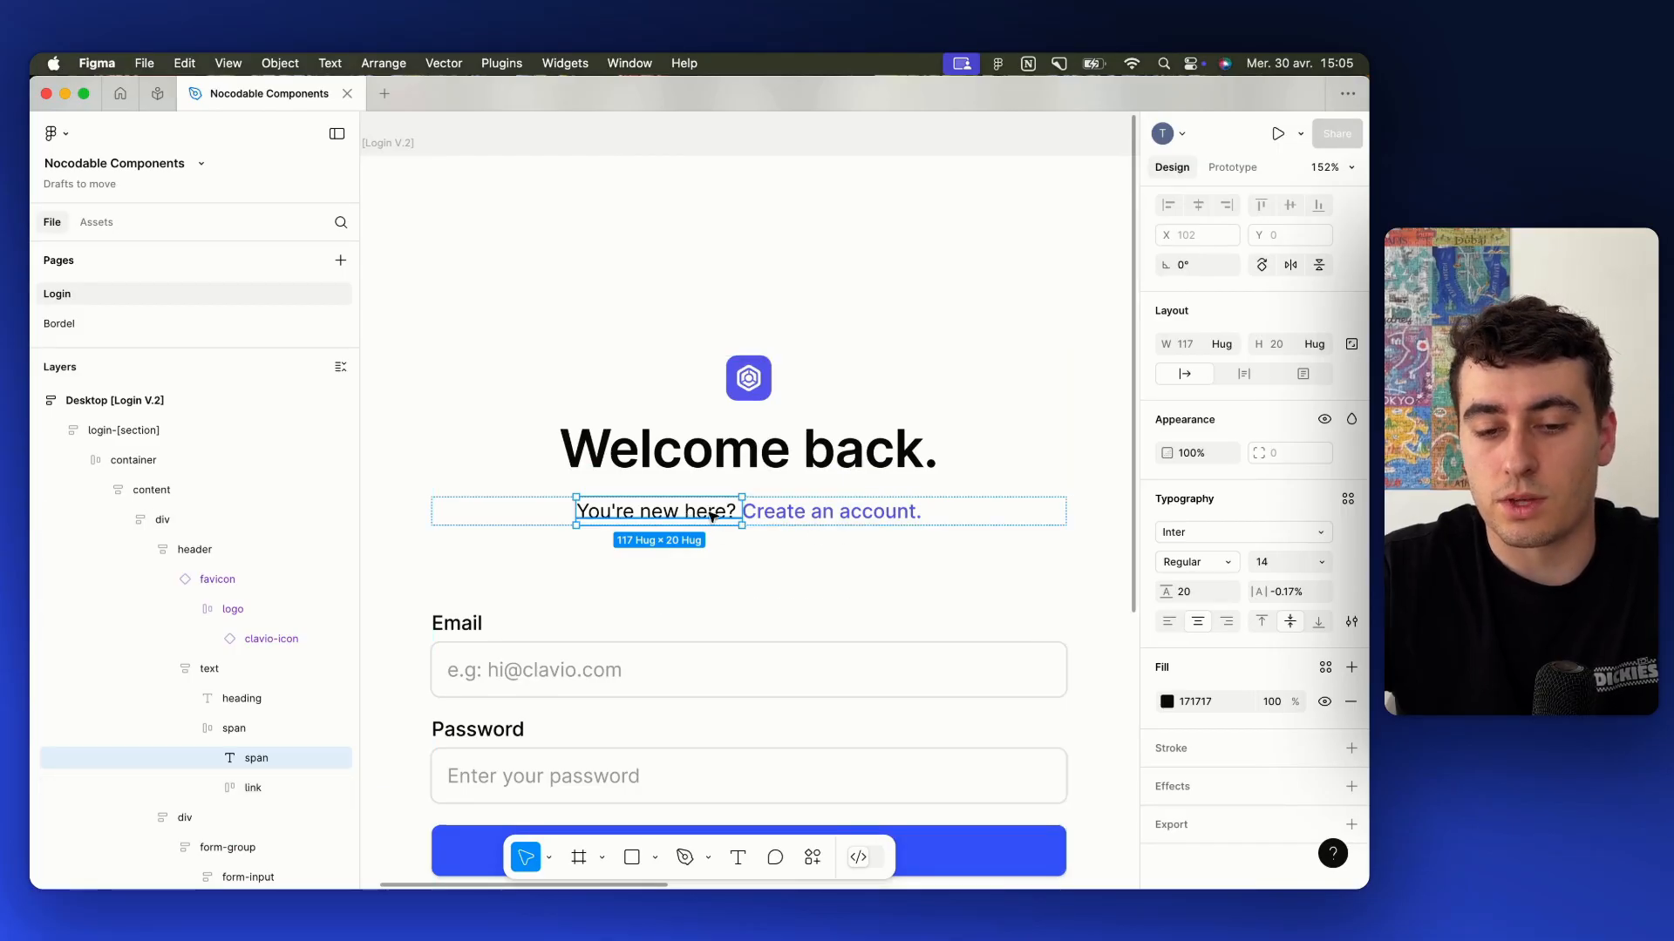
left_click(774, 515)
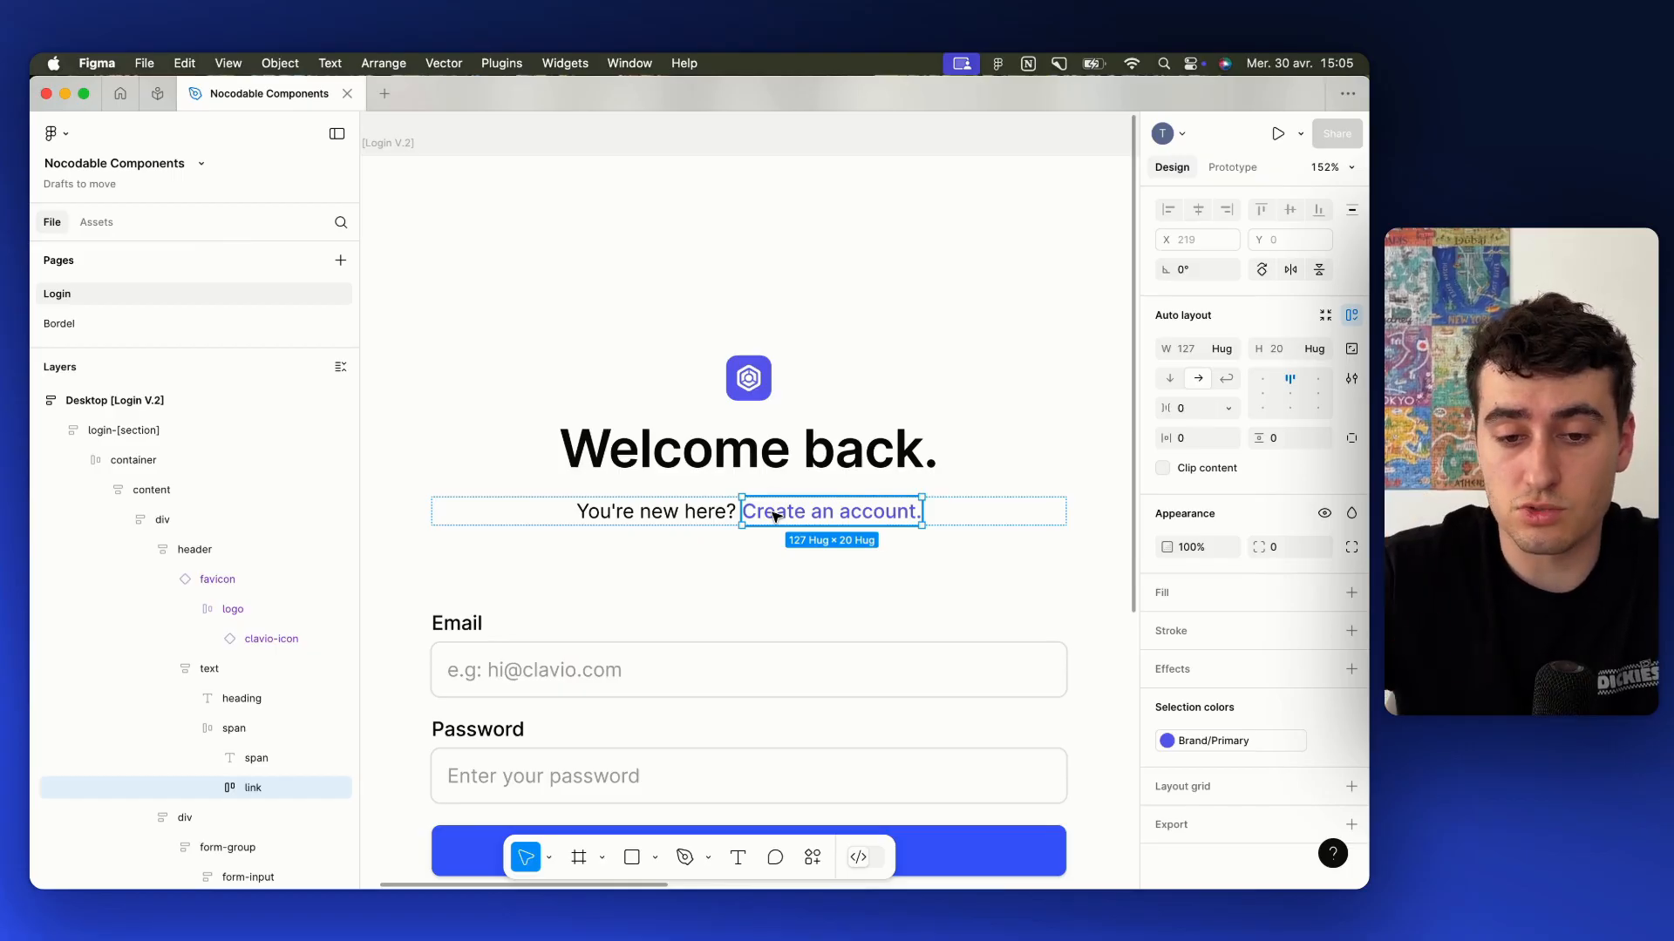
key("ctrl+Up")
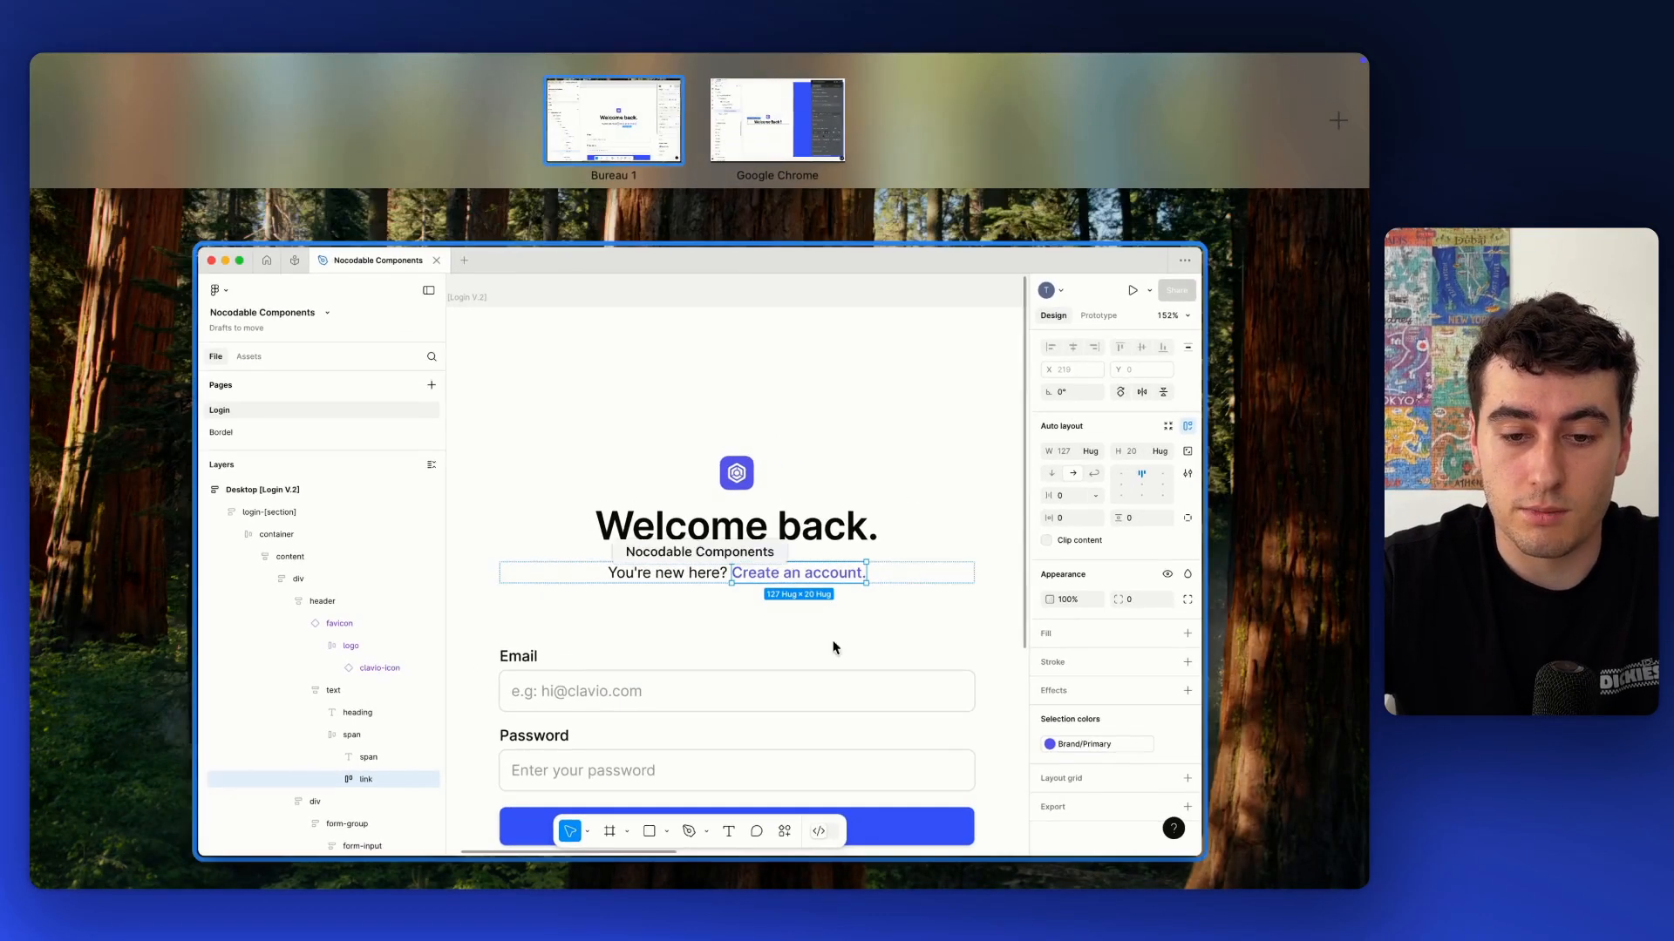
left_click(833, 648)
double_click(702, 511)
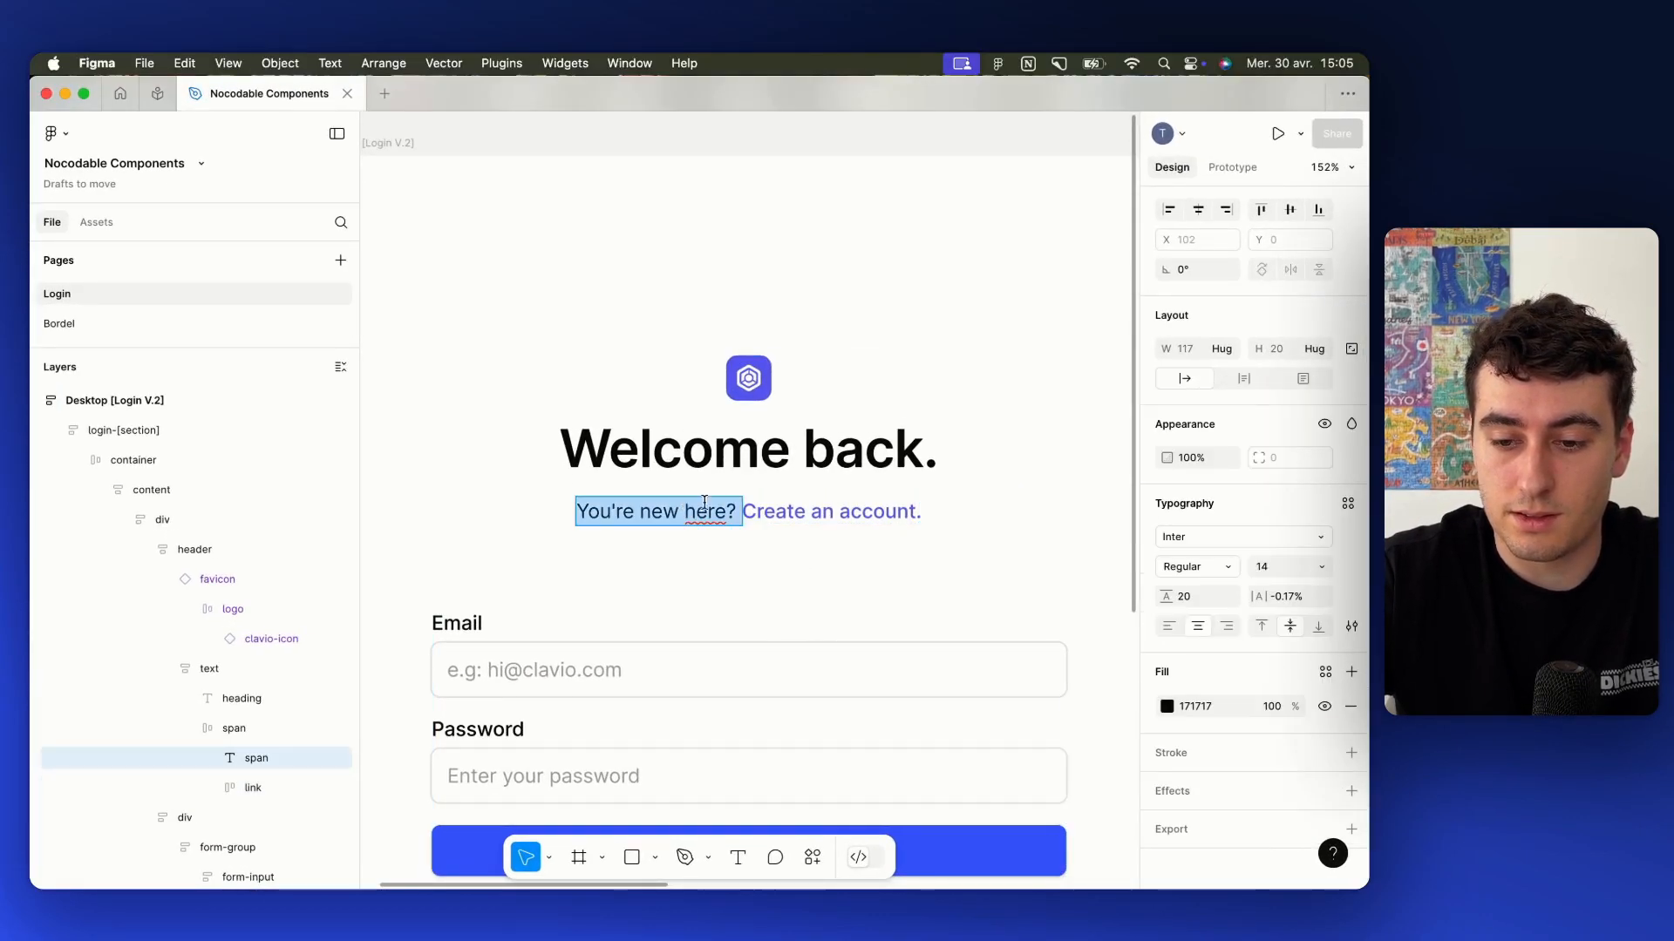
Duplicate the Welcome Back ! heading and apply the 16pt_black_400_regular style
key("ctrl+Up")
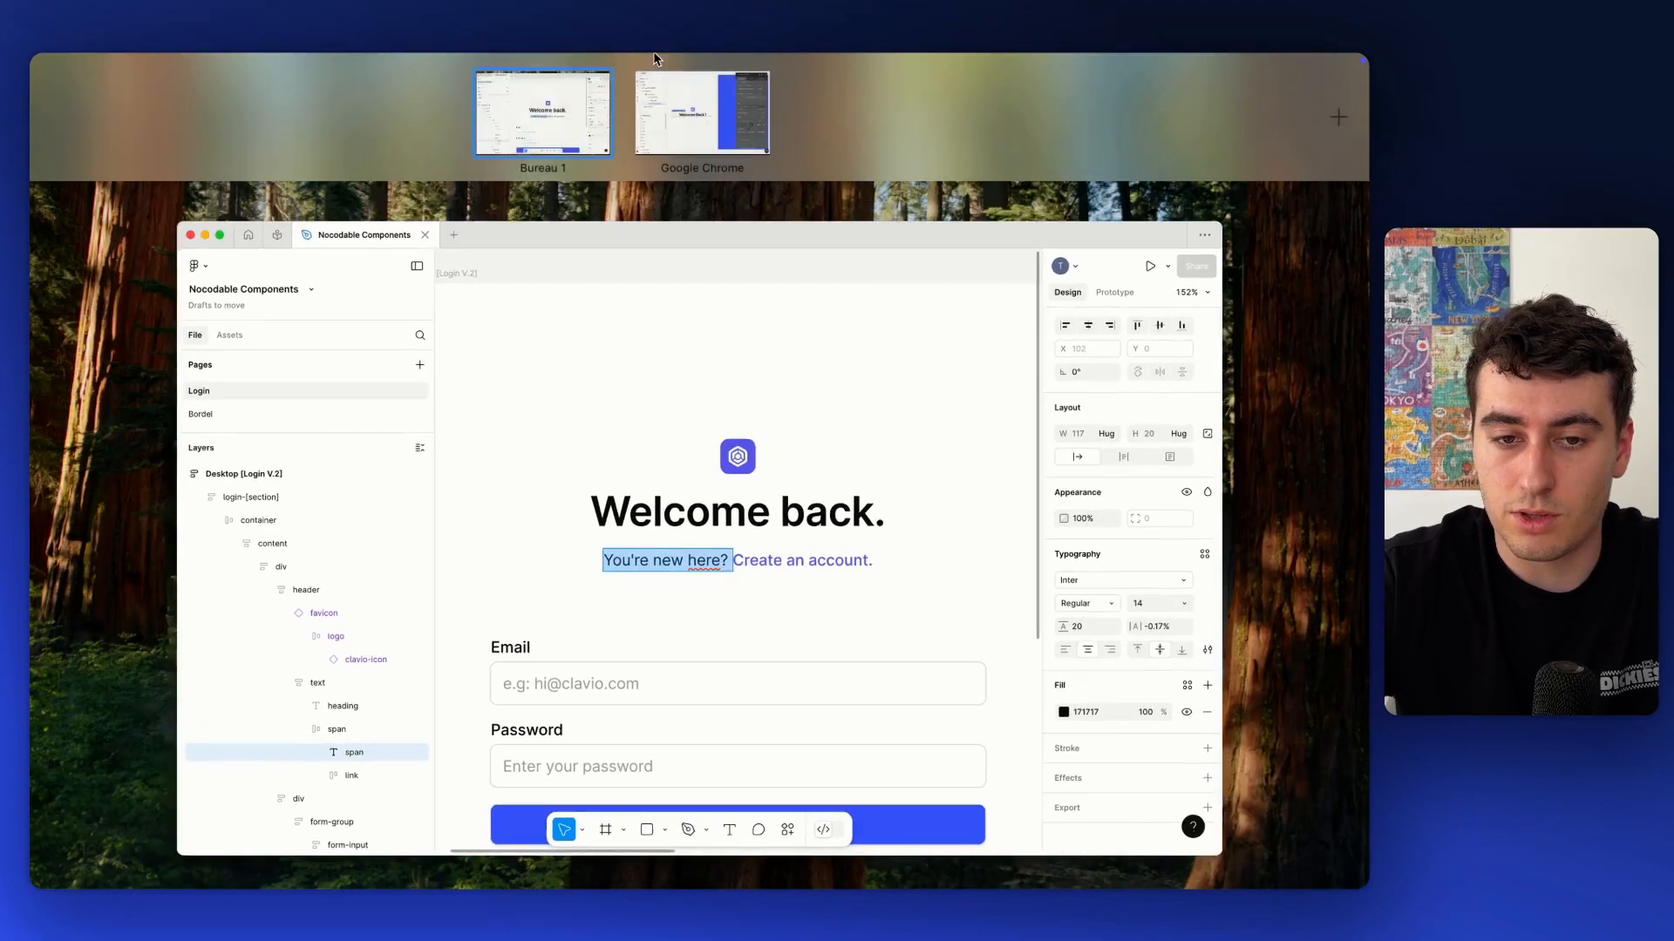
left_click(685, 129)
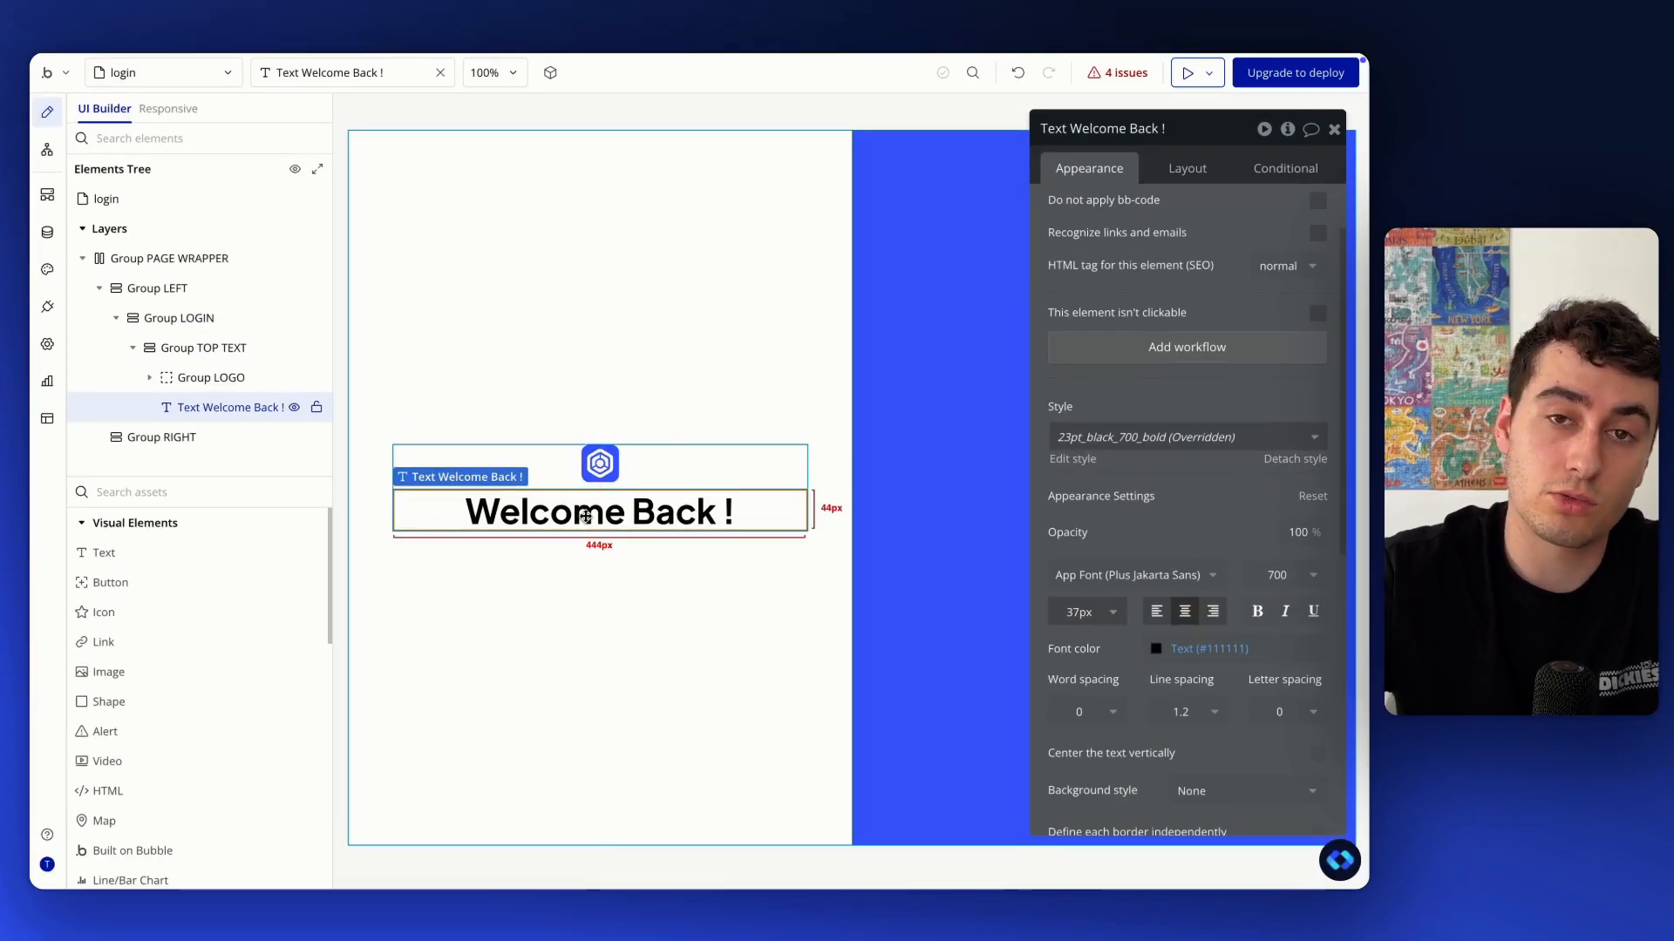
key("super+d")
left_click(1156, 434)
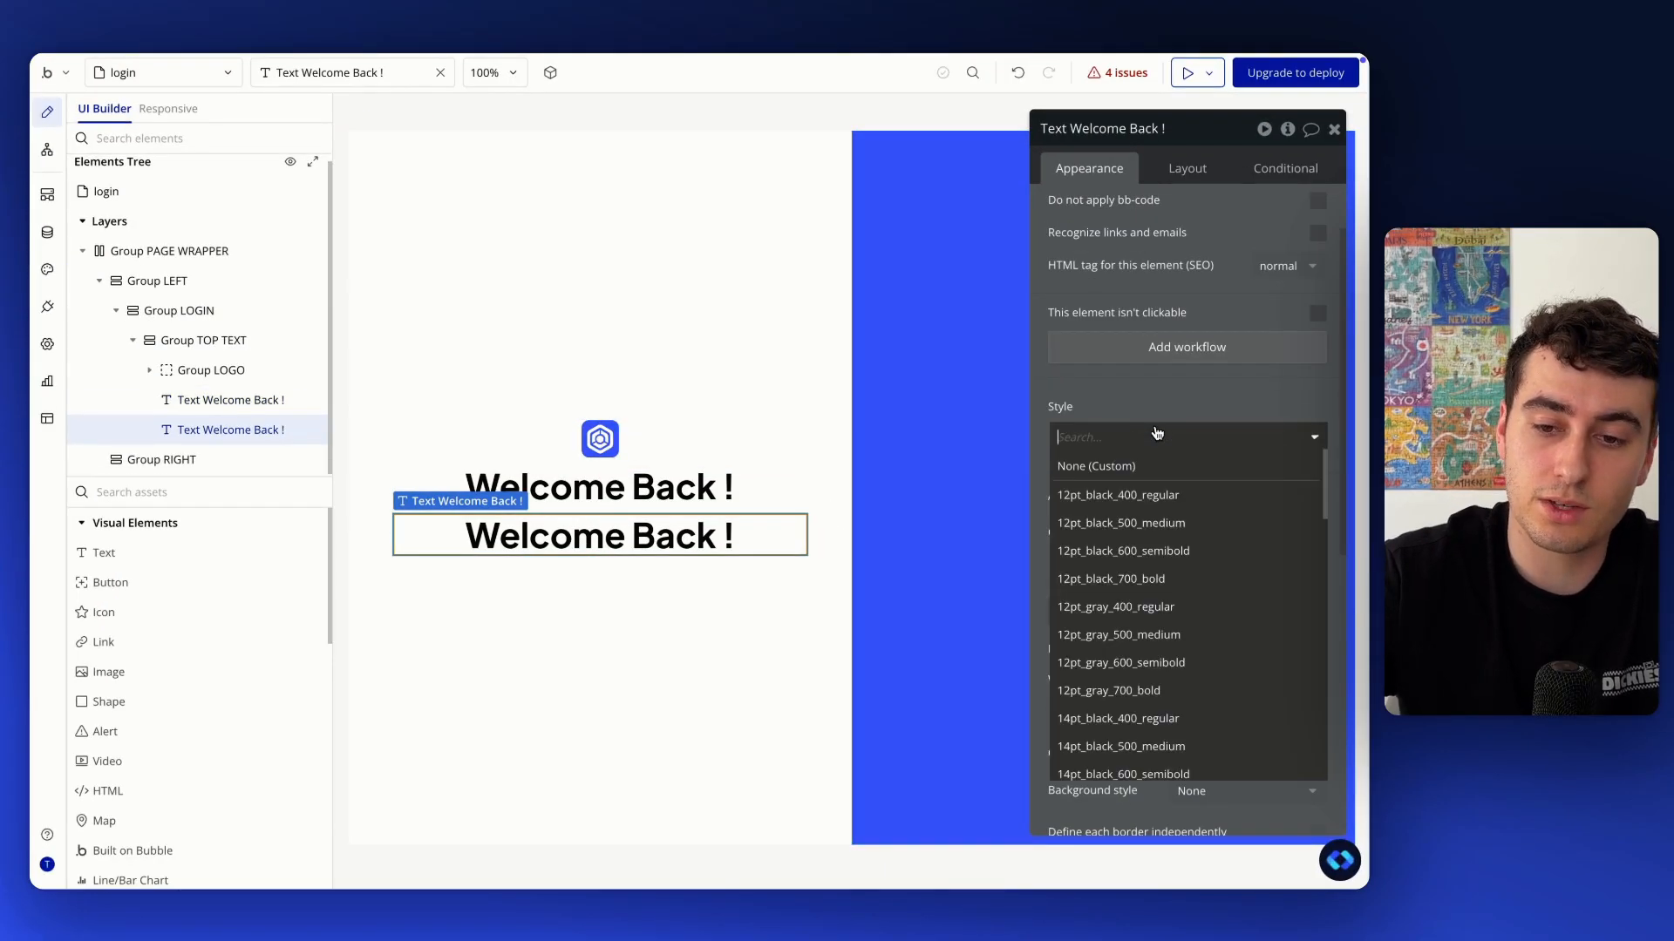
type("16pt")
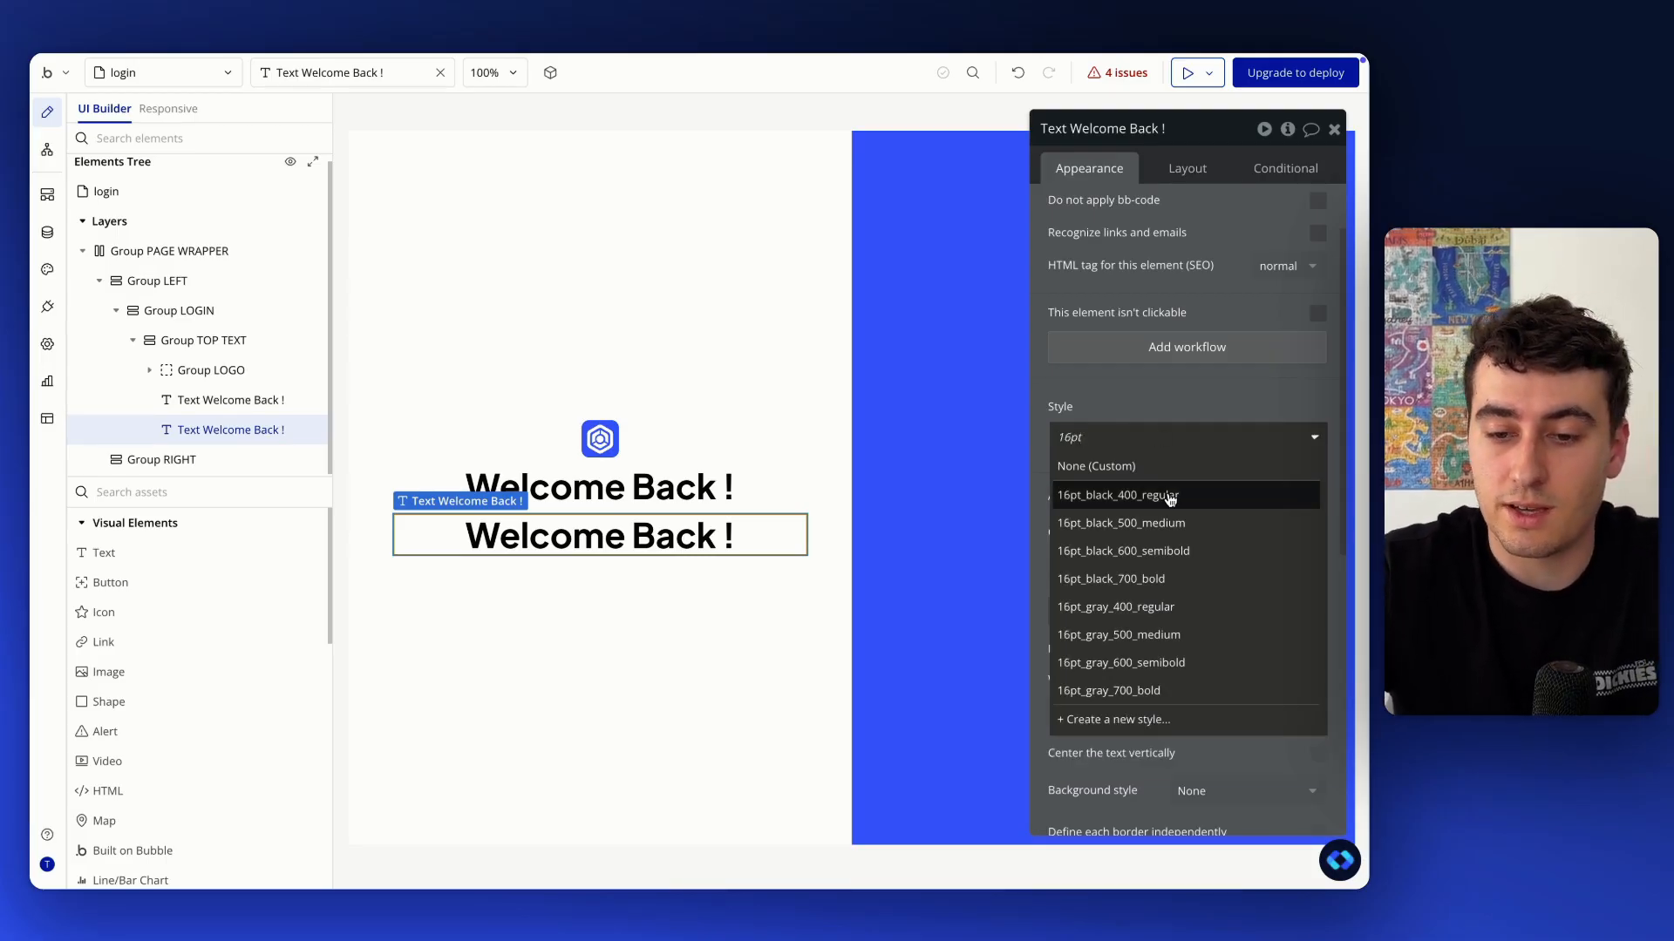
left_click(1170, 496)
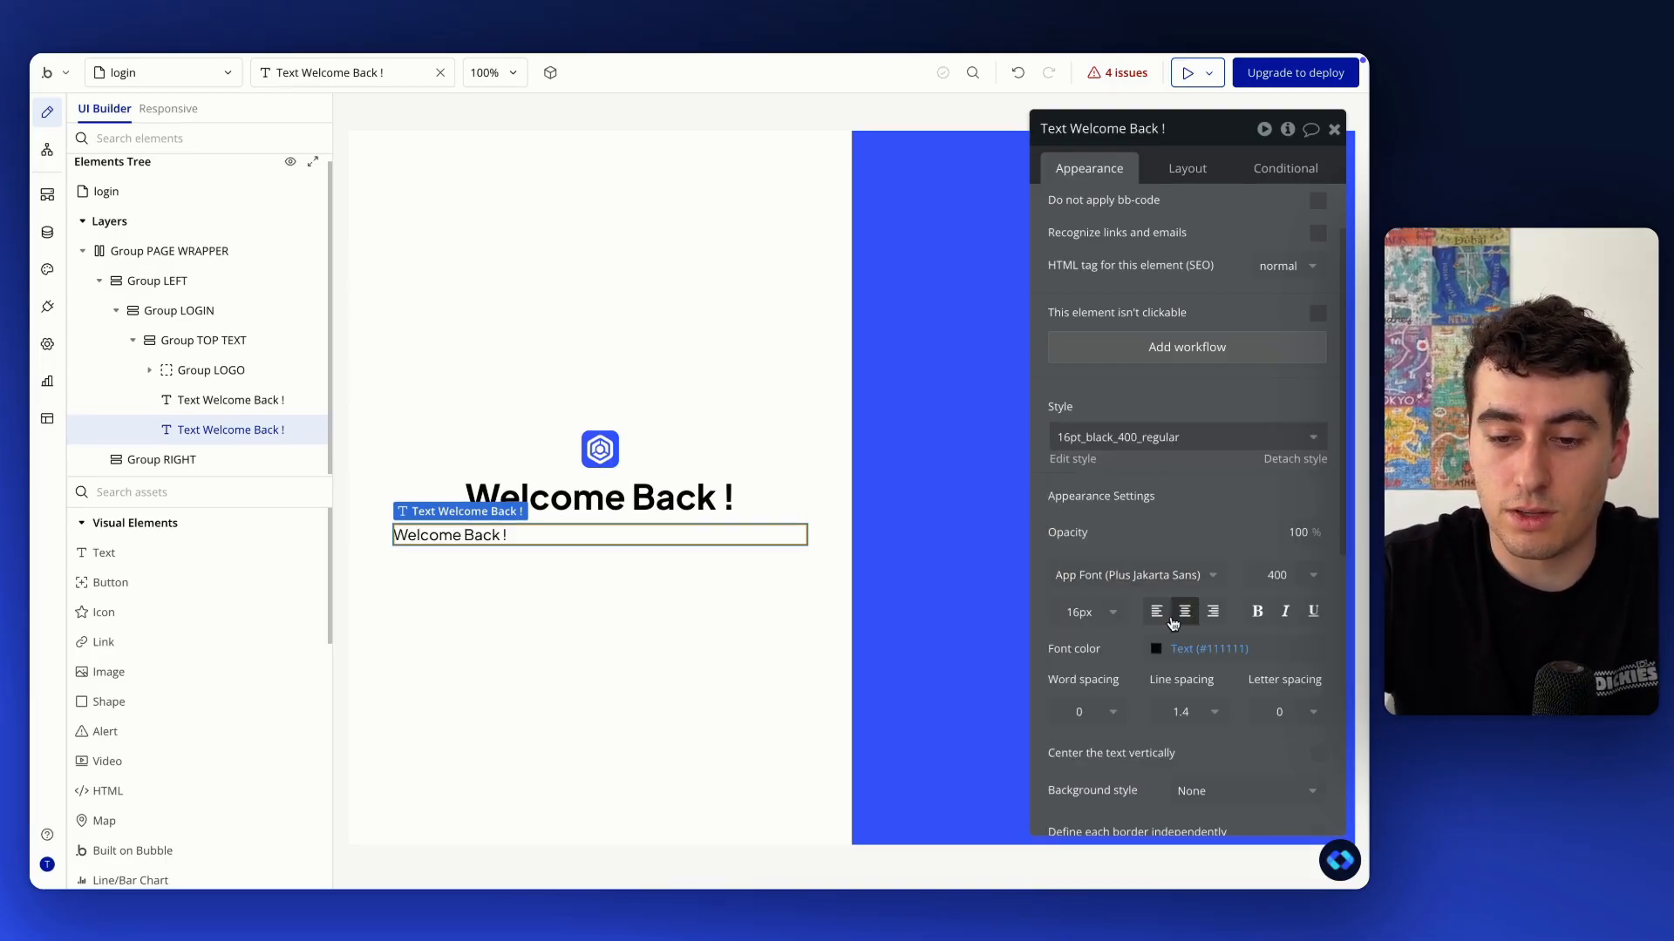
Change the duplicate's text to "Don't have an account ? Sign up here"
scroll(1184, 560, "up", 2)
type("Don't have an account ? Sign")
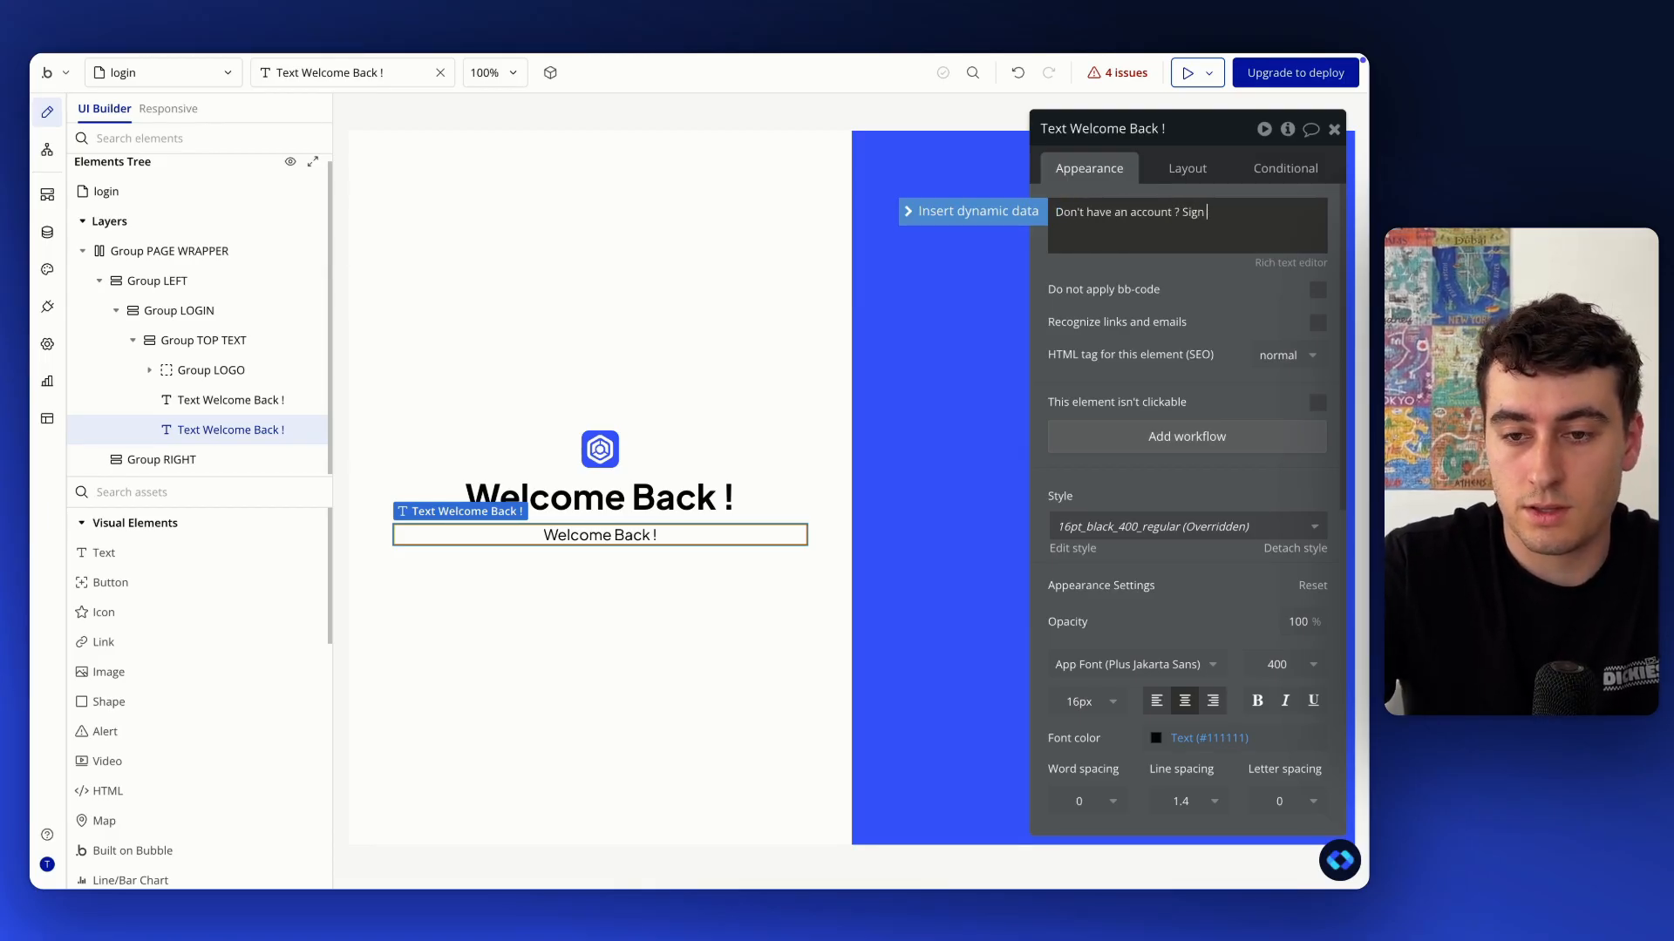
type("ere")
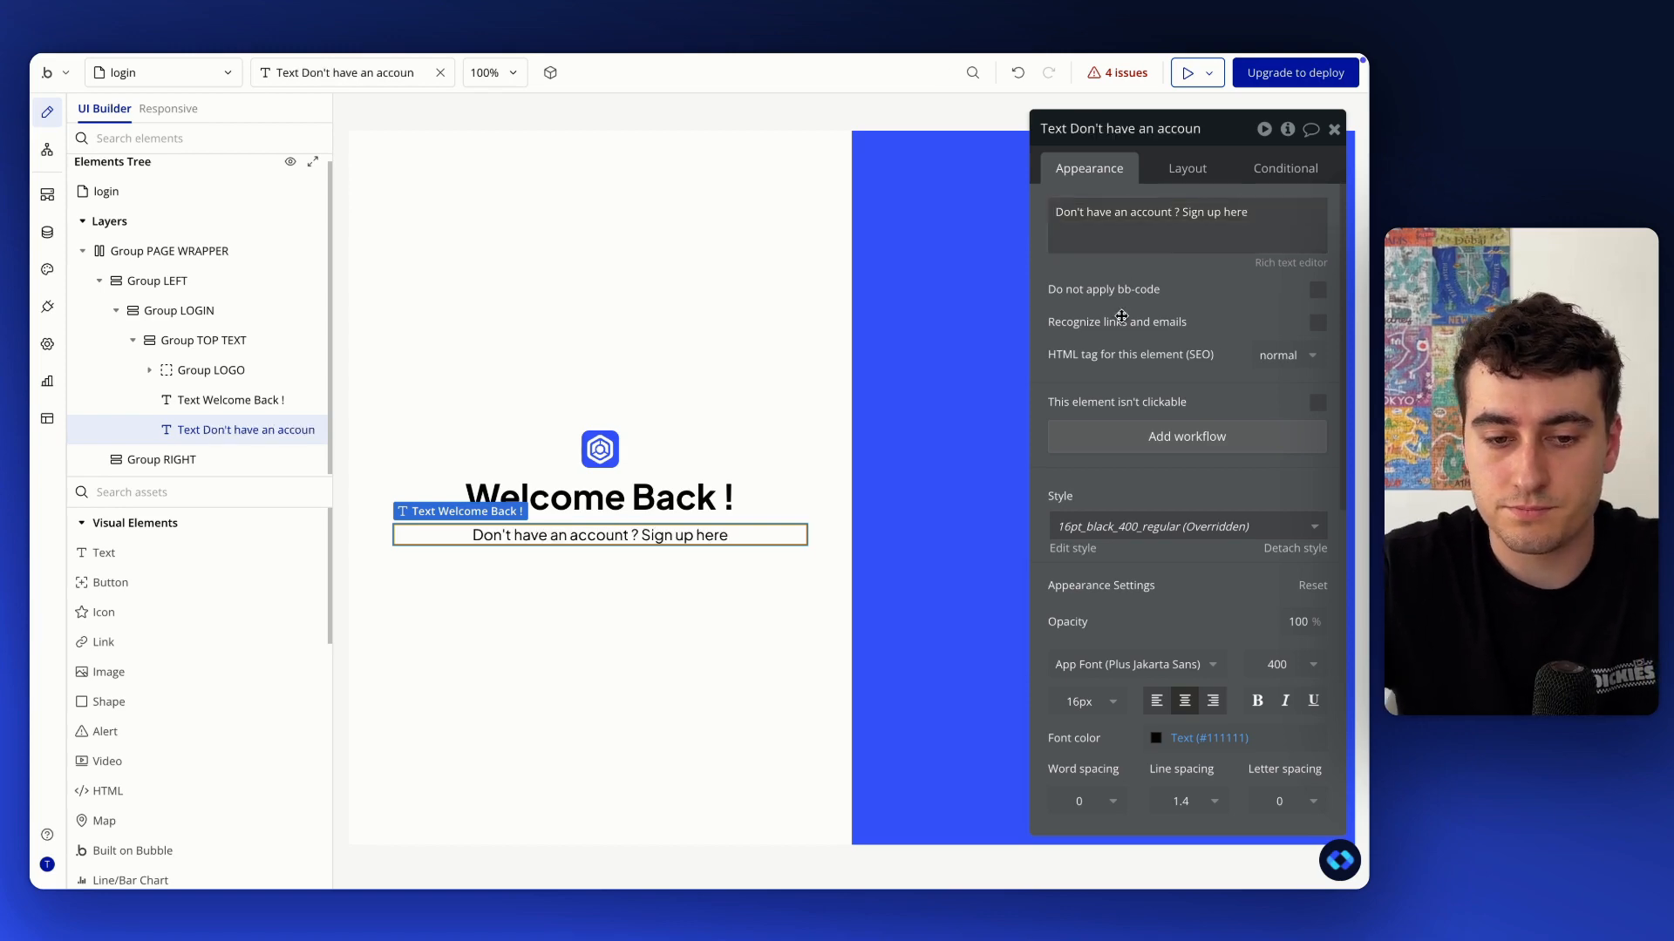
left_click(654, 639)
left_click(641, 535)
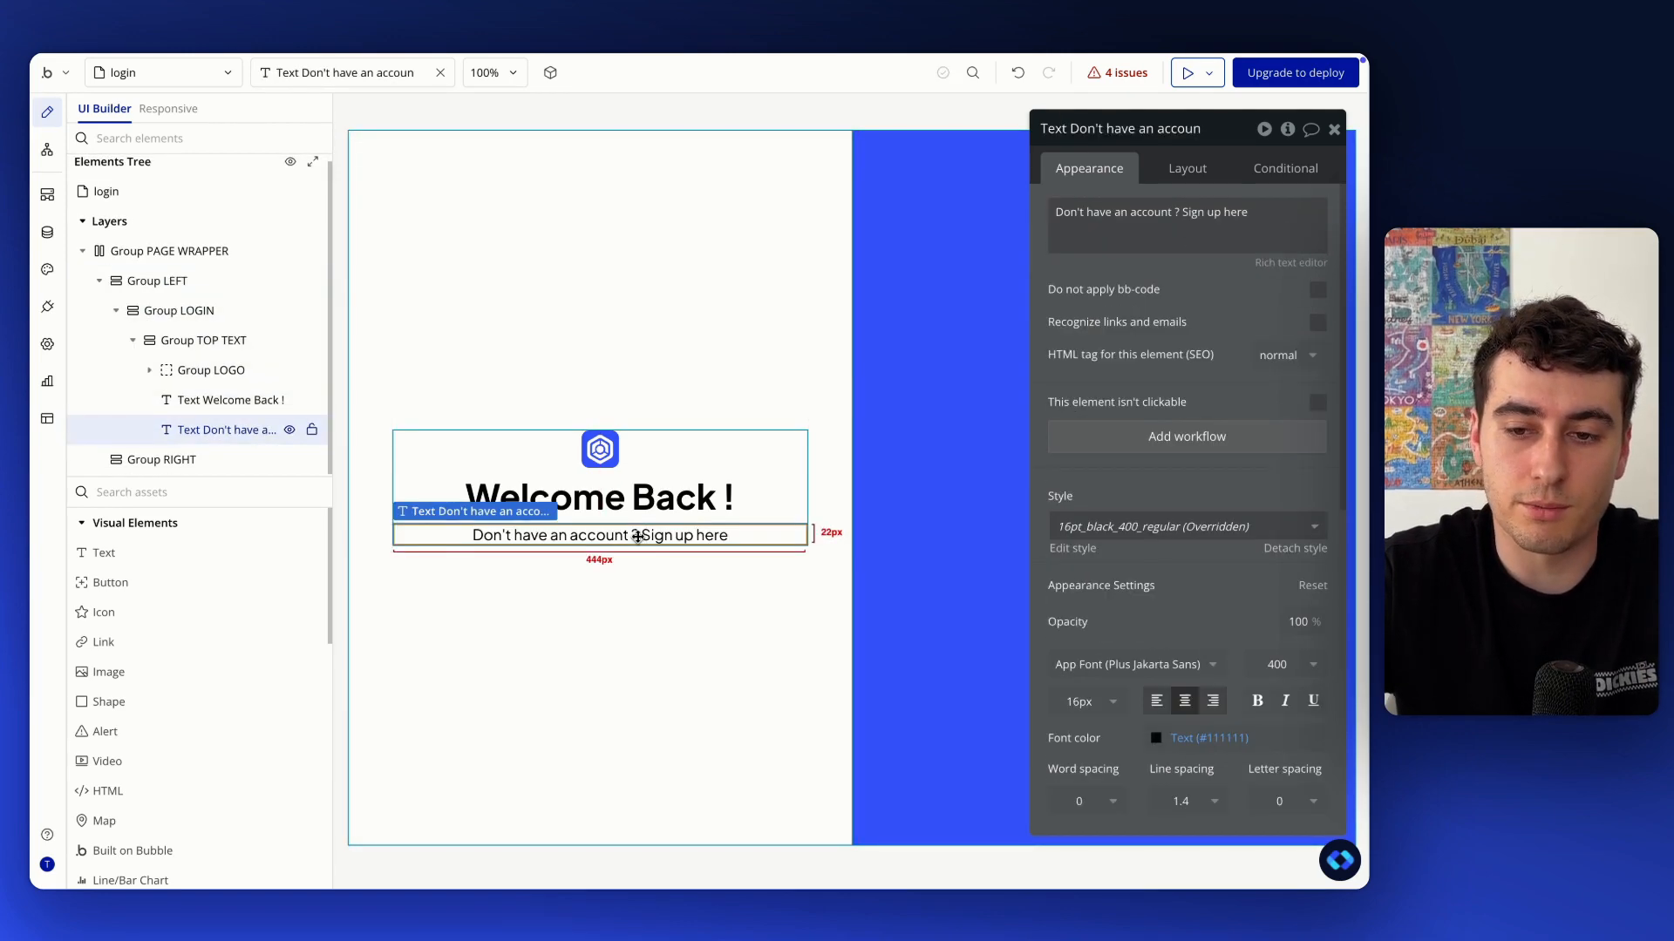
Give the words "Sign up here" a font colour in the rich text editor
left_click(1293, 263)
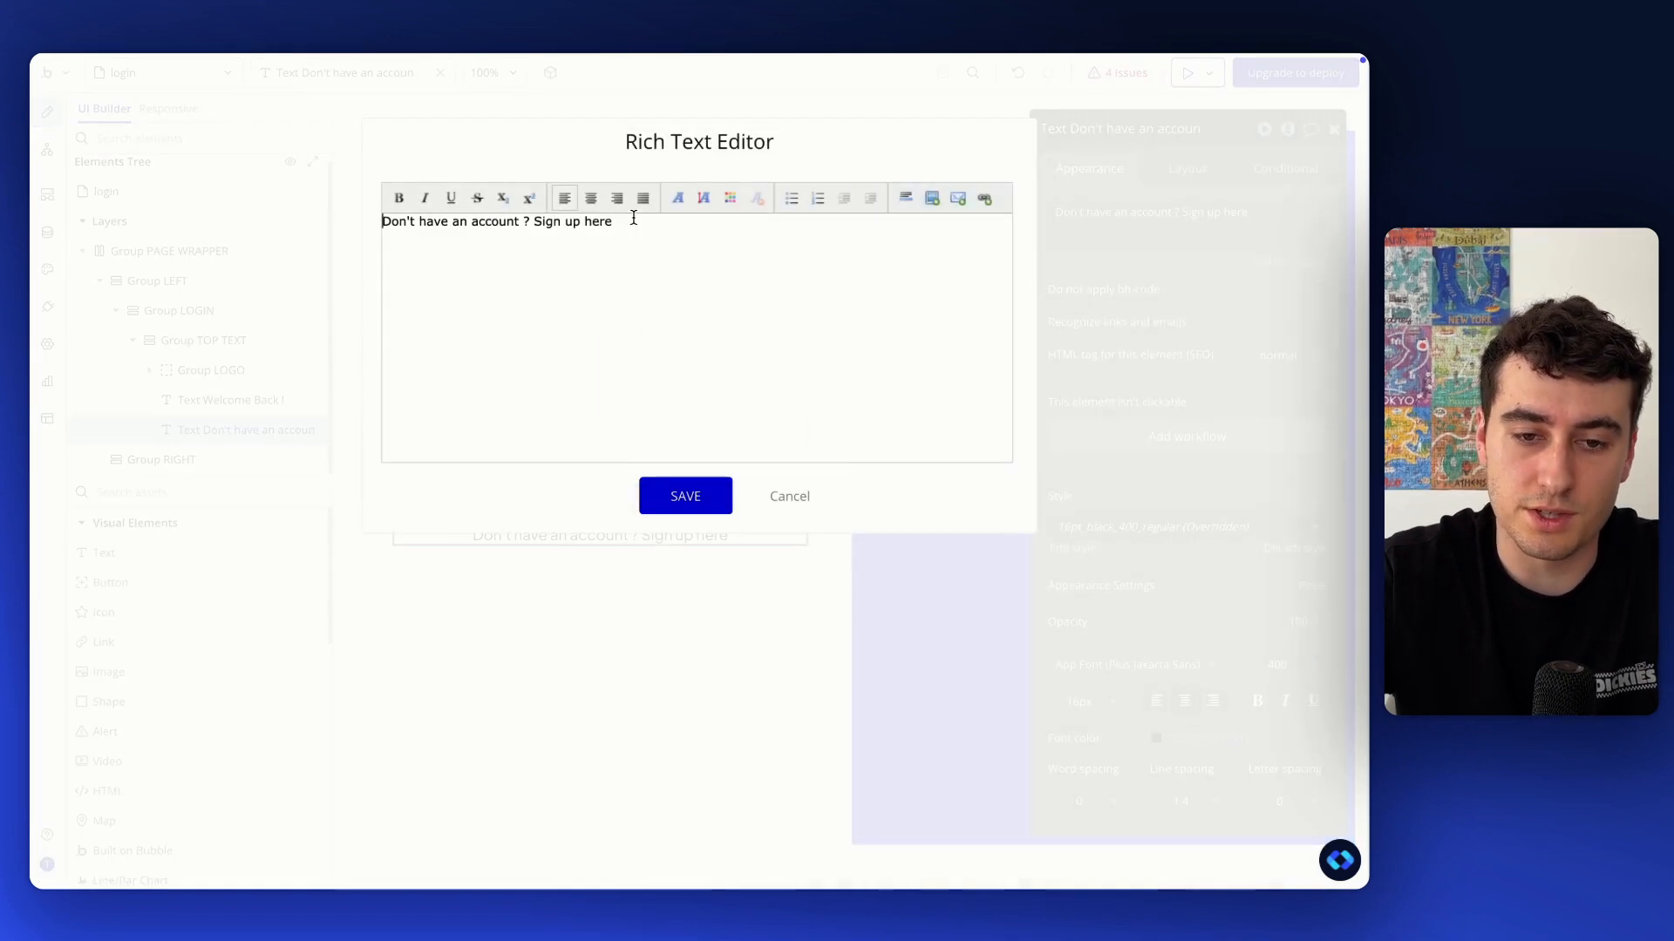
left_click_drag(613, 222, 544, 221)
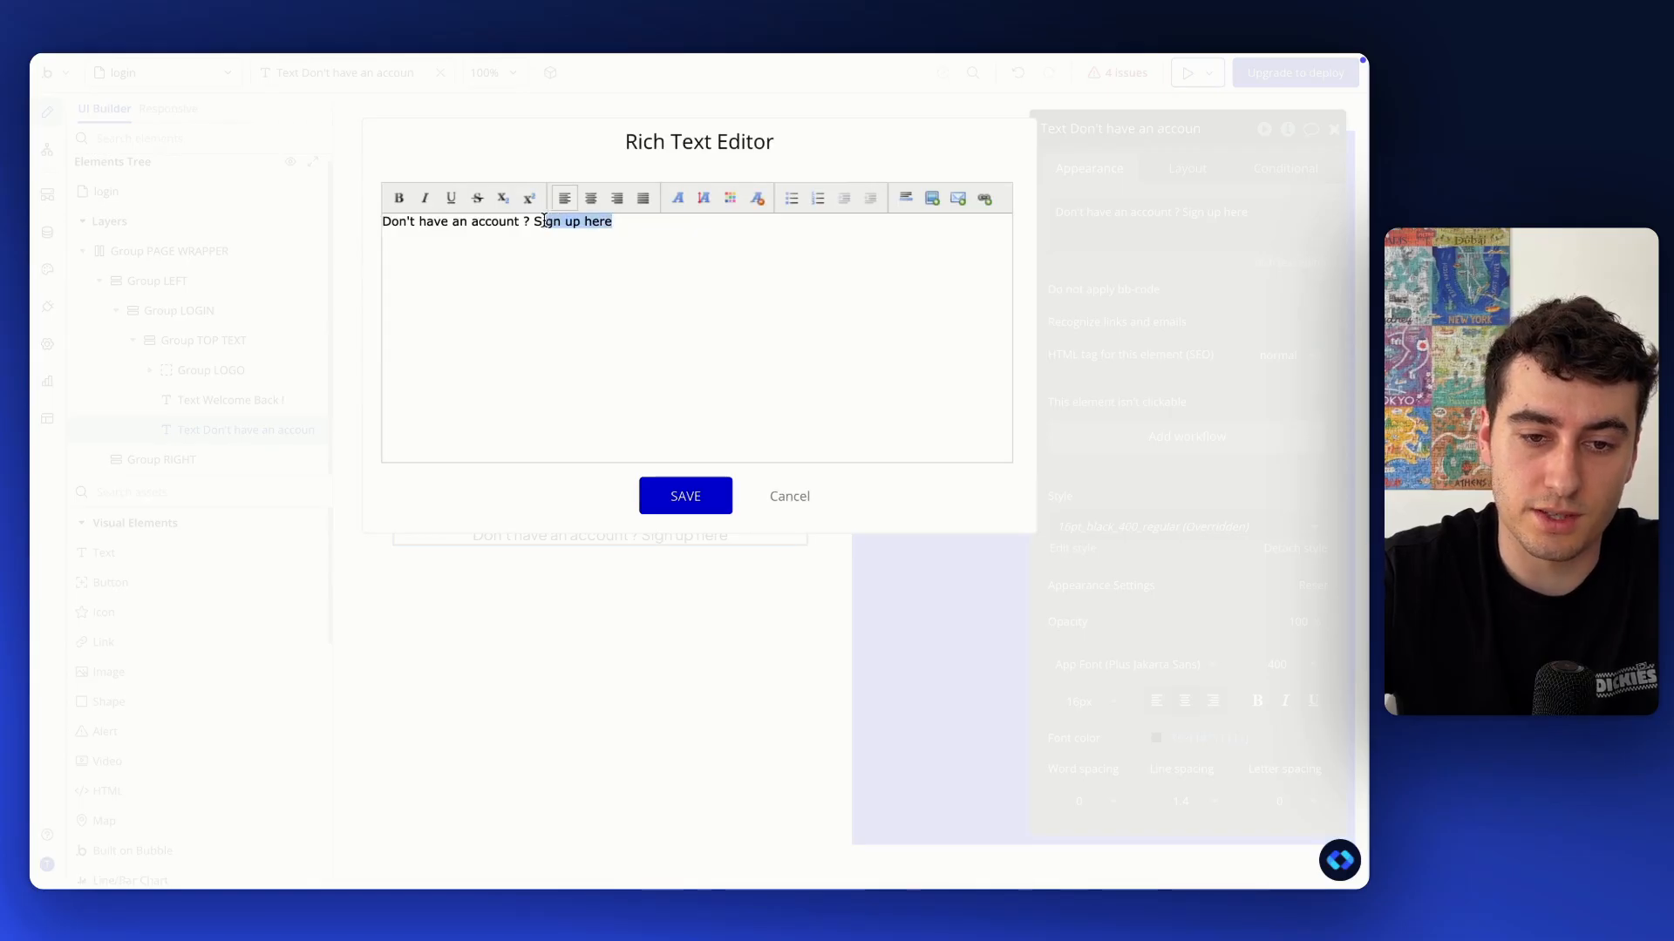
left_click(714, 198)
left_click(739, 237)
left_click(682, 494)
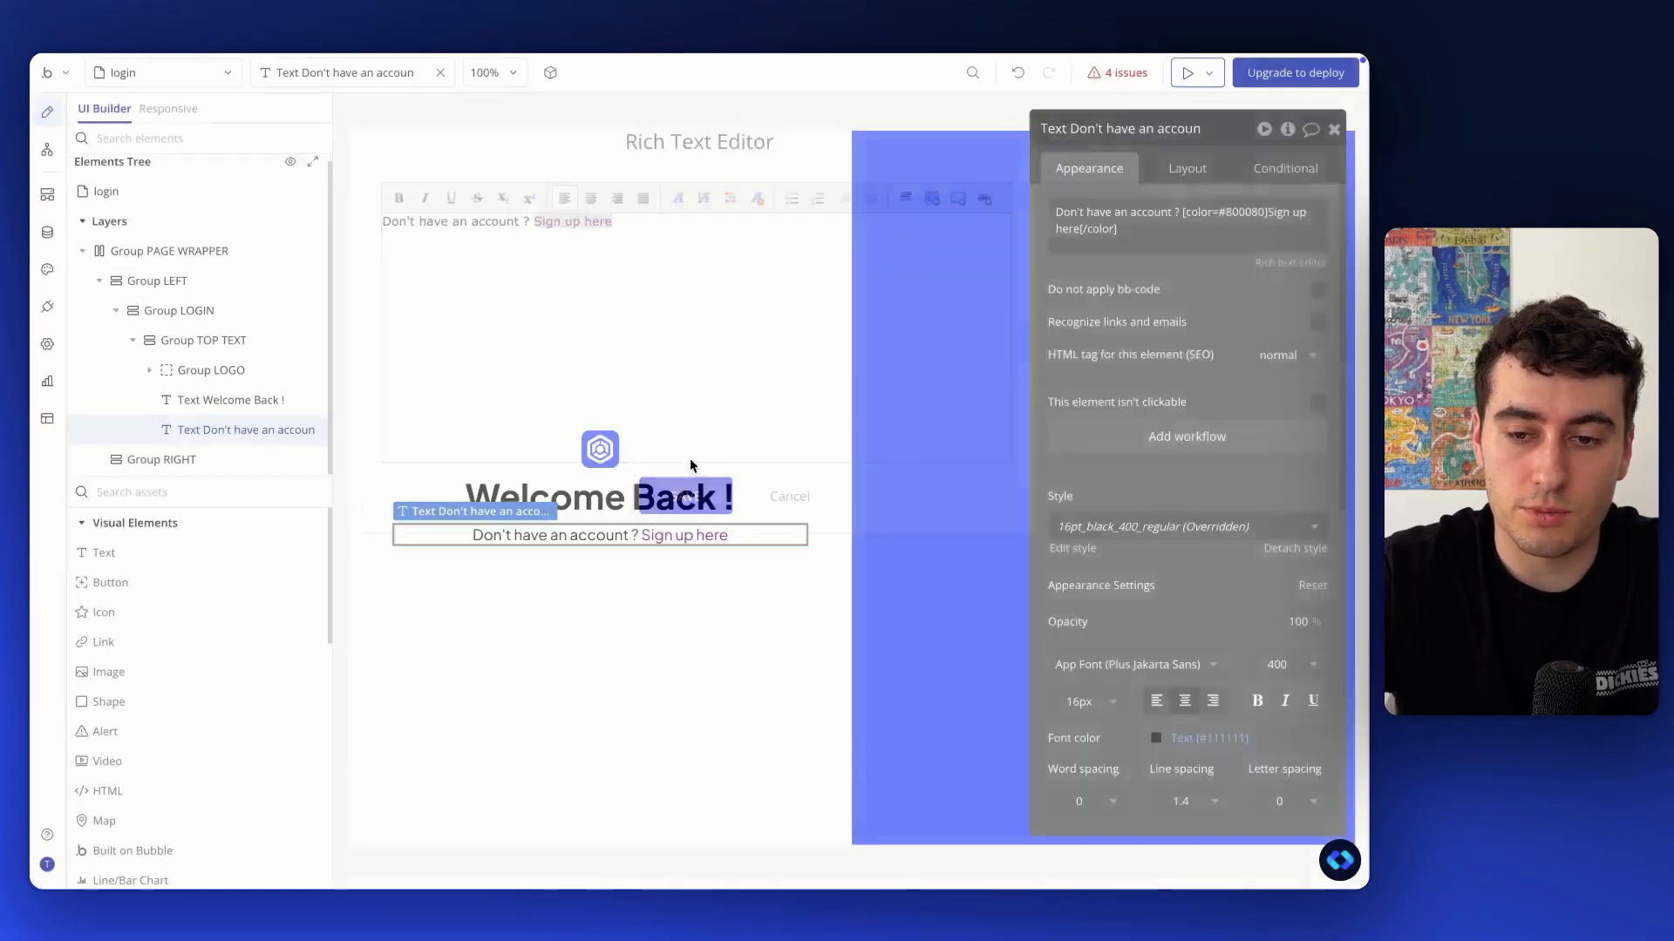
Change that colour code from 800080 to 4262FF in the text's BB-code
left_click(1247, 215)
double_click(1246, 215)
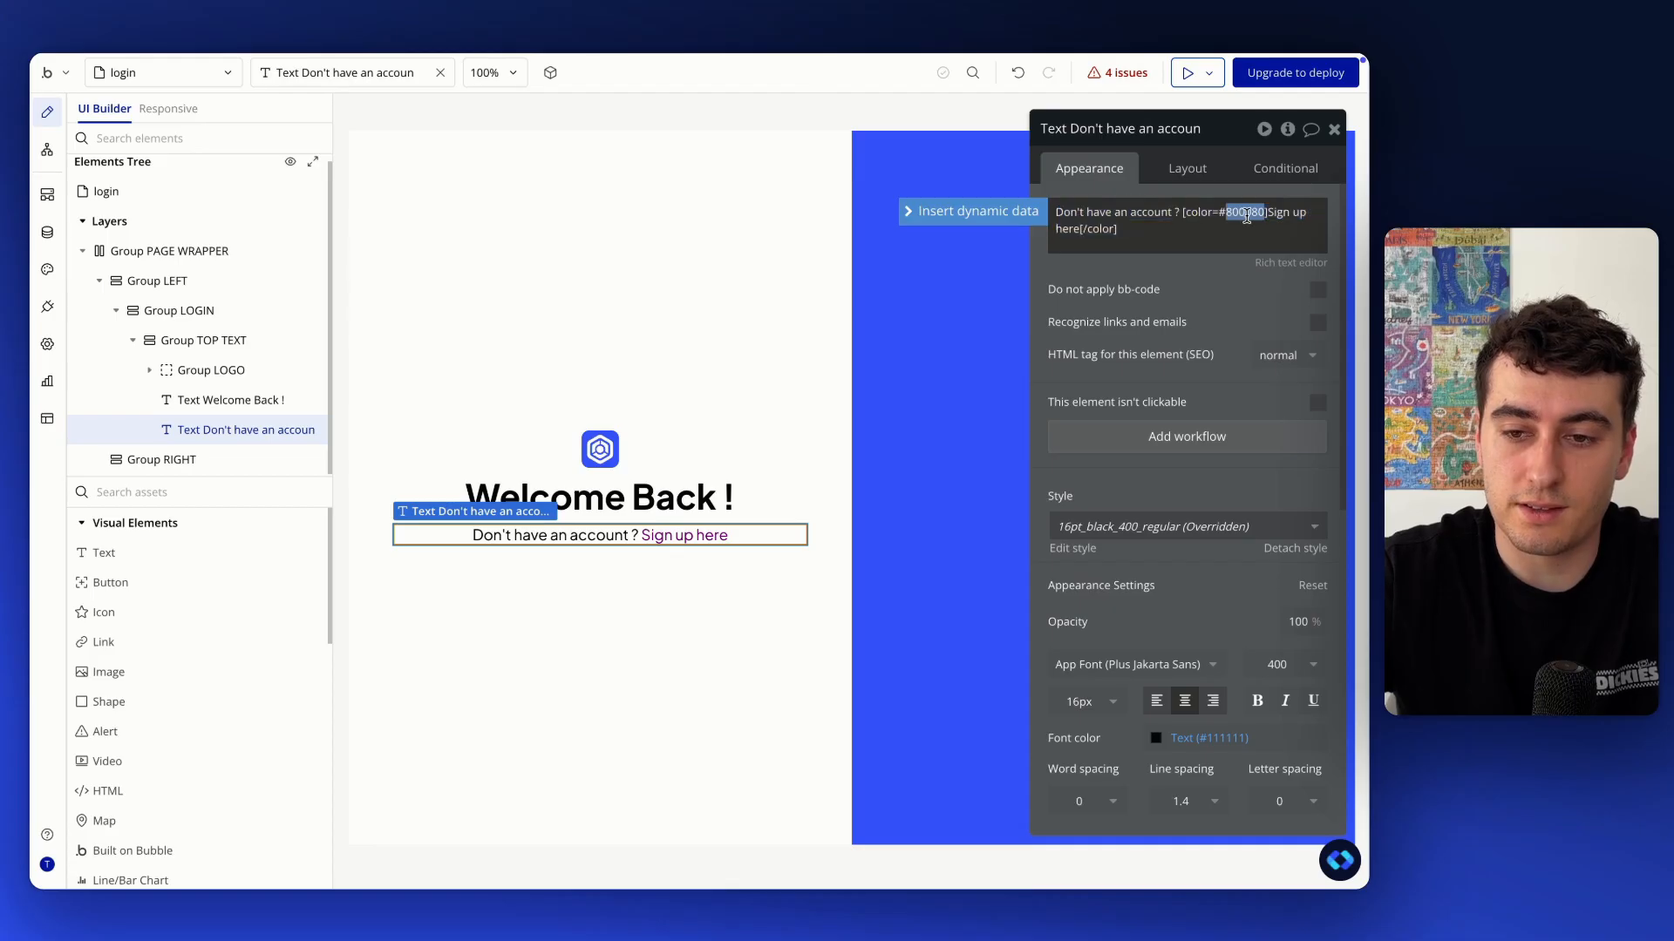
type("4262FF")
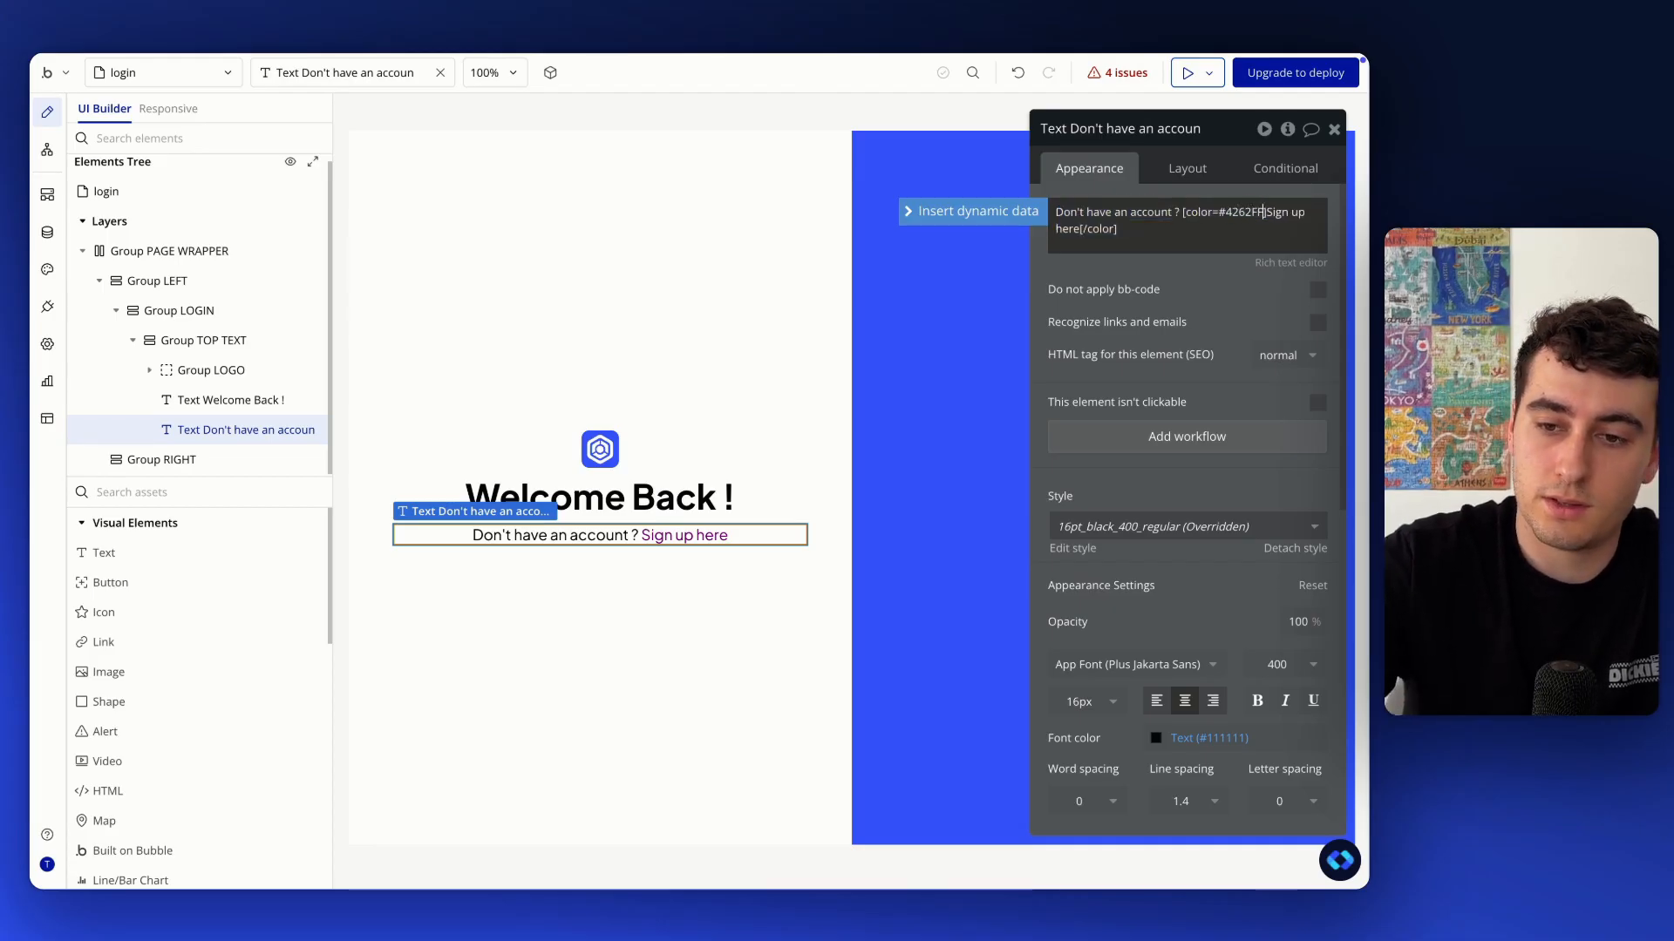
left_click(715, 730)
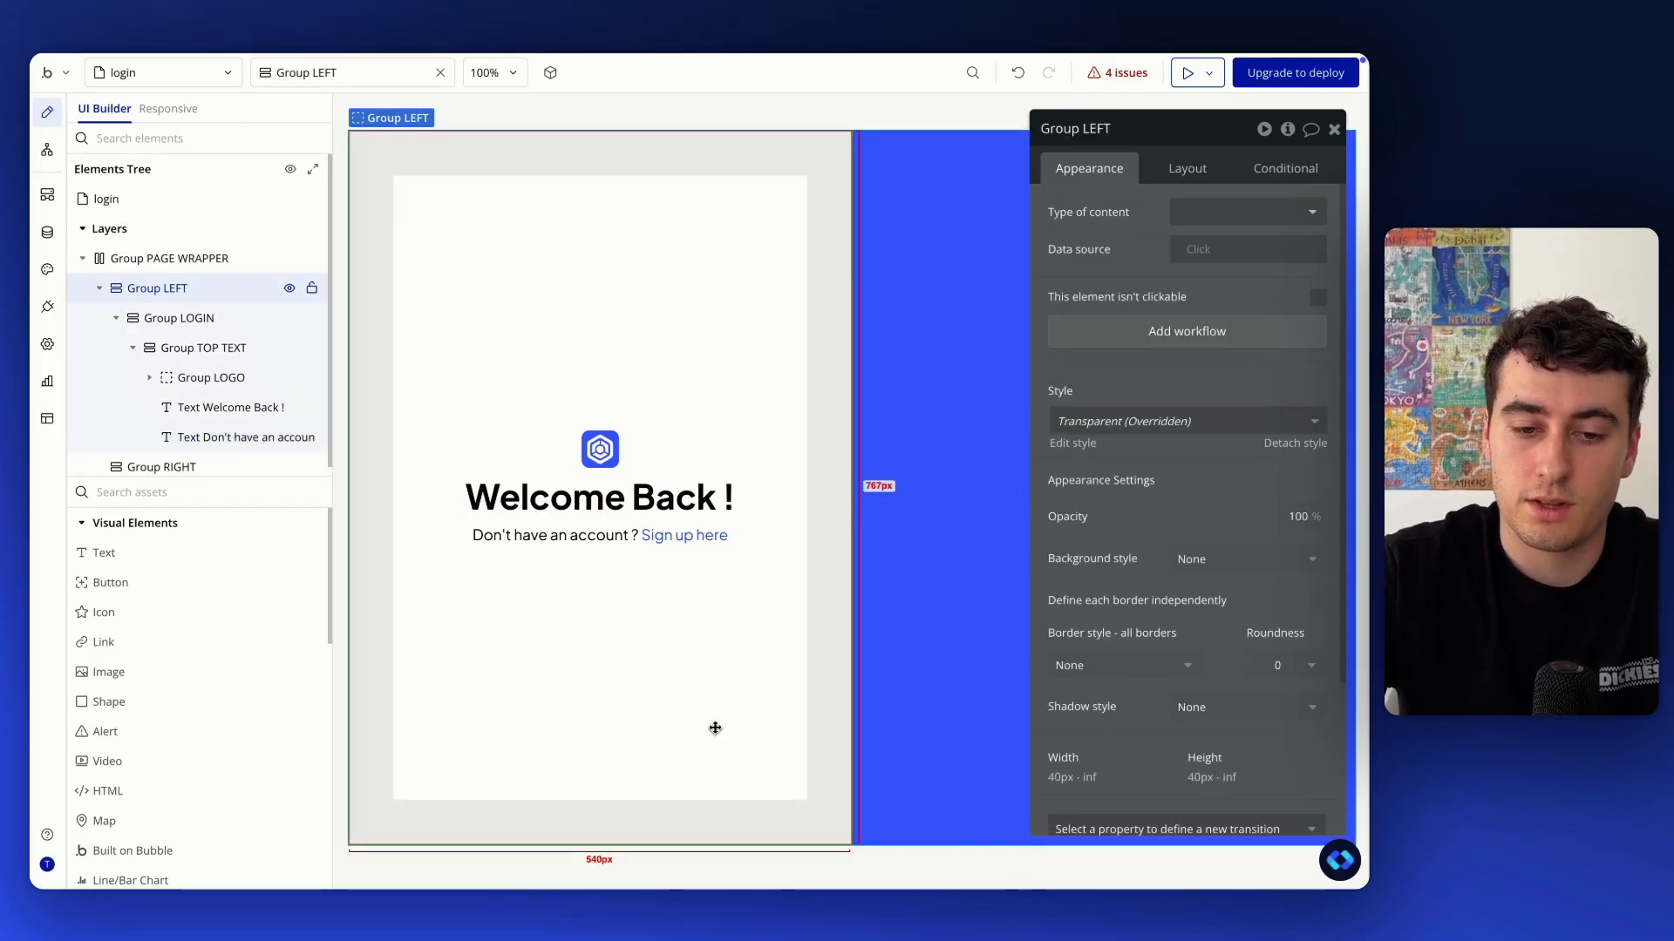
left_click(622, 536)
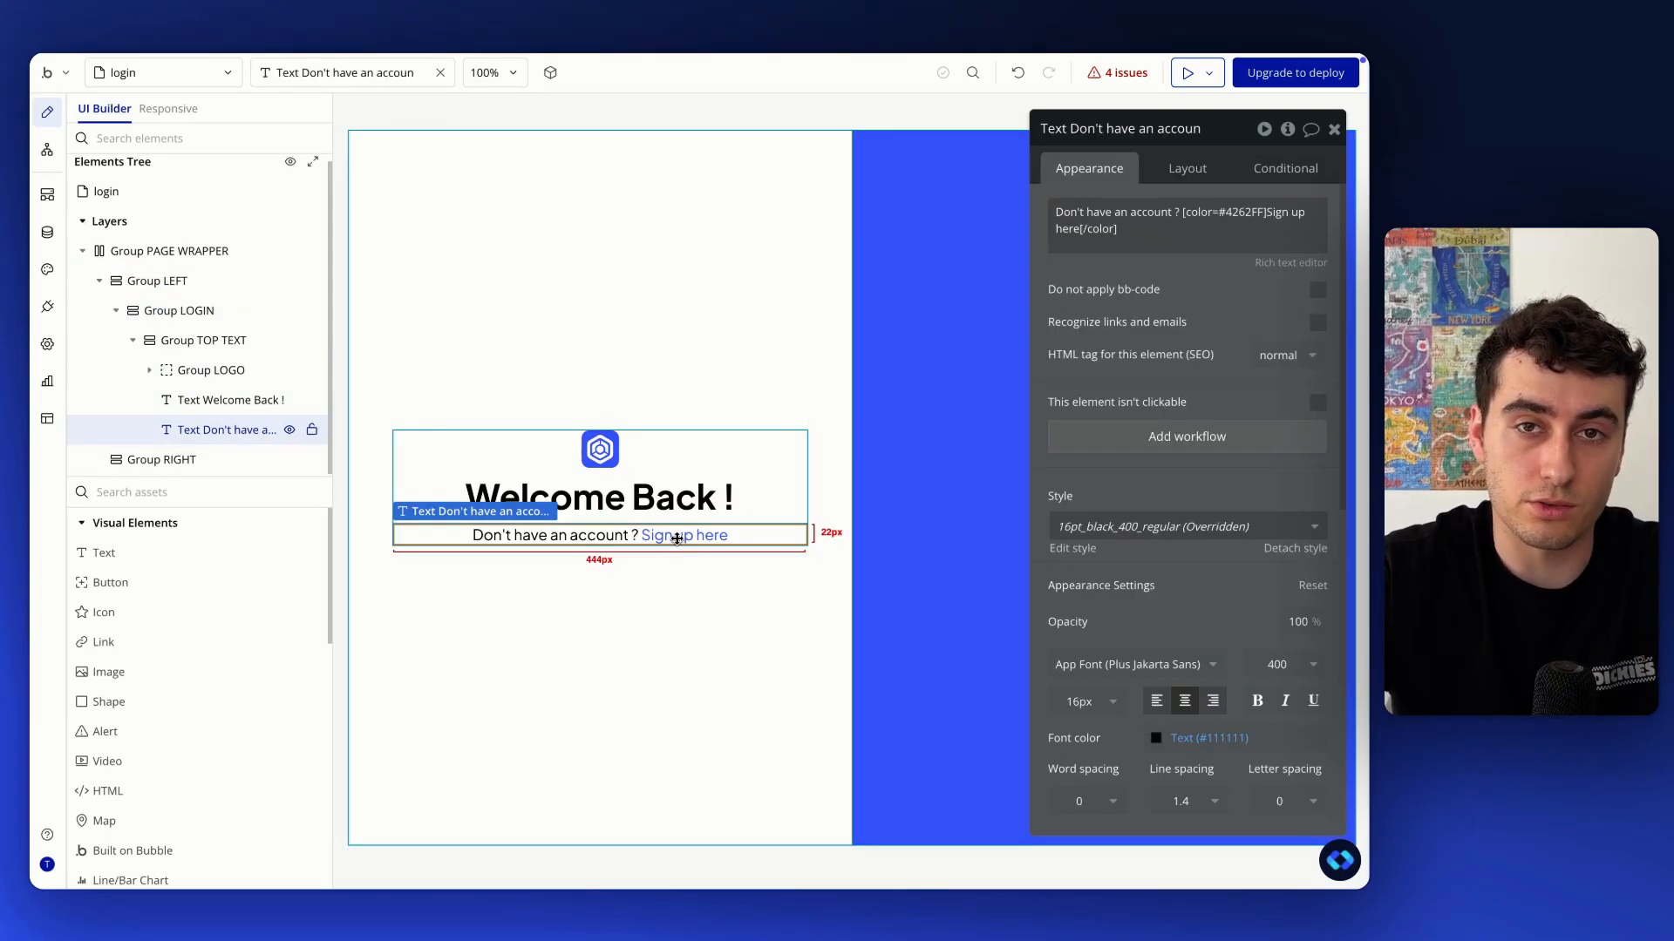
Add a 'When This Text is hovered' condition to the sign-up line
left_click(1286, 169)
left_click(1105, 217)
left_click(1106, 223)
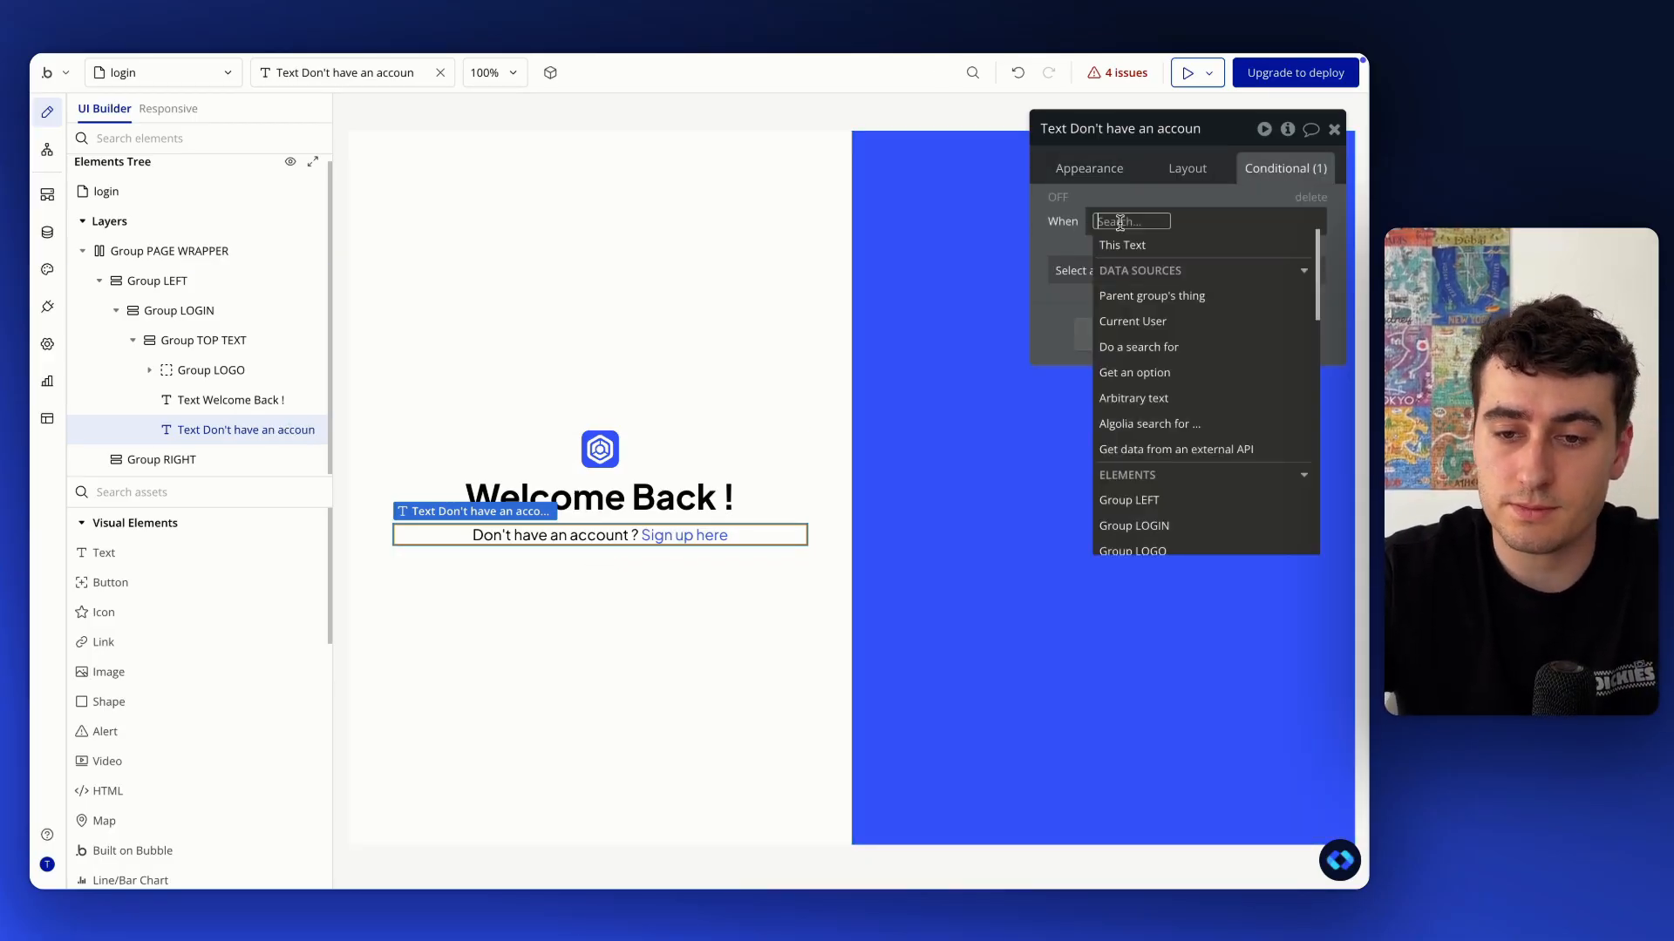
left_click(1127, 245)
type("hov")
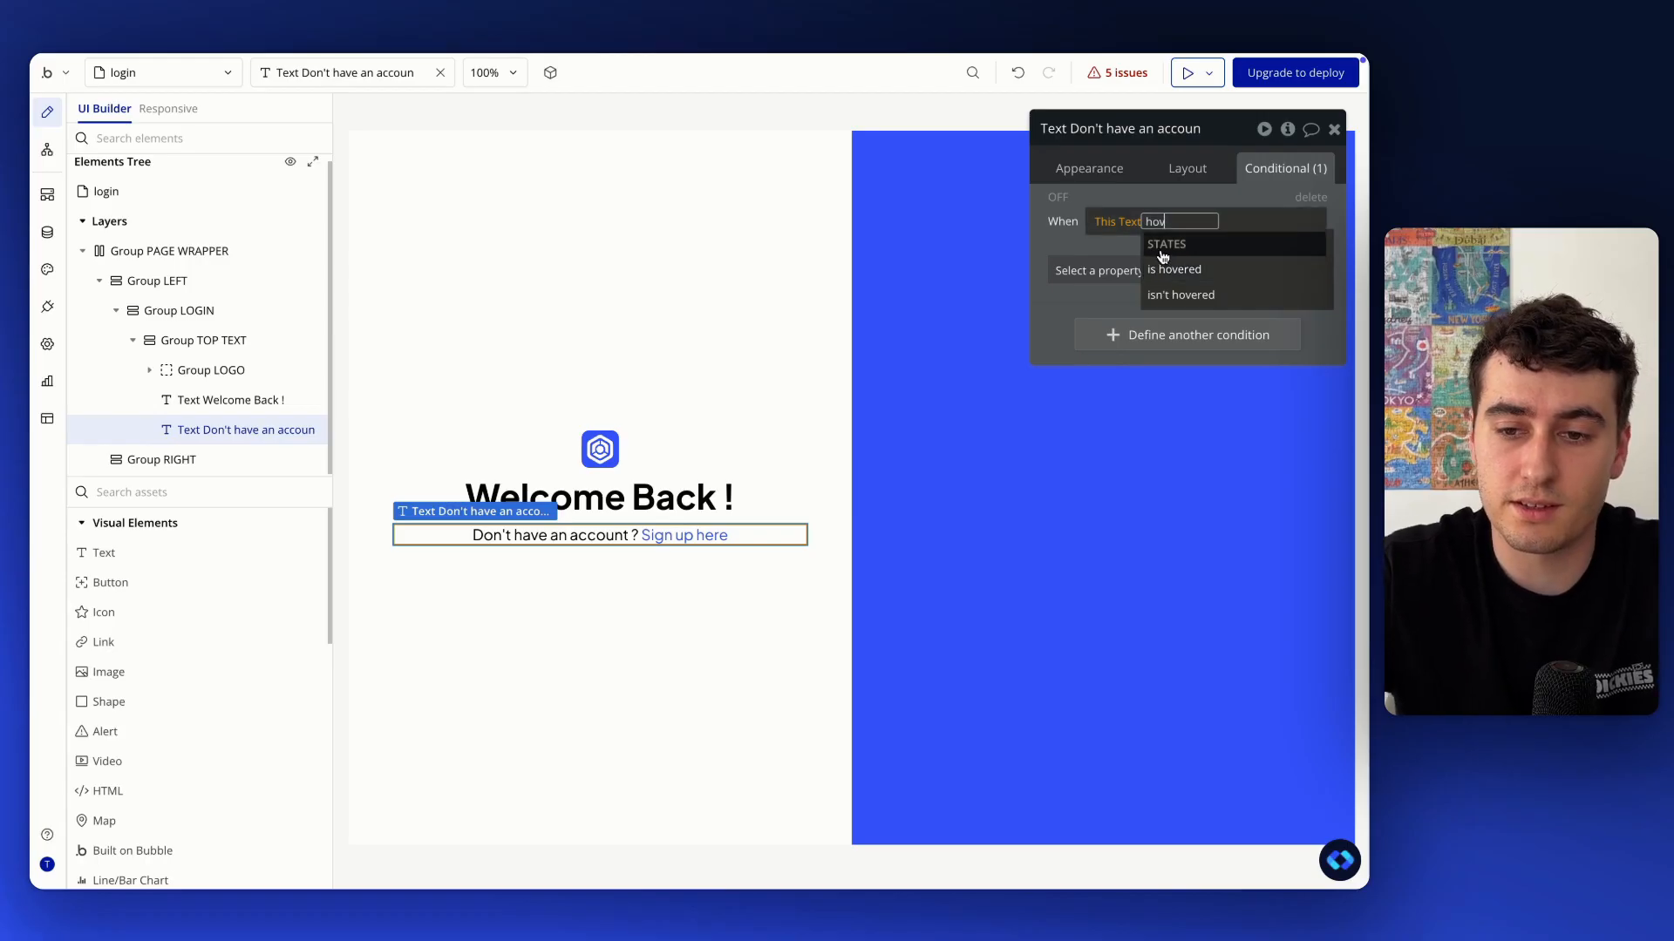
left_click(1158, 270)
Make the hover condition change the Text property, dropping the separate underline property
left_click(1113, 268)
type("tex")
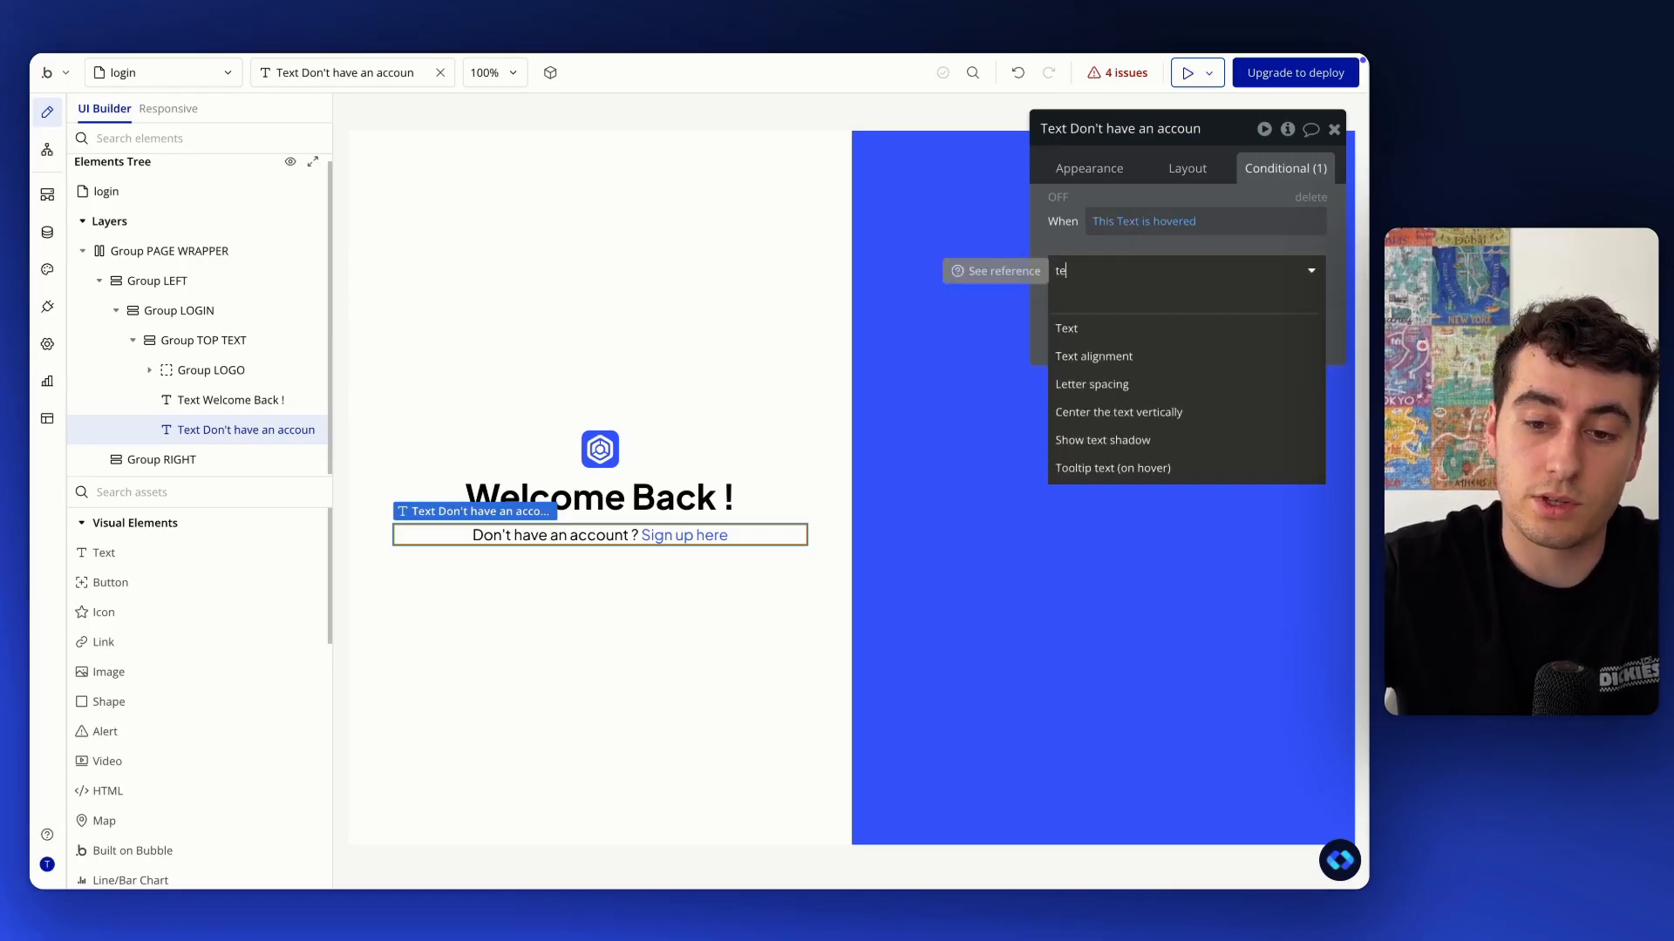
left_click(1109, 331)
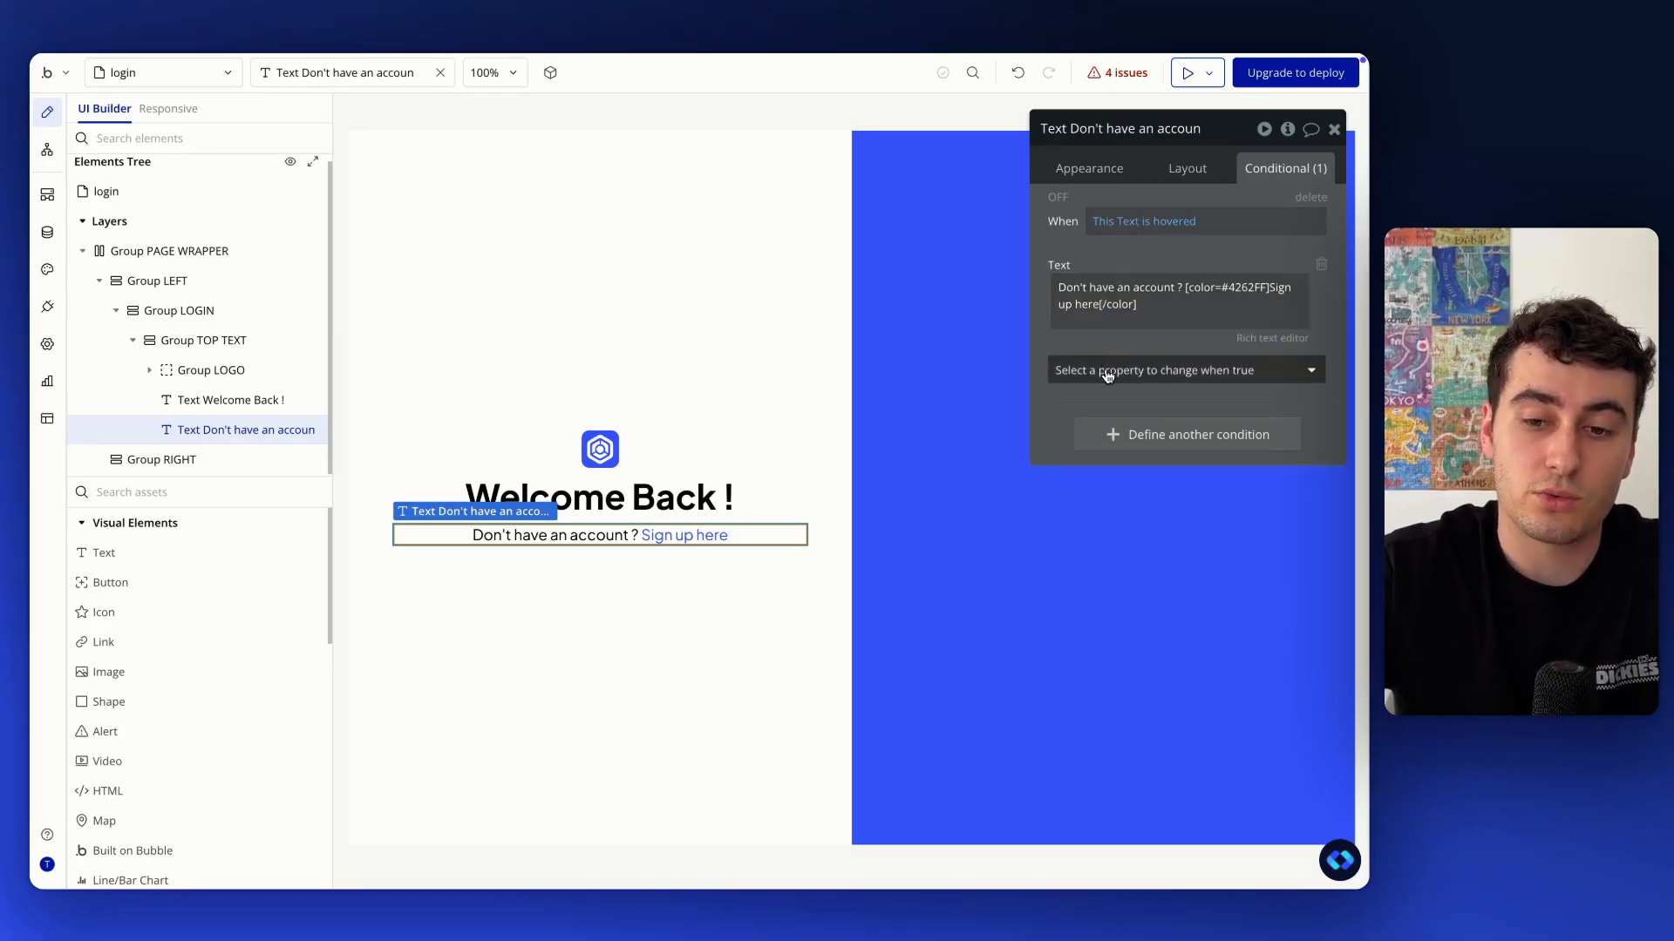
left_click(1106, 371)
type("under")
left_click(1105, 429)
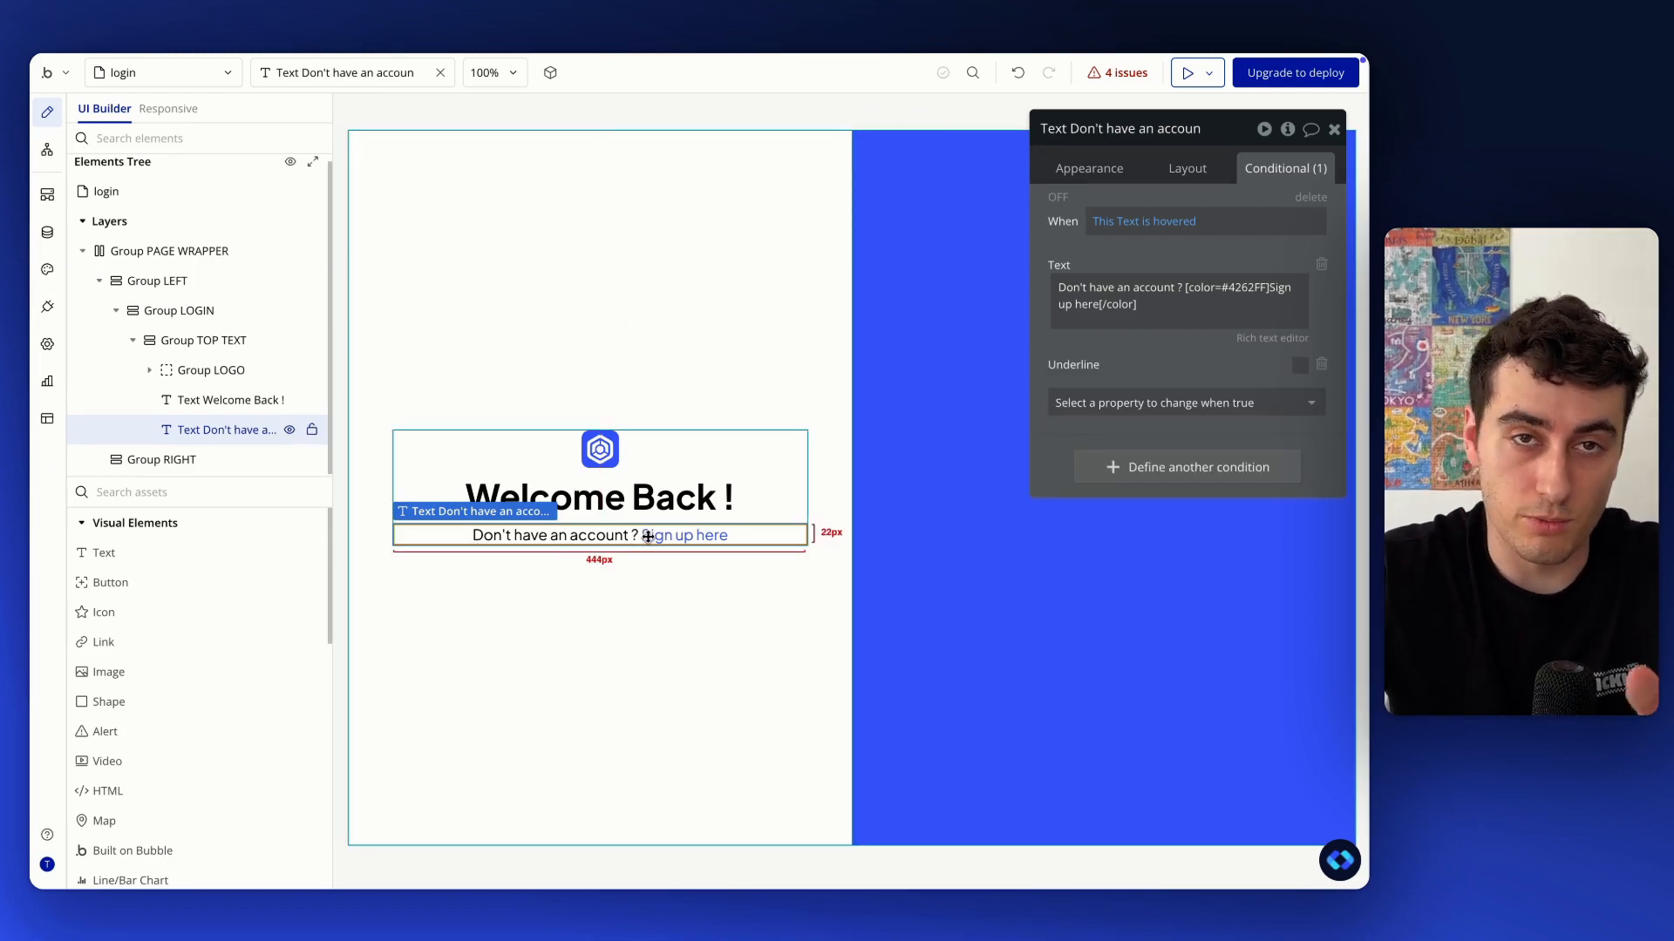
left_click(1321, 364)
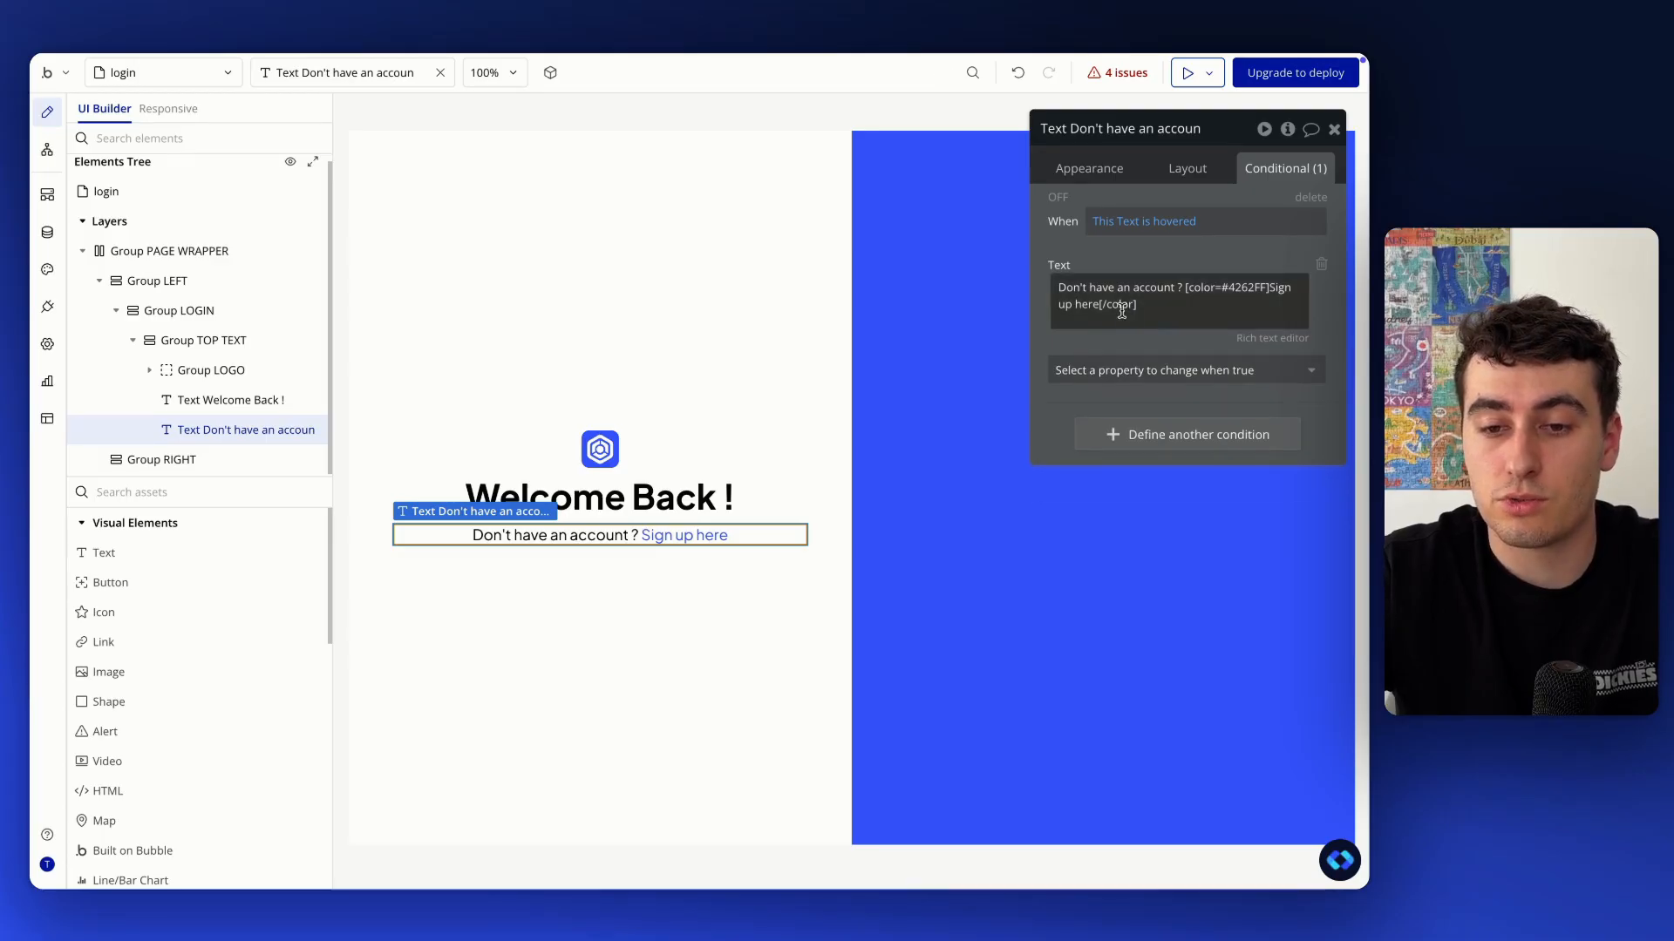
Underline 'Sign up here' in the hover text and preview the login page
left_click(1272, 339)
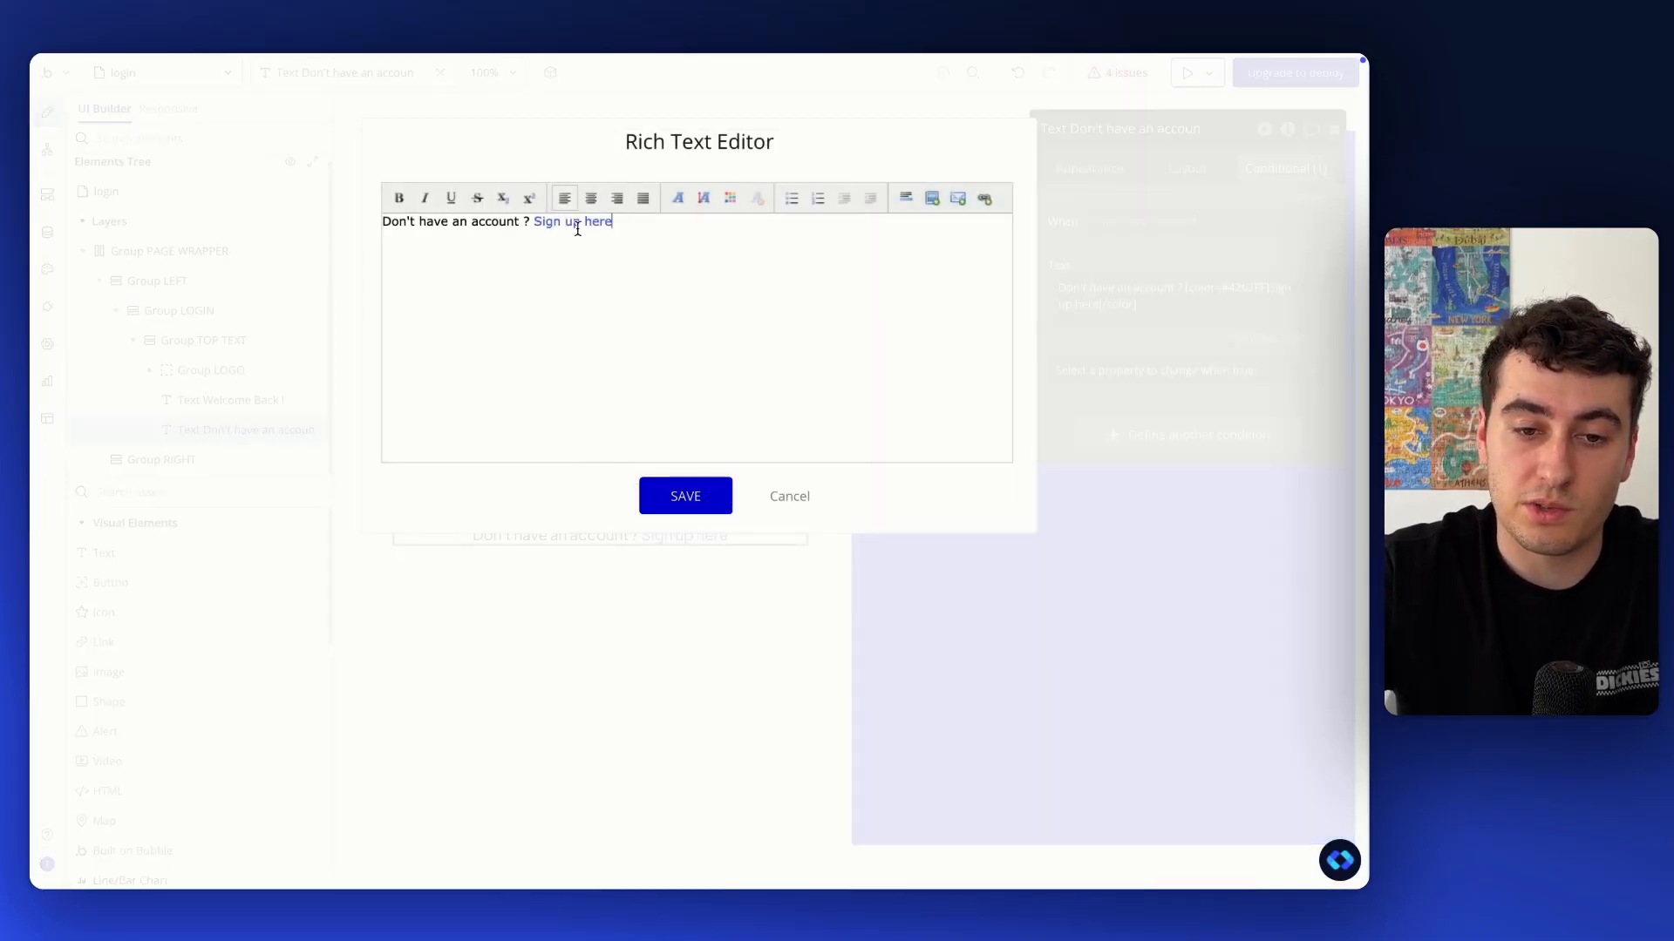
left_click(535, 223, "shift")
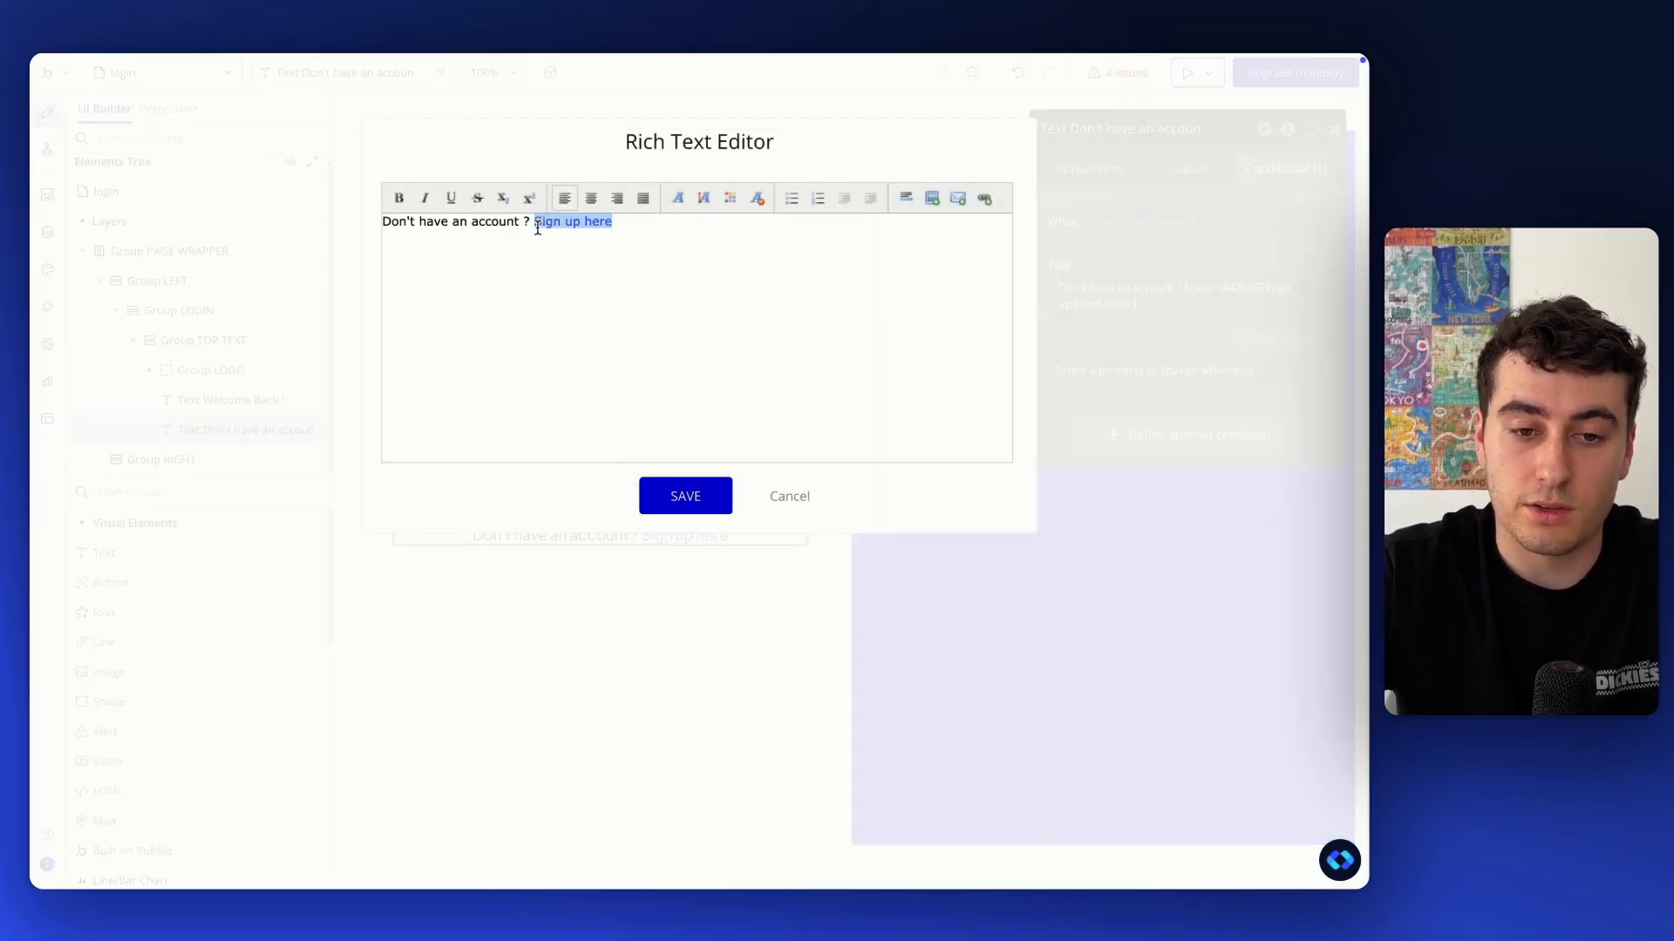
left_click(450, 198)
left_click(668, 494)
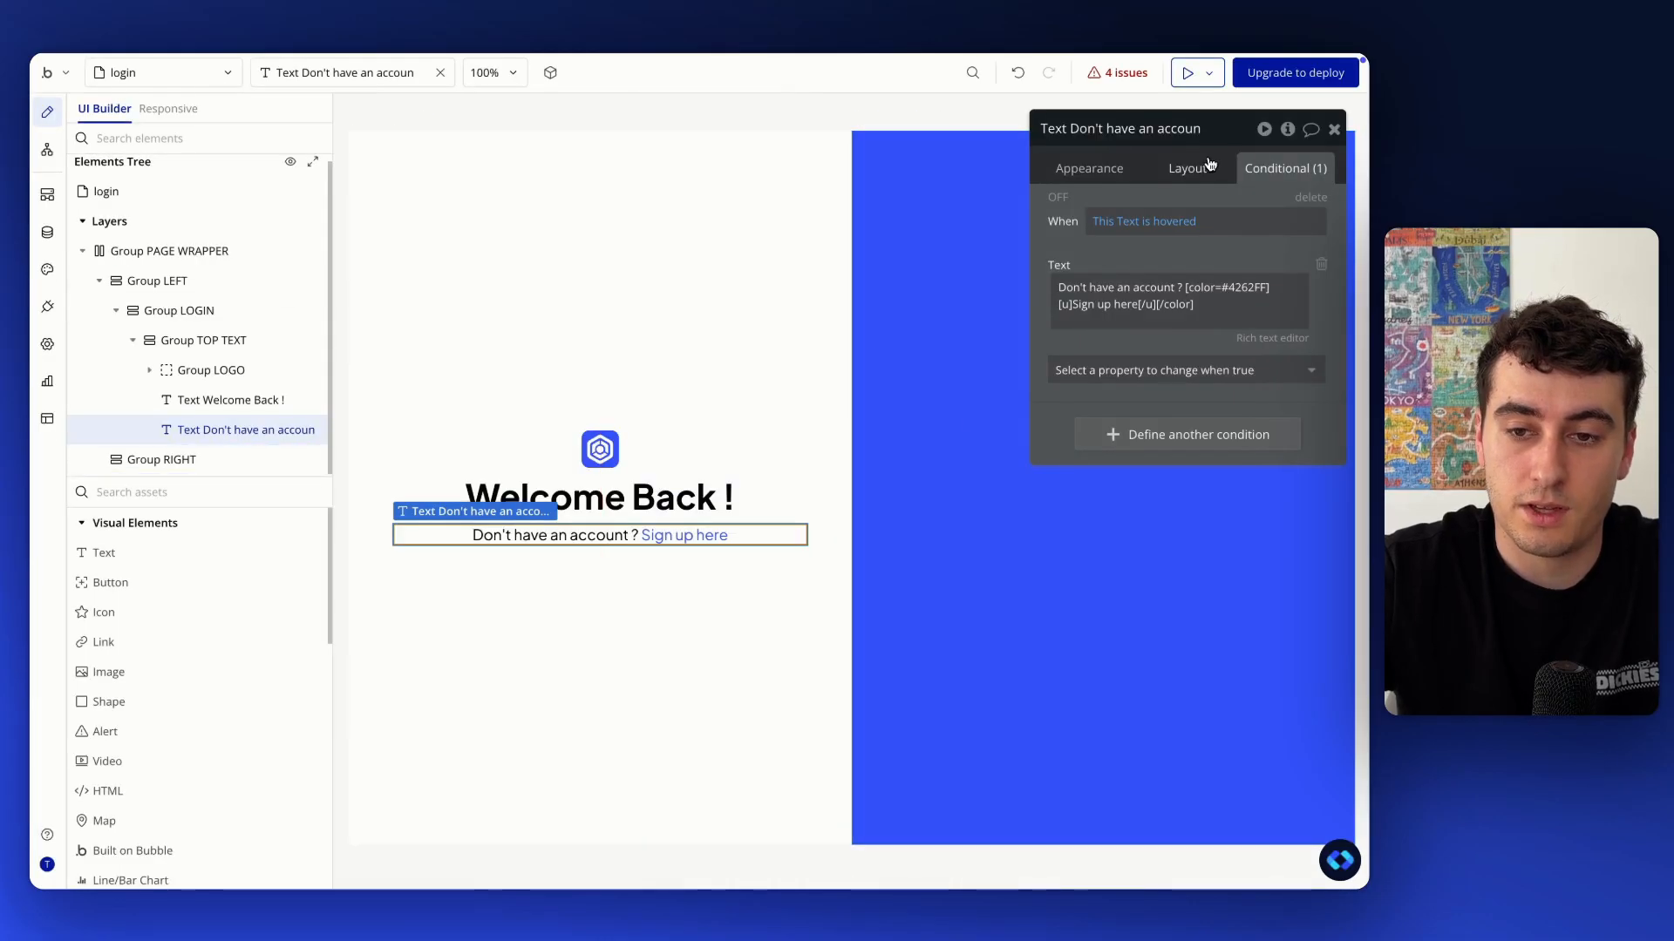
left_click(1190, 75)
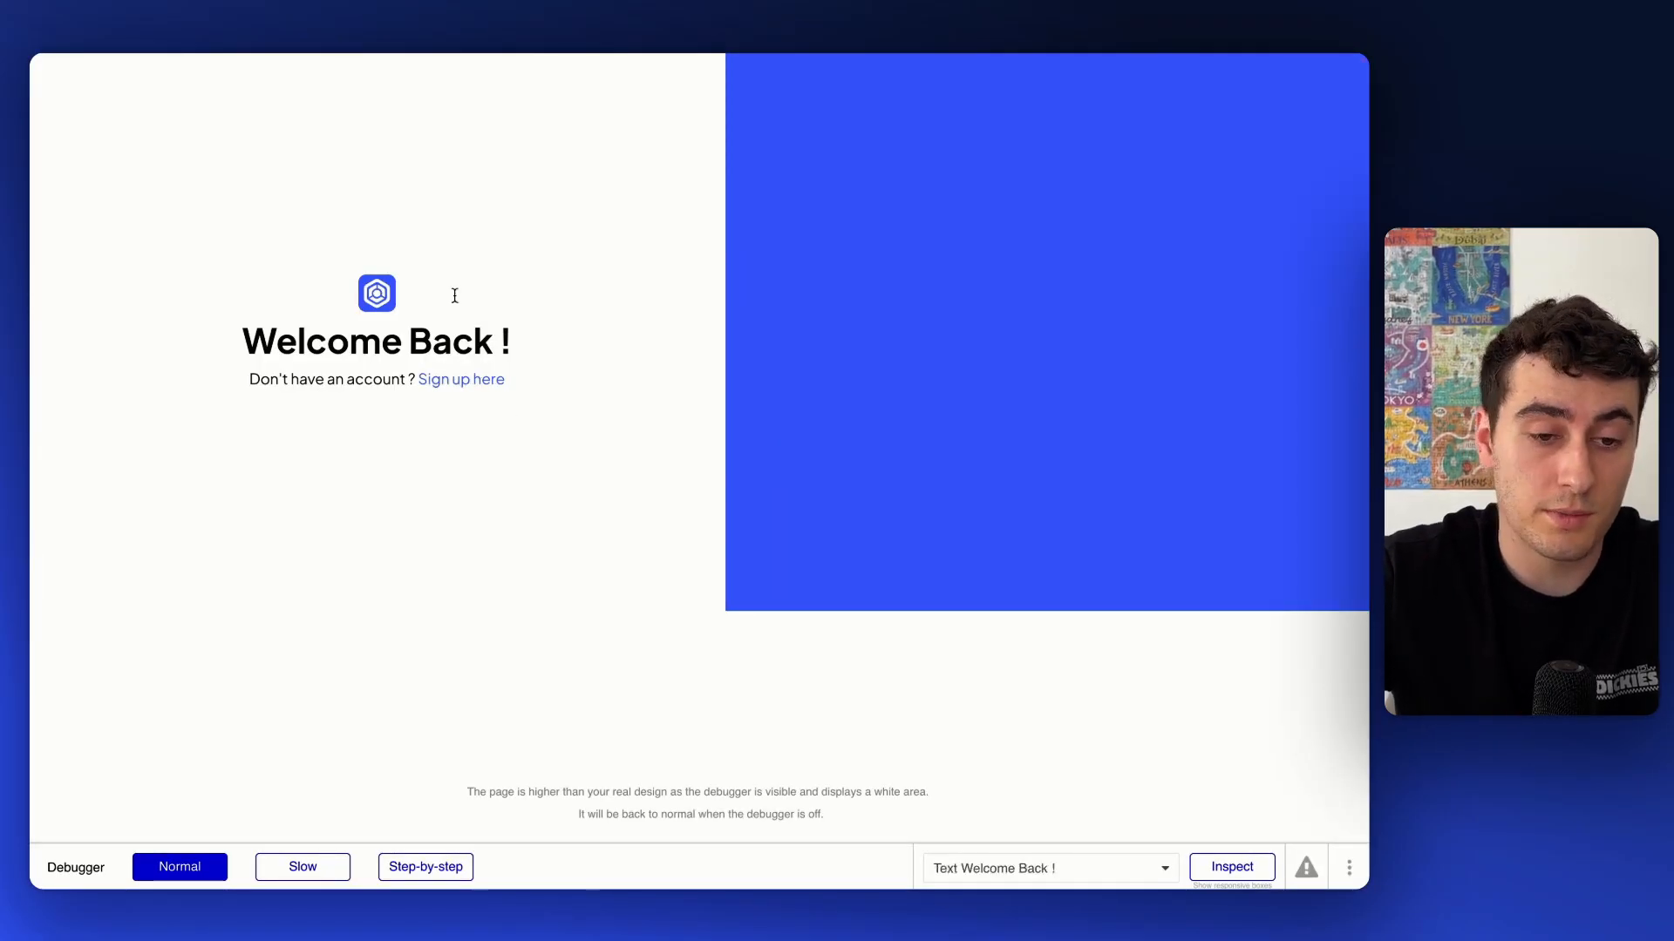
Add a new group inside Group LOGIN named Group INPUTS Container
left_click(174, 92)
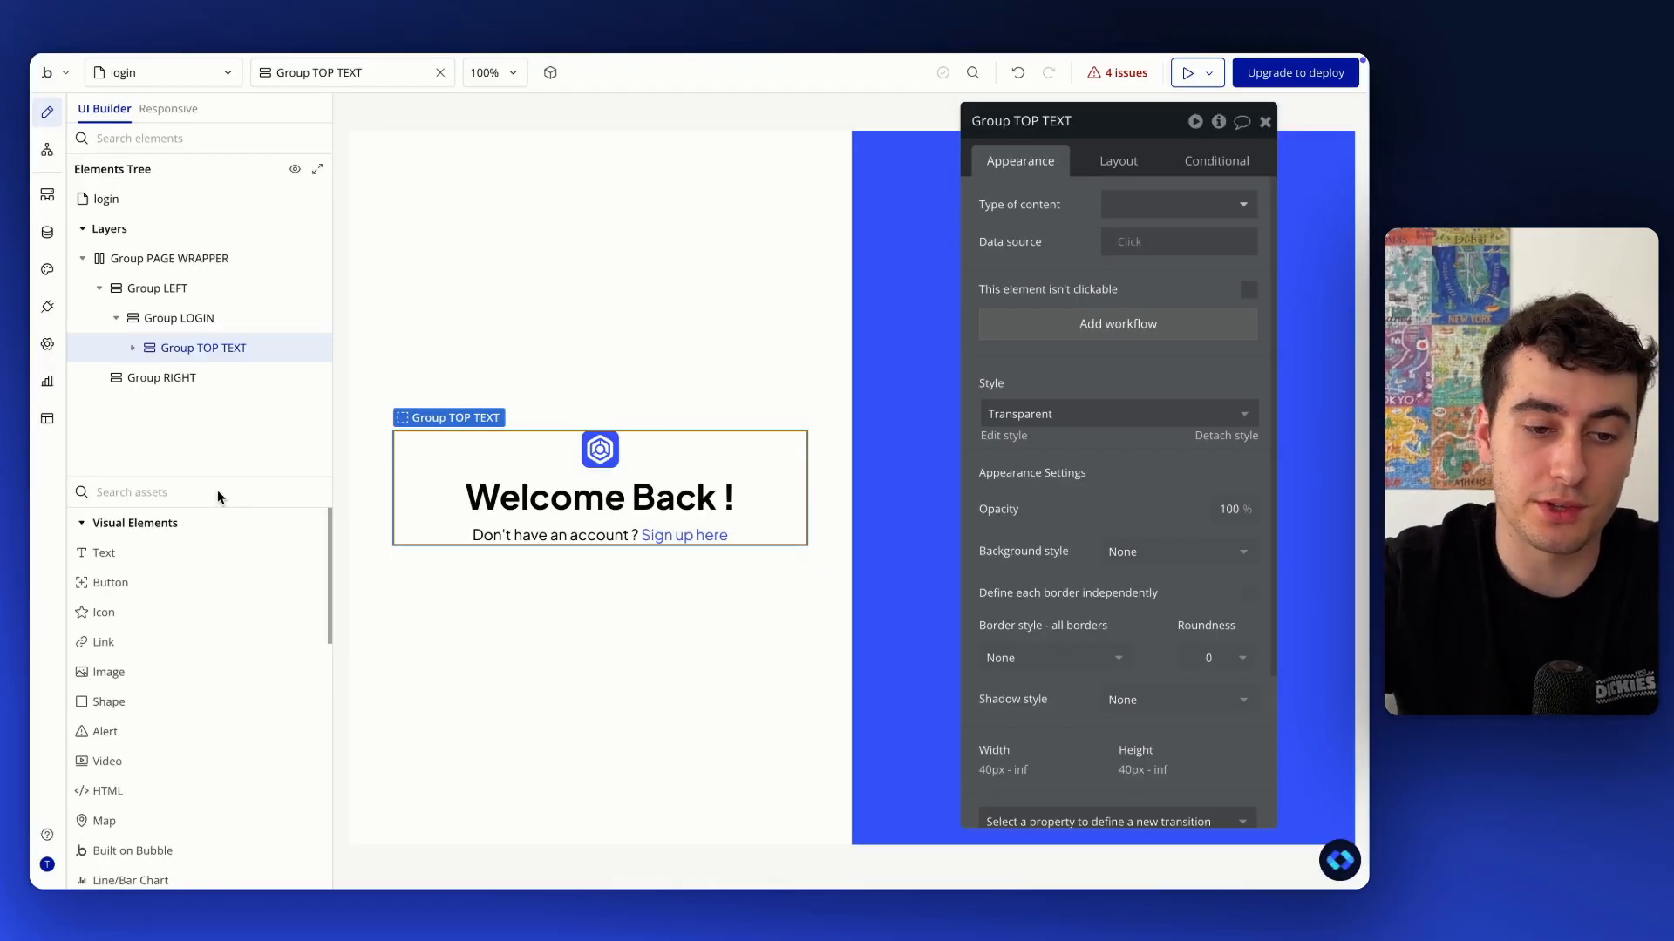
left_click(192, 492)
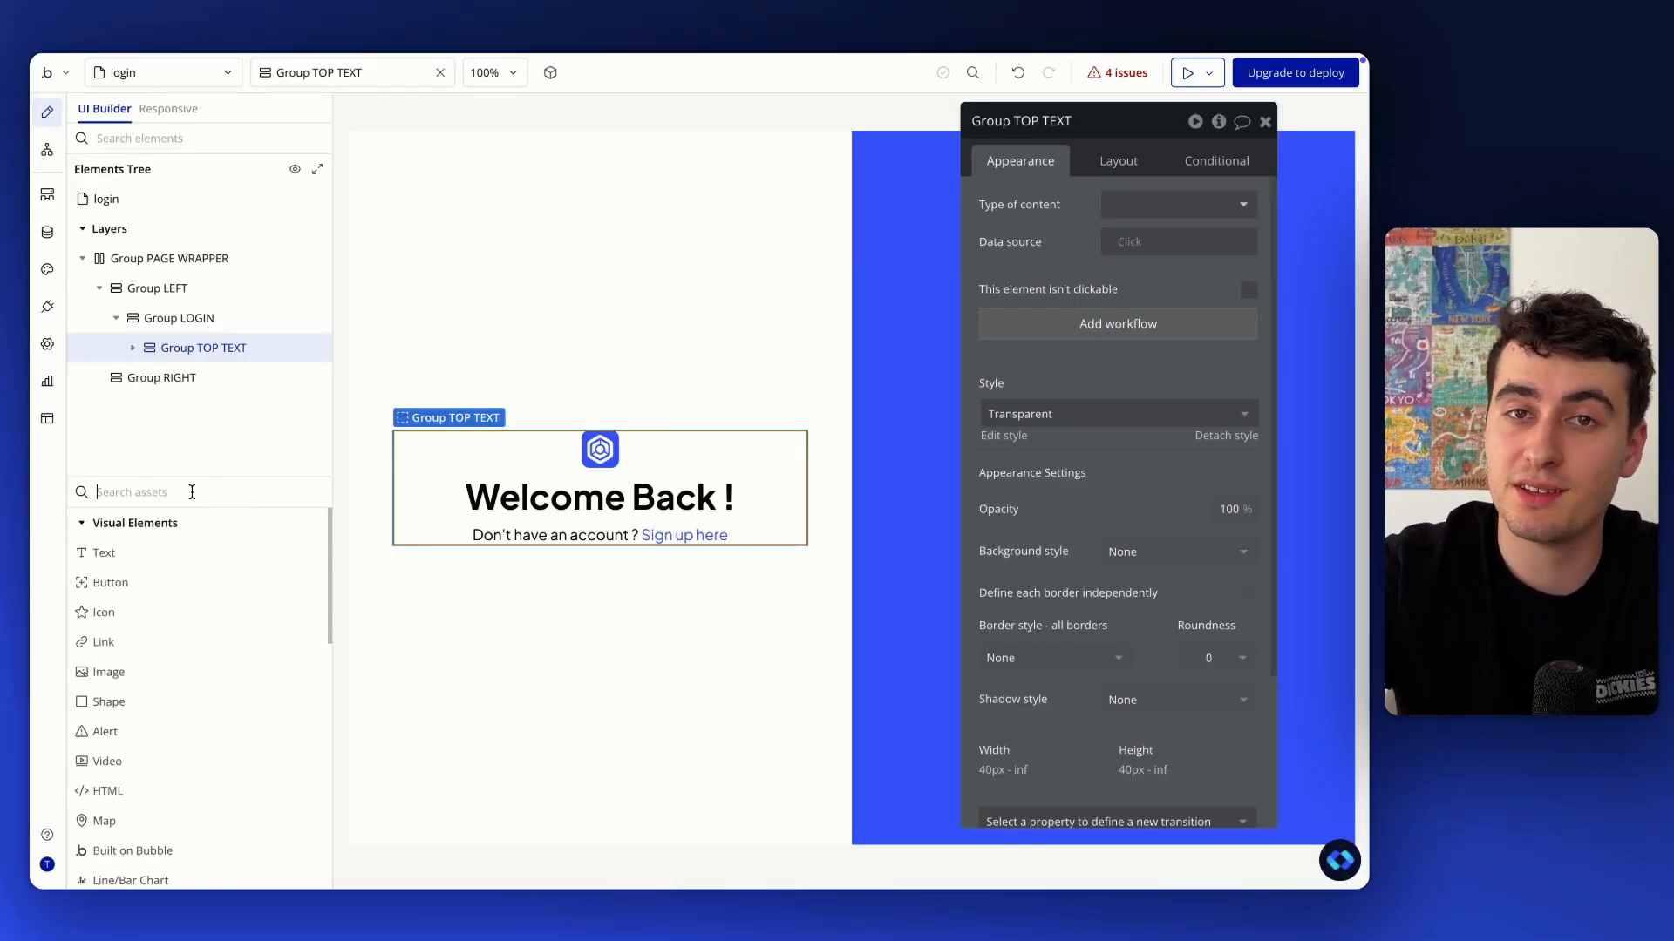
type("group")
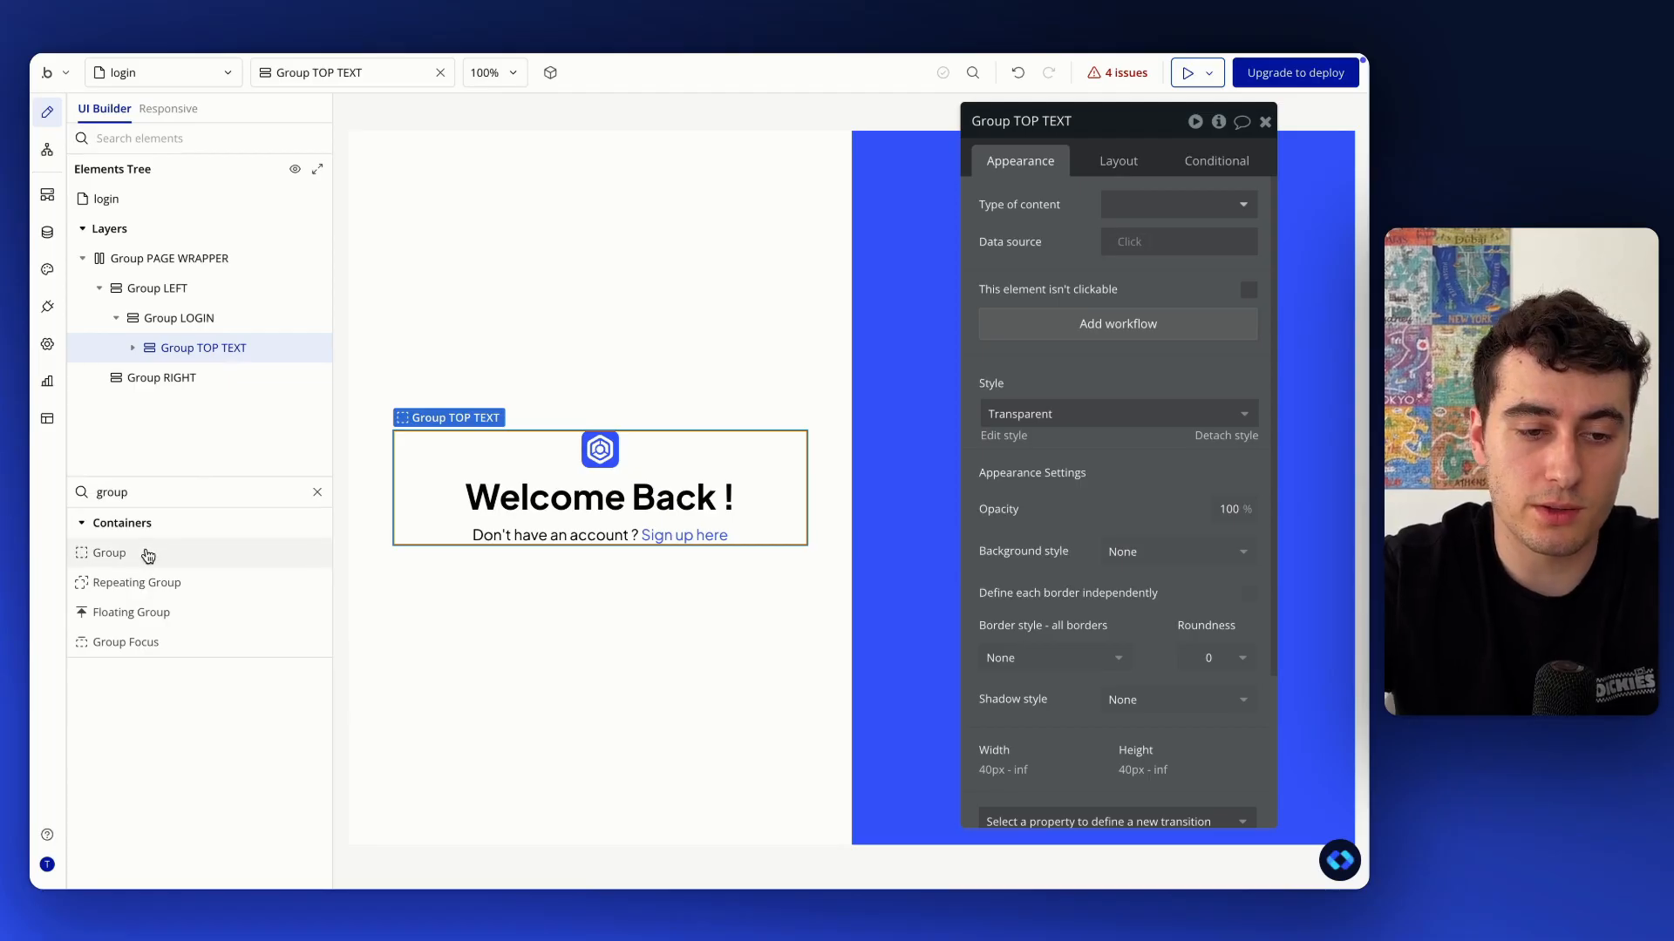
left_click_drag(139, 553, 217, 336)
double_click(207, 373)
key("BackSpace")
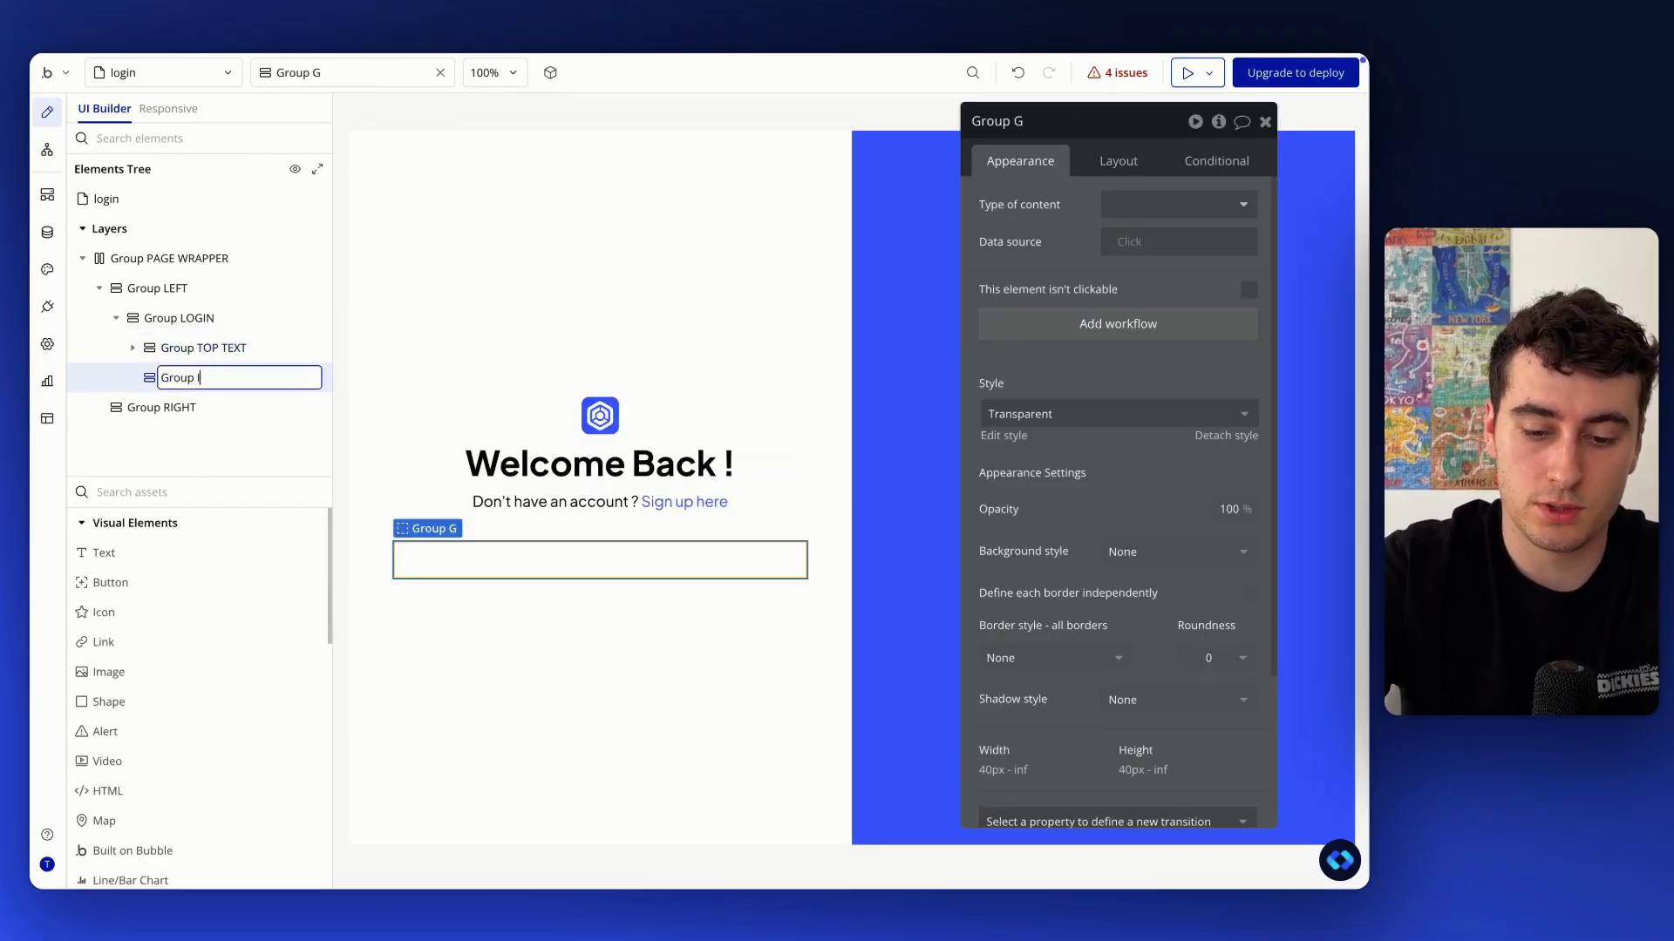
type("INPUTS Container")
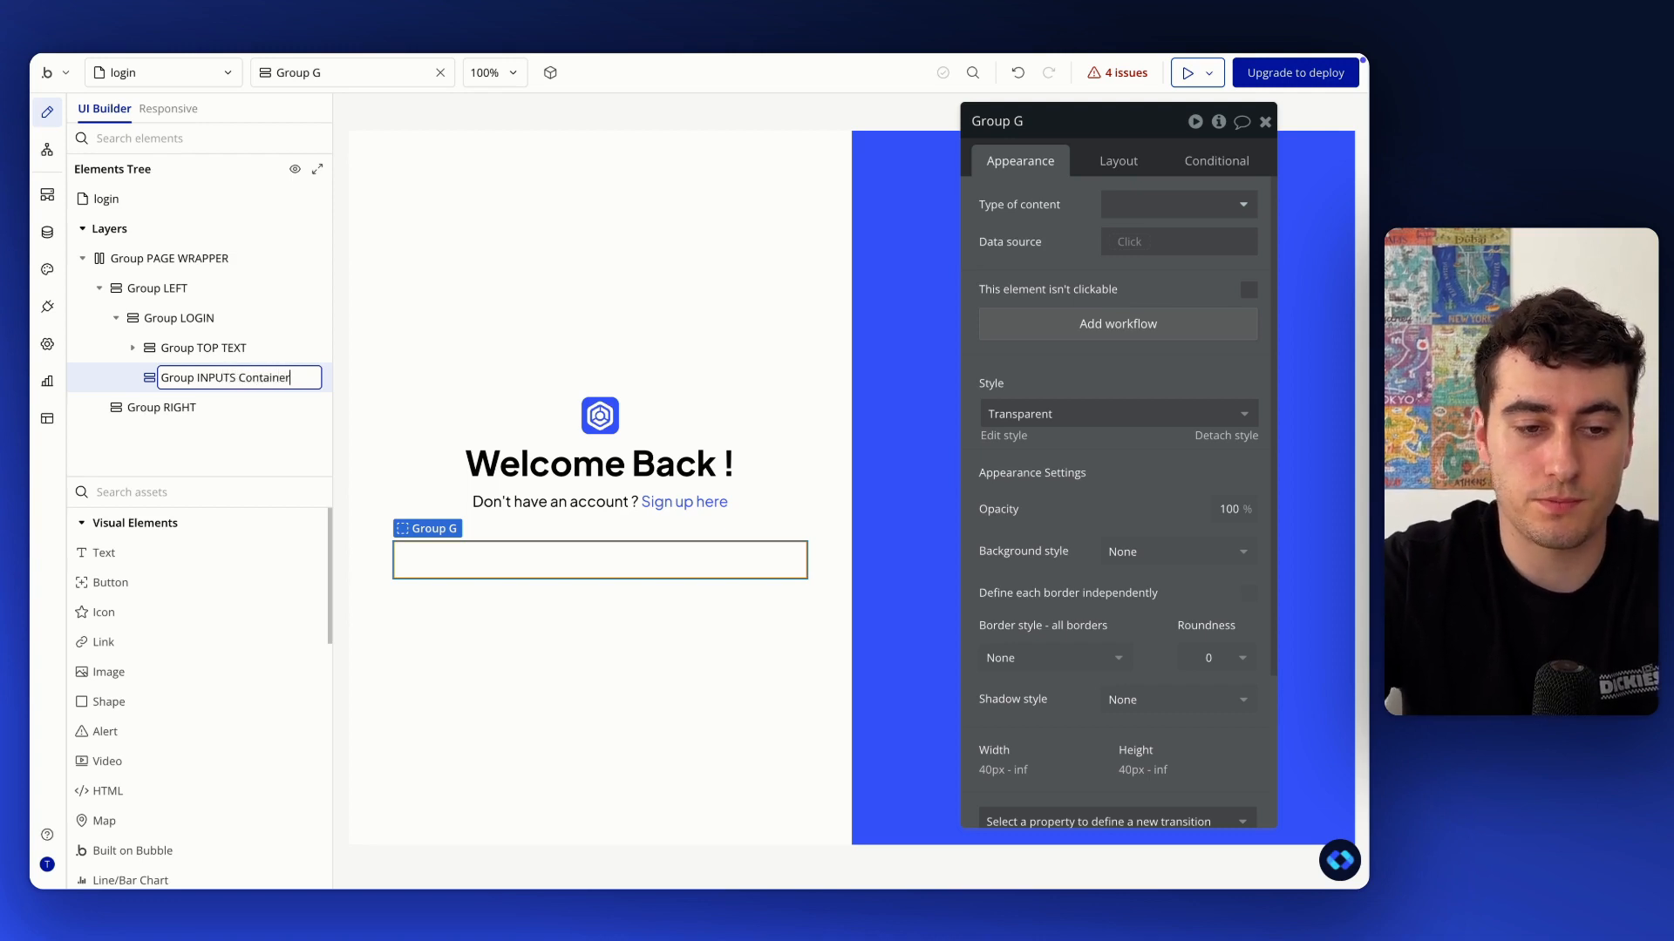
left_click(213, 345)
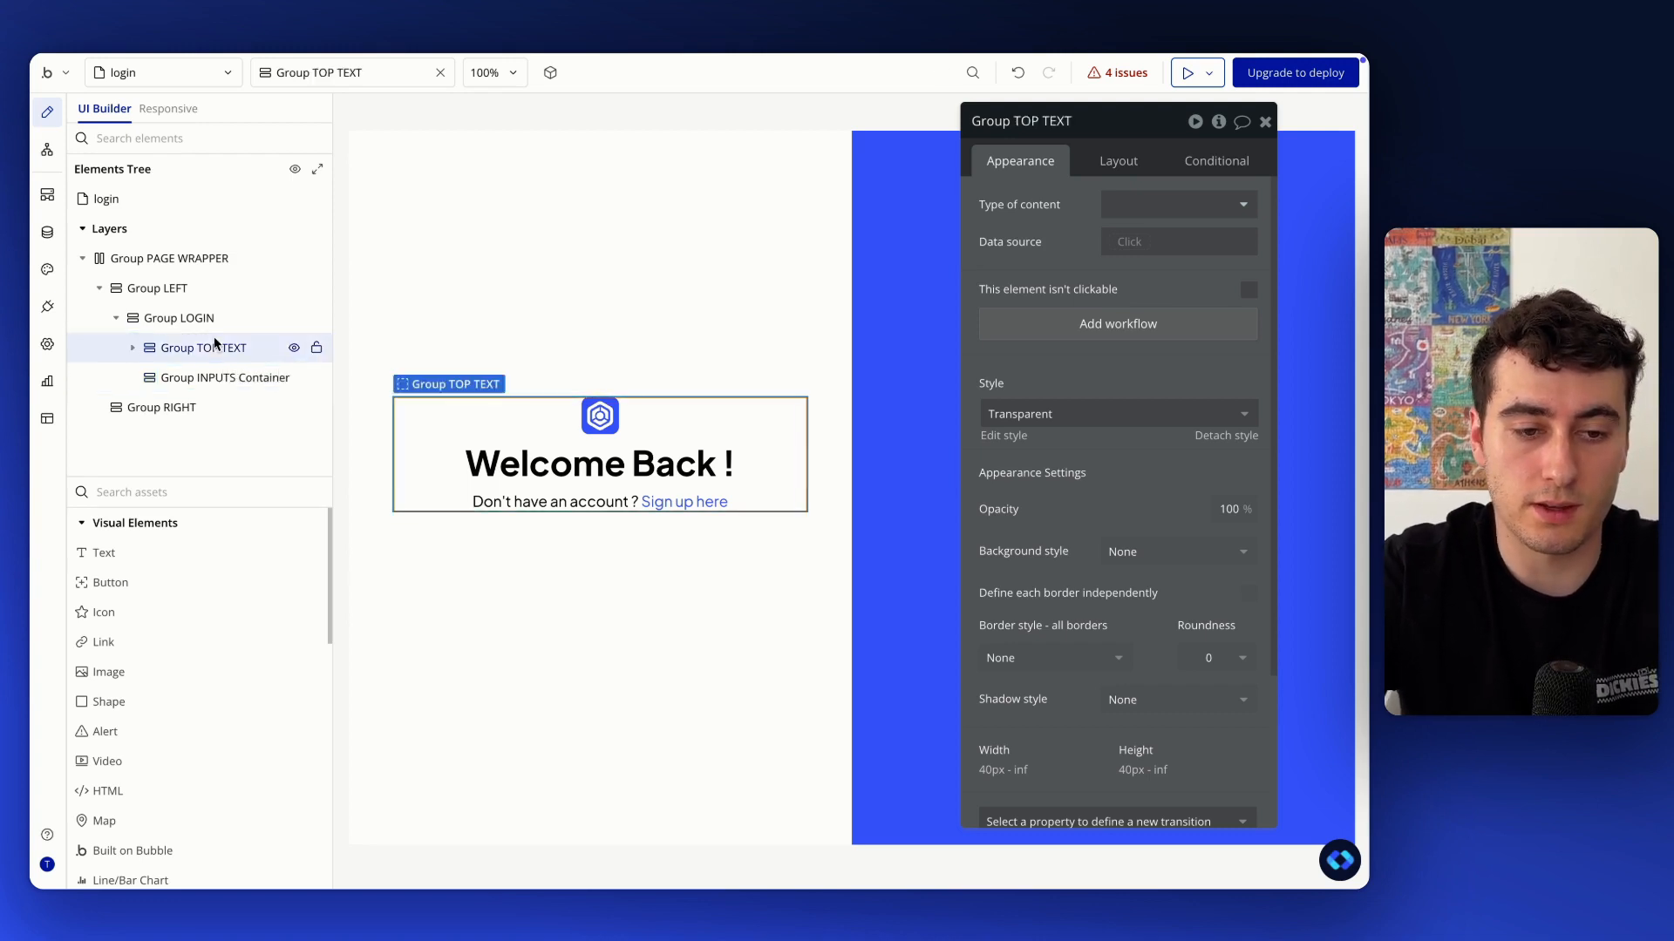
Turn on gap spacing in Group LOGIN's layout for a 32 px row gap
left_click(215, 381)
left_click(179, 318)
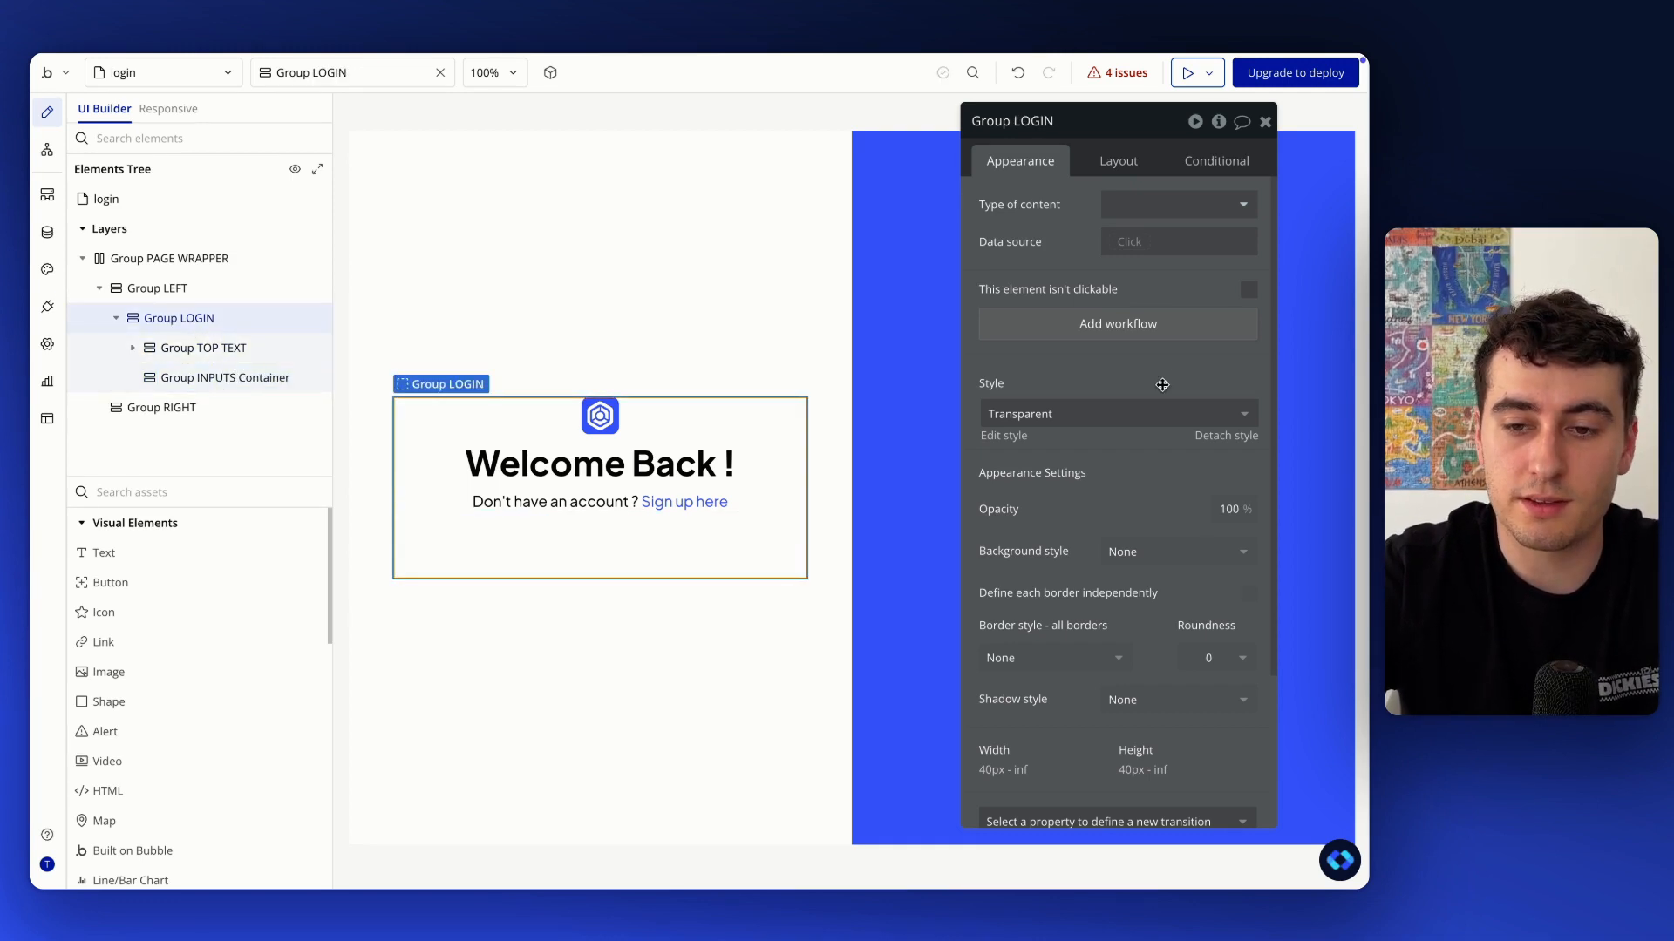
left_click(1118, 161)
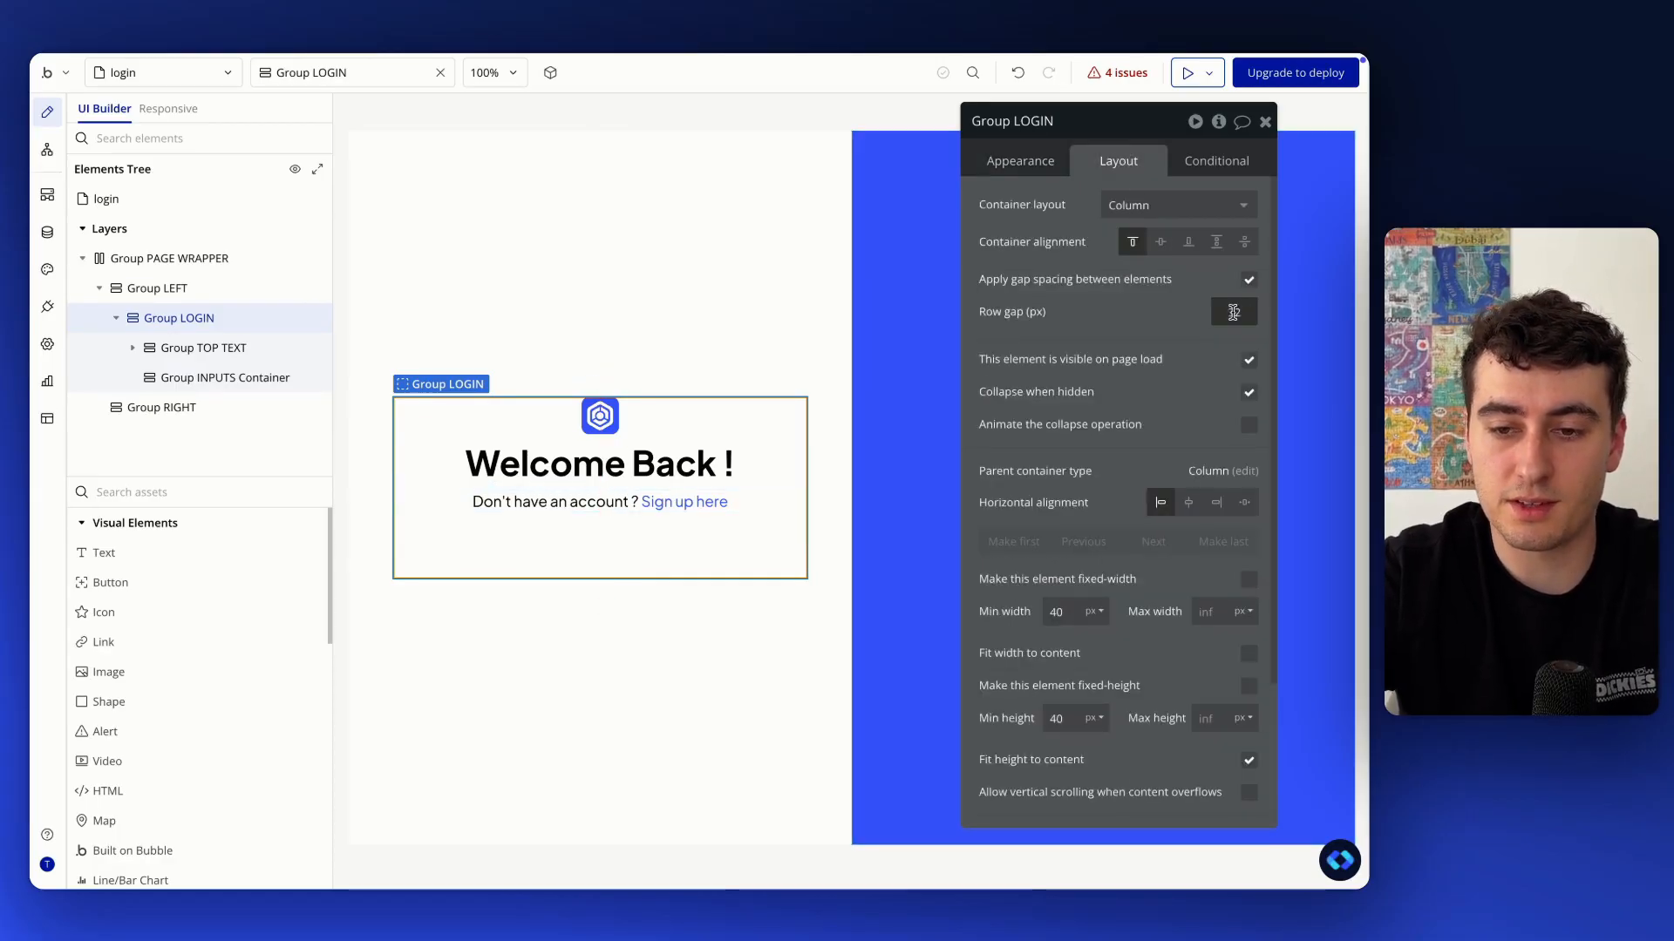
left_click(215, 376)
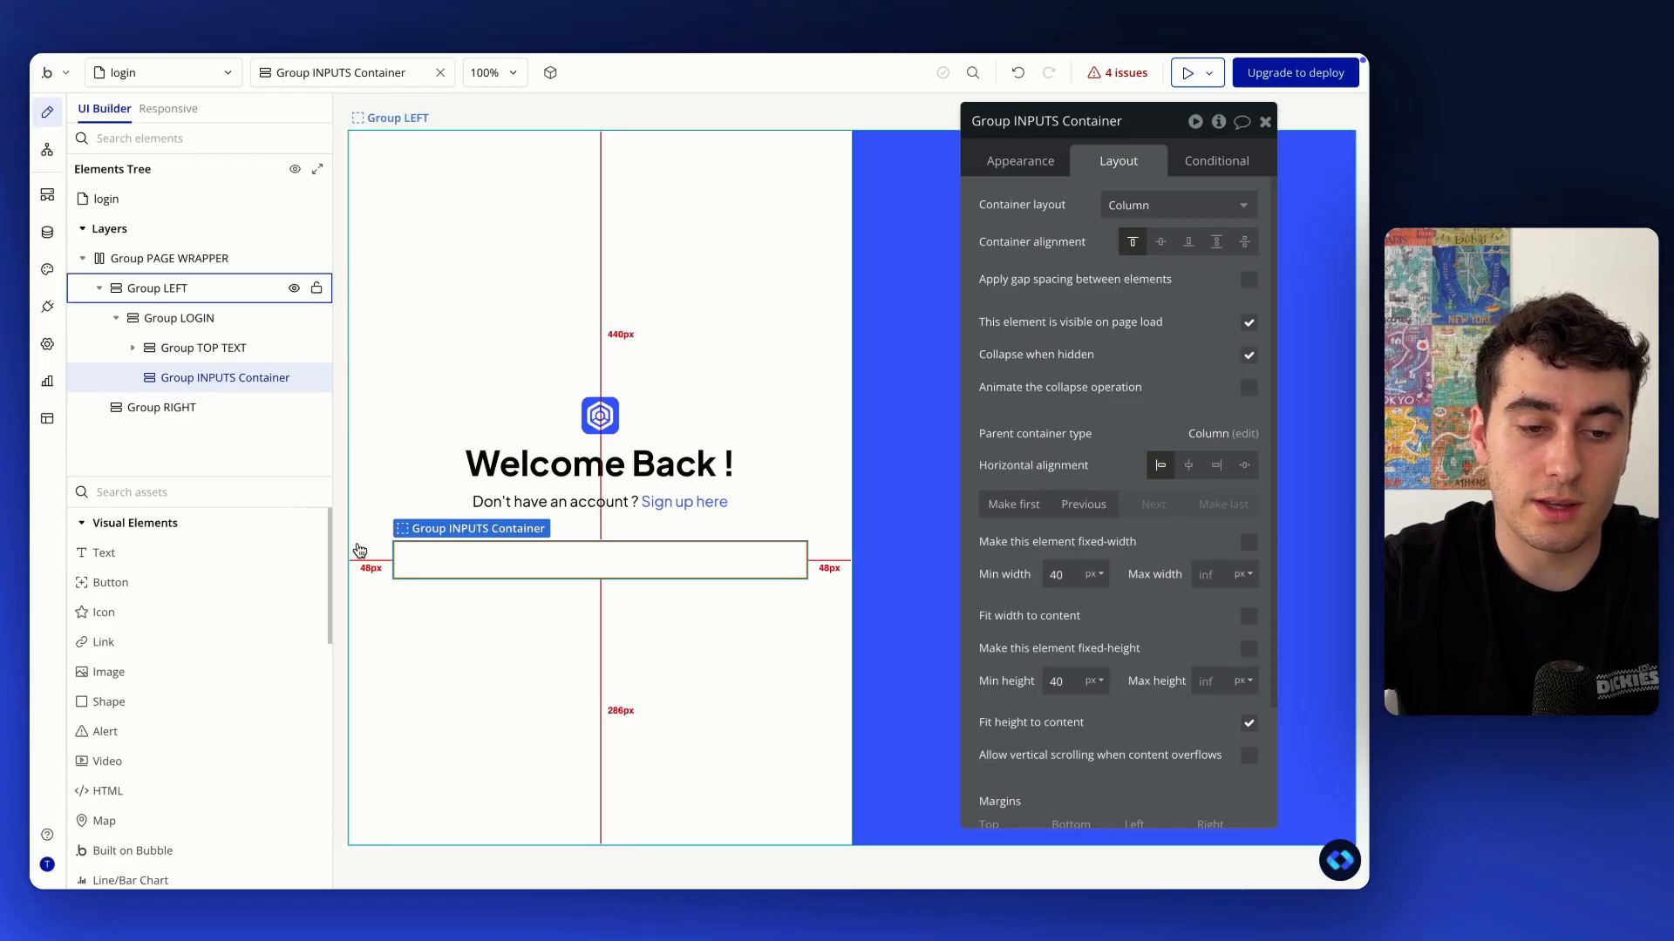
Add a group to the inputs container with an "Email" label styled 14pt_black_500_medium
left_click(130, 491)
type("group")
left_click_drag(135, 555, 189, 384)
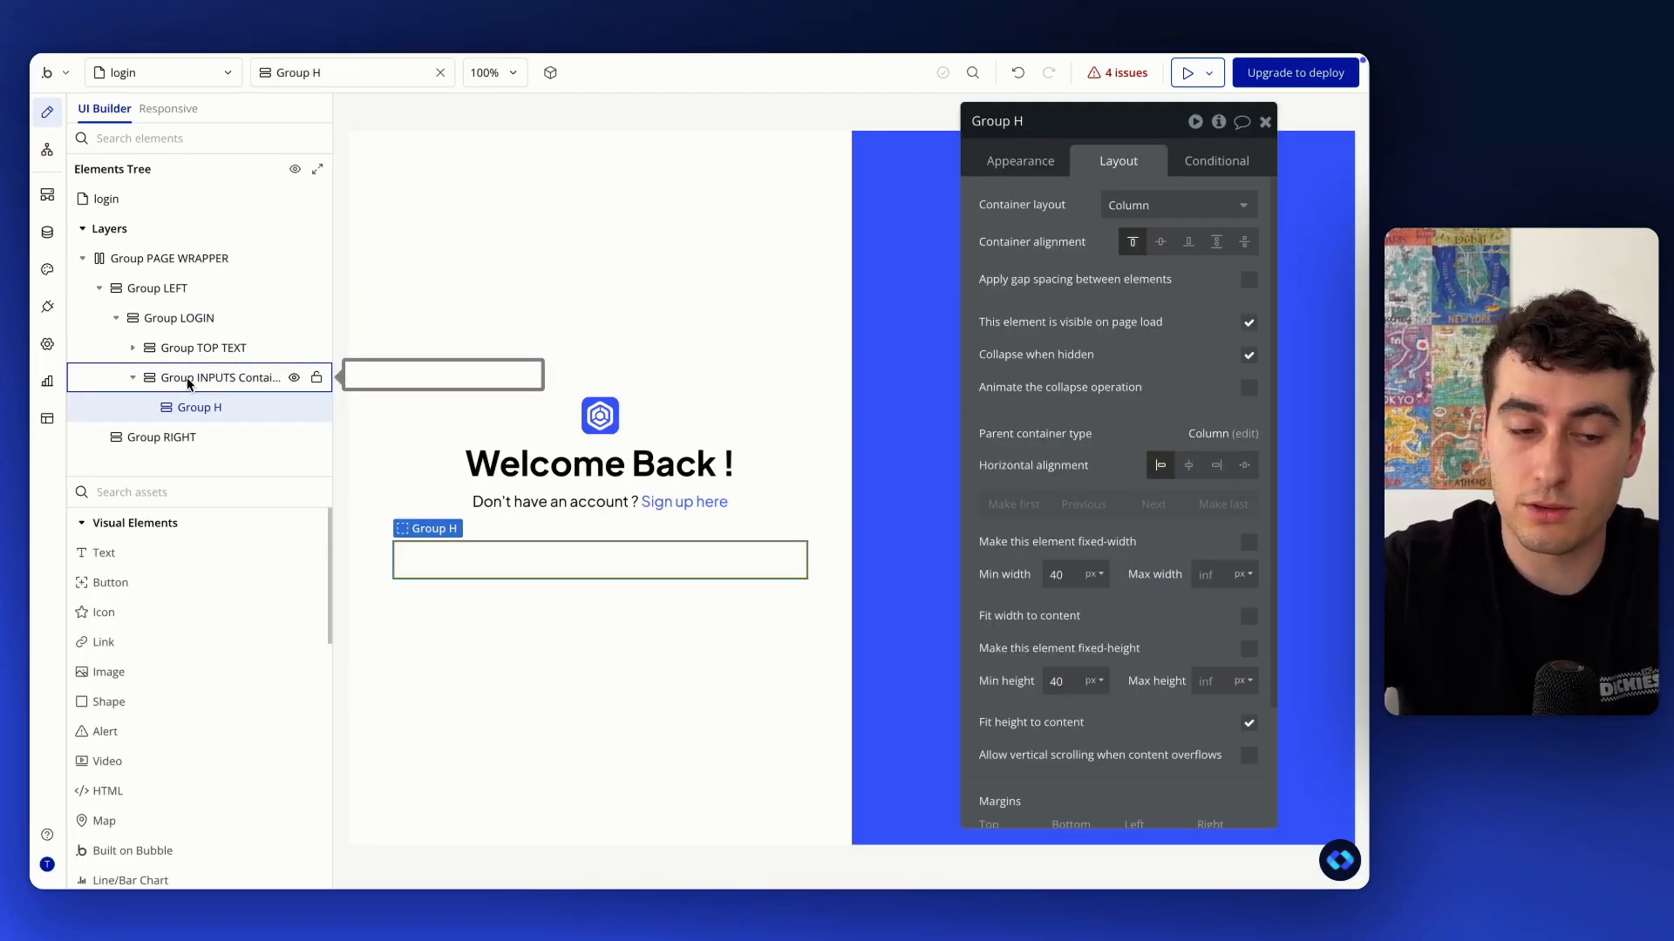
left_click_drag(171, 552, 244, 408)
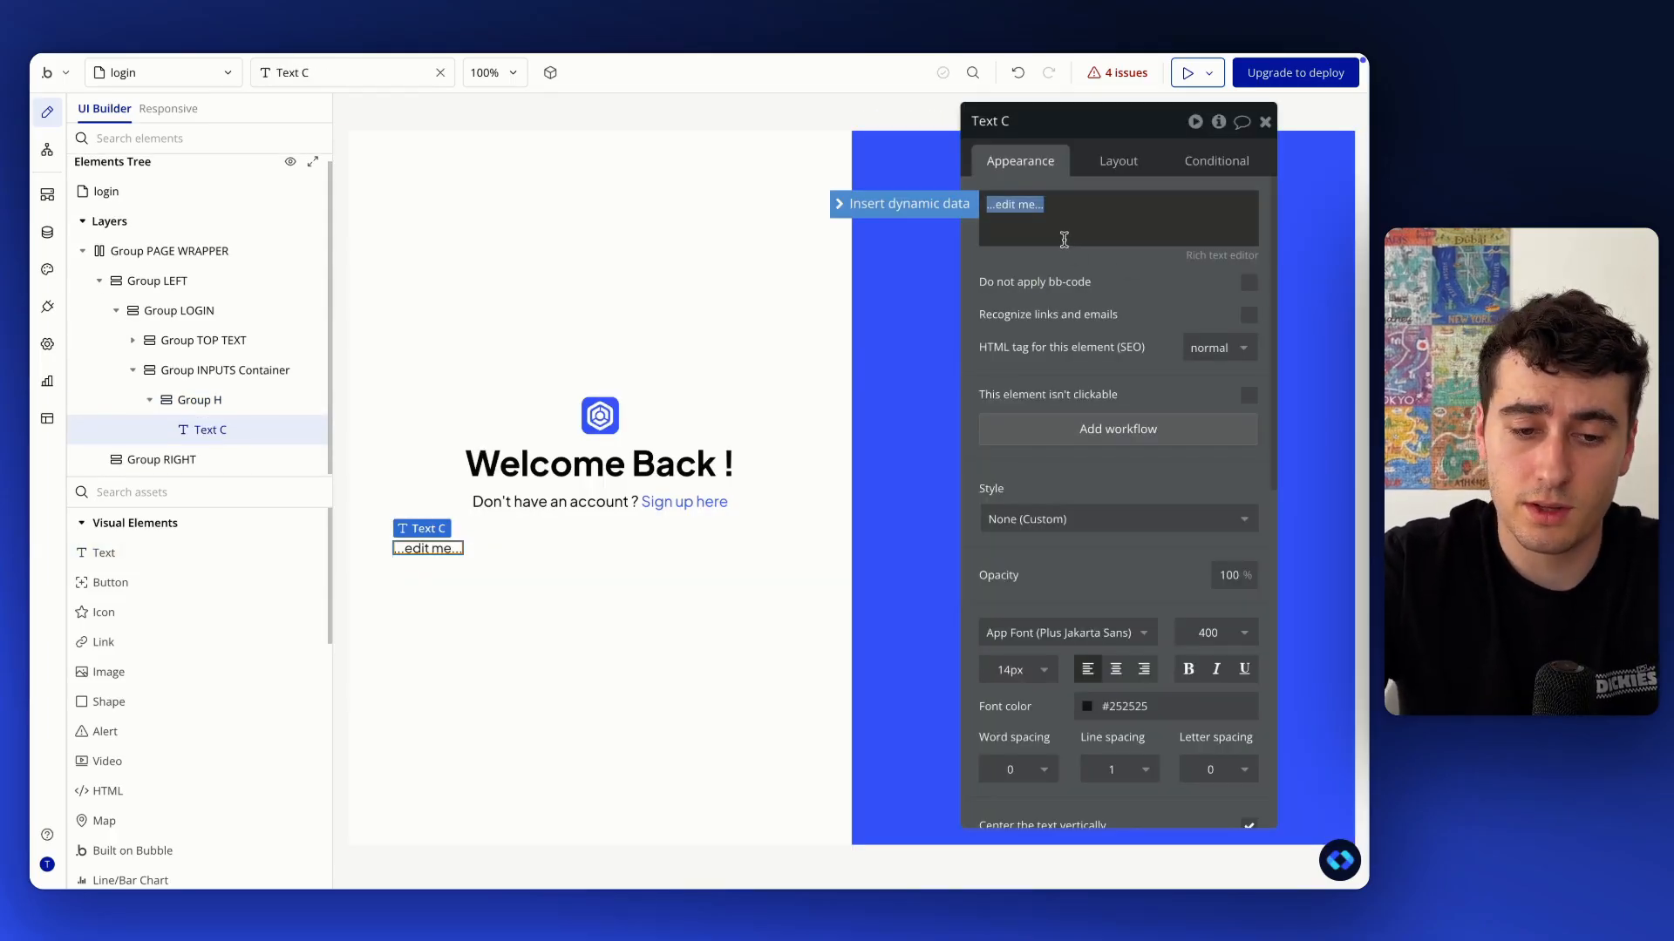
type("Email")
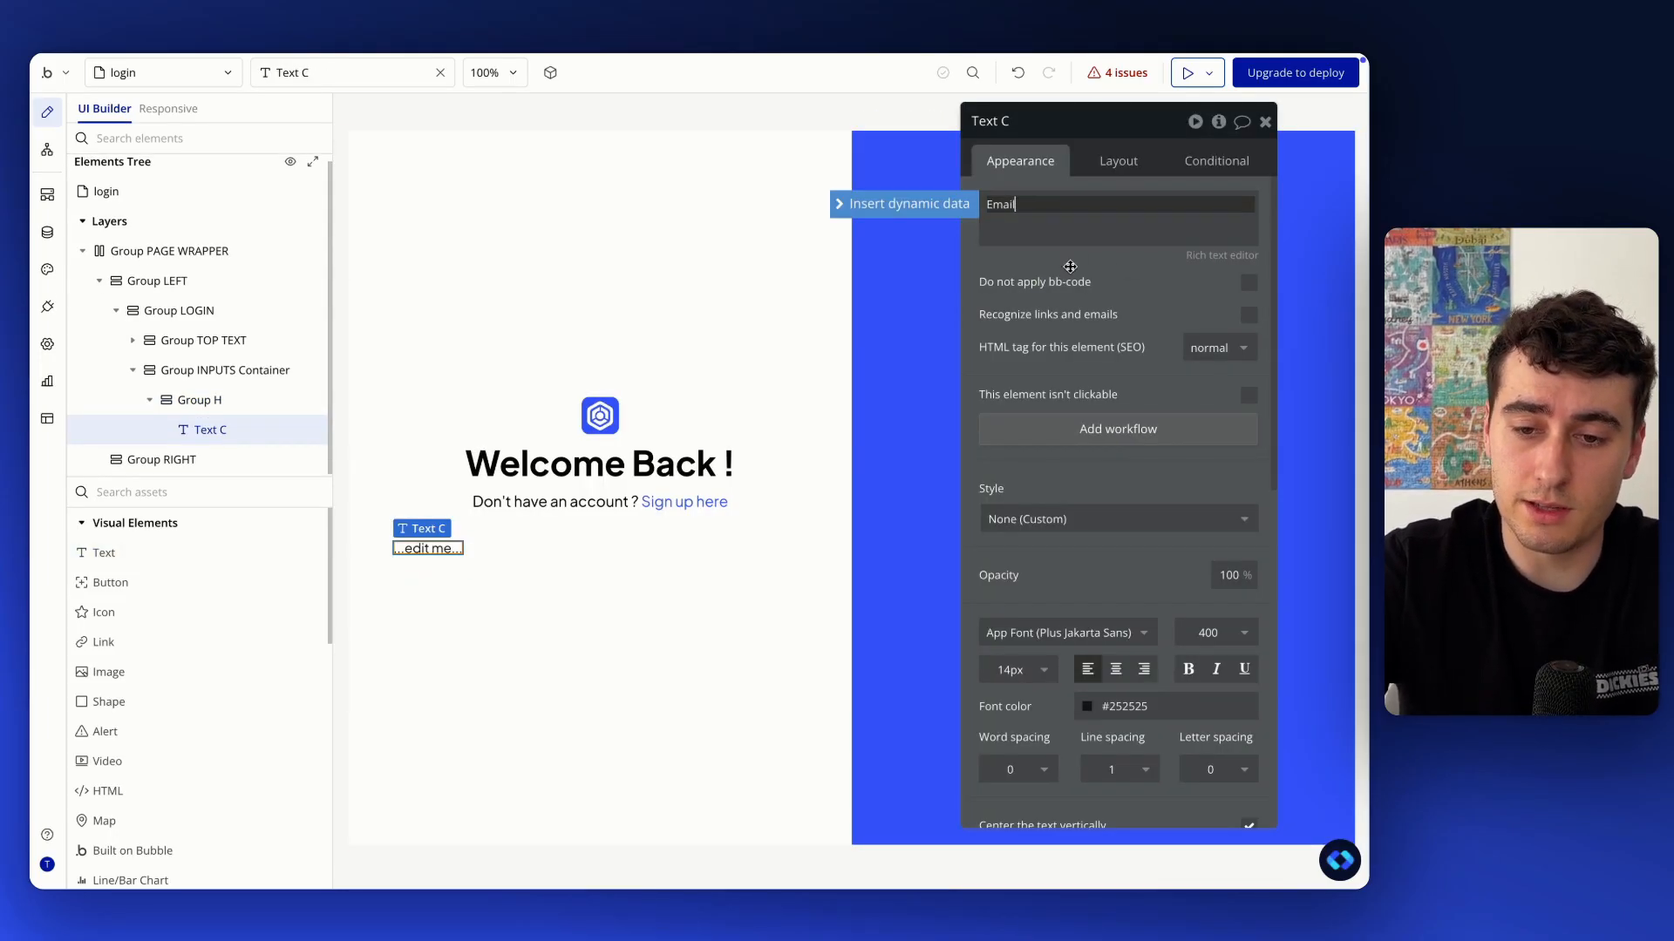
left_click(1095, 519)
type("14pt")
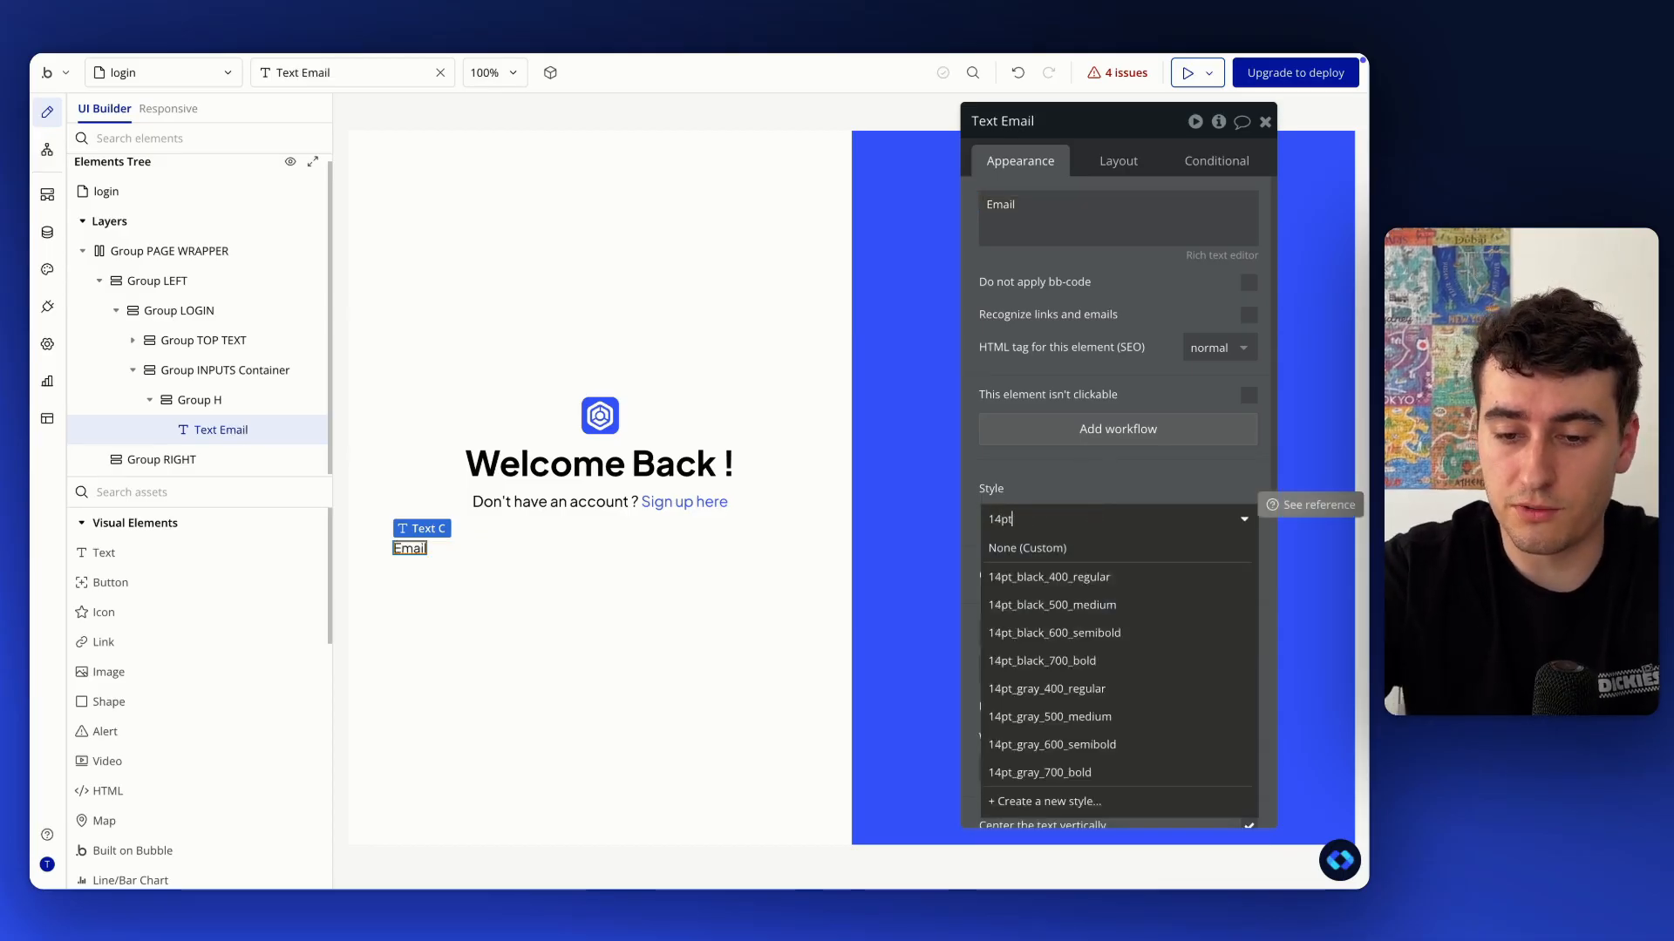
left_click(1105, 607)
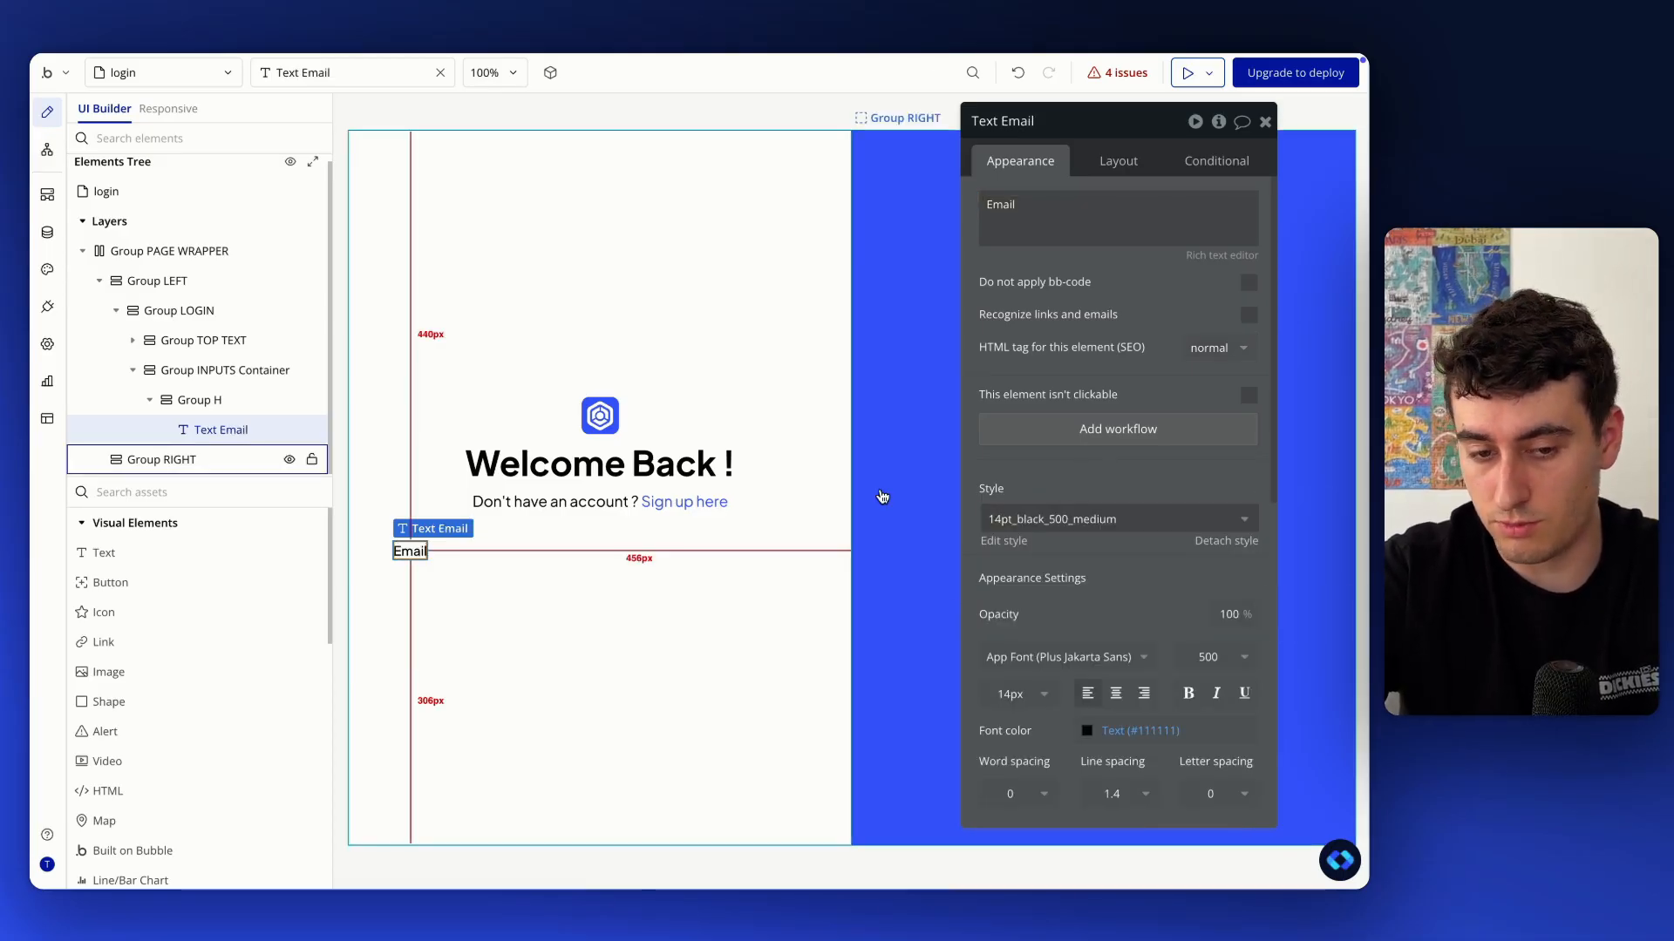
Add a text input field below the Email label in the same group
left_click(189, 493)
type("inp")
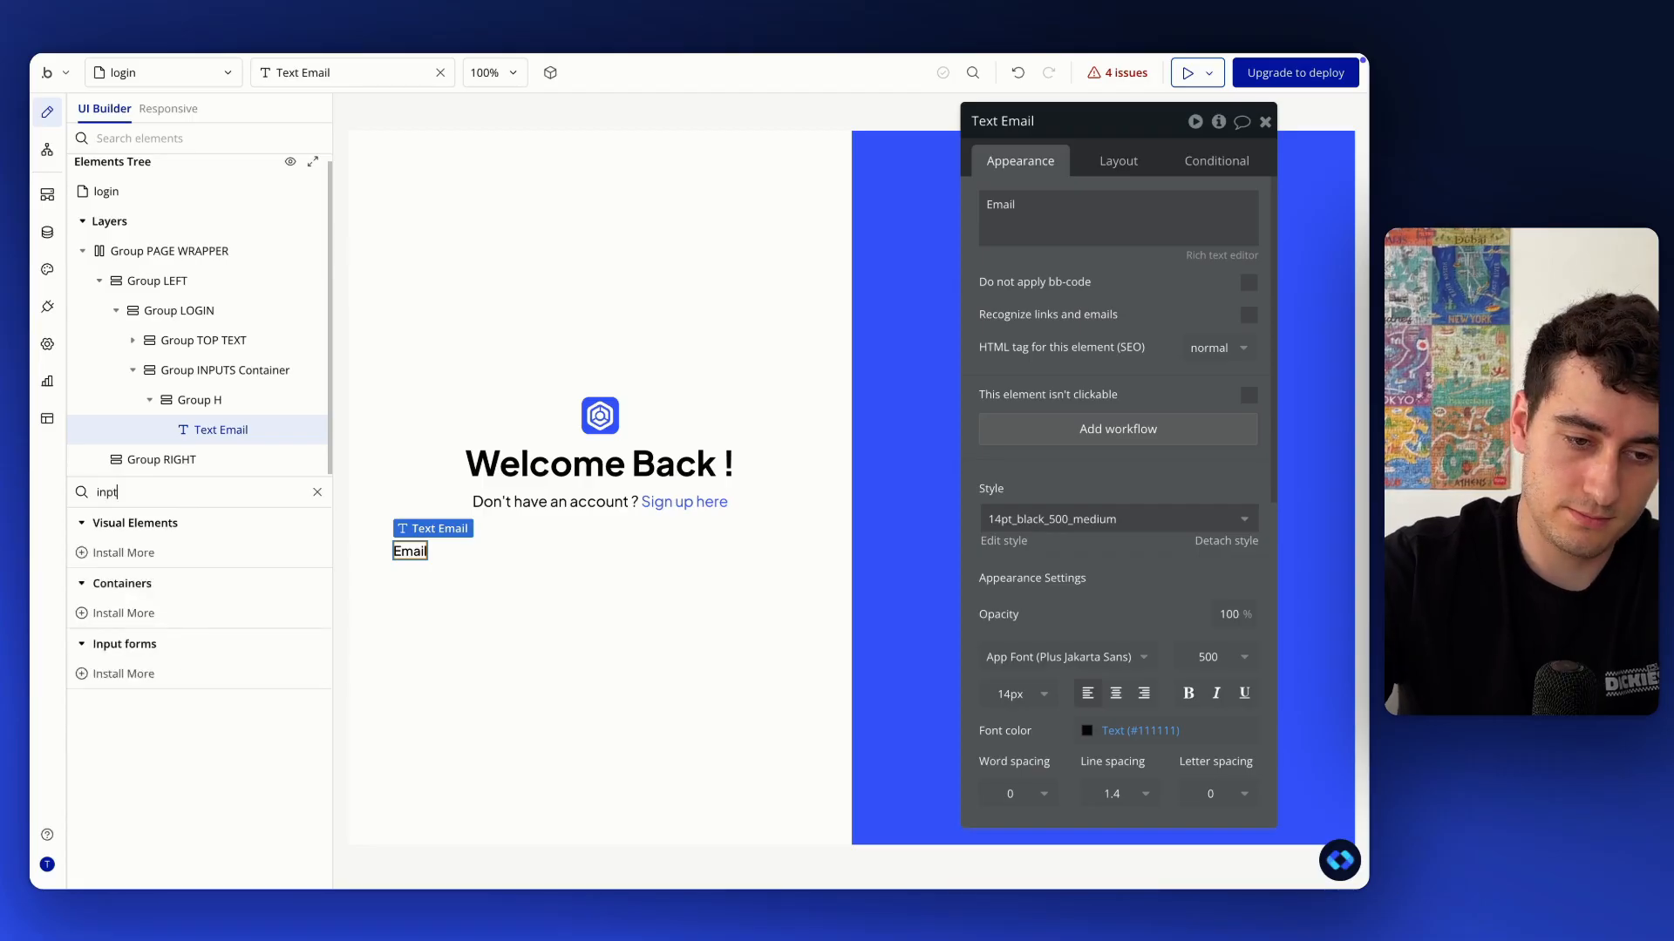
left_click_drag(106, 553, 224, 401)
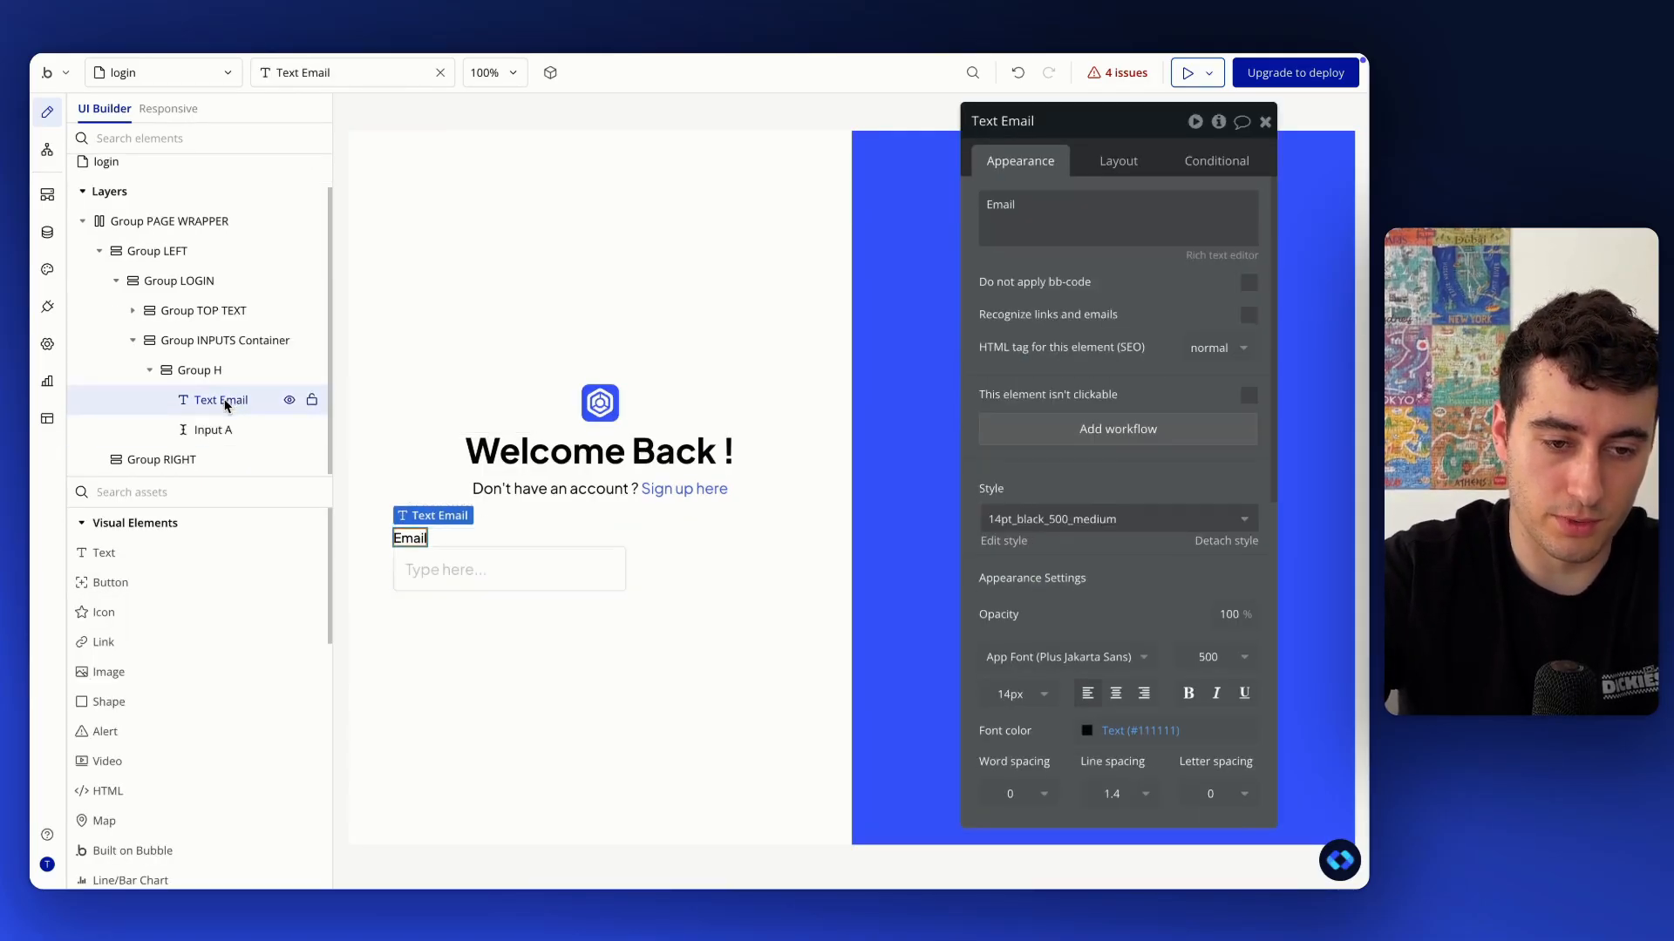
left_click(229, 431)
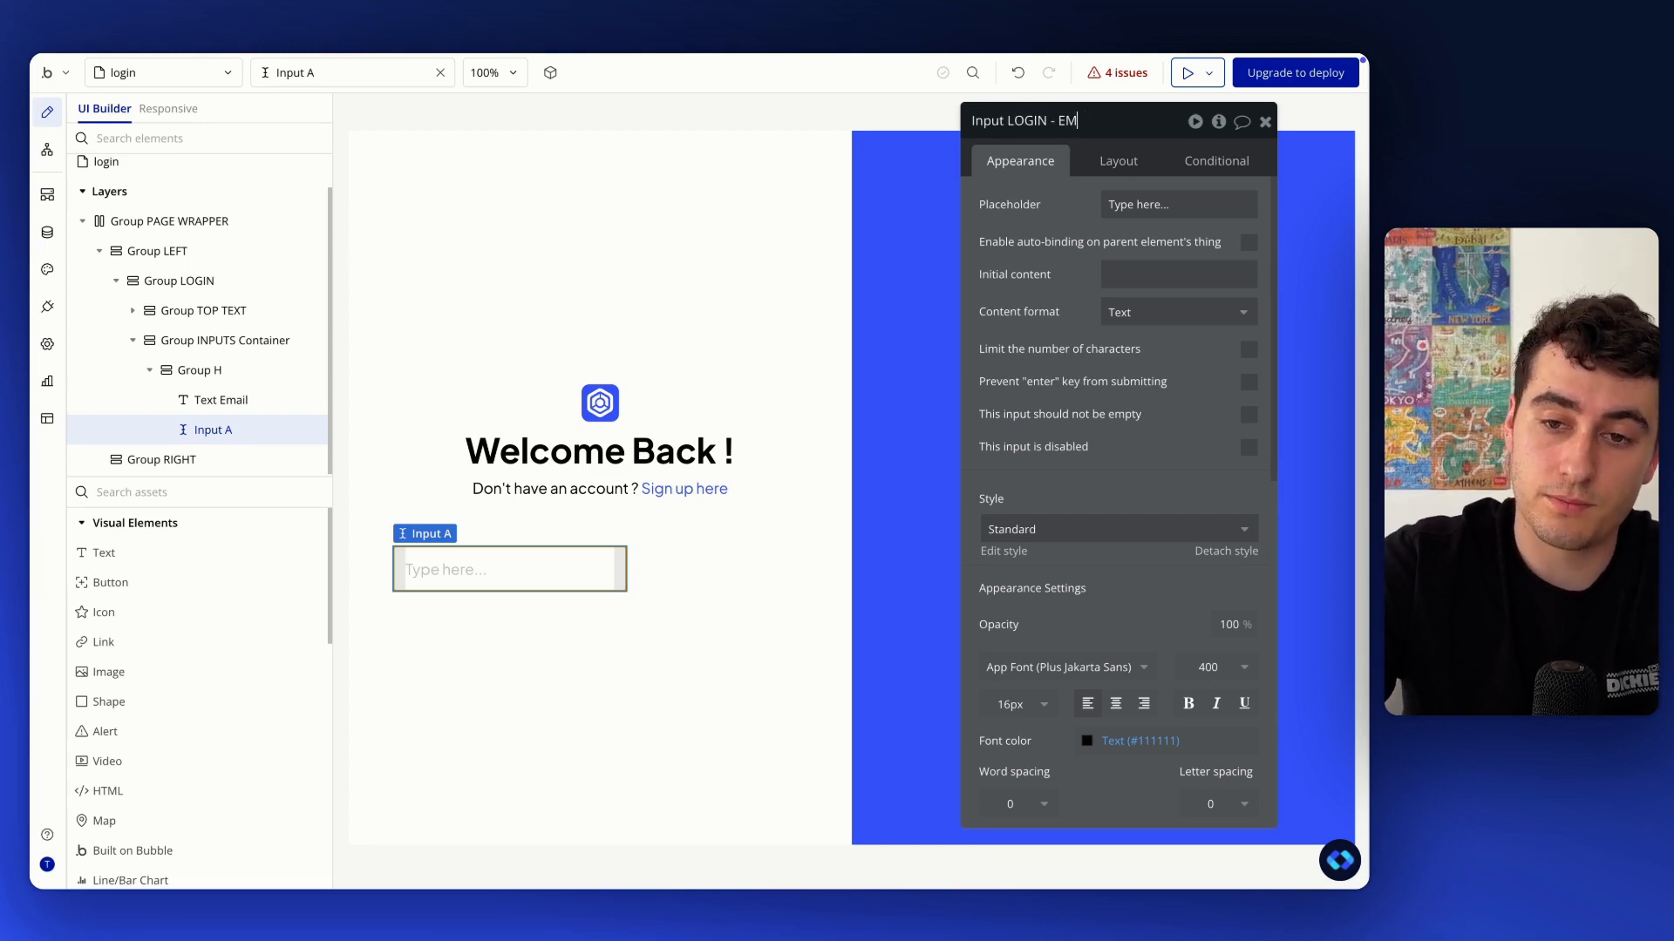
Name the input Input LOGIN - EMAIL, set its content format to Email, and make it stretch
key("Return")
left_click(1177, 319)
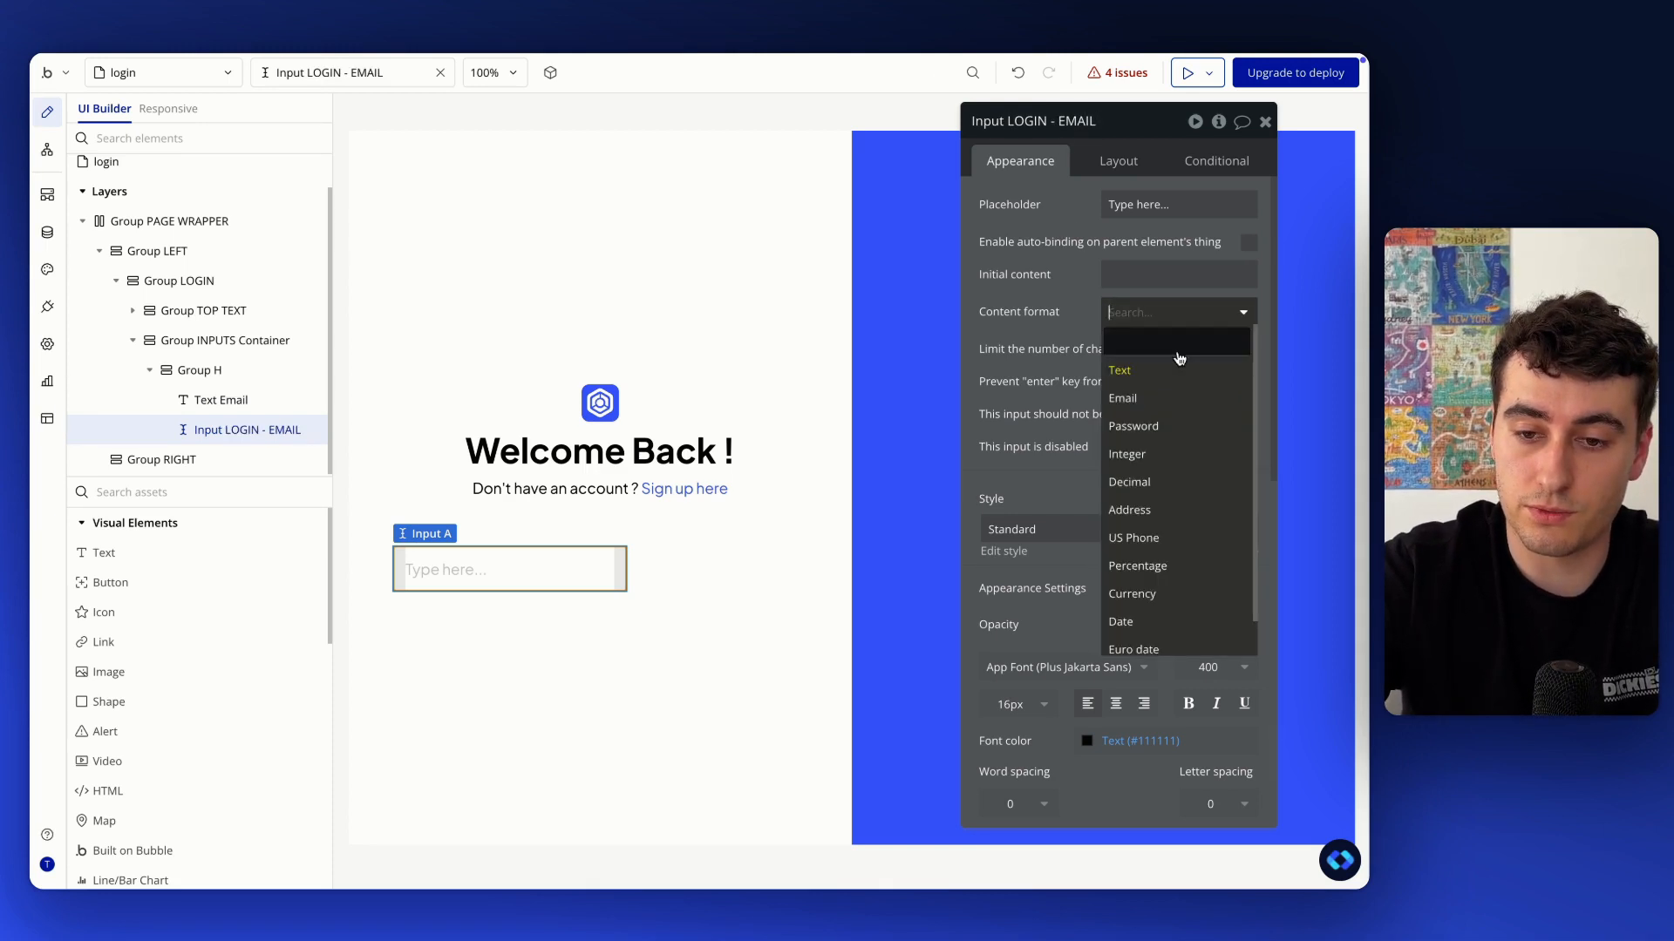
left_click(1180, 392)
scroll(1235, 564, "down", 1)
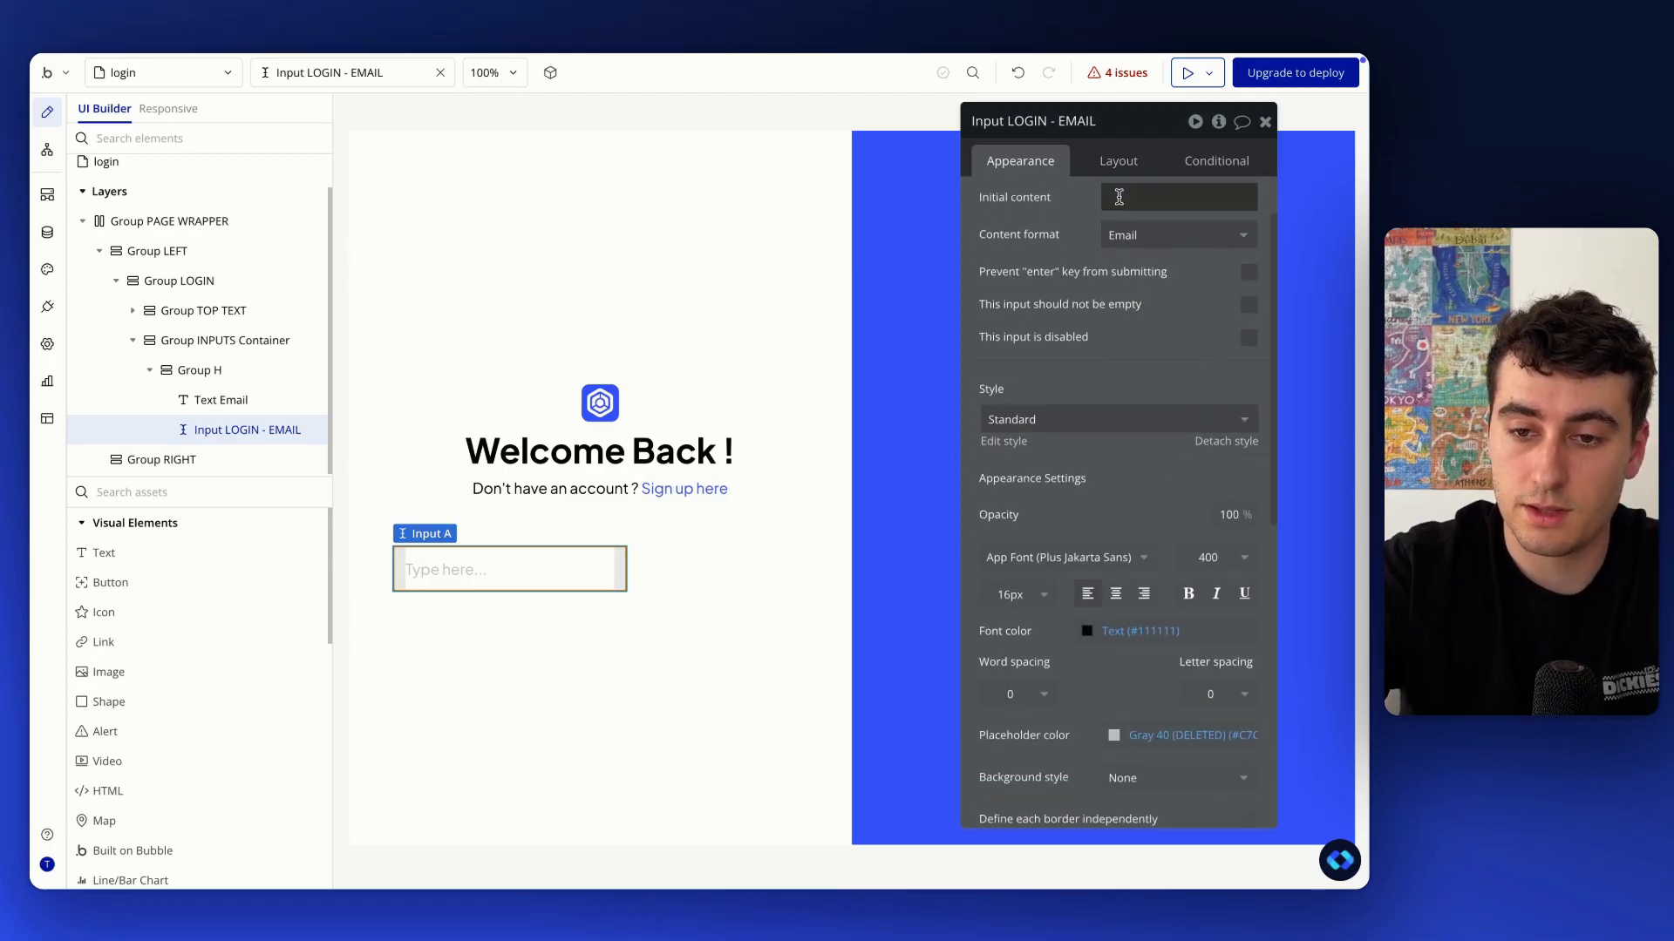
left_click(1118, 161)
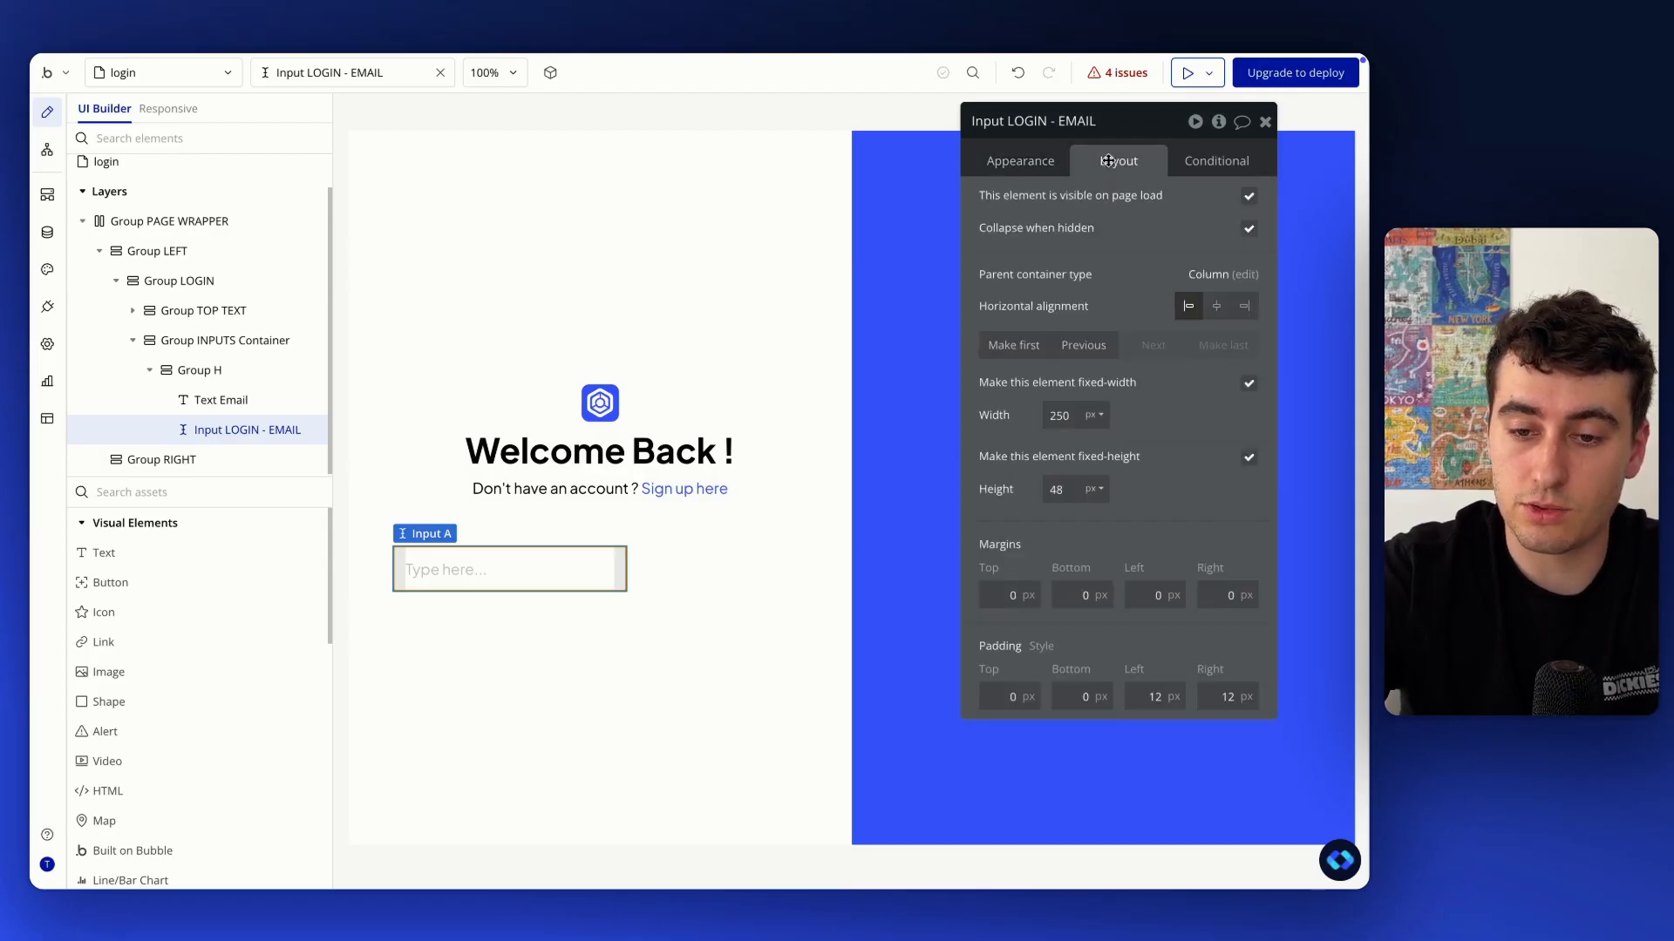
left_click(1249, 385)
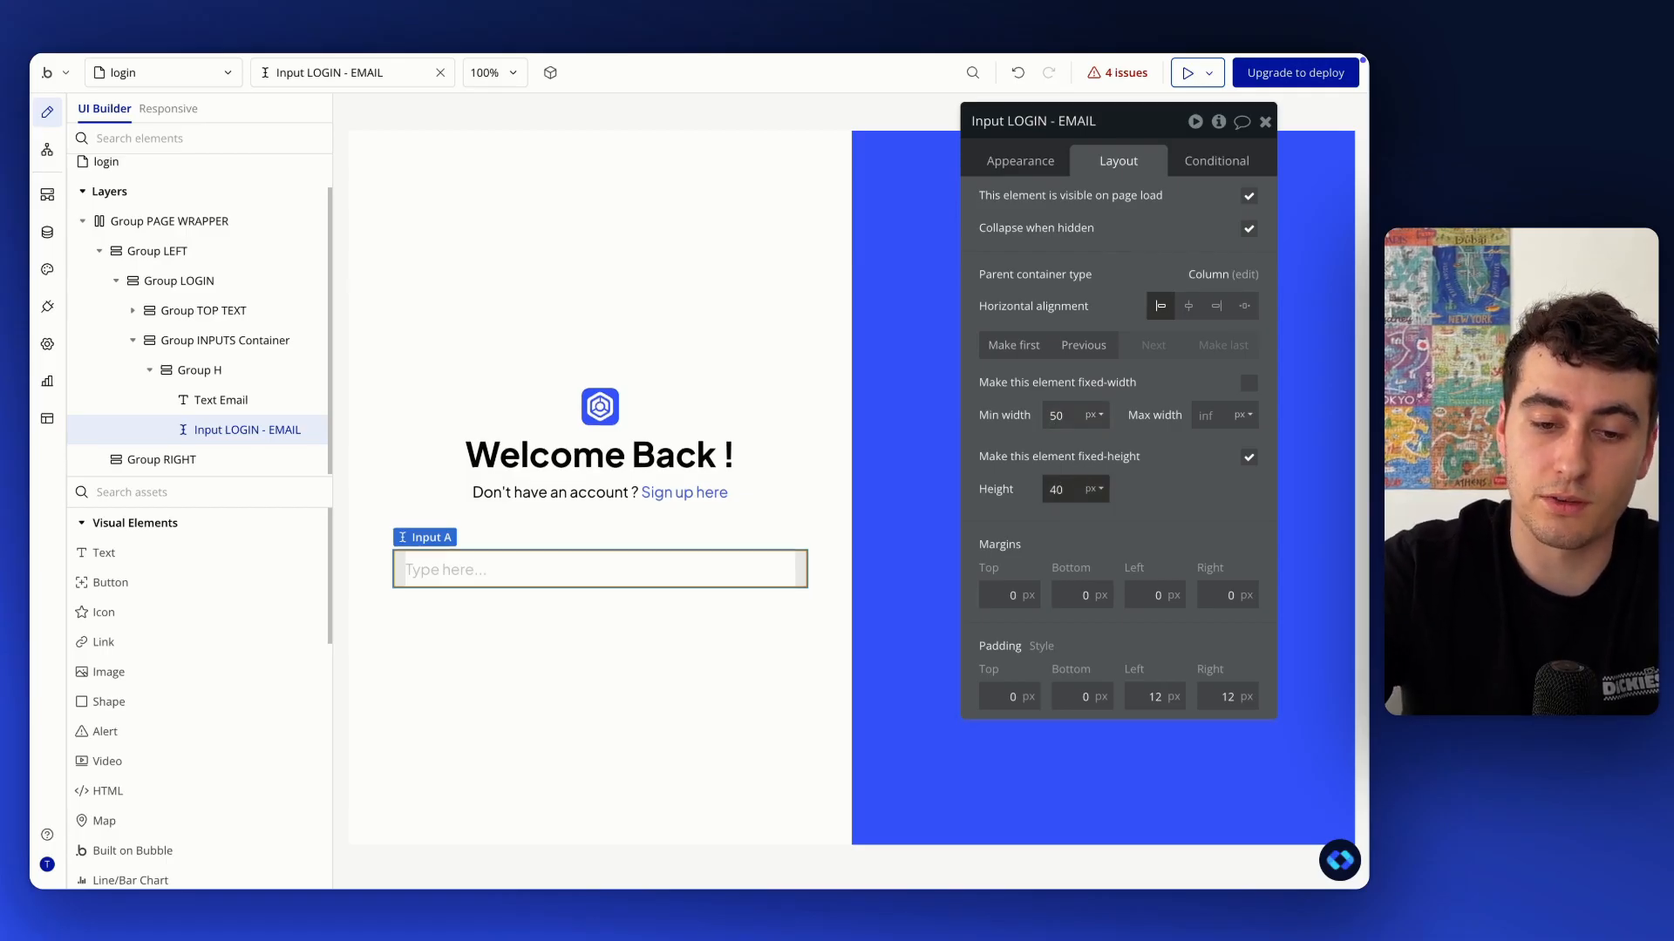
Give the email group a 4 px row gap and rename it Group LOGIN - Email
left_click(587, 663)
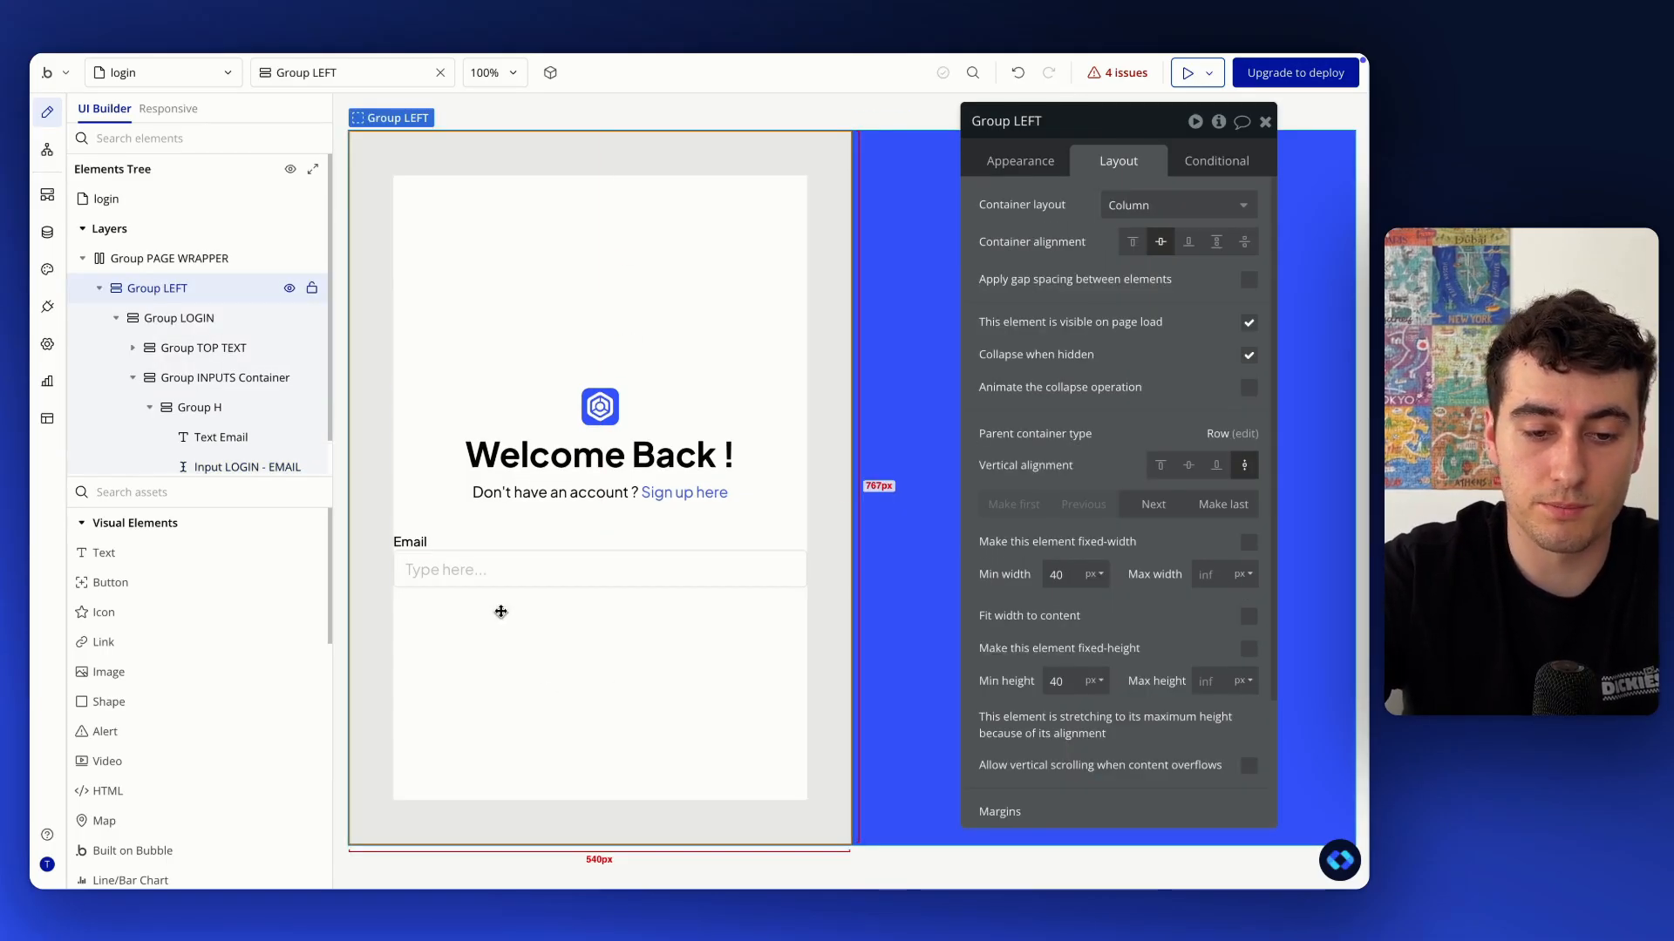
left_click(489, 552)
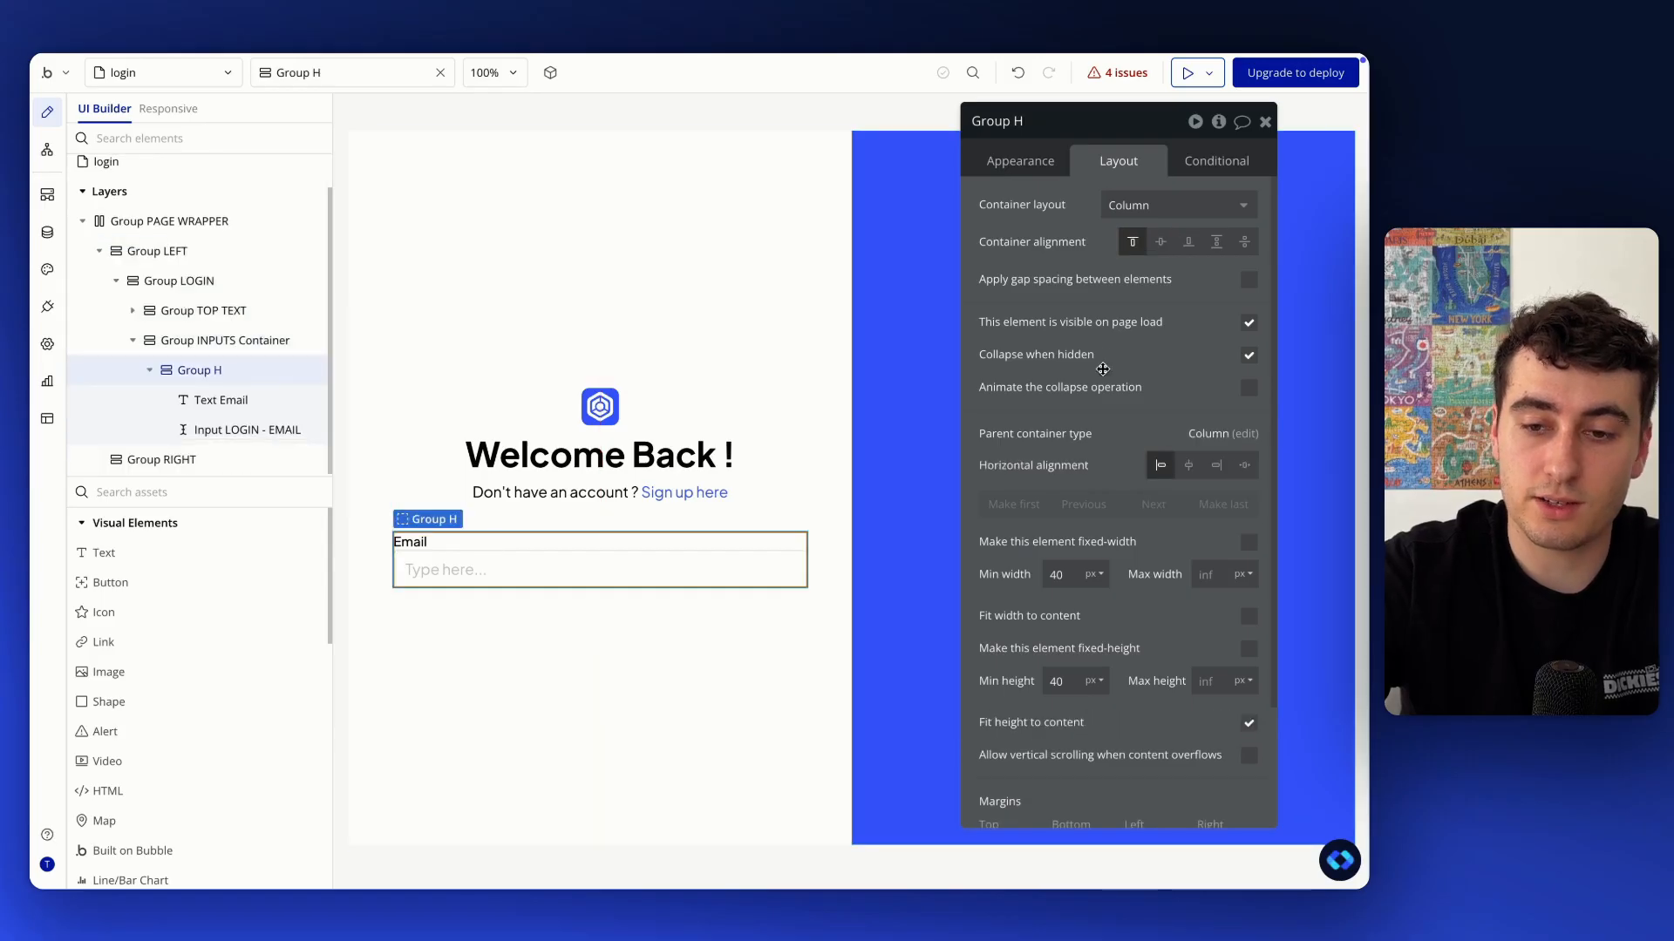
left_click(1248, 279)
left_click(1230, 311)
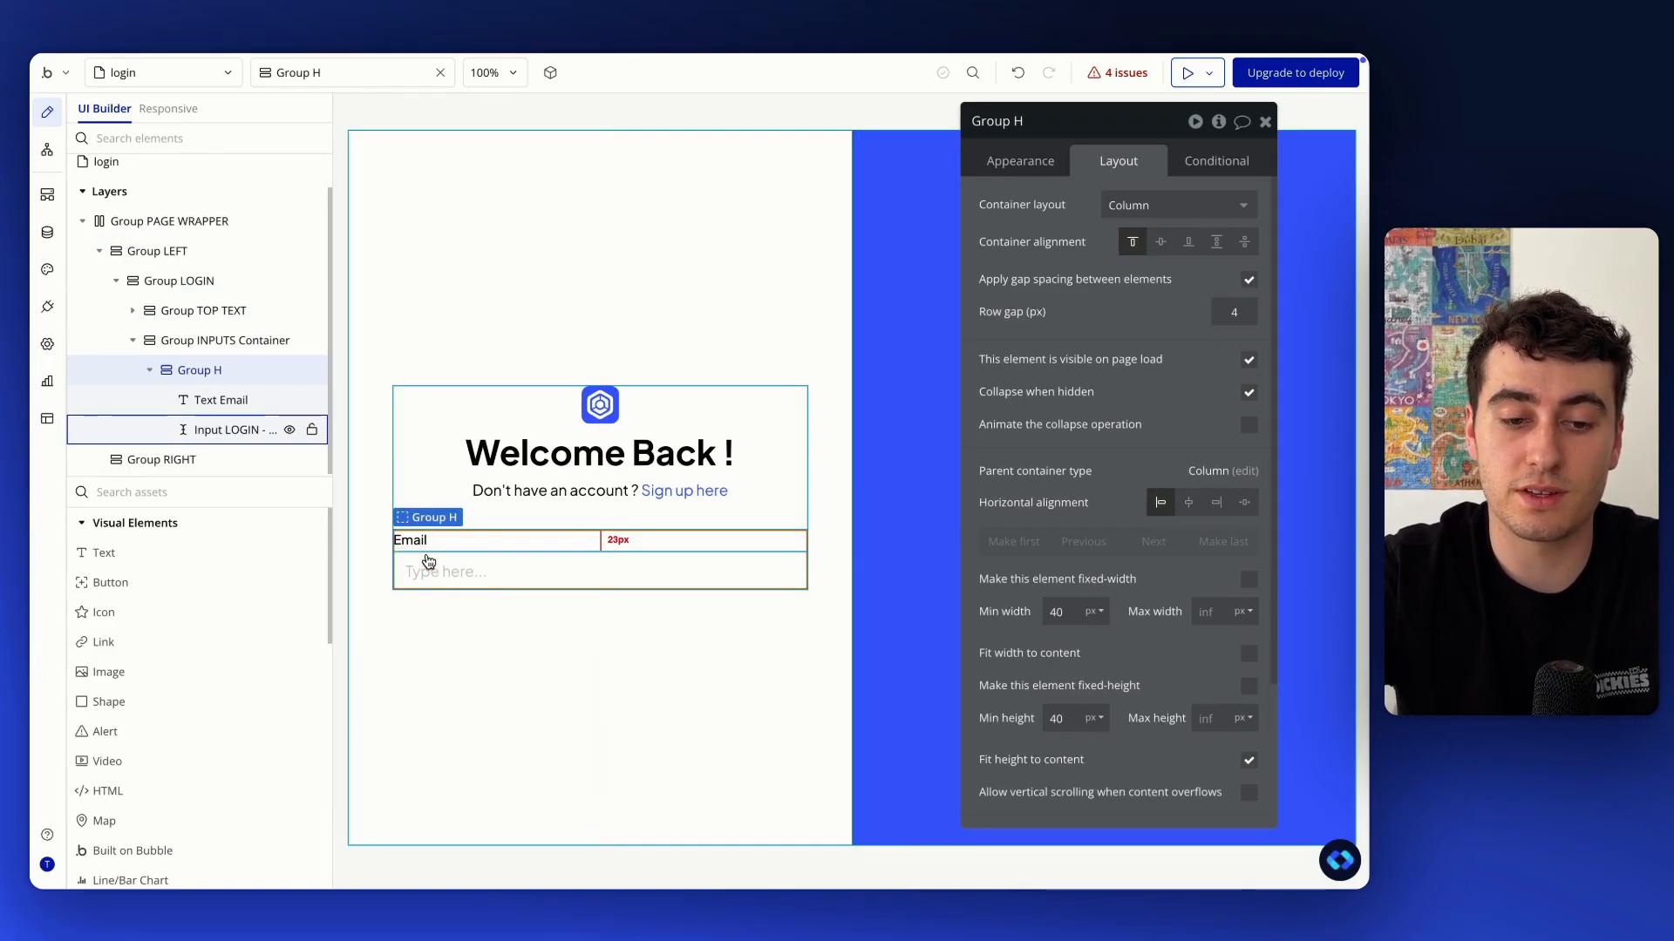
left_click(1022, 122)
key("BackSpace")
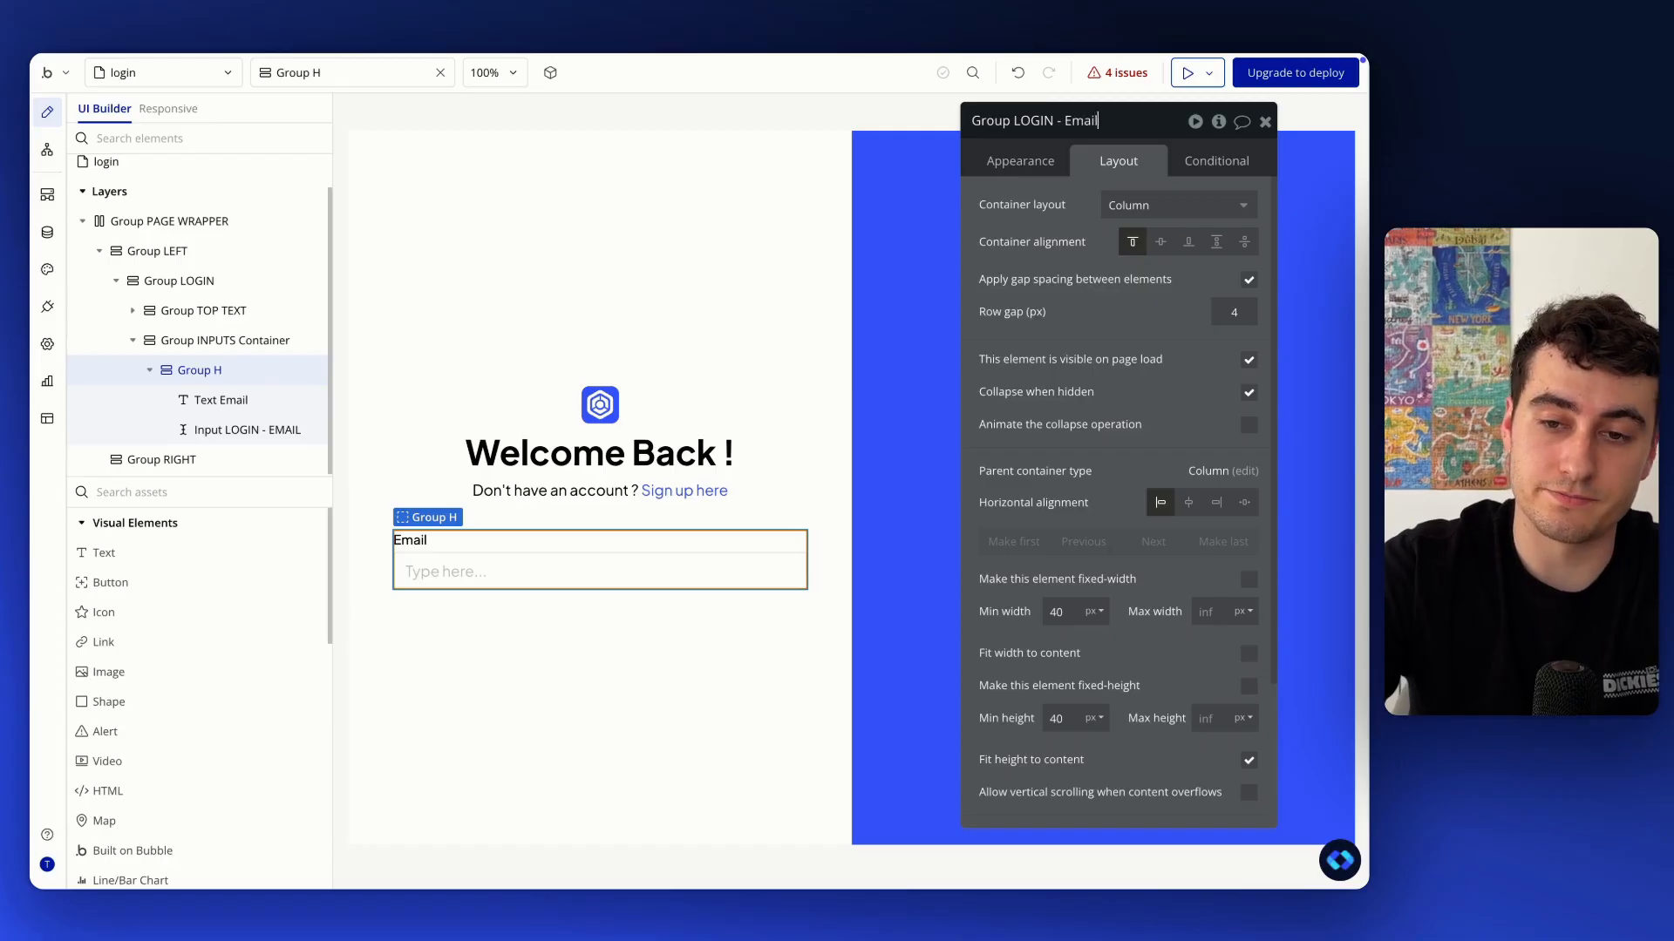
key("Return")
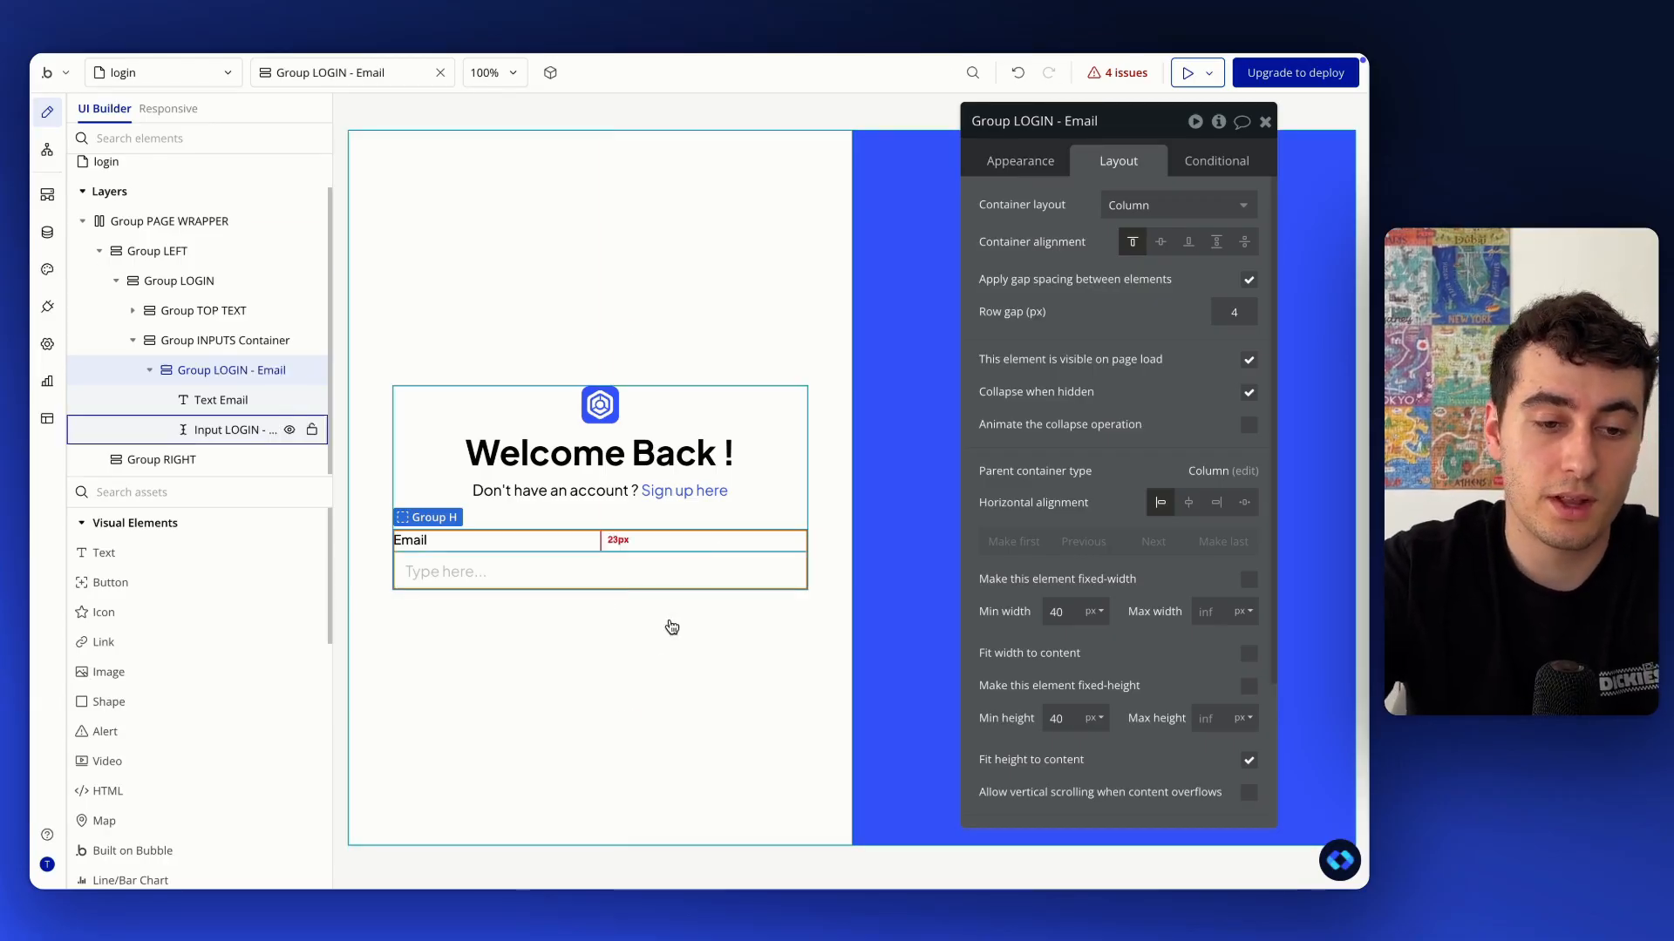
left_click(652, 673)
left_click(590, 547)
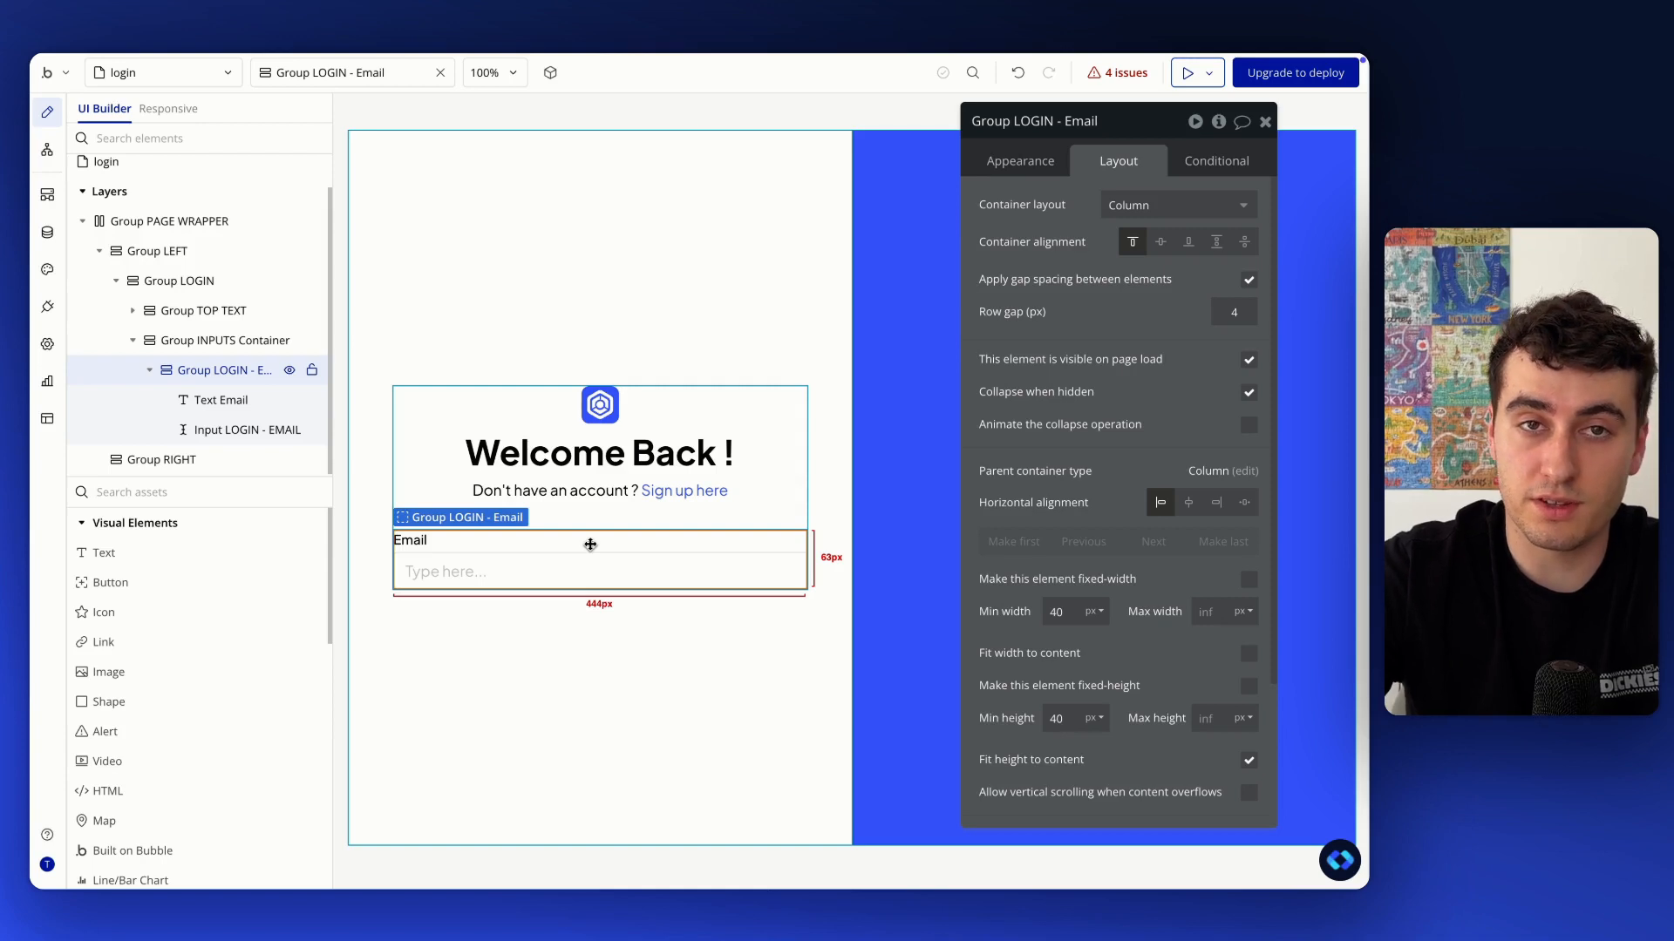
Duplicate the email field group and change the copied label to 'Password'
key("ctrl+d")
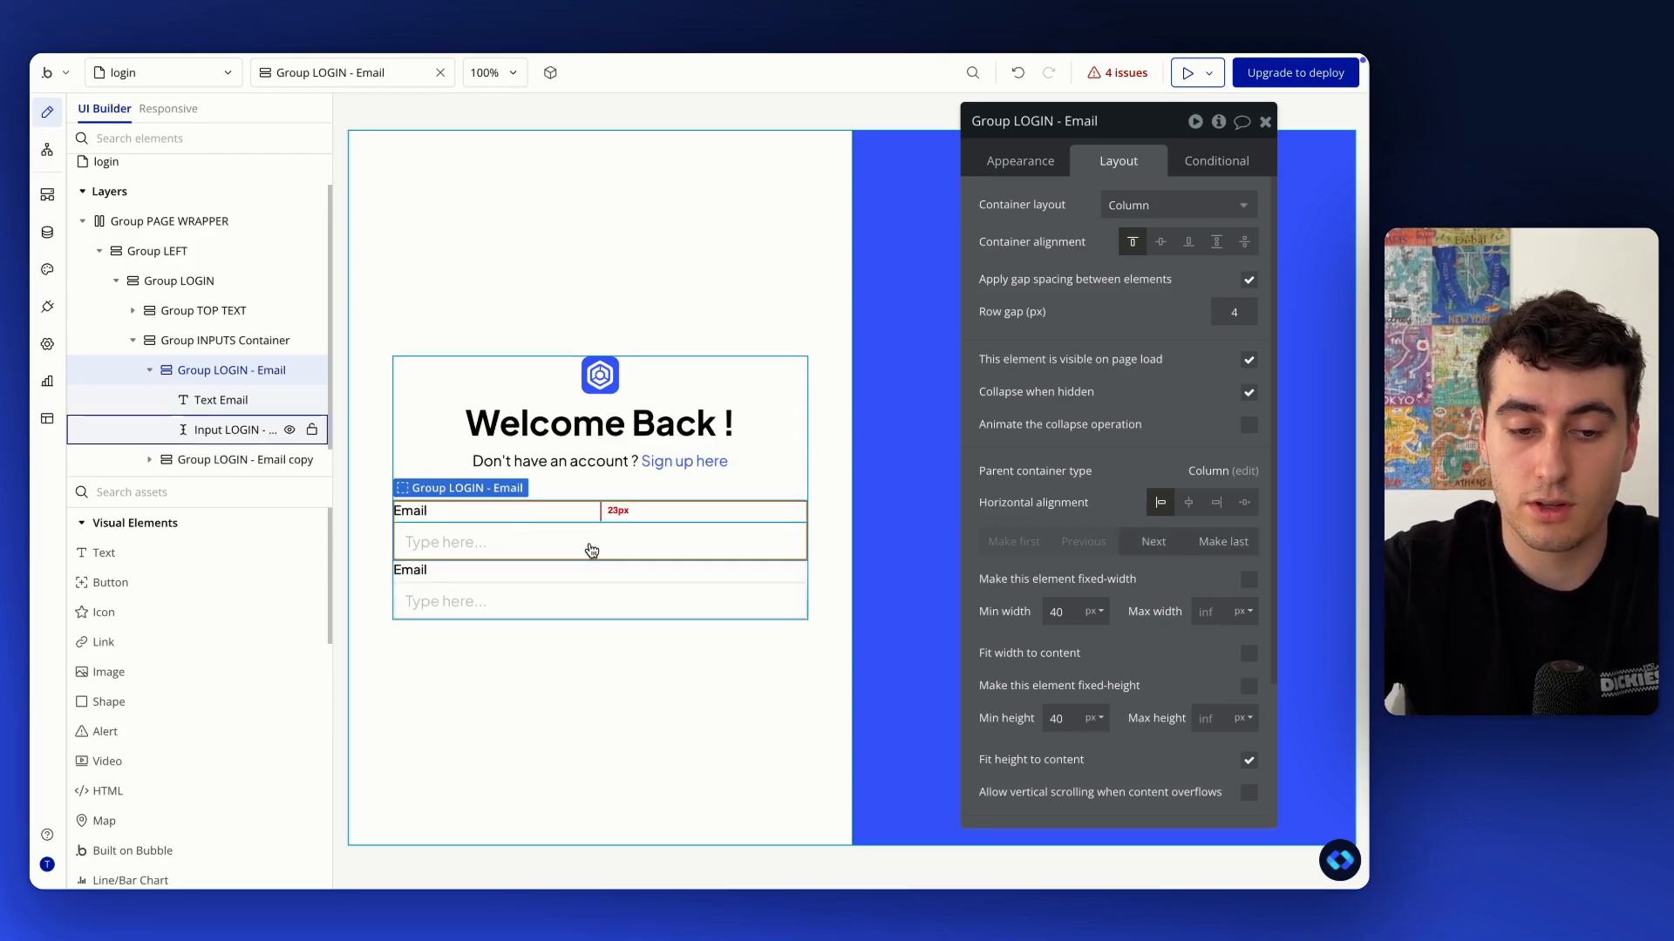
left_click(410, 570)
double_click(409, 570)
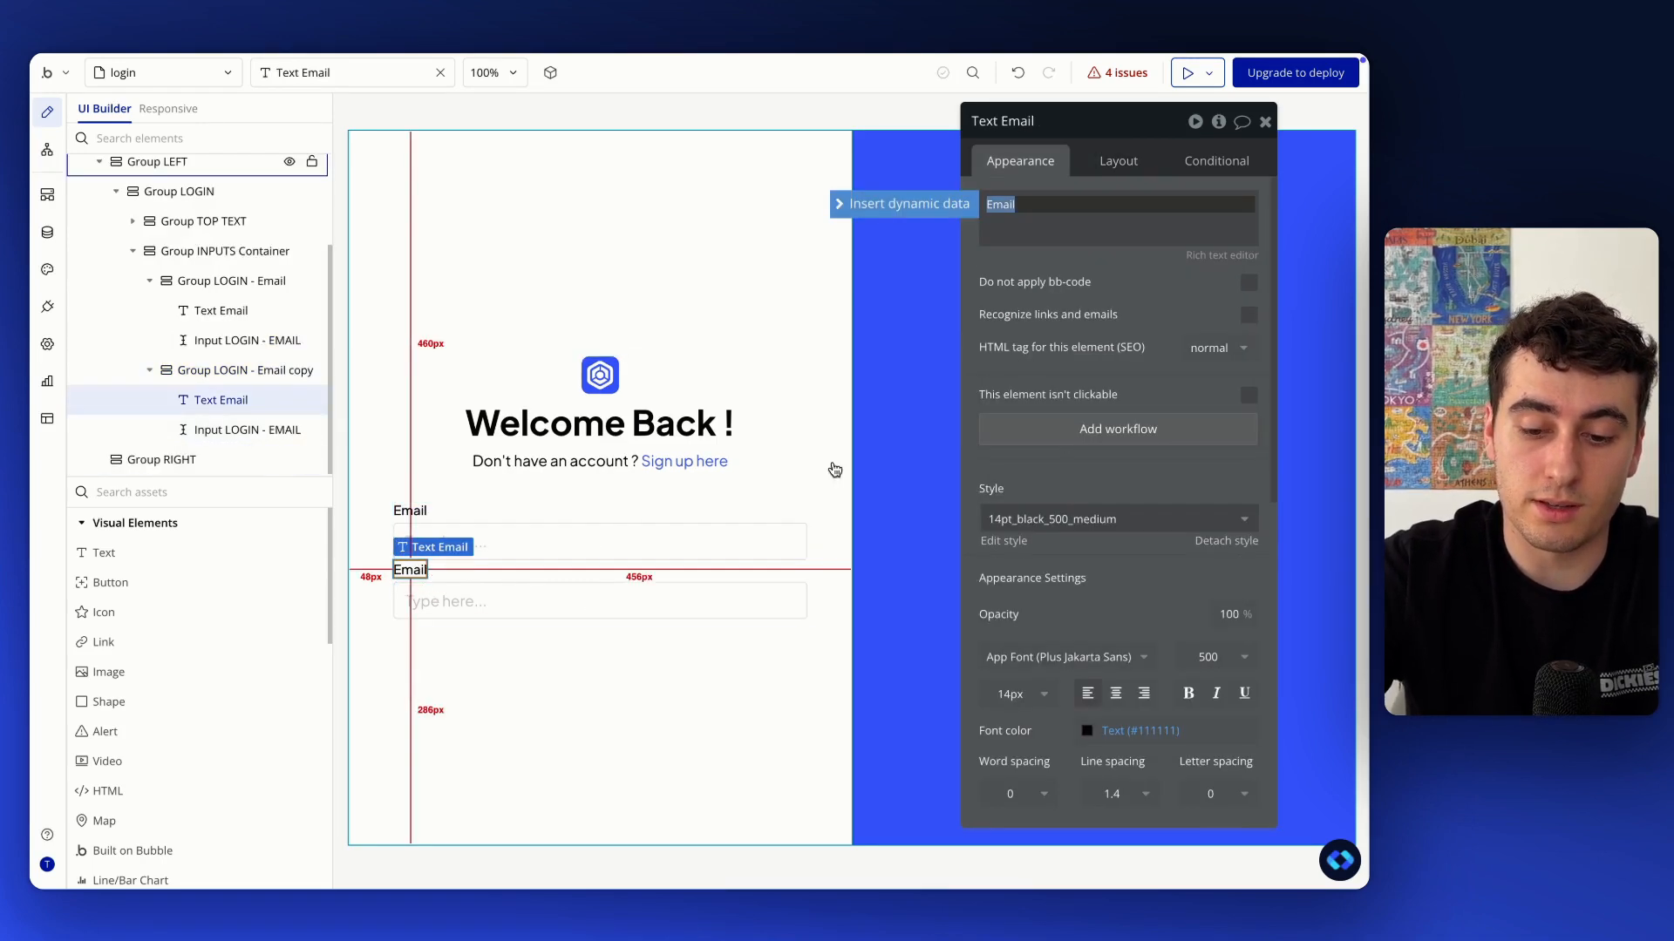
type("Password")
Rename the copied input and group to their Password names
left_click(684, 593)
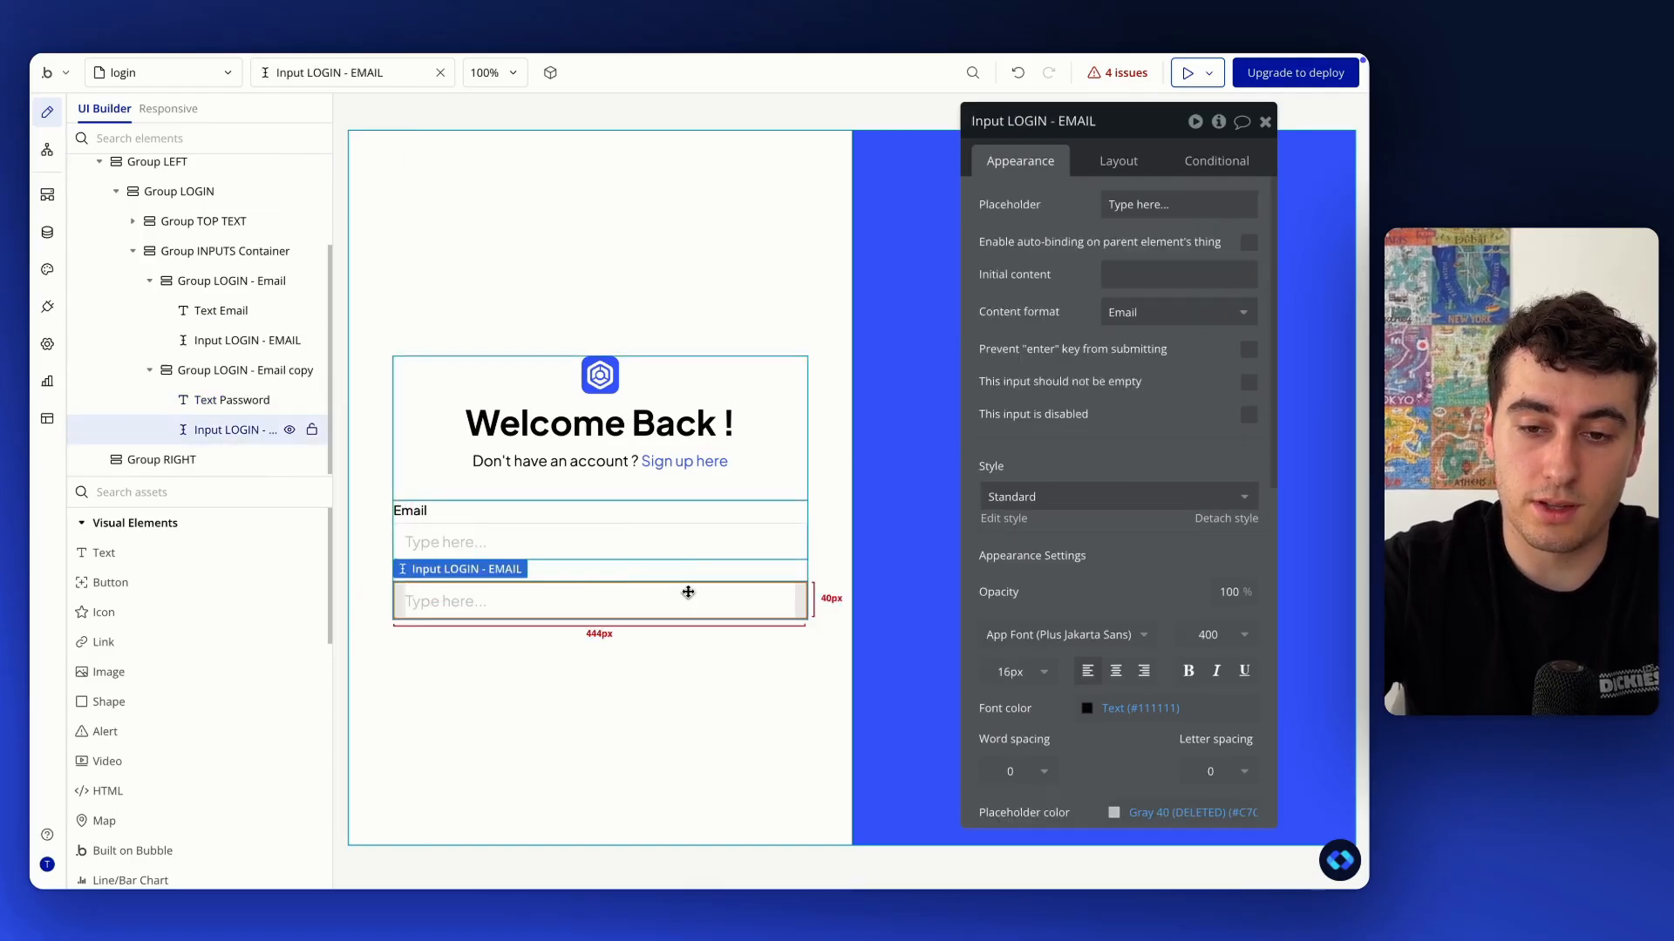
double_click(1077, 121)
type("Pass")
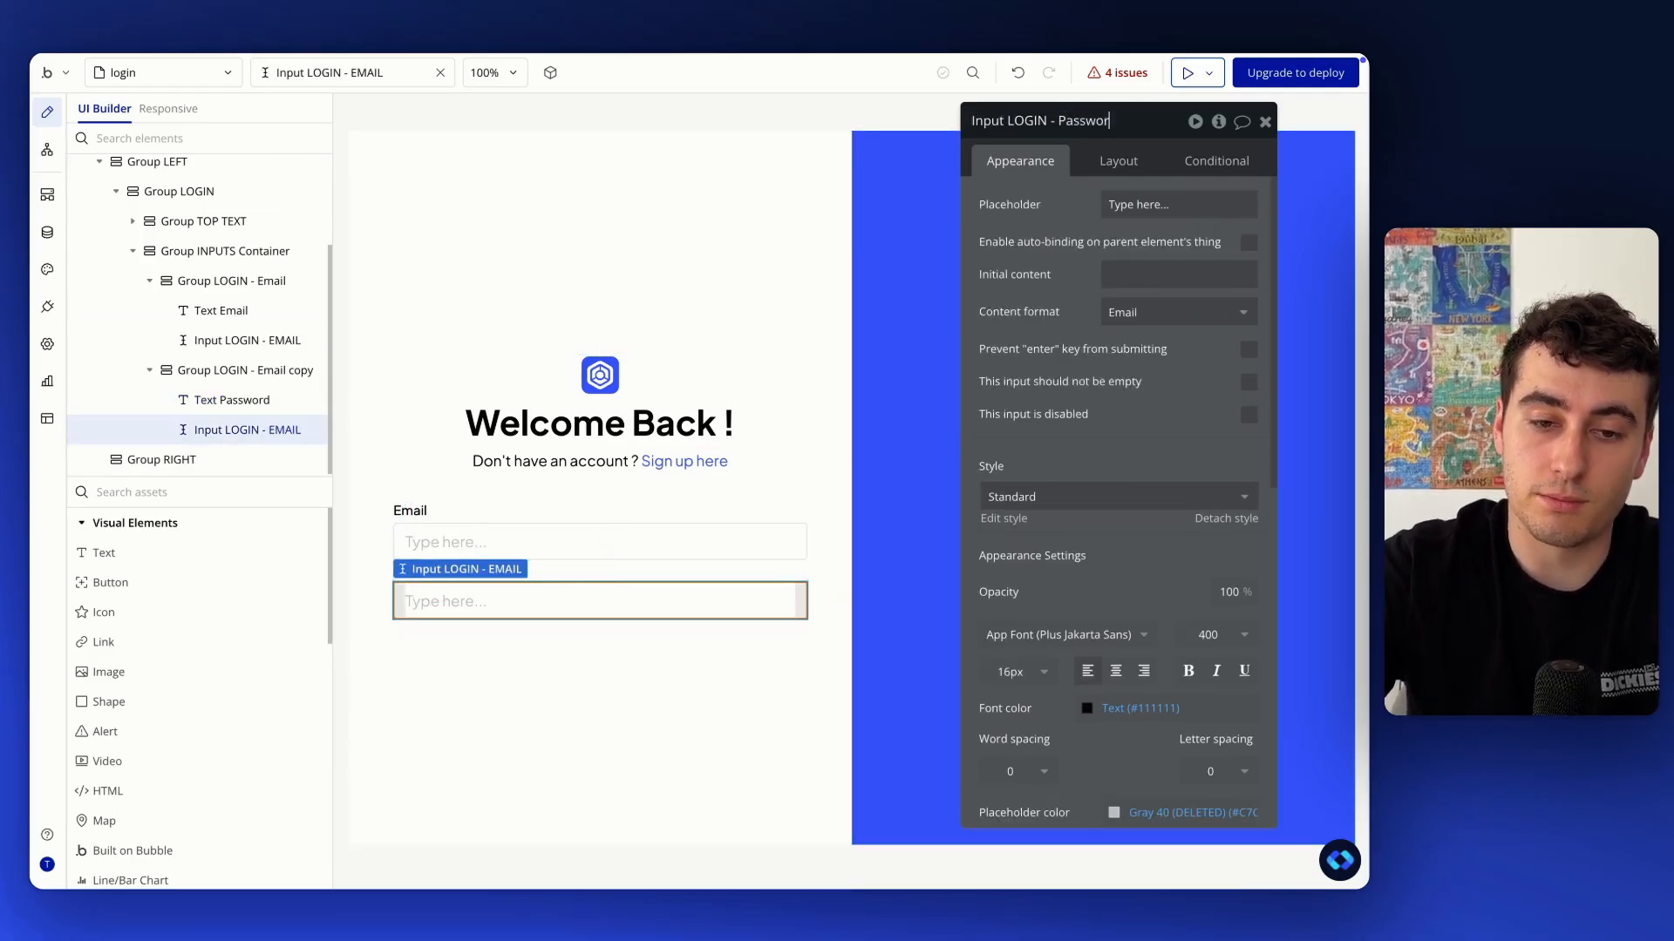
type("wor")
left_click(231, 369)
double_click(1115, 122)
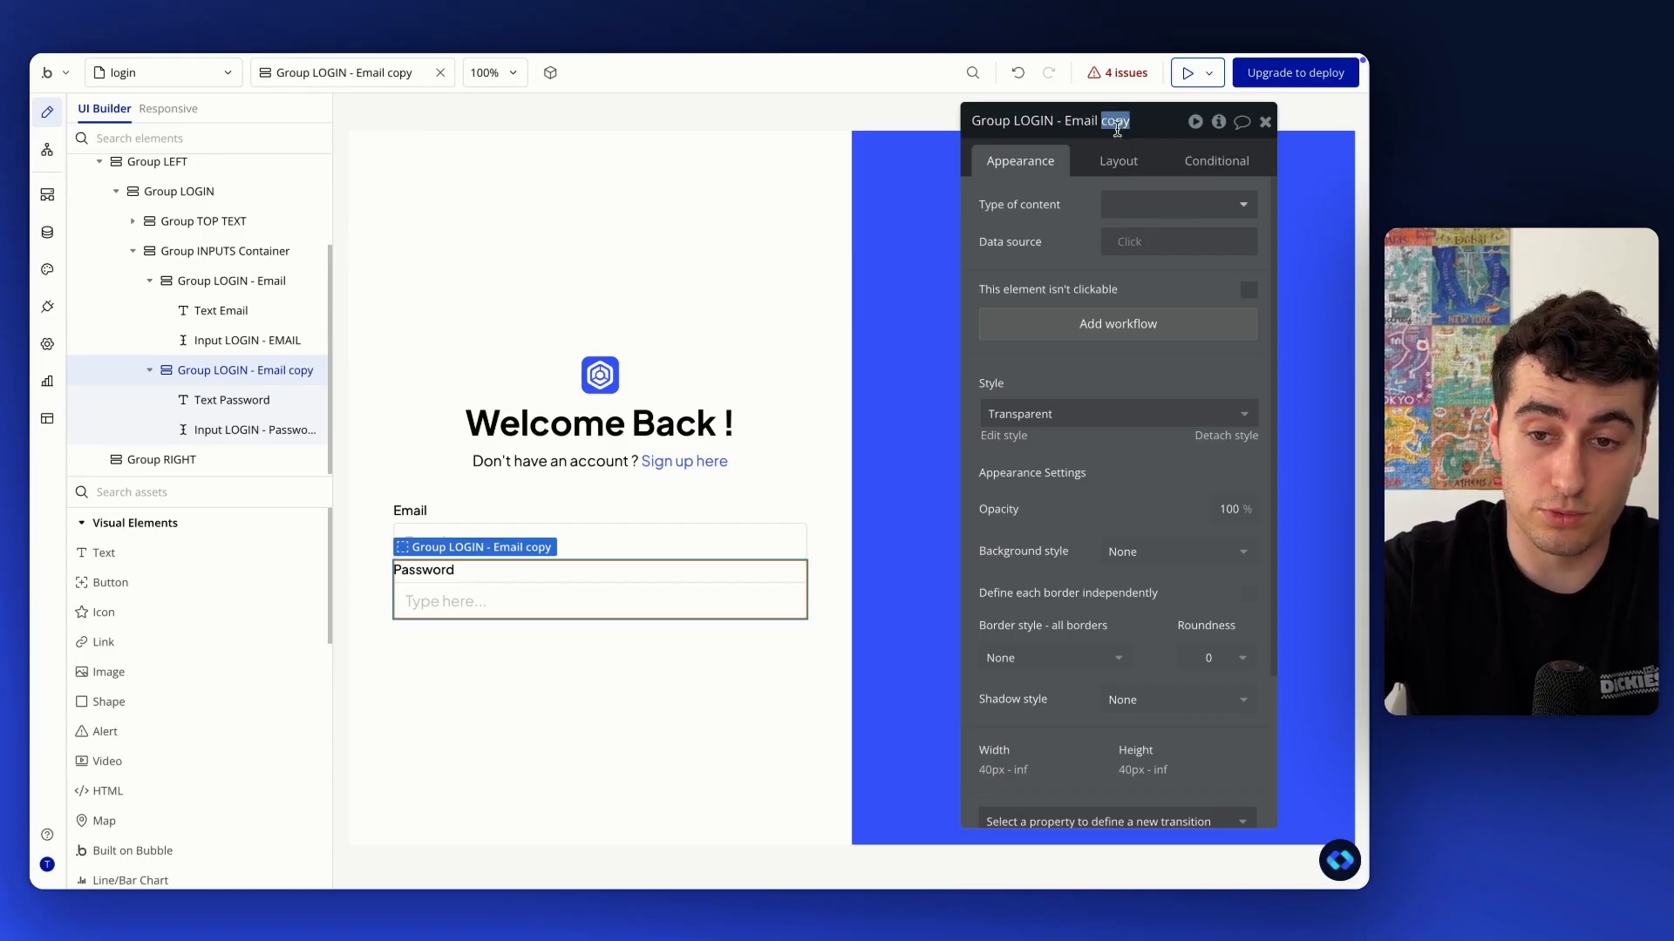
key("BackSpace")
key("BackSpace")
key("BackSpace")
key("BackSpace")
key("BackSpace")
key("BackSpace")
key("BackSpace")
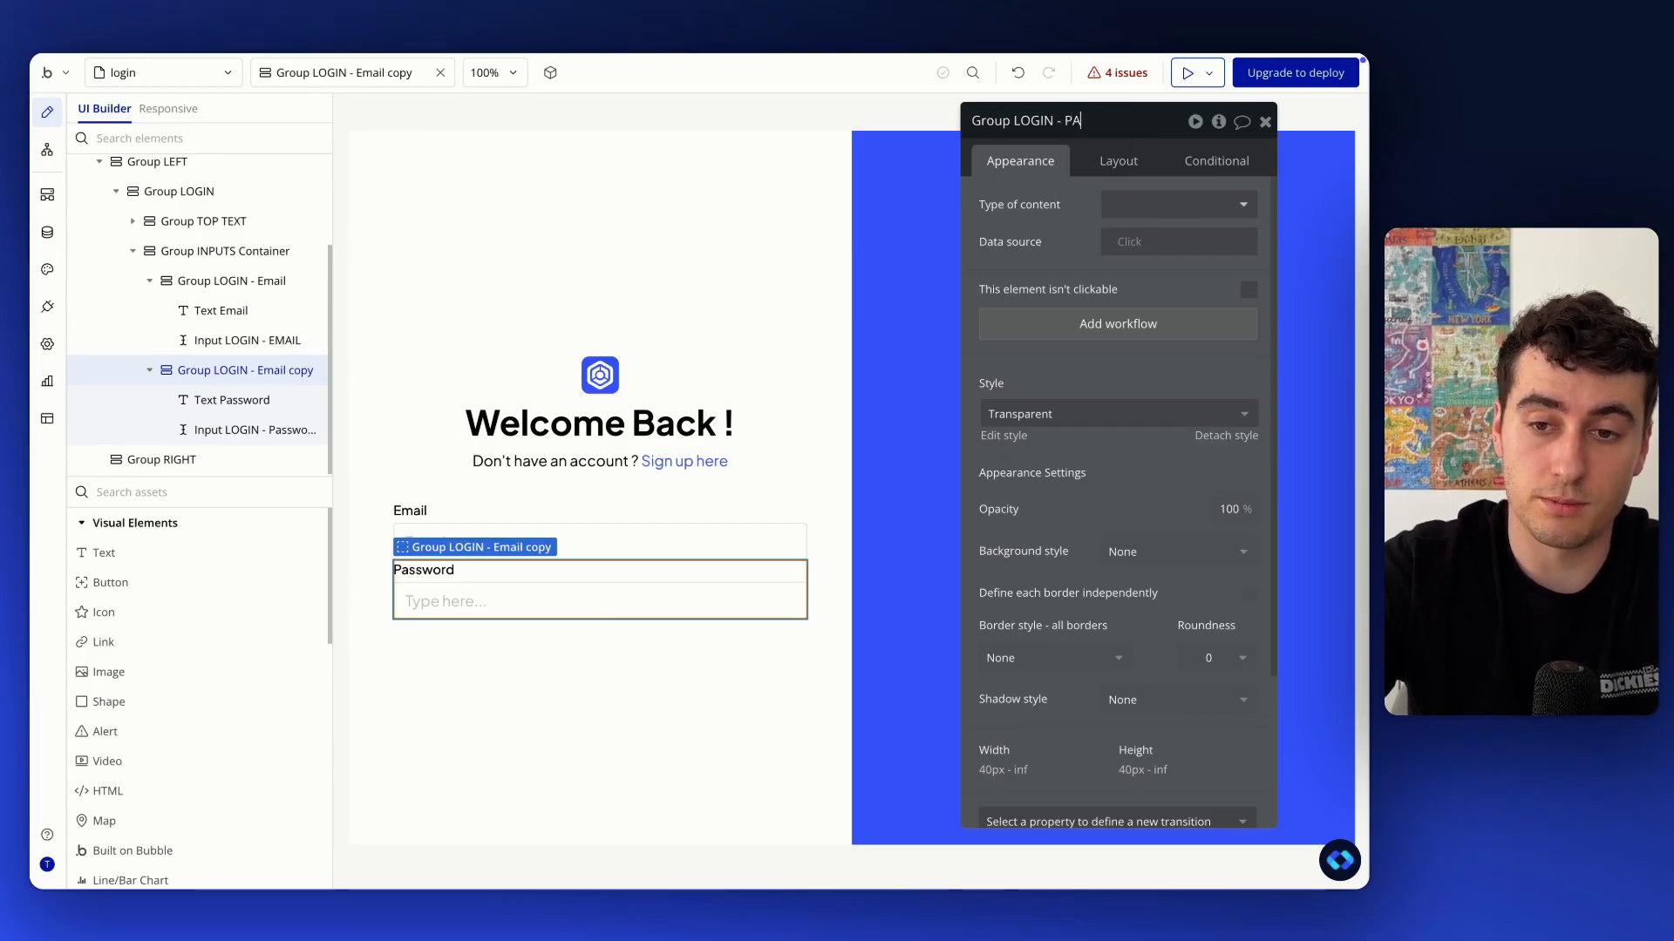
Select the email input and its placeholder field for editing
left_click(657, 643)
left_click(543, 539)
left_click(1177, 204)
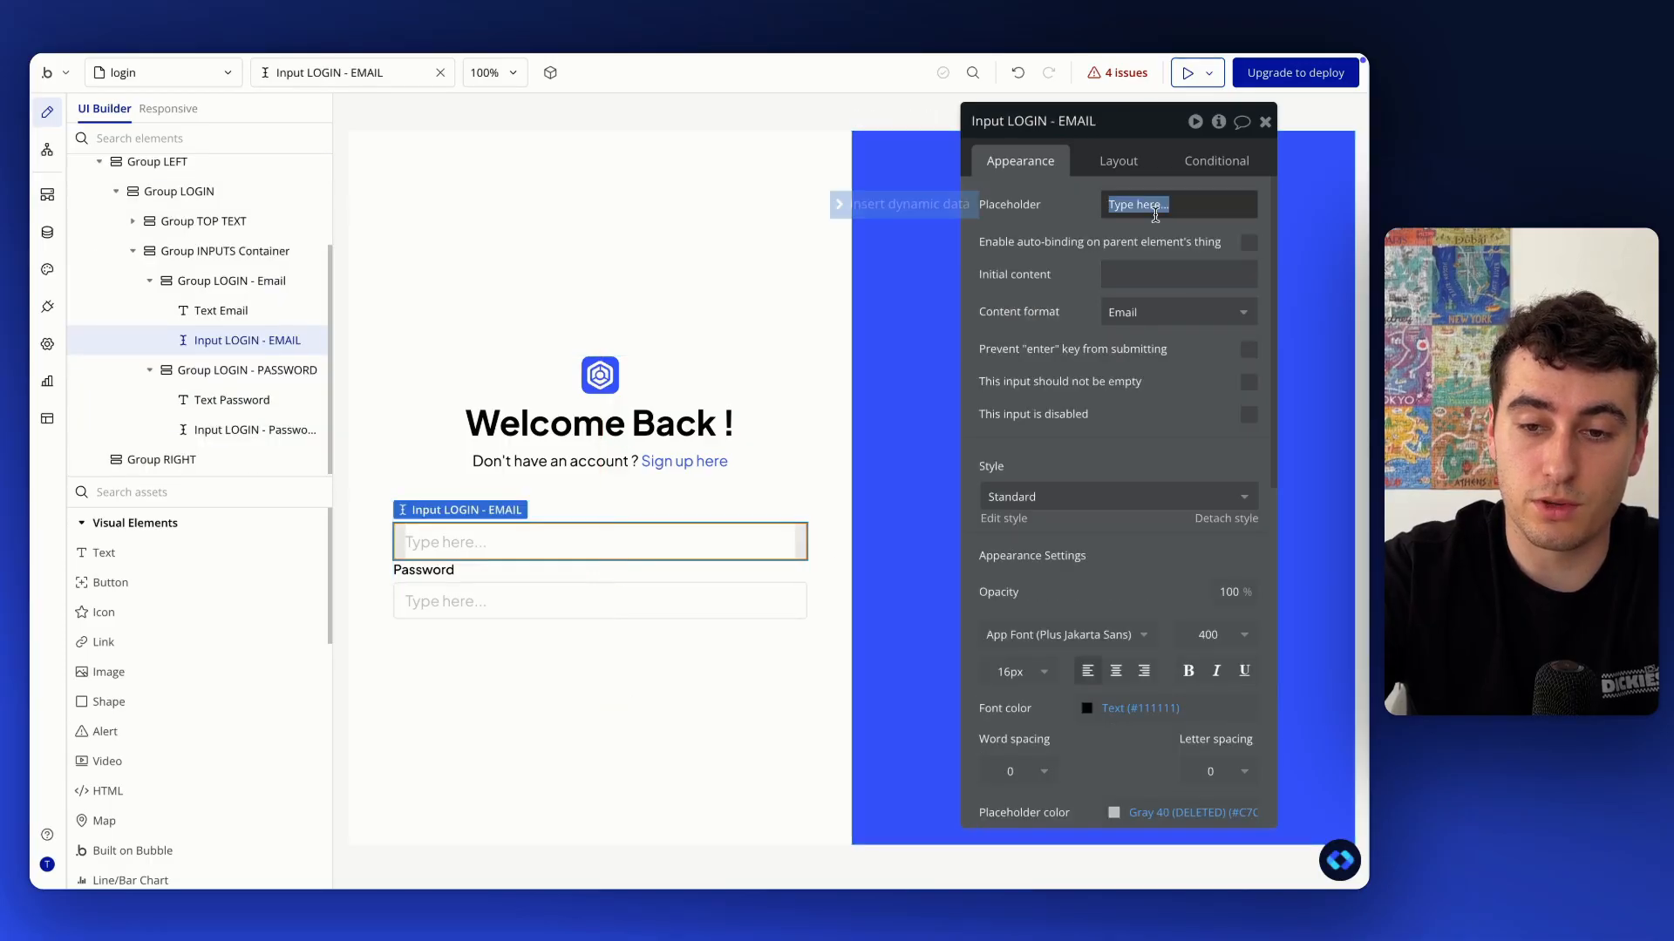
Give Email a sample e-mail placeholder and Password 'Type your password' with Password format
type("johndoe@")
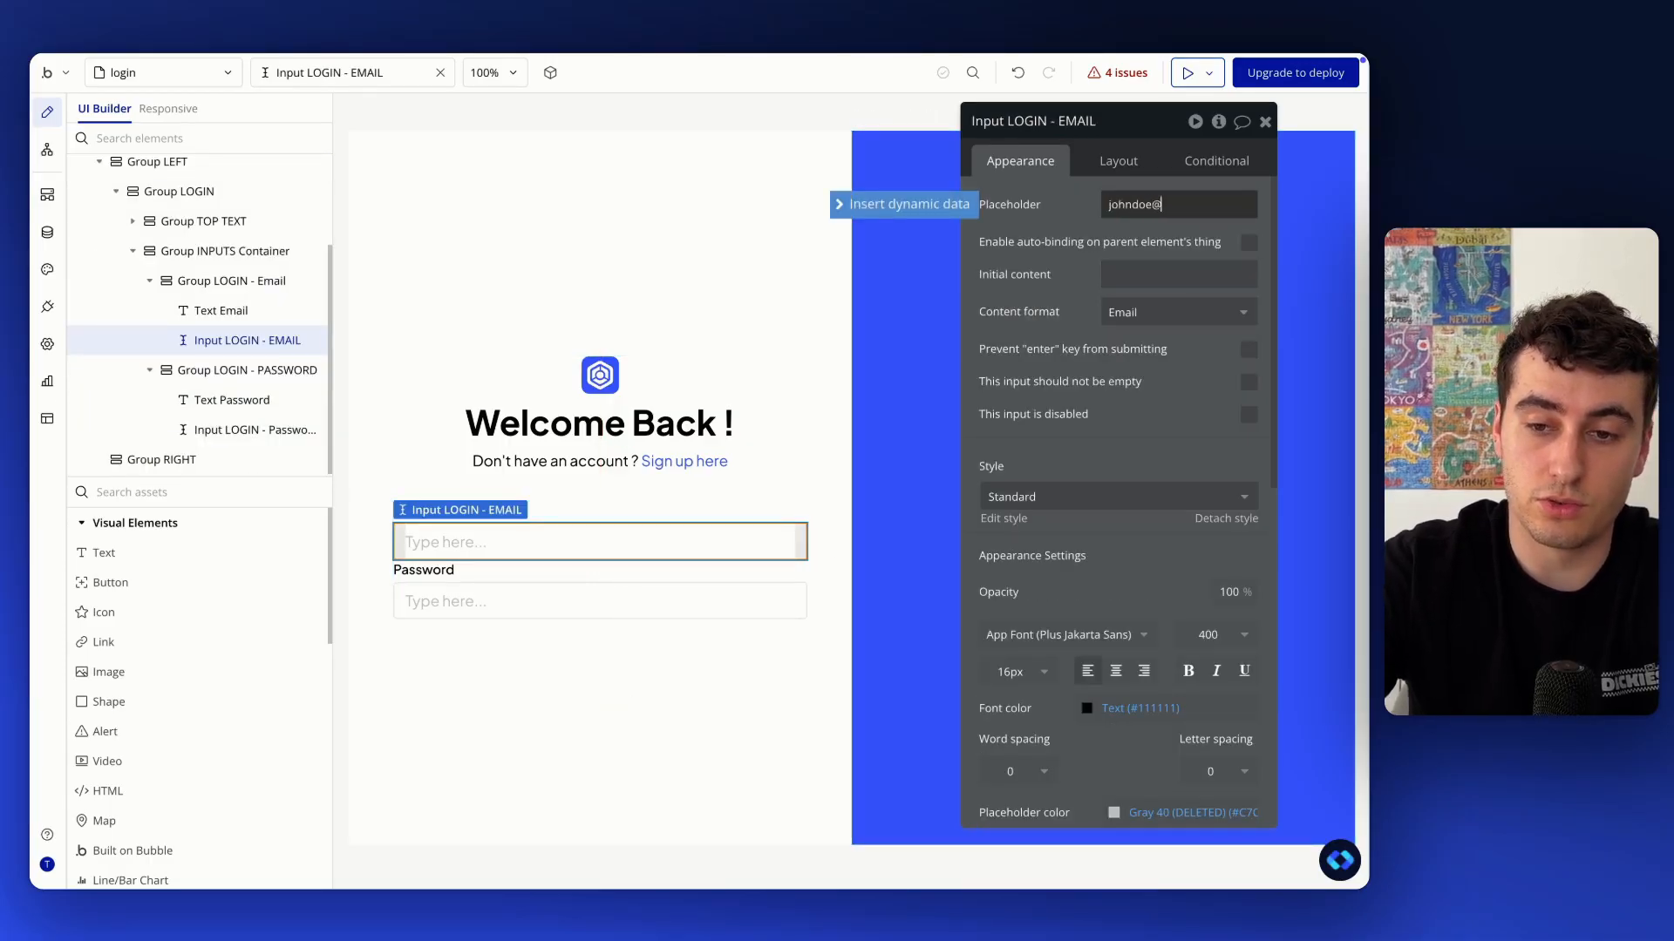
type("gmail.c")
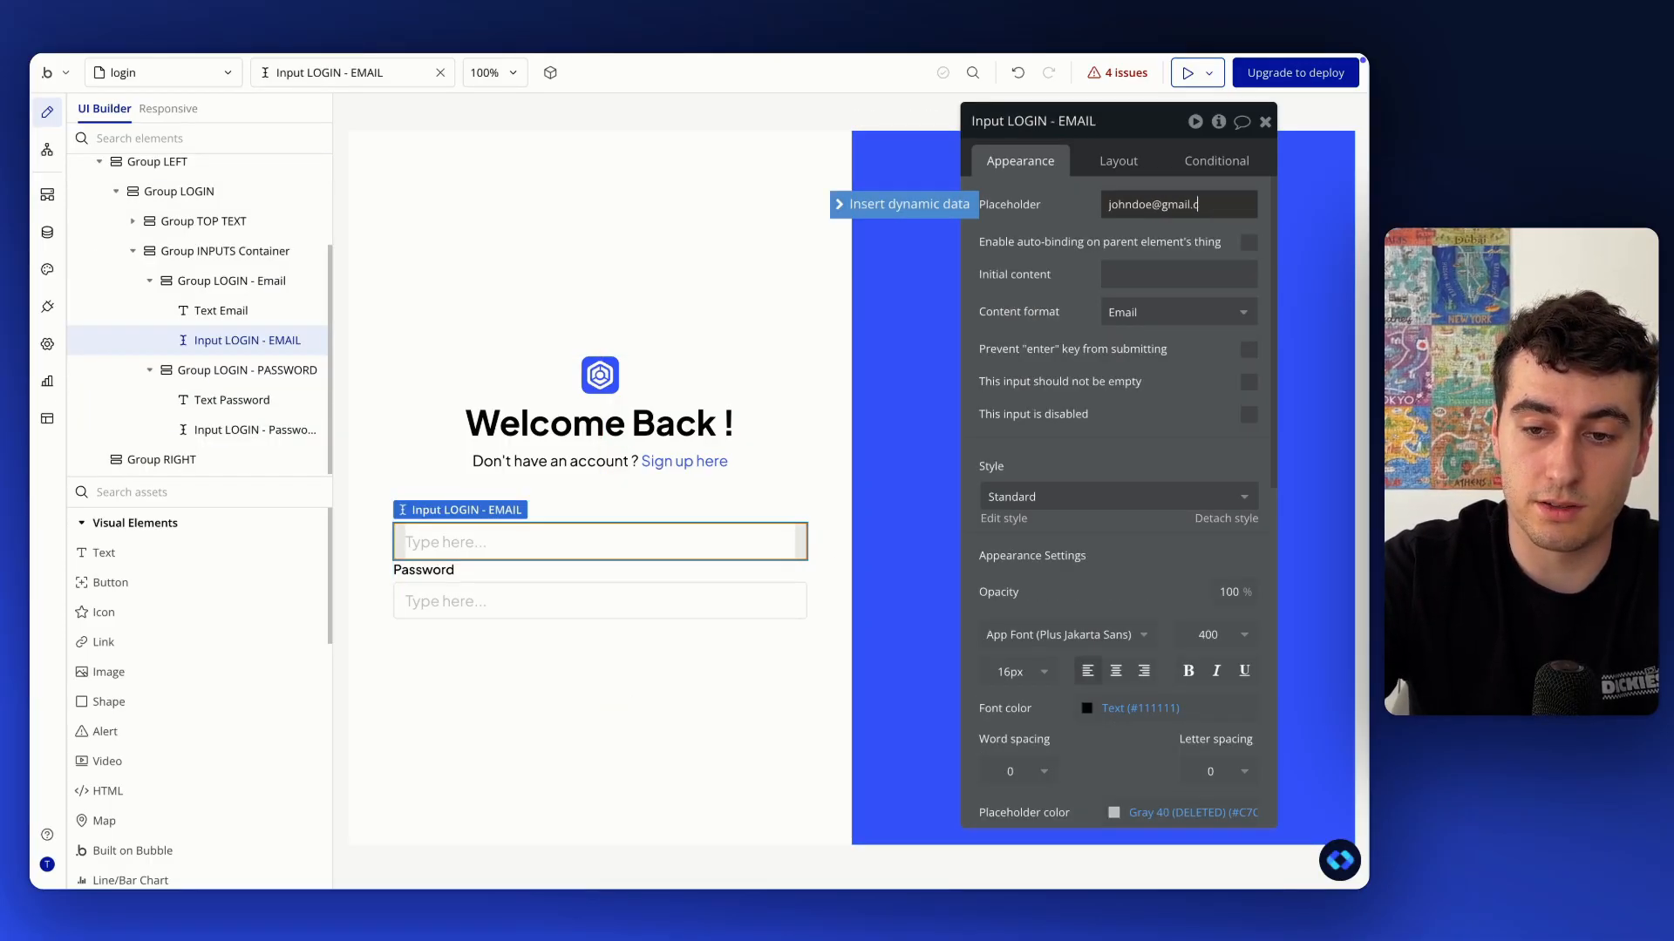
type("om")
left_click(253, 430)
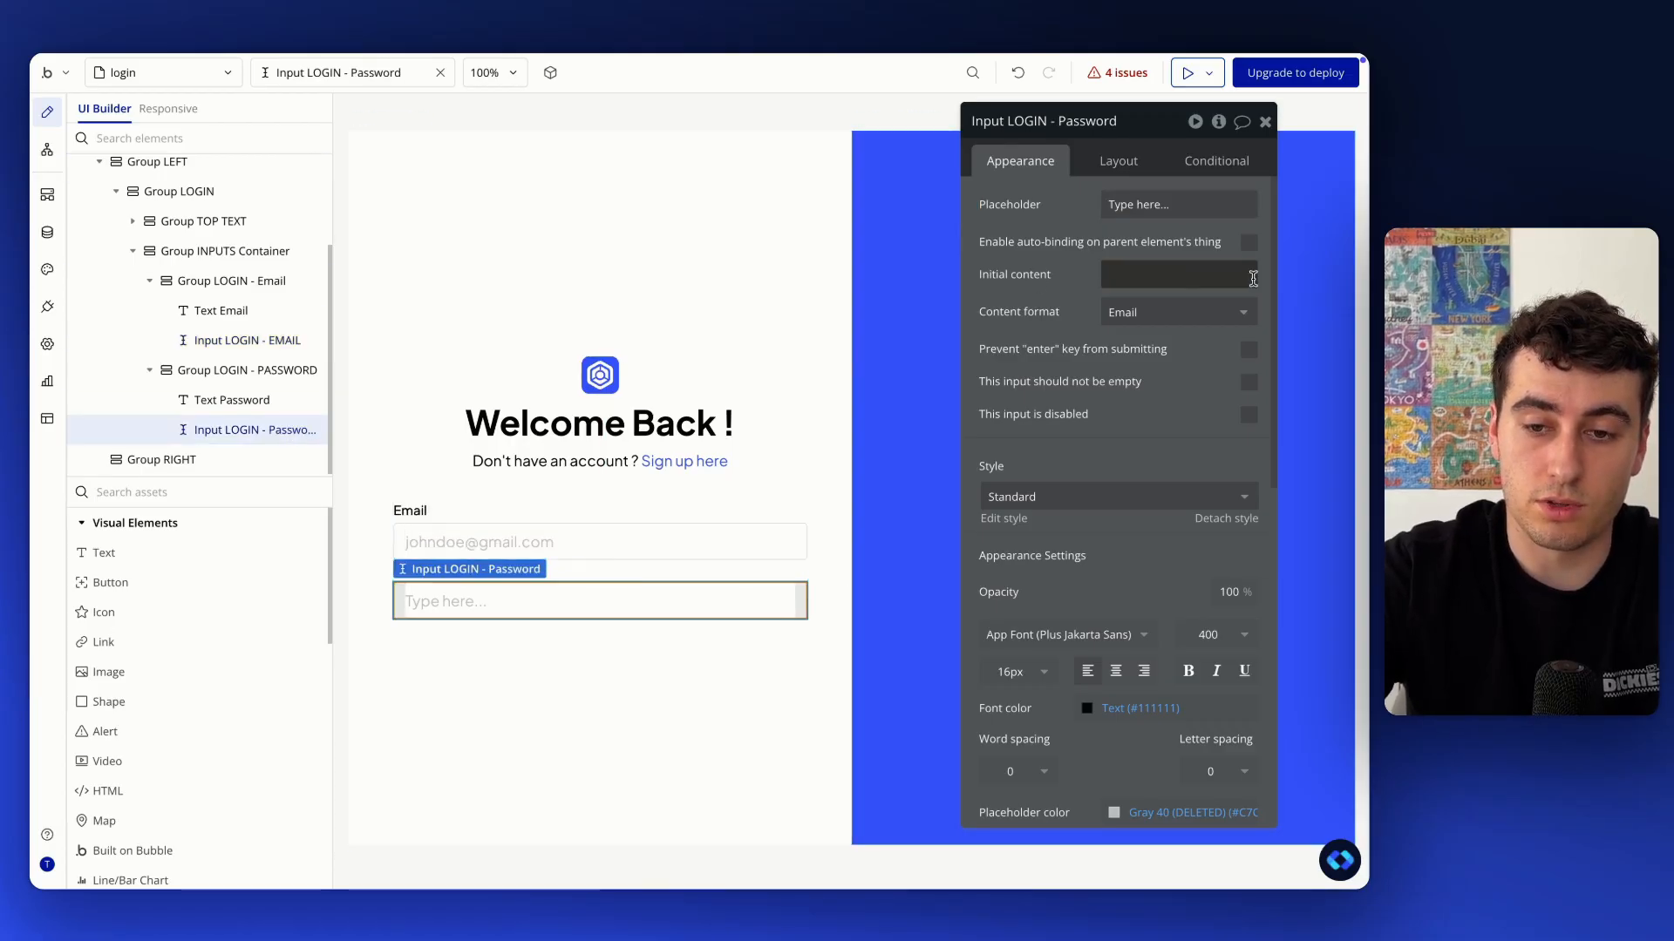
left_click(1147, 201)
type("Type you")
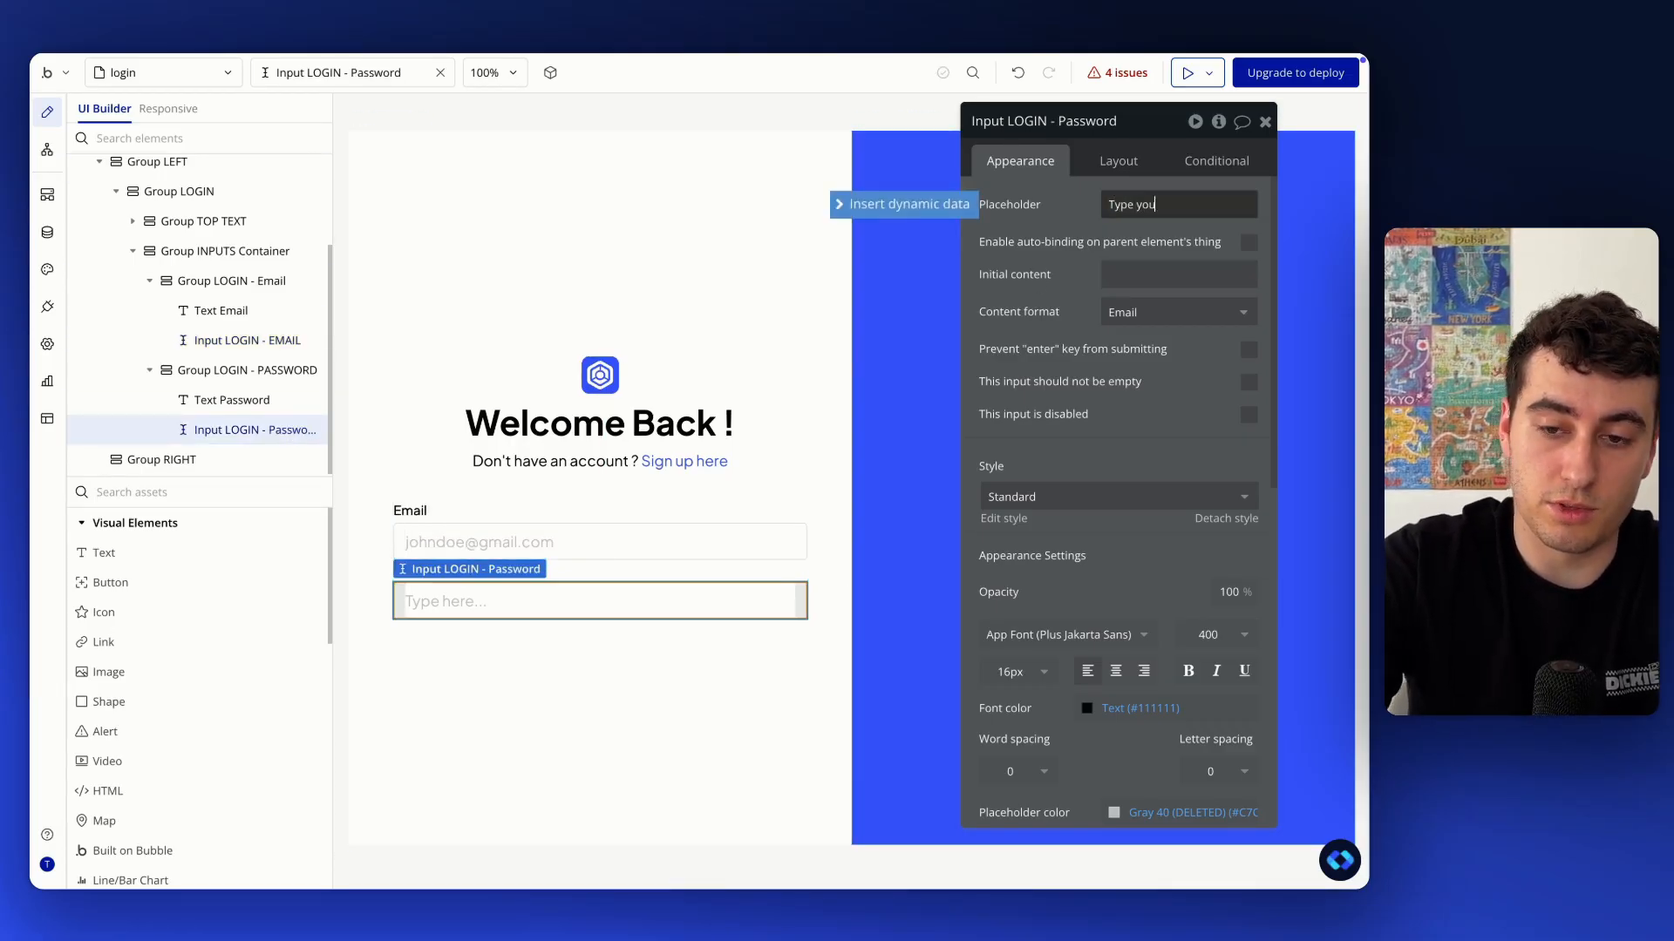
type("r password")
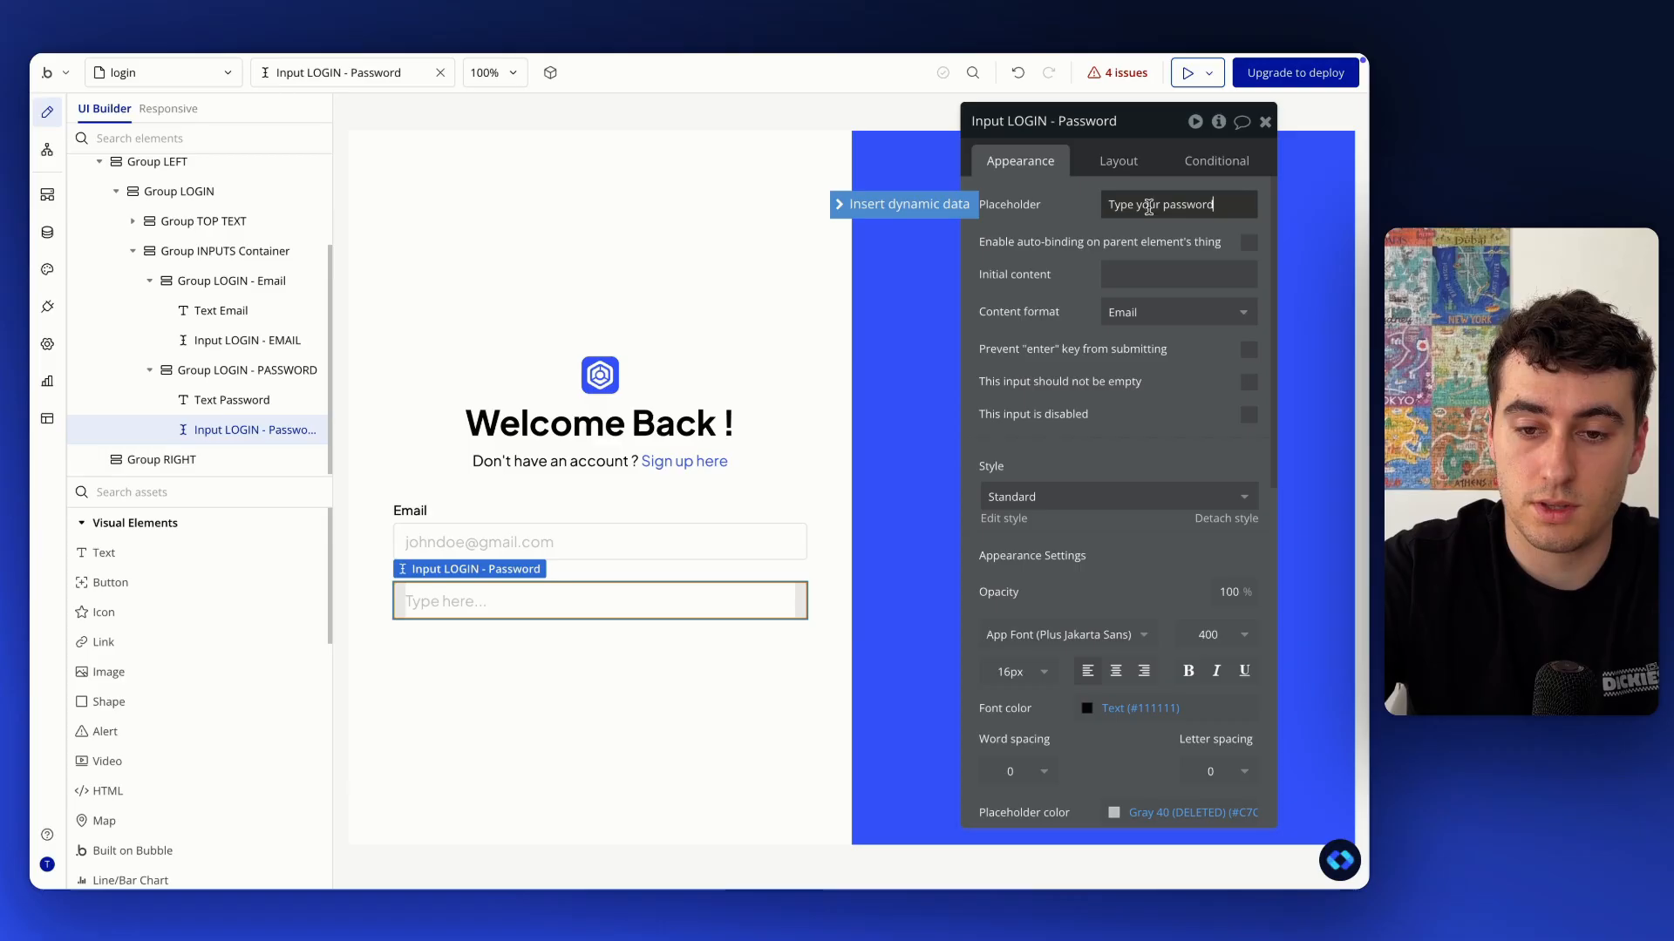
left_click(1130, 319)
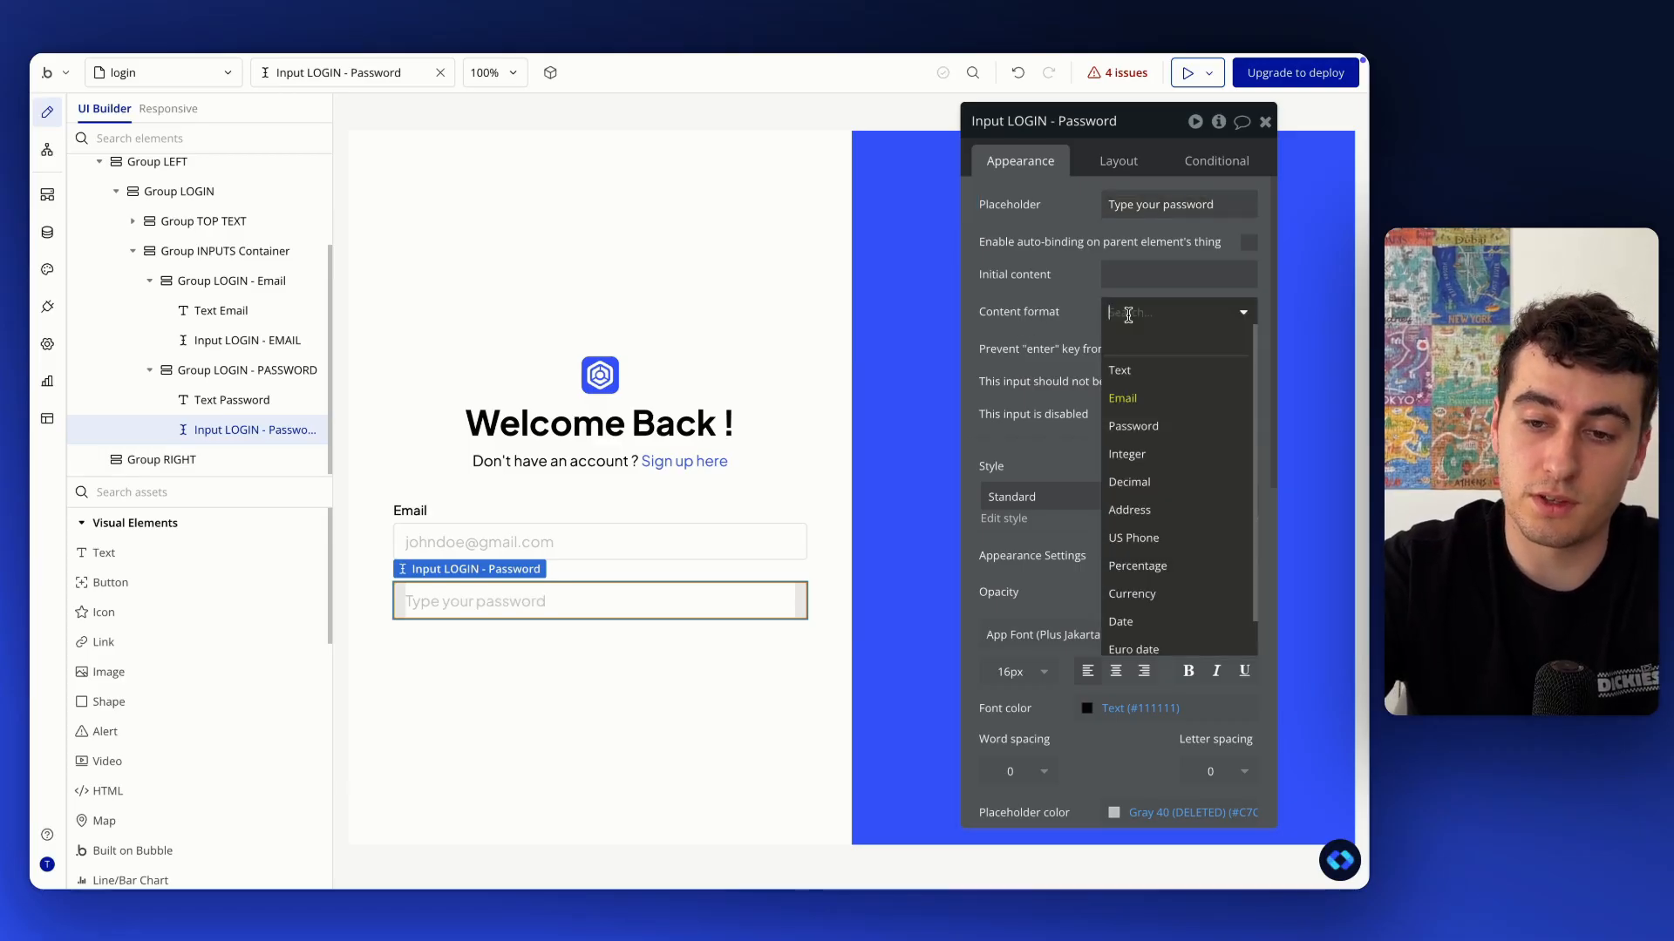
left_click(1137, 427)
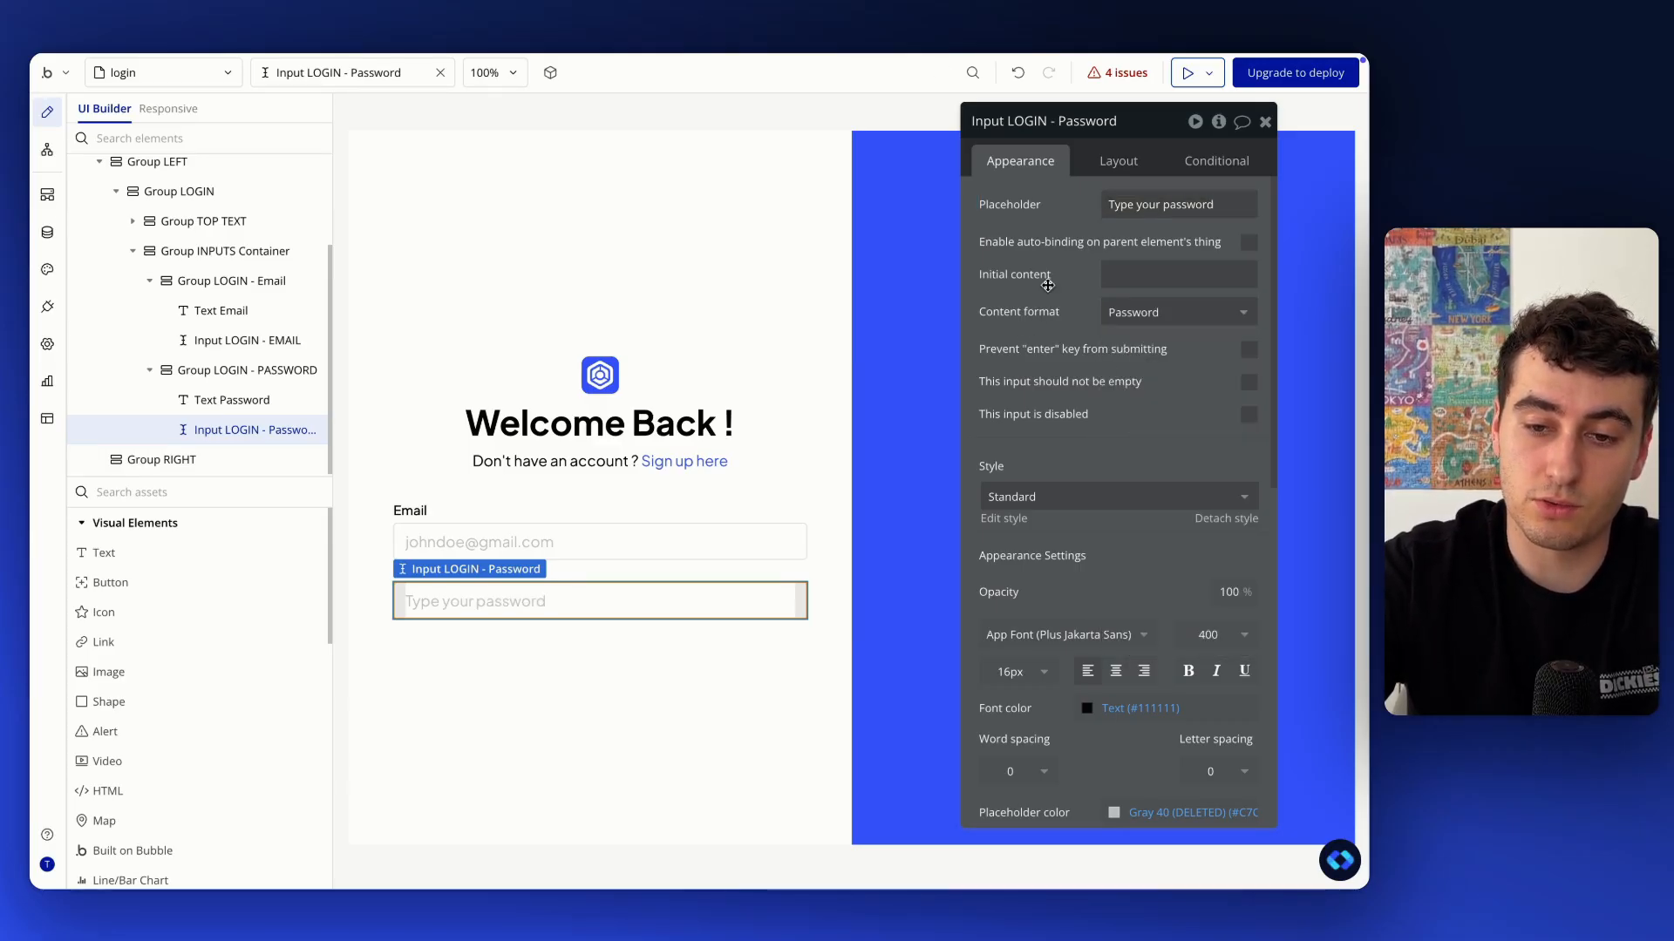
Turn on gap spacing with a 16 px row gap in Group INPUTS Container
left_click(718, 675)
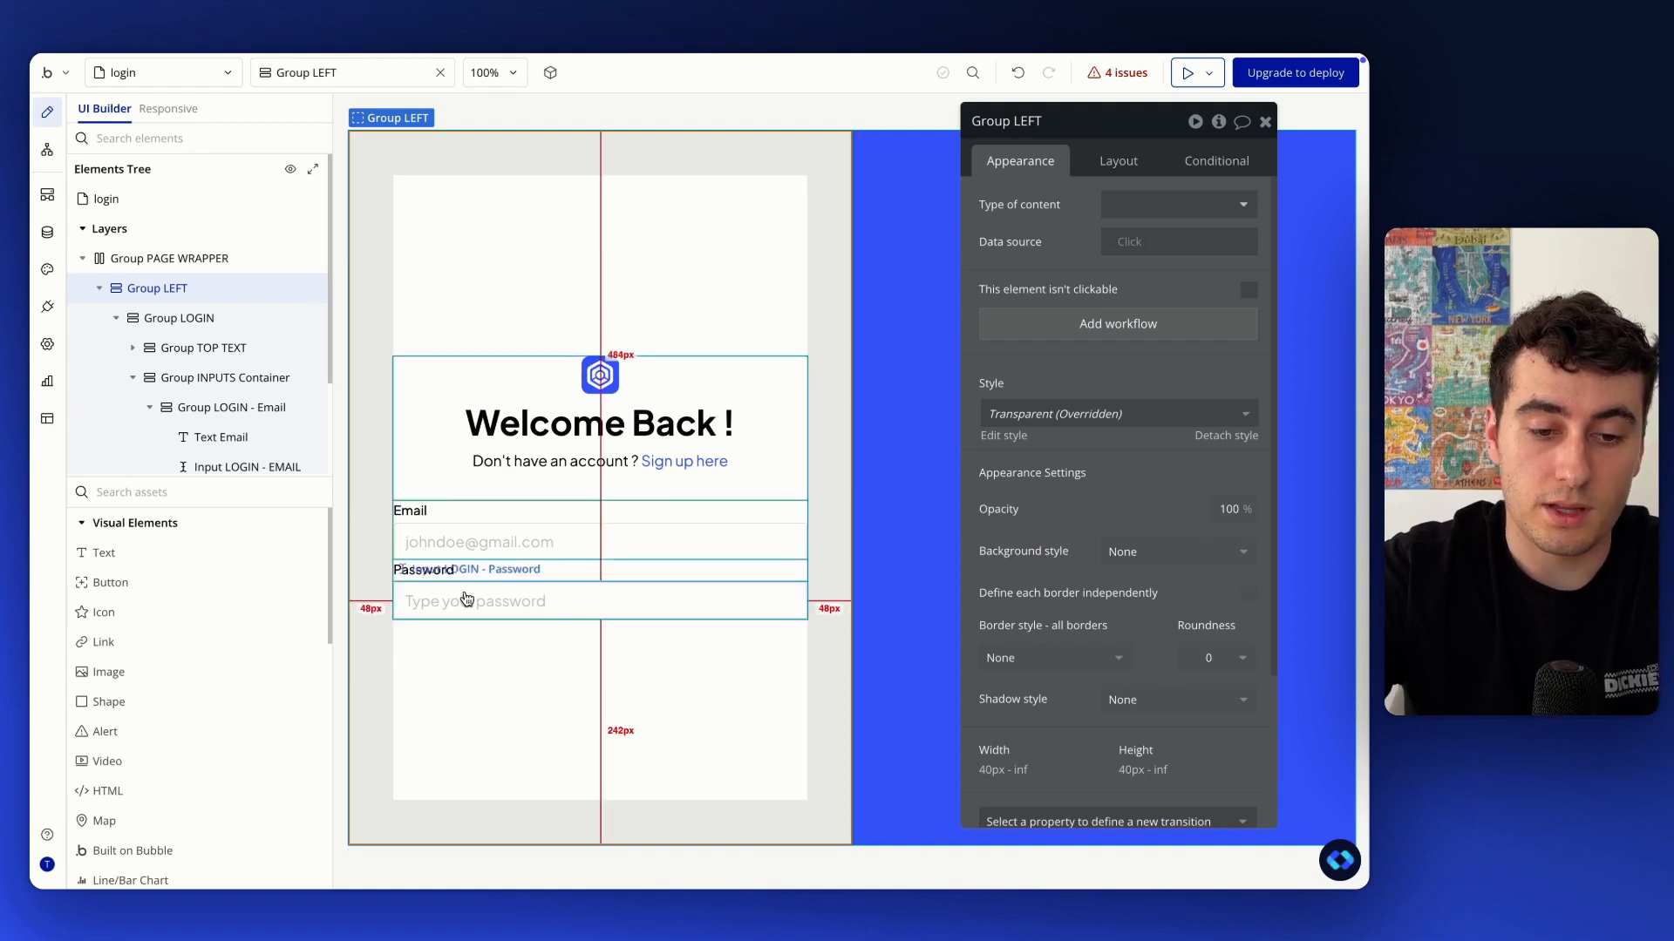
left_click(466, 564)
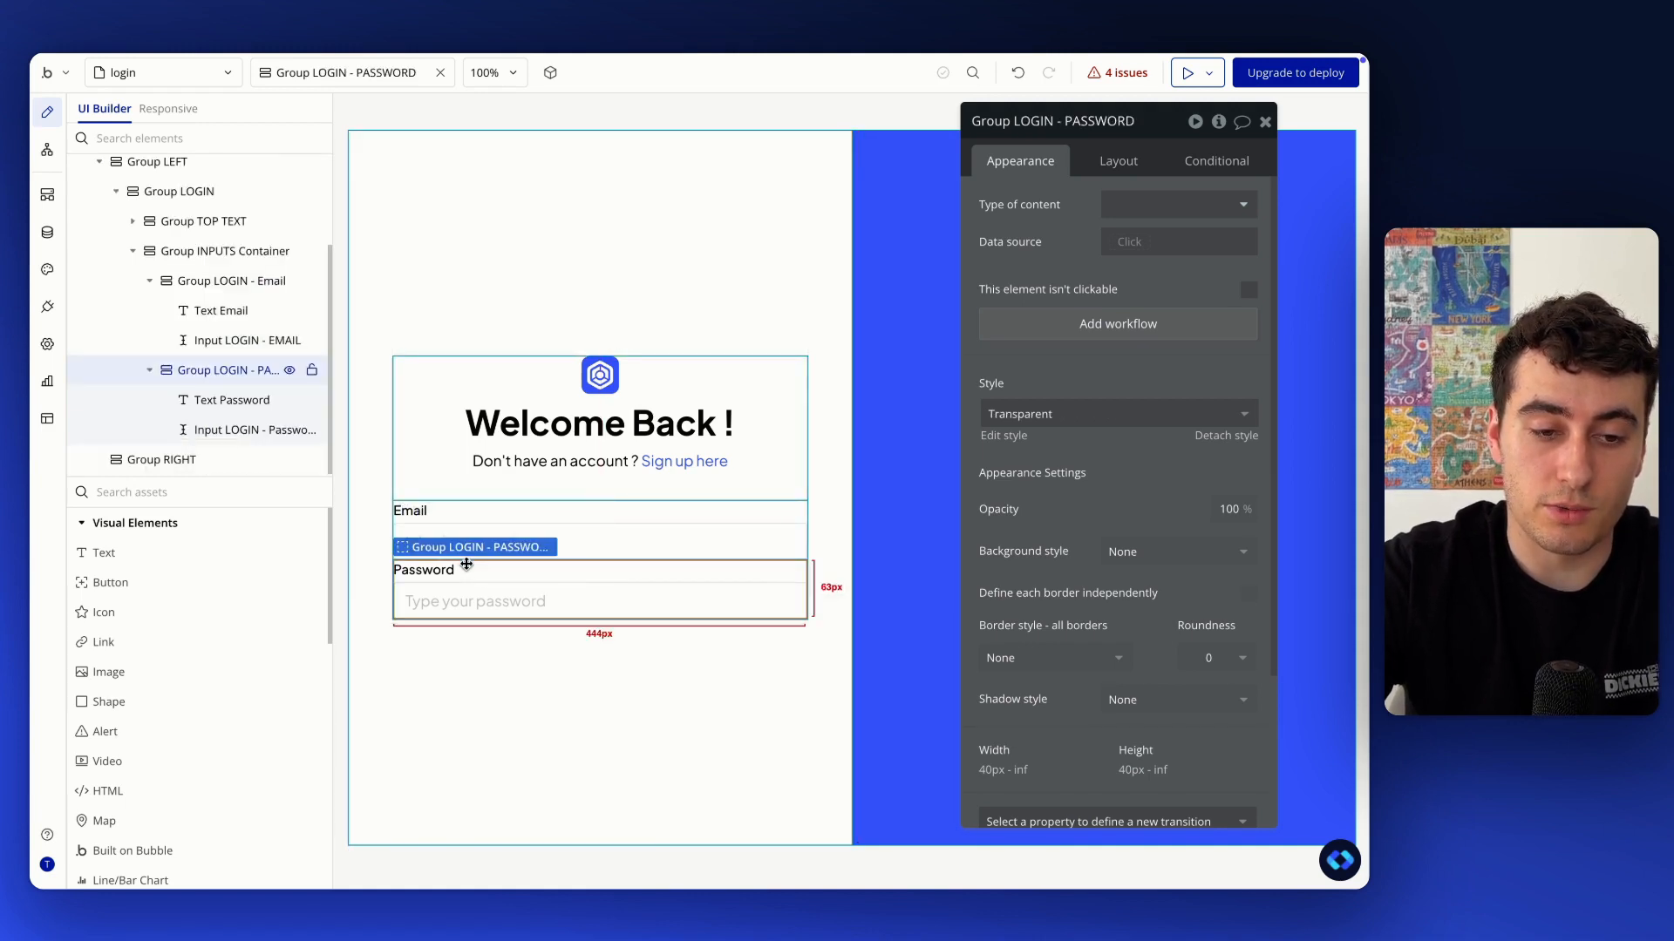
left_click(149, 280)
left_click(149, 369)
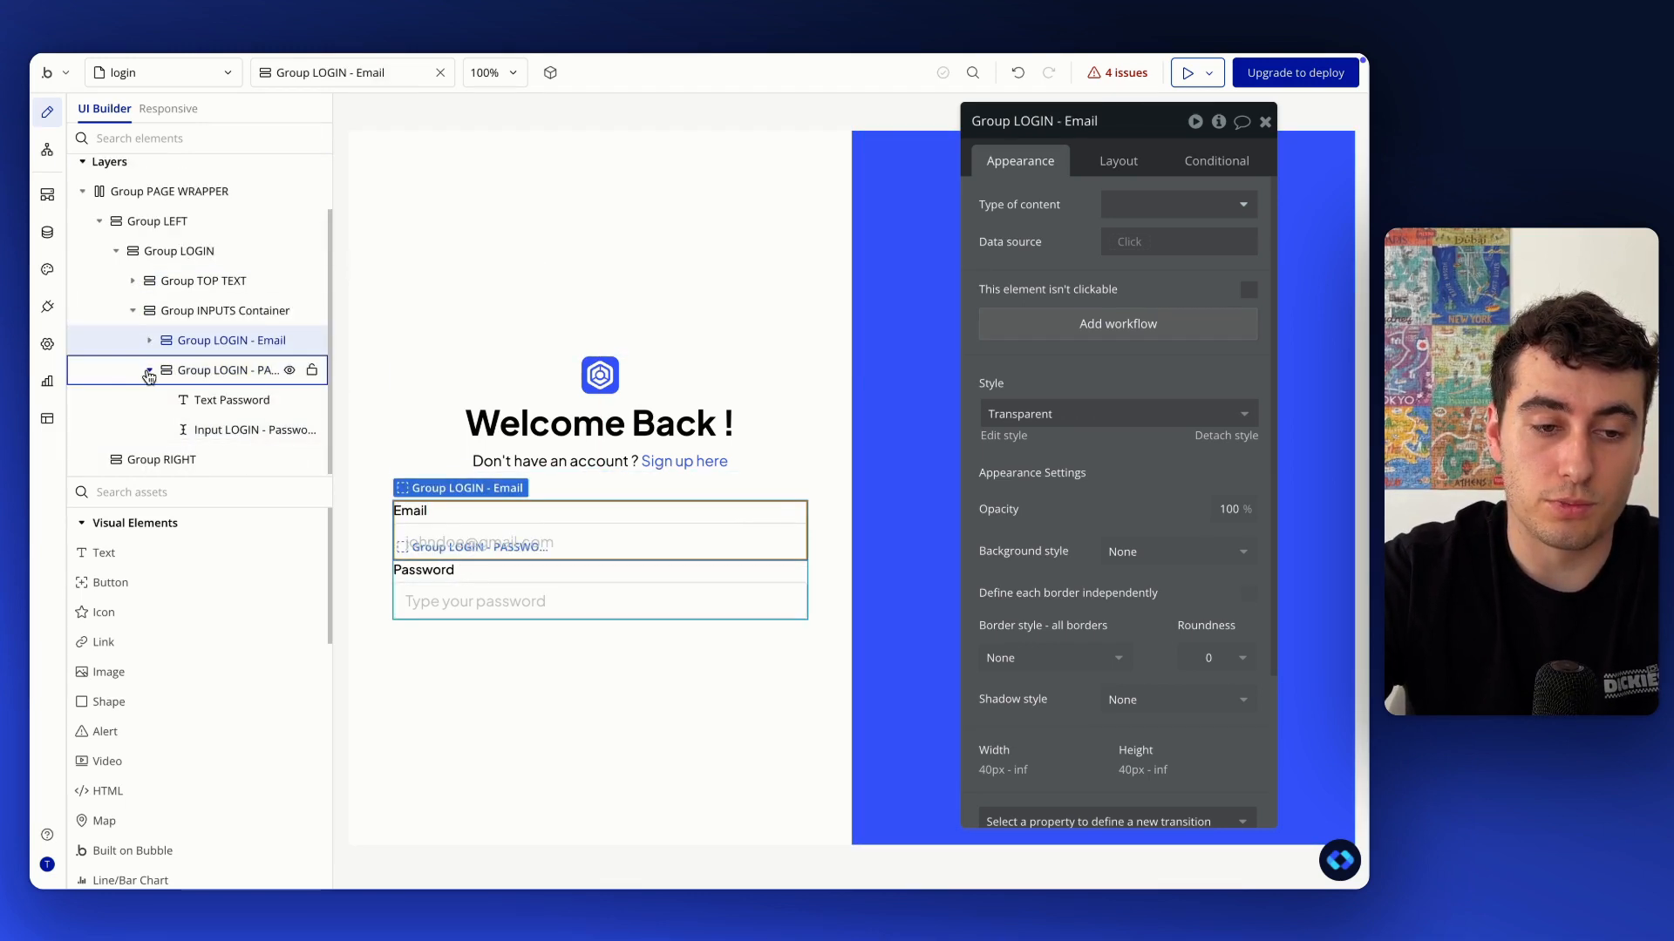
left_click(224, 369)
left_click(1124, 160)
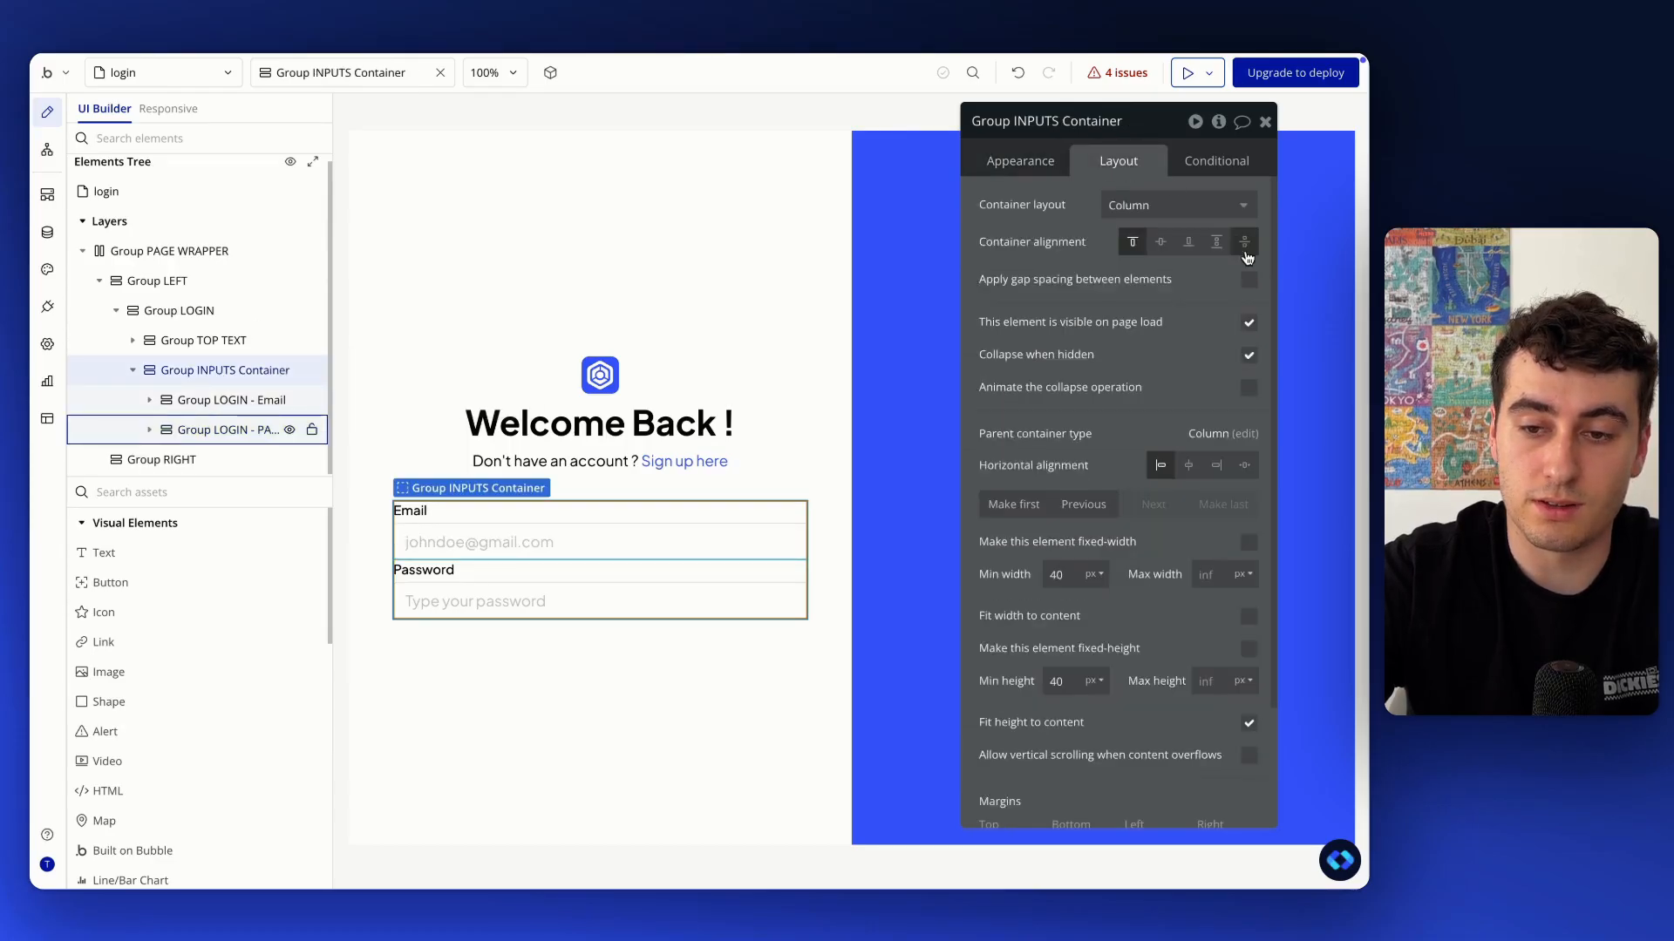
left_click(1248, 279)
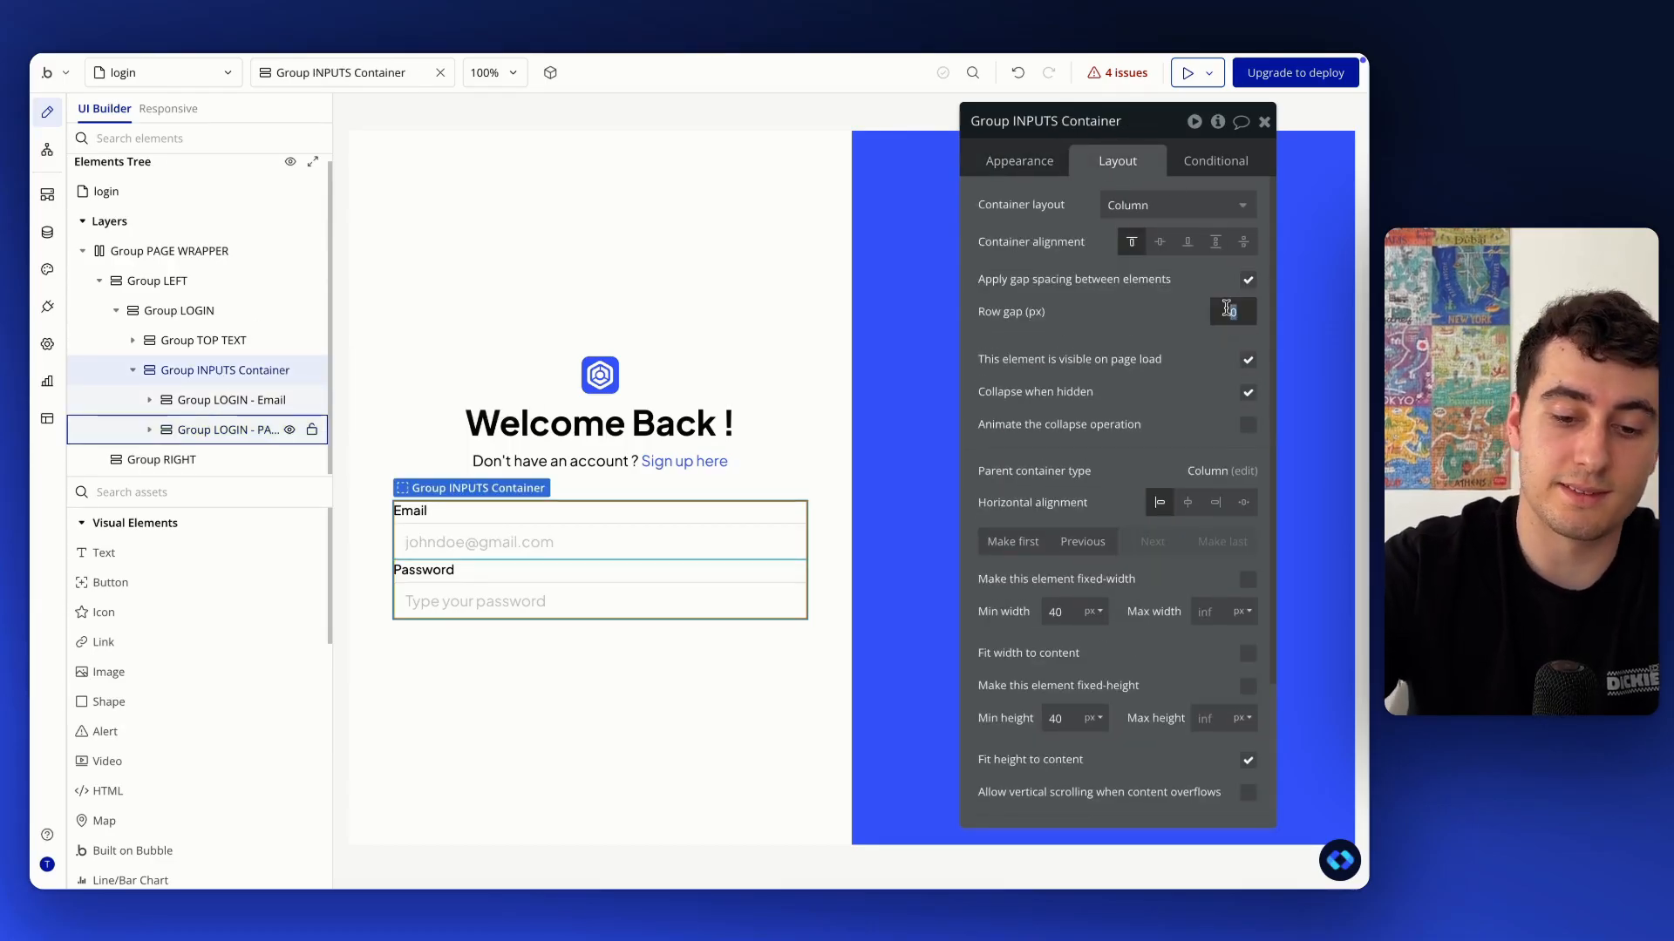
left_click(700, 727)
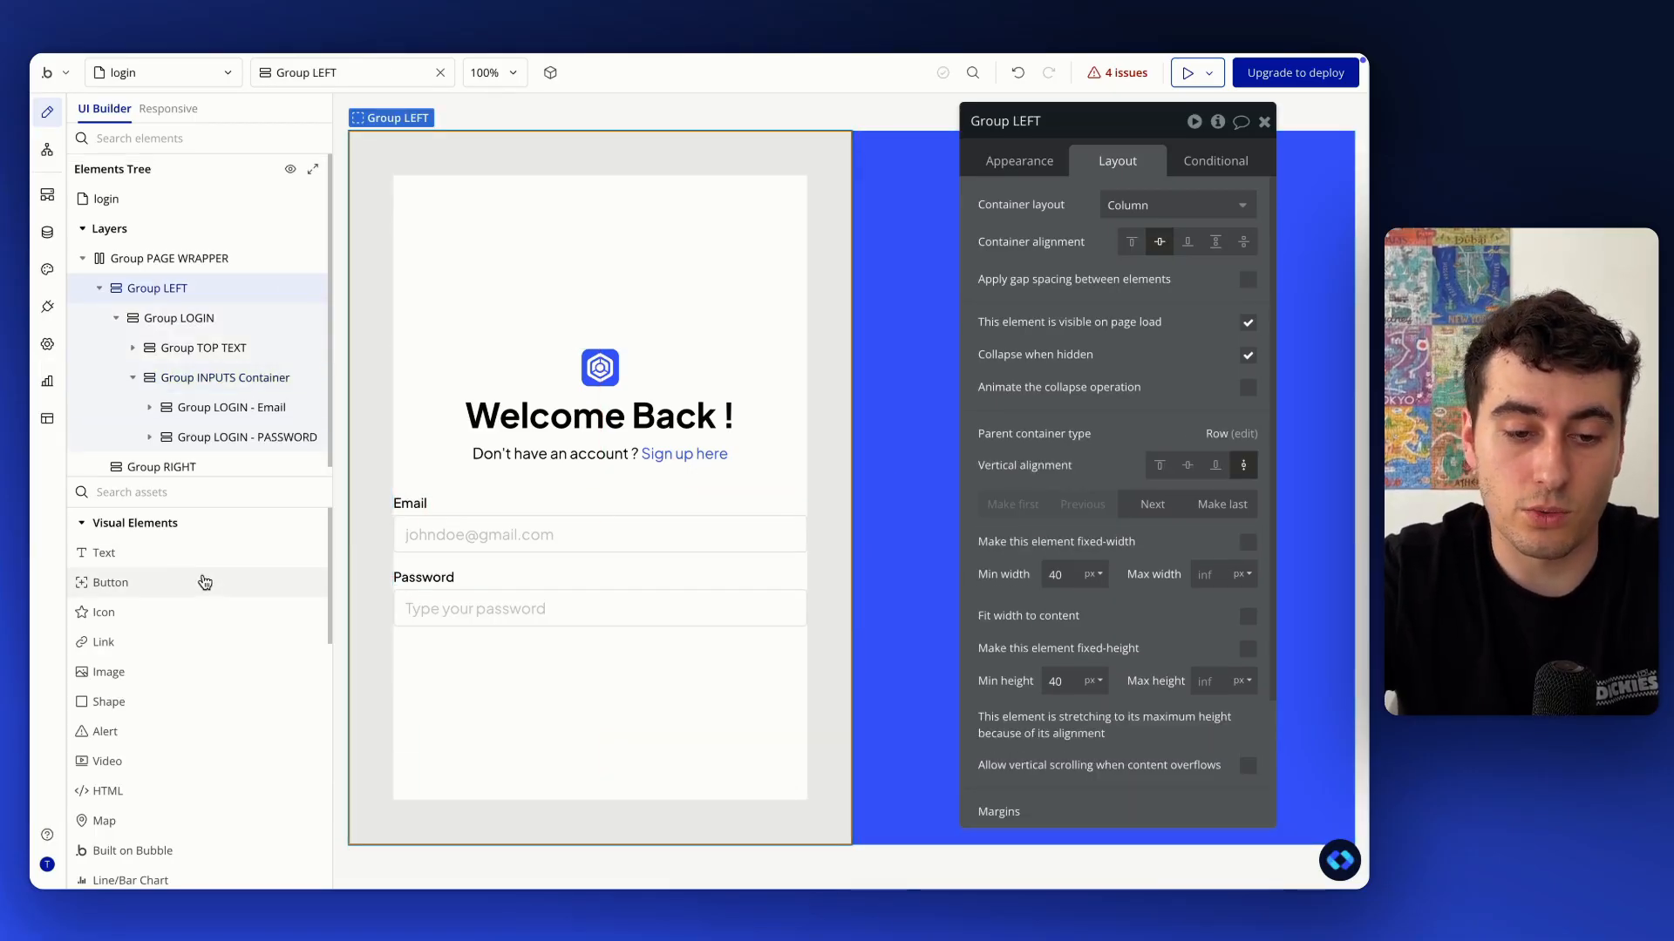
Add a Button_primary_large button labelled 'Log In' among the login fields
left_click_drag(206, 584, 495, 562)
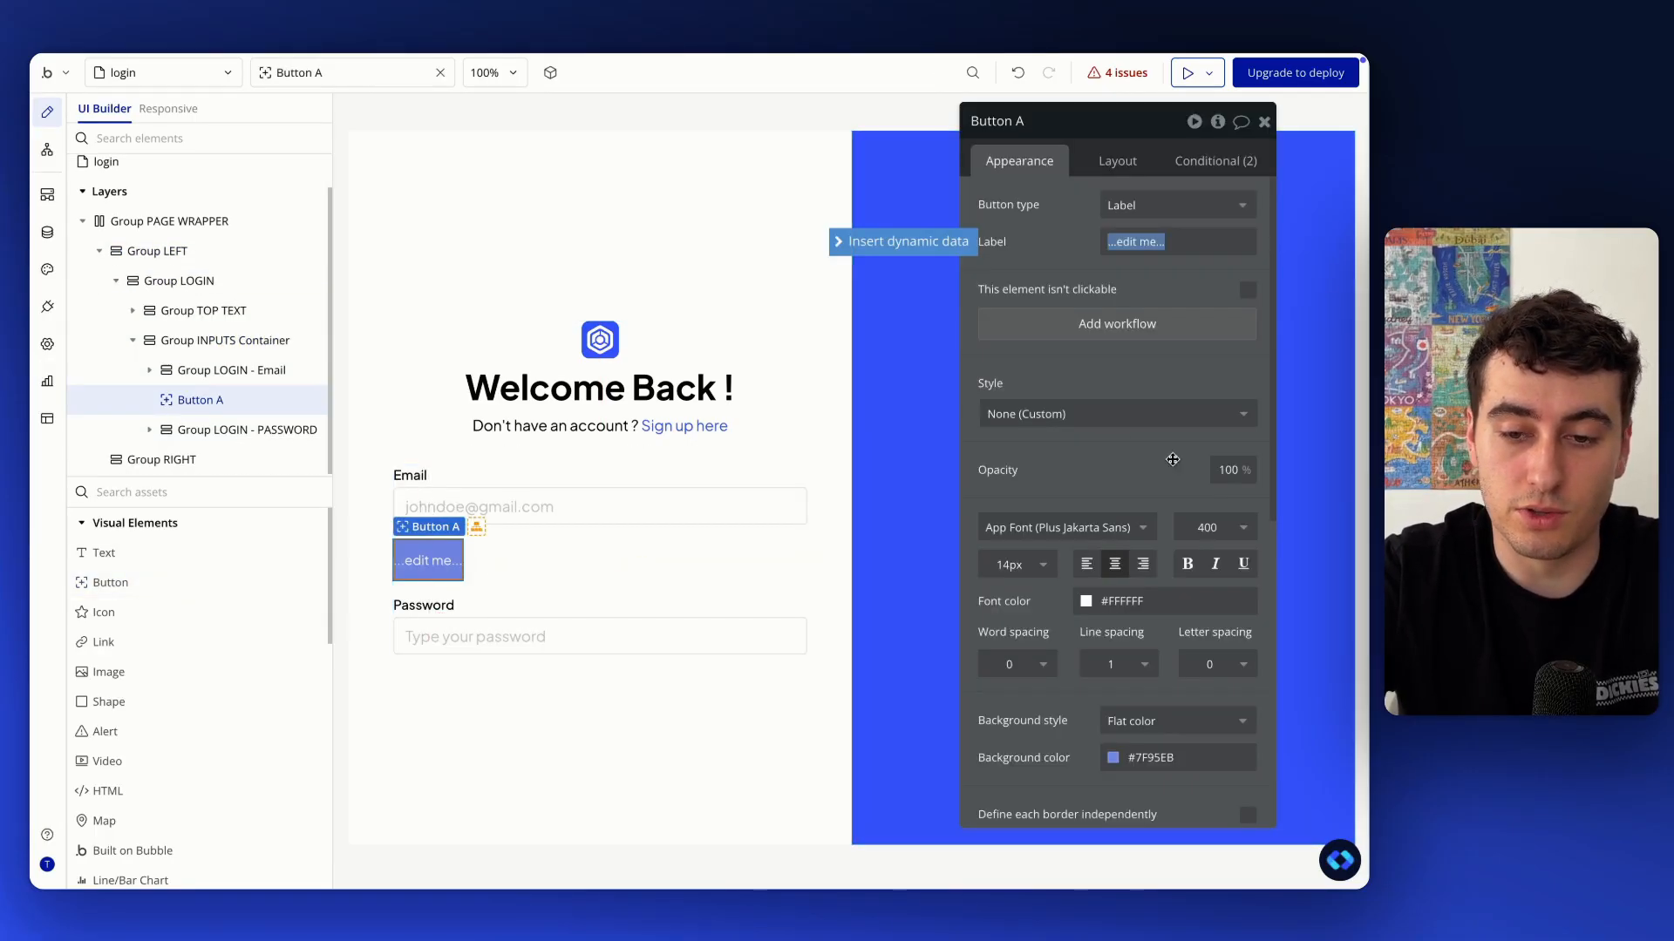
left_click(1155, 417)
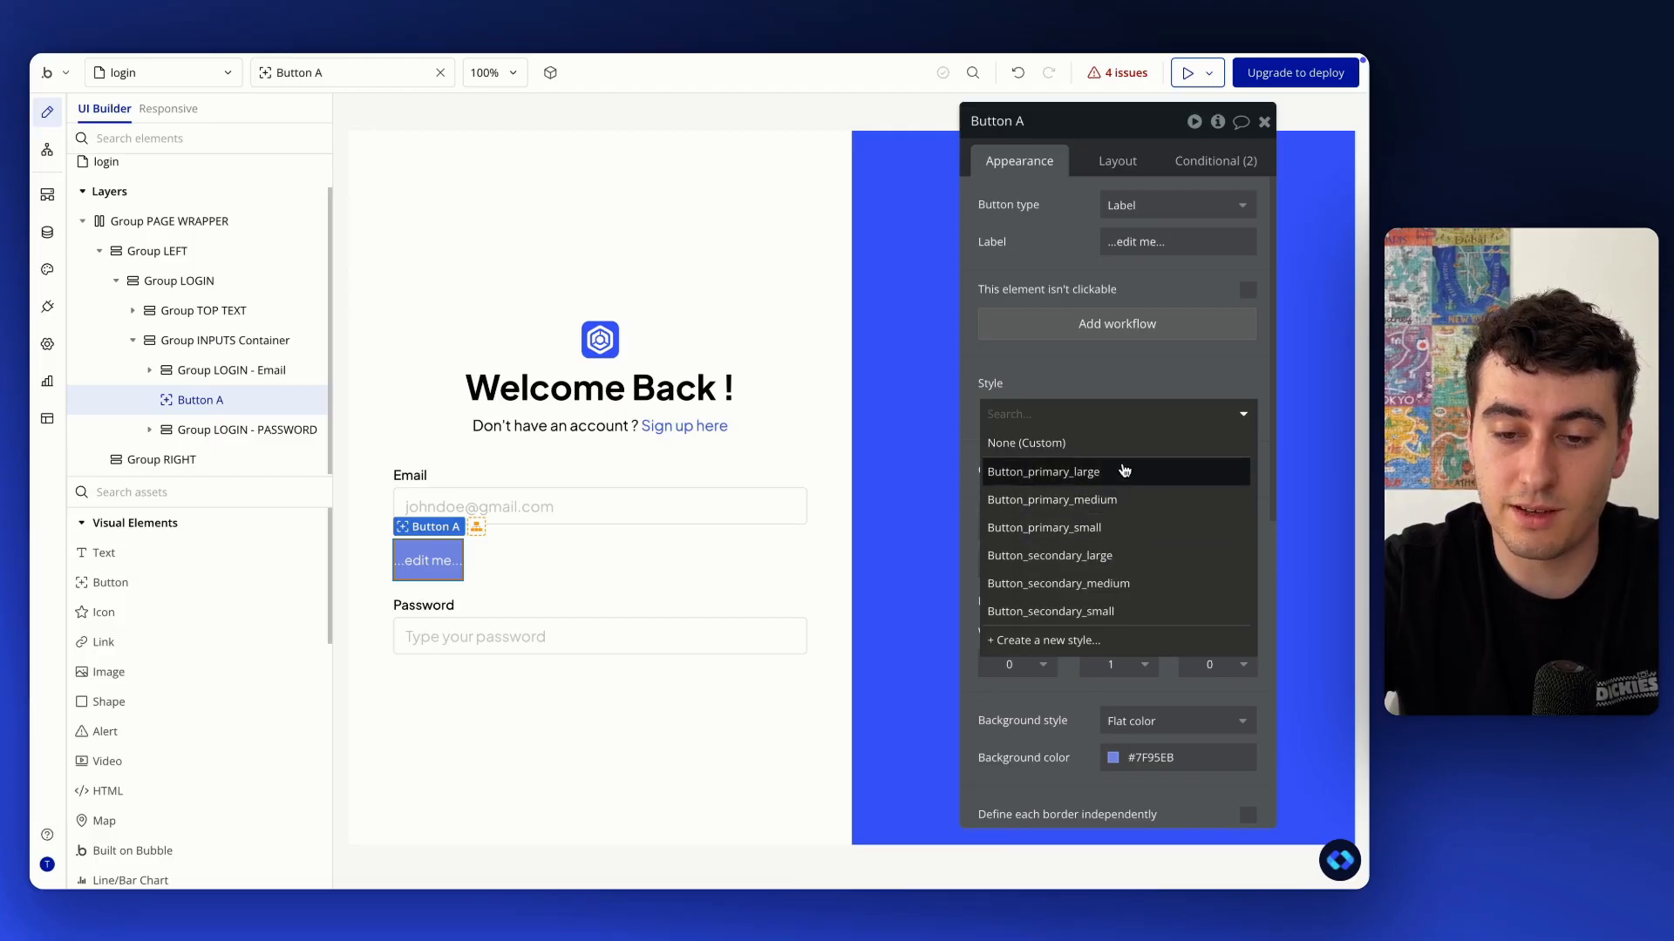
left_click(1125, 471)
left_click(1127, 243)
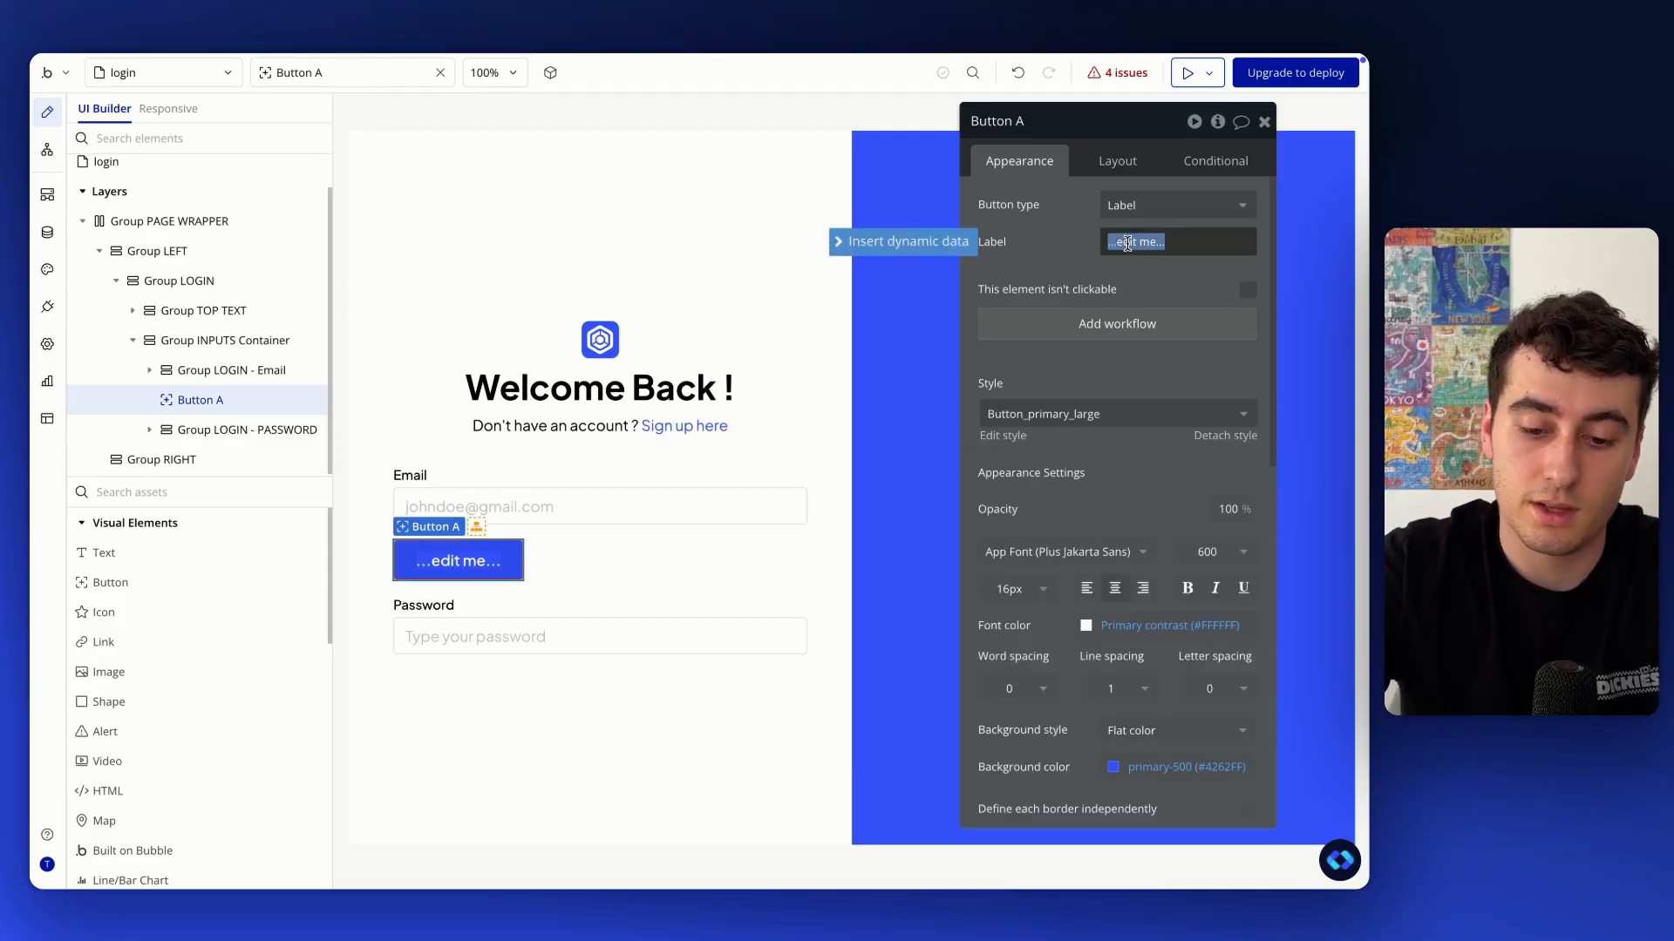
type("Log In")
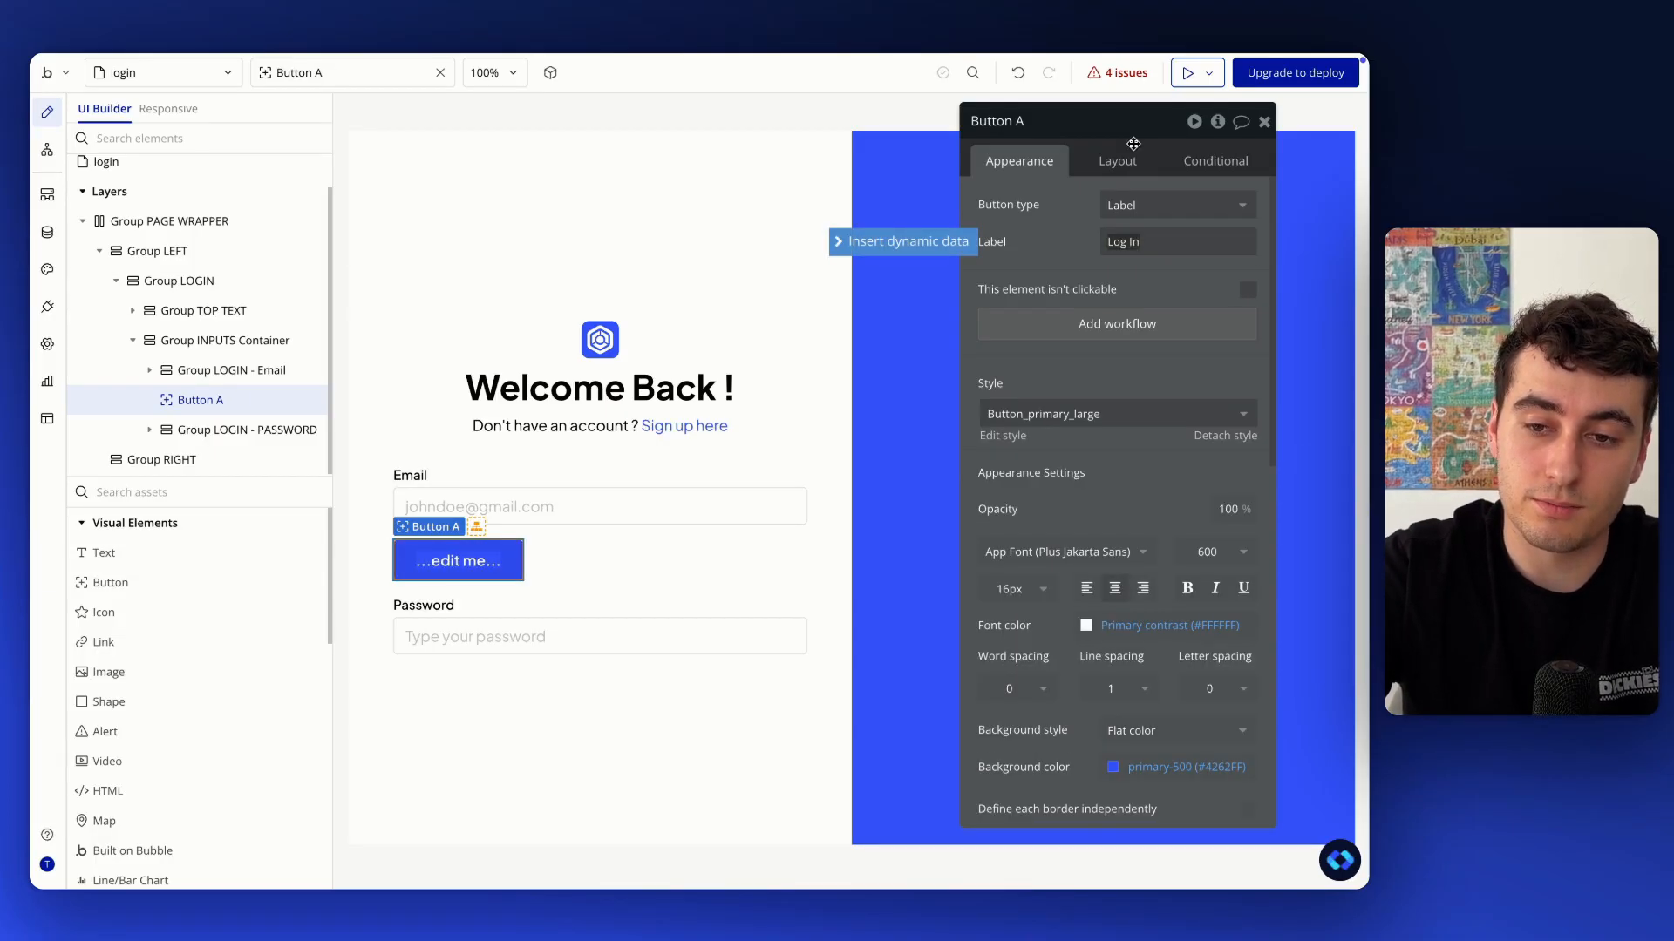
Make the Log In button full width and move it last, below Password
left_click(1117, 160)
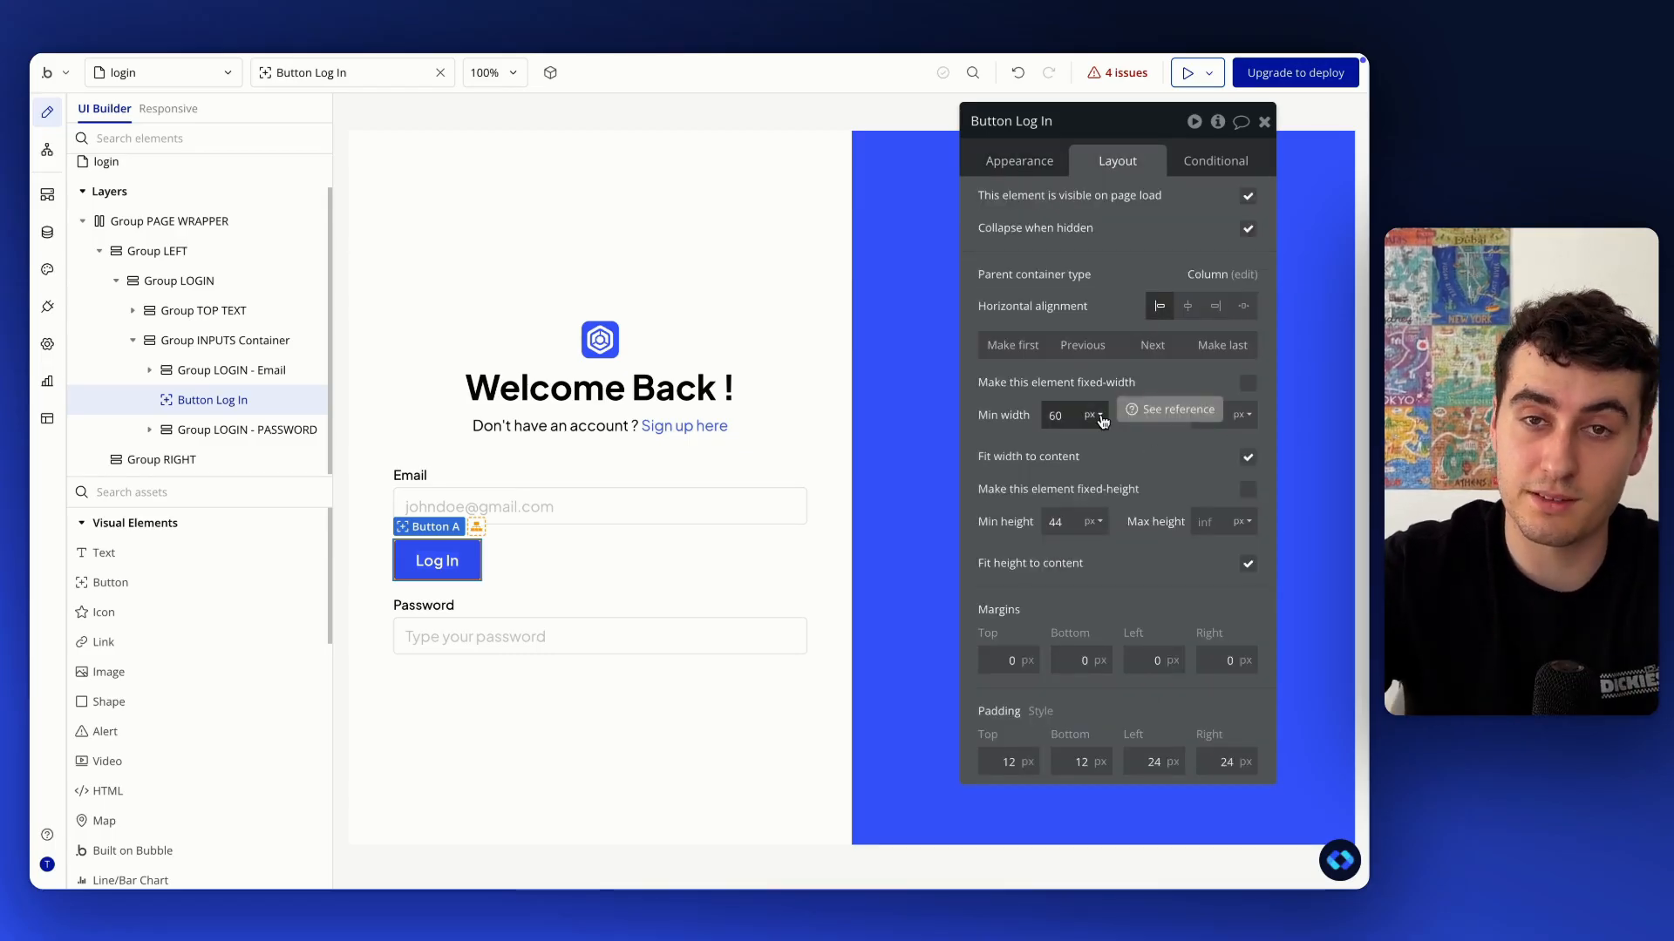
left_click(1248, 458)
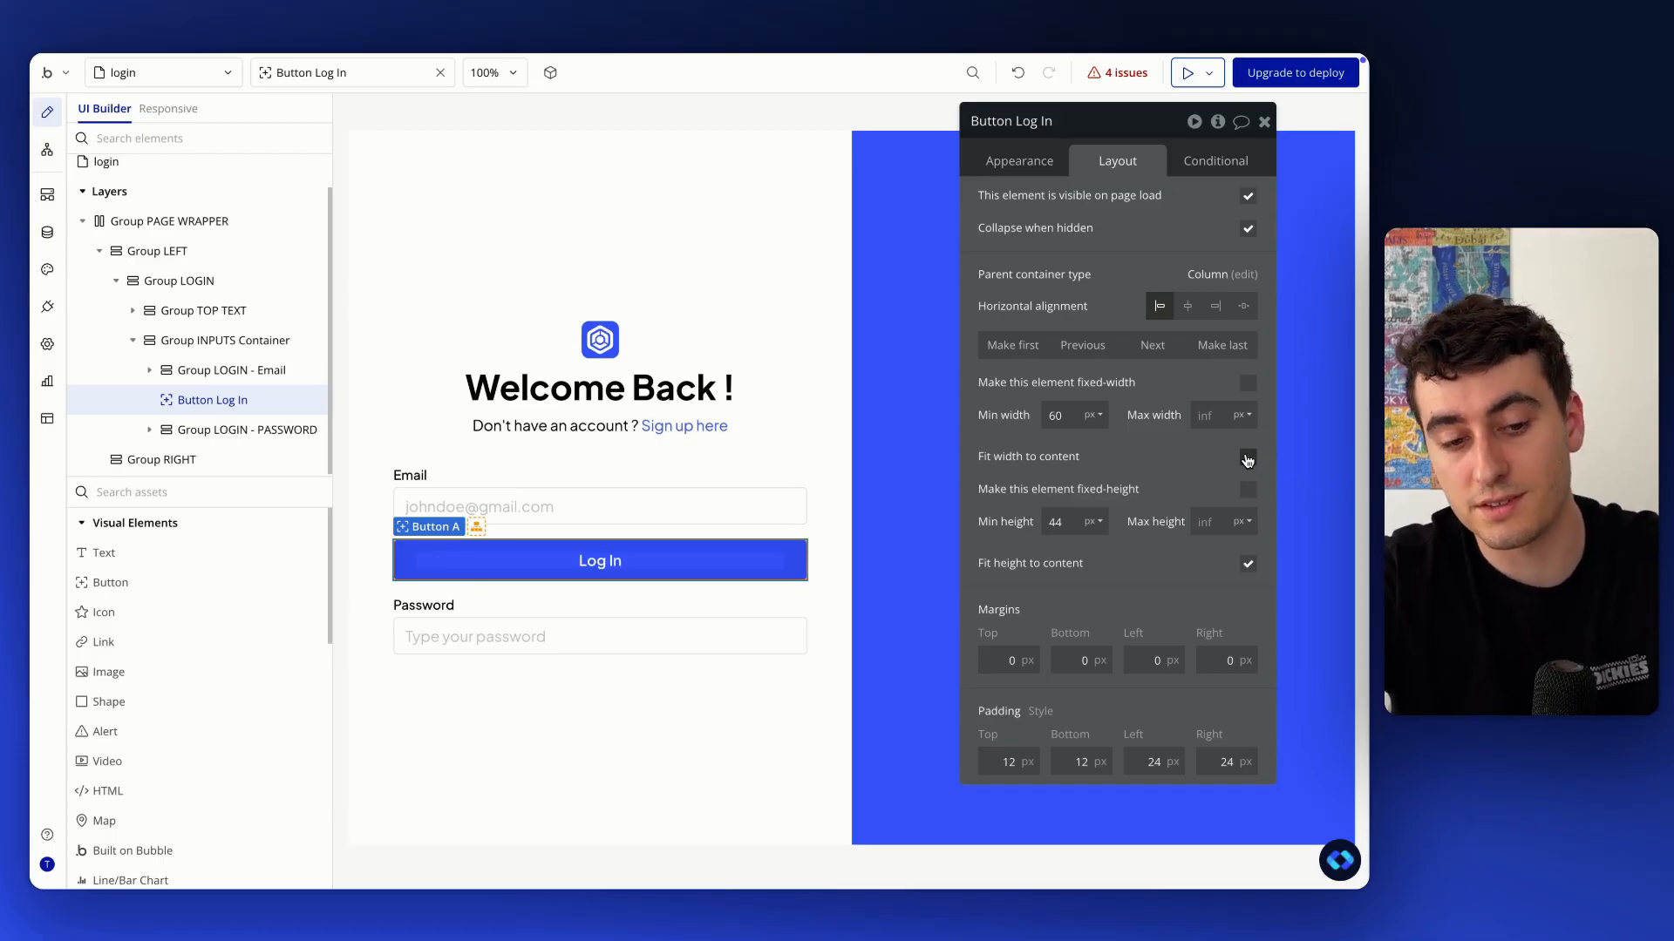
left_click(1225, 345)
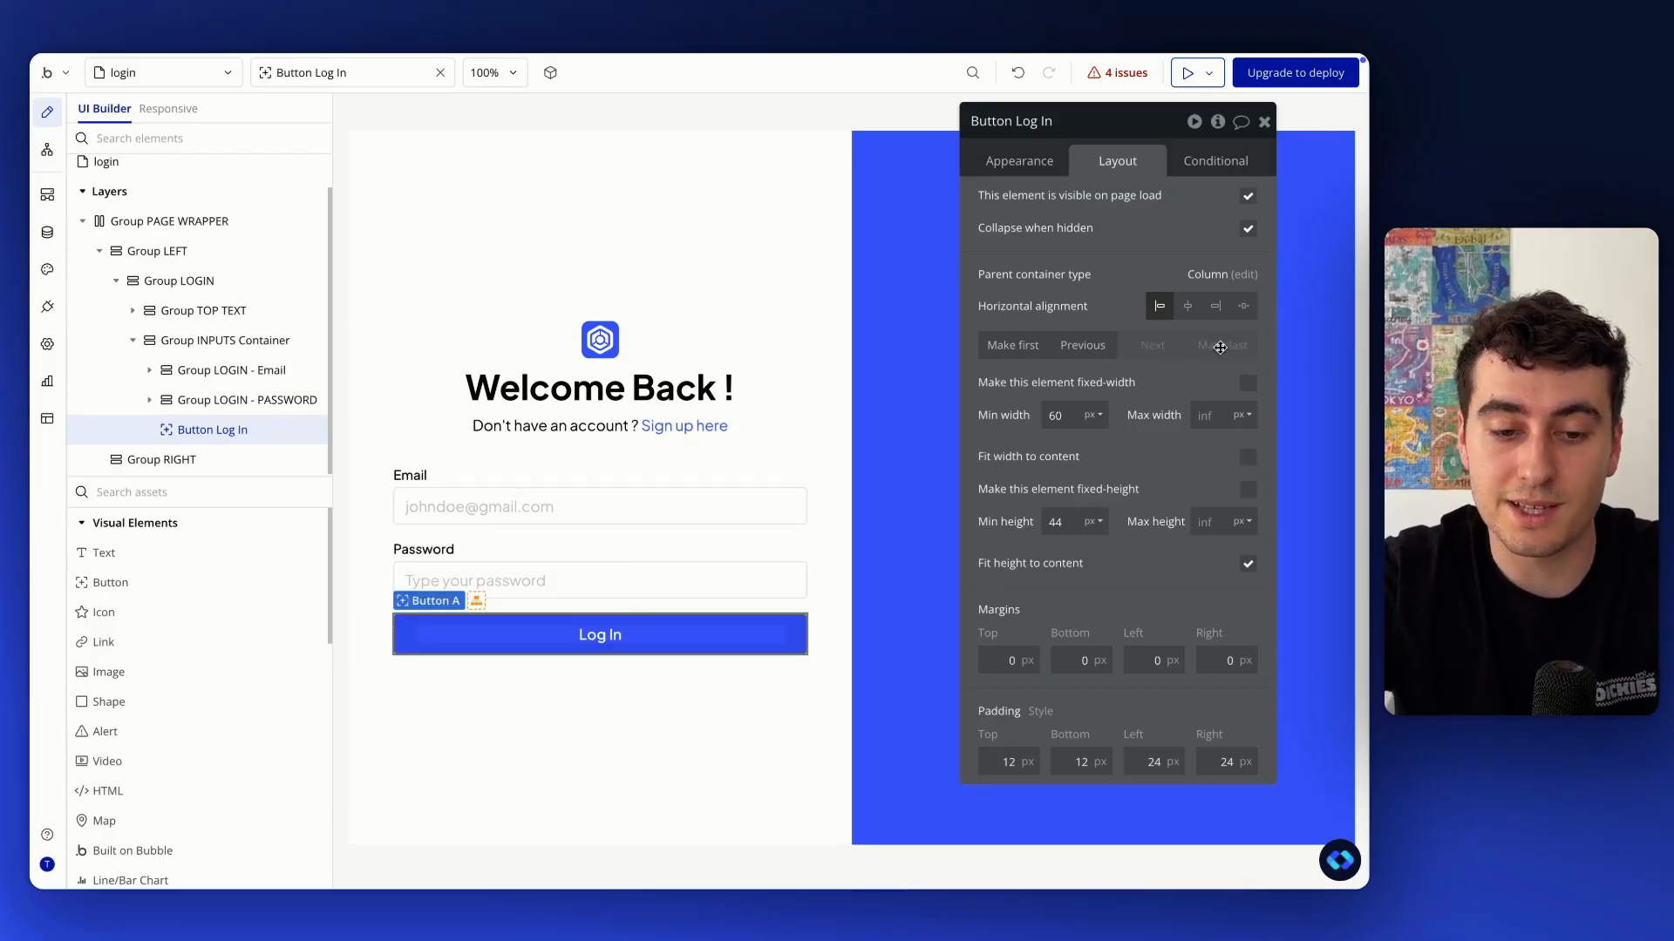
left_click(610, 808)
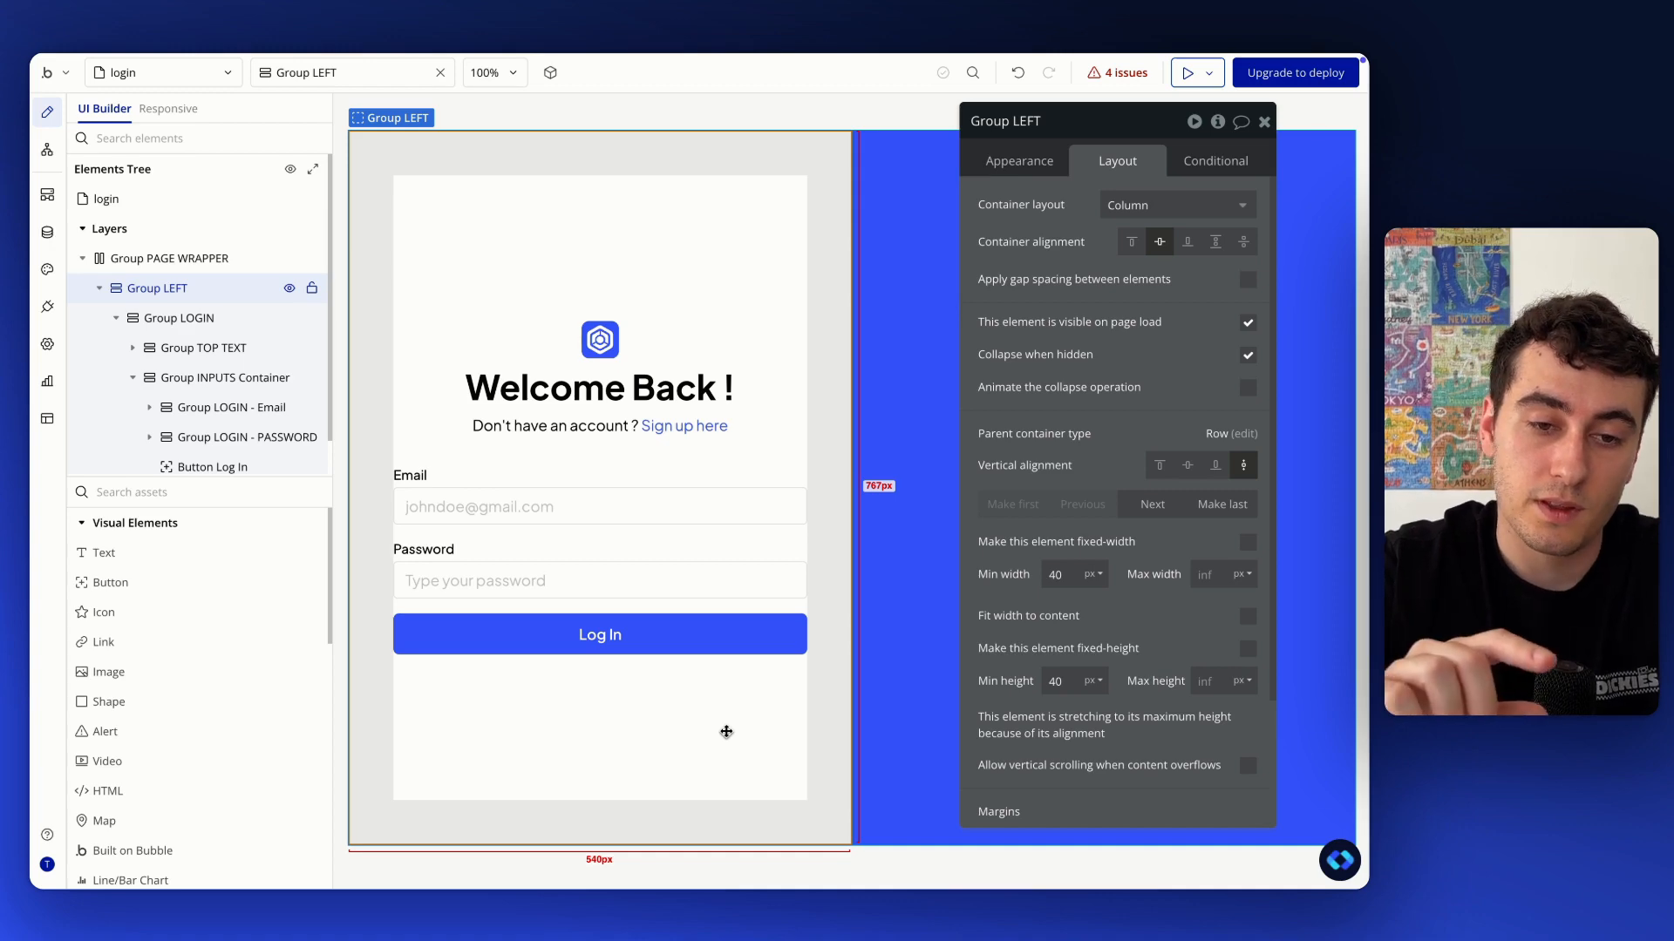
key("ctrl+Up")
scroll(744, 534, "down", 3)
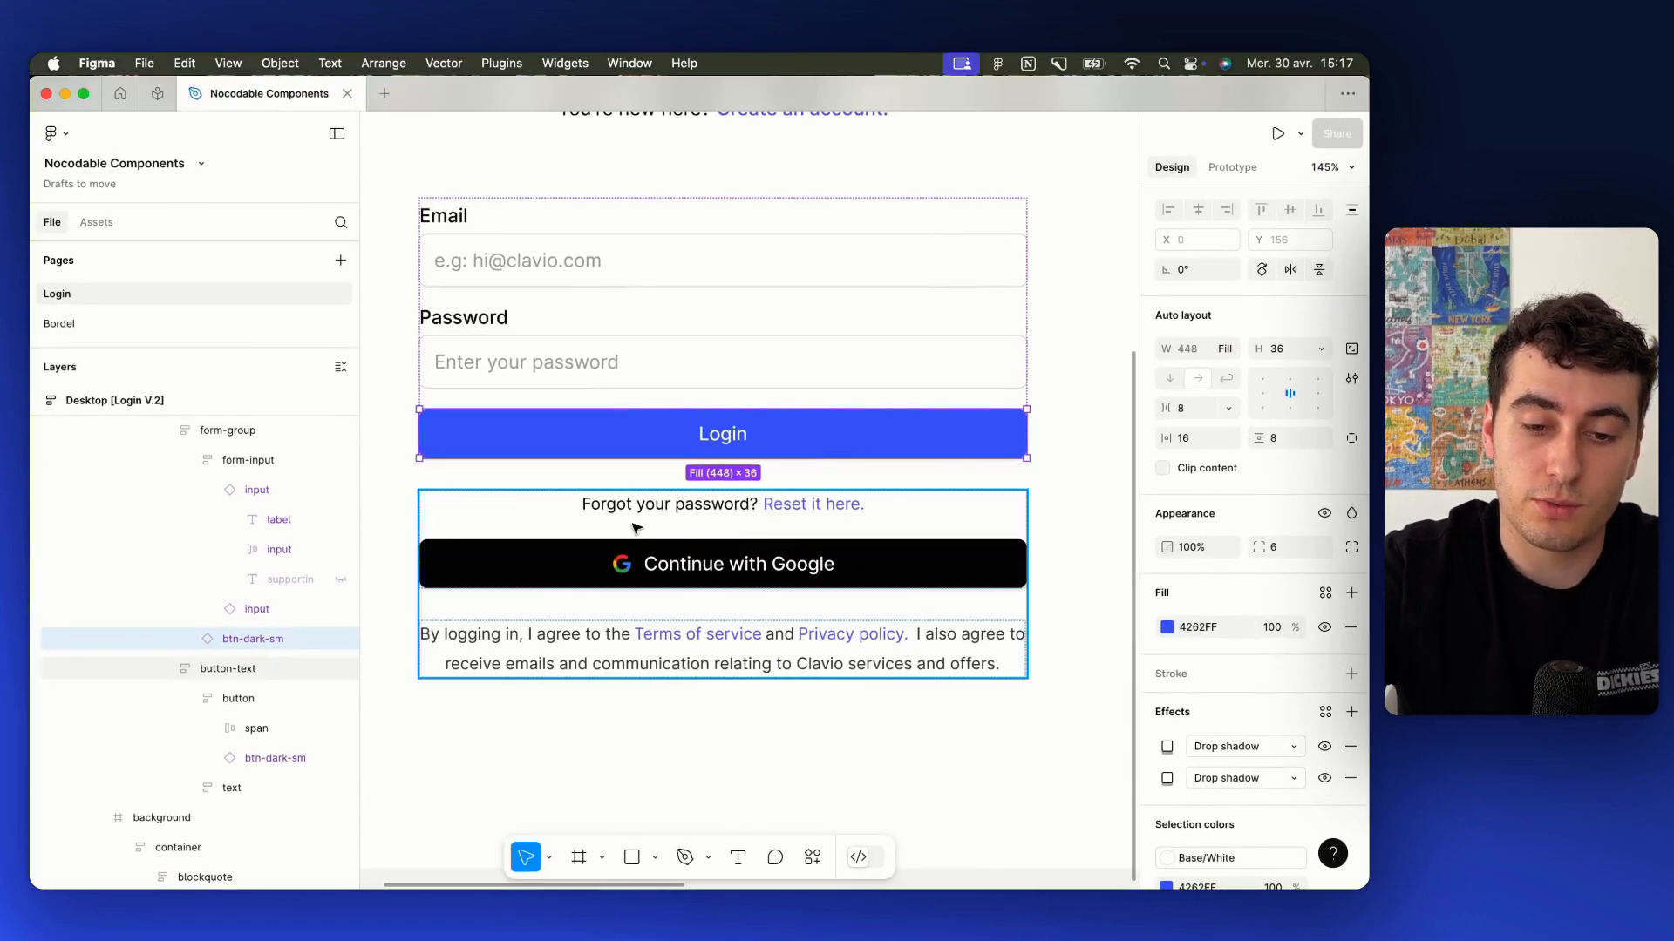
left_click(616, 510)
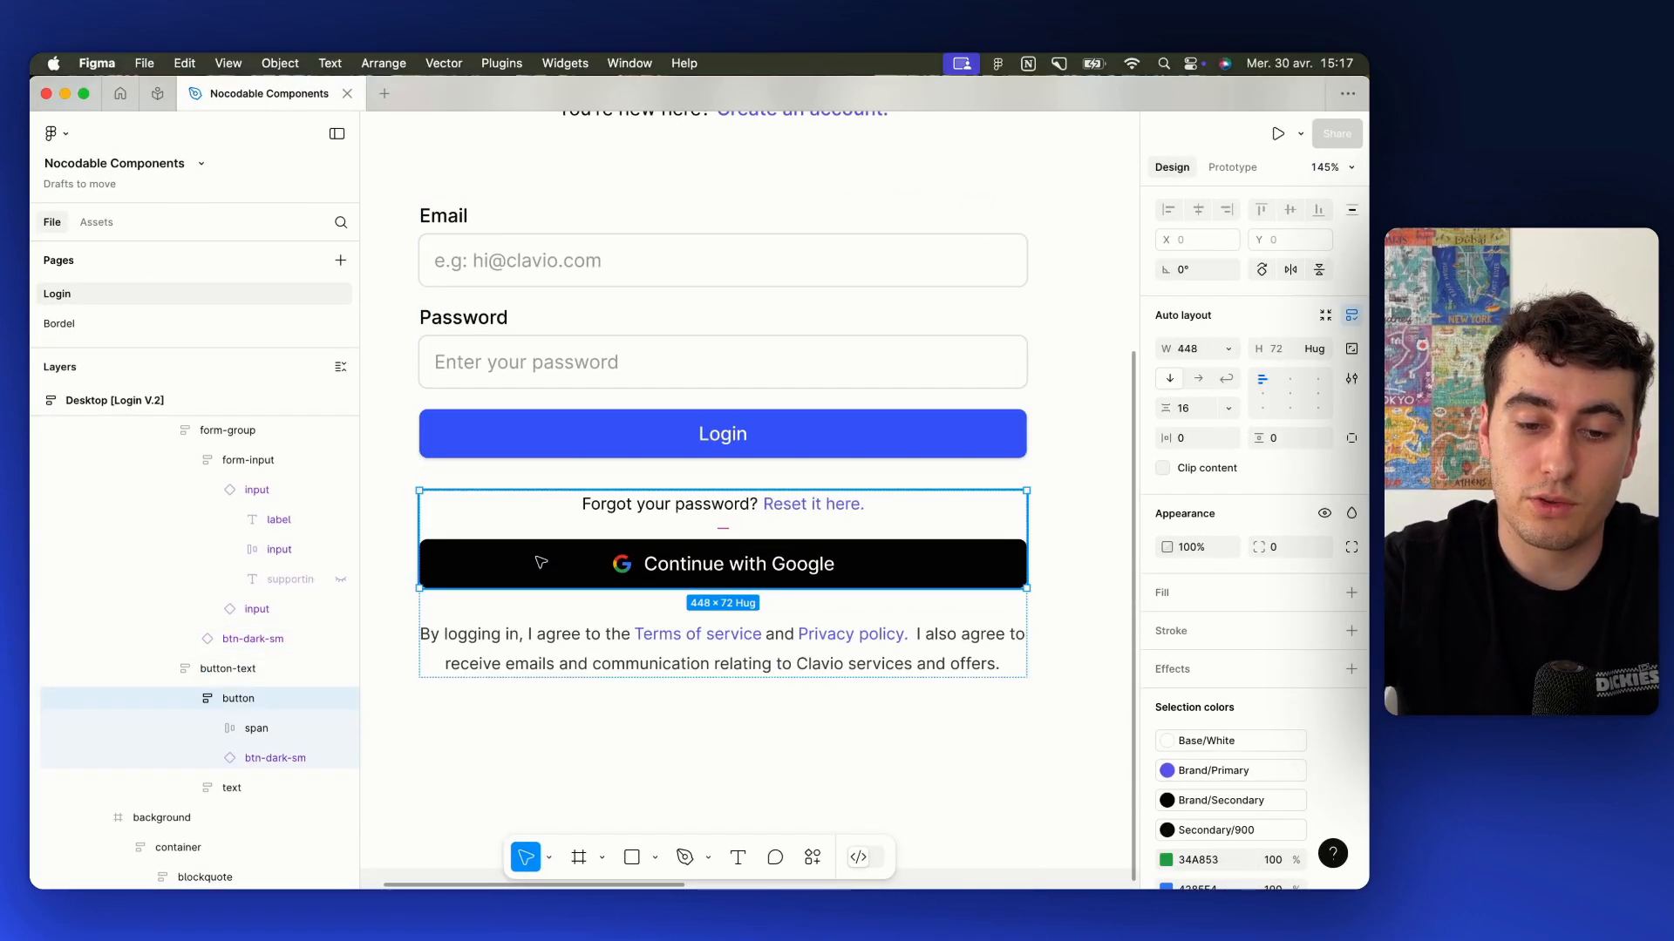
left_click(494, 660)
scroll(494, 660, "down", 1)
scroll(885, 642, "up", 2)
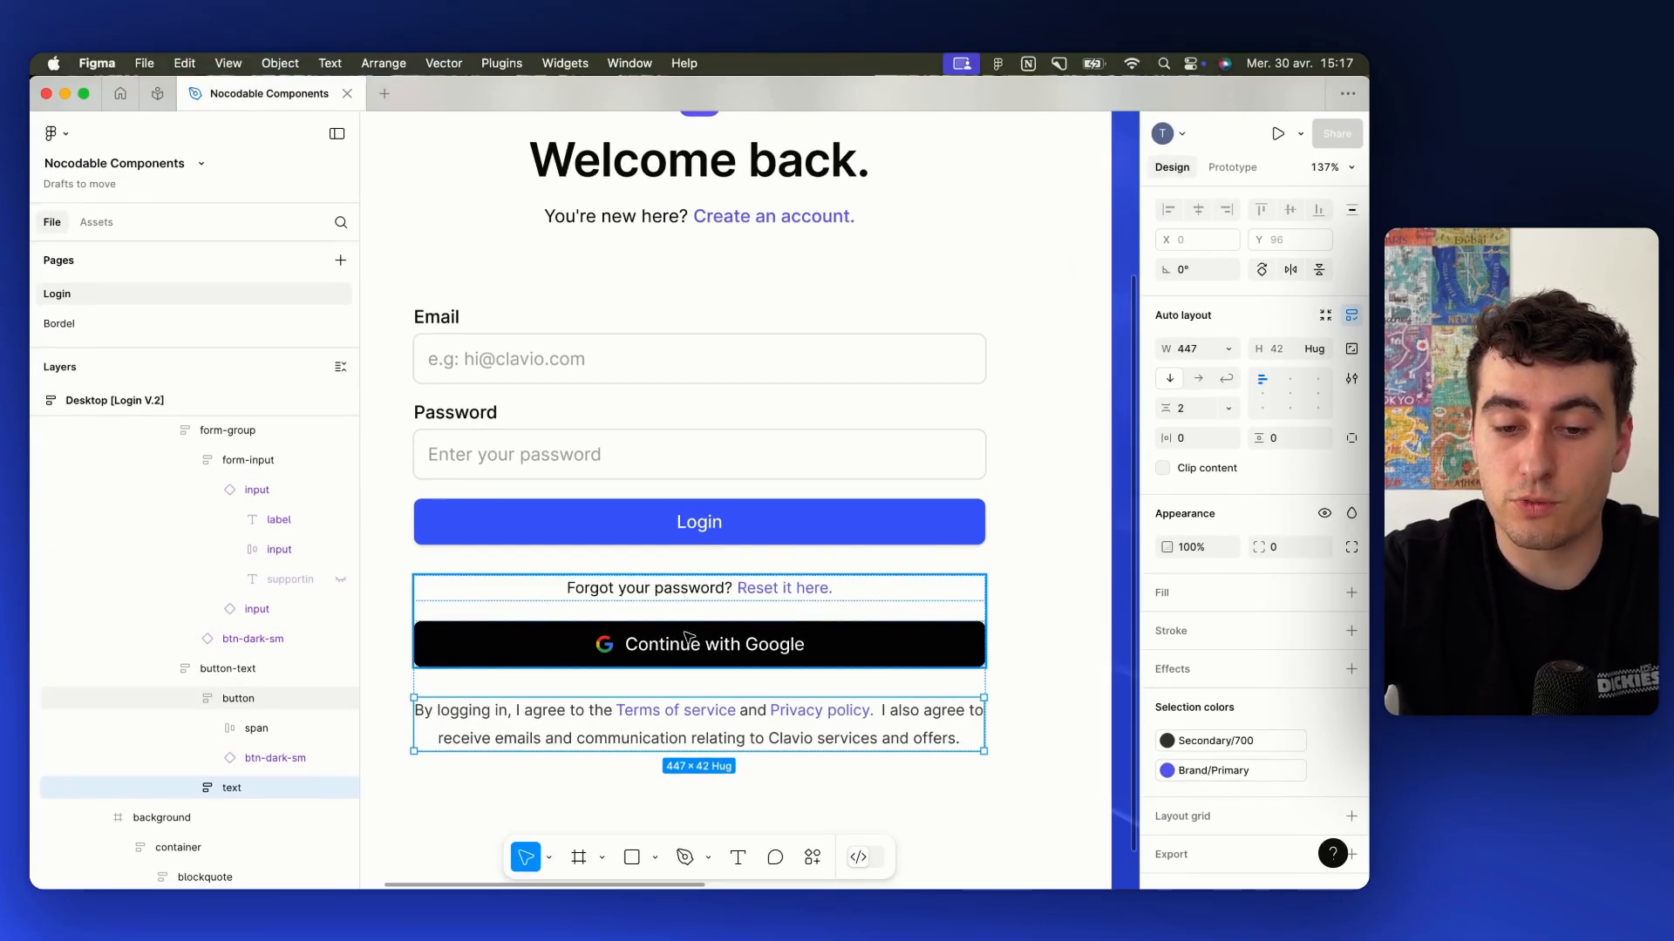
left_click(737, 567)
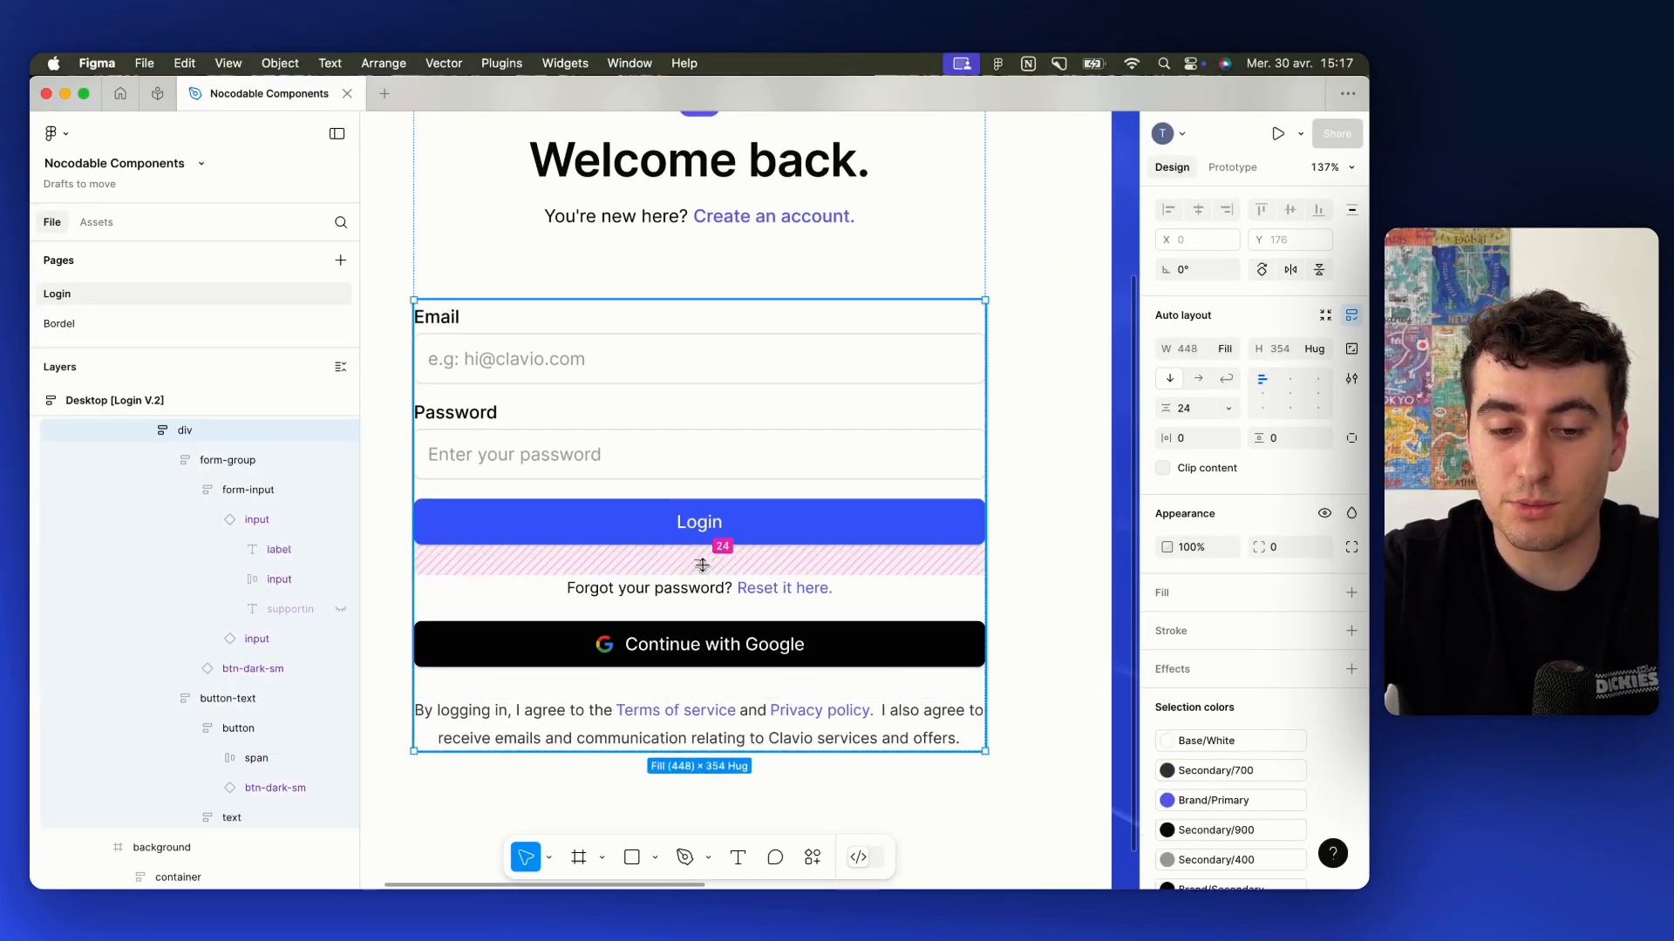
left_click(685, 624)
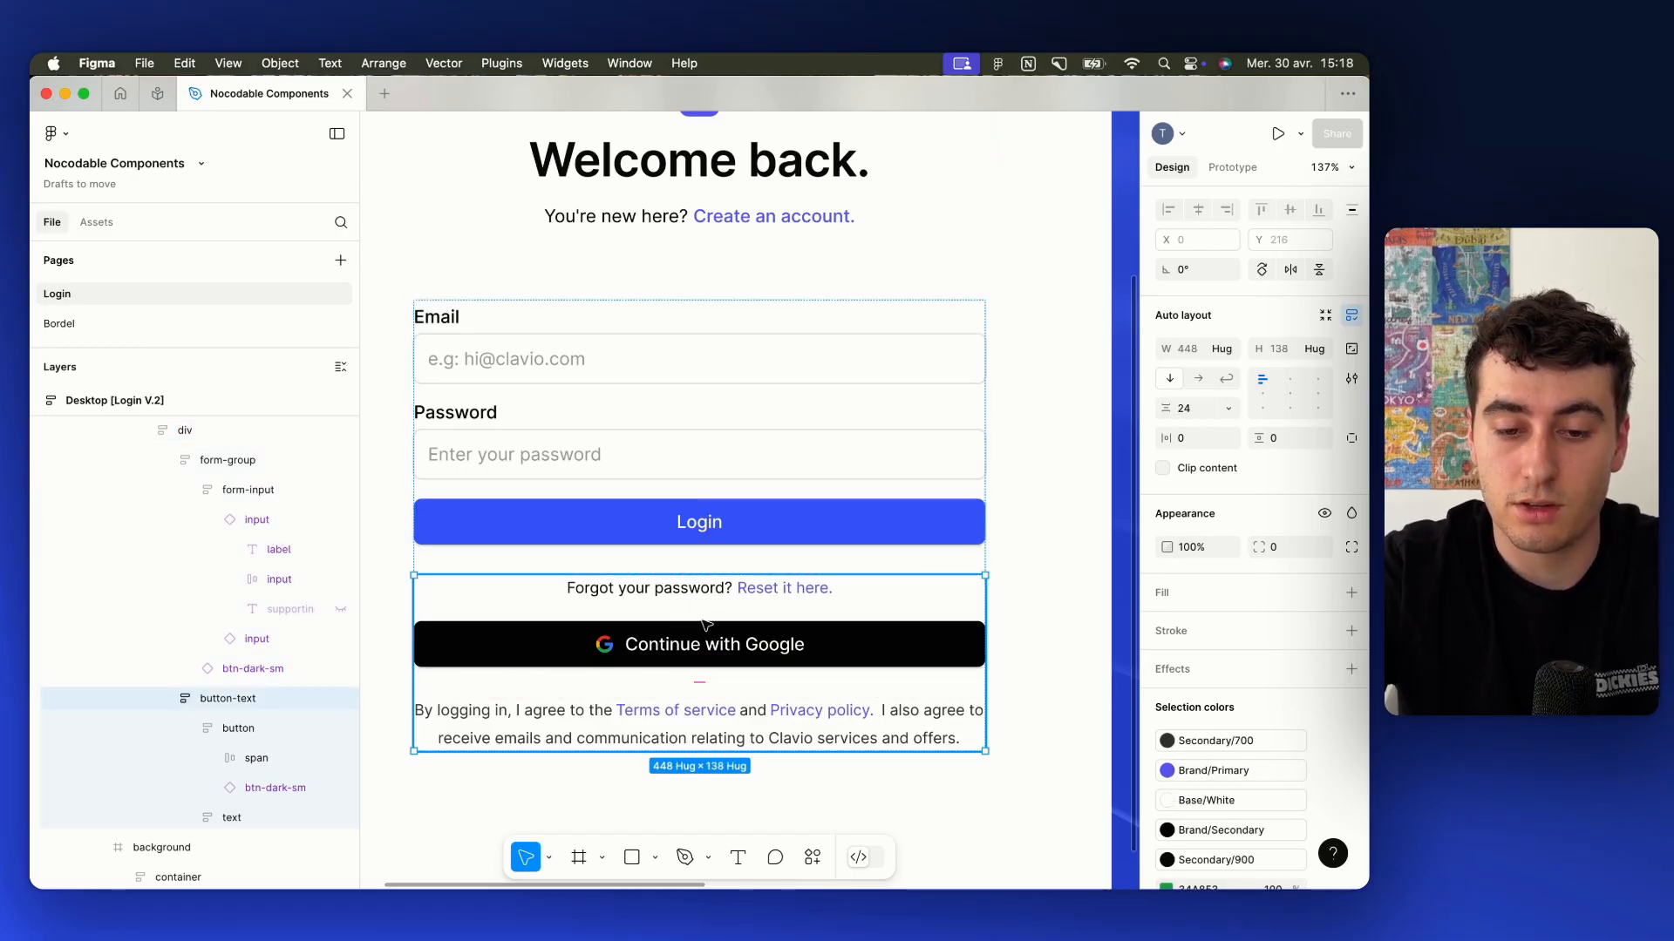
double_click(706, 612)
scroll(702, 607, "up", 5)
scroll(699, 610, "down", 5)
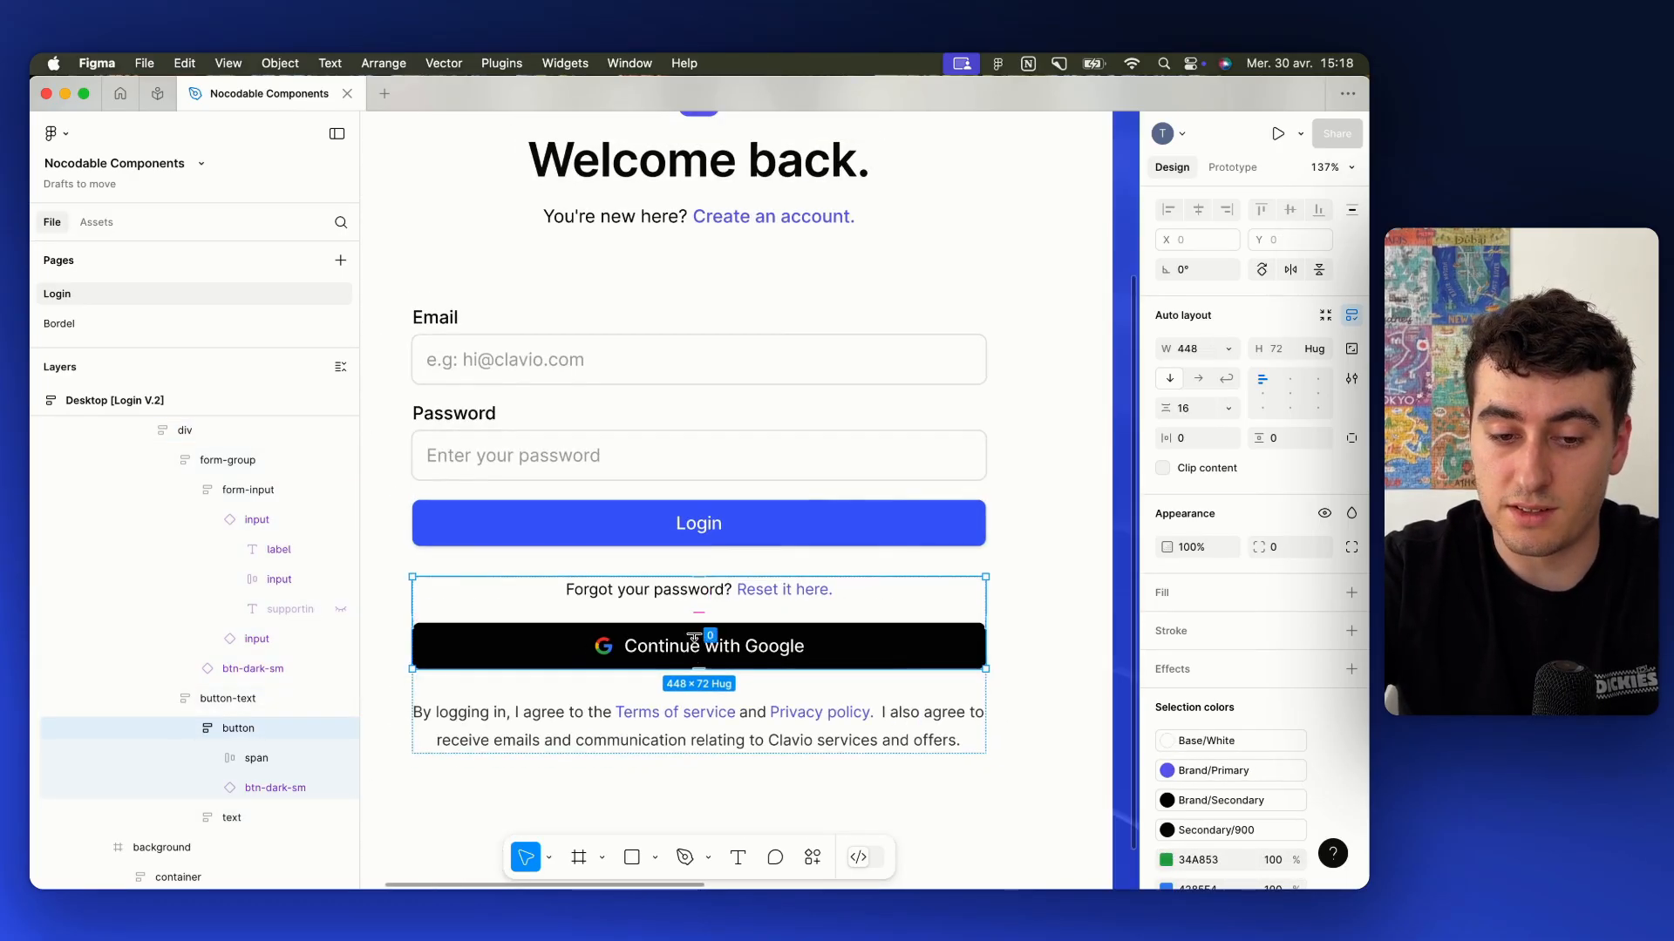
left_click(624, 701)
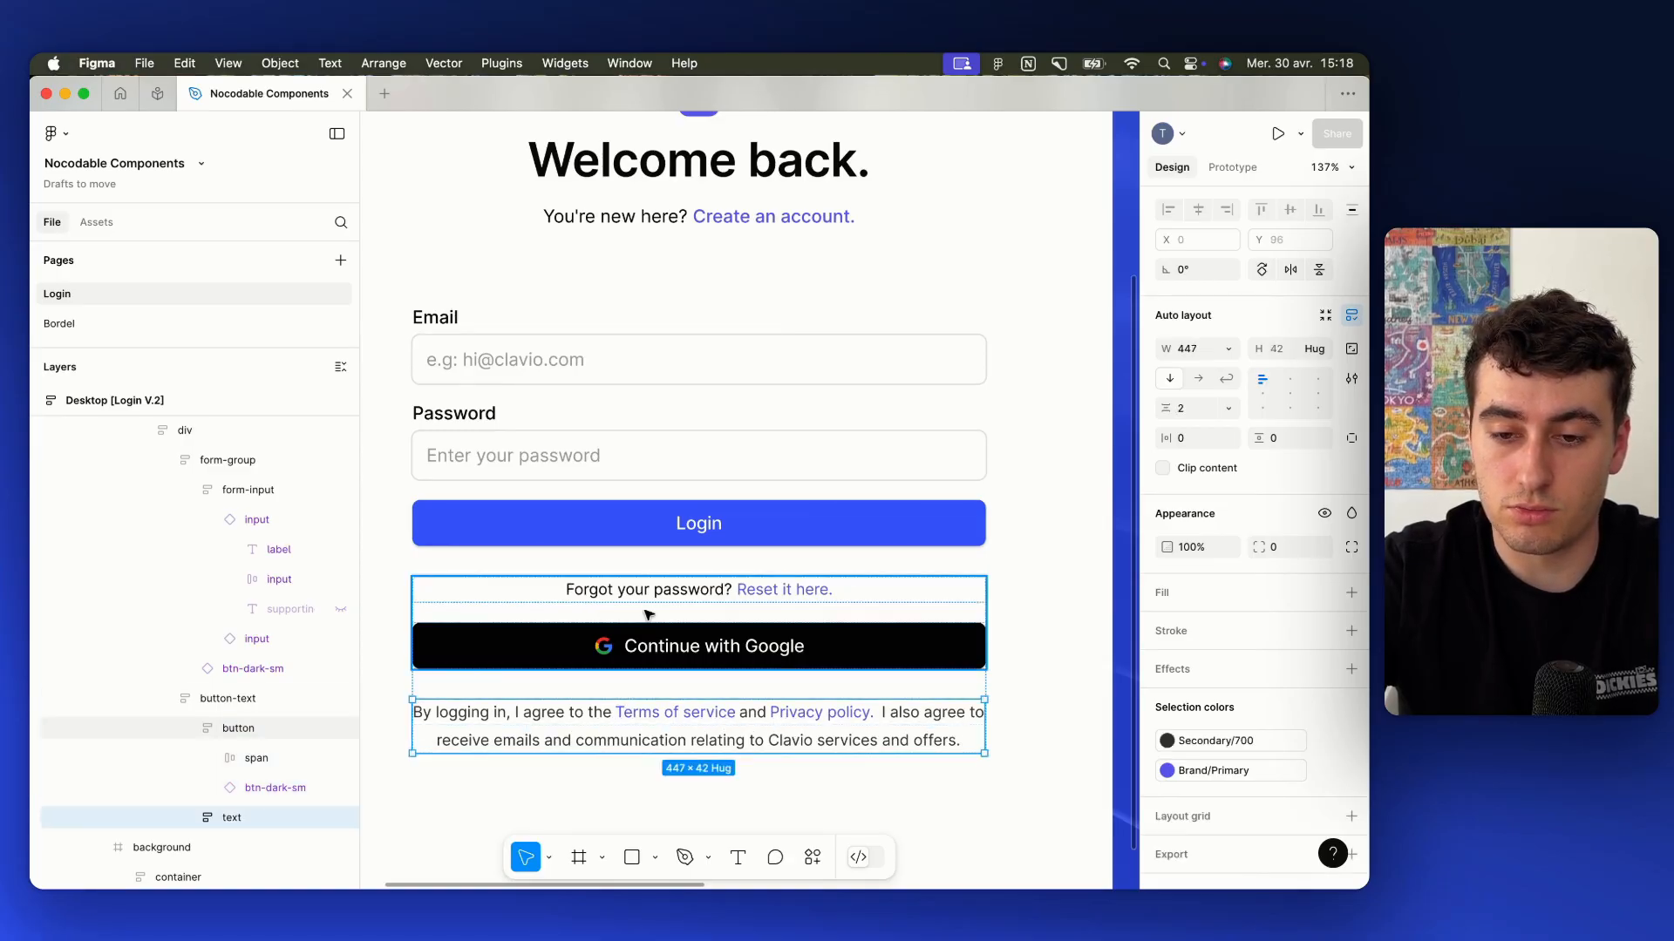
scroll(684, 545, "down", 2)
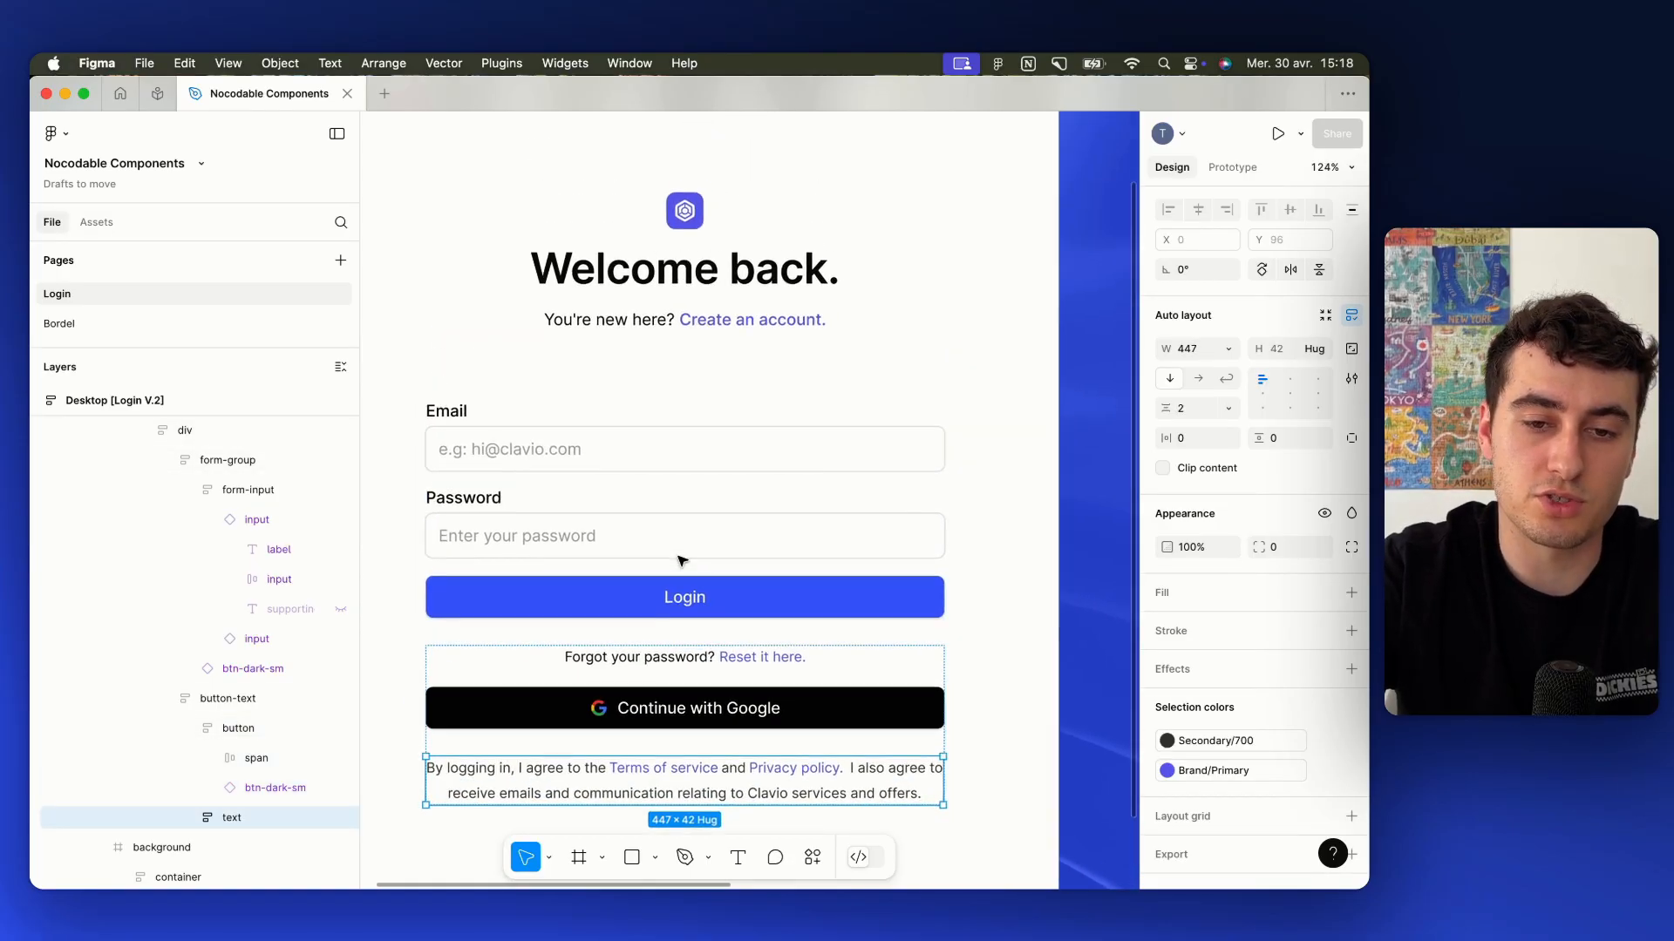
key("ctrl+Up")
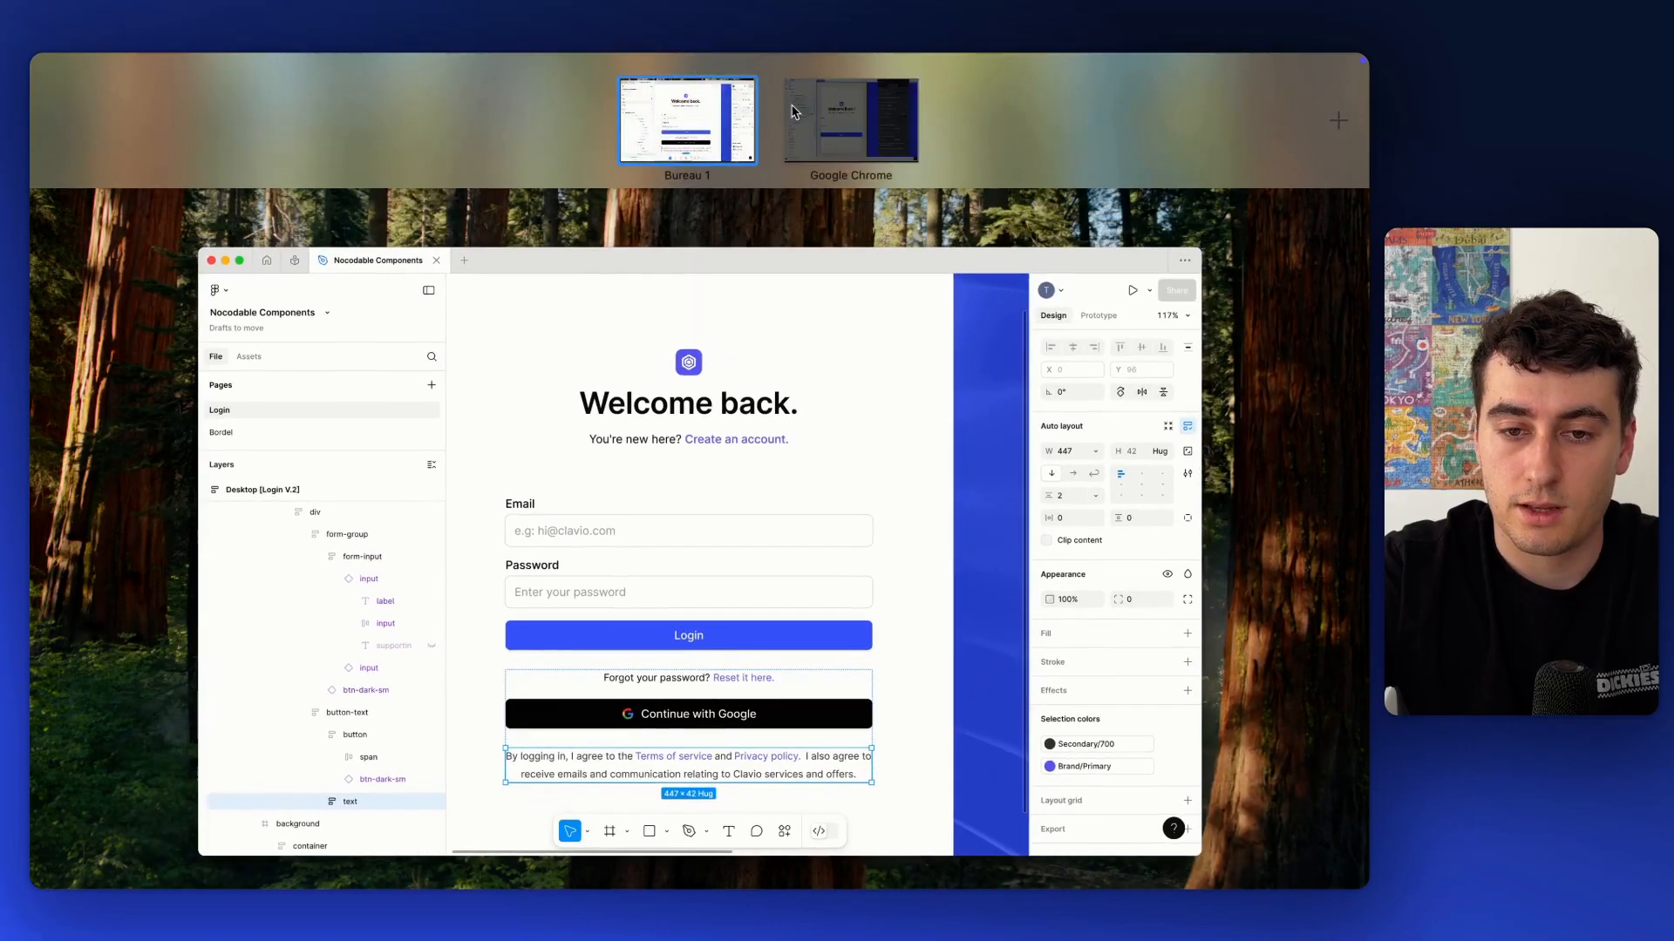
Copy the 'Don't have an account' text and paste a duplicate into the login group
left_click(762, 118)
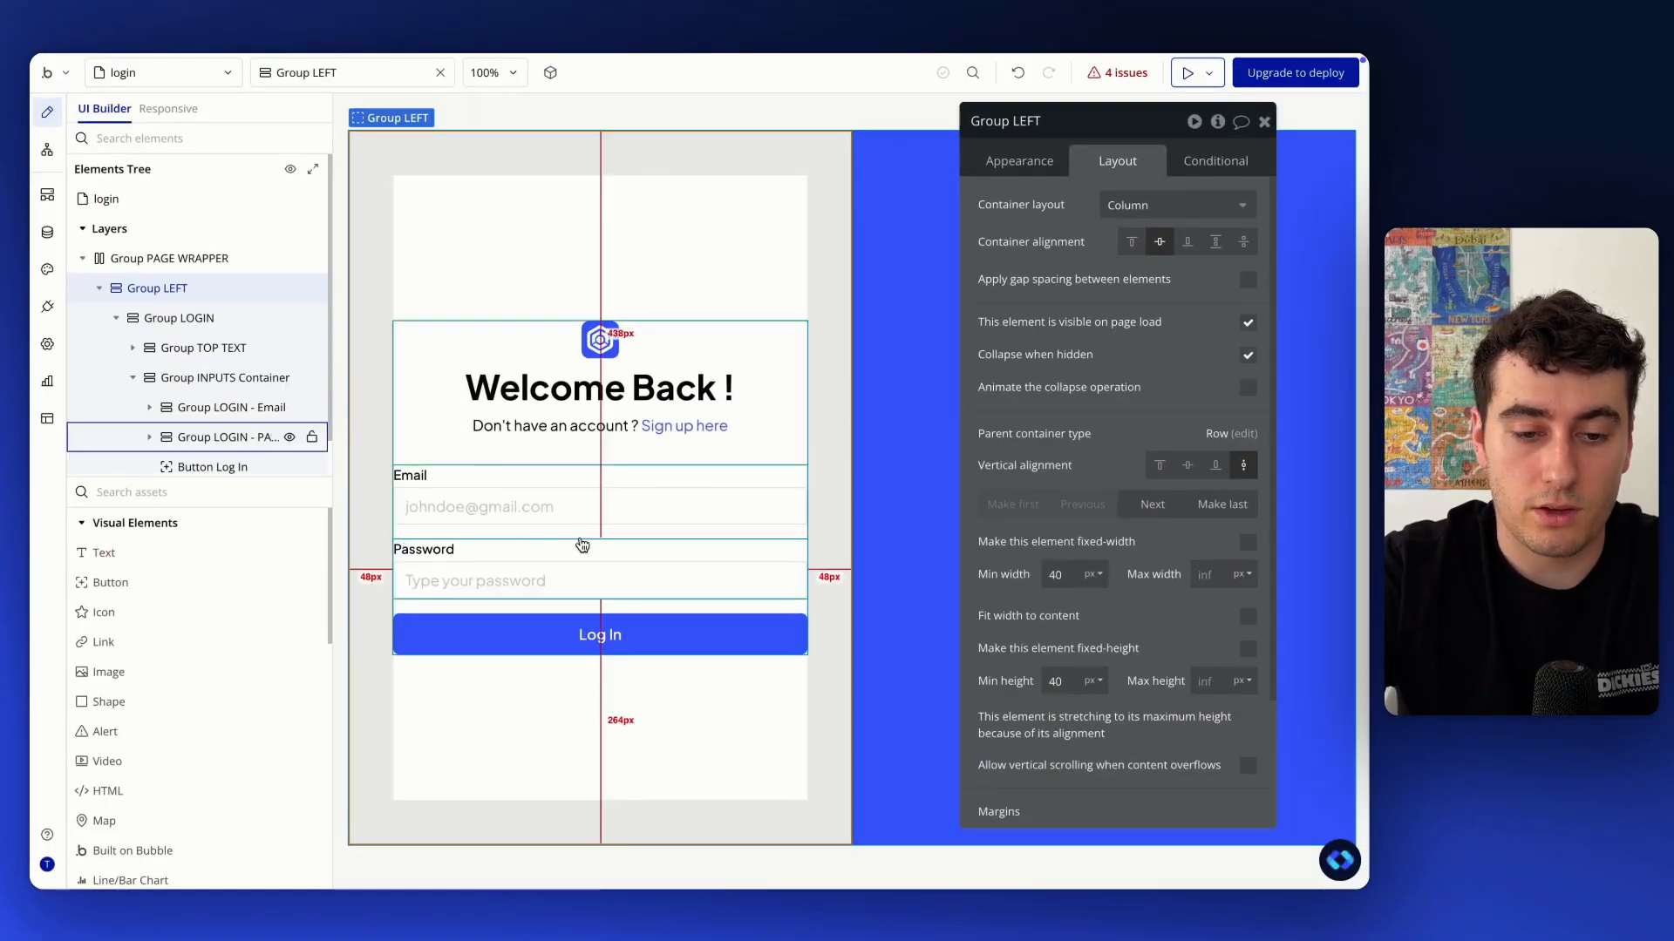
left_click(553, 446)
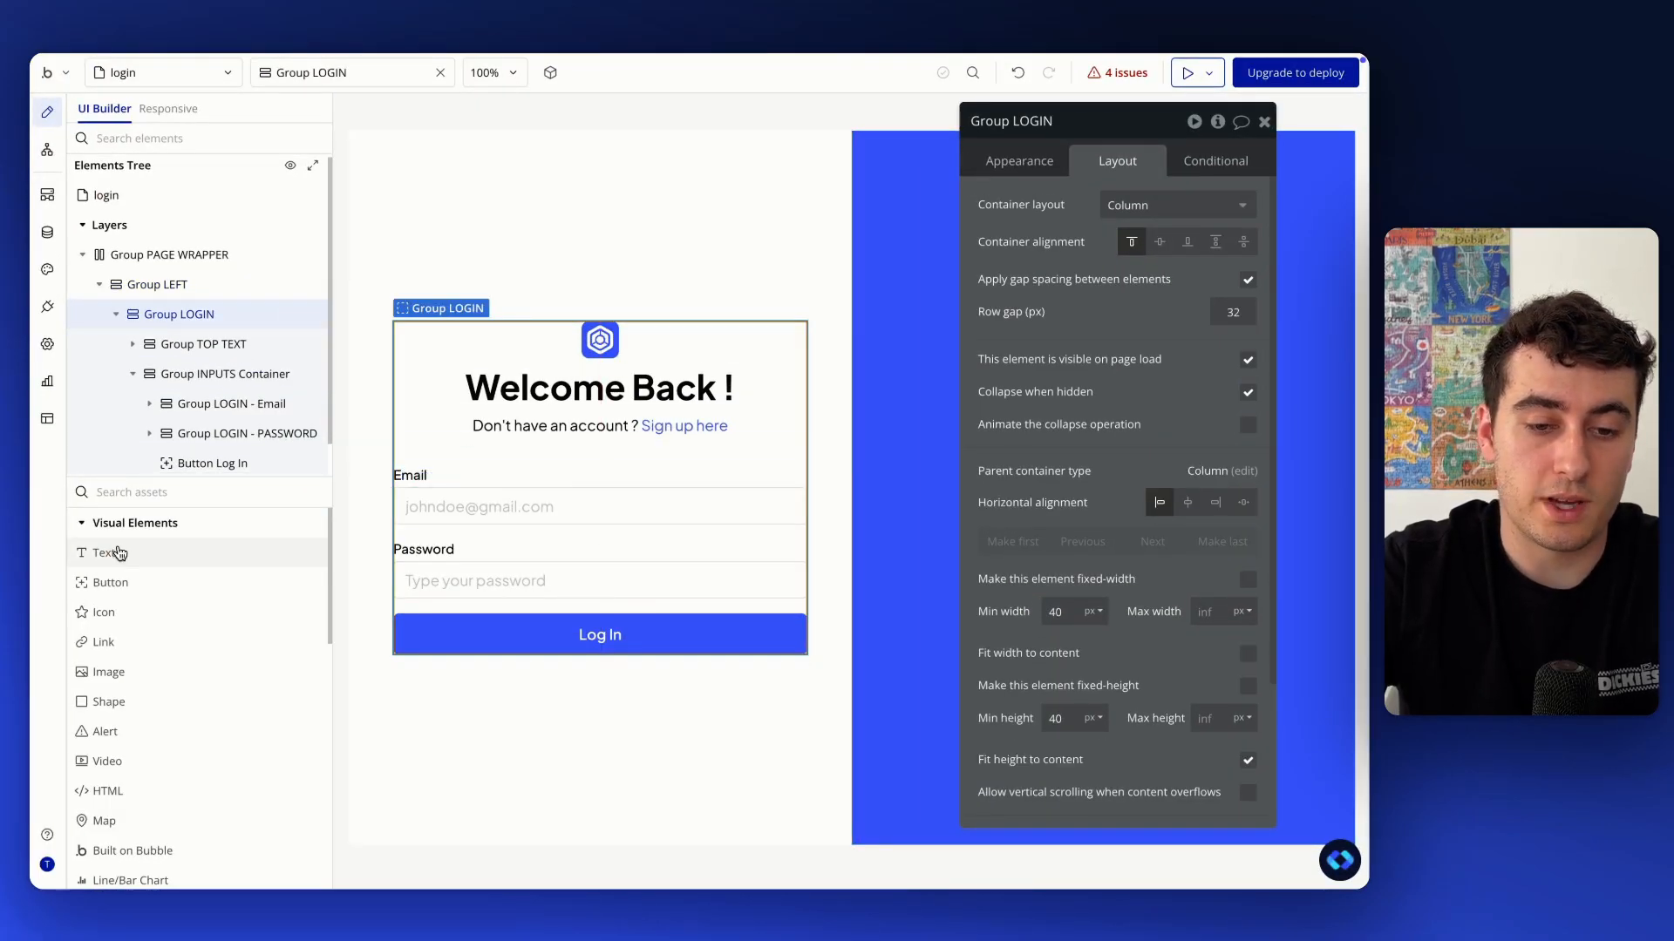
left_click(599, 436)
right_click(600, 436)
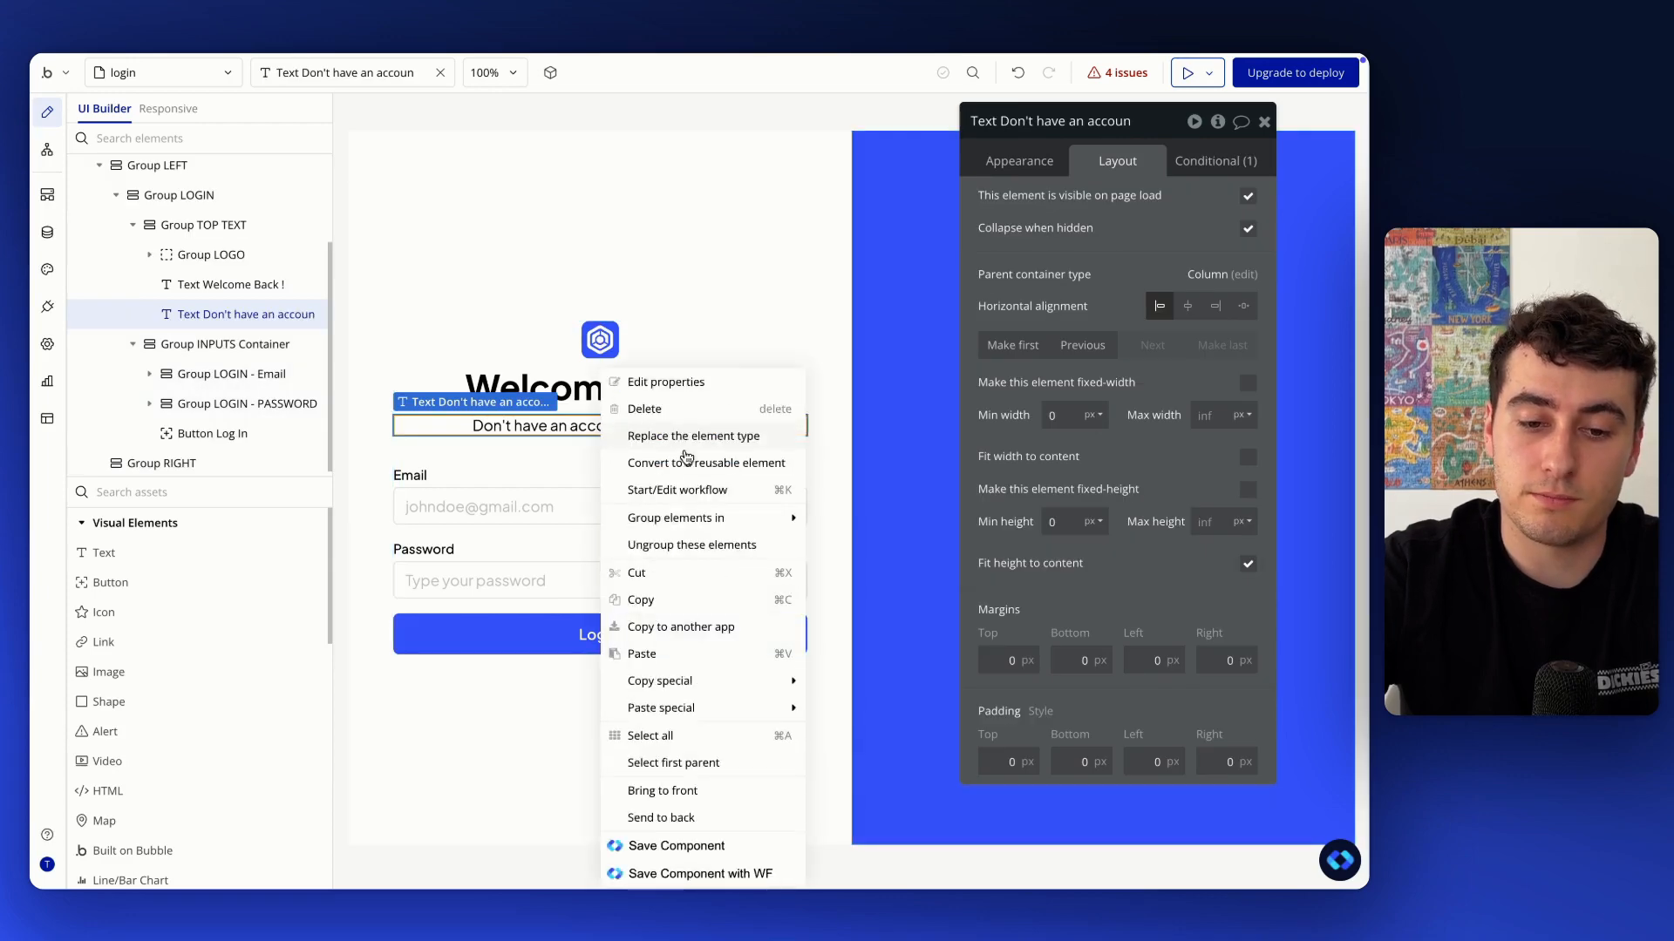
left_click(643, 600)
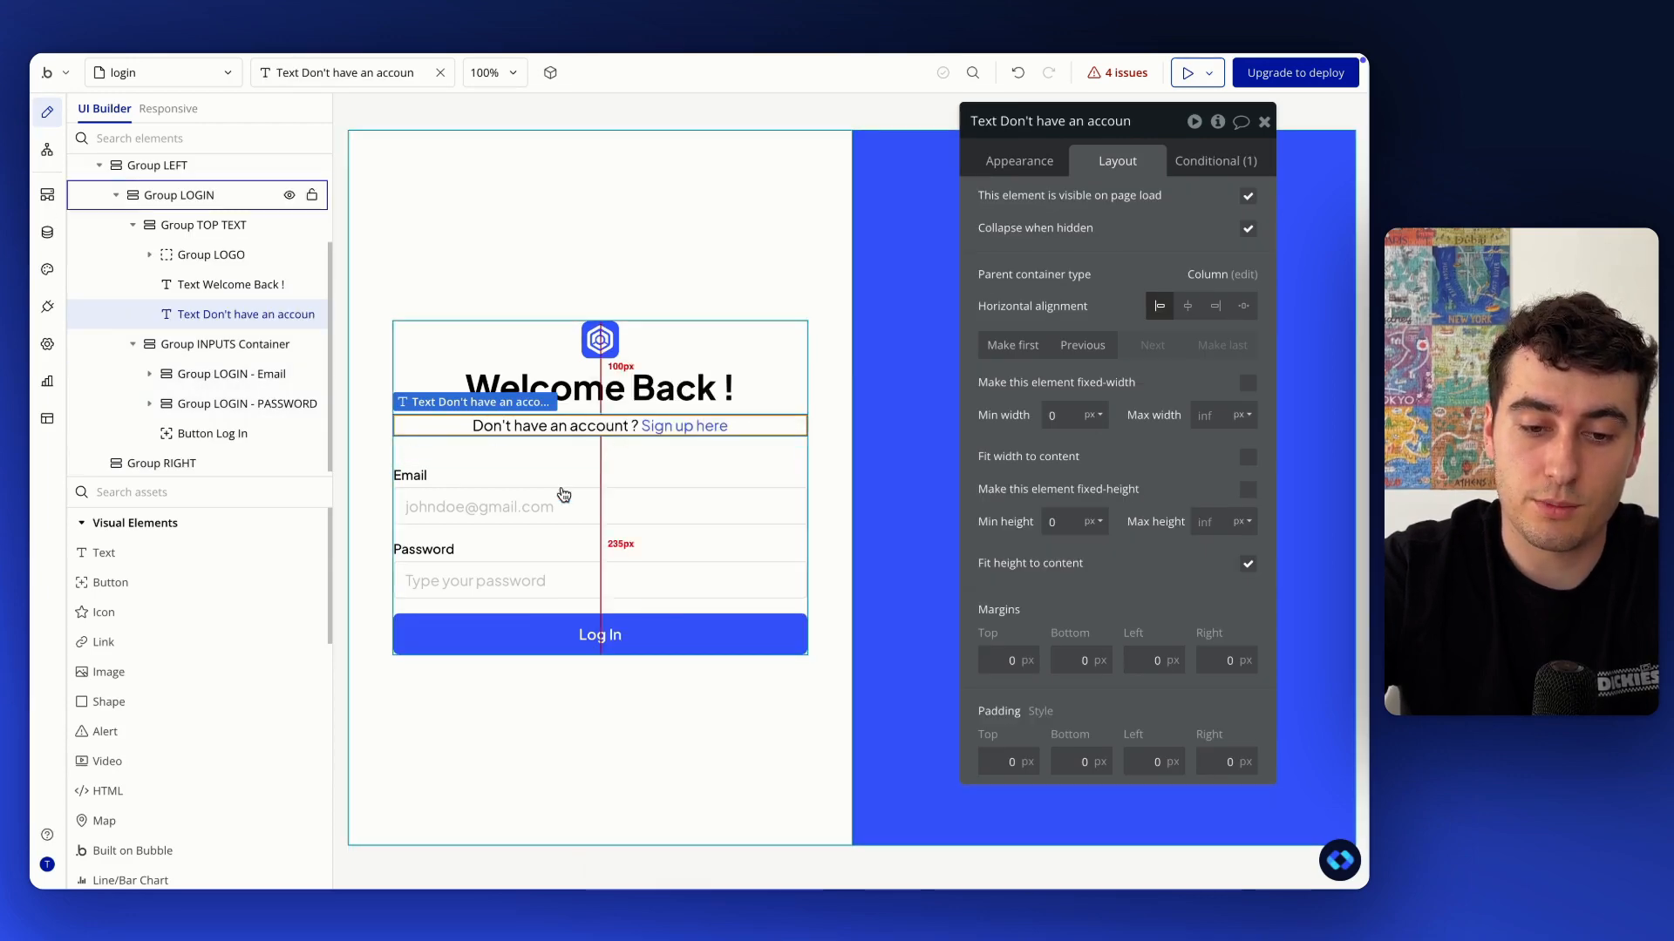
left_click(594, 454)
right_click(599, 460)
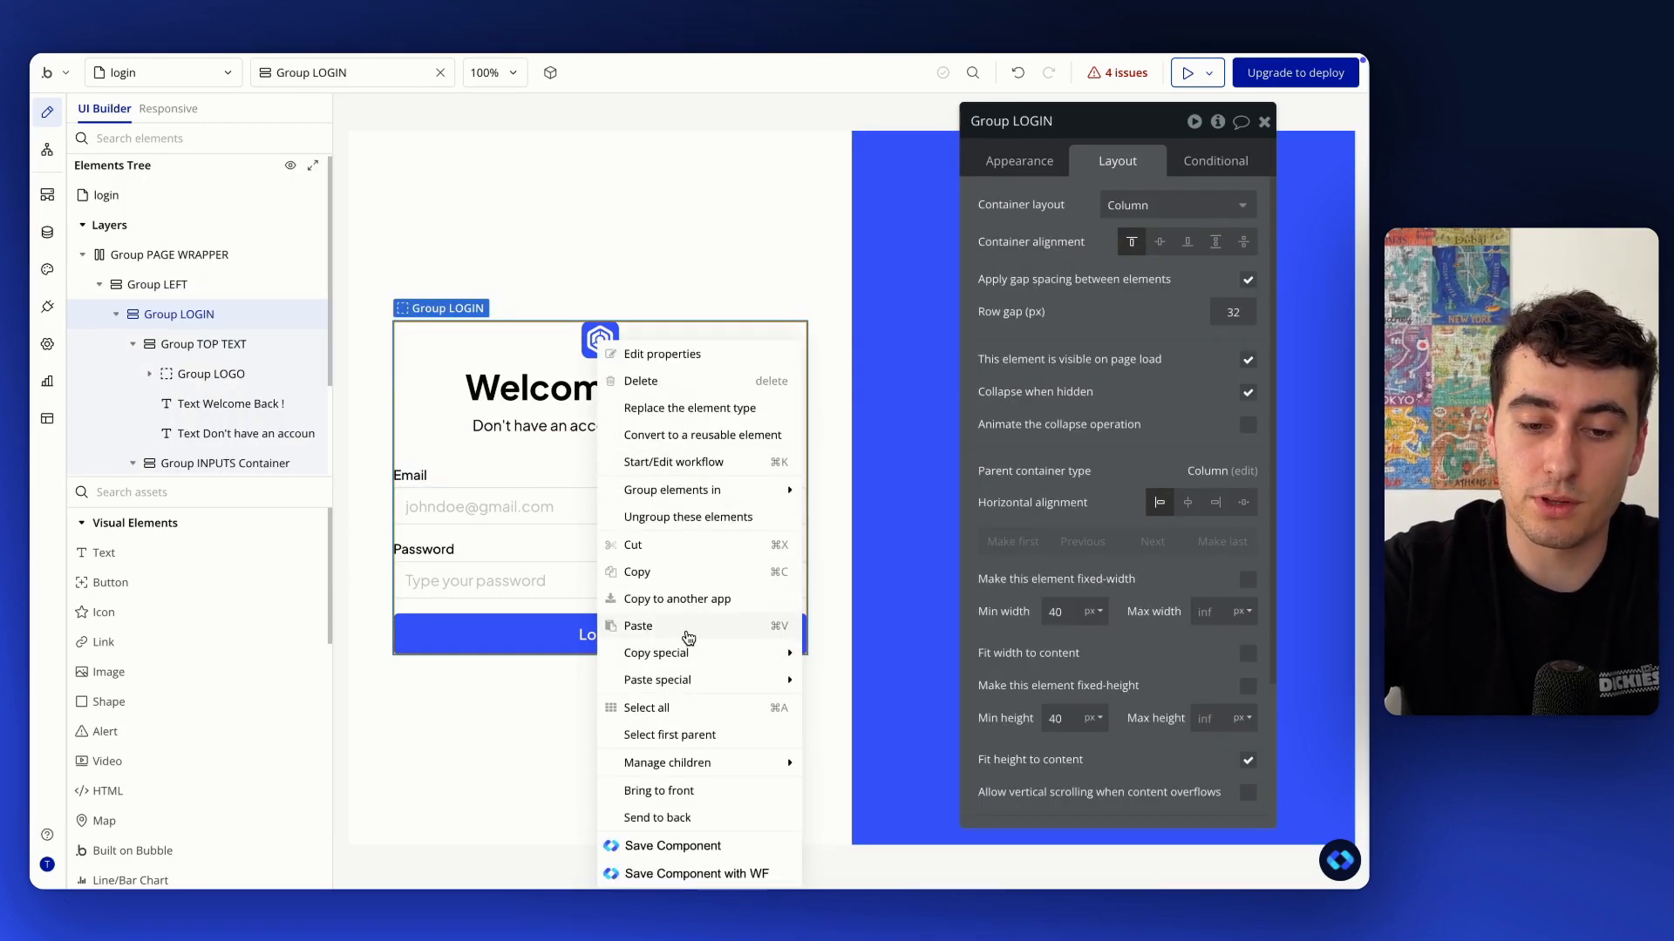
left_click(638, 626)
Change the copied text to 'Forgot your password? Click here'
left_click(1019, 161)
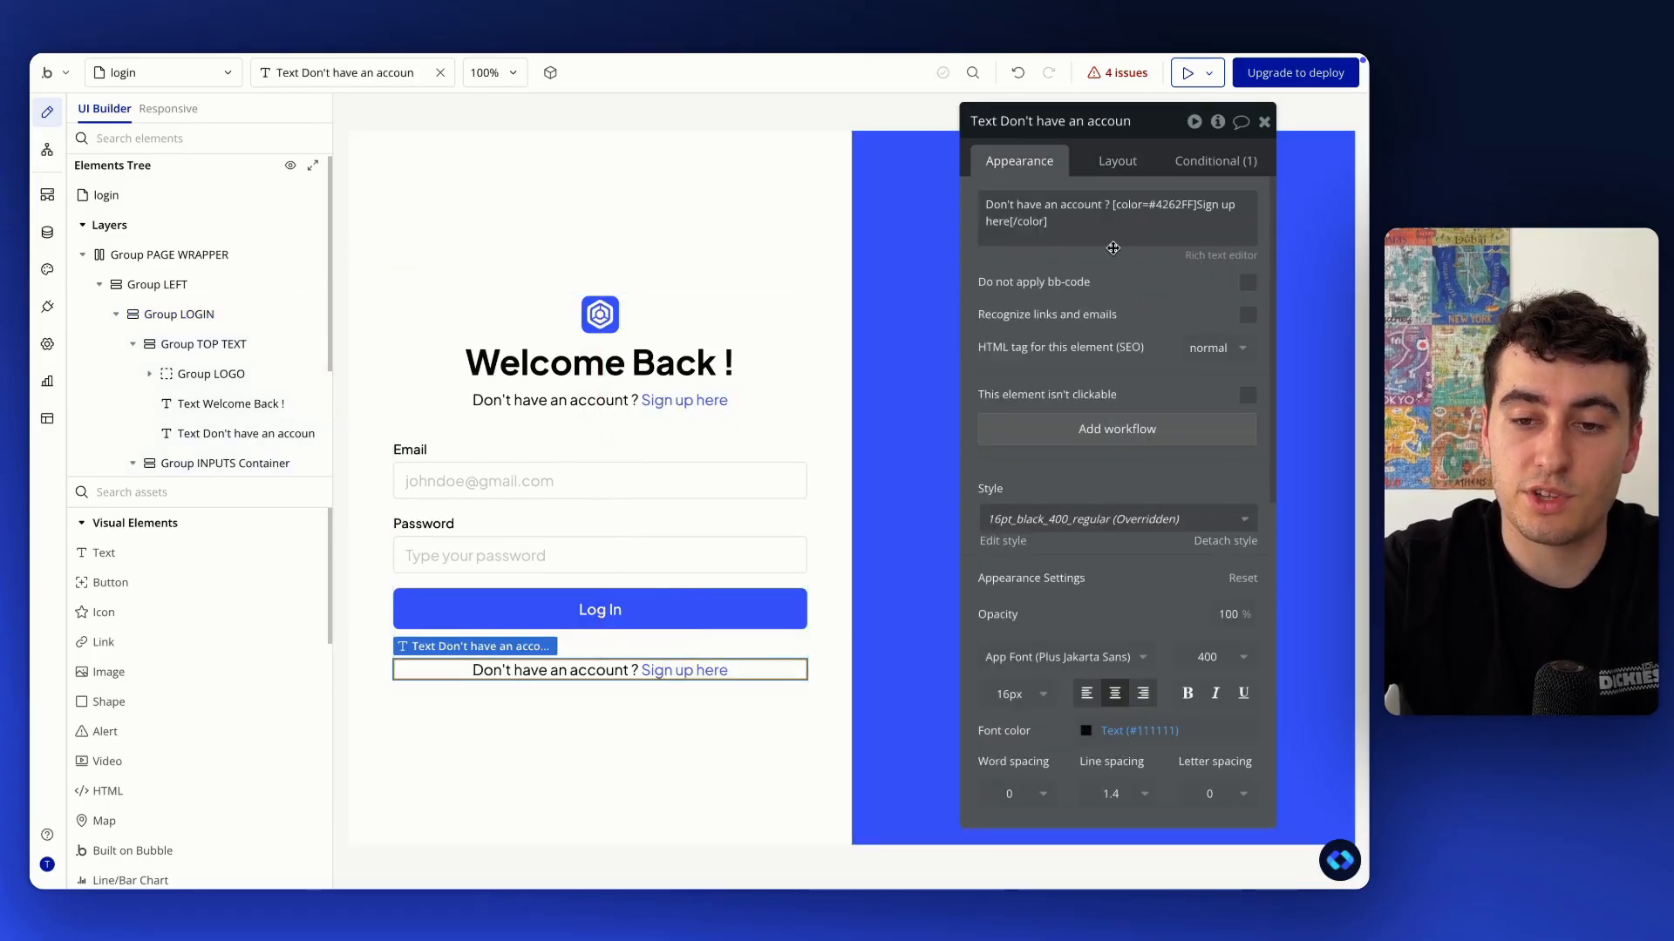
triple_click(1099, 209)
left_click(1101, 209)
key("super+BackSpace")
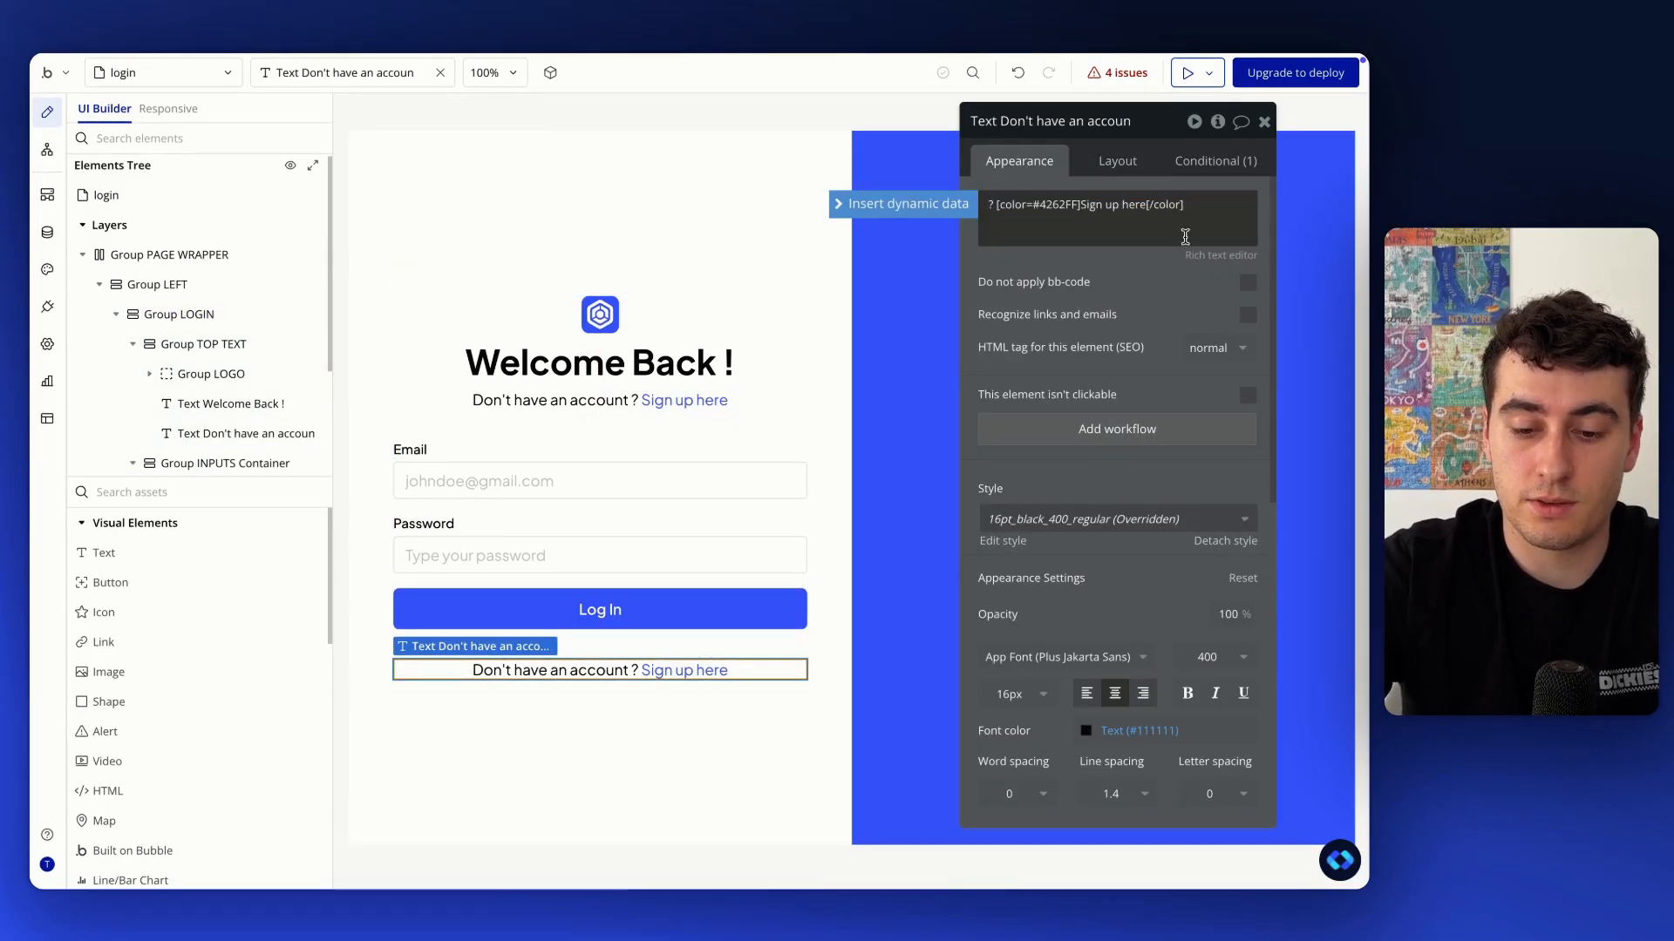
type("Forgot your pass")
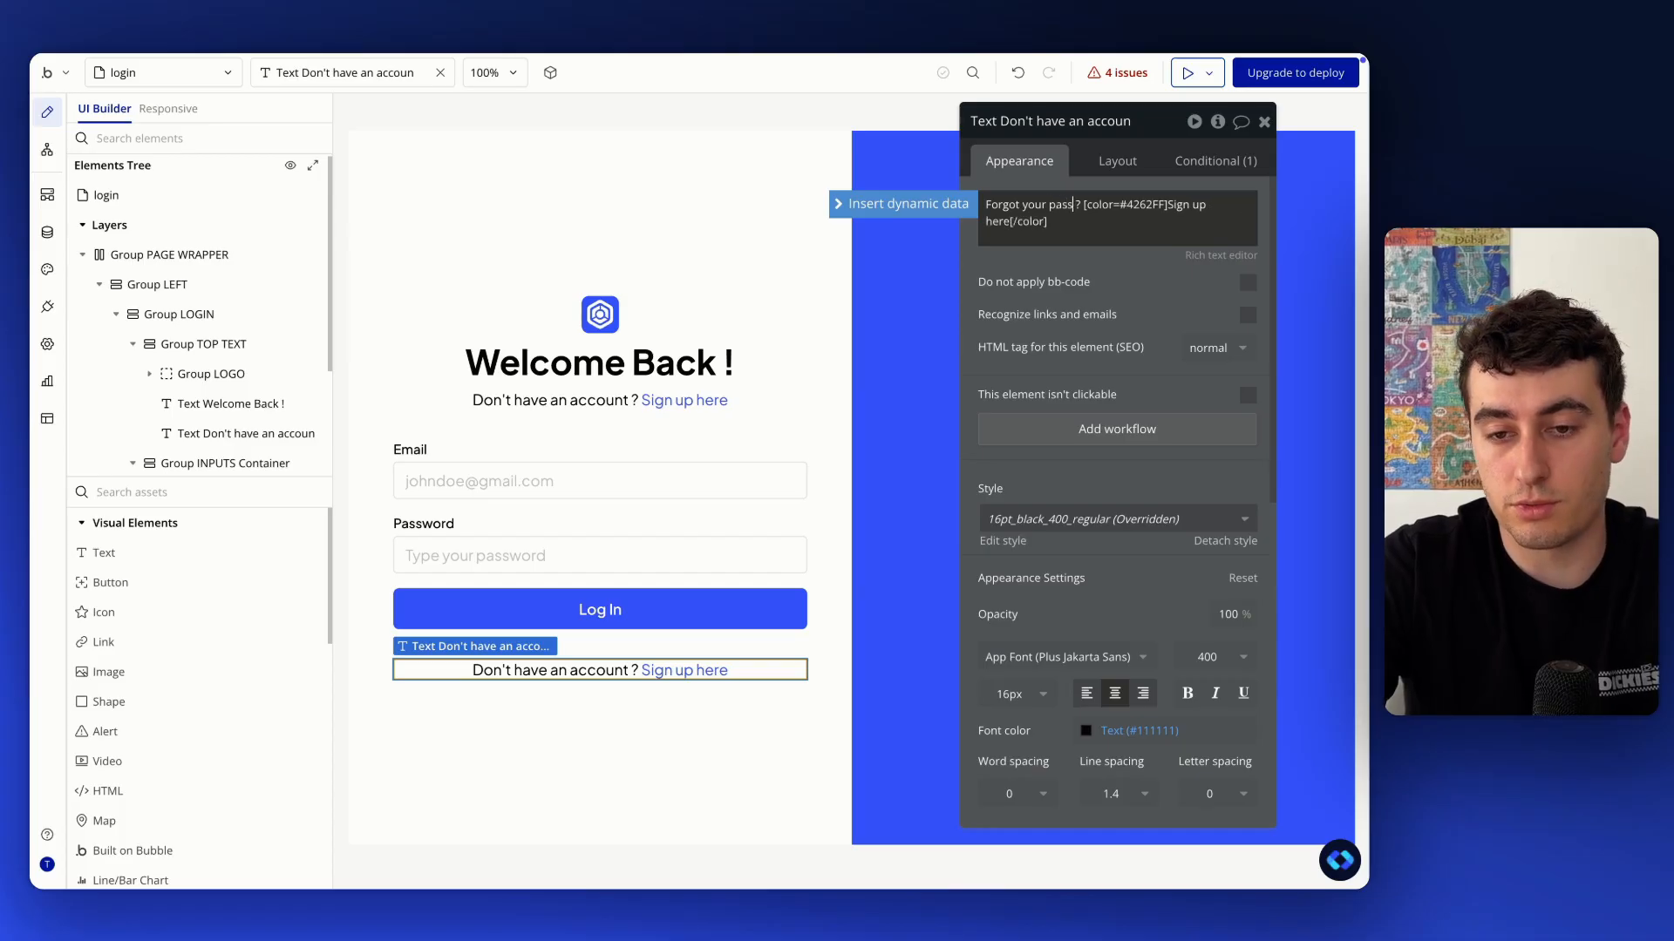
type("word")
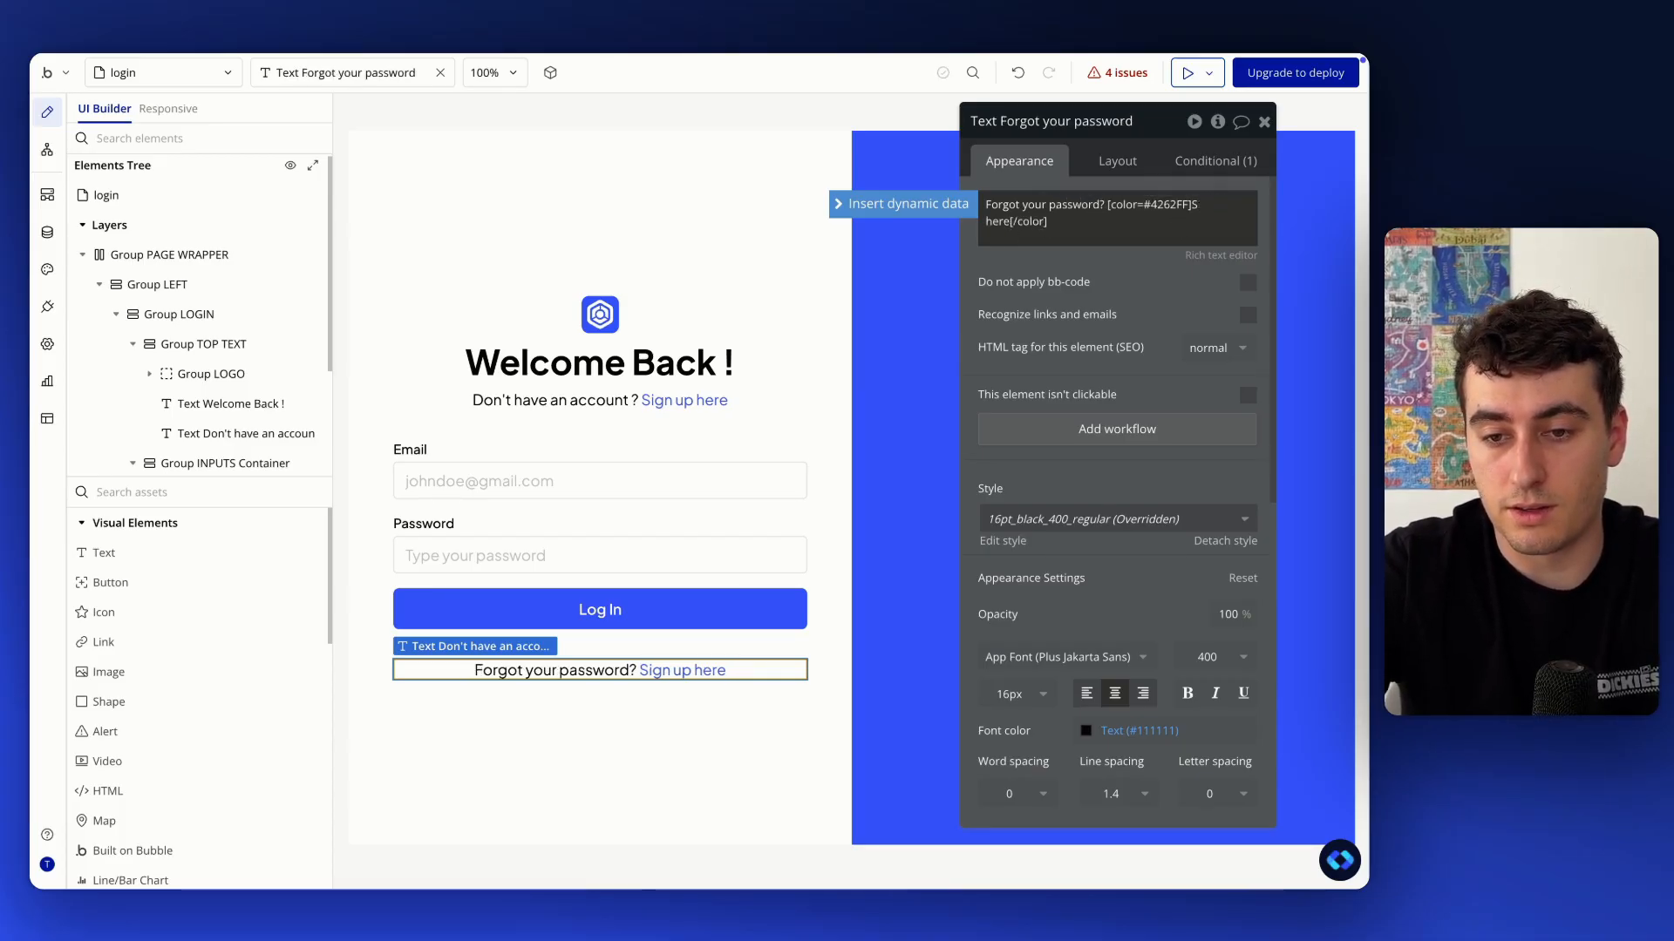
key("BackSpace")
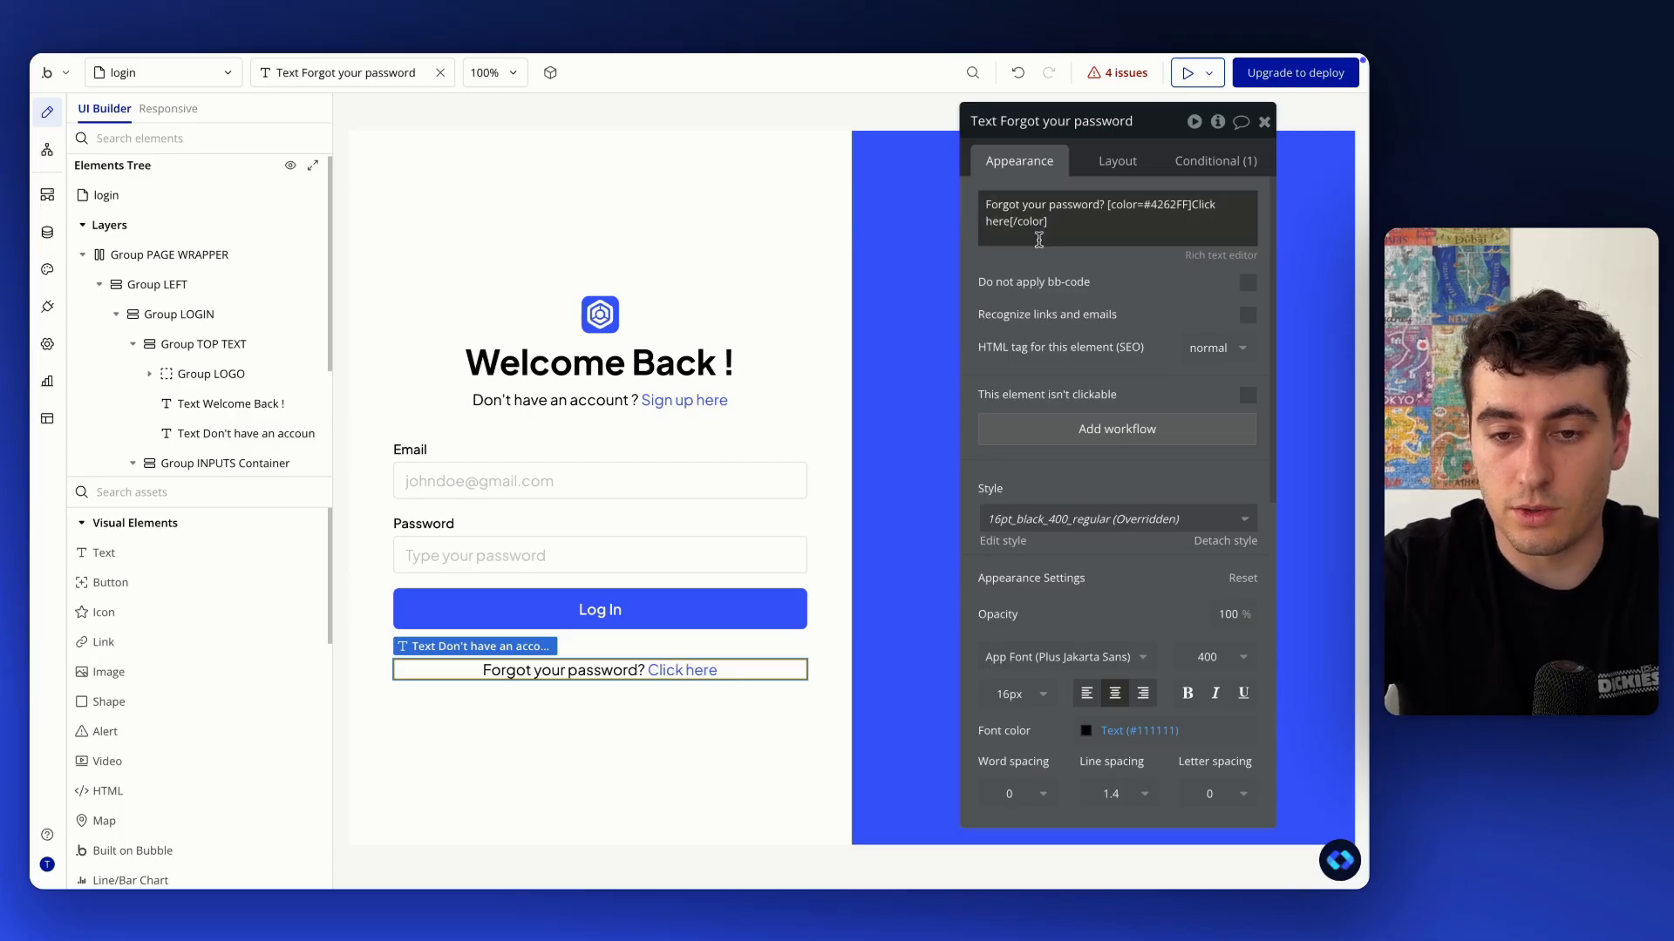
triple_click(1042, 212)
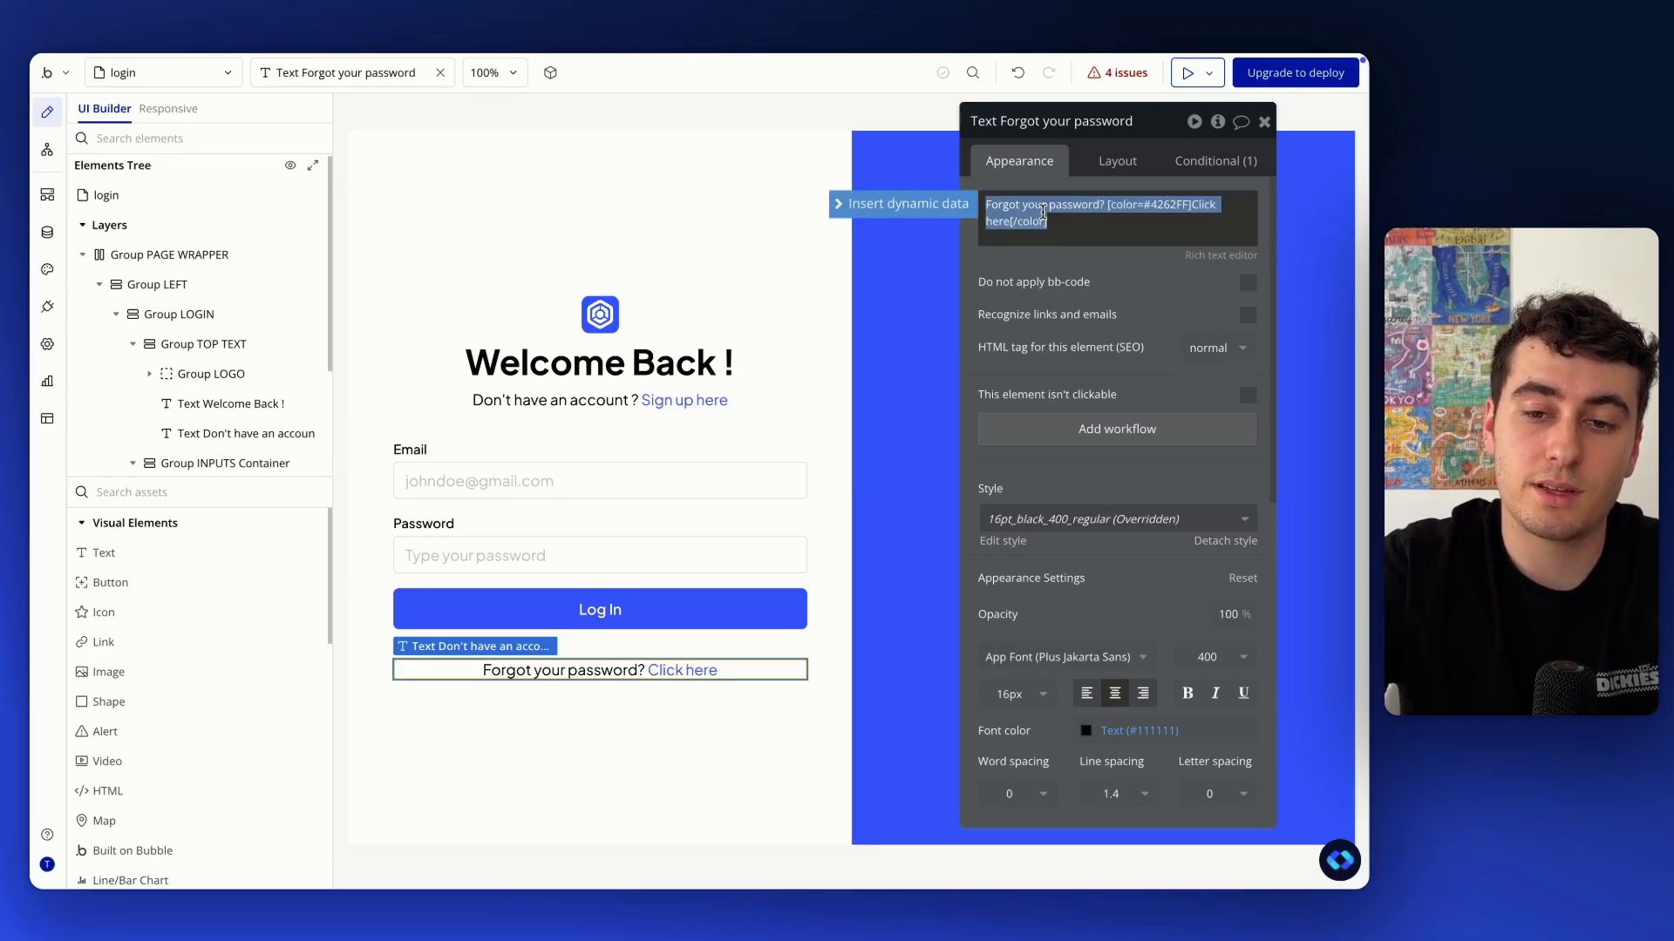
Update the hover conditional text to the new wording in the Rich Text Editor
left_click(1172, 167)
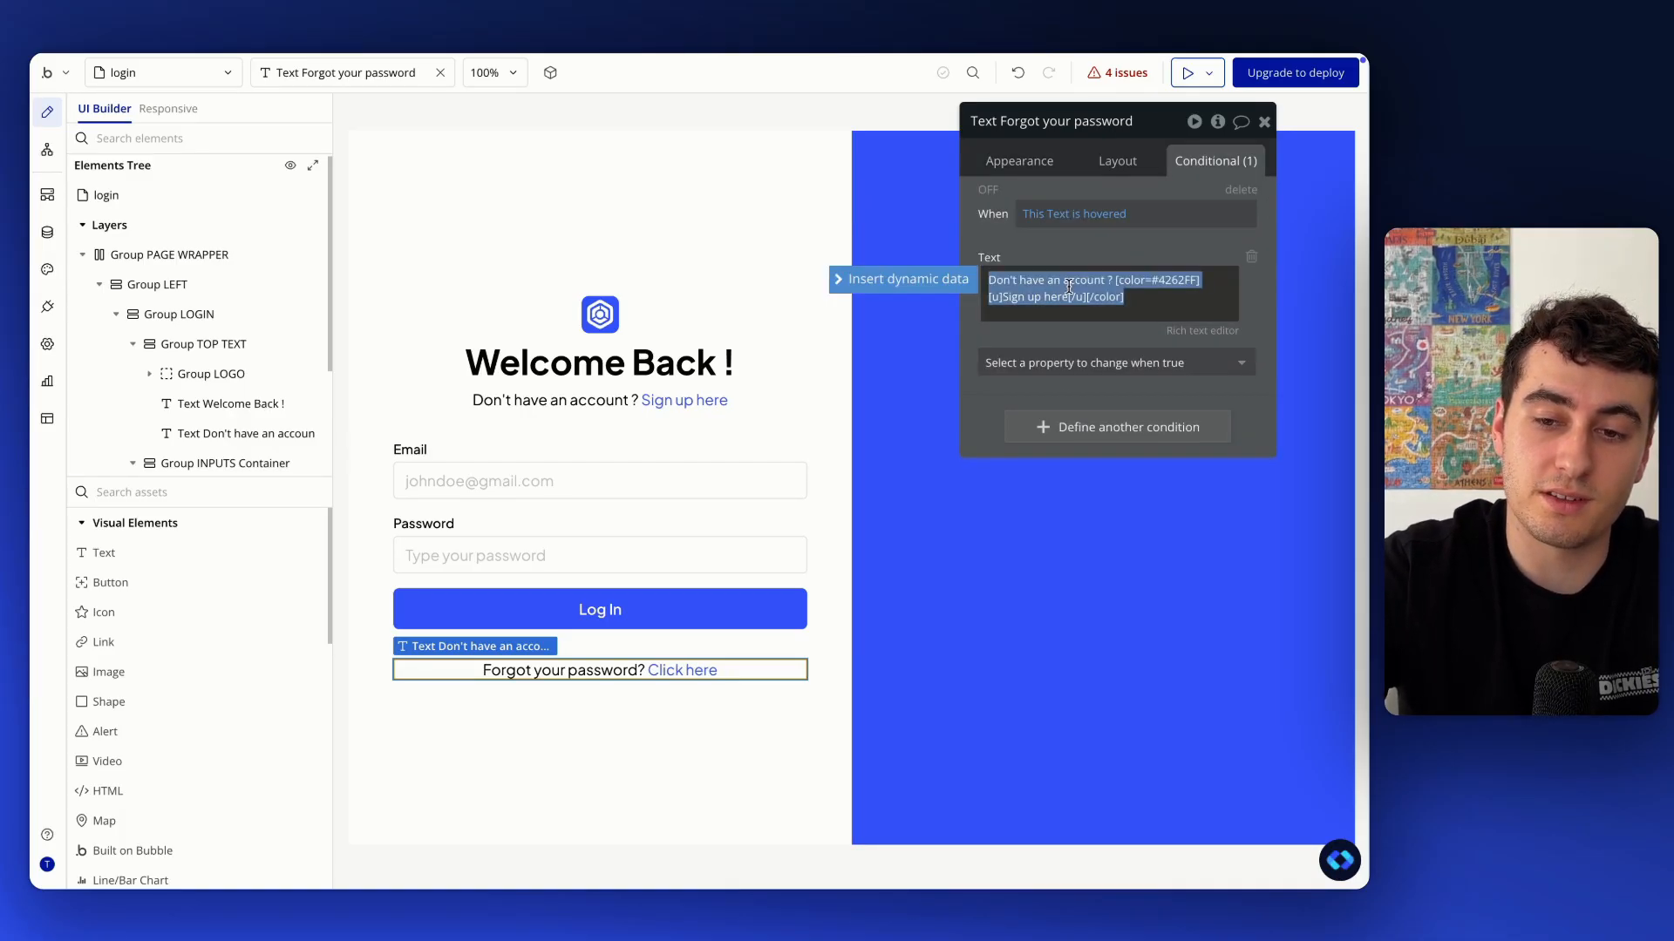
left_click(1093, 245)
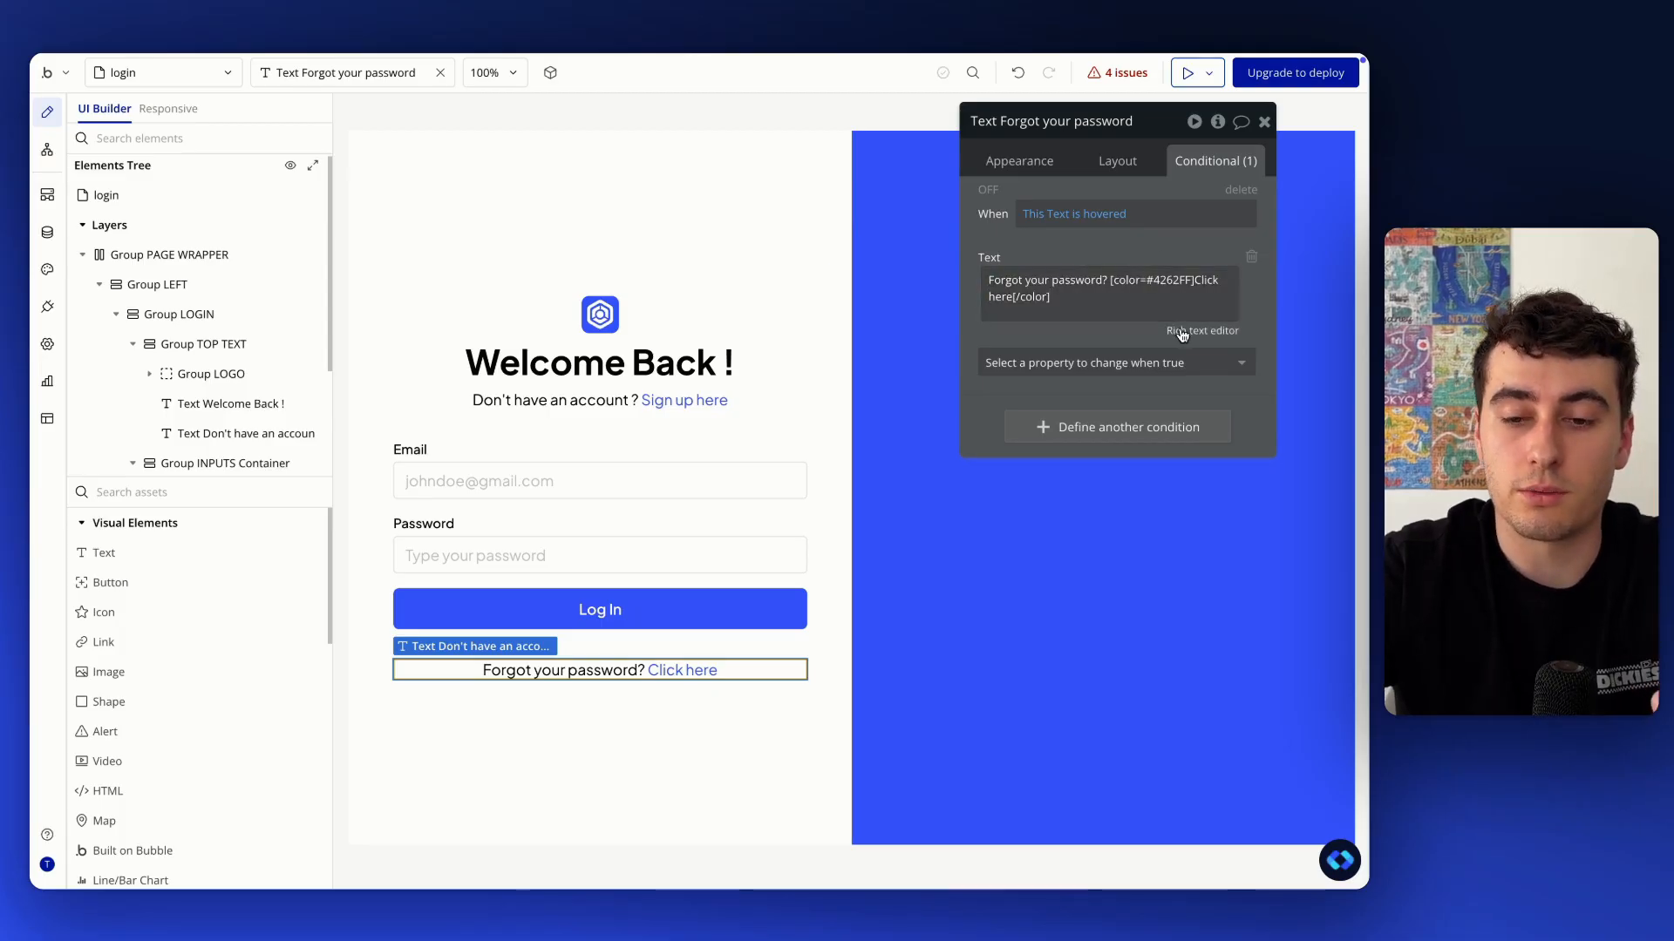
left_click(1182, 332)
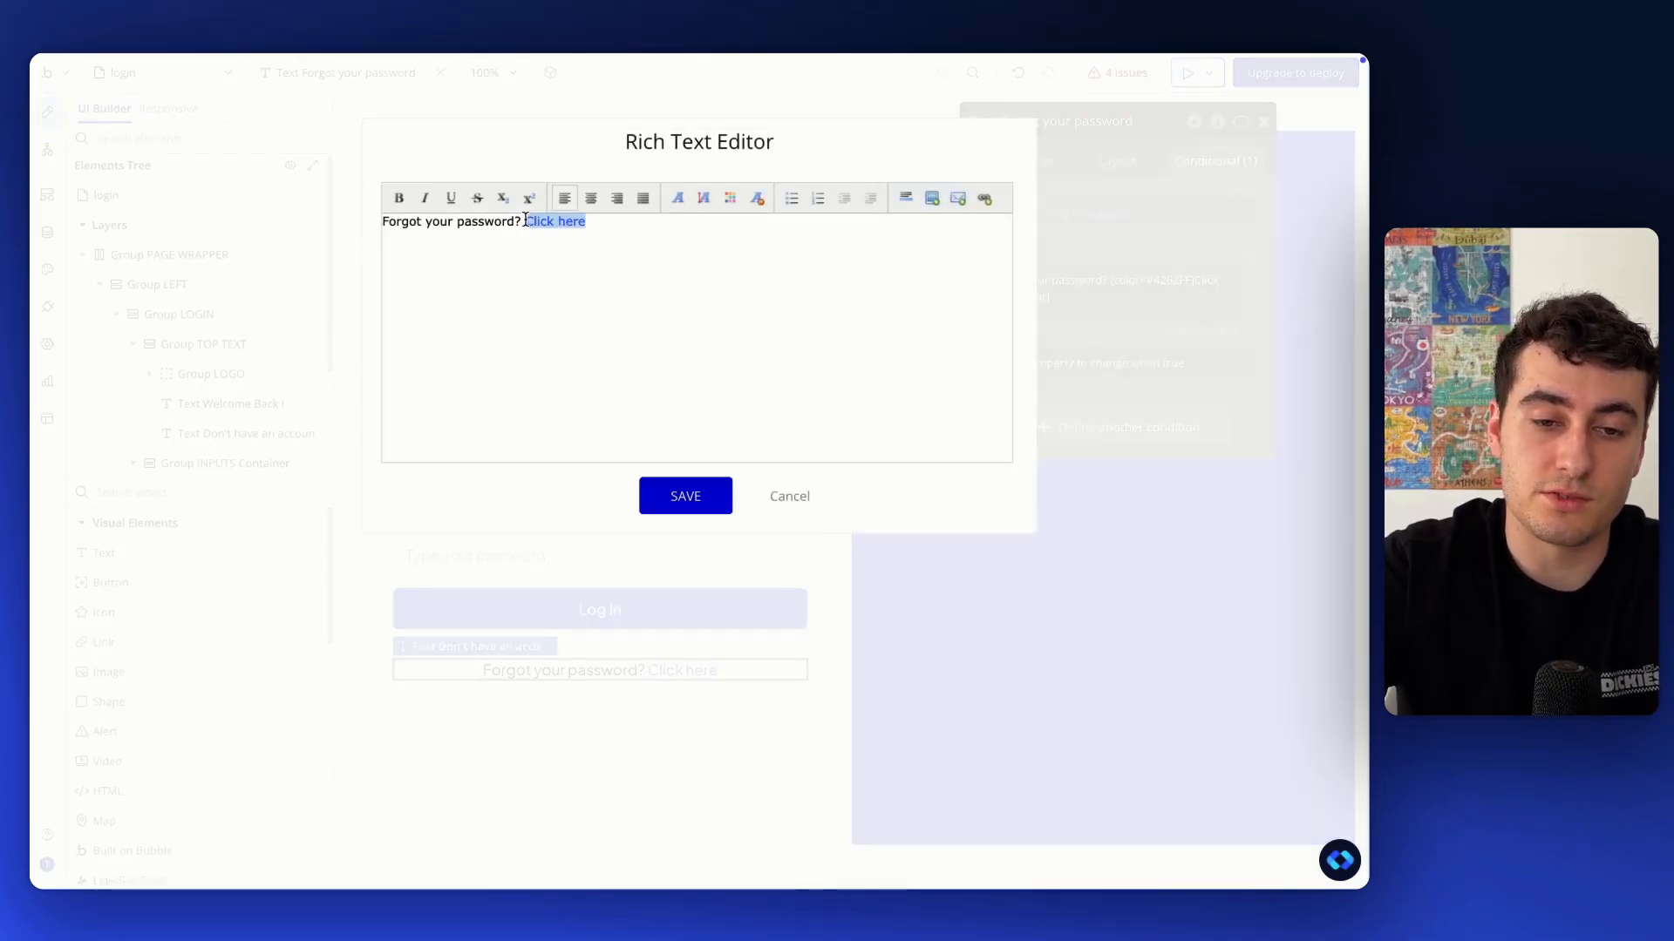
left_click(698, 496)
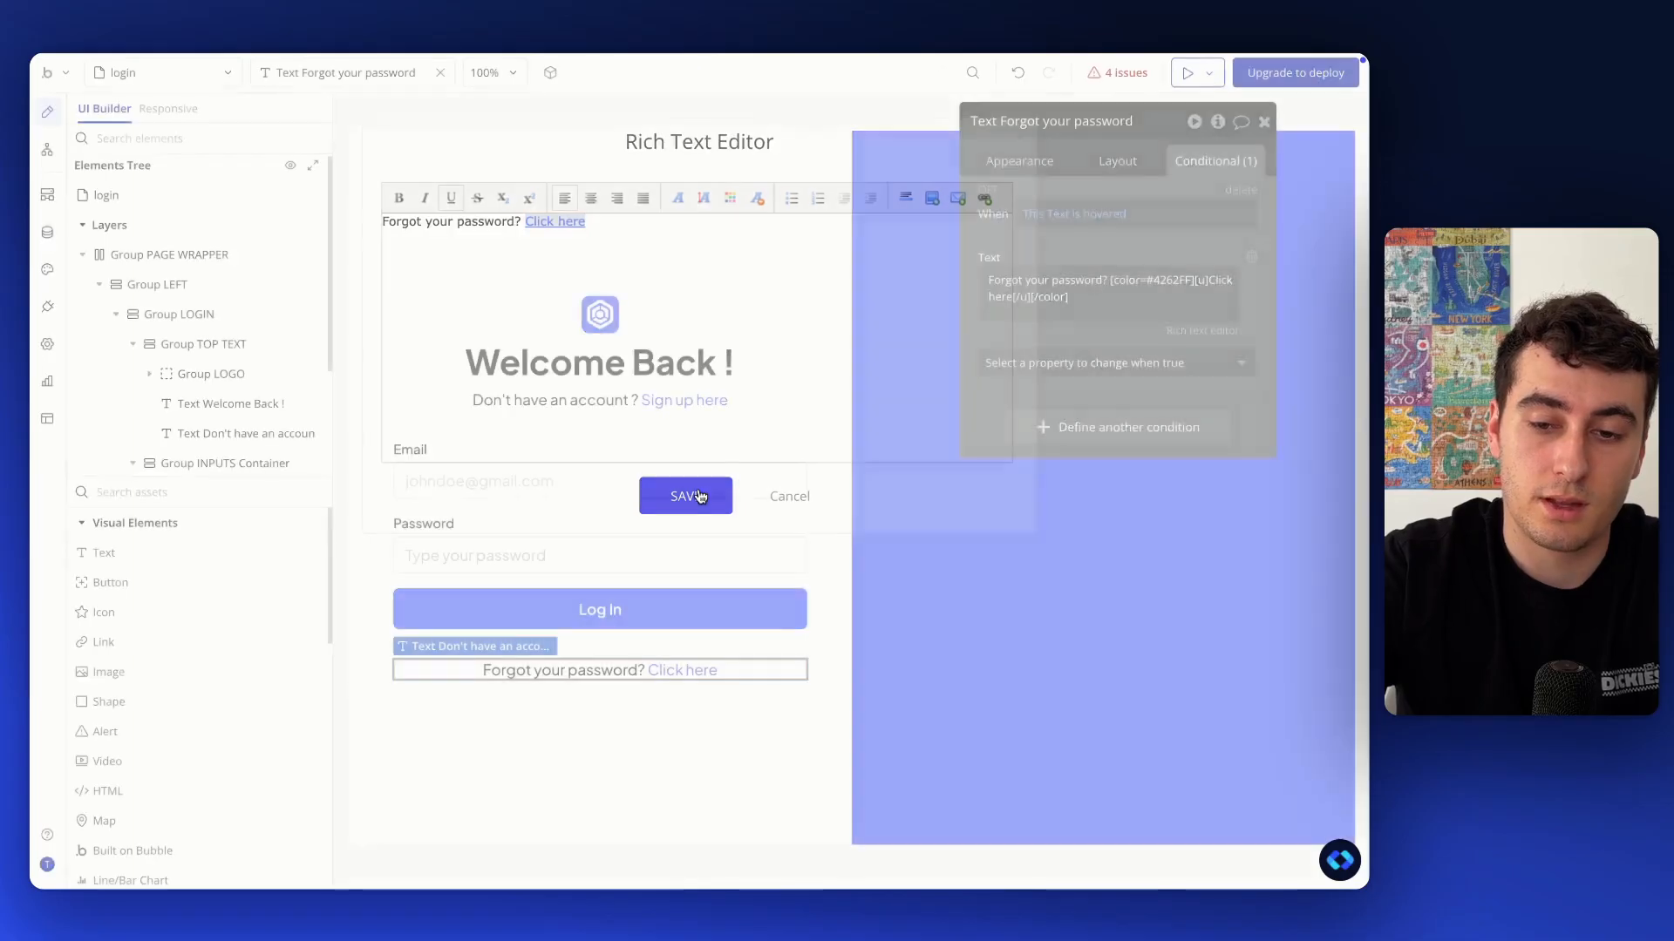
Apply the 14pt_black_400_regular style and center-align the forgot-password text
left_click(1019, 161)
scroll(1080, 467, "down", 3)
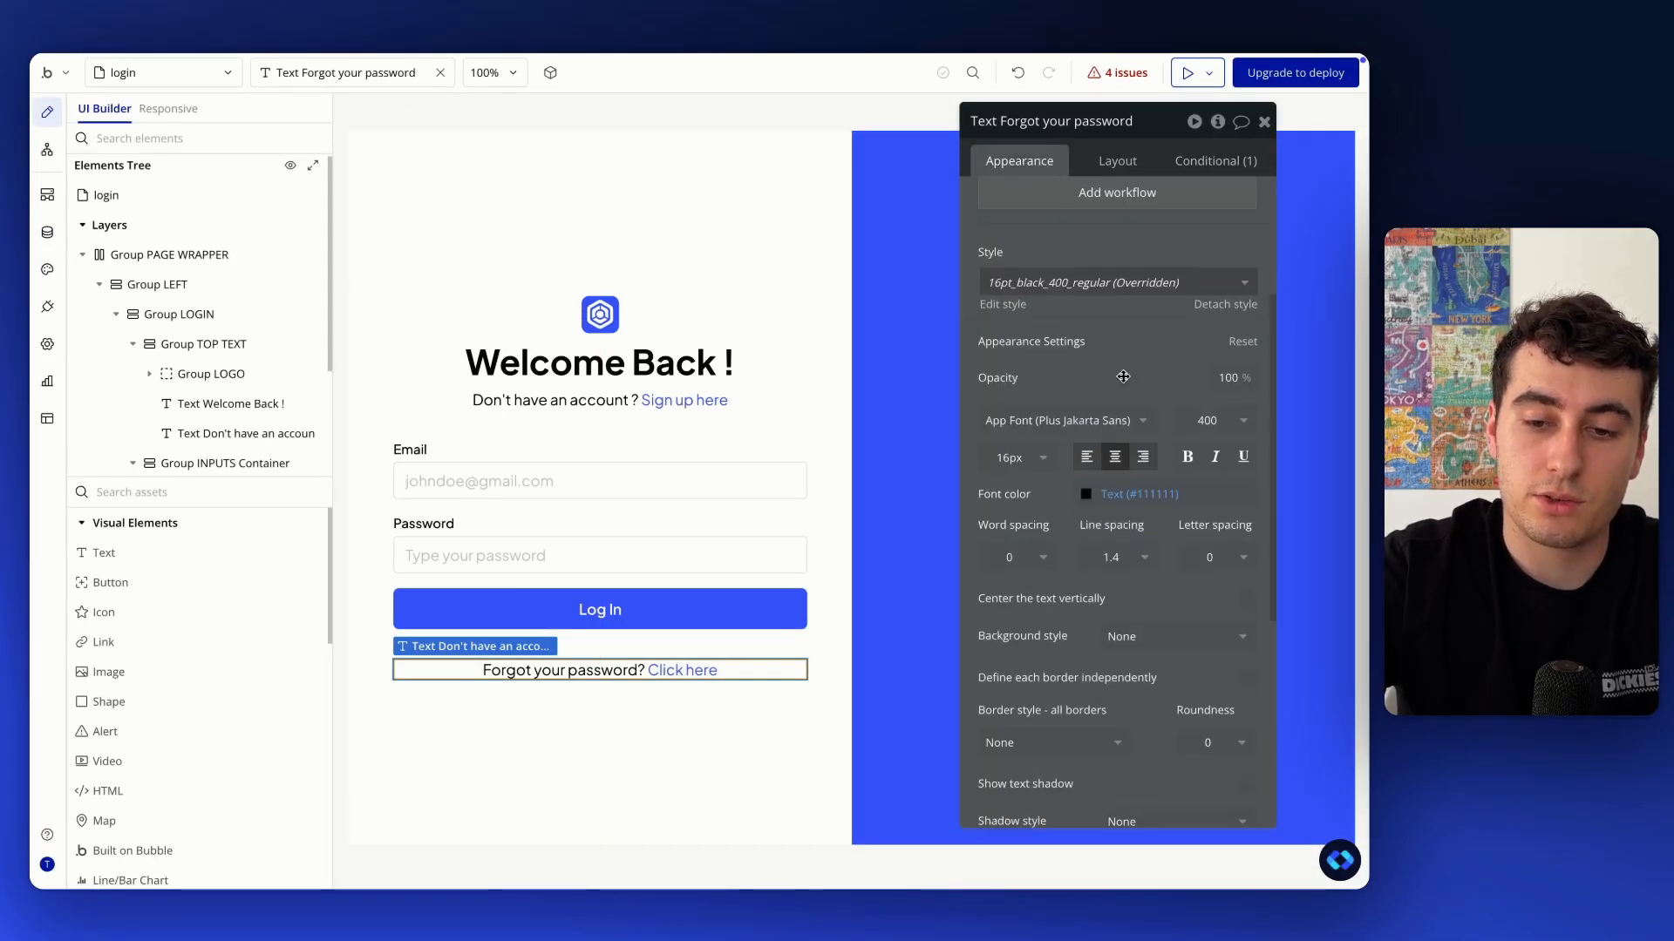
left_click(1116, 283)
type("14pt")
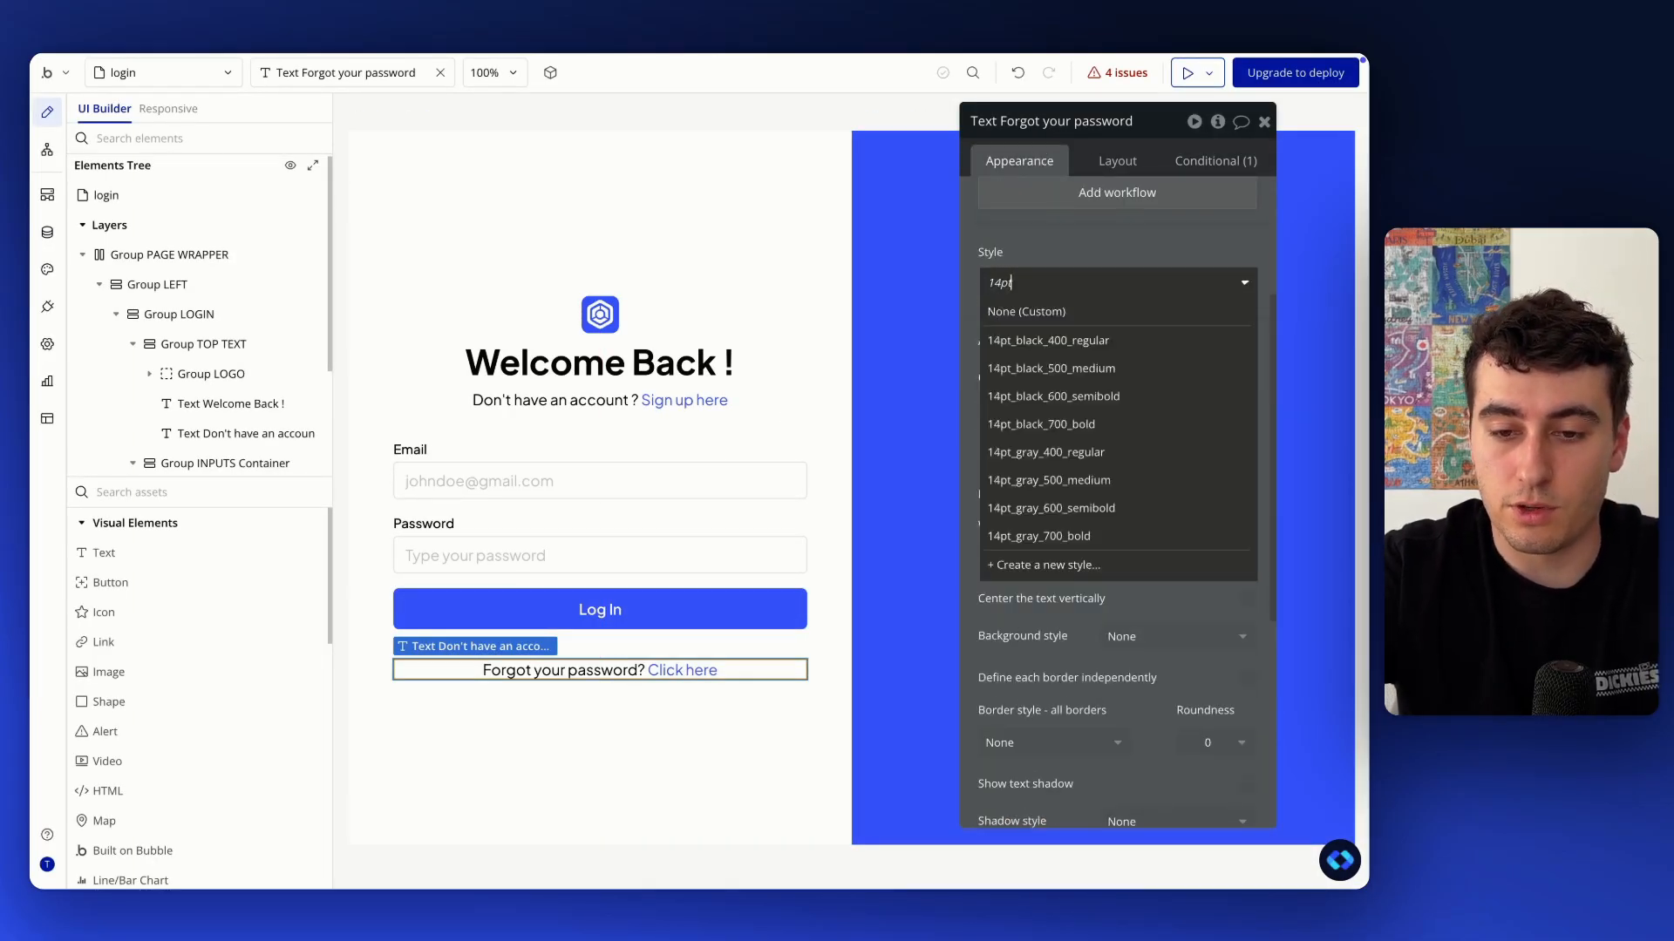
left_click(1090, 340)
left_click(1115, 460)
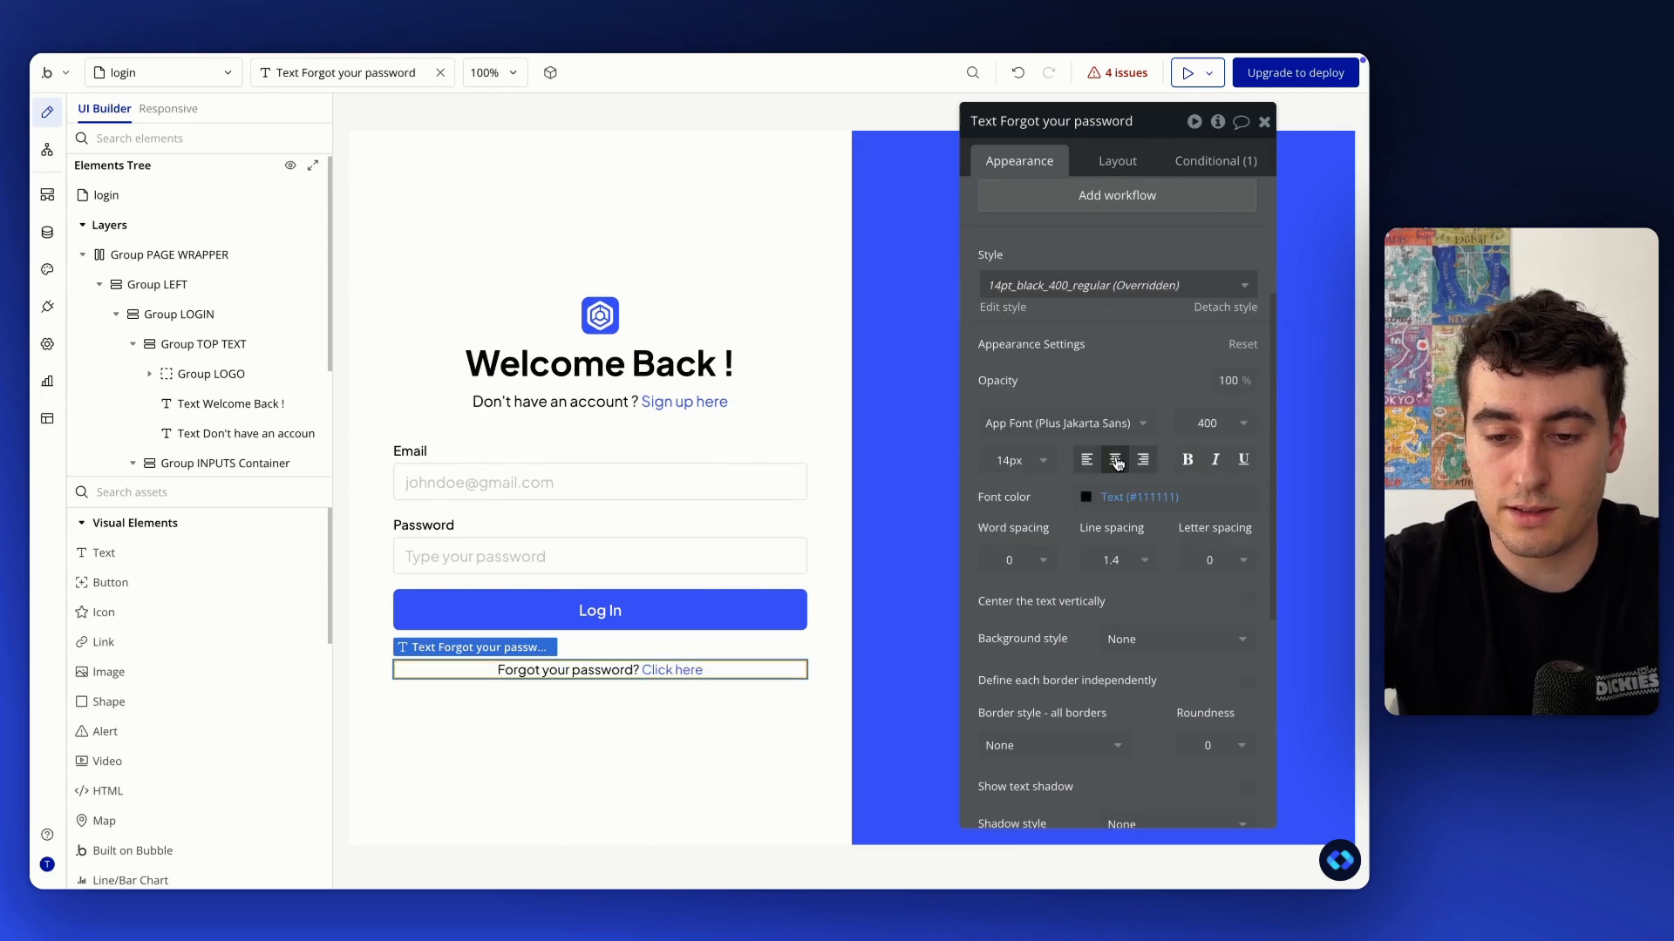
left_click(826, 792)
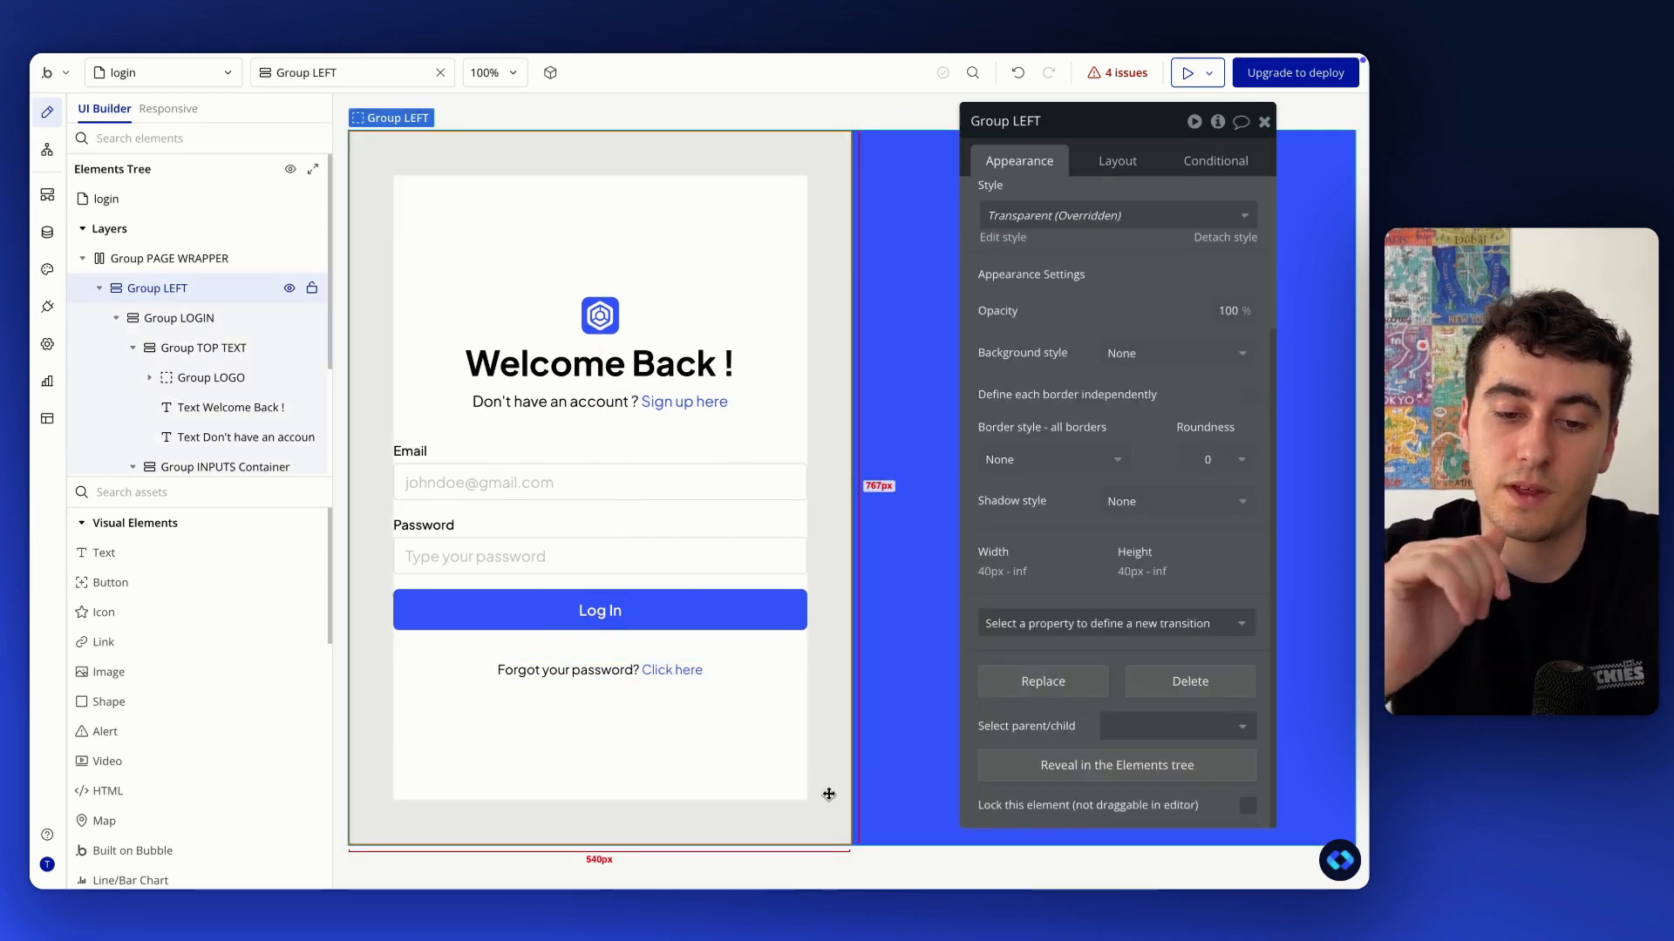
key("ctrl+Up")
left_click(760, 469)
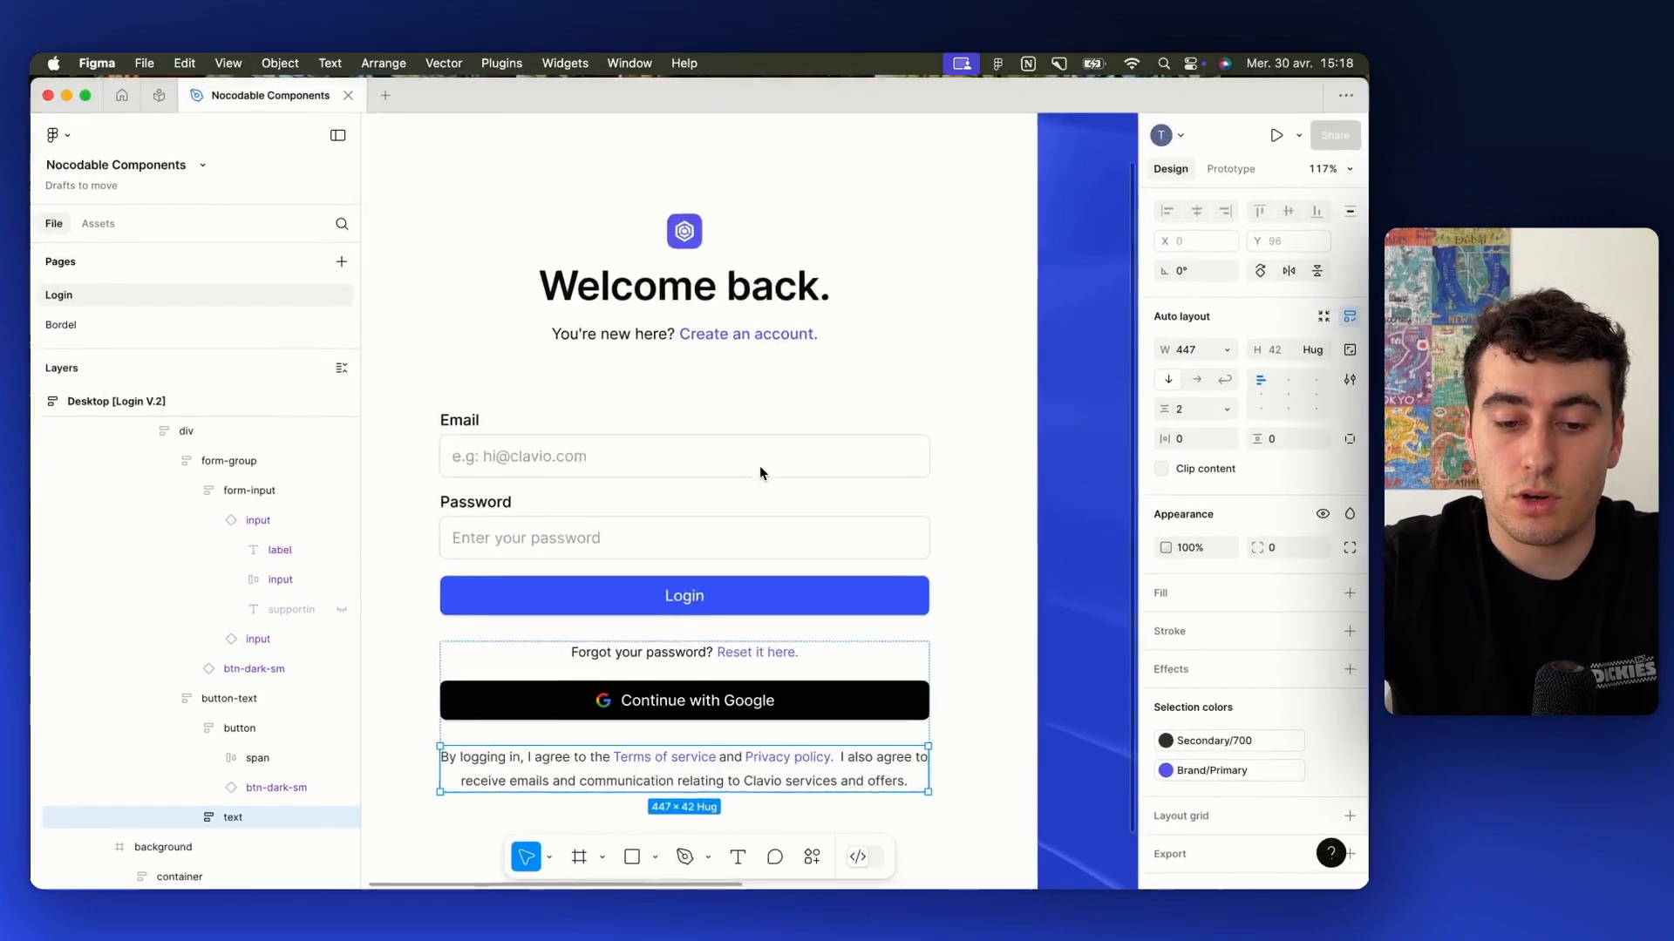
scroll(758, 457, "down", 3)
left_click(636, 454)
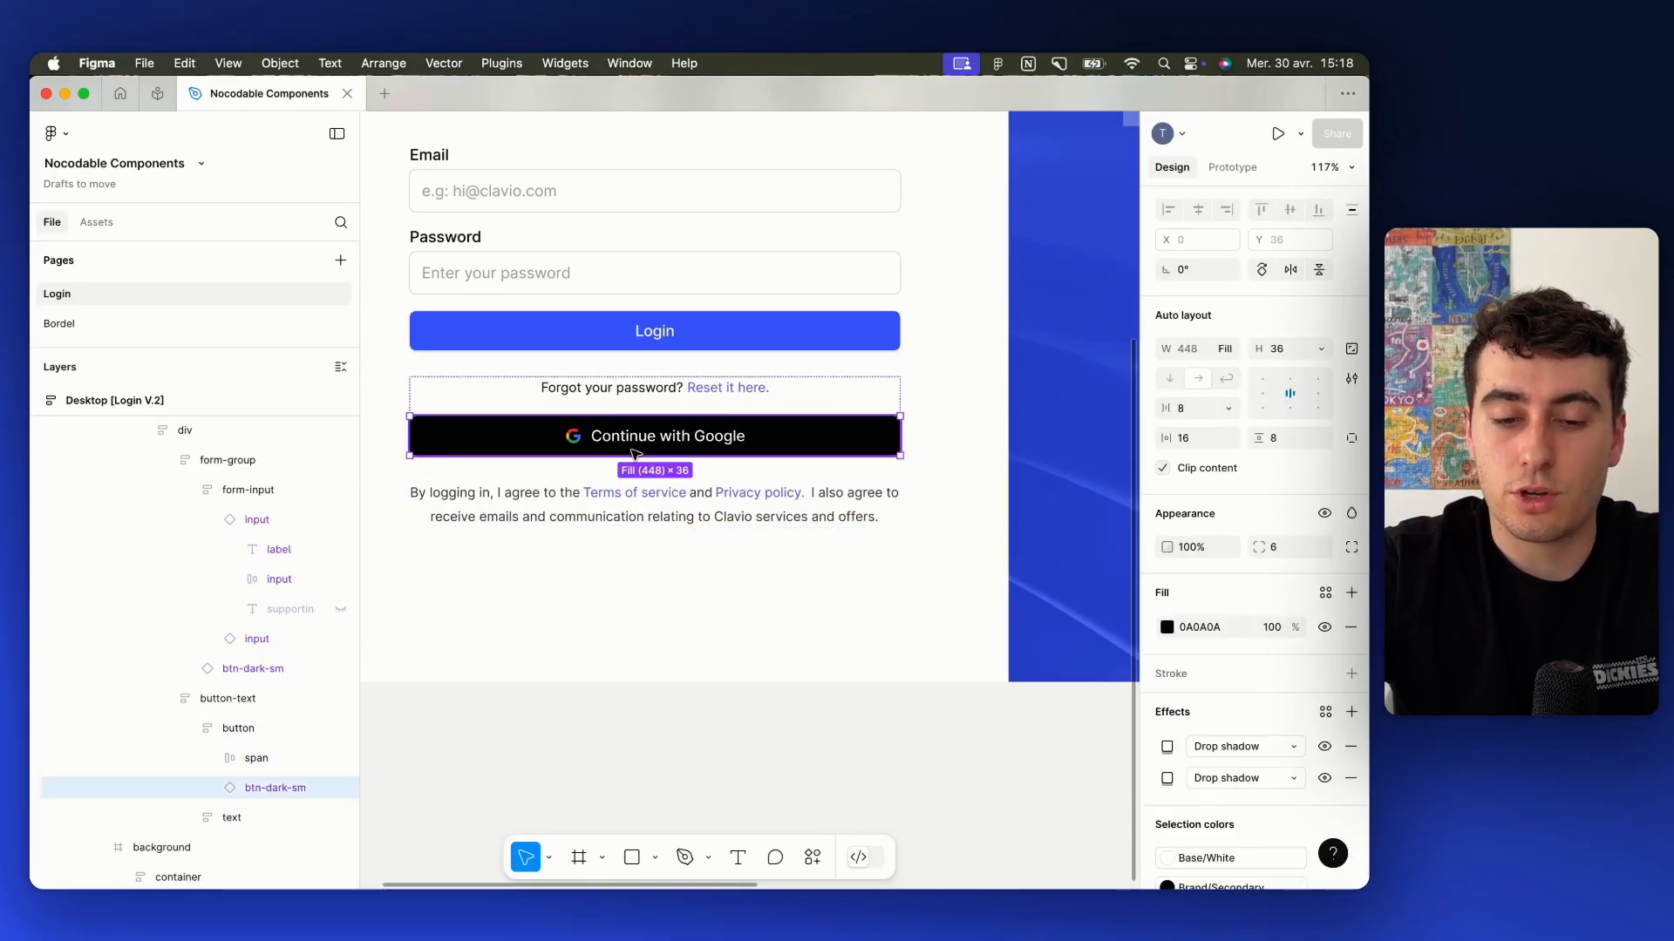
scroll(636, 453, "down", 3)
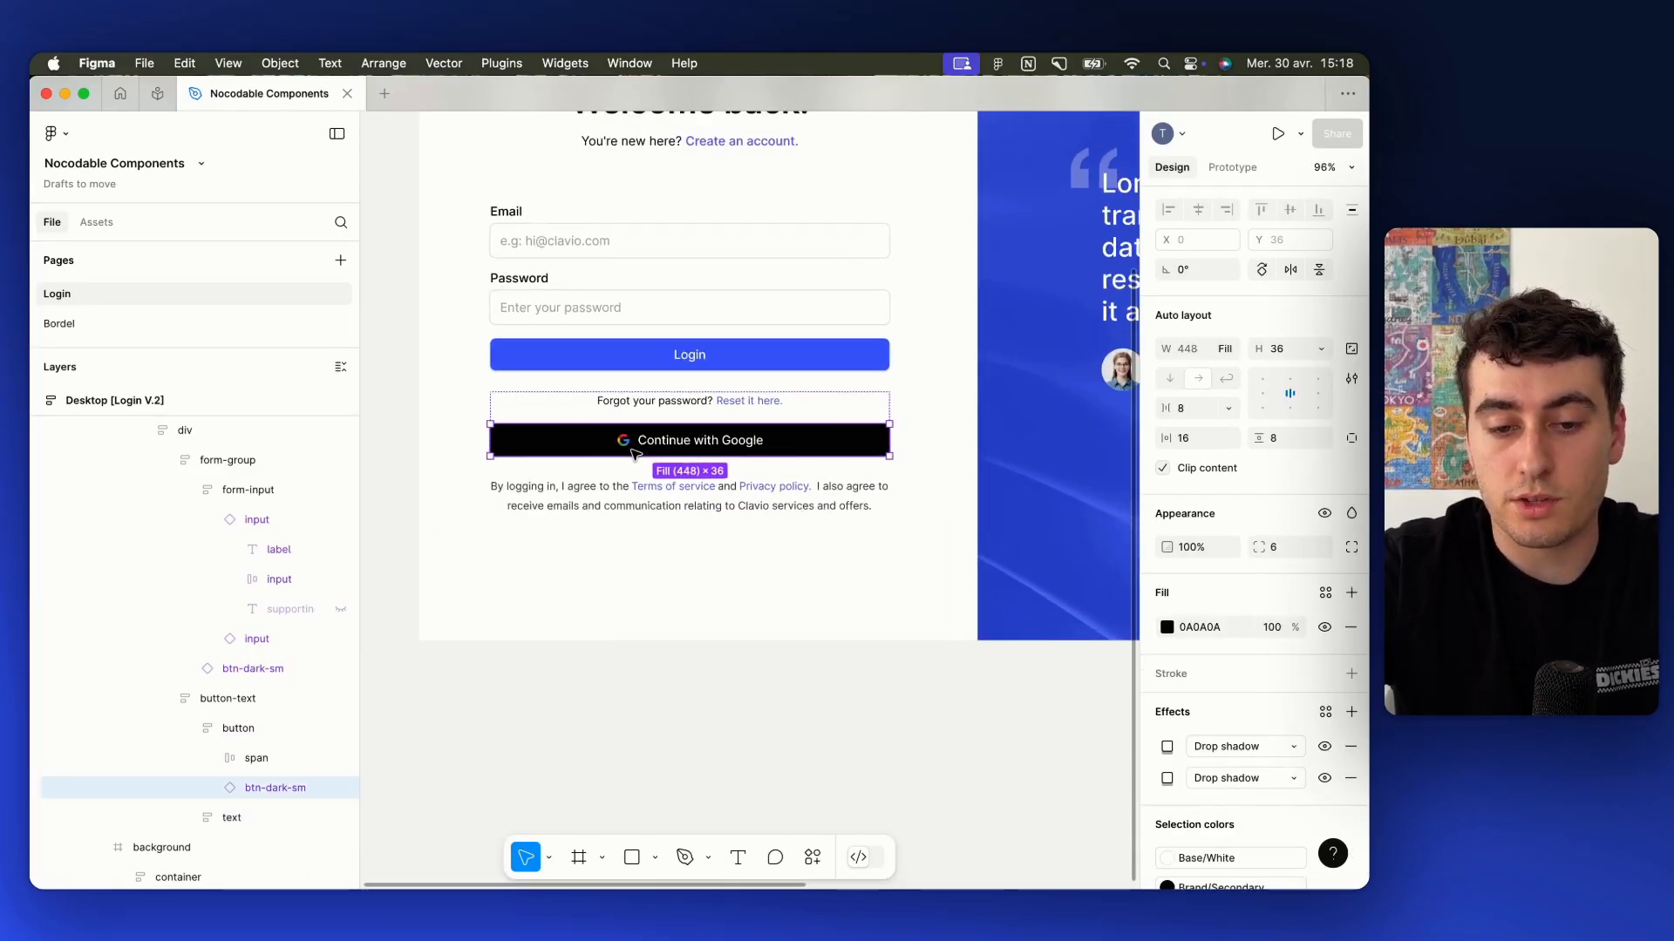
left_click(598, 363)
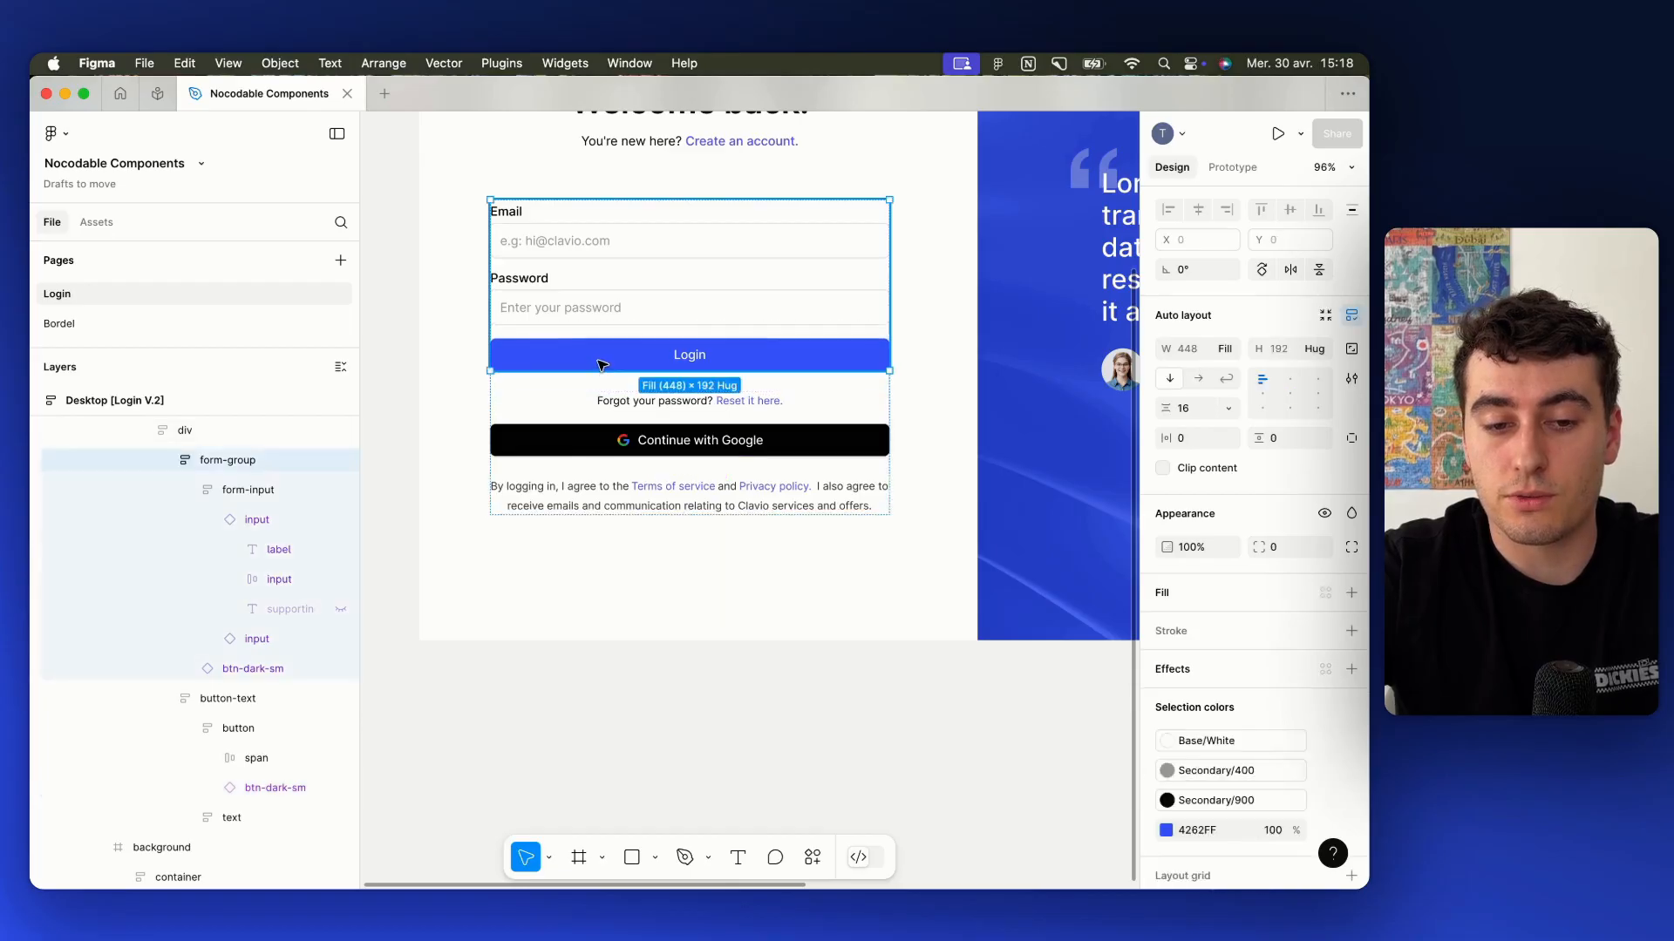
left_click(598, 363)
left_click(561, 453)
left_click(561, 453)
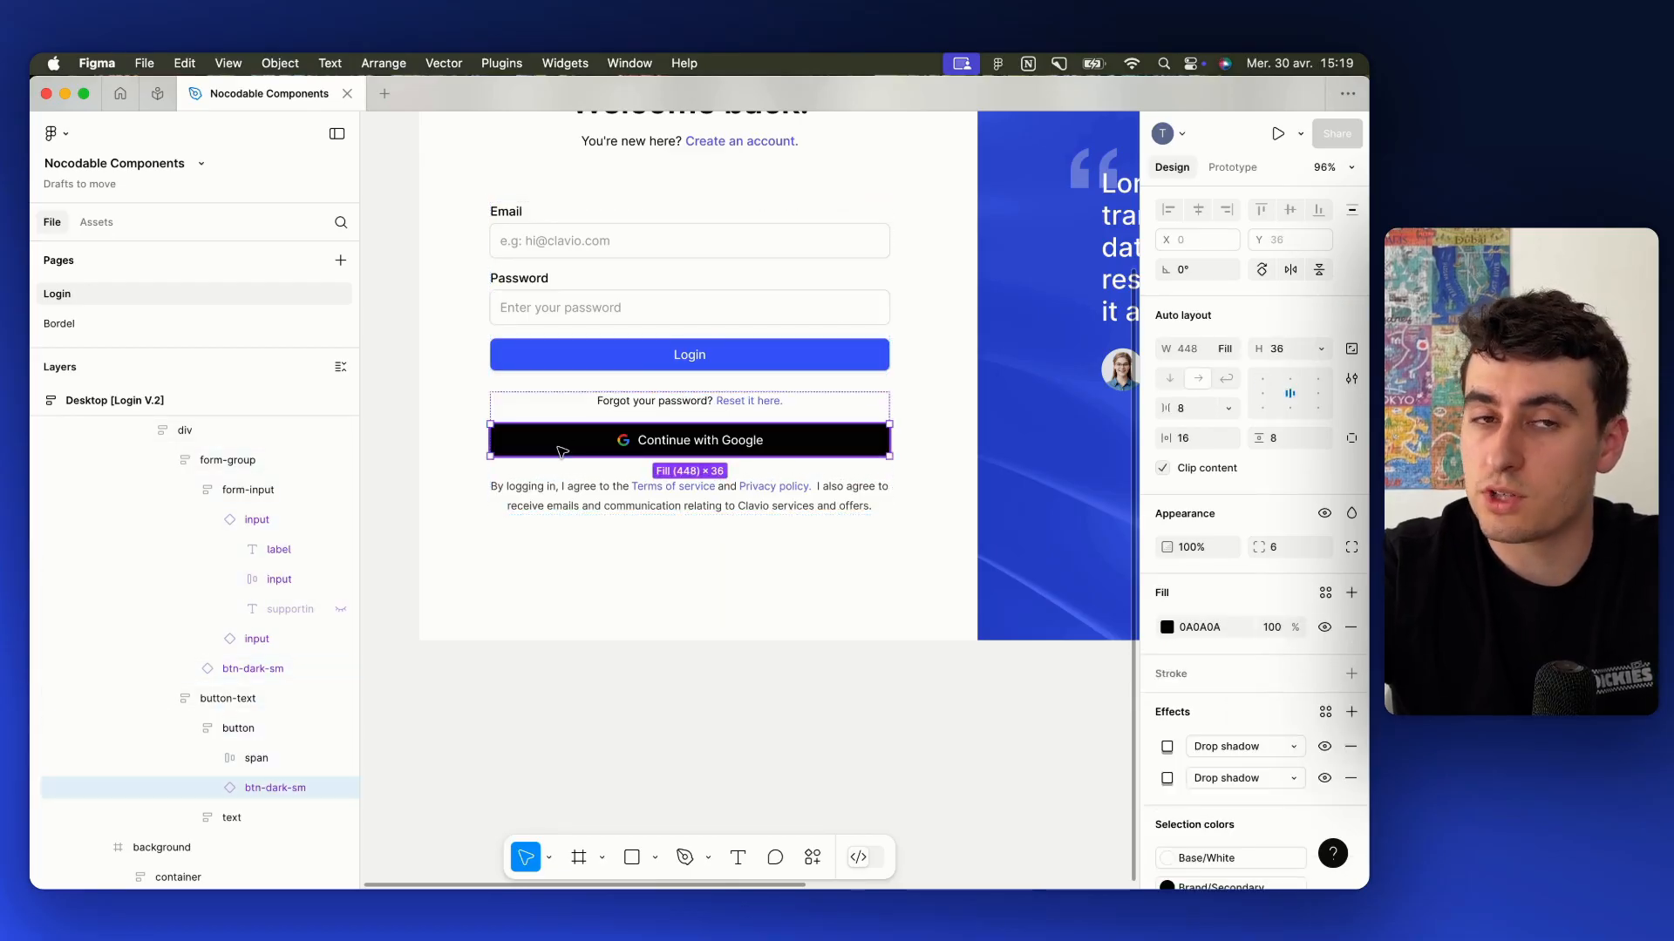
scroll(561, 453, "up", 5)
left_click(624, 431)
scroll(628, 432, "up", 3)
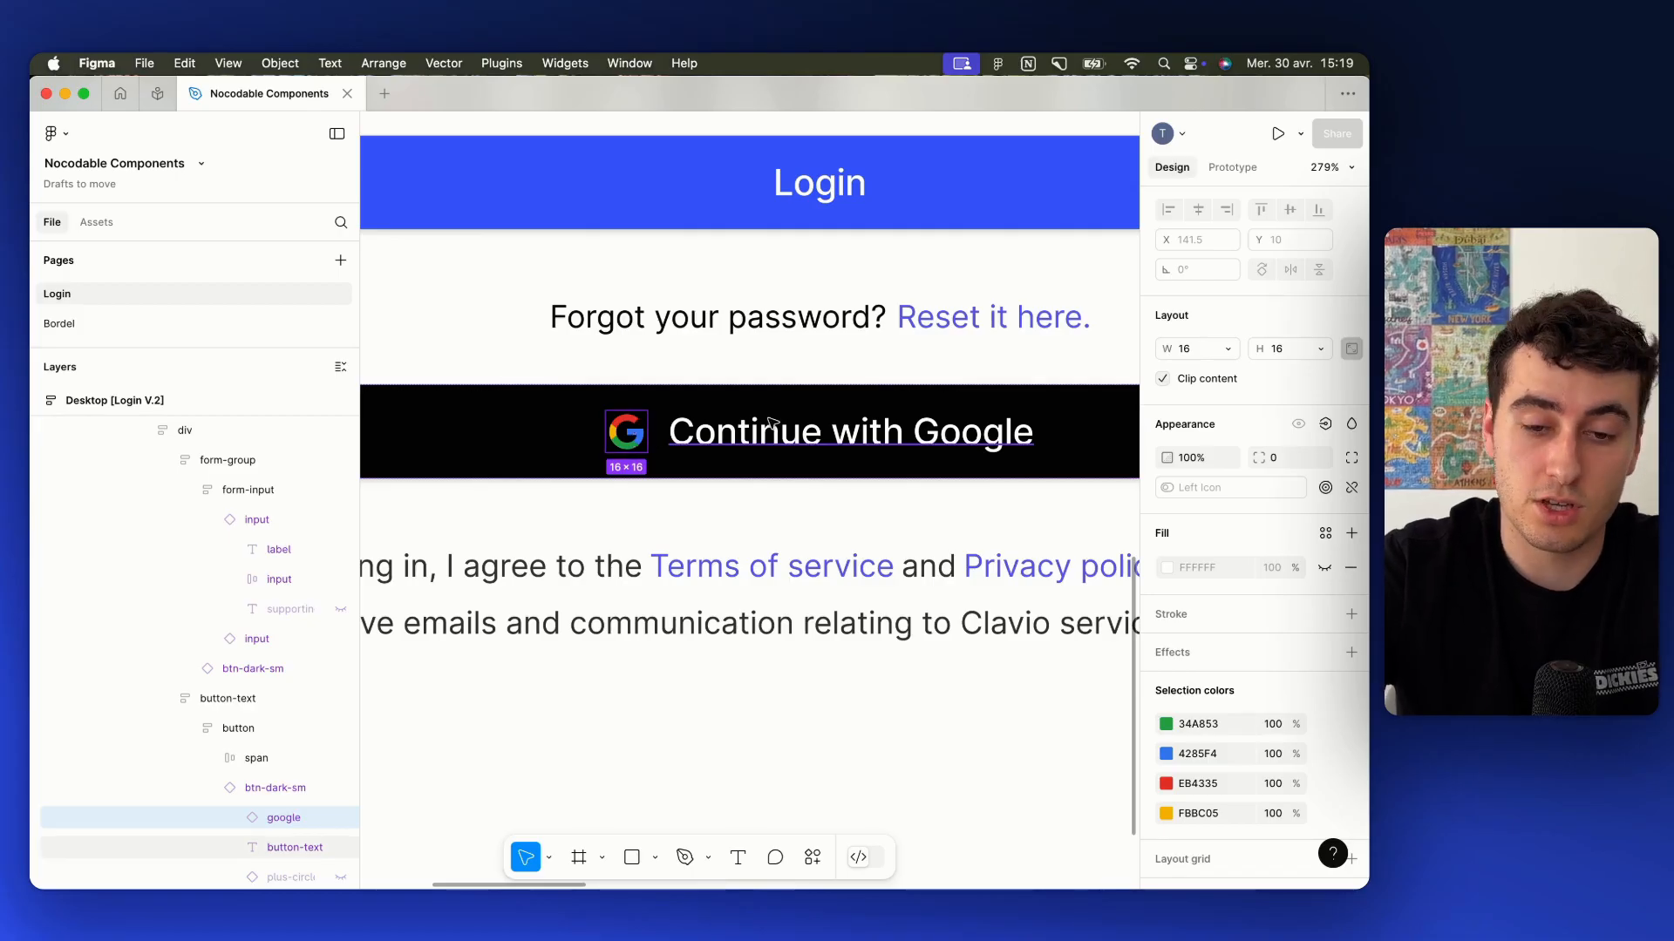
scroll(631, 429, "down", 5)
left_click(872, 447)
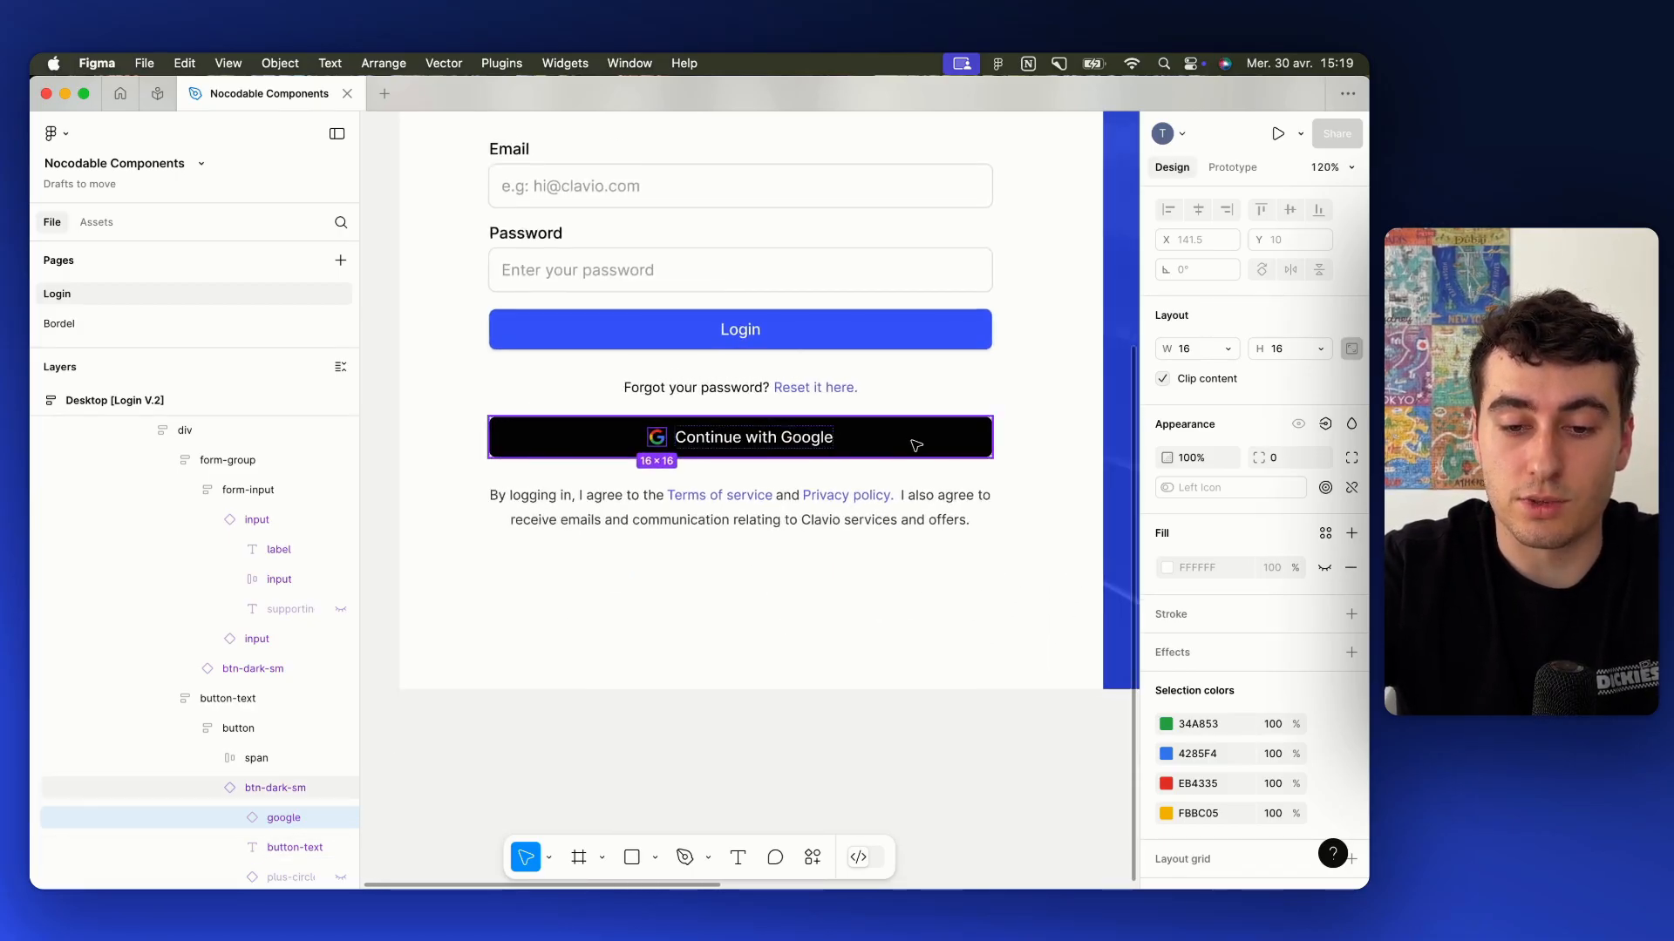
key("ctrl+Up")
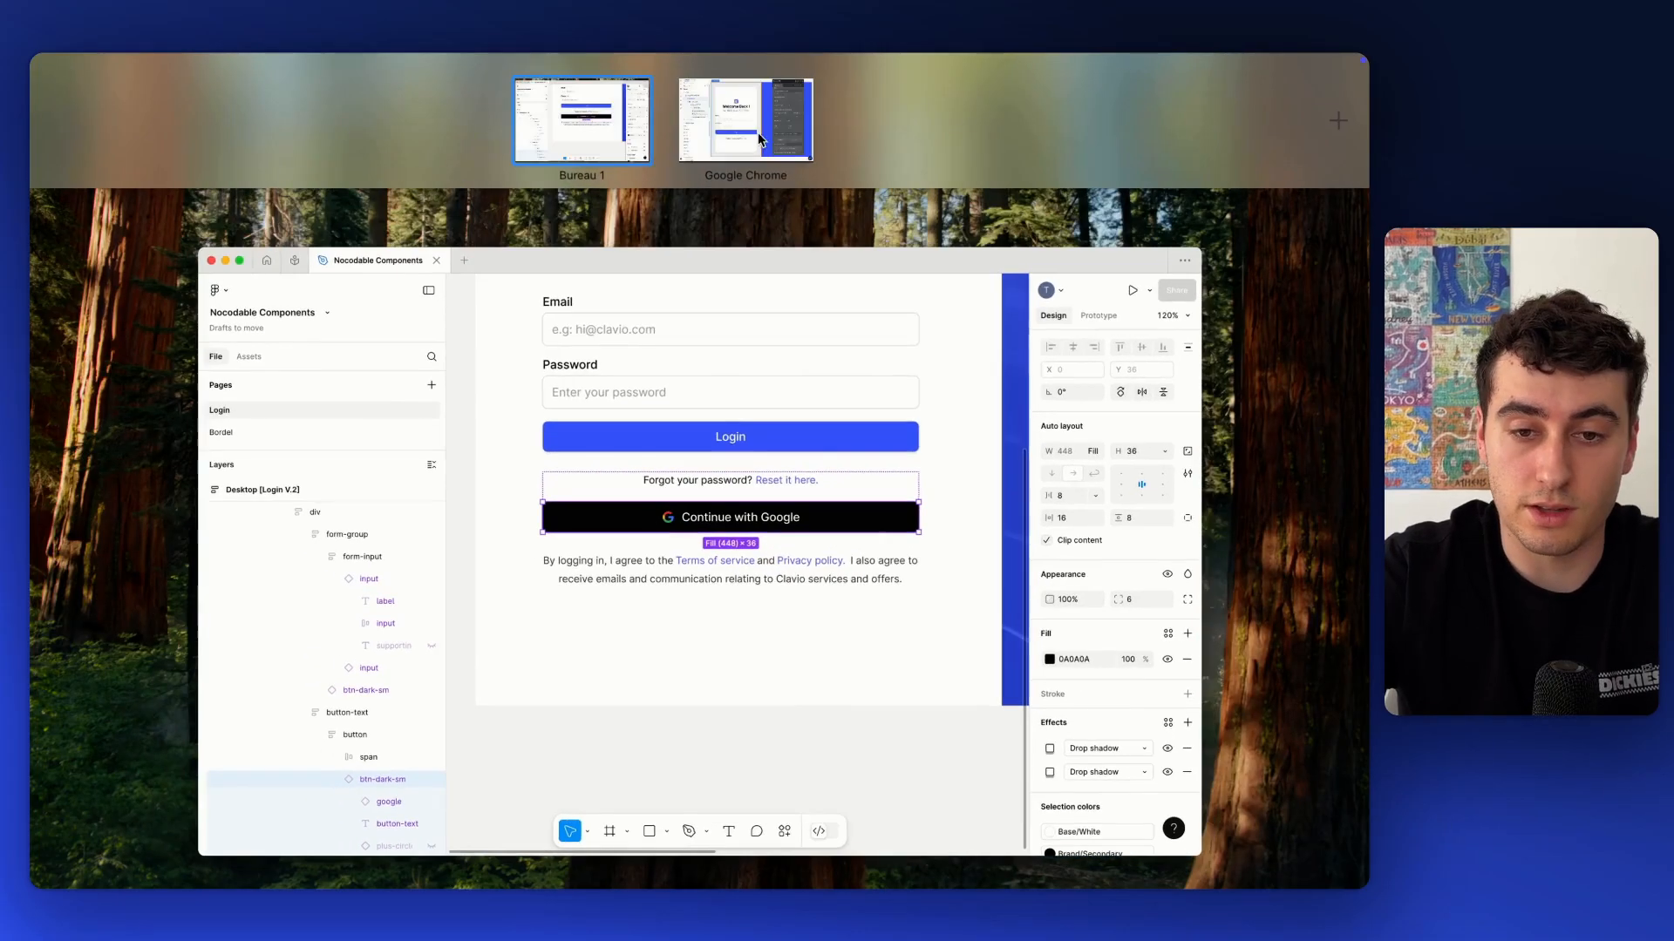
Drag a Group from the palette, searched as 'group', to just below the Log In button
left_click(751, 119)
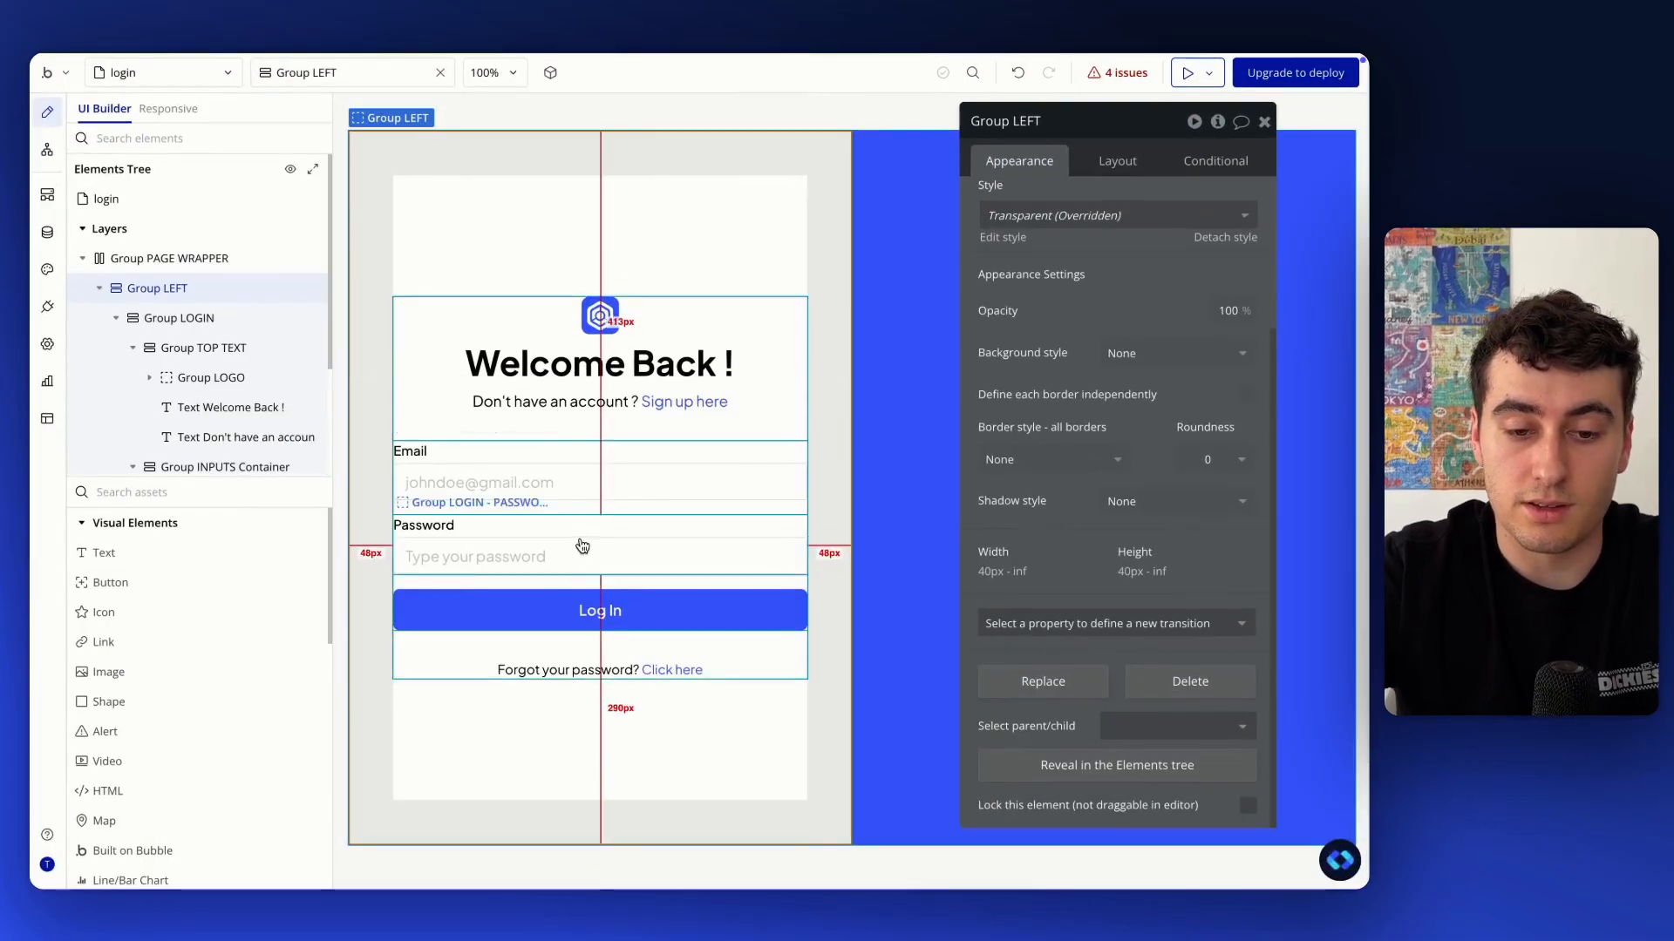
left_click(107, 492)
type("group")
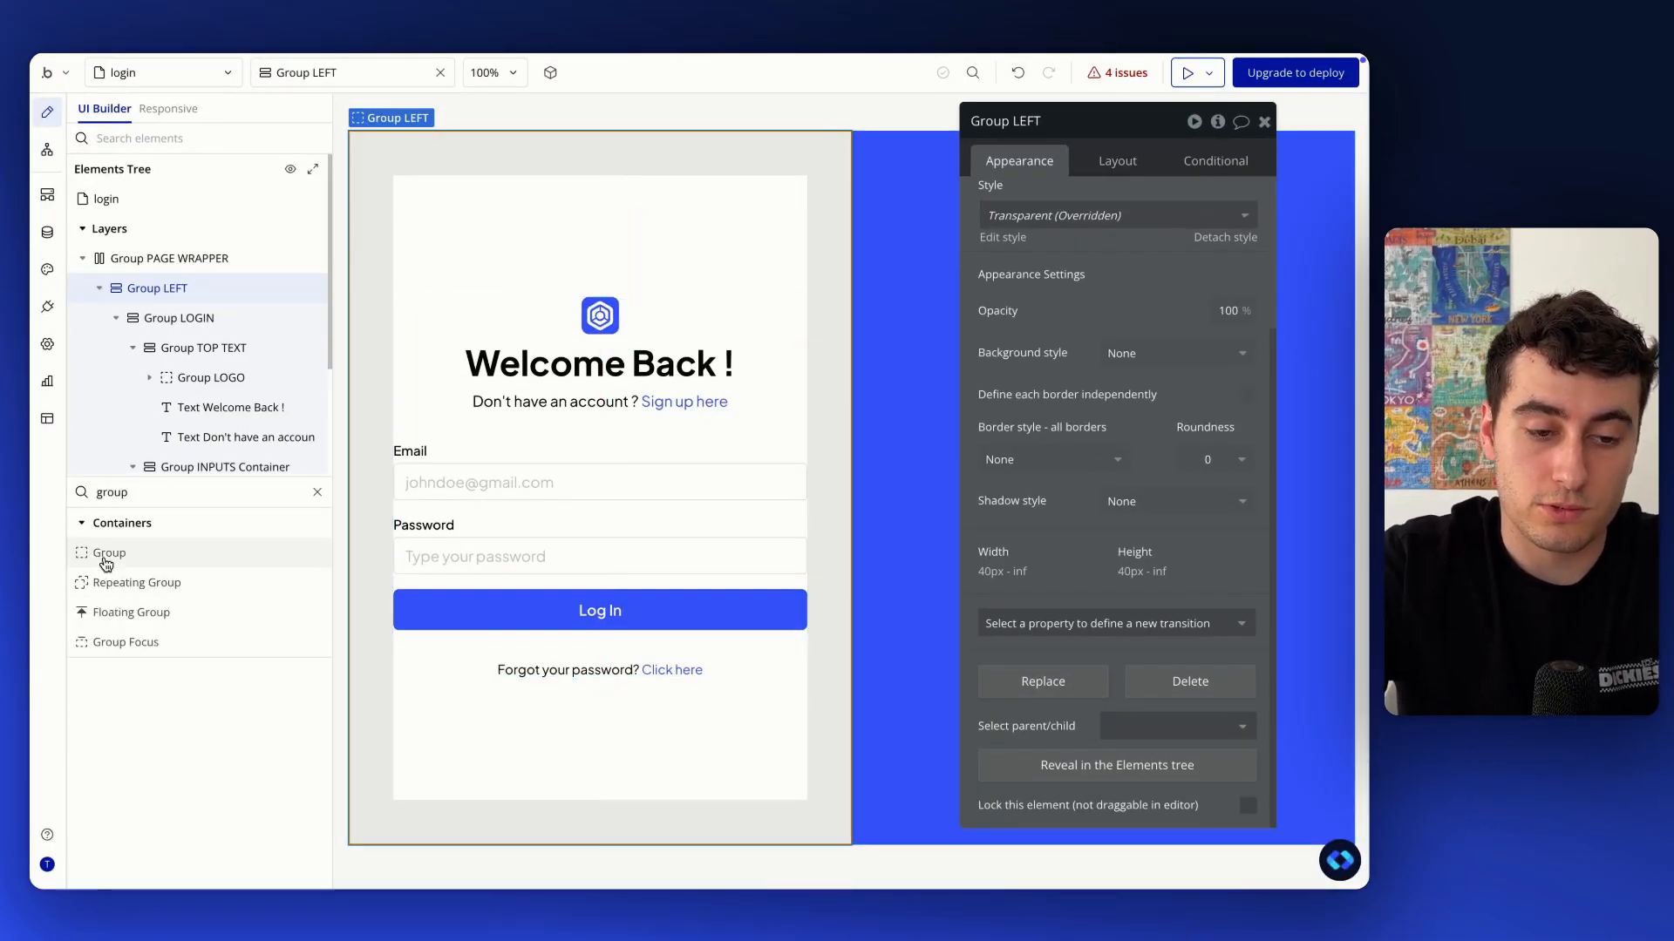
left_click_drag(108, 553, 491, 645)
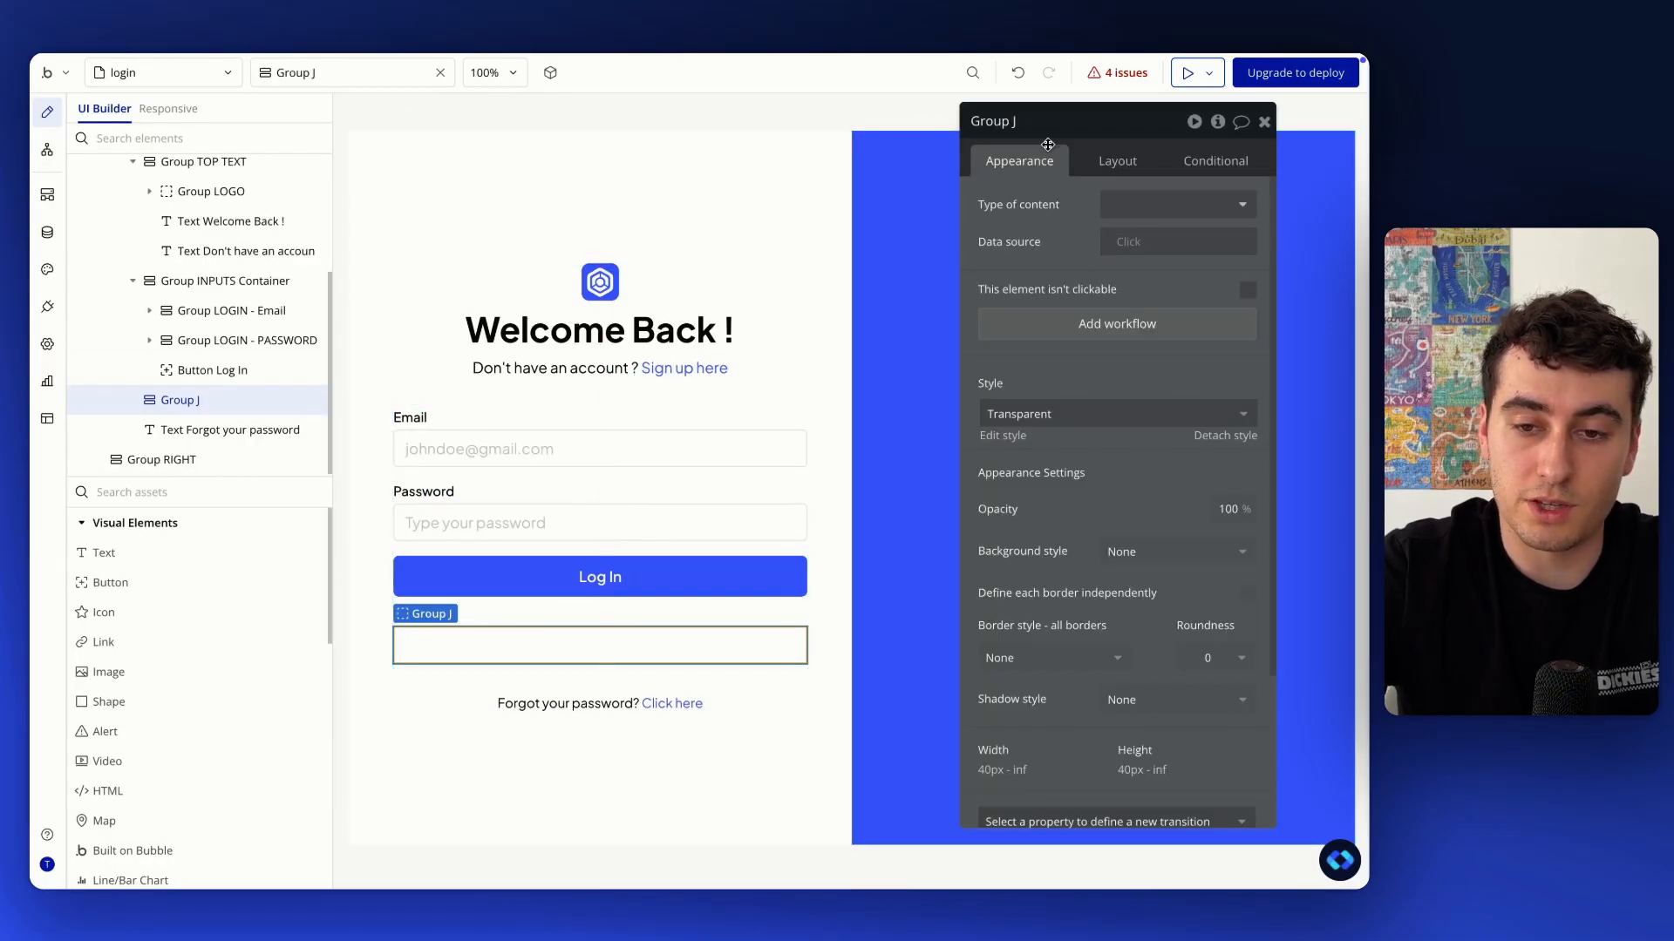
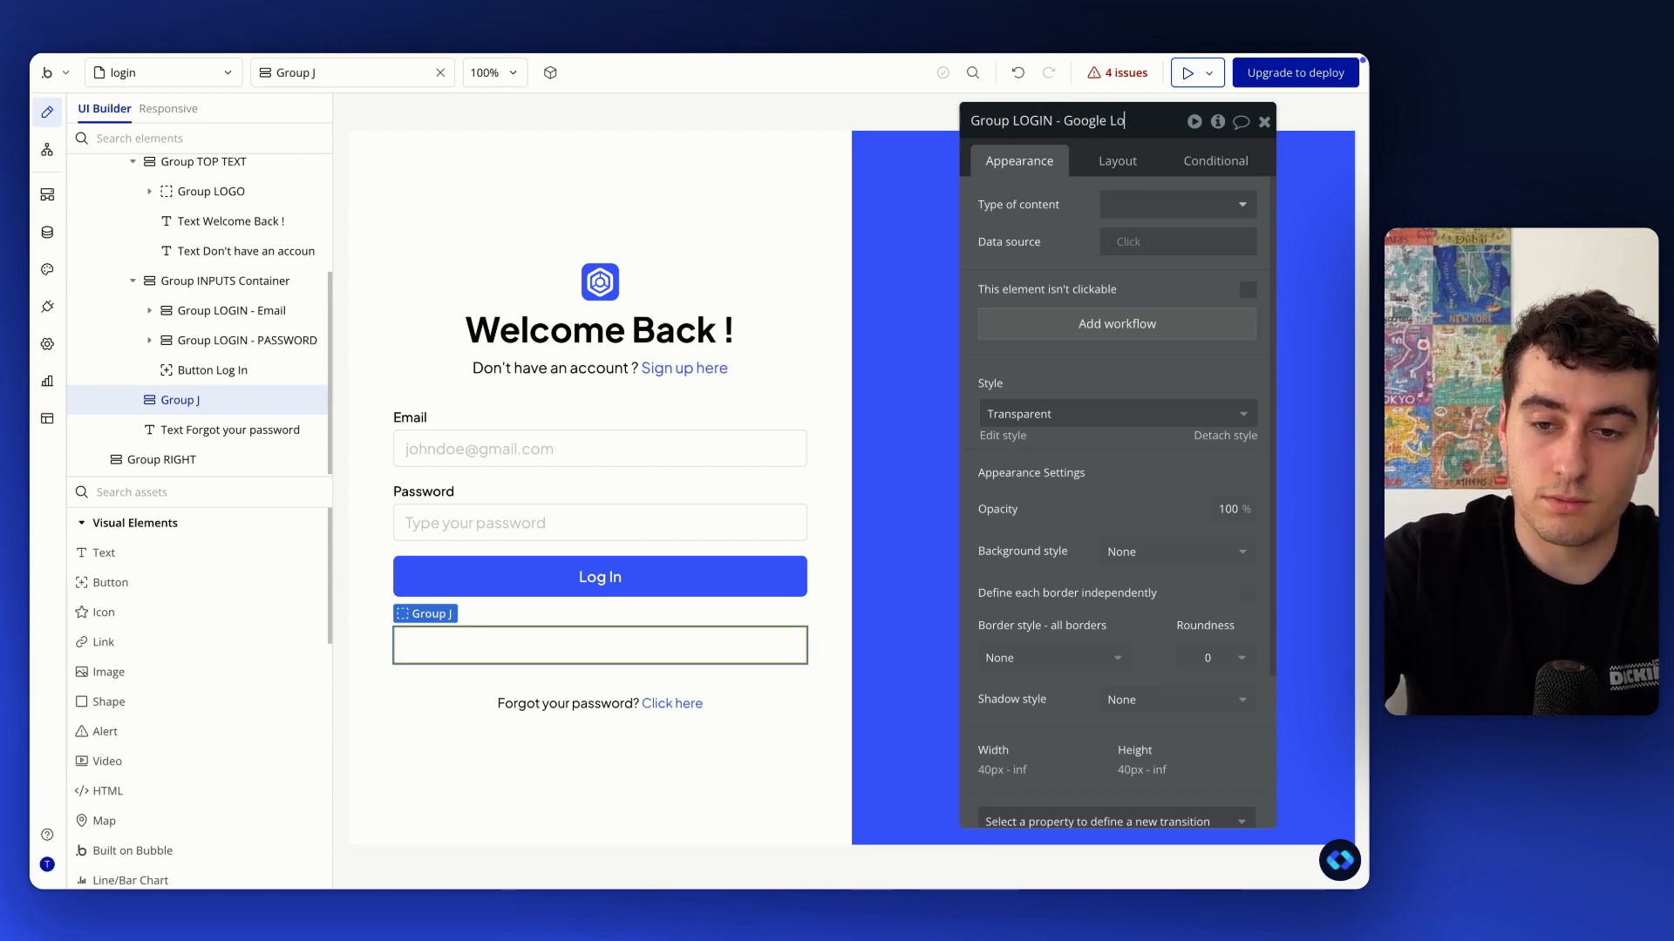
Rename the group 'Group LOGIN - Google Login' and give it a flat black (#111111) background
key("Return")
scroll(1137, 294, "down", 2)
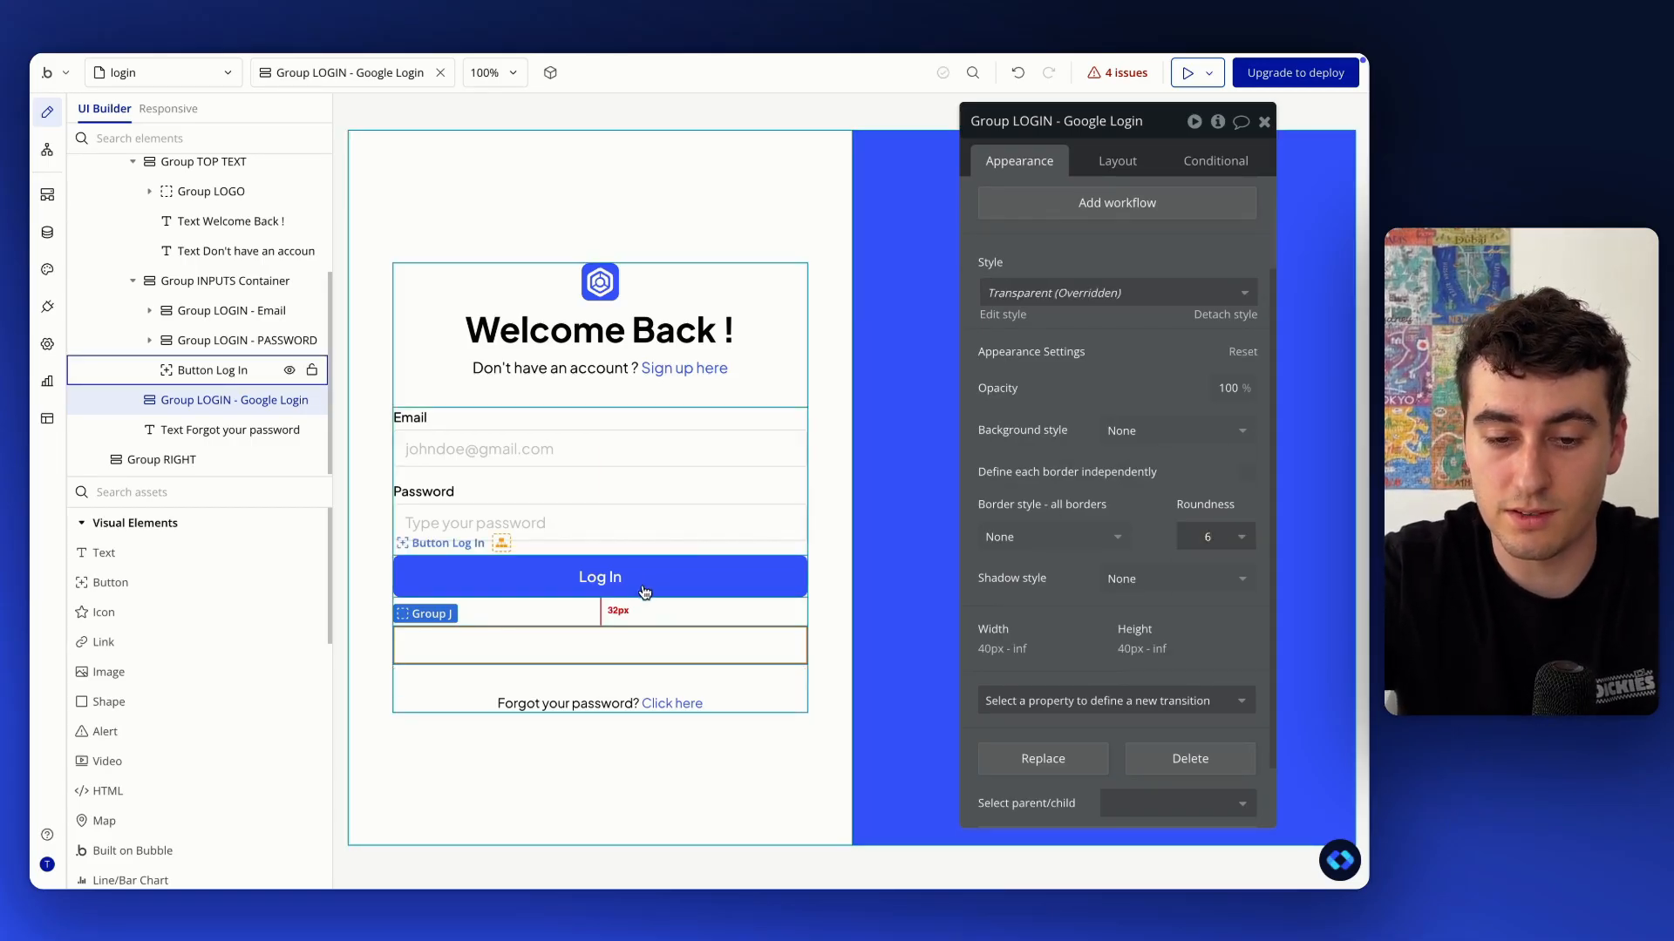
left_click(1124, 430)
left_click(1133, 493)
left_click(1113, 467)
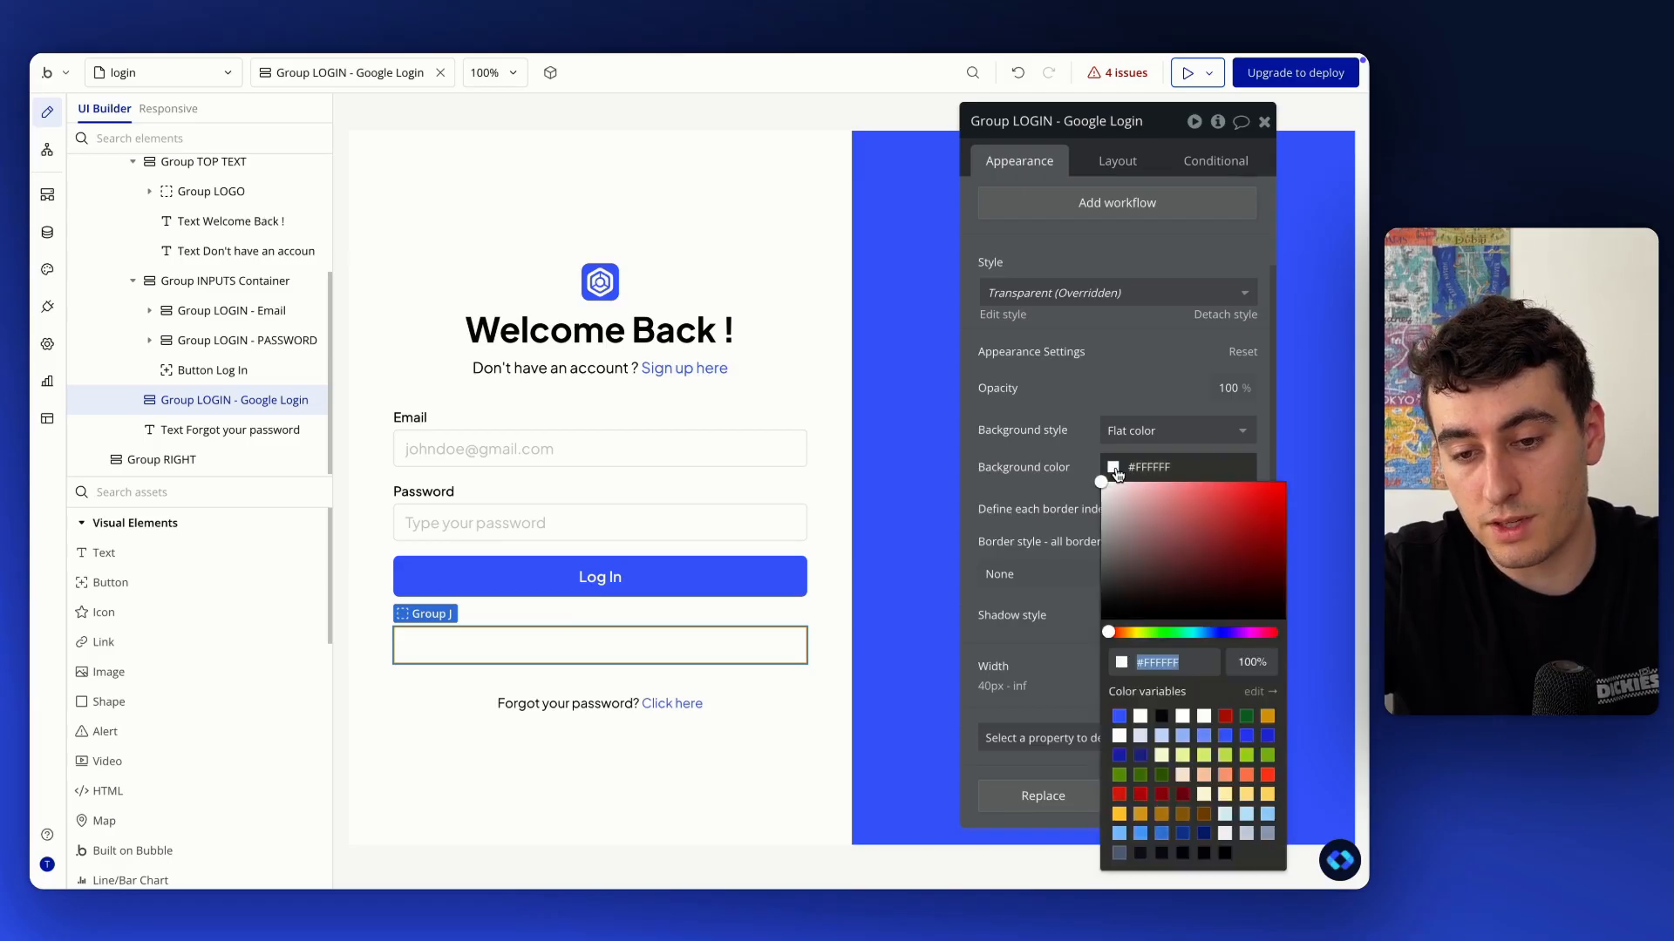
left_click(1162, 717)
left_click(1047, 443)
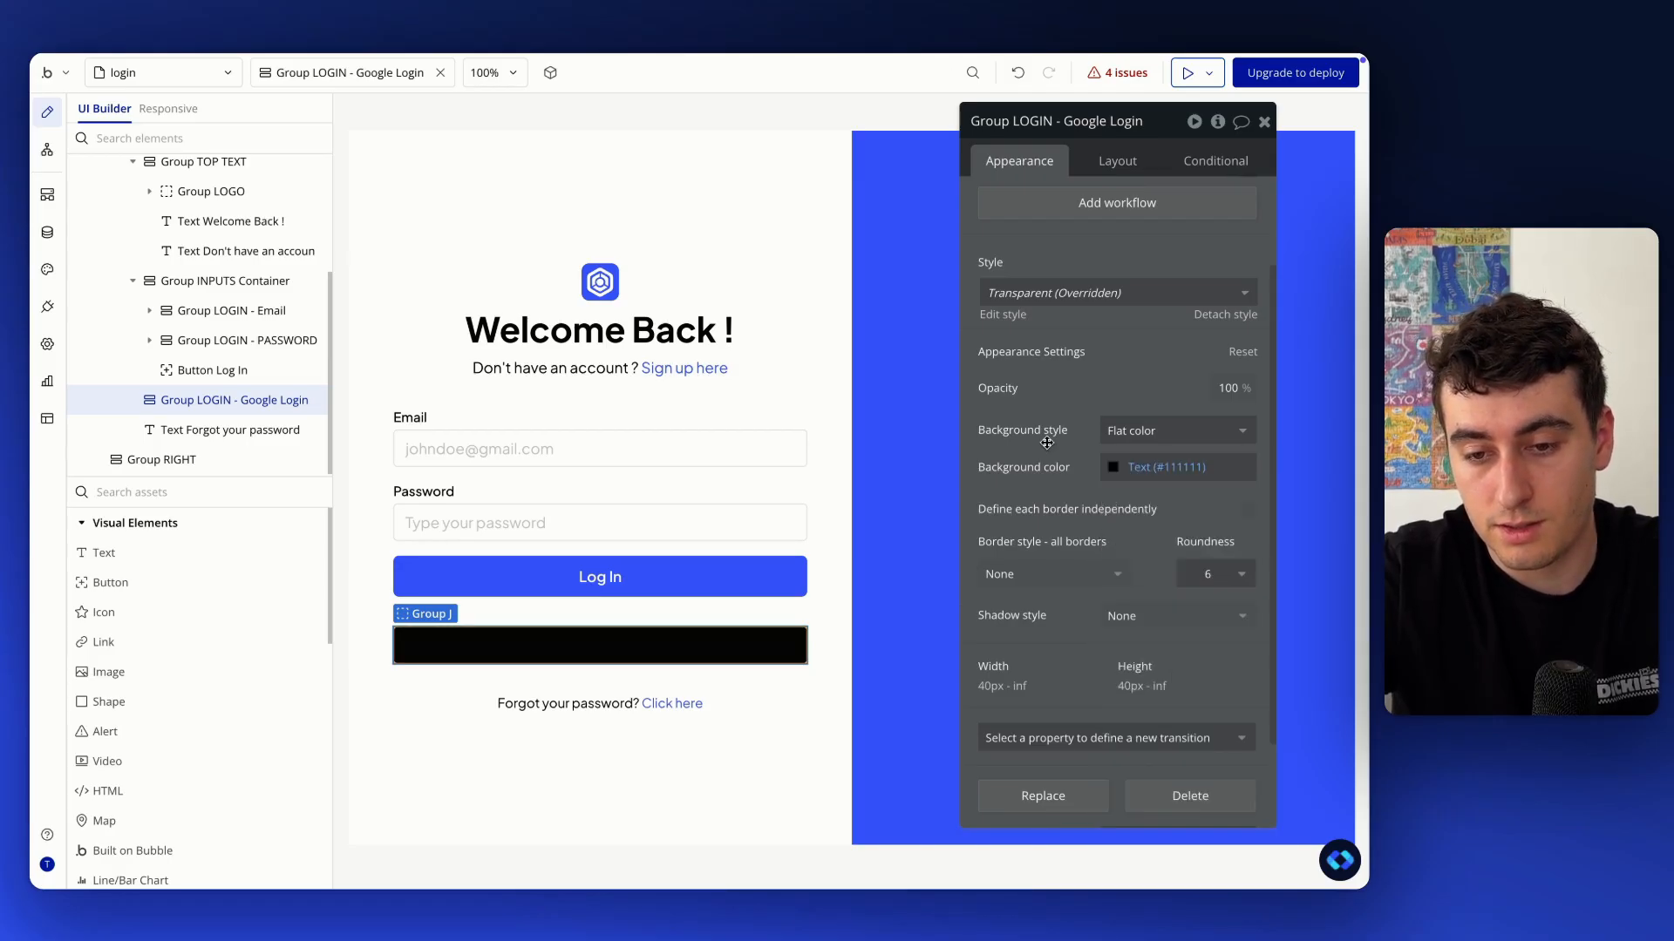
Match the Log In button's padding: 12px top and bottom, 24px left and right
left_click(770, 584)
scroll(1115, 488, "down", 10)
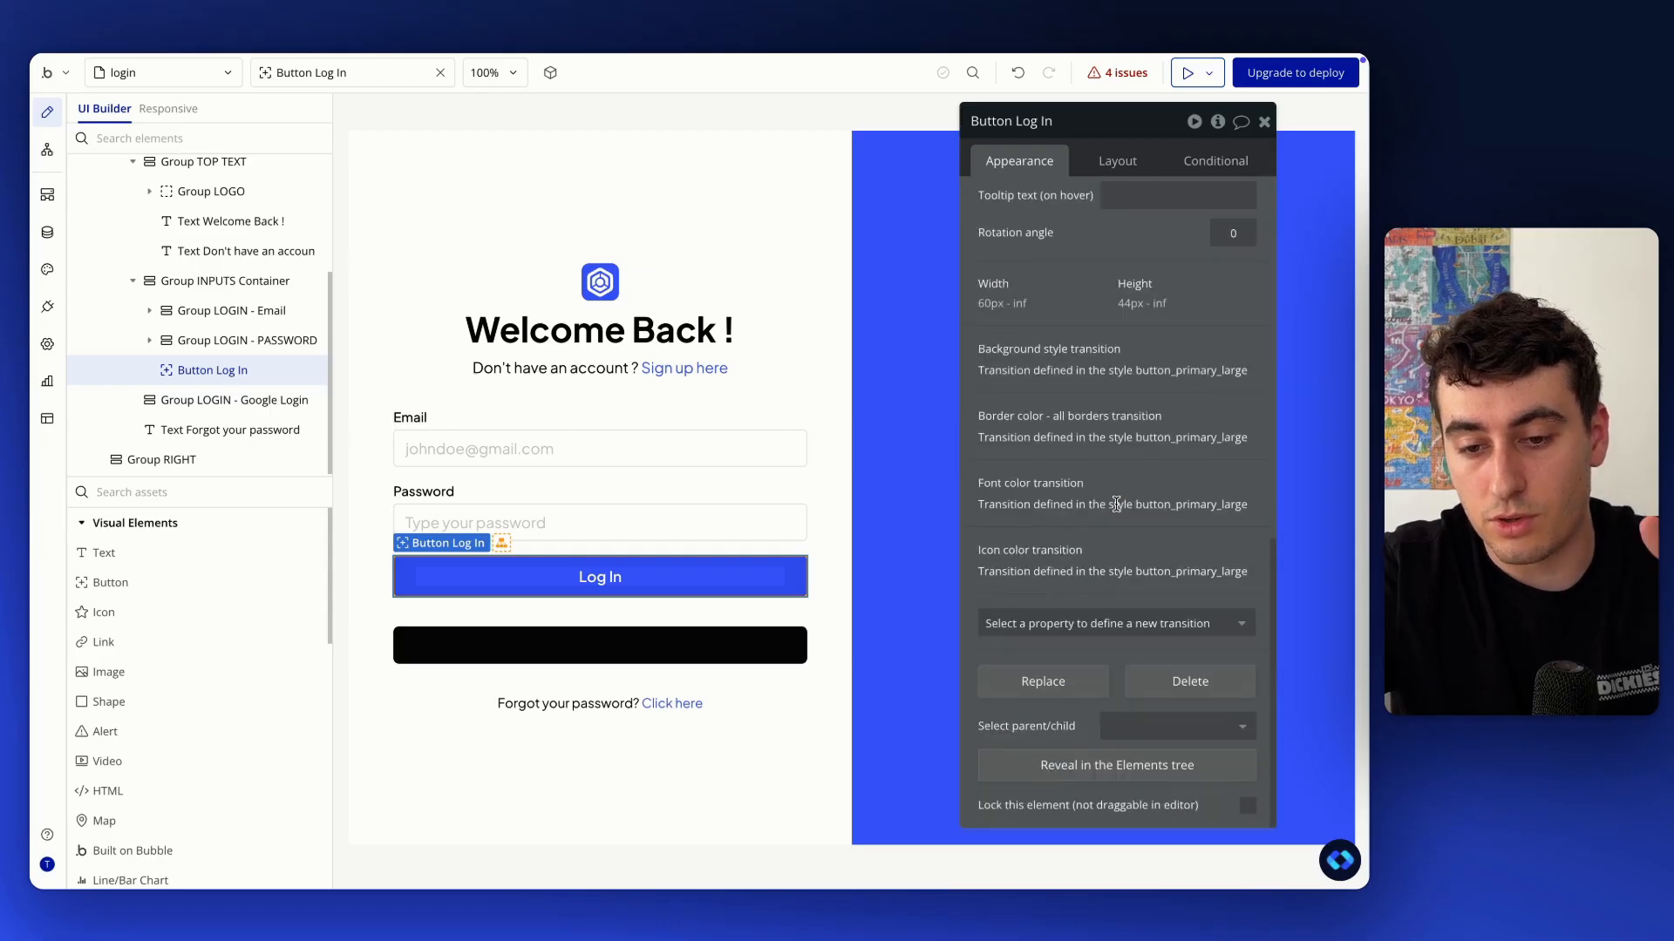
left_click(1119, 163)
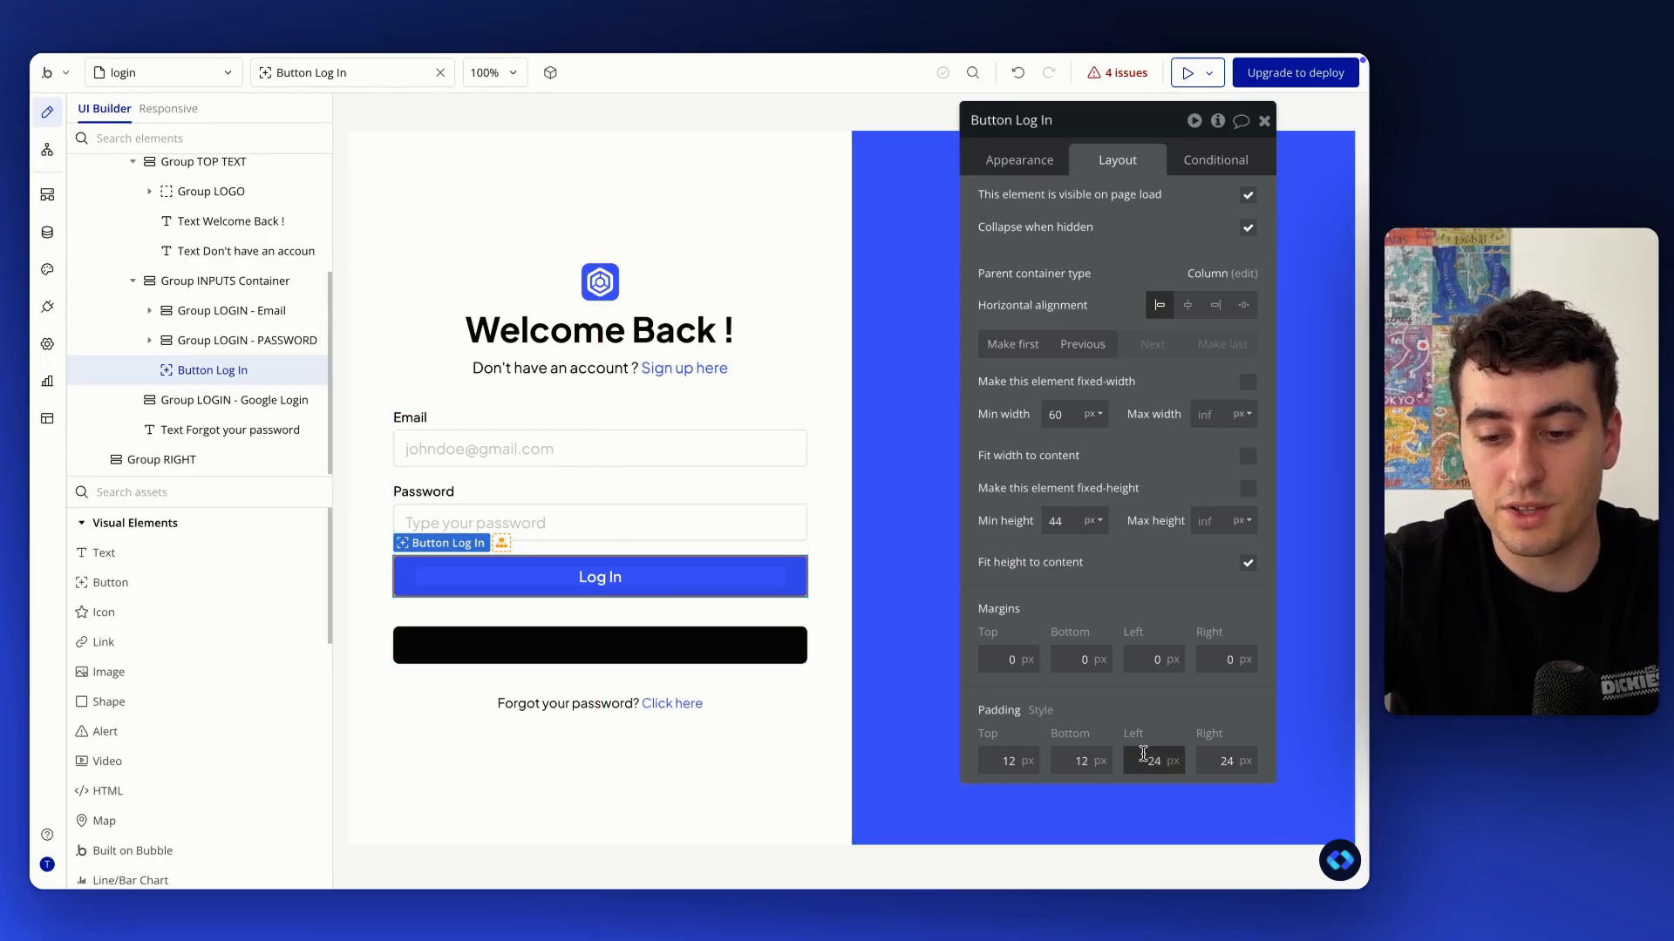
left_click(734, 646)
scroll(1046, 706, "down", 2)
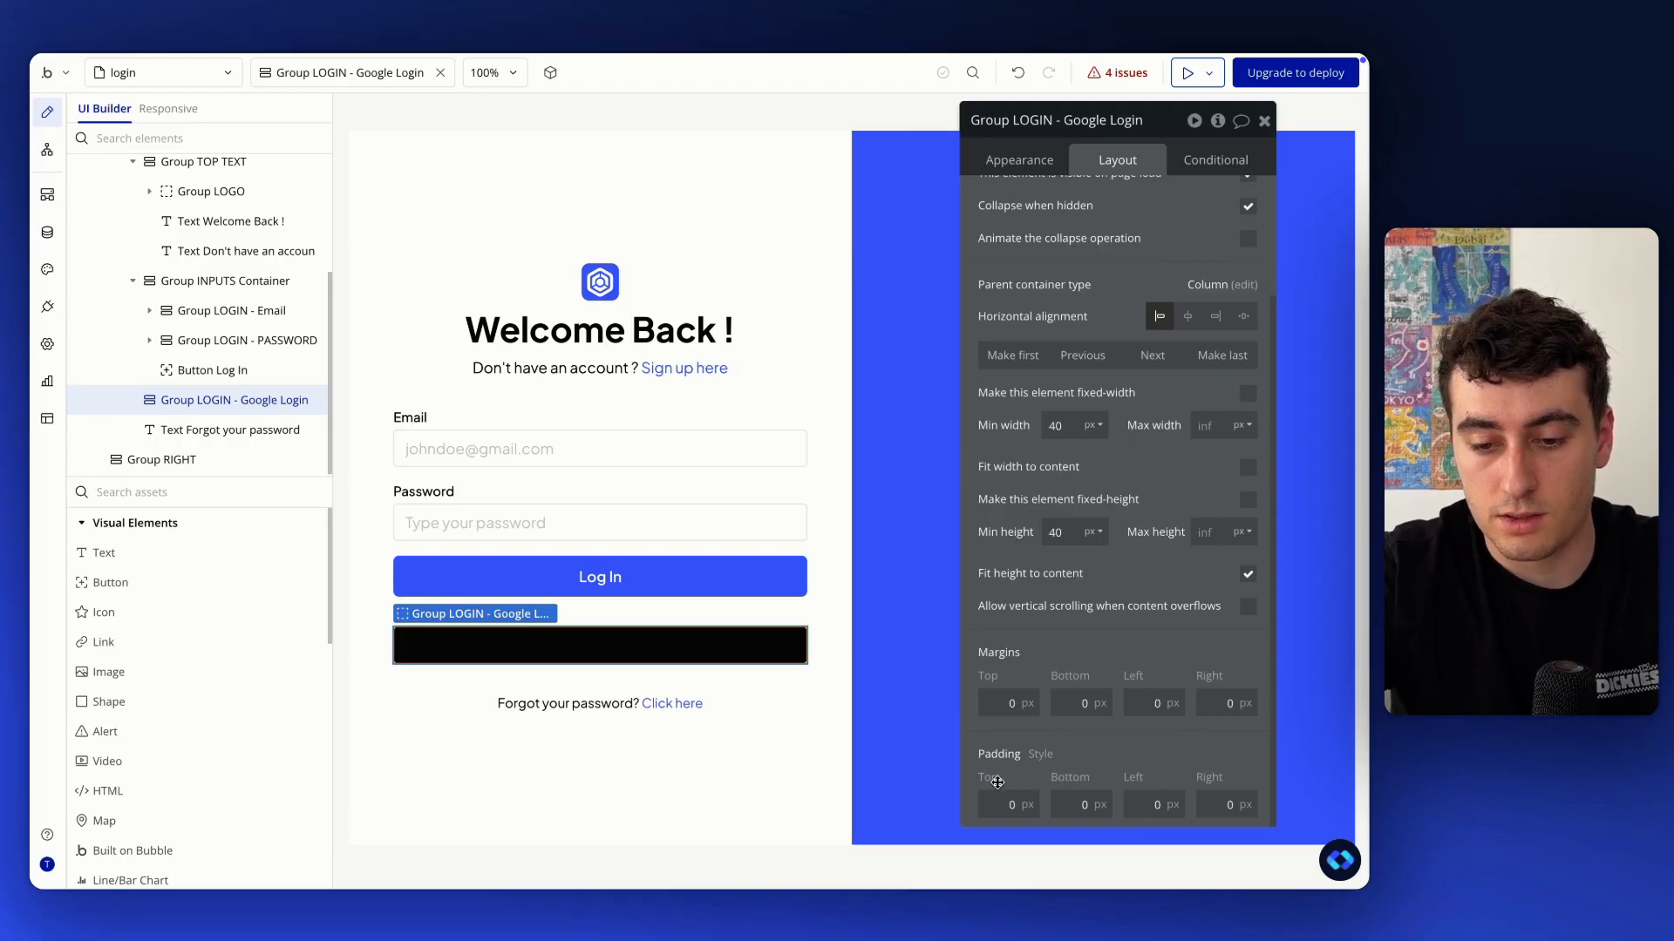
left_click(997, 800)
left_click(1068, 800)
type("12")
left_click(1156, 802)
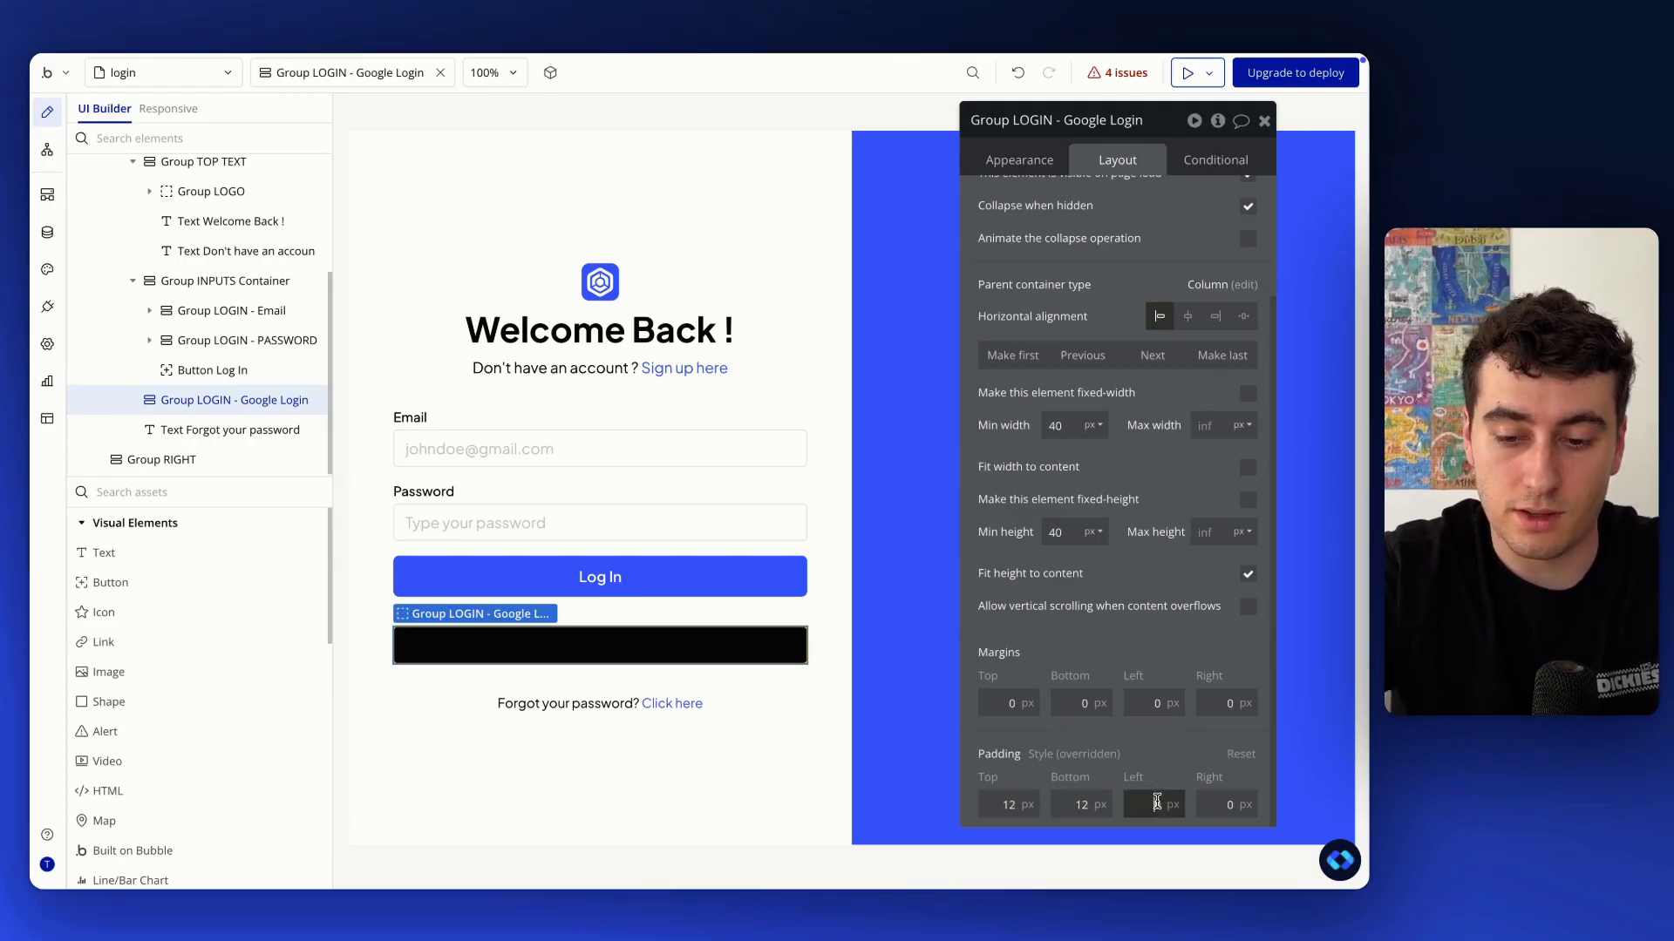
type("24")
left_click(1231, 801)
left_click(1174, 760)
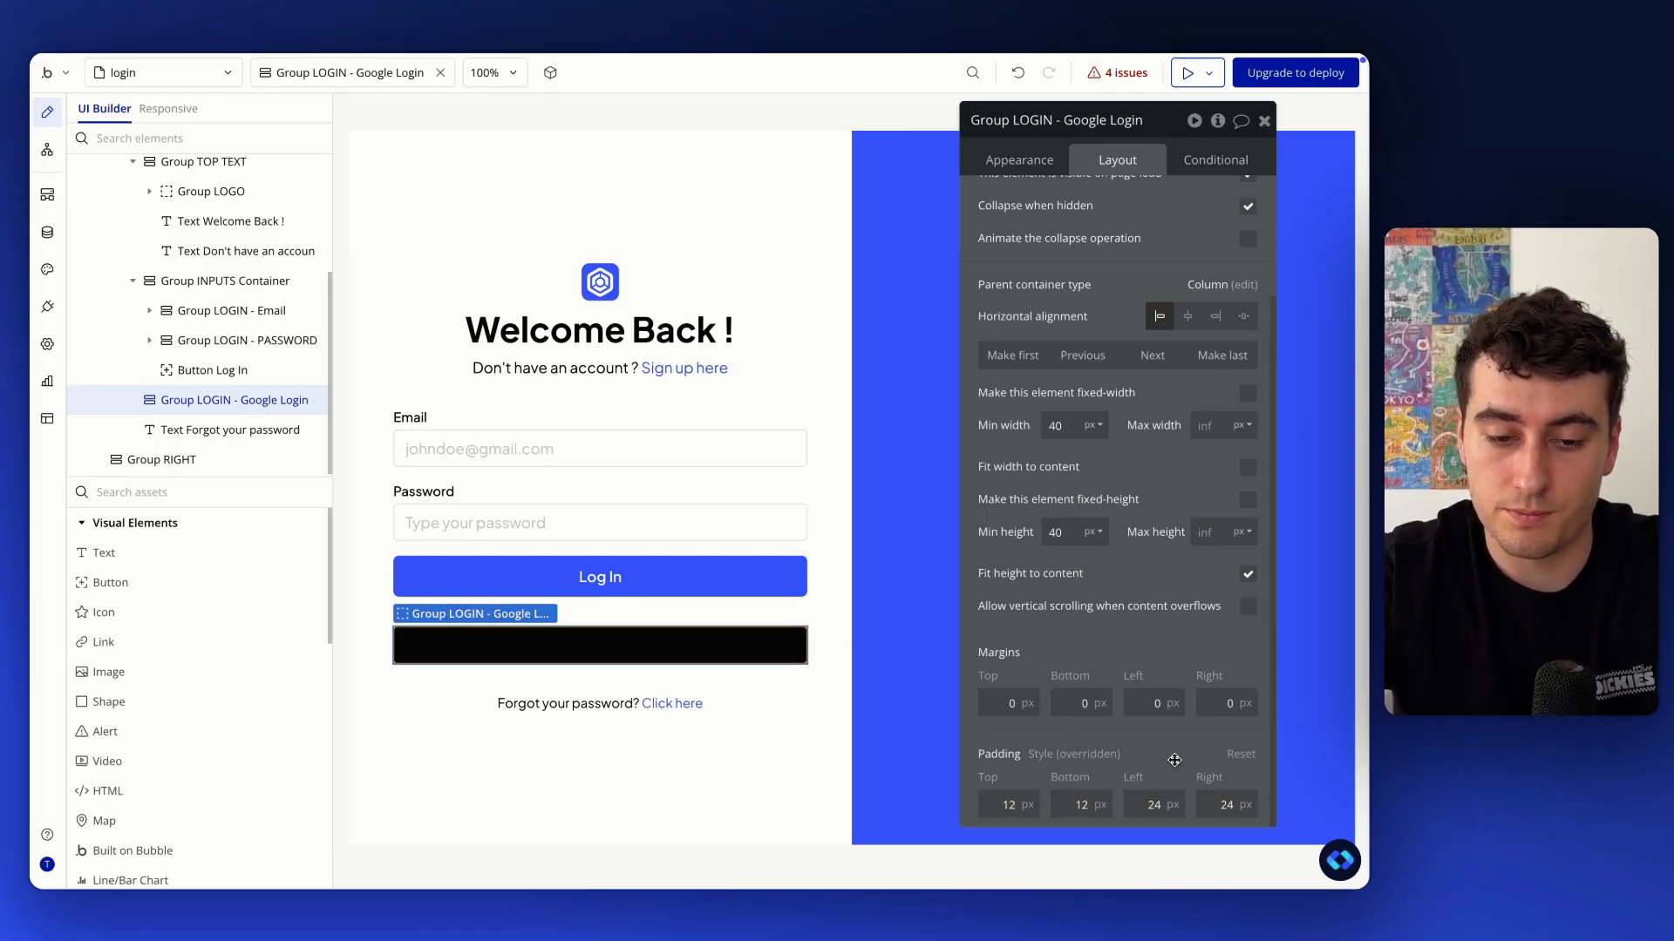
Switch the group to a Row layout with gap spacing, a 6px column gap, and drop a Text inside
scroll(1051, 635, "up", 4)
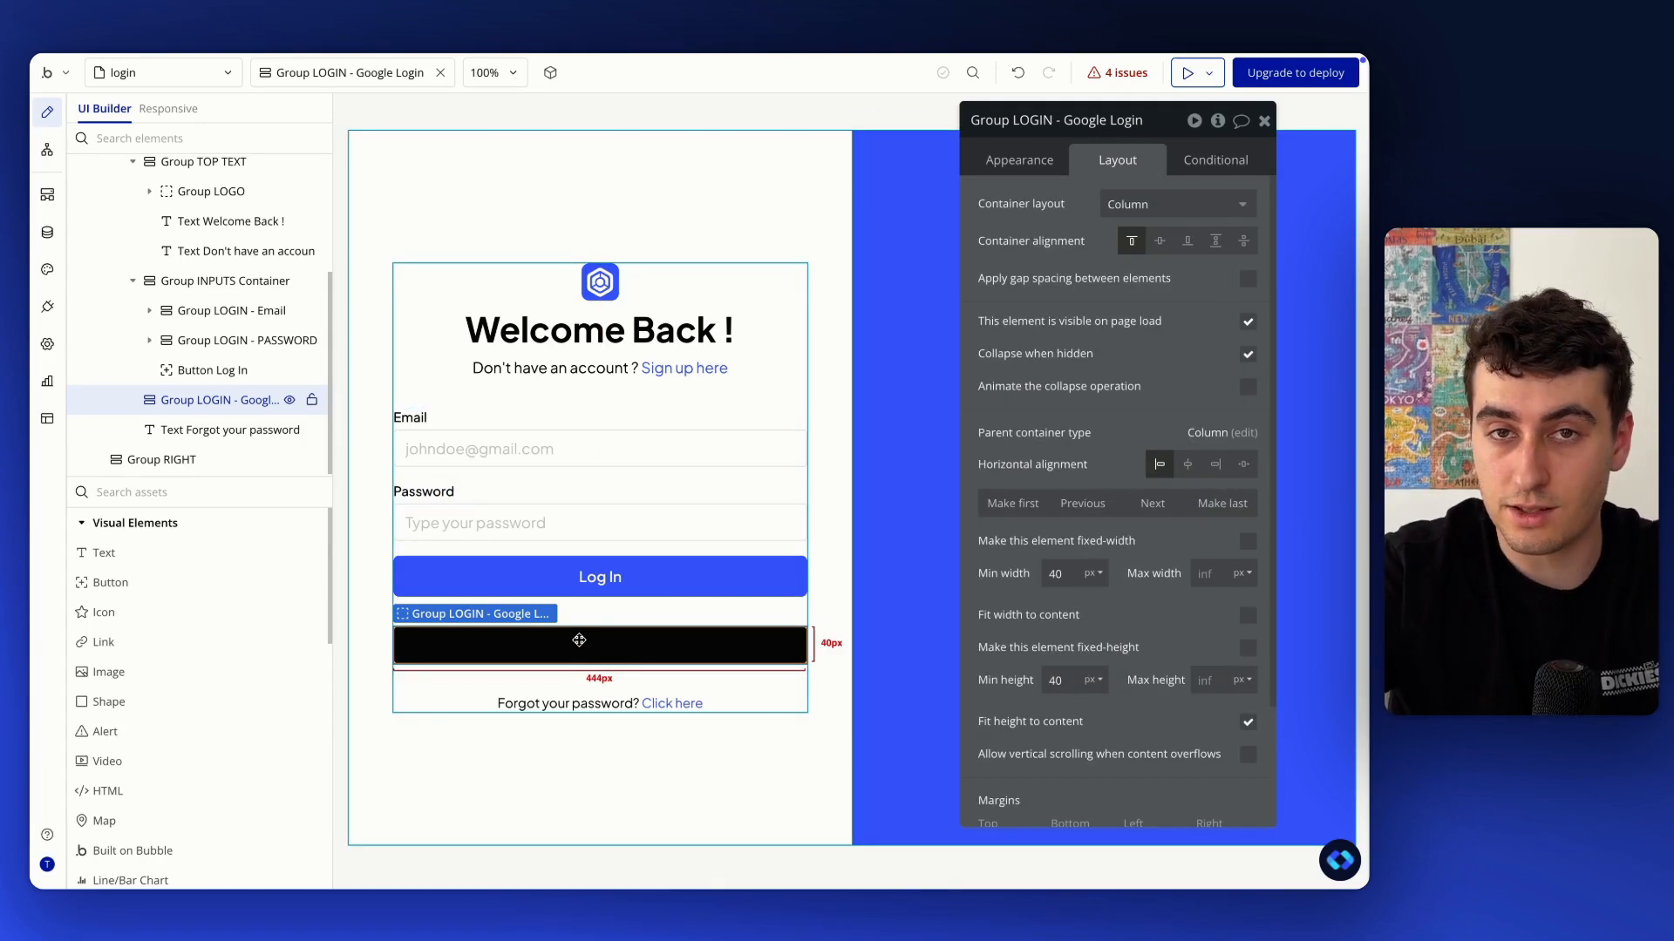
left_click(1172, 204)
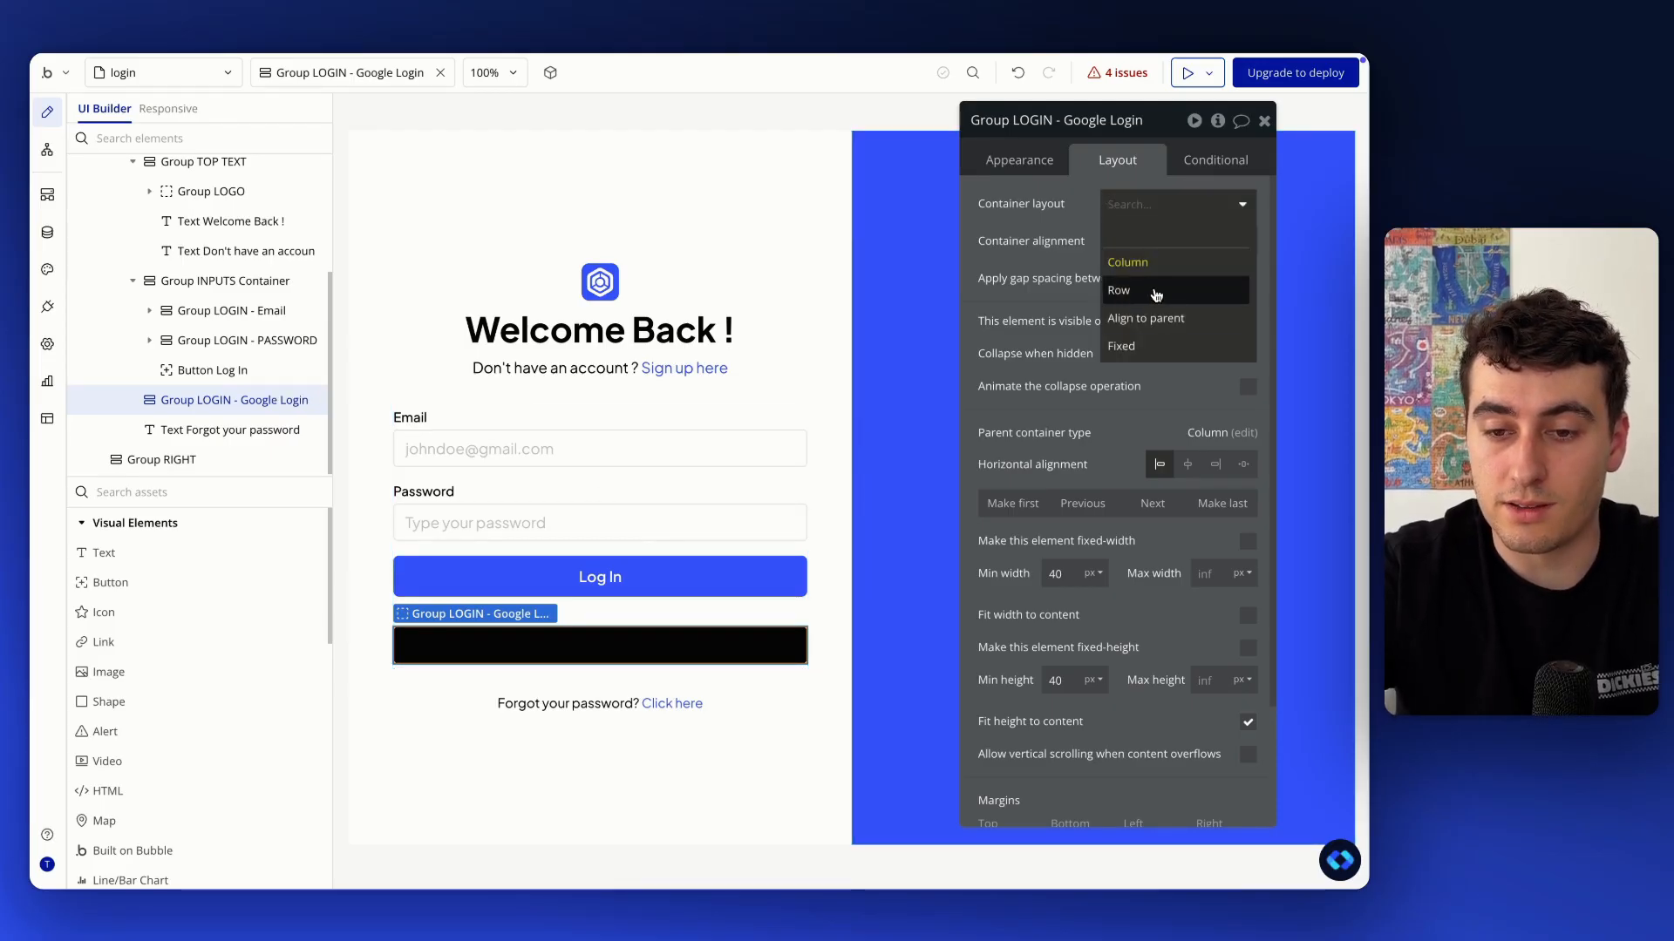
left_click(1156, 293)
left_click(1248, 280)
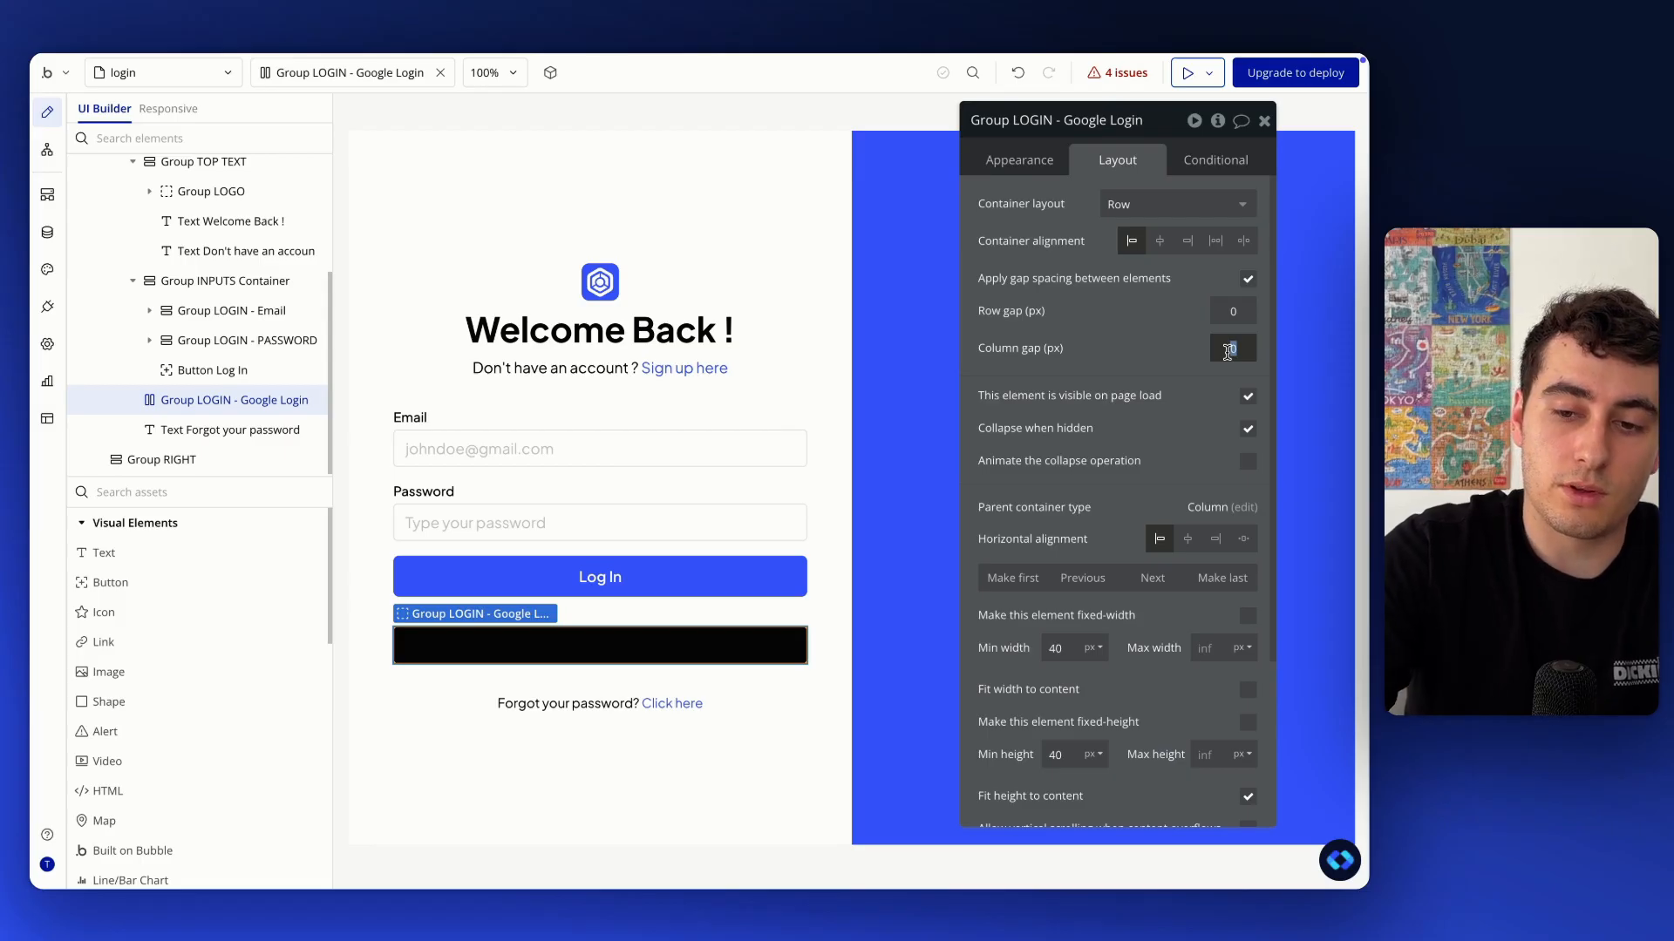
left_click(1232, 312)
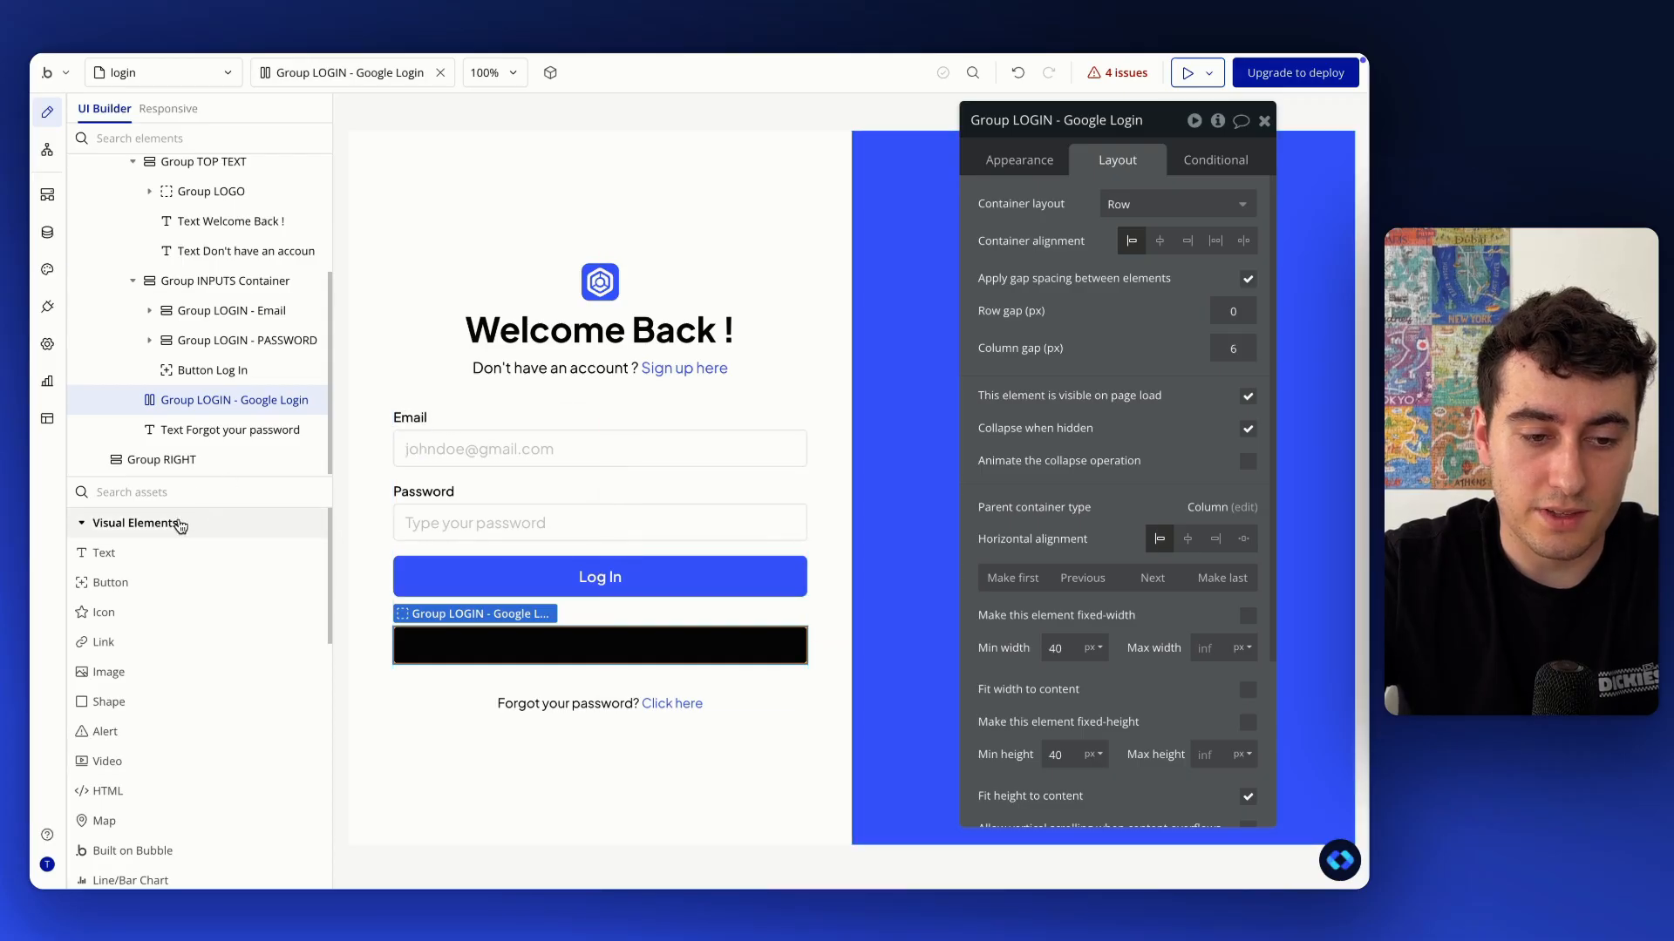
left_click_drag(174, 552, 645, 644)
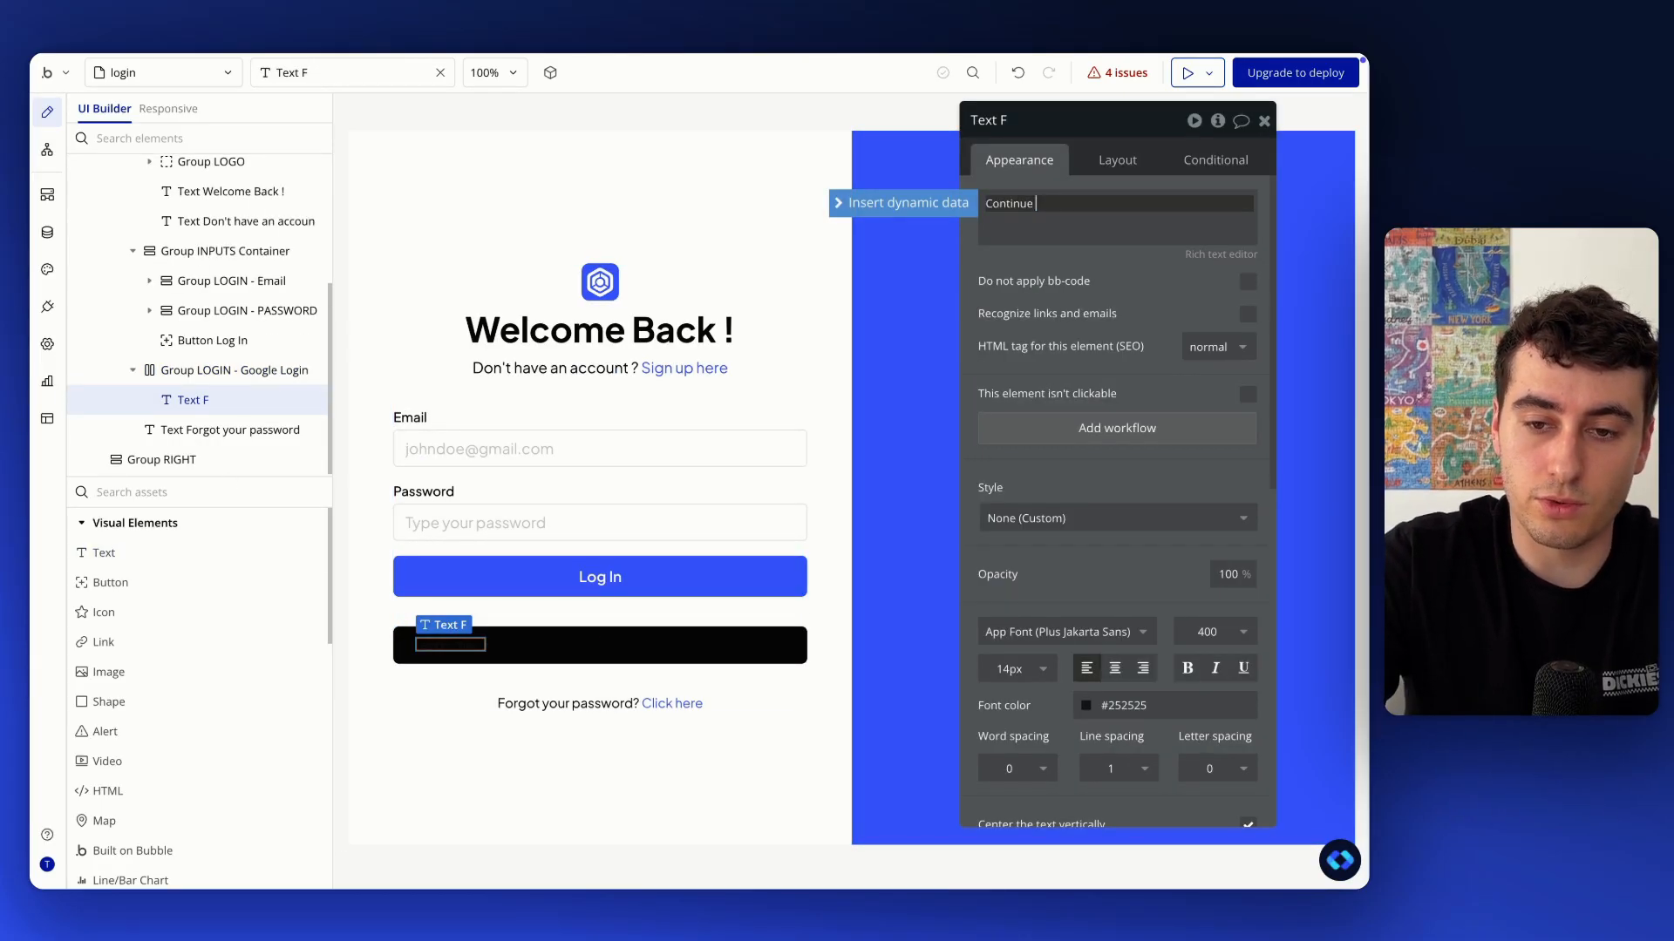
Enter 'Continue with Google' as the text, styled 16pt_black_600_semibold in Primary contrast white
type("Continue with Google")
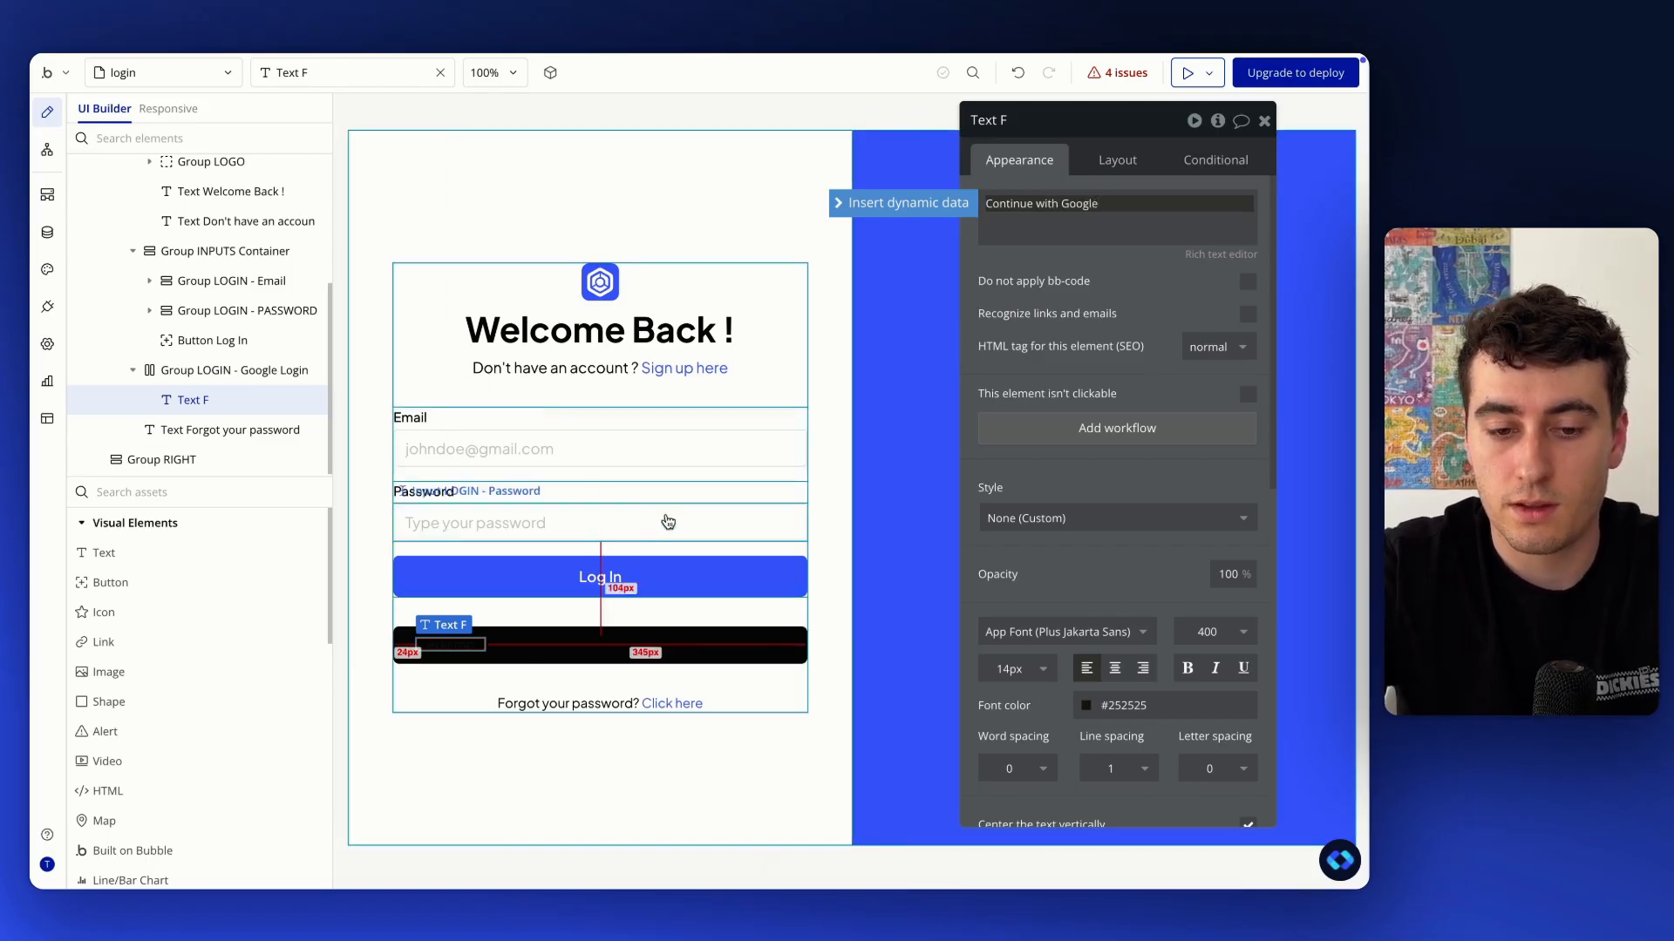
left_click(633, 590)
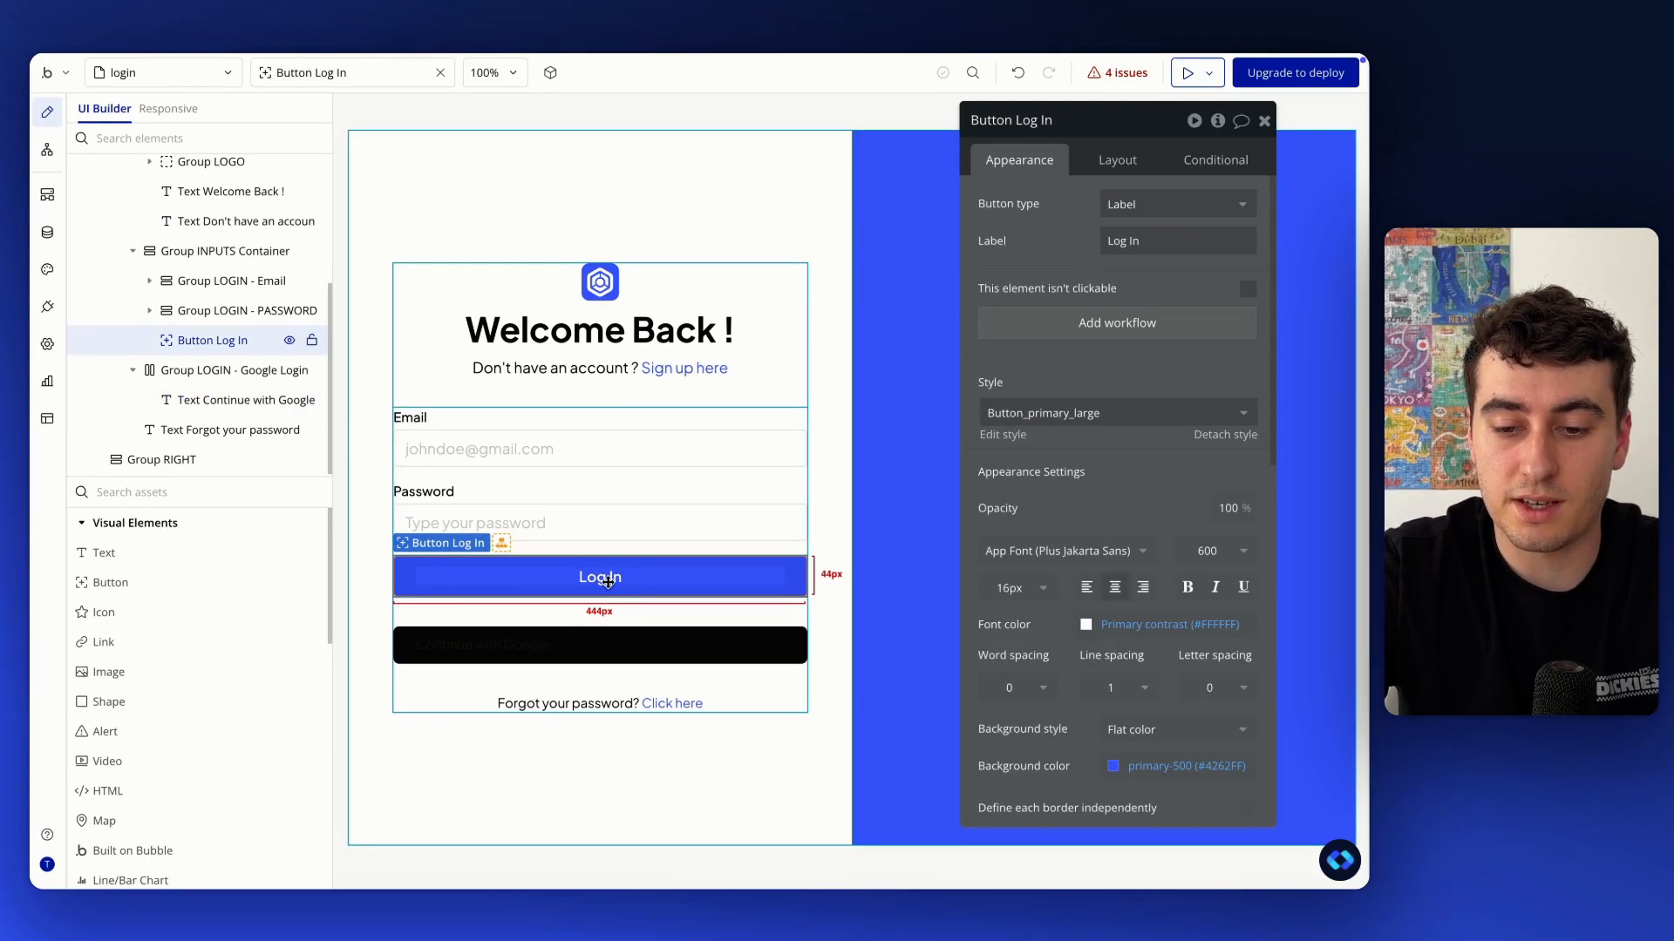
scroll(1203, 453, "down", 3)
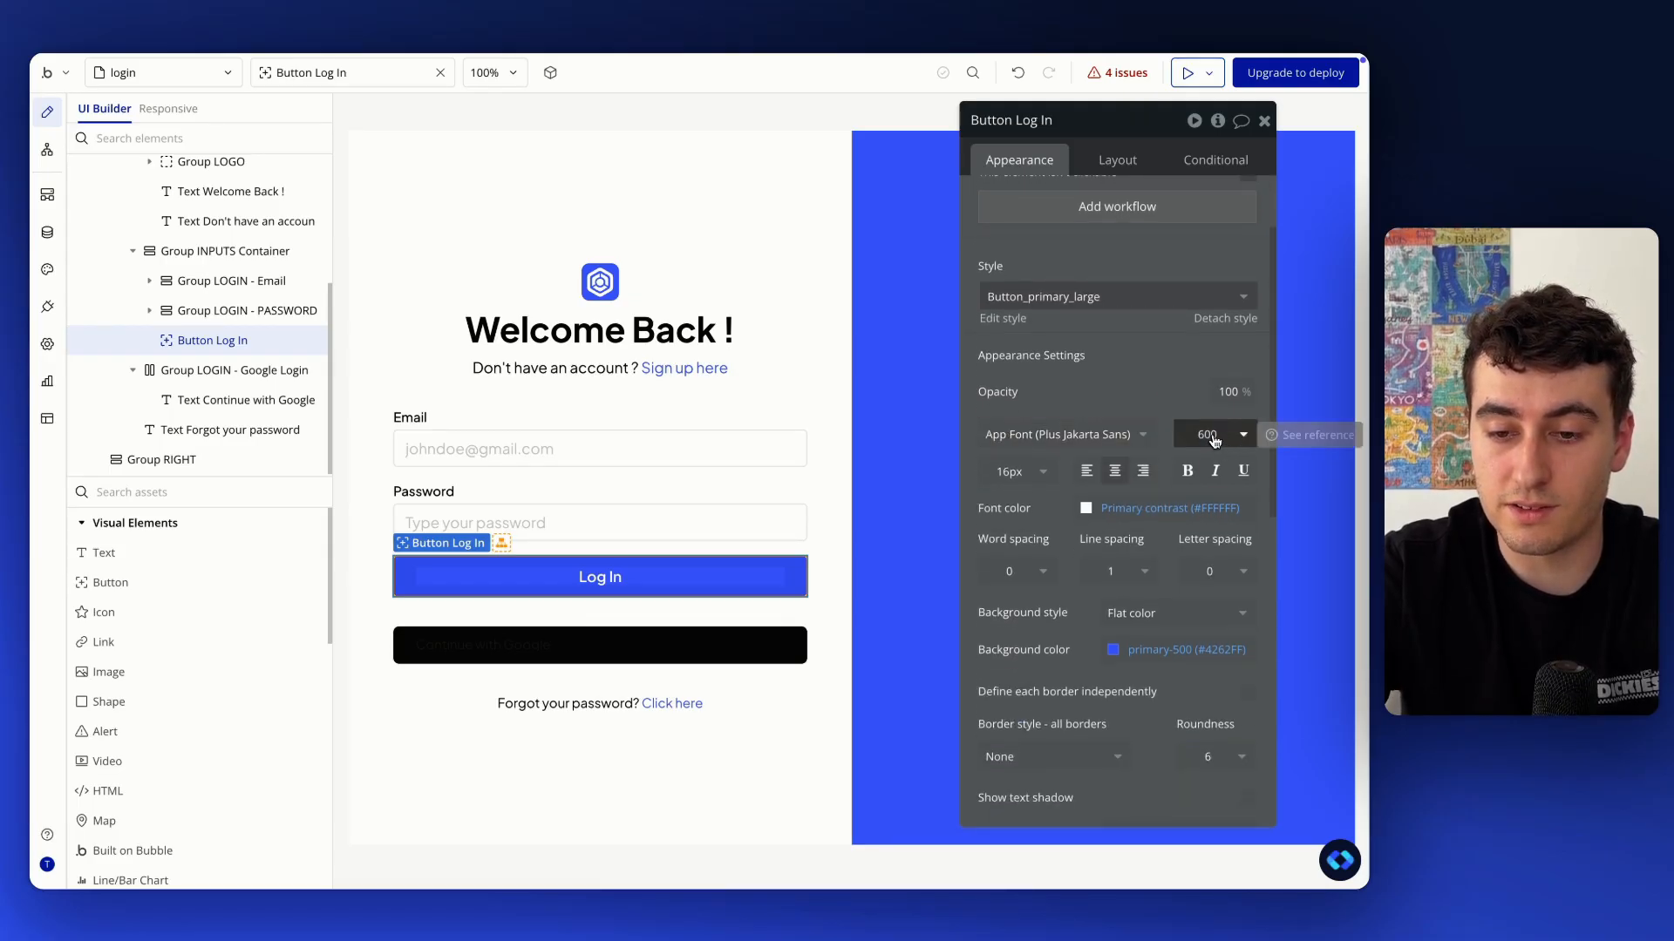
left_click(485, 644)
left_click(1038, 402)
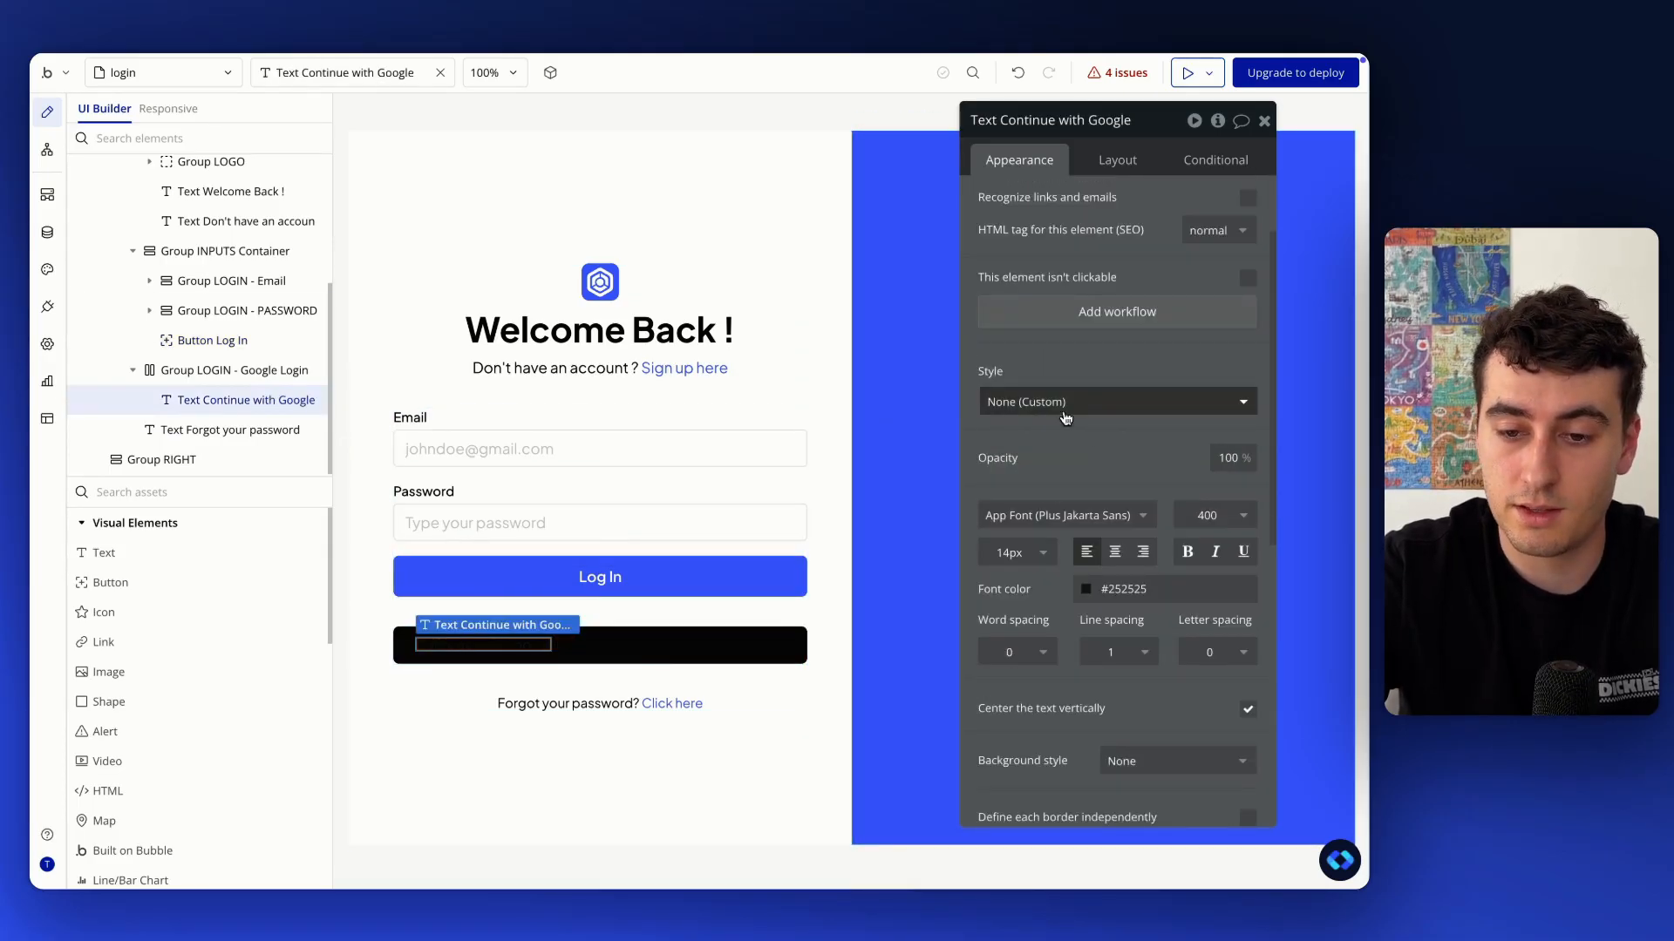
type("16")
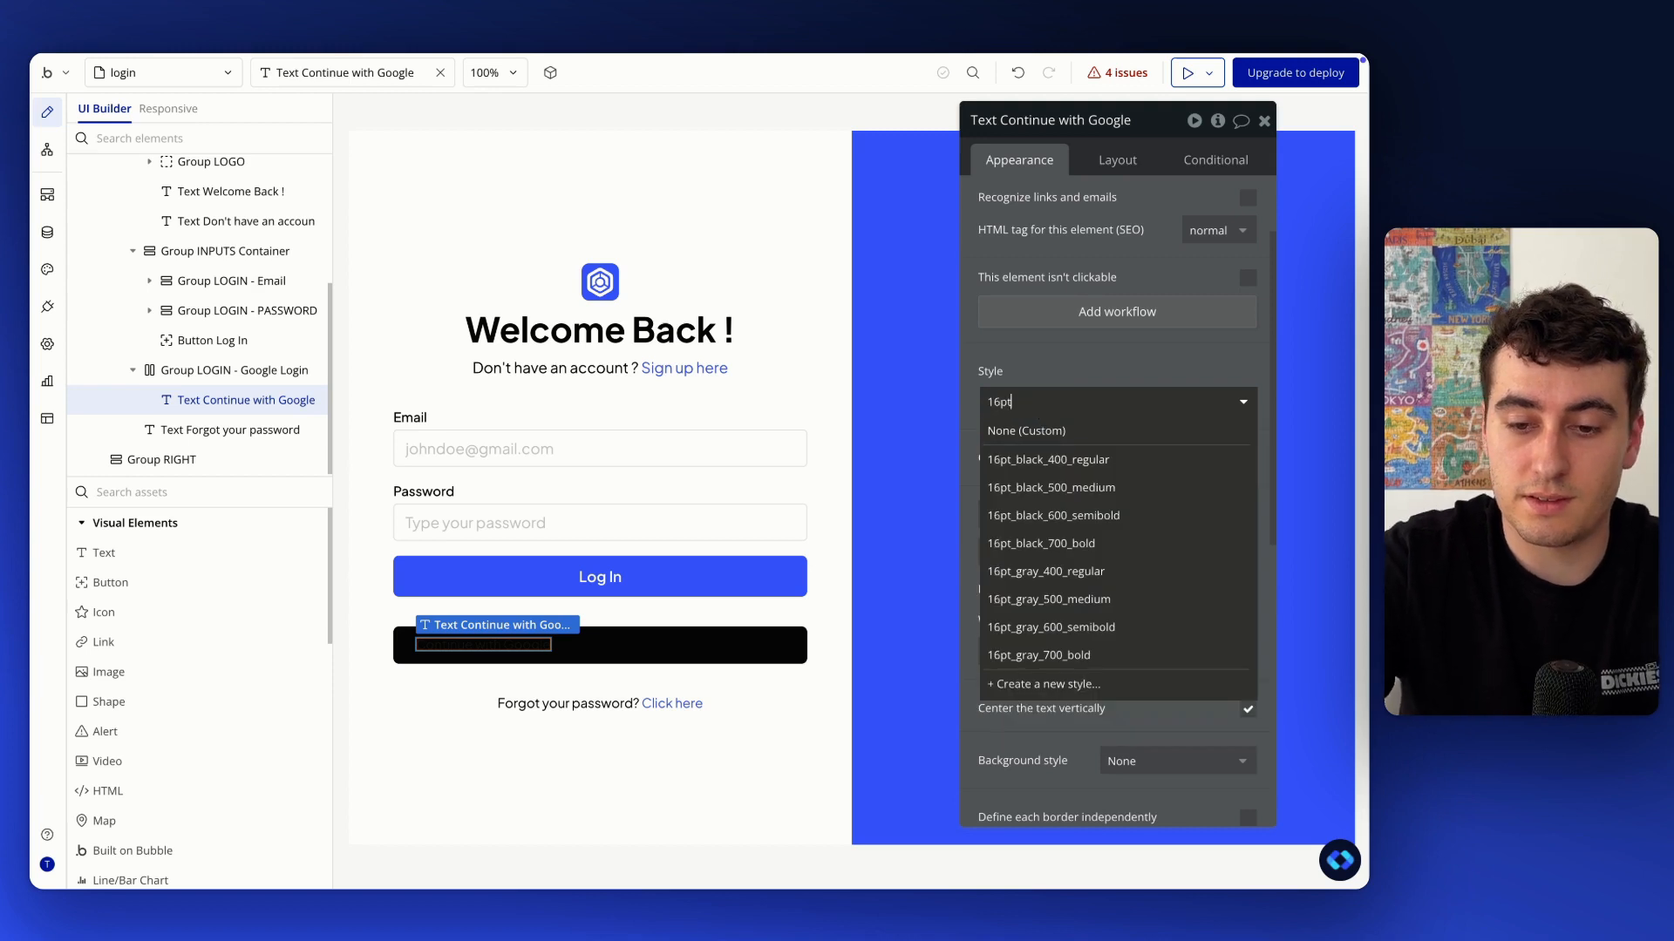
type("pt")
left_click(1099, 516)
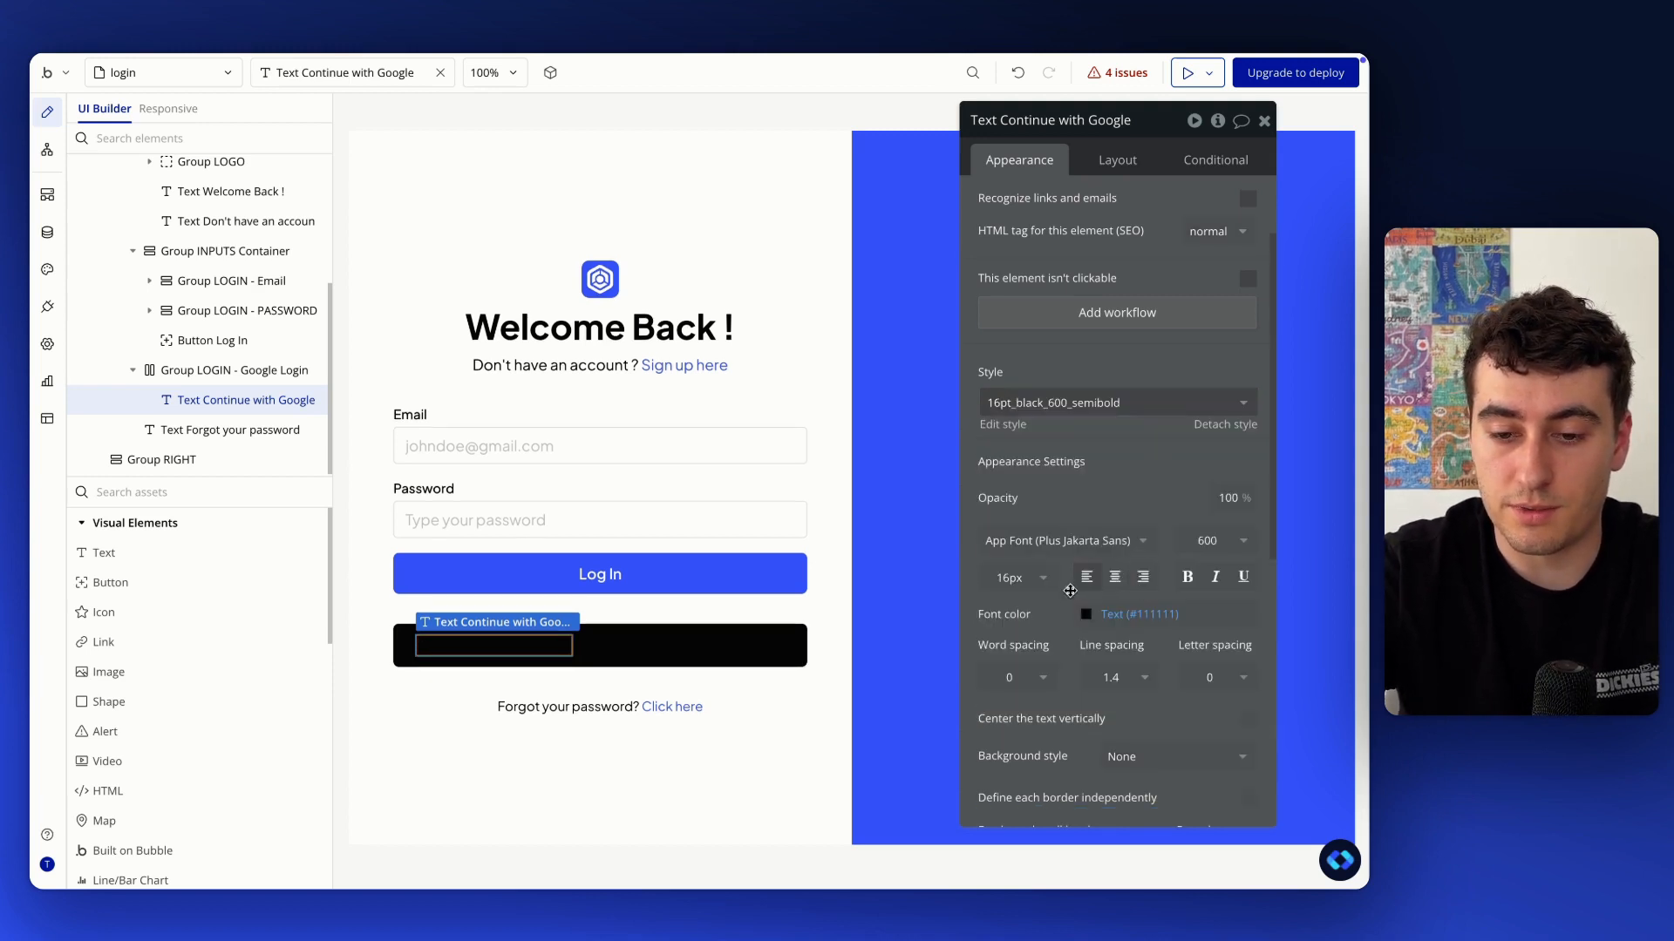
left_click(1100, 619)
left_click(1116, 735)
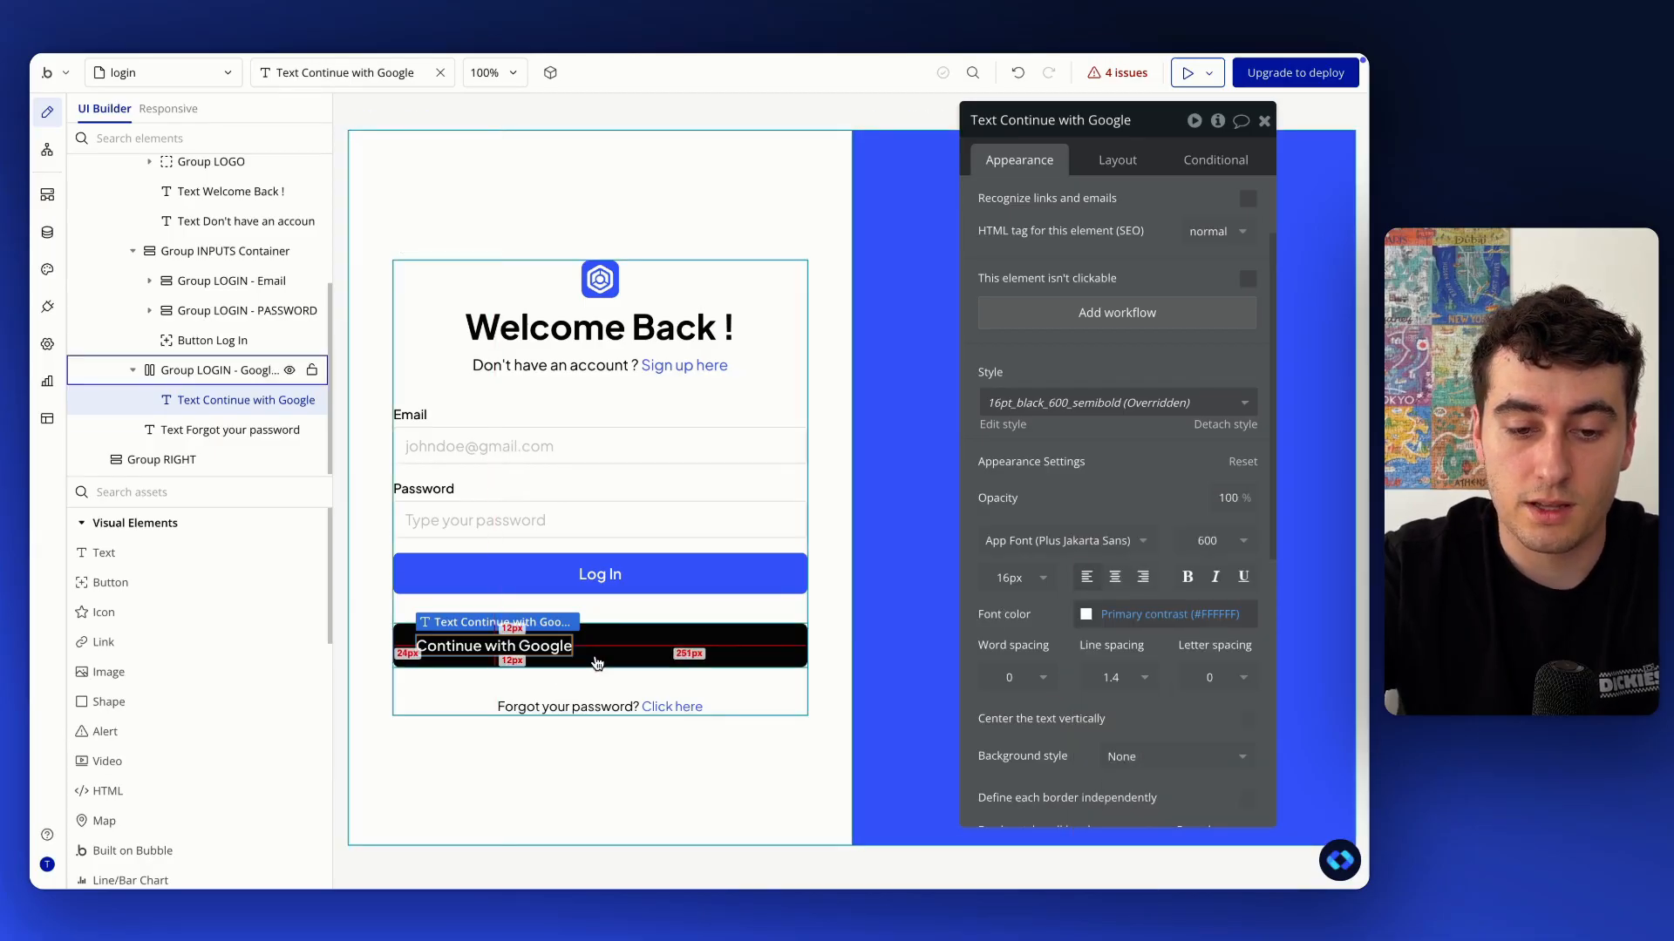
left_click(597, 661)
left_click(107, 495)
Add an Image before the text with a fixed square aspect ratio, 20px wide, vertically centred
type("ima")
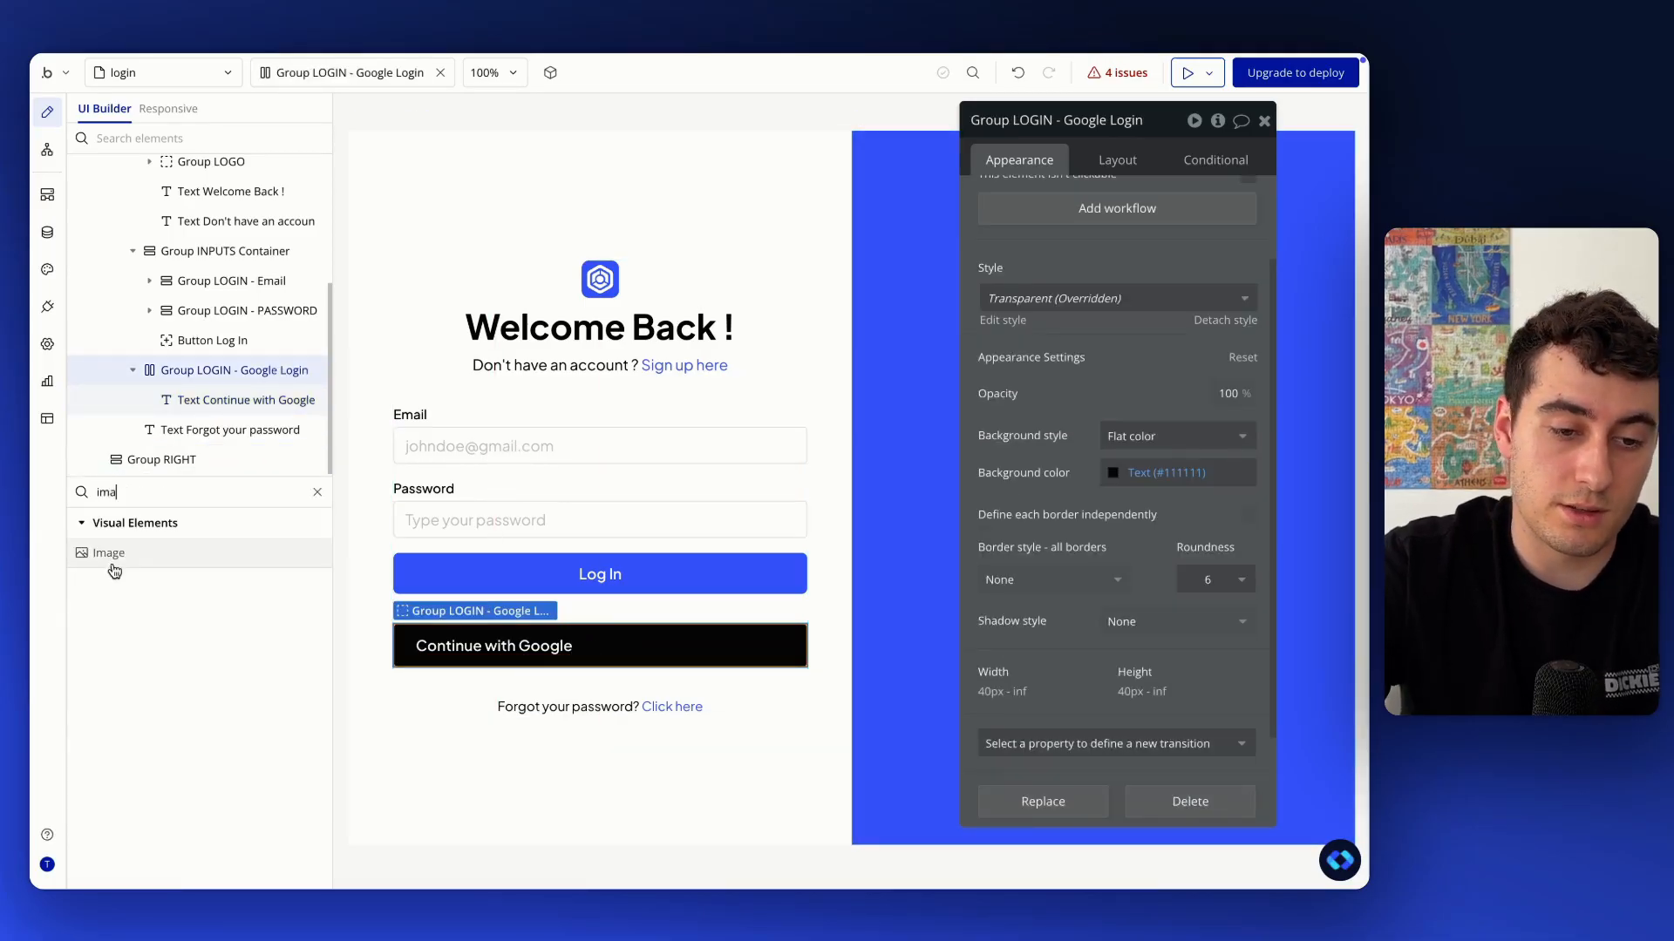
left_click_drag(109, 553, 429, 655)
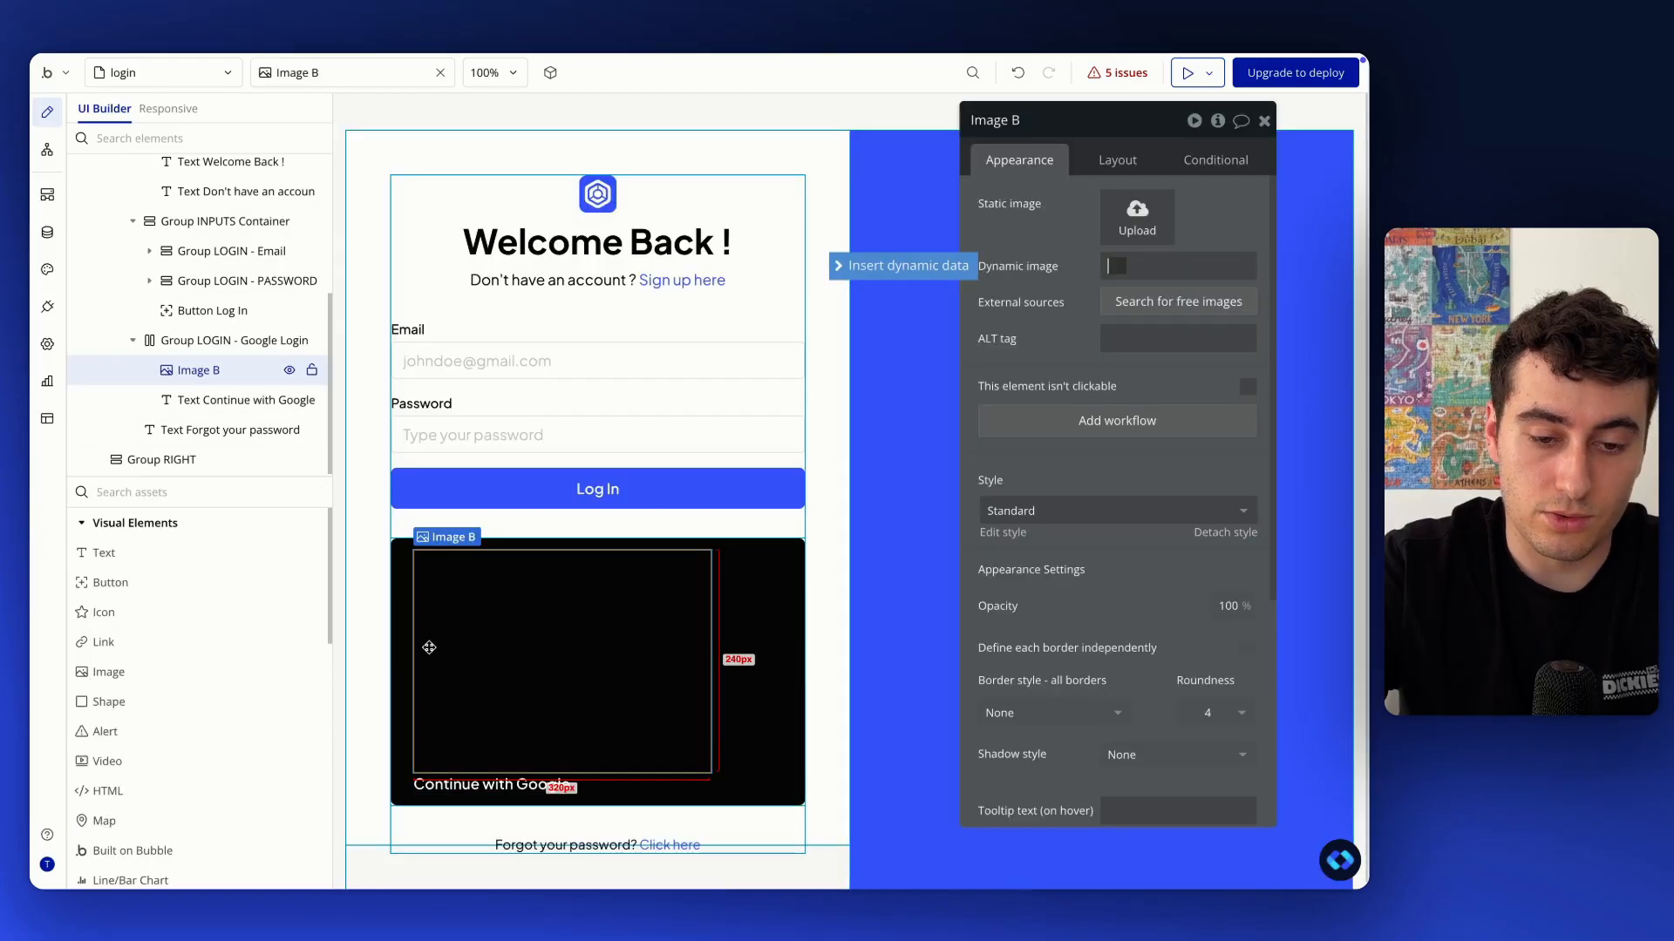
left_click(1125, 160)
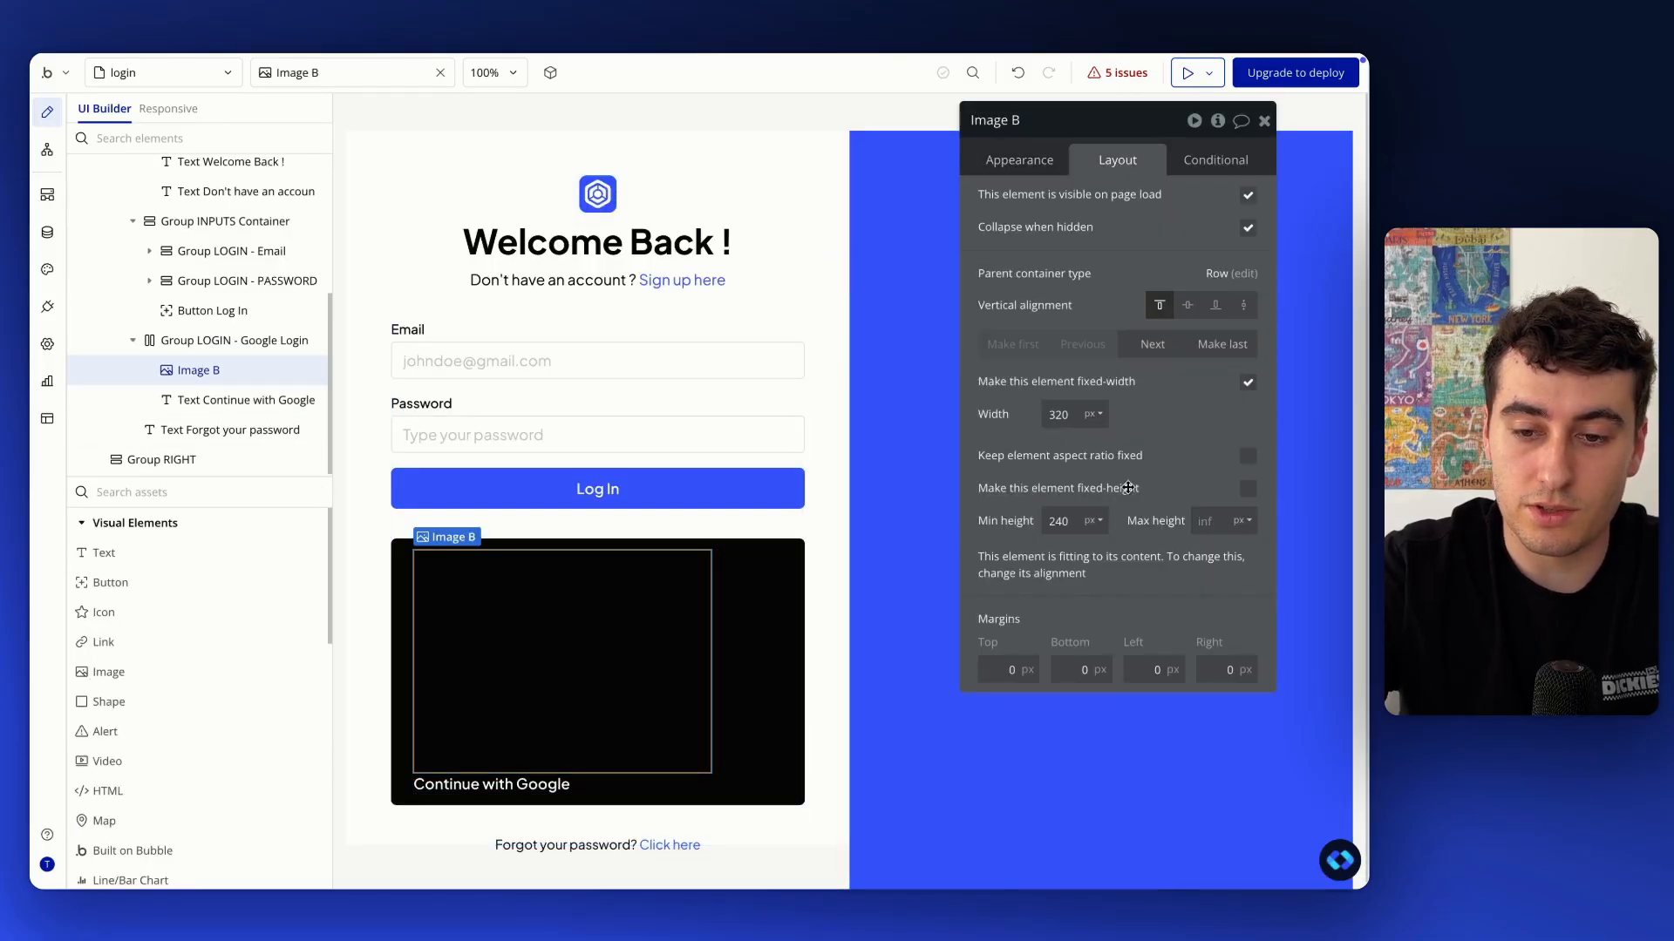
left_click(1248, 458)
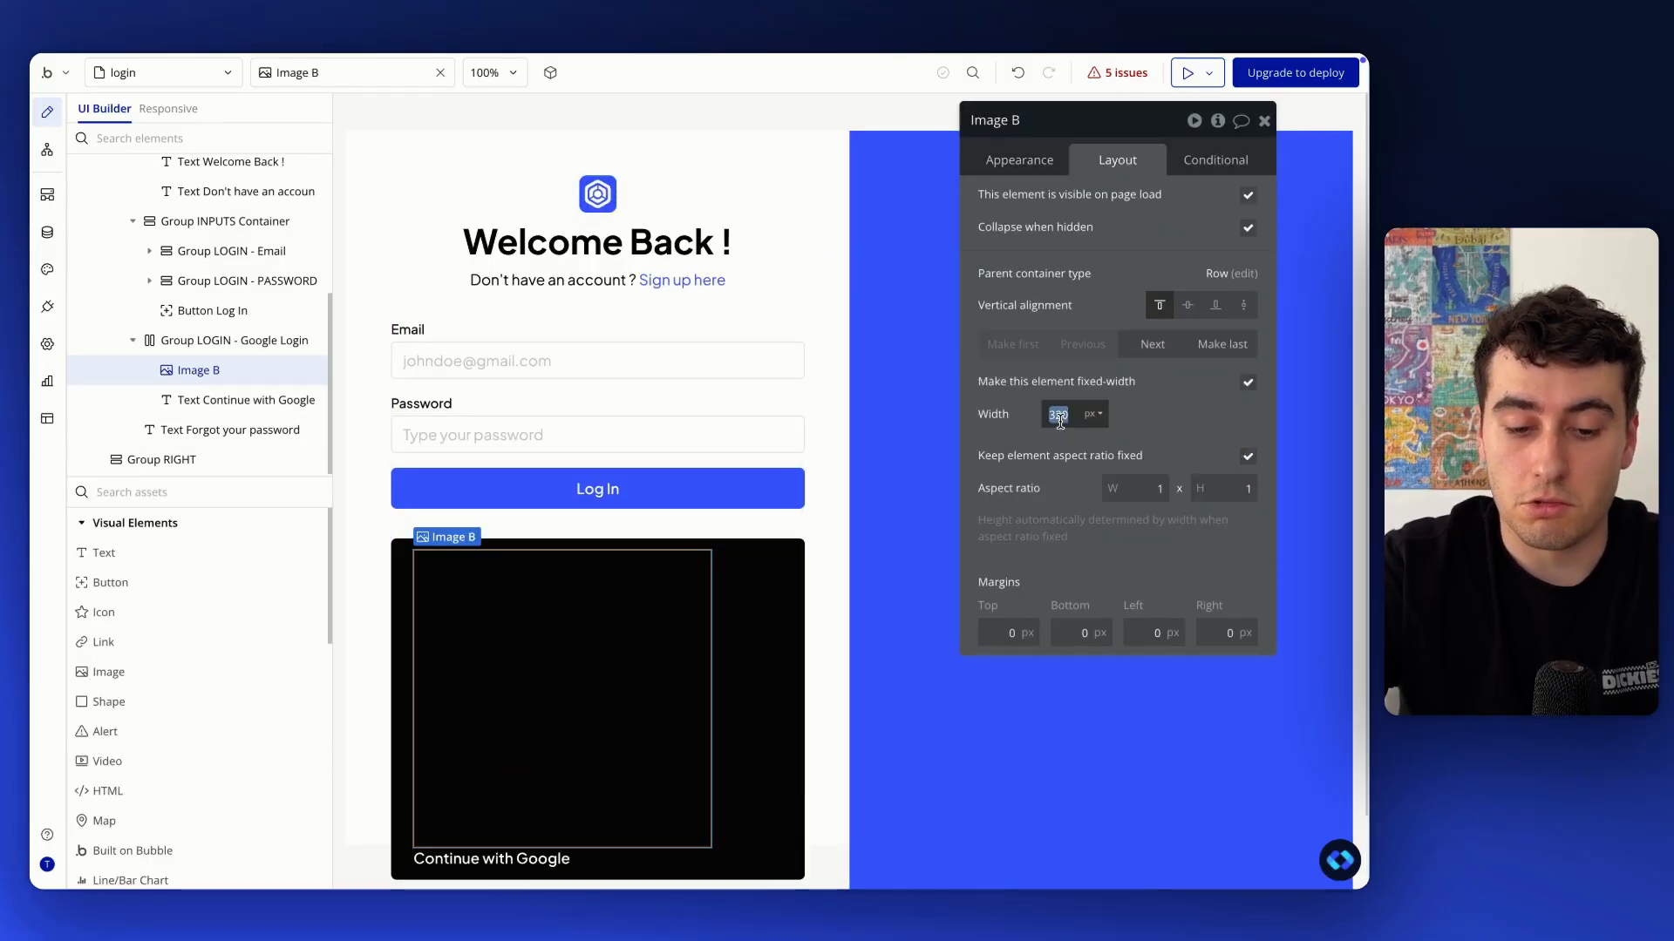
type("20")
left_click(1189, 307)
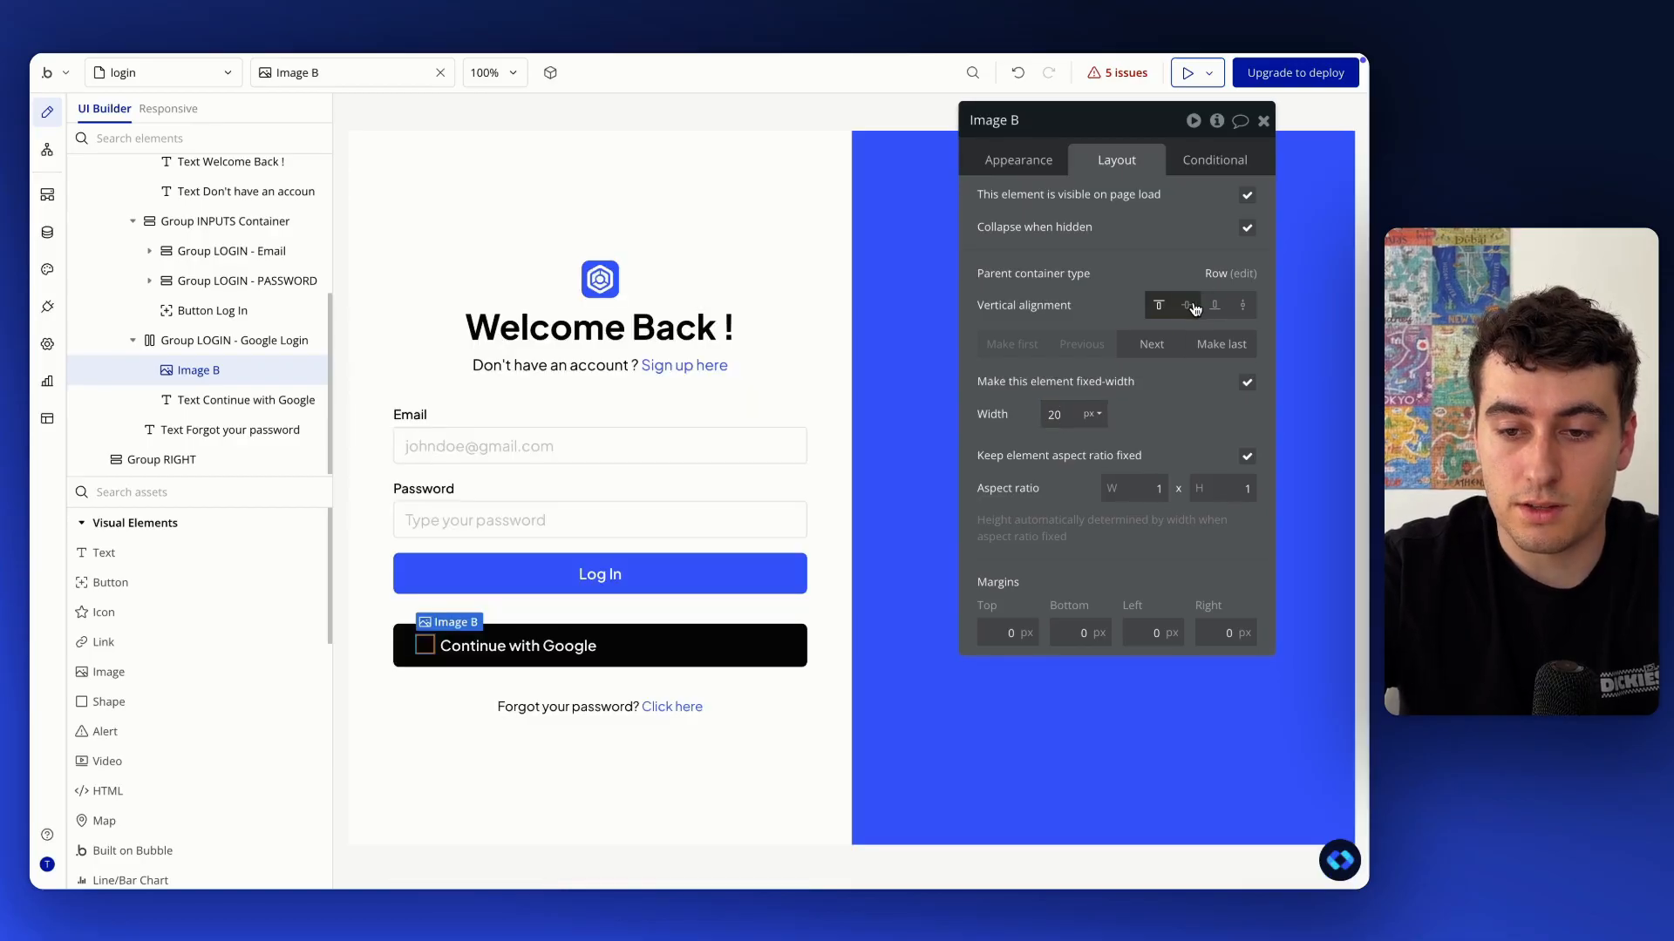
key("ctrl+Up")
In Figma, select the 16×16 google icon inside the login button
left_click(728, 555)
double_click(660, 439)
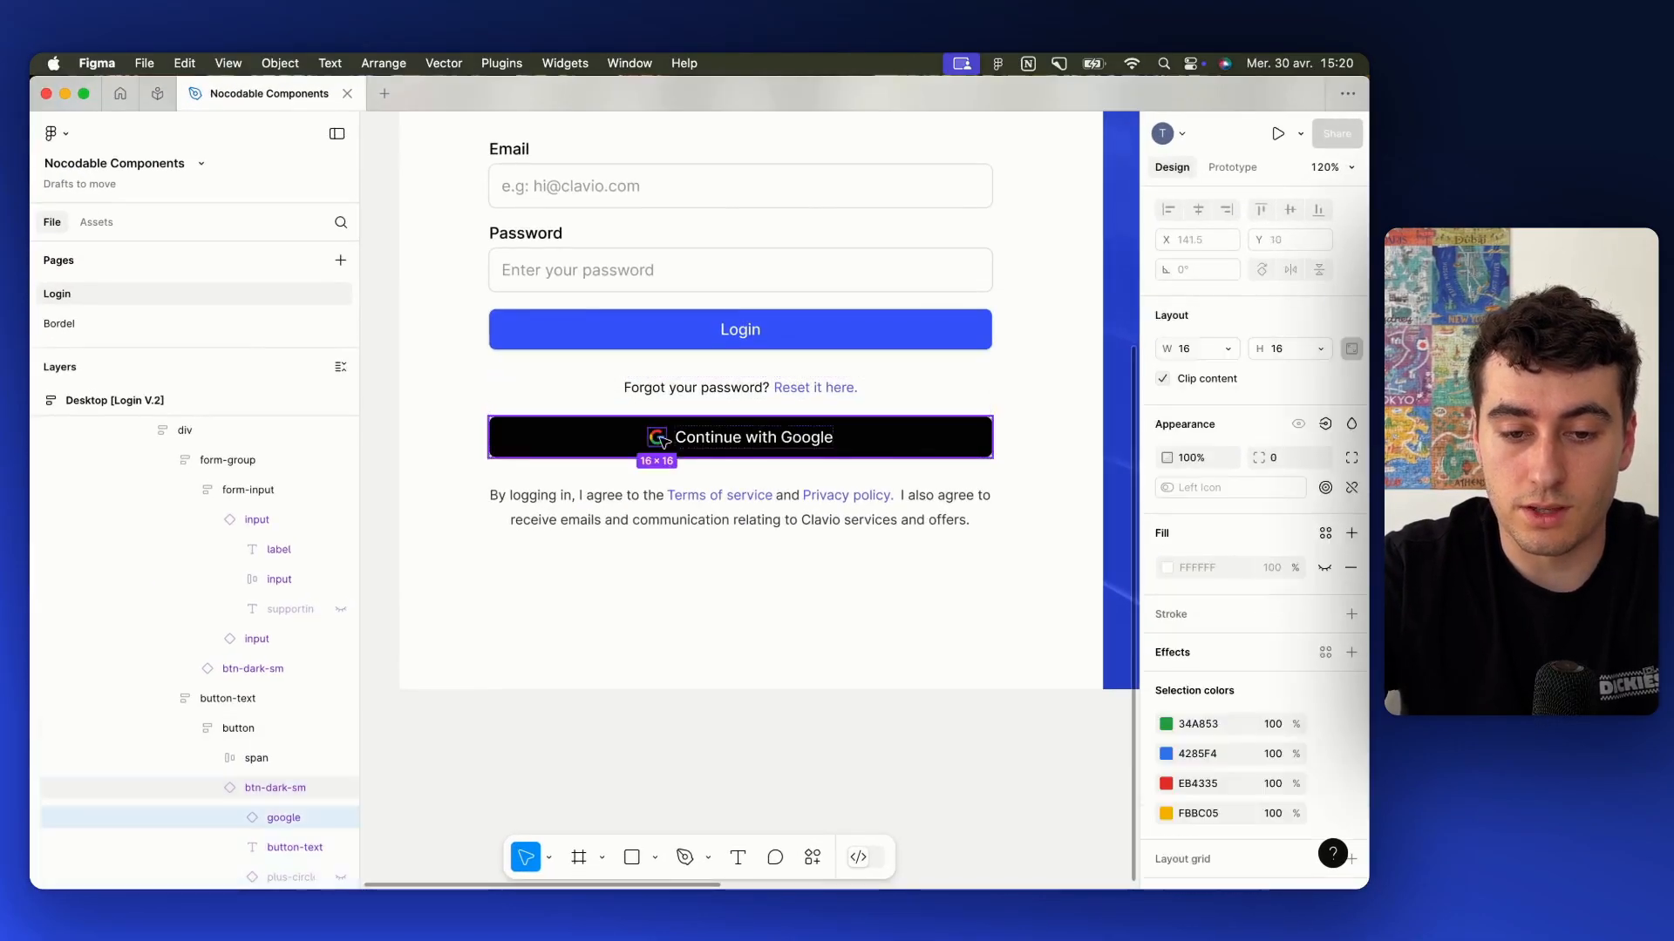
double_click(663, 441)
scroll(664, 441, "up", 5)
left_click(671, 475)
double_click(660, 442)
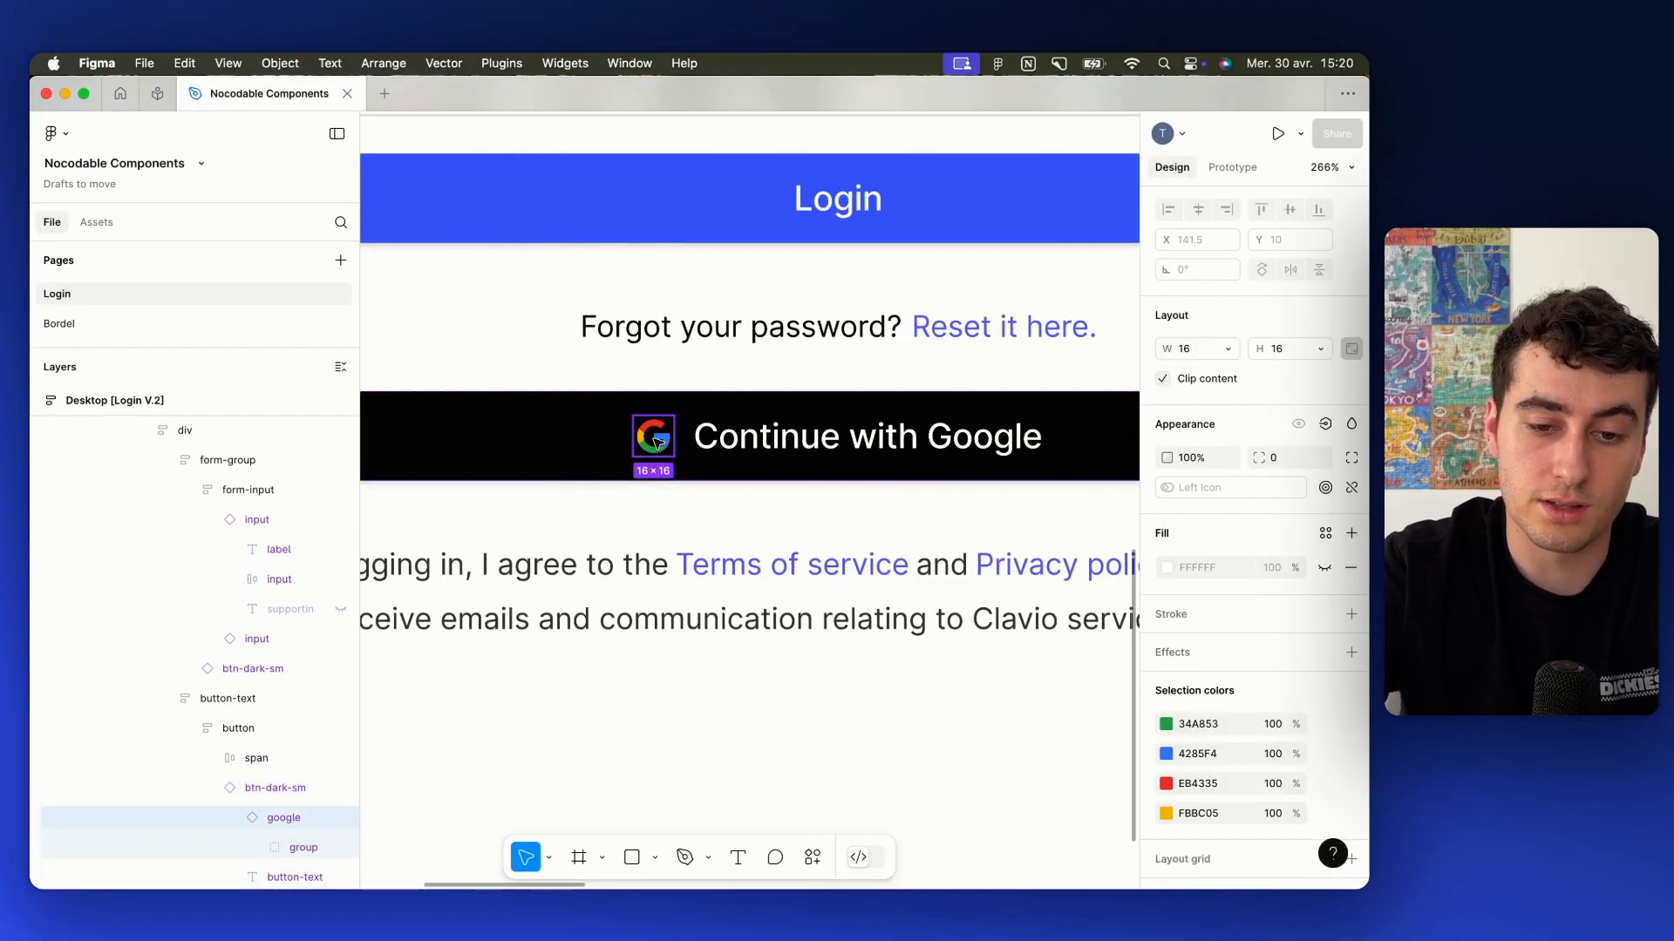
scroll(1276, 538, "down", 2)
Export the icon as SVG to google.svg and switch back to the Bubble editor
left_click(1353, 818)
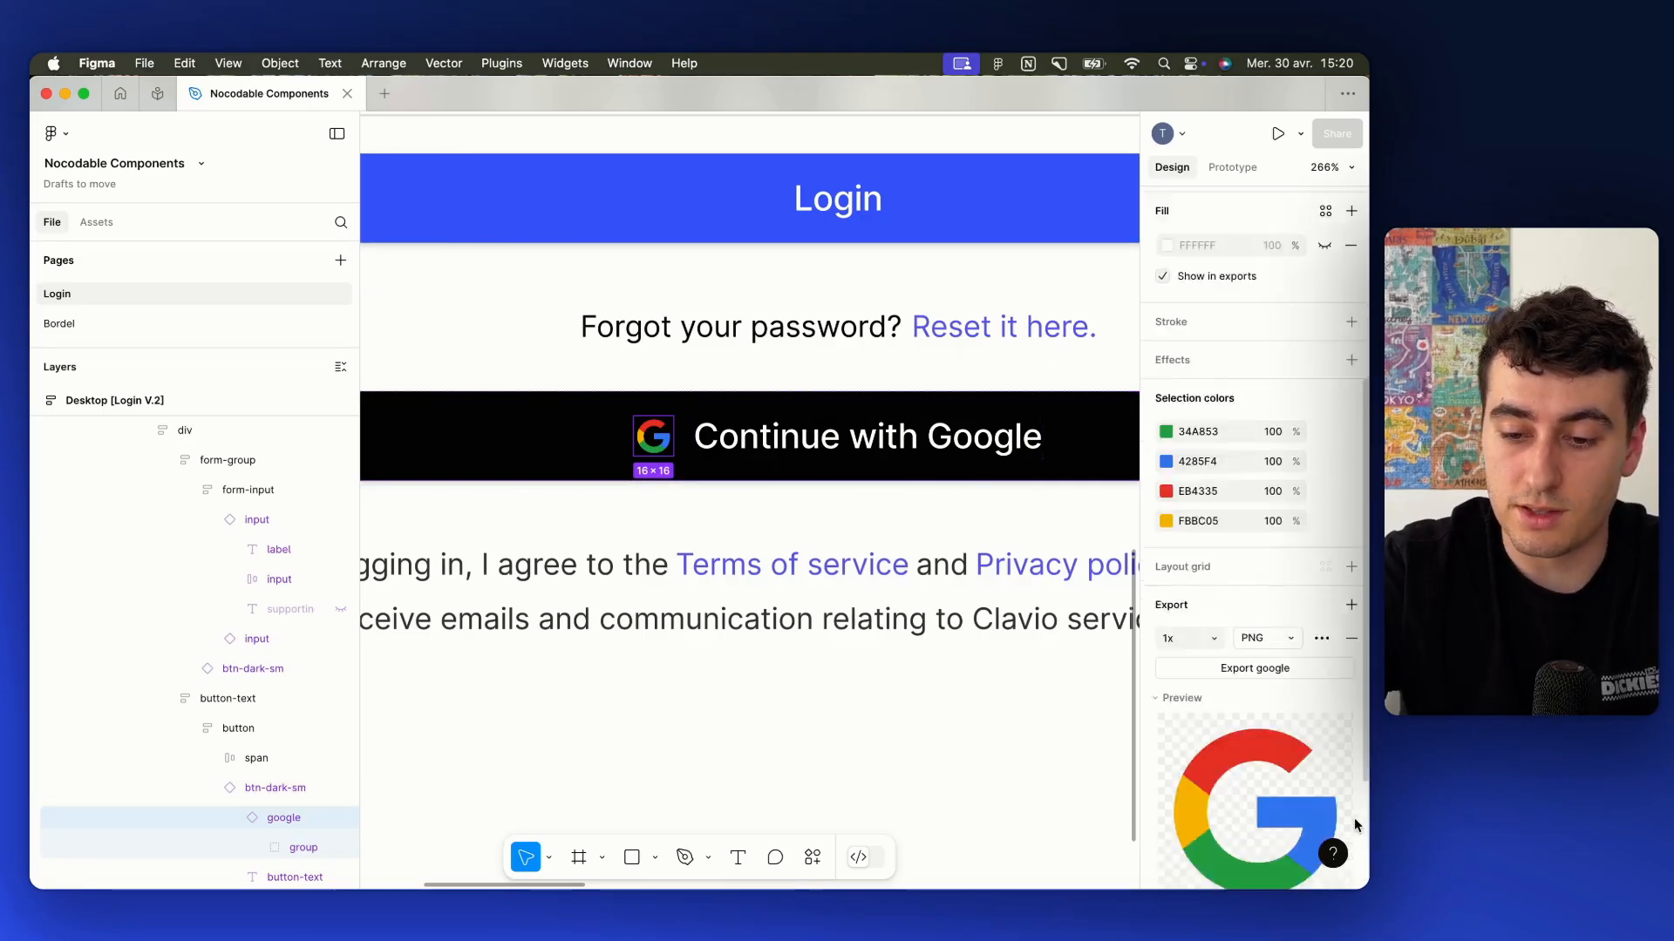
left_click(1284, 573)
left_click(1284, 598)
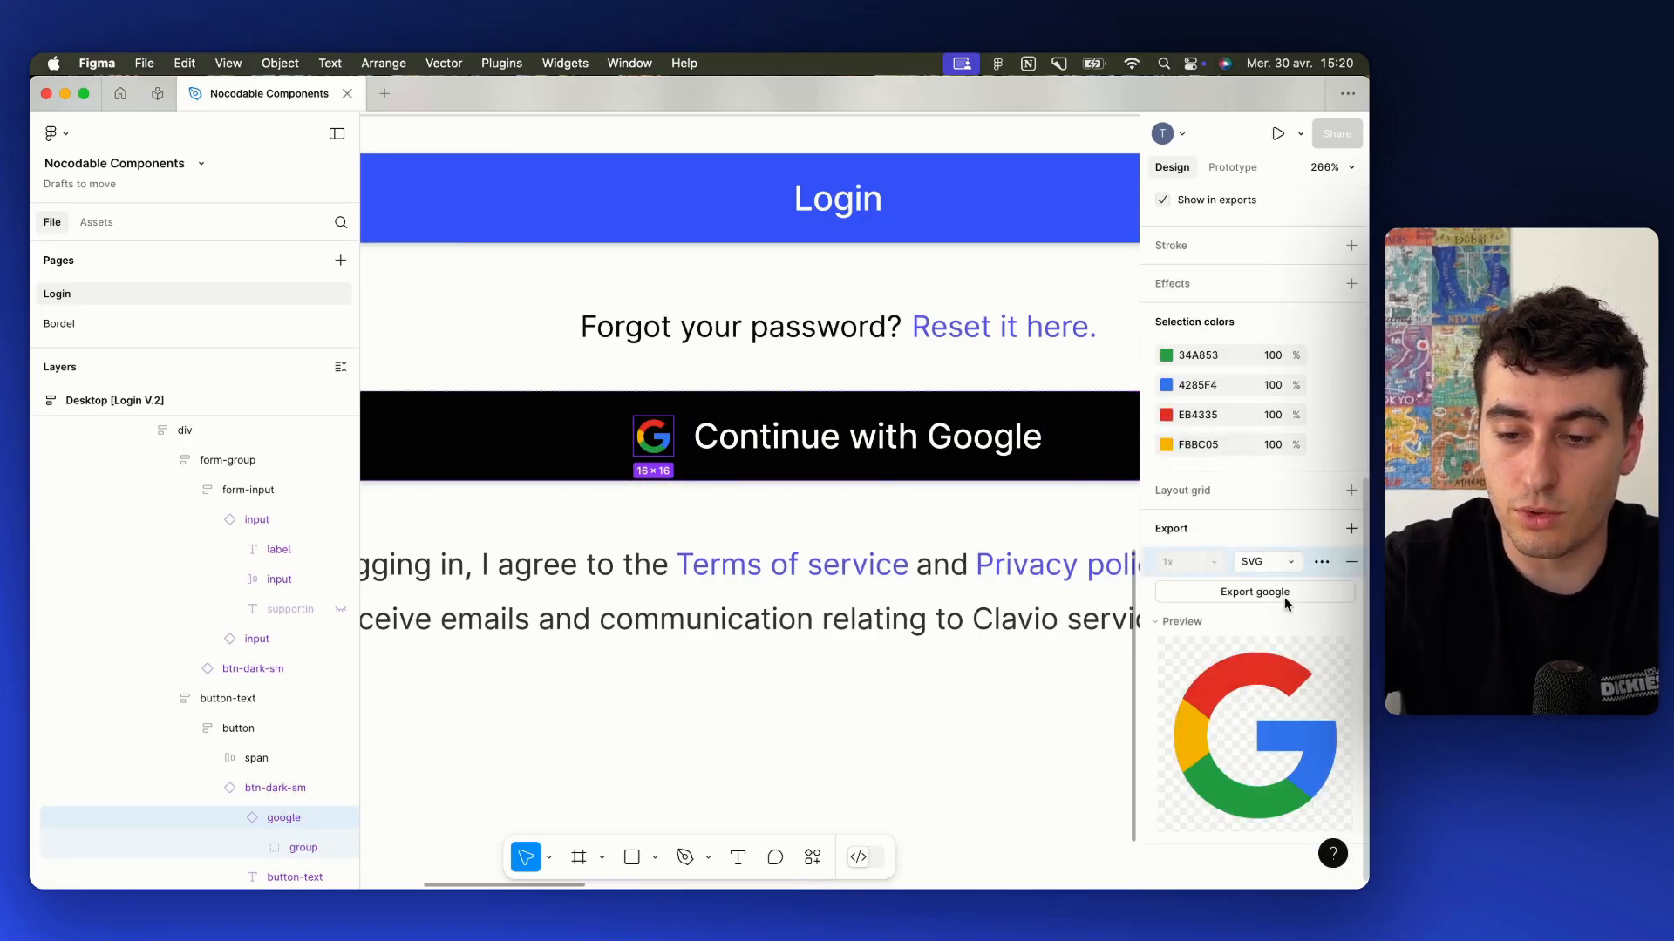
left_click(1284, 598)
key("Return")
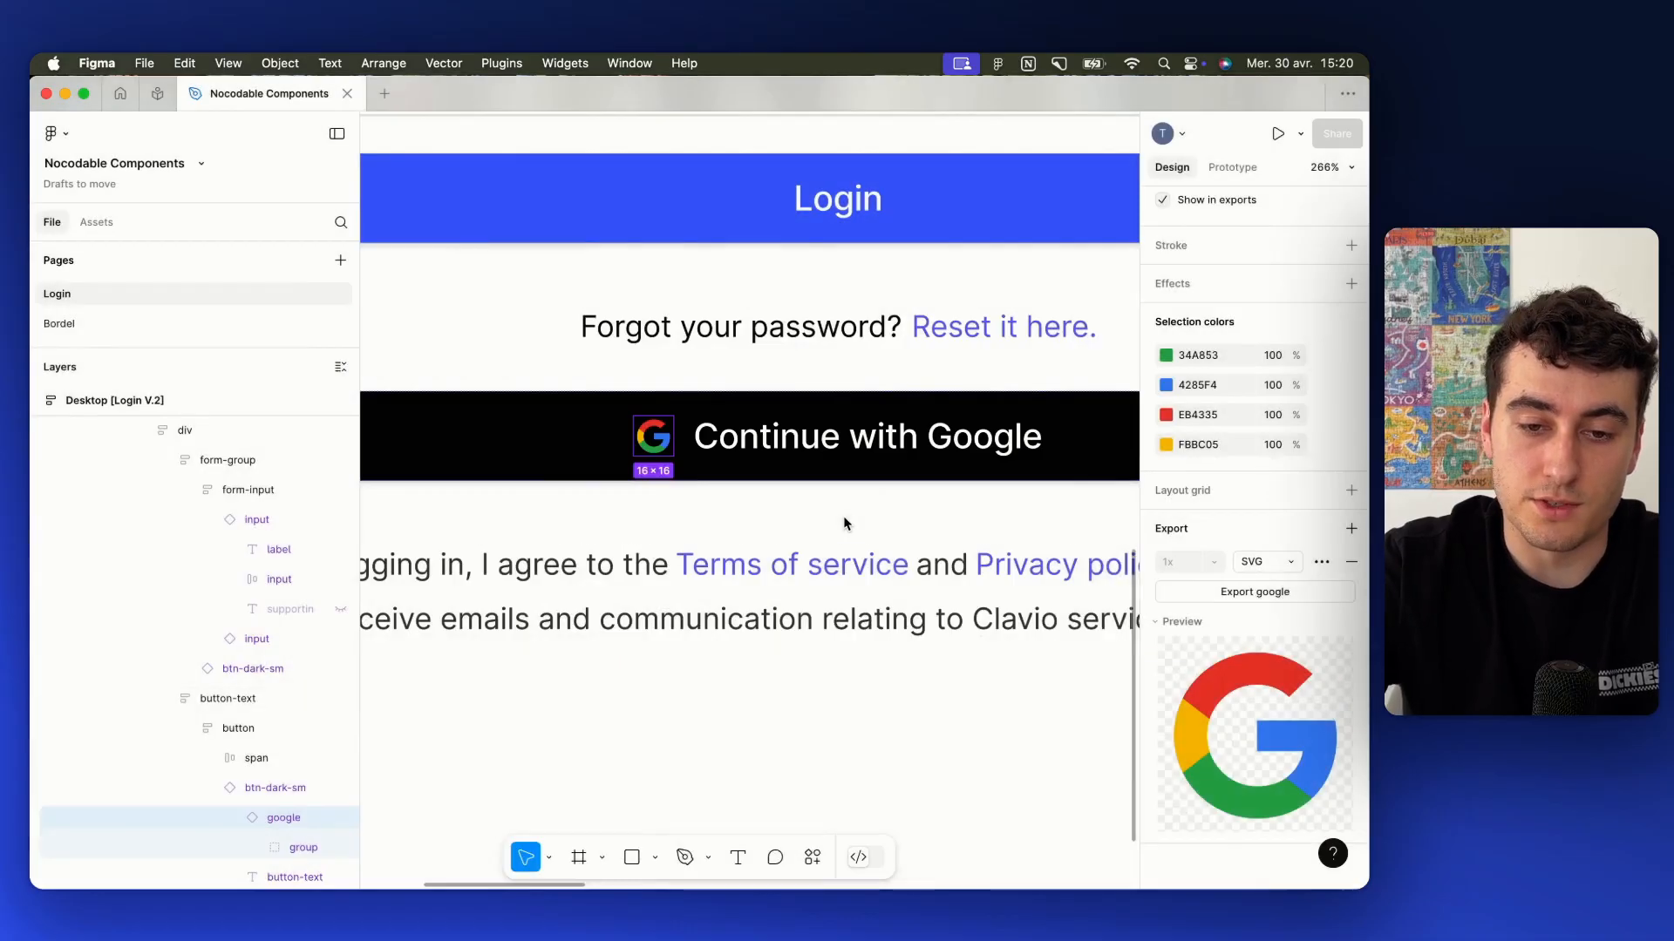
key("ctrl+Up")
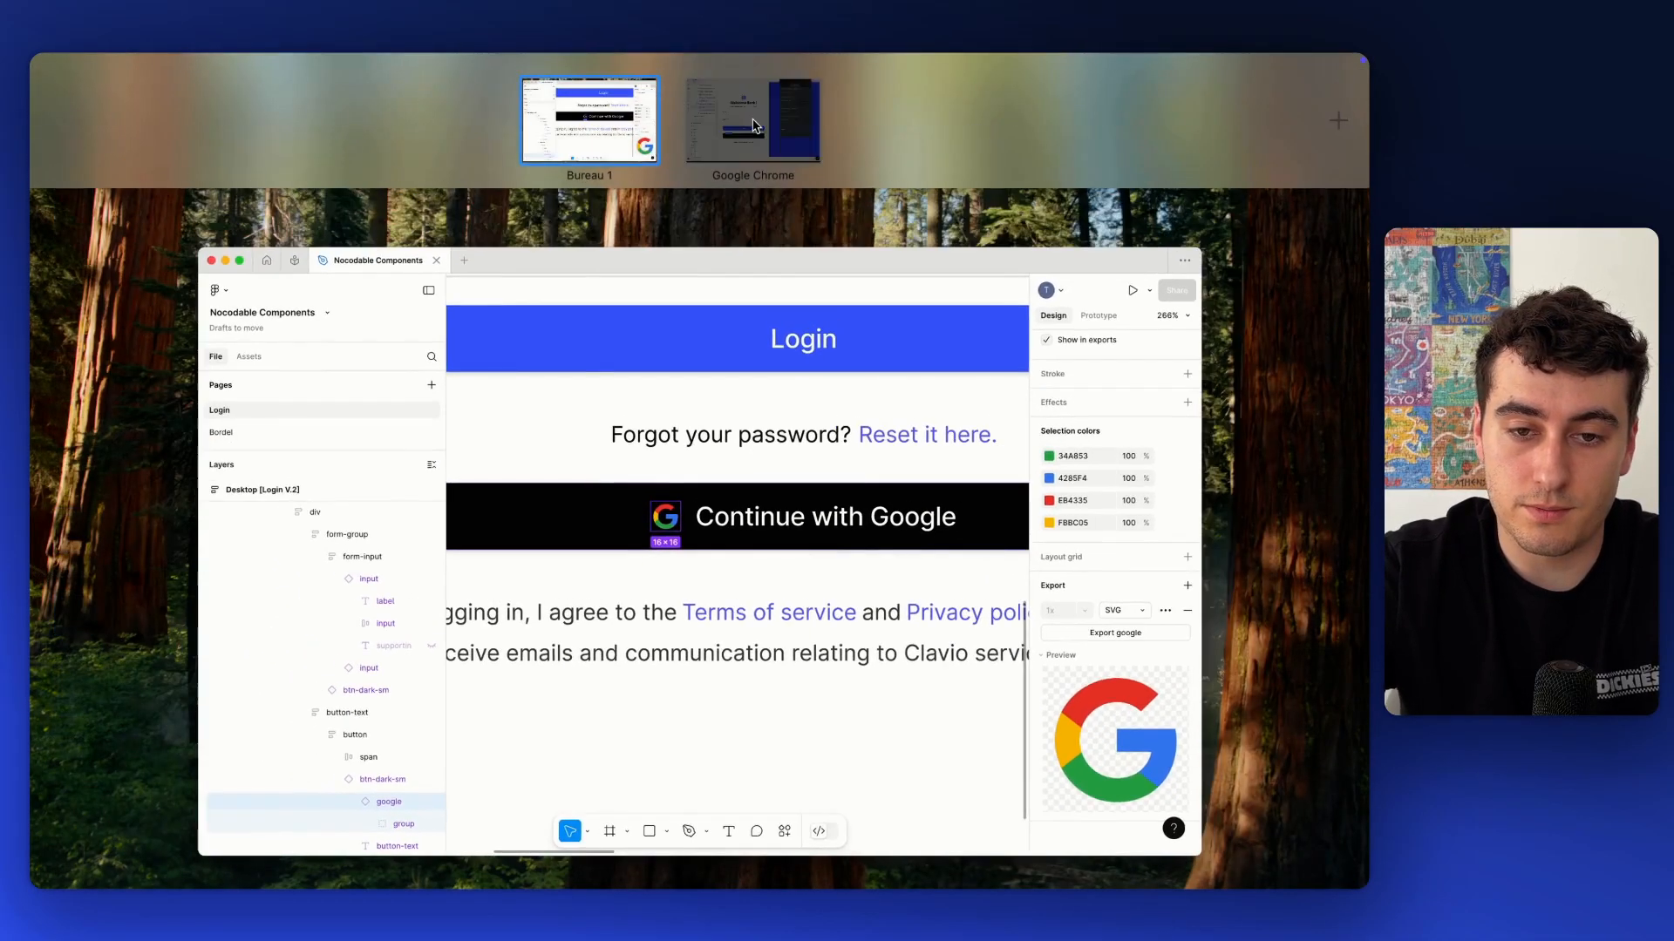
left_click(754, 121)
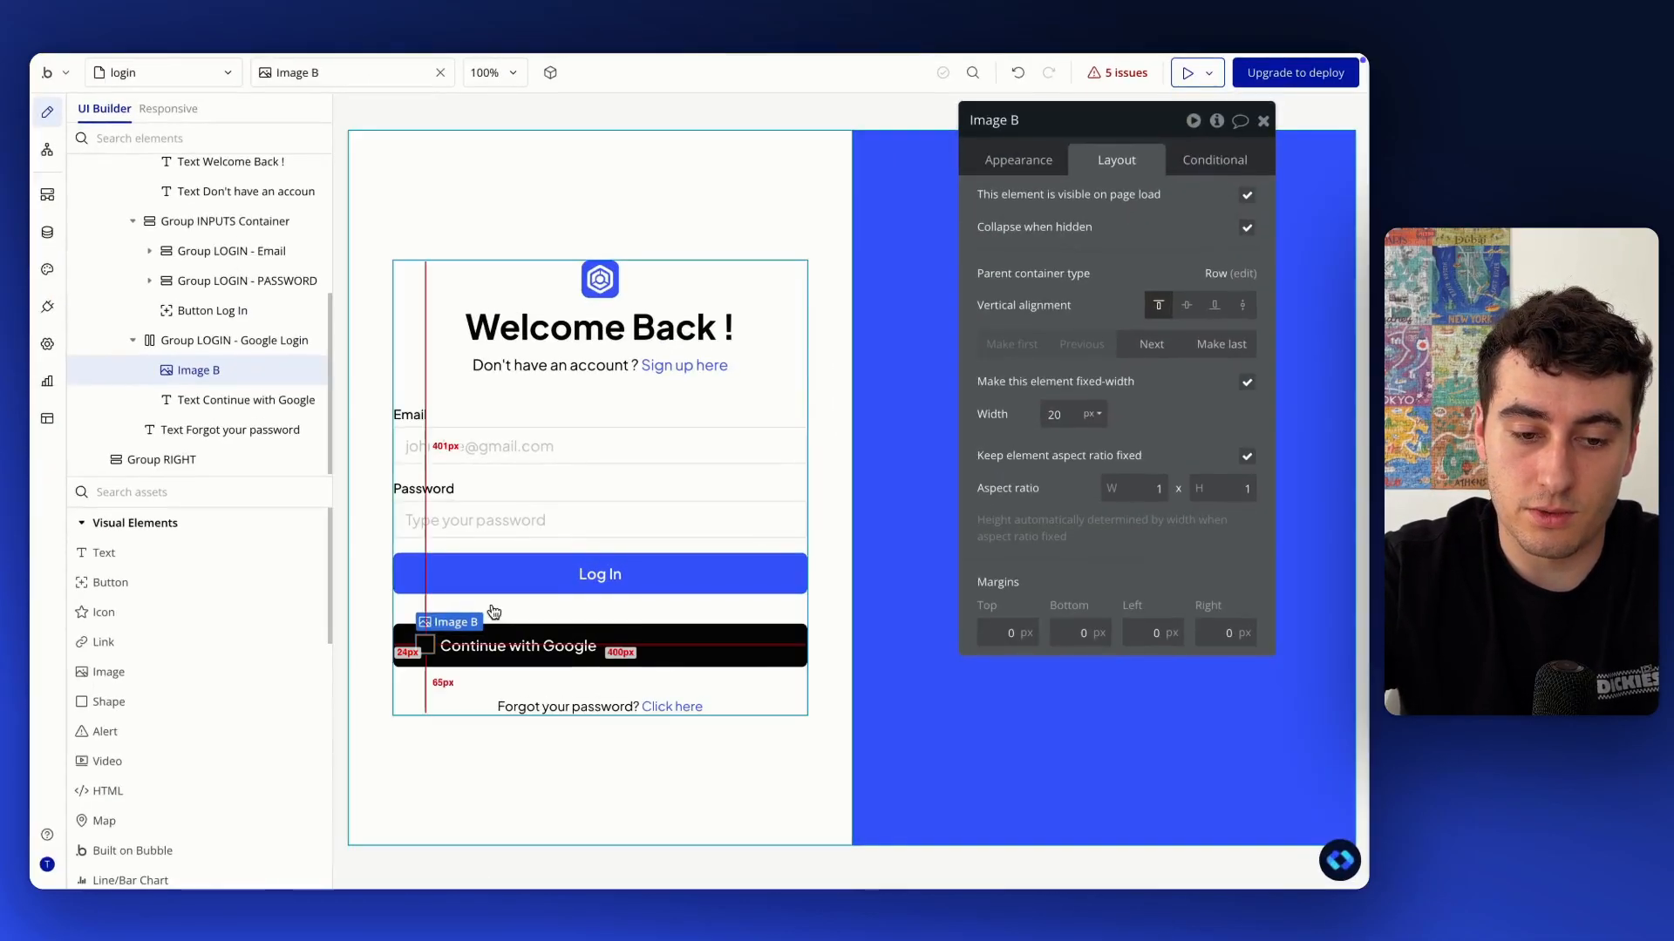
Upload google.svg as Image B's source and centre the logo vertically in its row
left_click(1044, 157)
left_click(1135, 220)
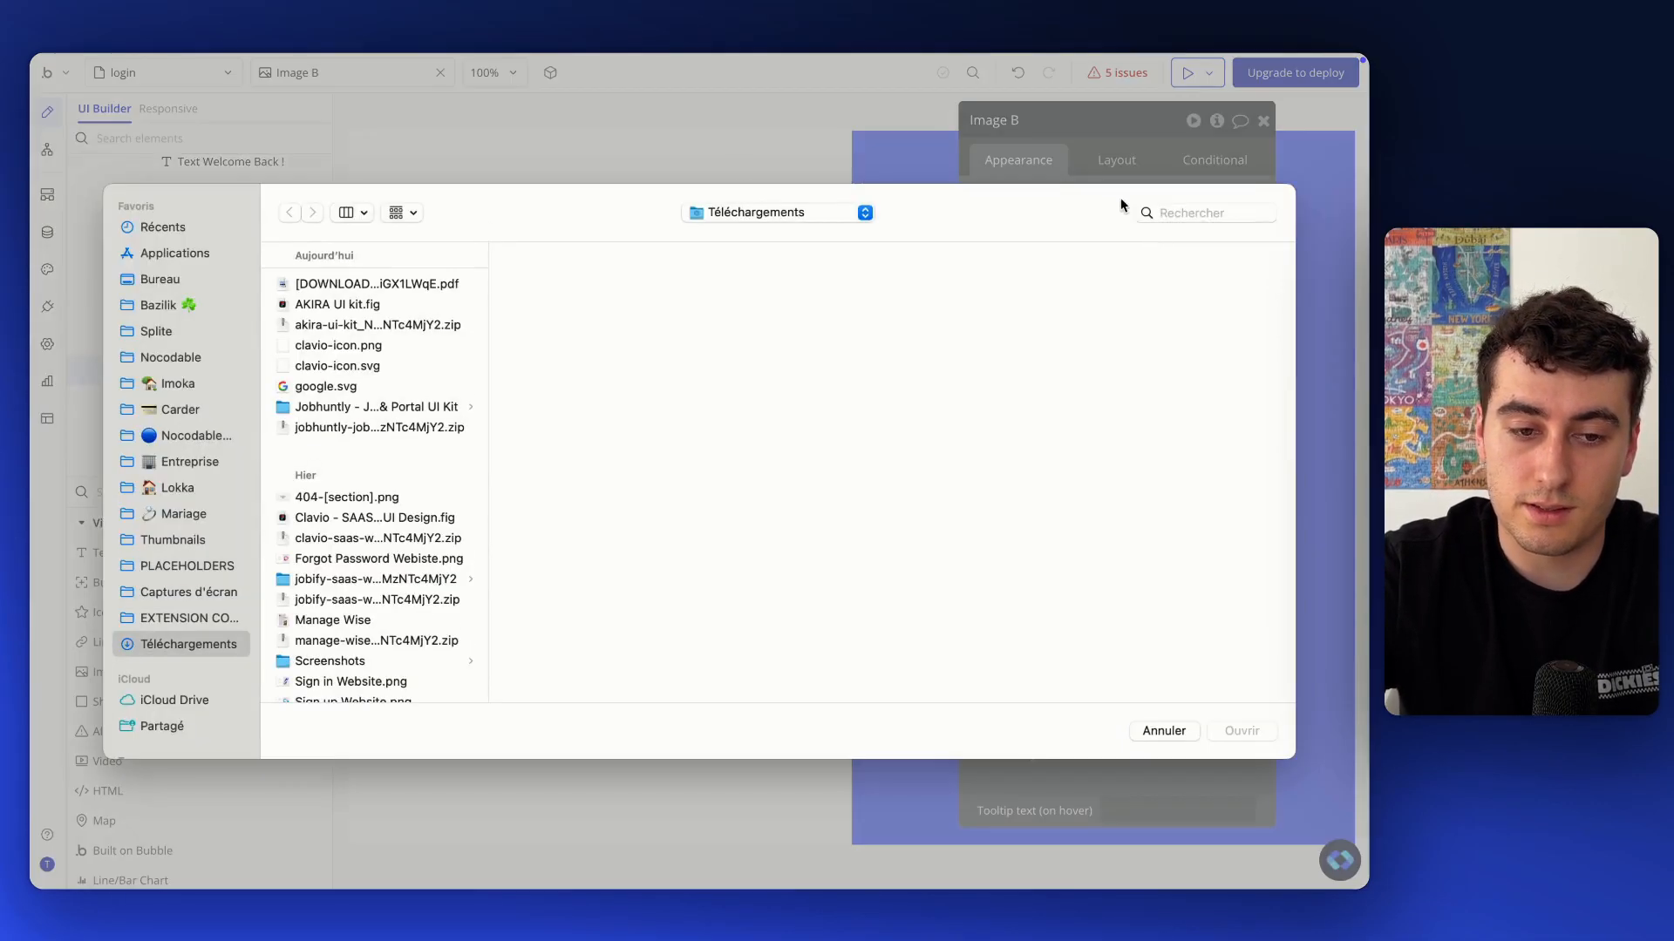
double_click(365, 389)
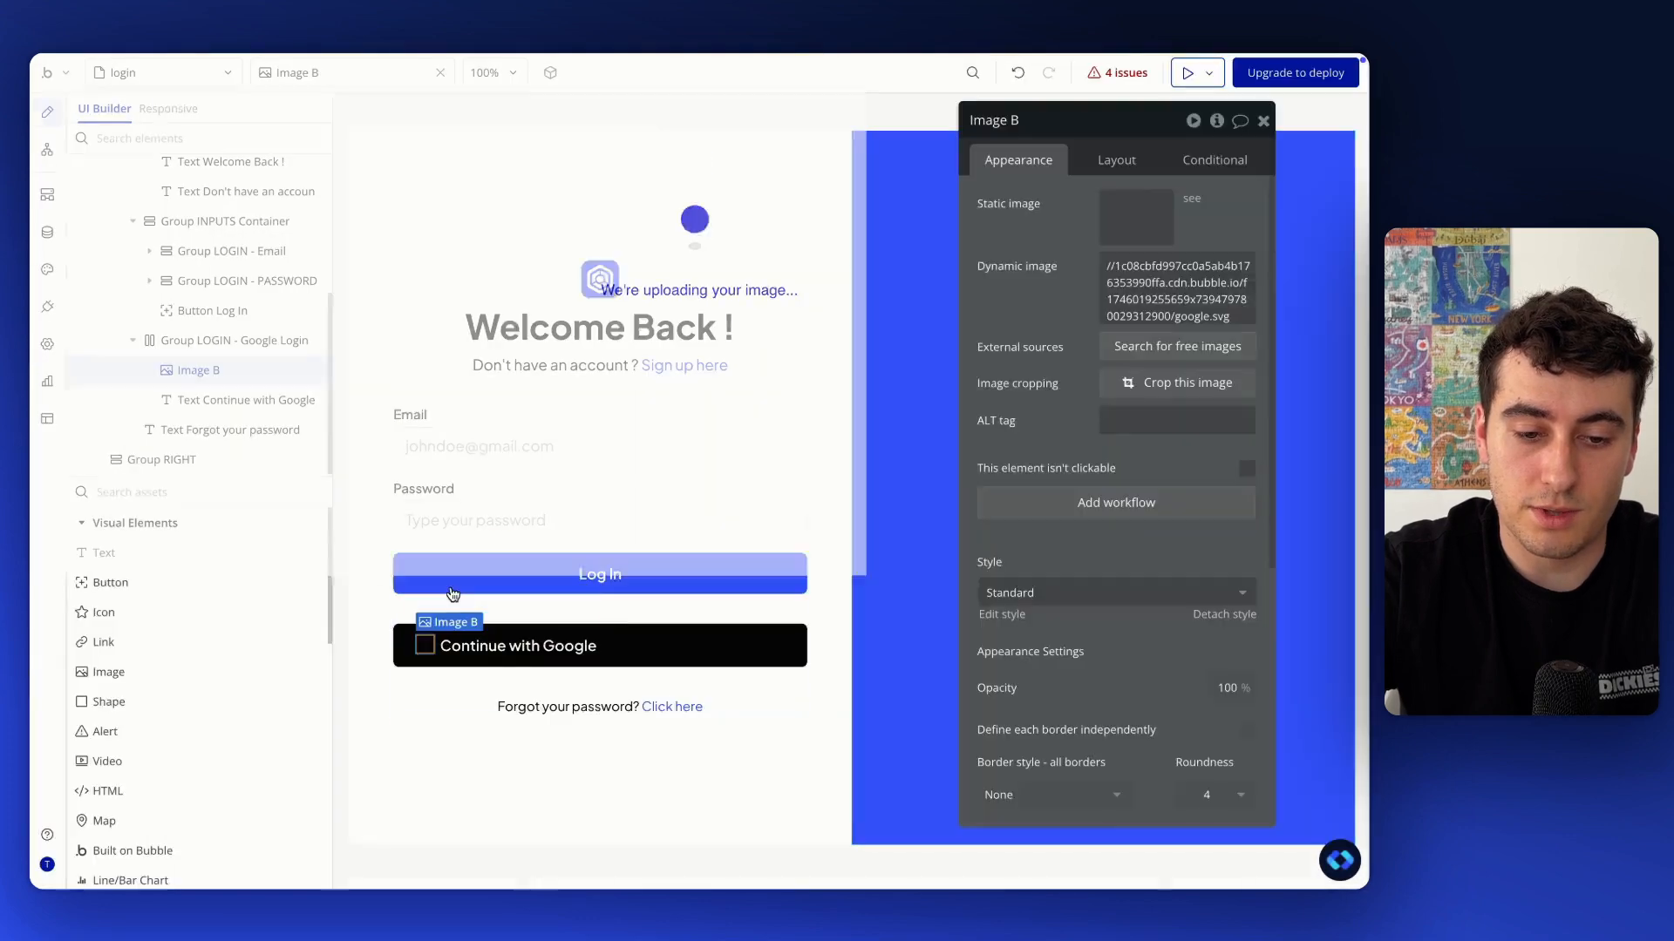
left_click(1113, 160)
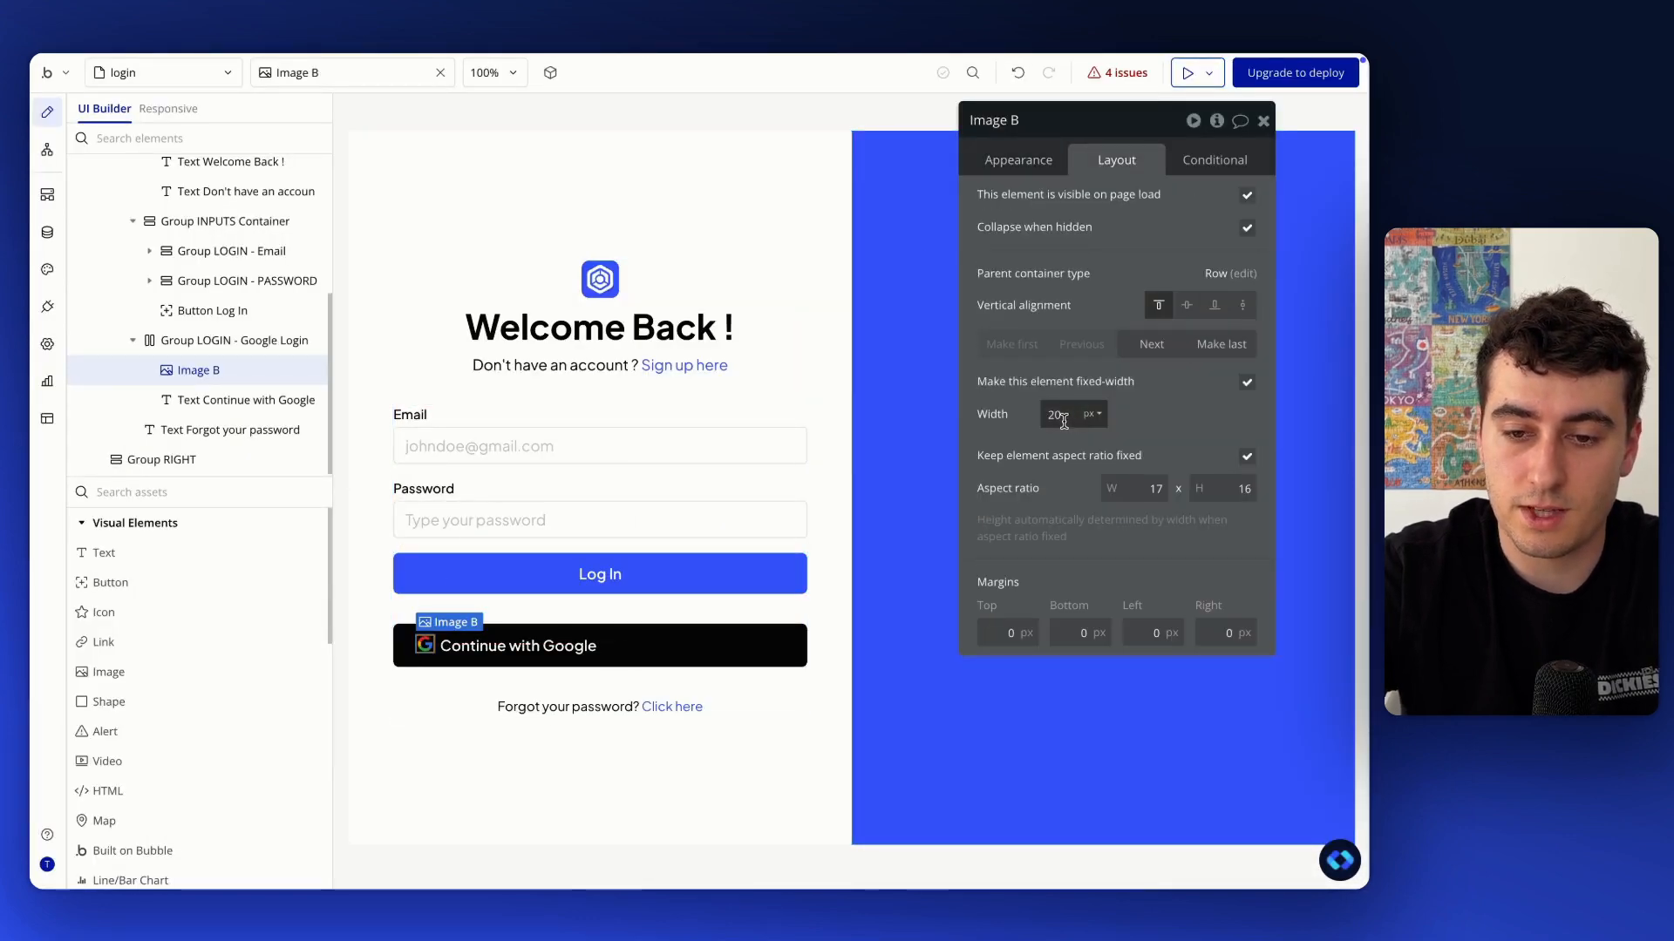
left_click(1187, 306)
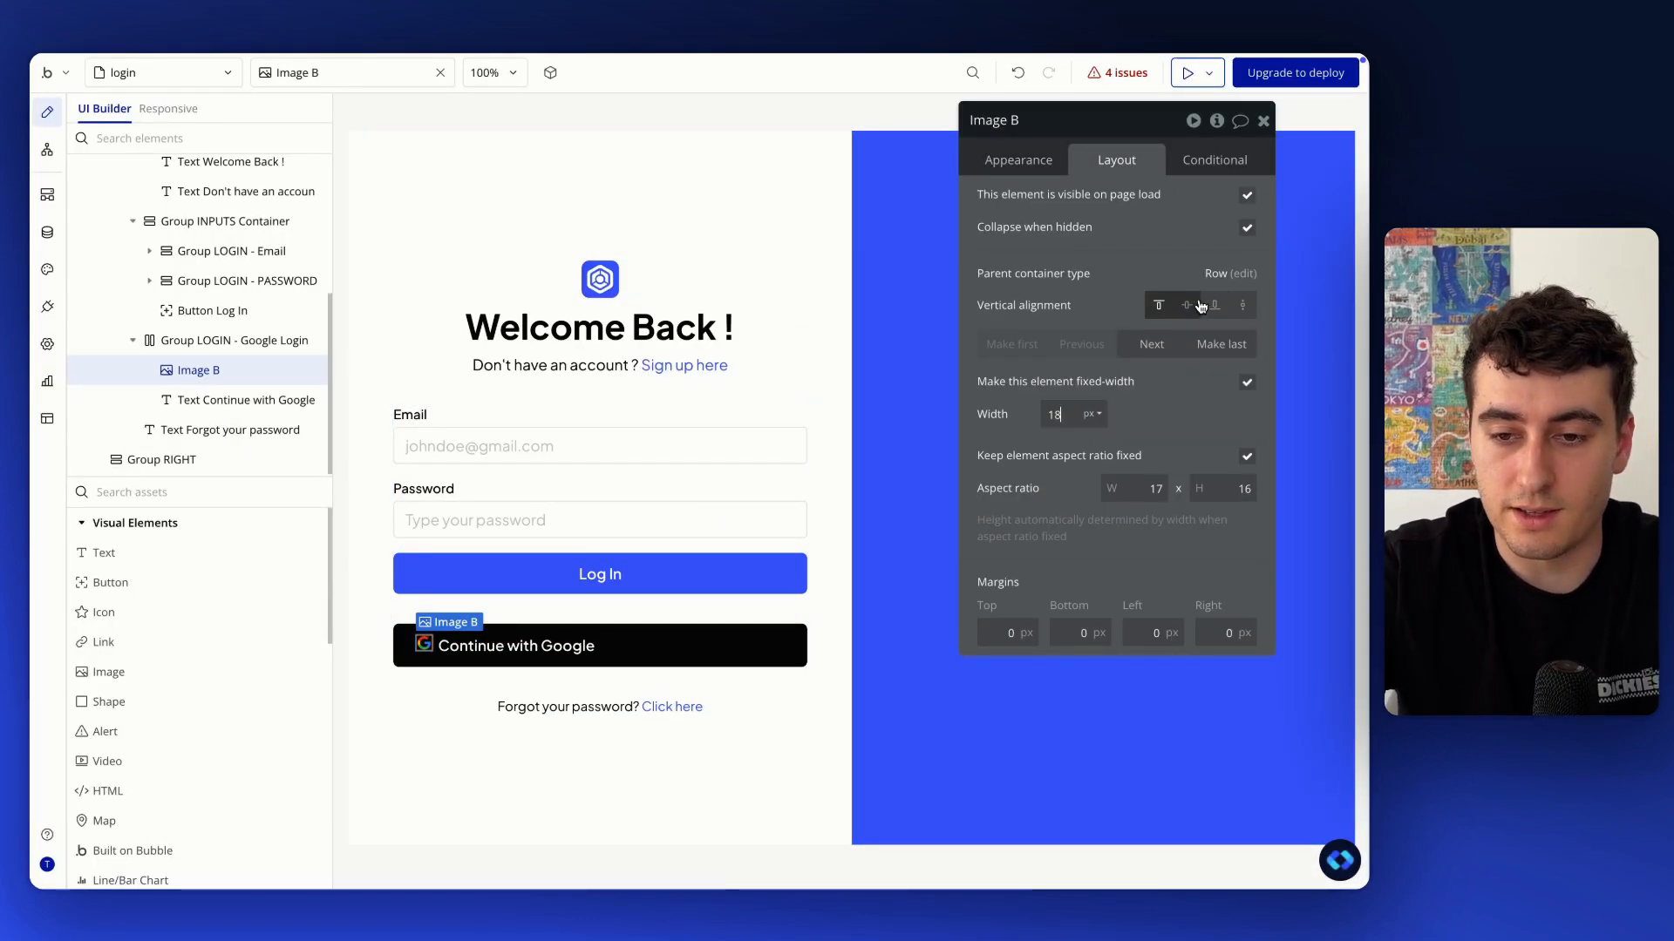
left_click(670, 662)
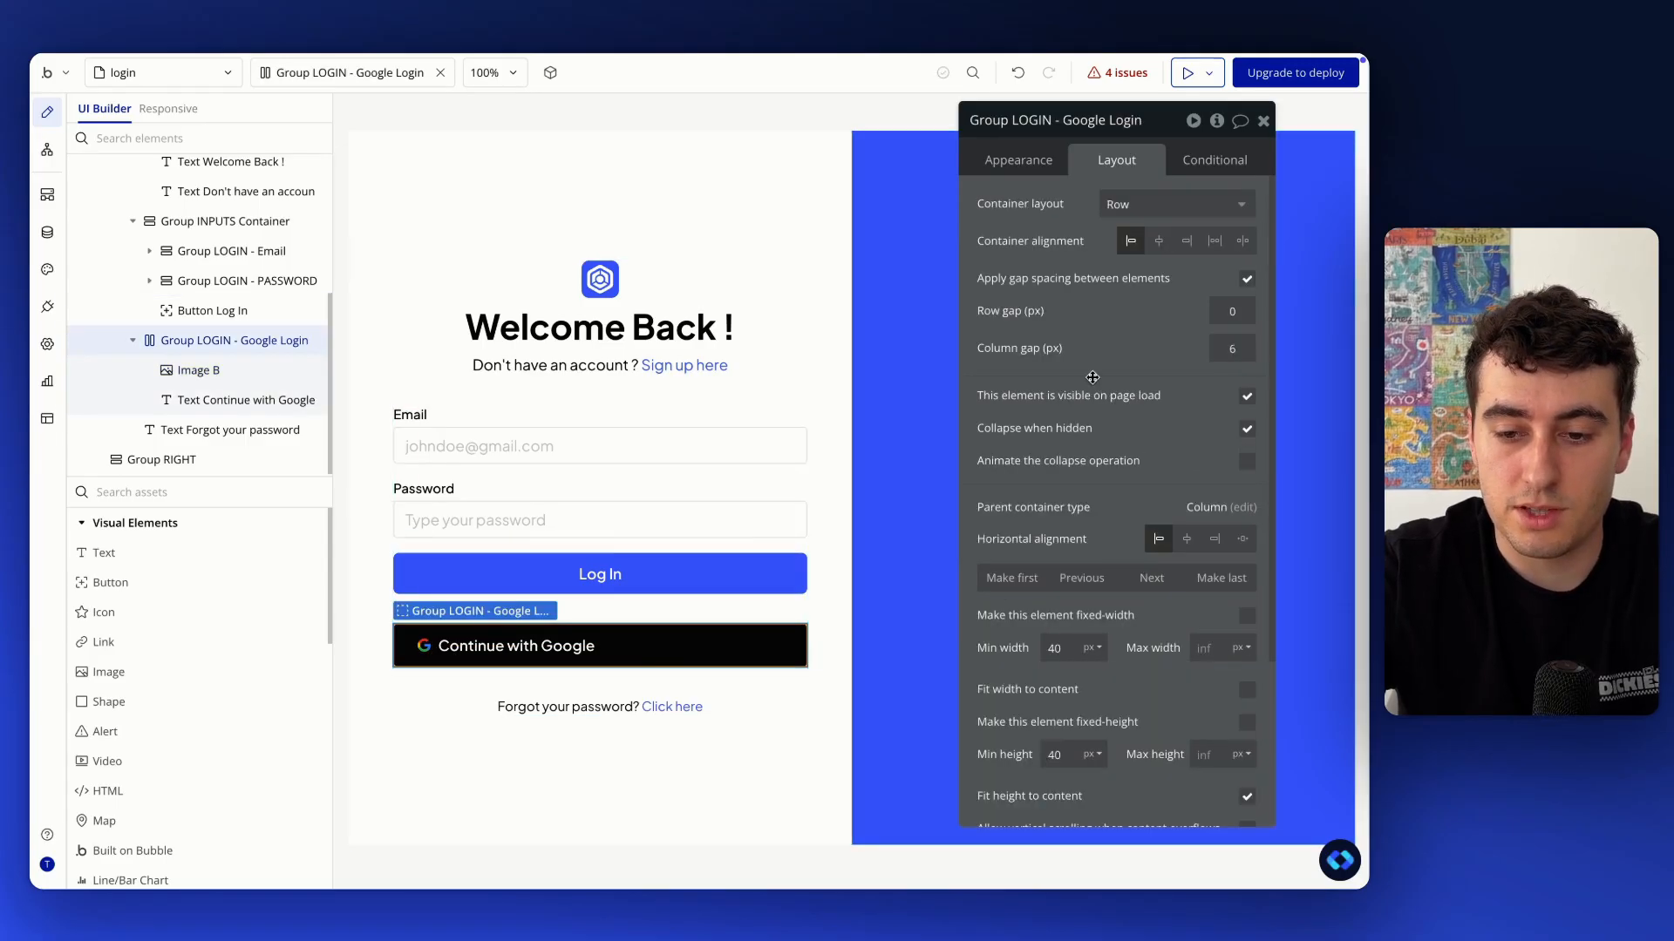
Centre the Google button's contents and move Forgot your password above the Google button
left_click(1159, 242)
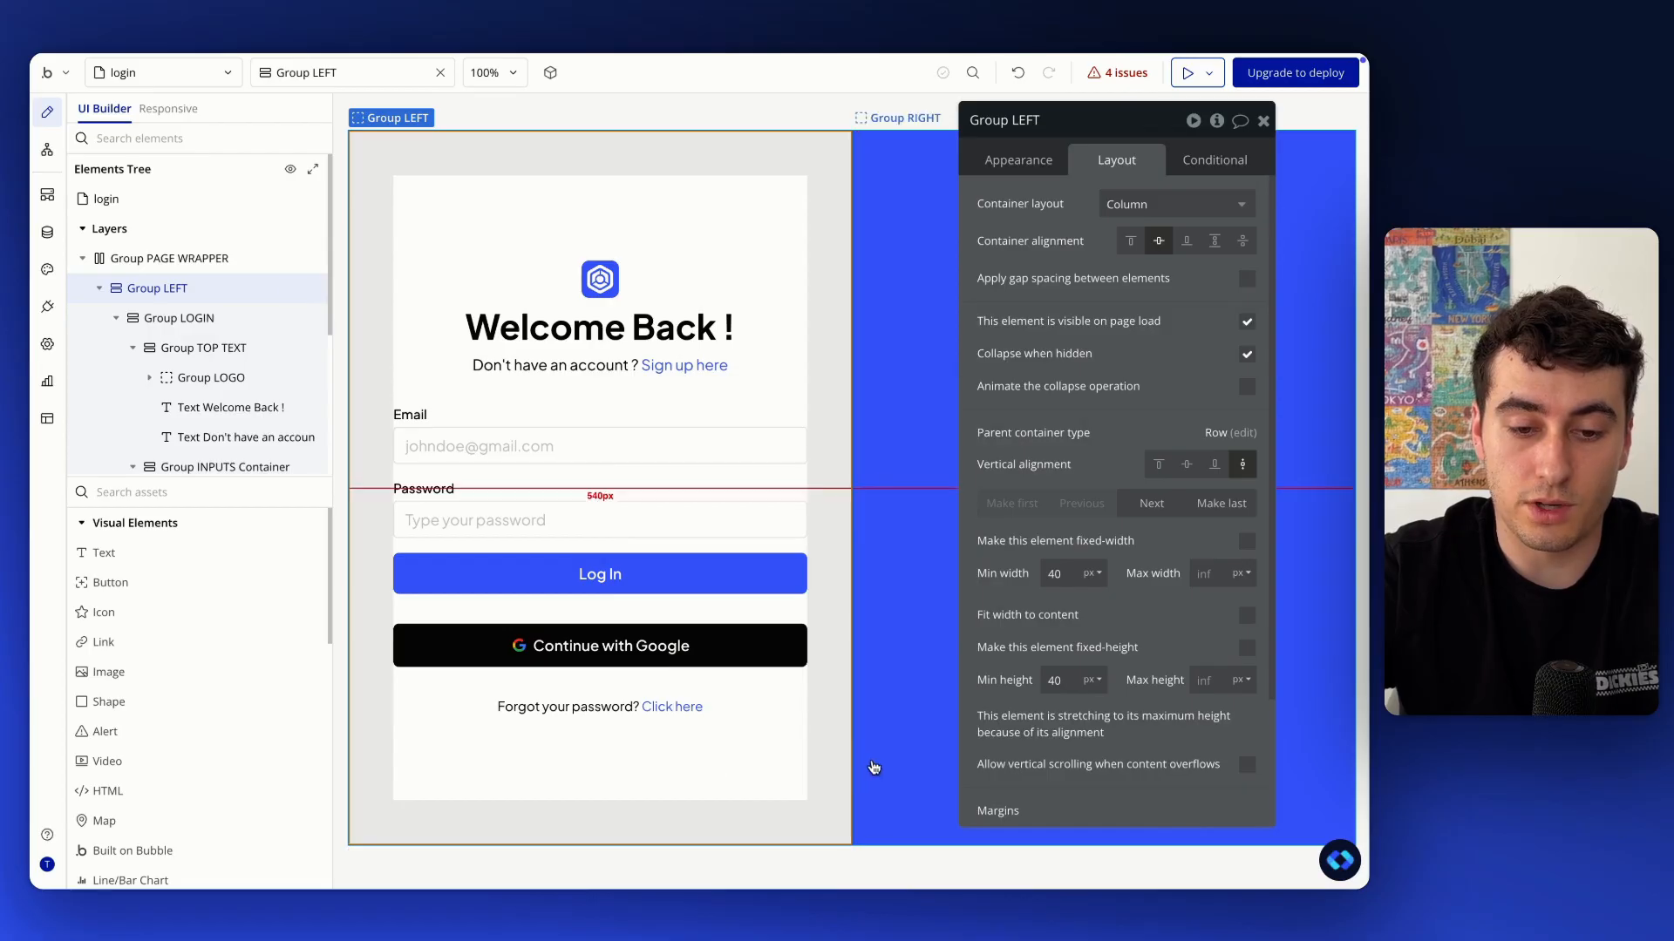
left_click(870, 766)
left_click(606, 698)
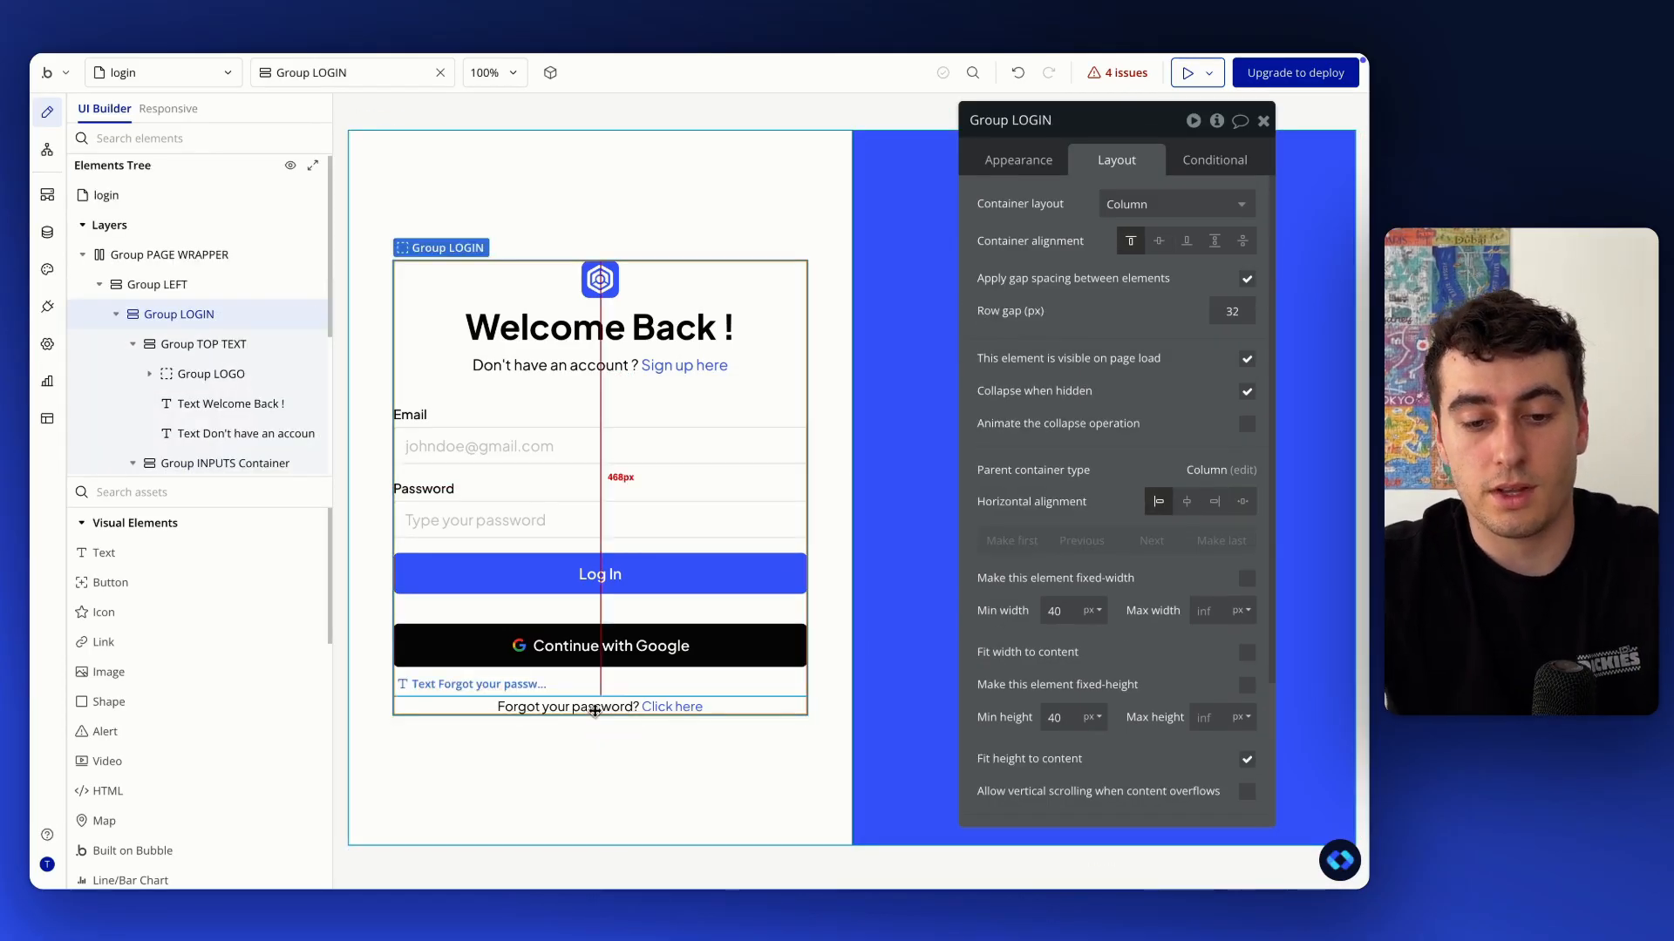
left_click(606, 697)
left_click(1082, 345)
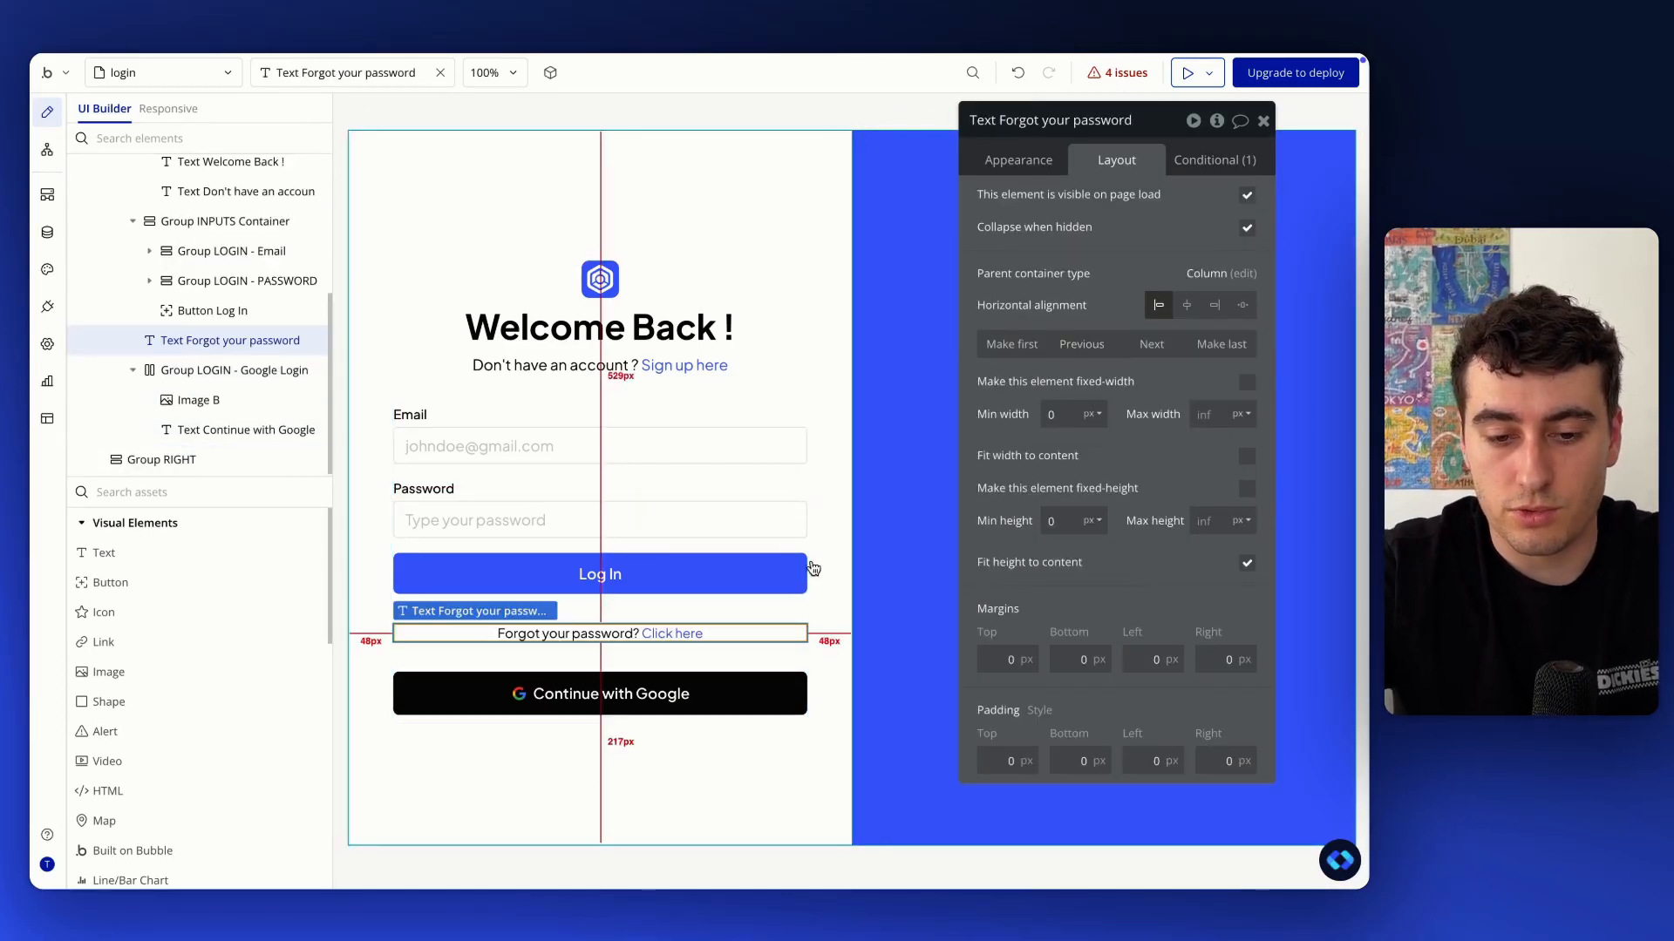
Check the Figma login design for the layout below the Google button
left_click(843, 615)
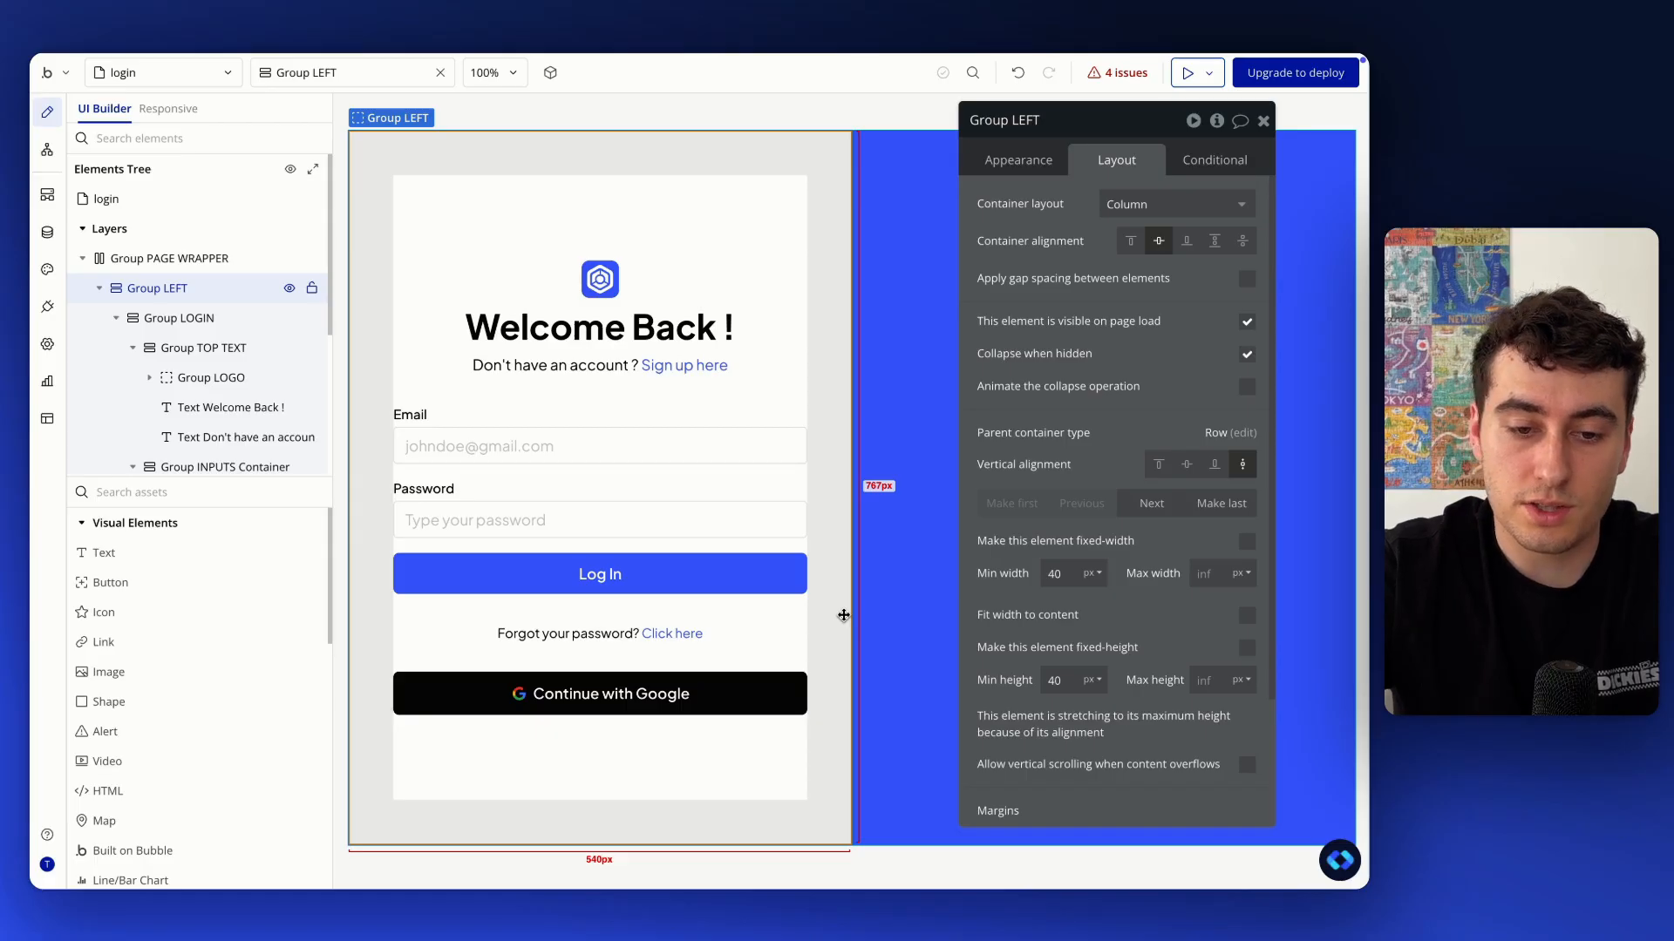
key("ctrl+Up")
left_click(819, 560)
scroll(820, 560, "down", 5)
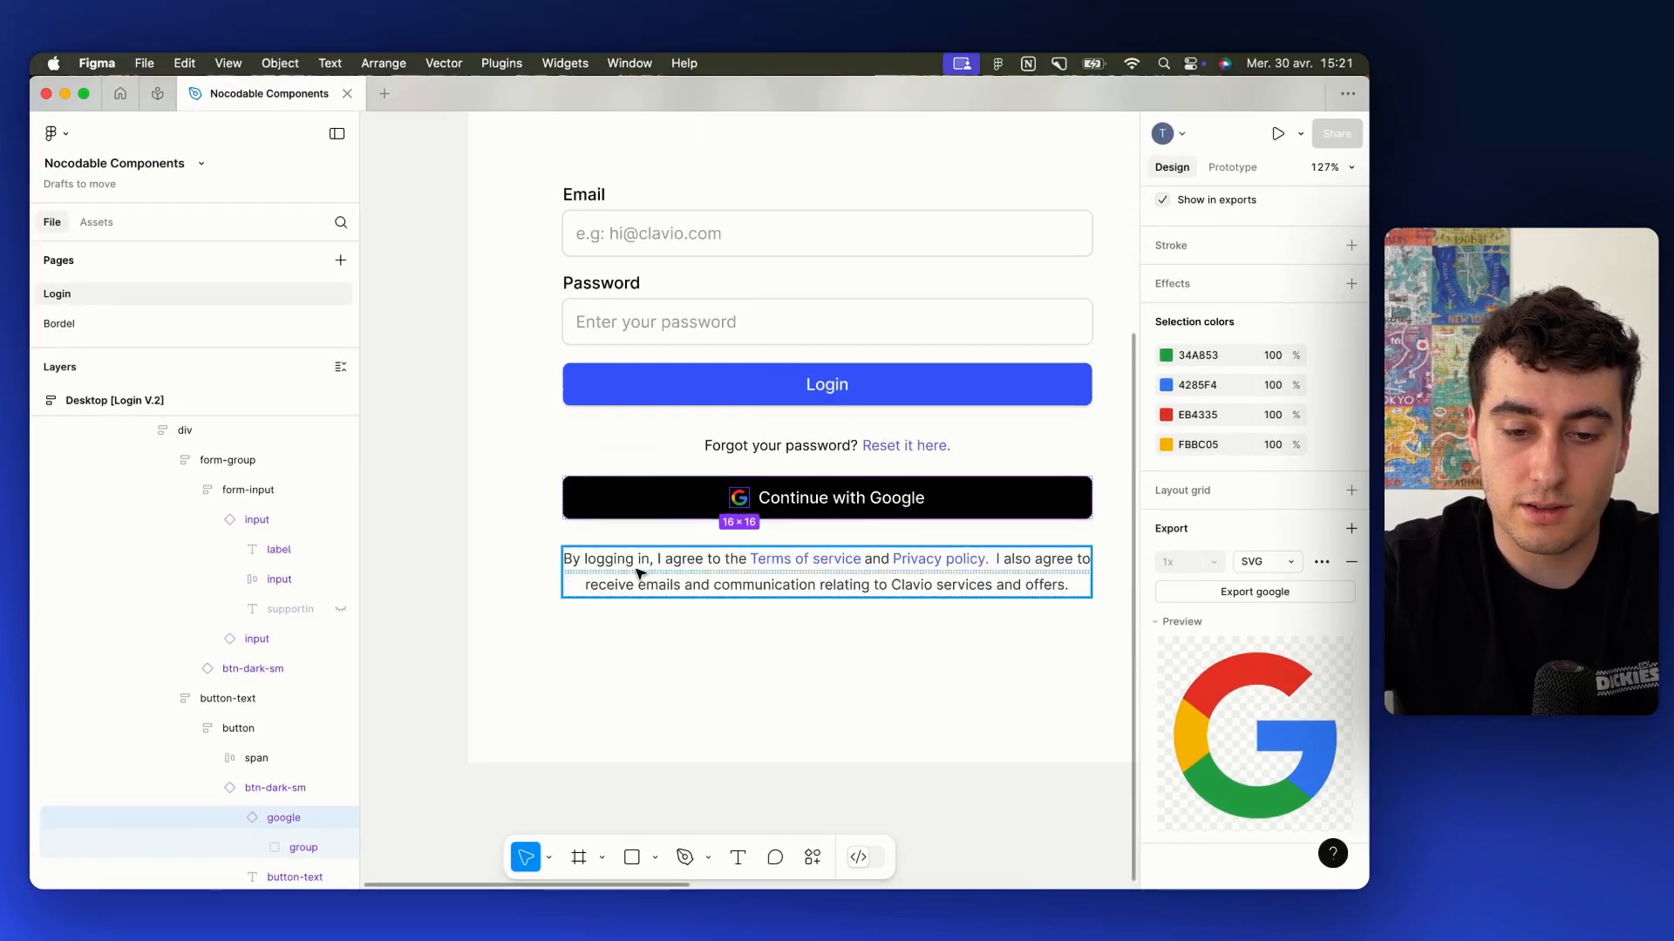
scroll(662, 562, "right", 2)
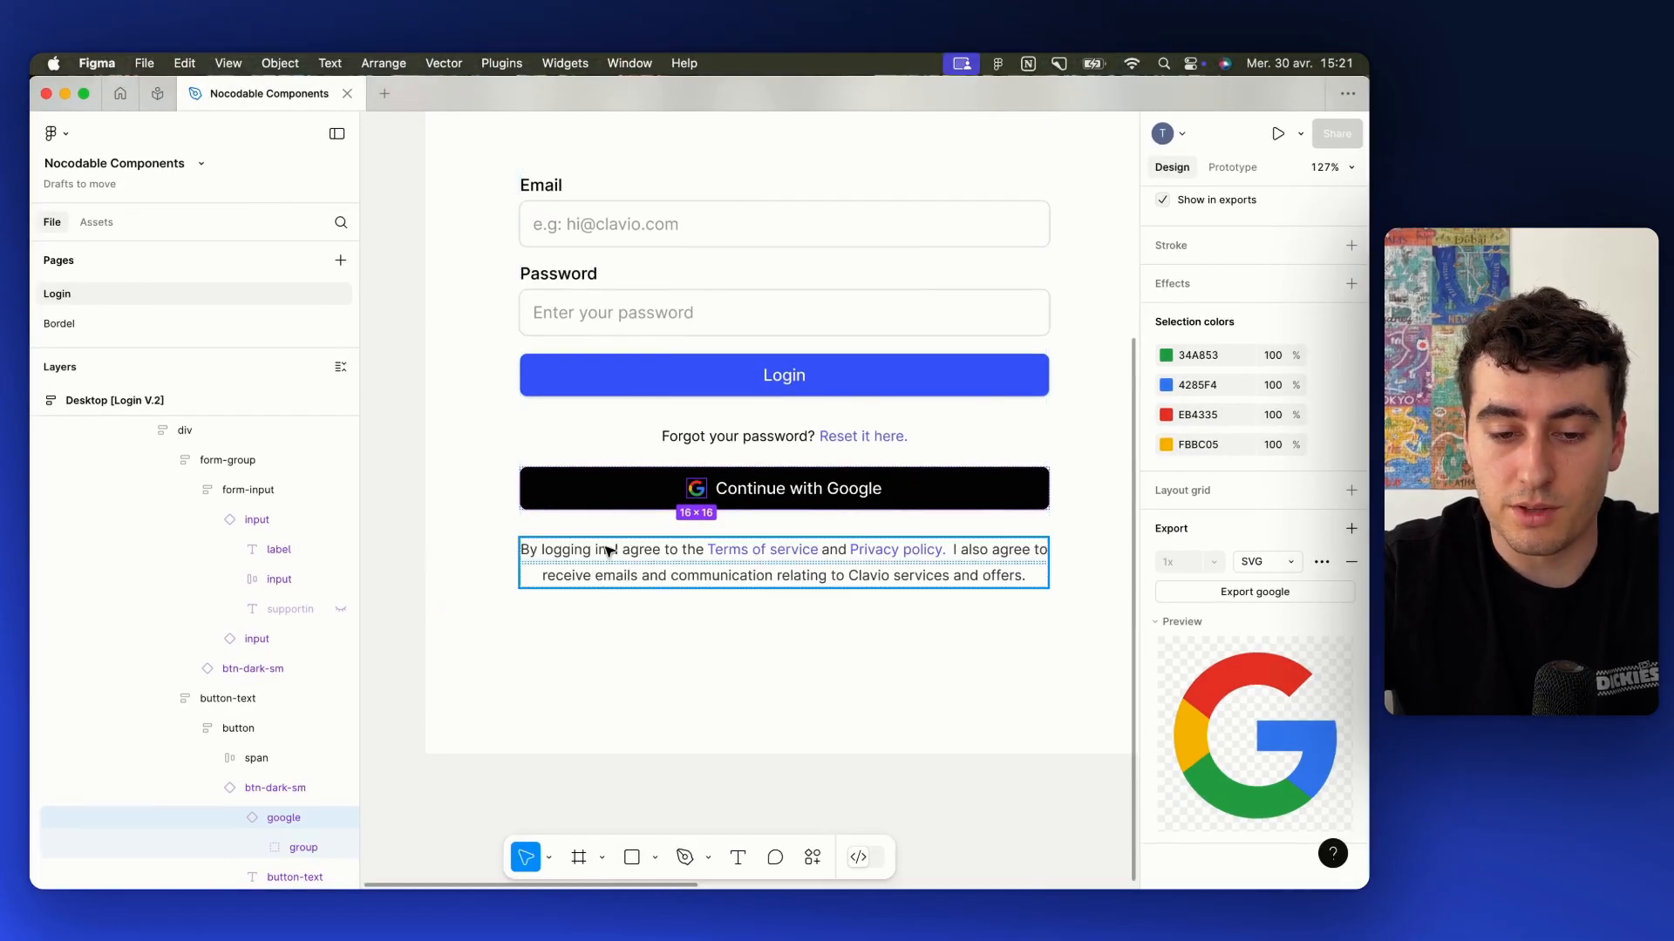
key("ctrl+Up")
left_click(734, 74)
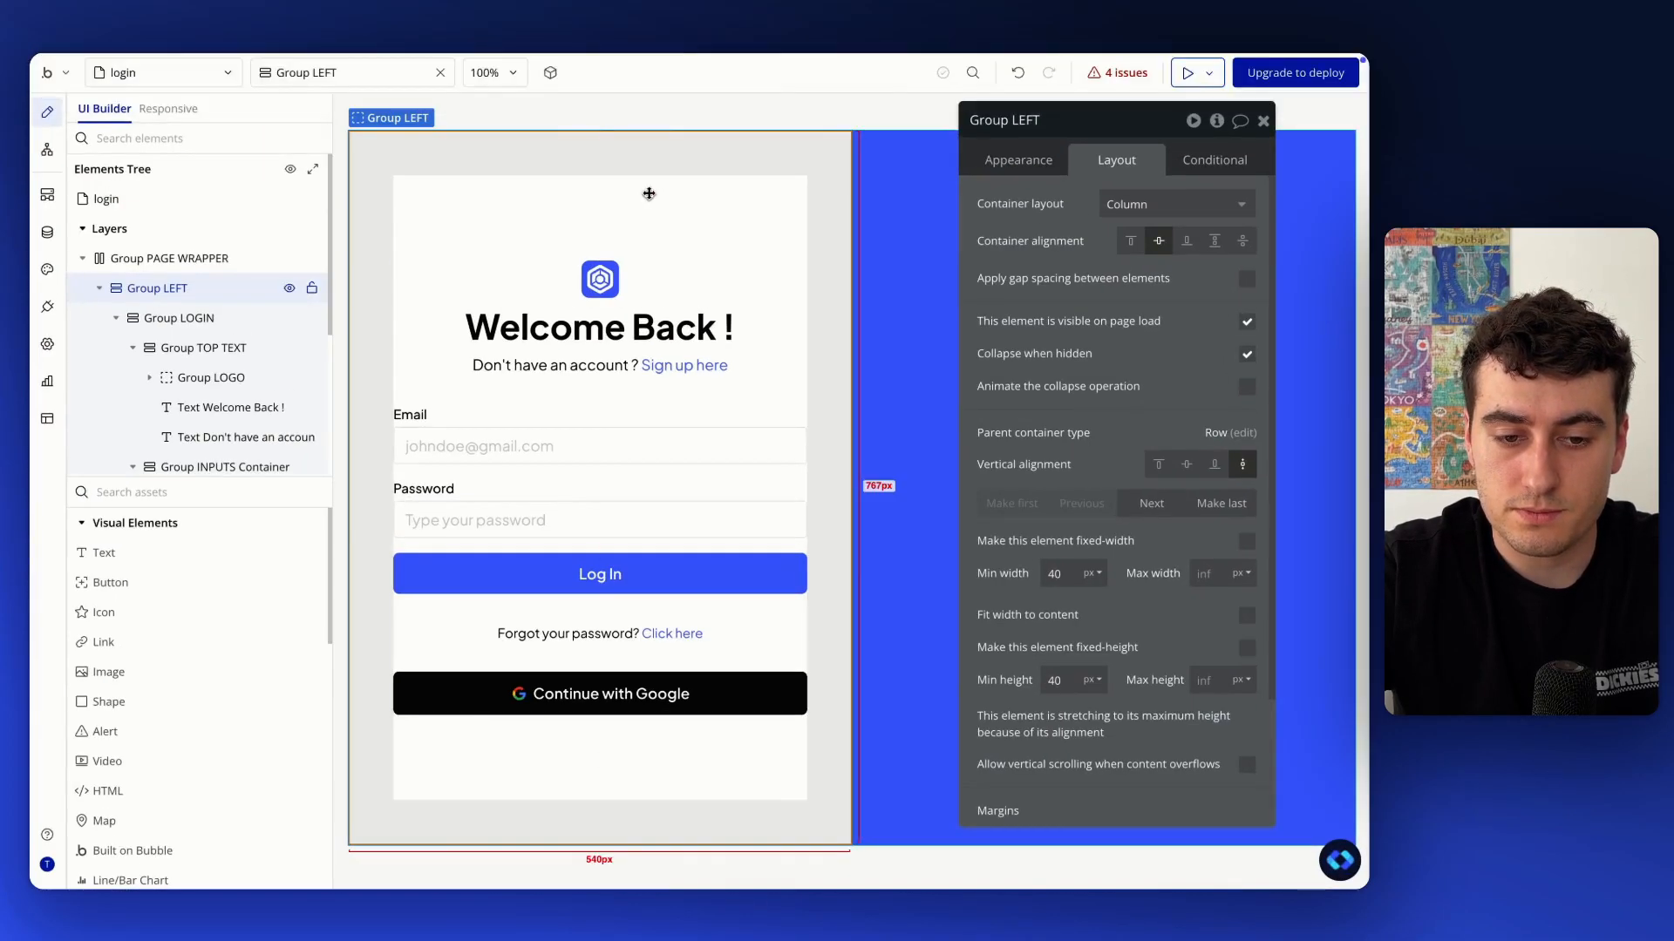
Duplicate the Forgot your password text and move the copy below the Google button
left_click(577, 631)
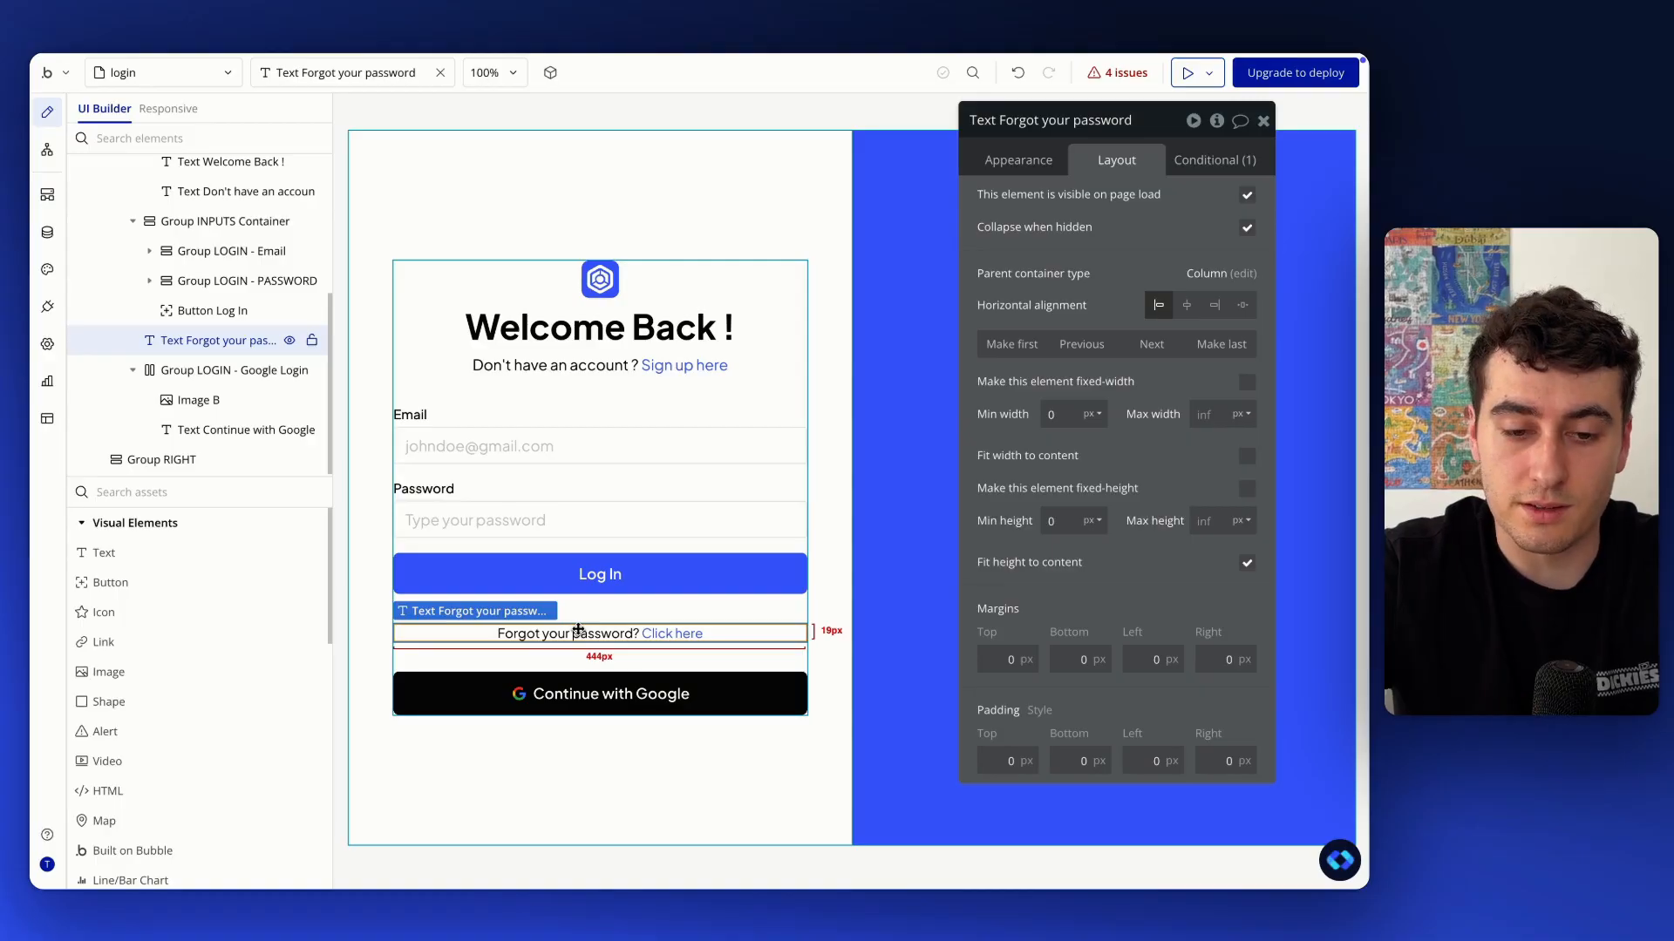
key("ctrl+d")
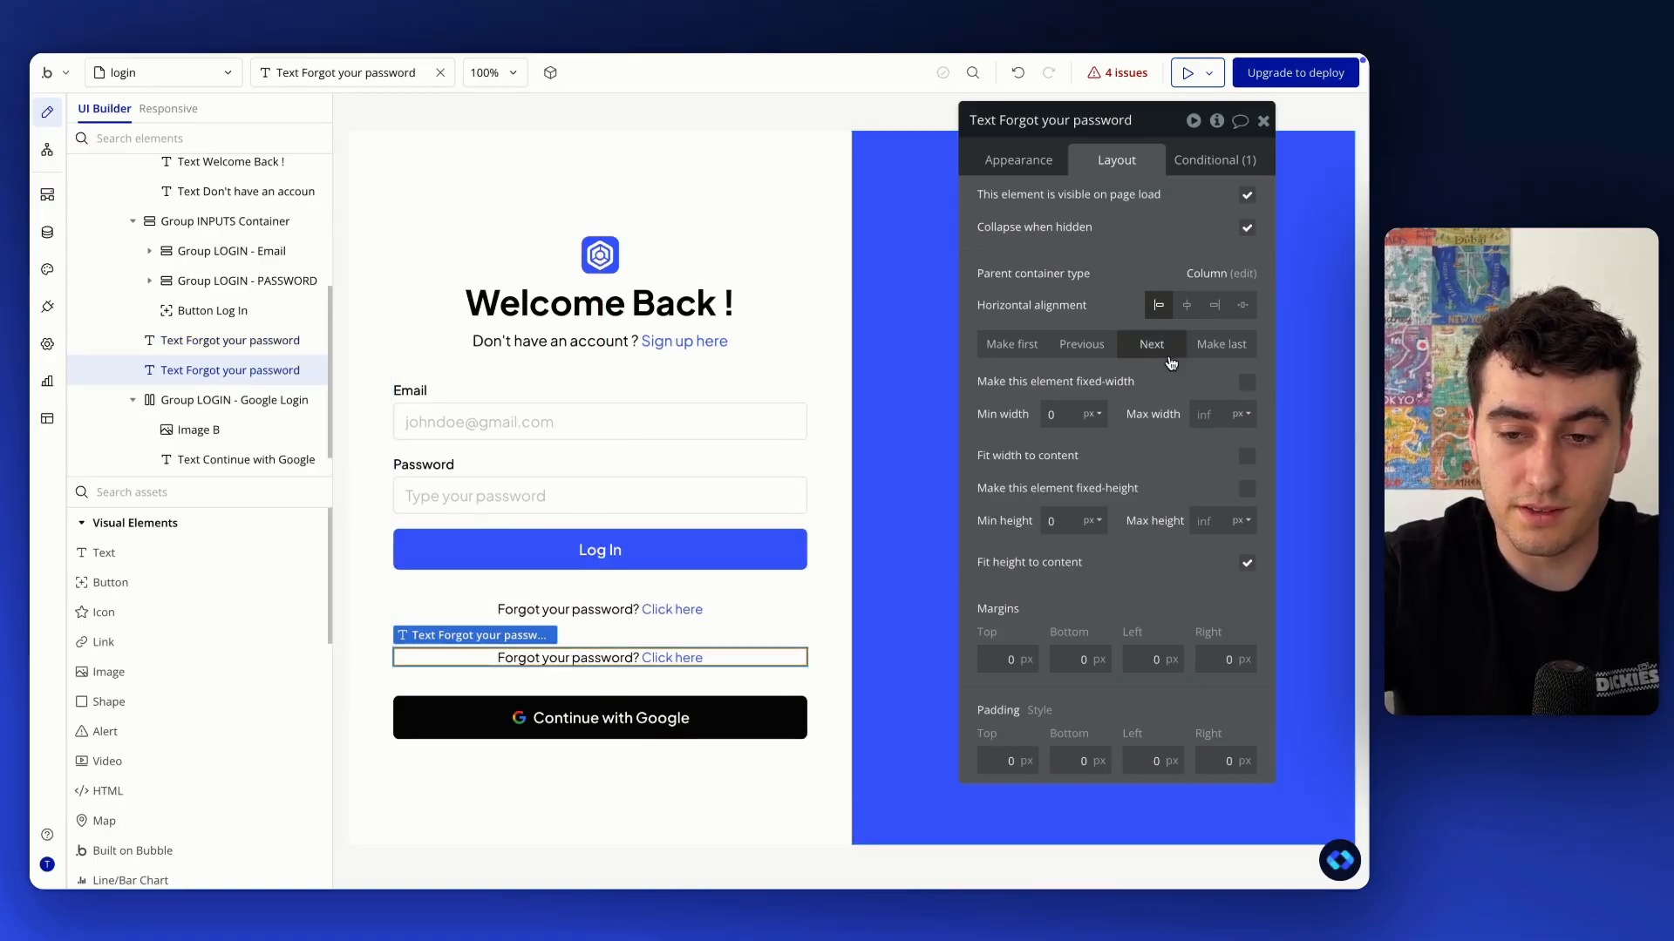
left_click(1169, 355)
key("ctrl+Up")
Copy the 'By logging in' legal sentence from the Figma design
left_click(724, 454)
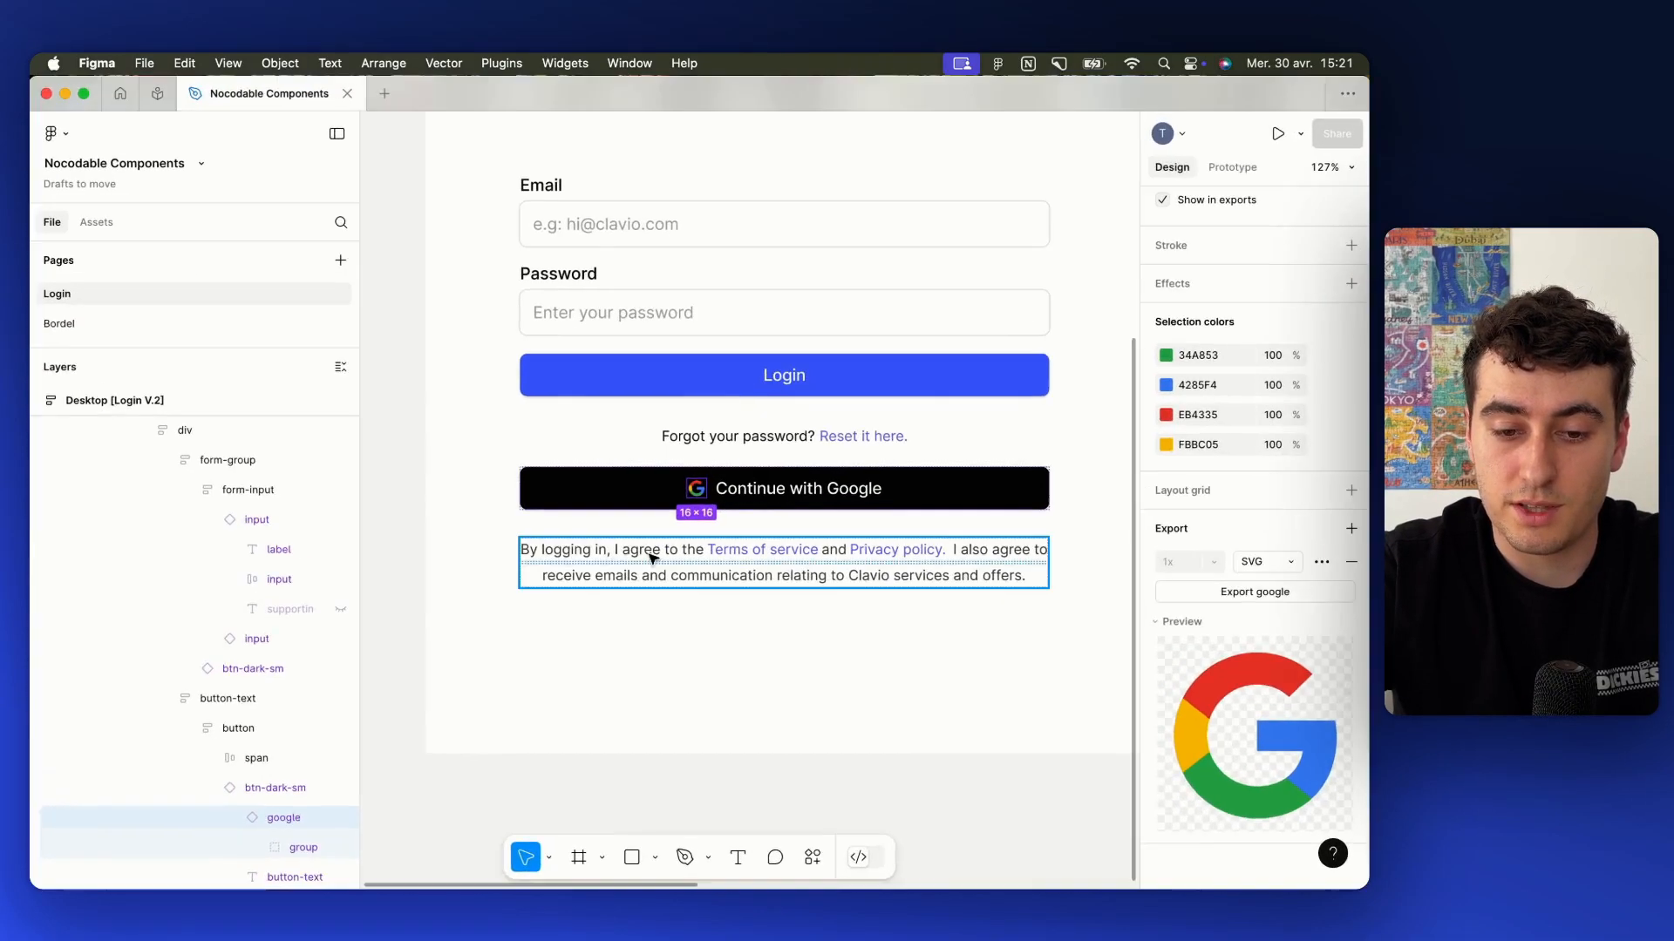
left_click(652, 556)
double_click(608, 549)
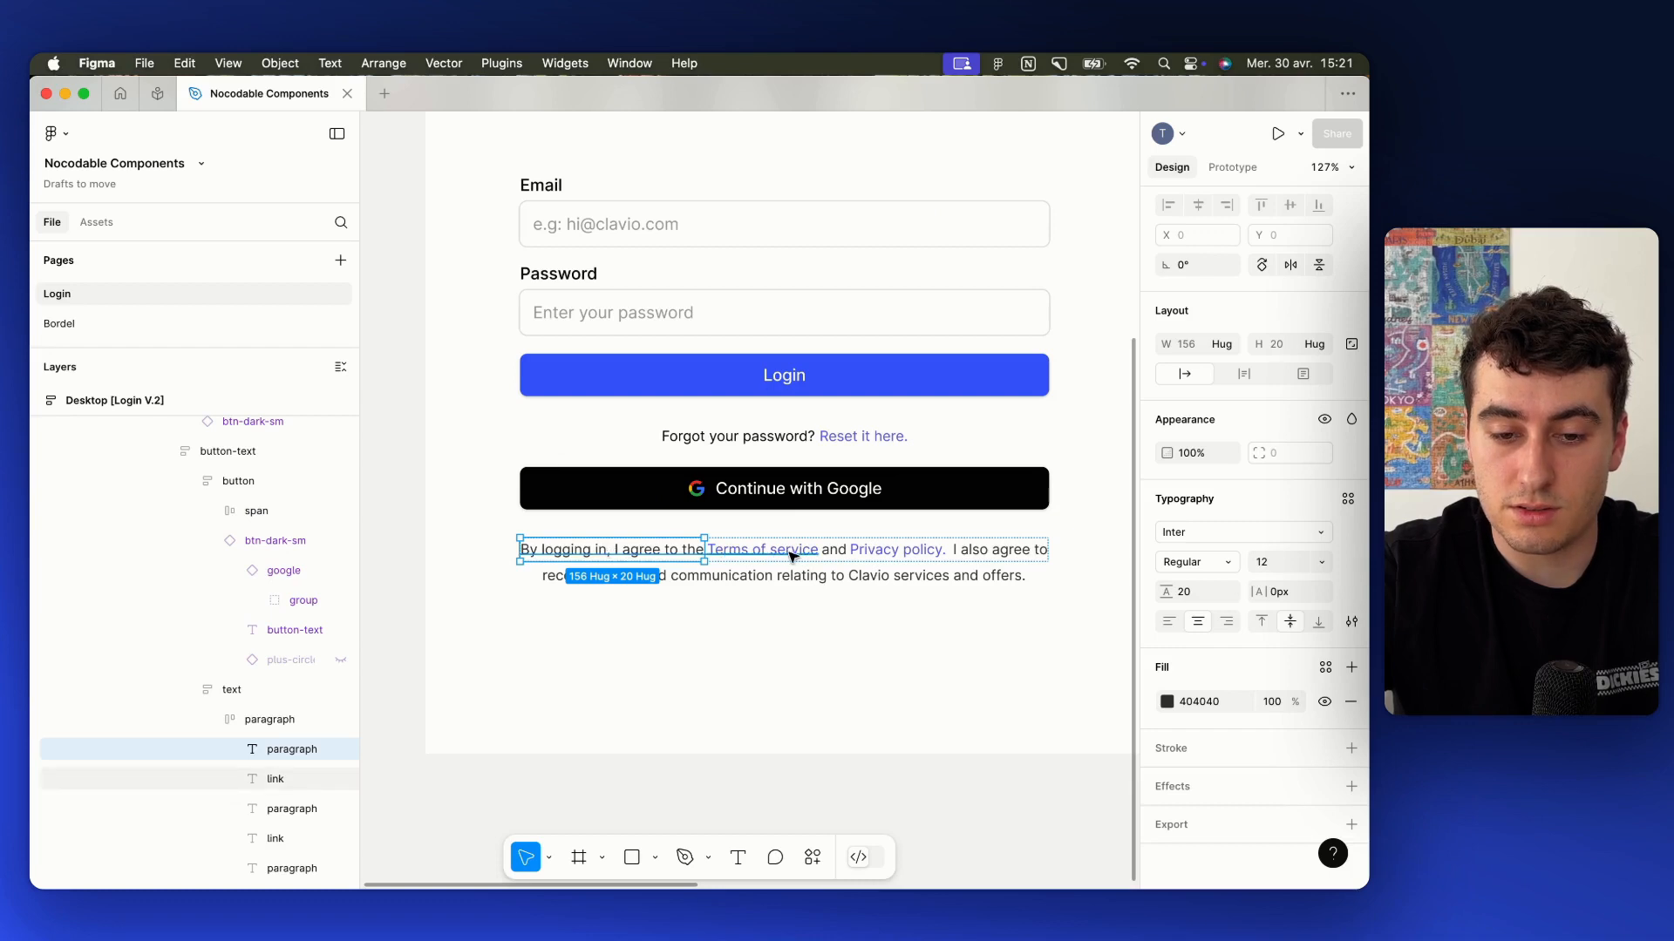
left_click(661, 579)
double_click(660, 550)
double_click(657, 546)
key("ctrl+c")
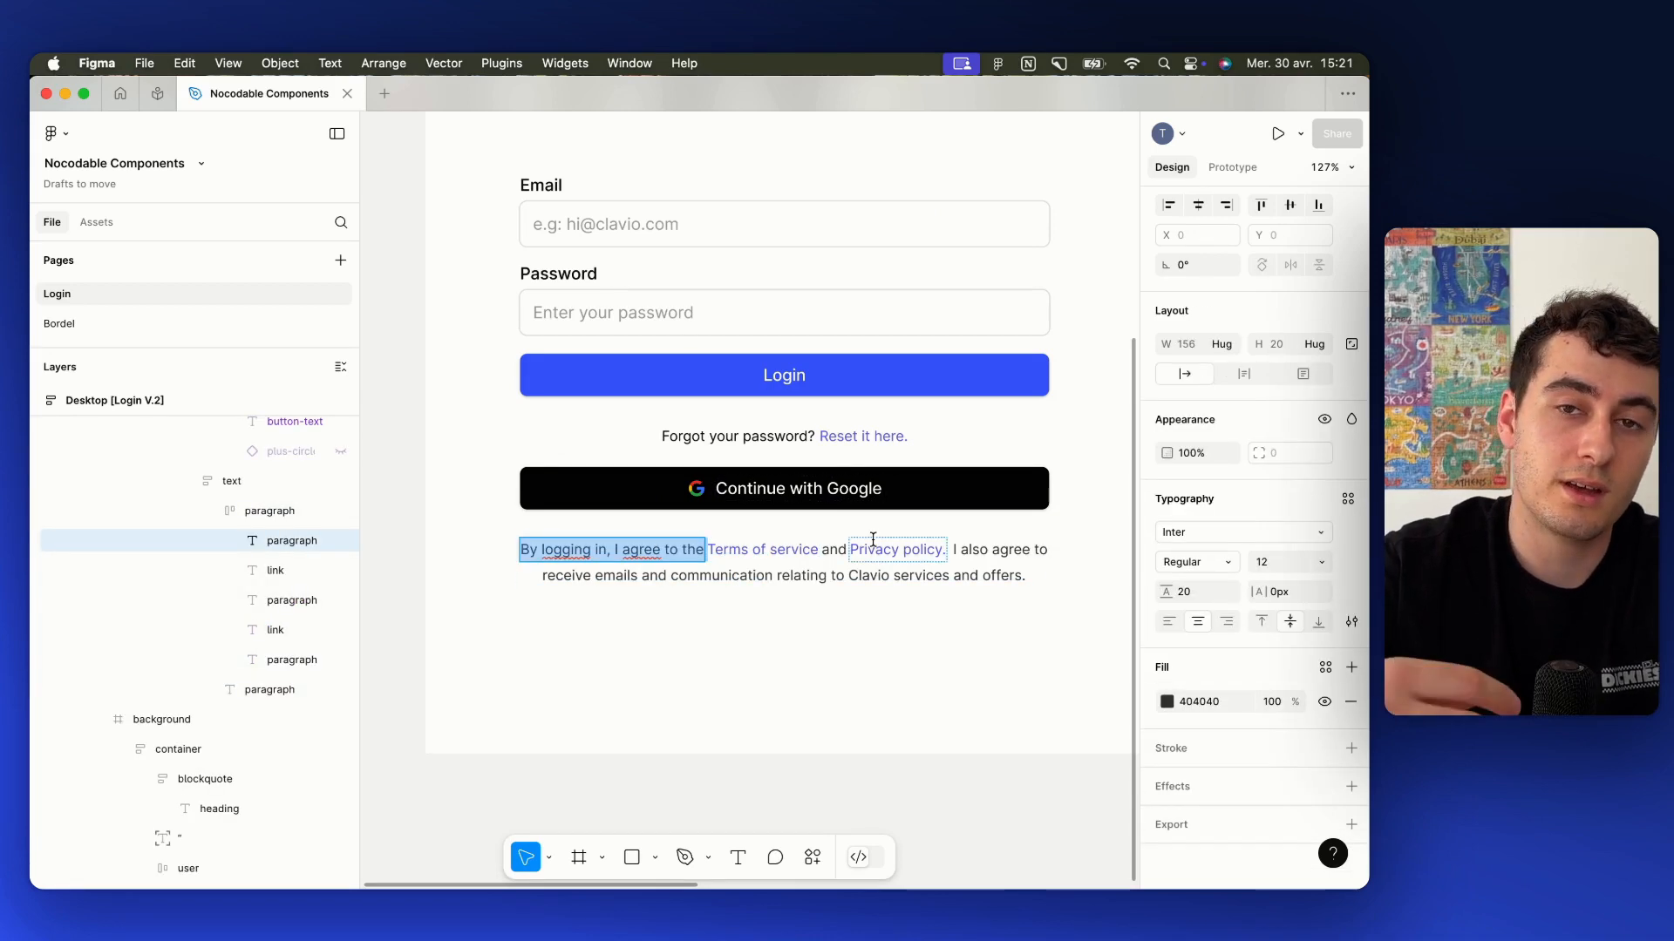
key("ctrl+Up")
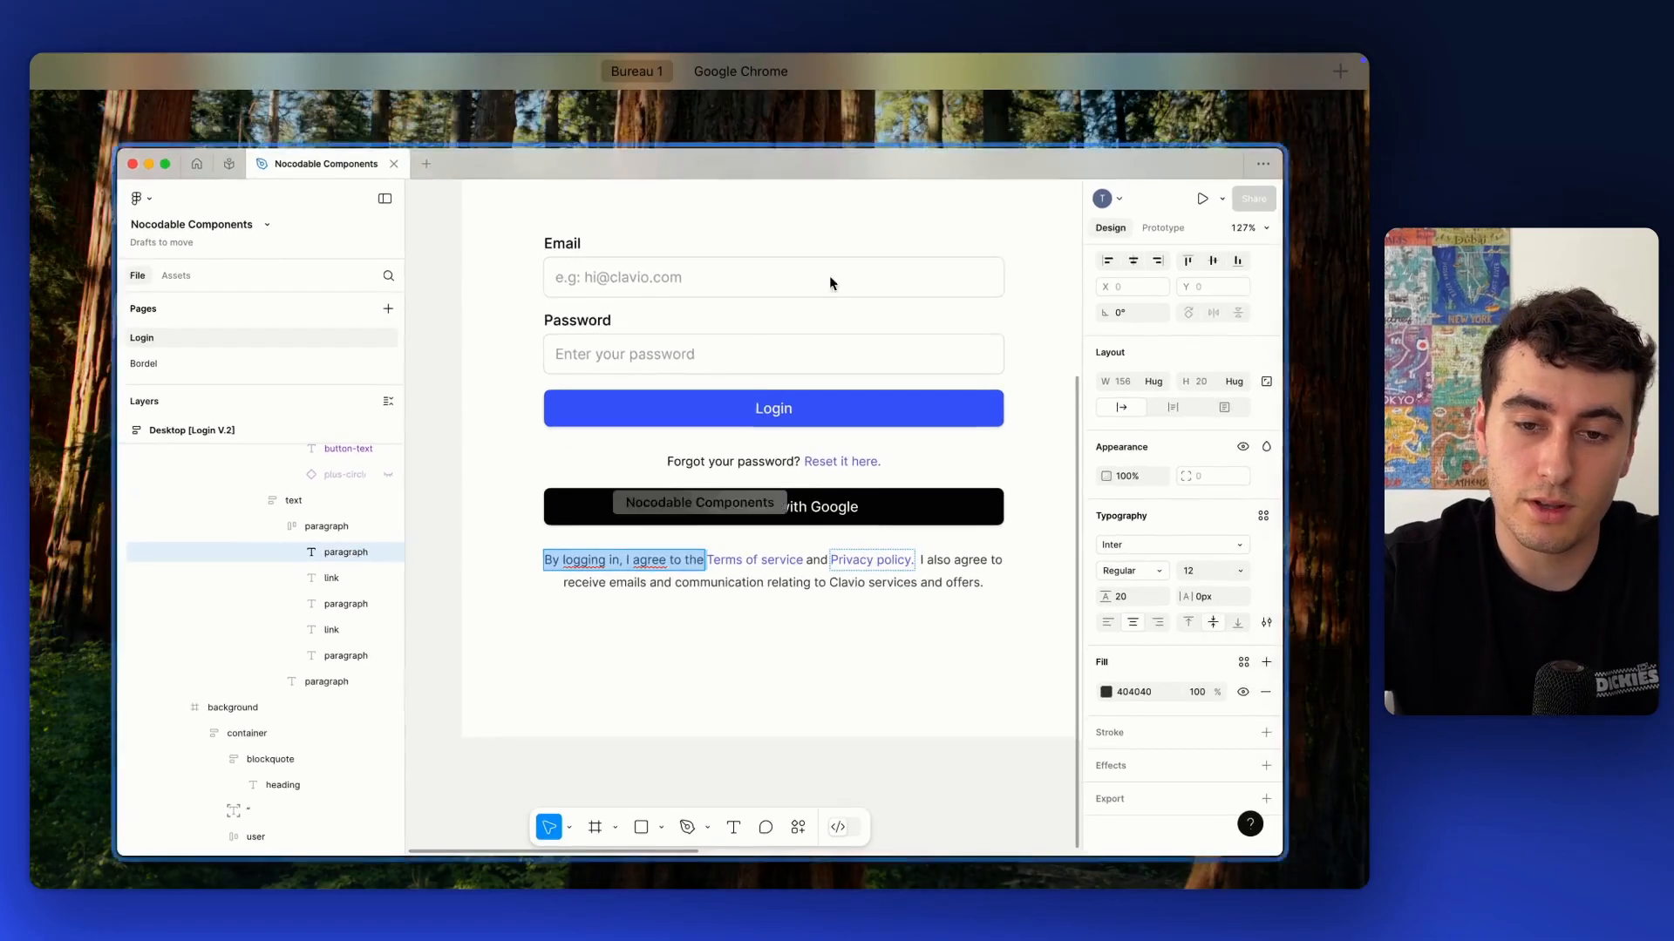
left_click(781, 122)
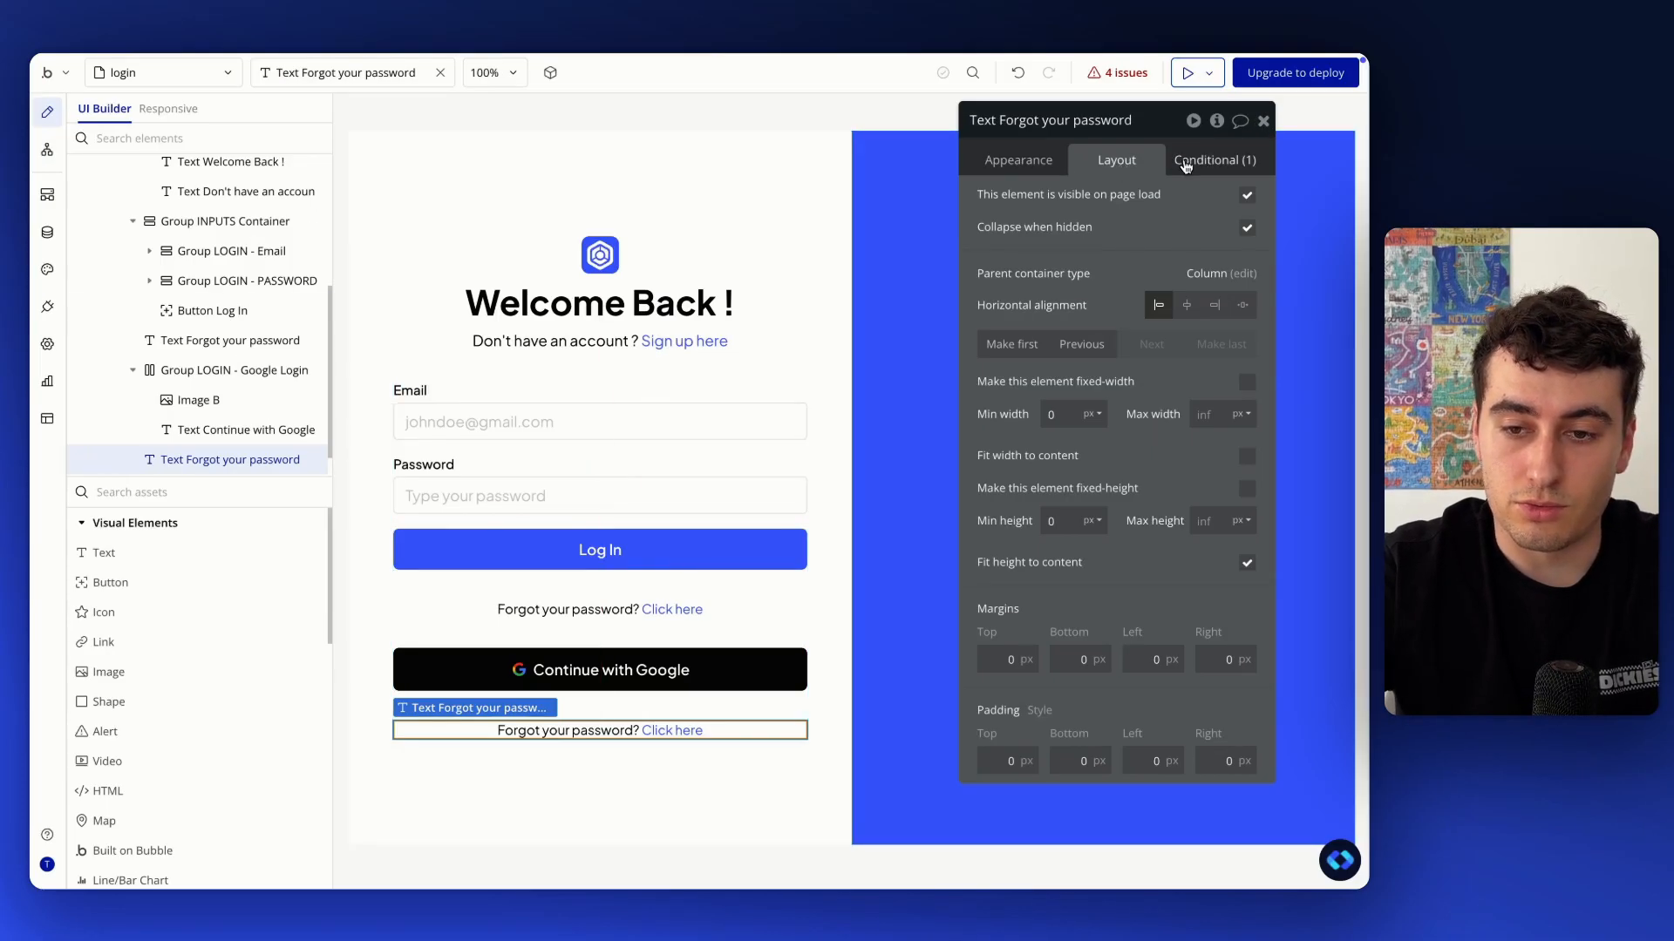
Delete the copied text's hover condition and replace its content with the 'By logging in' sentence
left_click(1214, 160)
left_click(1255, 192)
left_click(1058, 160)
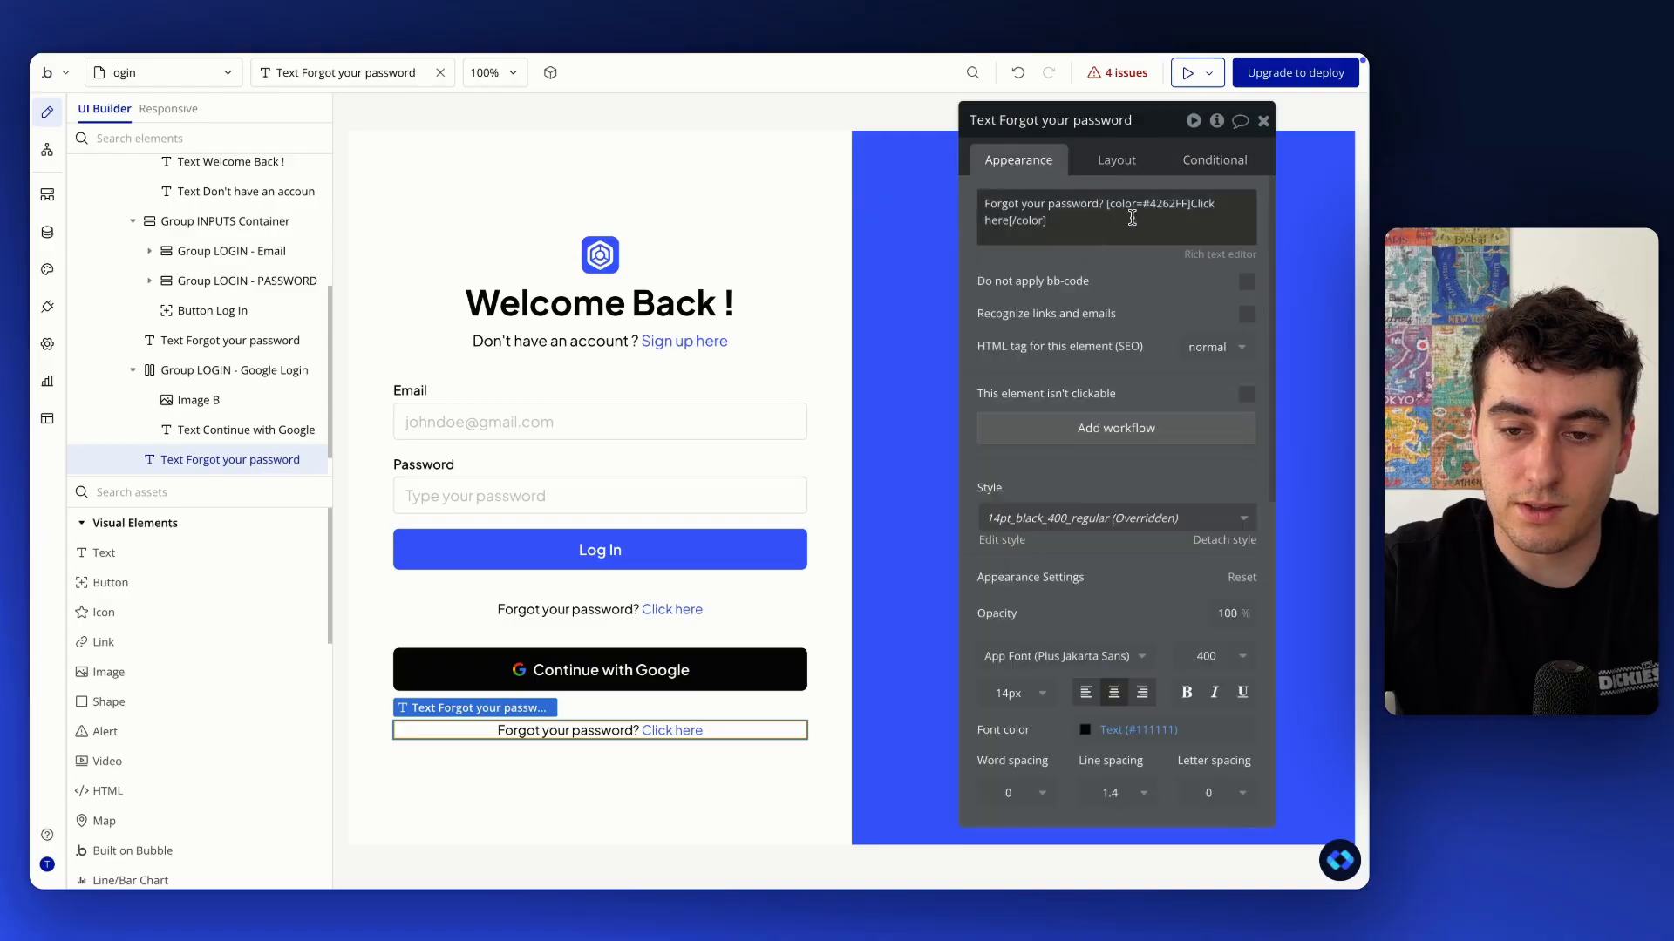
triple_click(1061, 224)
key("ctrl+v")
Copy 'Terms of service' from Figma and append it to the Bubble sentence
key("ctrl+Up")
left_click(833, 575)
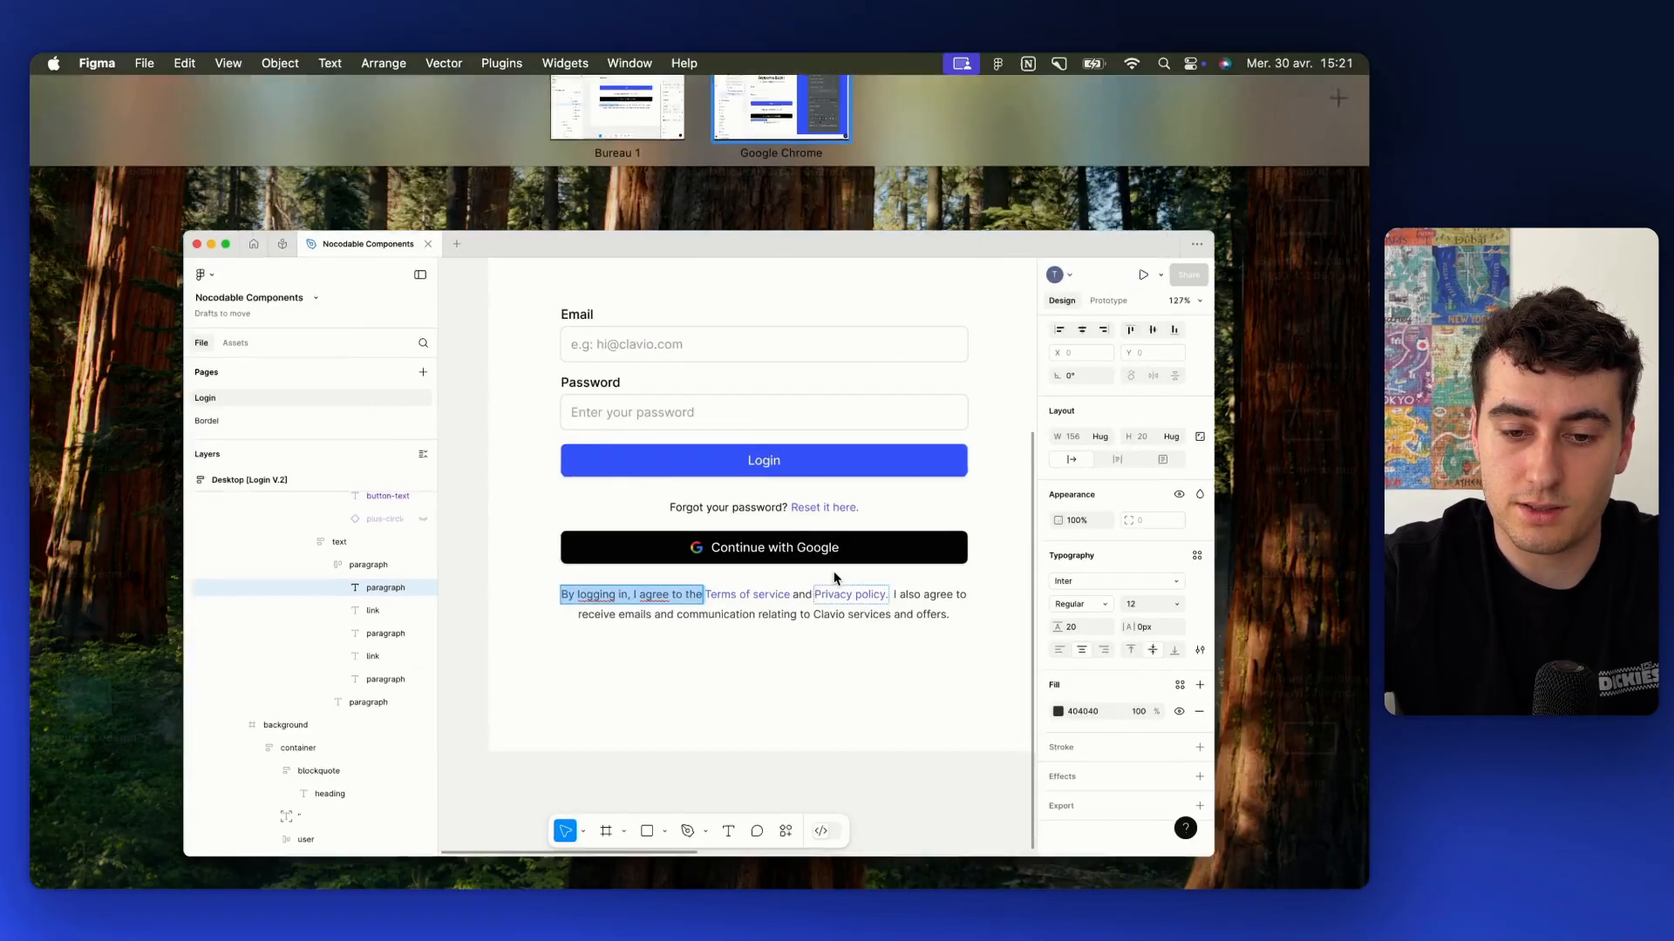
double_click(799, 546)
key("super+c")
key("ctrl+Up")
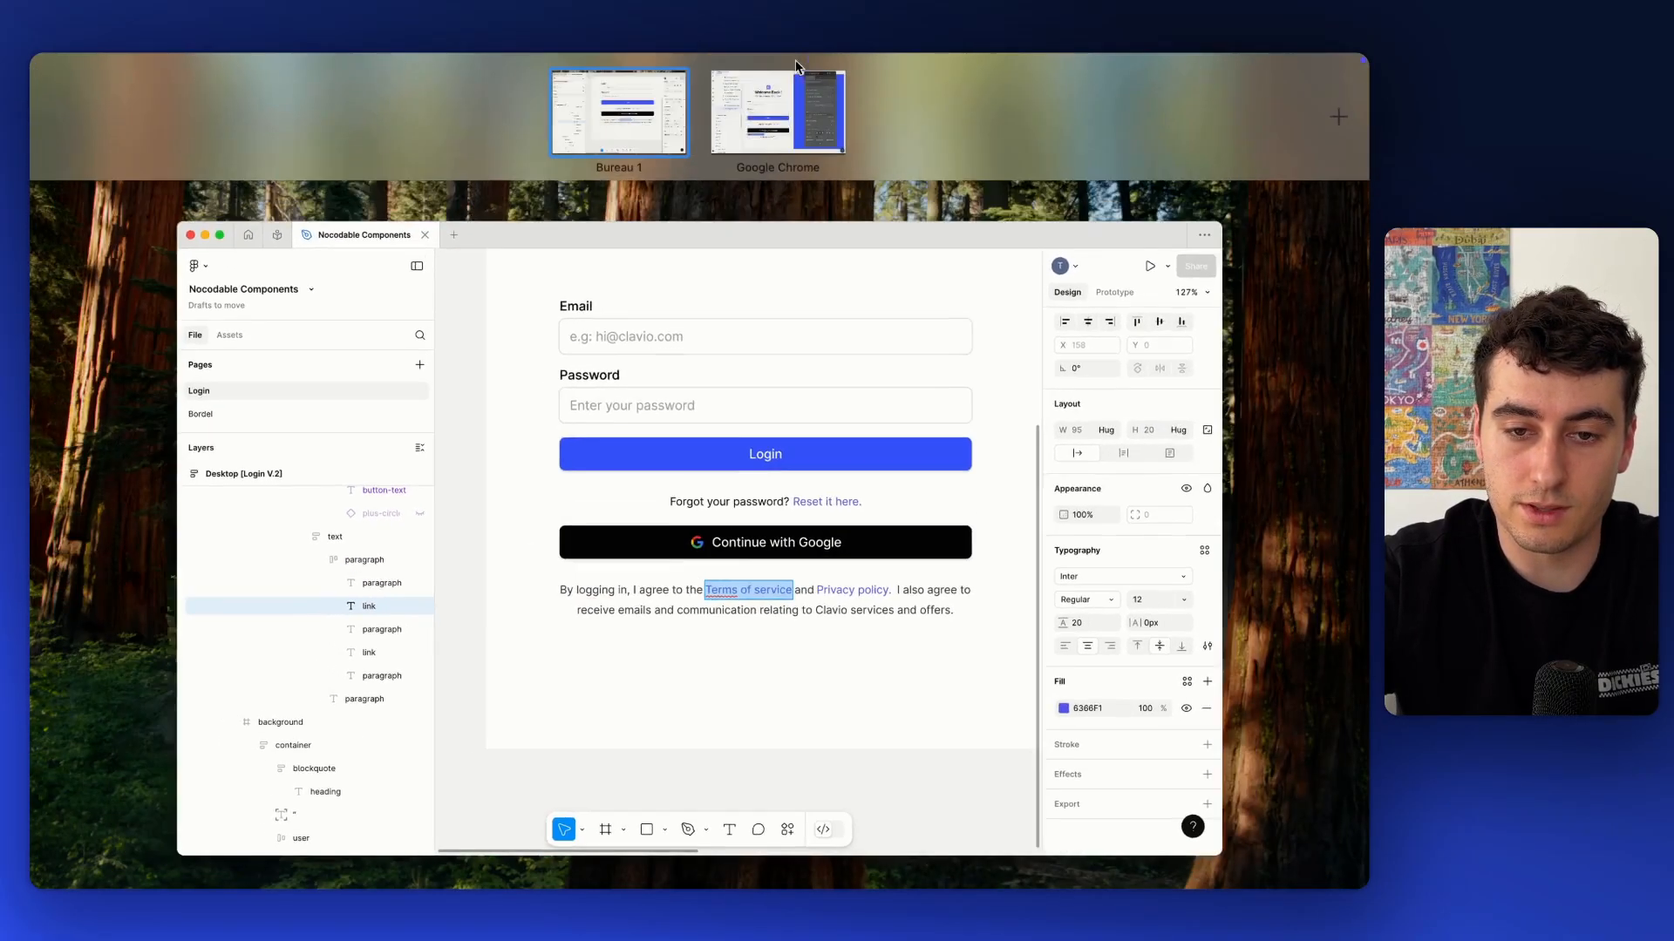
left_click(782, 112)
left_click(1145, 223)
key("Right")
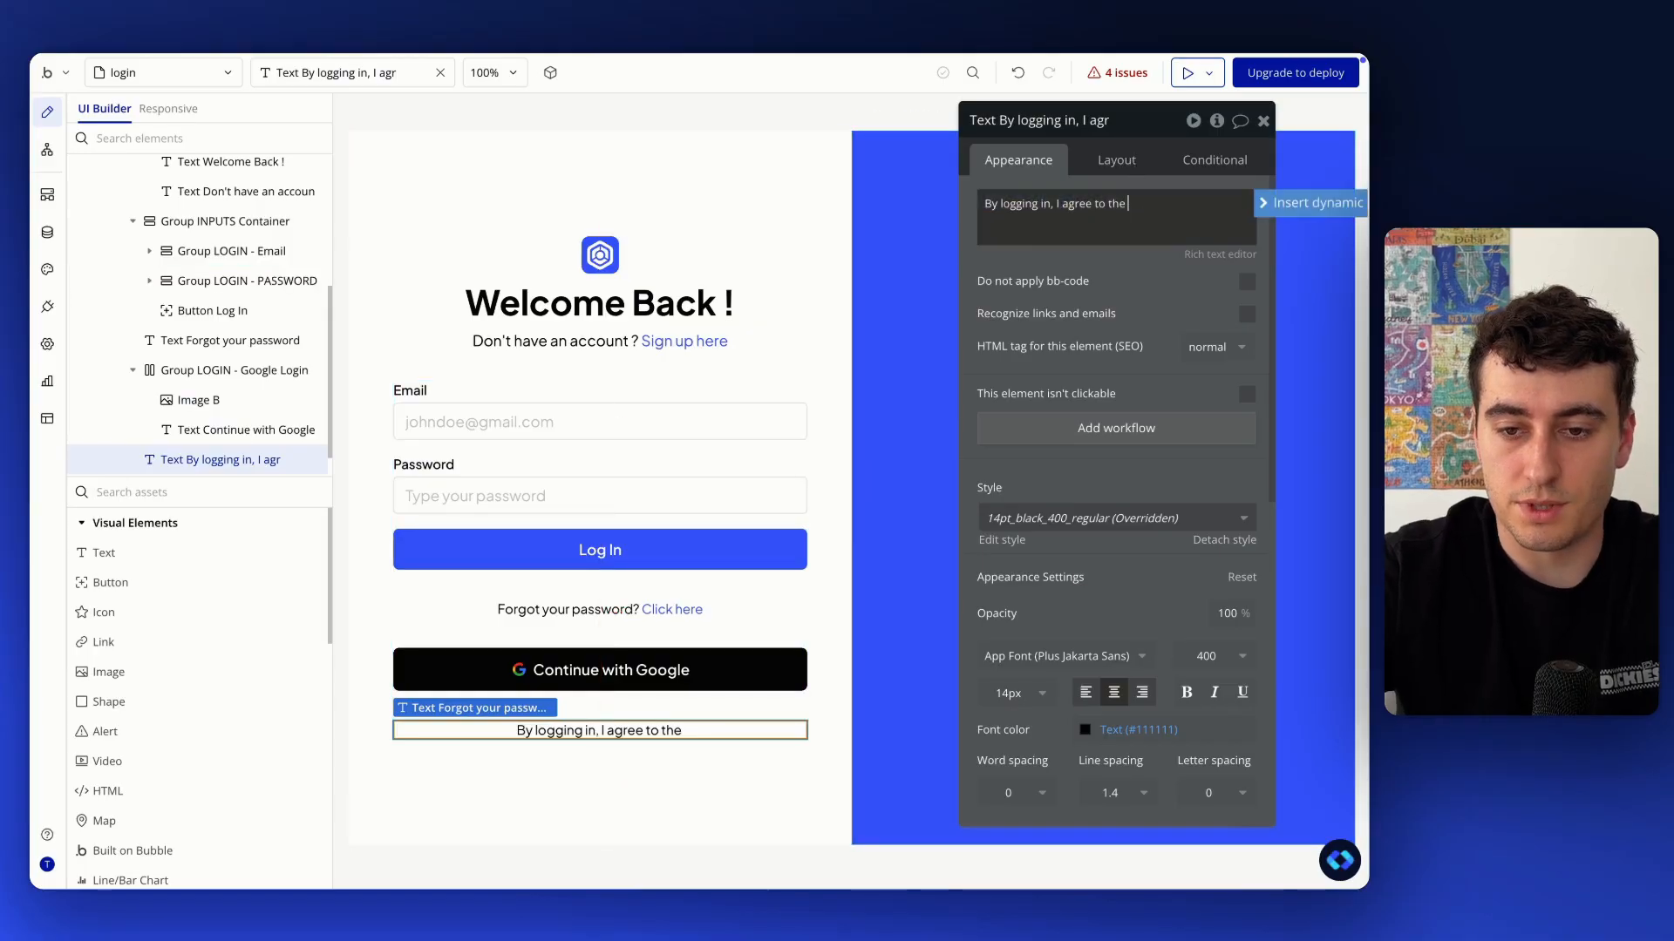
key("super+v")
Copy the Privacy policy link text from the Figma design
key("ctrl+Up")
left_click(759, 509)
left_click(824, 547)
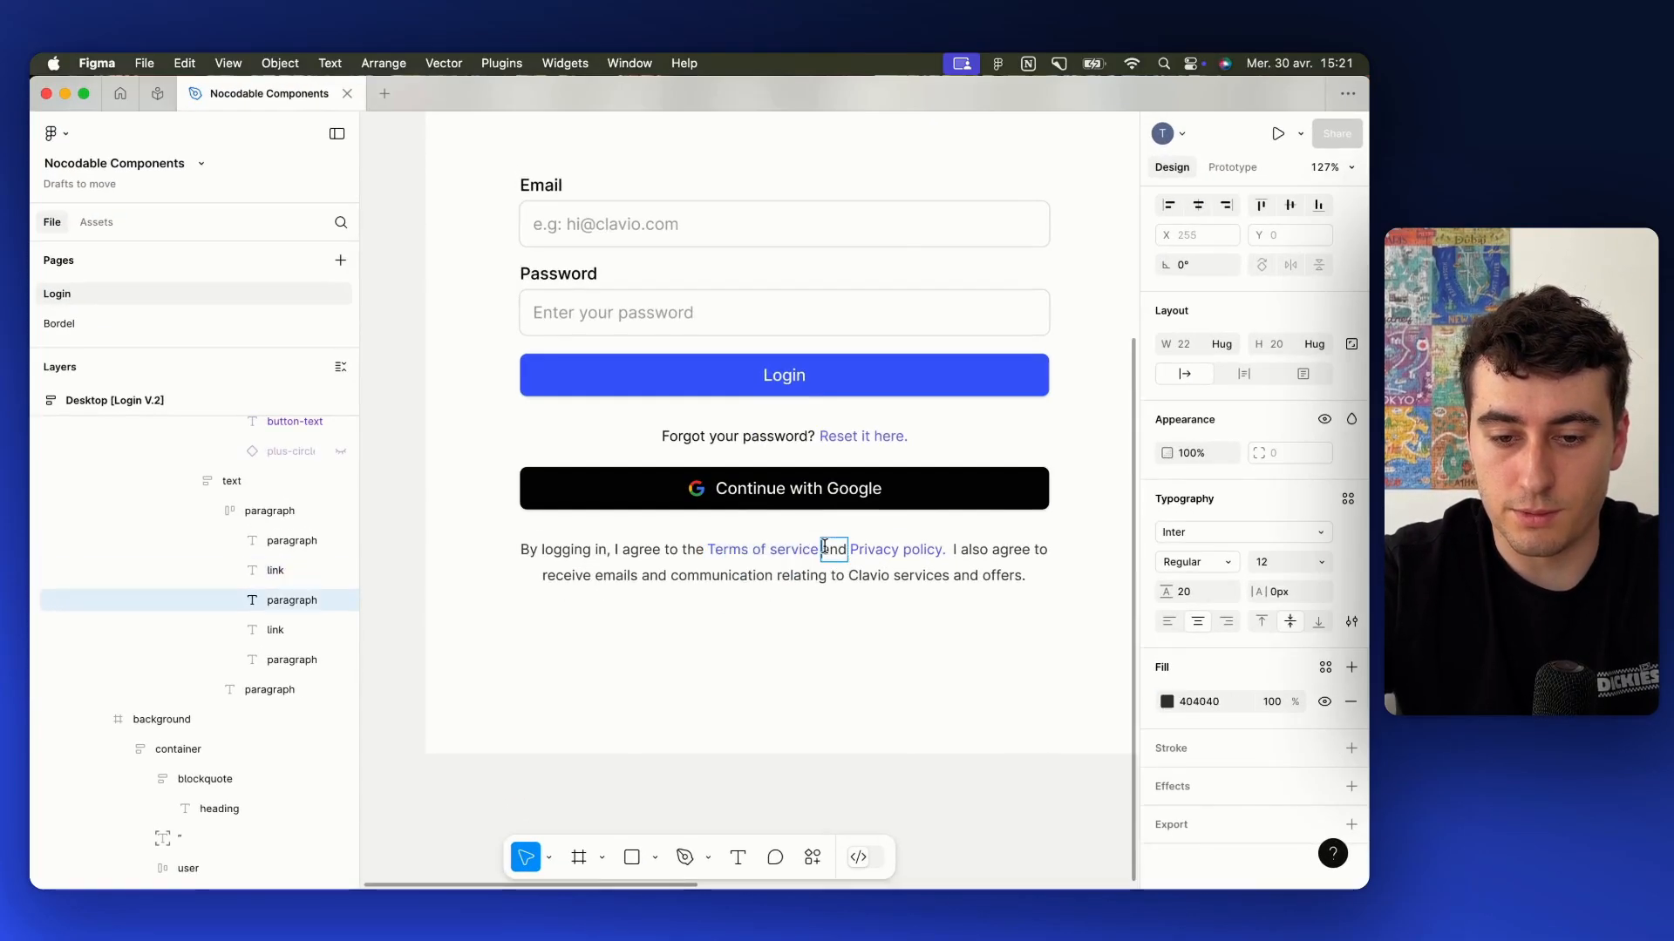
double_click(886, 549)
key("super+a")
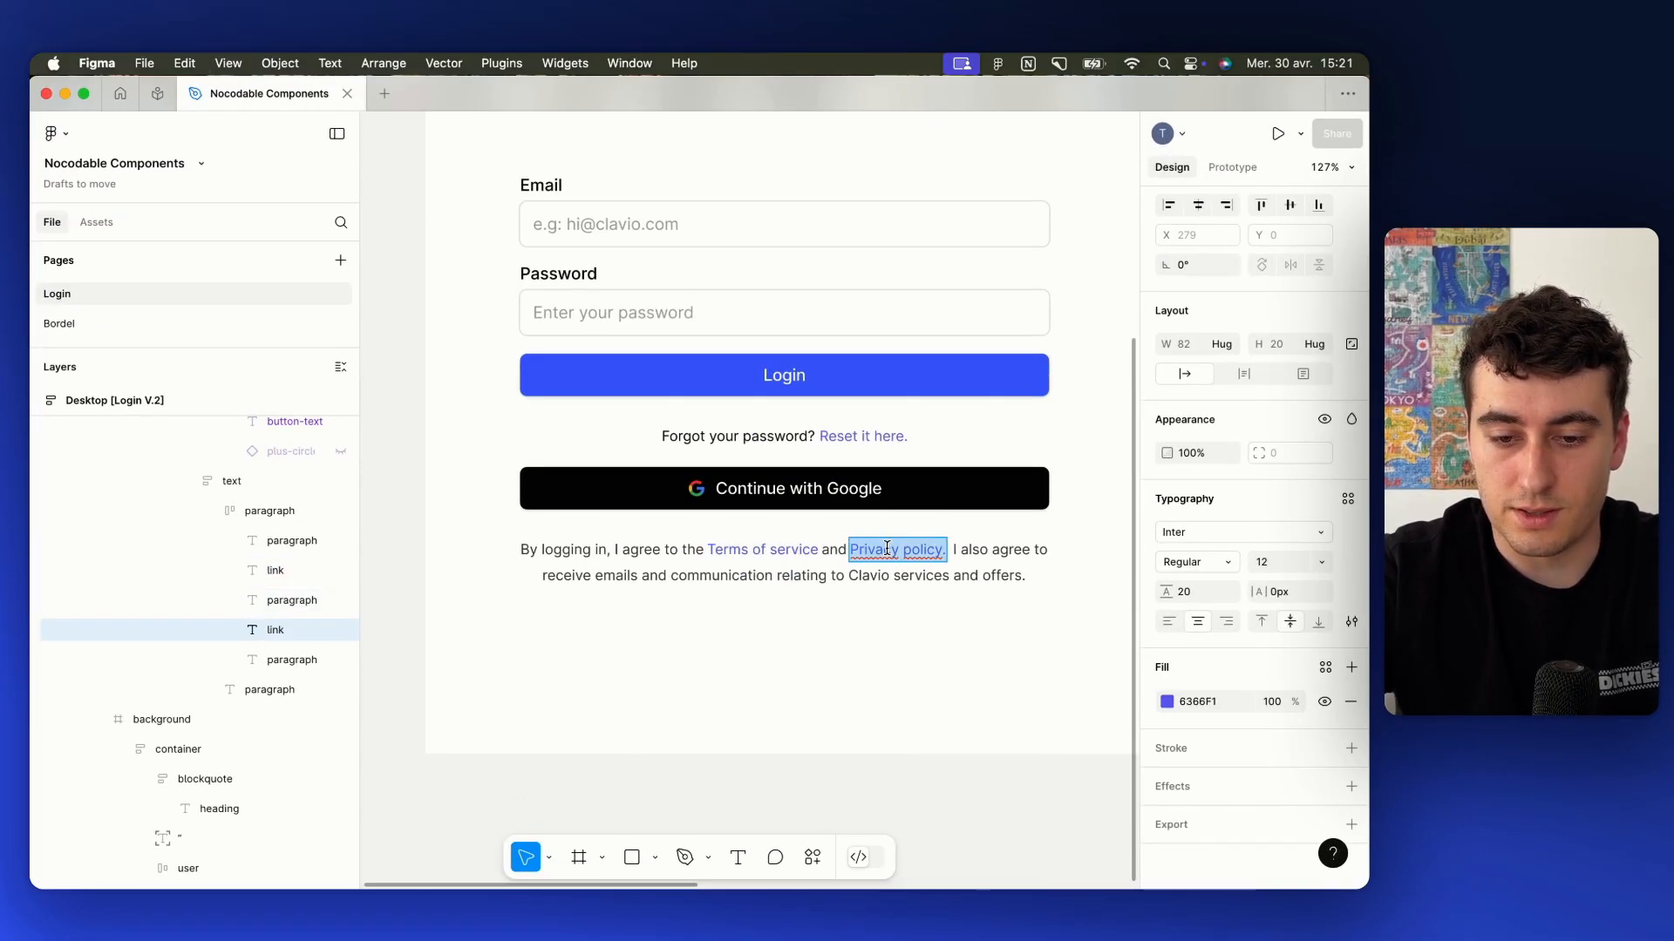
key("ctrl+Up")
mouse_move(897, 56)
left_click(830, 88)
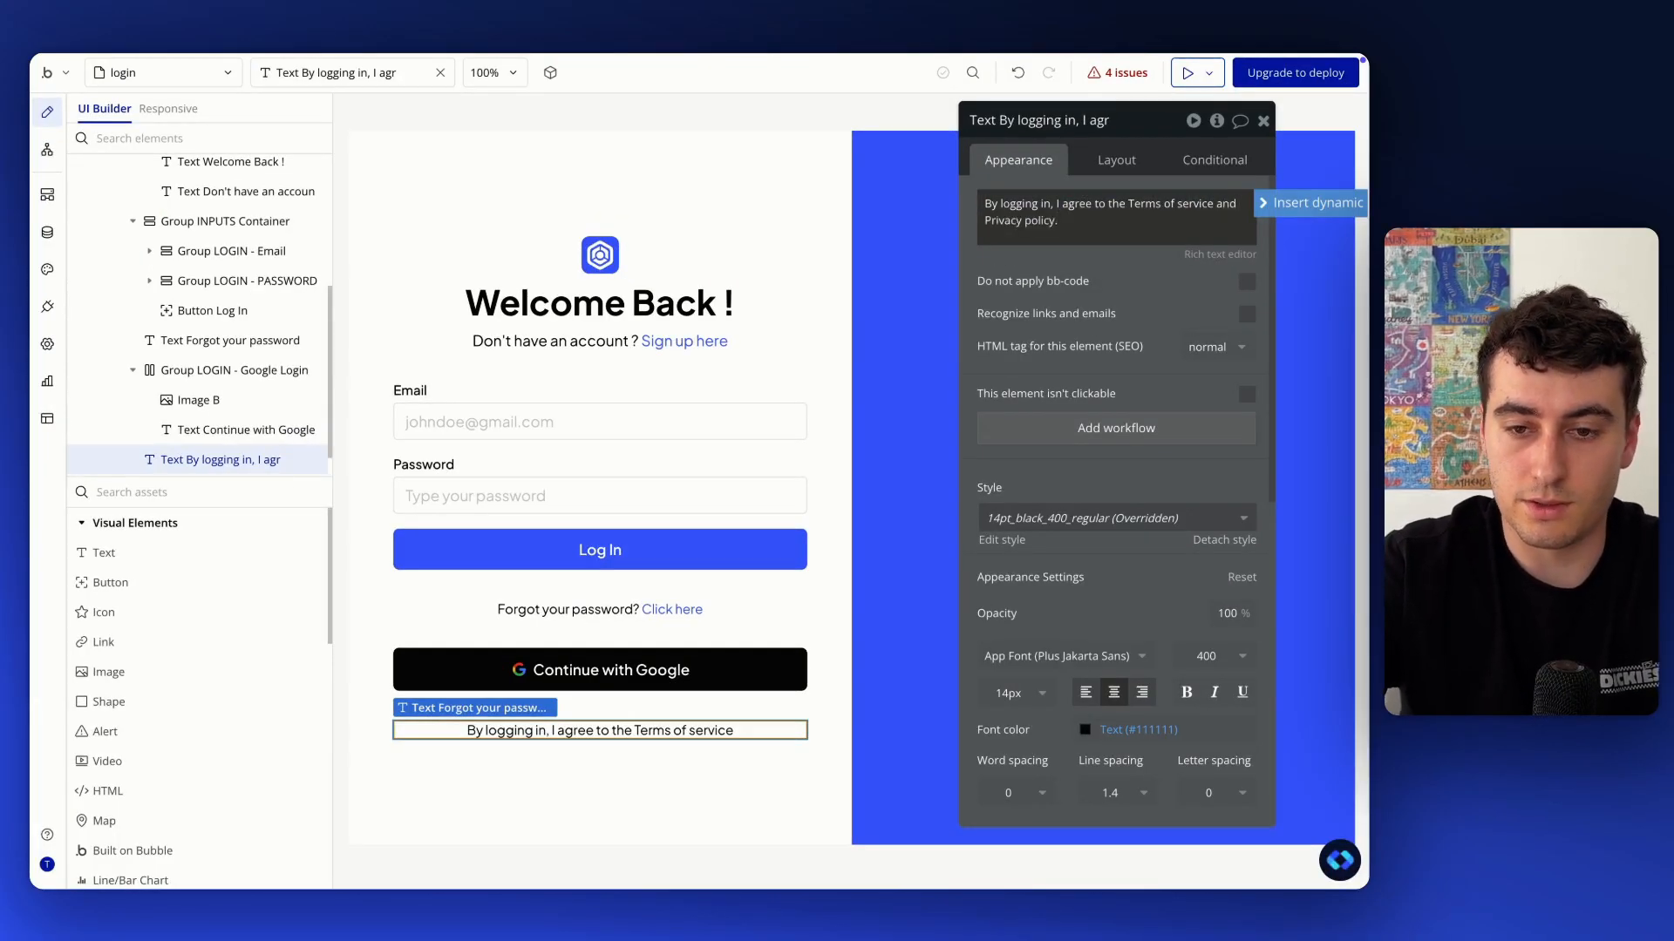
Paste 'I also agree to' after 'Privacy policy.' in the Bubble text
key("ctrl+Up")
left_click(1001, 601)
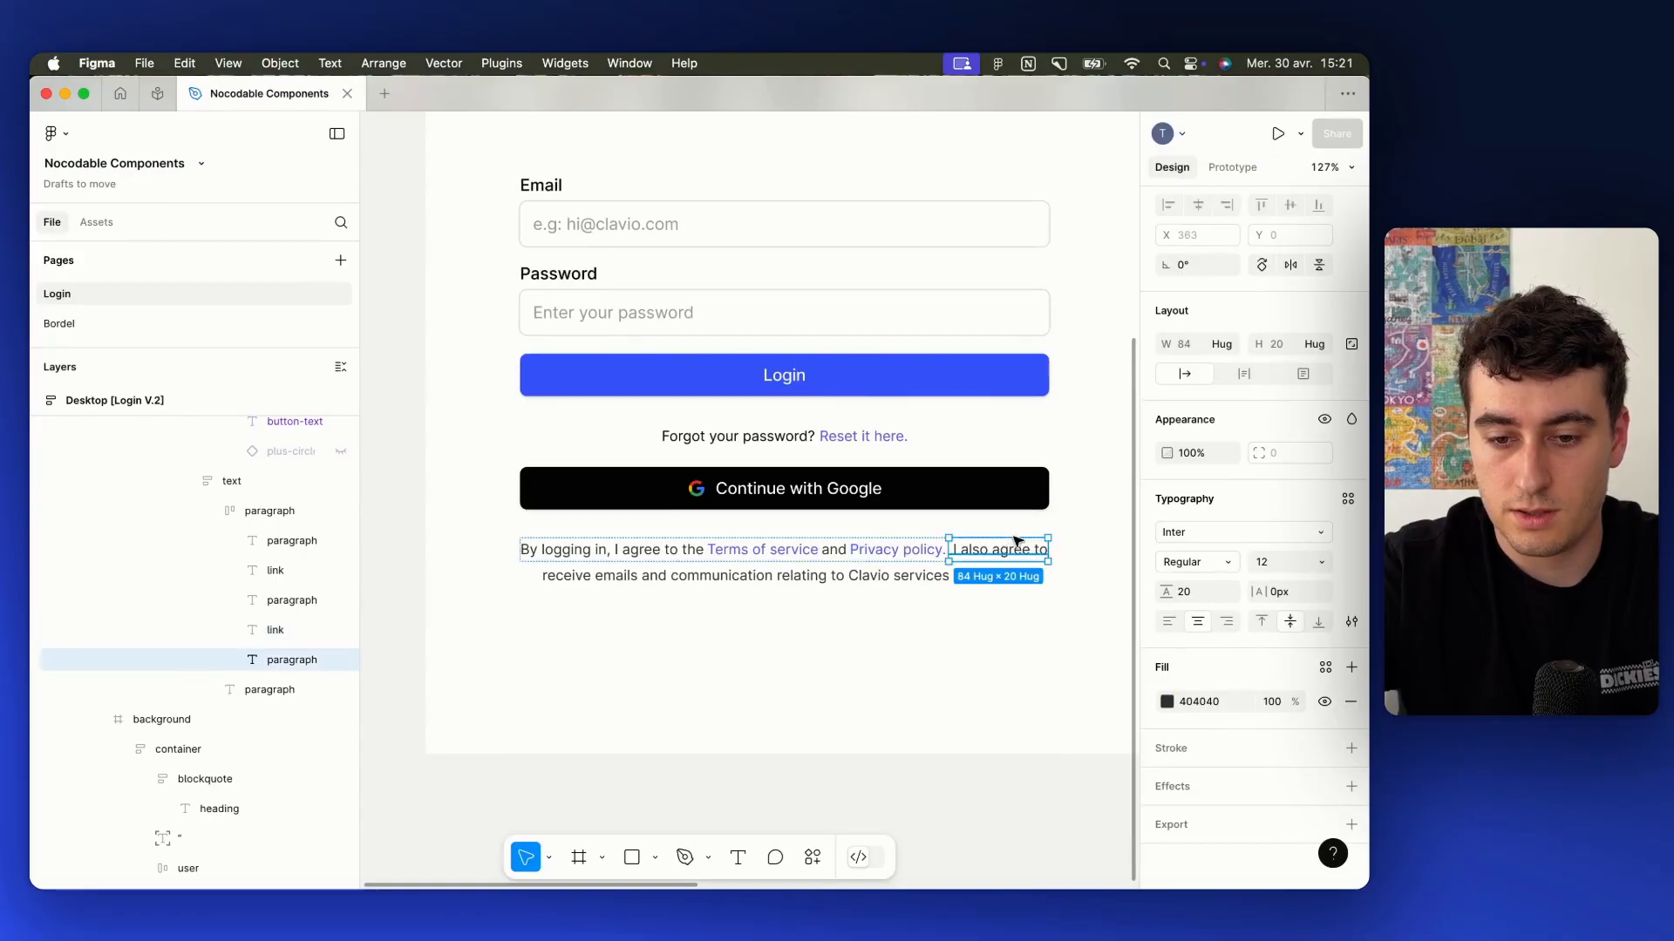
double_click(1015, 551)
key("ctrl+c")
key("ctrl+Up")
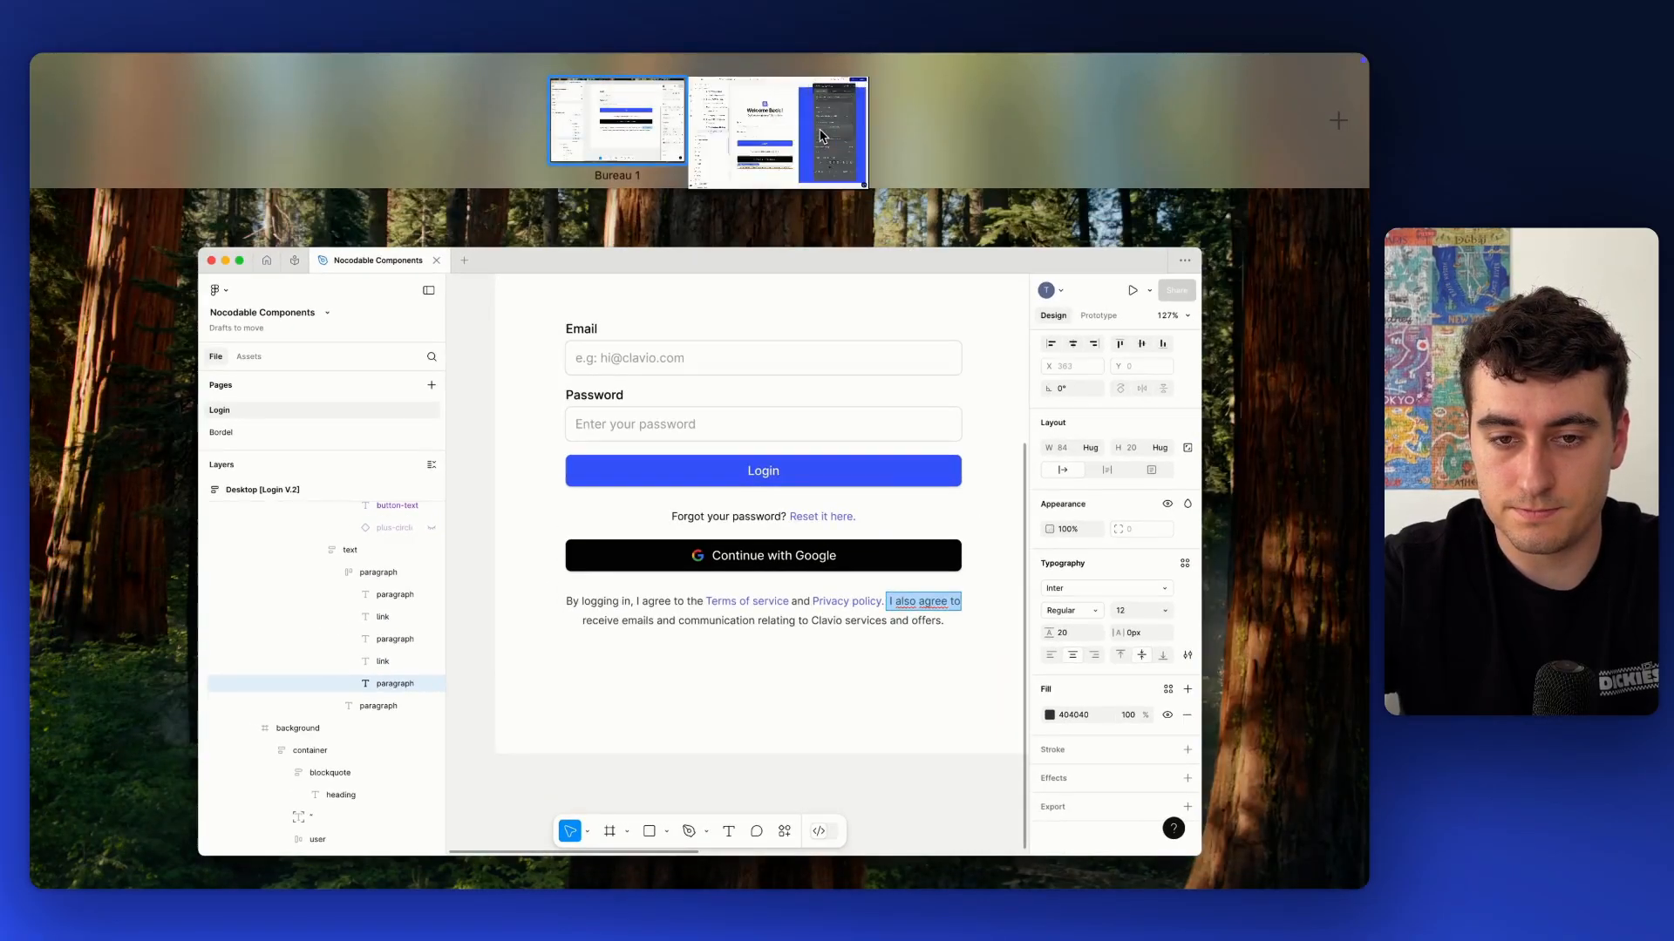
left_click(819, 135)
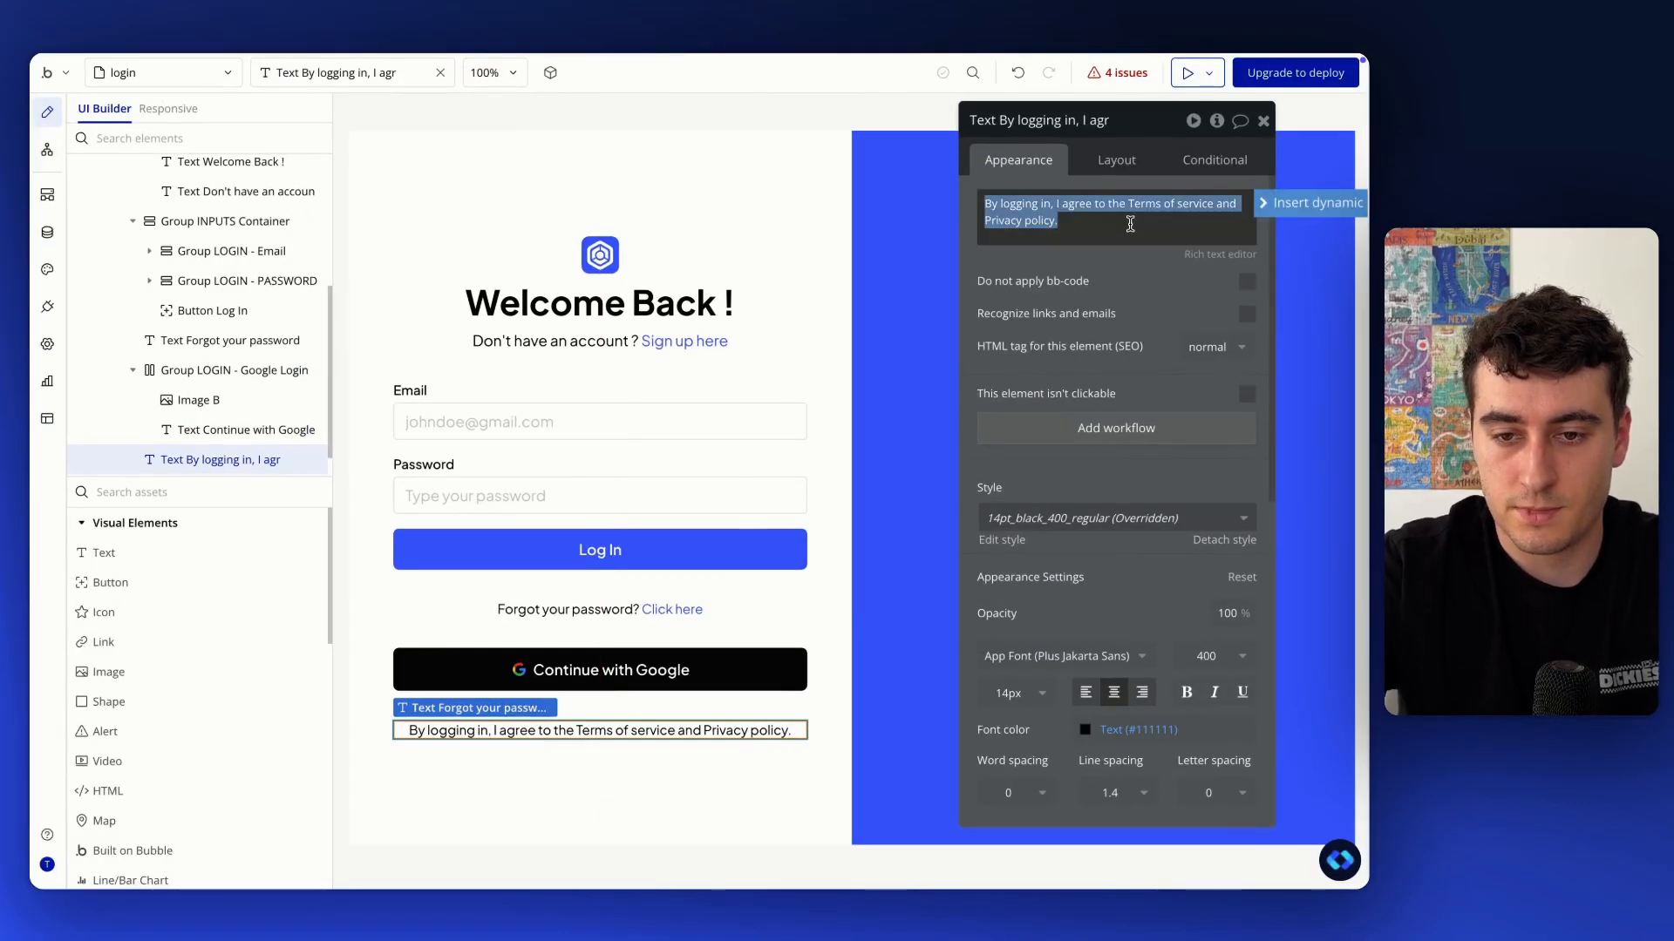
key("ctrl+v")
Copy the paragraph's second line from Figma and append the rest of the email-consent sentence
key("ctrl+Up")
left_click(1061, 448)
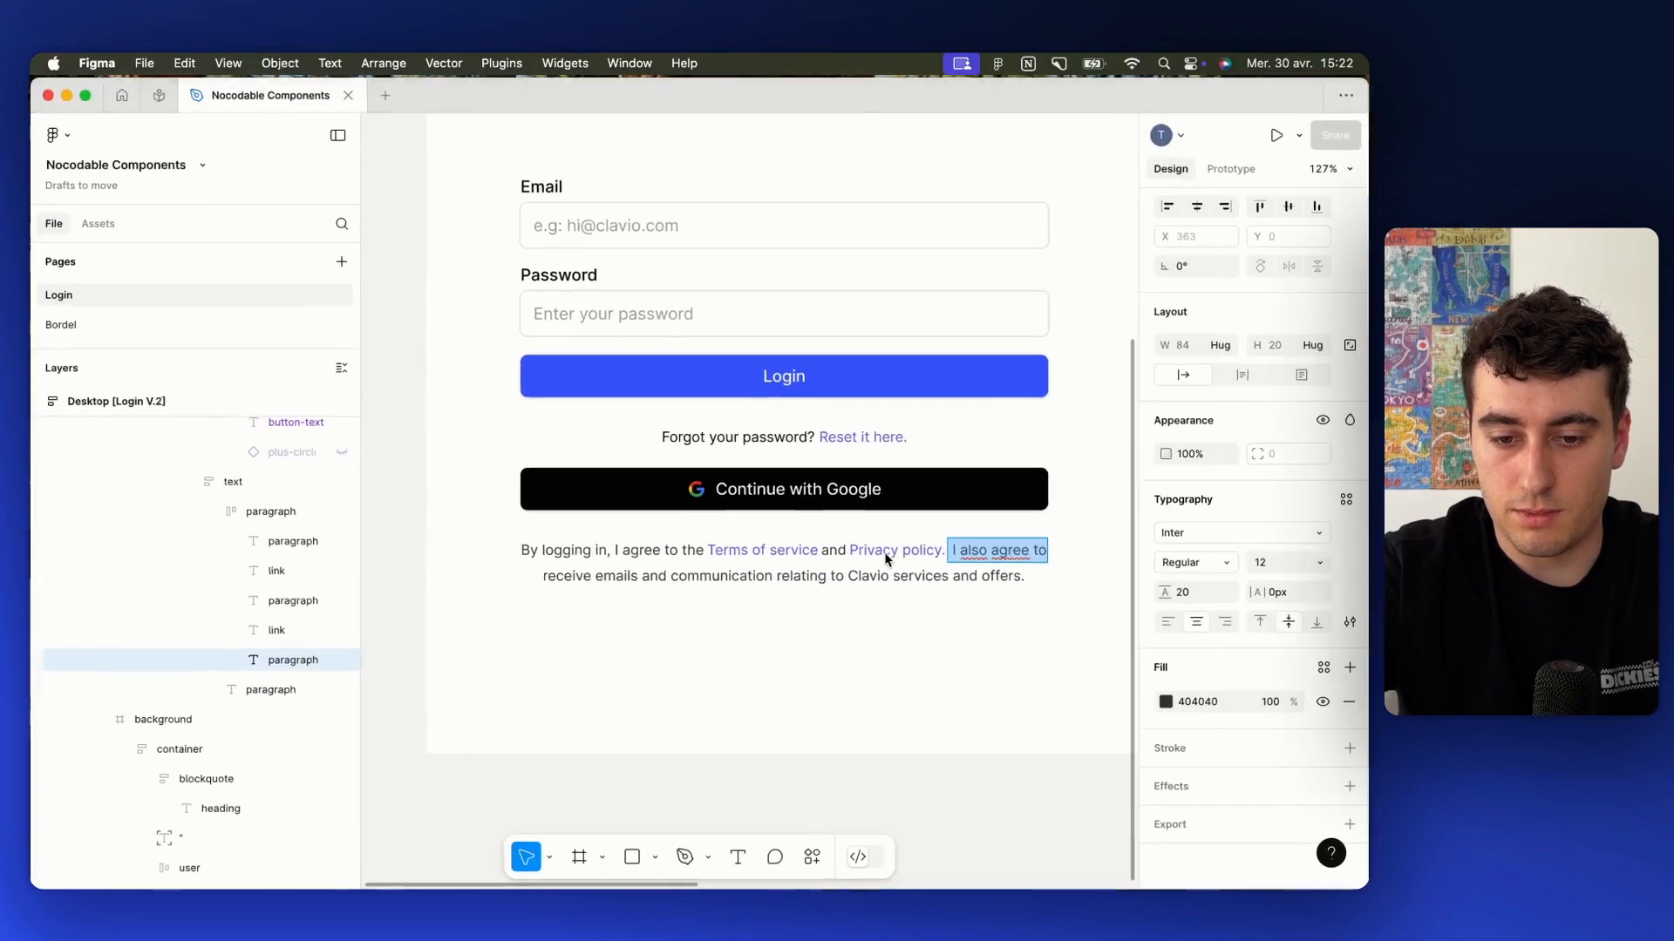
double_click(831, 575)
key("super+a")
key("super+c")
key("ctrl+Up")
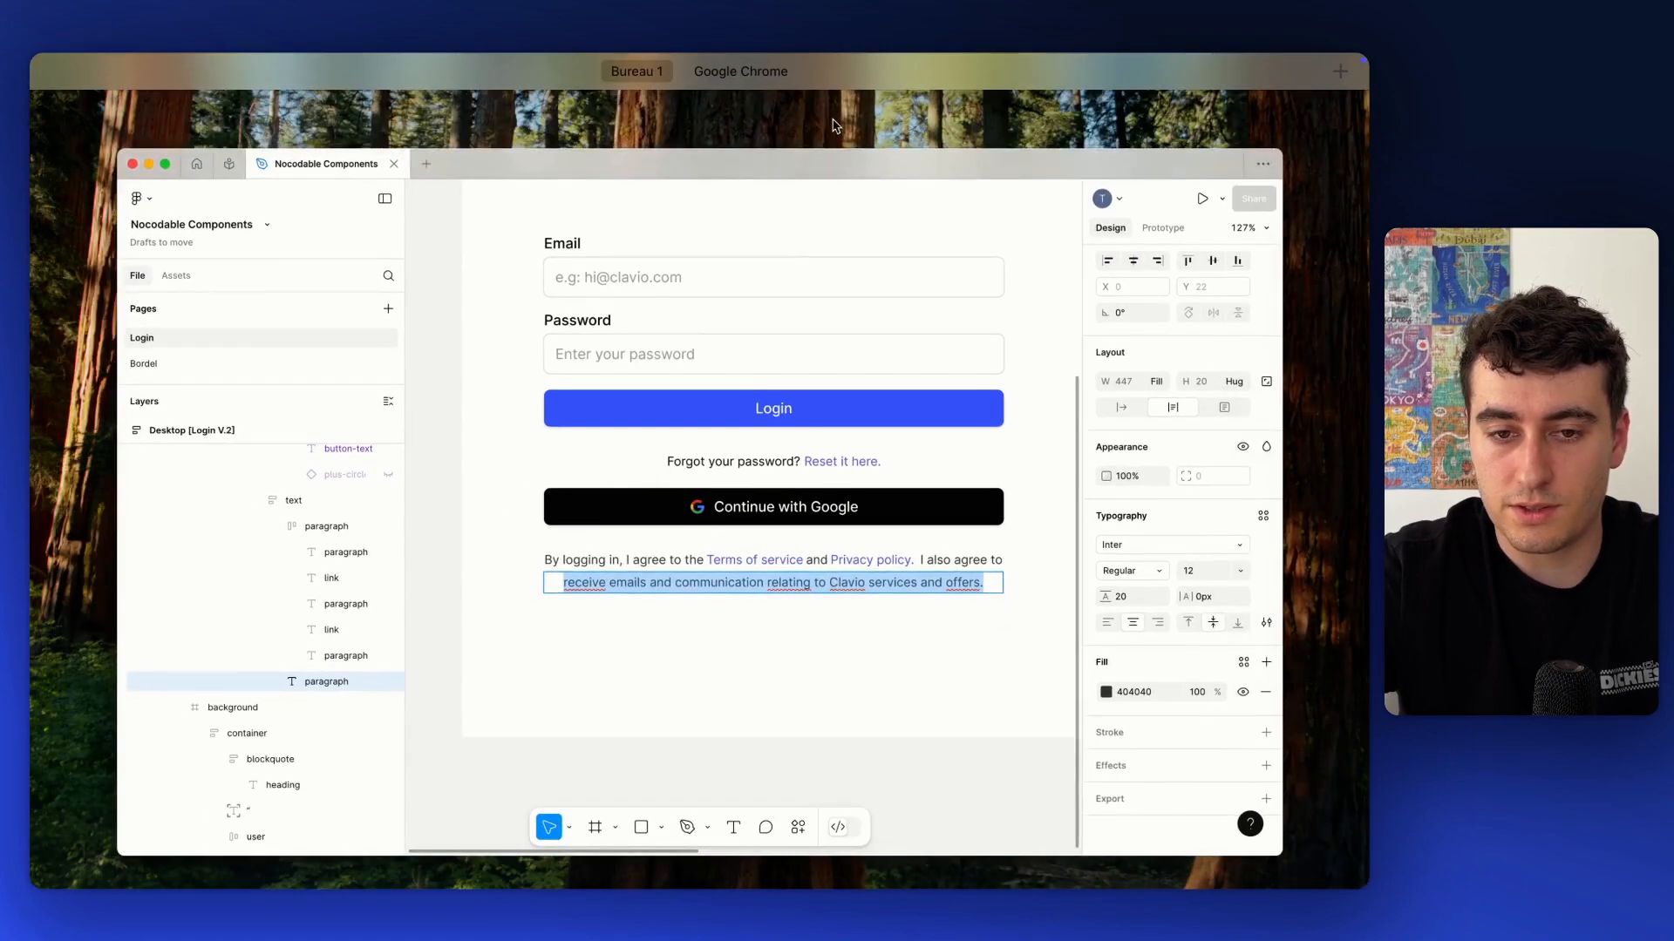
mouse_move(755, 63)
left_click(782, 139)
left_click(1147, 223)
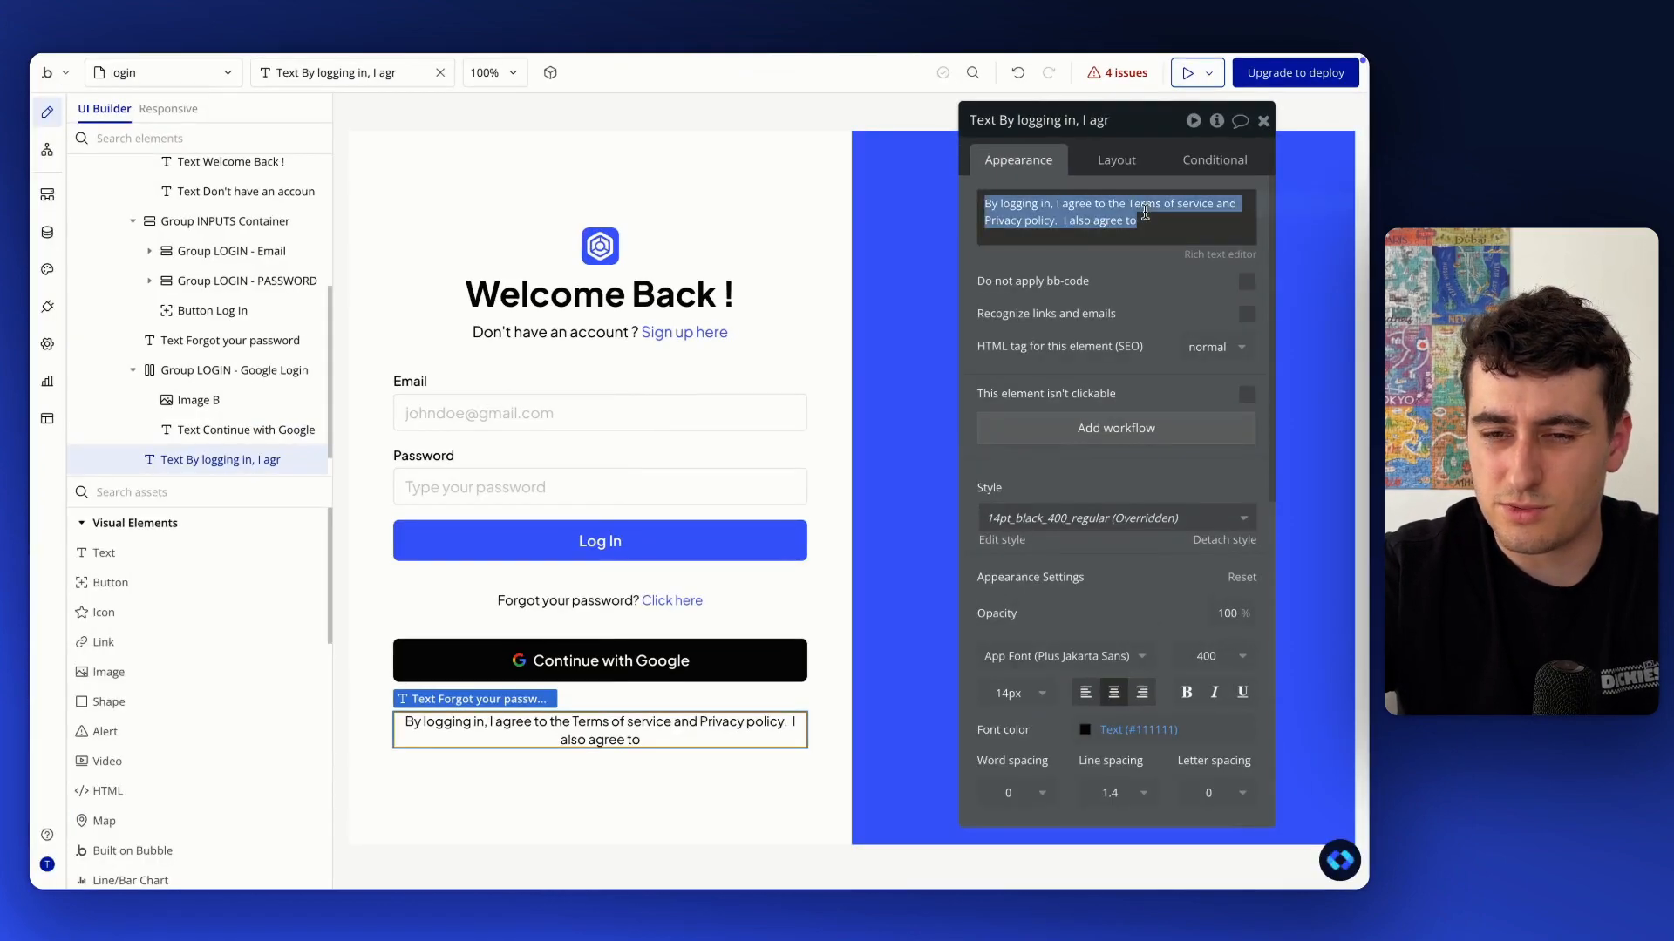
key("Right")
key("super+v")
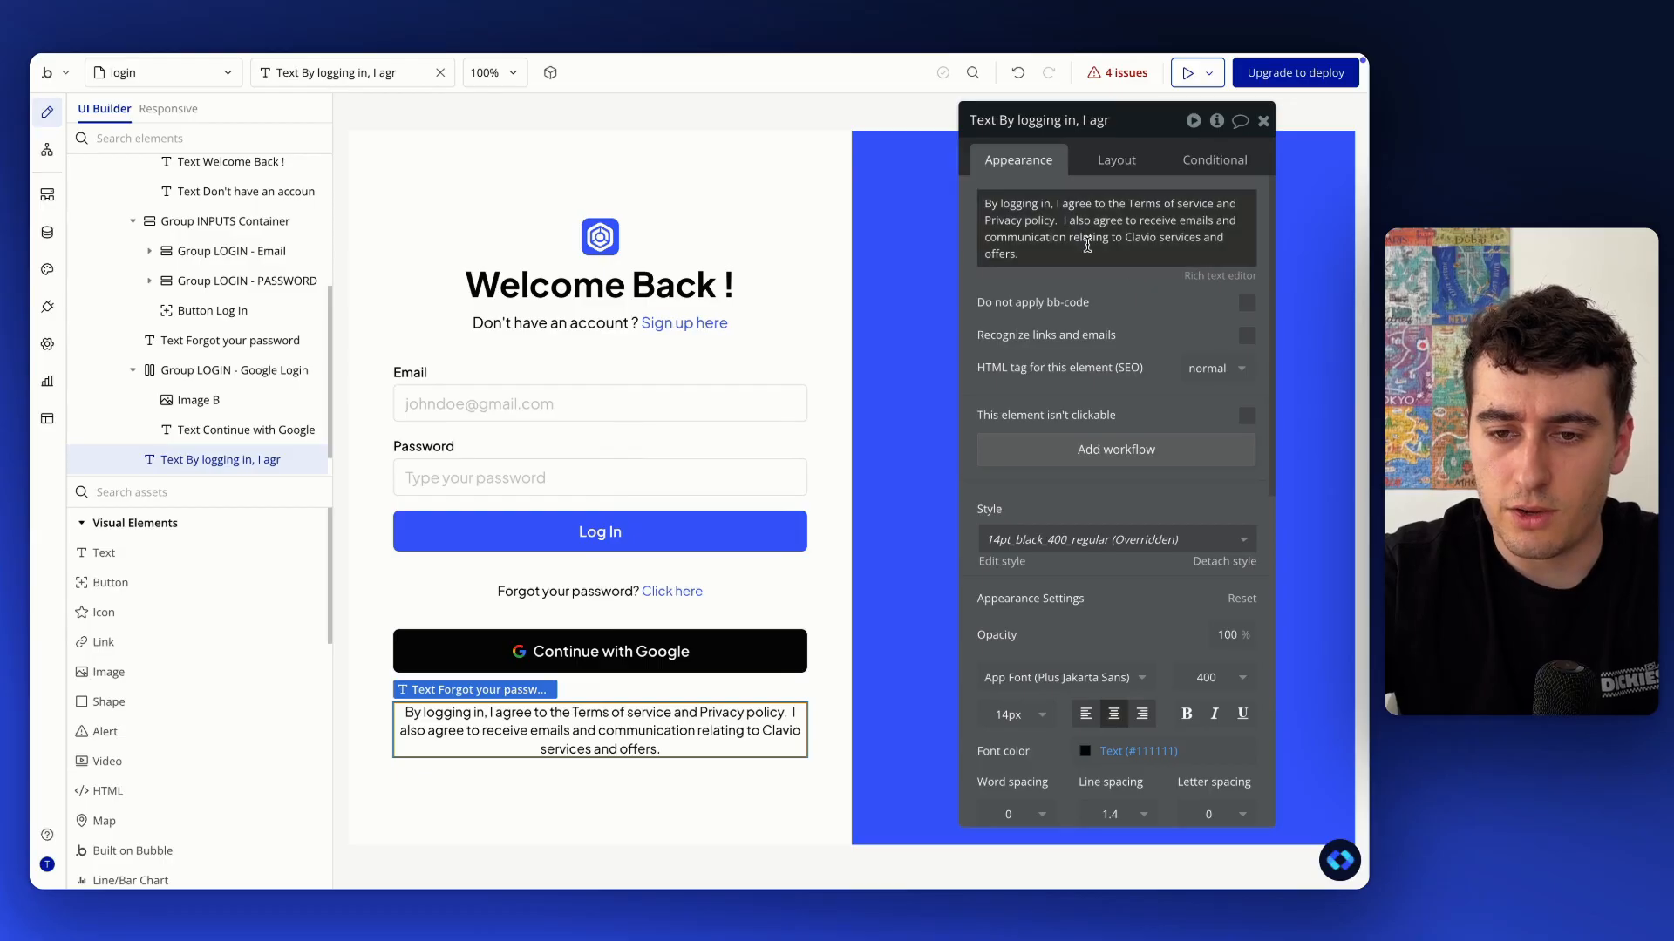
In the Rich Text Editor, colour the Terms of service and Privacy policy phrases, then save
left_click(1185, 254)
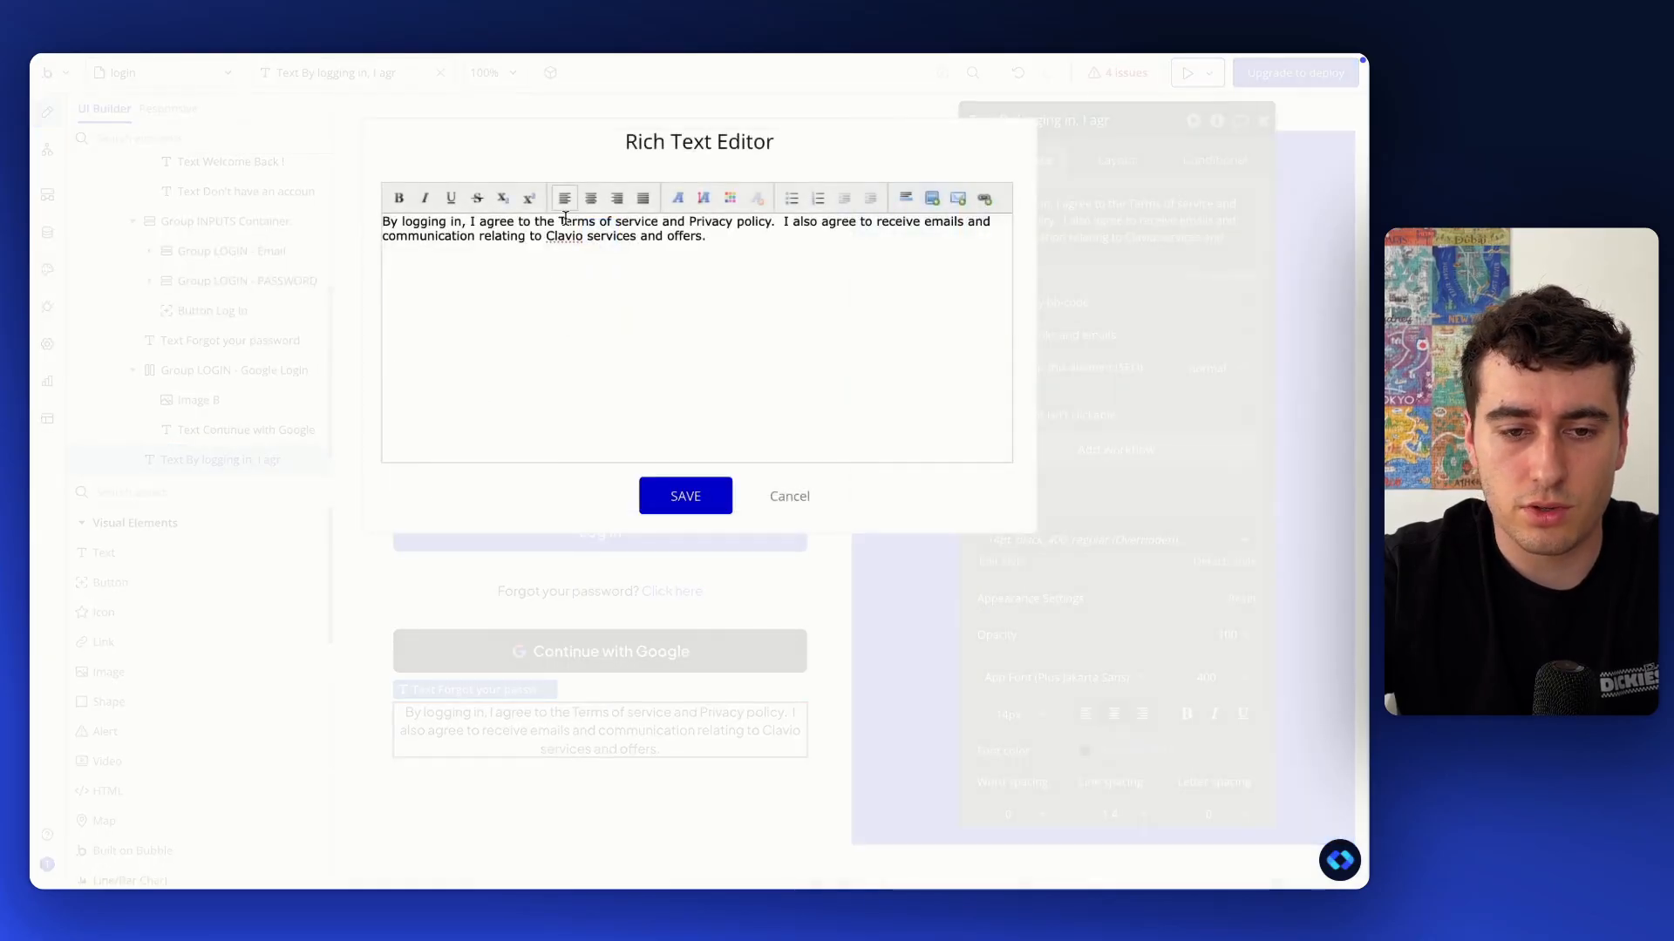
left_click_drag(559, 221, 636, 221)
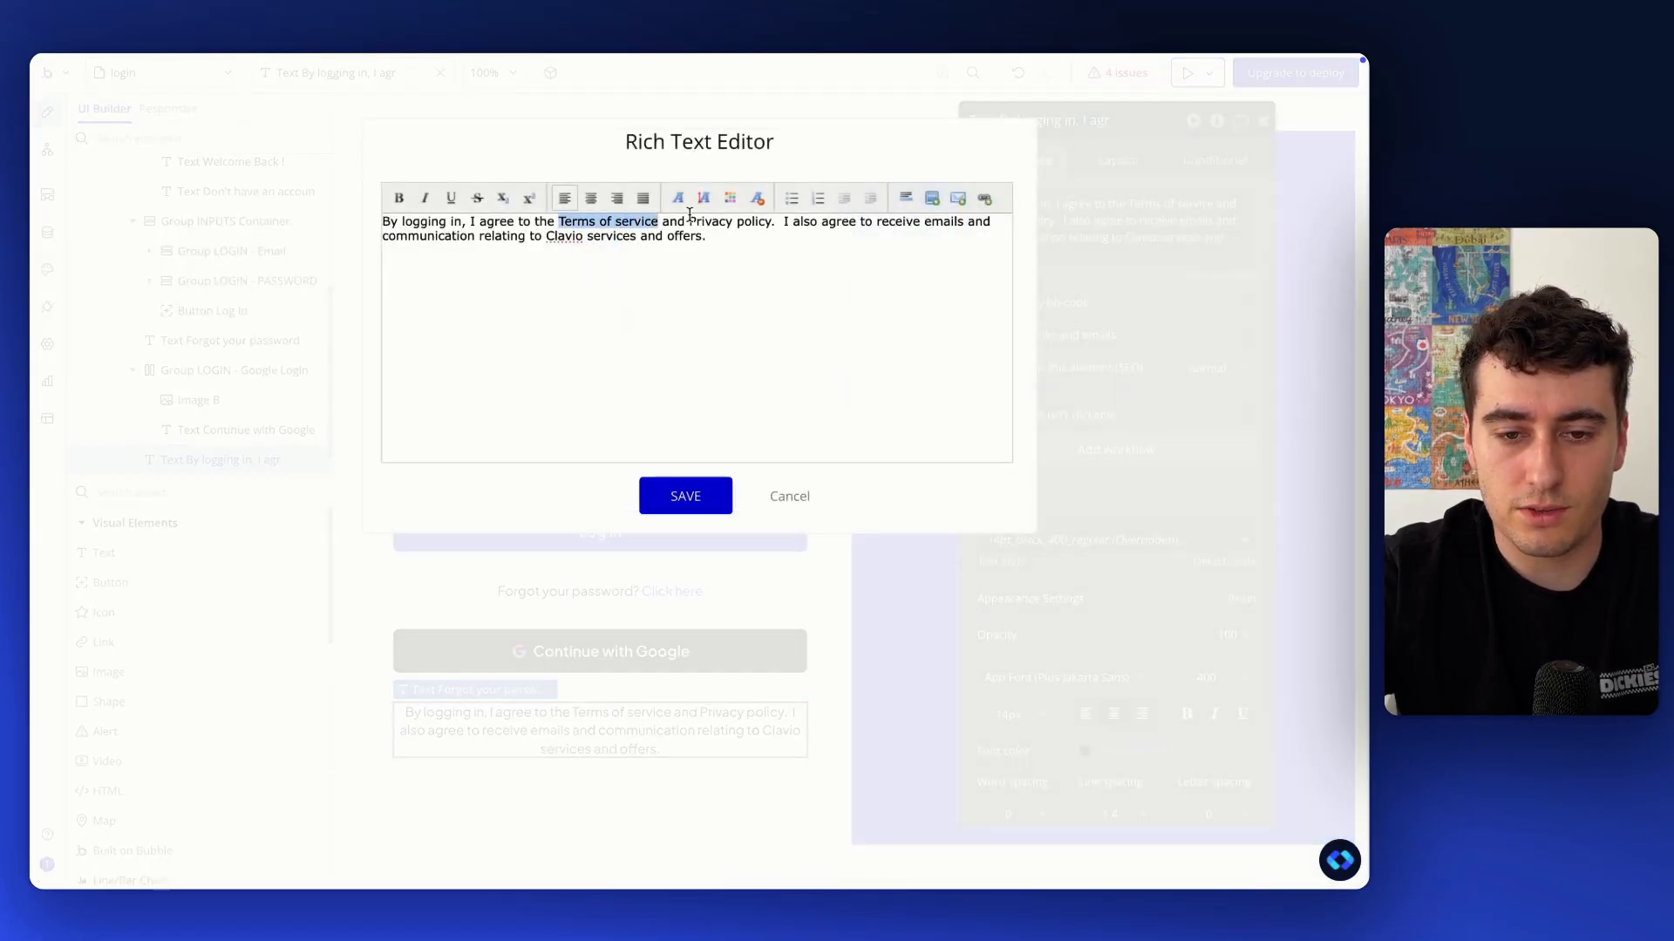
left_click(732, 206)
left_click(738, 218)
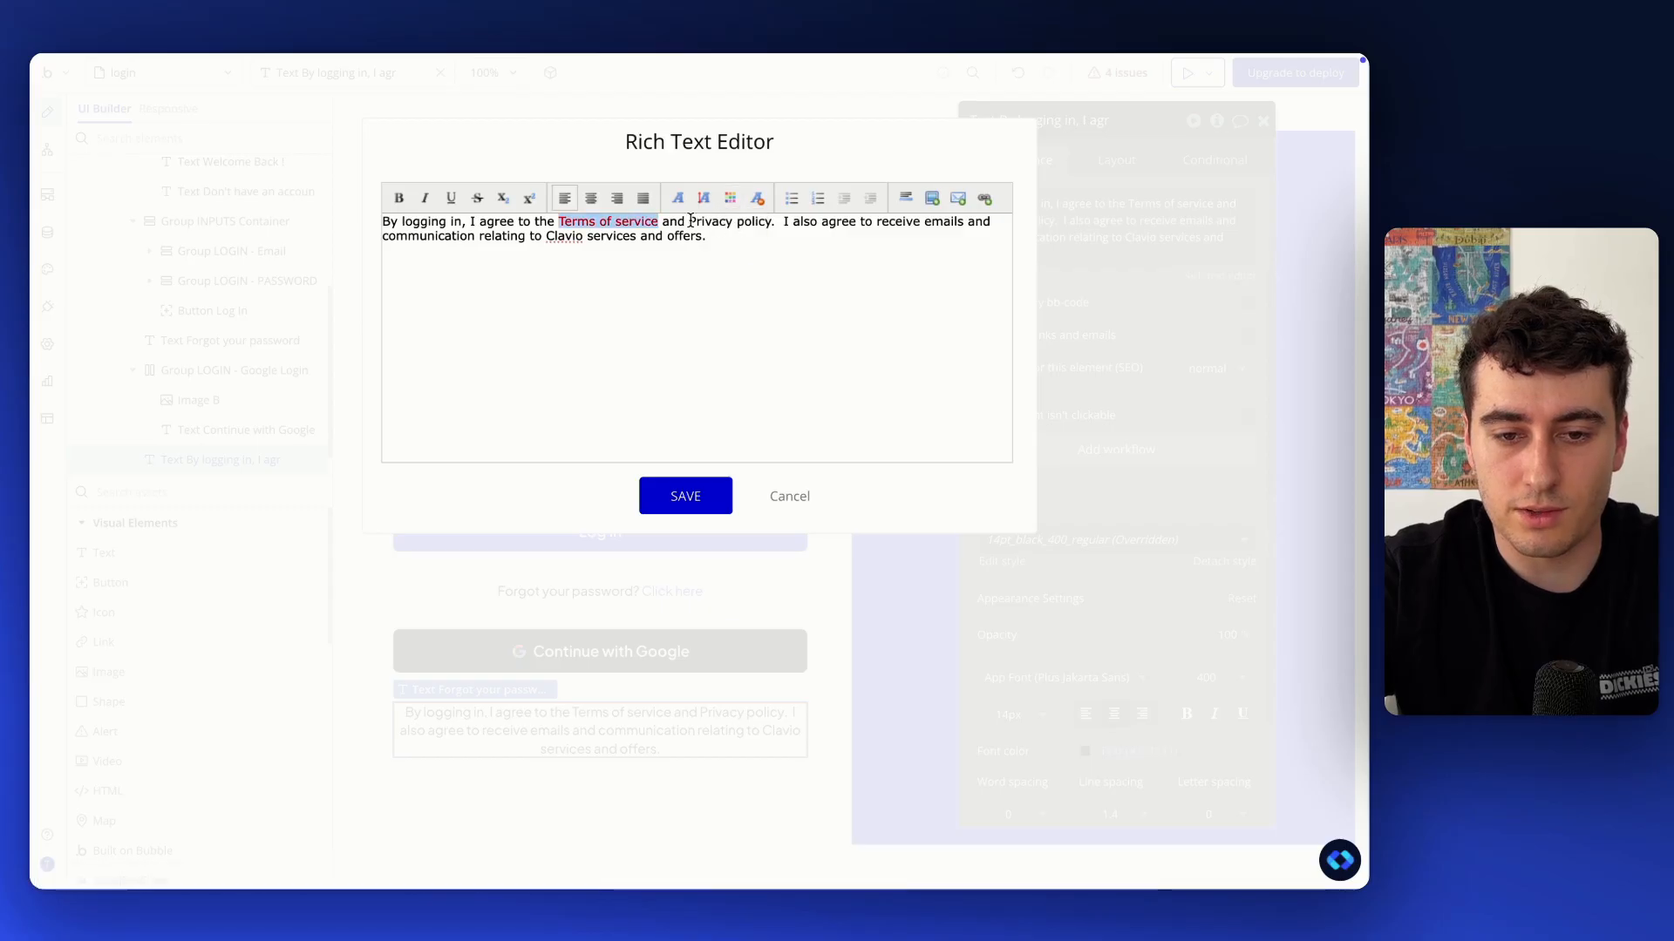
left_click_drag(690, 222, 750, 221)
left_click(734, 206)
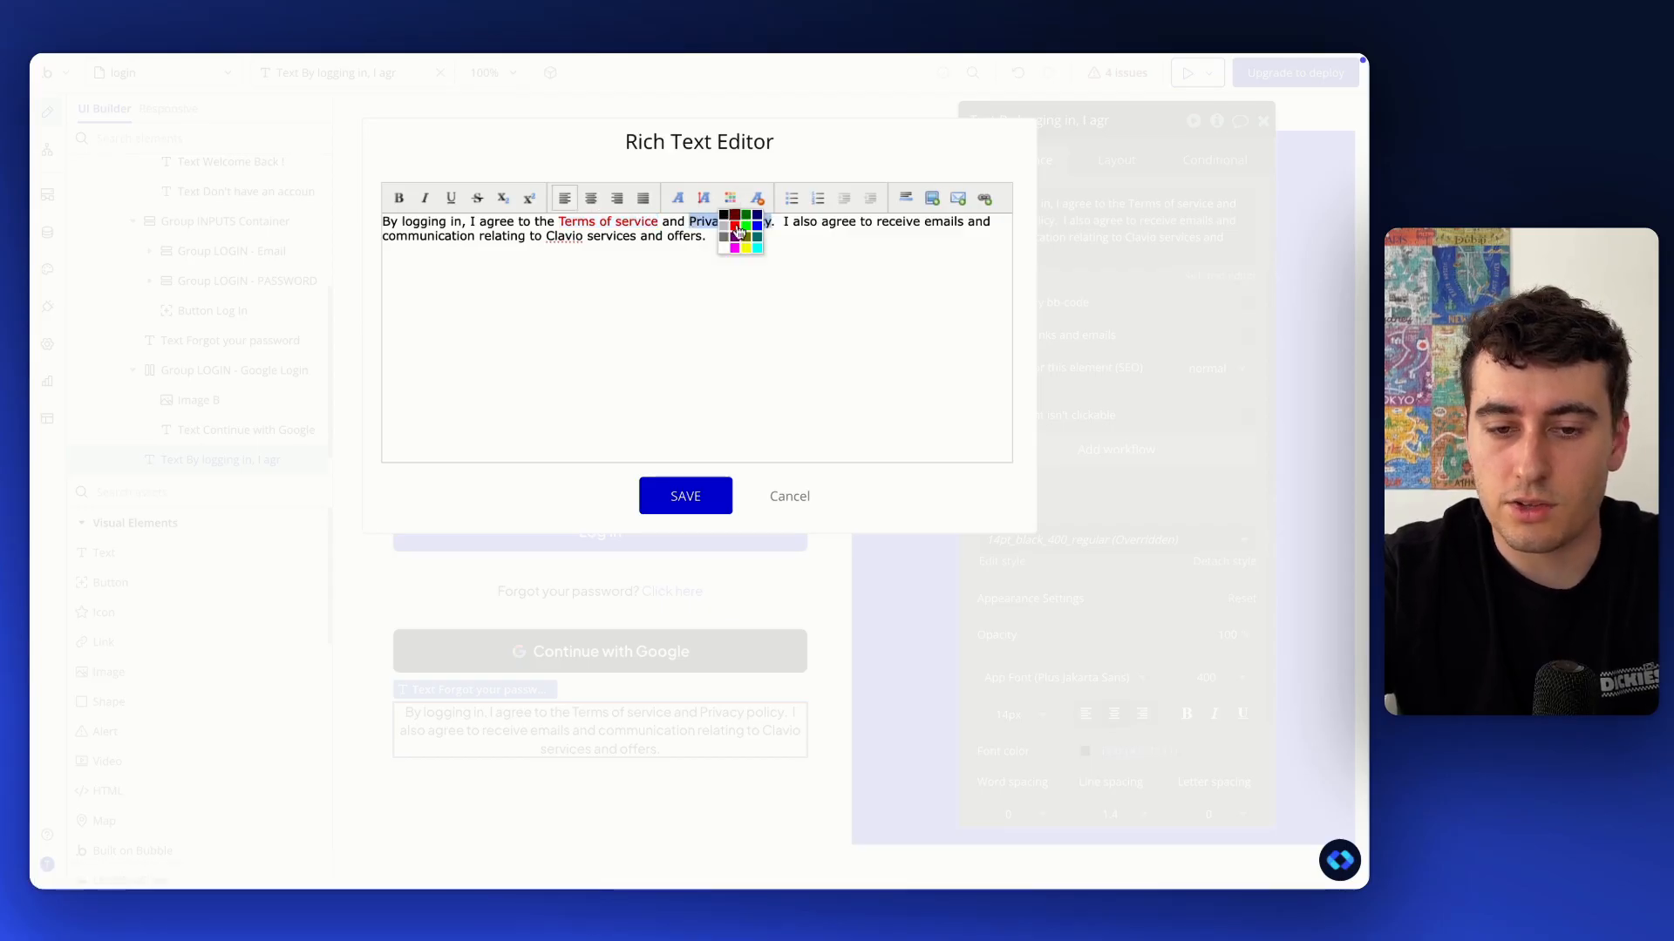
left_click(738, 218)
left_click_drag(560, 222, 602, 222)
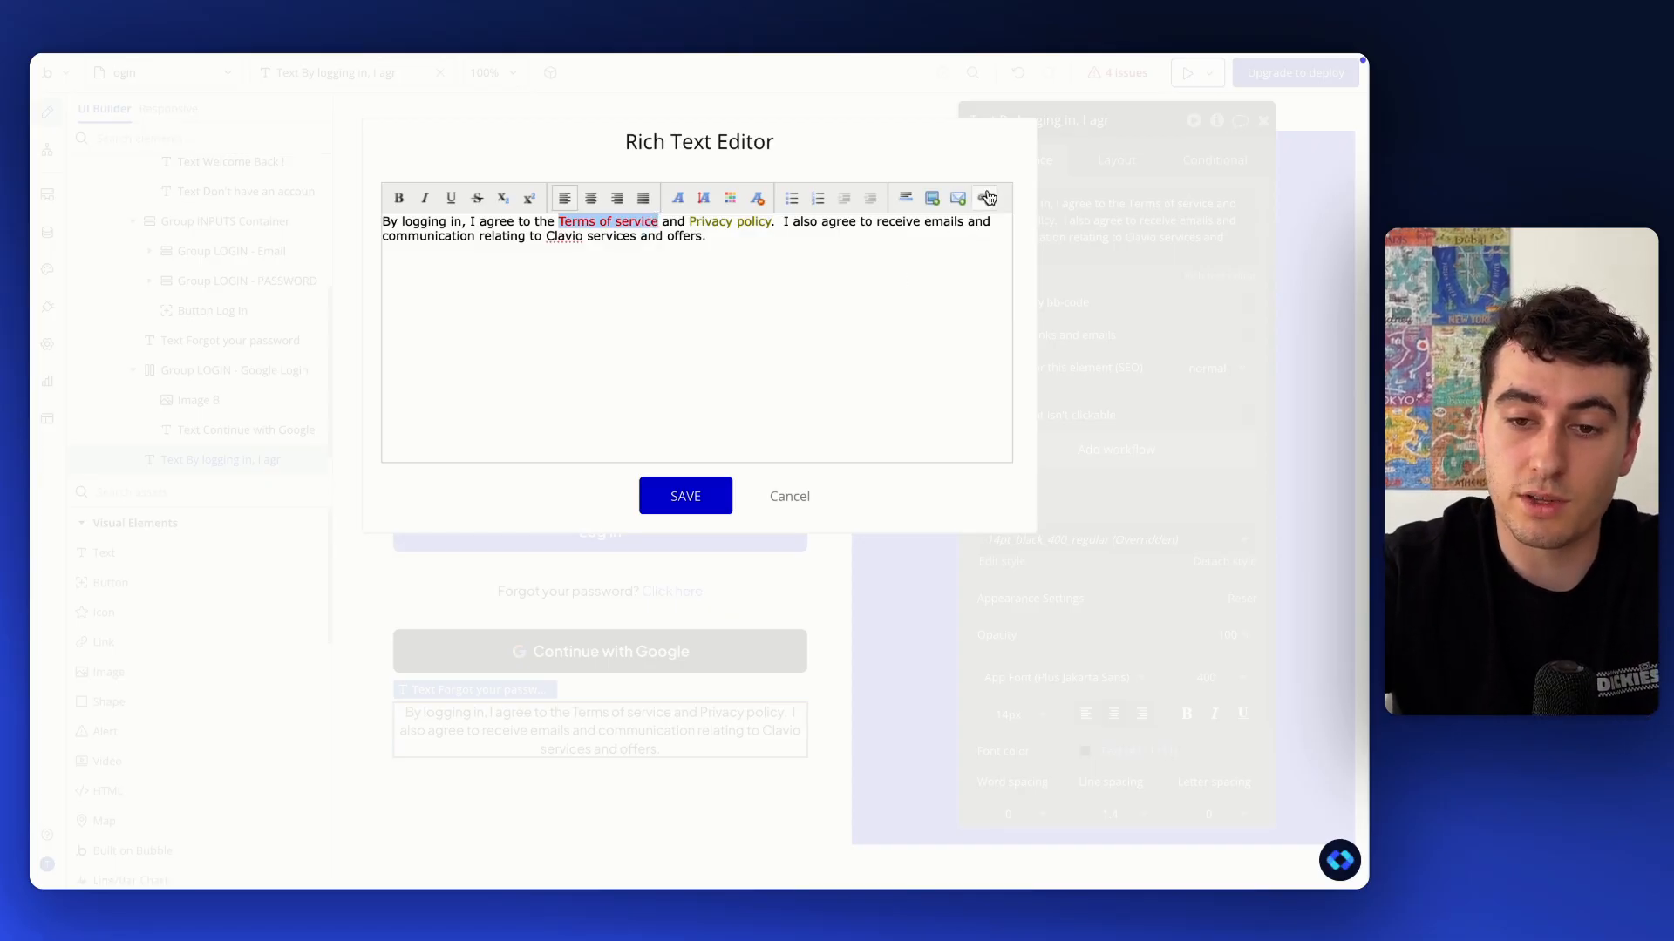
left_click(989, 198)
left_click(832, 268)
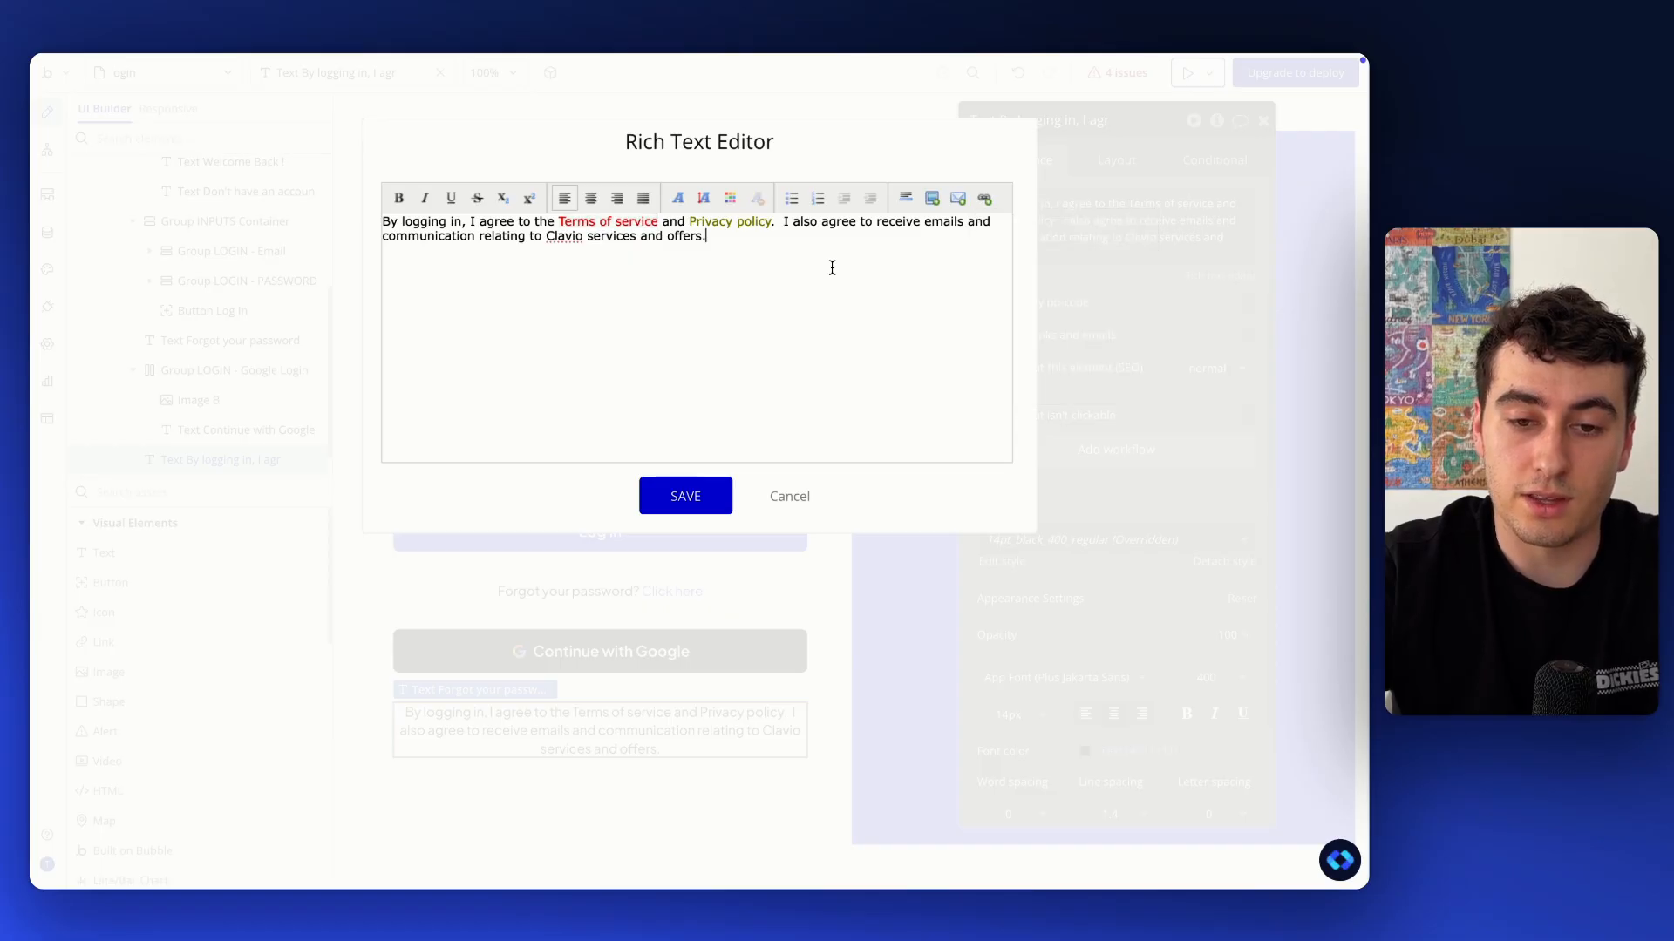
left_click(693, 496)
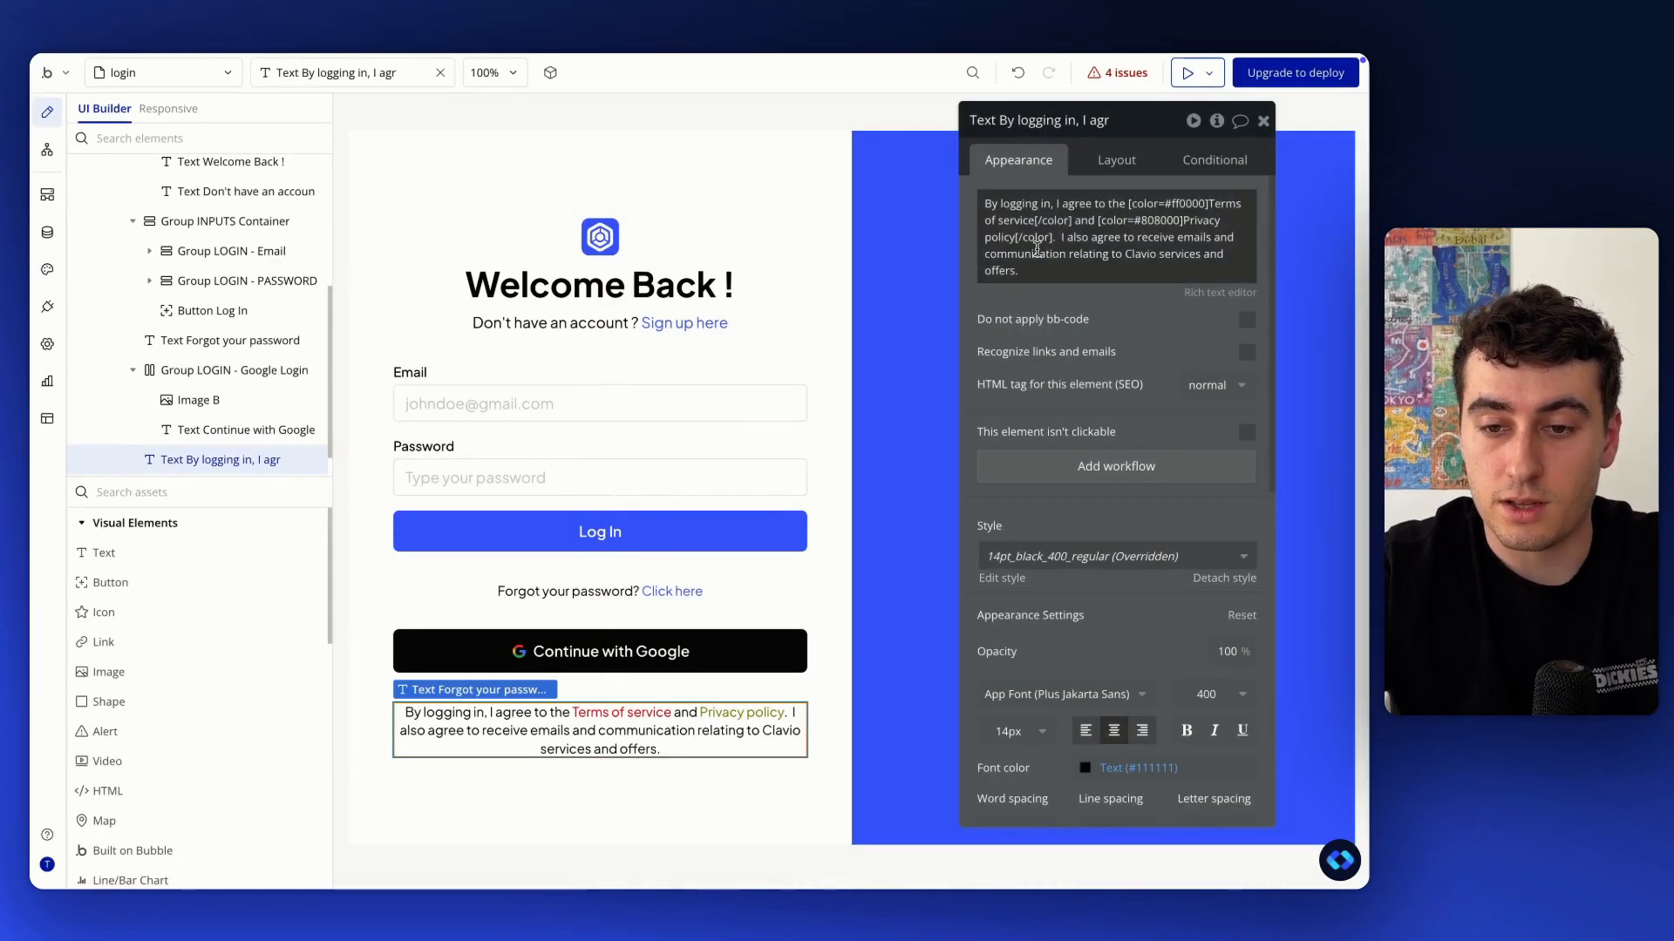
Change both phrase colour codes to #4262FF
left_click(1151, 218)
double_click(1166, 218)
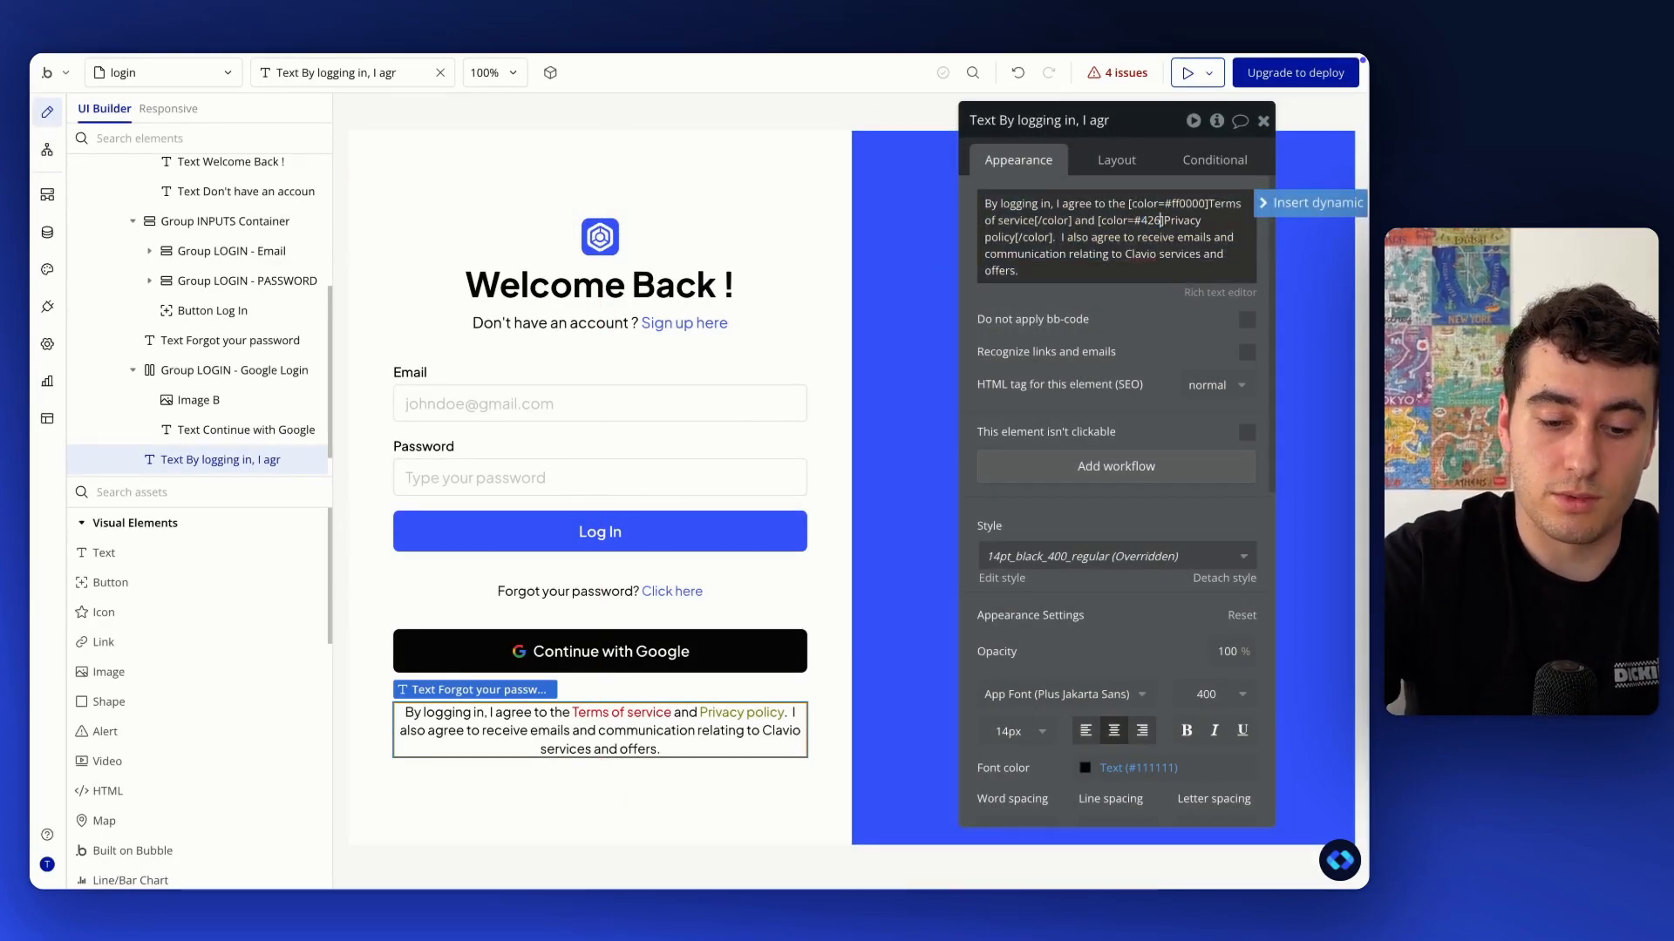
type("4262FF")
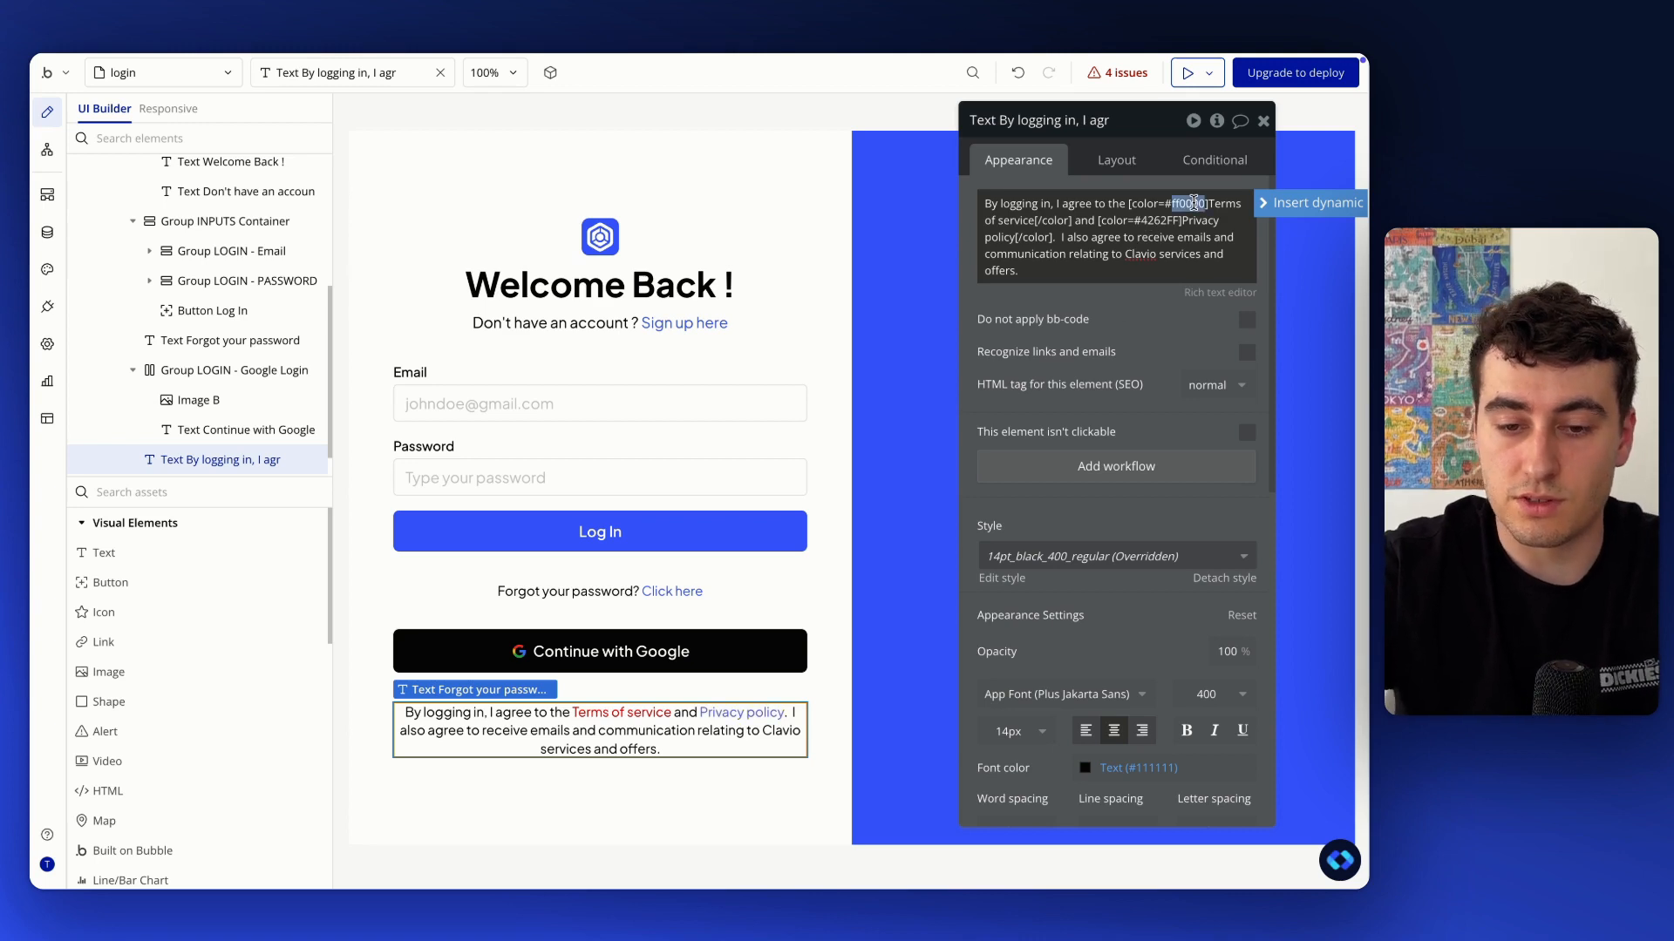
type("4262FF")
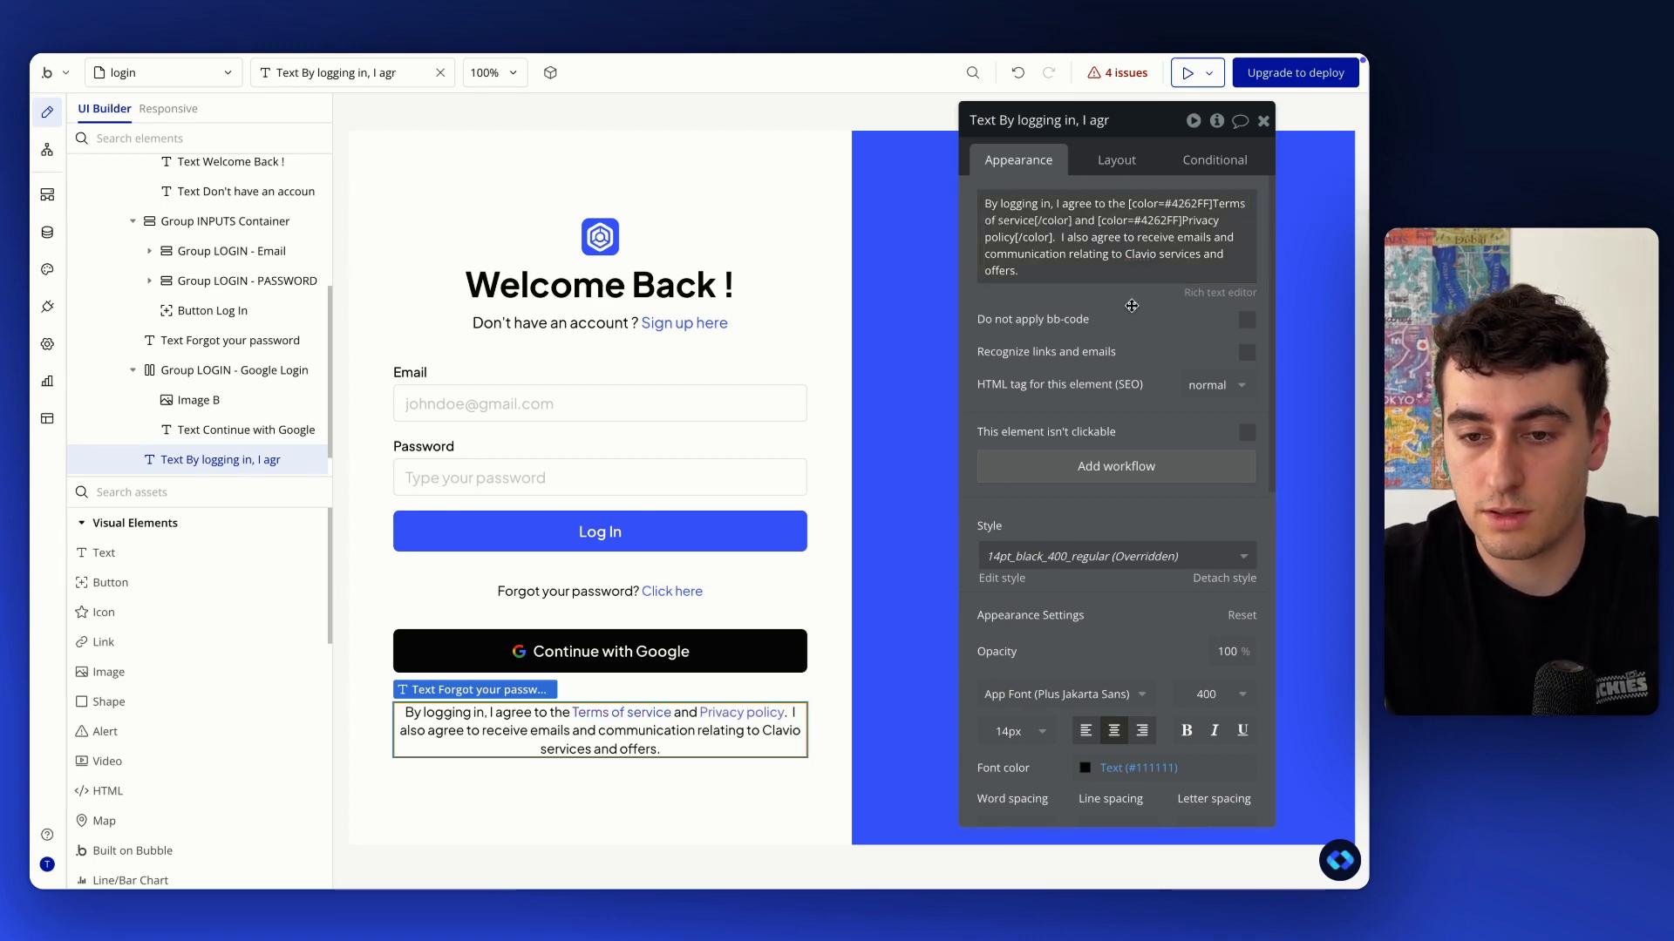
left_click(702, 796)
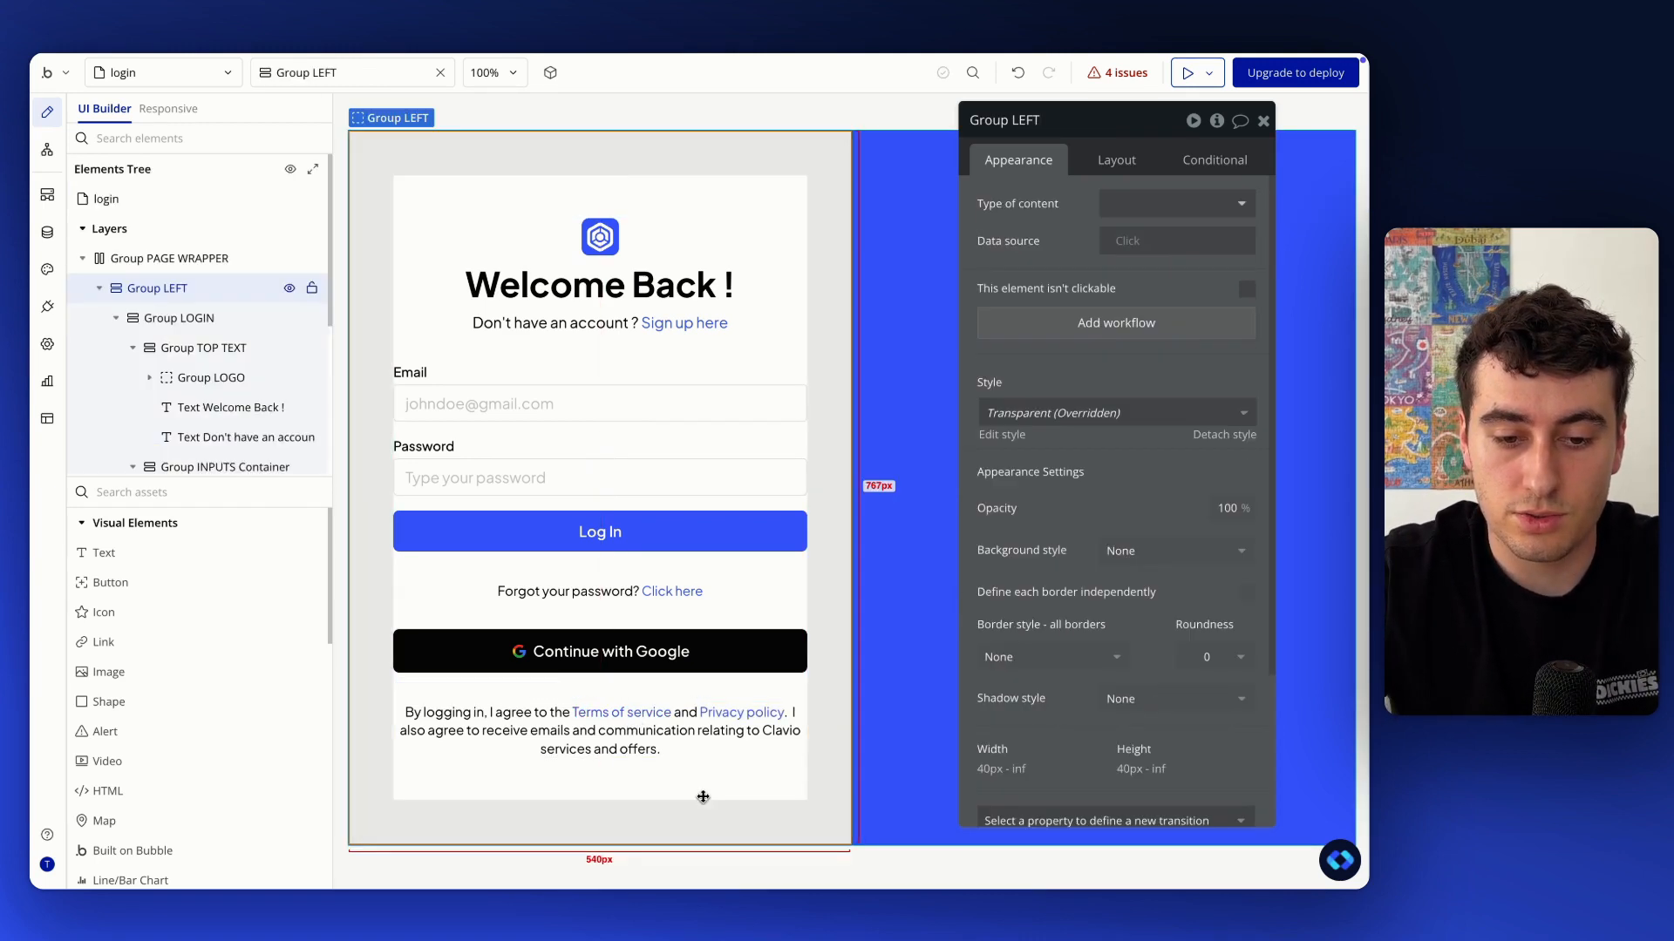
Group the Forgot your password text, Google button and terms text into a column container
left_click(565, 591)
left_click(539, 636, "shift")
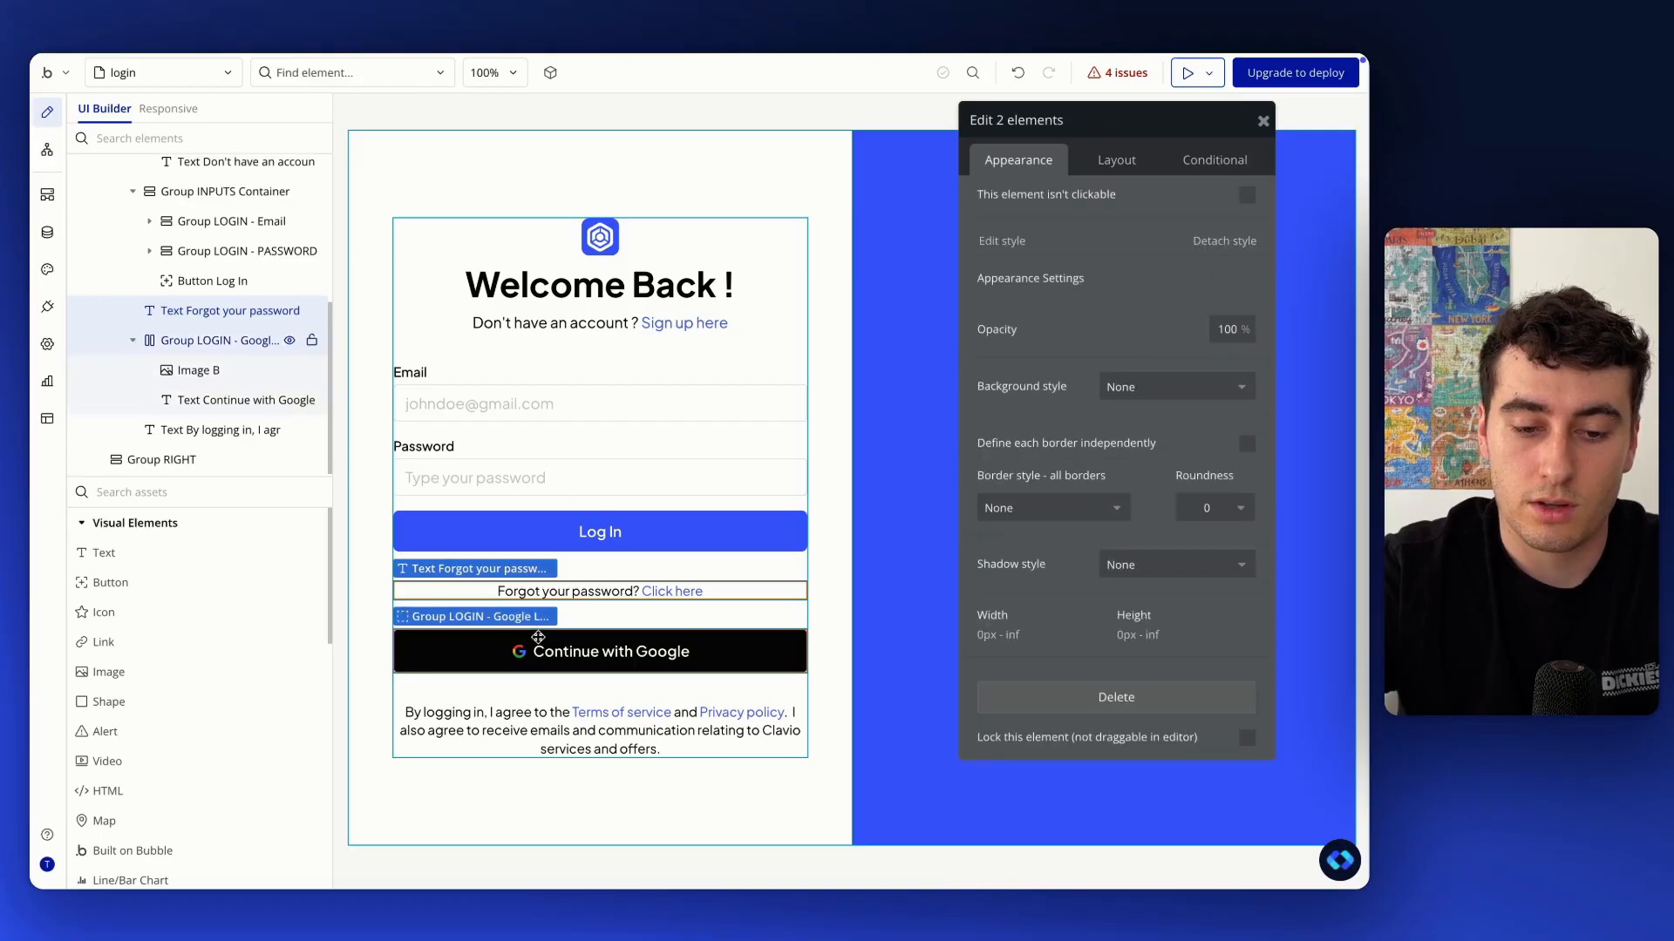
left_click(529, 731, "shift")
right_click(529, 731)
mouse_move(713, 545)
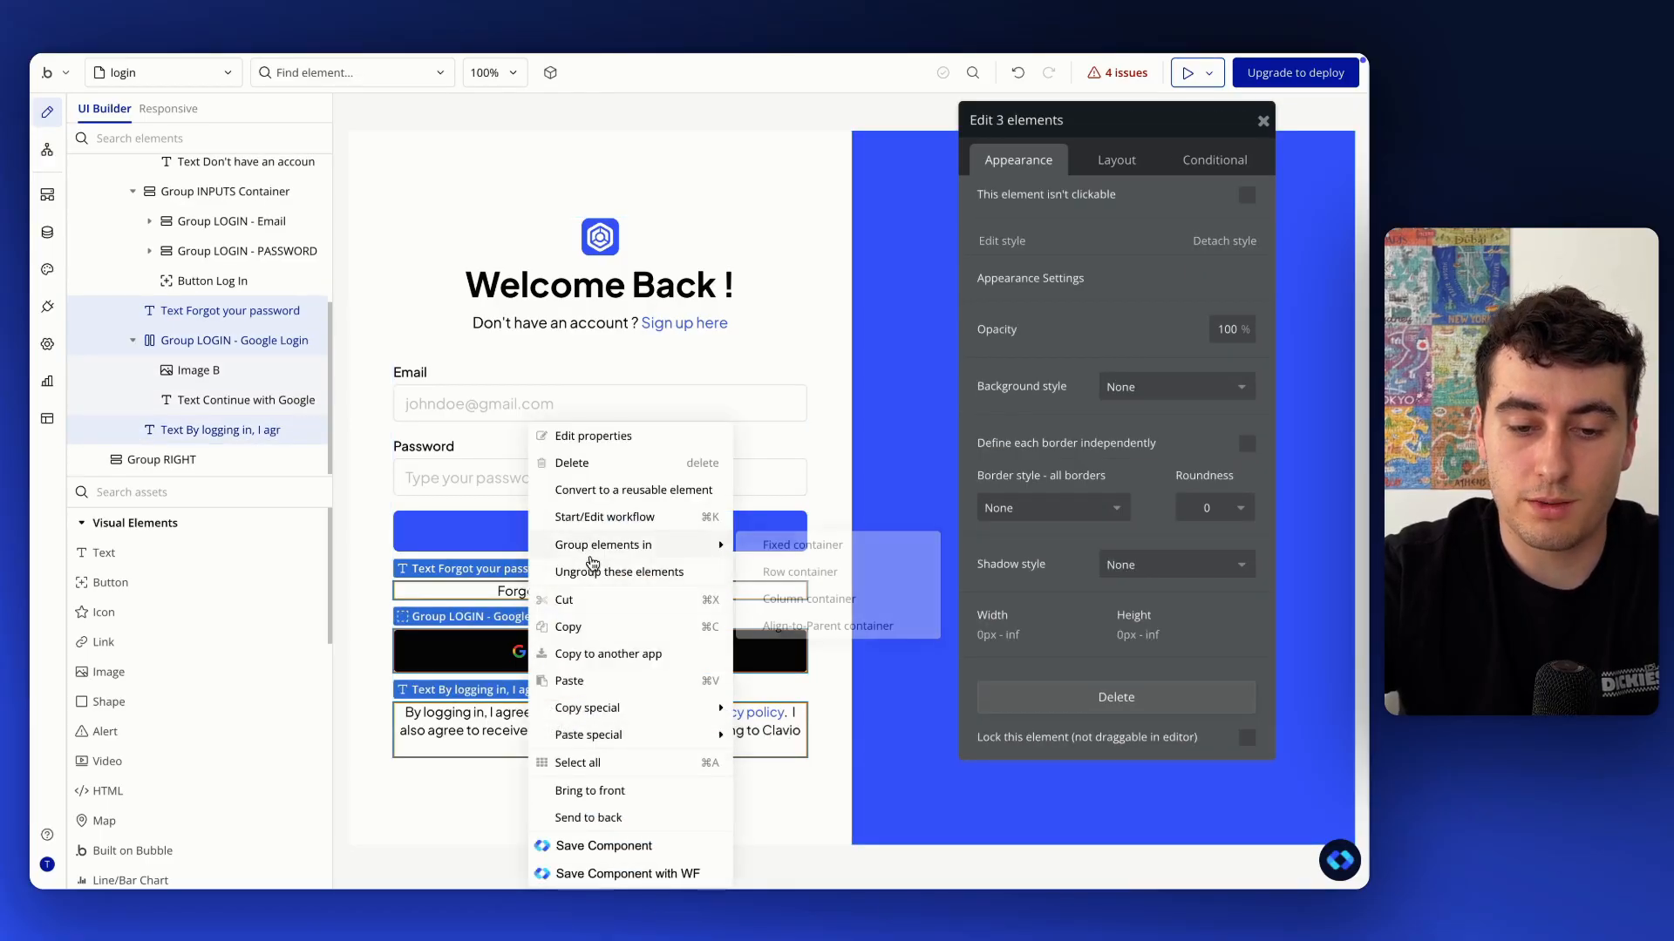
left_click(832, 601)
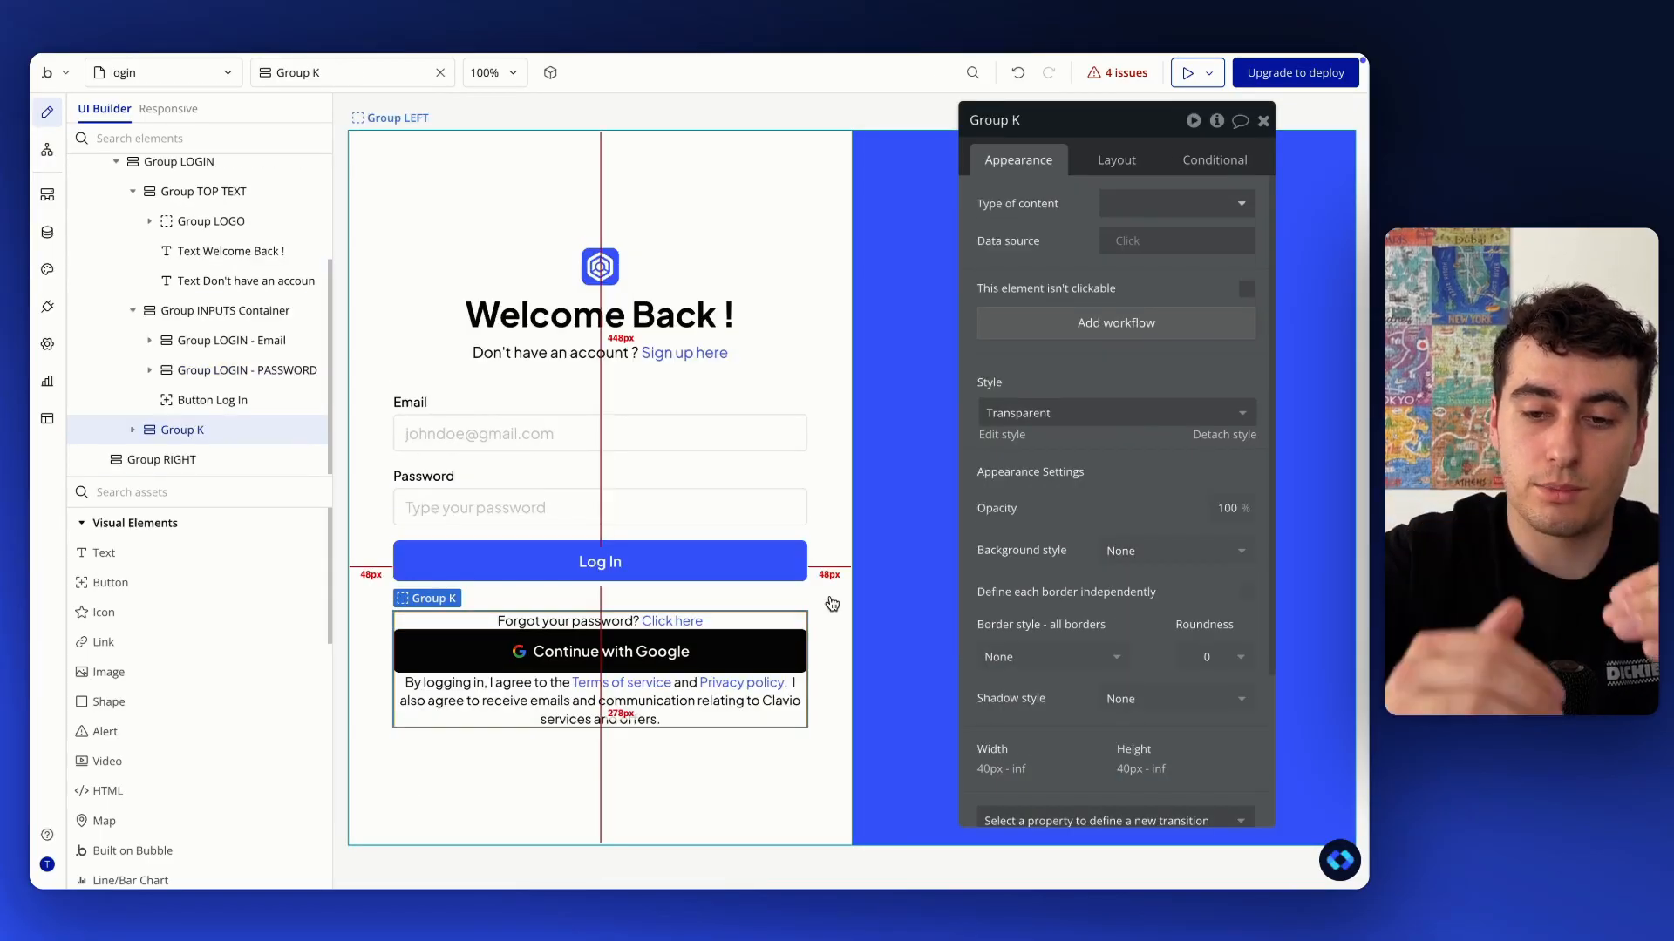
Turn on gap spacing for the new column group with a 16 px row gap
left_click(1124, 166)
left_click(1246, 278)
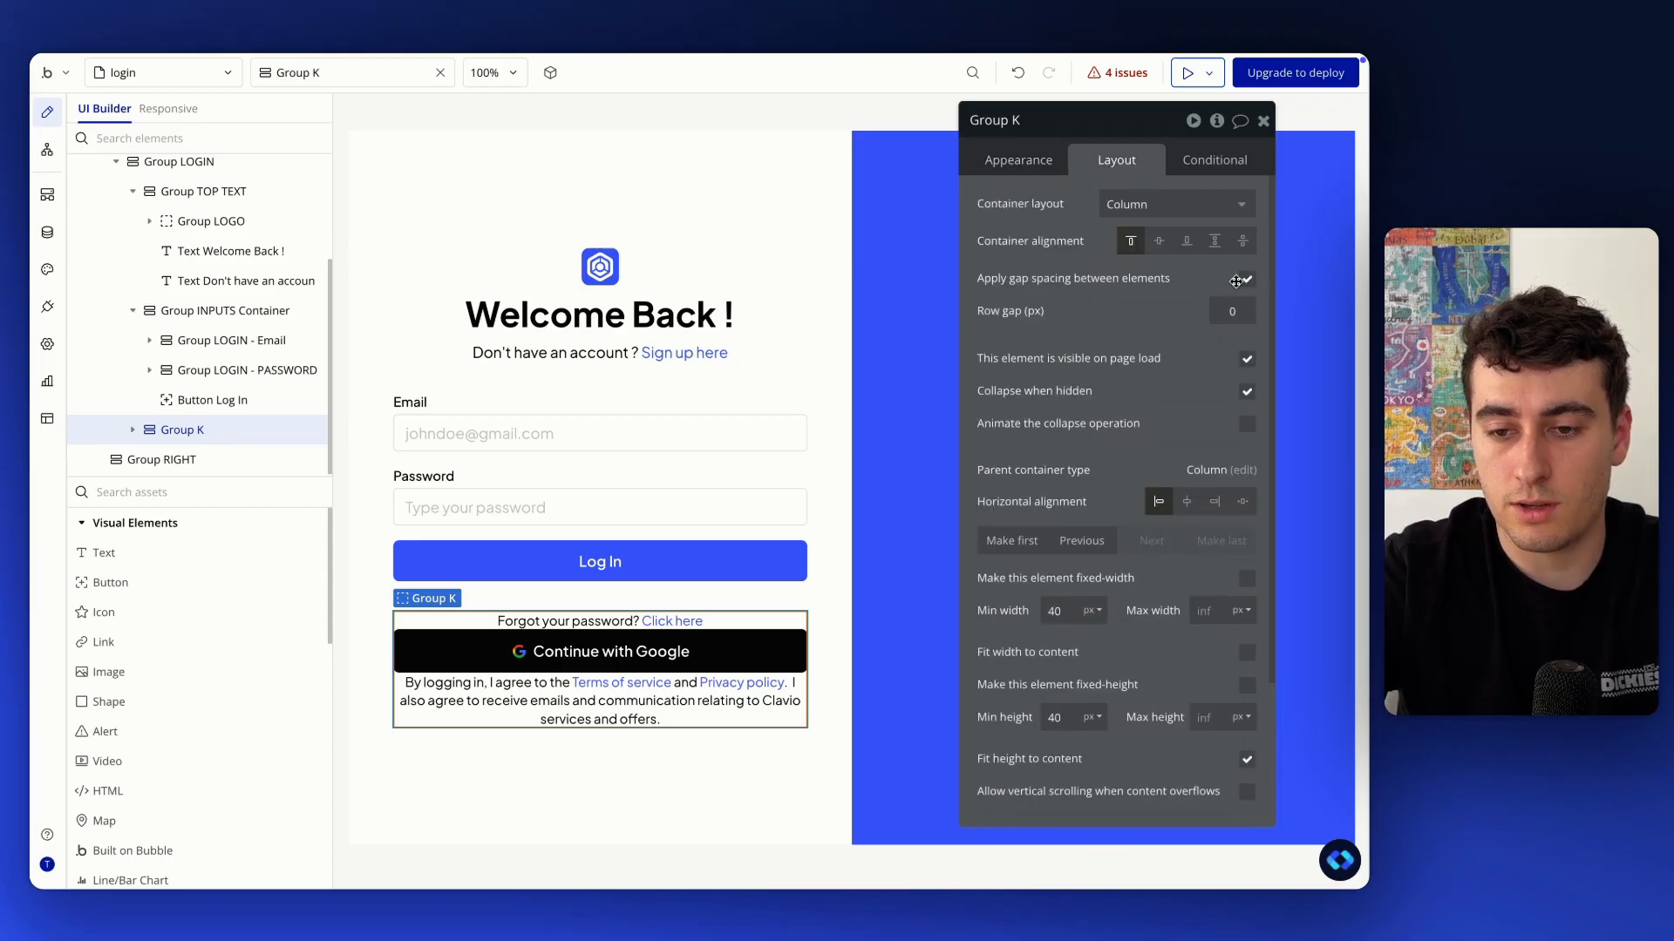
left_click(1220, 312)
type("16")
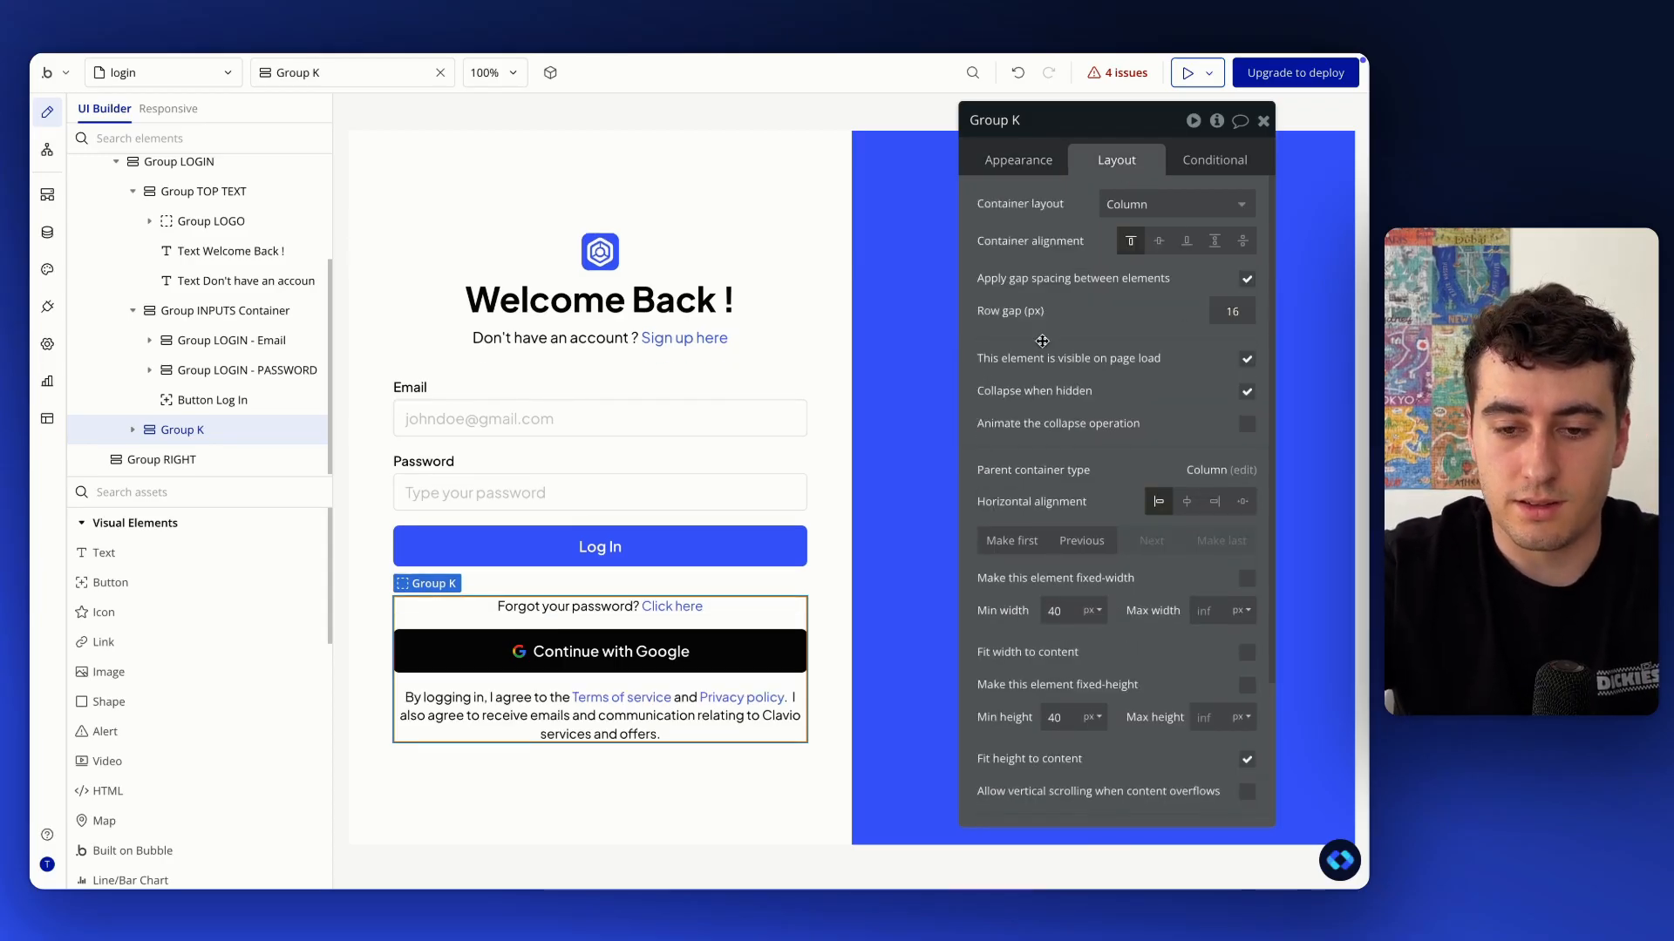
left_click(842, 255)
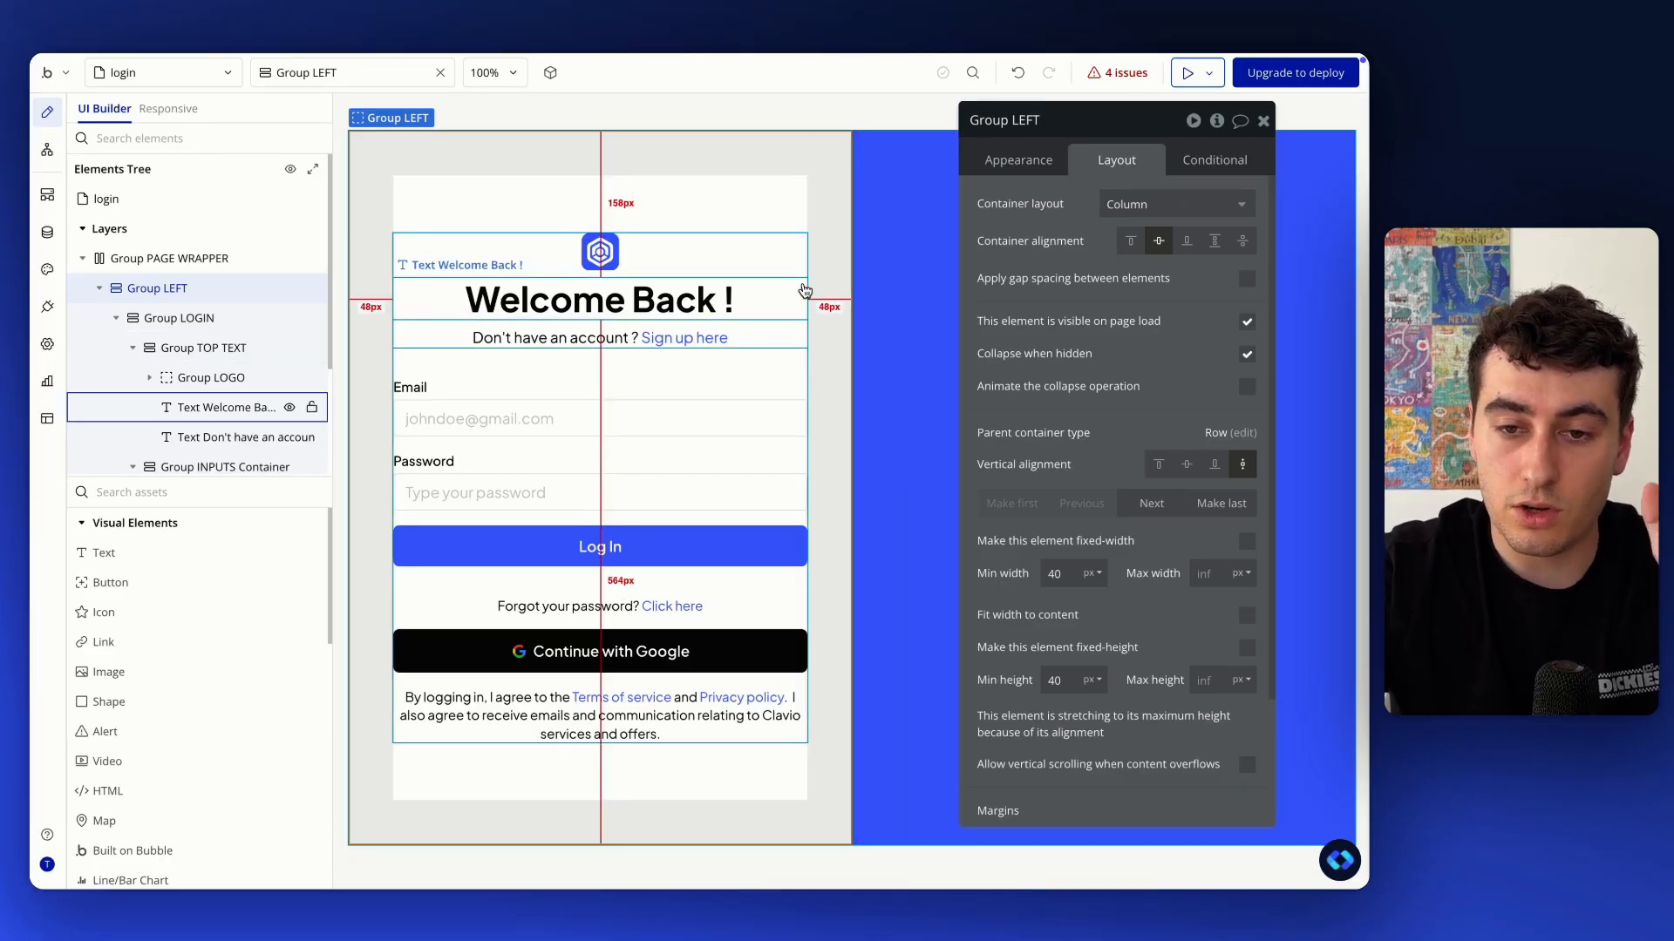
Preview the login page and reload it with '?debug_mode=true' removed from the URL
left_click(1187, 73)
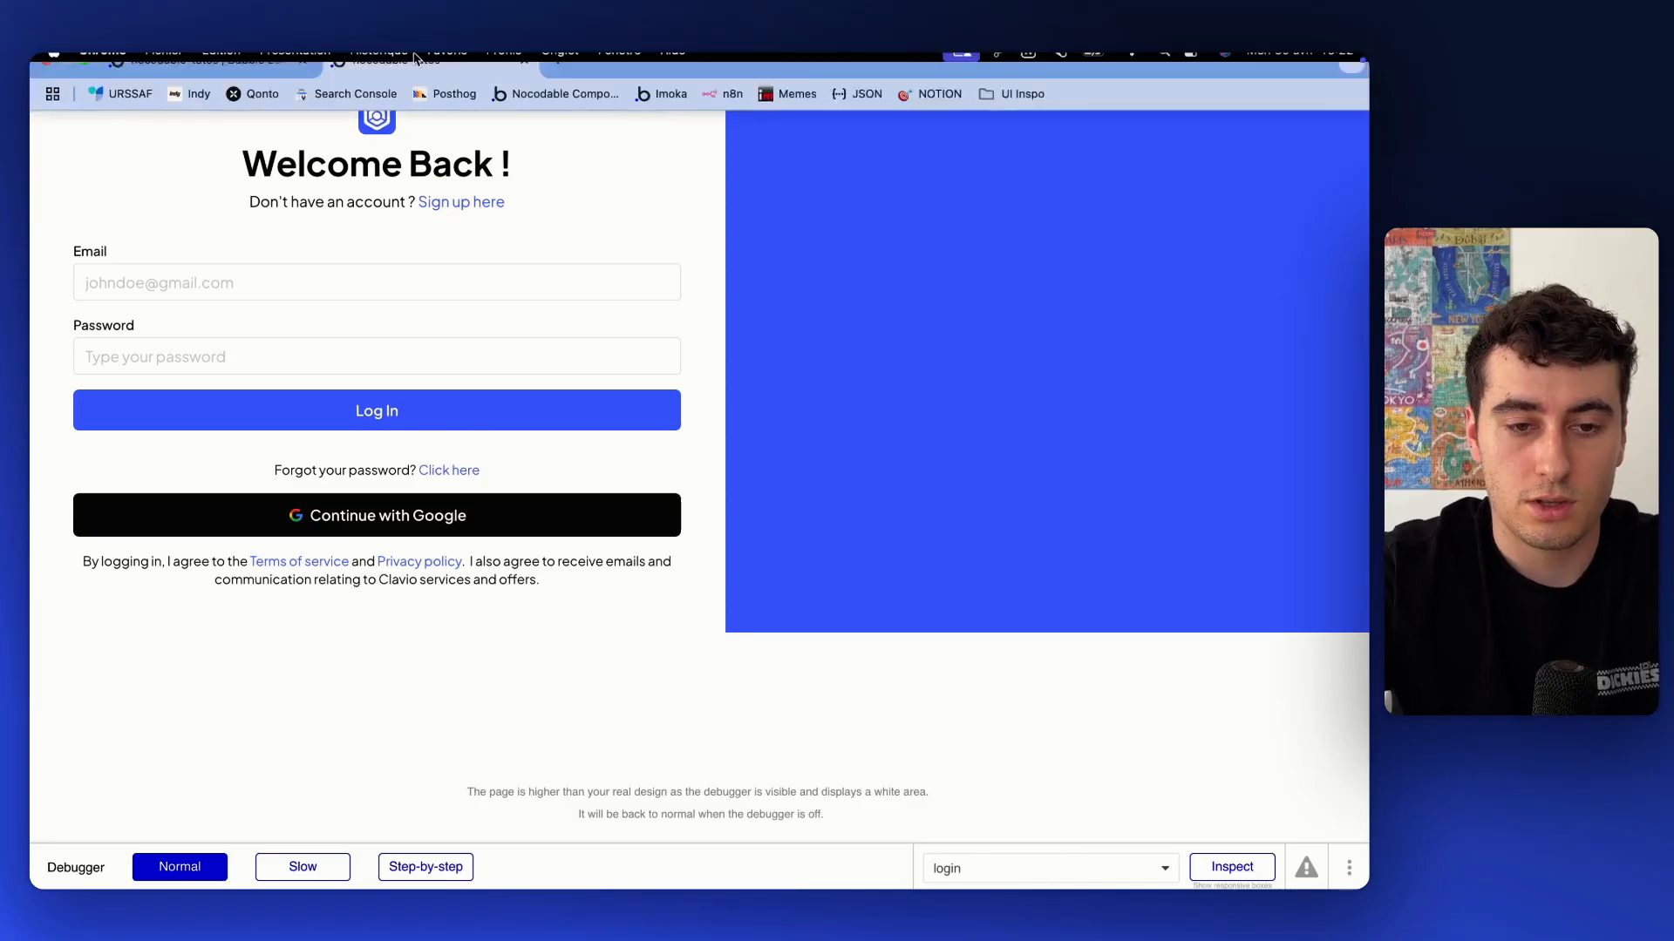
double_click(697, 134)
key("BackSpace")
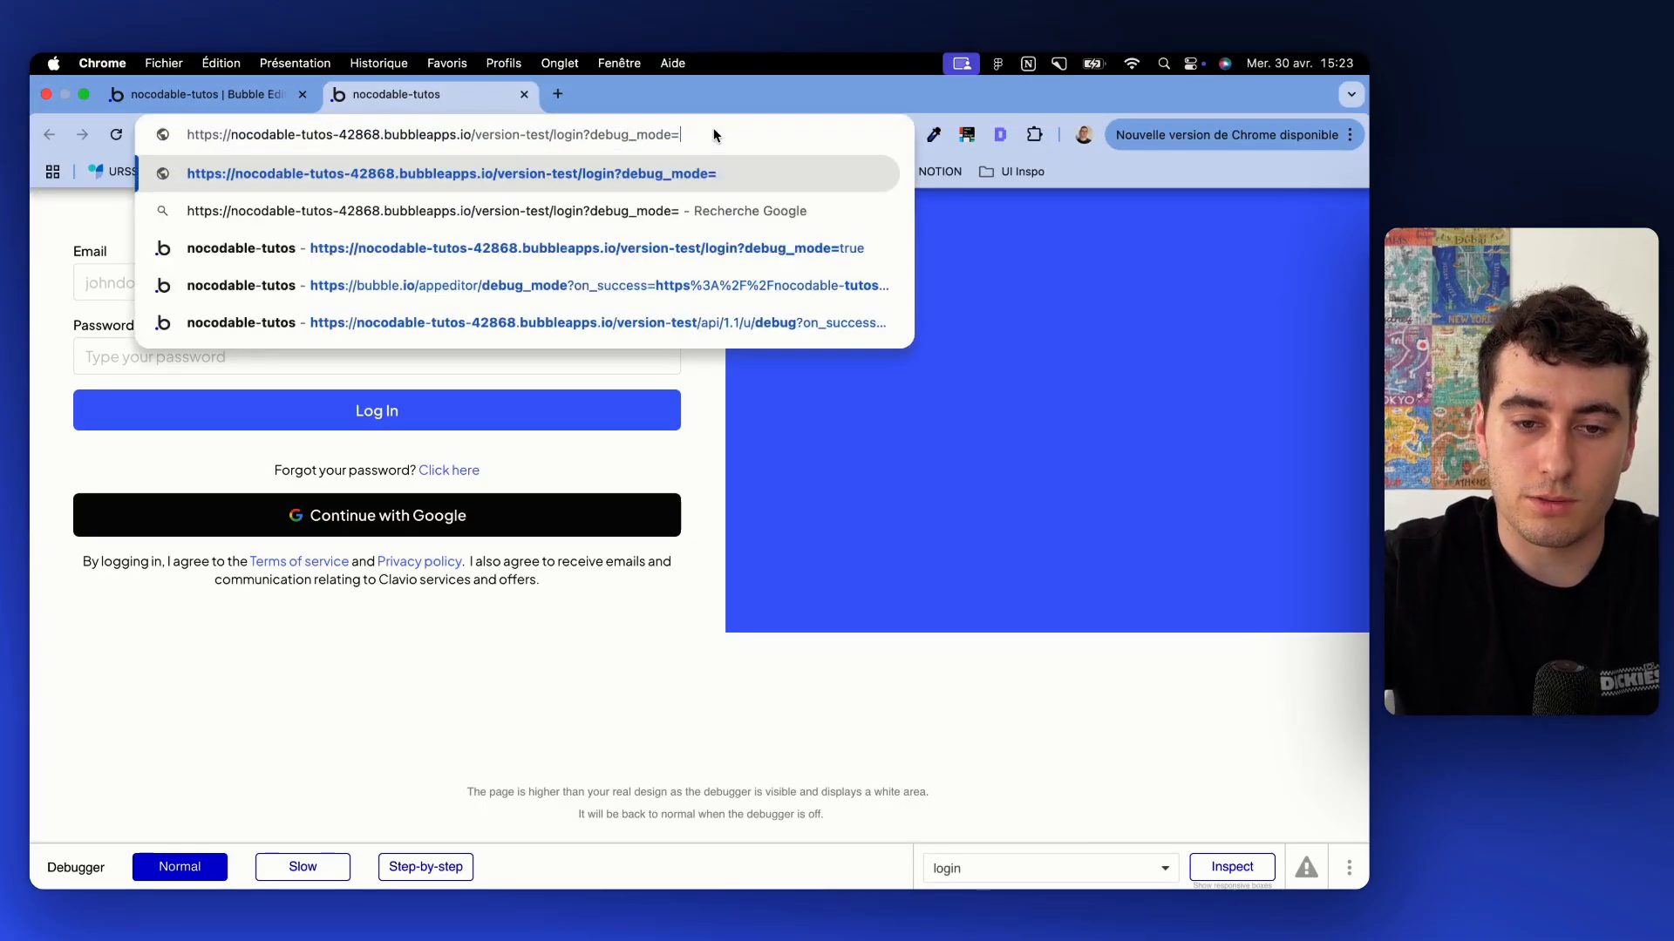
key("BackSpace")
key("BackSpace")
key("BackSpace")
key("BackSpace")
key("BackSpace")
key("BackSpace")
key("BackSpace")
key("BackSpace")
key("BackSpace")
key("BackSpace")
key("BackSpace")
key("BackSpace")
key("Return")
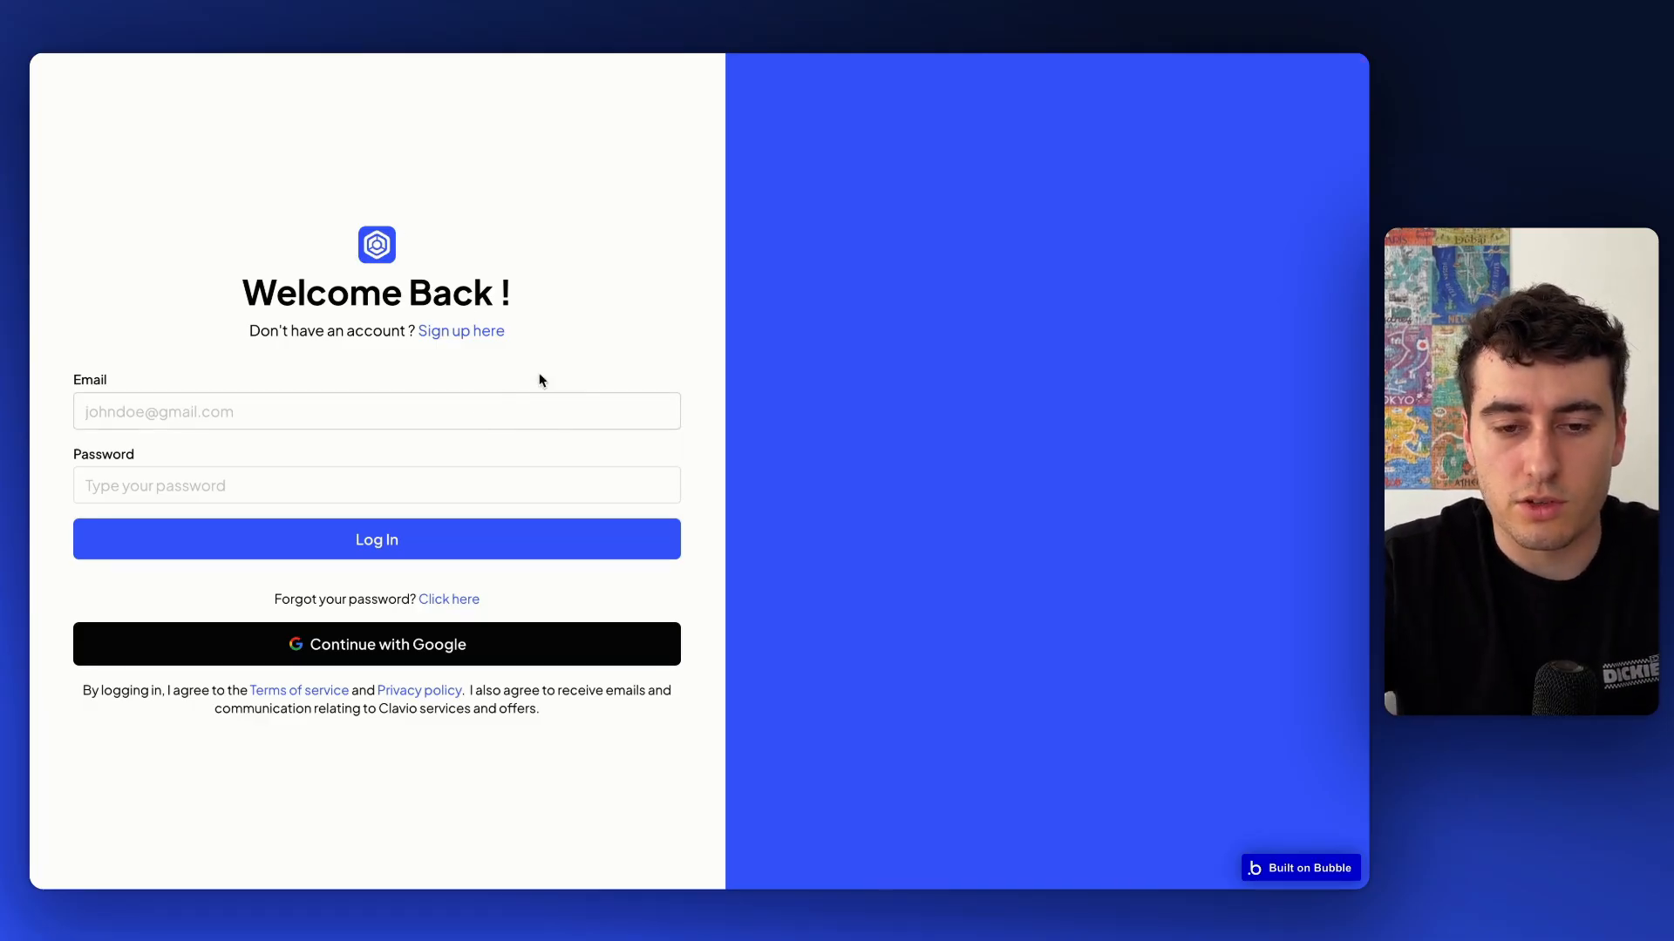
Exit fullscreen, return to the Bubble editor and select Group LOGIN
mouse_move(374, 56)
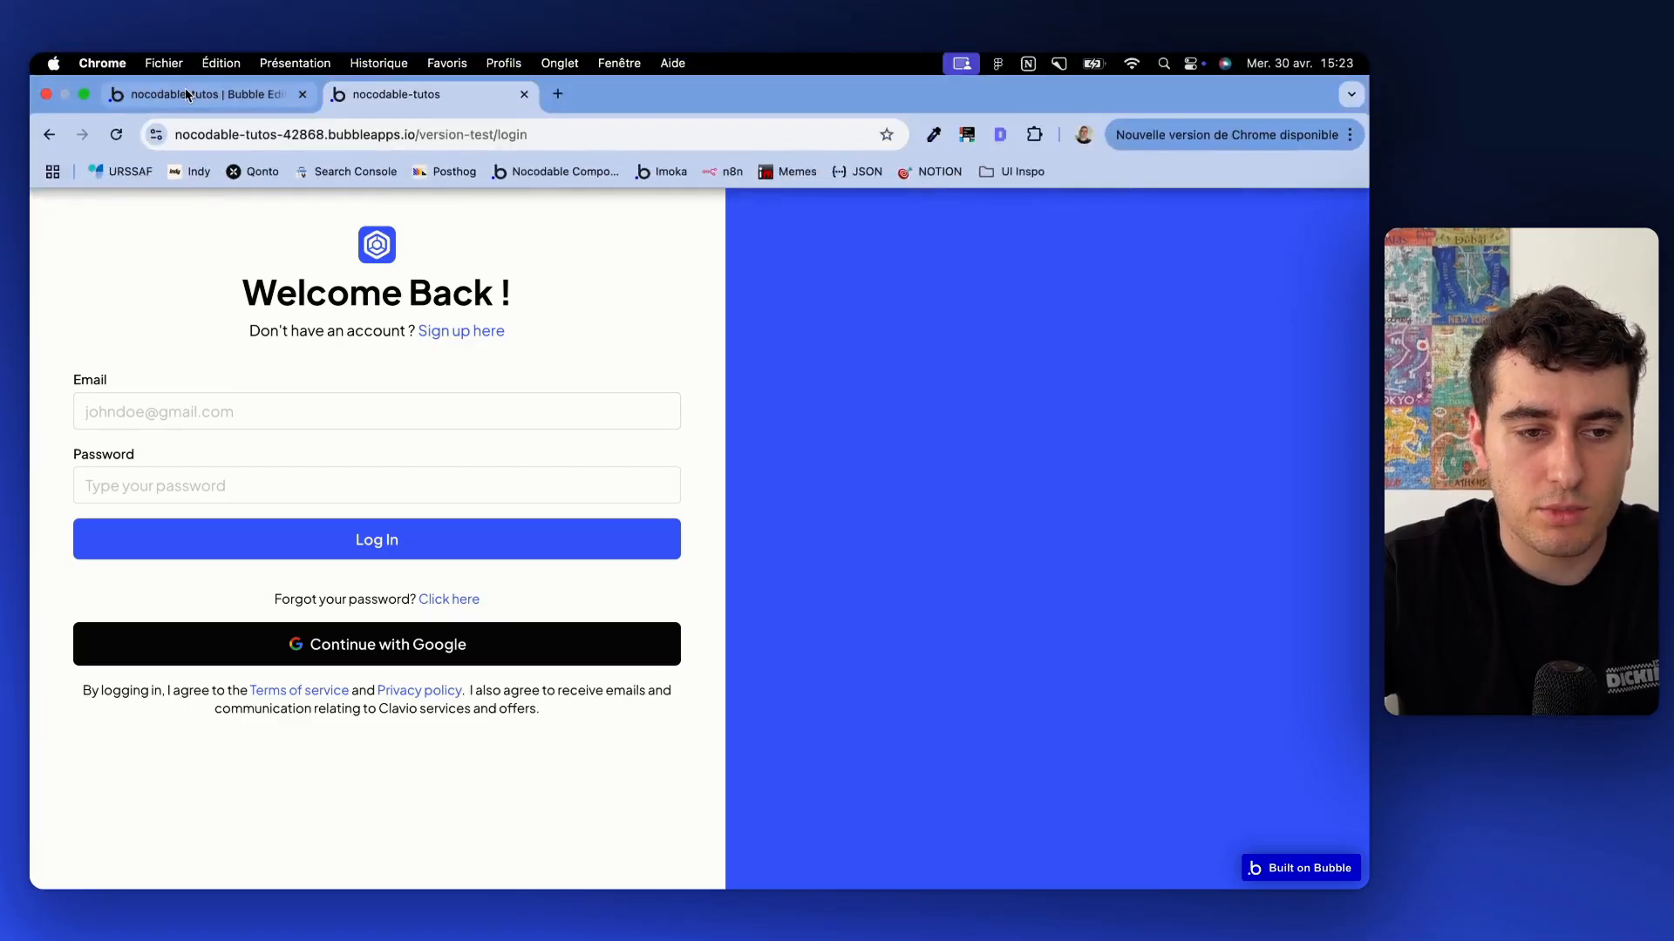
left_click(90, 93)
left_click(248, 98)
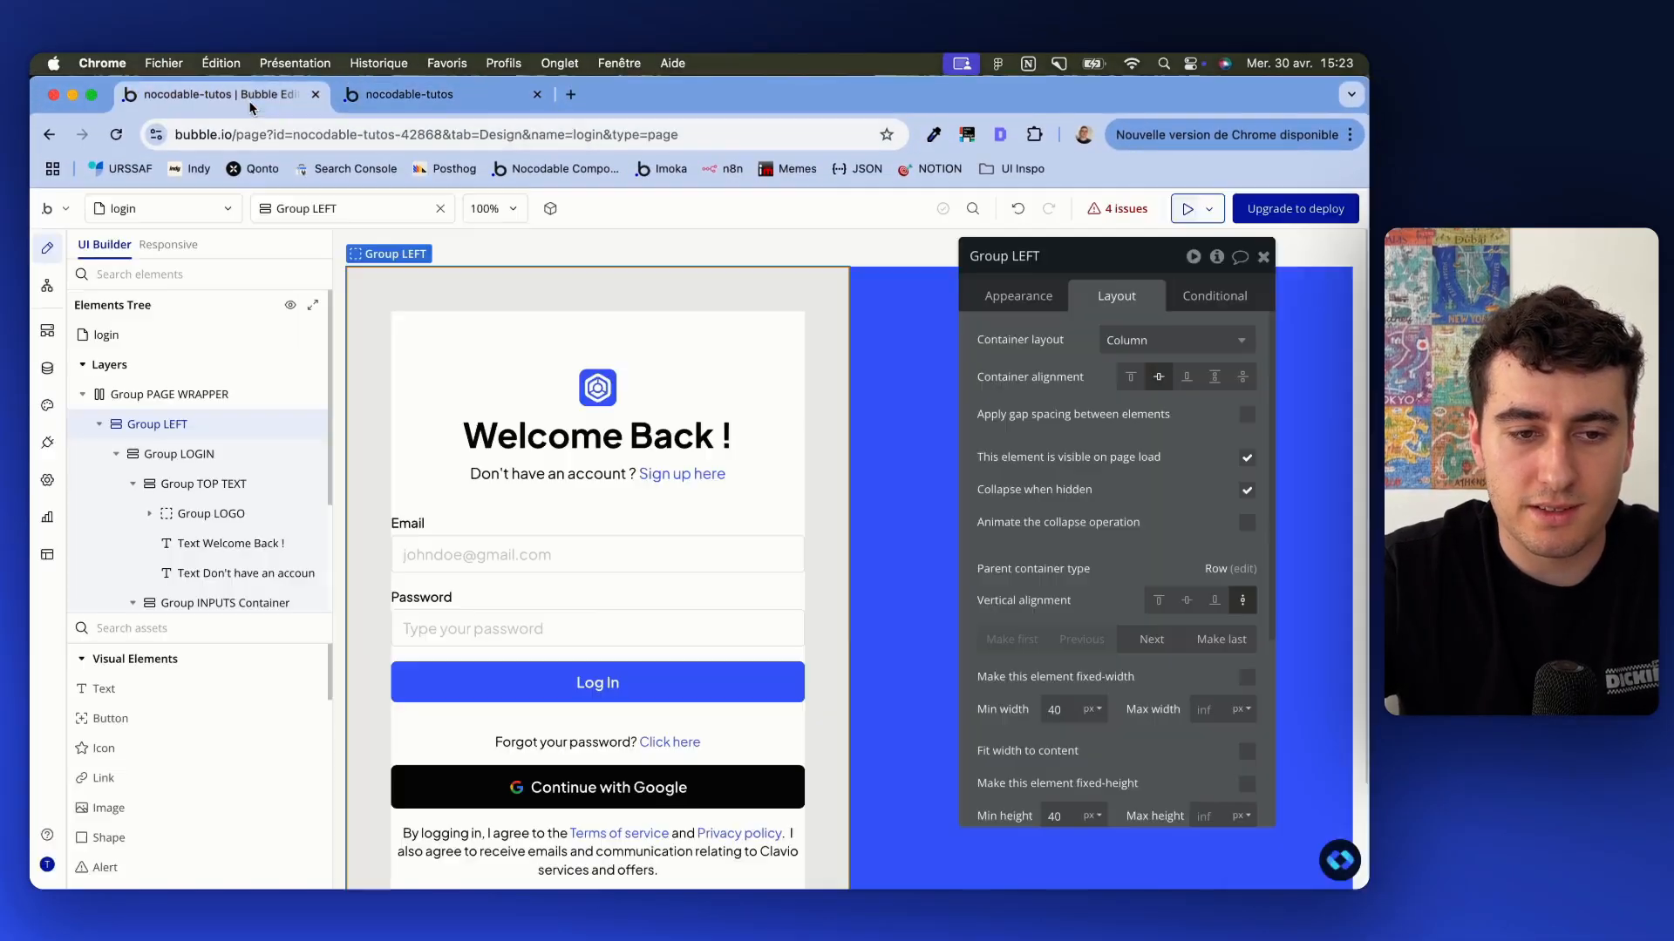
left_click(602, 490)
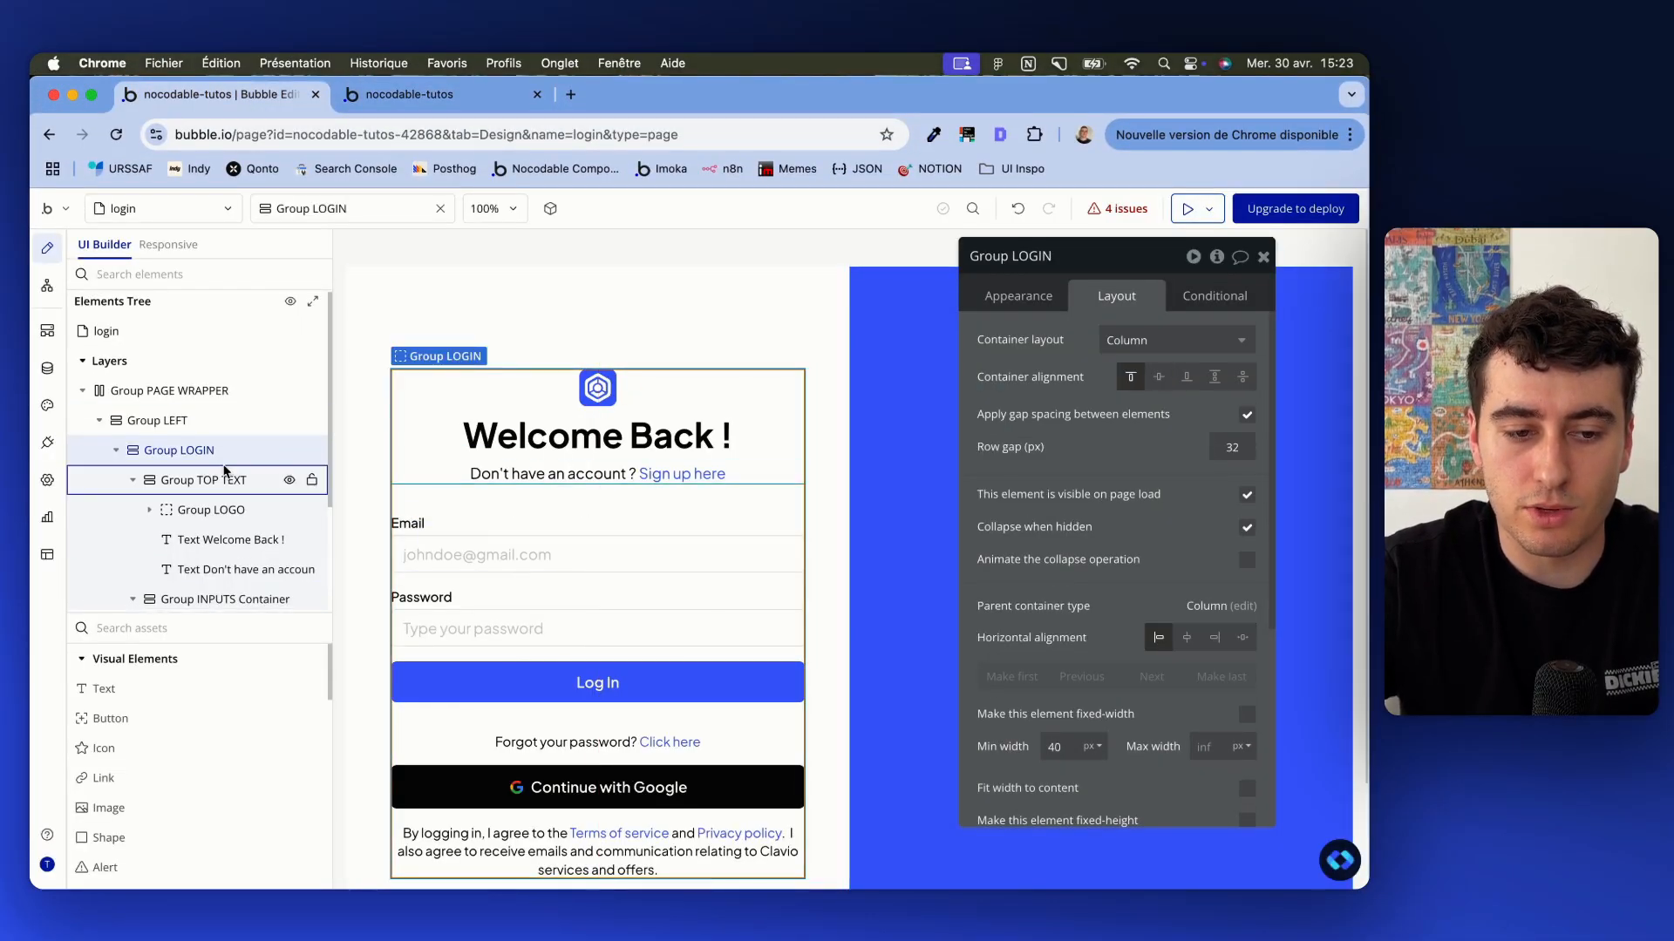
left_click(116, 450)
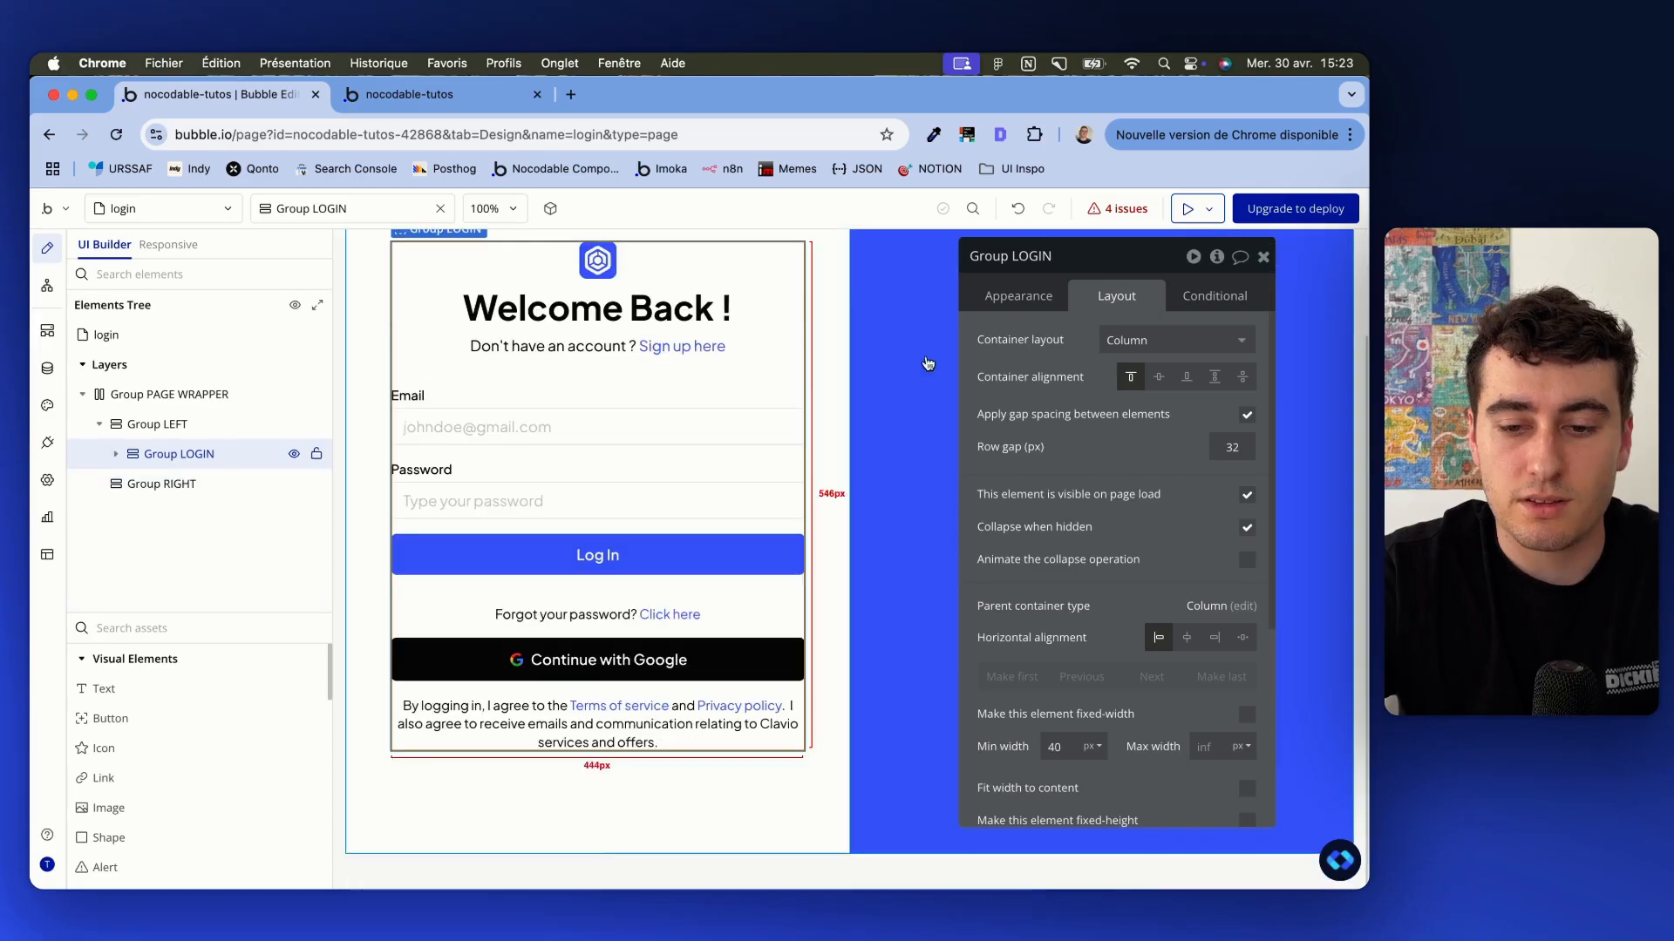
scroll(1203, 527, "down", 5)
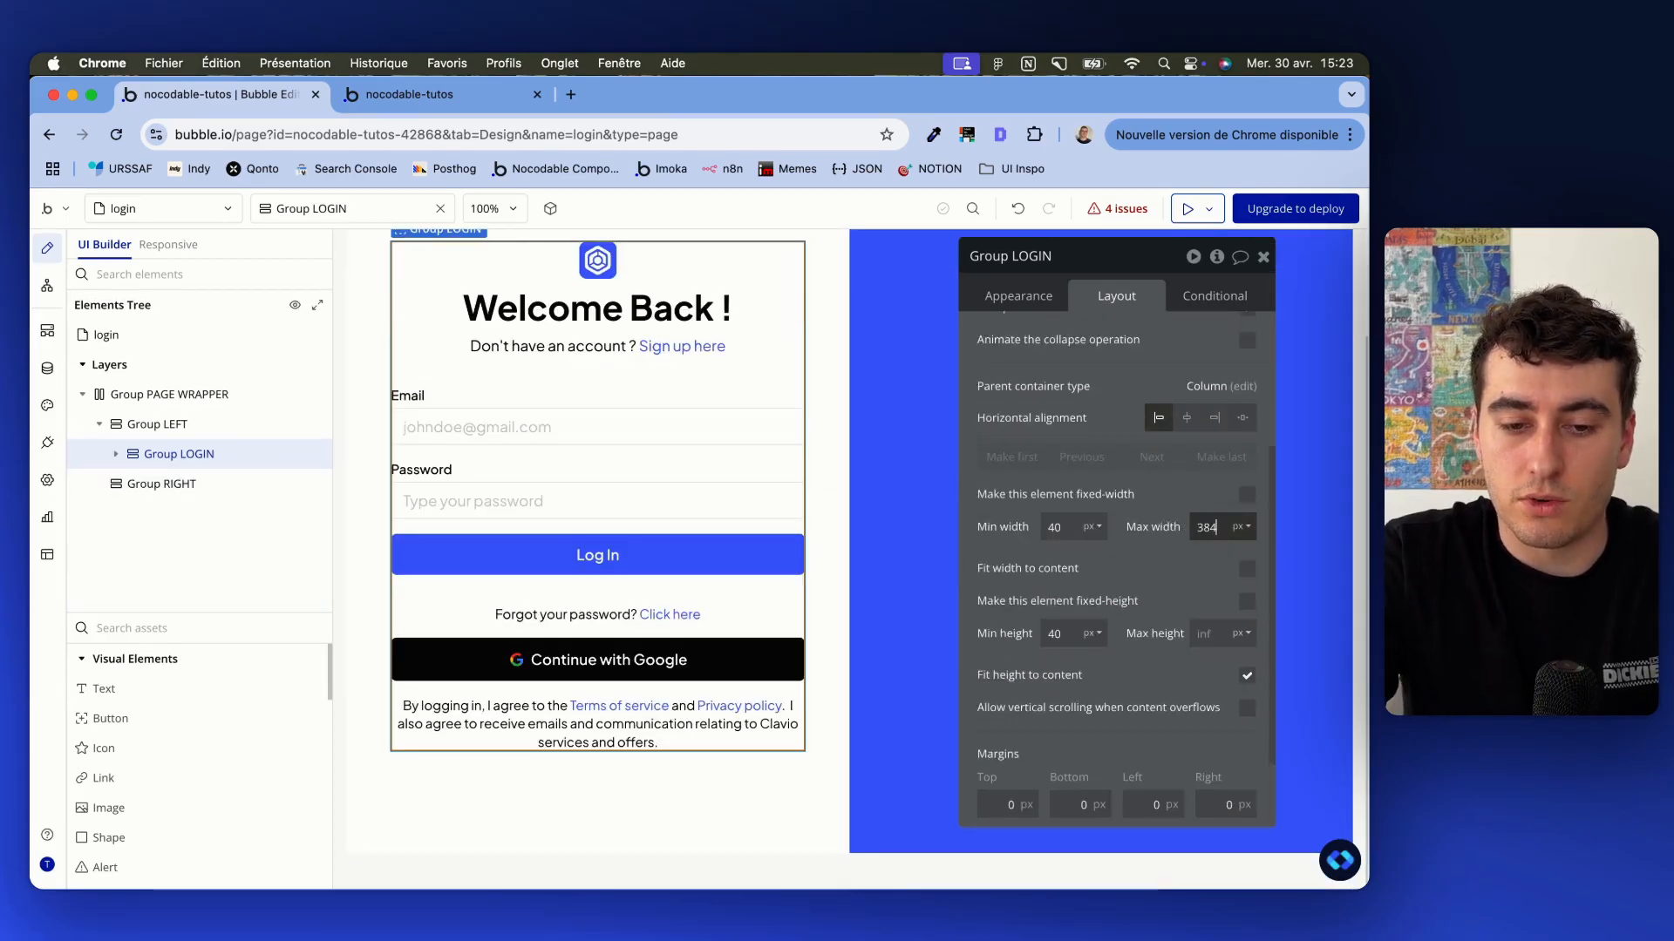
Cap Group LOGIN at 480 px max width, centre it horizontally, and check the live preview
key("BackSpace")
key("BackSpace")
key("BackSpace")
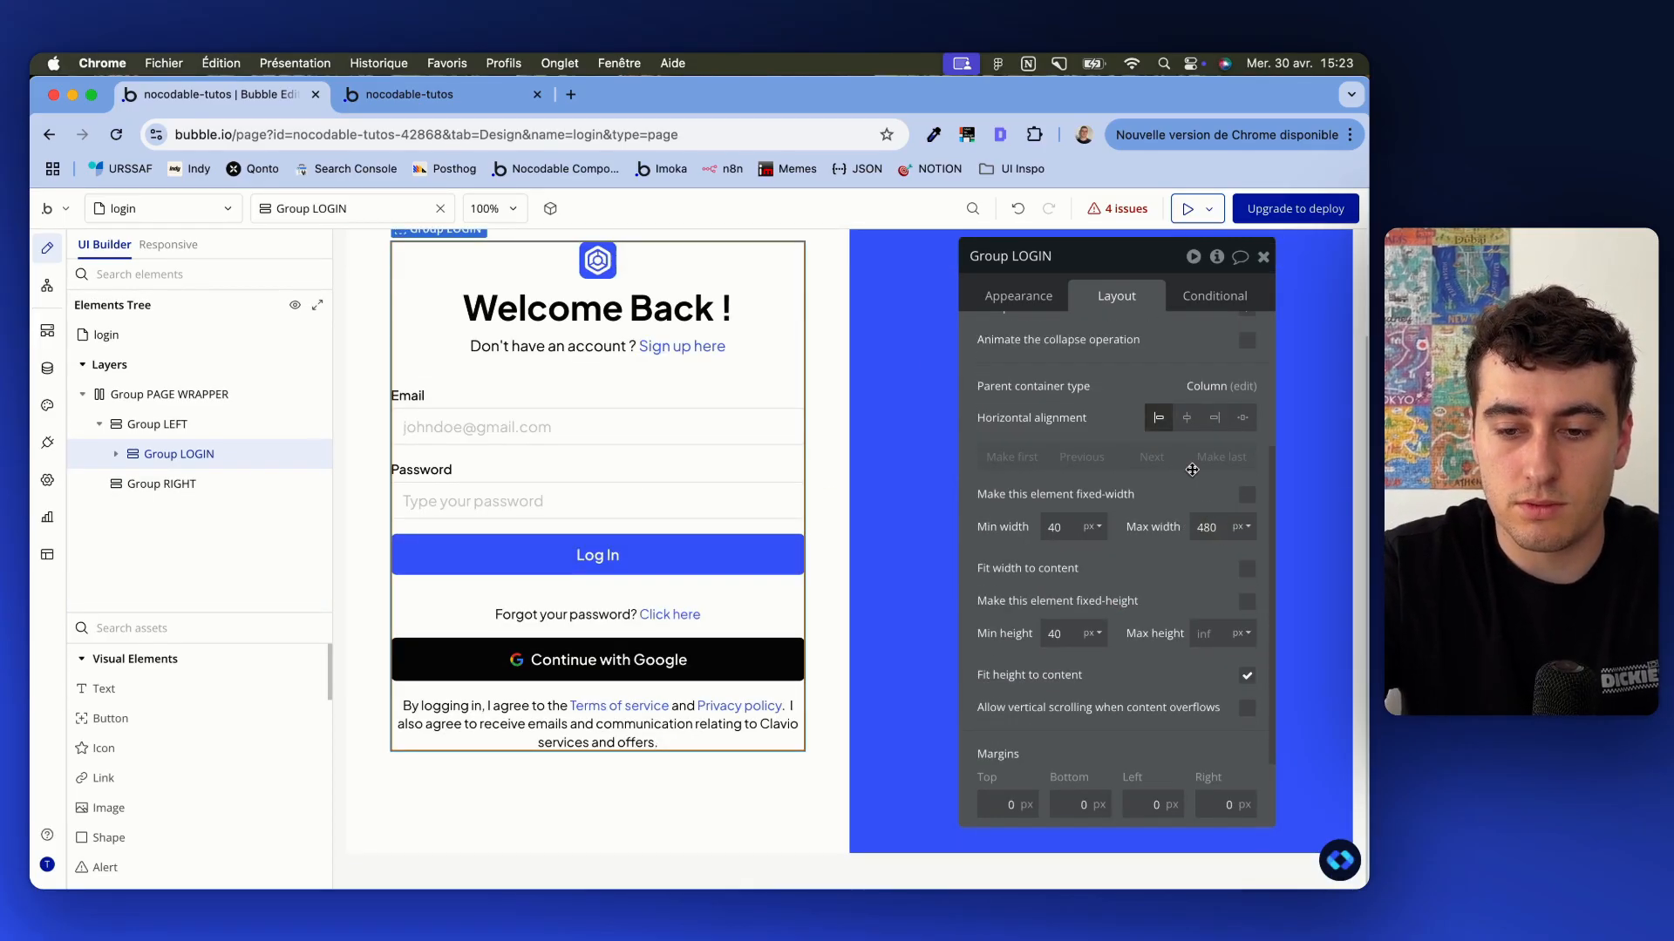
scroll(1202, 526, "up", 3)
left_click(212, 422)
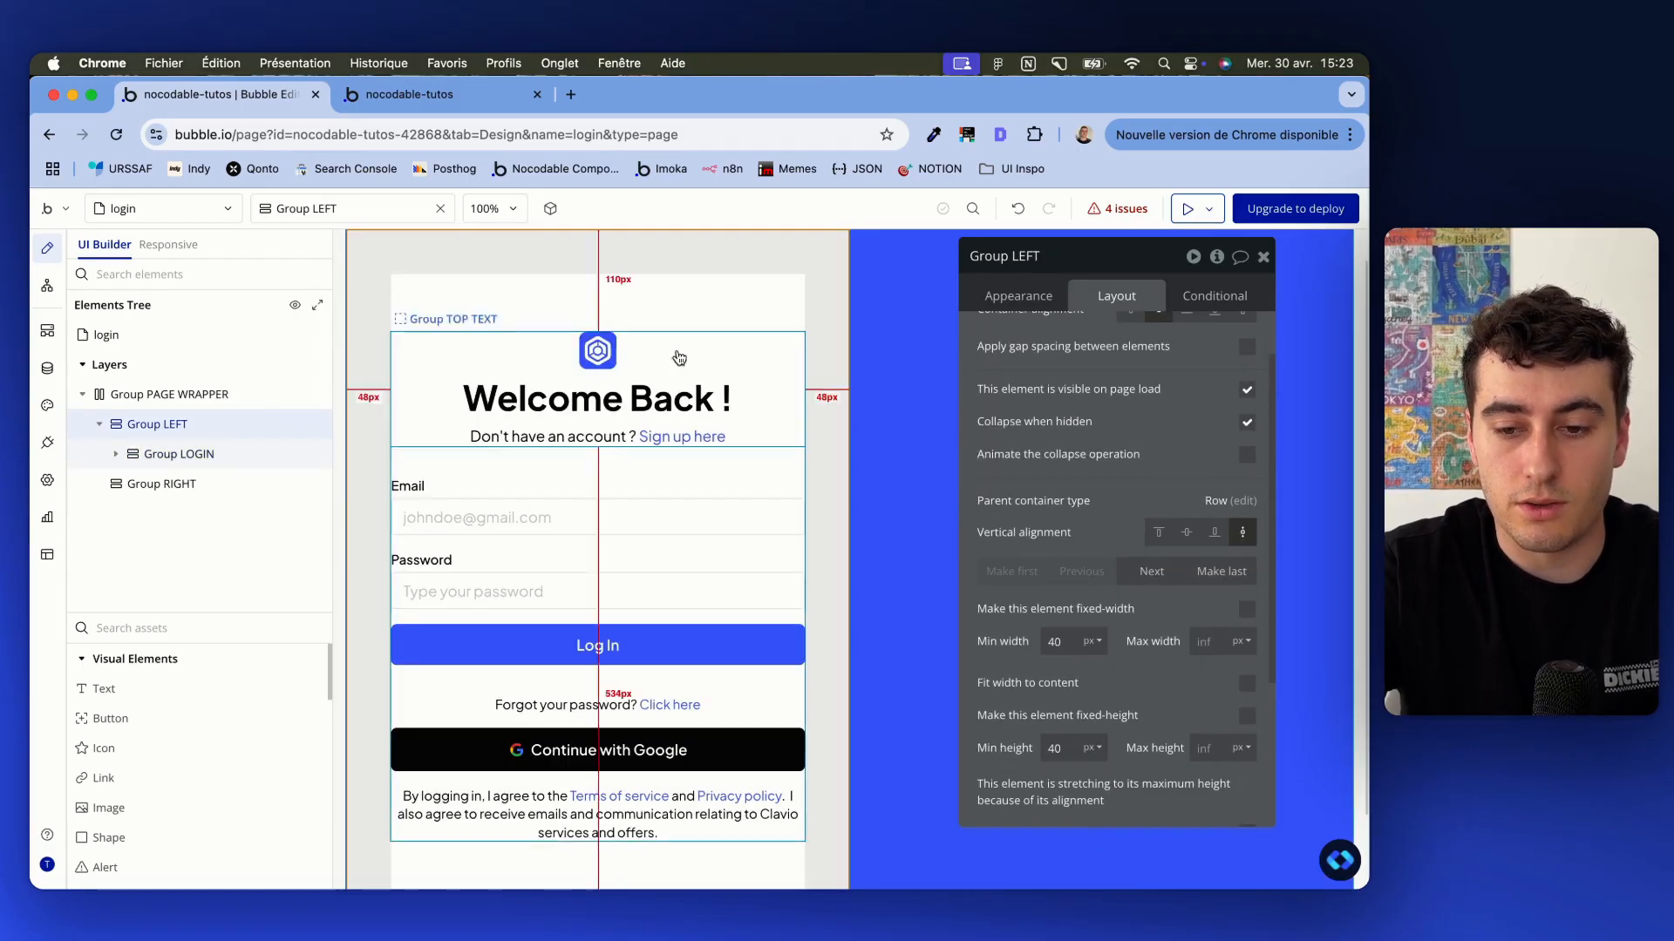
left_click(212, 453)
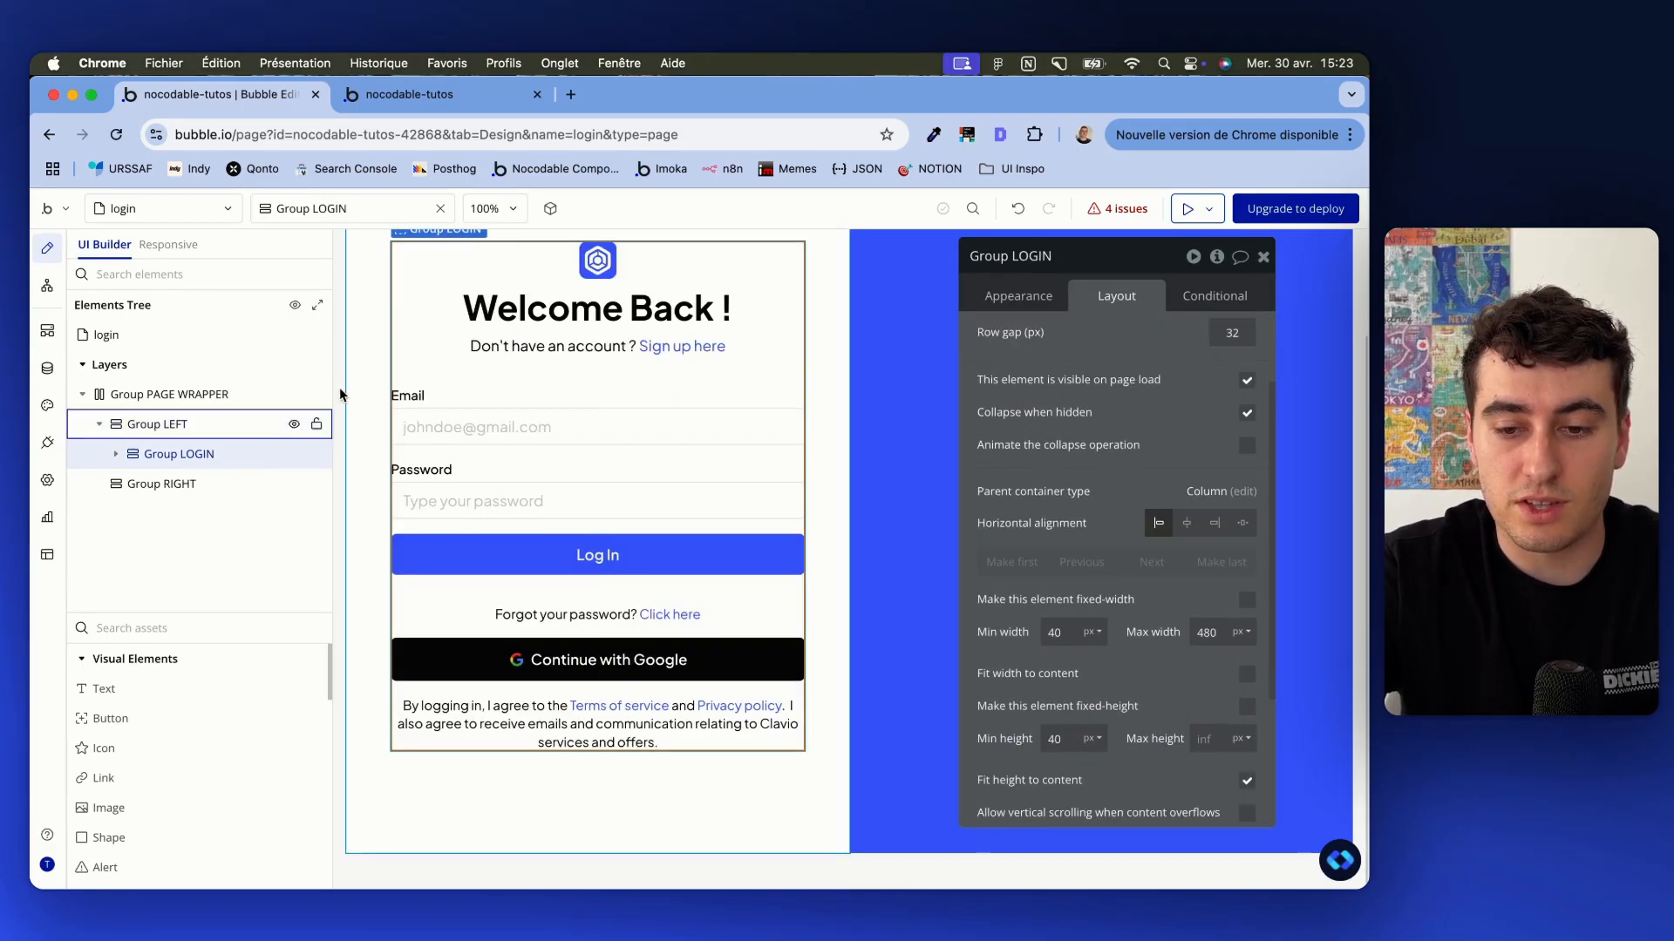
scroll(1186, 558, "up", 1)
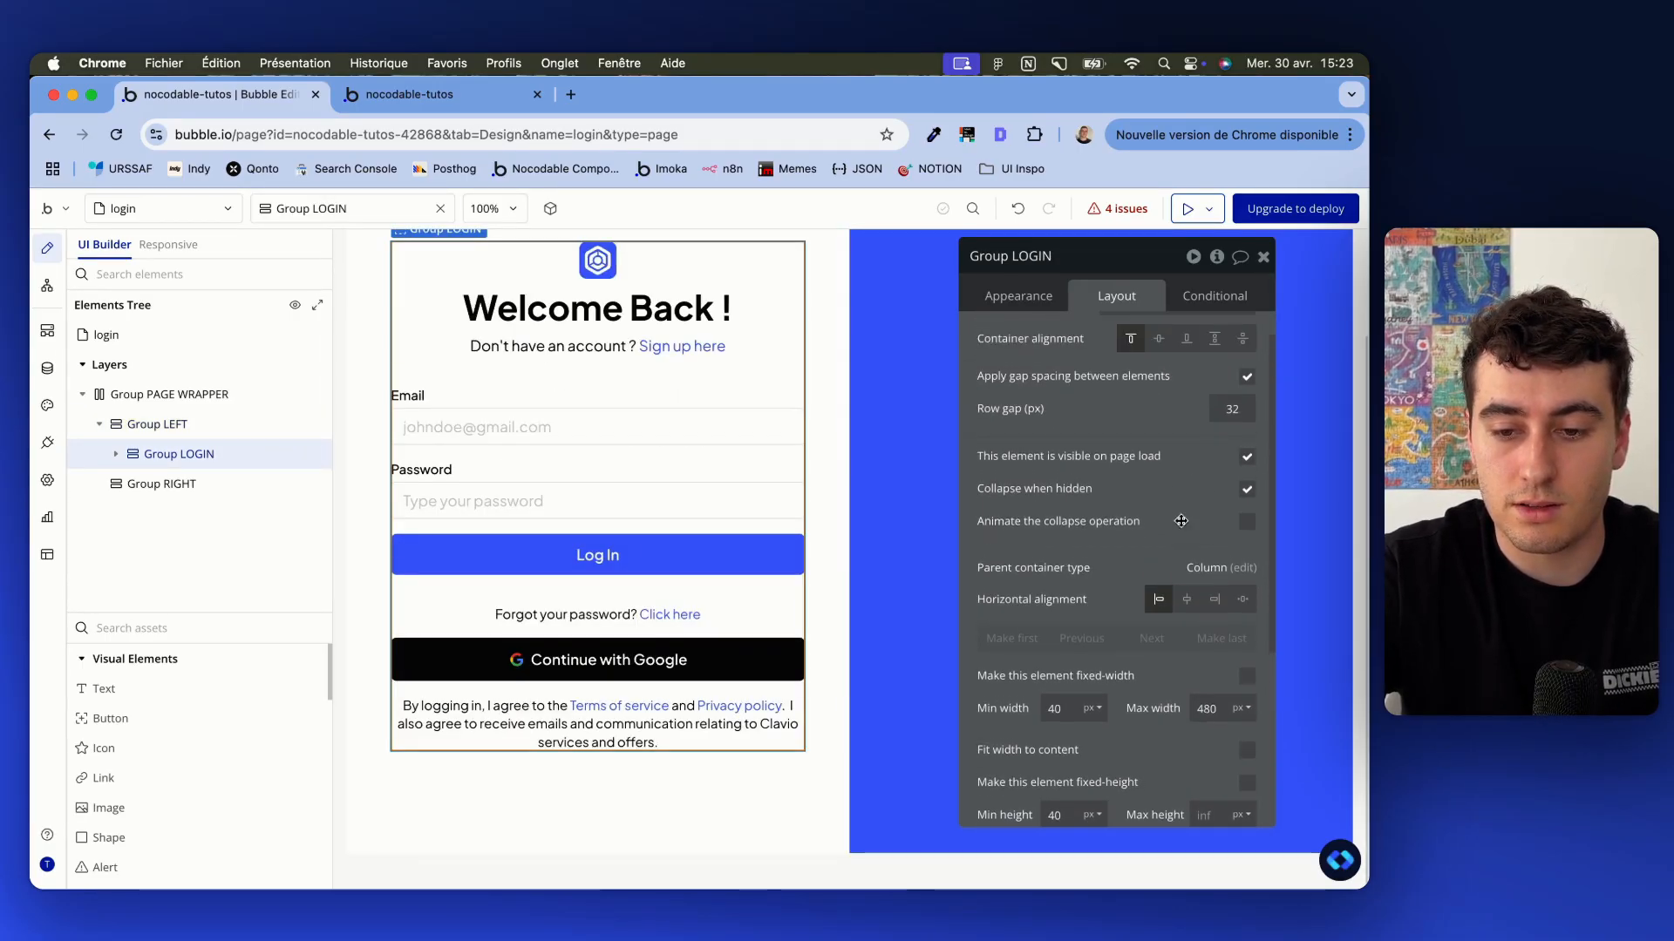
left_click(1185, 600)
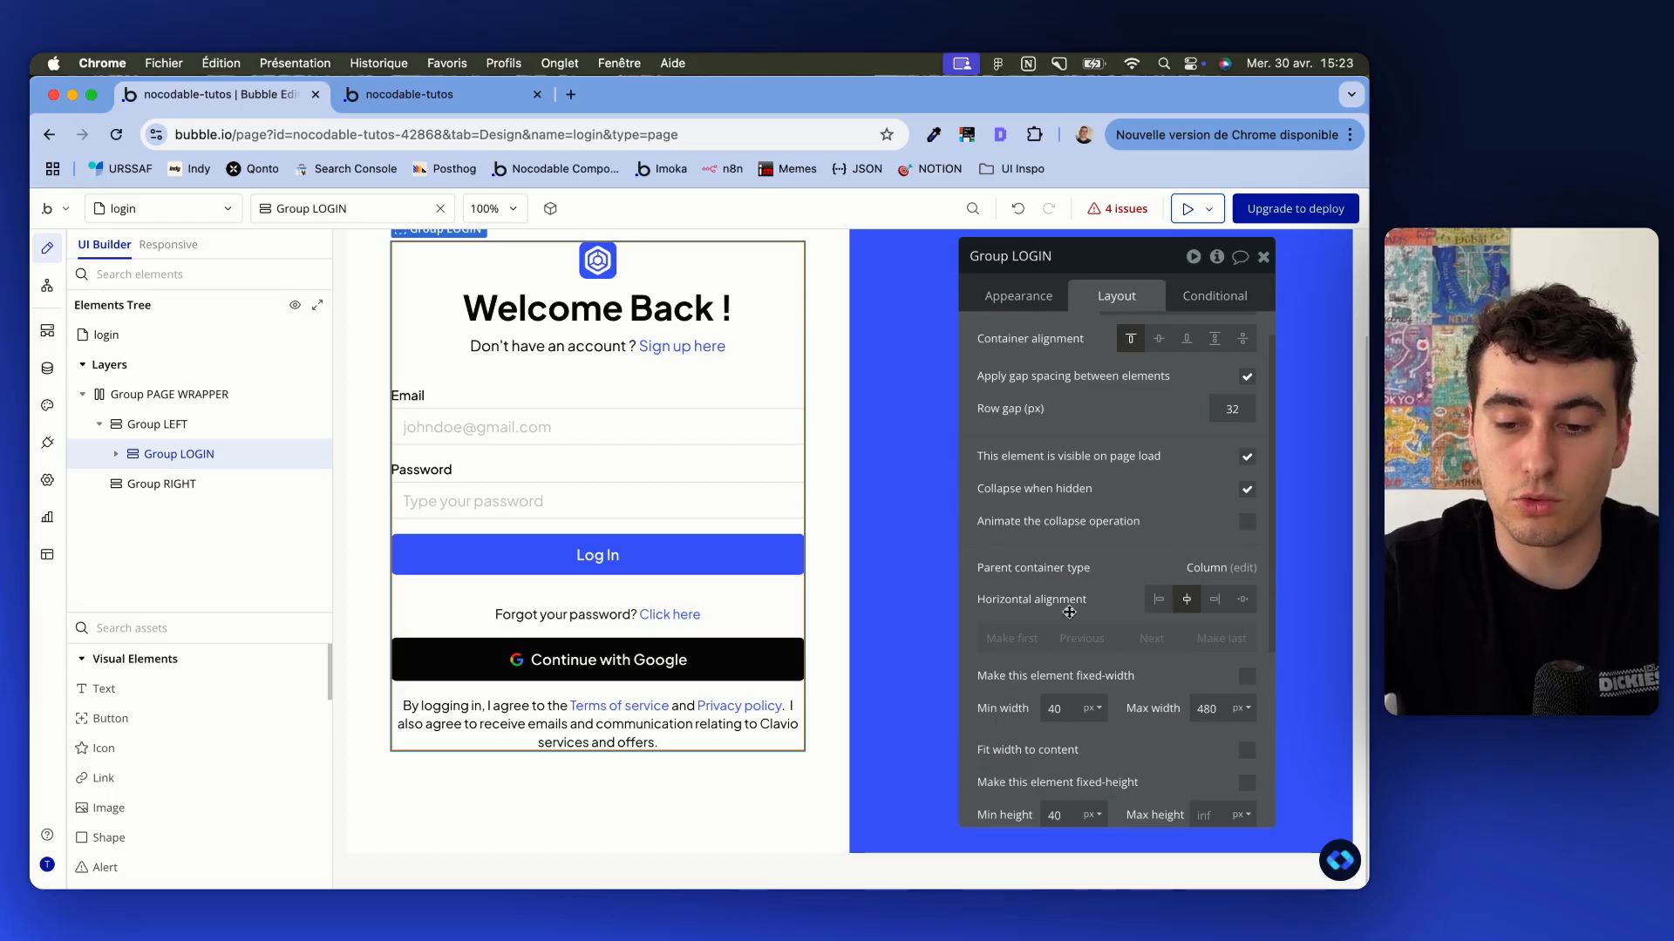
left_click(452, 104)
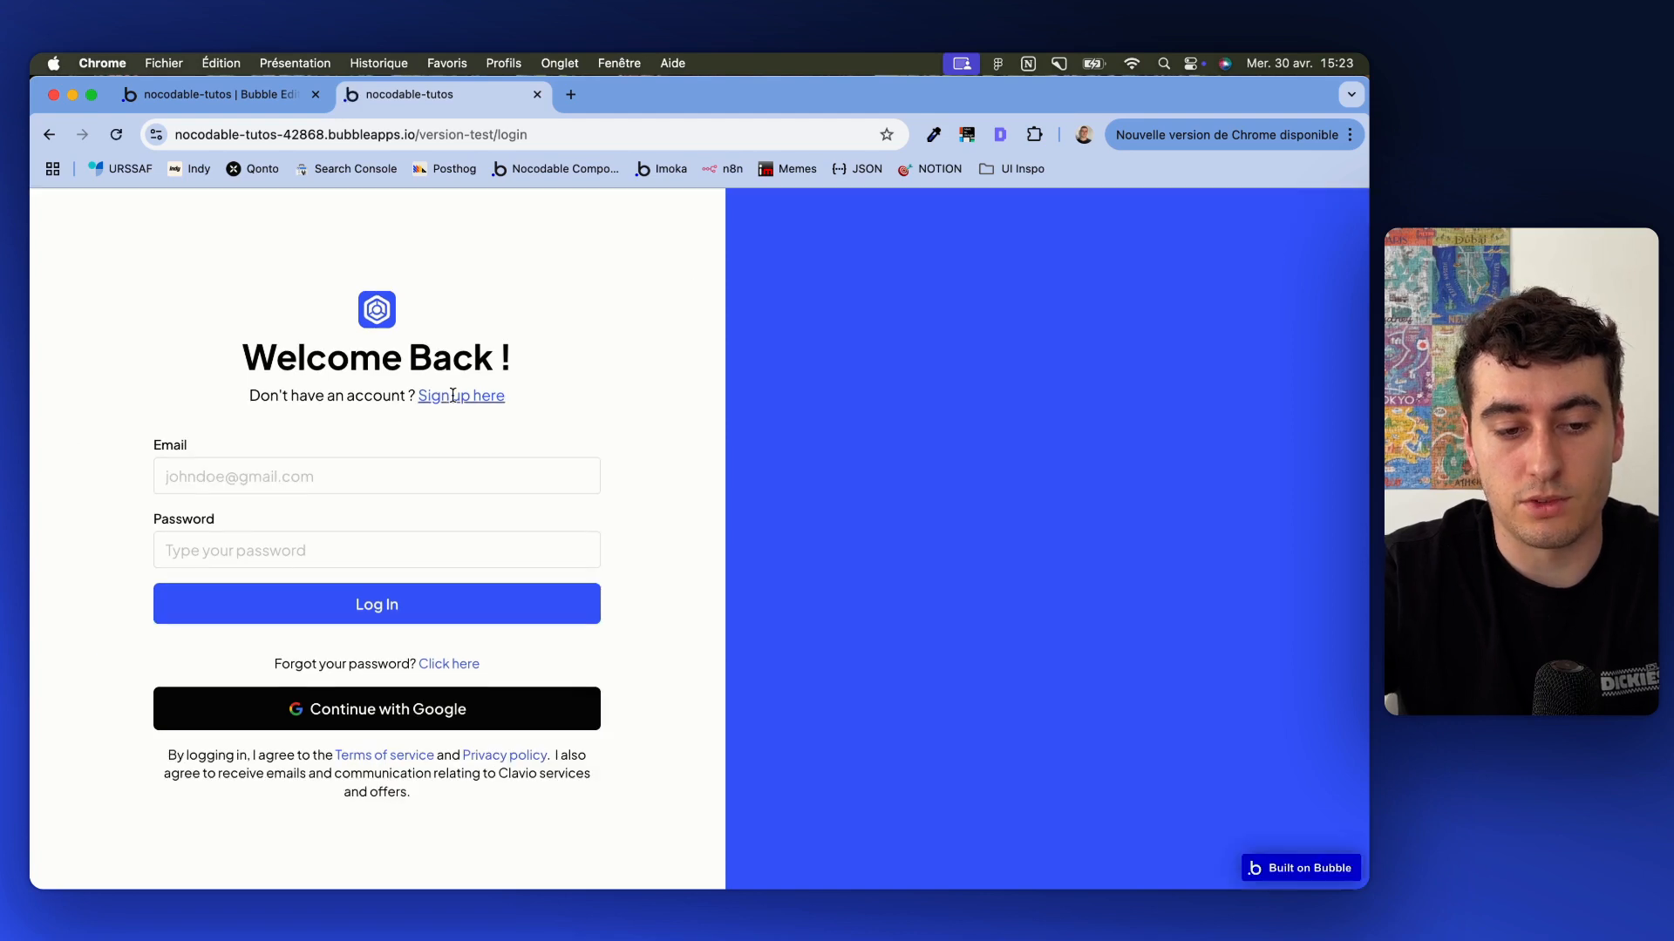
left_click(438, 476)
left_click(607, 402)
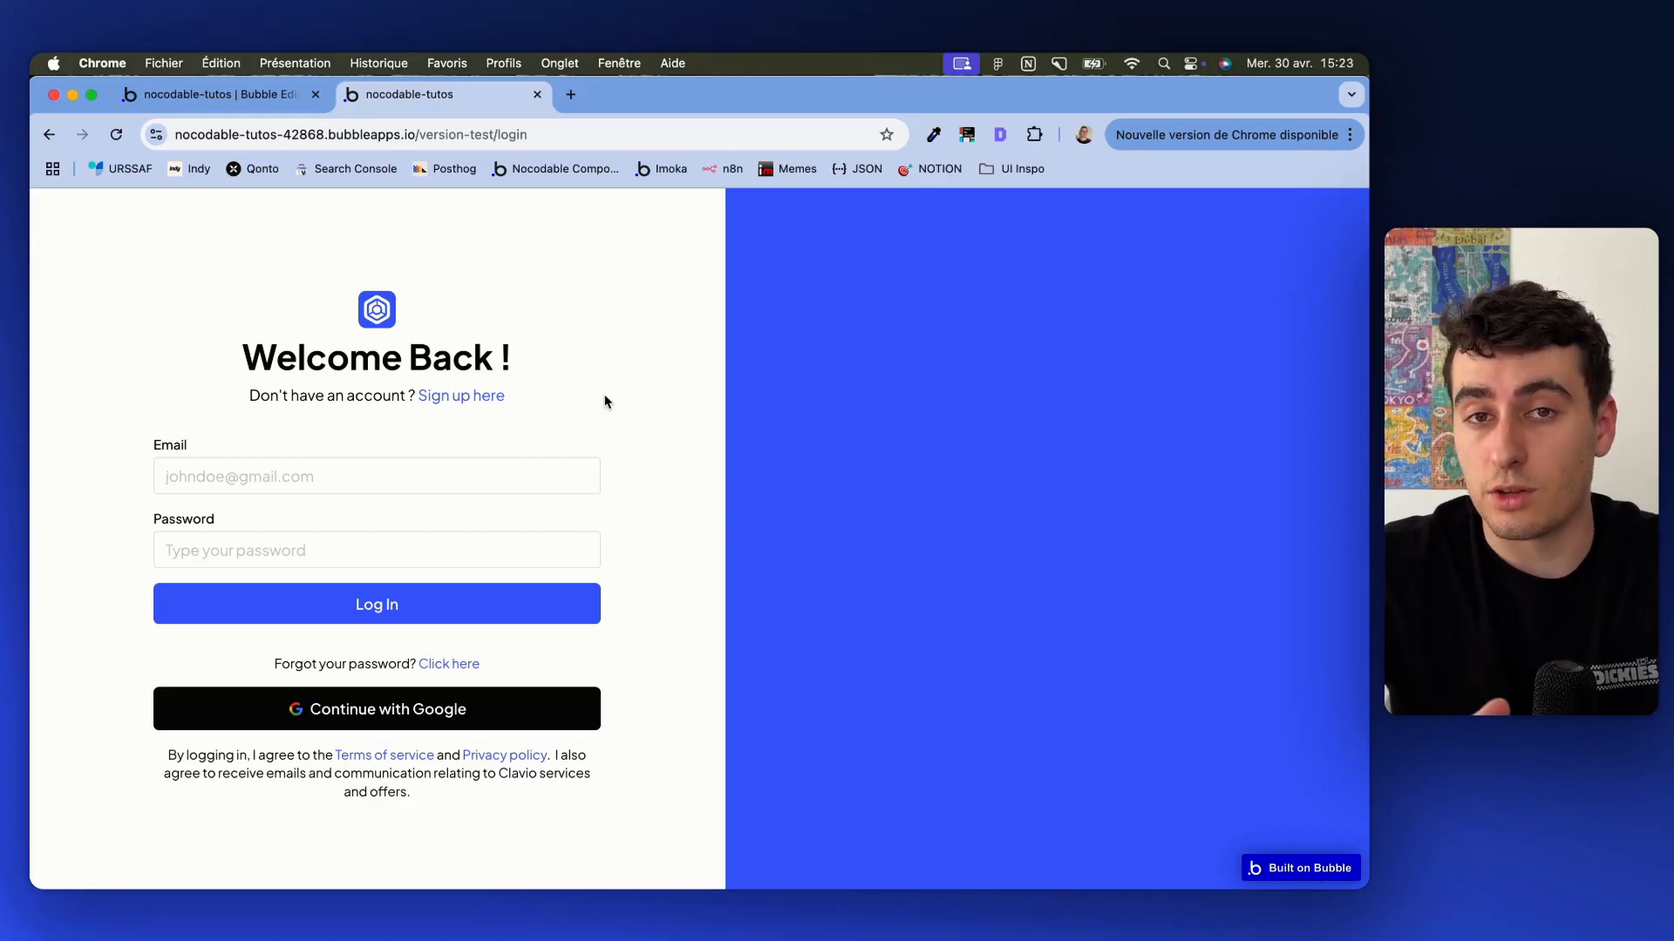
left_click(190, 465)
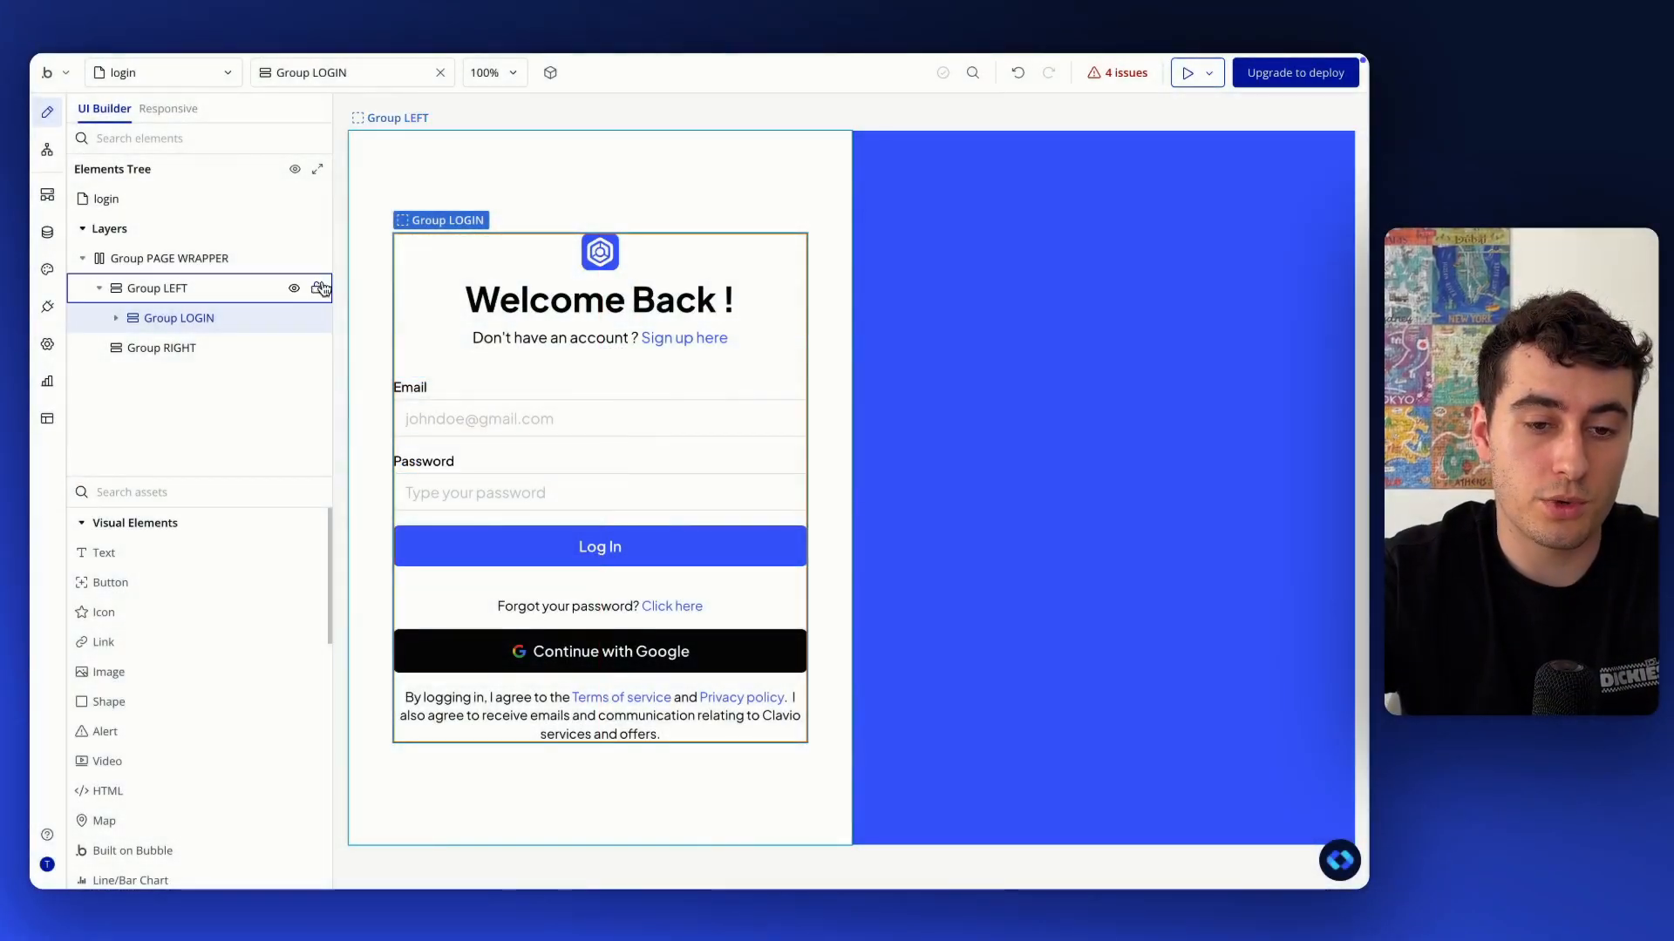
Duplicate Group LOGIN, hide the original, and rename the copy Group SIGNUP
double_click(467, 575)
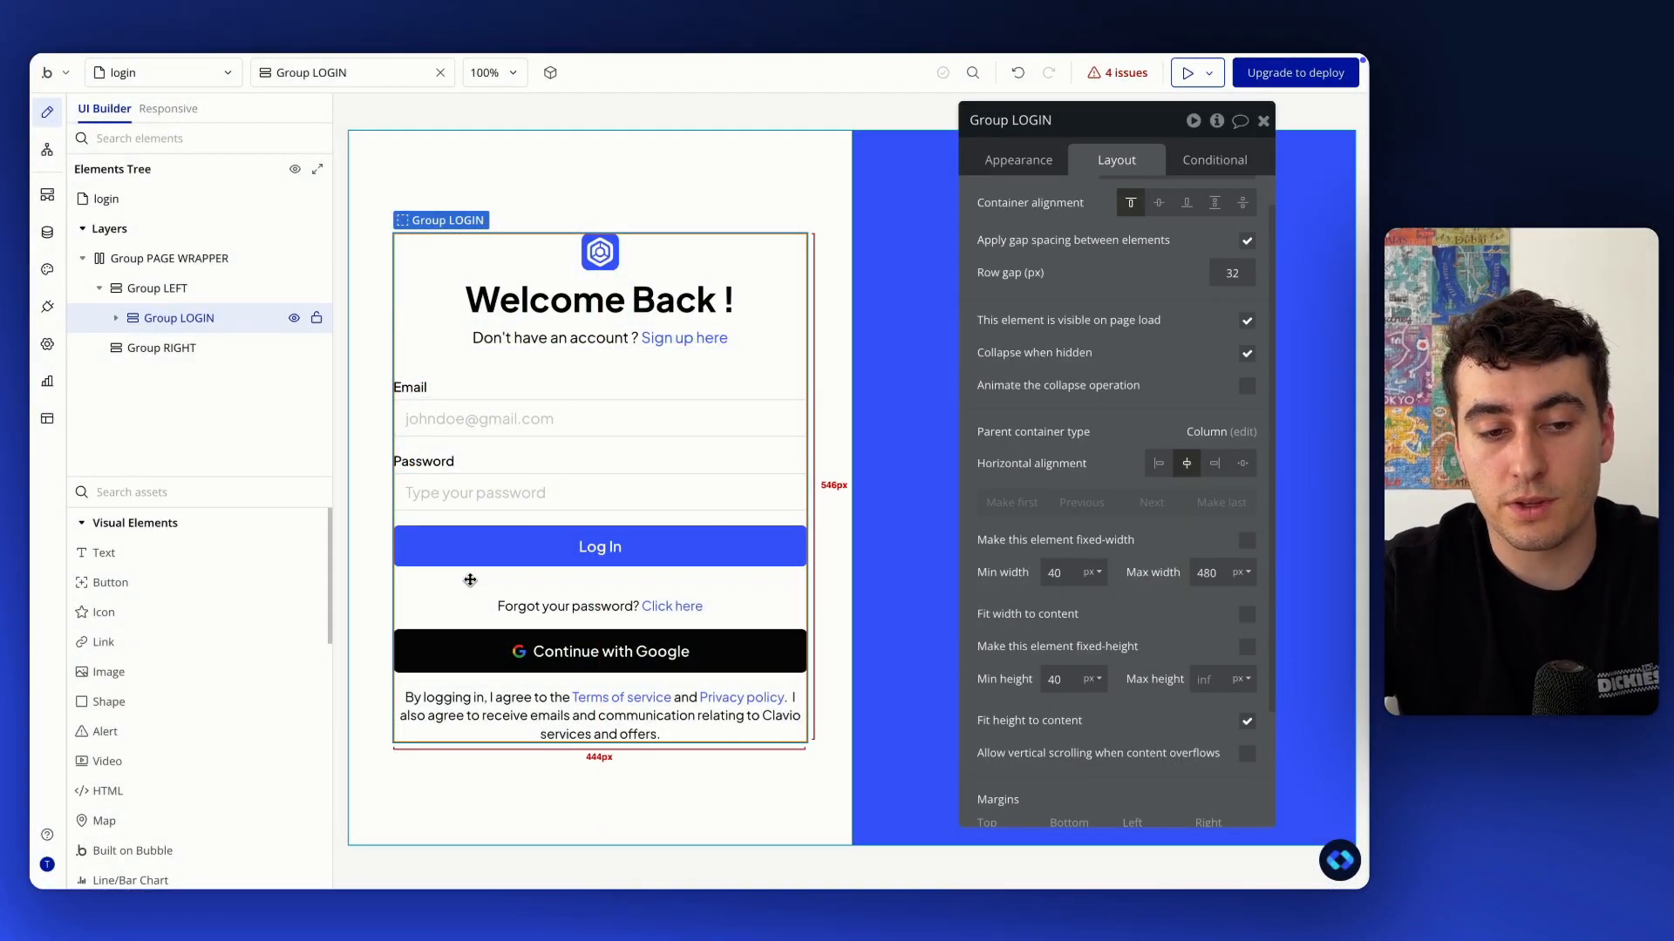
key("ctrl+d")
scroll(436, 540, "down", 4)
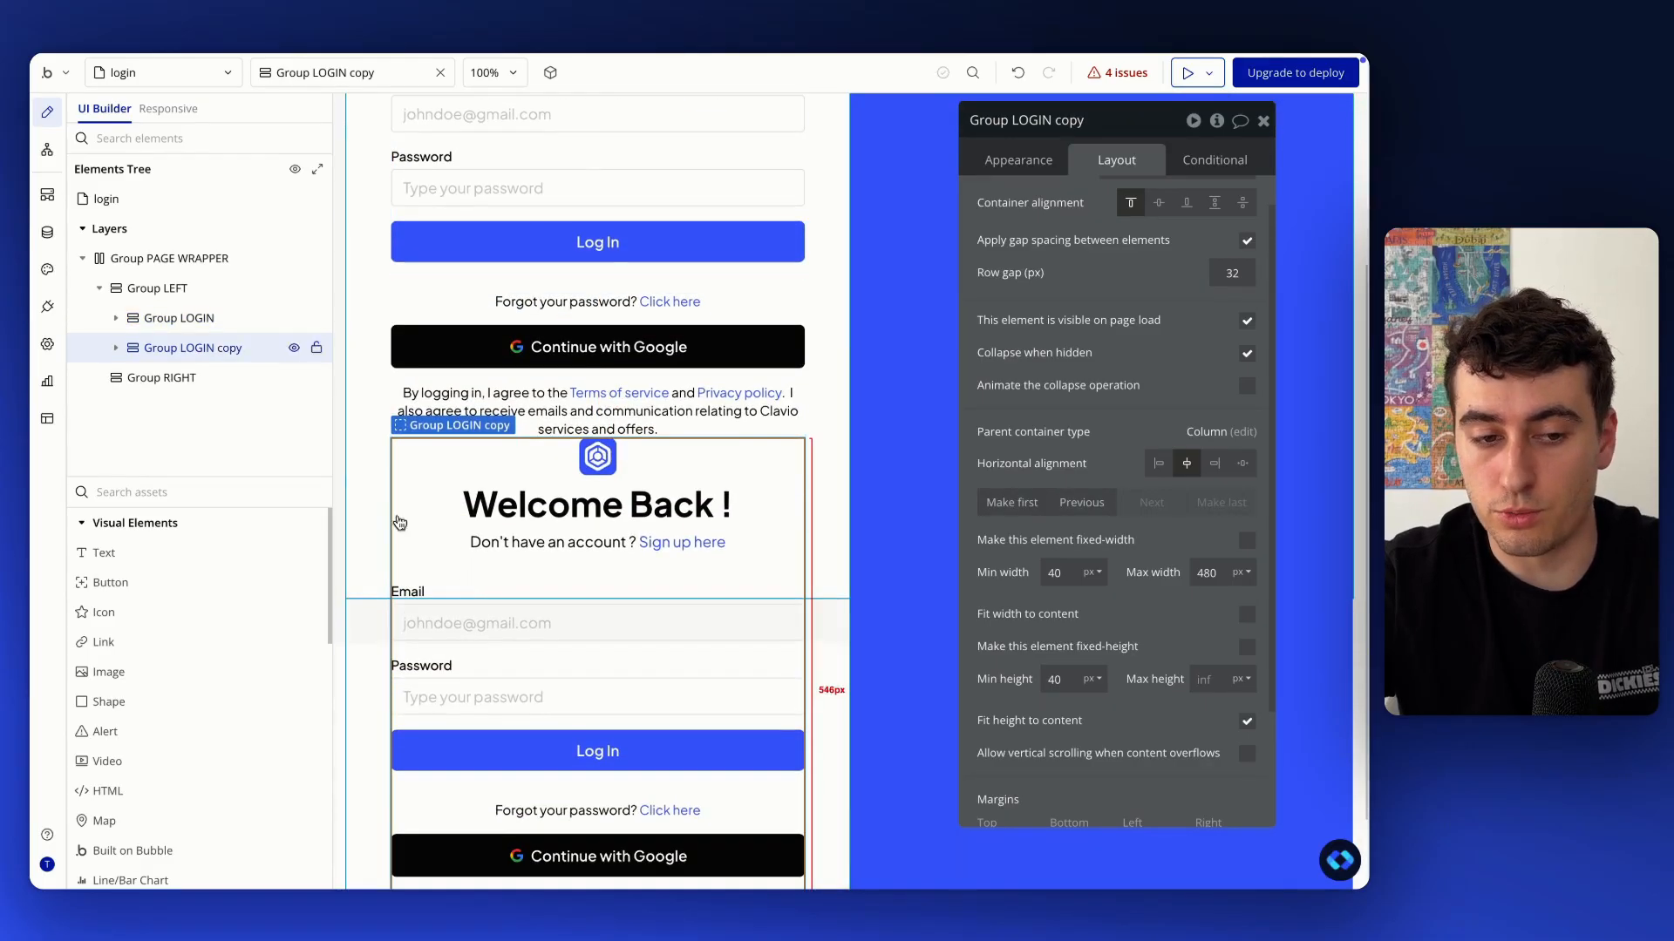
left_click(294, 319)
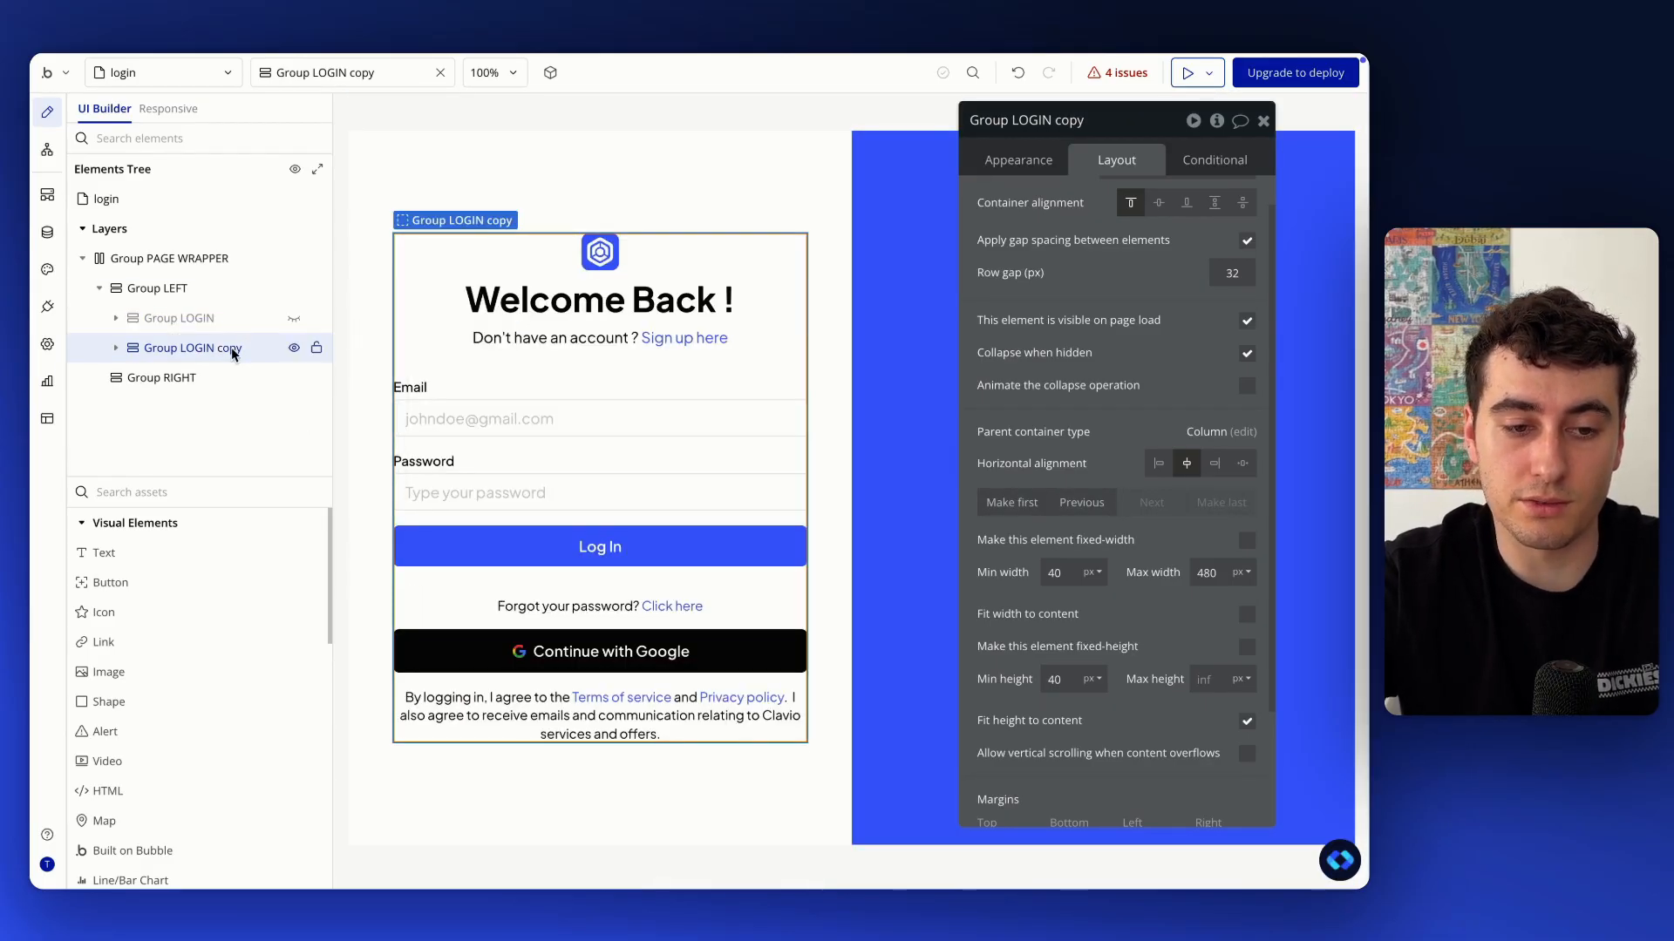
double_click(200, 348)
type("SIGNUP")
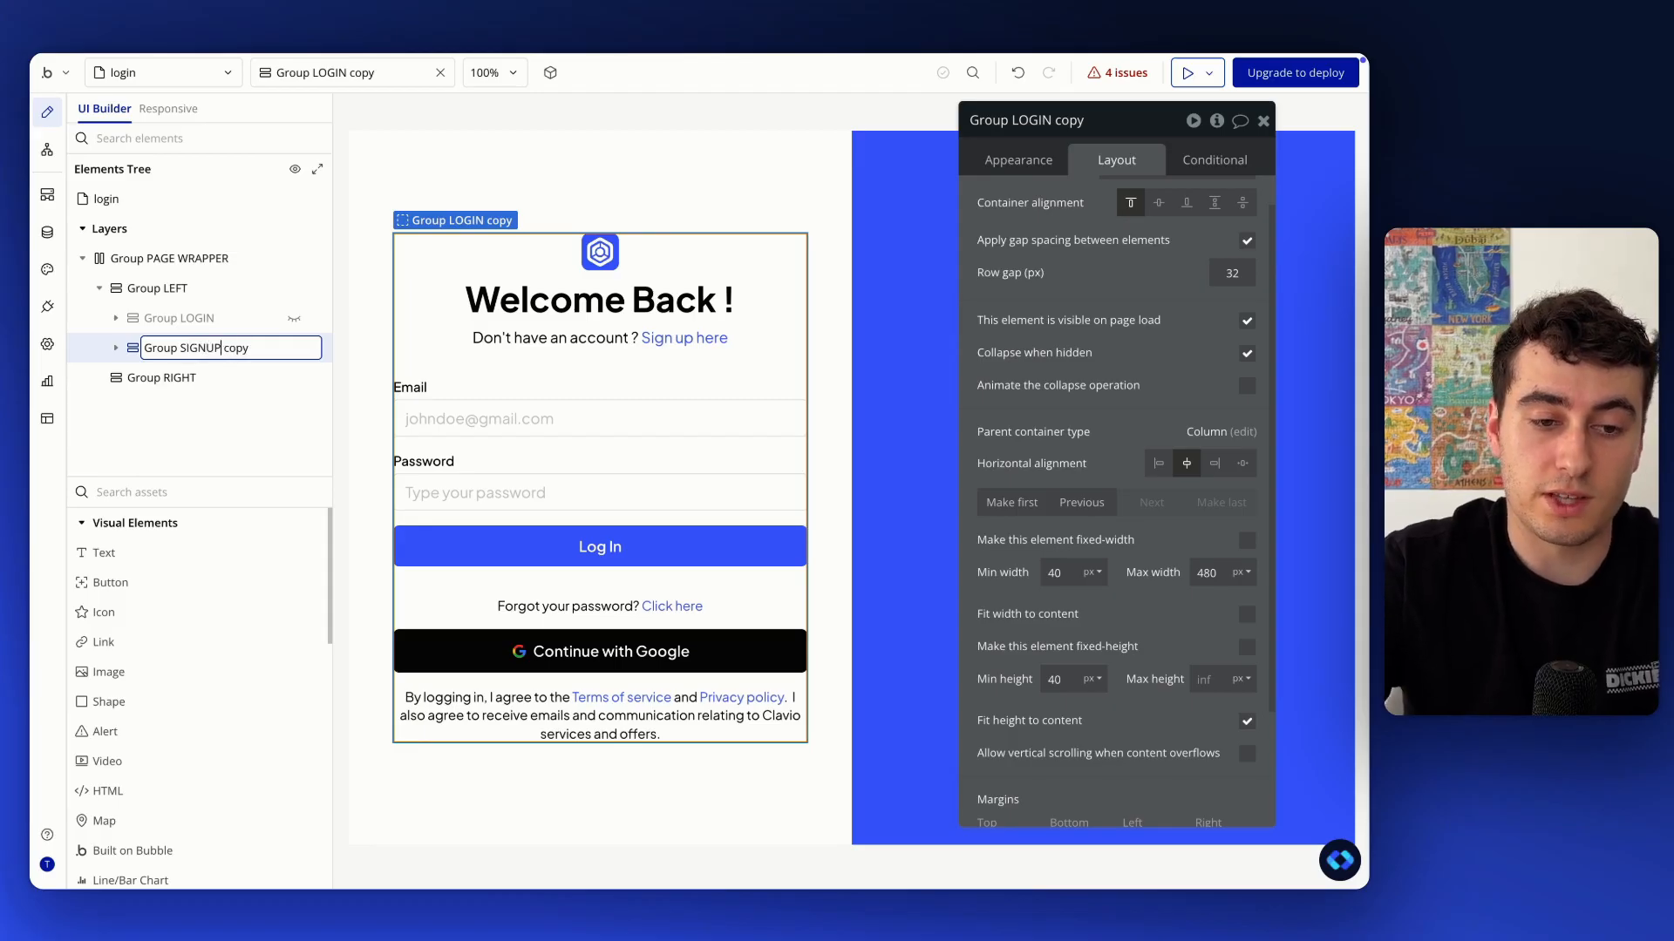
double_click(237, 347)
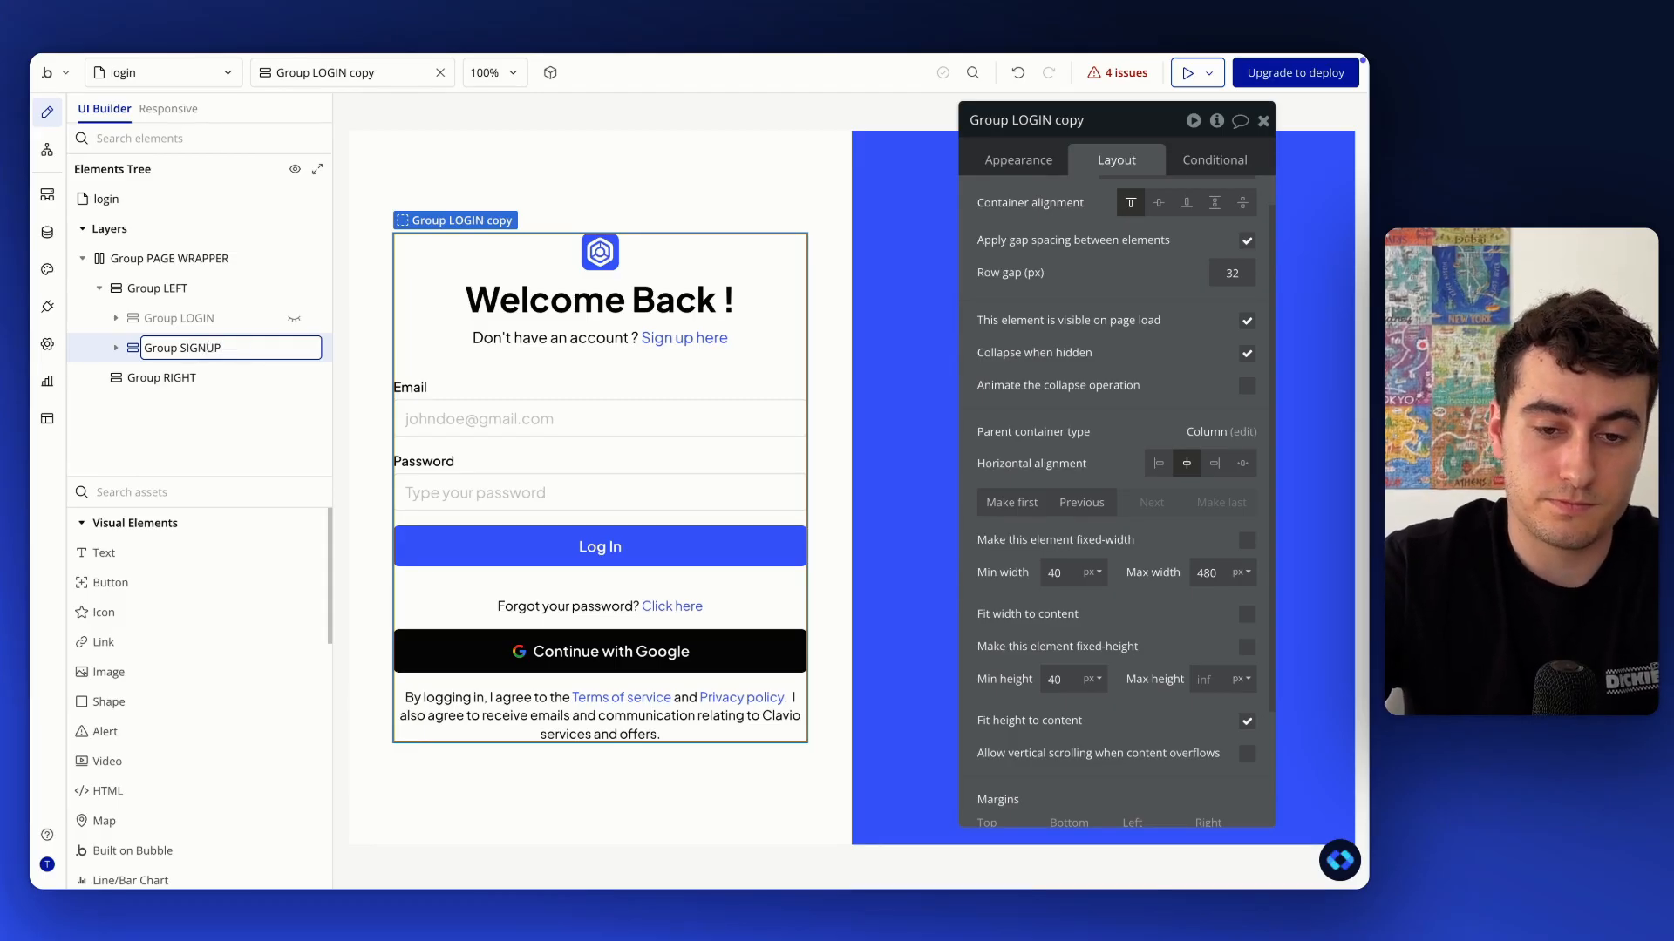
left_click(599, 300)
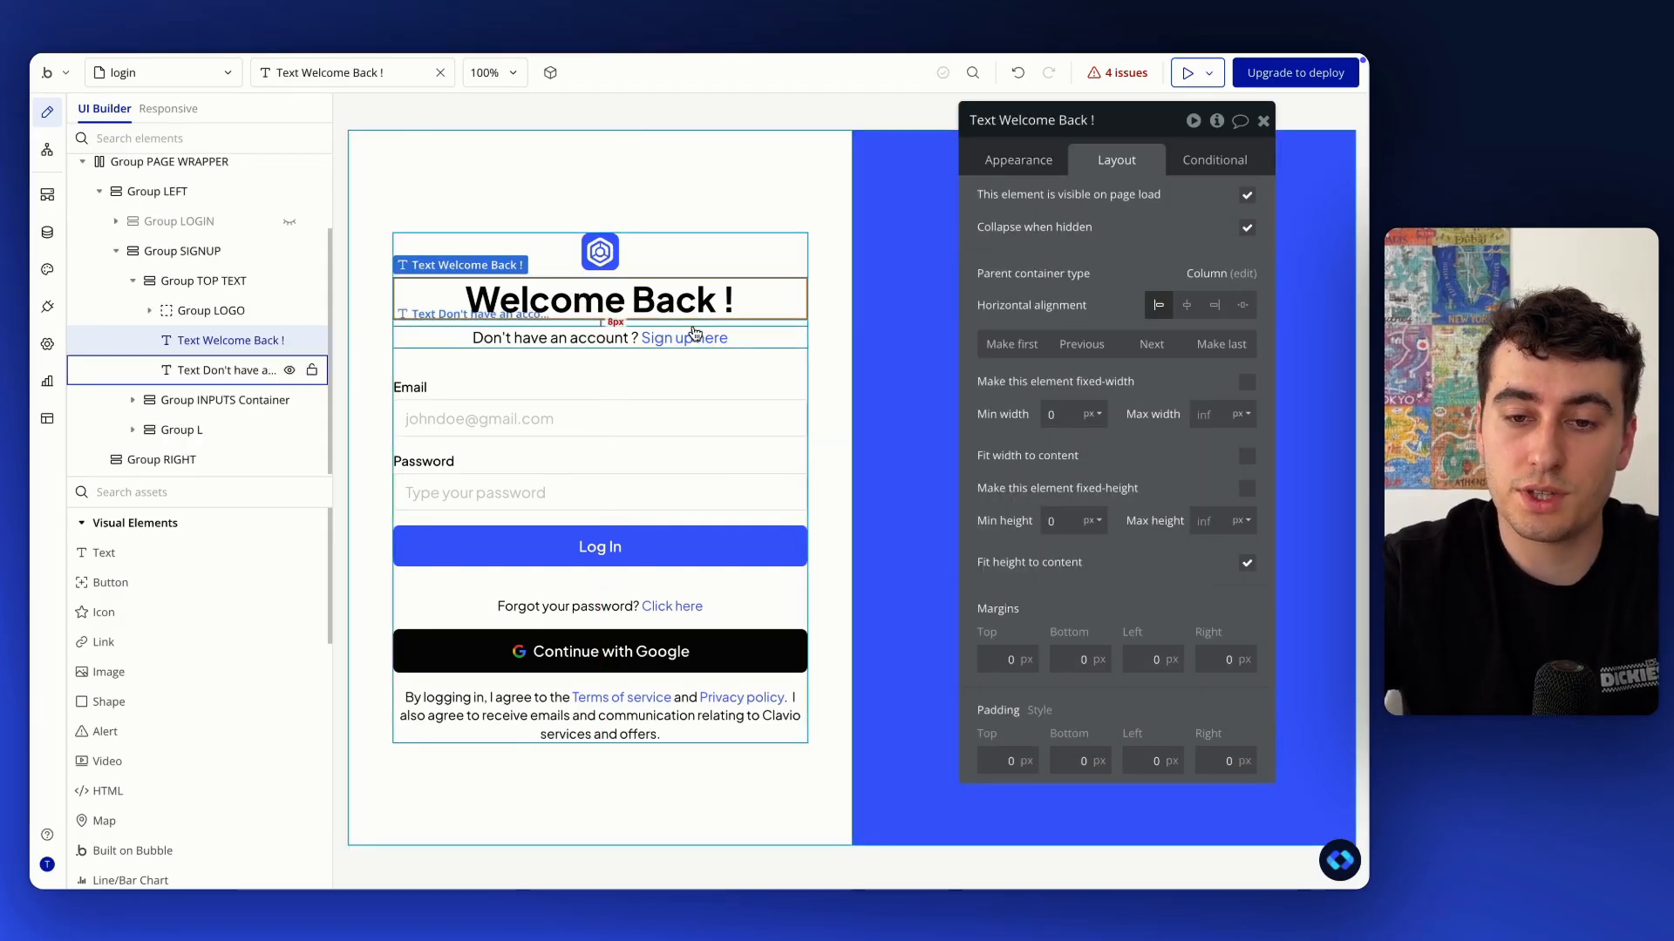
Change the heading to 'Welcome !' and the link line to 'Already have an account ? Log in'
left_click(1010, 159)
triple_click(1054, 204)
double_click(1045, 205)
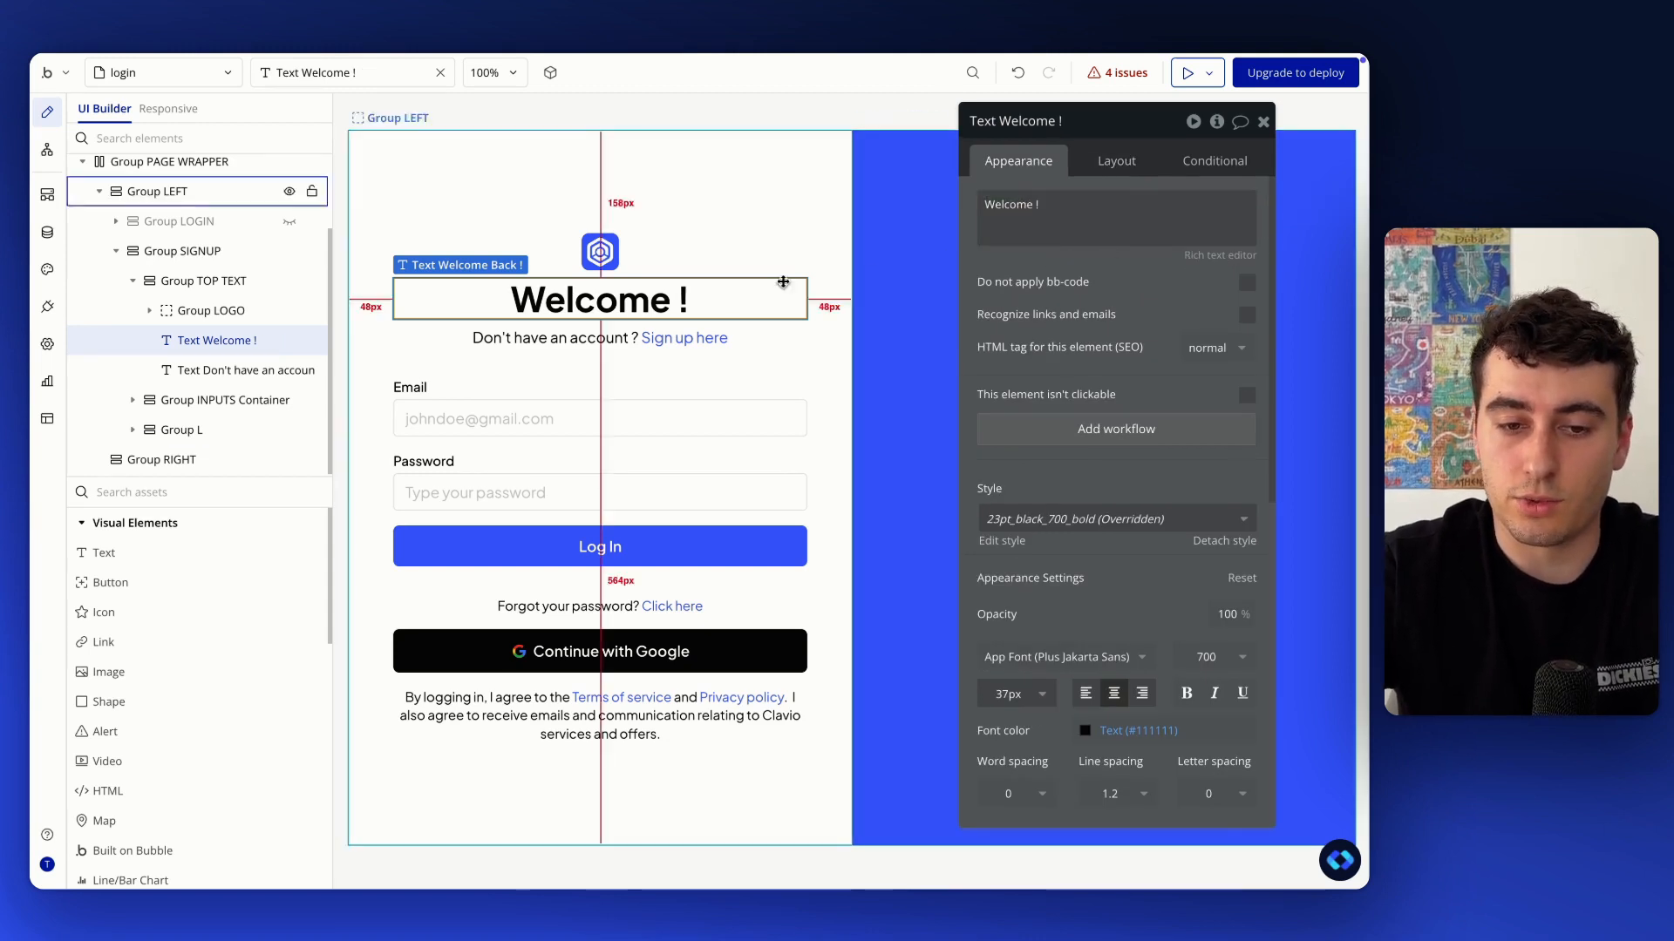
left_click(235, 369)
triple_click(1030, 204)
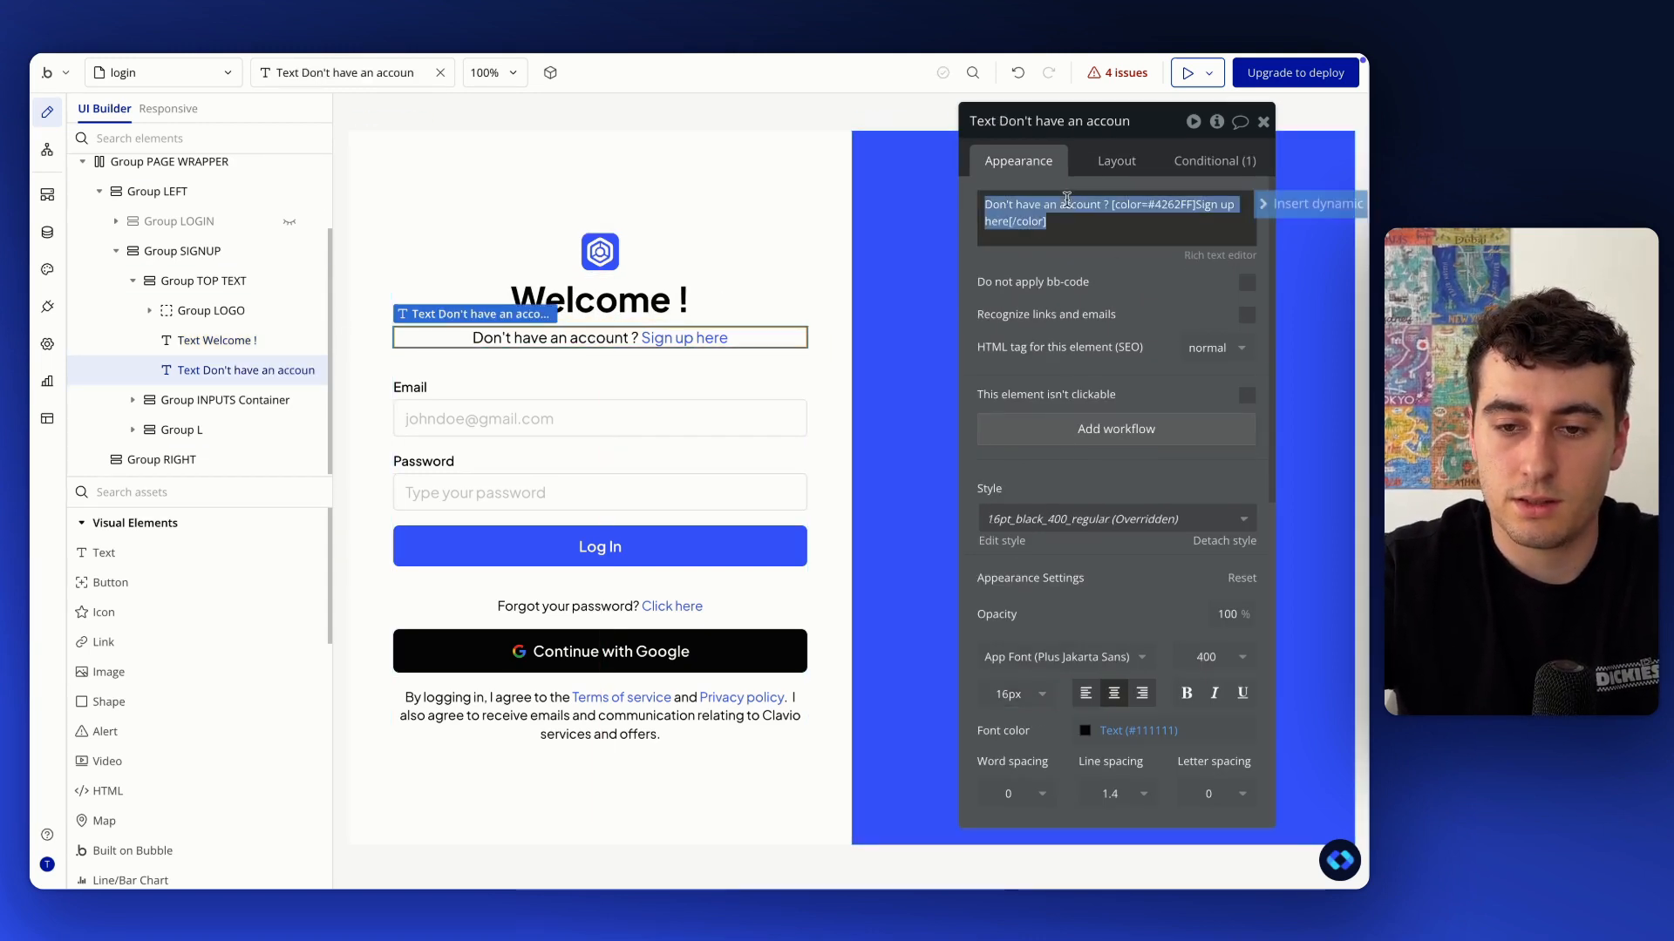
left_click(1012, 202)
key("alt+BackSpace")
type("Alrea")
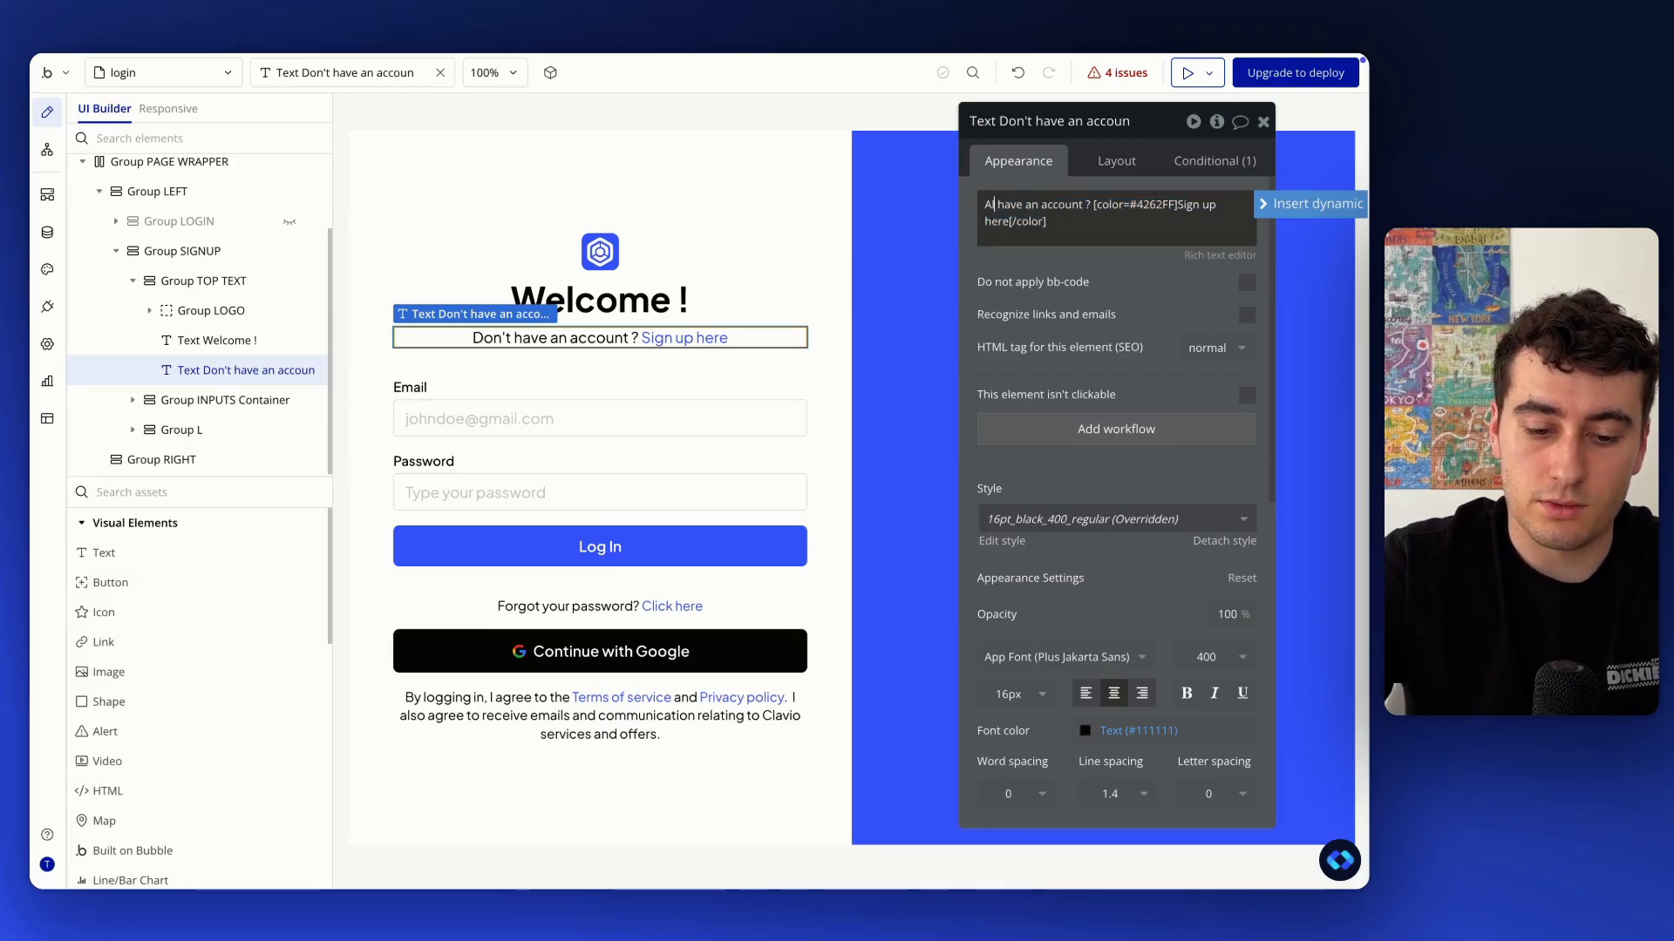
type("dy")
double_click(1217, 205)
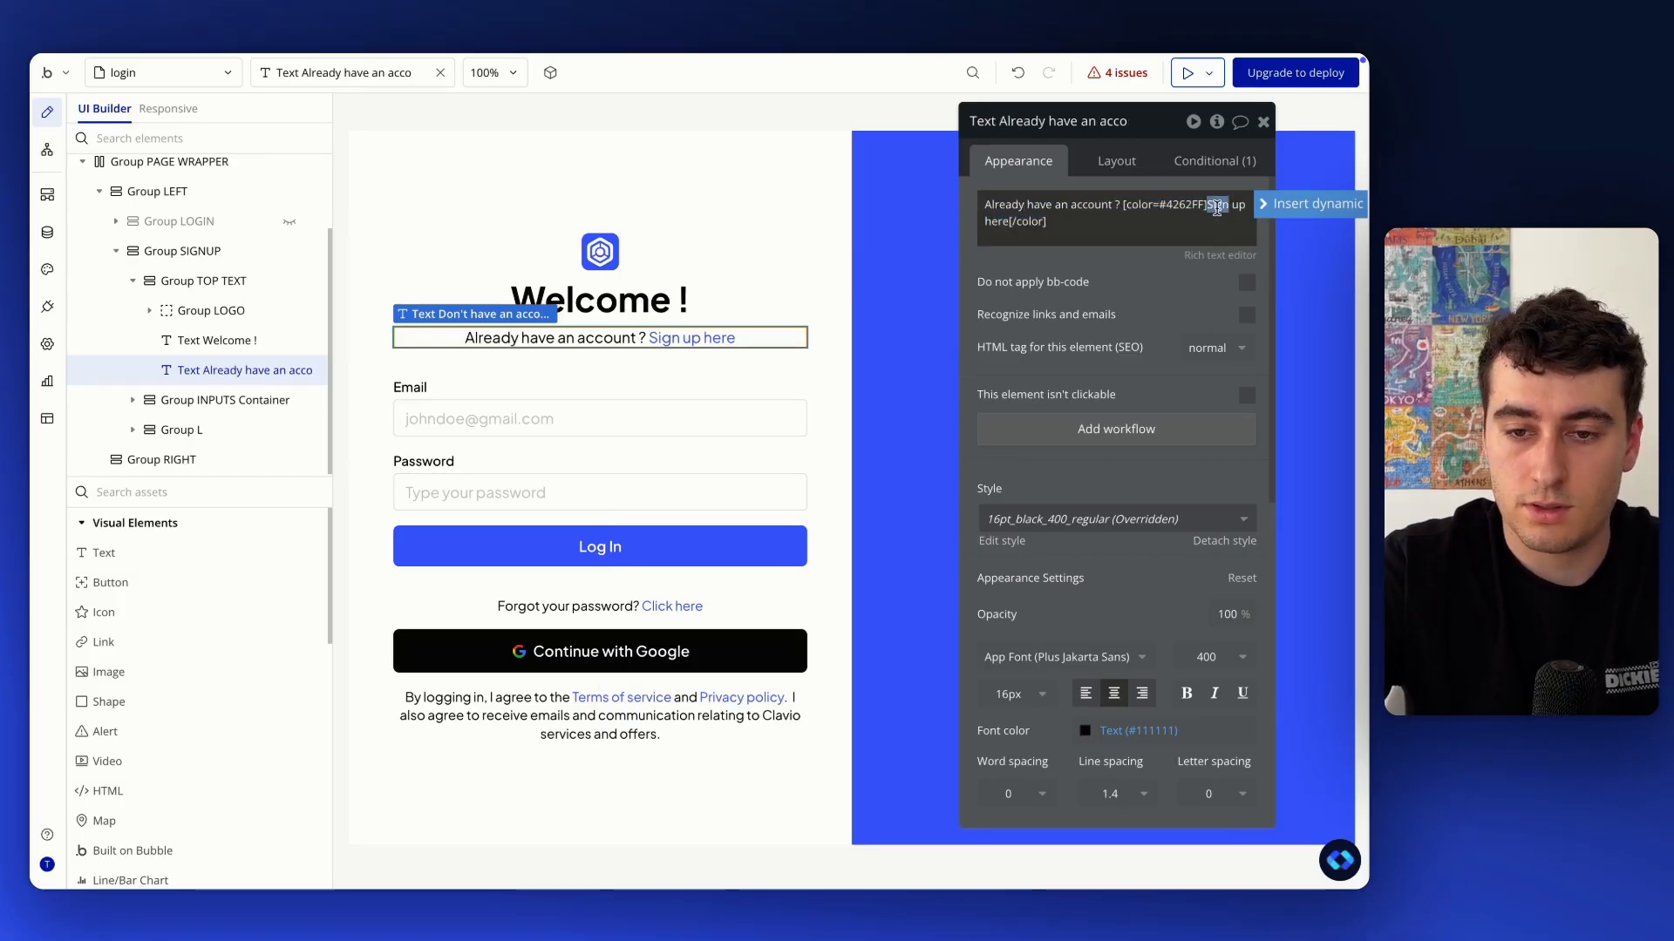
key("alt+BackSpace")
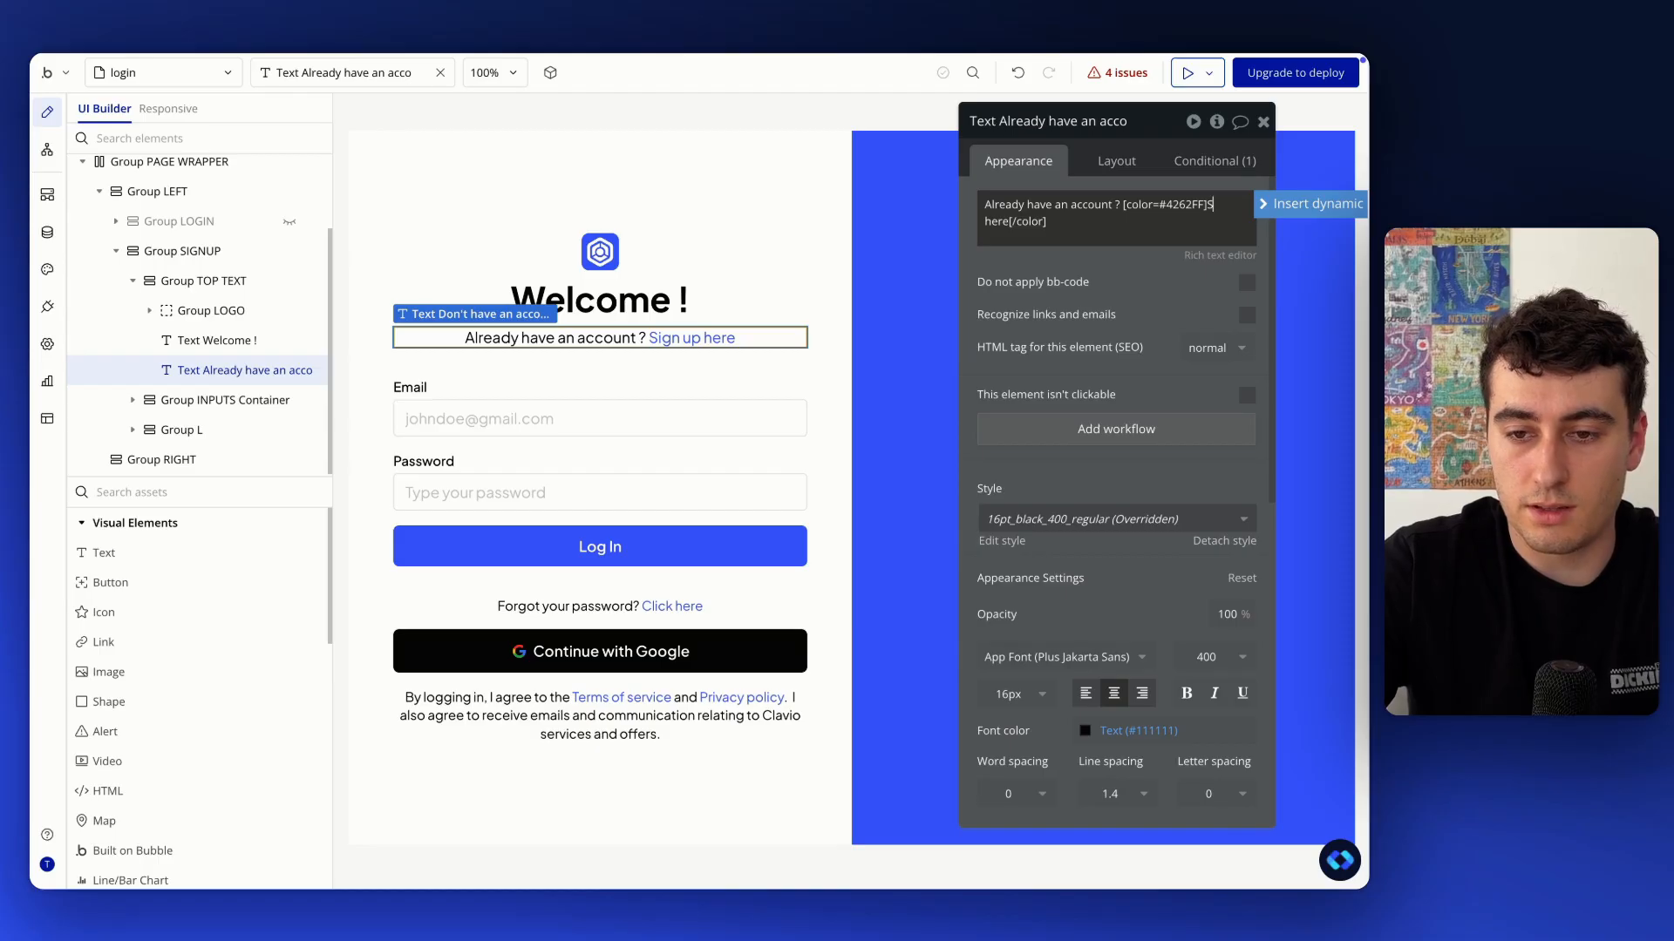
type("Log")
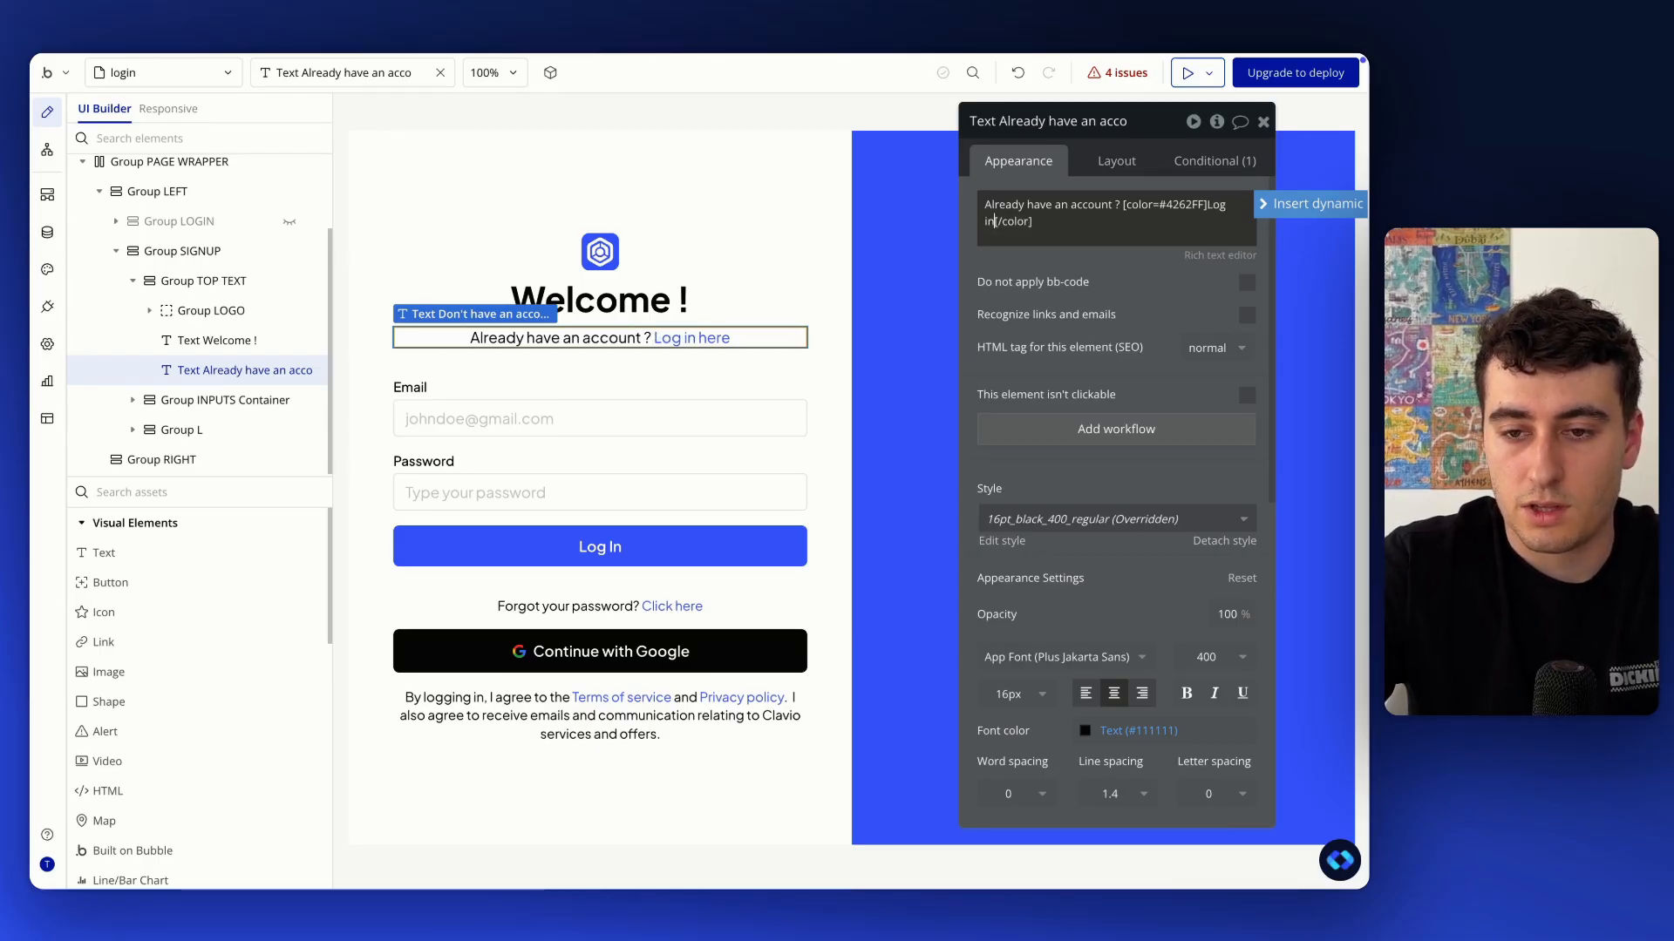
Underline 'Log in' in the line's hover conditional using the Rich Text Editor
triple_click(1063, 229)
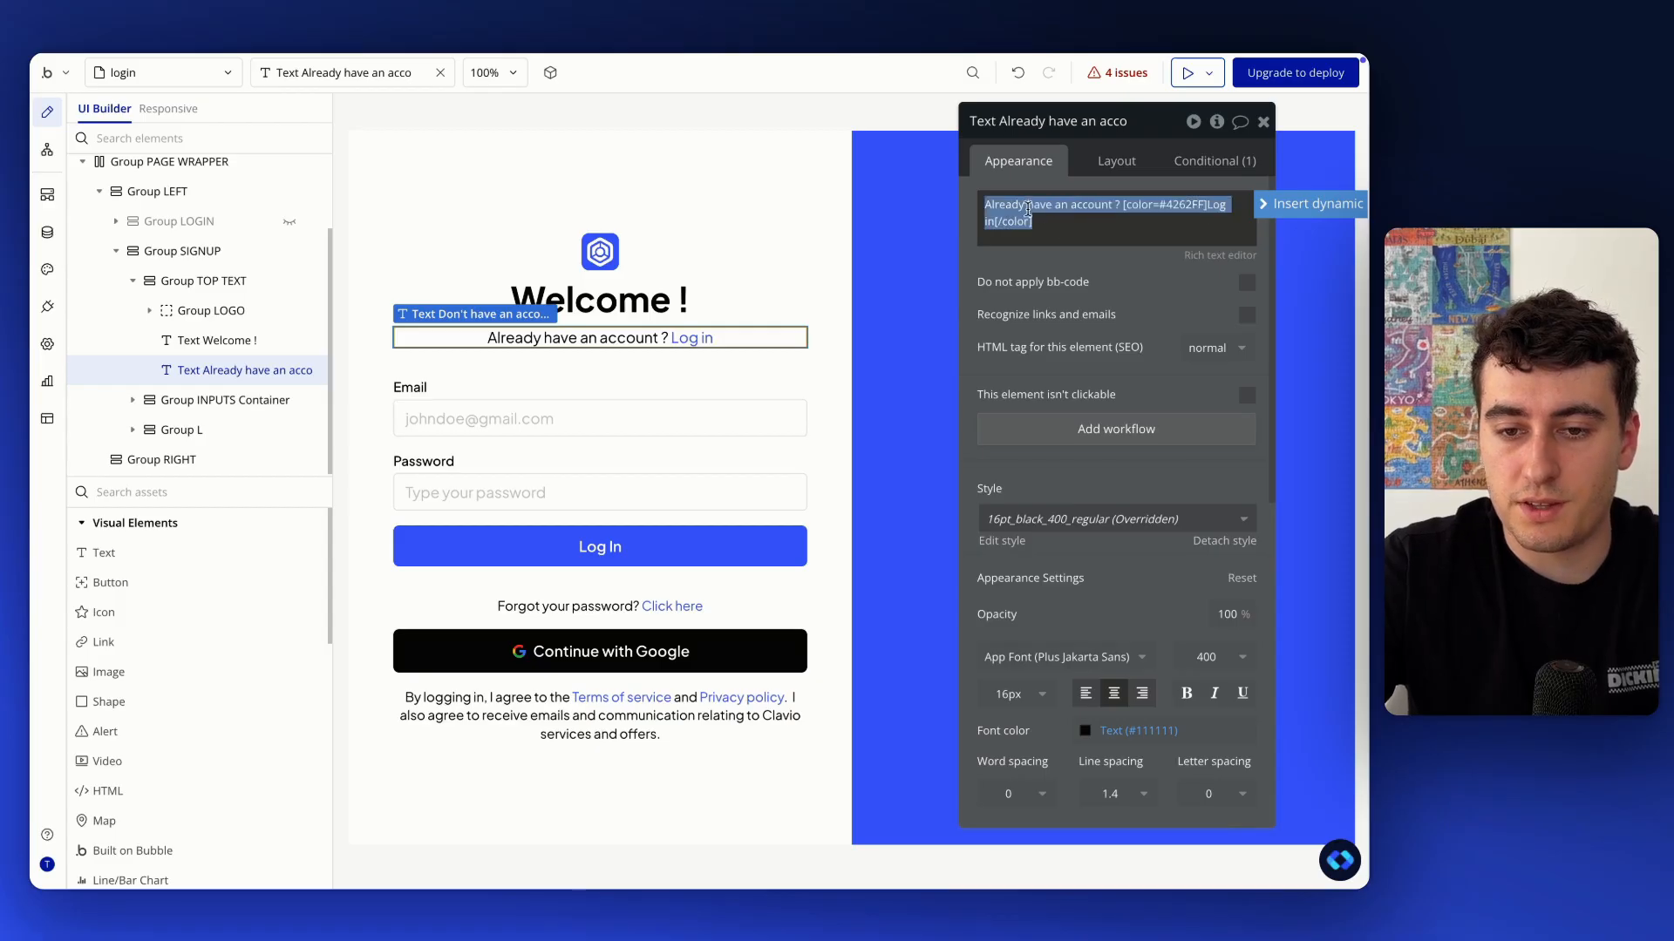
left_click(1143, 360)
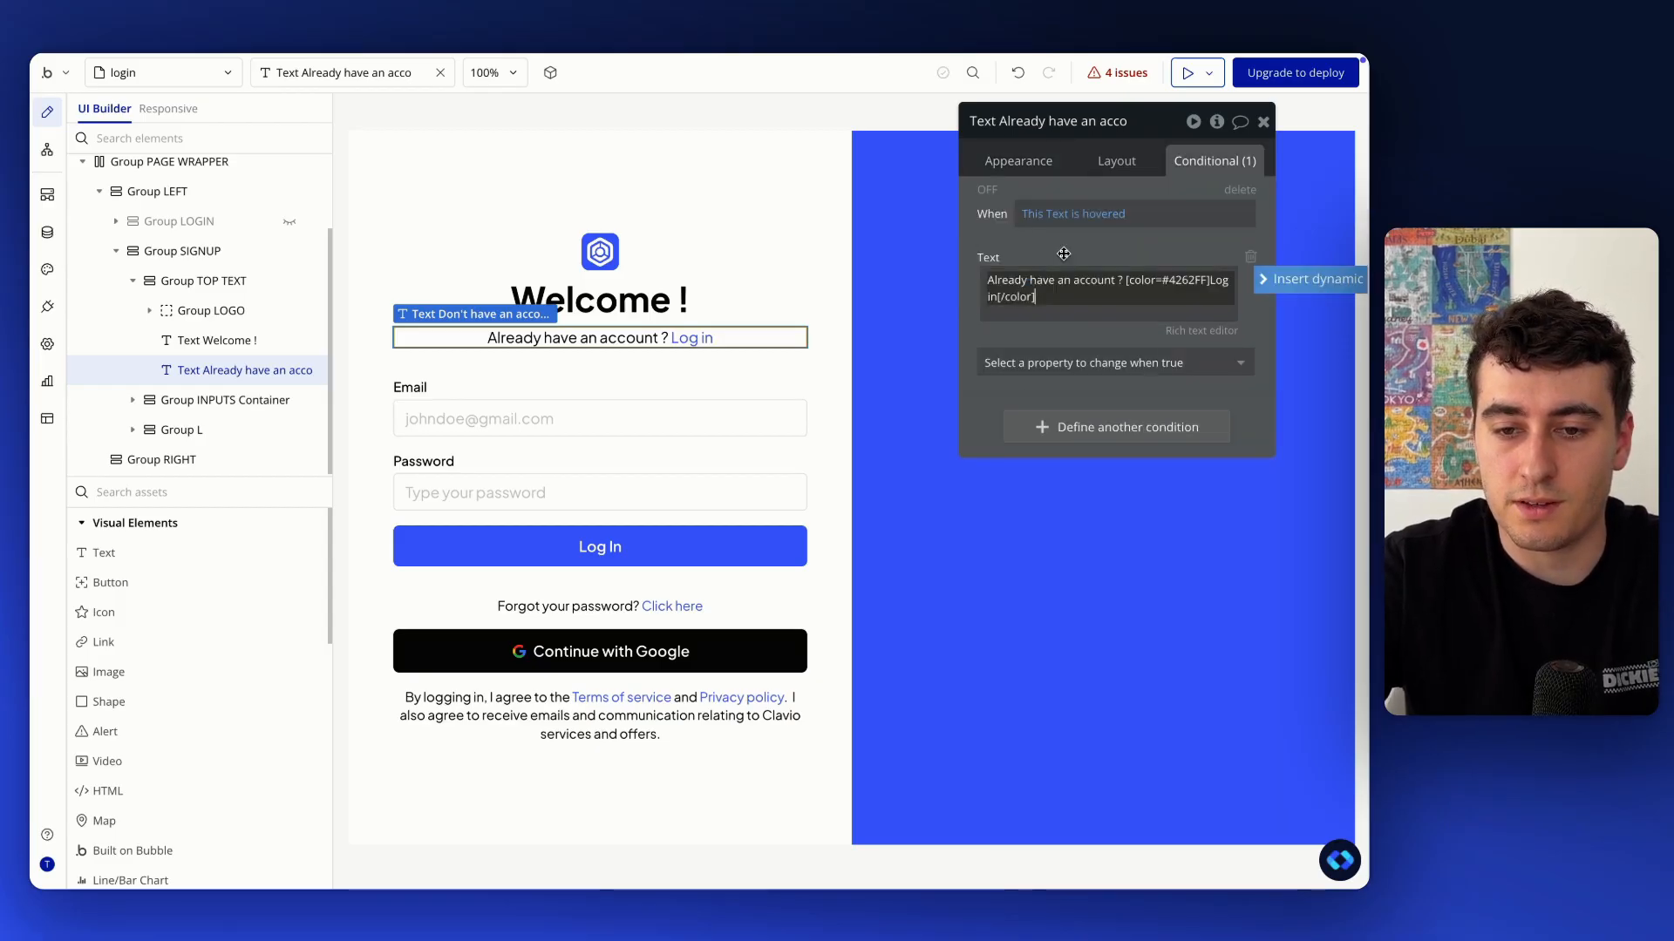
left_click(1201, 331)
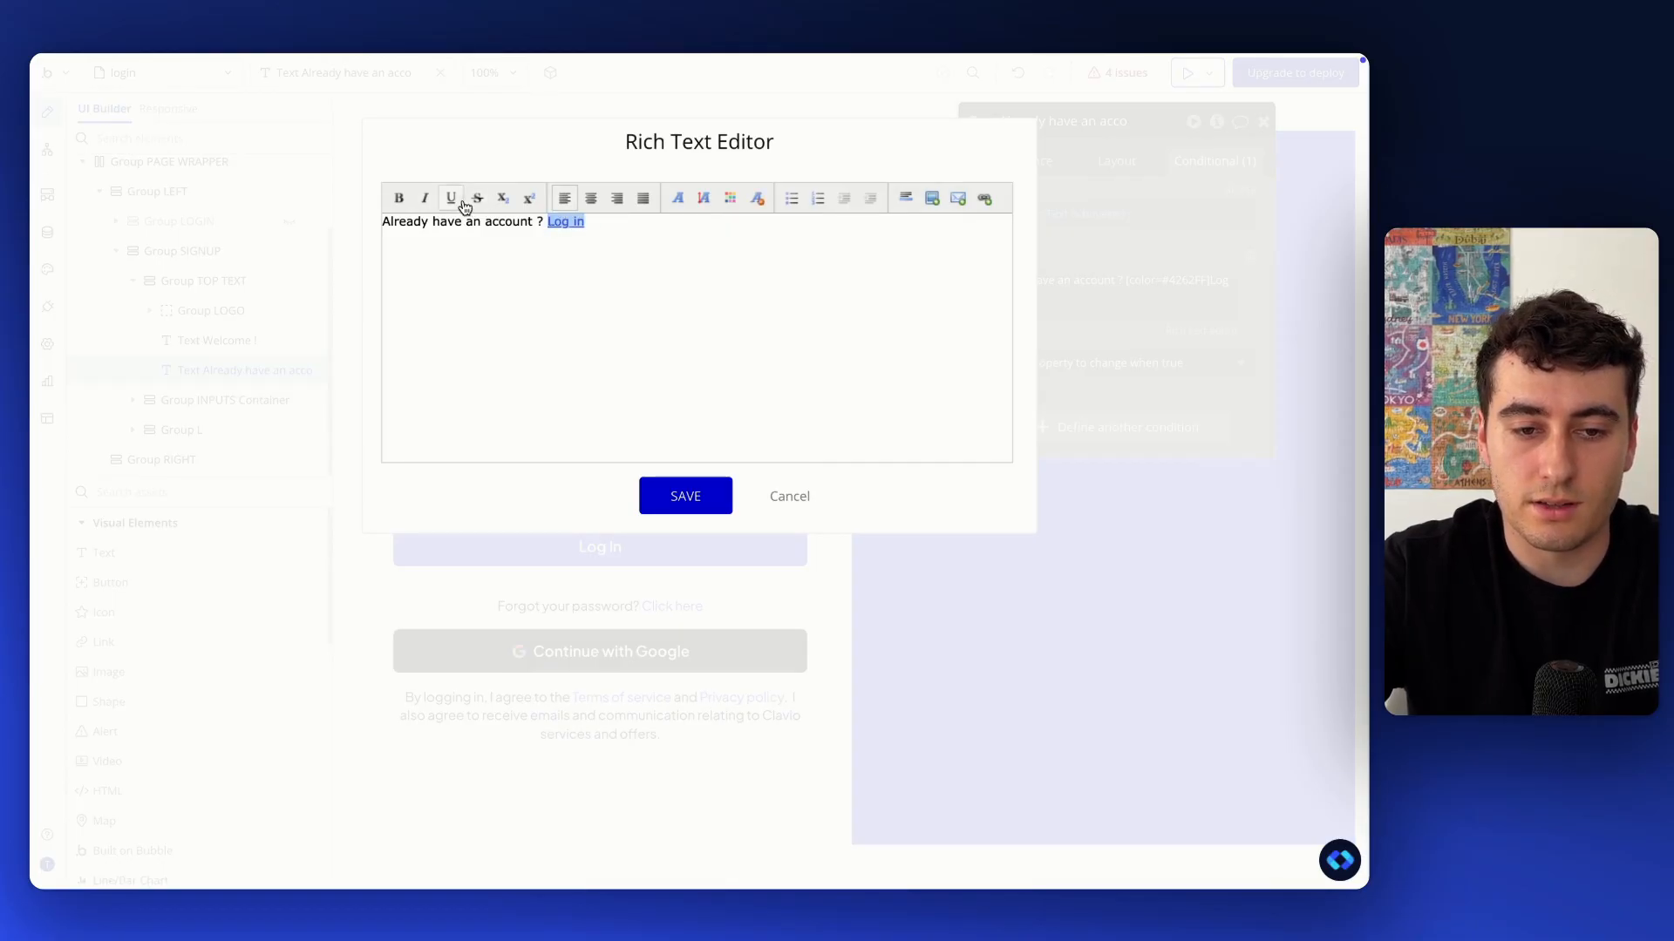
left_click(688, 499)
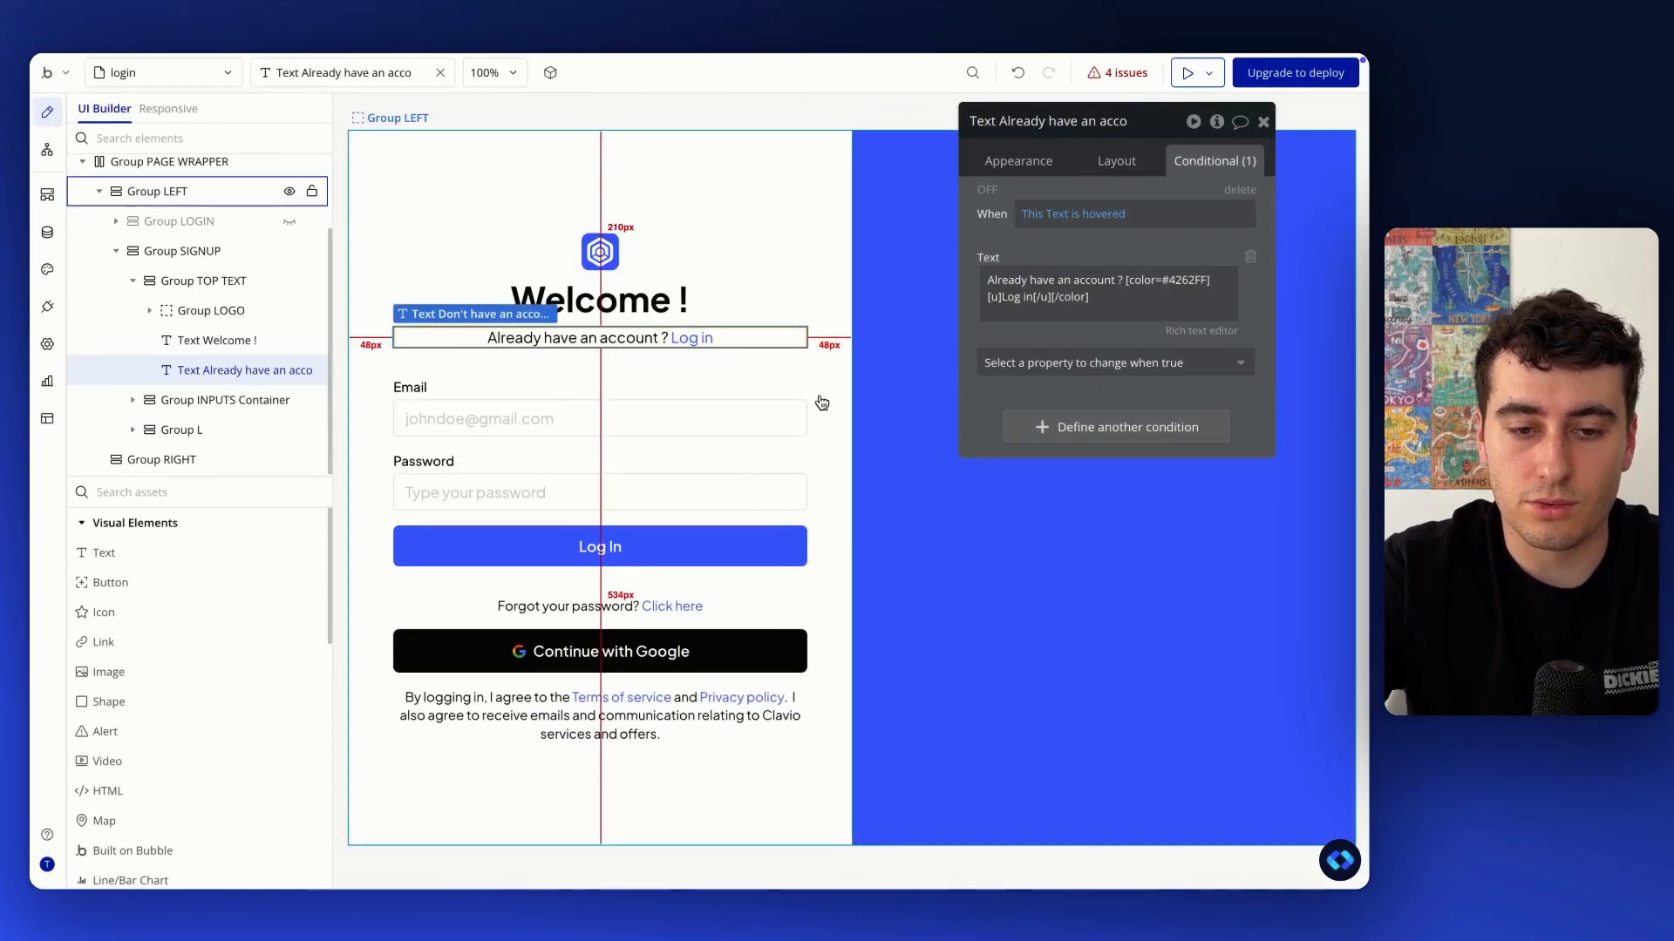
left_click(598, 526)
Relabel the sign-up form's Log In button to 'Sign up'
left_click(602, 547)
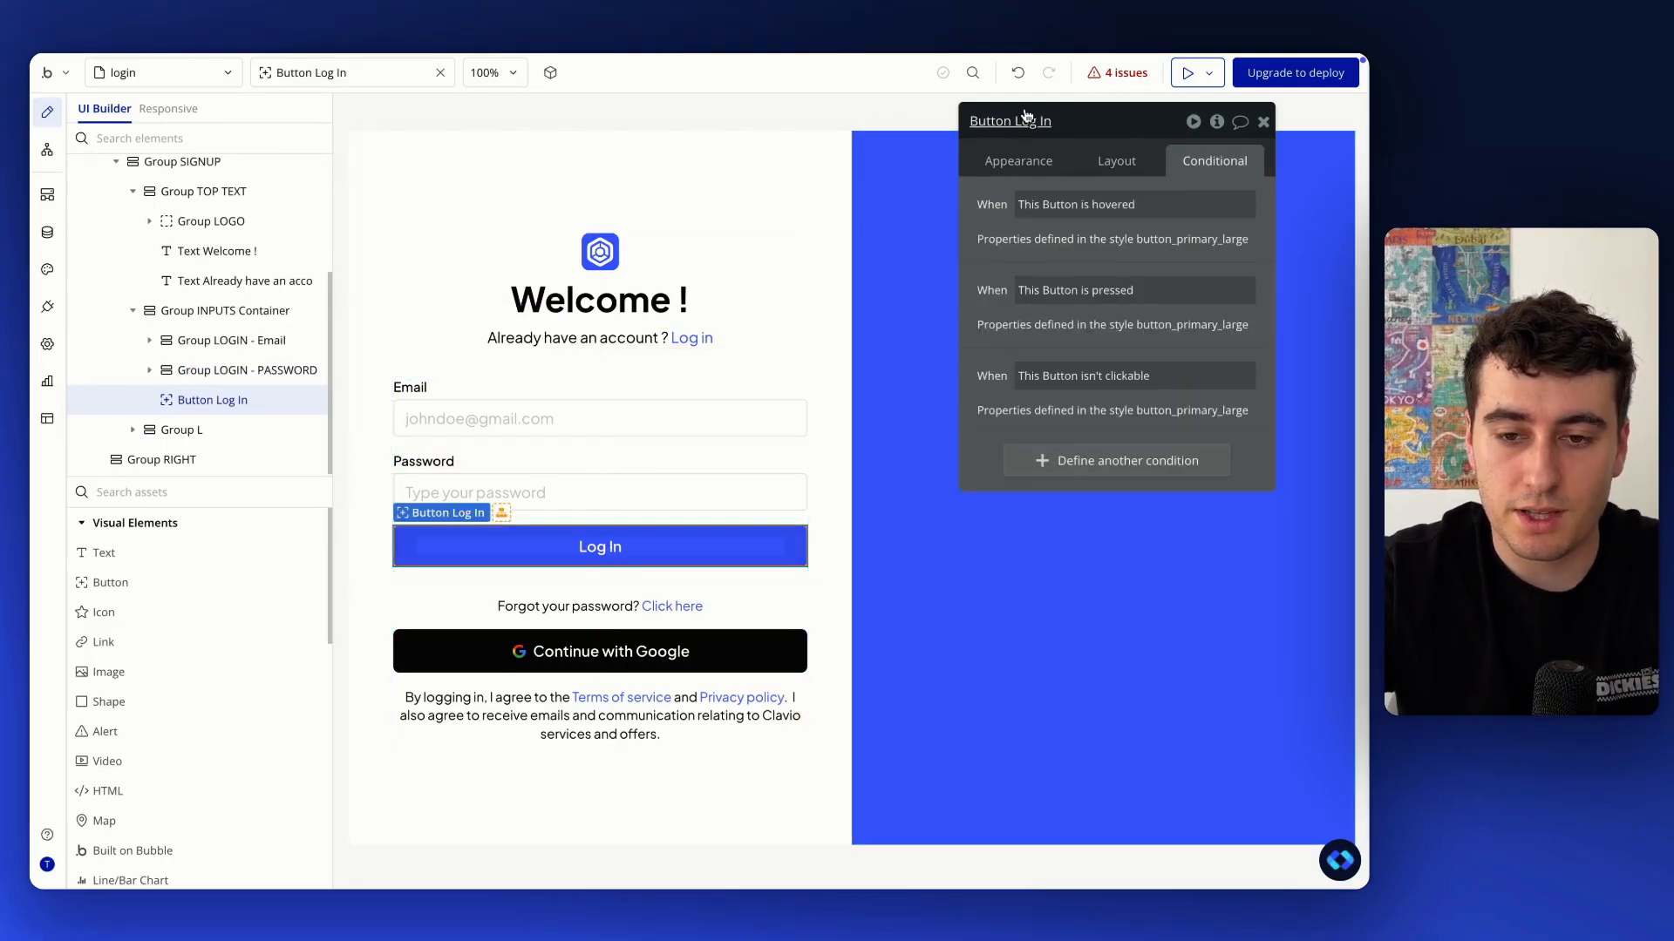
left_click(1050, 164)
triple_click(1122, 241)
type("S")
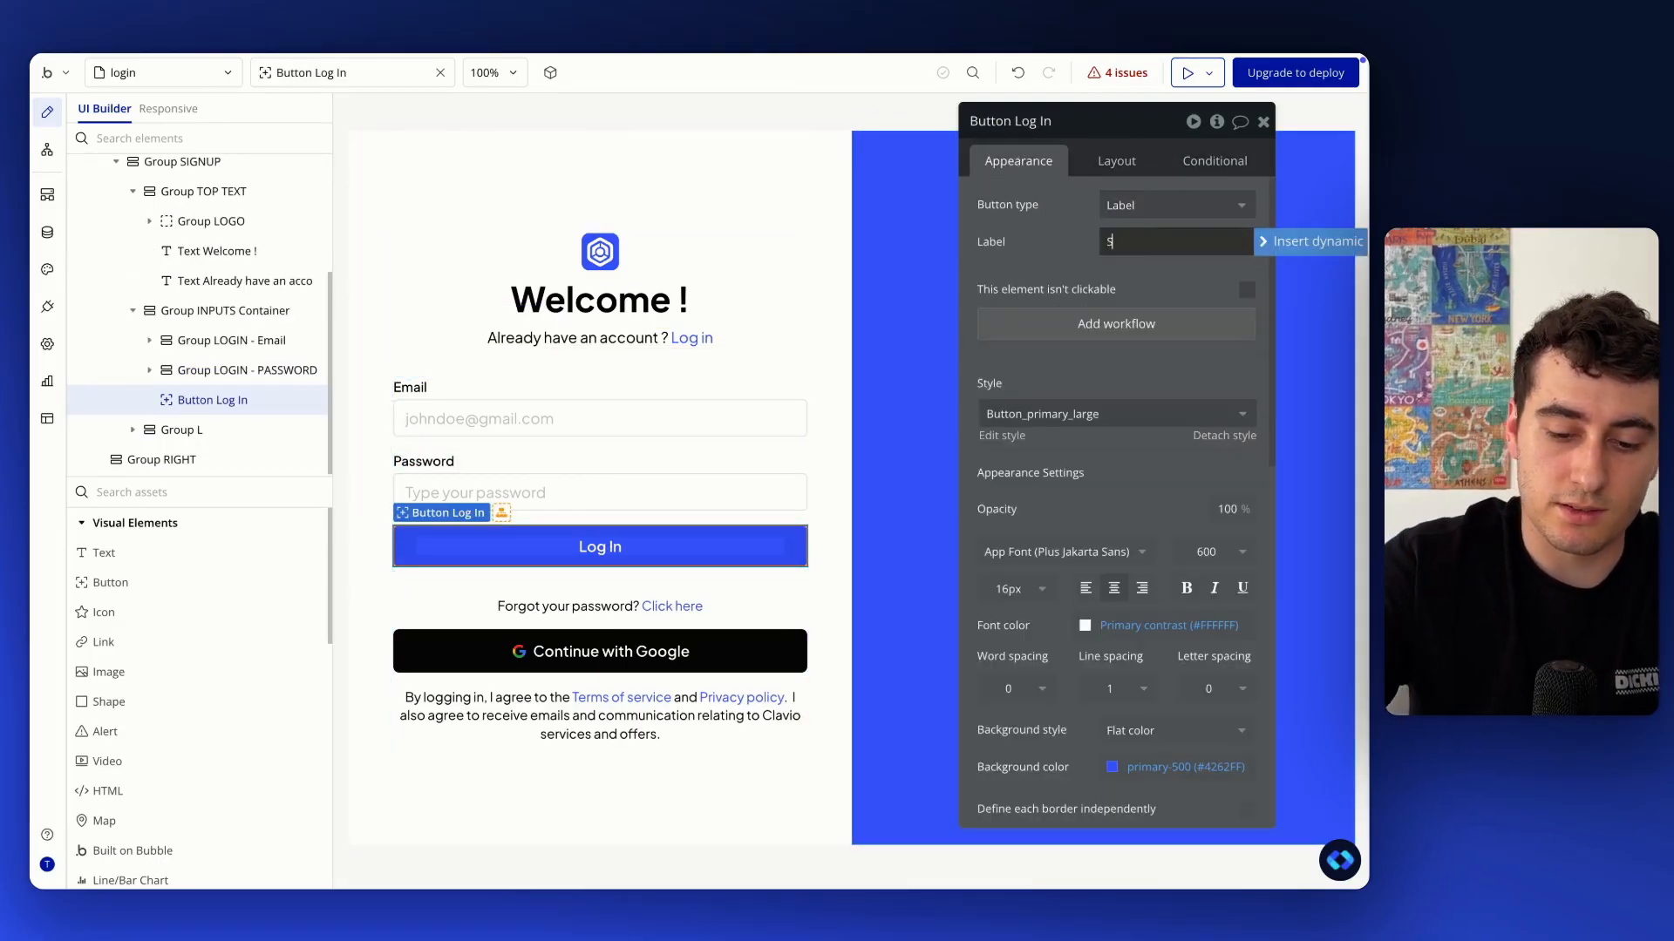
type("ign up")
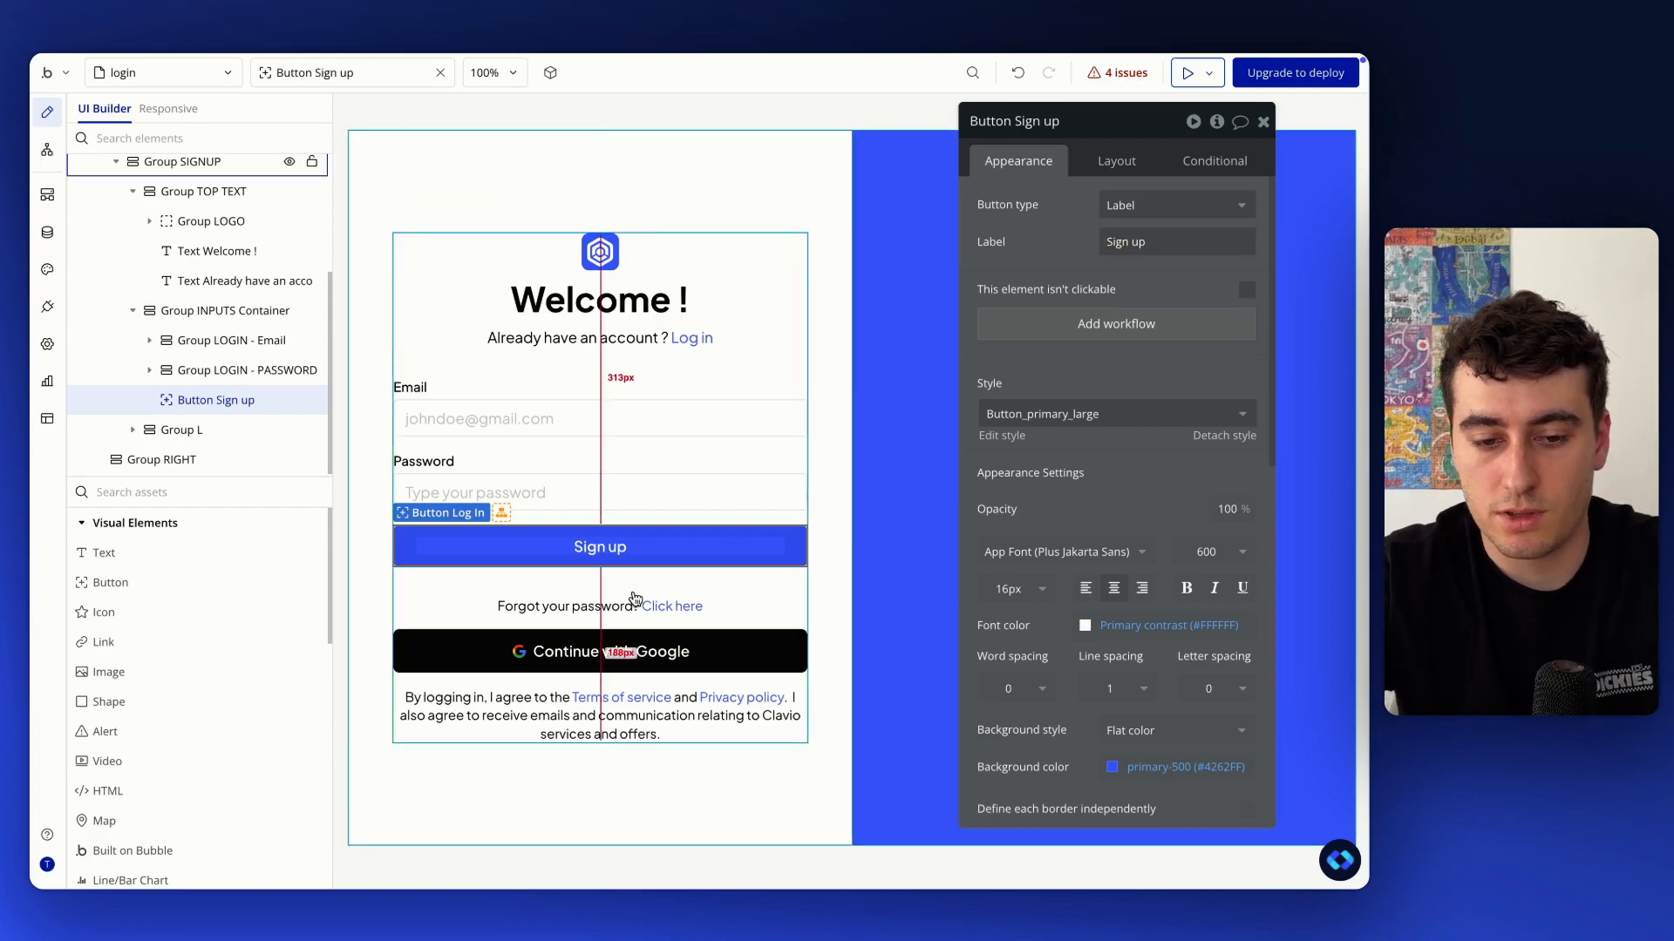
Delete the 'Forgot your password? Click here' line so the Google button moves up
left_click(620, 605)
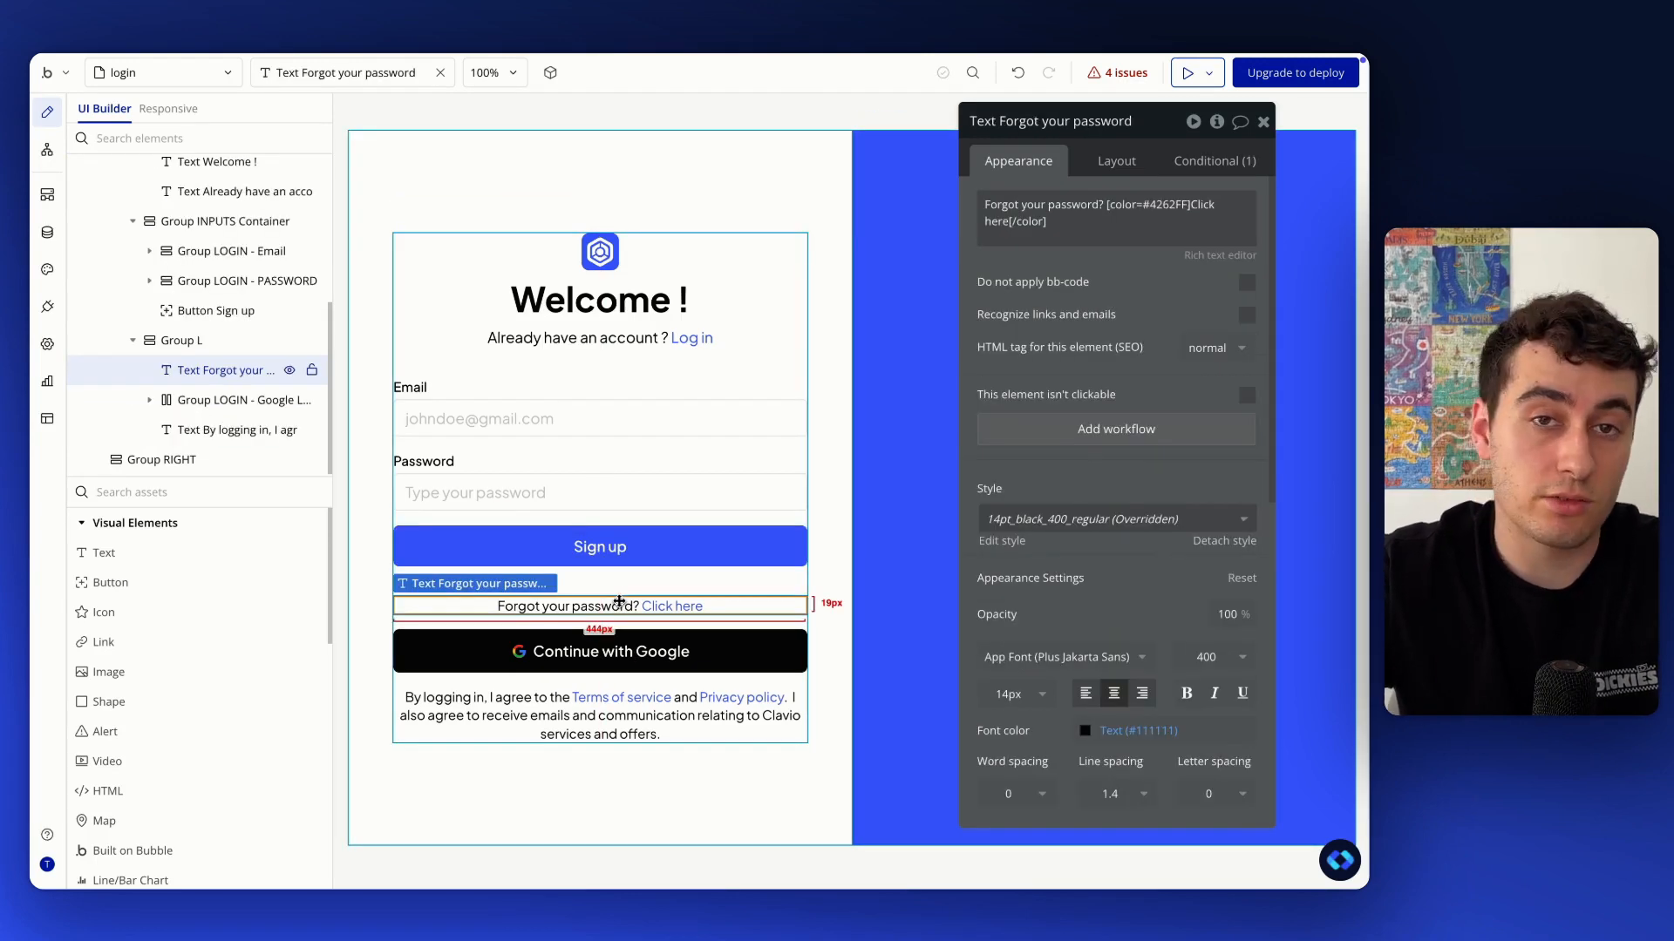
key("Delete")
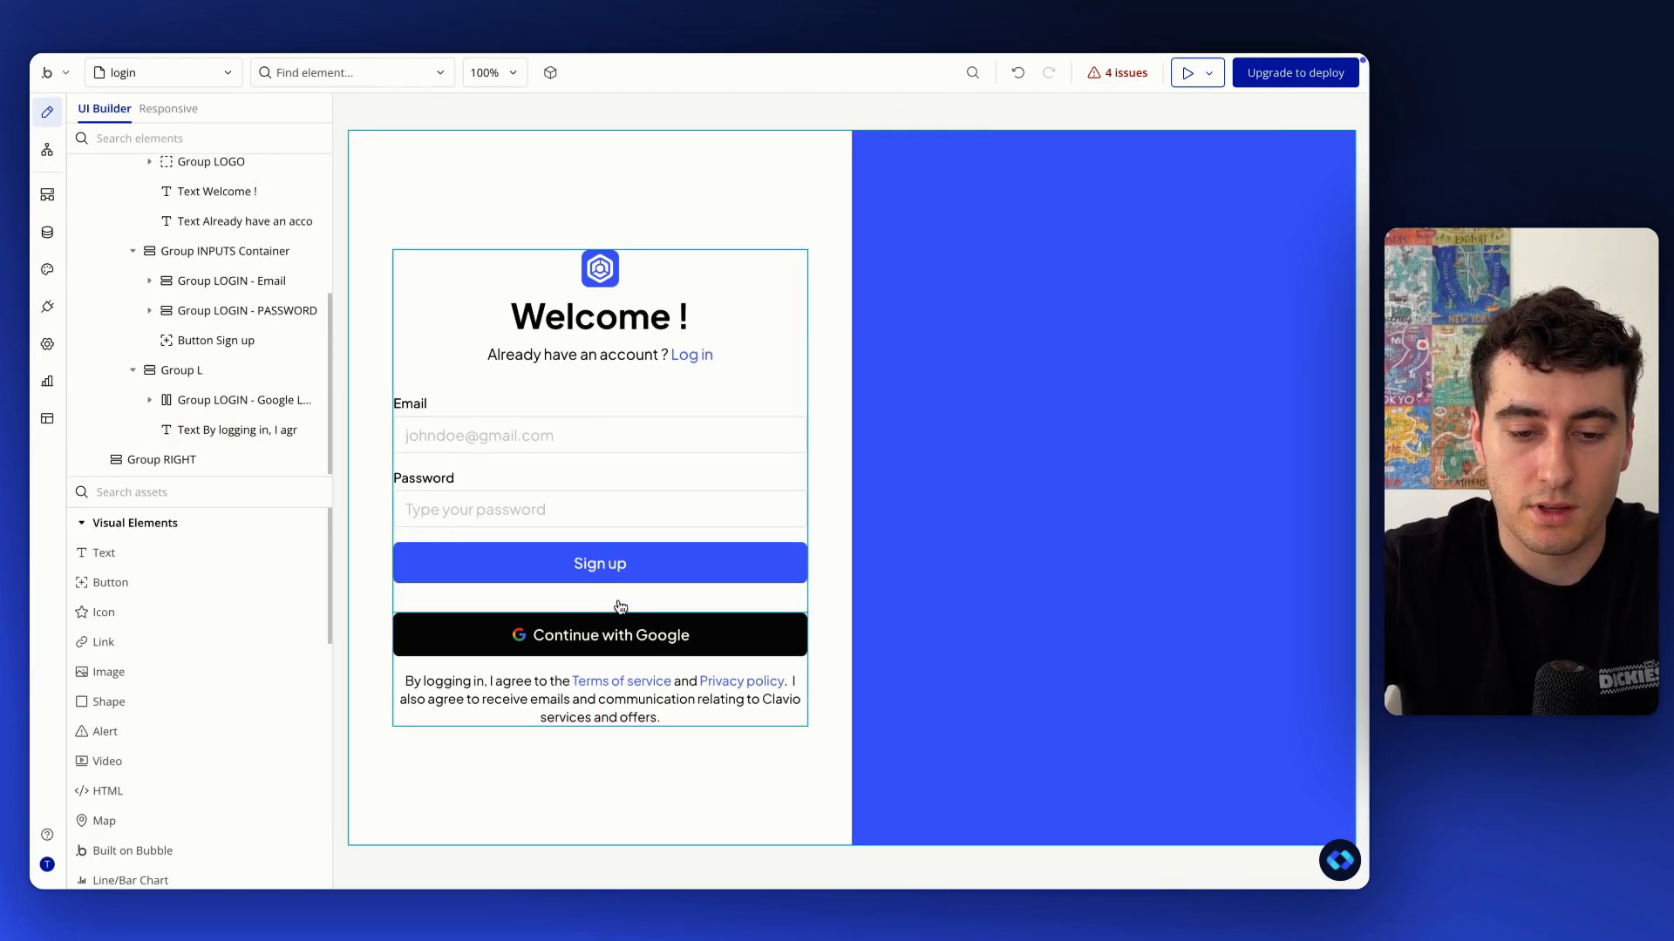
left_click(558, 636)
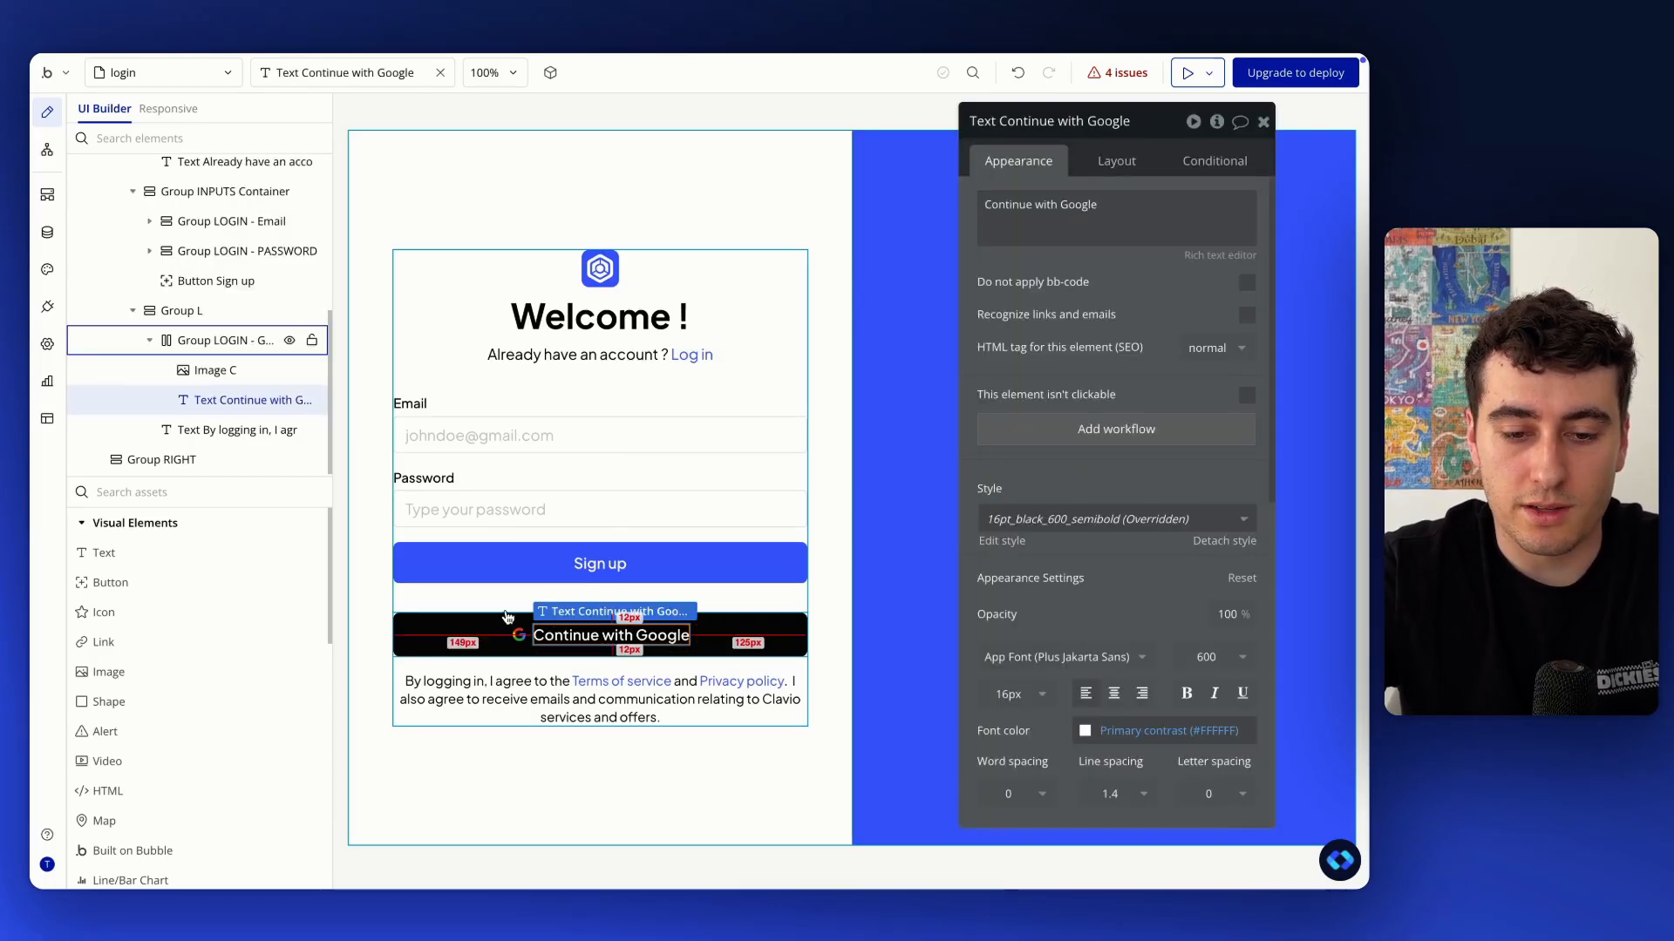
left_click(697, 785)
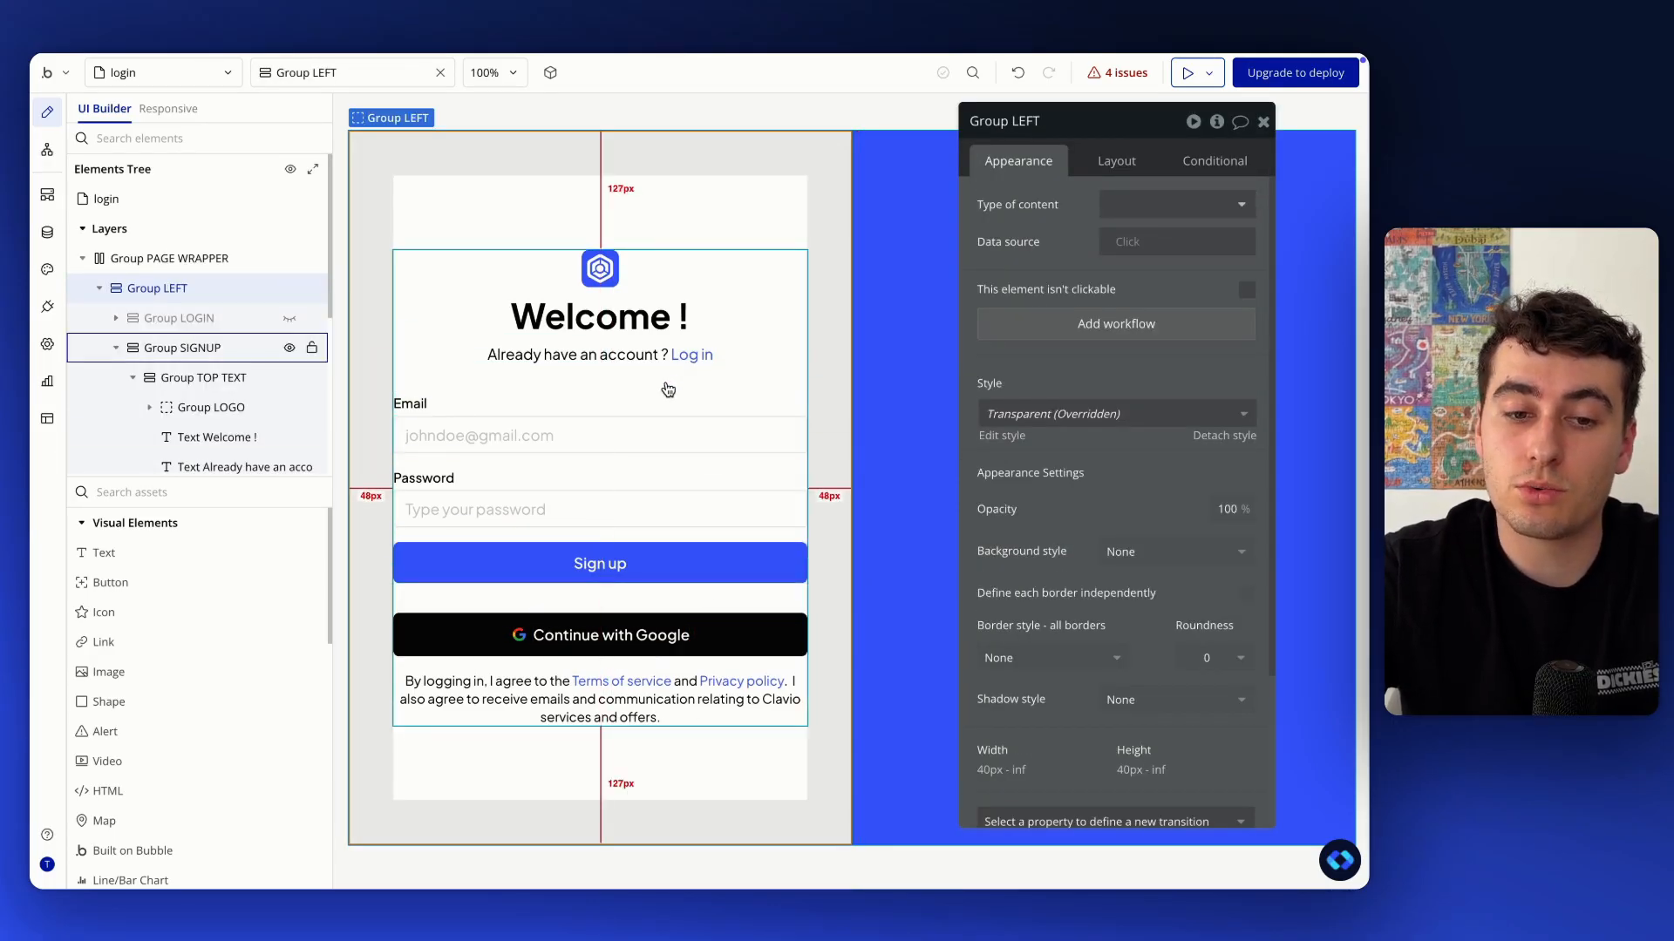
left_click(517, 416)
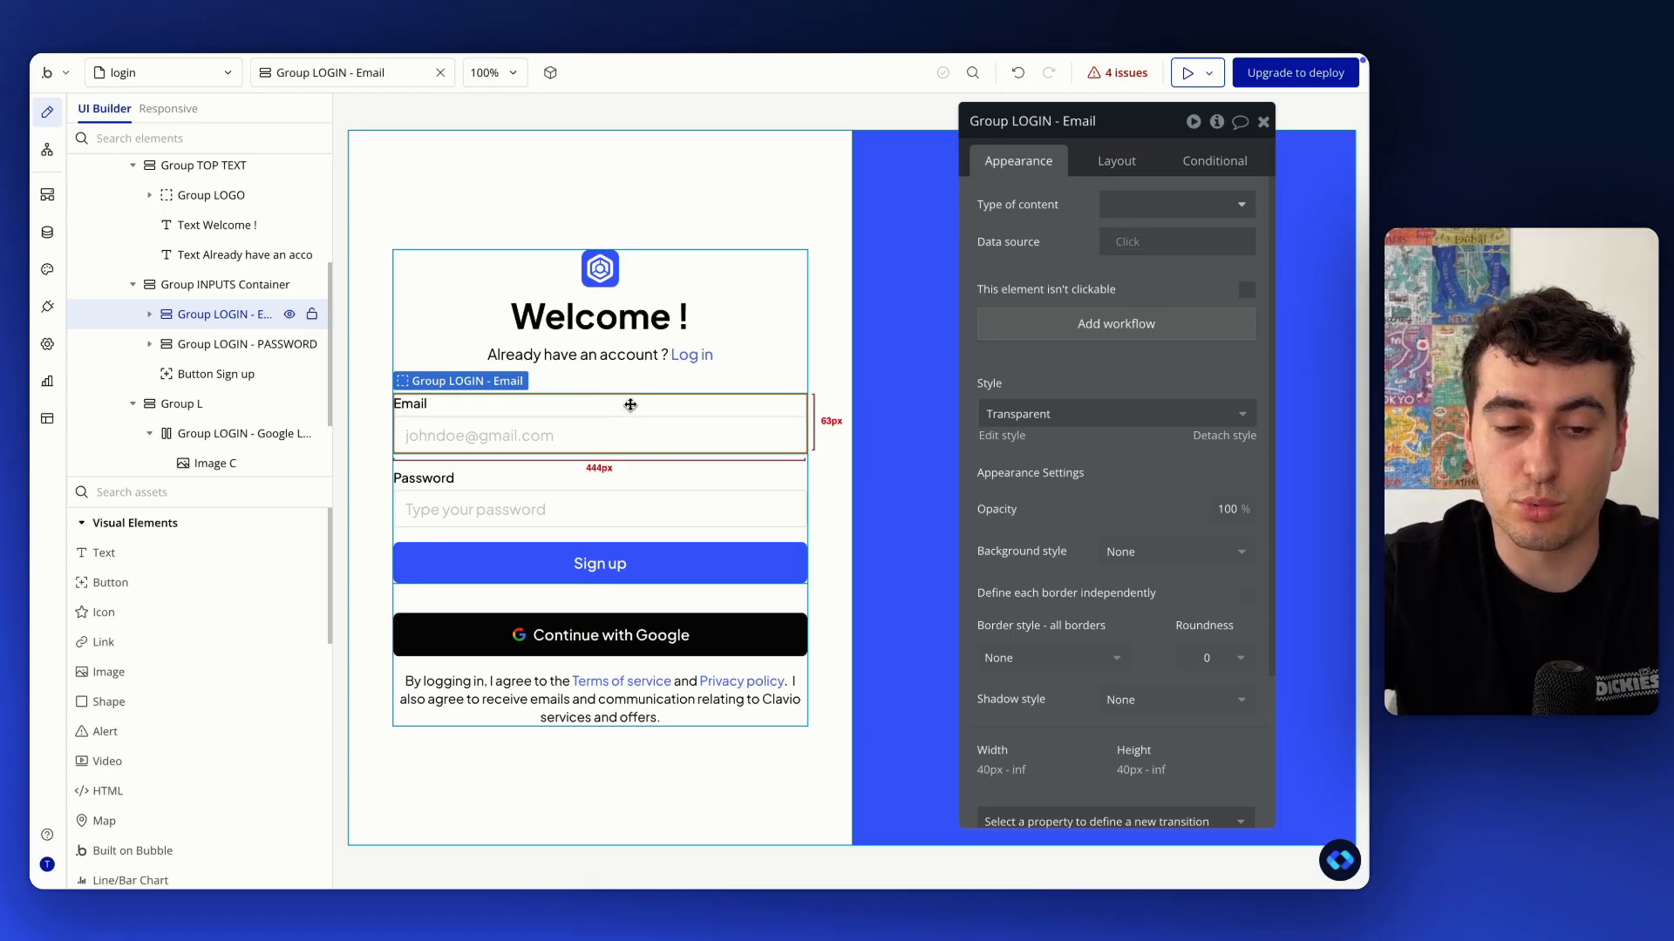
Duplicate the Email field group and place the copy in the form below the original
key("ctrl+d")
left_click_drag(631, 410, 635, 414)
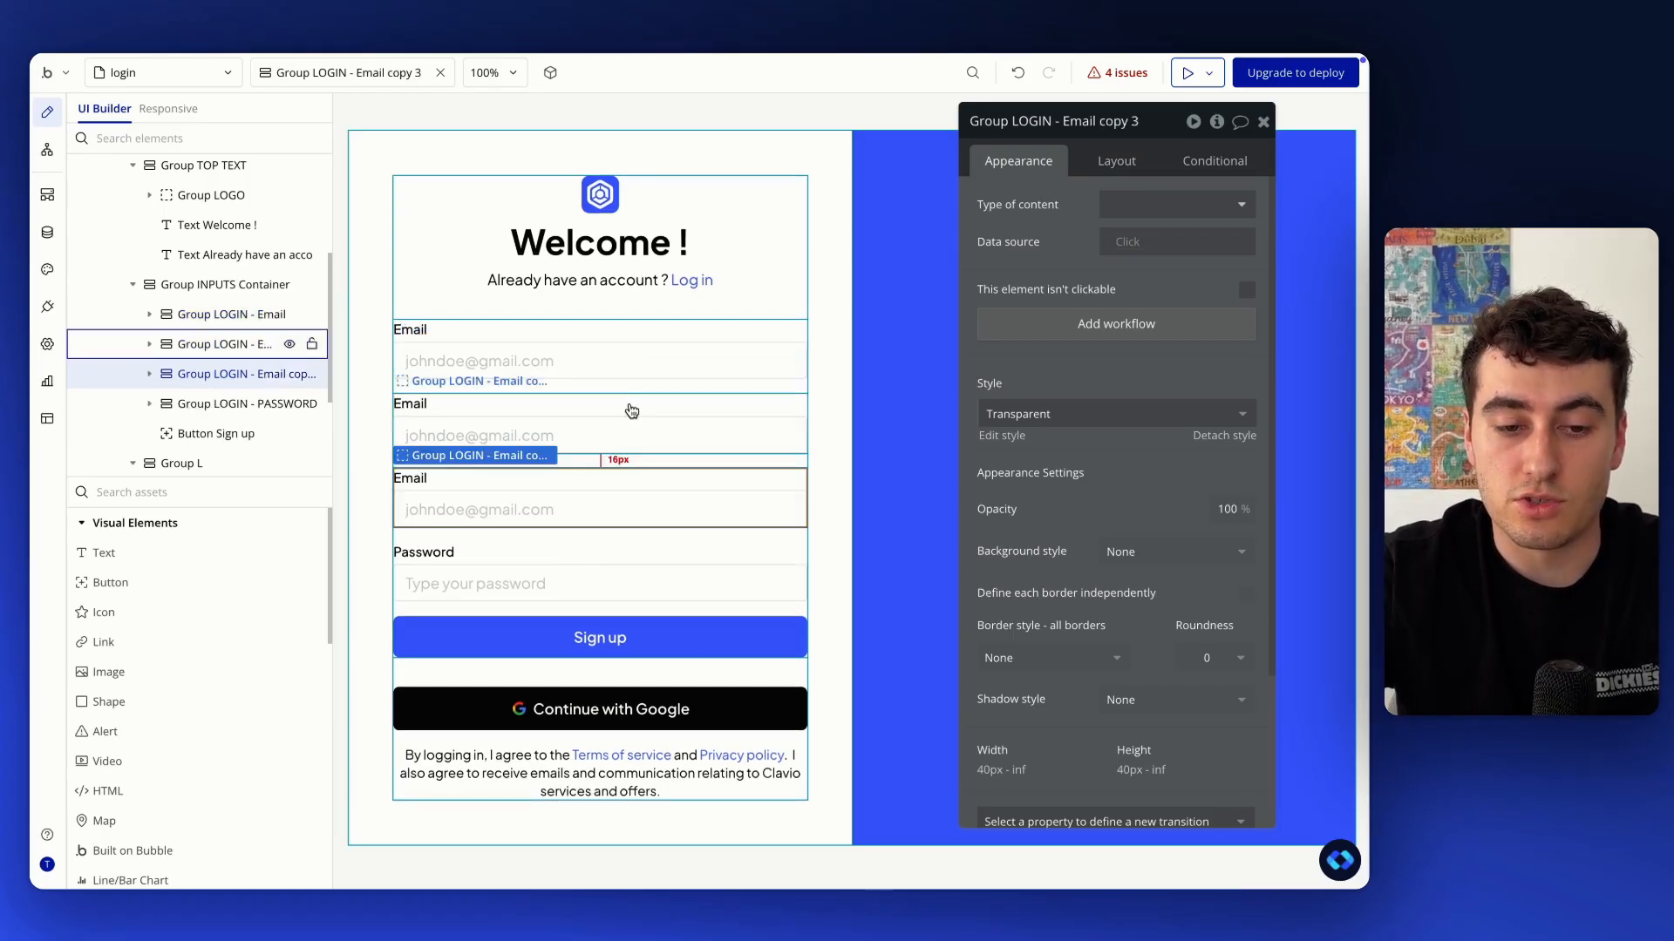
left_click(681, 335)
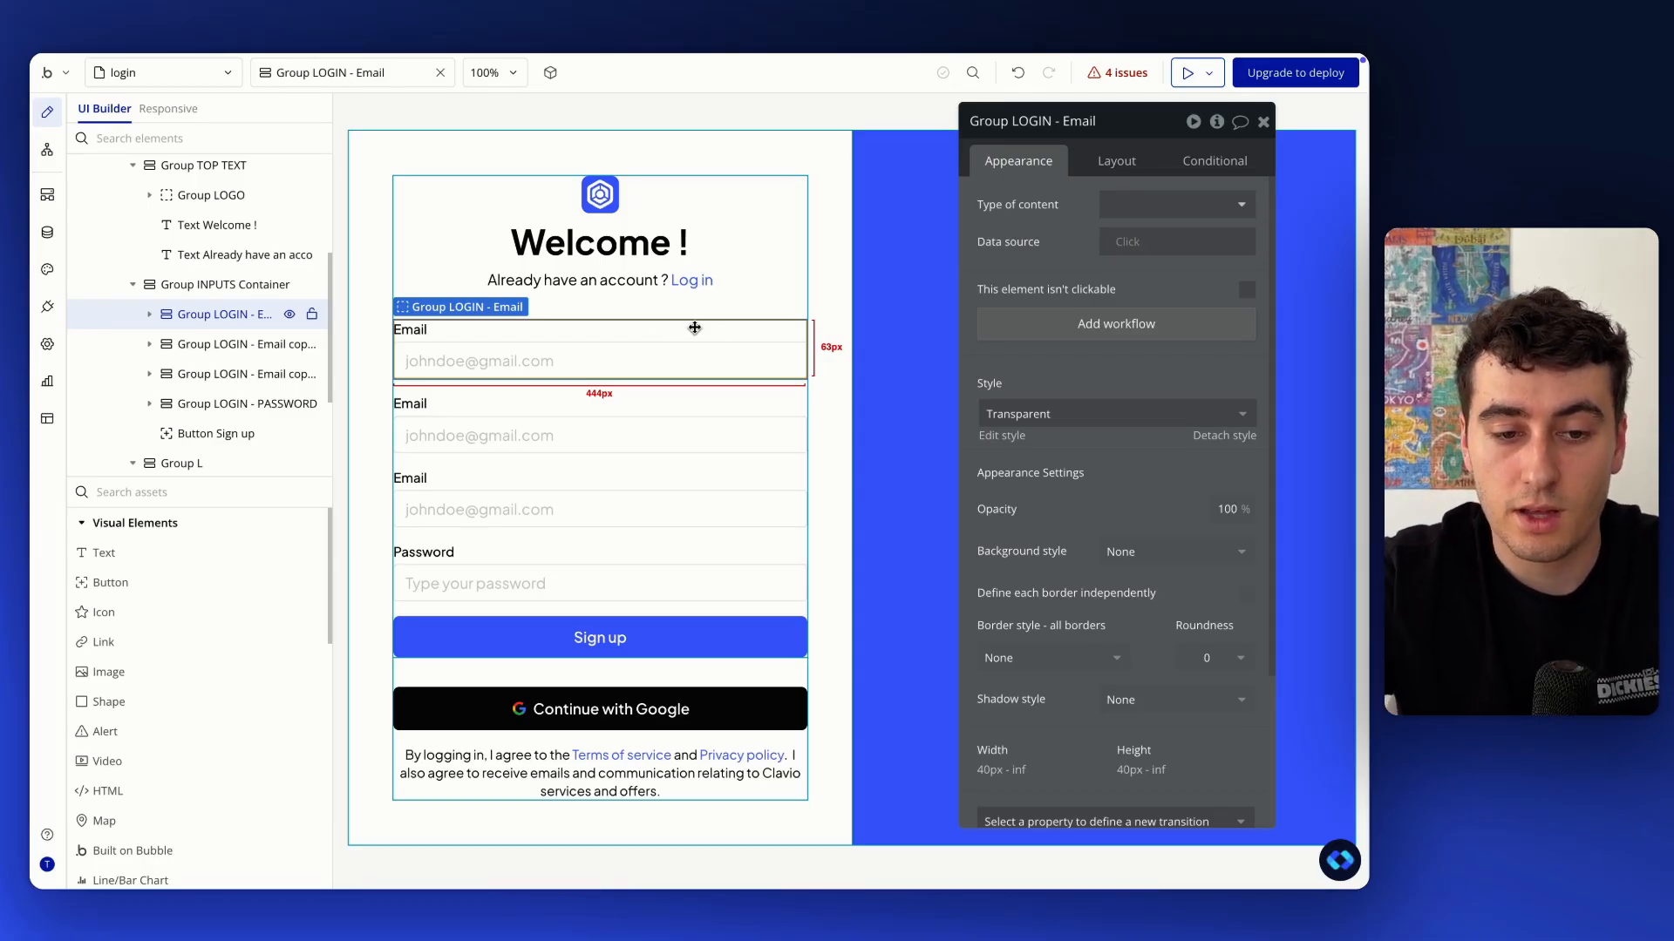
Wrap the top two Email field groups together in a row container
left_click(689, 412, "shift")
right_click(688, 413)
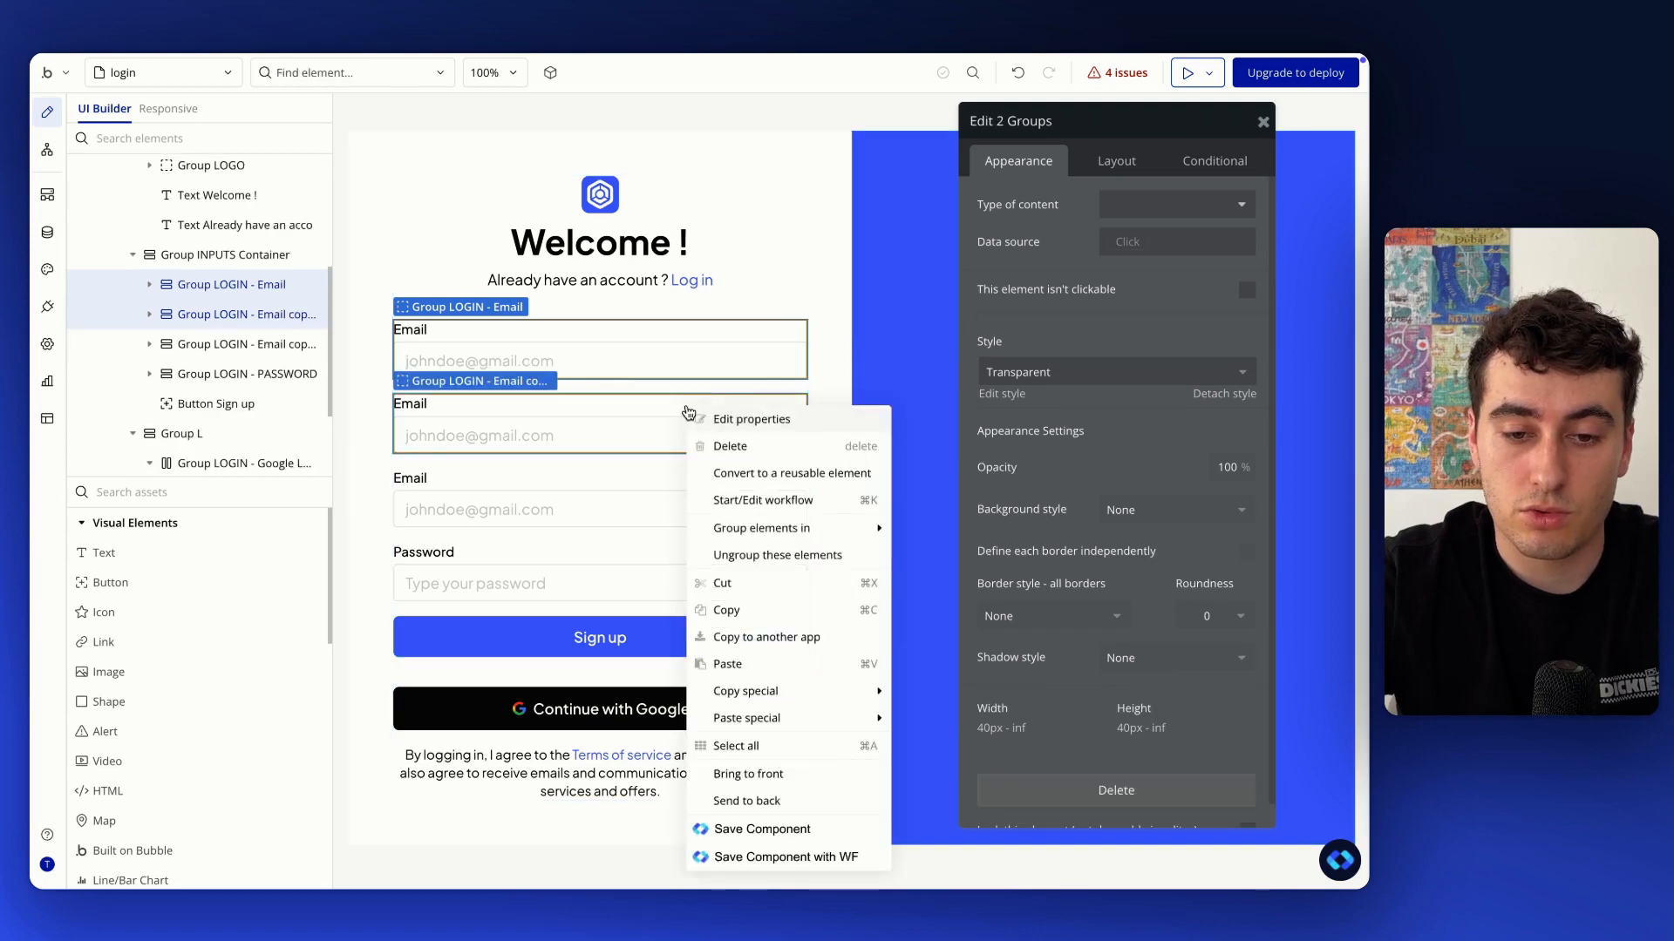
mouse_move(819, 534)
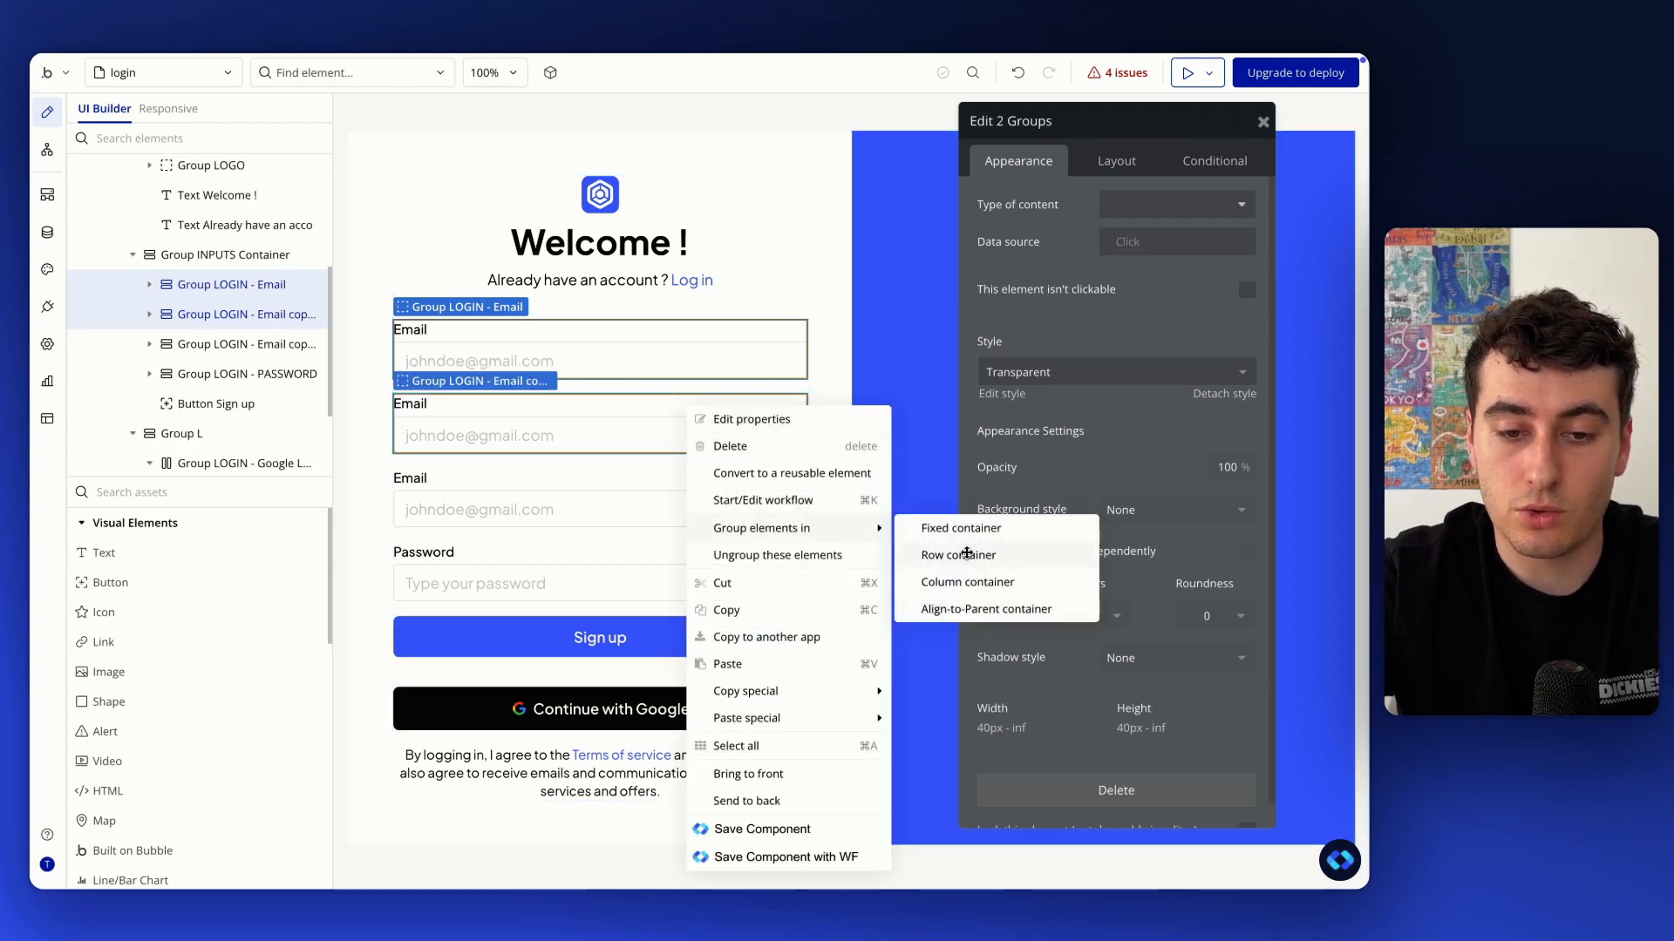
left_click(959, 555)
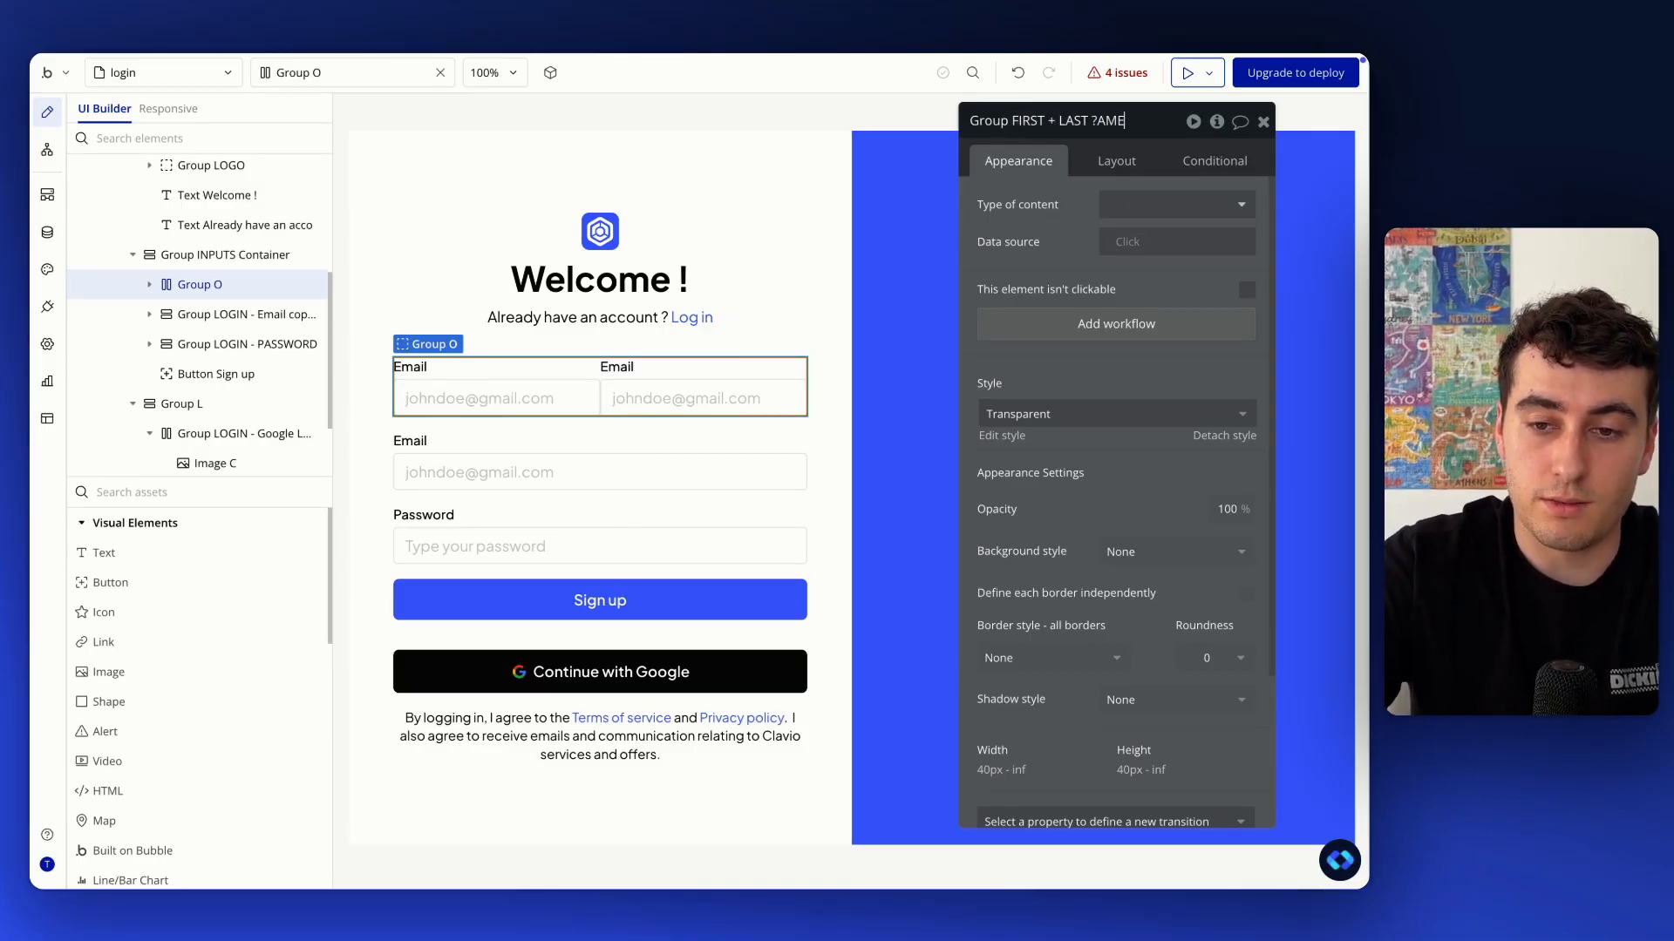
Enable gap spacing on the row group with 16 px row and column gaps
left_click(1116, 160)
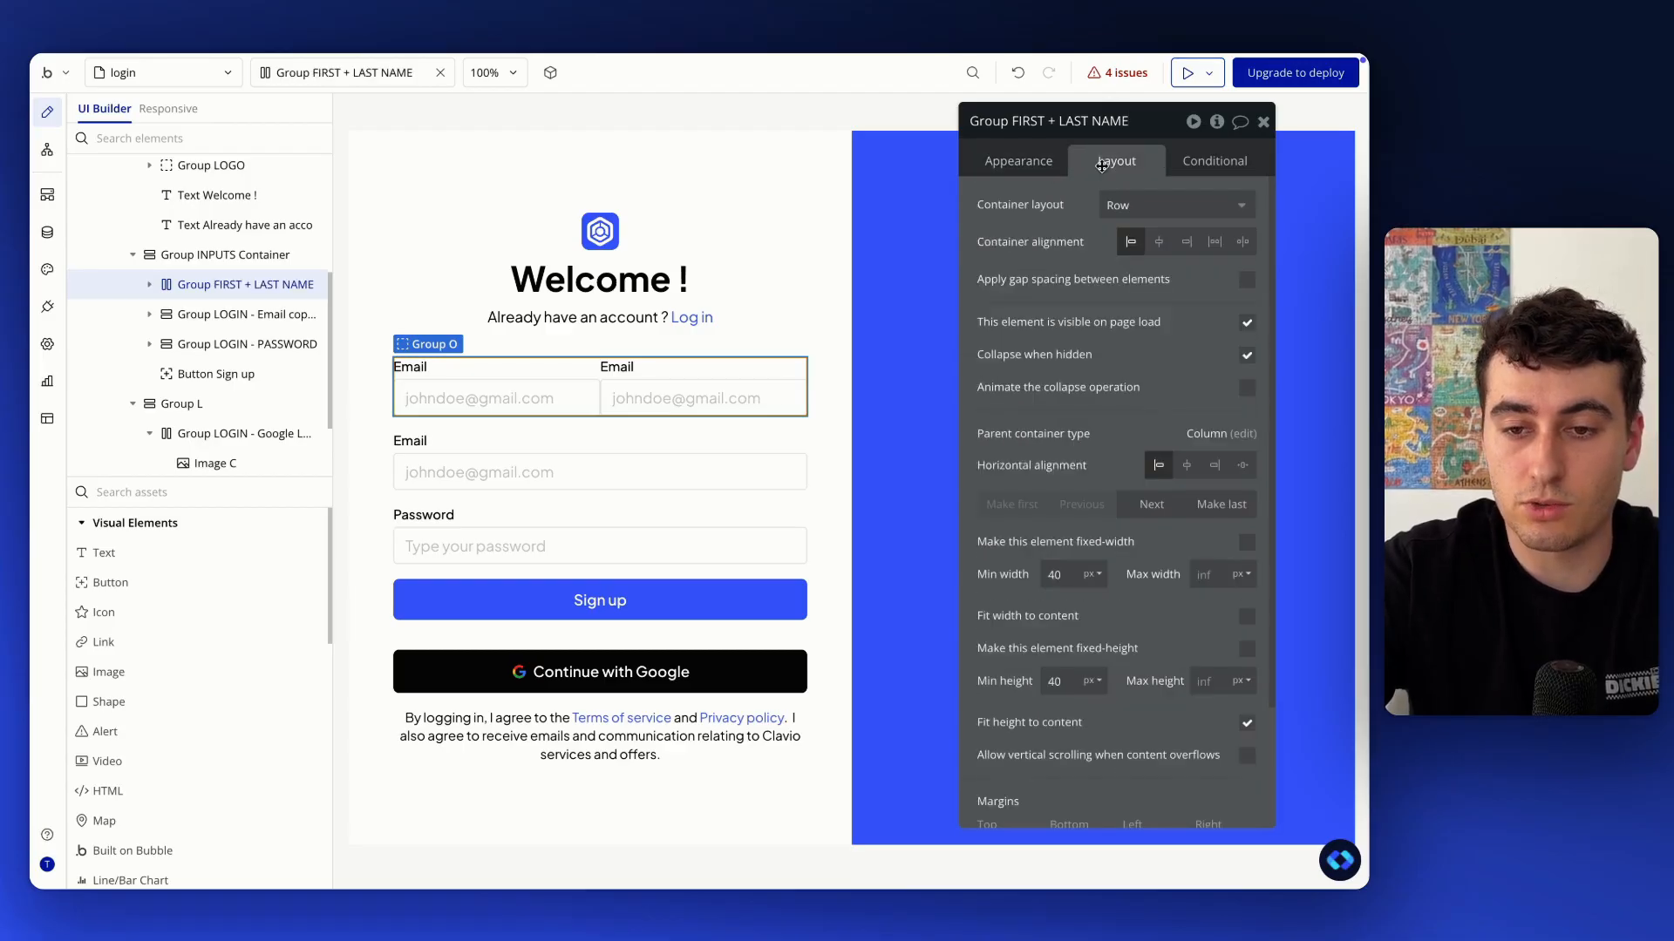
left_click(1247, 279)
left_click(1230, 311)
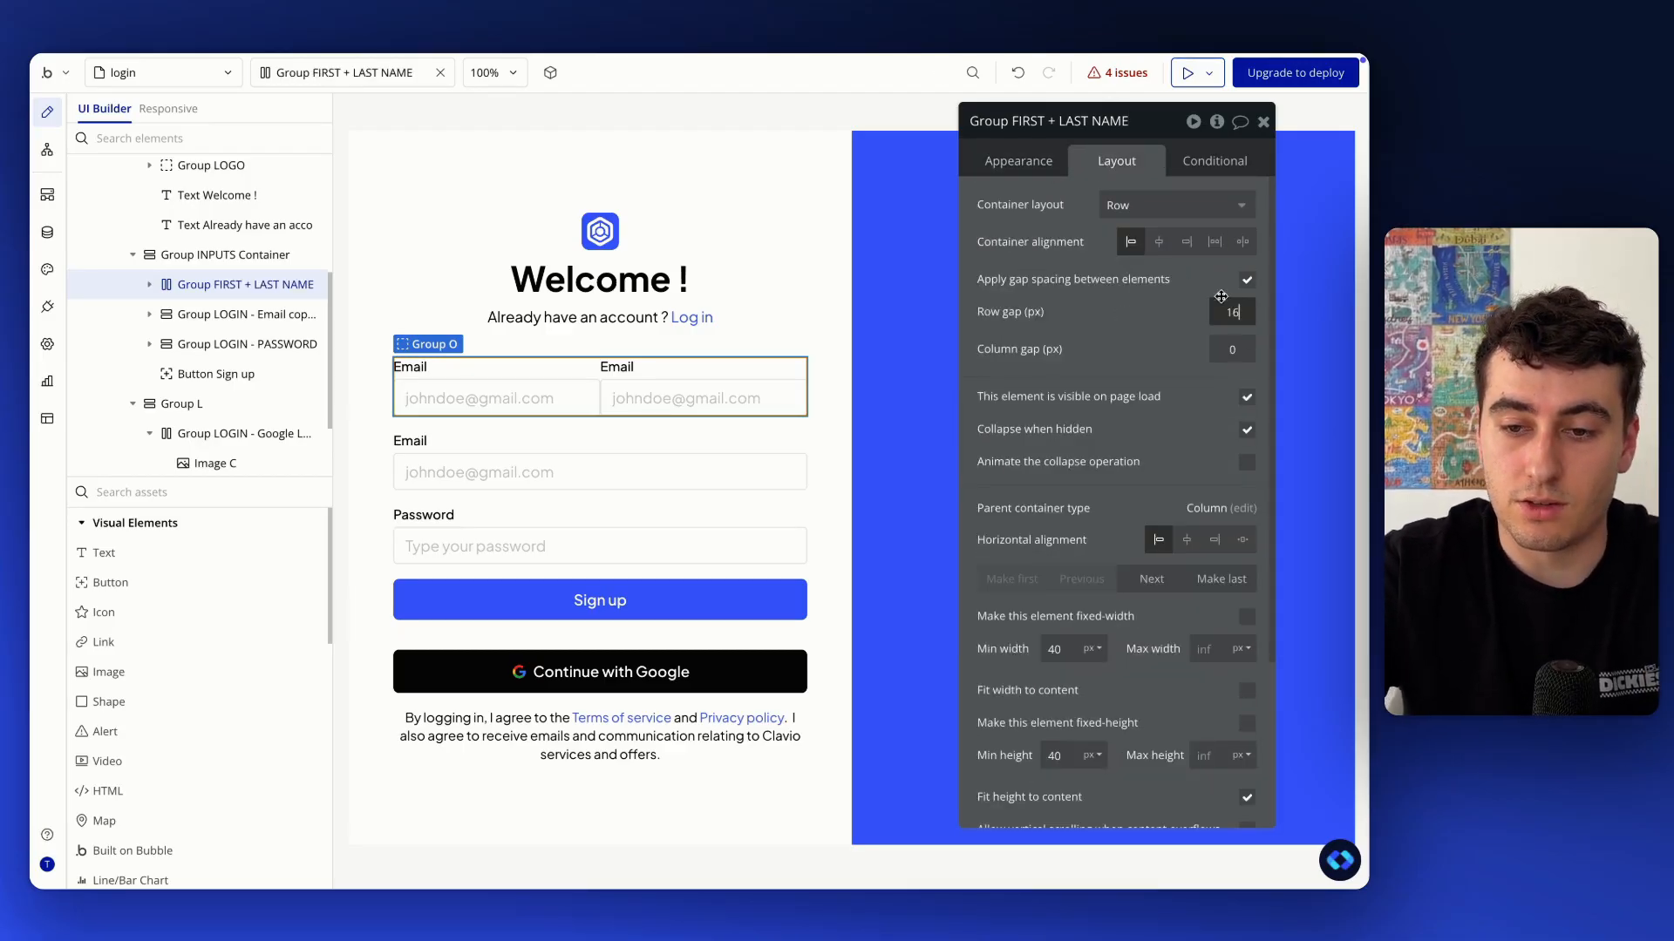
left_click(1221, 346)
type("16")
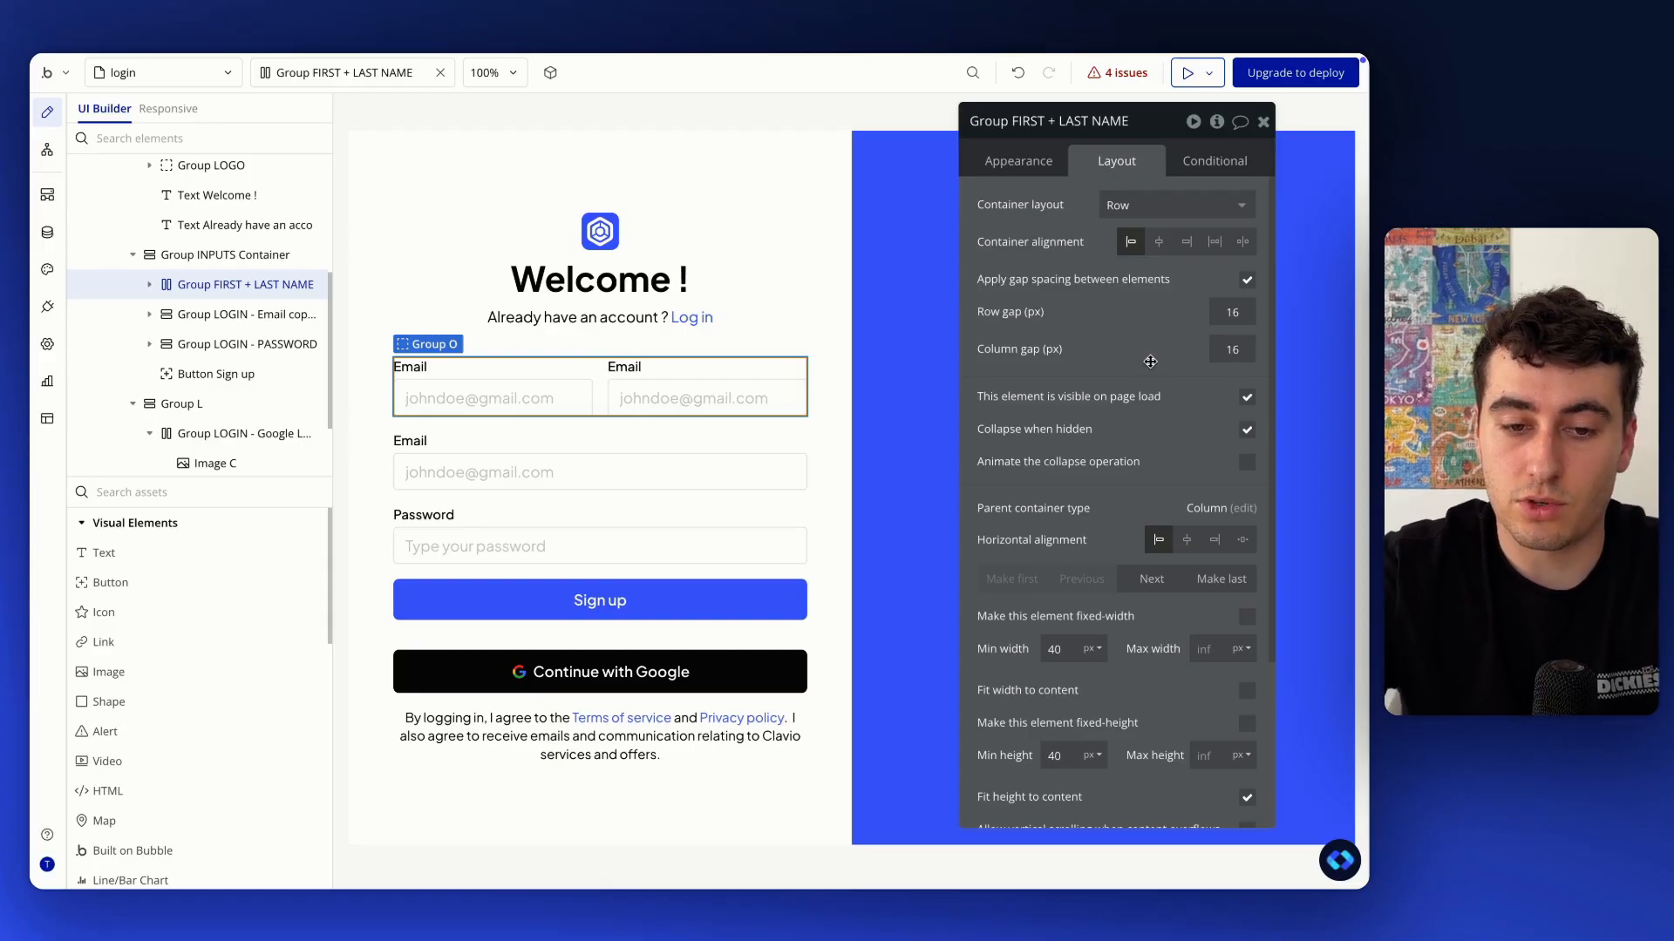
left_click(732, 802)
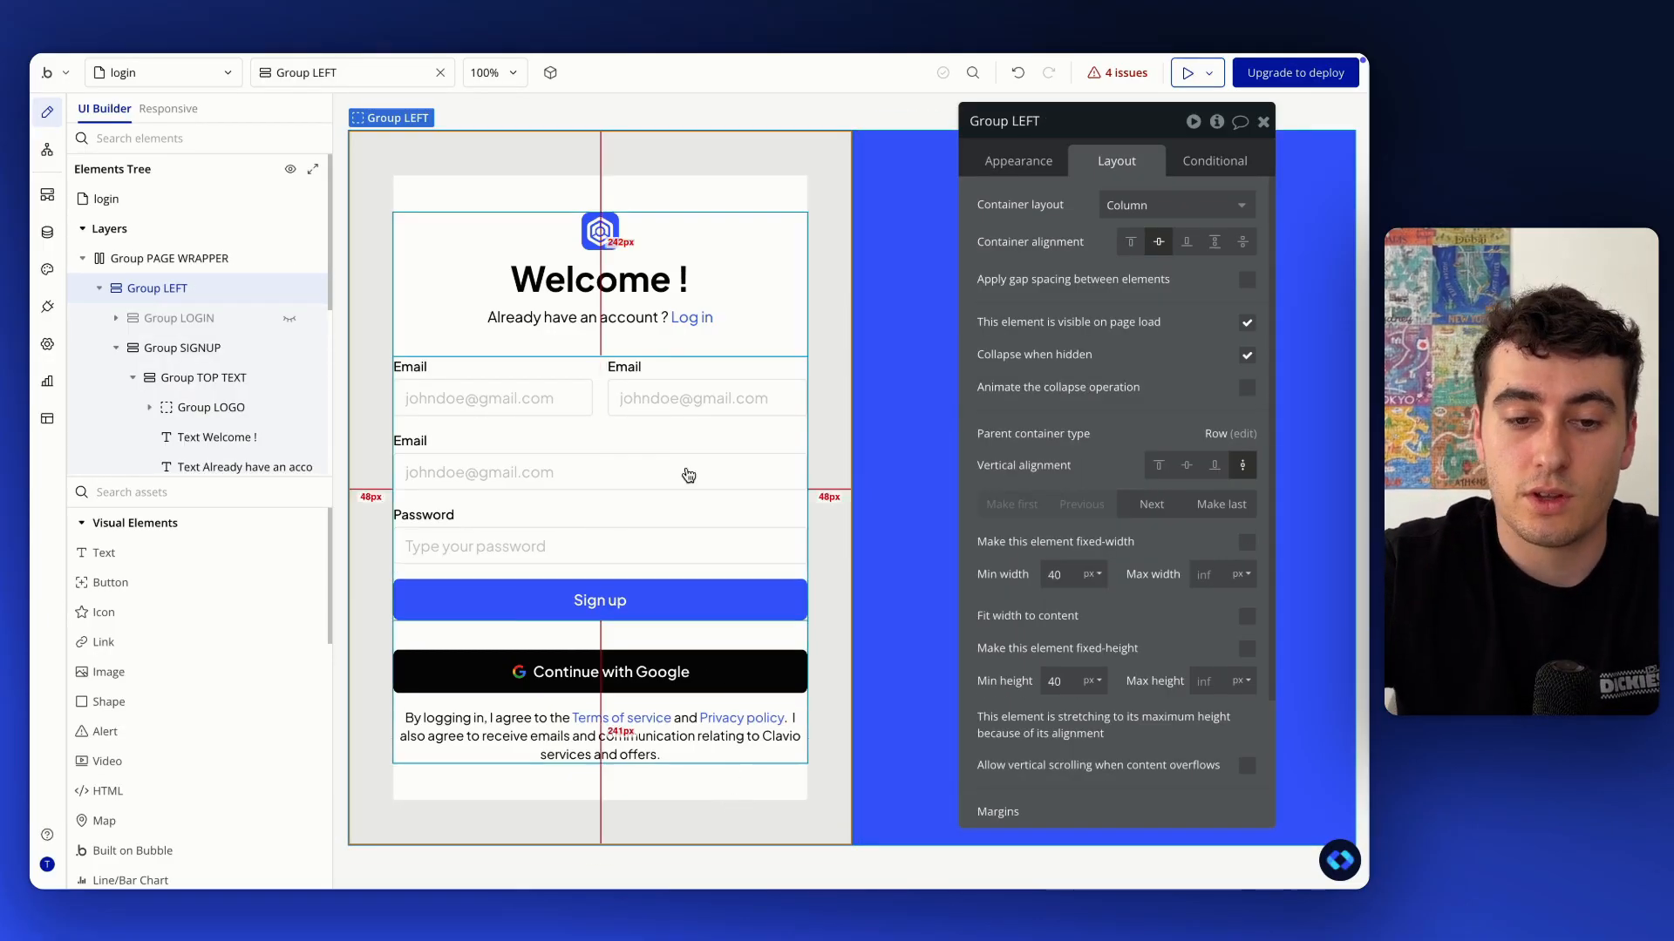
Move the extra Email group below the row and give both row fields a 200 px minimum width
left_click(566, 376)
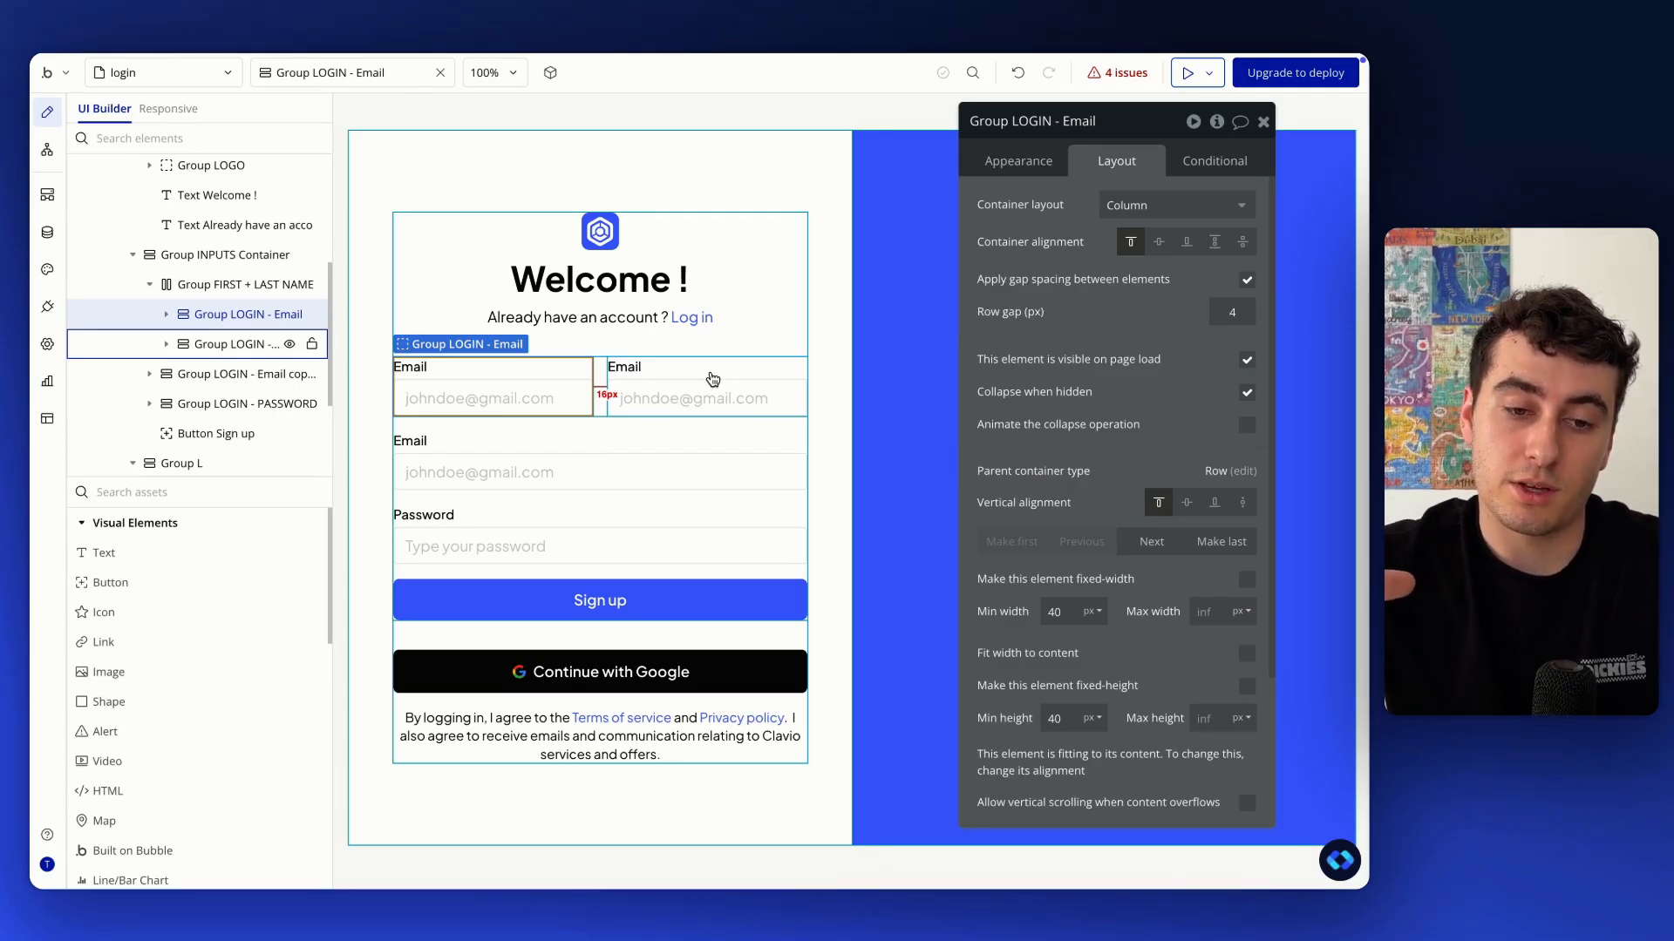
left_click_drag(712, 378, 678, 446)
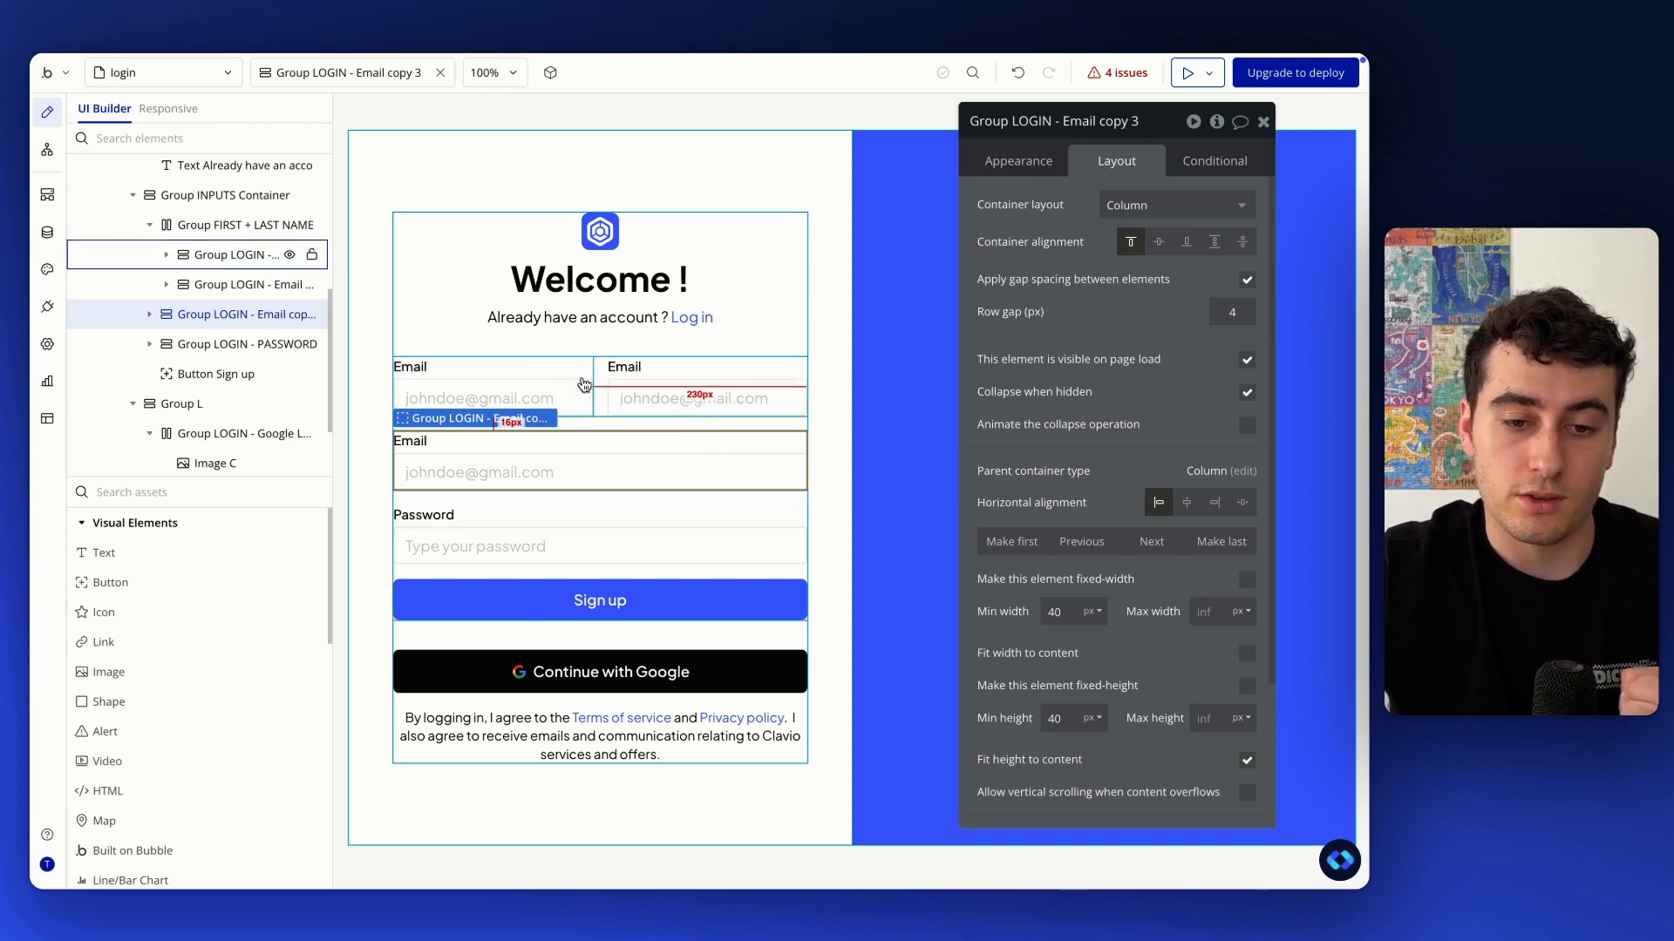
left_click(581, 375)
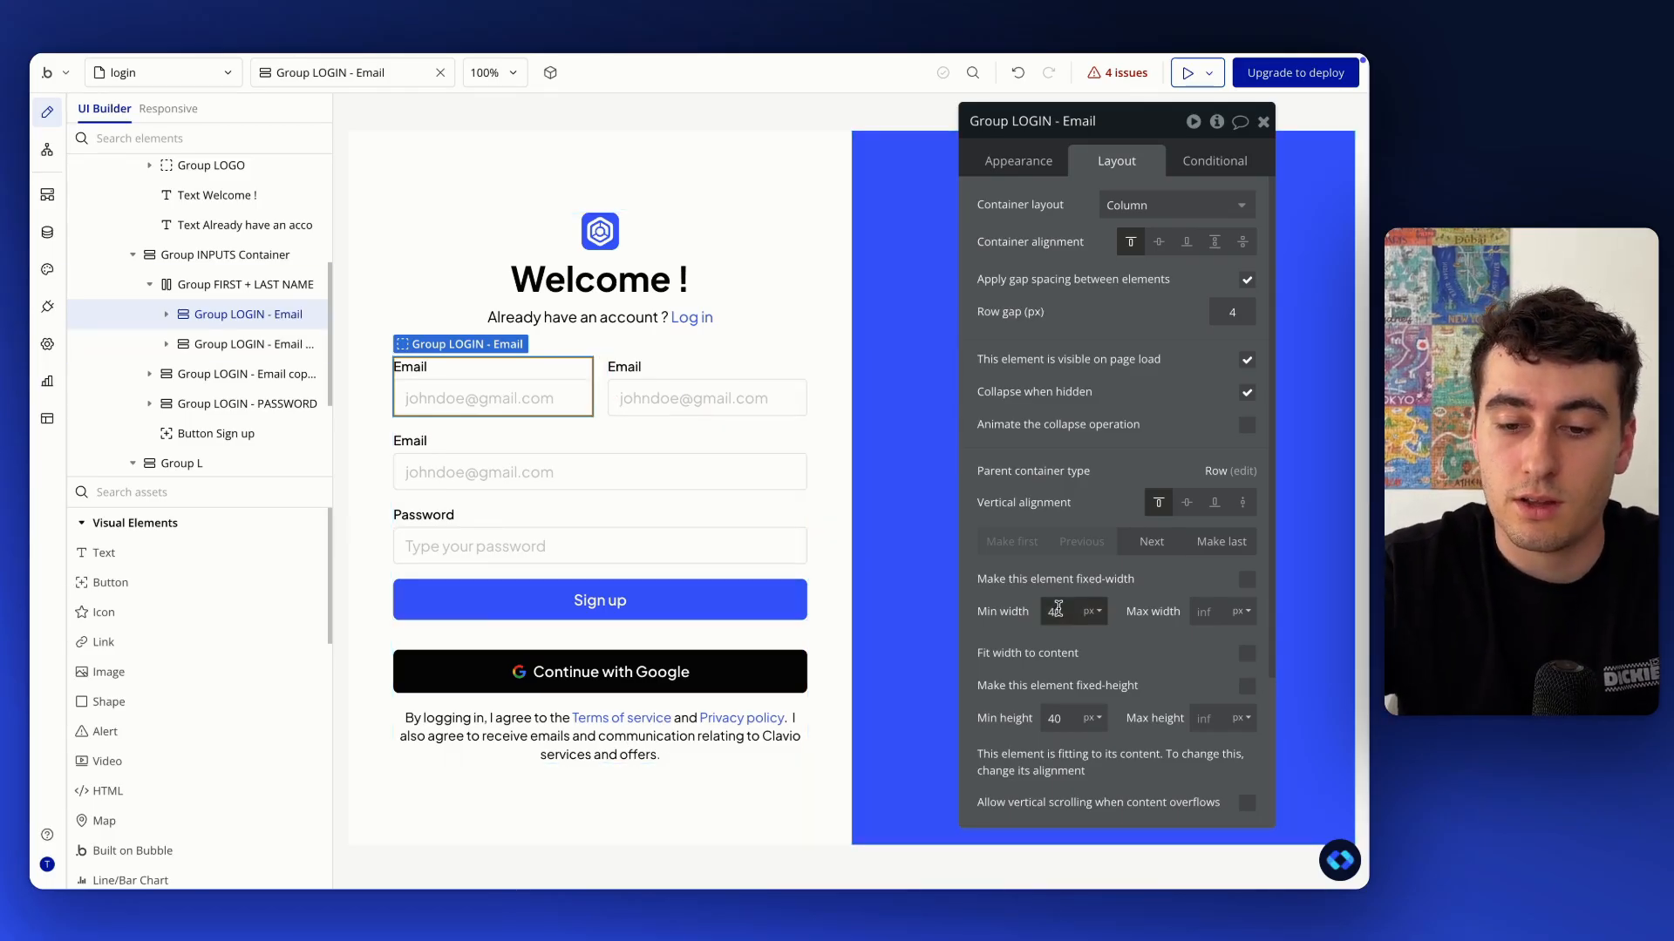
left_click(1122, 658)
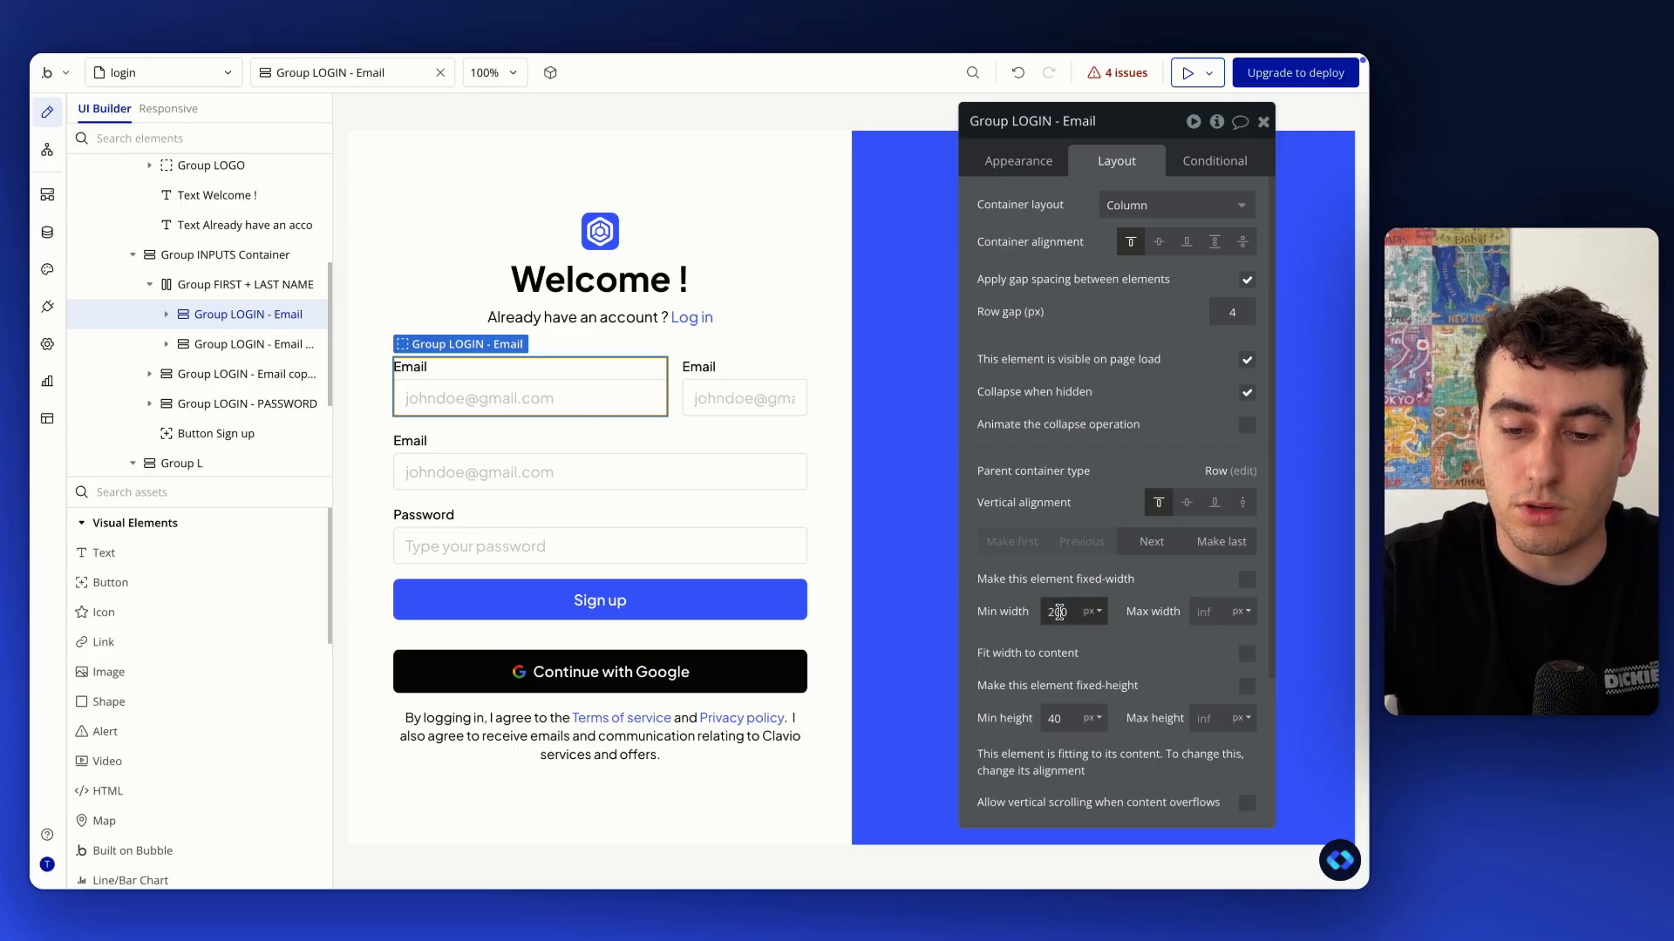
left_click(759, 370)
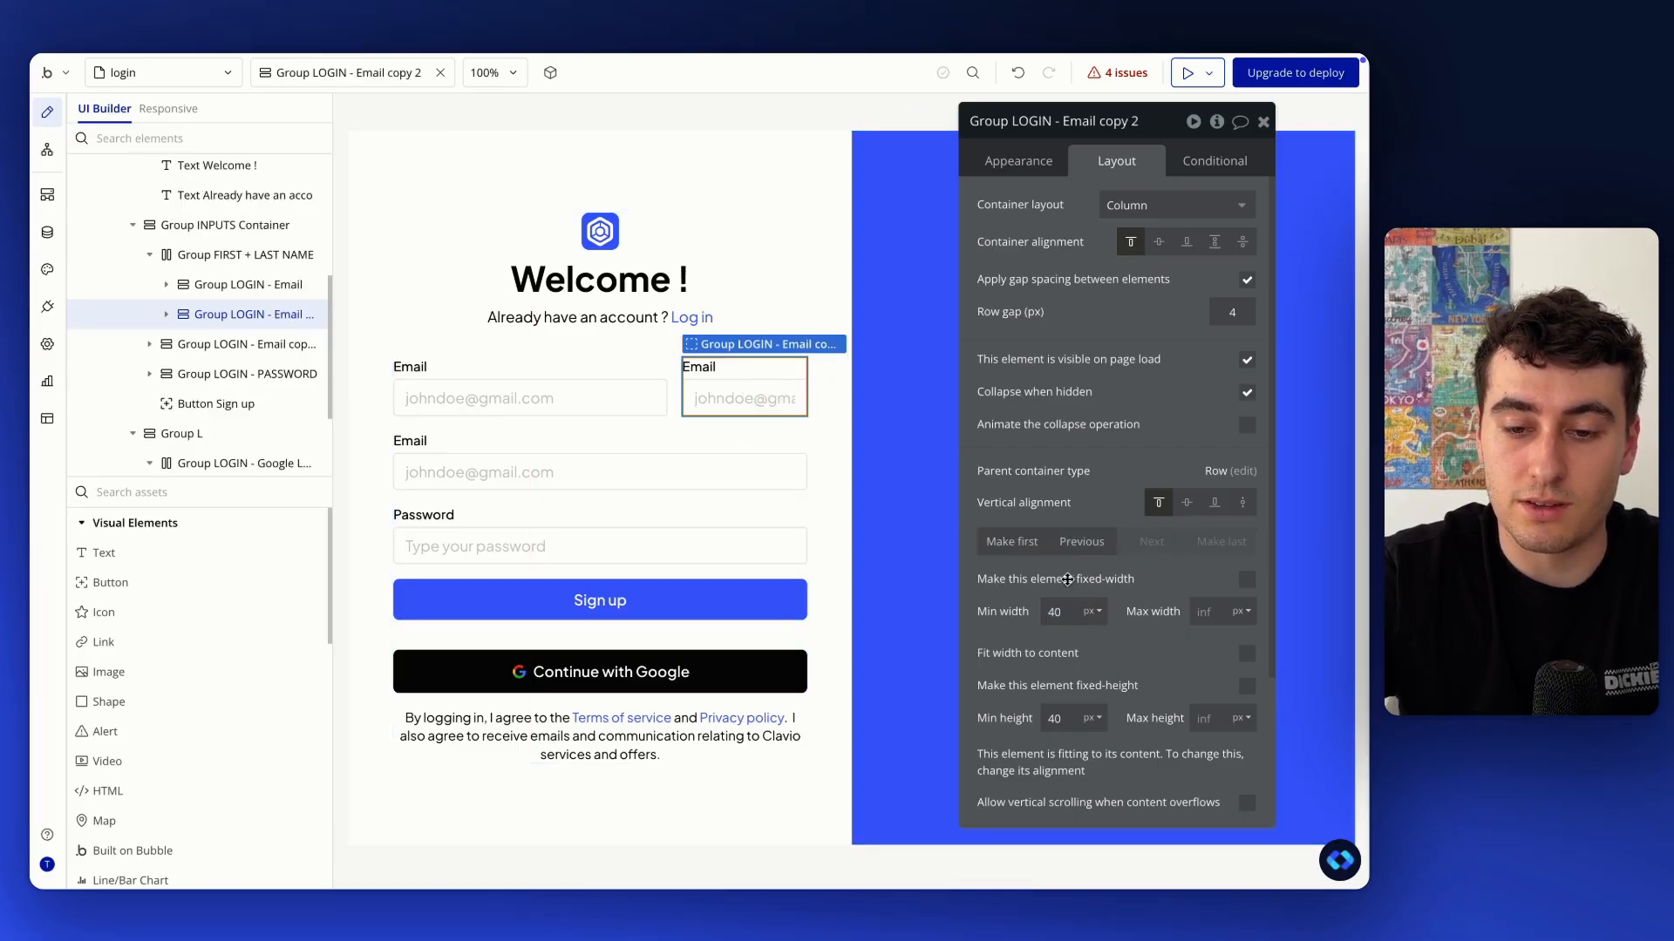
double_click(1053, 612)
type("200")
left_click(1115, 643)
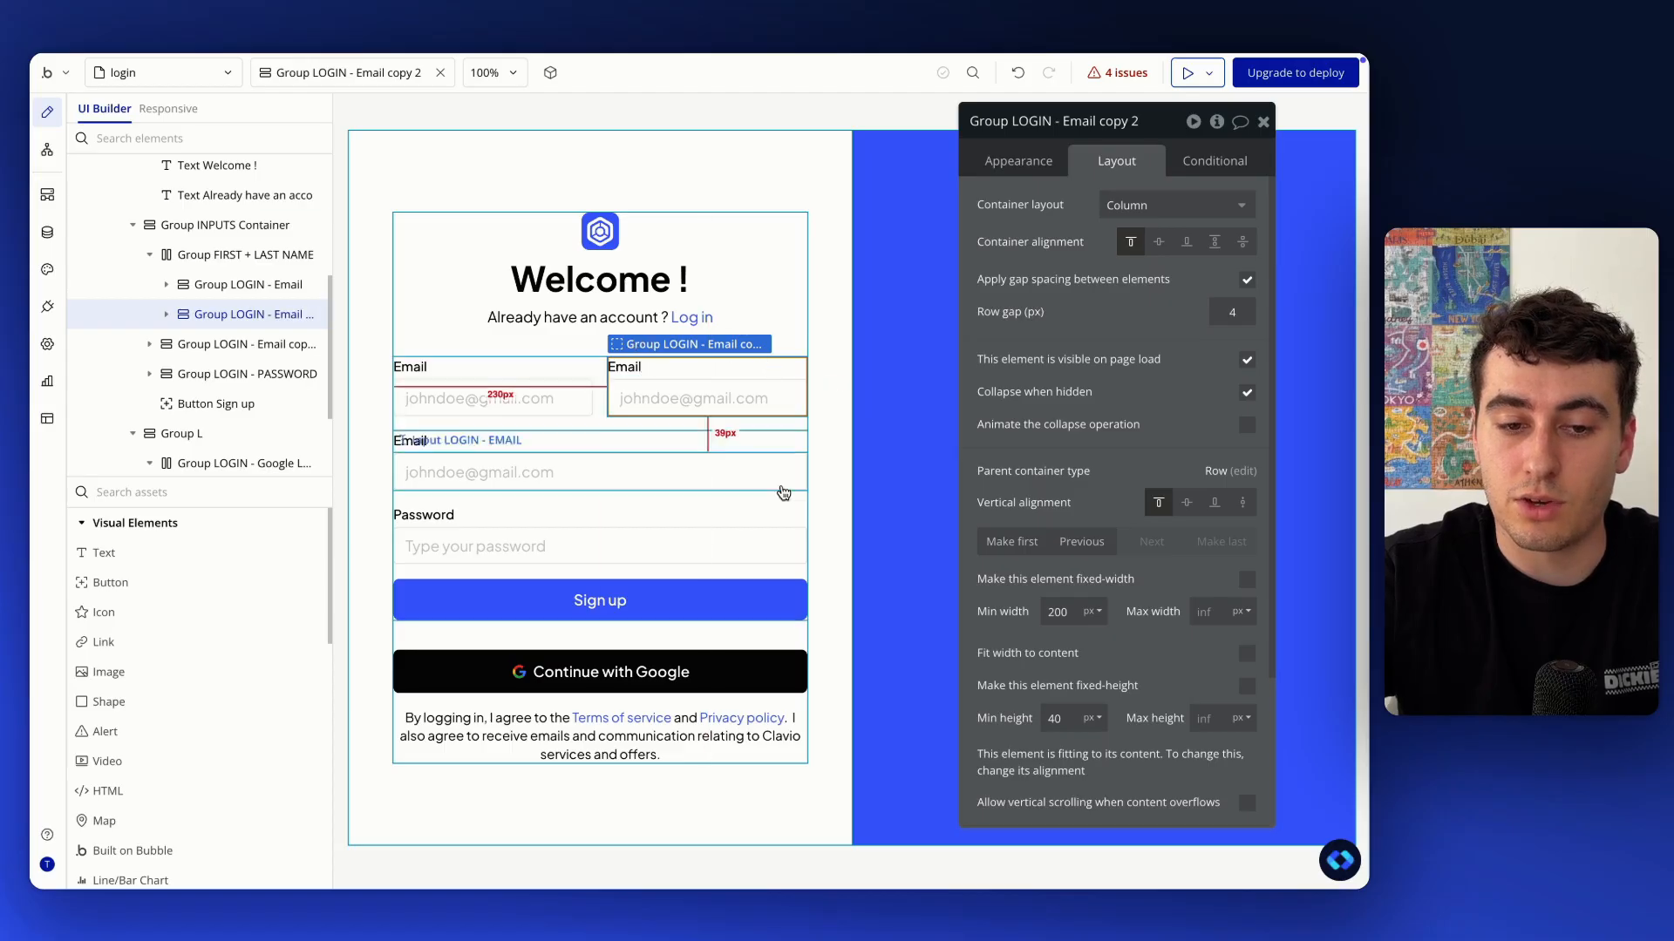
Relabel the two side-by-side fields 'First name' and 'Last name'
double_click(414, 367)
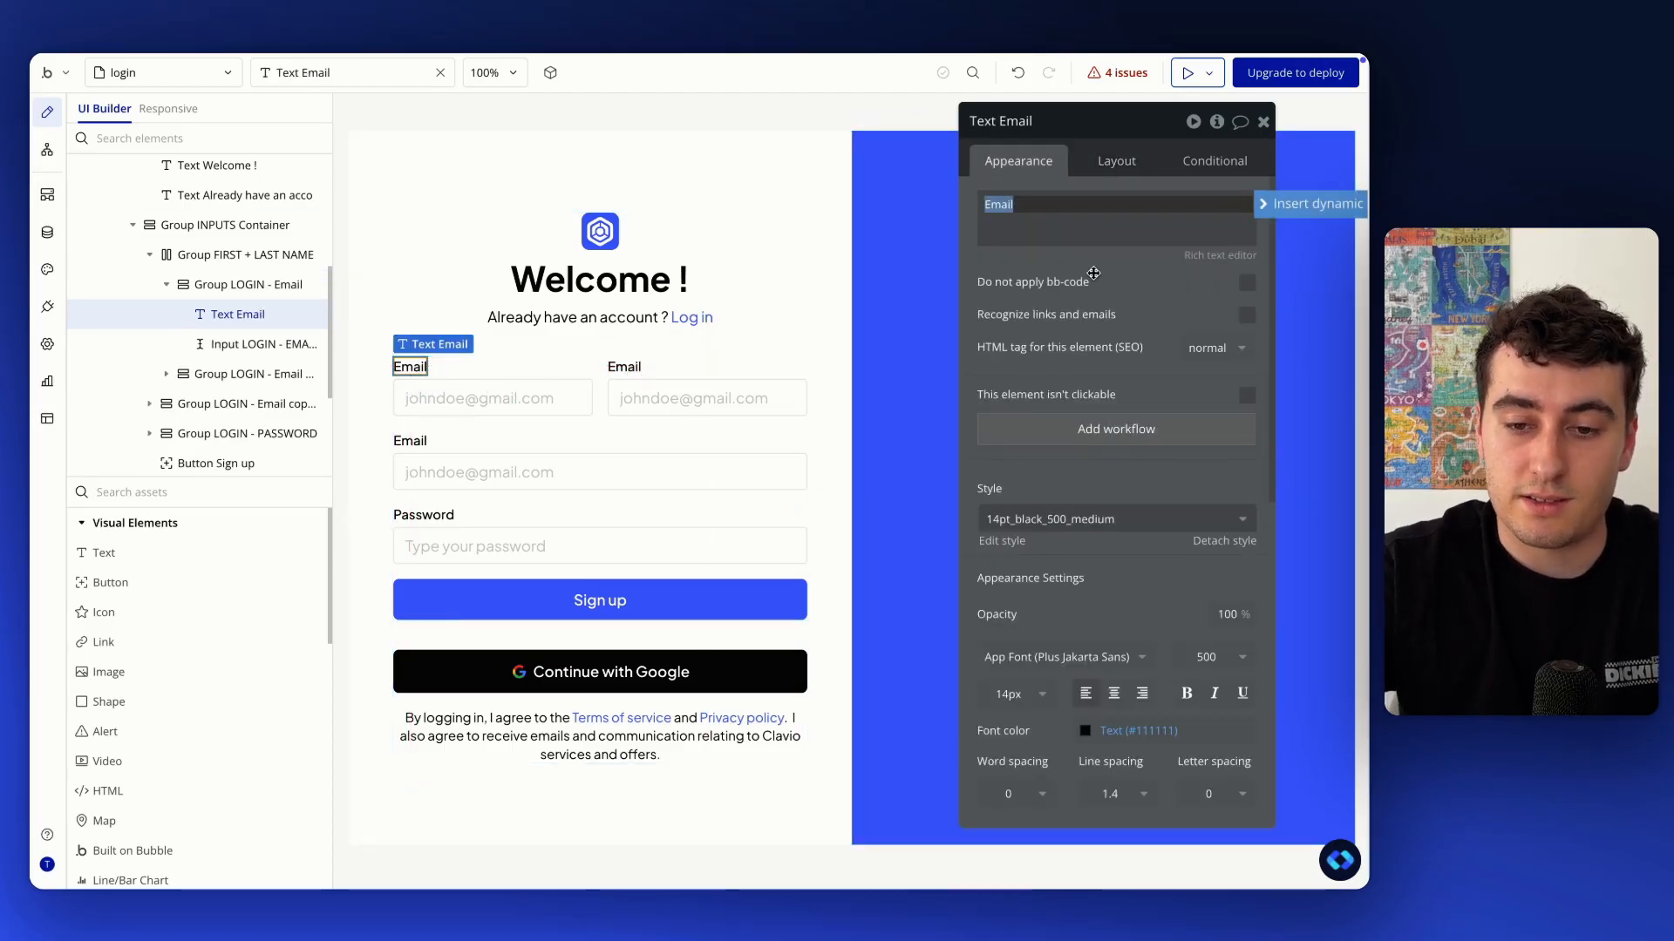
type("Fir")
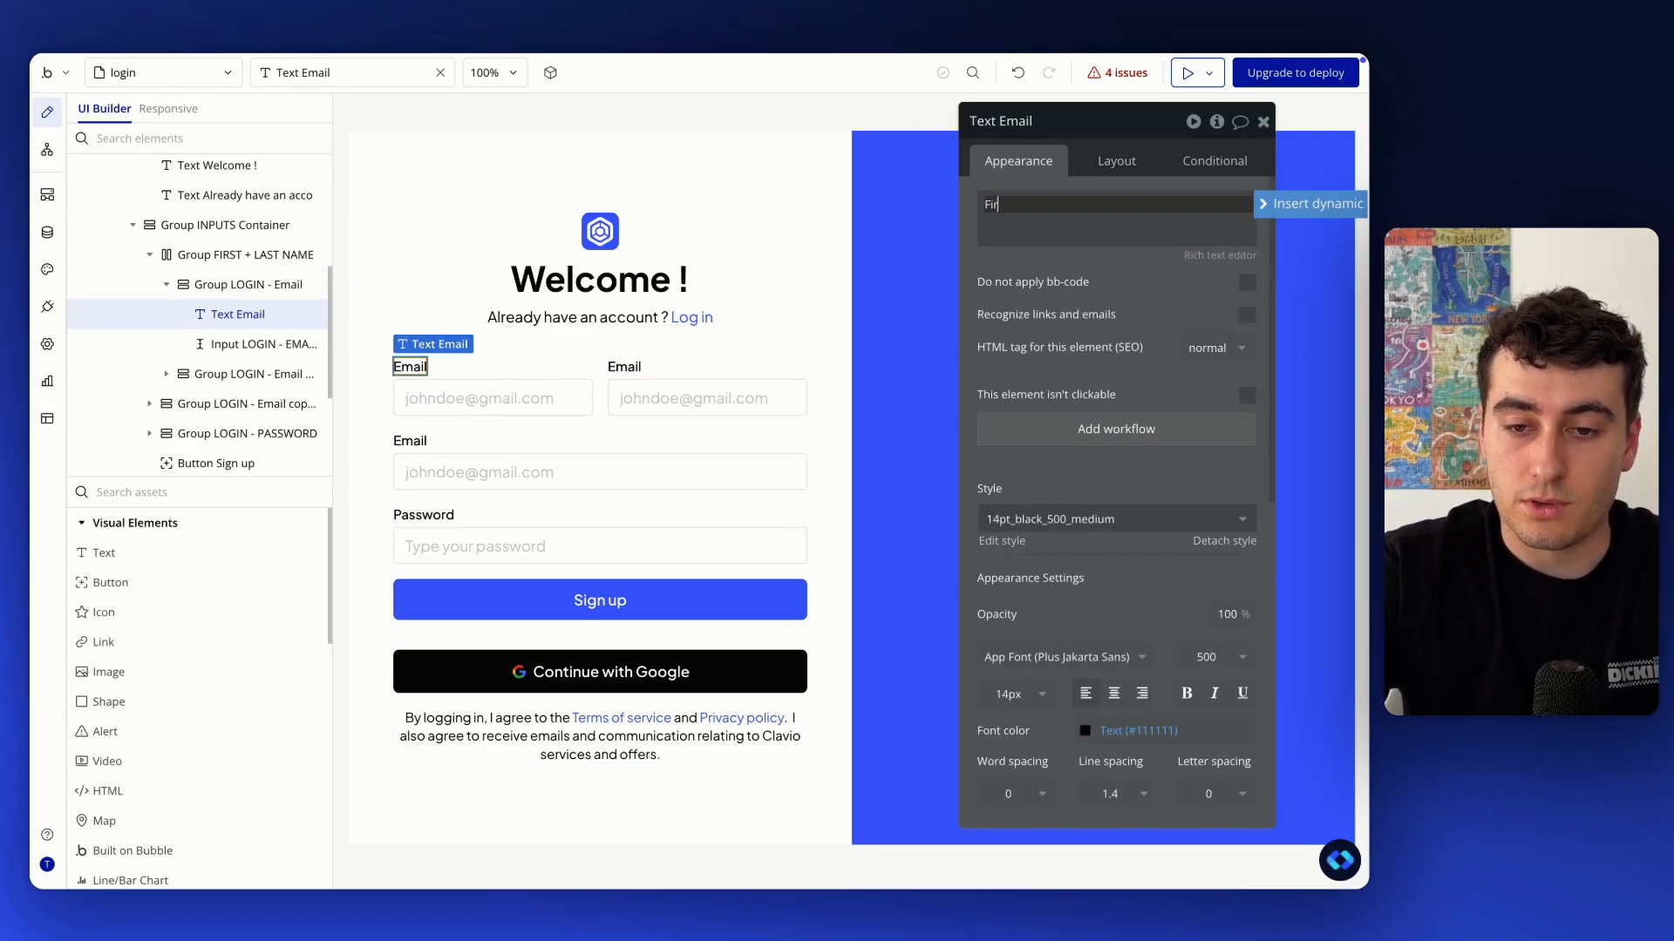
type("st name")
double_click(624, 367)
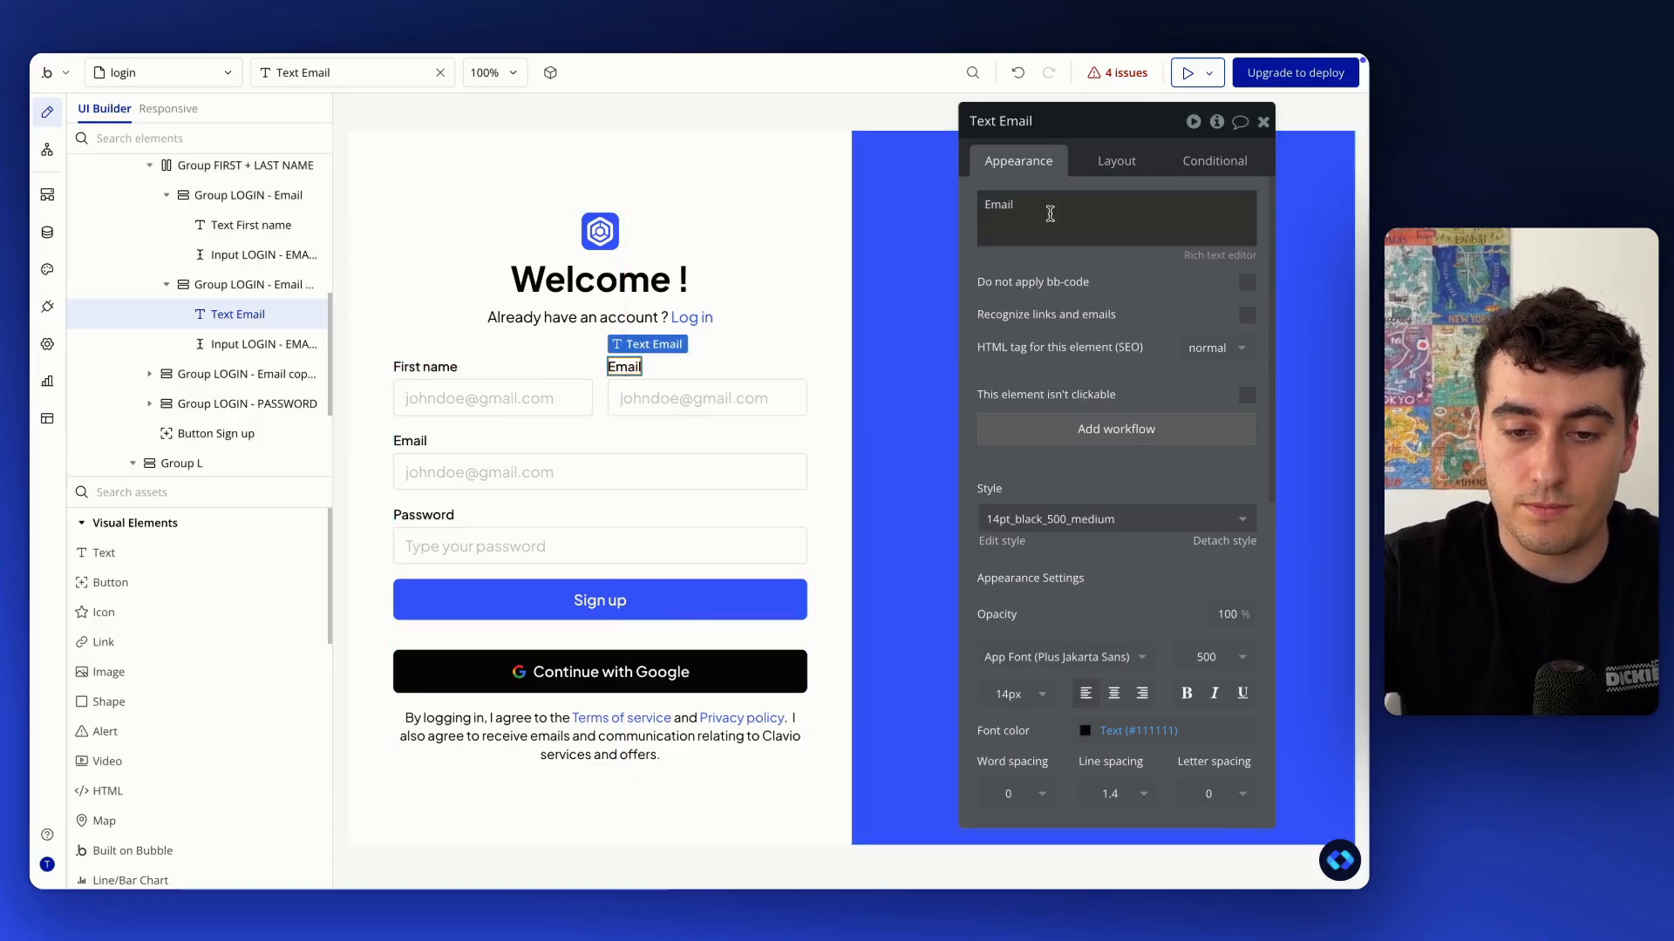
type("Last name")
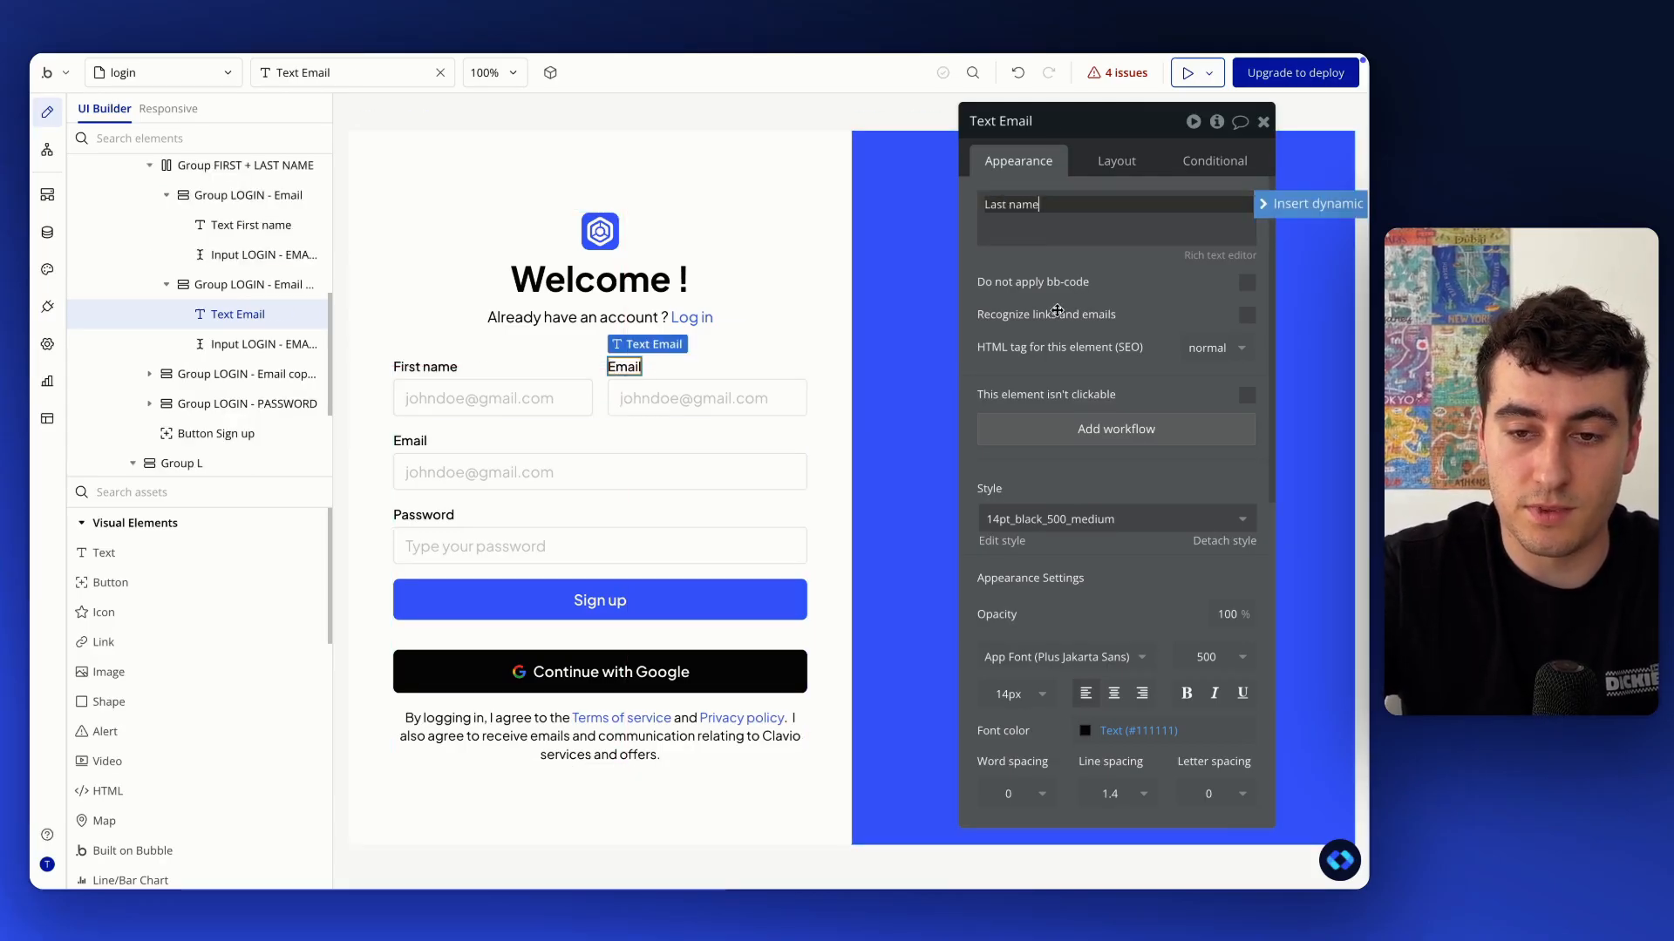
left_click(528, 405)
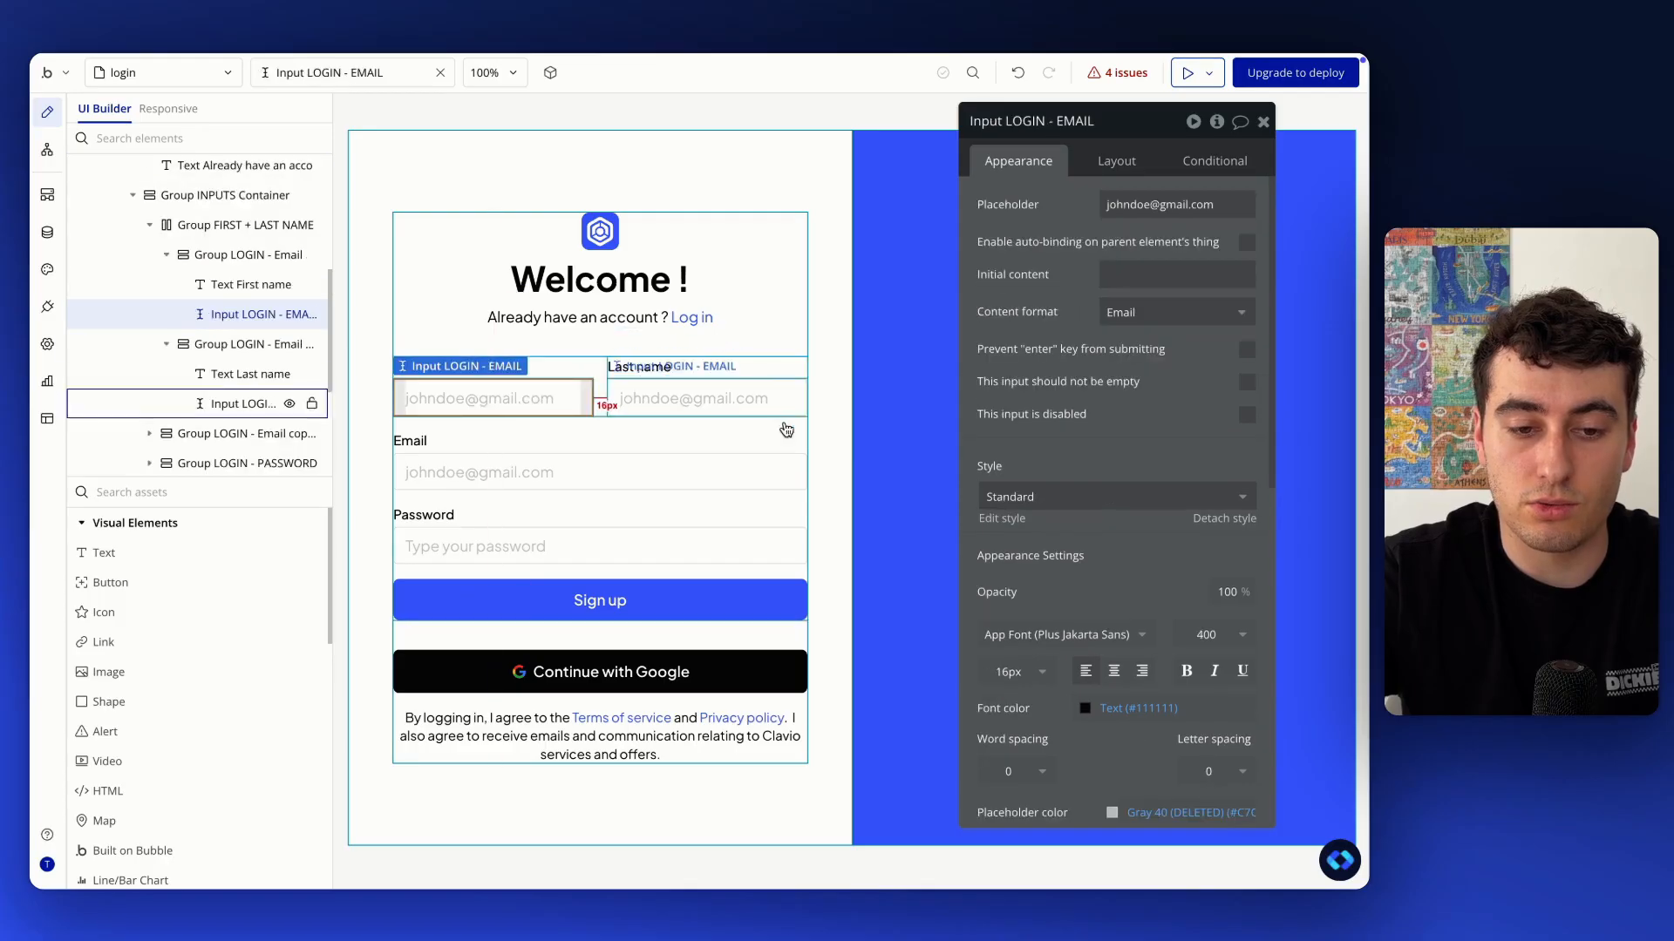
Rename the first-name input to Input SIGNUP - First name, set Text format, and replace its placeholder
double_click(1033, 121)
type("SIGNUP")
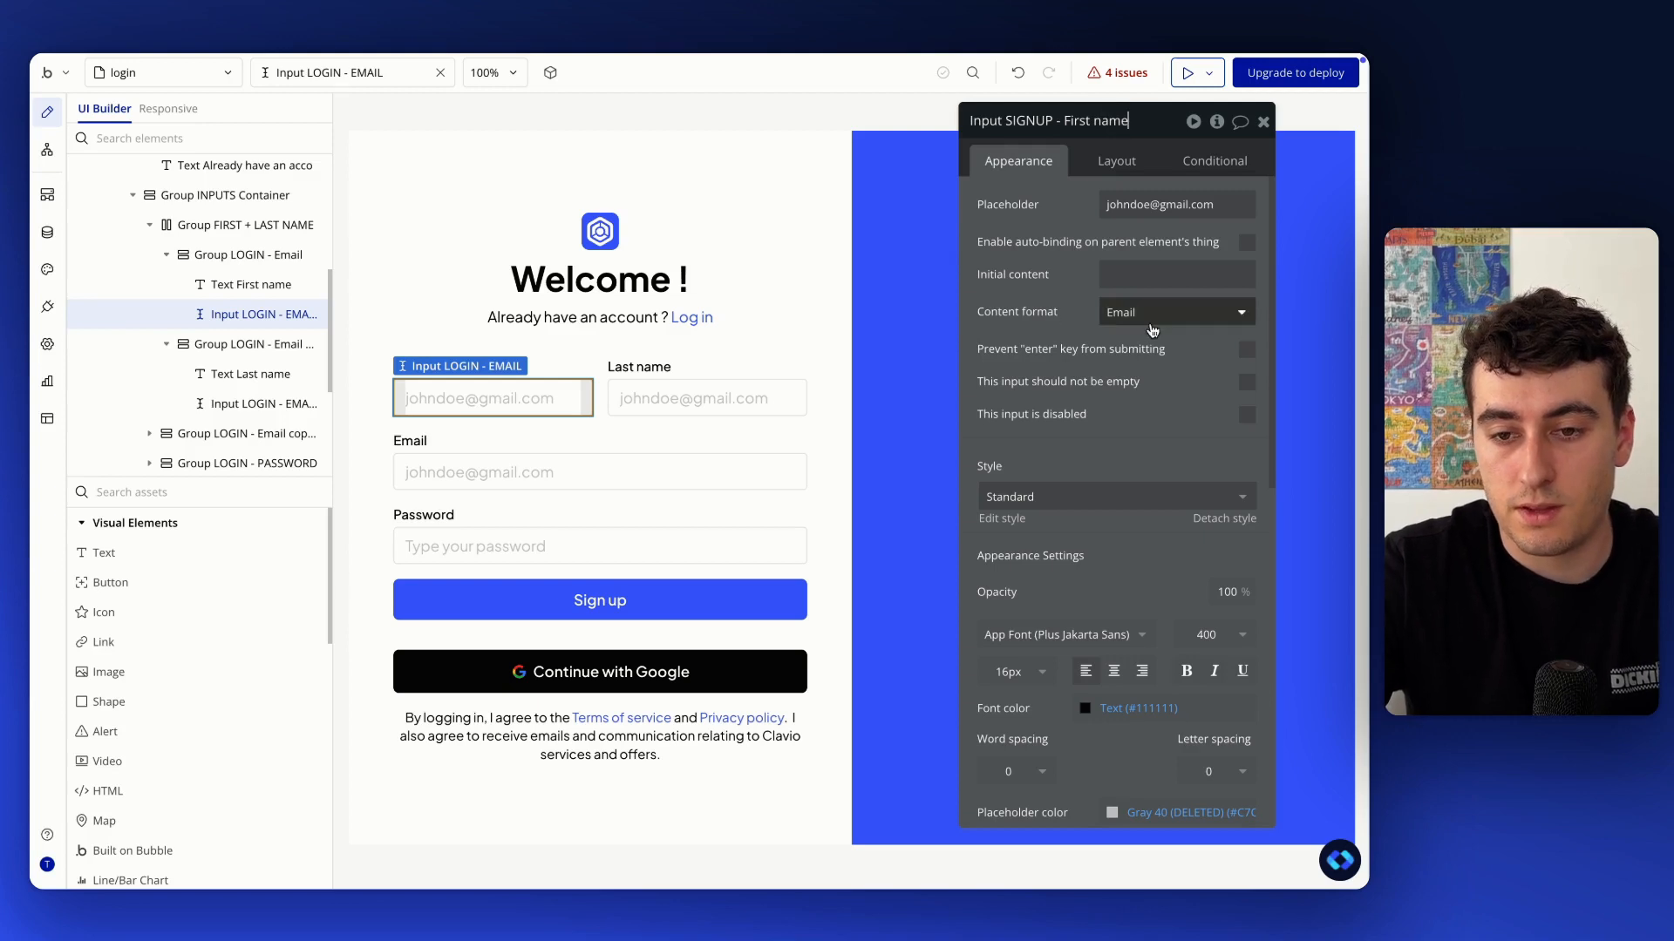
left_click(1122, 311)
left_click(1119, 369)
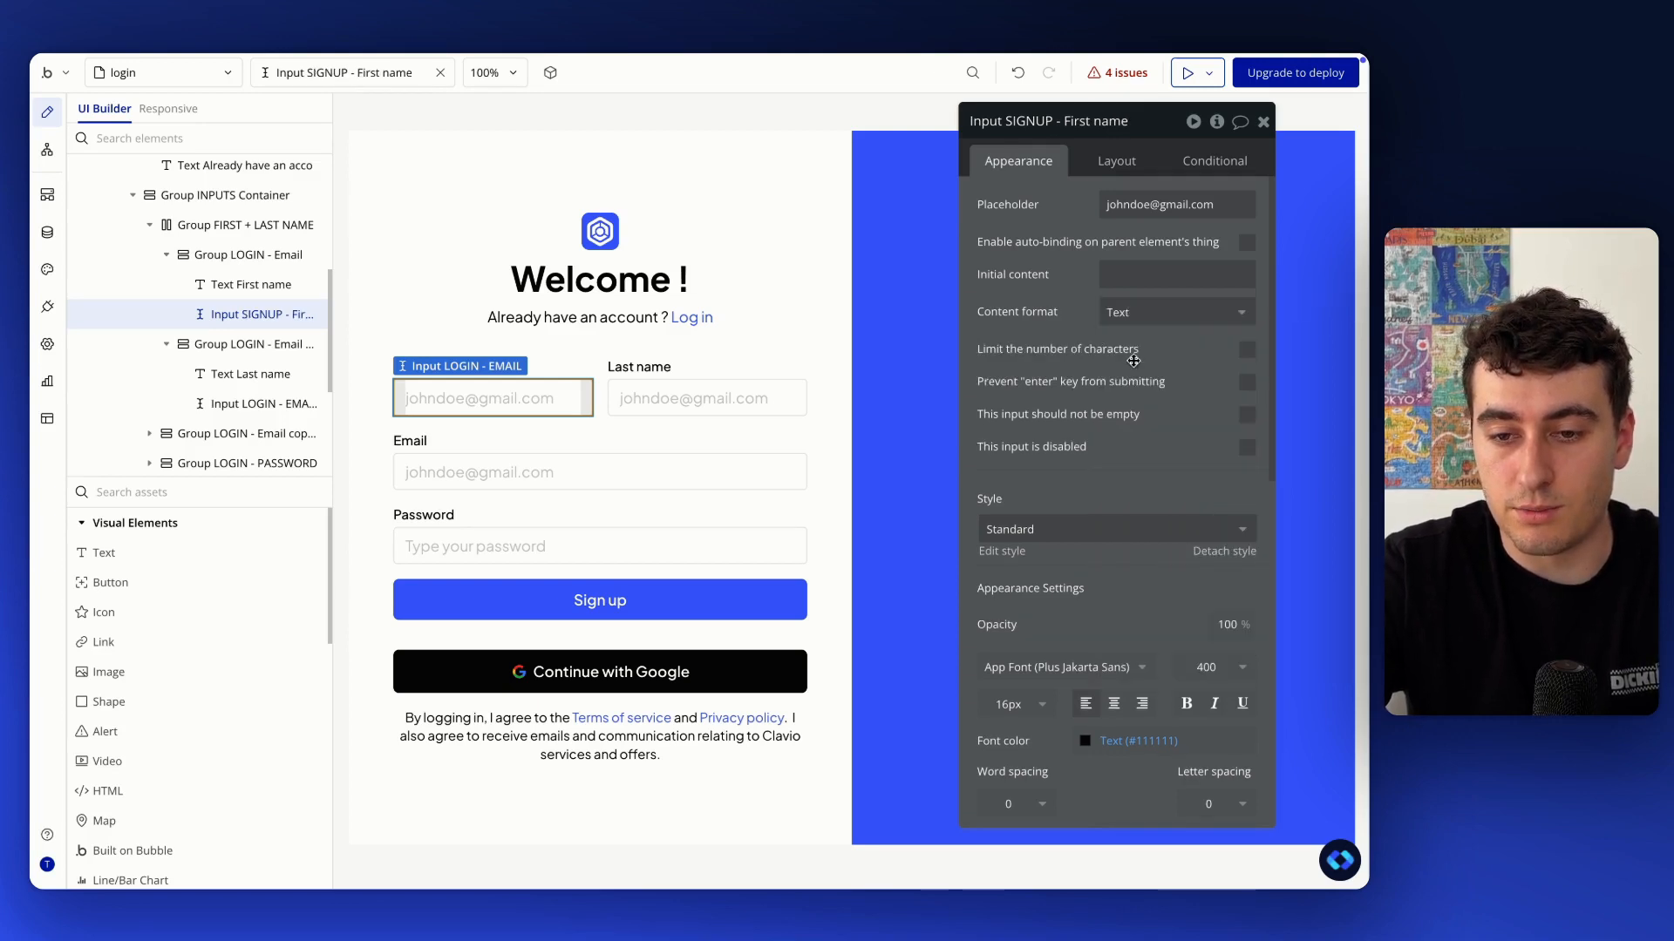
left_click(1125, 204)
key("BackSpace")
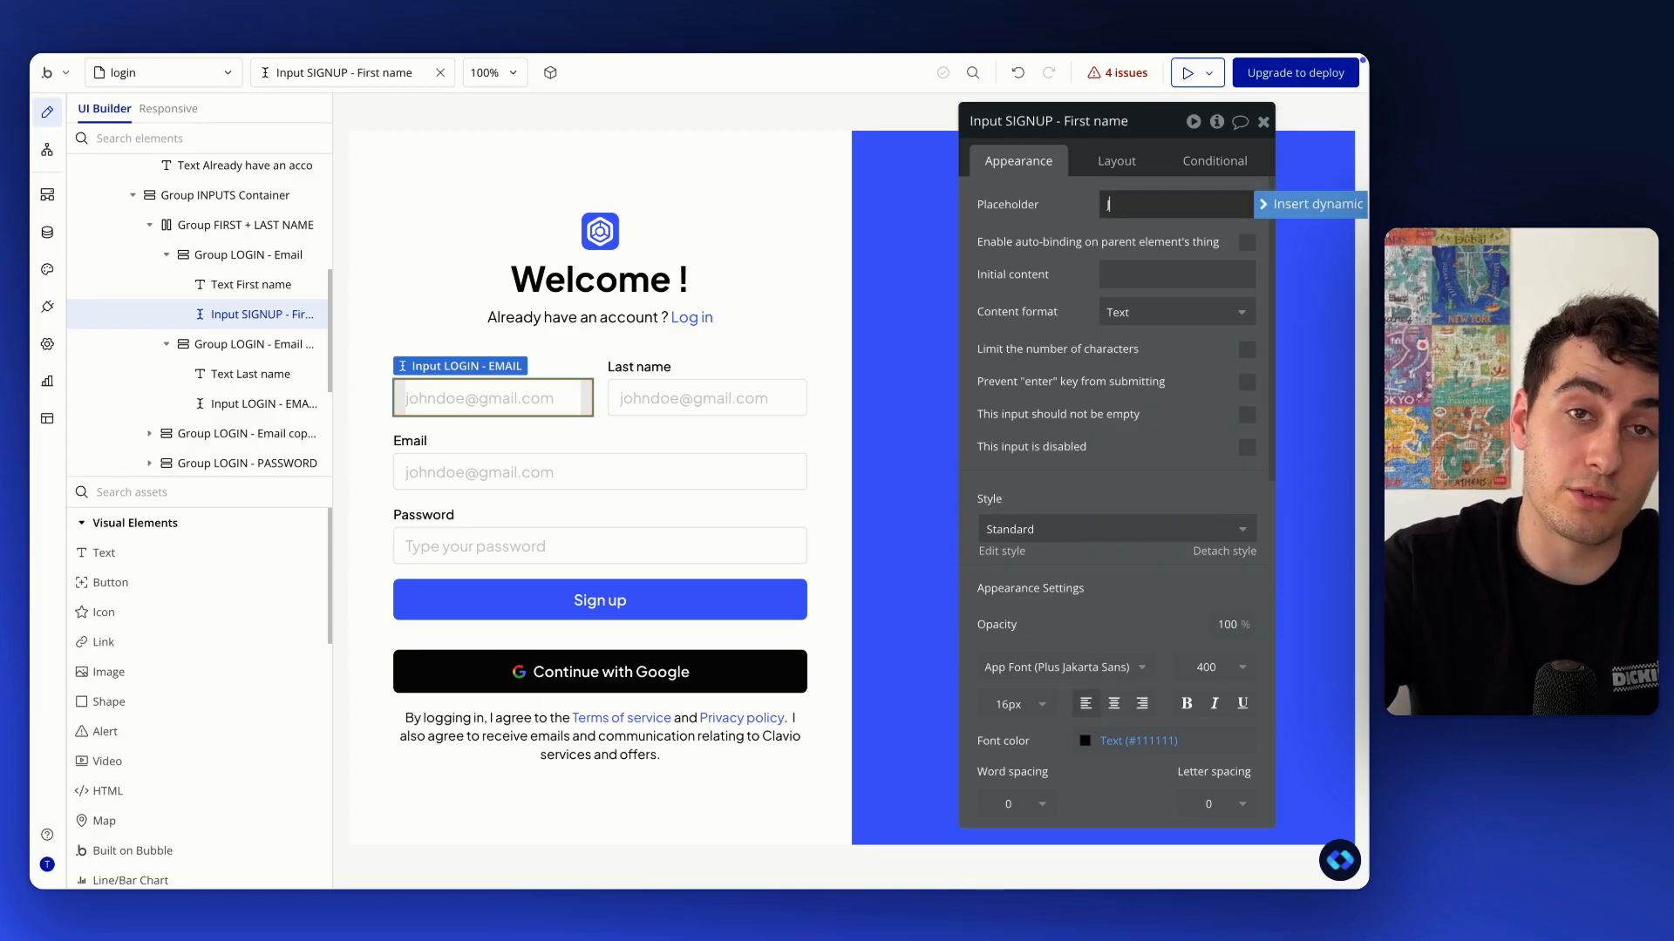
left_click(1068, 250)
left_click(1066, 125)
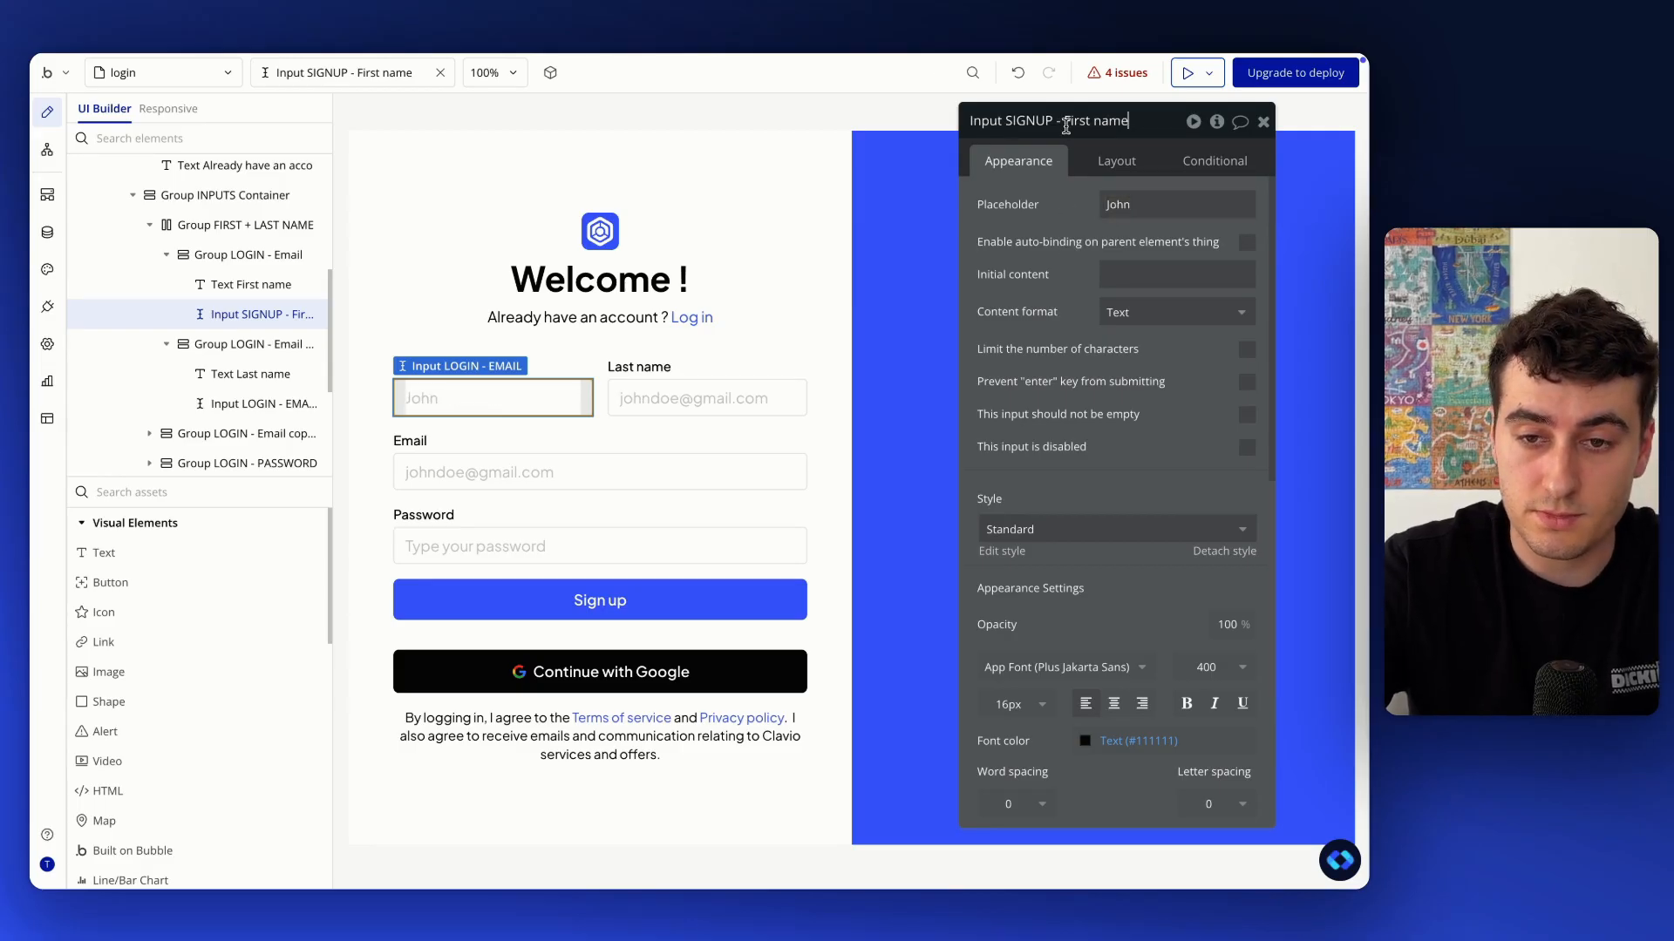
key("super+a")
key("super+c")
Name the last-name input Input SIGNUP - Last name with placeholder 'Doe' and Text content format
left_click(710, 407)
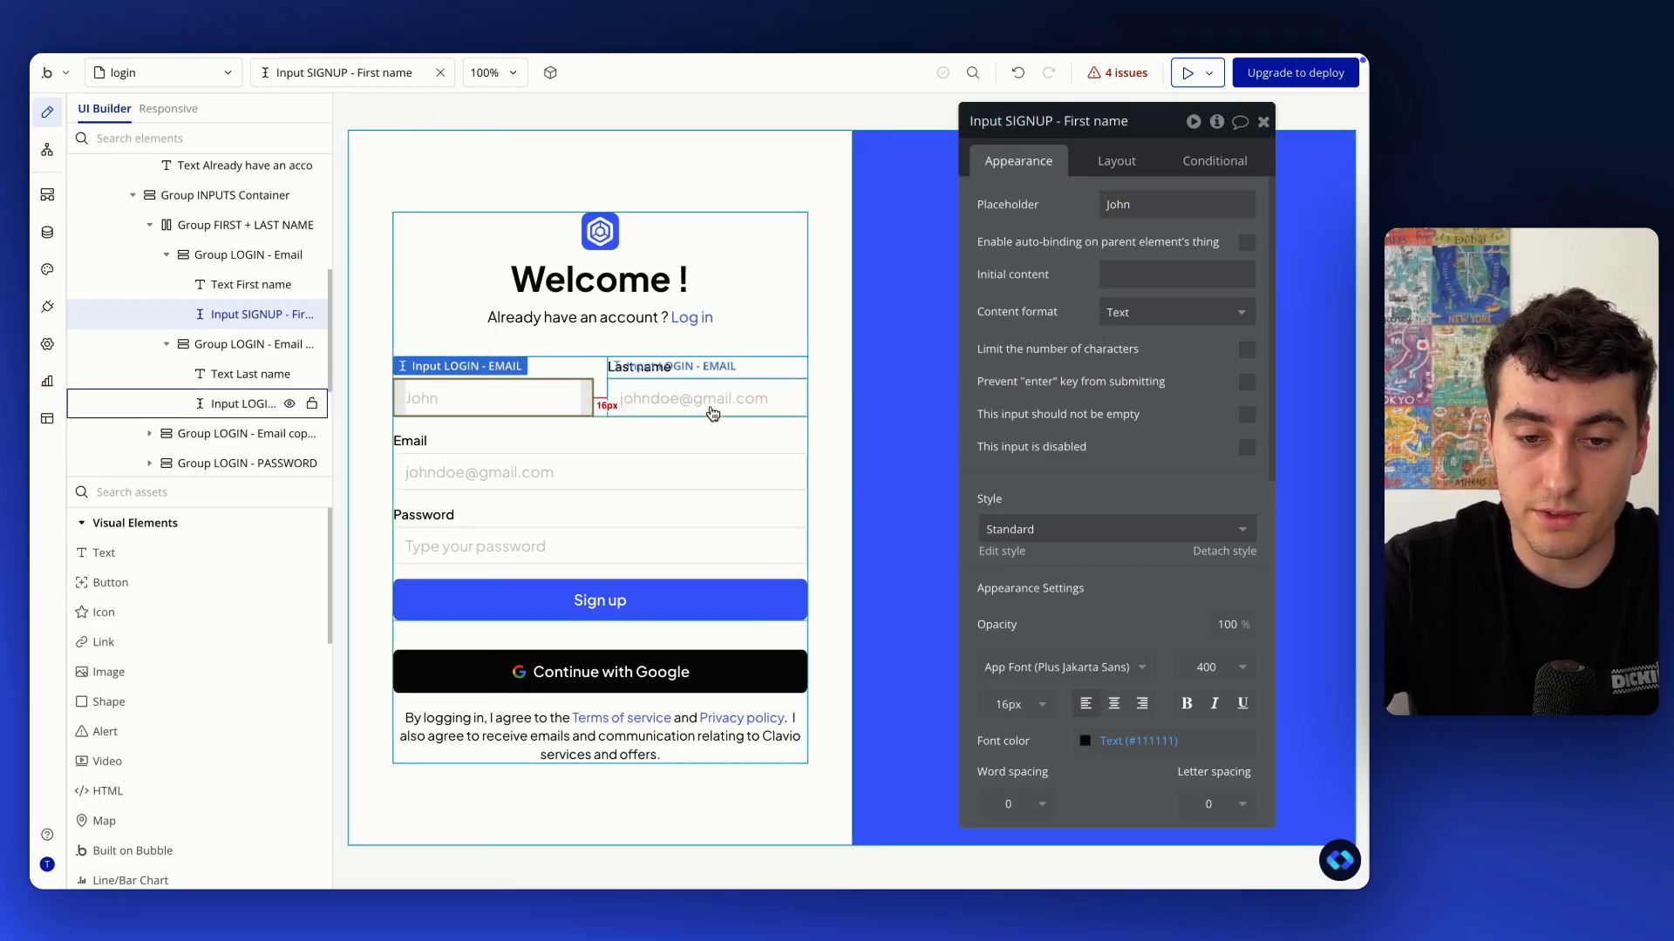
left_click(1049, 123)
key("super+a")
key("super+v")
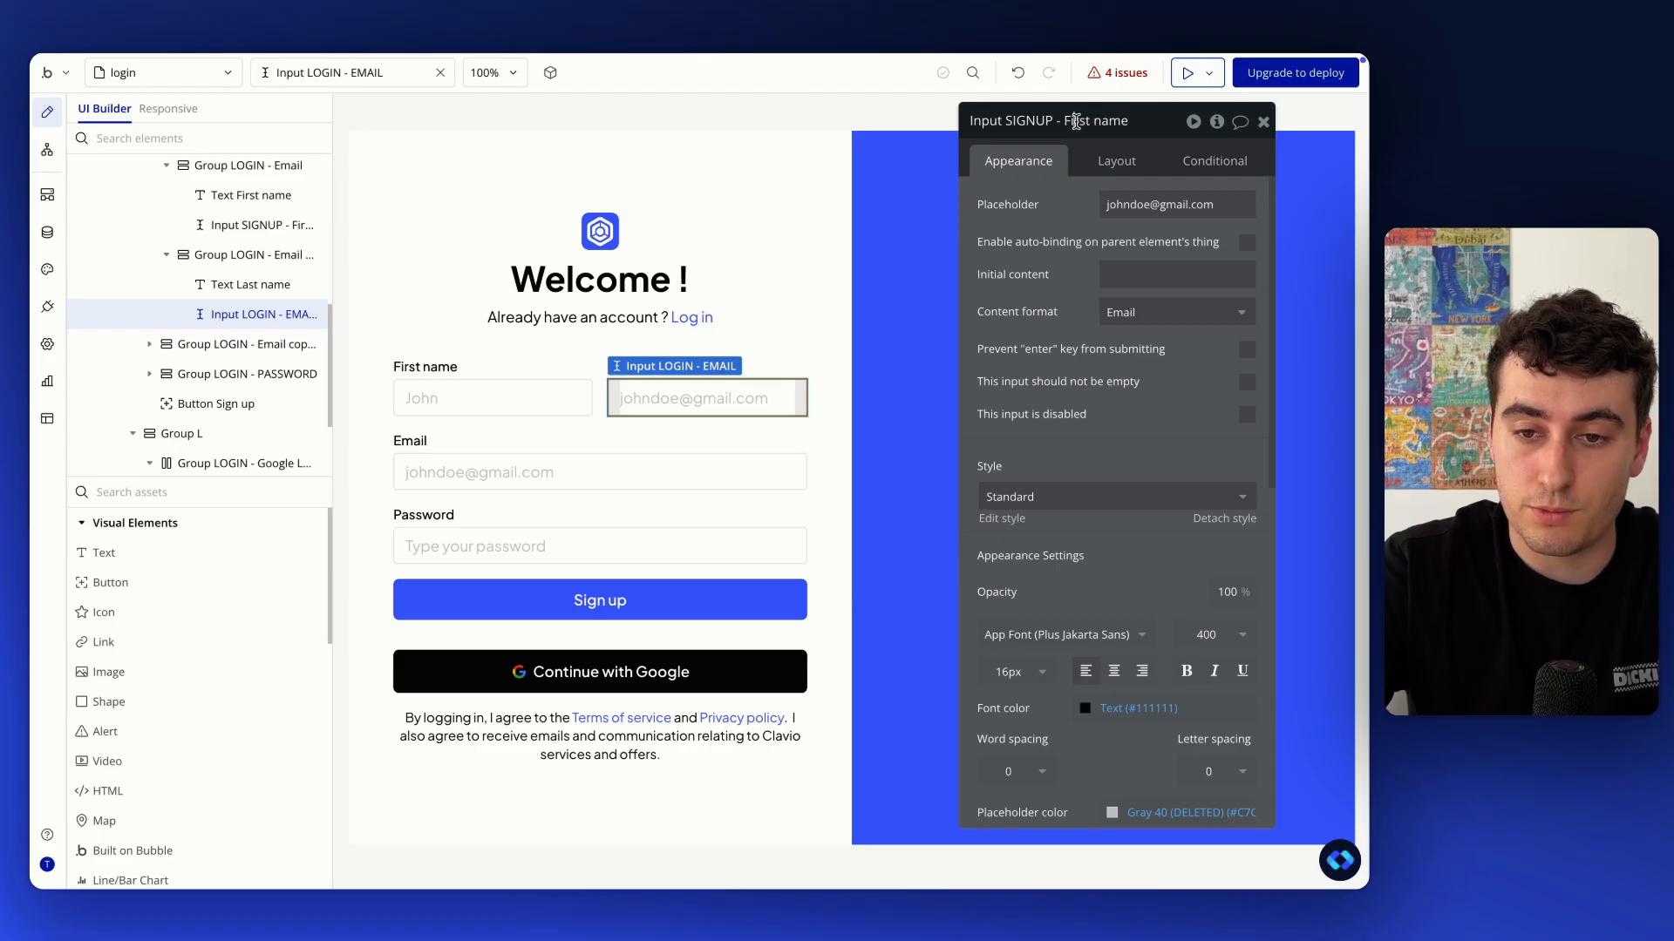
type("st")
left_click(1162, 207)
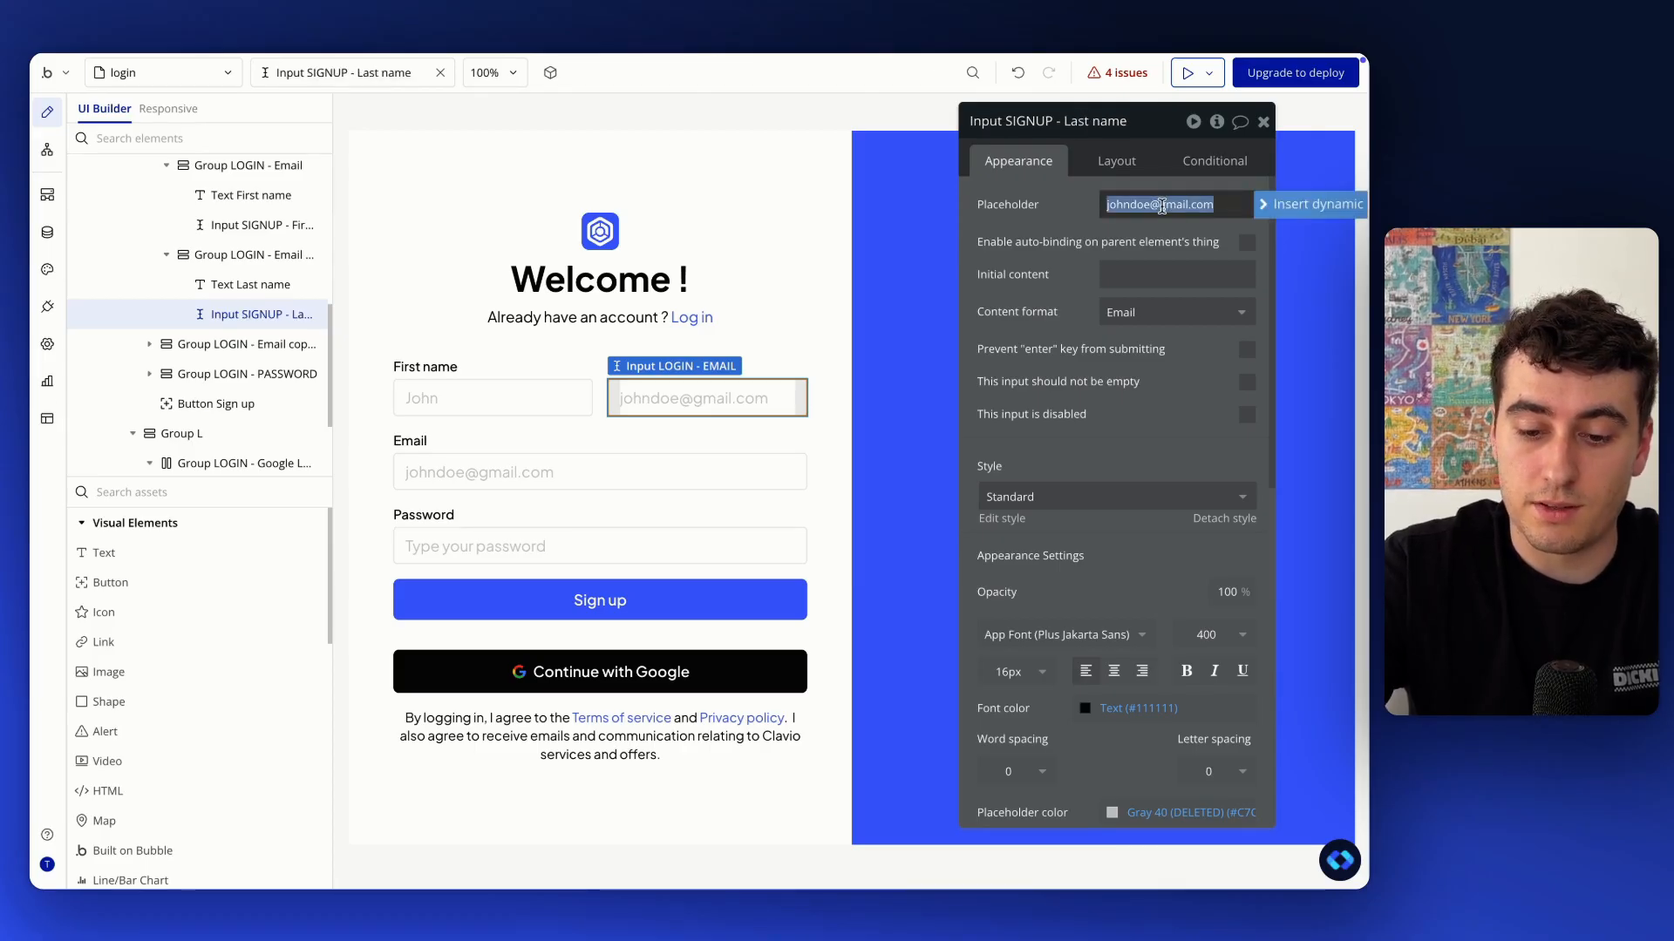
type("Doe")
left_click(1152, 312)
left_click(1133, 353)
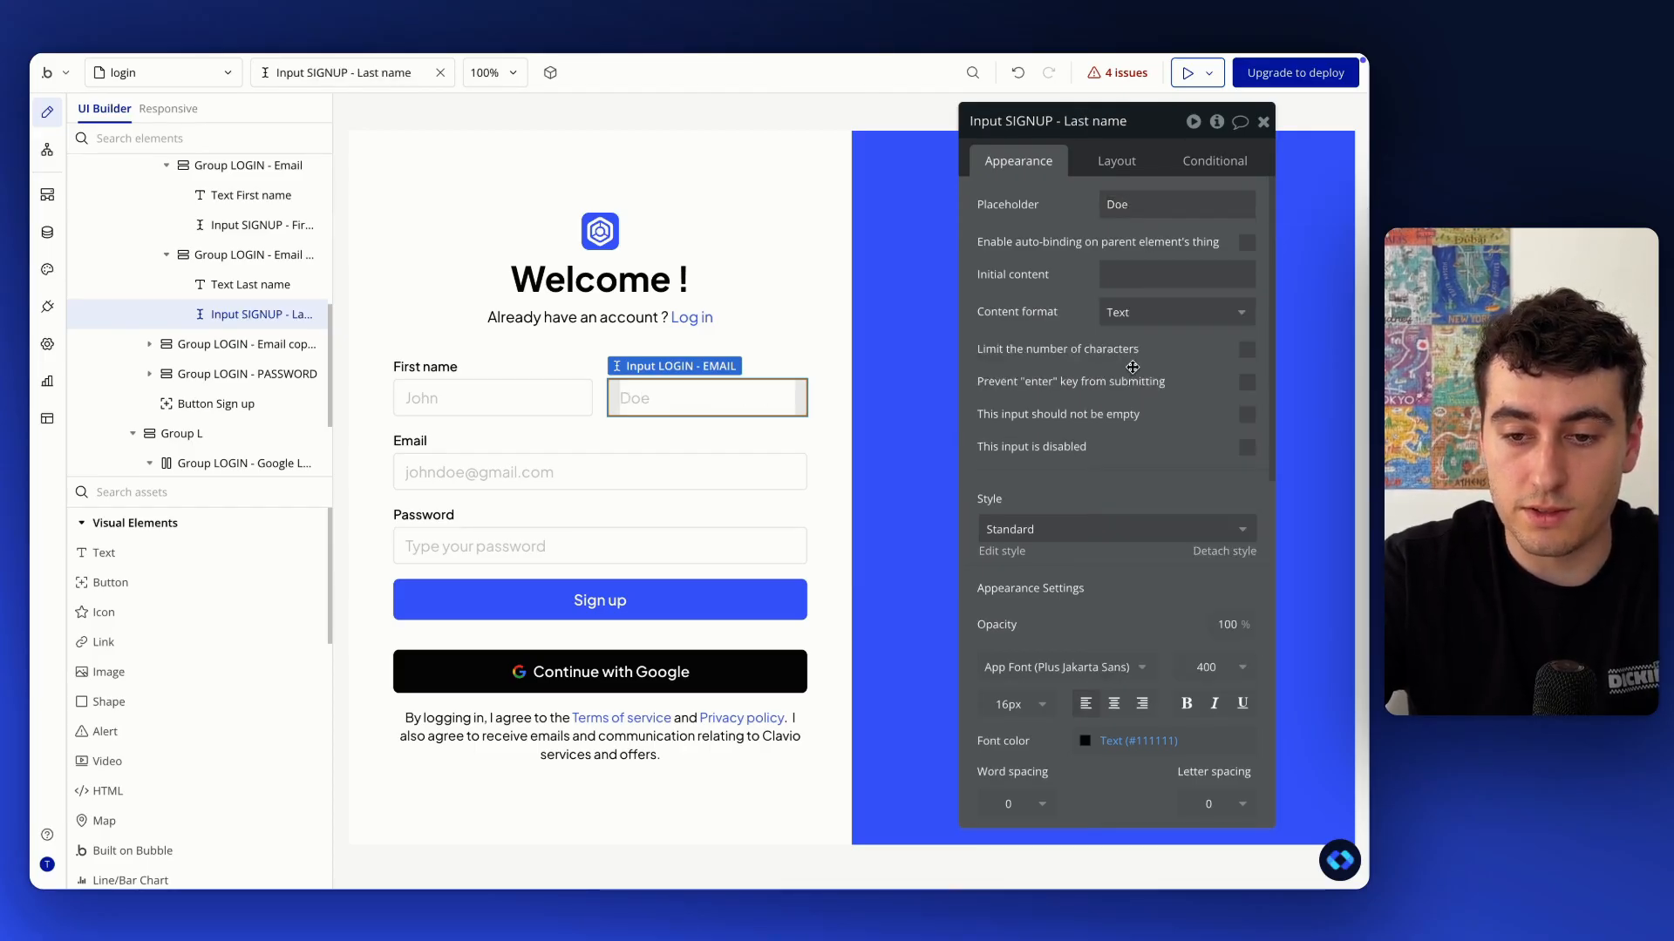
Rename the email and password inputs to Input SIGNUP - EMAIL and the SIGNUP password name
left_click(571, 486)
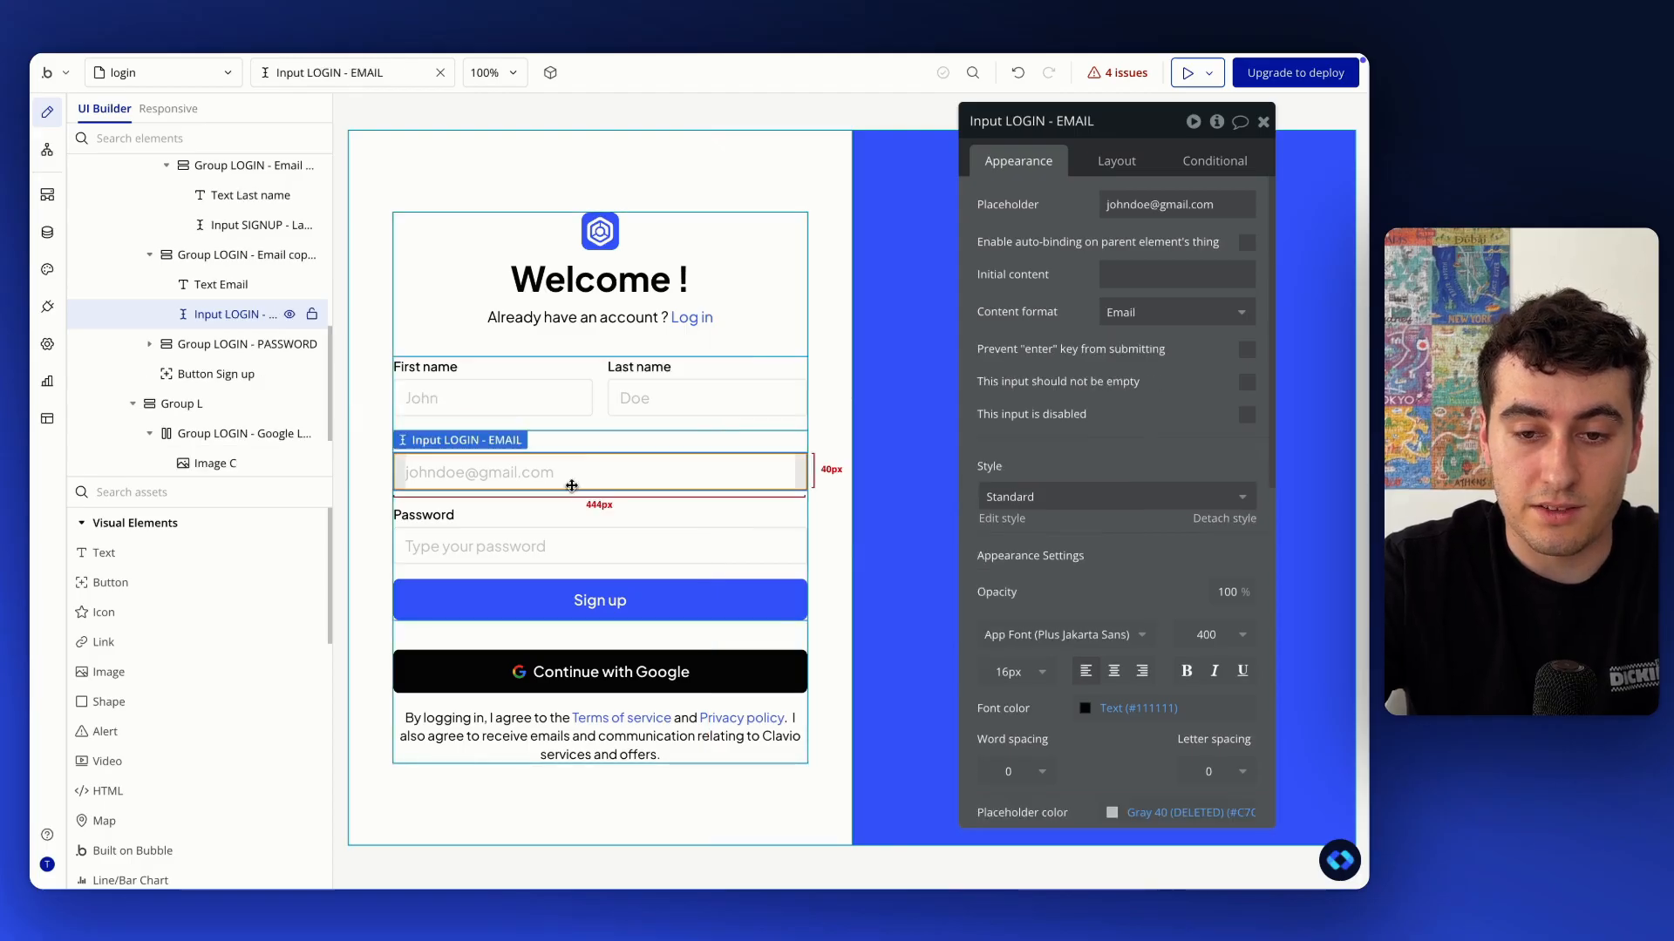
double_click(1013, 121)
type("SIGNUP")
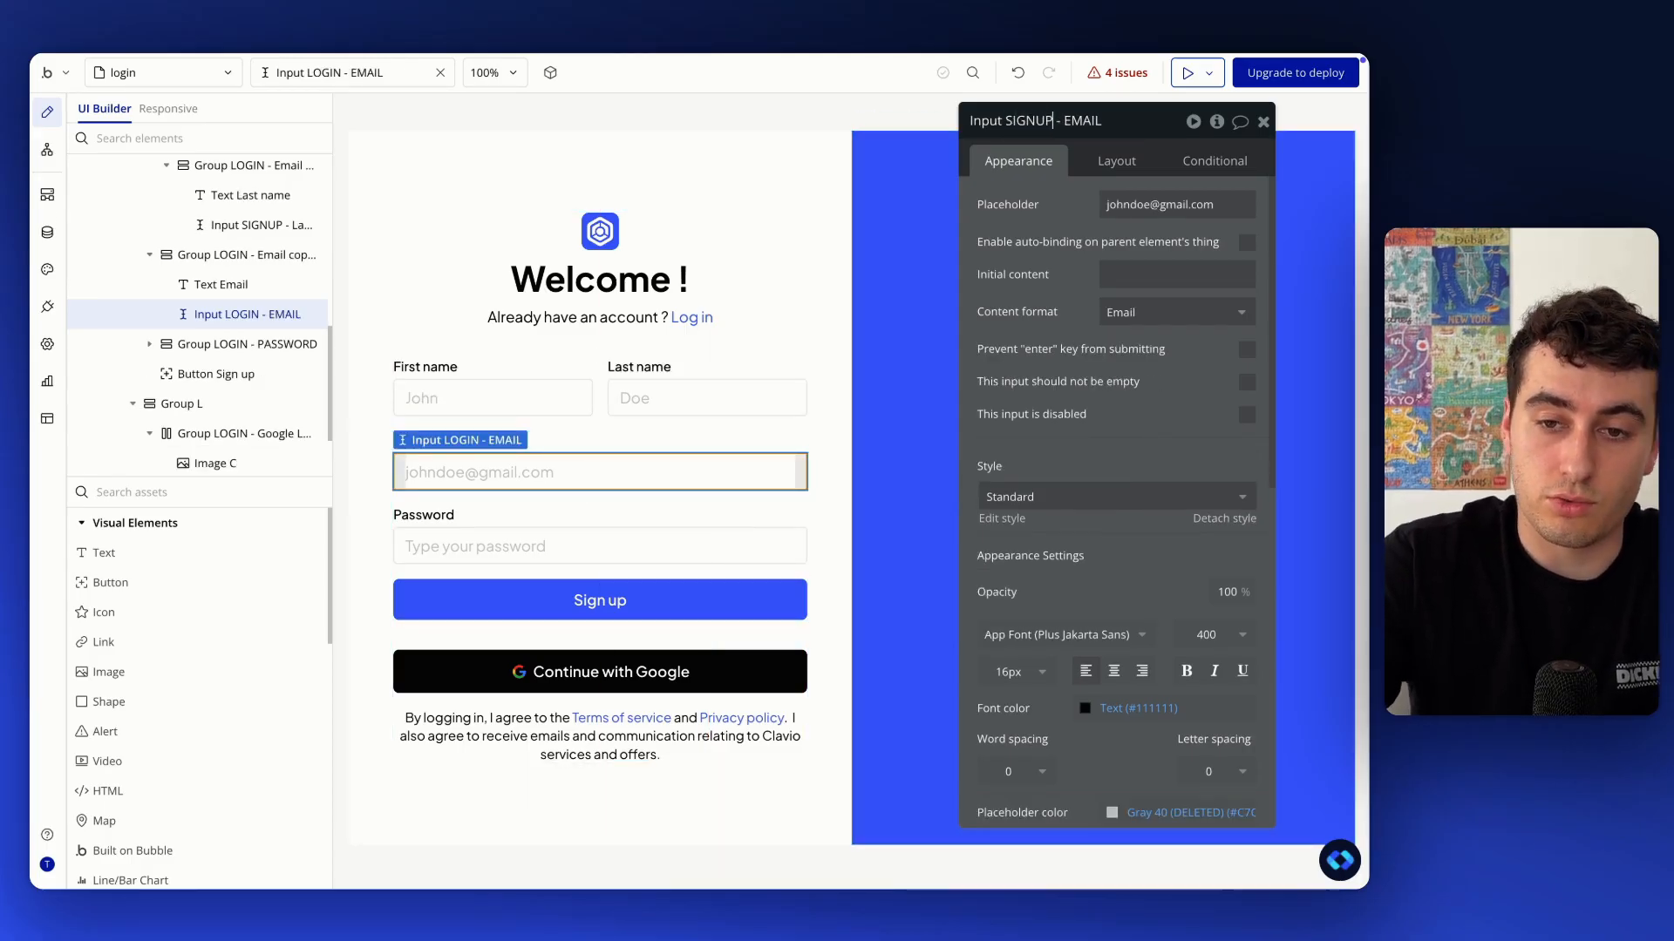
left_click(610, 549)
left_click(1041, 125)
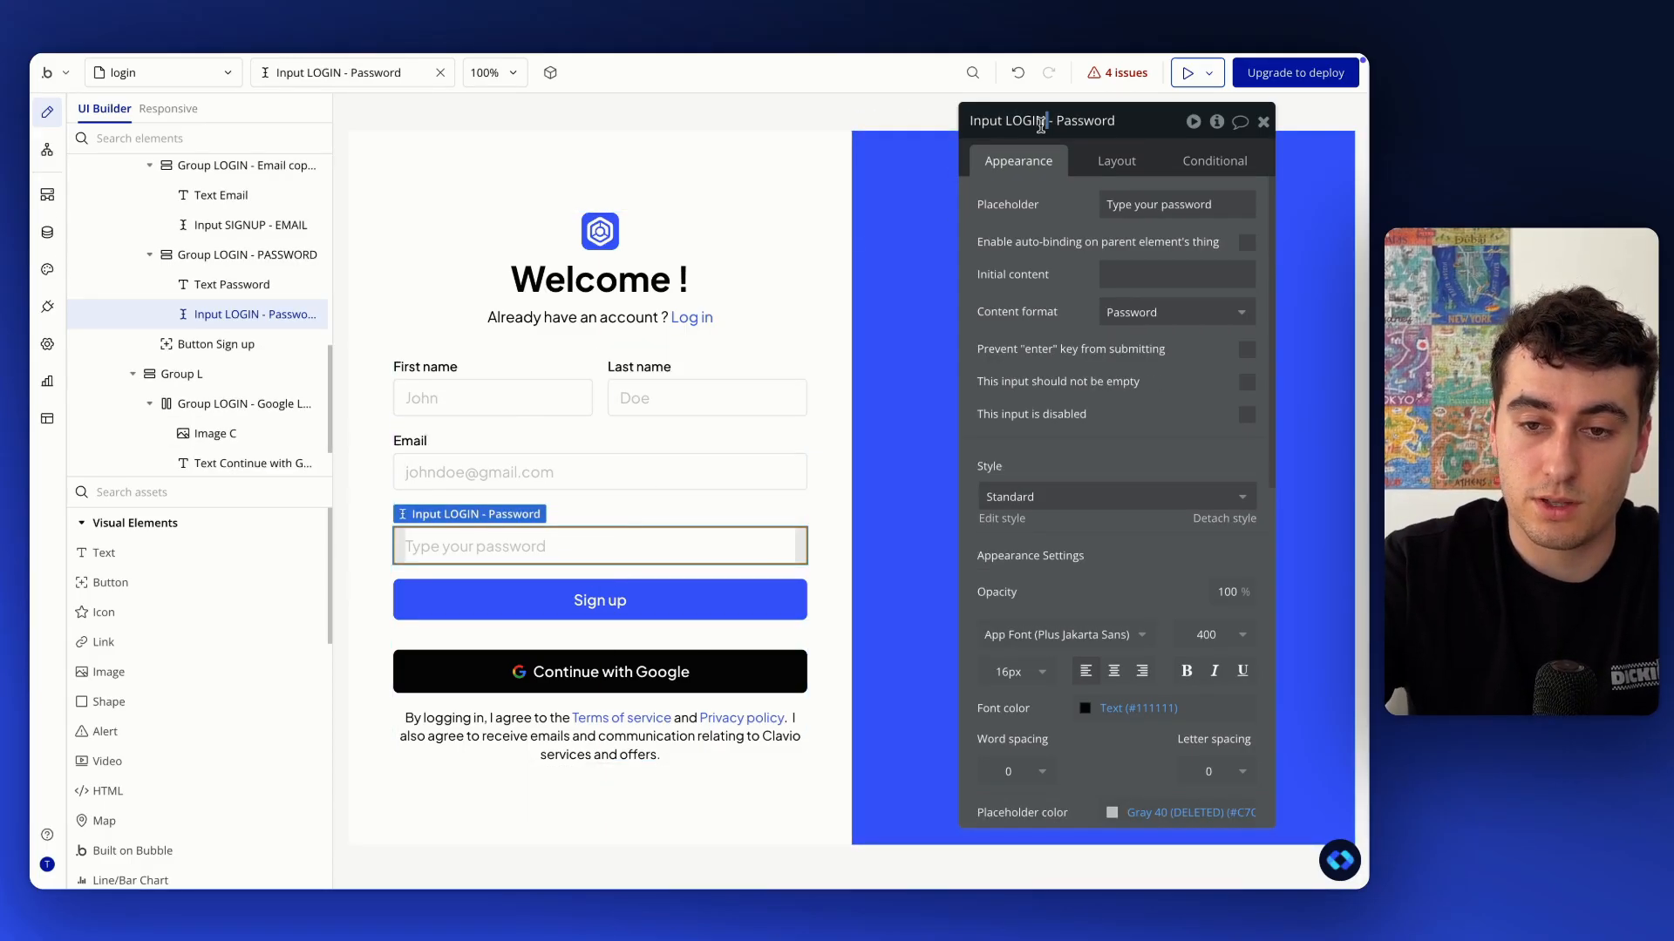
double_click(1031, 123)
type("SIGNUP")
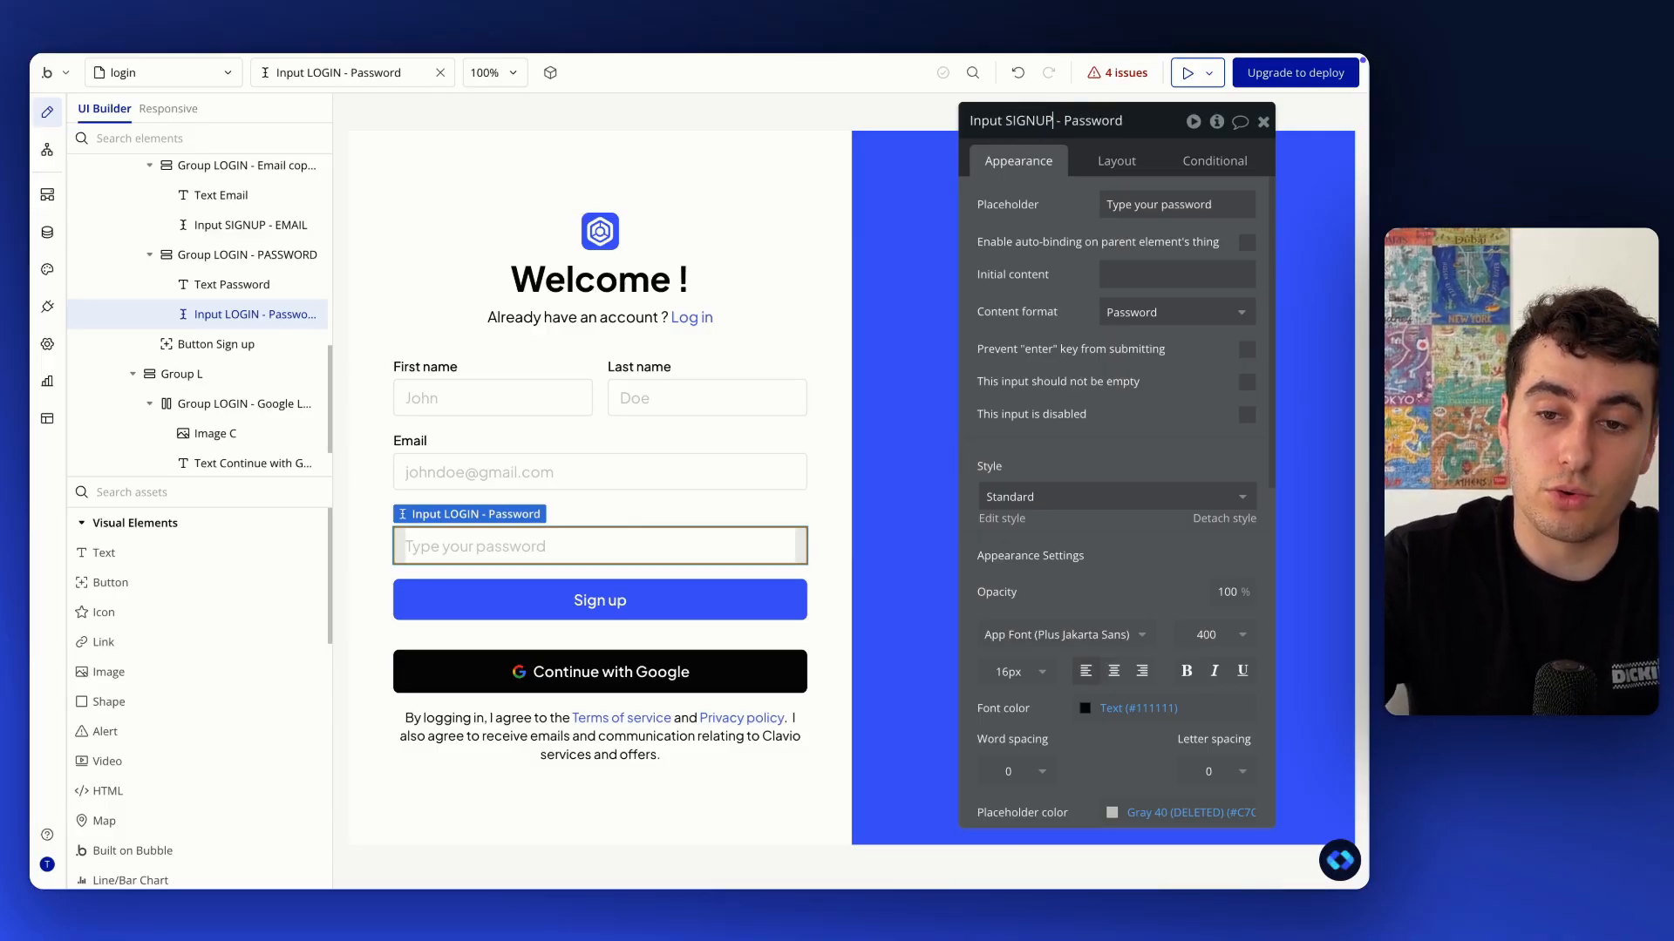
key("Return")
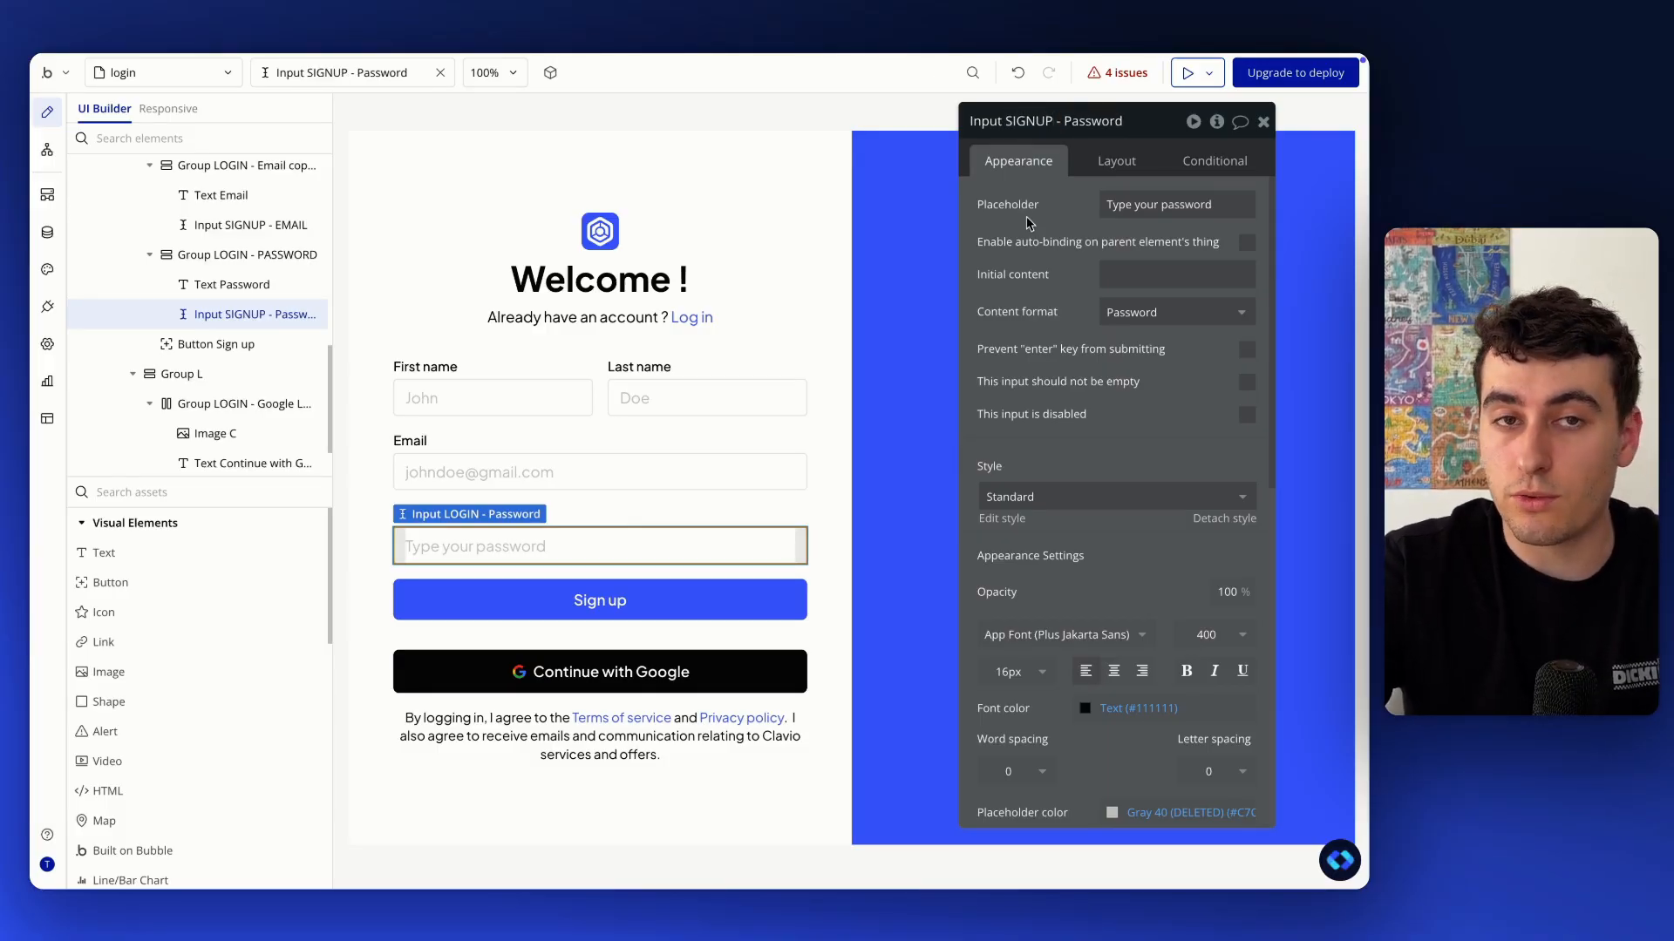
left_click(824, 378)
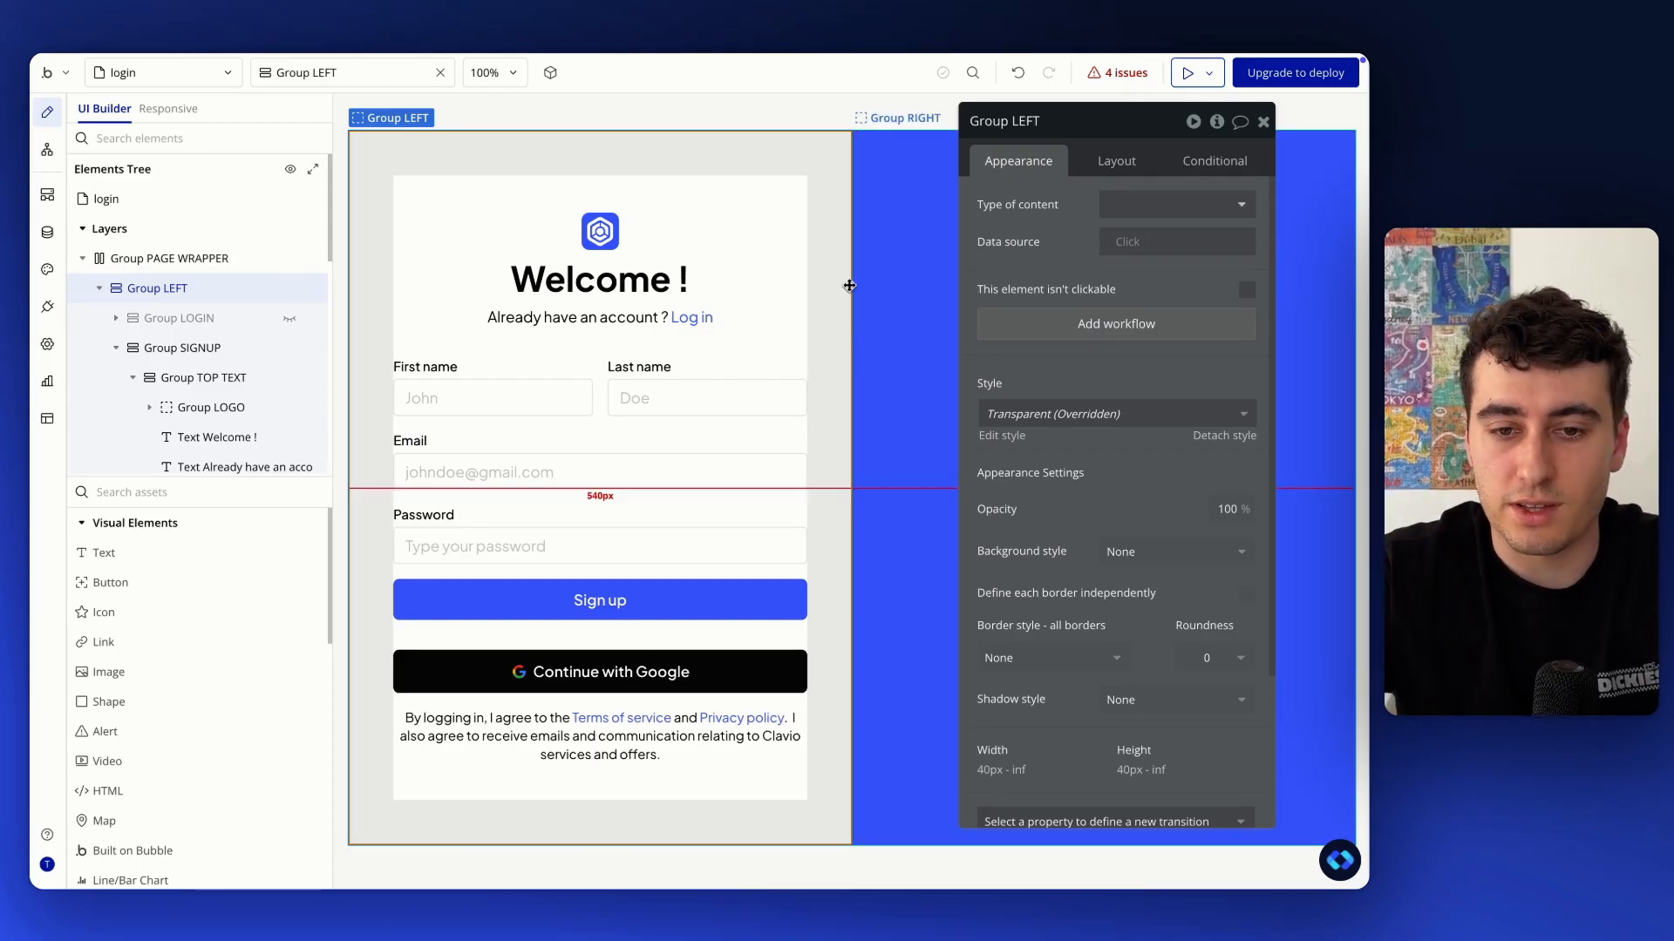
Replace LOGIN and Login in the Google button group's name, making it Group SIGNUP - Google Signup
left_click(828, 115)
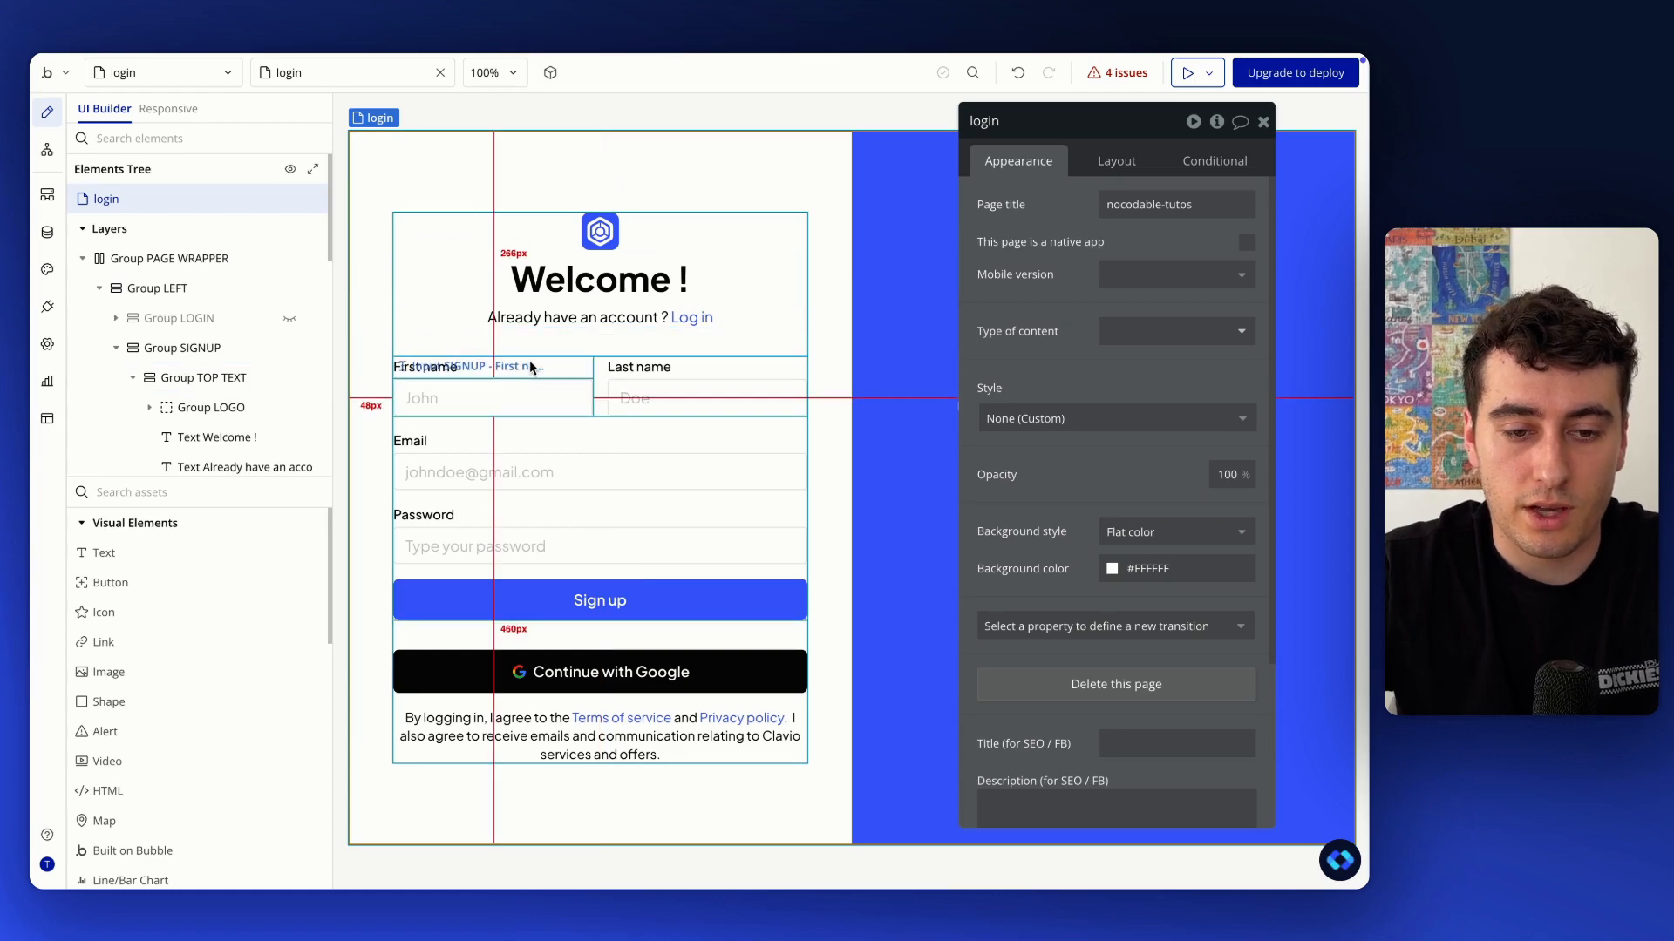
left_click(595, 607)
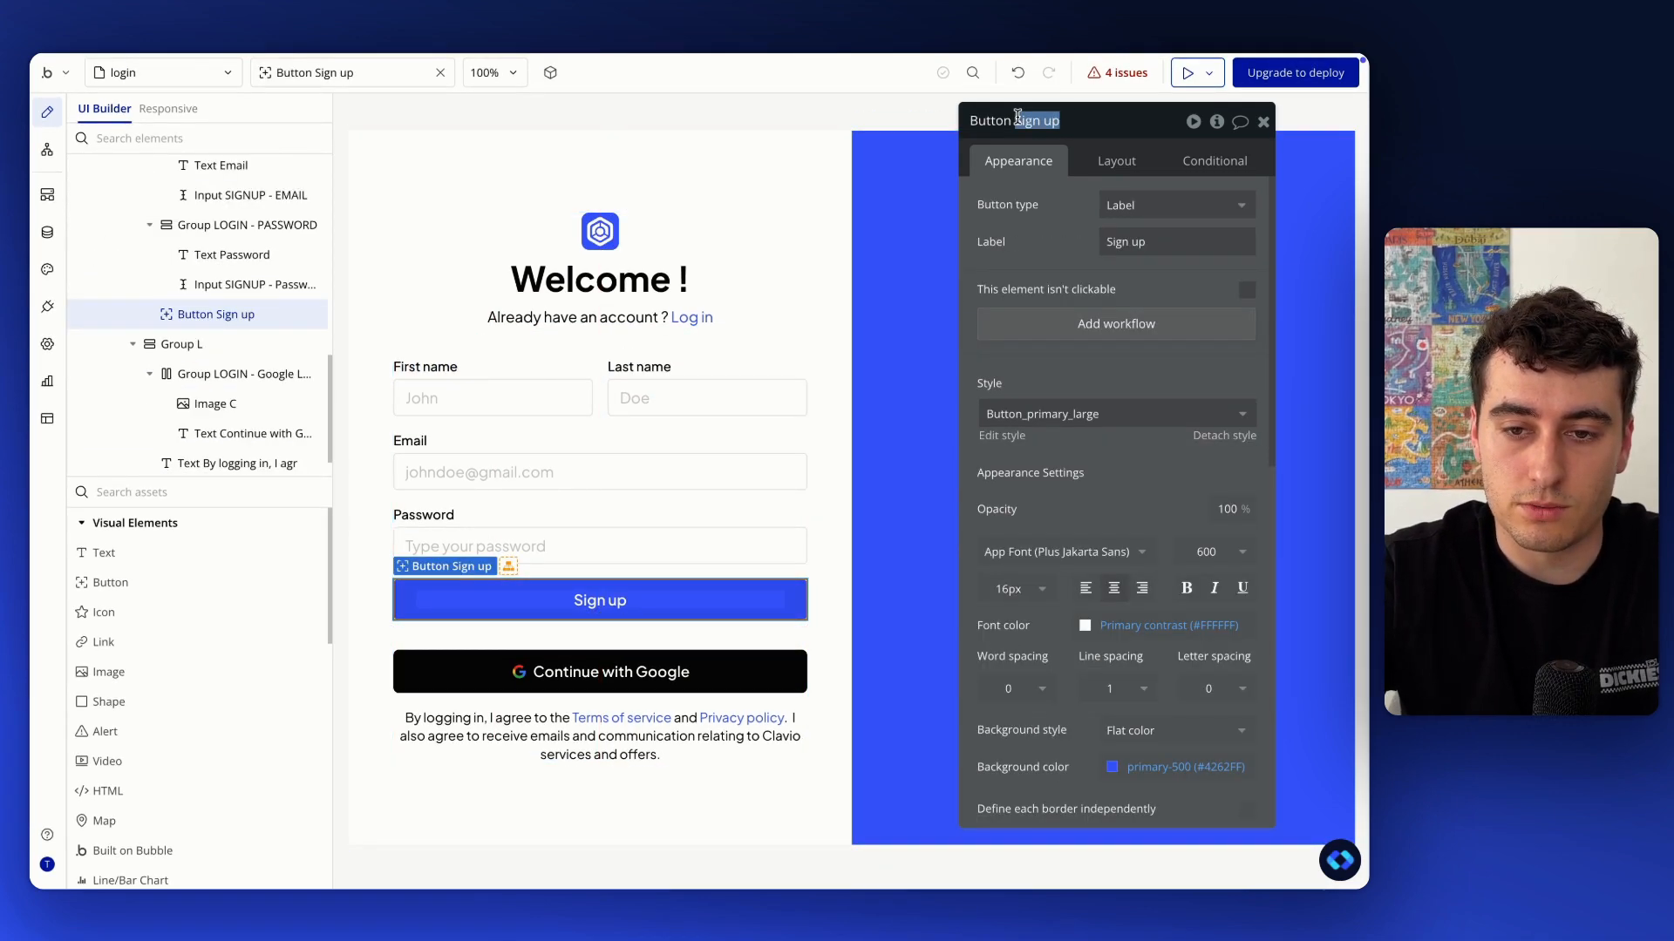
left_click(610, 671)
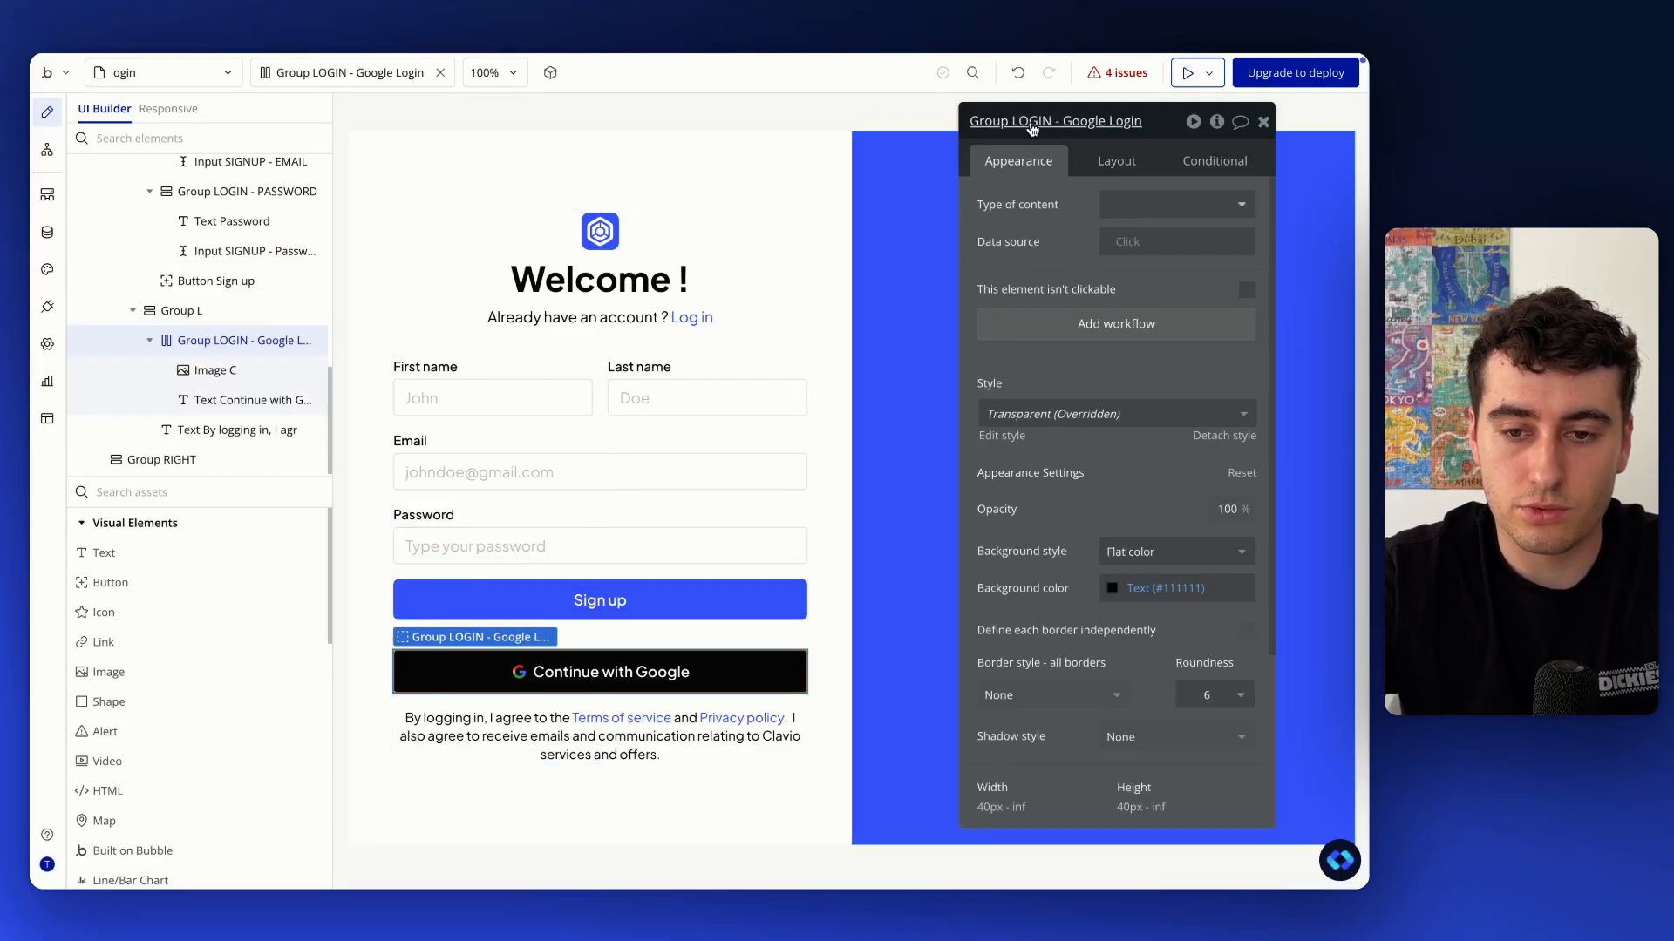
double_click(1033, 120)
type("SIGNUP")
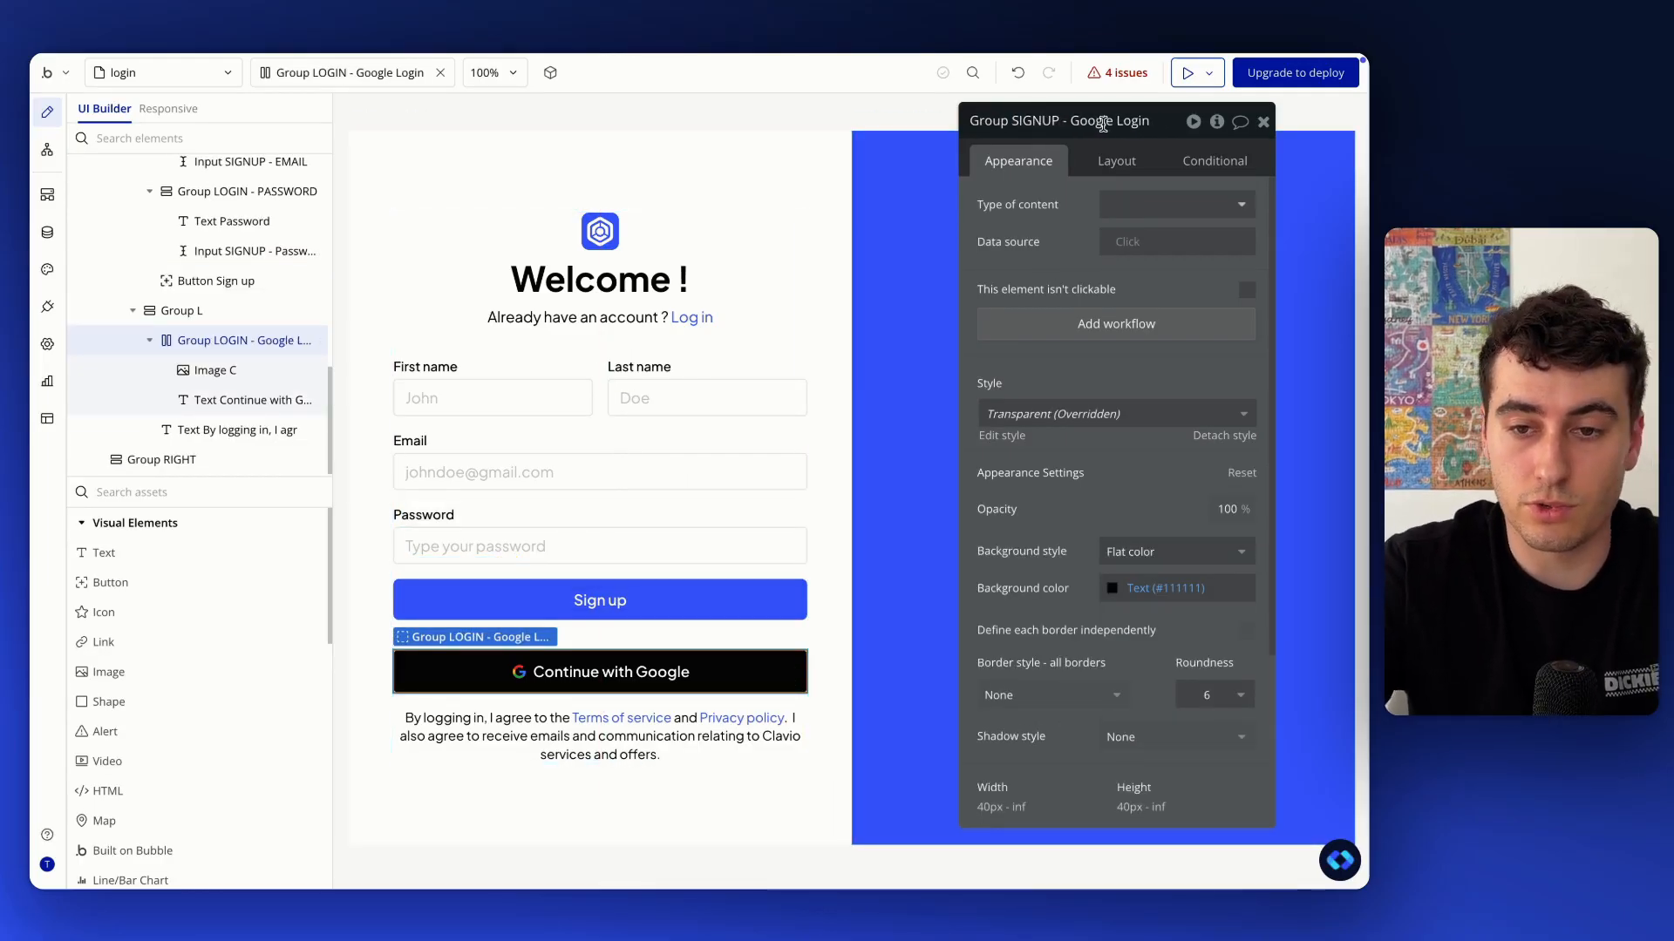
double_click(1132, 121)
type("Sign up")
key("Return")
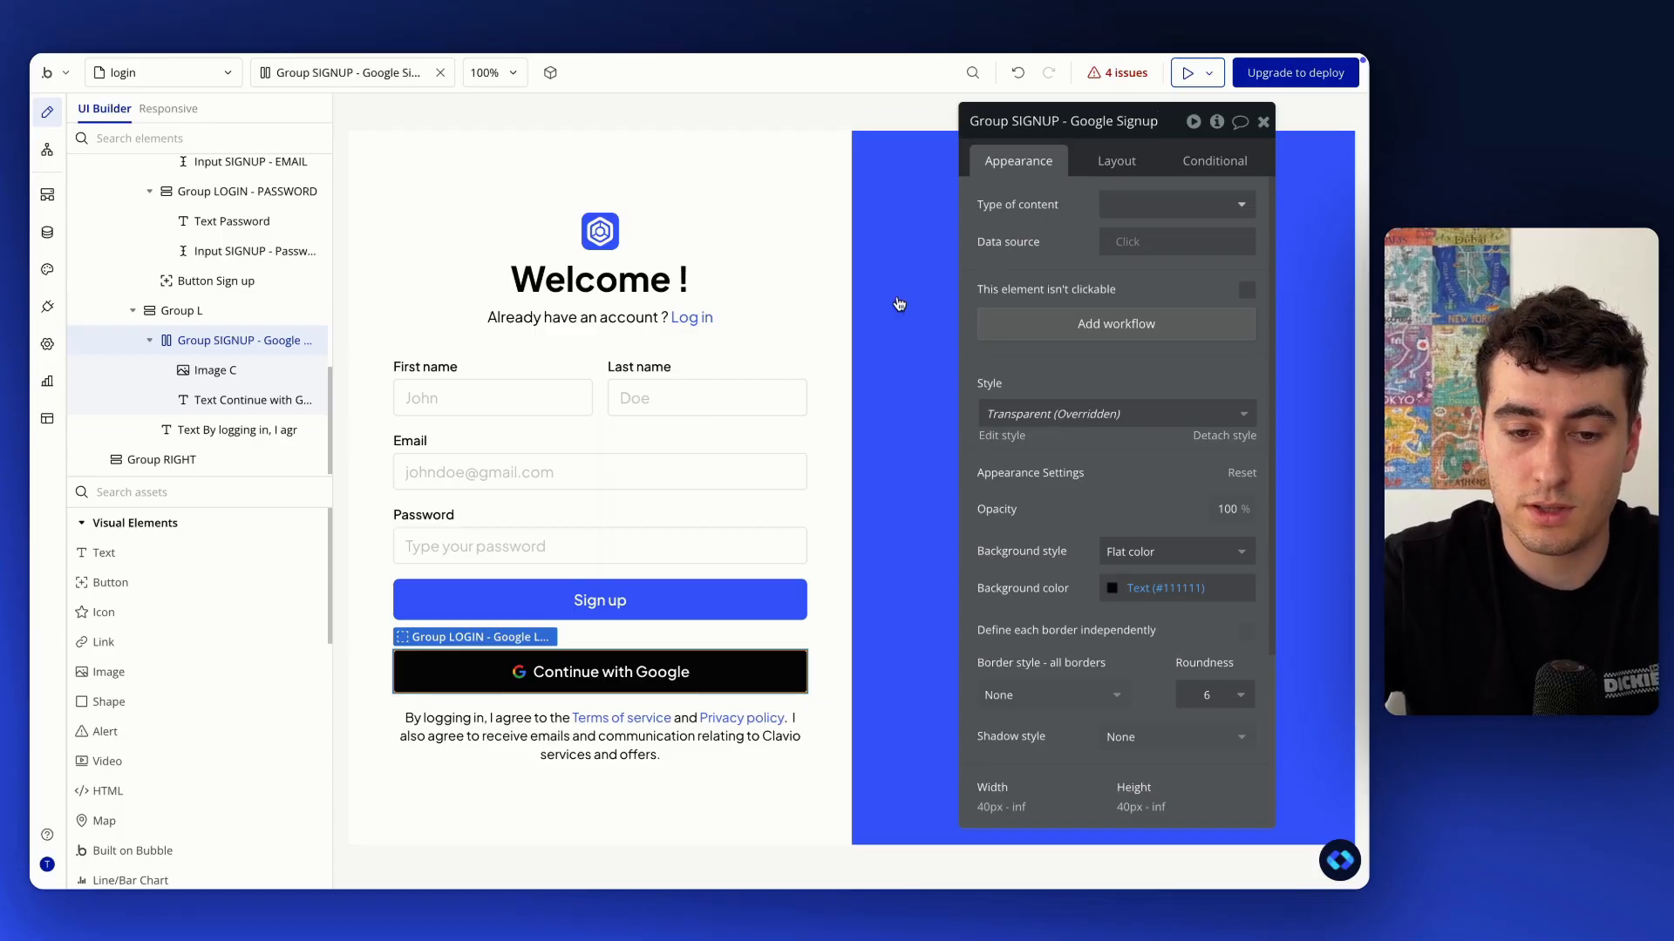
left_click(783, 761)
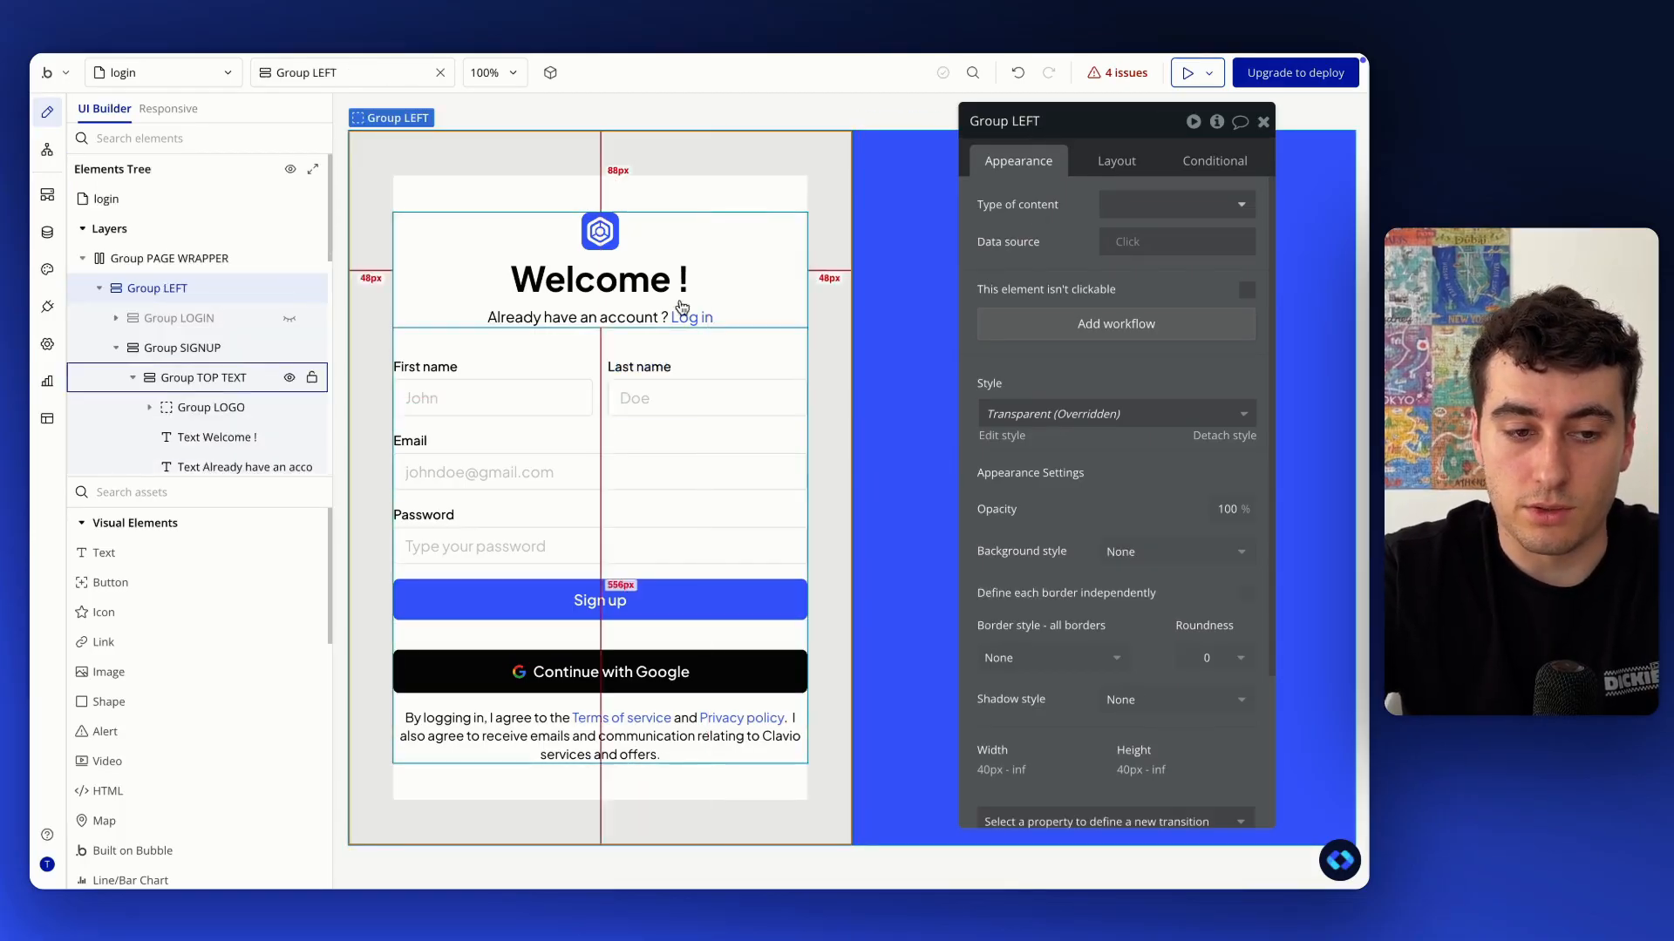
left_click(122, 349)
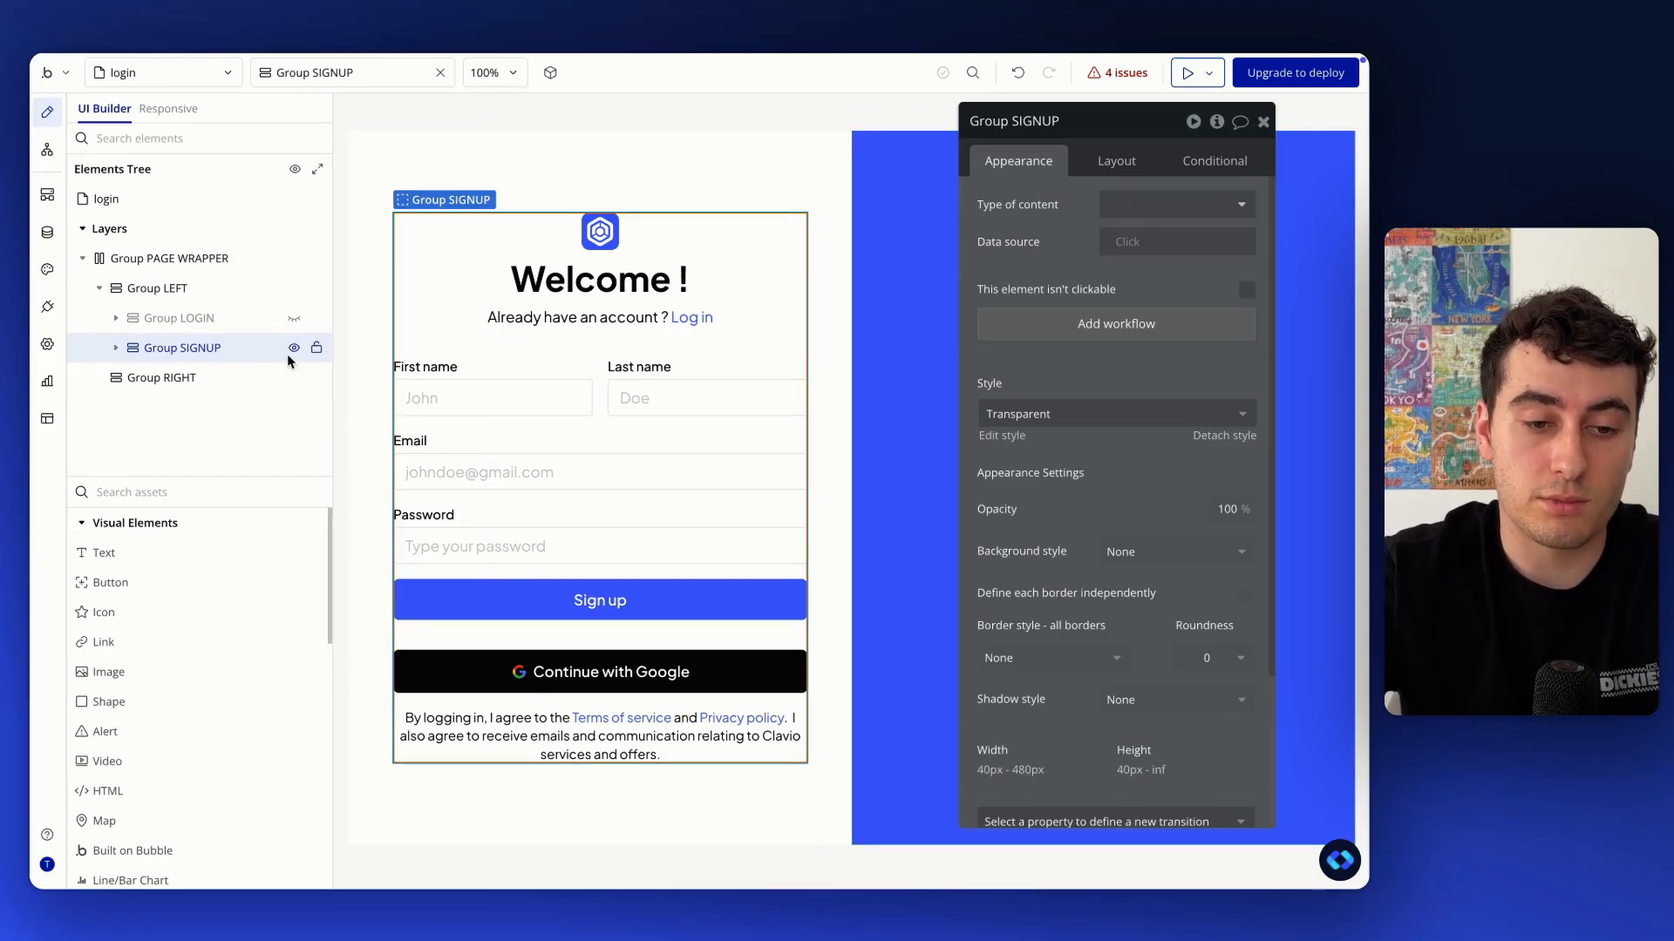
Hide Group SIGNUP, show Group LOGIN again, and duplicate Group LOGIN
left_click(293, 348)
left_click(294, 319)
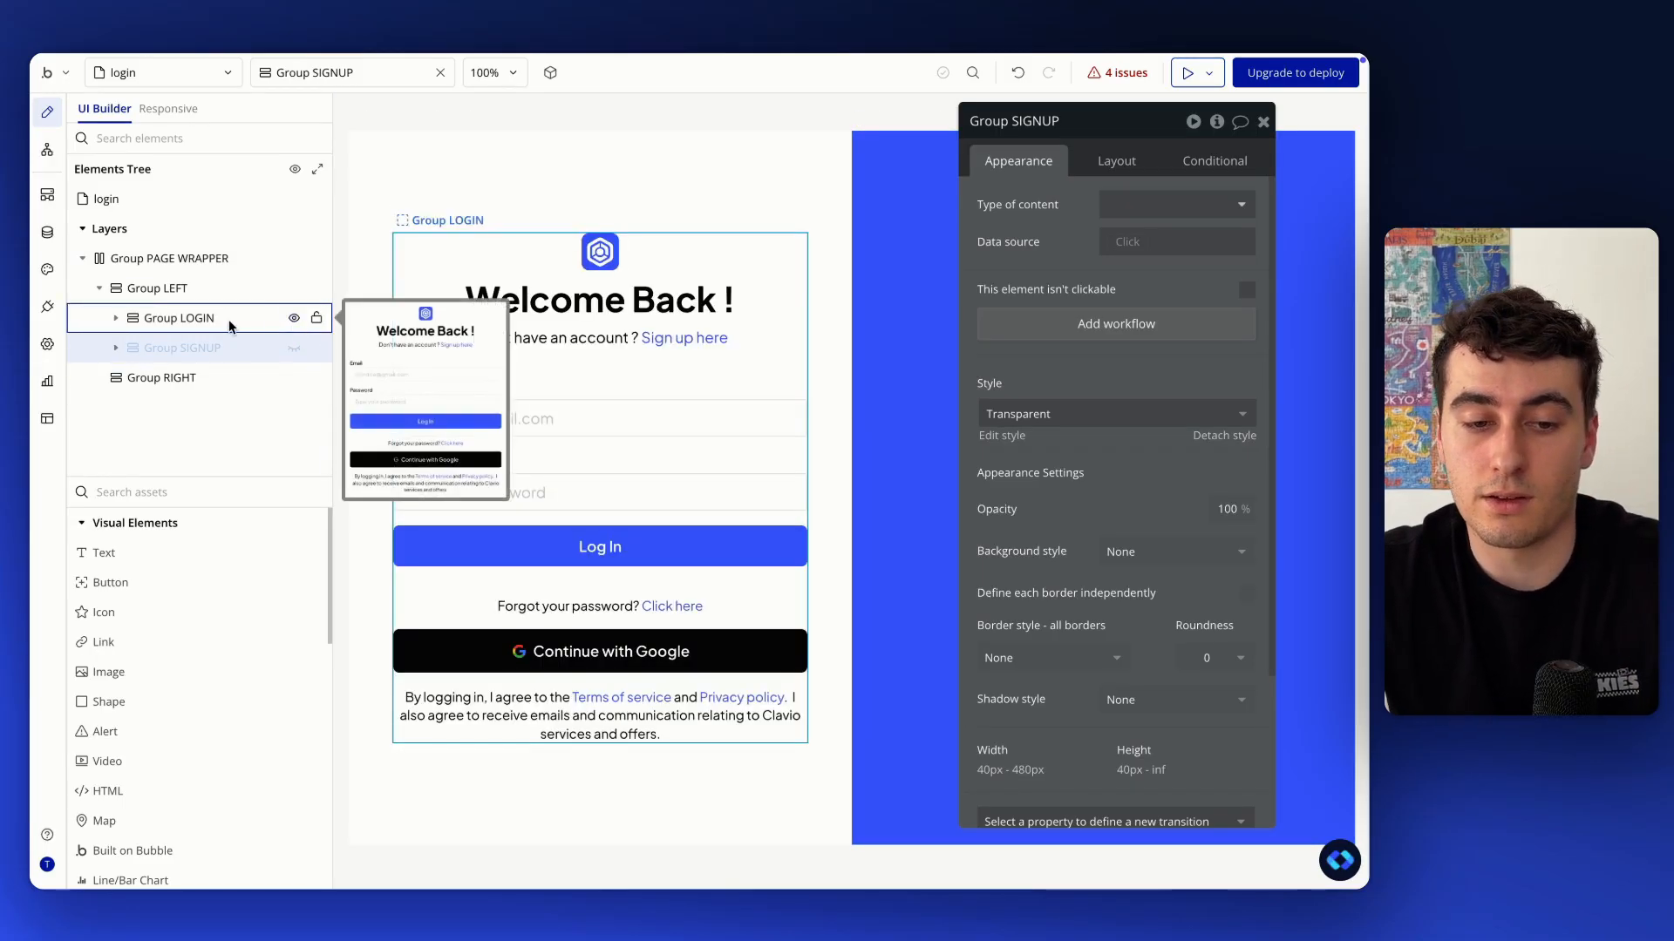
left_click(620, 371)
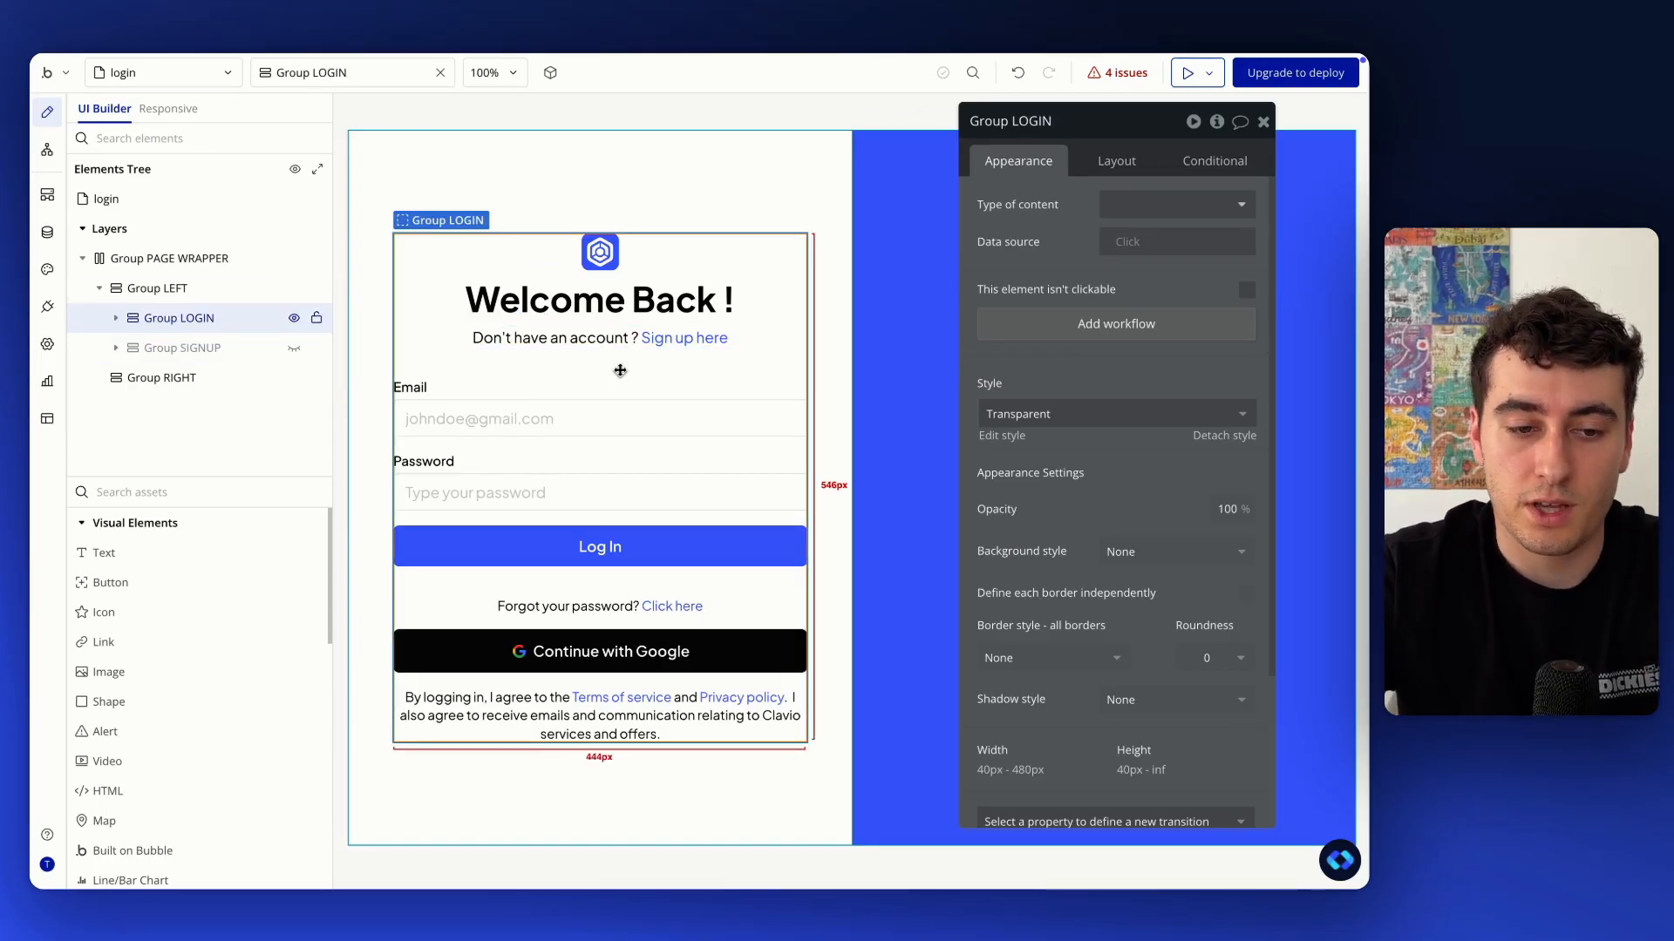
key("ctrl+d")
Move the copy below Group SIGNUP, rename it Group RESET PW, and hide Group LOGIN
left_click(232, 376)
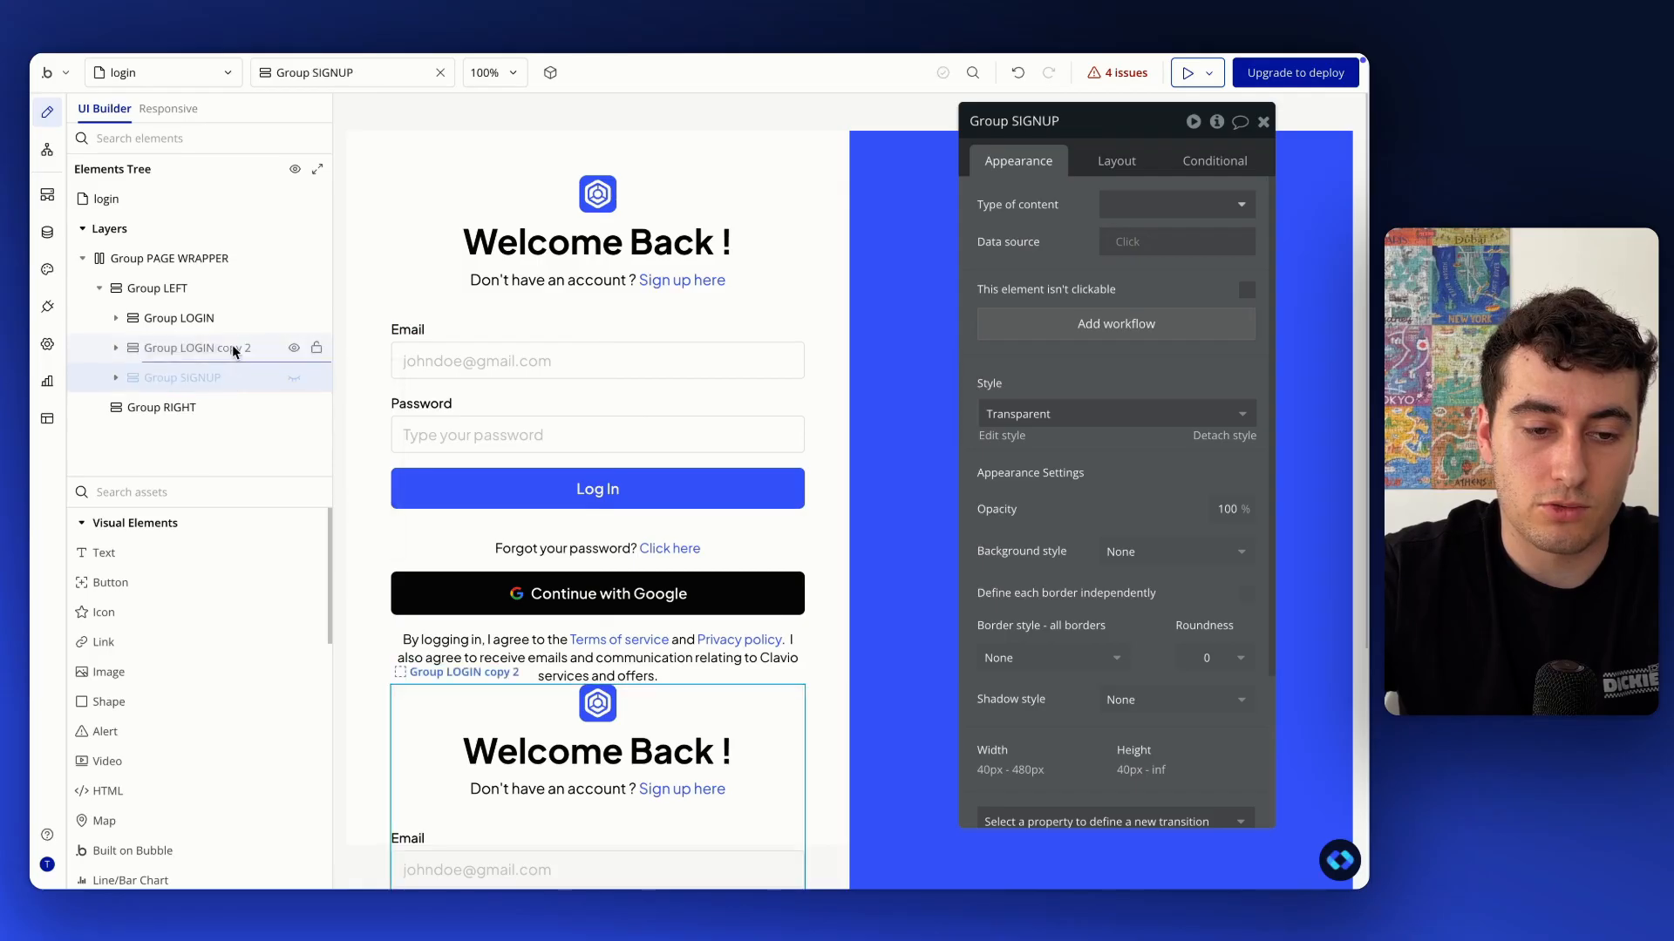
mouse_move(232, 347)
left_click_drag(231, 340, 227, 384)
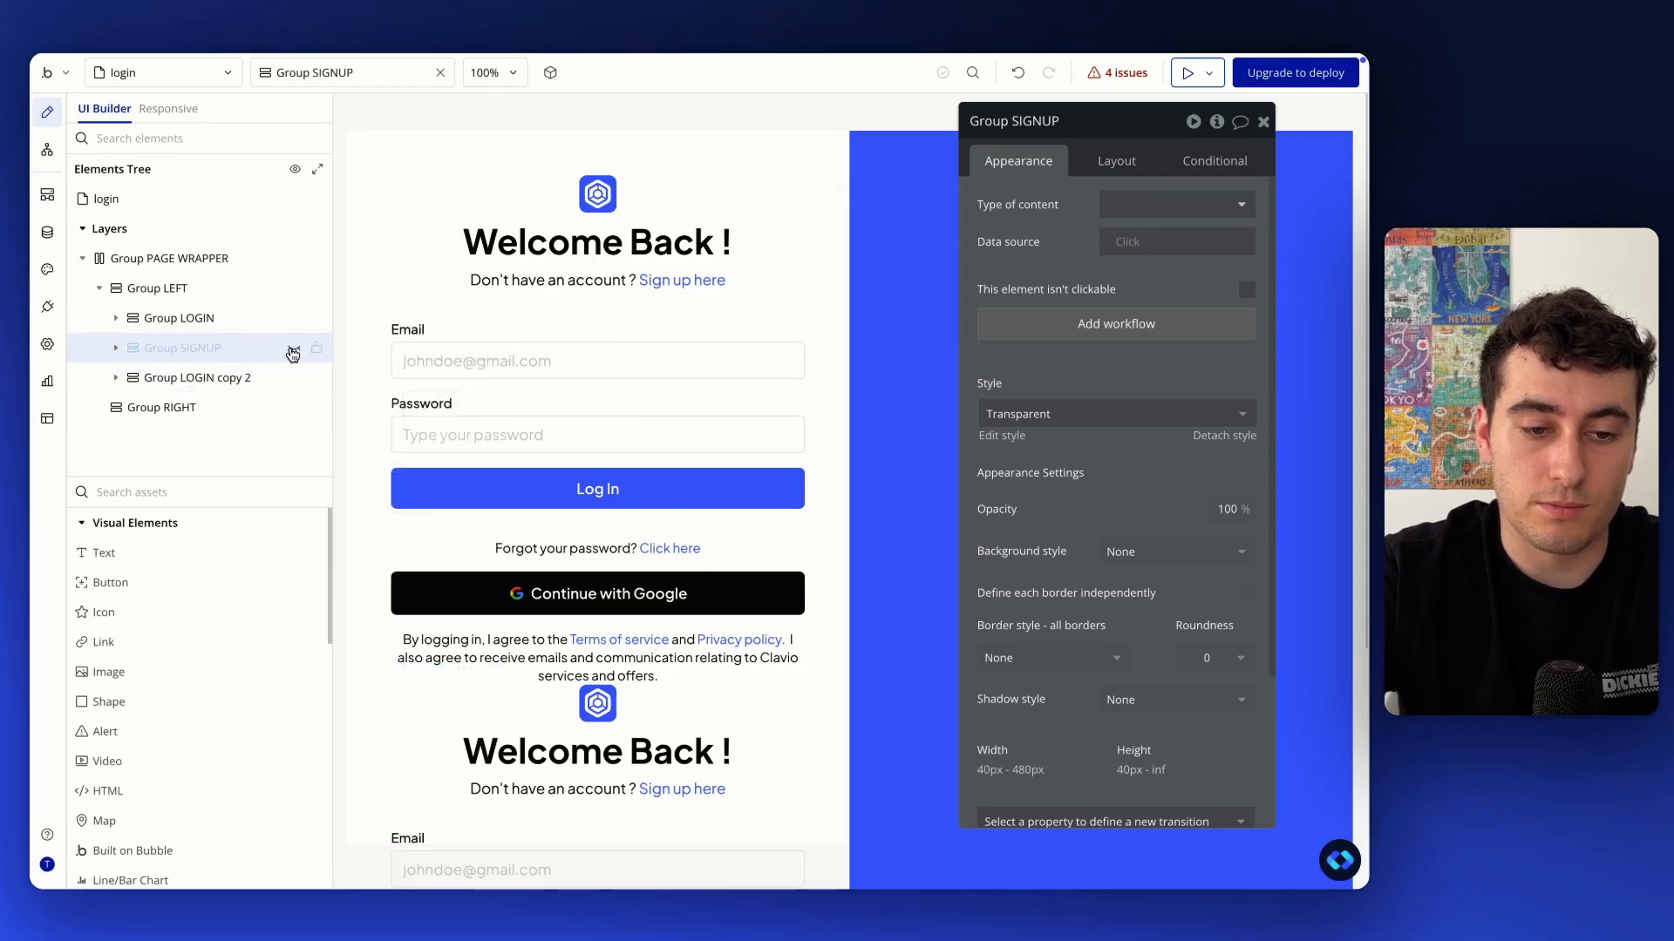
double_click(227, 385)
double_click(178, 378)
type("RE")
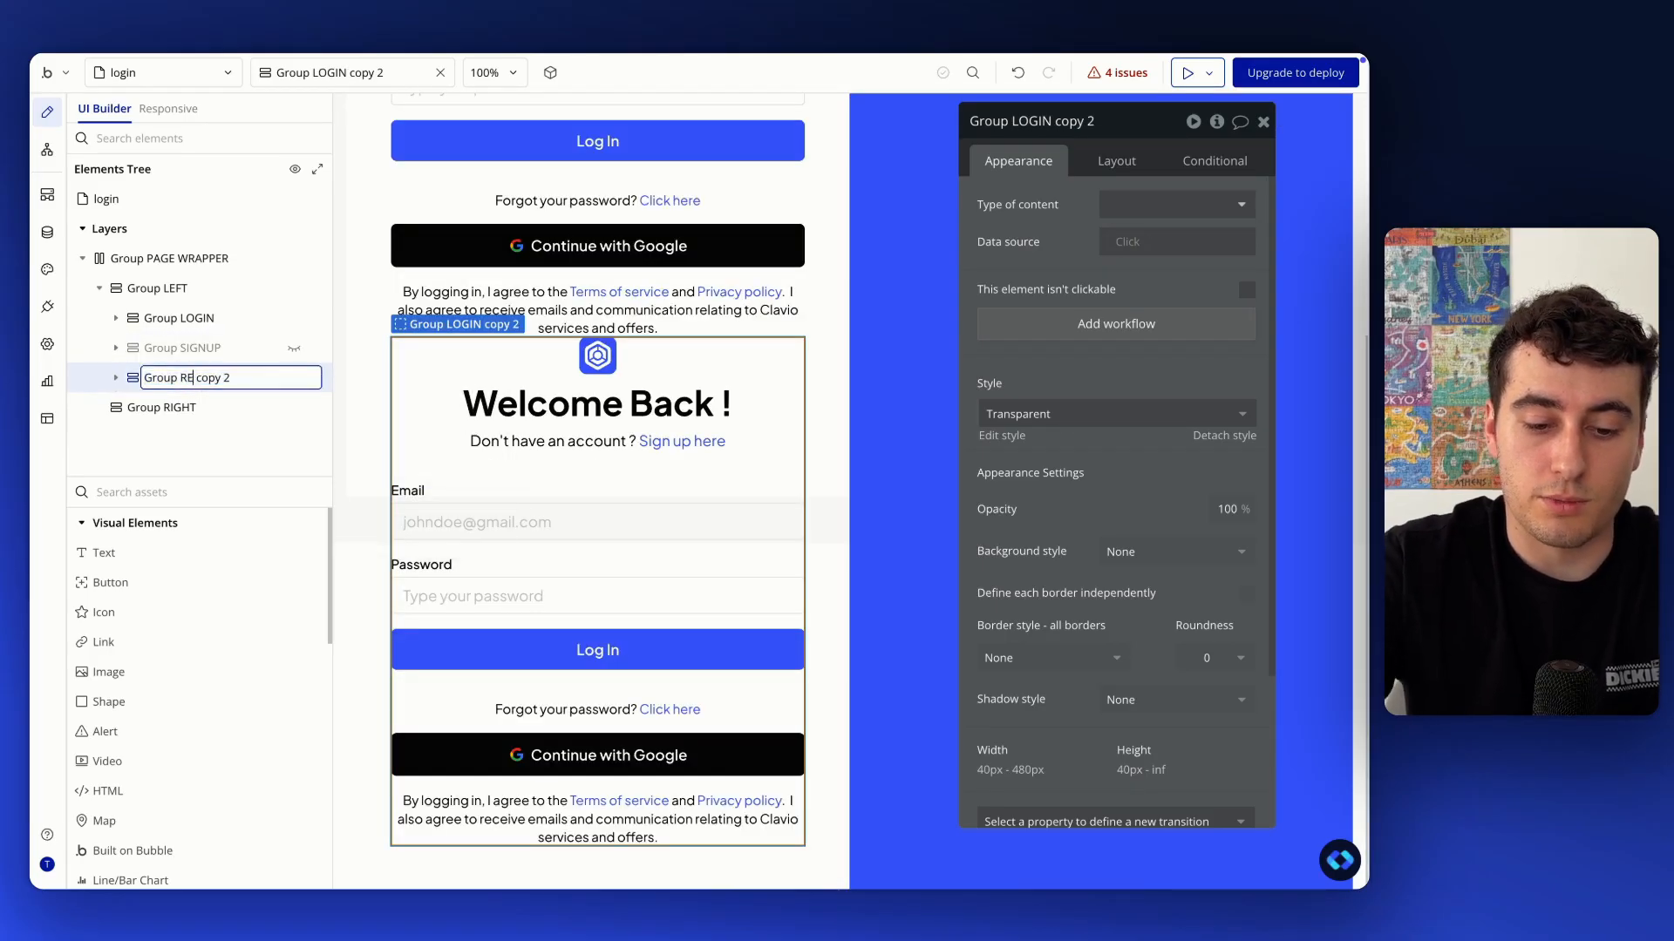
type("SET PW")
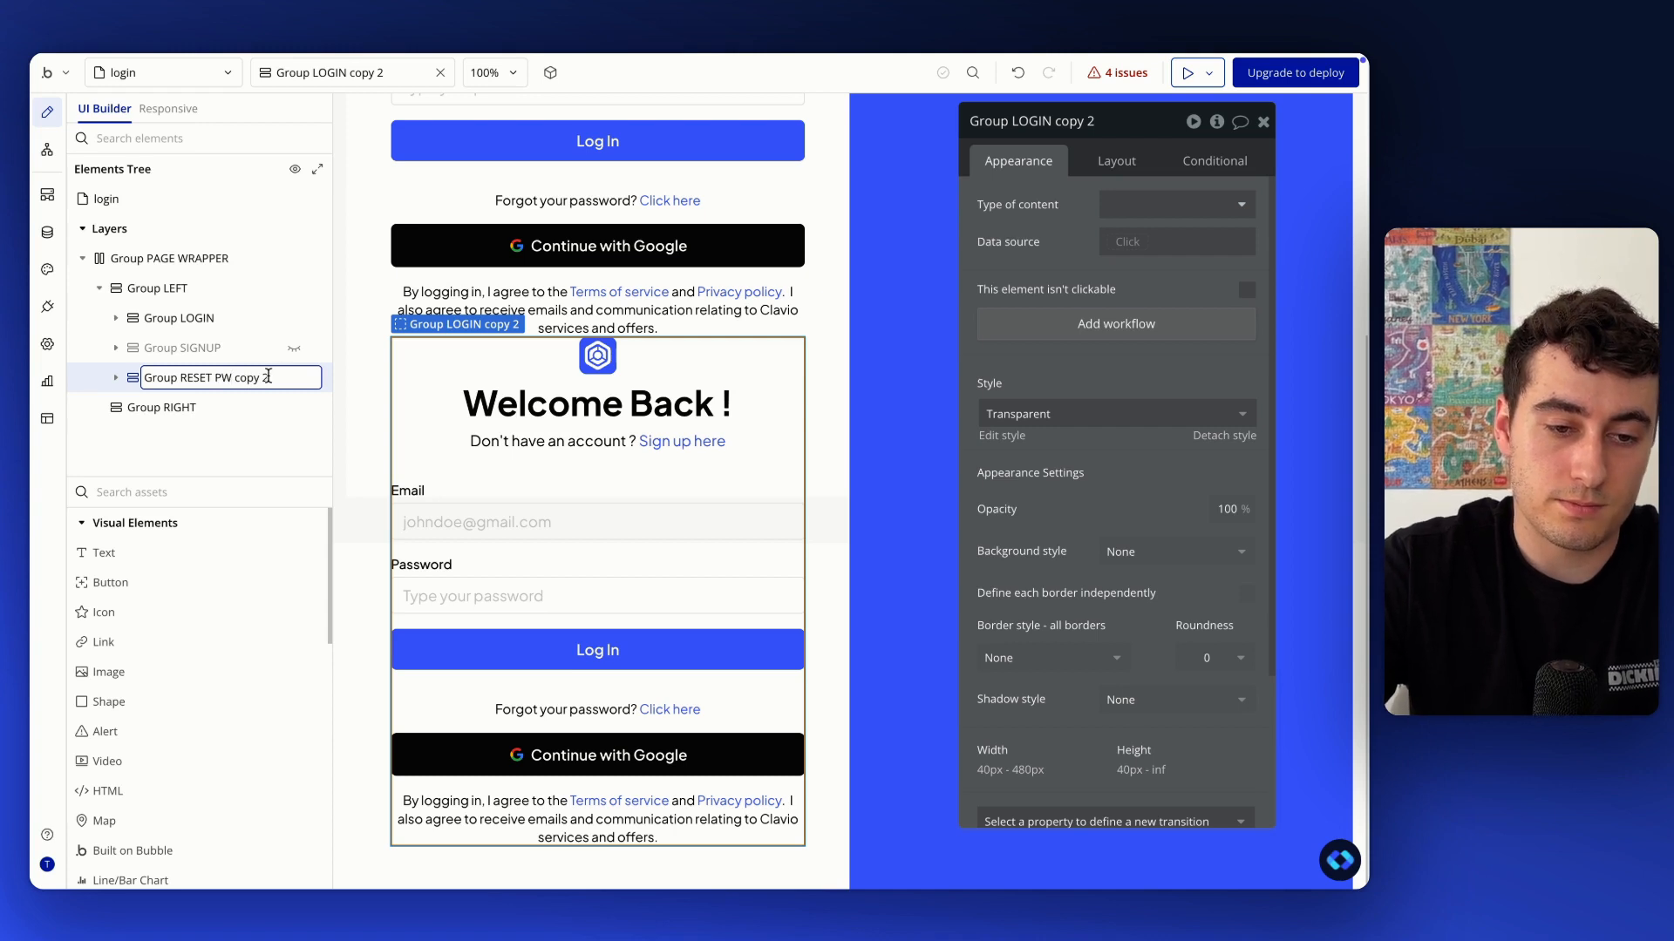
key("Return")
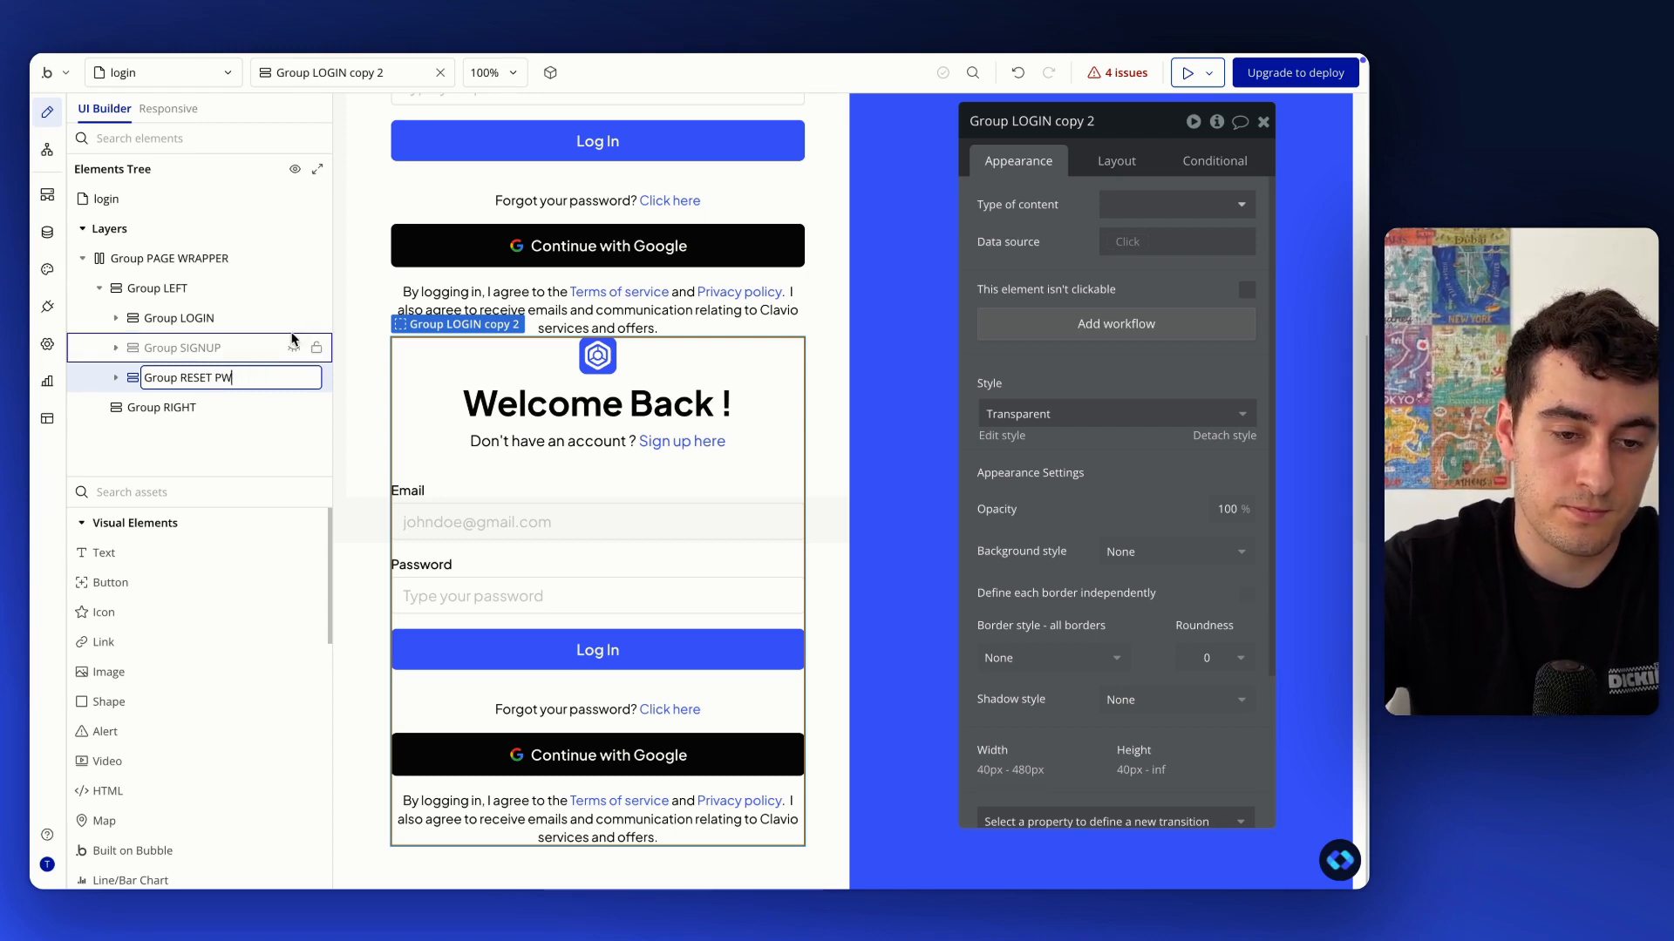
left_click(294, 318)
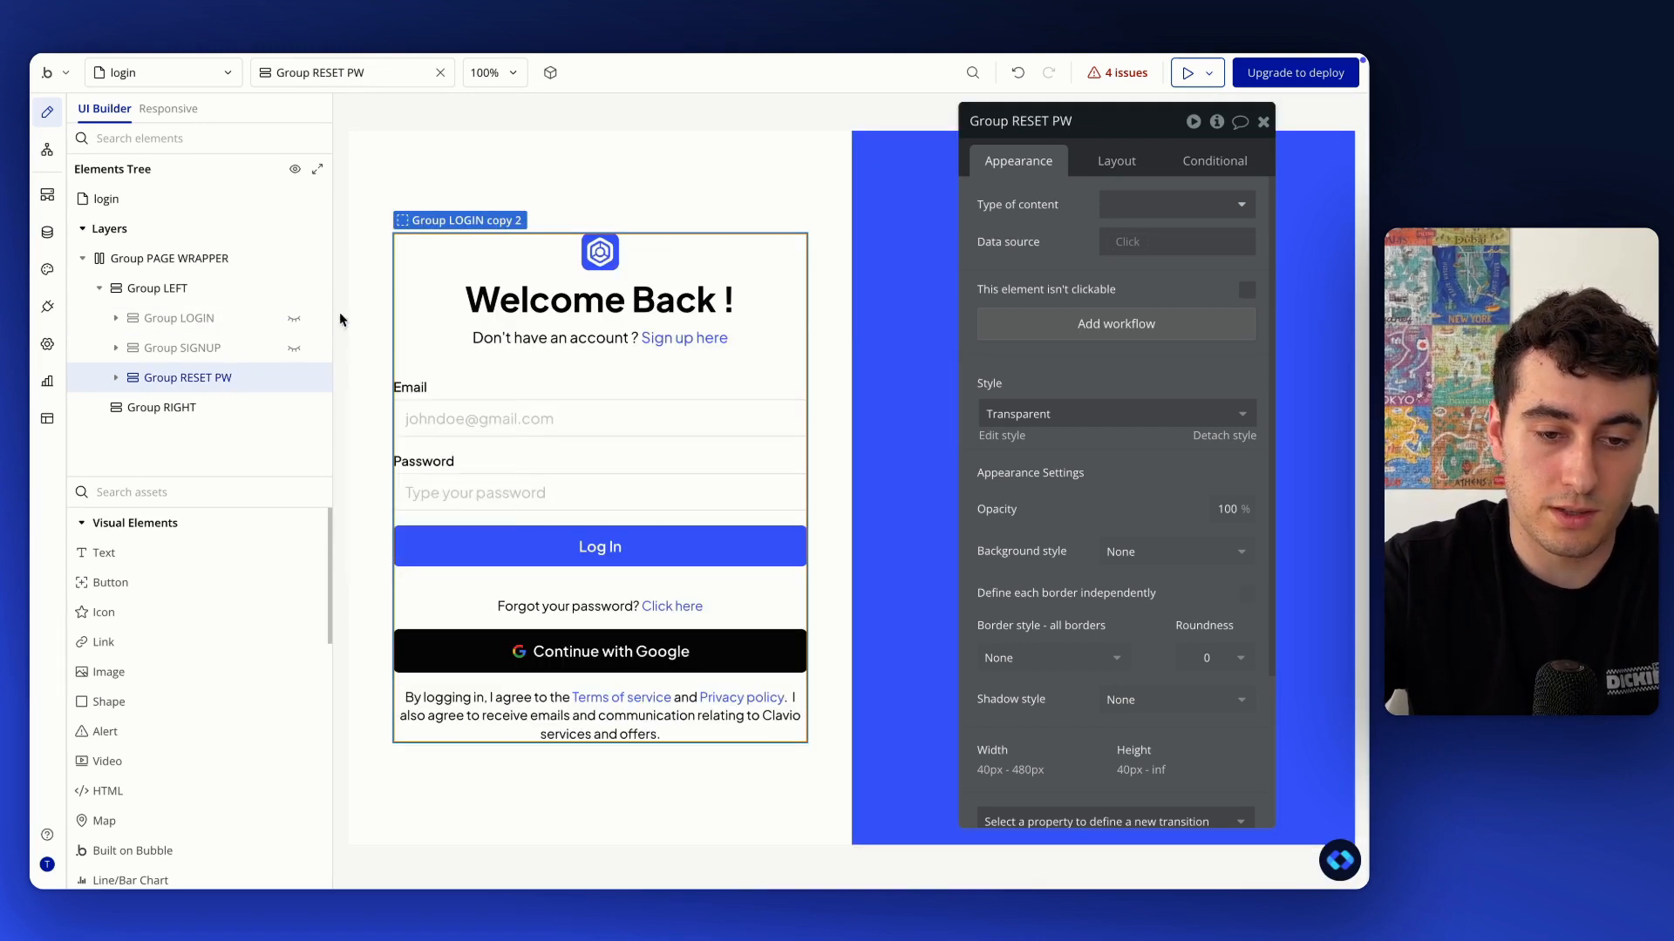
Delete the forgot-password Group P and the password field group from the reset form
left_click(599, 615)
left_click(599, 609)
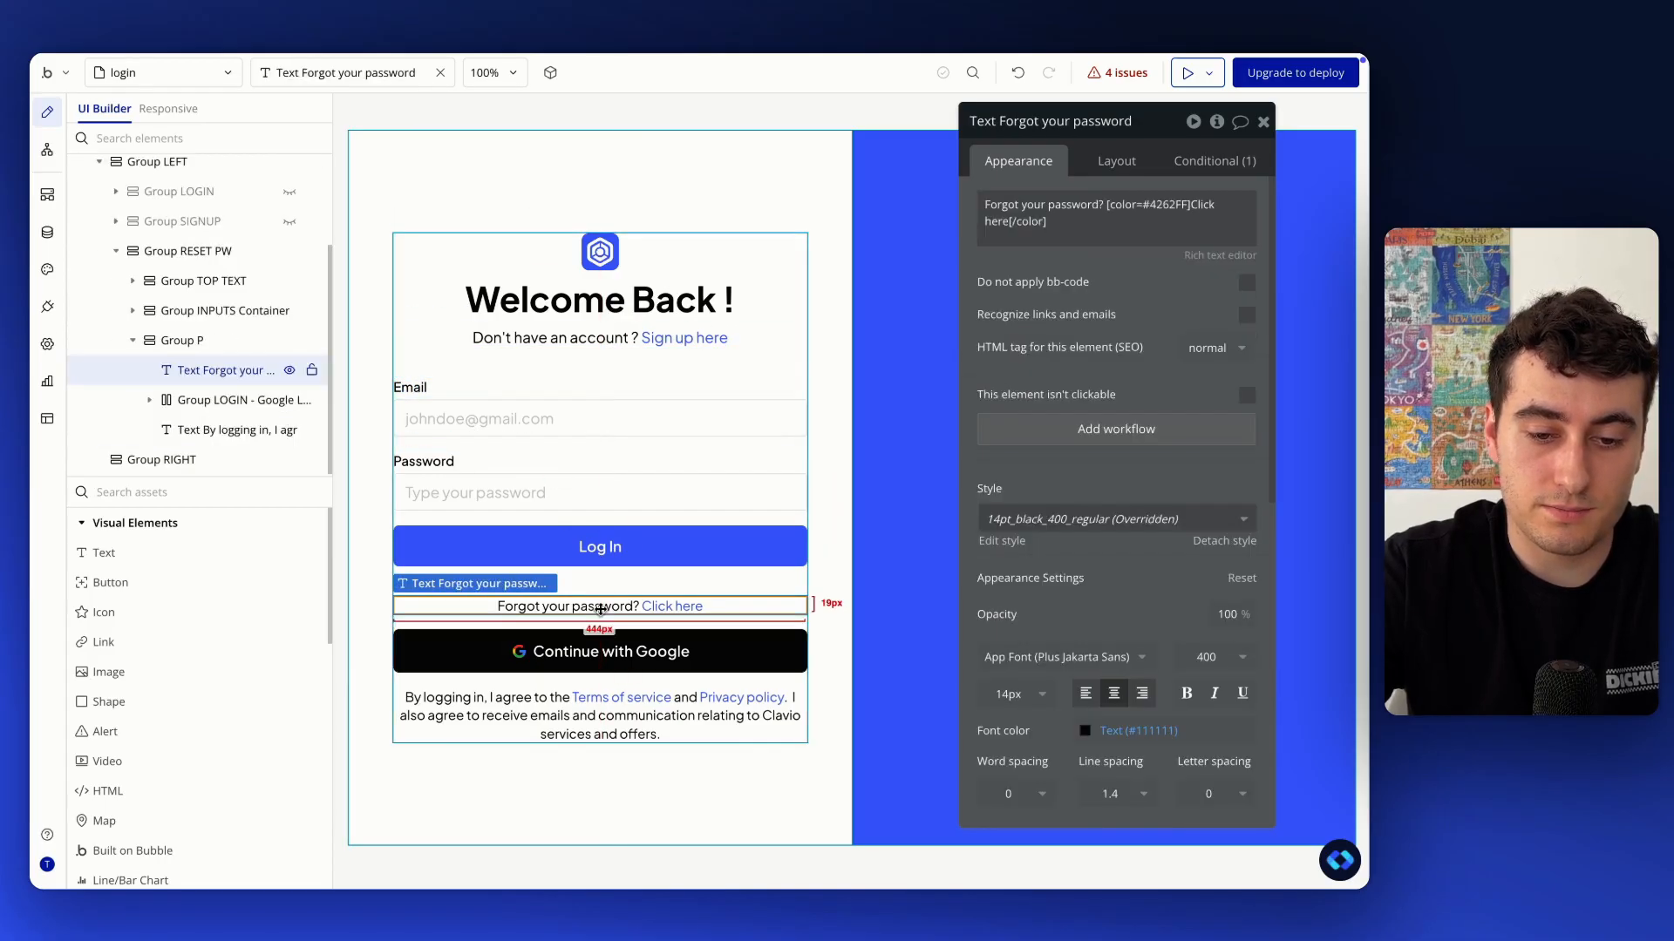
left_click(588, 620)
key("Delete")
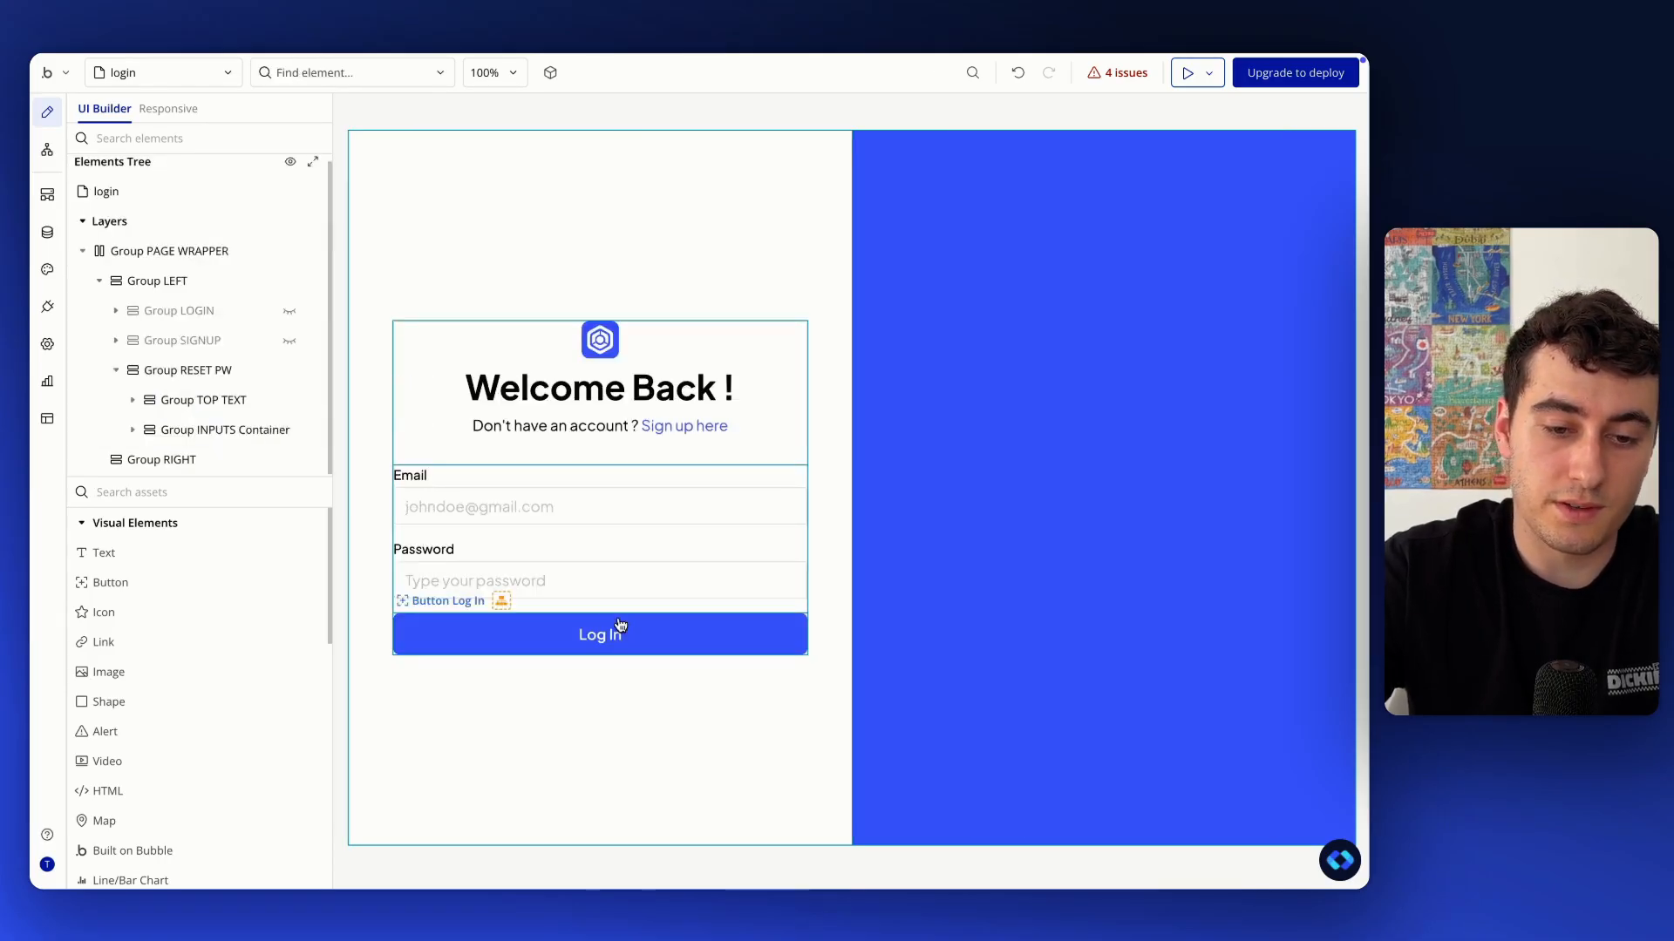
left_click(540, 567)
key("Delete")
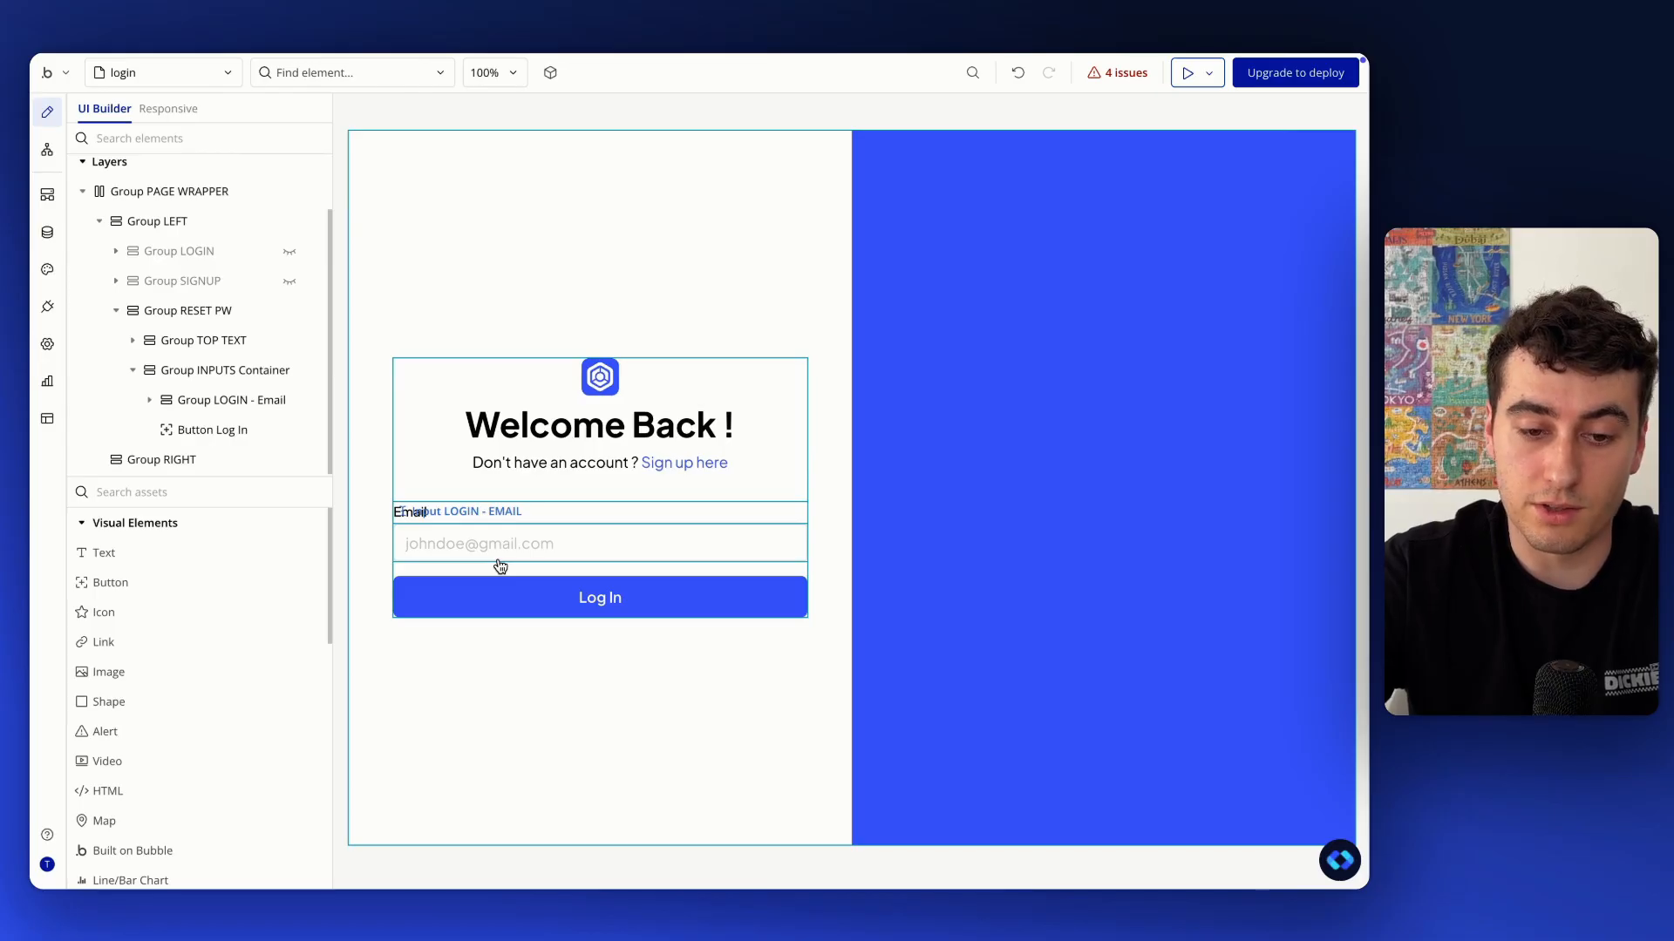
left_click(483, 514)
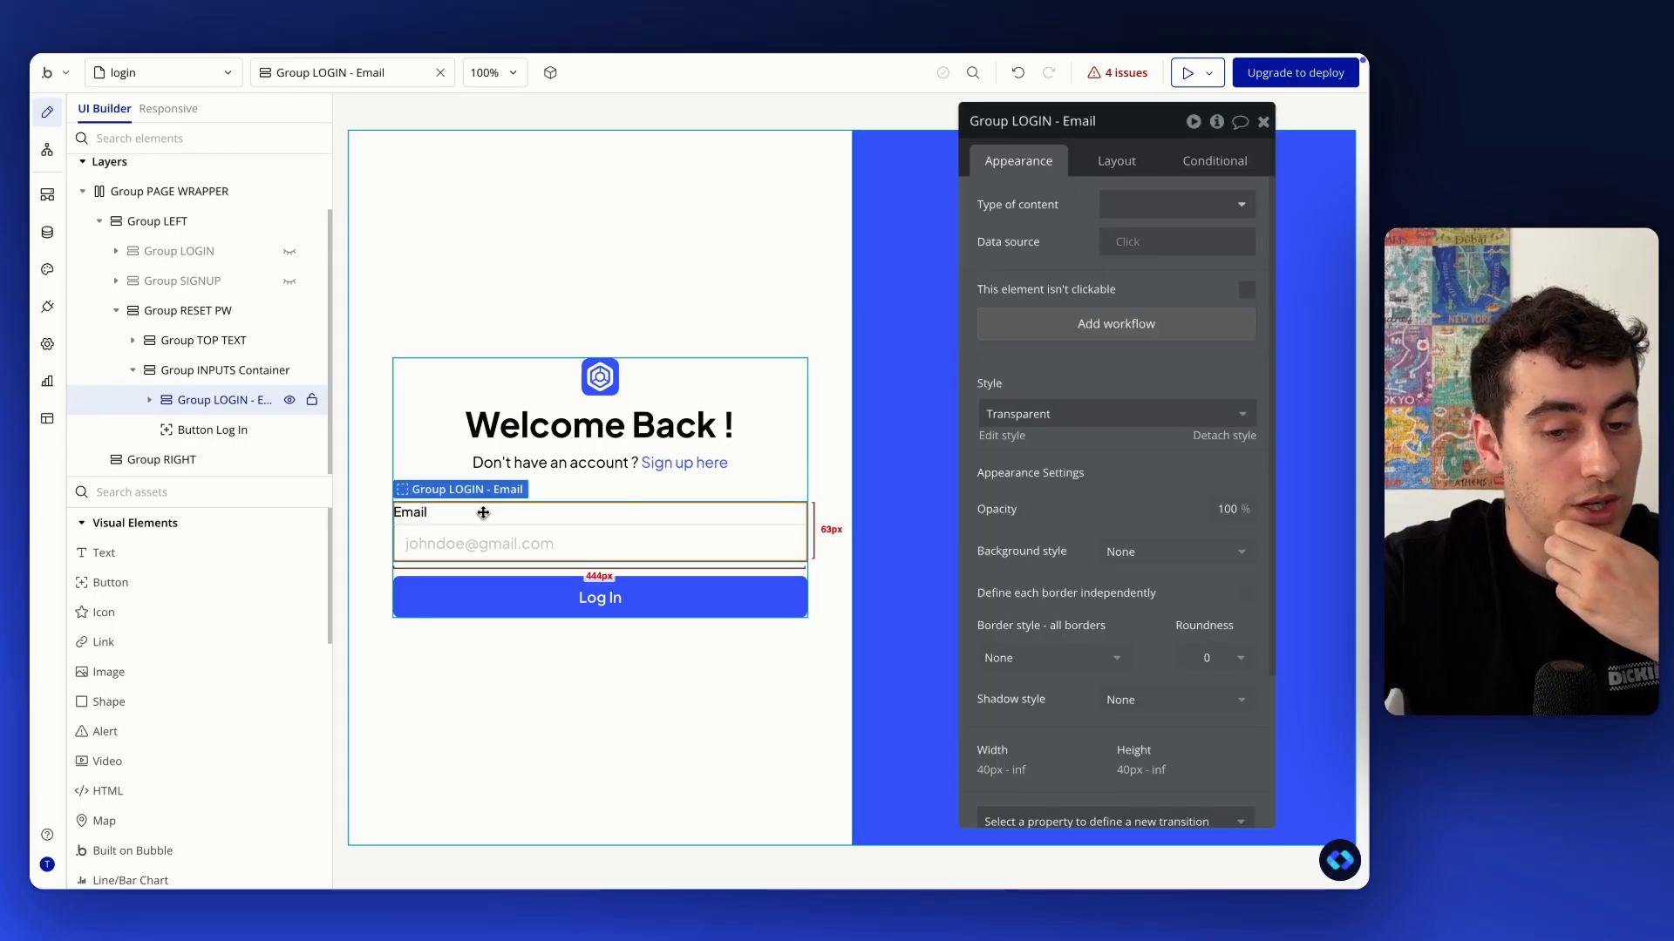
Change the heading to 'Passord forgotten', rewrite the subtitle, and remove its hover condition
left_click(574, 433)
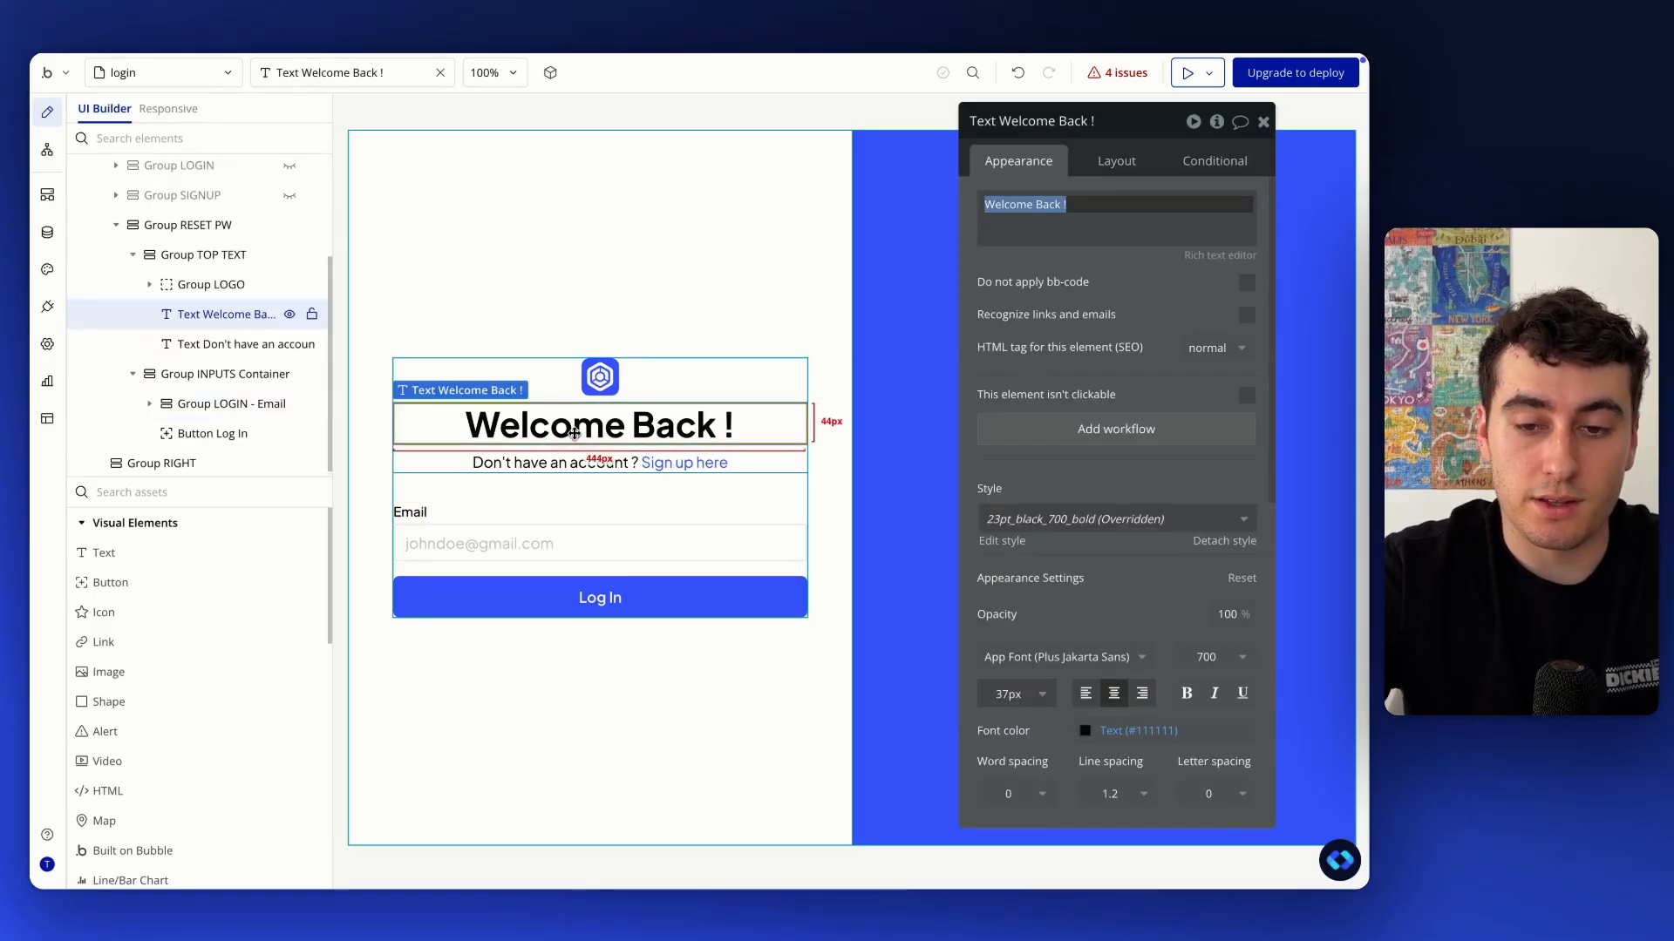
type("Passord")
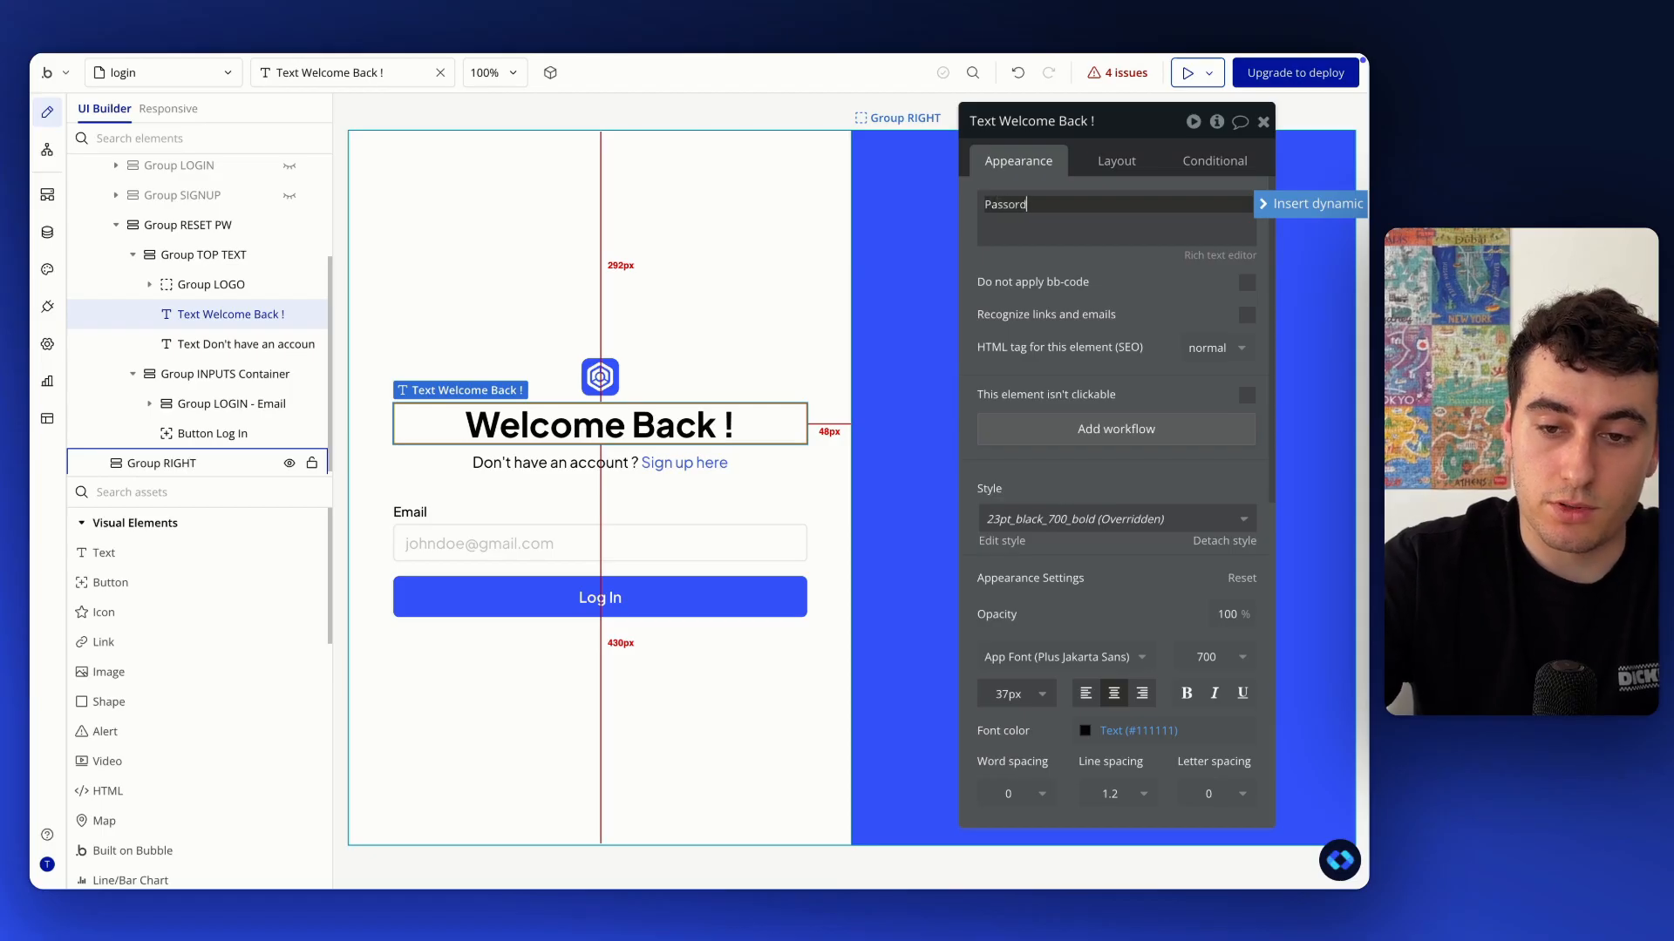
type(" forgotten")
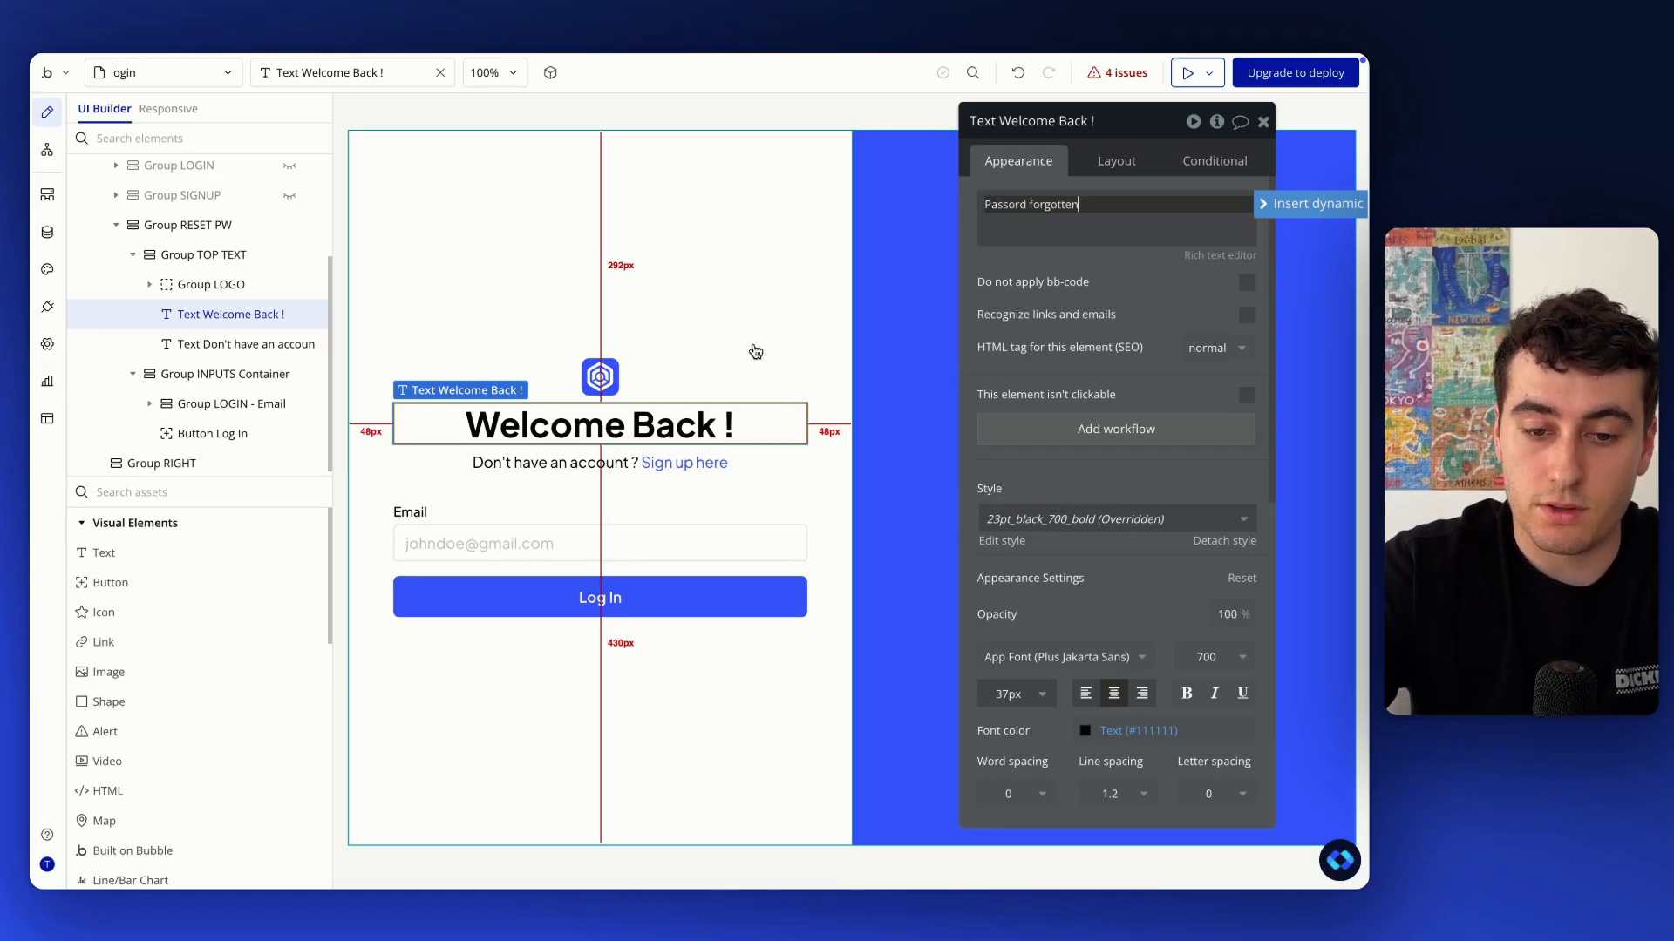
left_click(610, 462)
left_click(1111, 210)
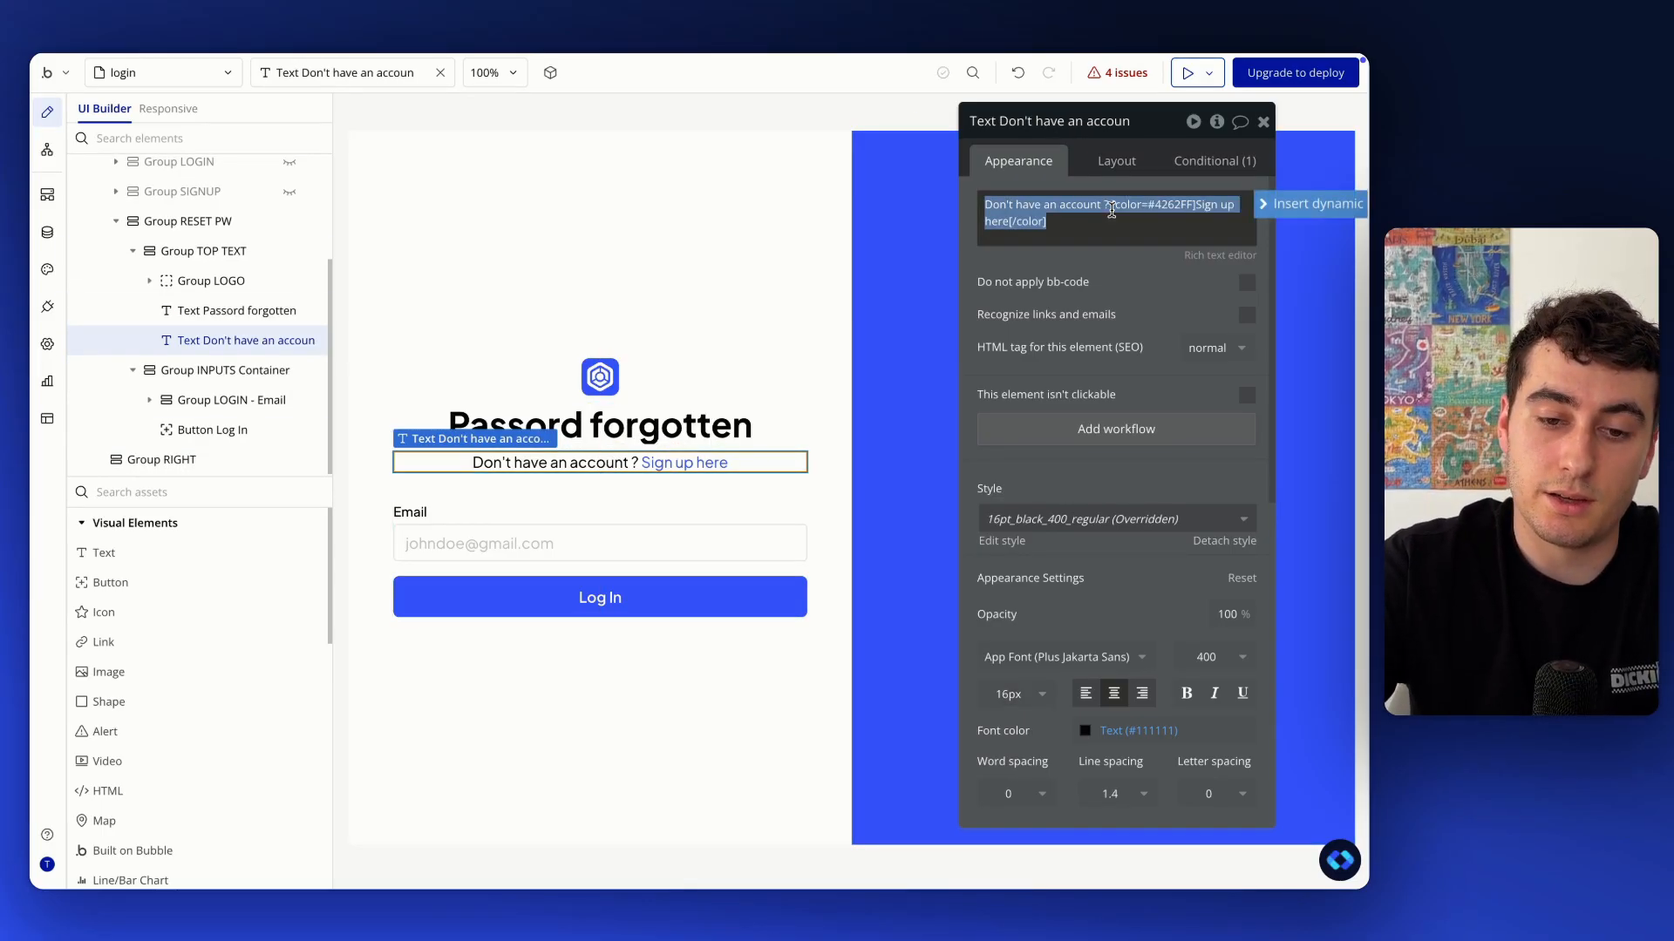
type("Enter your email")
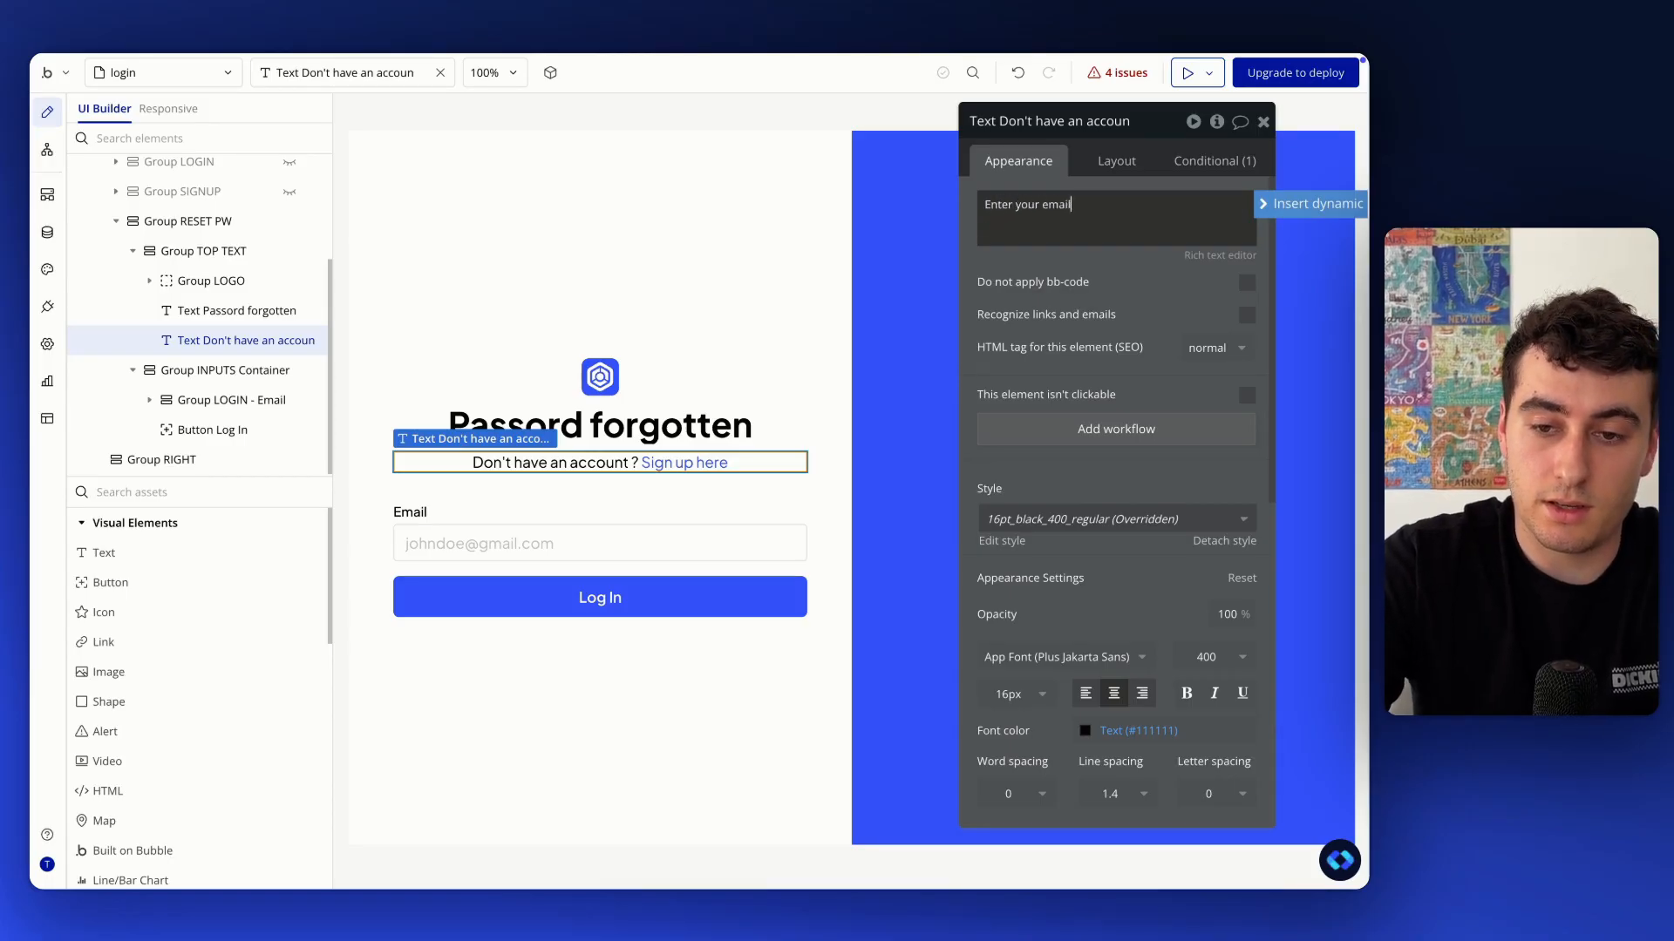
type(" and we'll send")
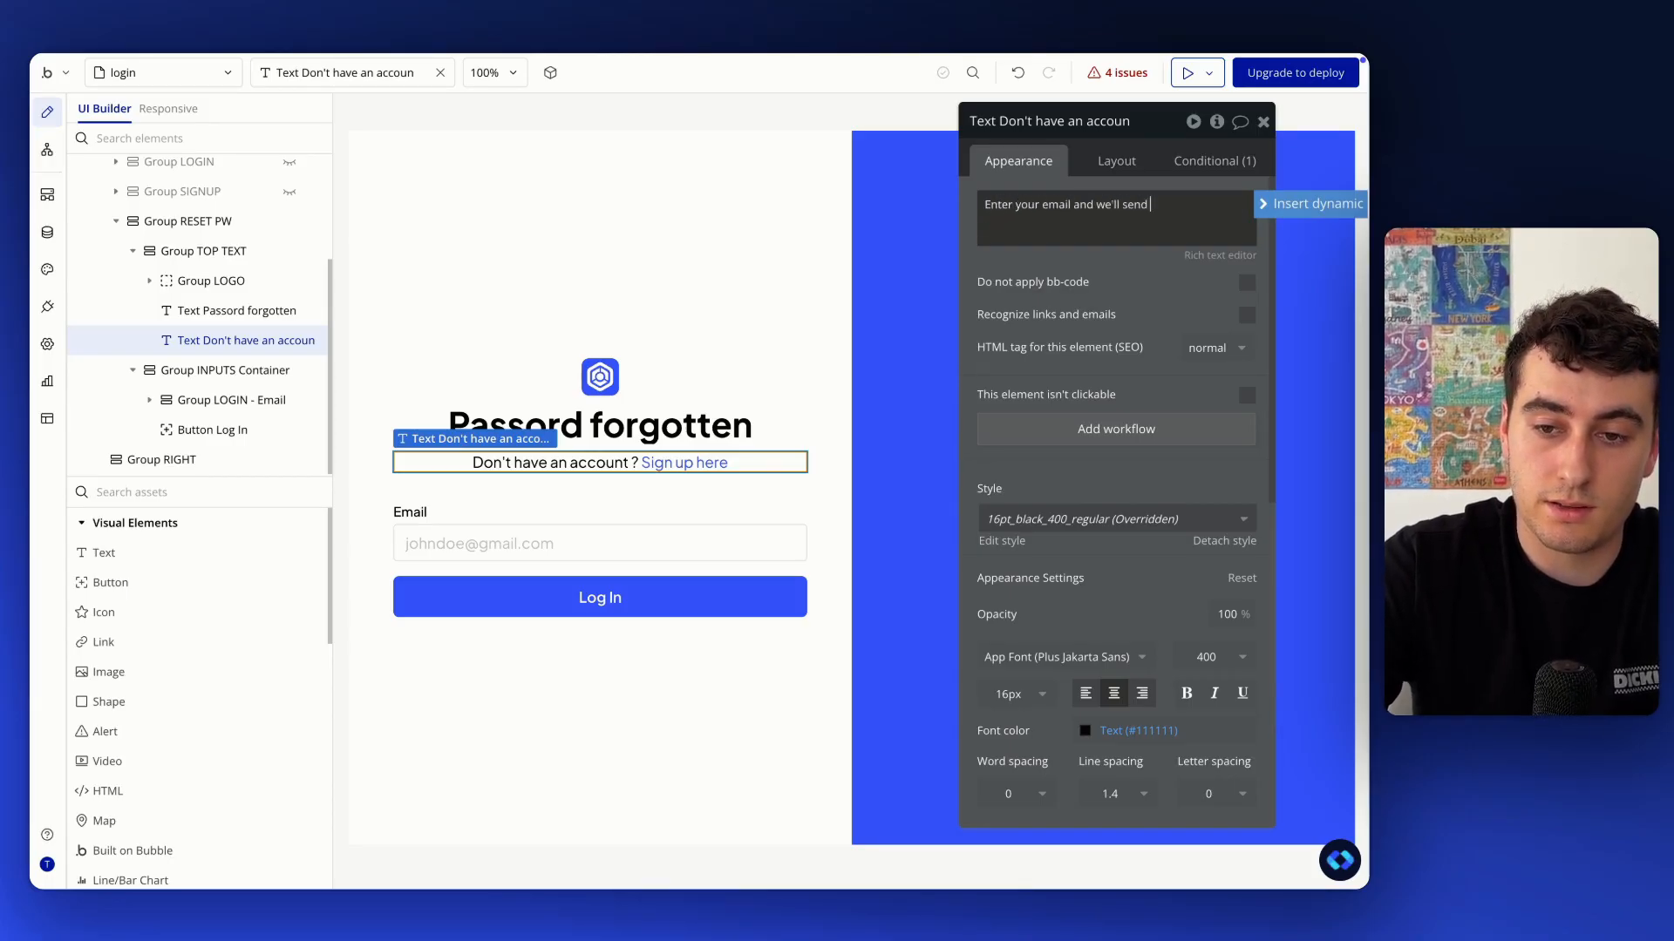
type(" you a new one.")
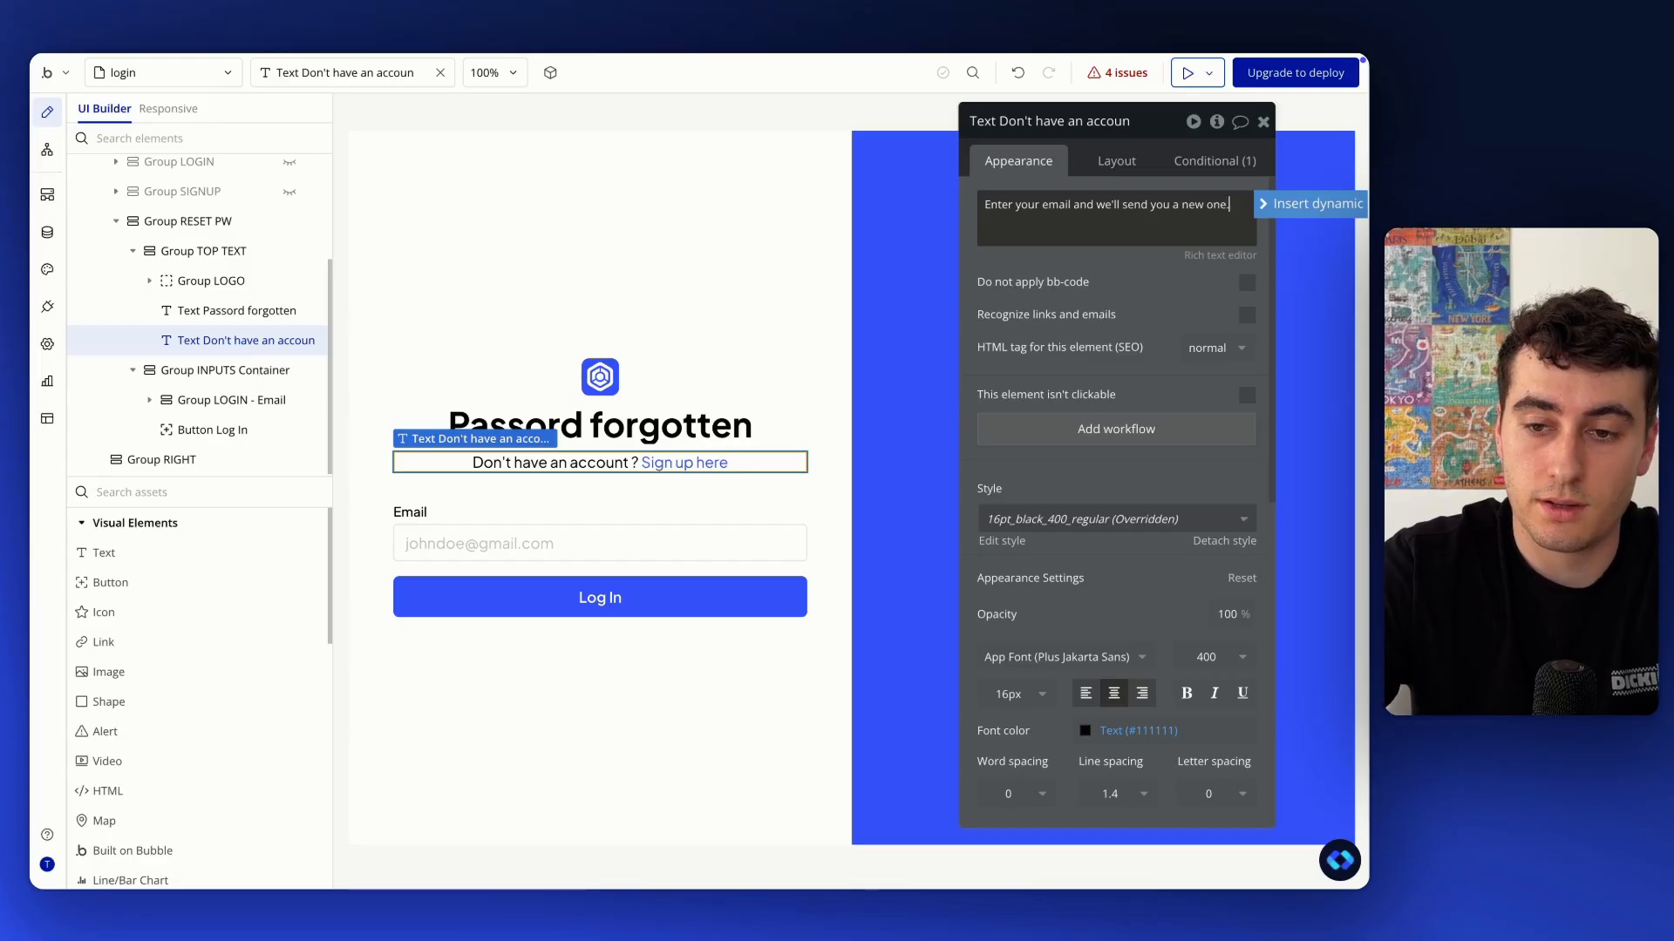
left_click(1195, 163)
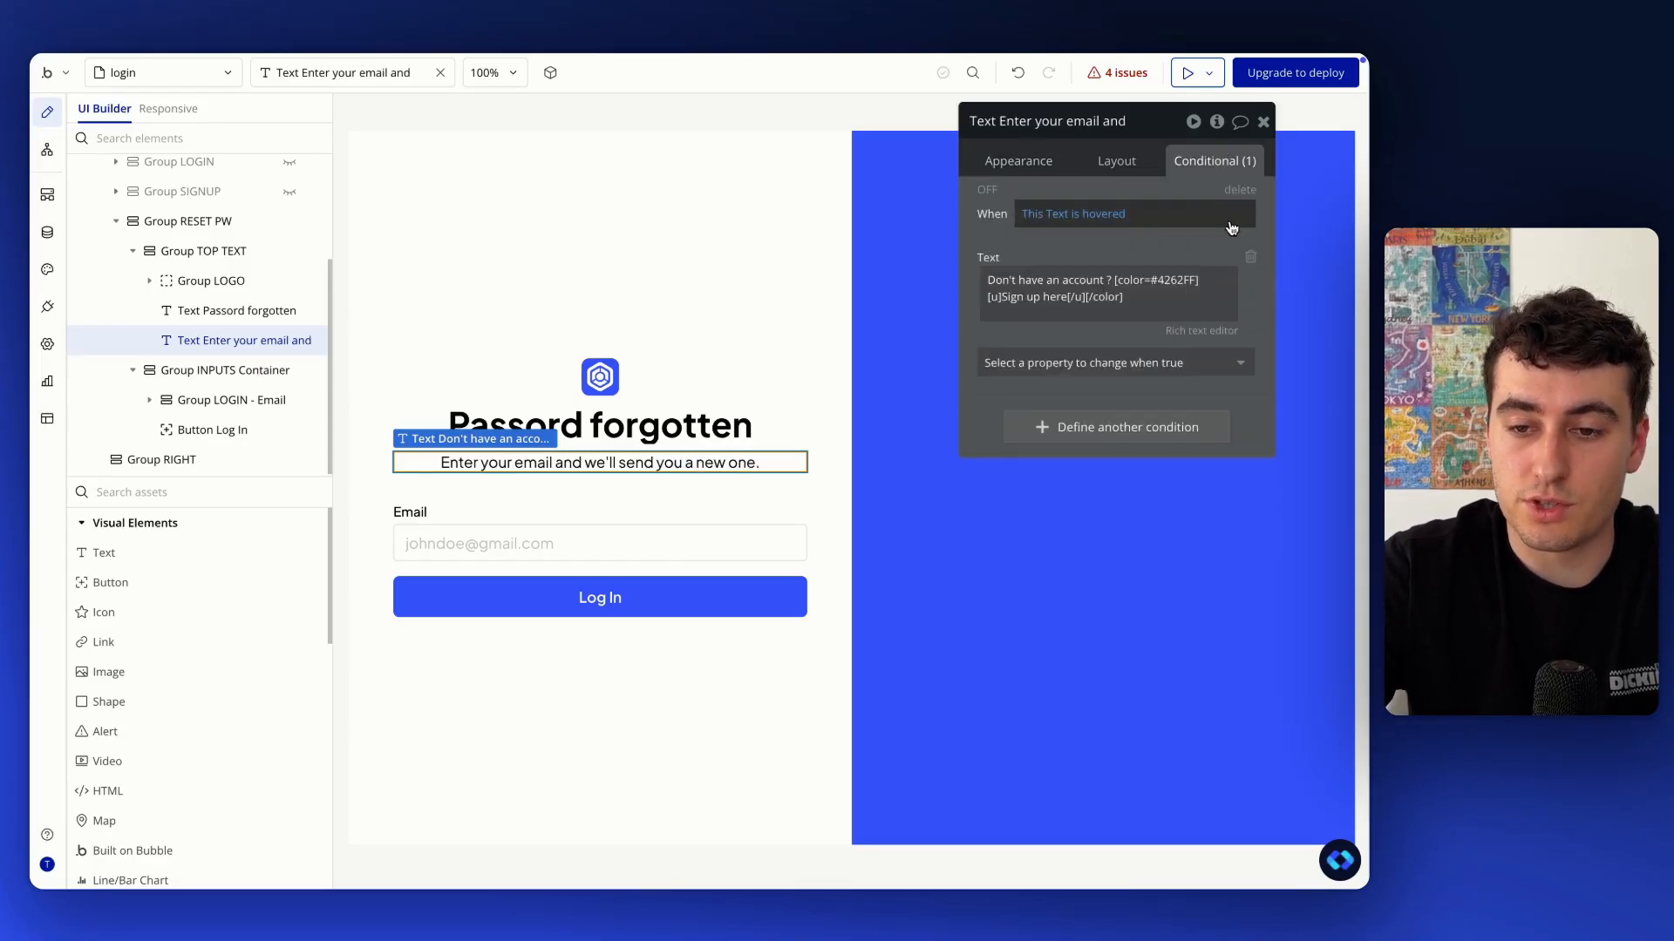
left_click(1239, 189)
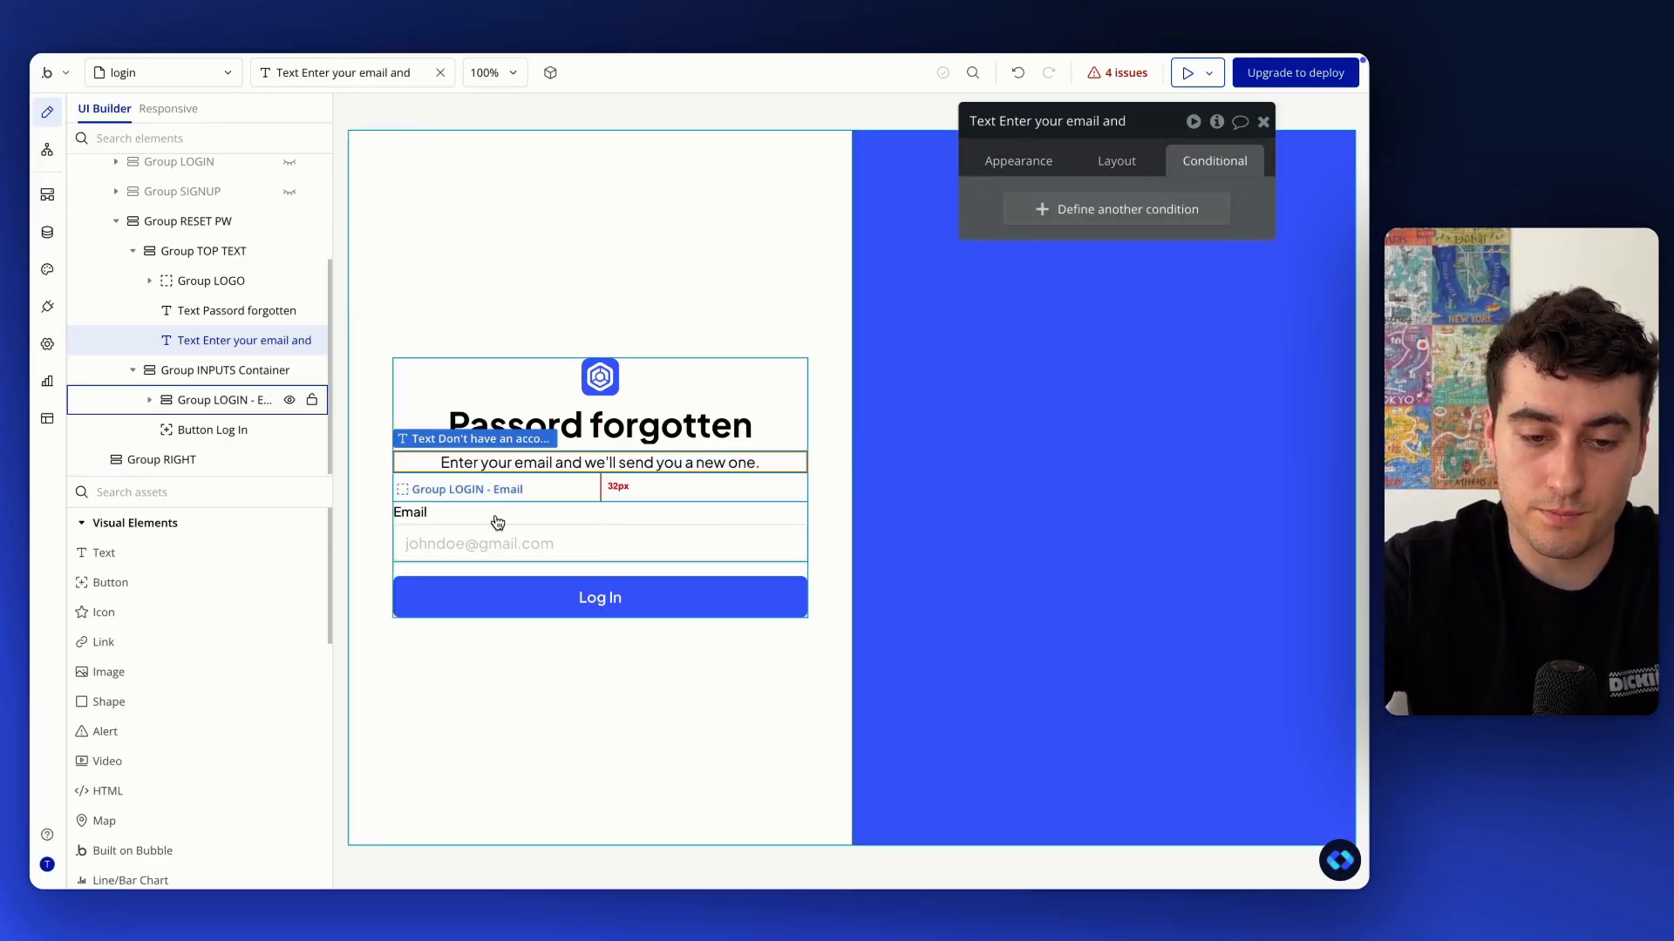
Relabel the button 'Reset password' and rename the email input element
left_click(639, 610)
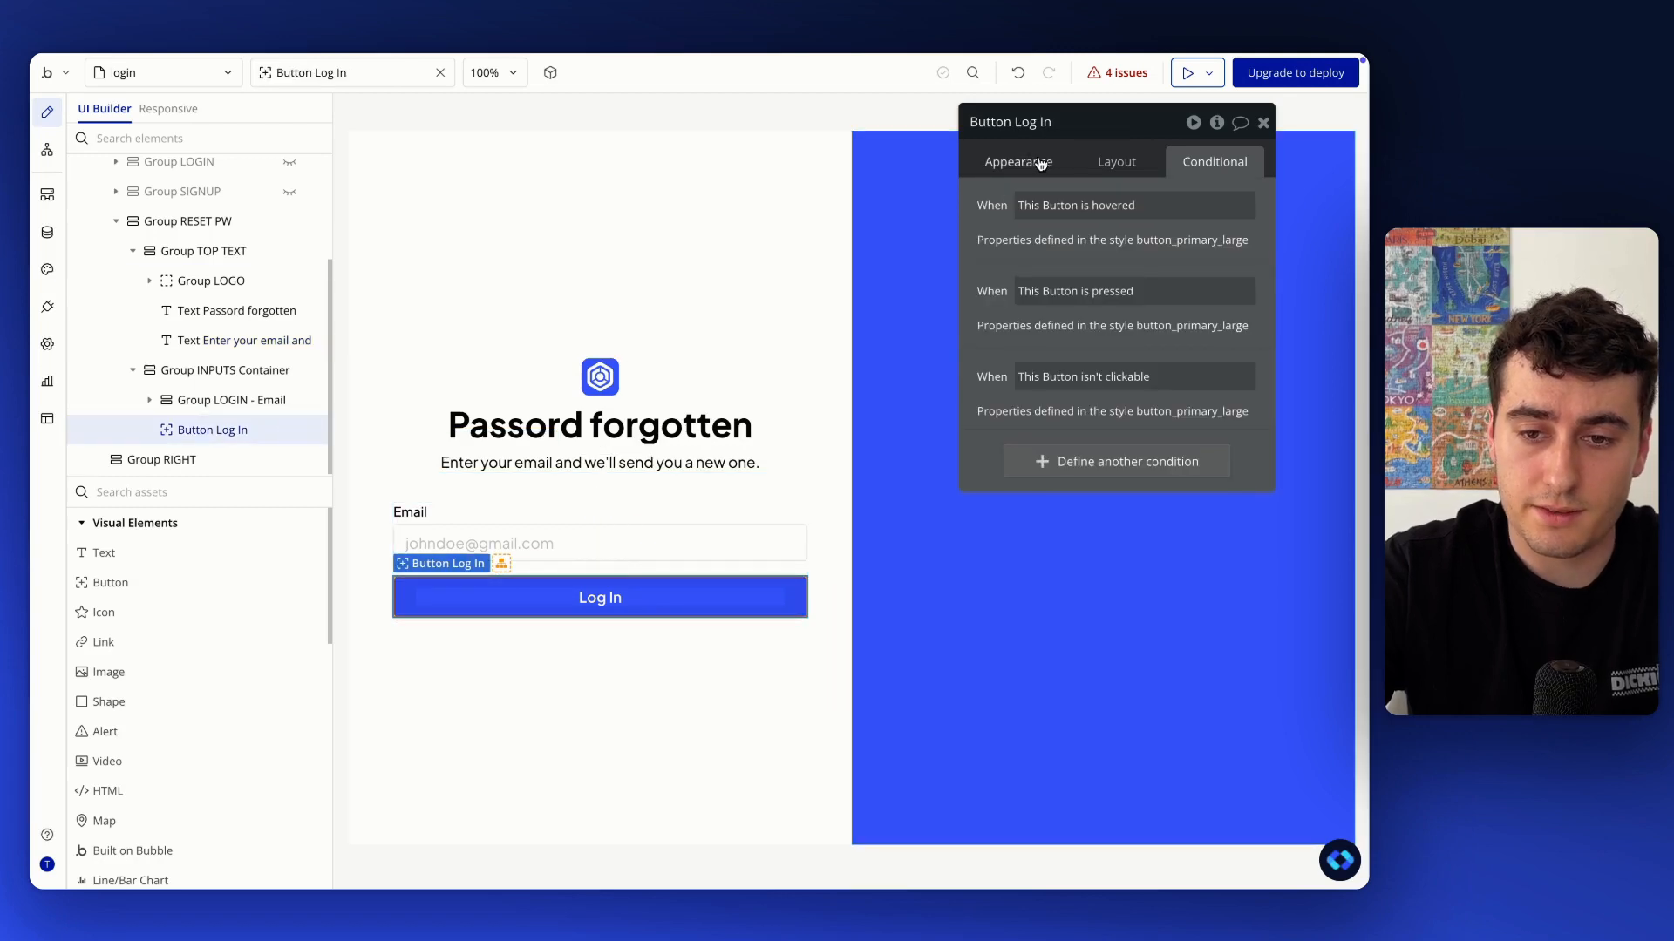
left_click(998, 166)
triple_click(1150, 237)
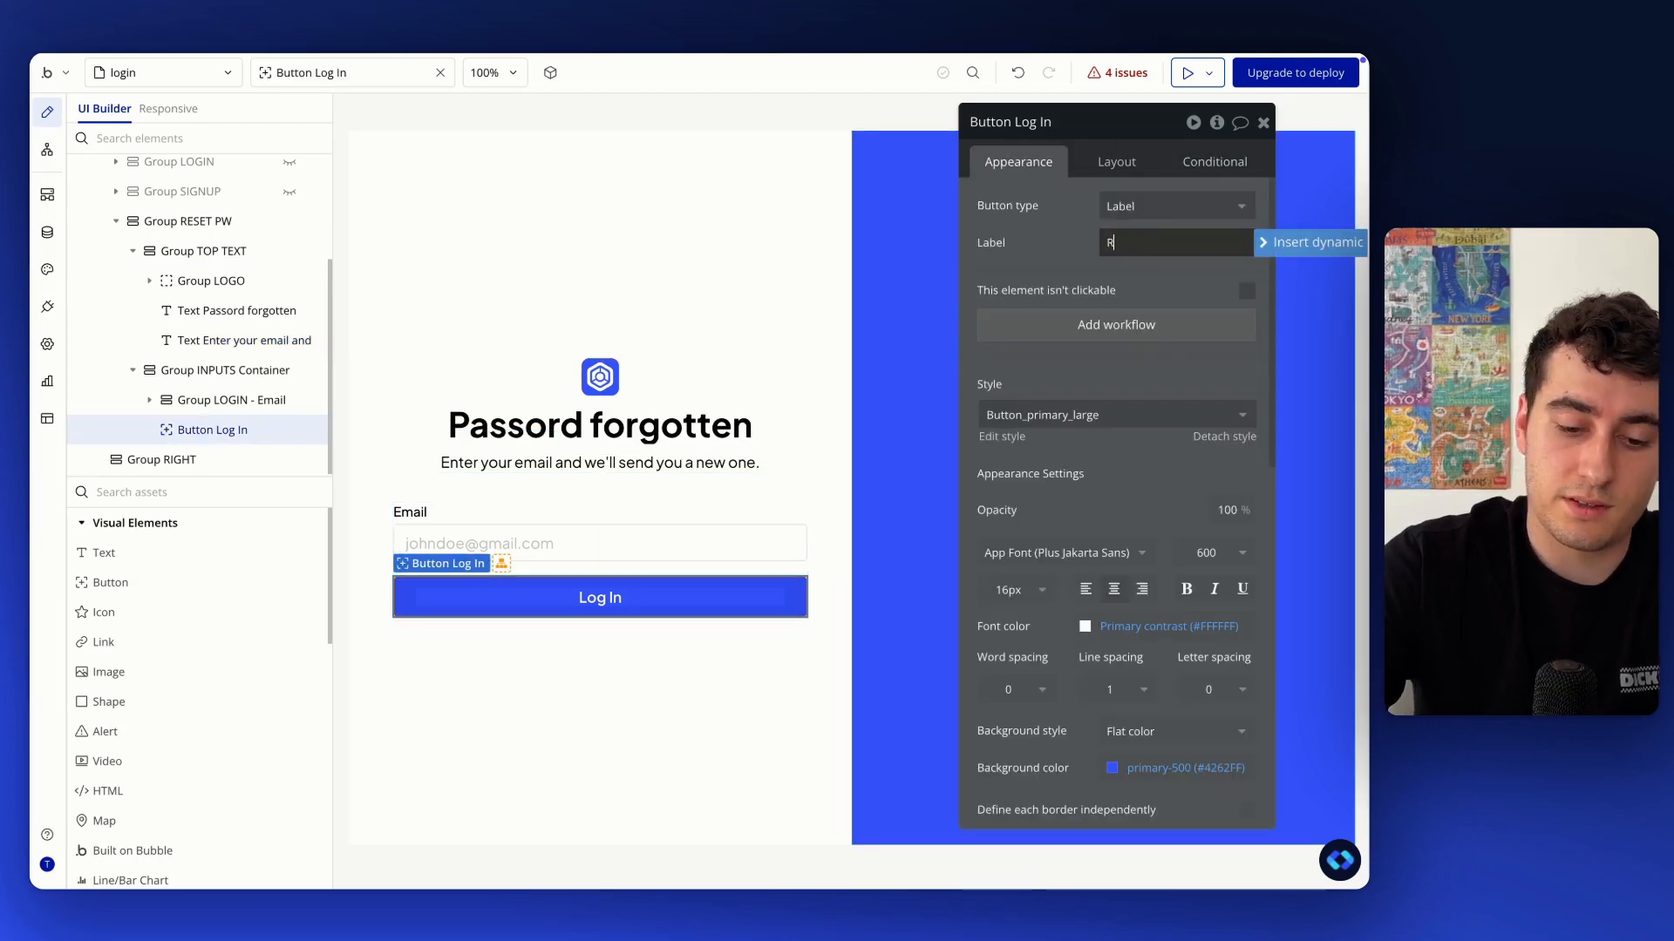
type("Reset password")
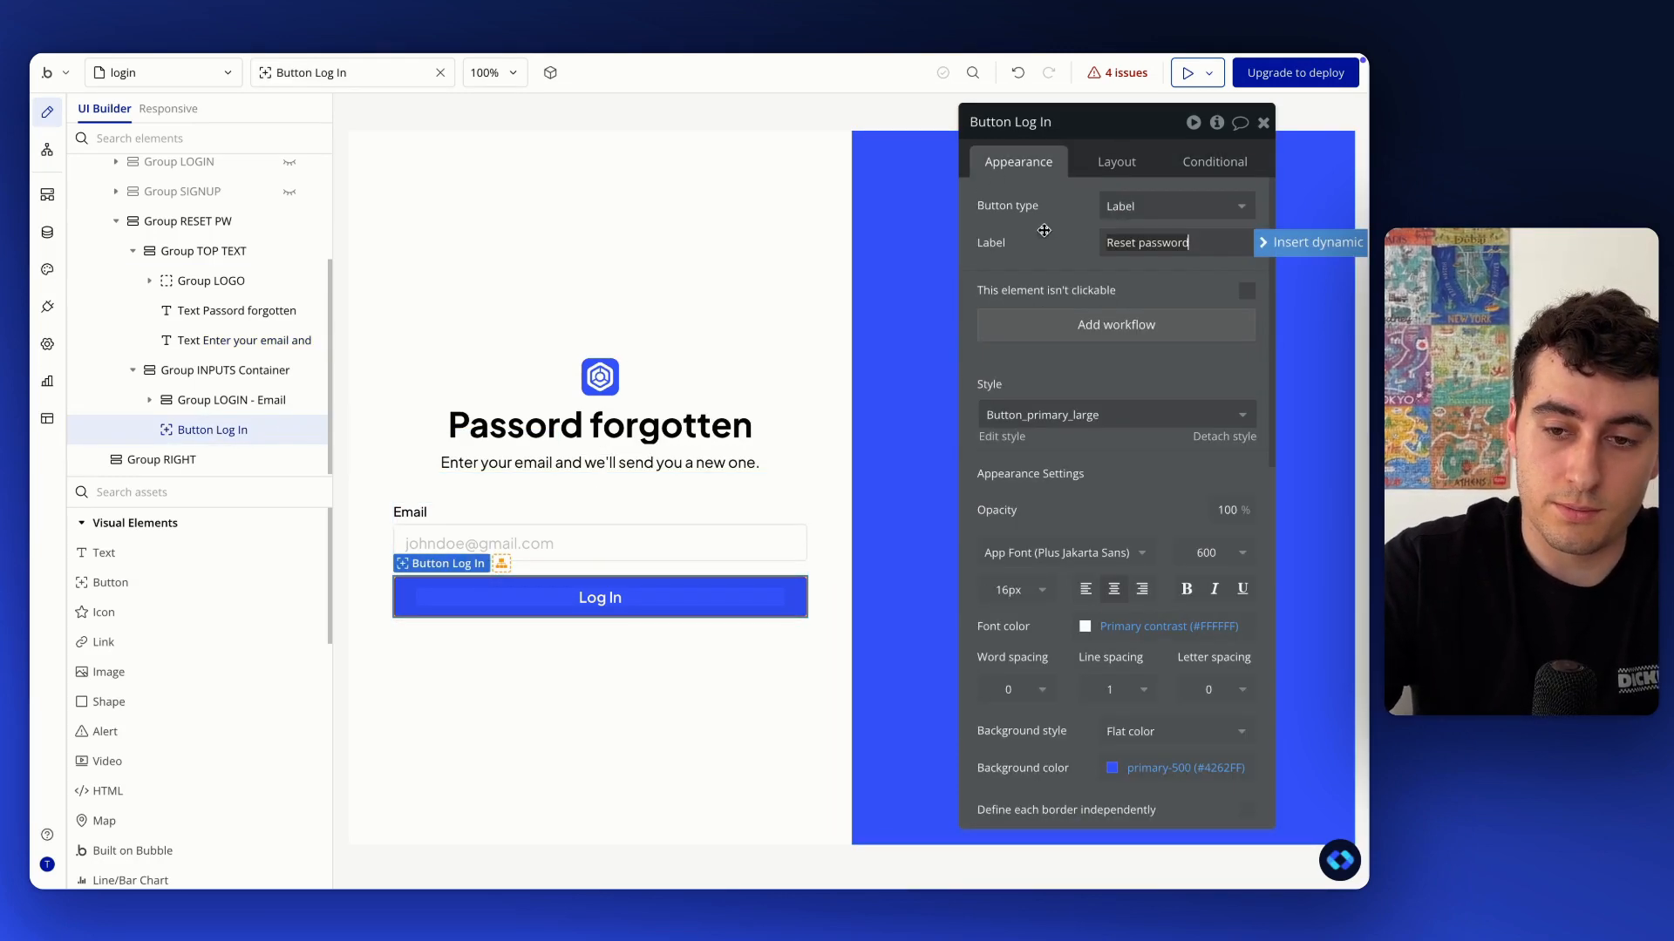
left_click(486, 529)
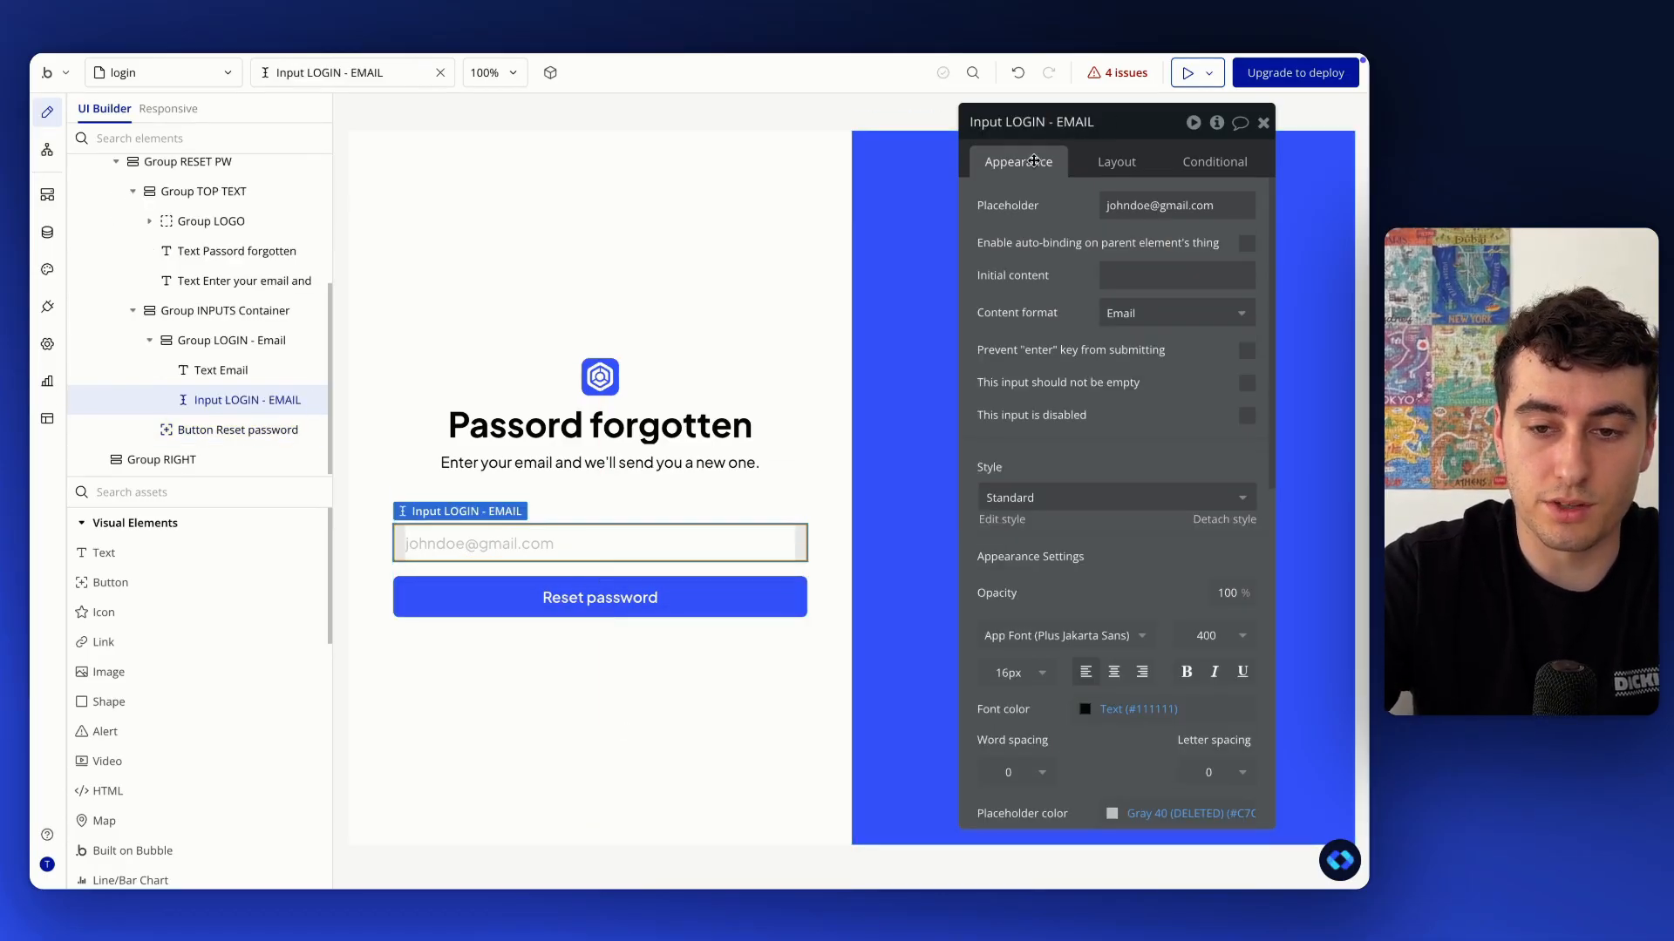
left_click(1032, 125)
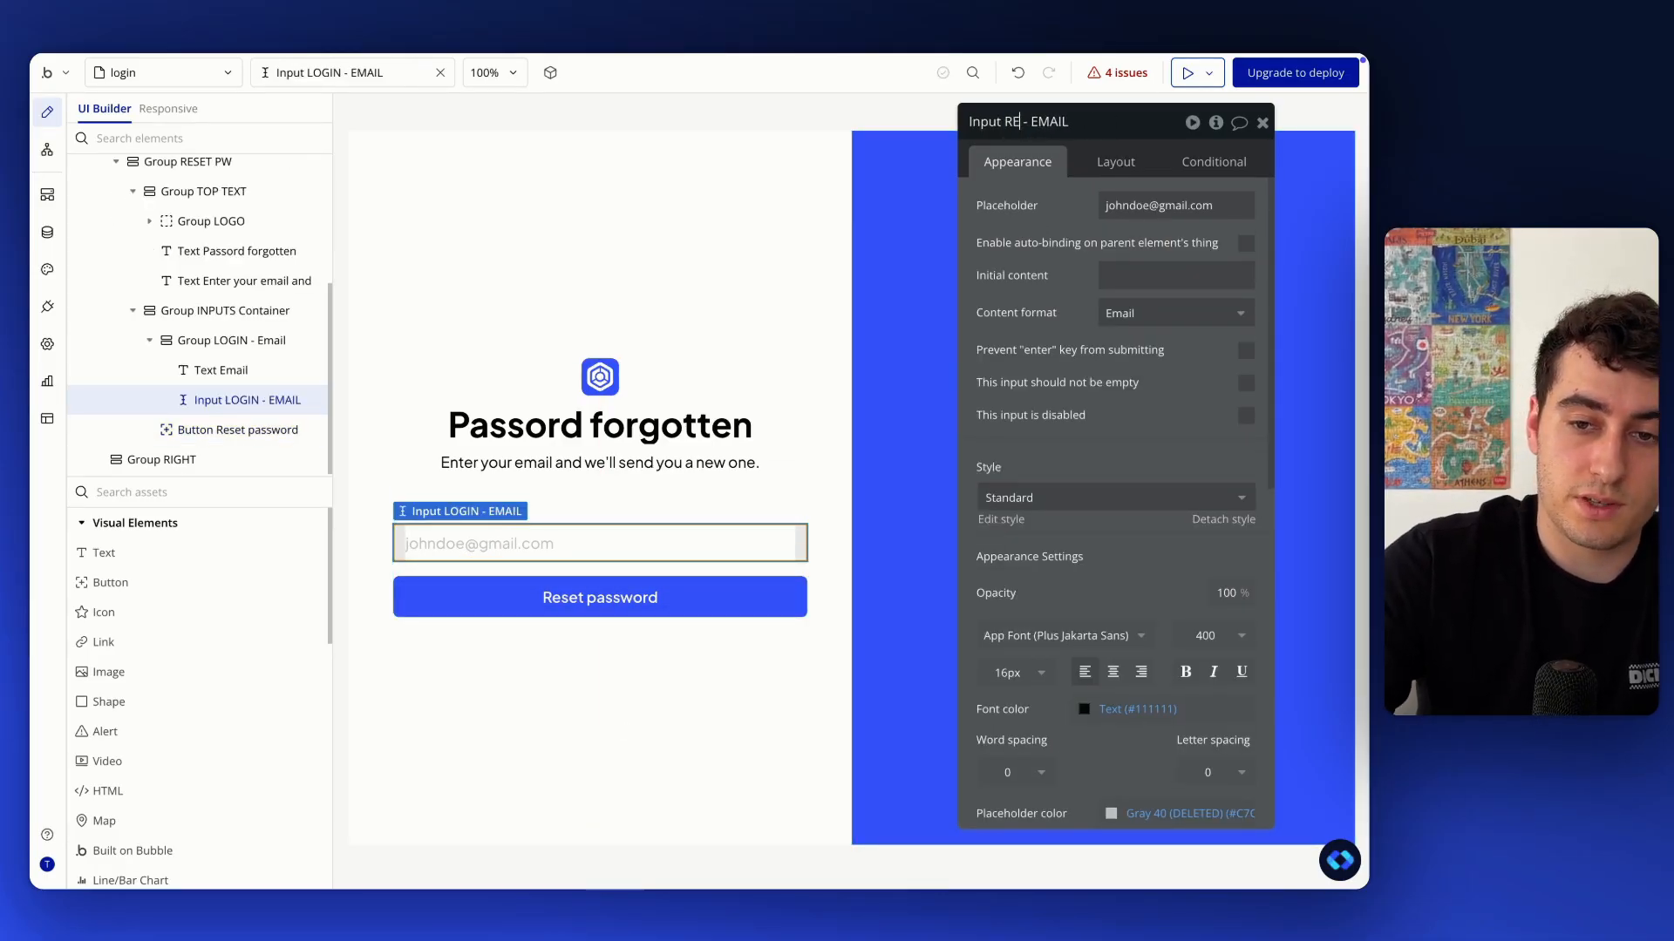
key("Return")
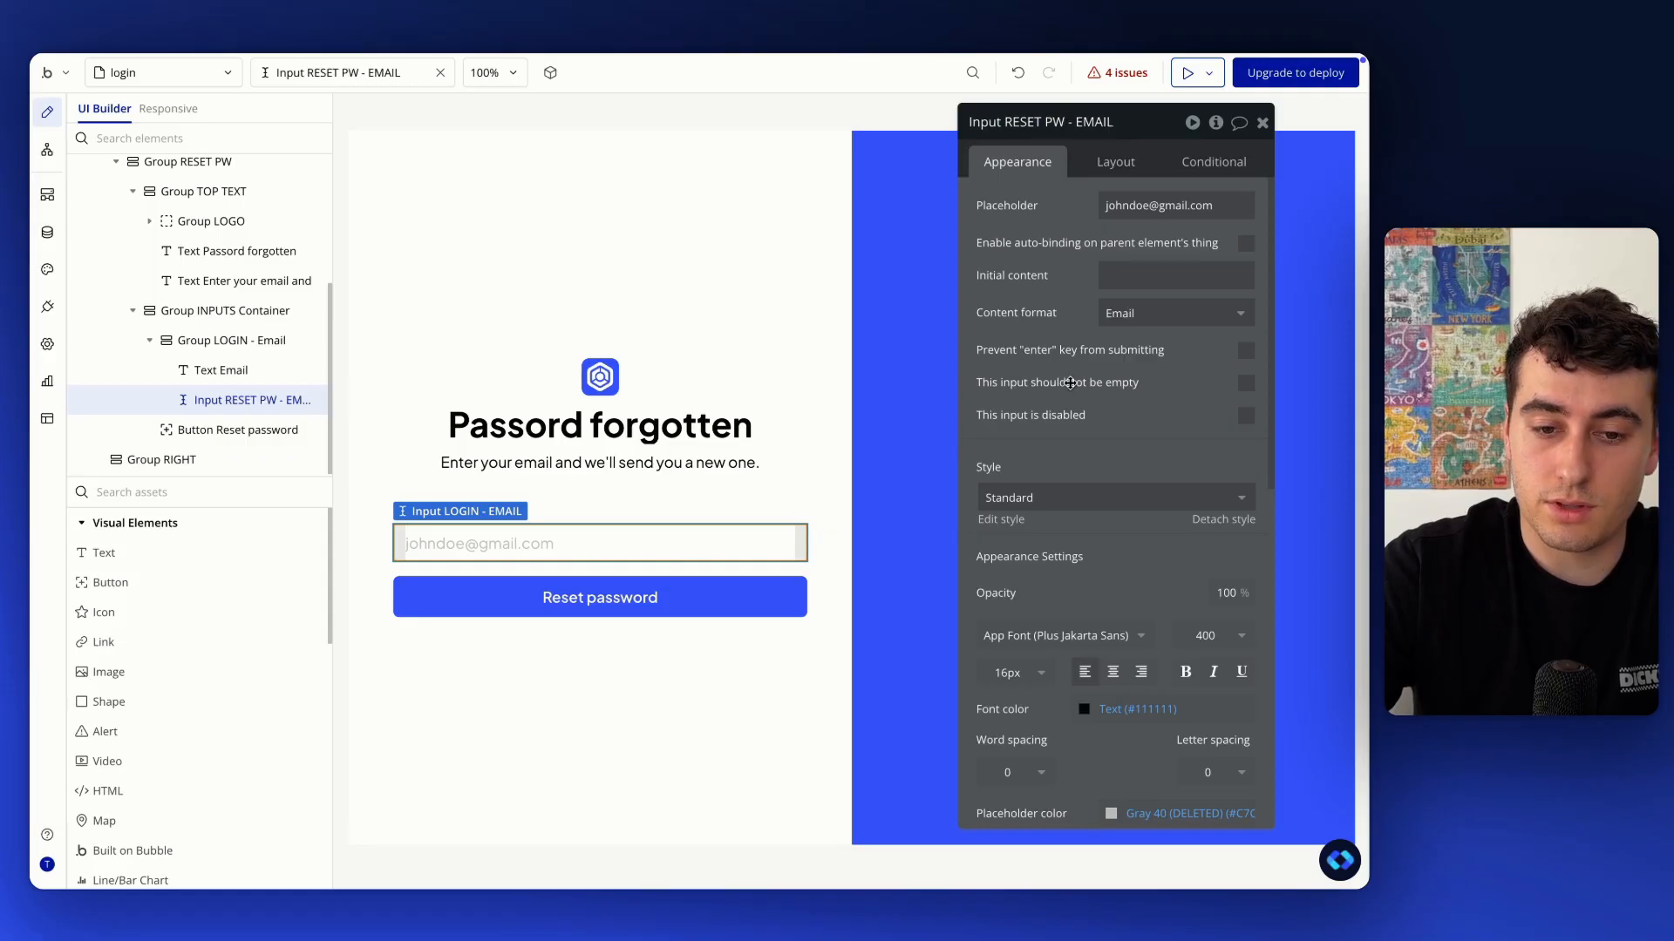
left_click(587, 767)
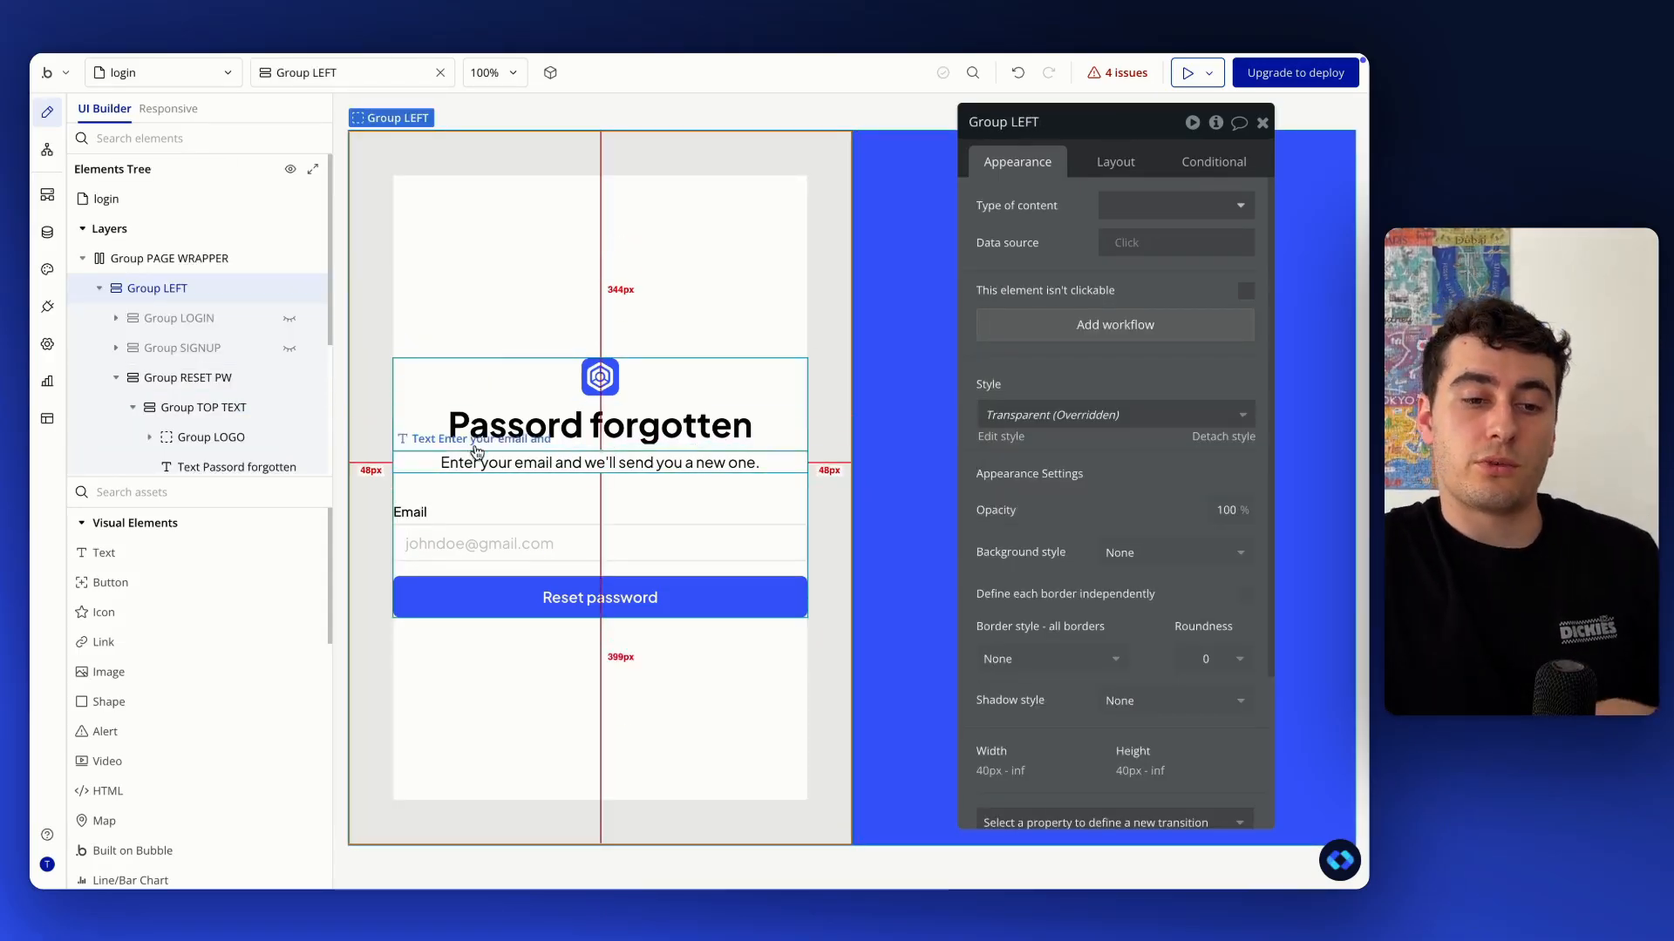
Hide Group RESET PW and make Group SIGNUP and Group LOGIN visible again
left_click(111, 378)
left_click(112, 378)
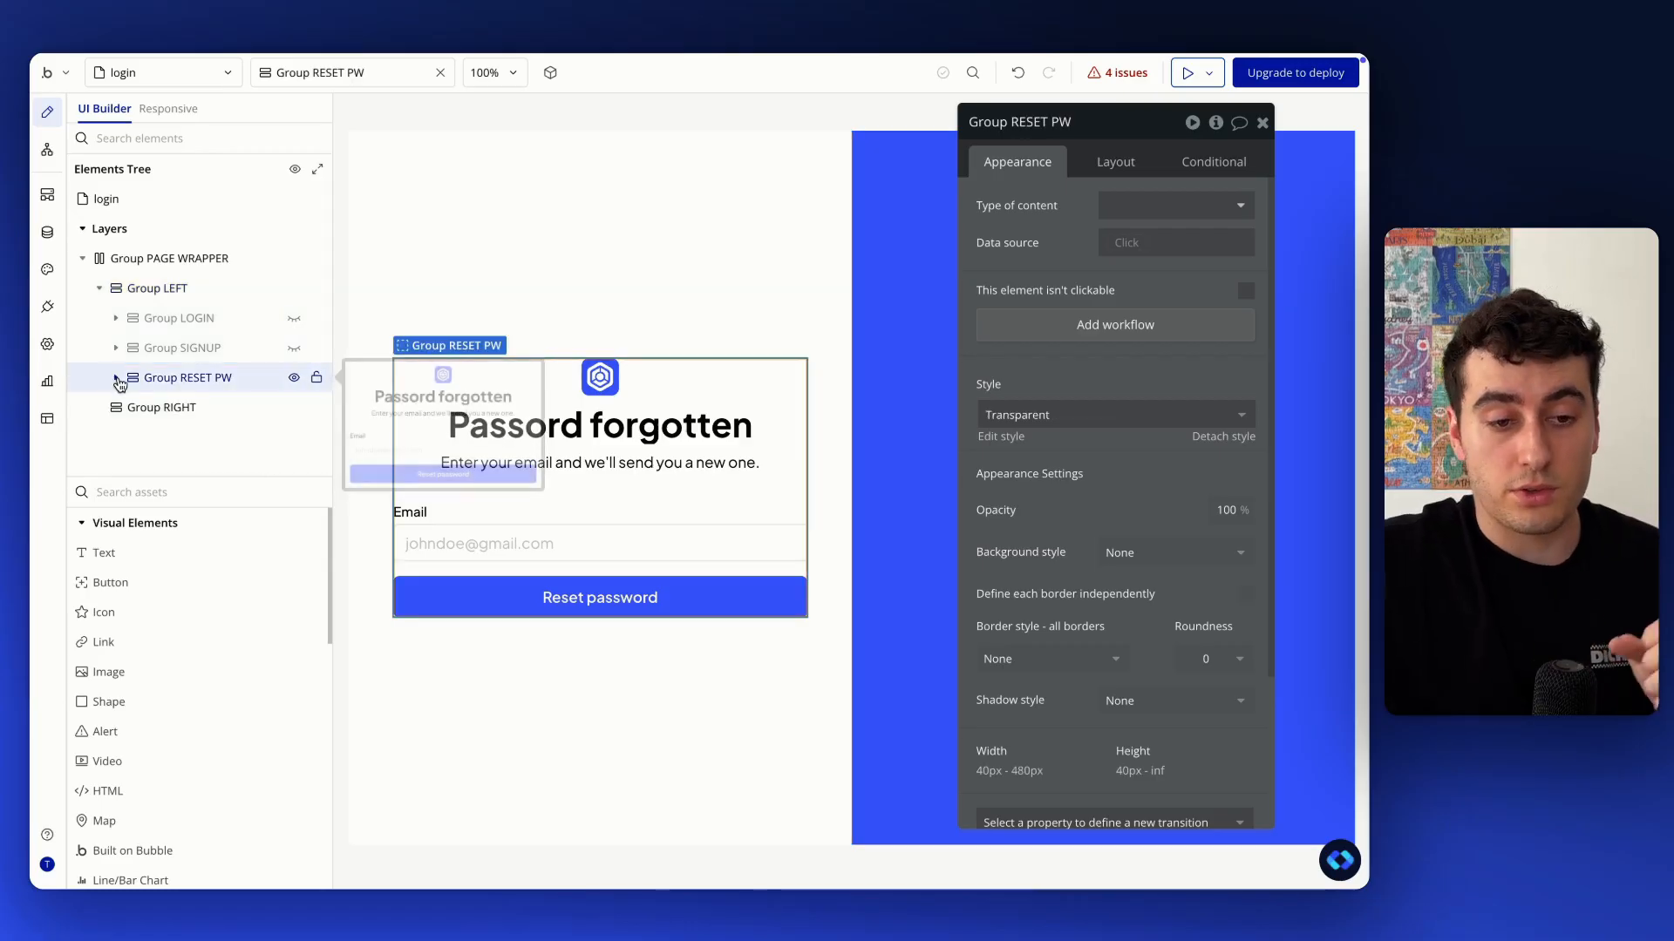
left_click(296, 380)
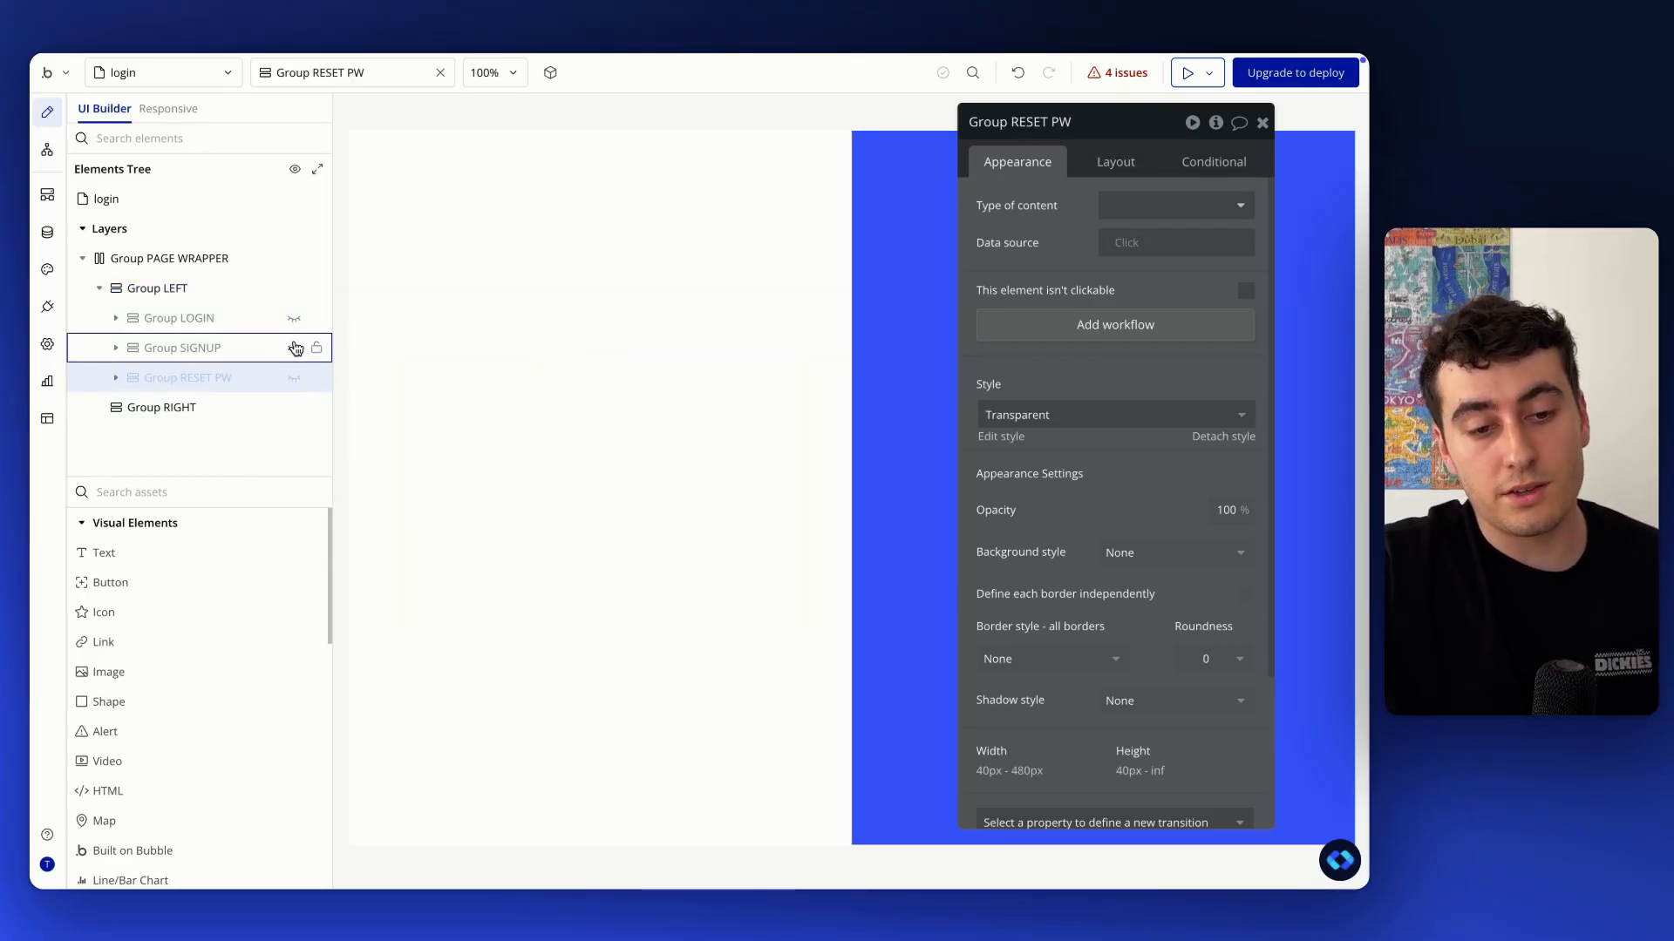
left_click(294, 348)
left_click(294, 318)
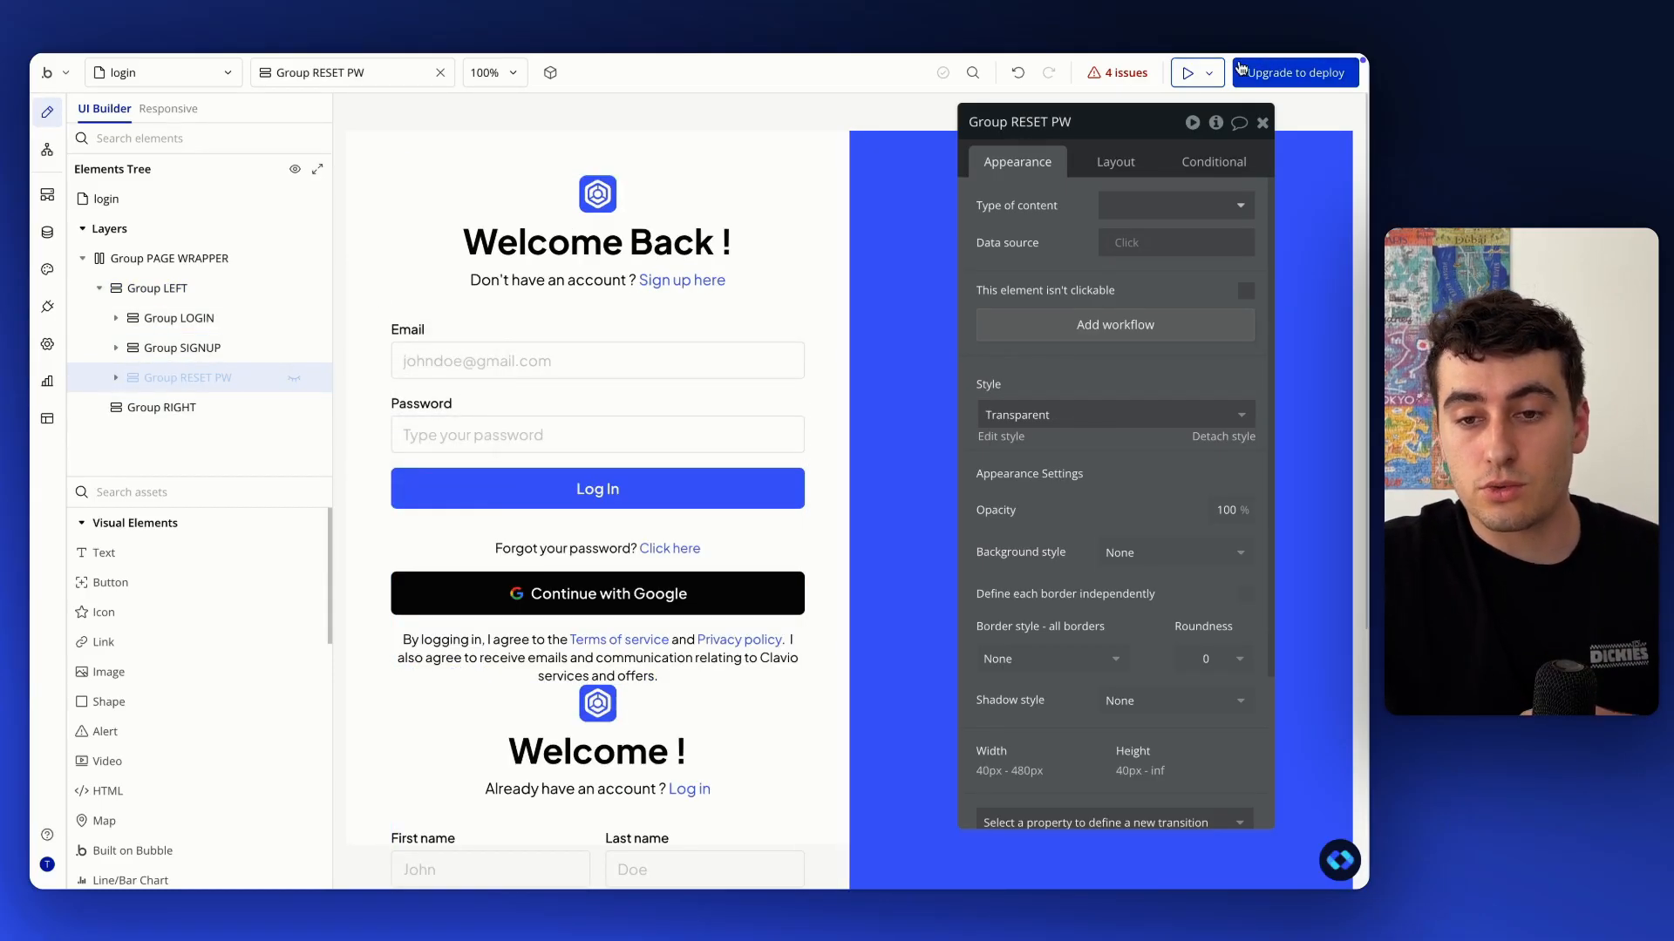
Preview the login page, reload it, and scroll through the stacked login, sign-up and reset forms
left_click(1187, 72)
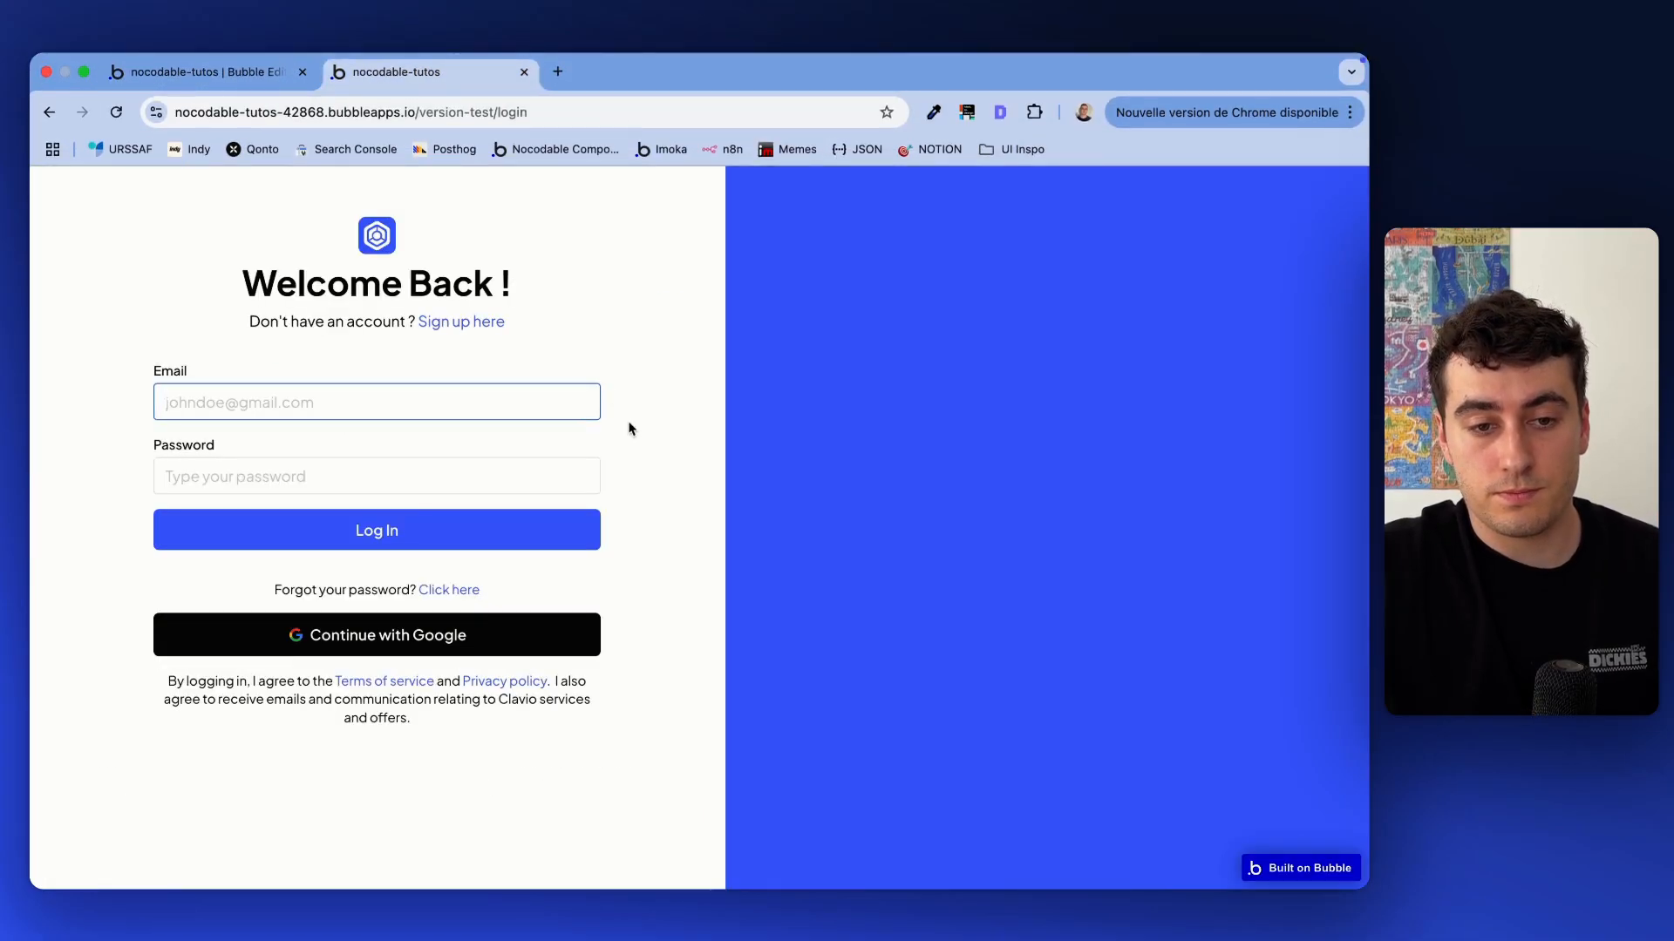
left_click_drag(512, 201, 514, 70)
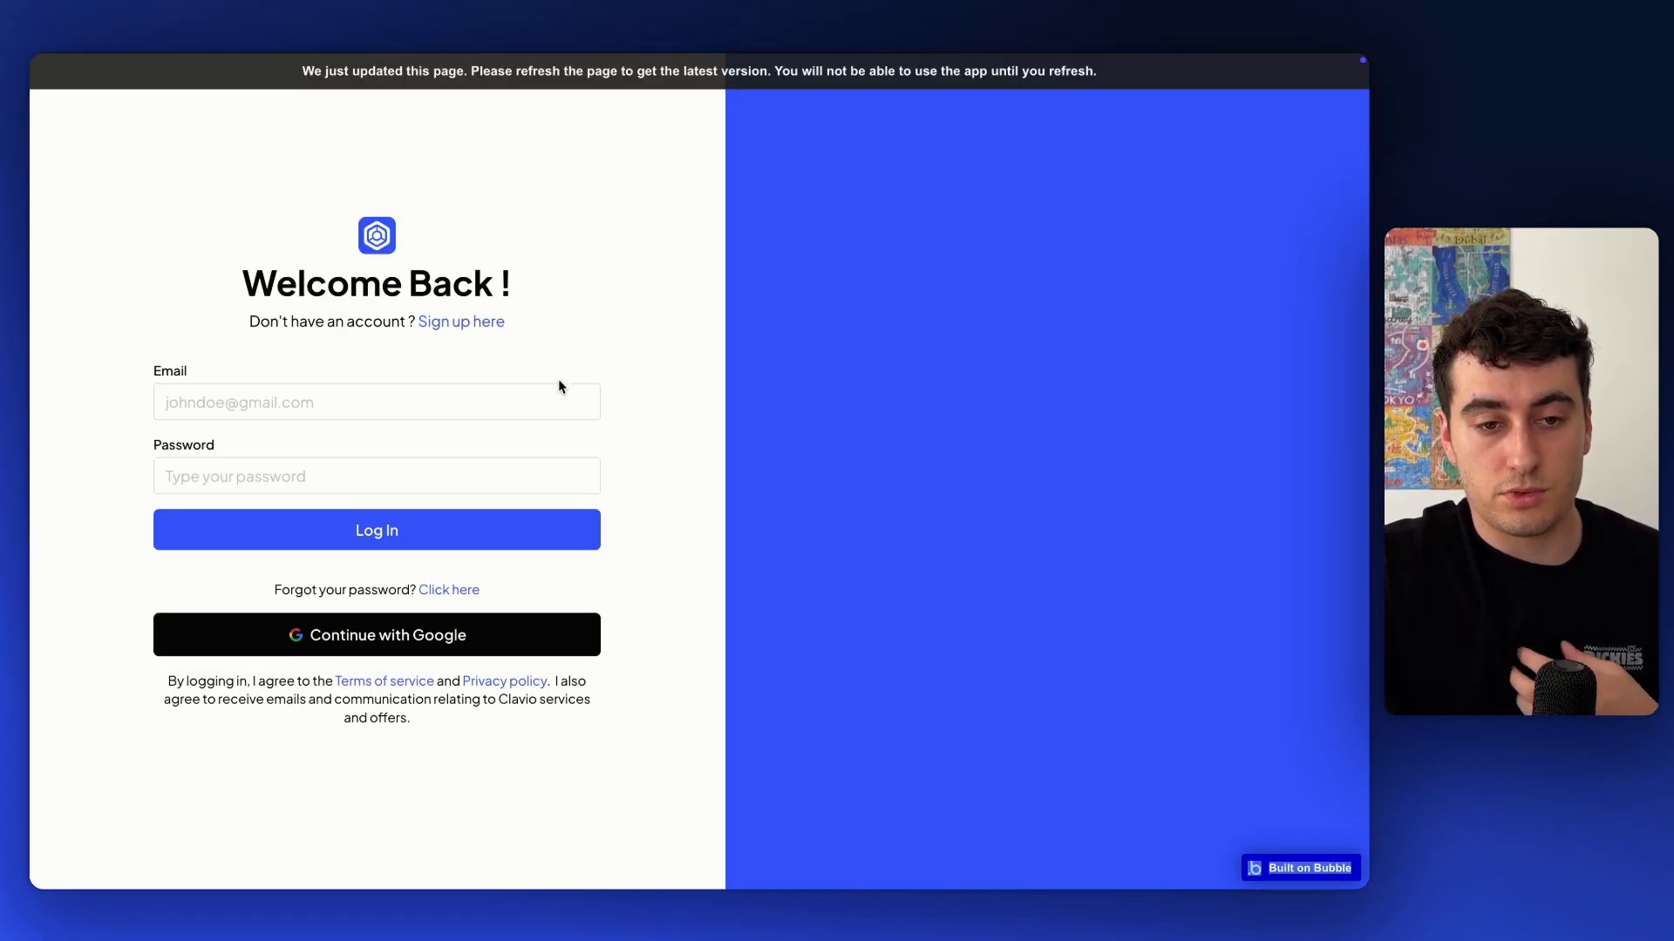
key("super+r")
scroll(529, 348, "down", 7)
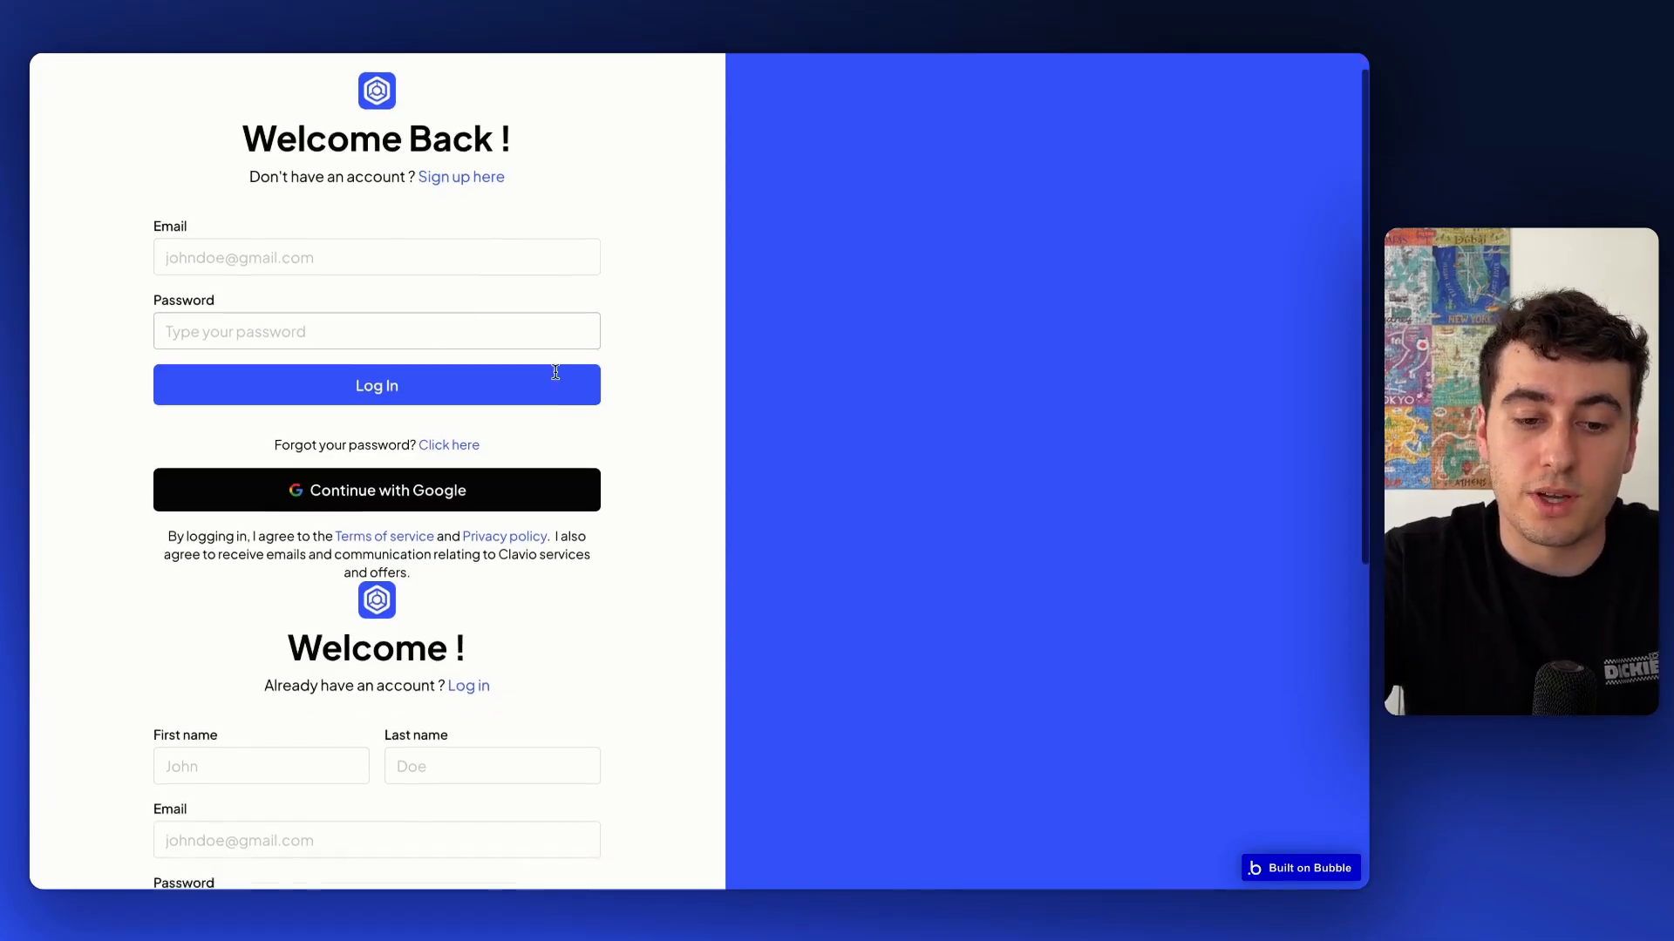
scroll(479, 415, "up", 5)
scroll(411, 380, "up", 2)
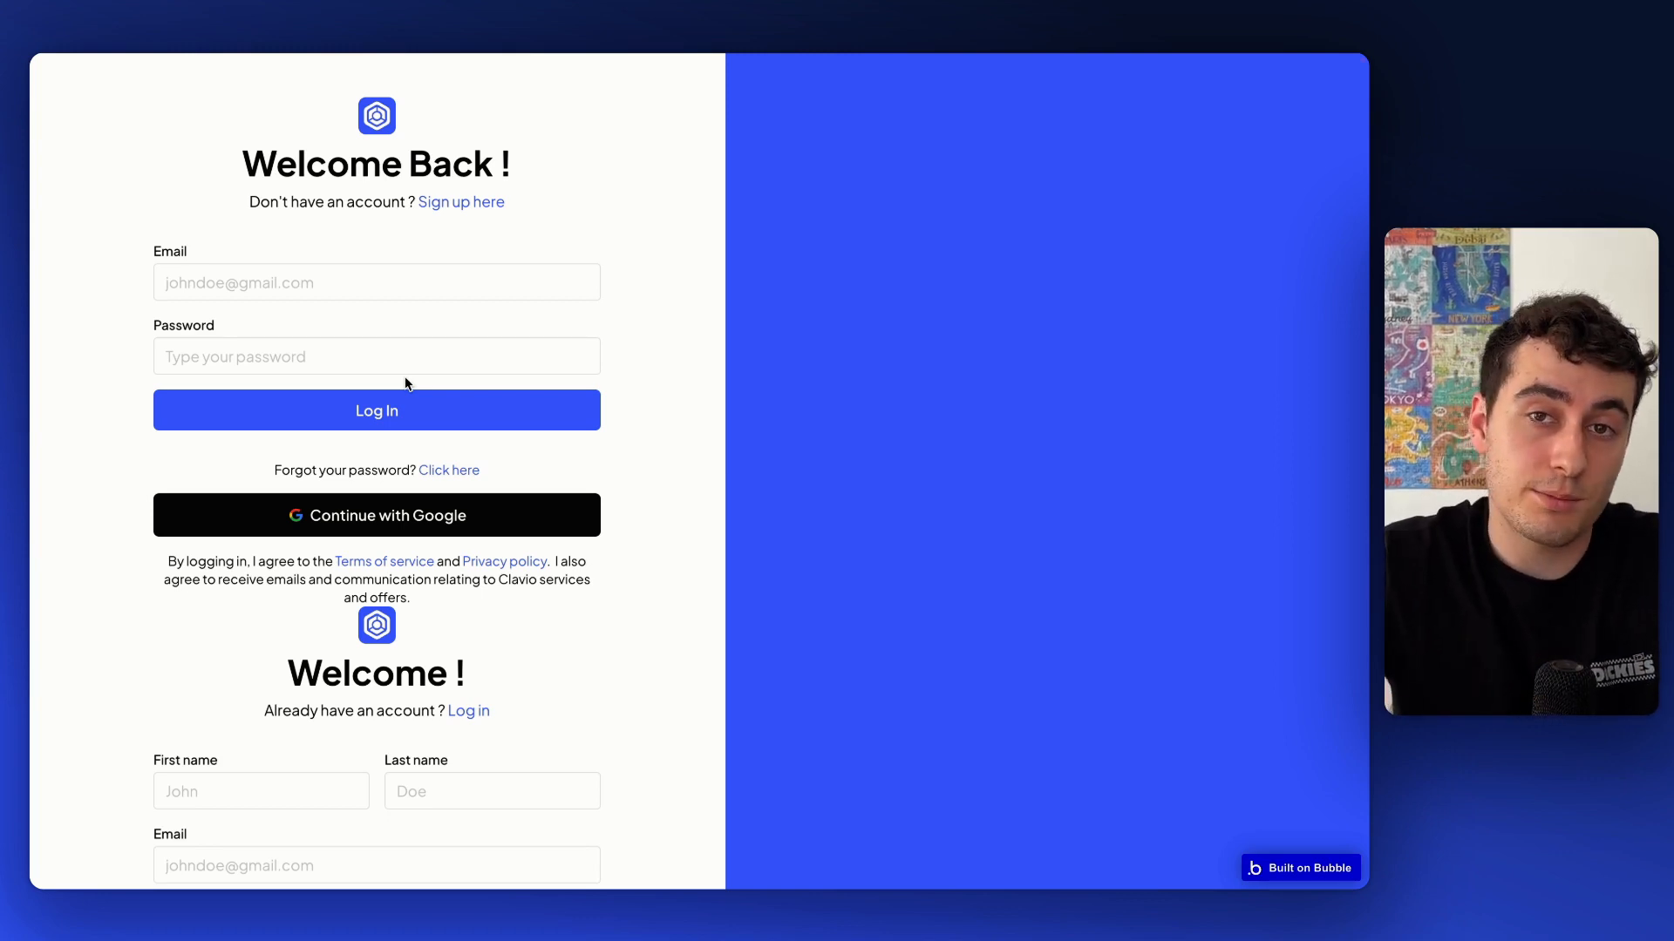
scroll(646, 358, "down", 1)
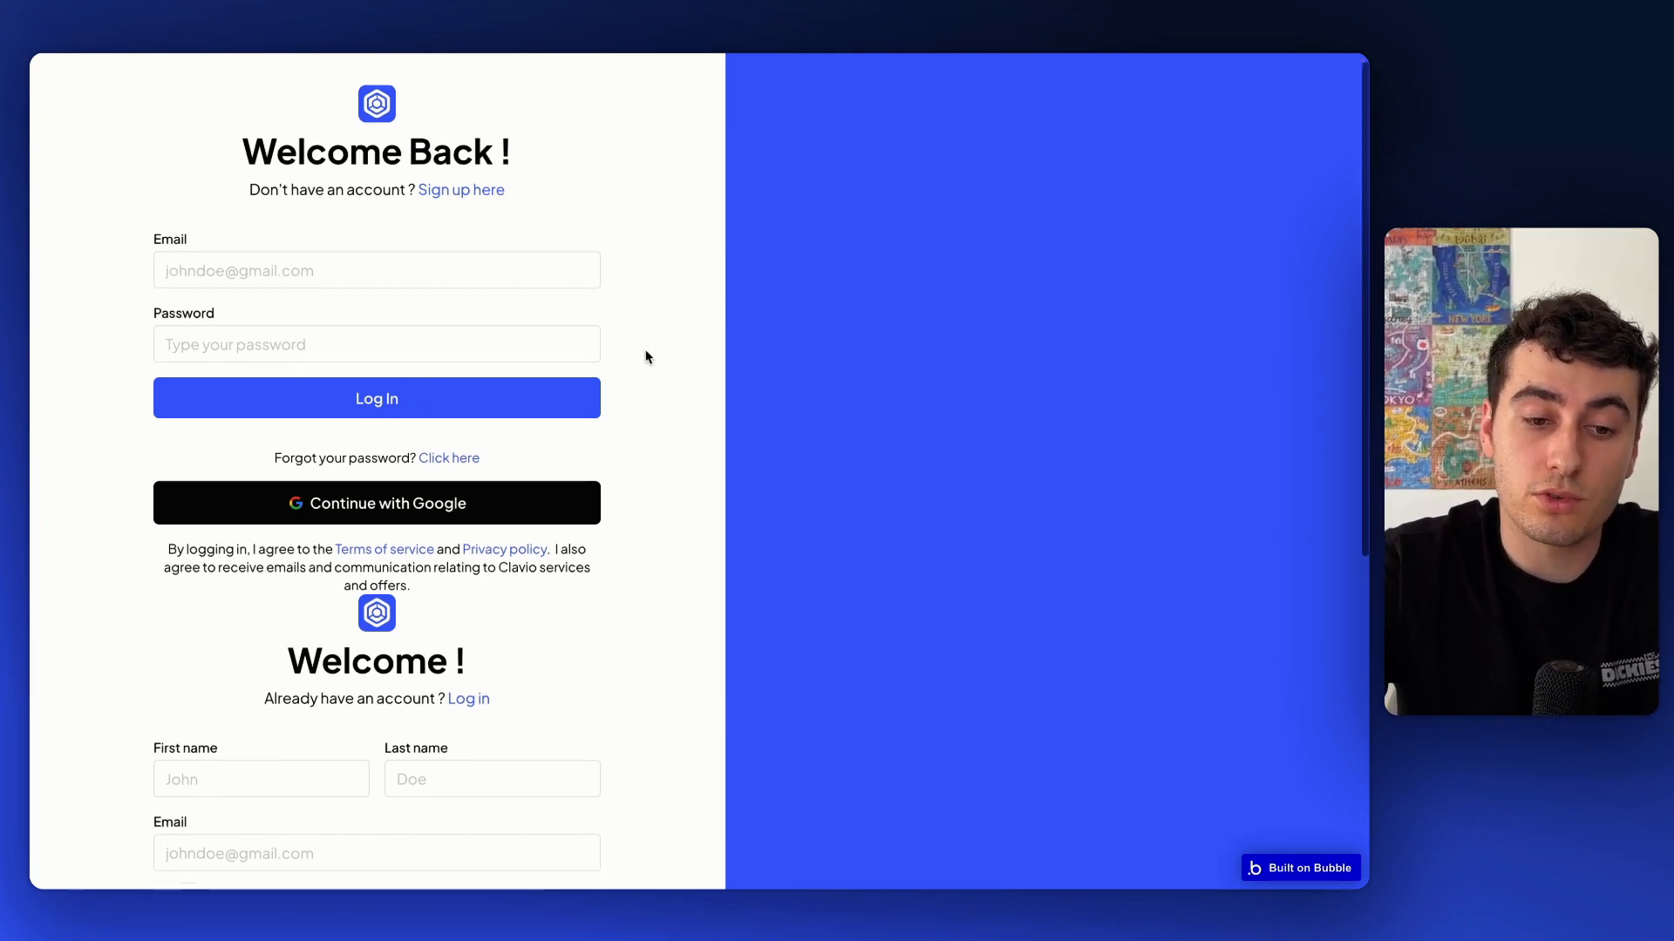
scroll(440, 370, "up", 1)
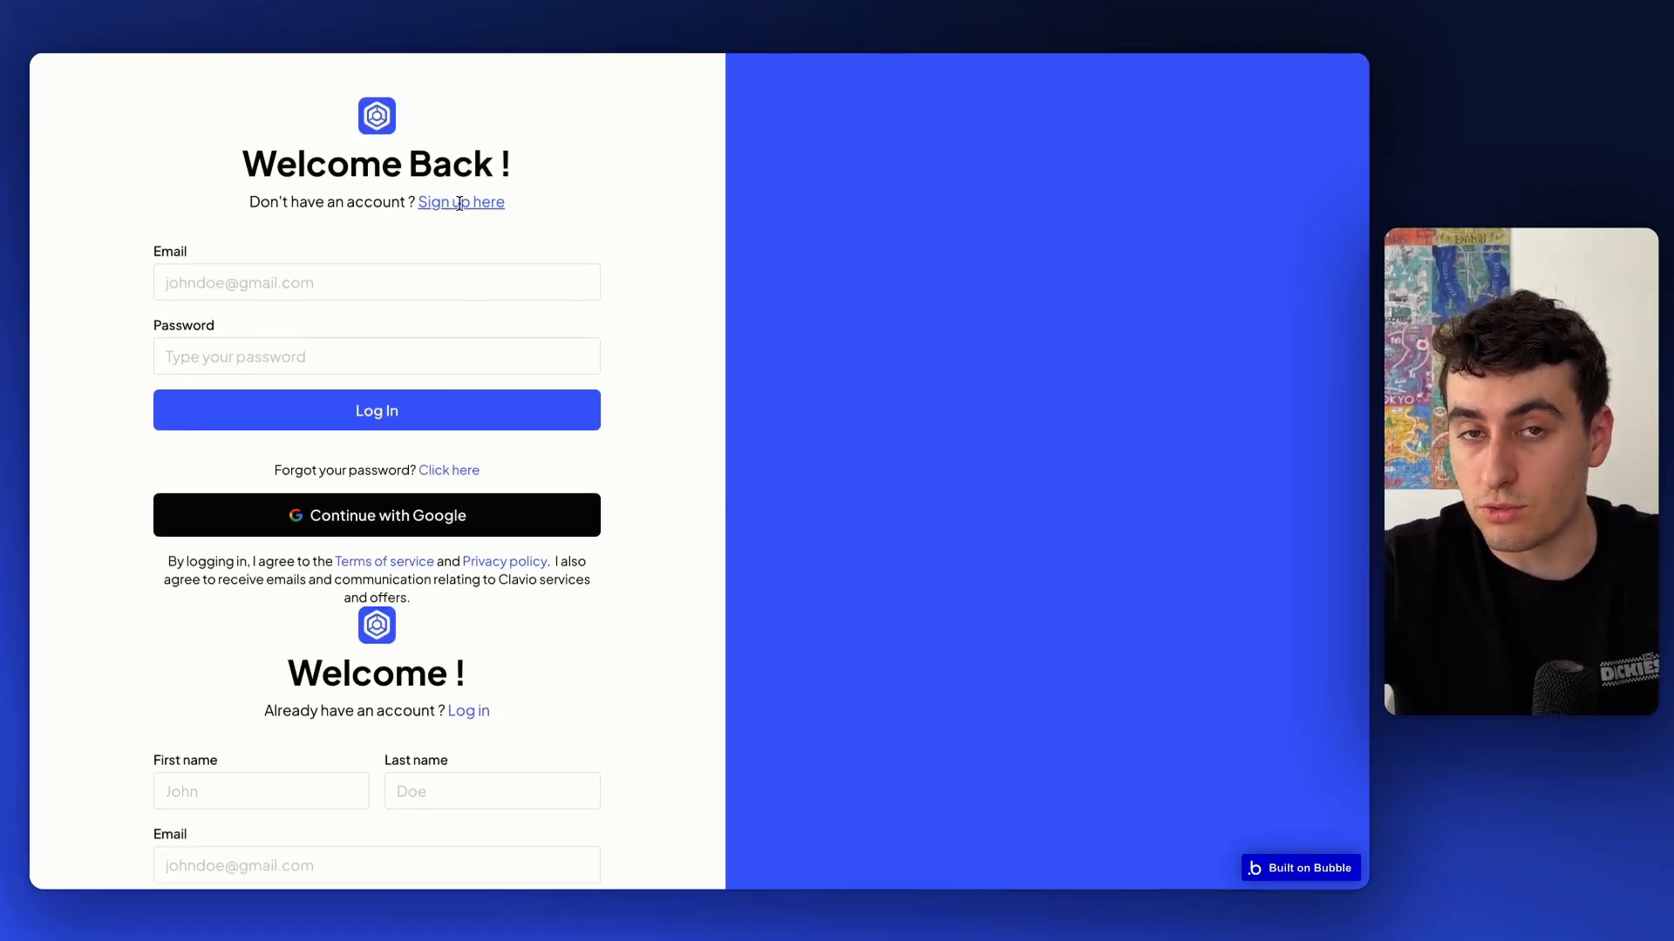
scroll(458, 203, "down", 4)
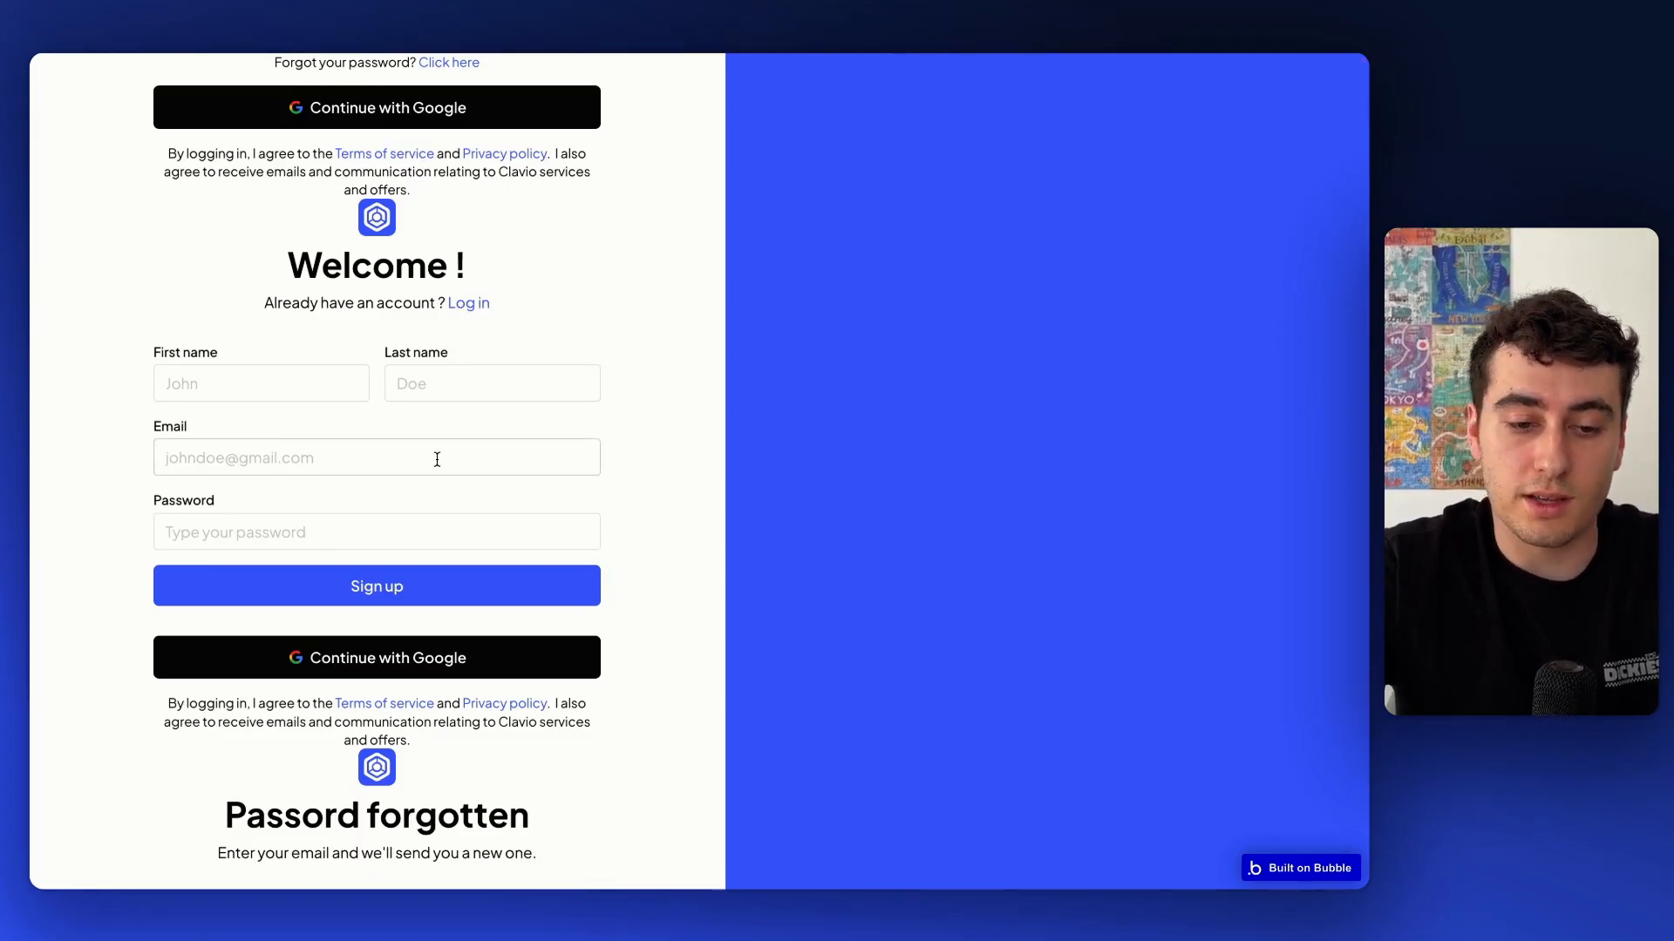
scroll(542, 427, "up", 4)
scroll(538, 449, "down", 6)
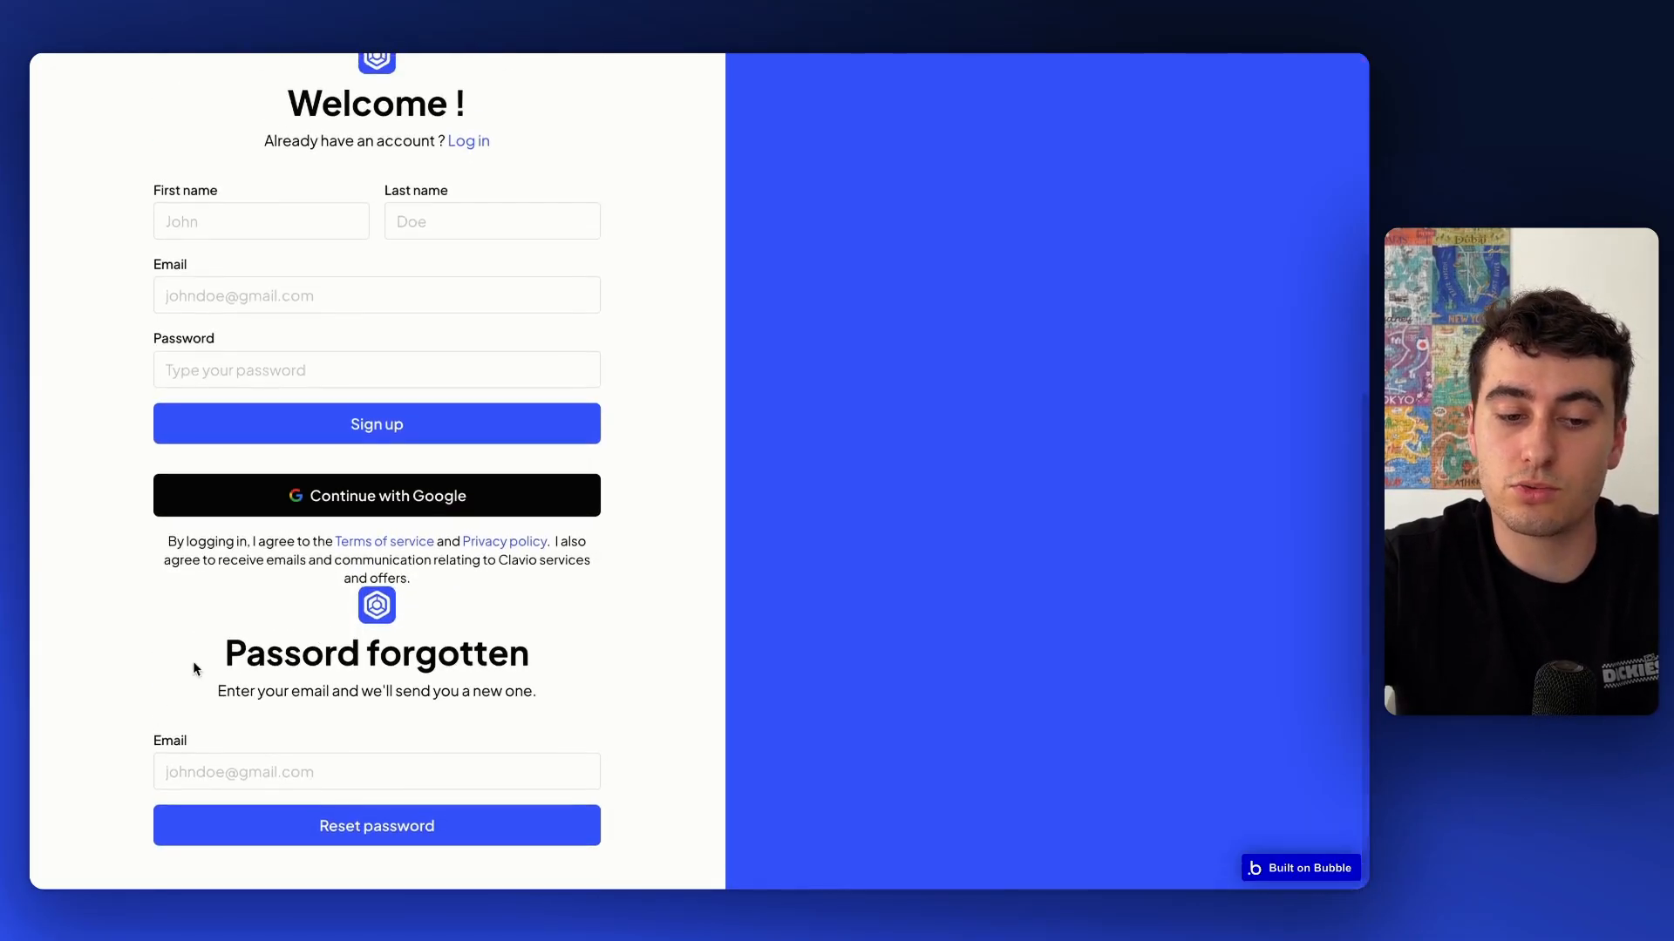
left_click_drag(192, 661, 567, 666)
left_click(566, 666)
scroll(566, 666, "up", 6)
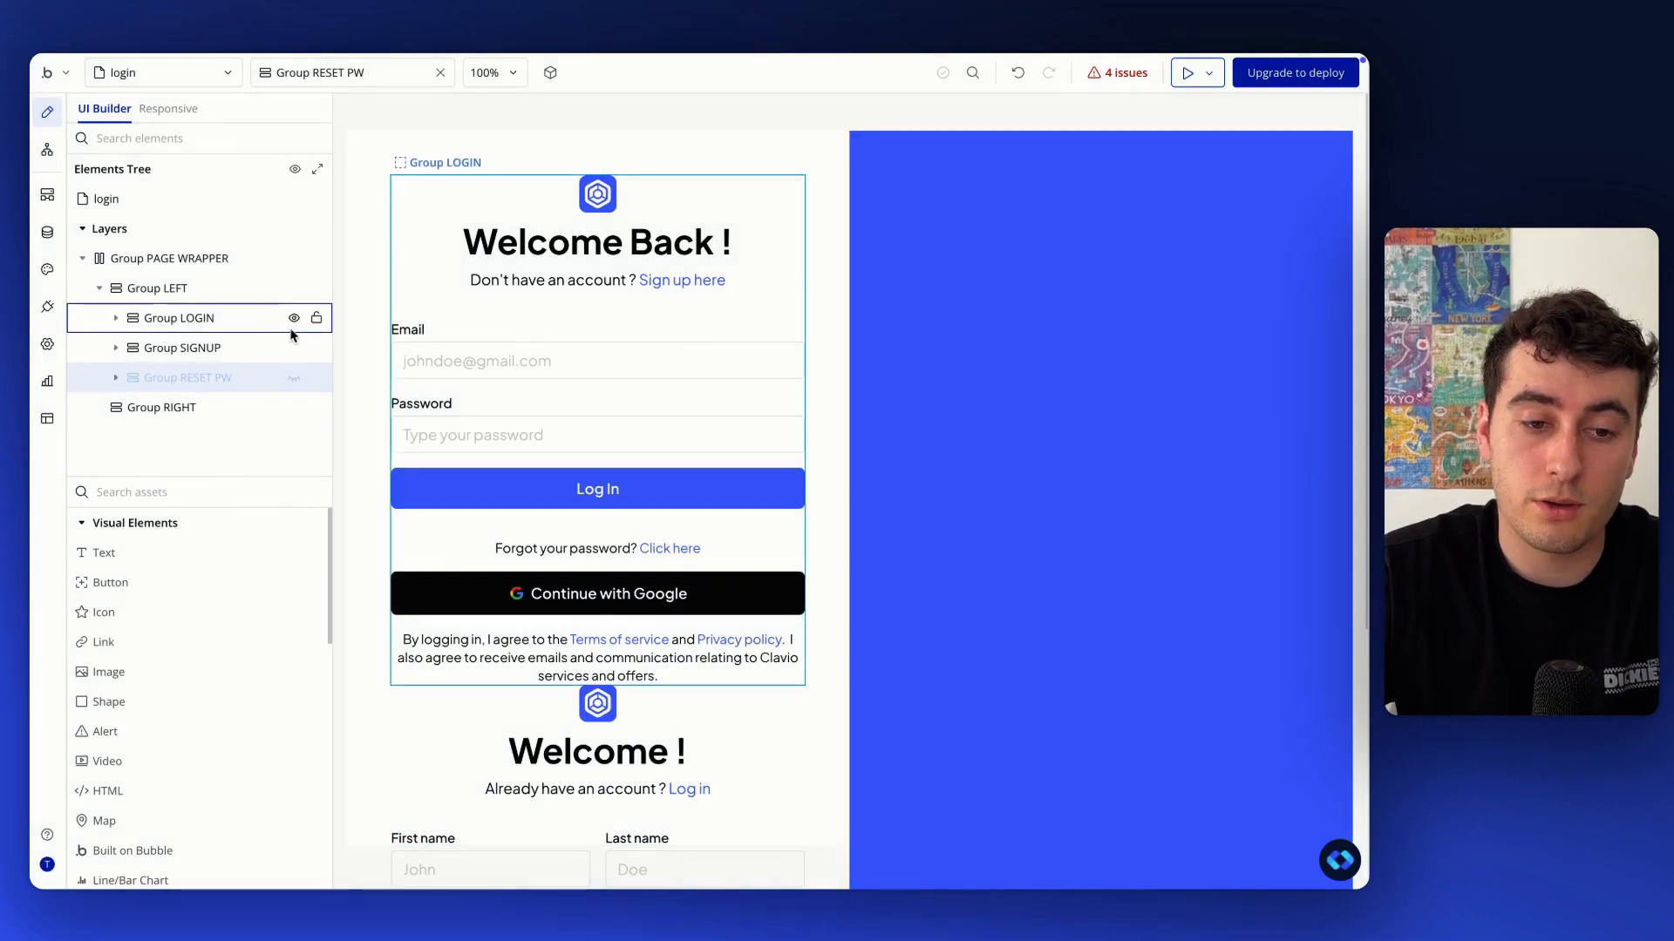
Make Group LOGIN not visible on page load in its Layout settings
left_click(293, 328)
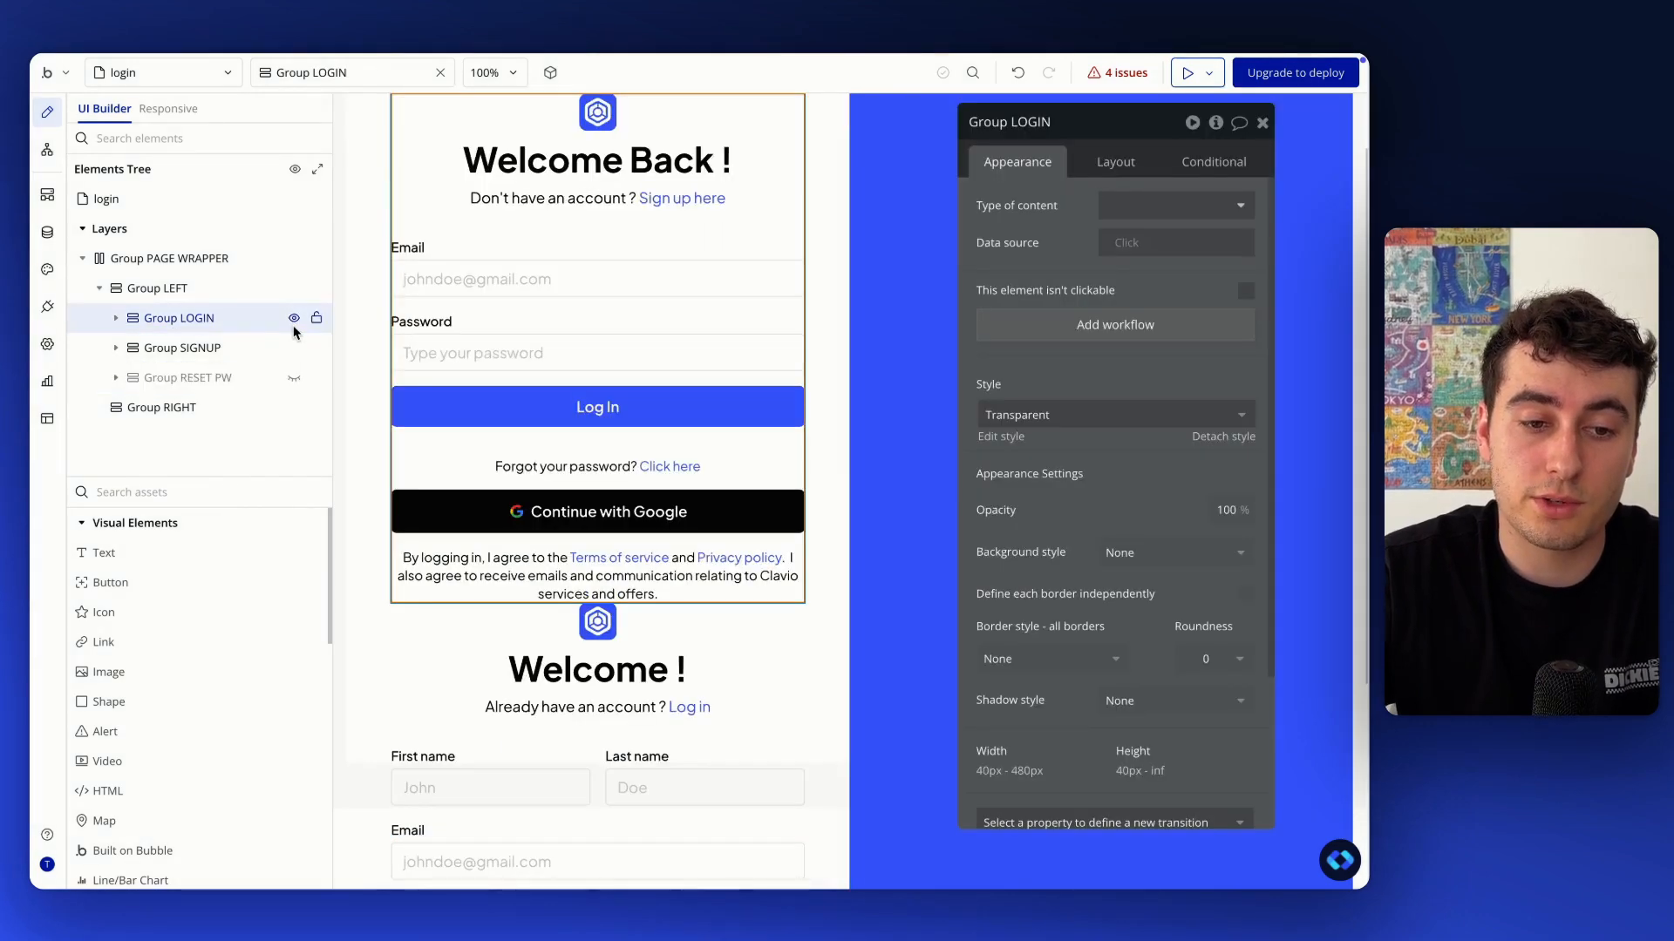
left_click(294, 320)
left_click(295, 349)
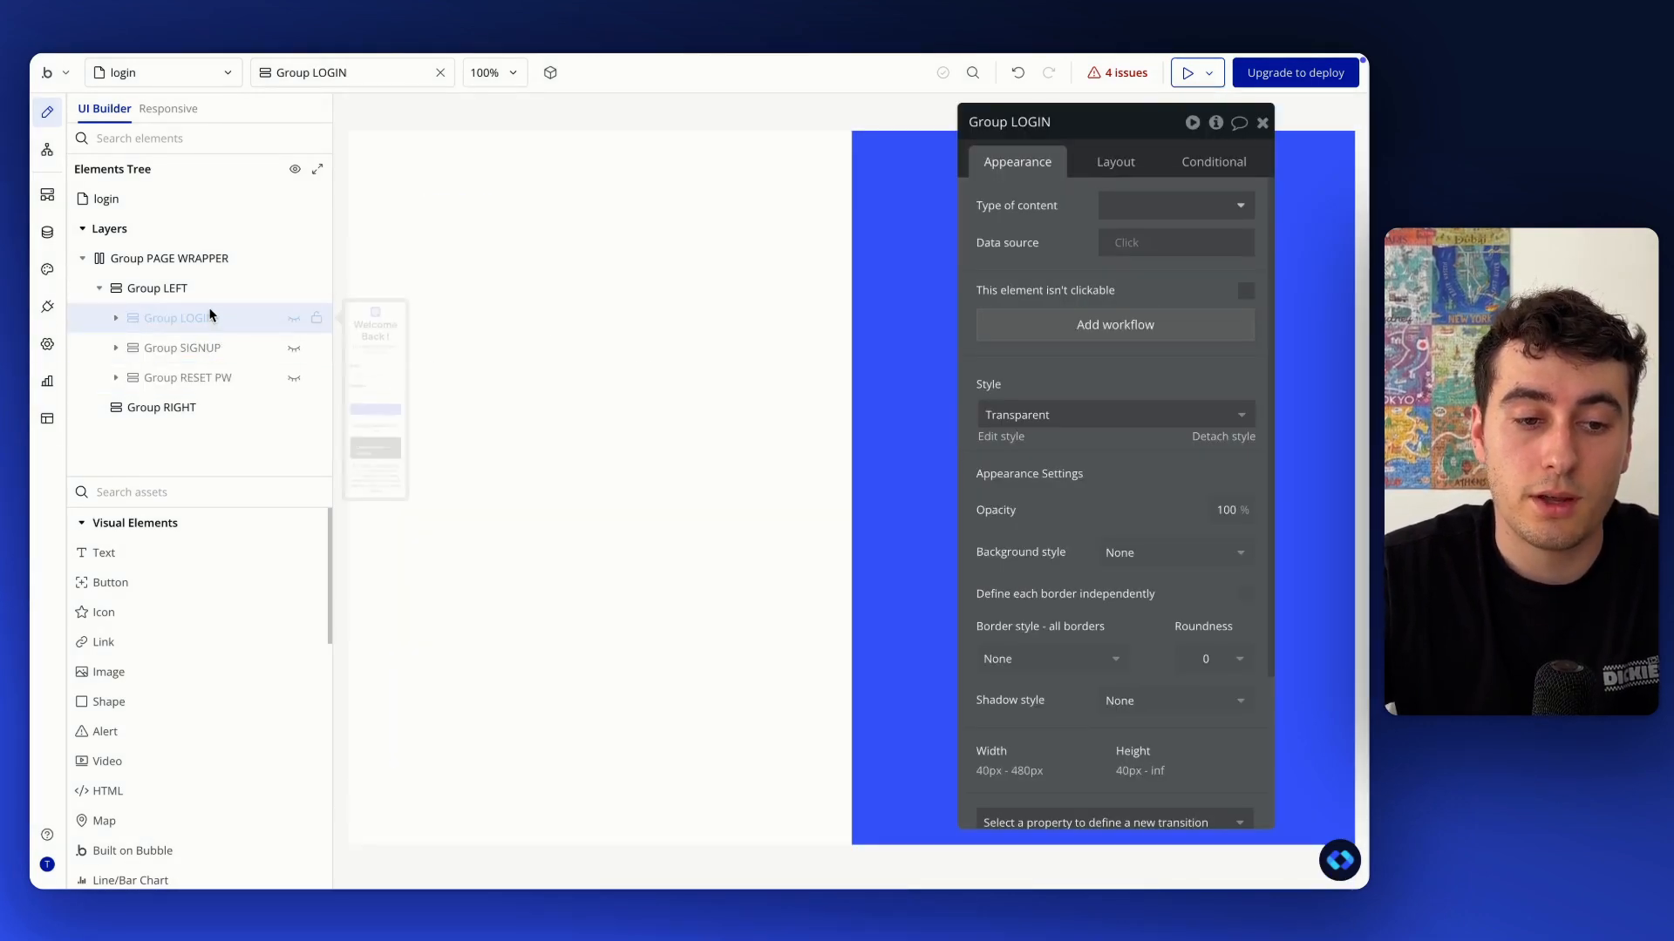
left_click(1133, 170)
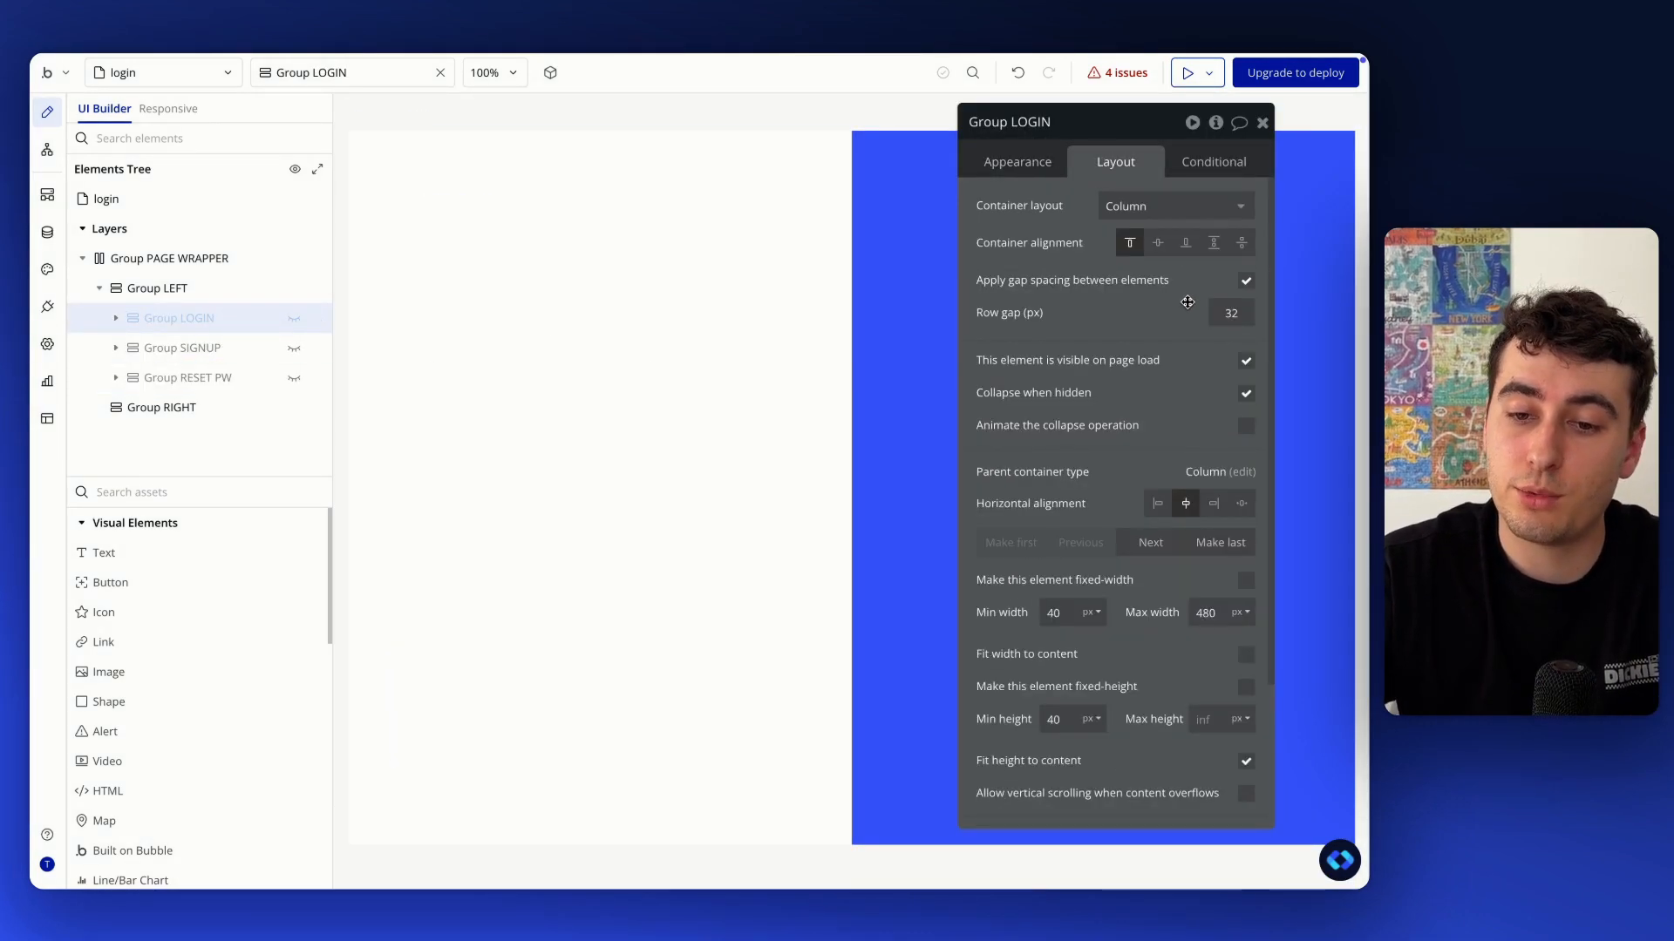
left_click(1246, 361)
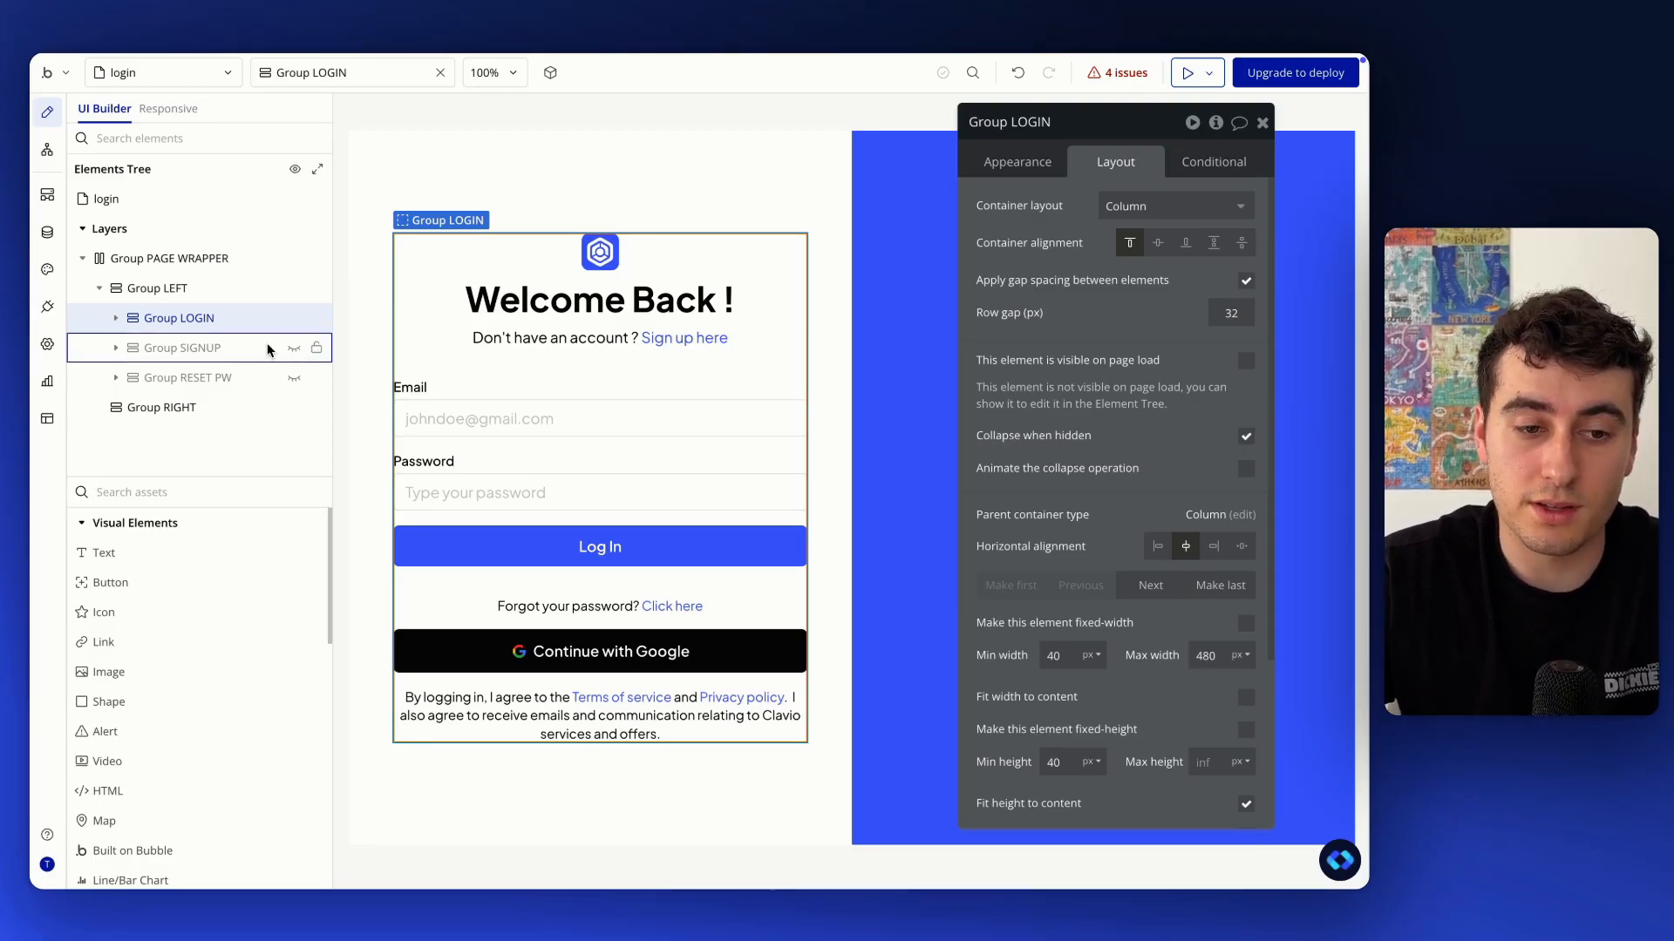
Make Group SIGNUP and Group RESET PW hidden on page load, leaving only Group LOGIN shown in the editor
left_click(294, 320)
left_click(294, 348)
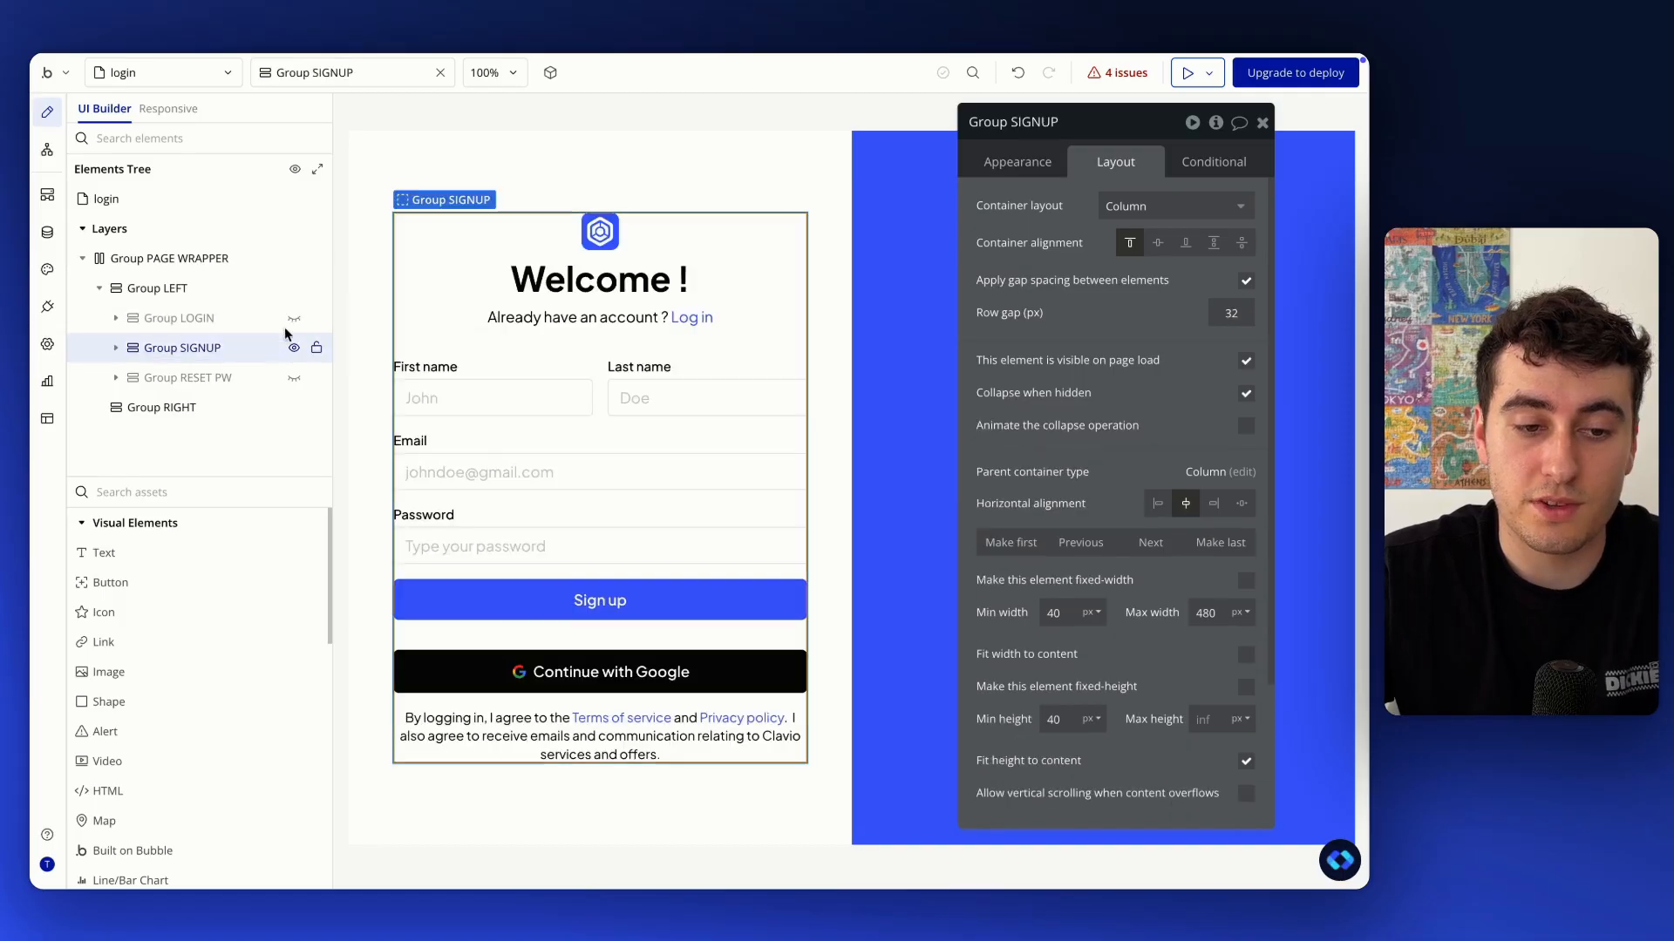
left_click(1246, 361)
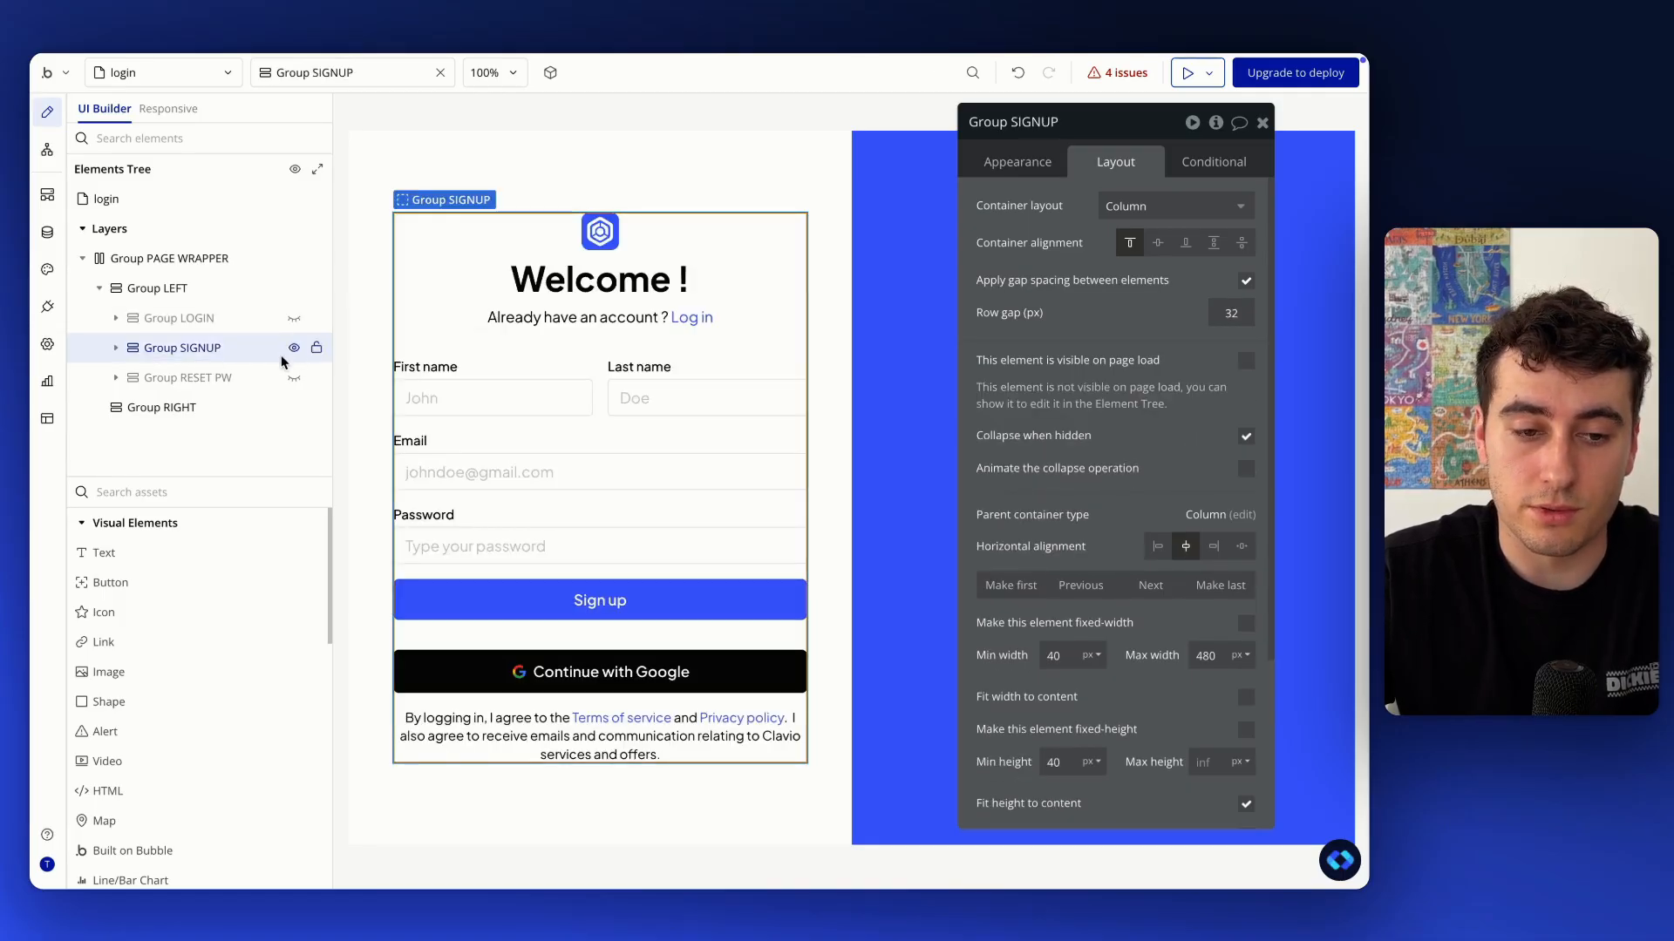
left_click(294, 349)
left_click(253, 380)
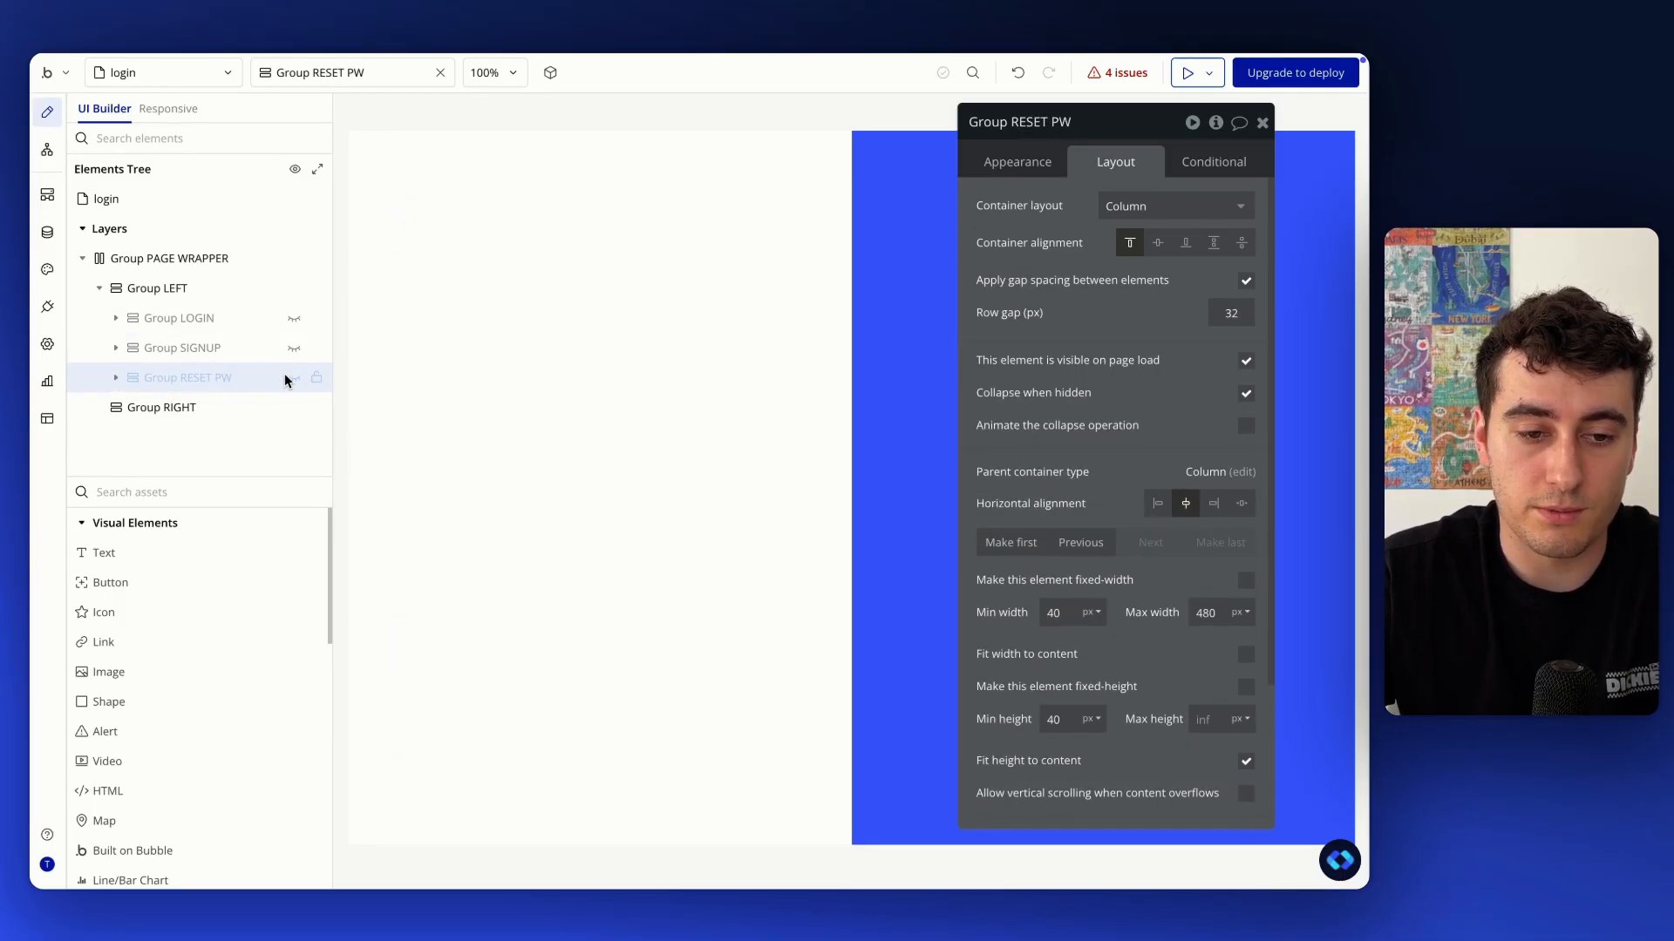
left_click(1247, 361)
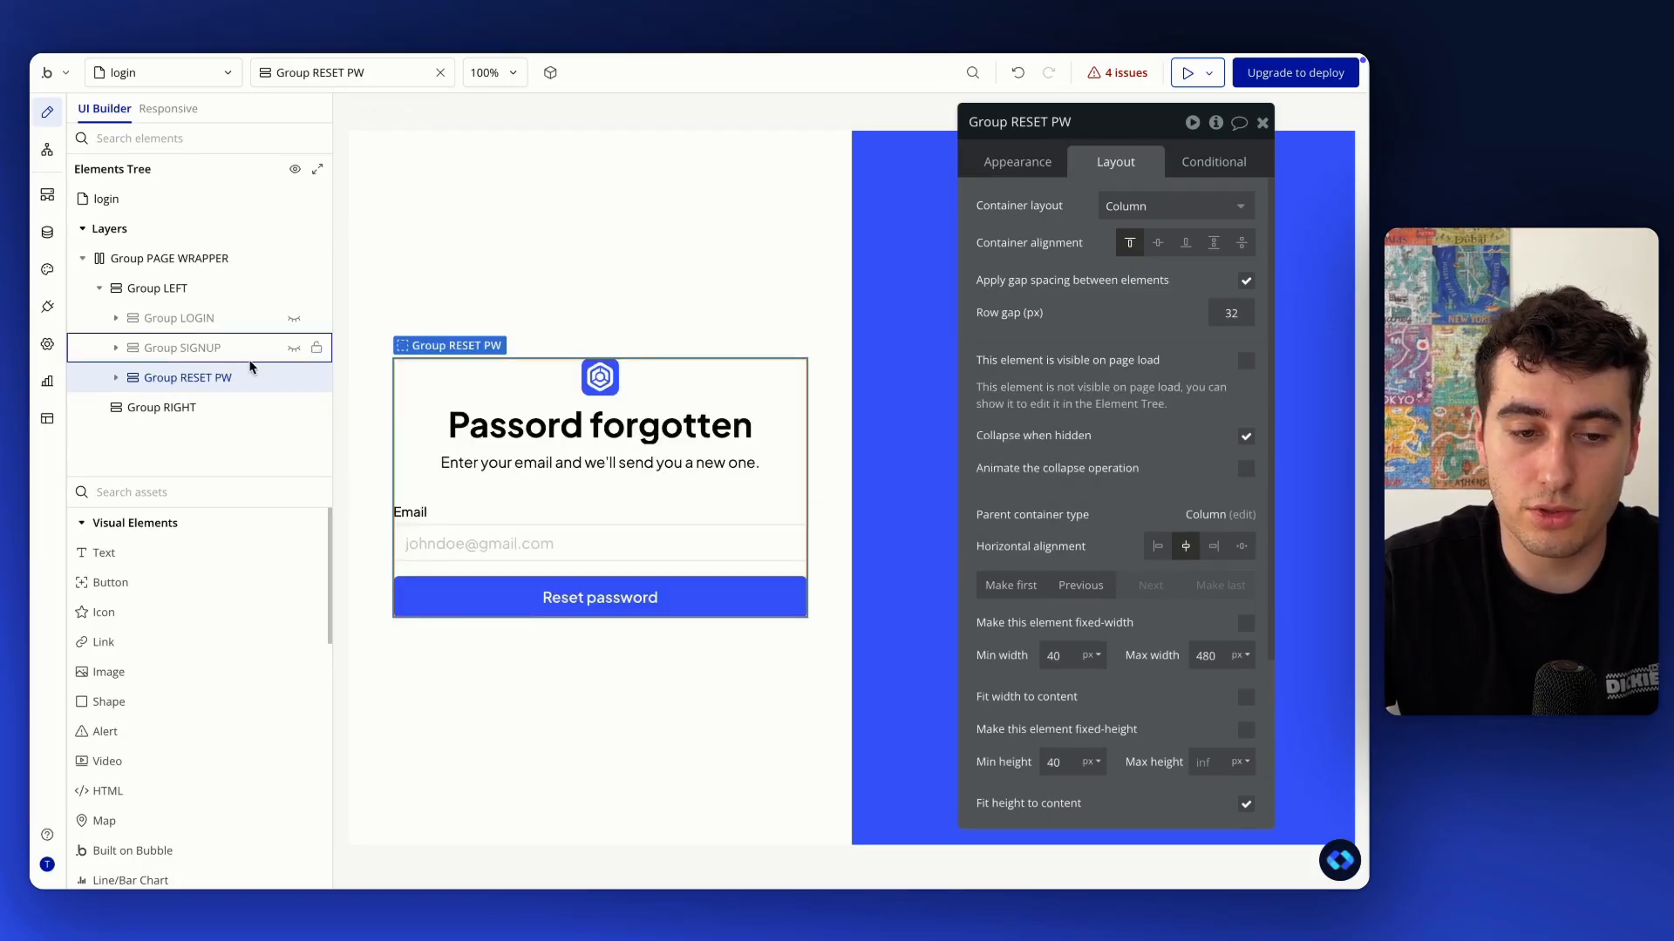
left_click(294, 377)
left_click(294, 317)
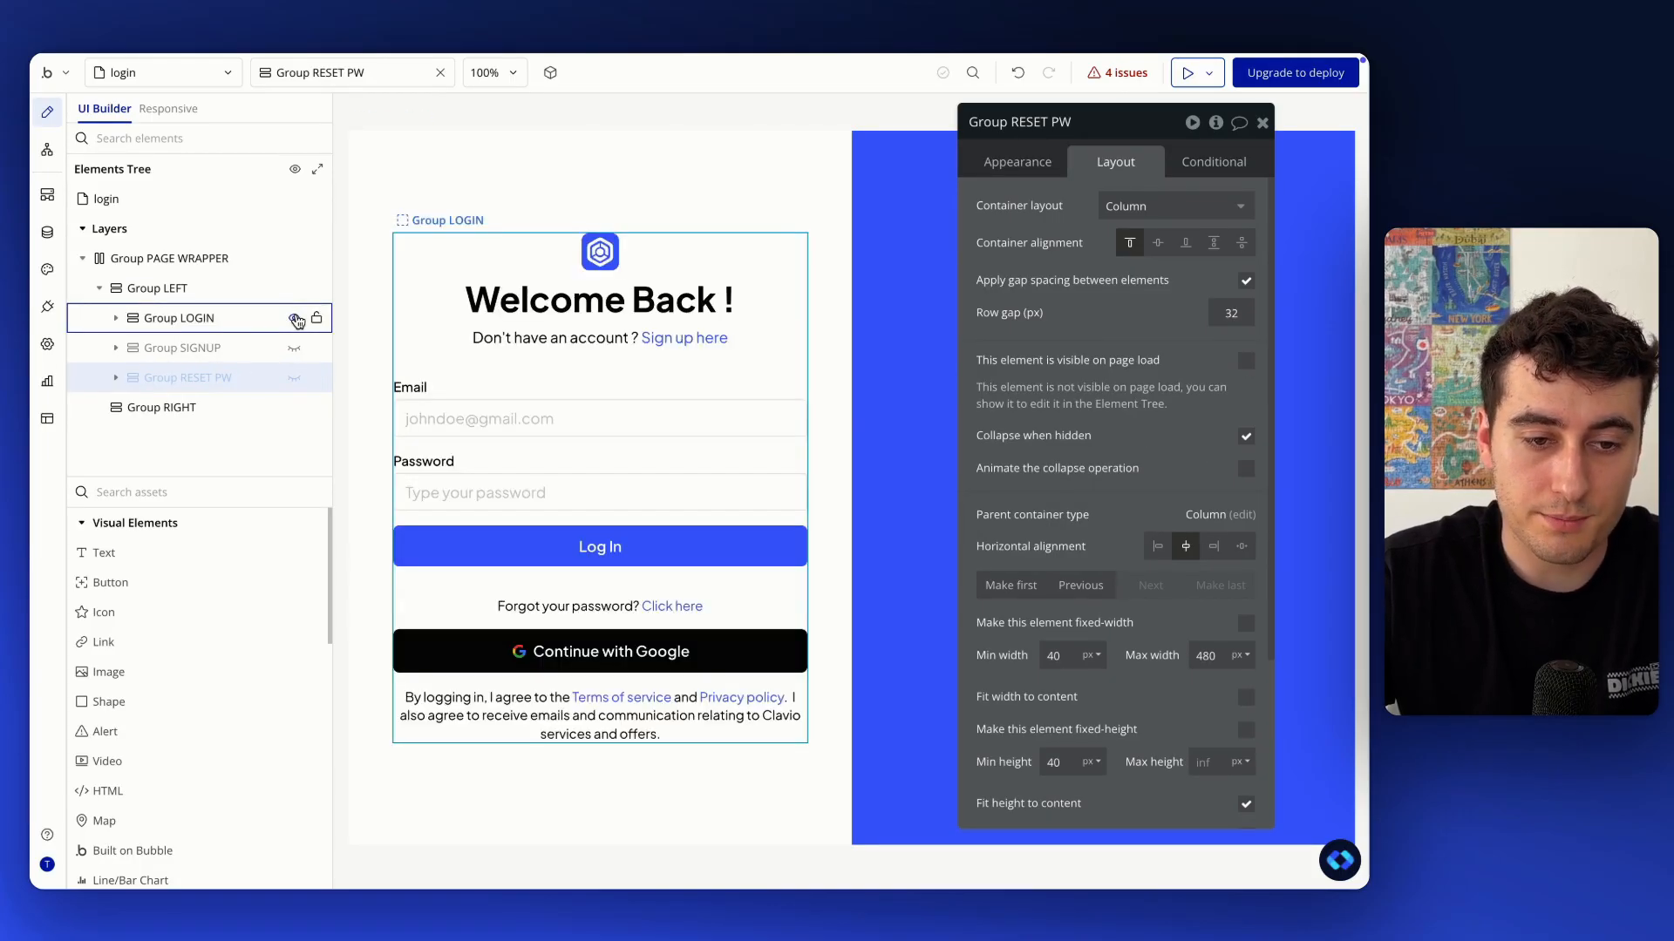
left_click(299, 321)
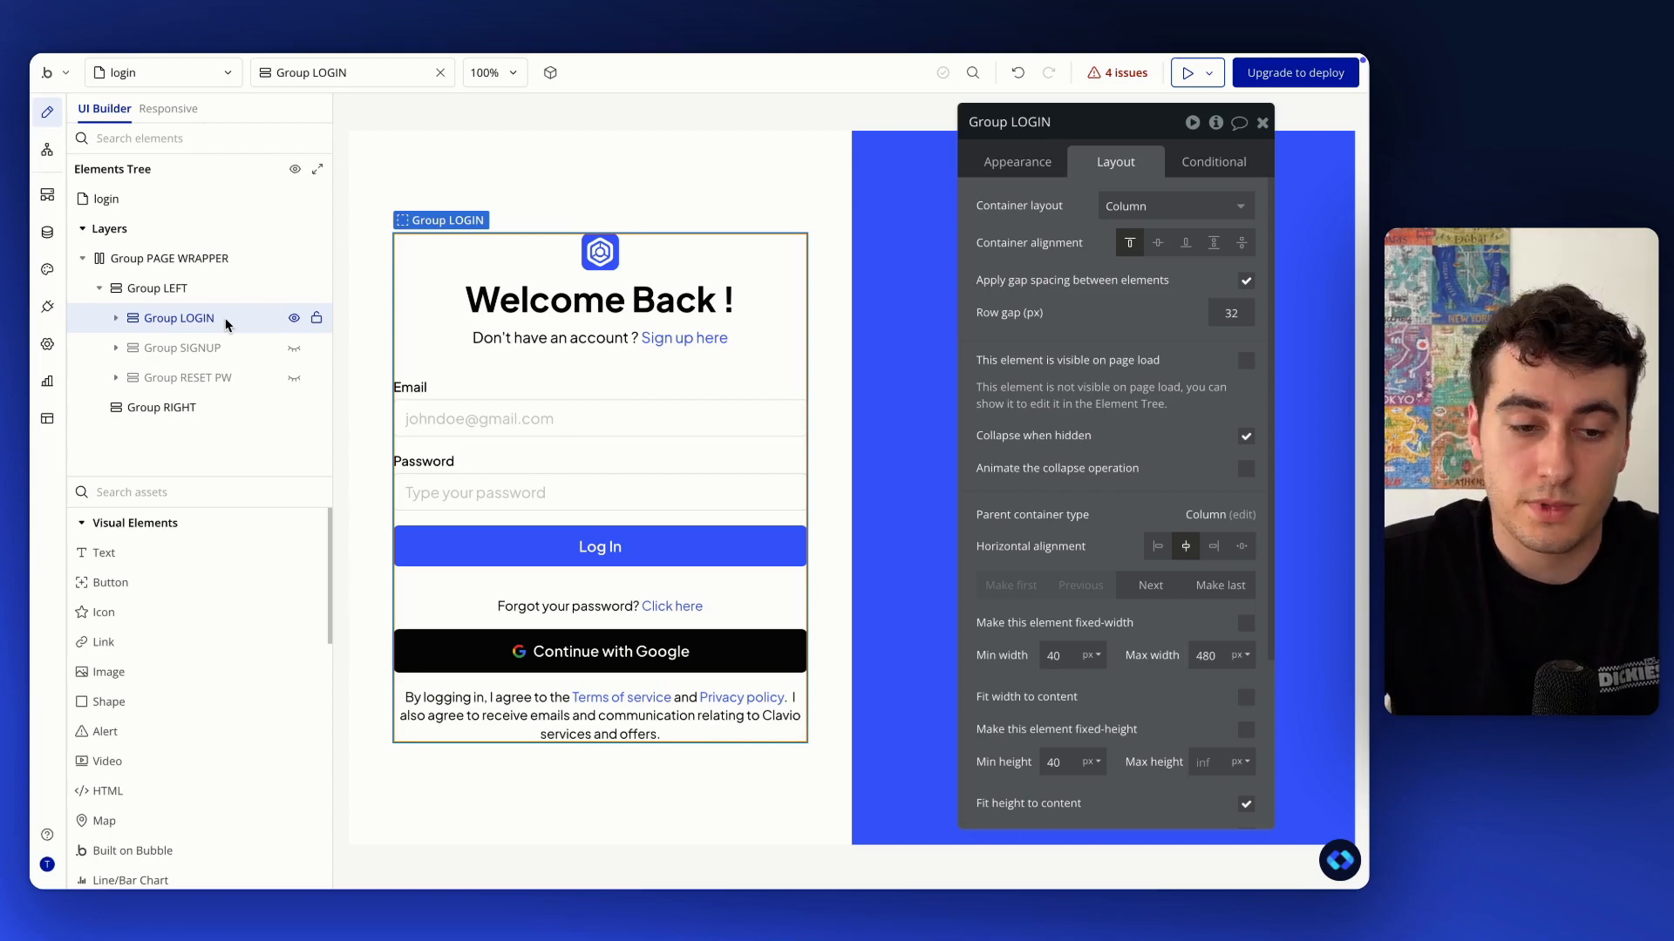
left_click(225, 349)
left_click(224, 330)
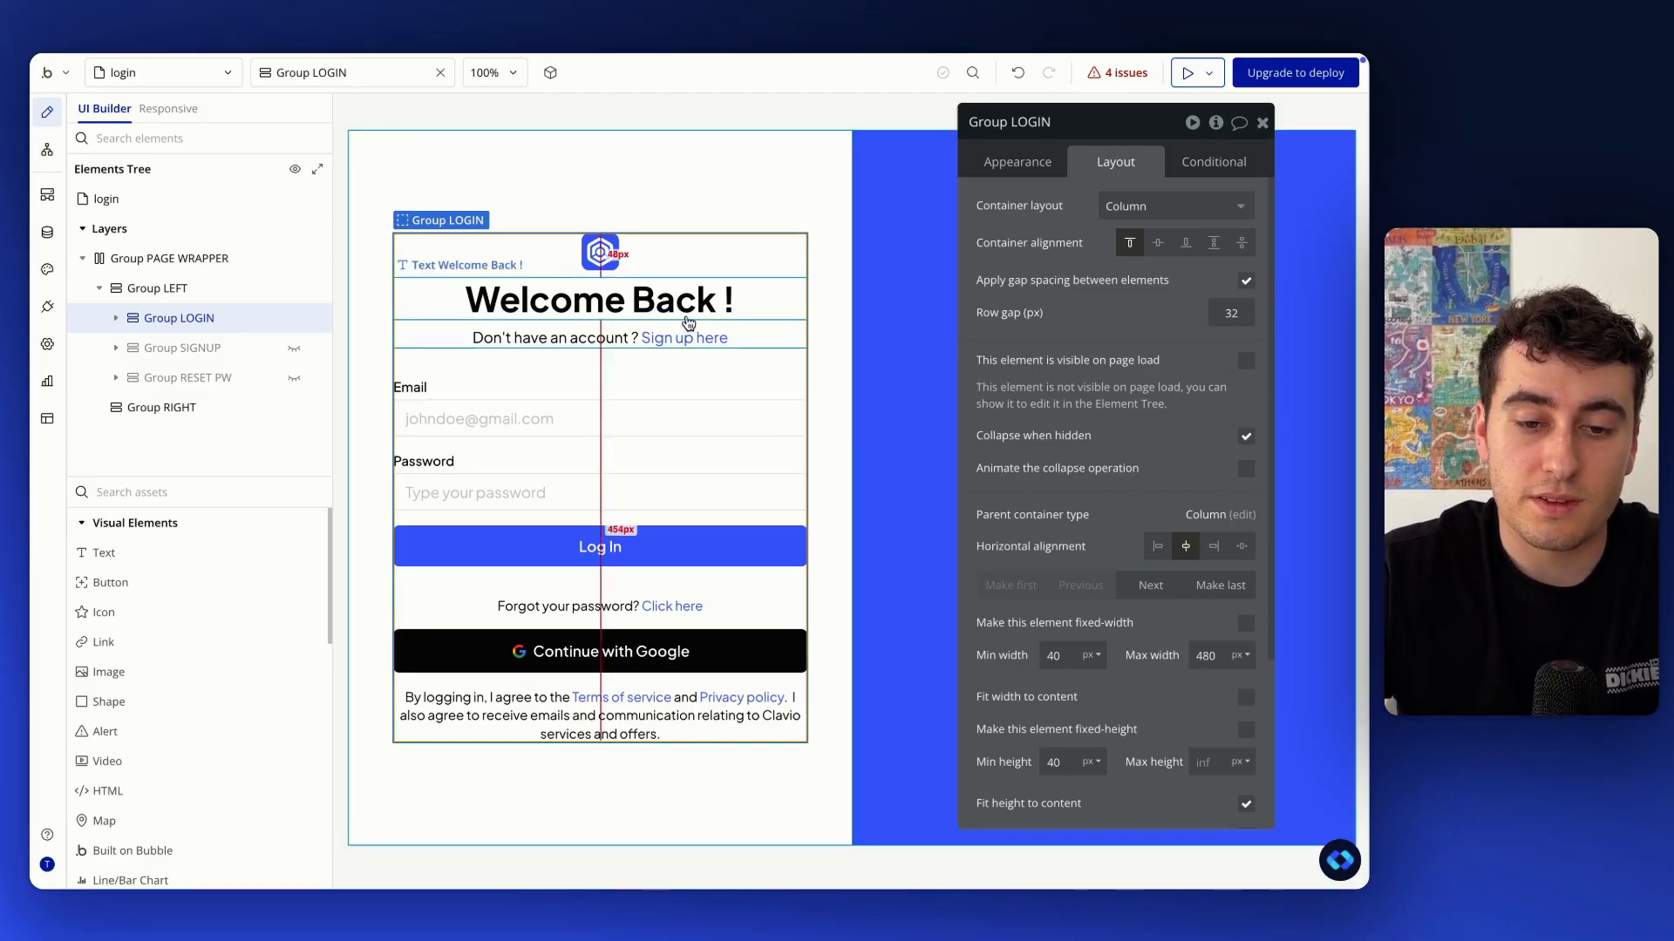
Create a click workflow on the Don't have an account text with a Go to page action
left_click(649, 350)
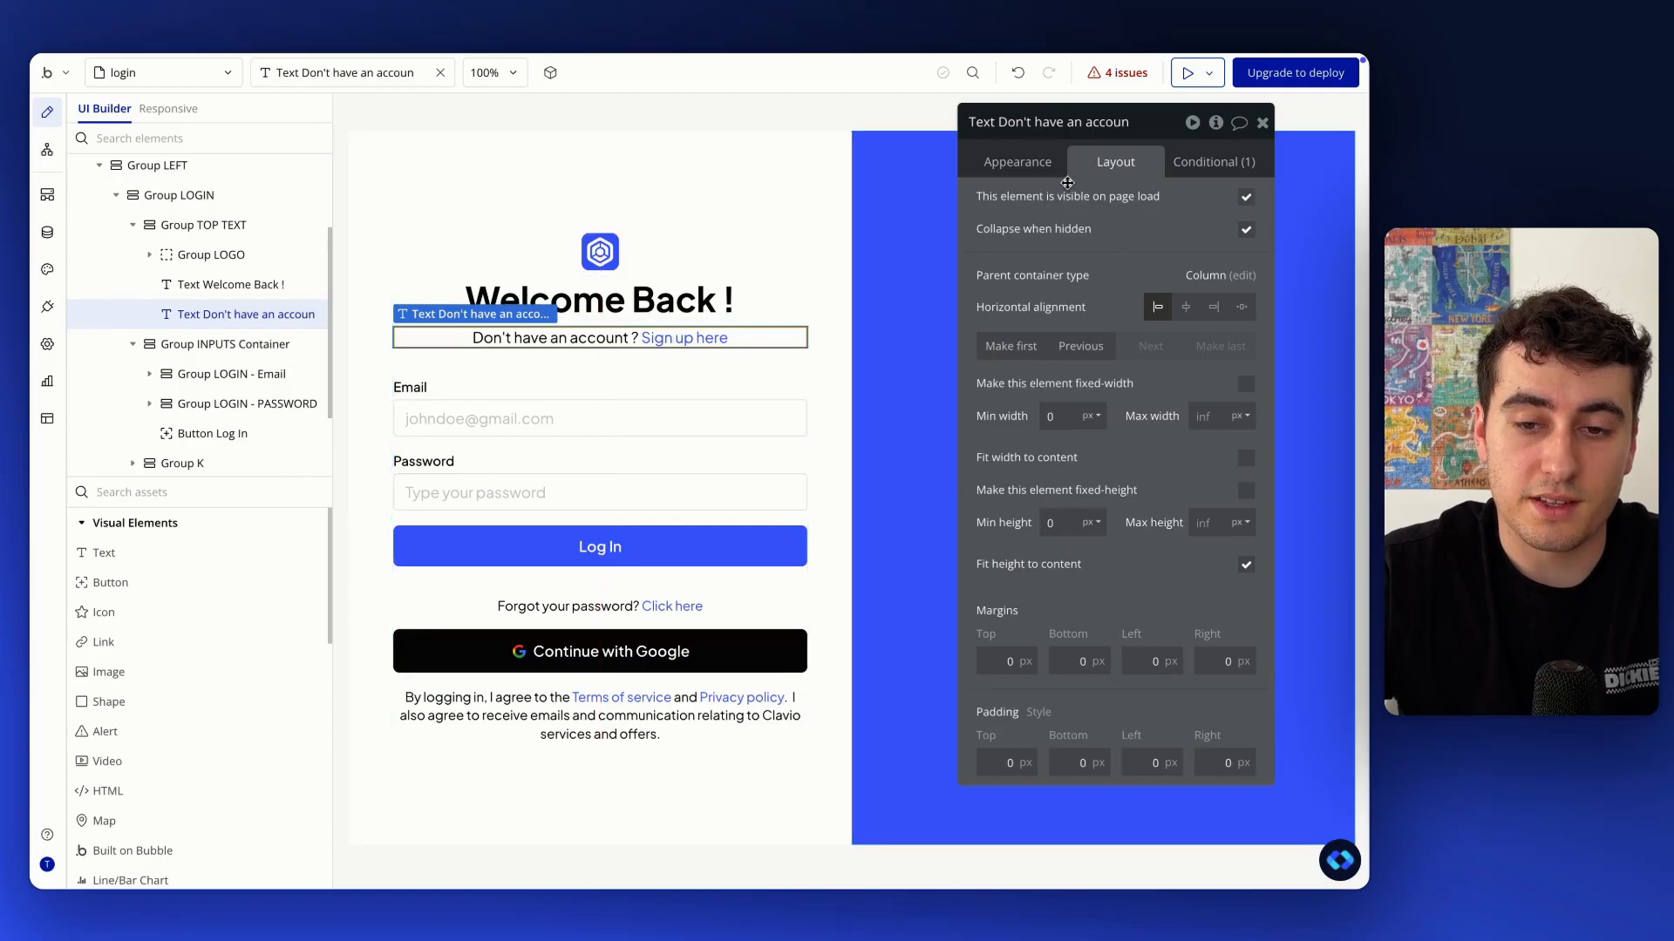
left_click(1034, 166)
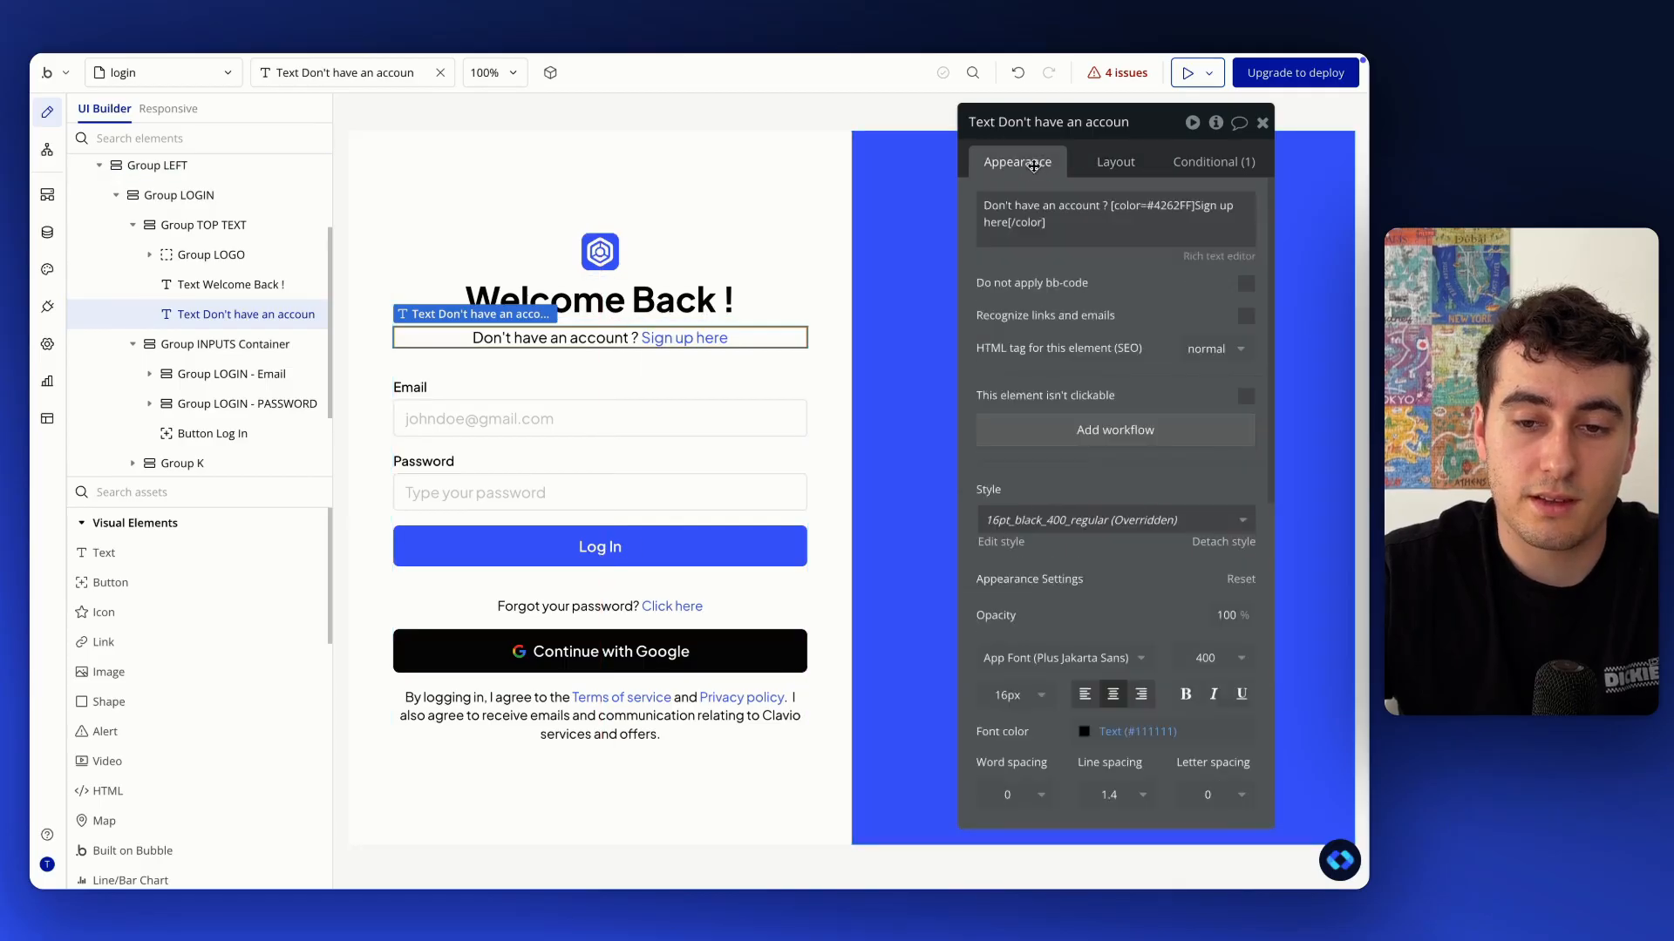
left_click(1140, 428)
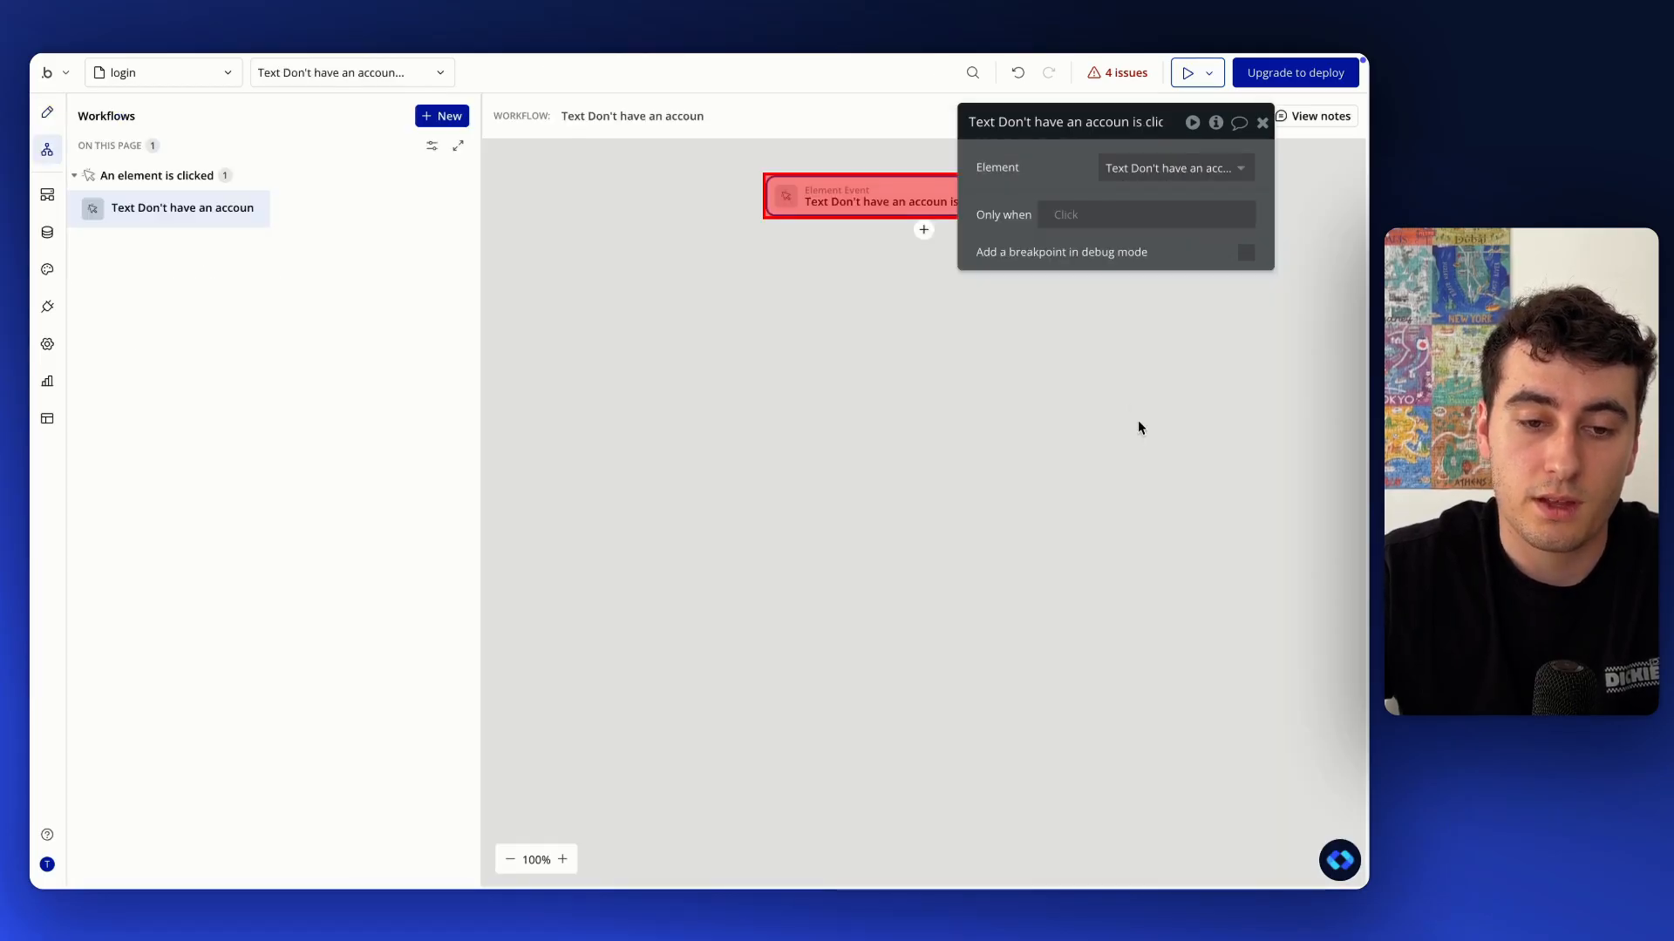
left_click(924, 232)
type("go")
left_click(1001, 275)
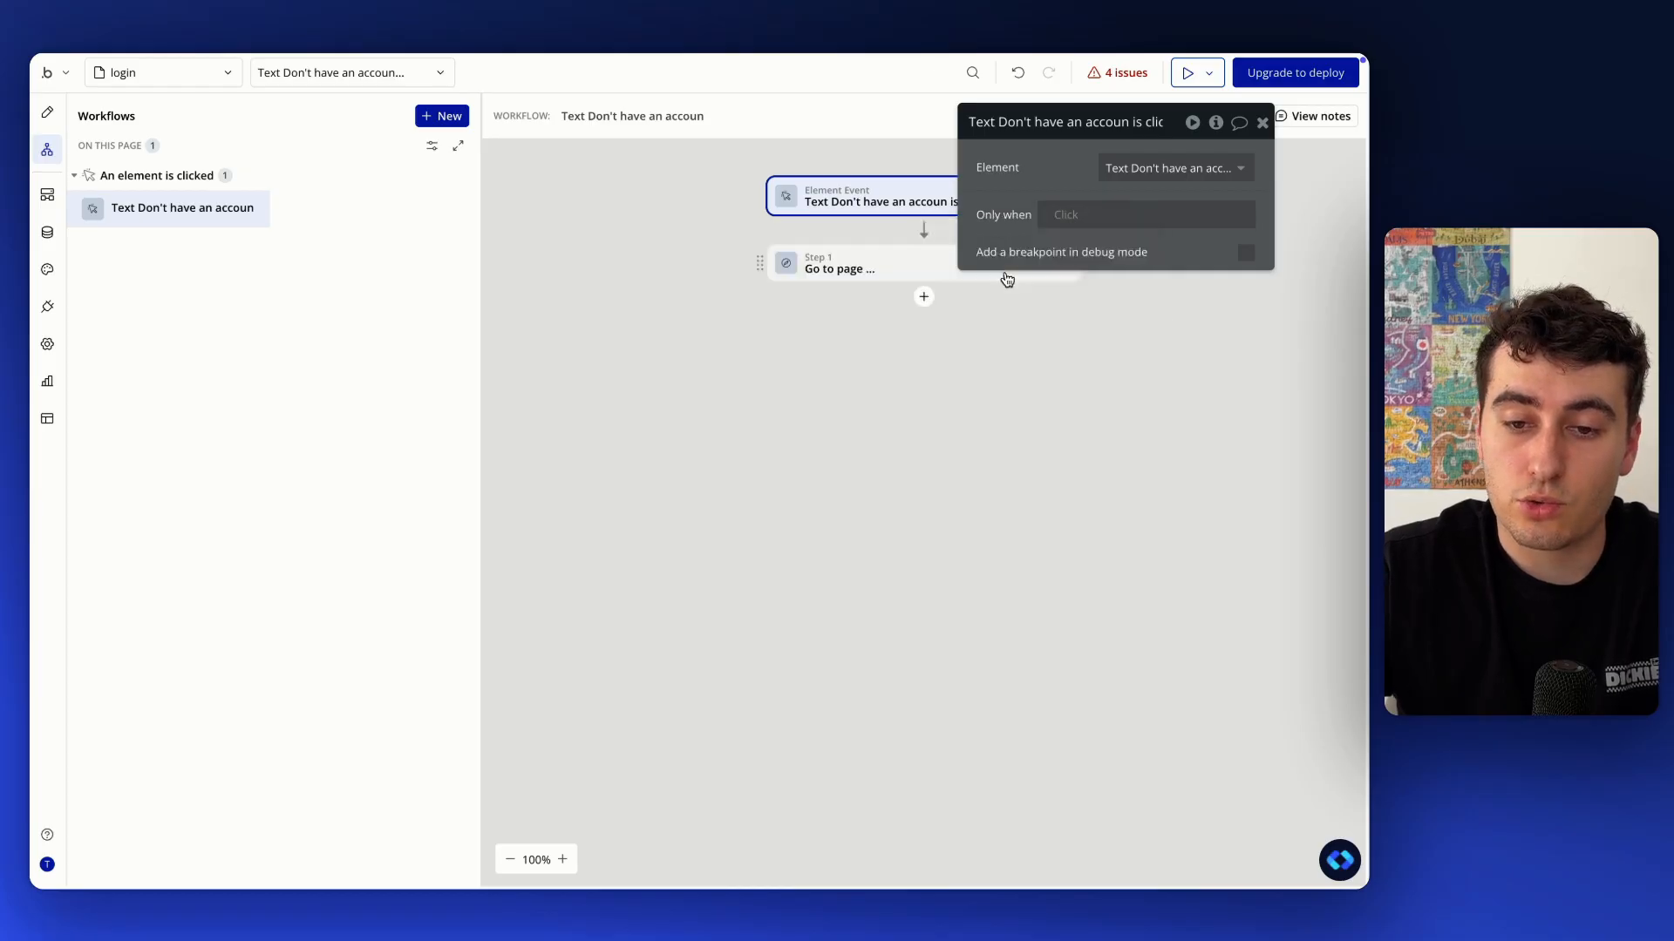
Set the destination to the login page and enable Send more parameters to the page
left_click_drag(1028, 235, 453, 393)
left_click(594, 326)
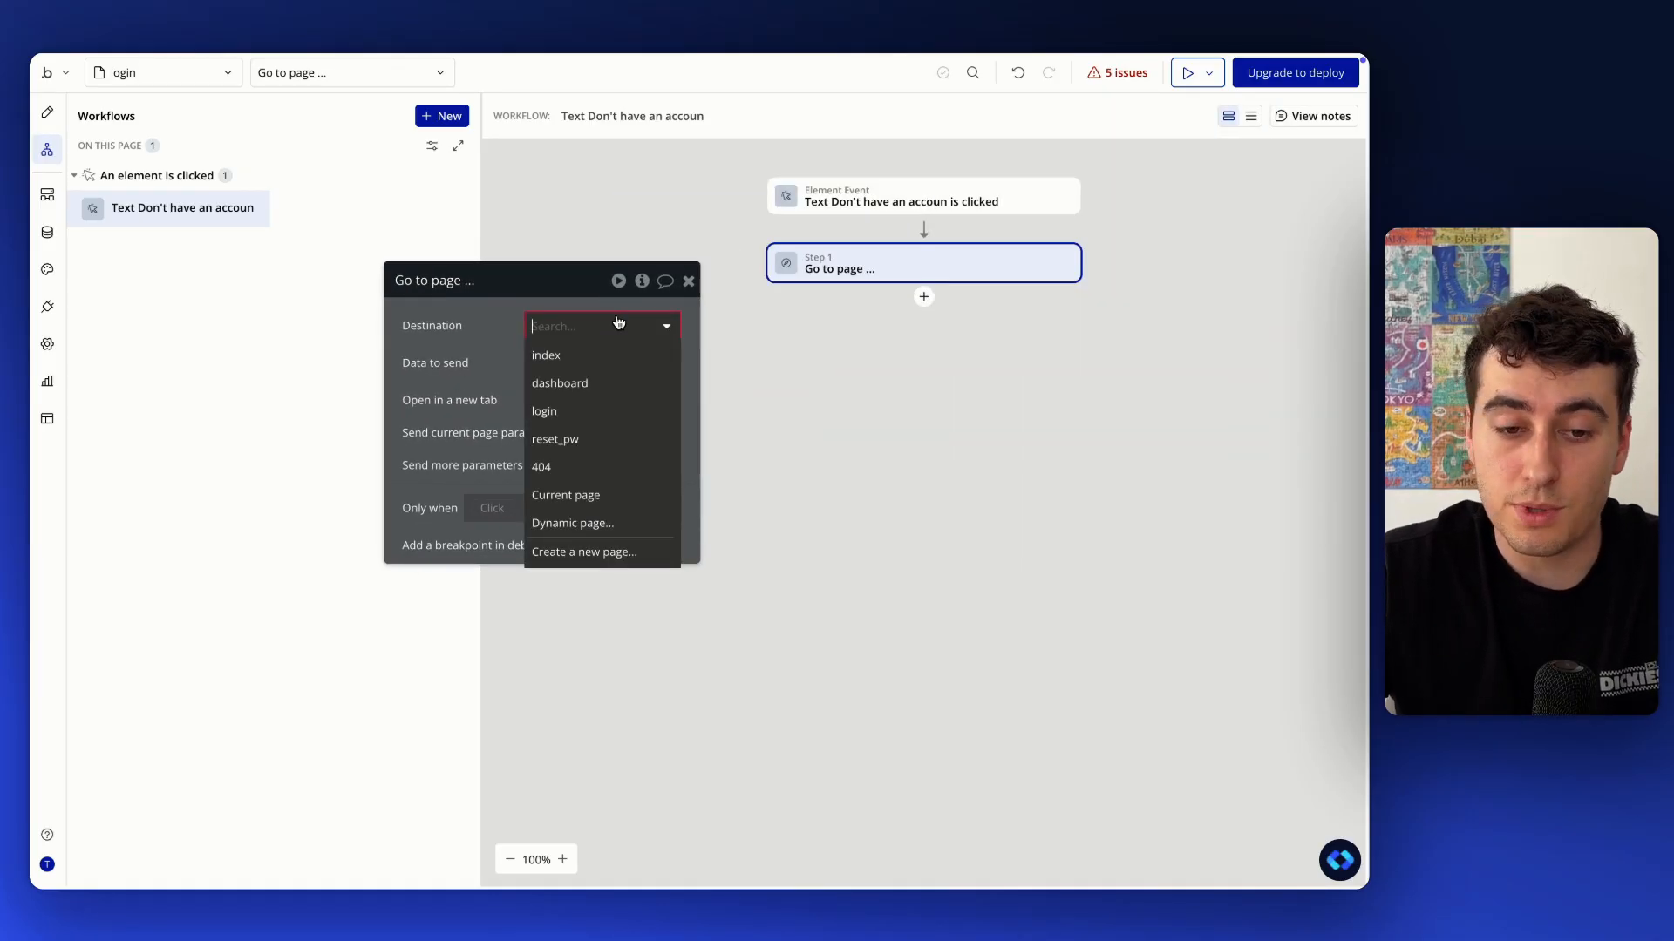
left_click(590, 412)
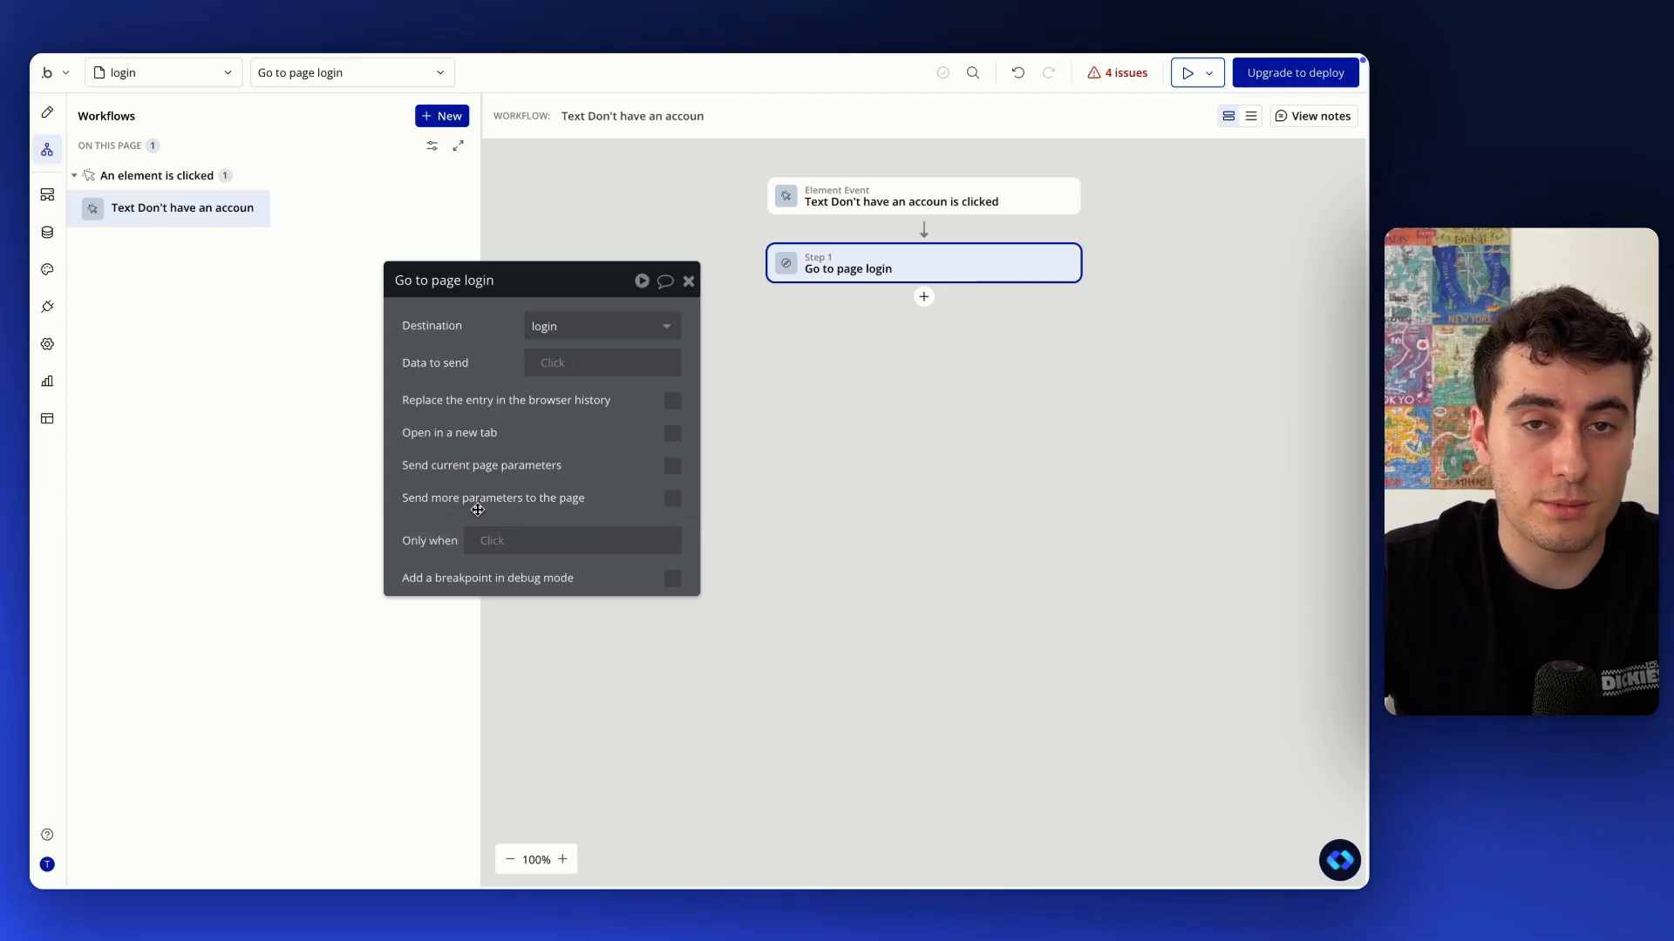
left_click(671, 502)
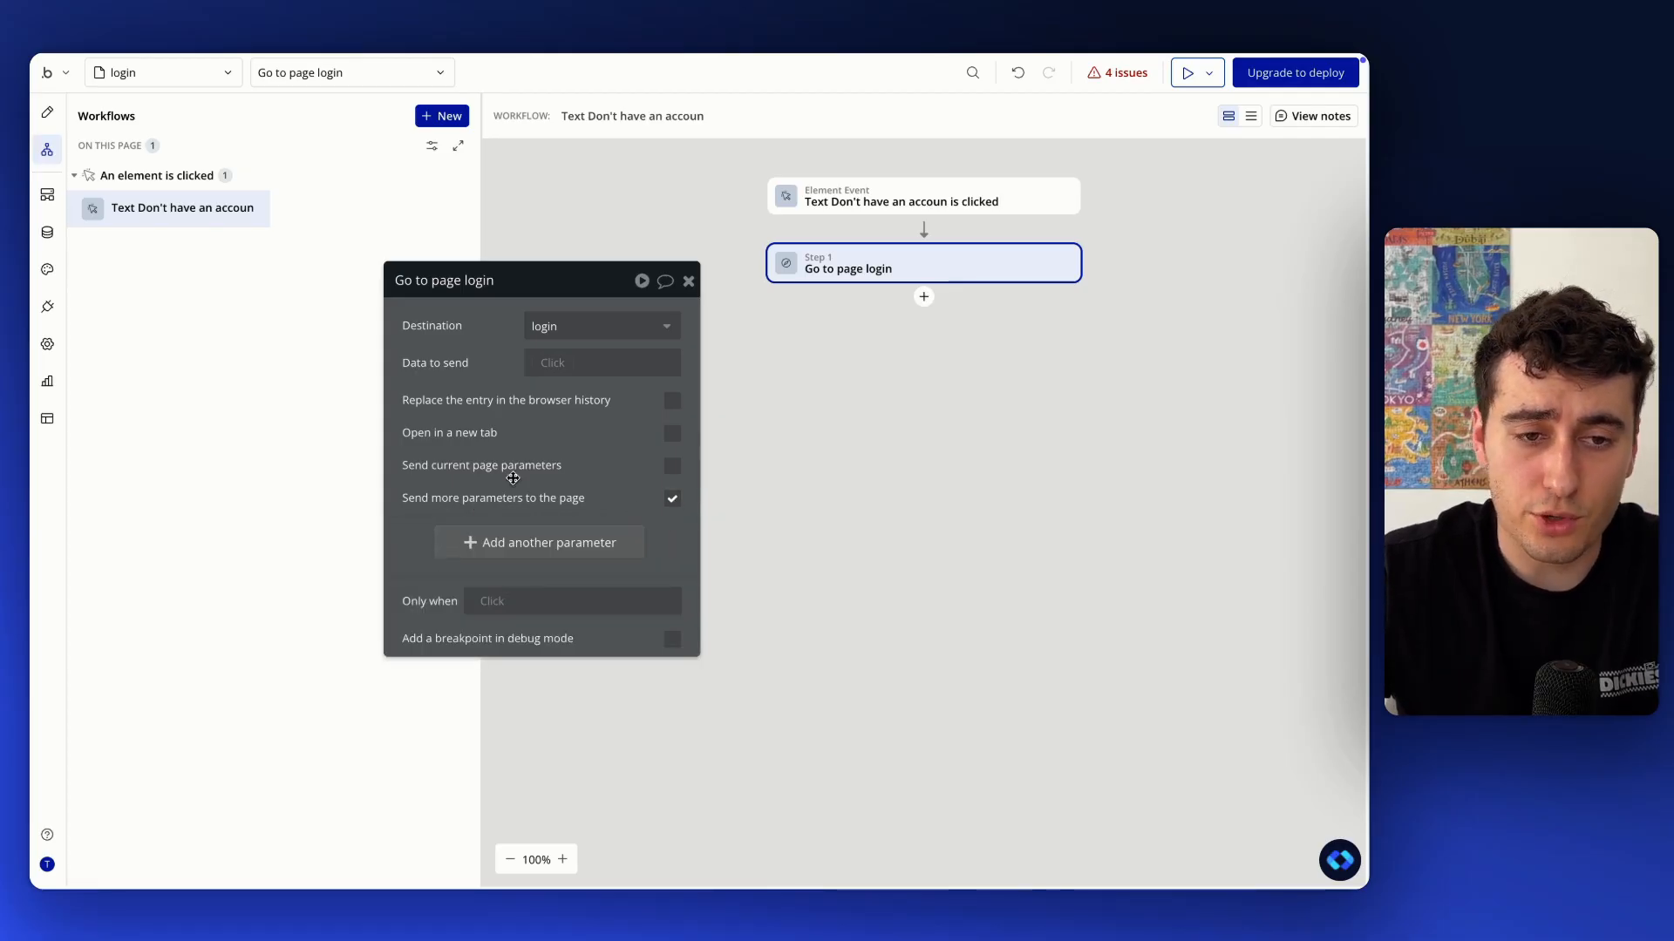
mouse_move(474, 58)
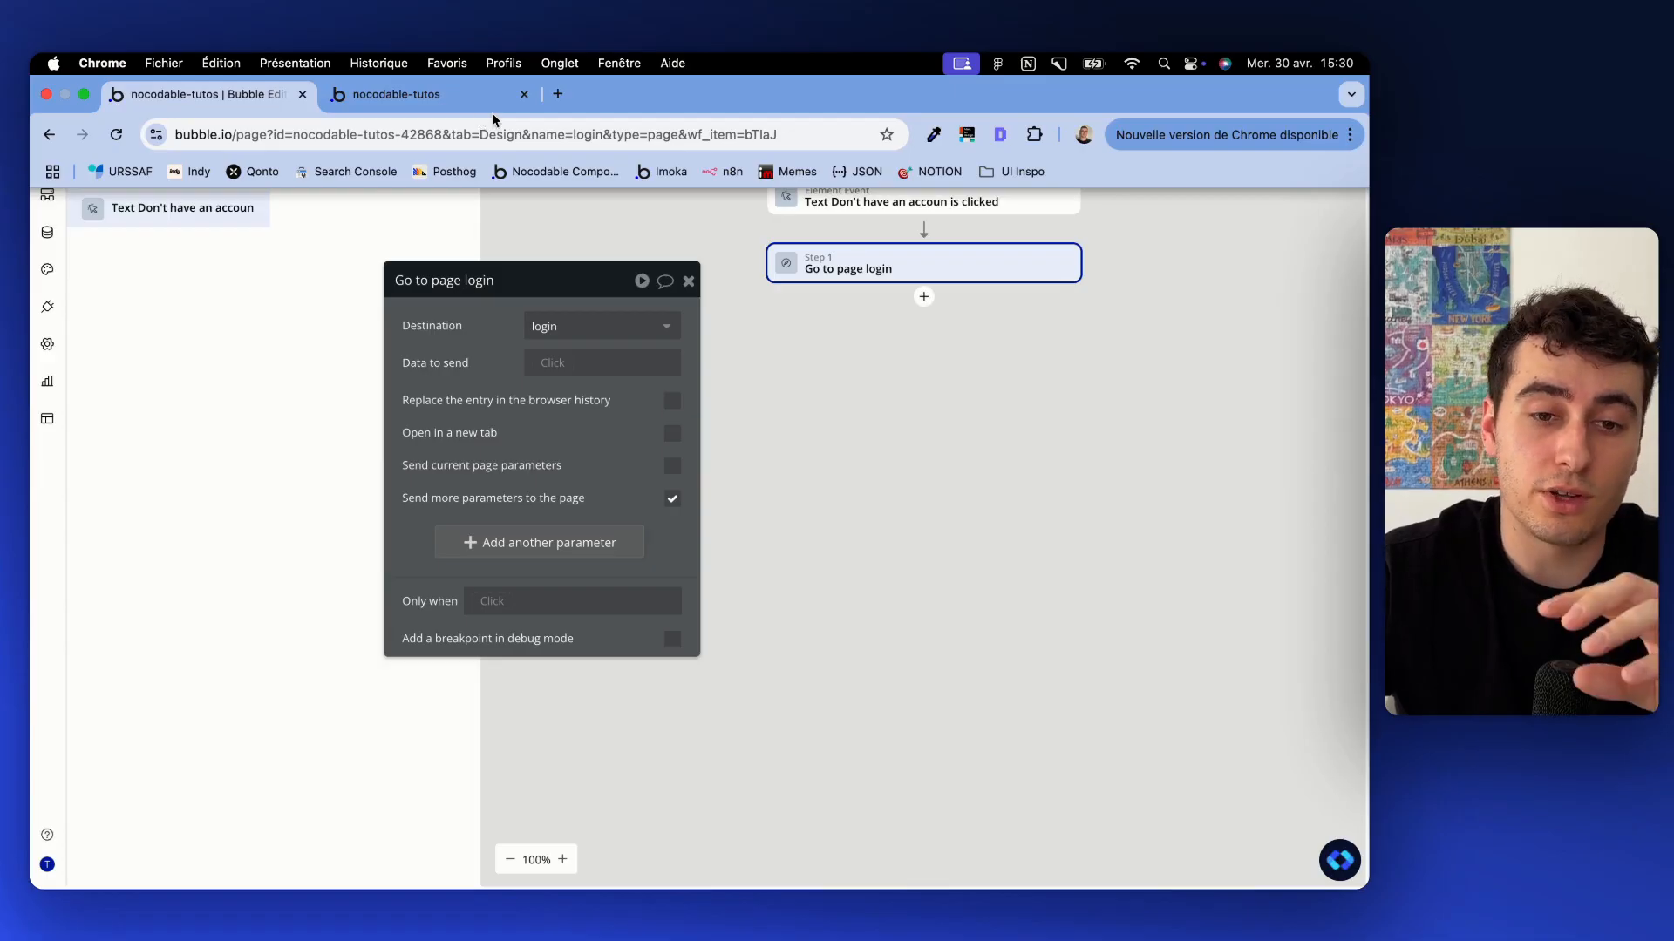
left_click(561, 133)
left_click(591, 134)
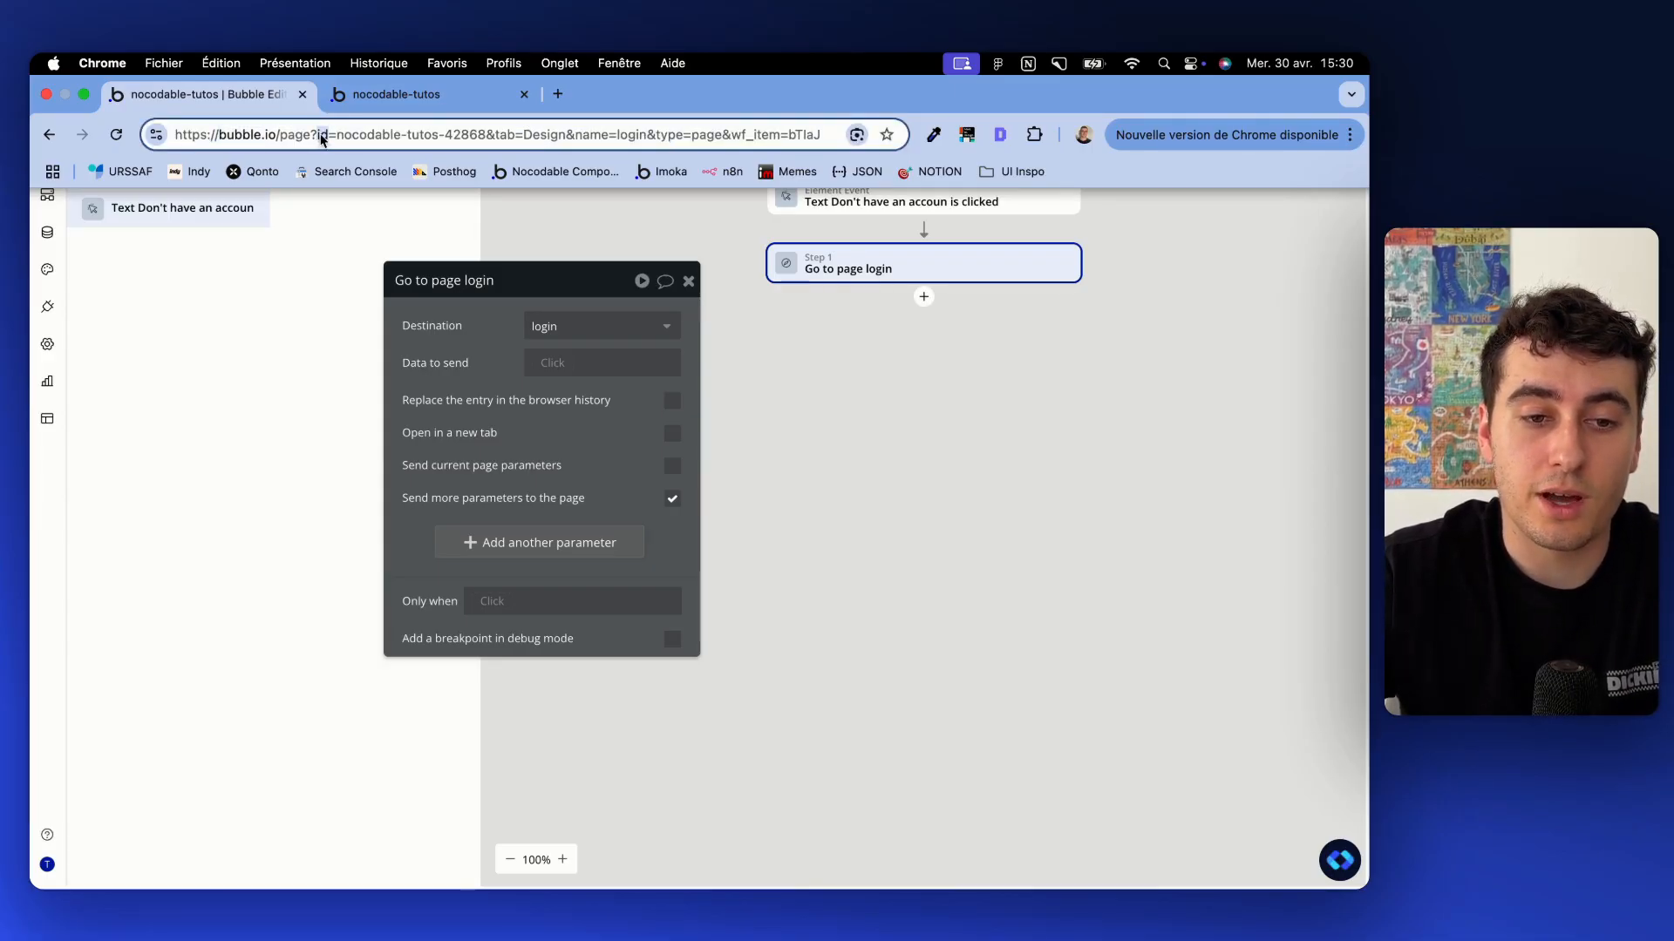
left_click_drag(337, 138, 385, 141)
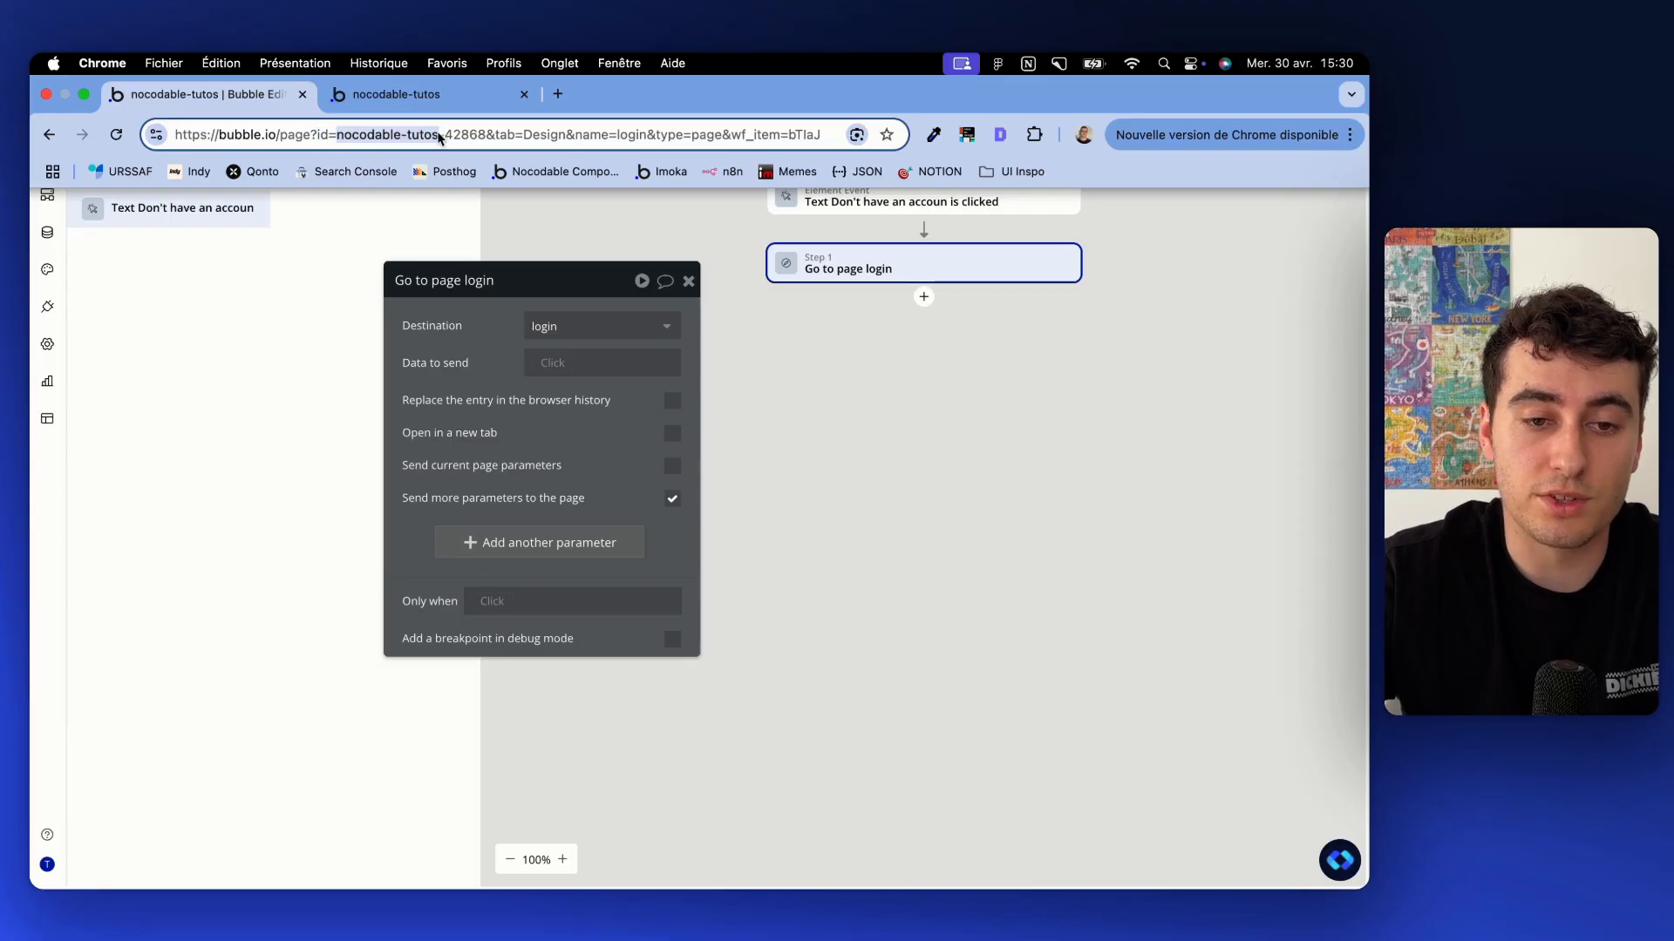
double_click(503, 136)
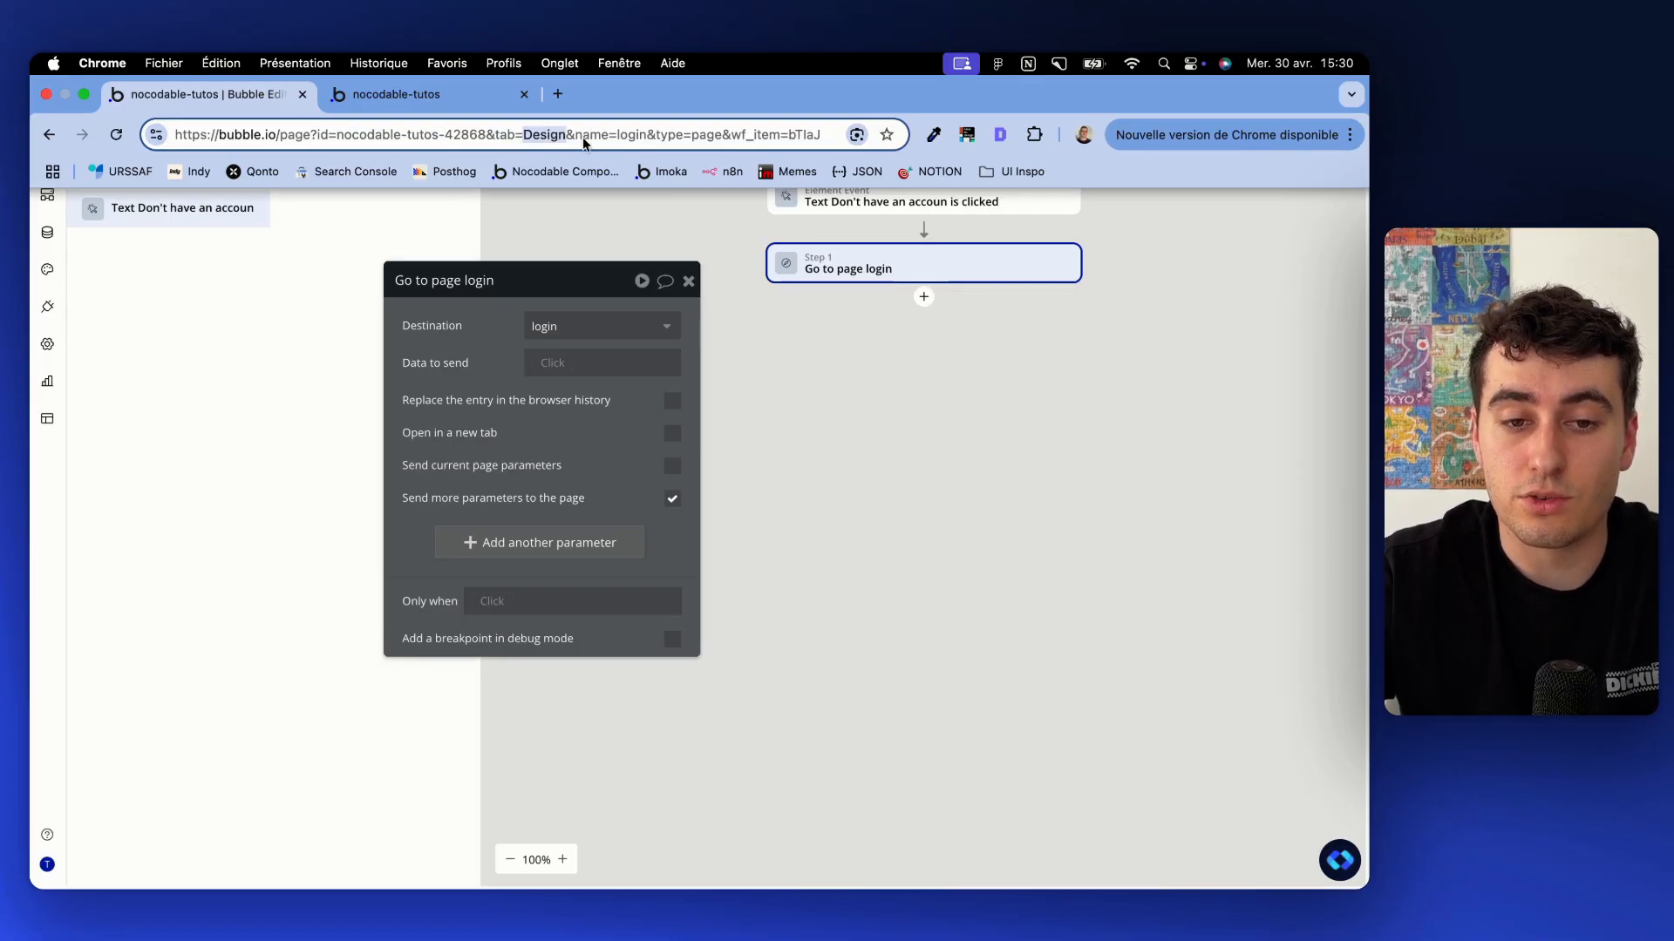
double_click(632, 136)
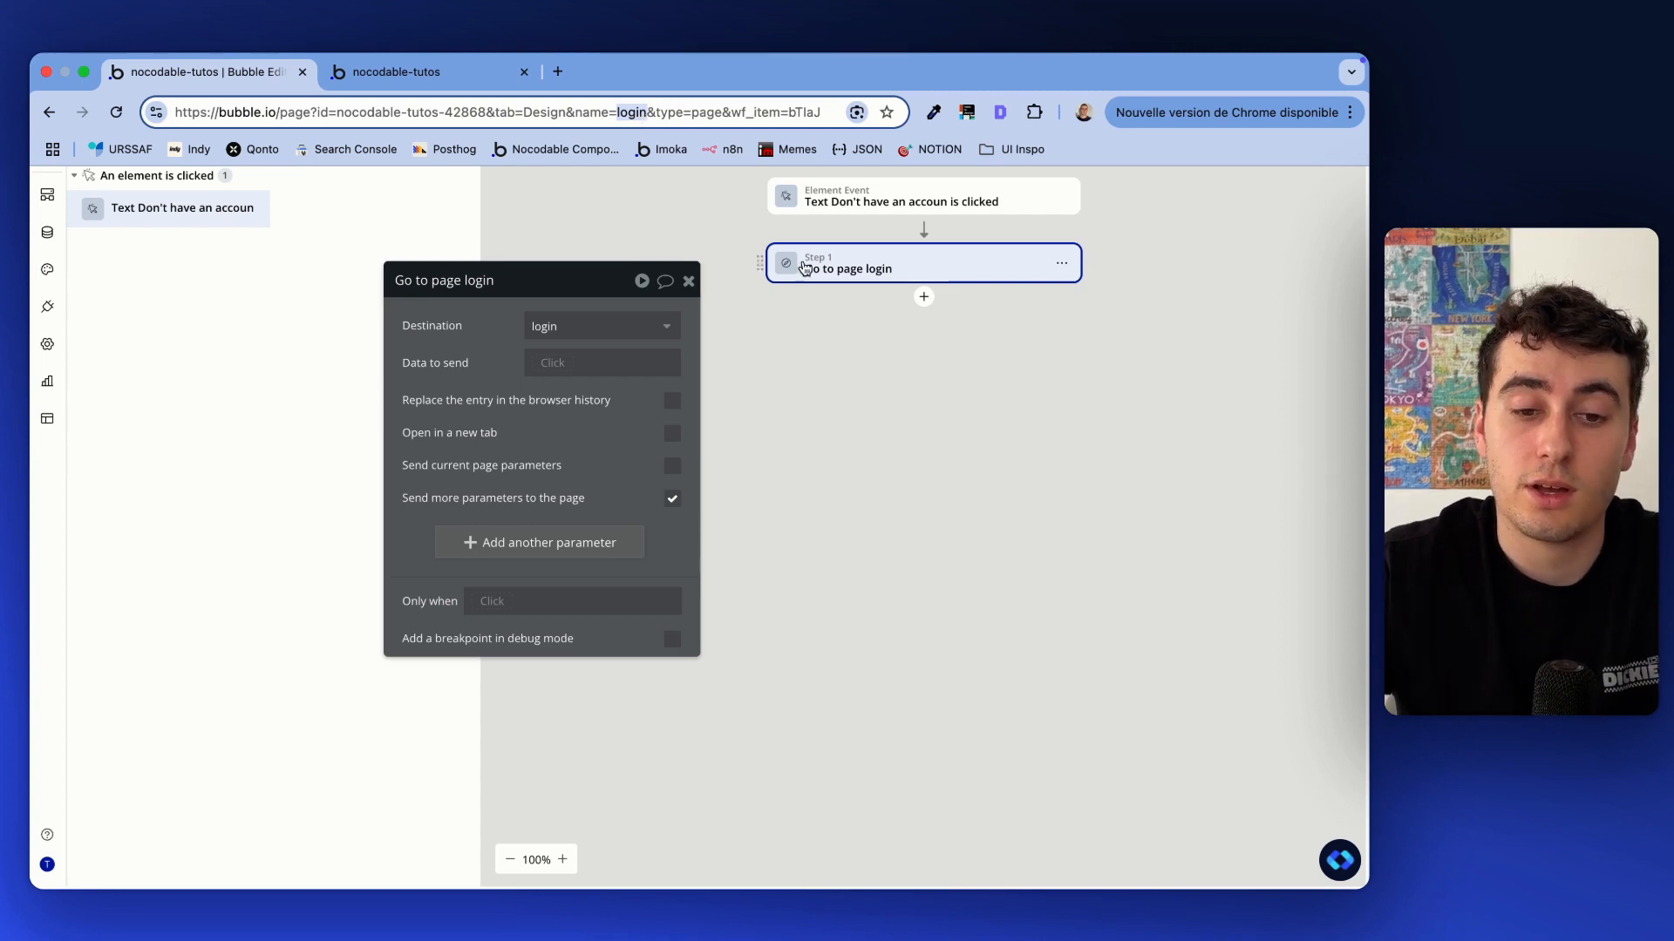
left_click(816, 419)
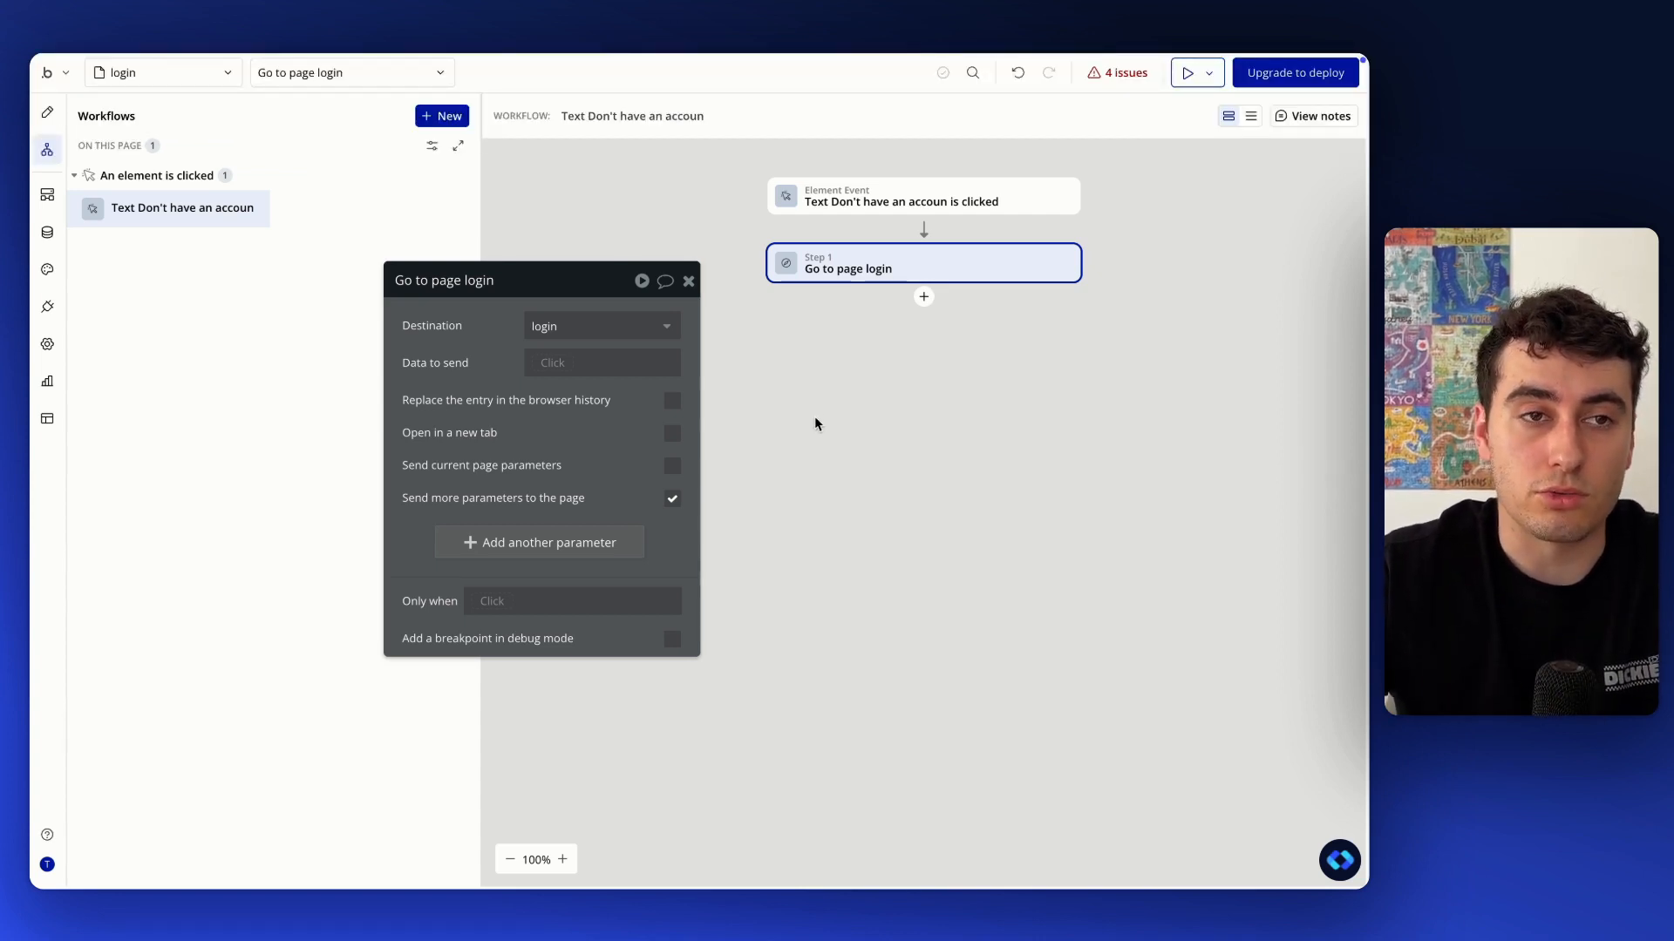
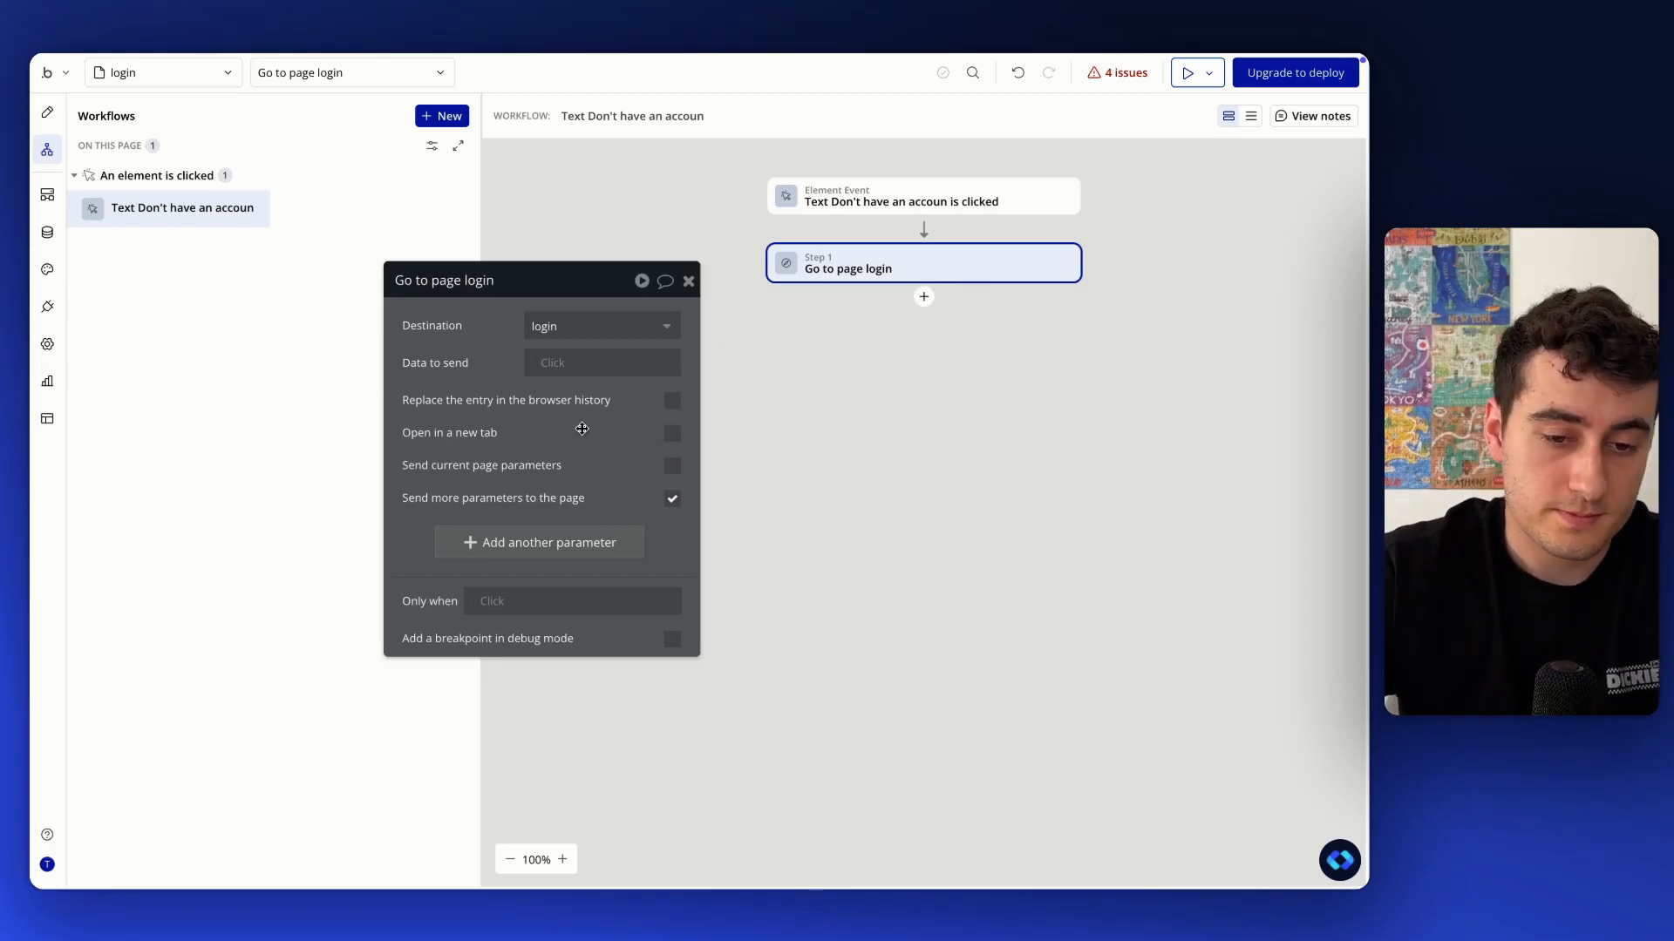
Add a parameter with key m and value signup to the Go to page login action
left_click_drag(534, 436, 533, 329)
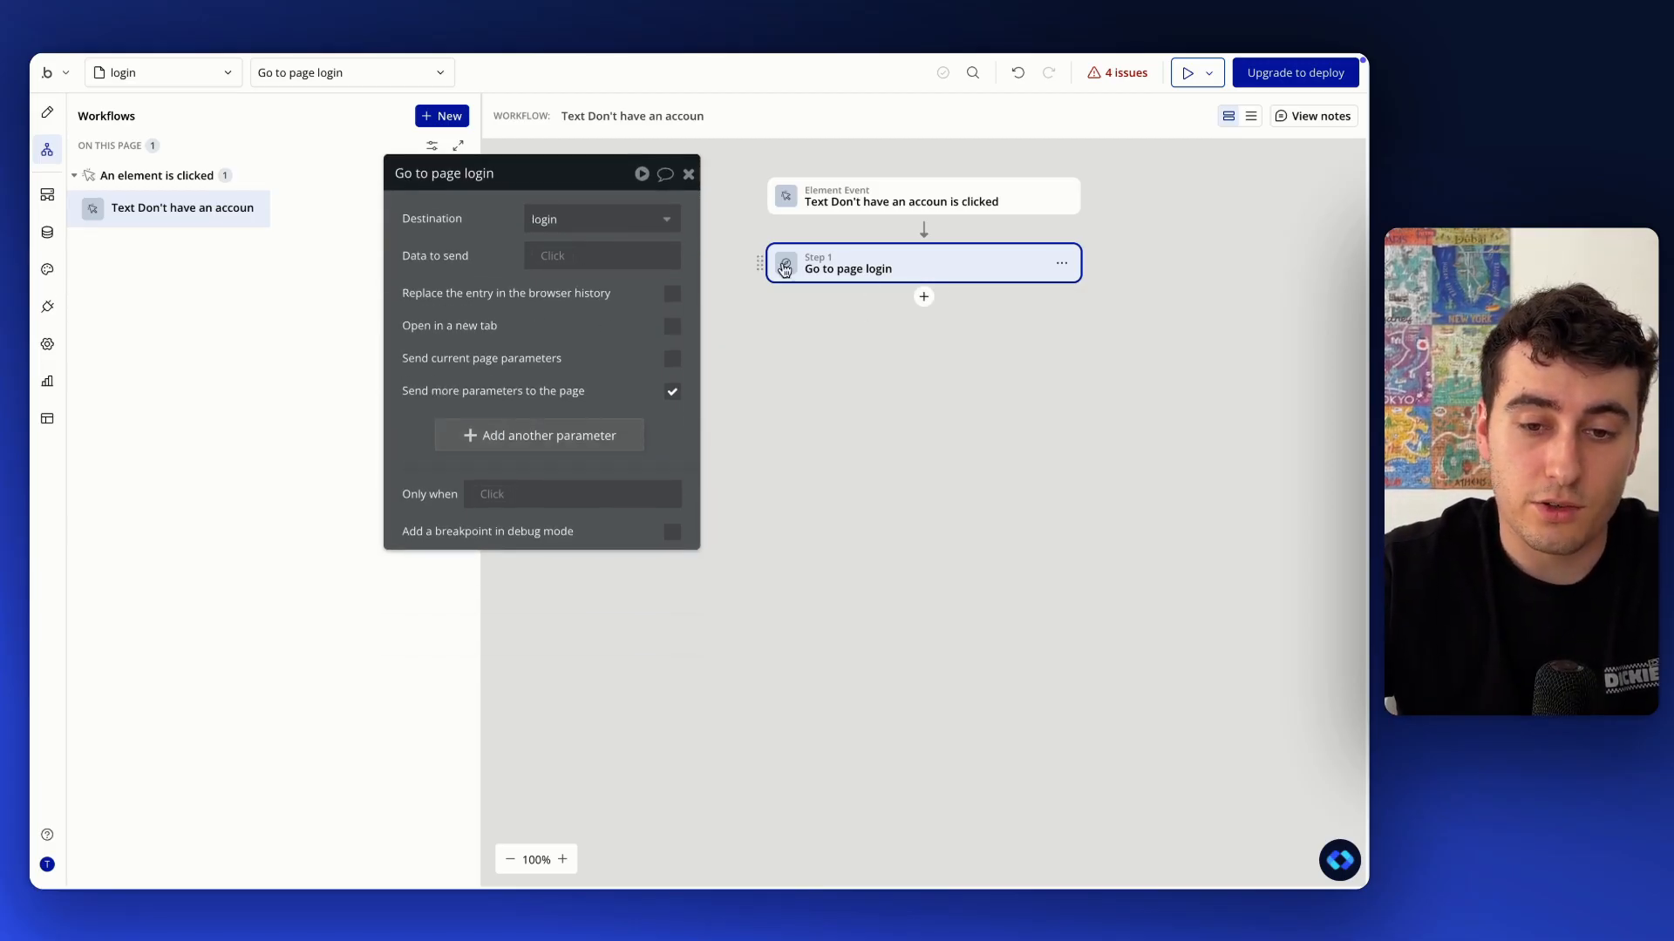
left_click(470, 435)
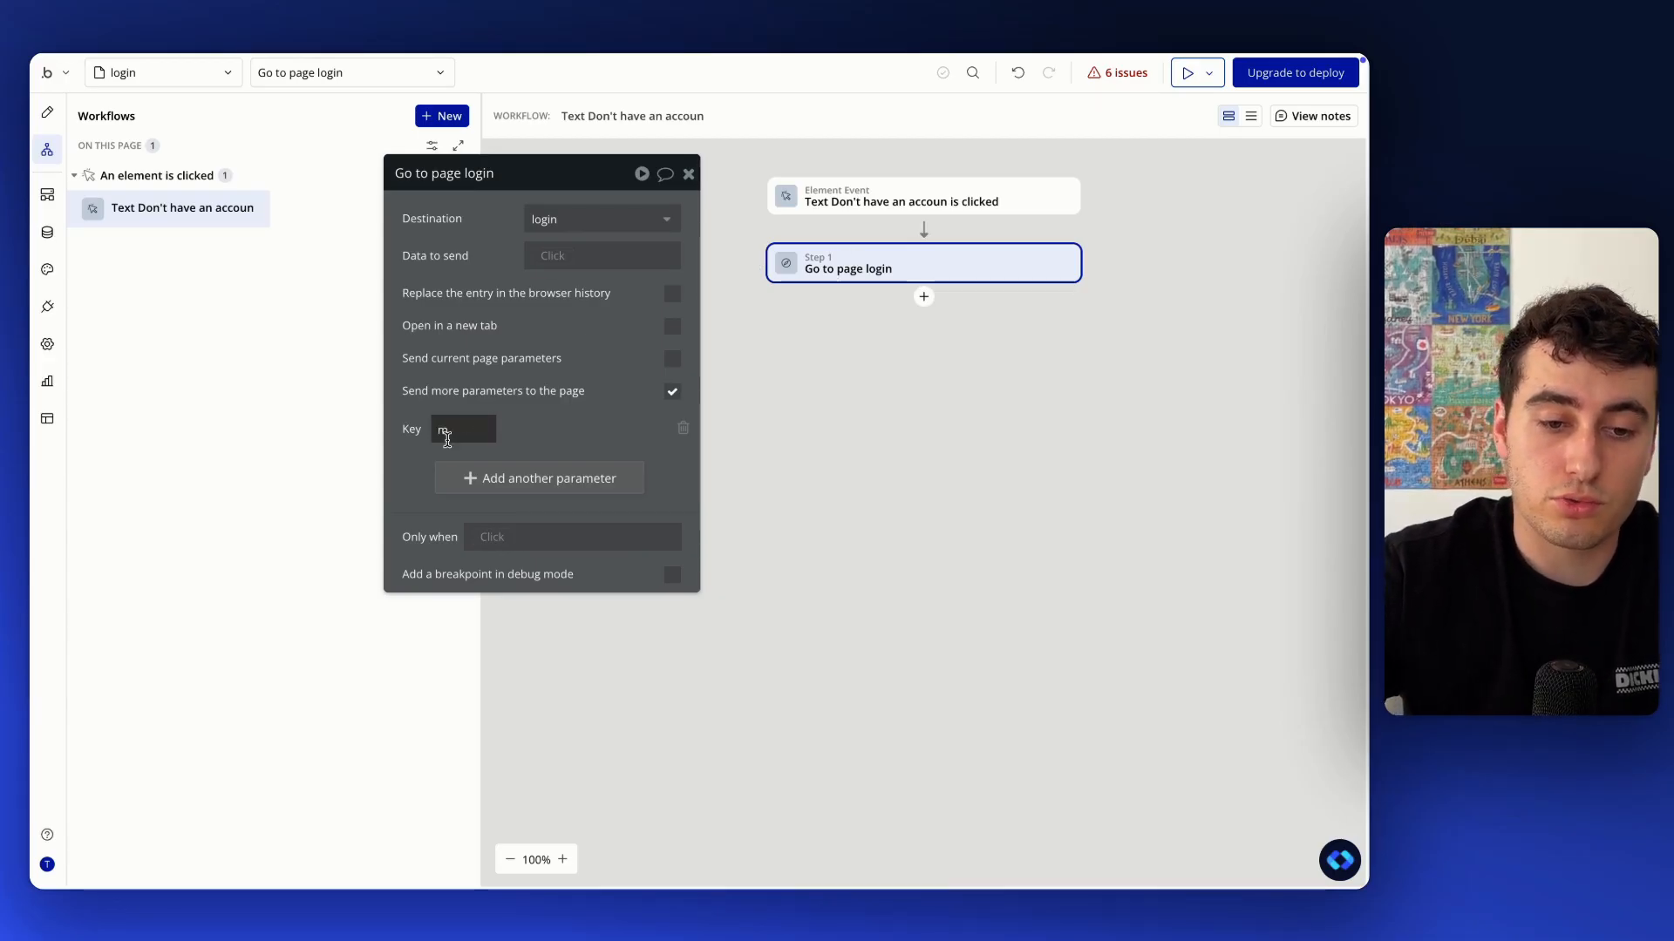
left_click(411, 475)
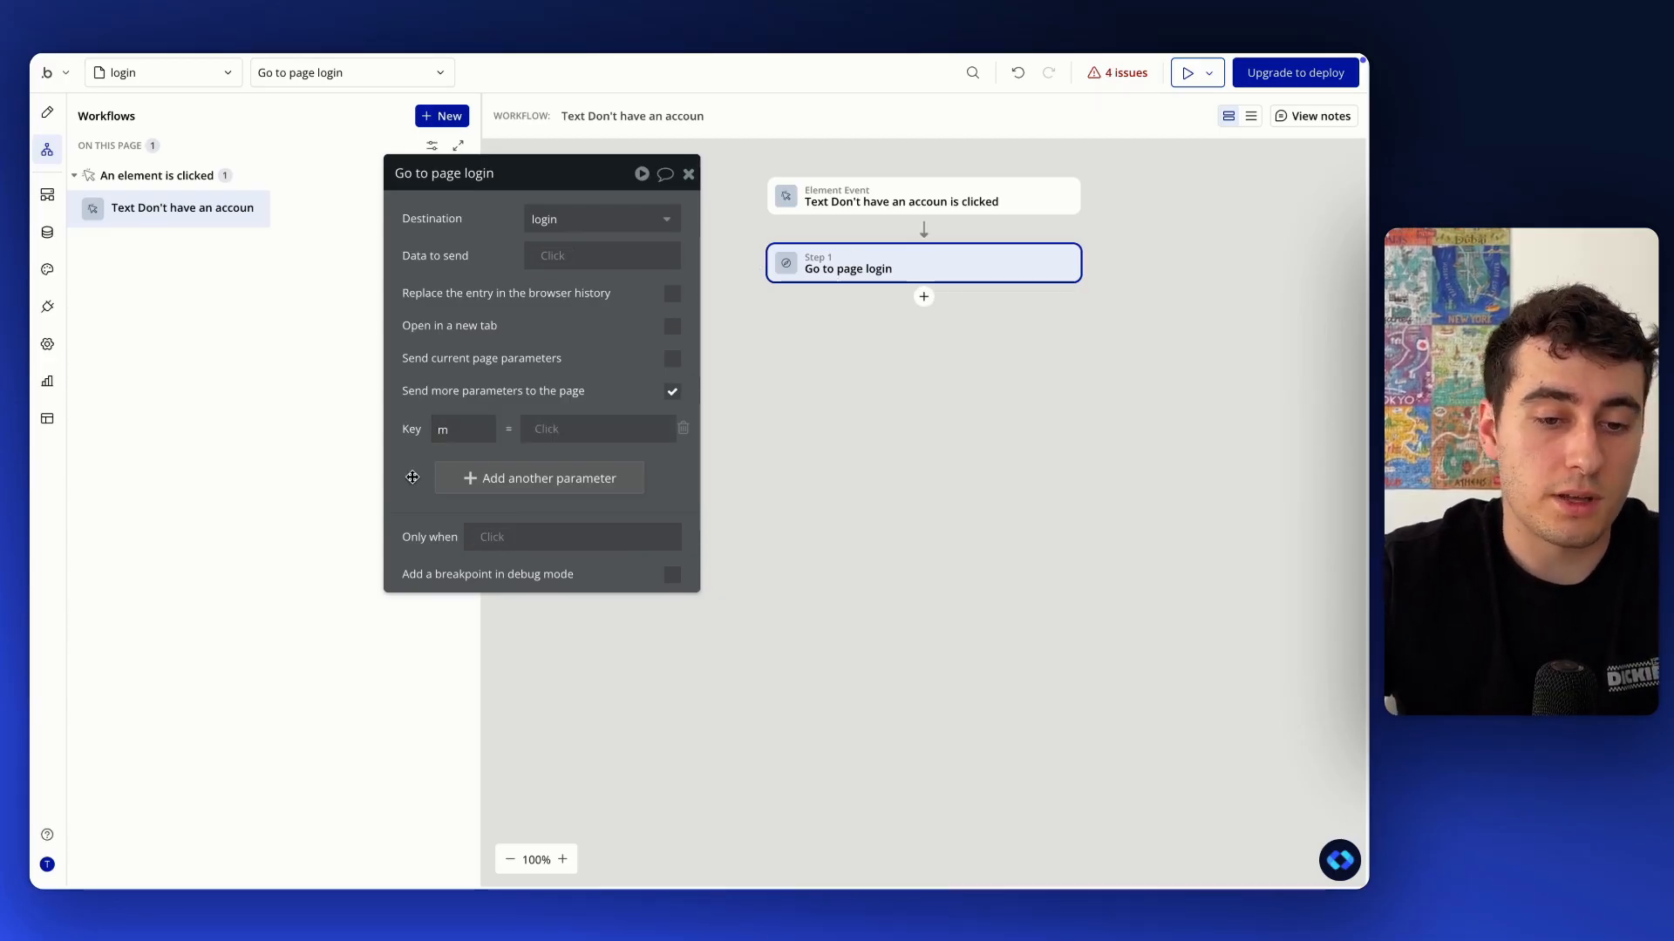
left_click(575, 435)
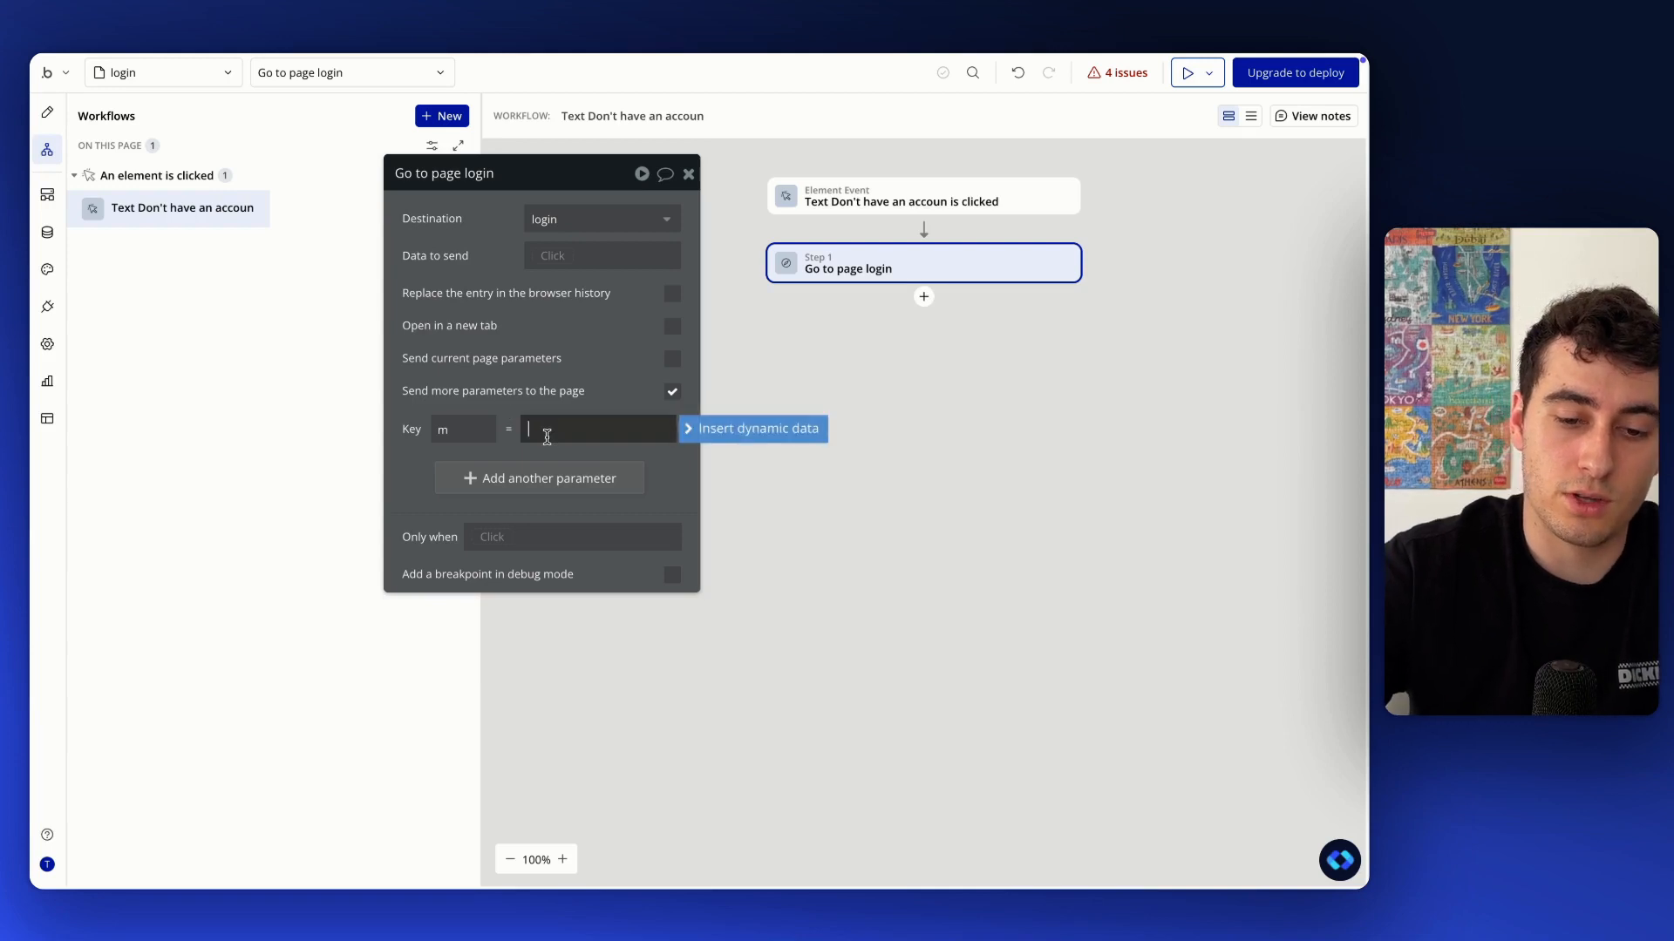
type("up")
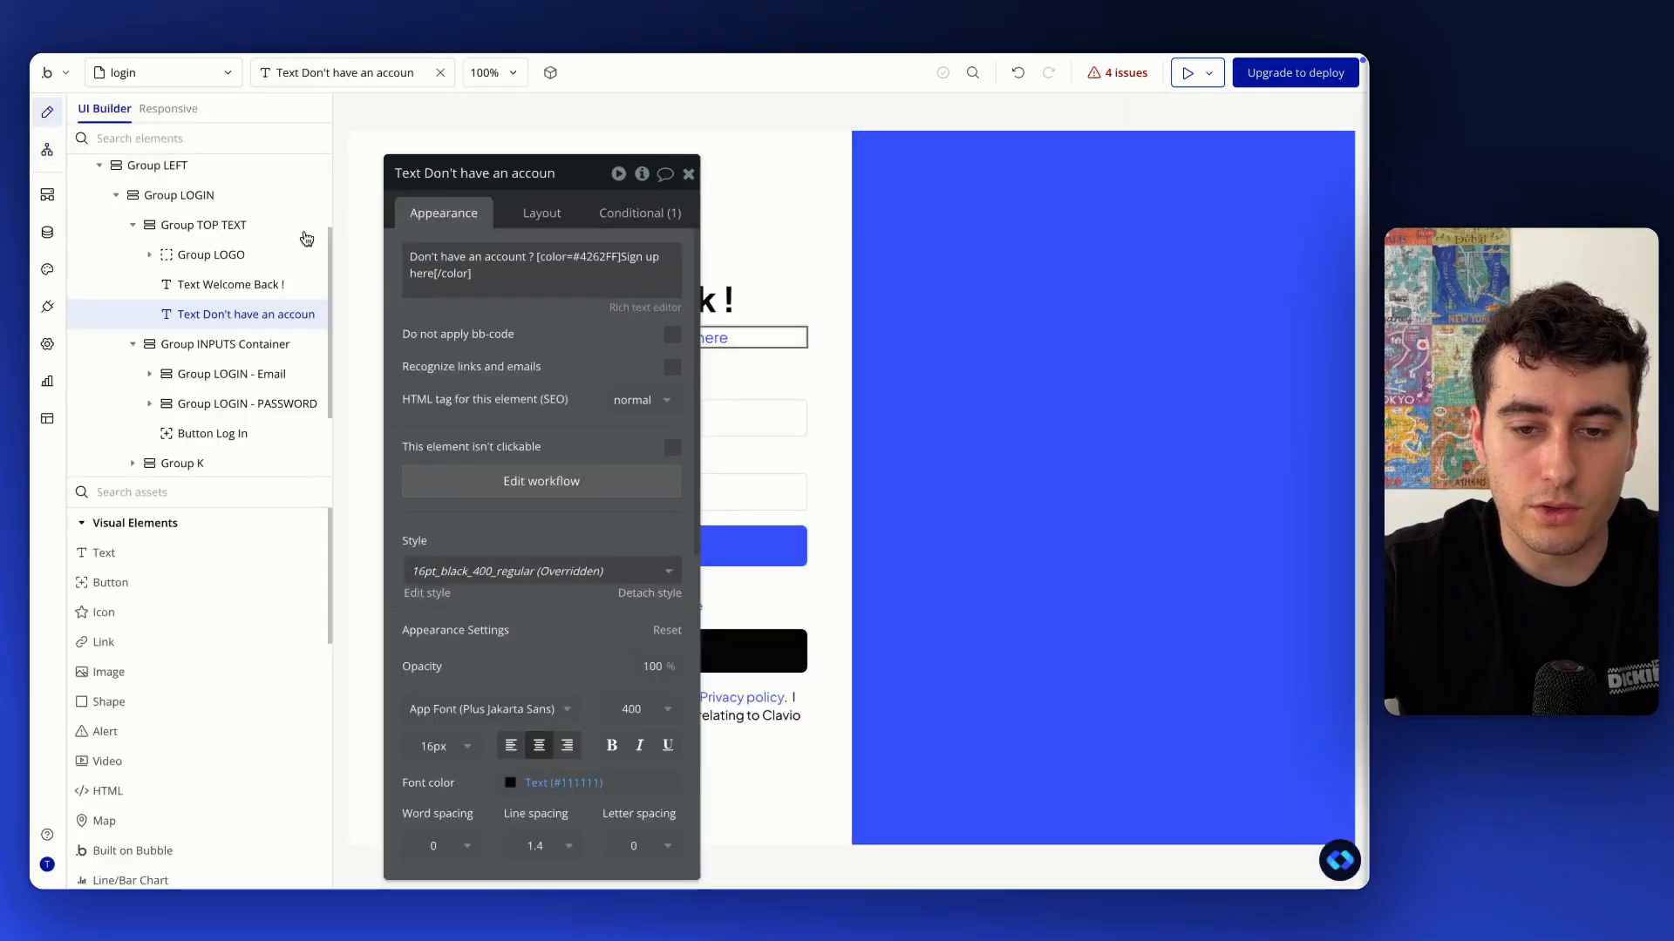
Back in Design, select the Forgot your password text in the login form
left_click(46, 127)
left_click_drag(406, 330, 869, 314)
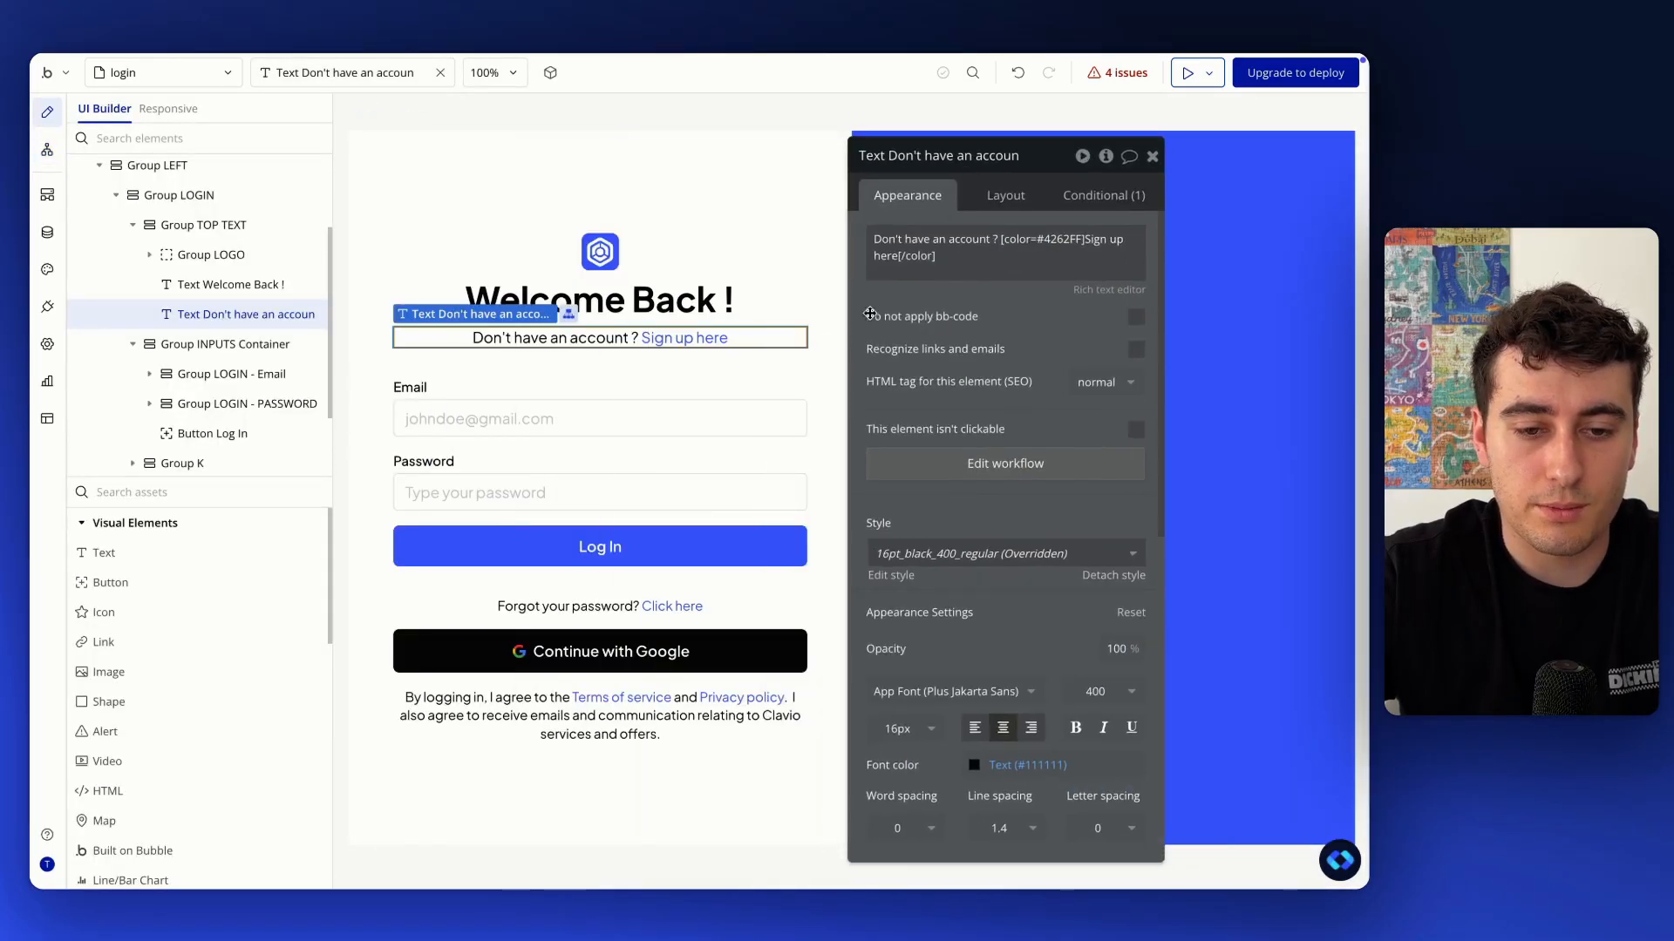
left_click(118, 197)
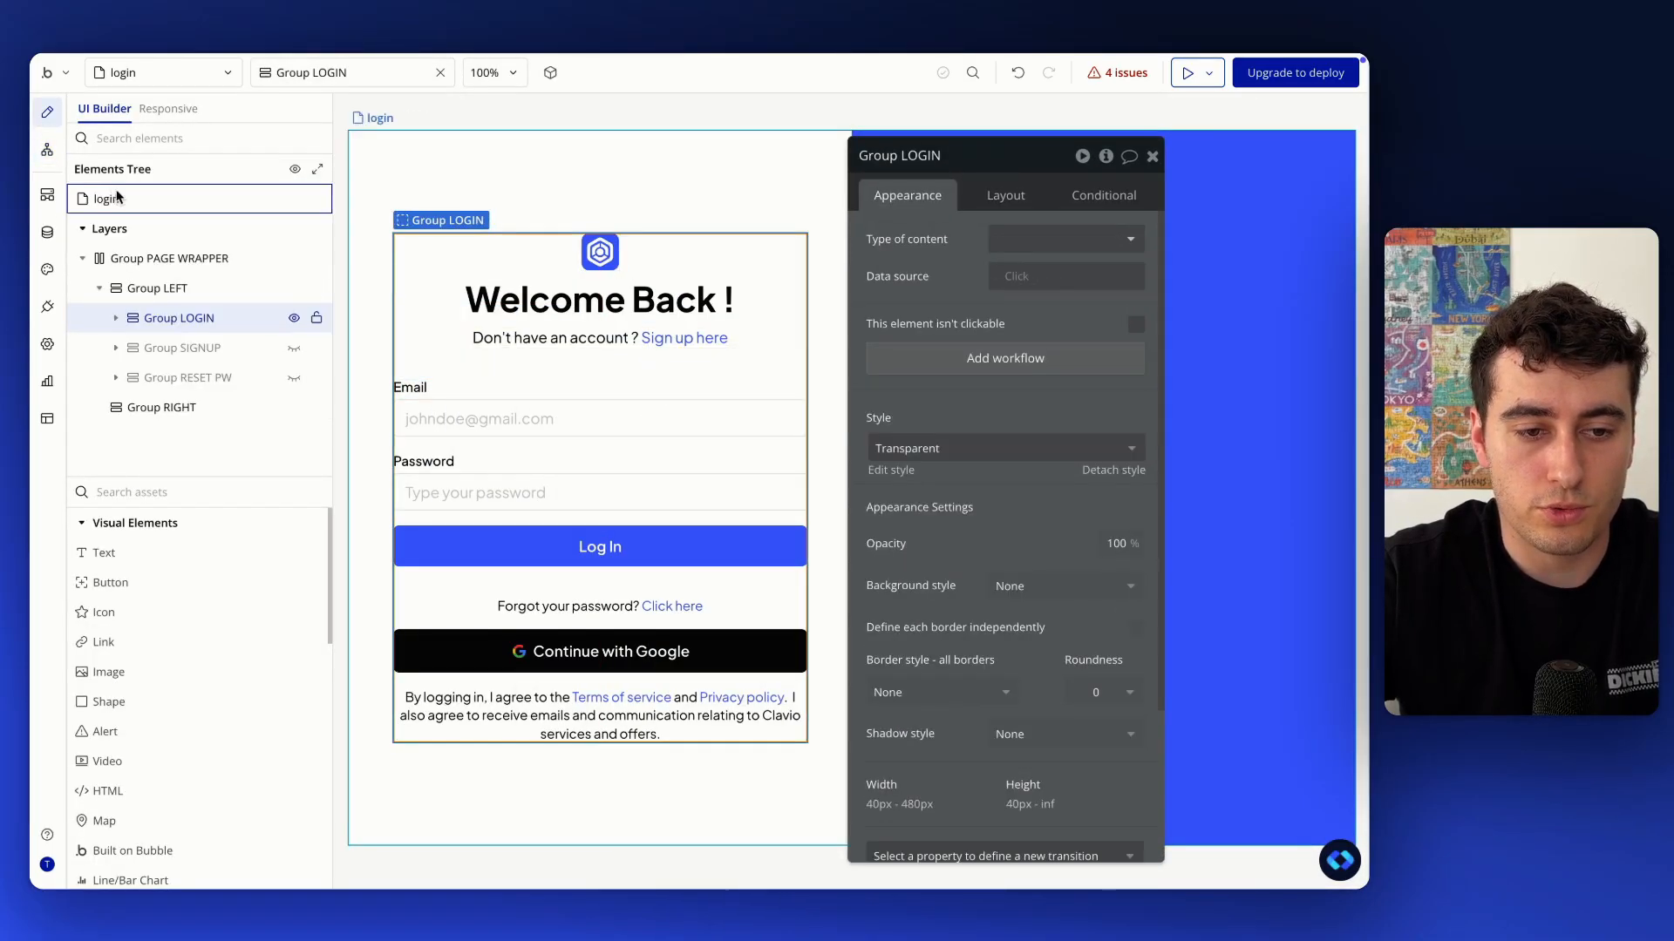
left_click_drag(185, 321, 657, 597)
left_click(657, 599)
left_click(647, 606)
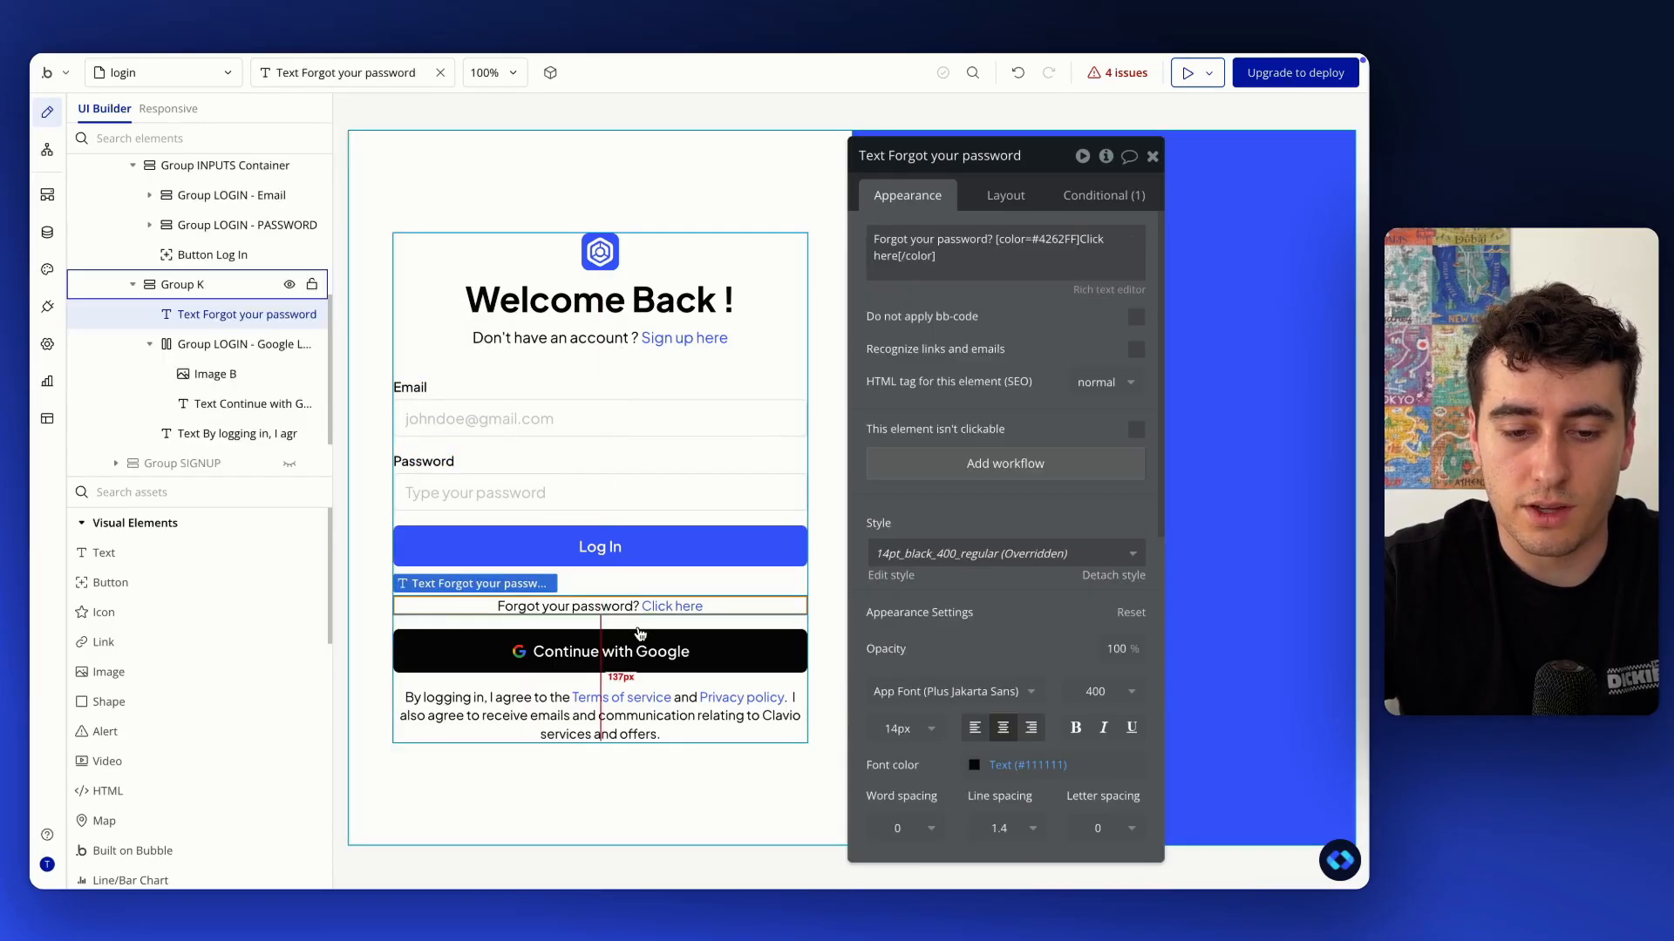
Create a click workflow on it with a Go to page action targeting login
left_click(1030, 463)
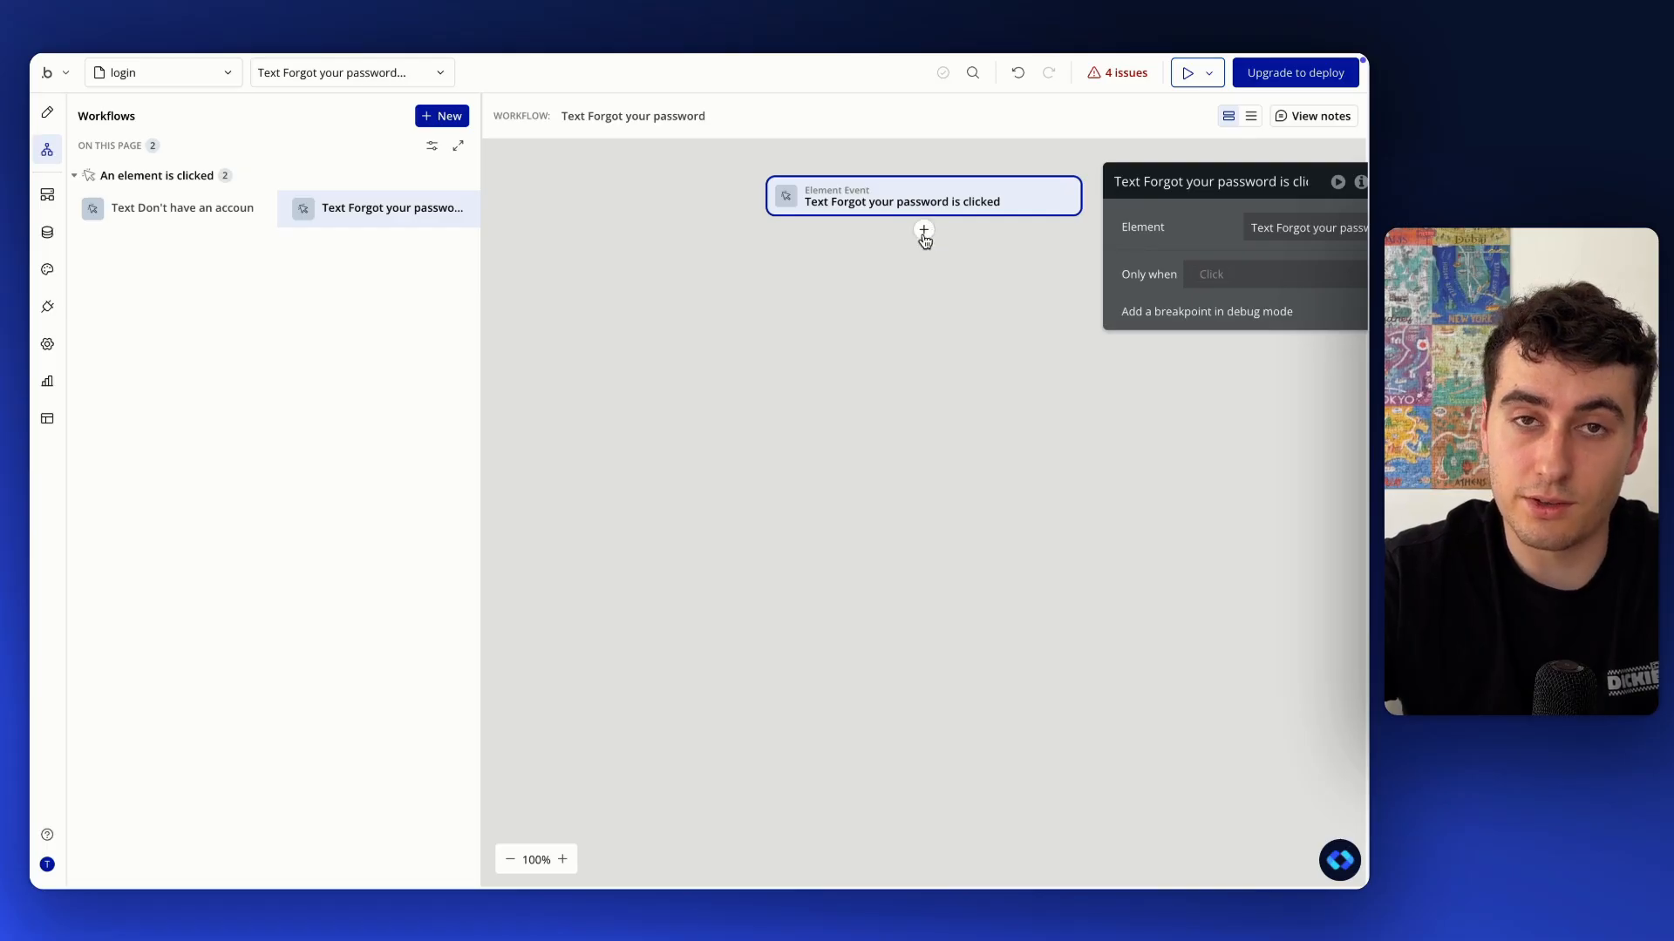
left_click(924, 231)
type("go")
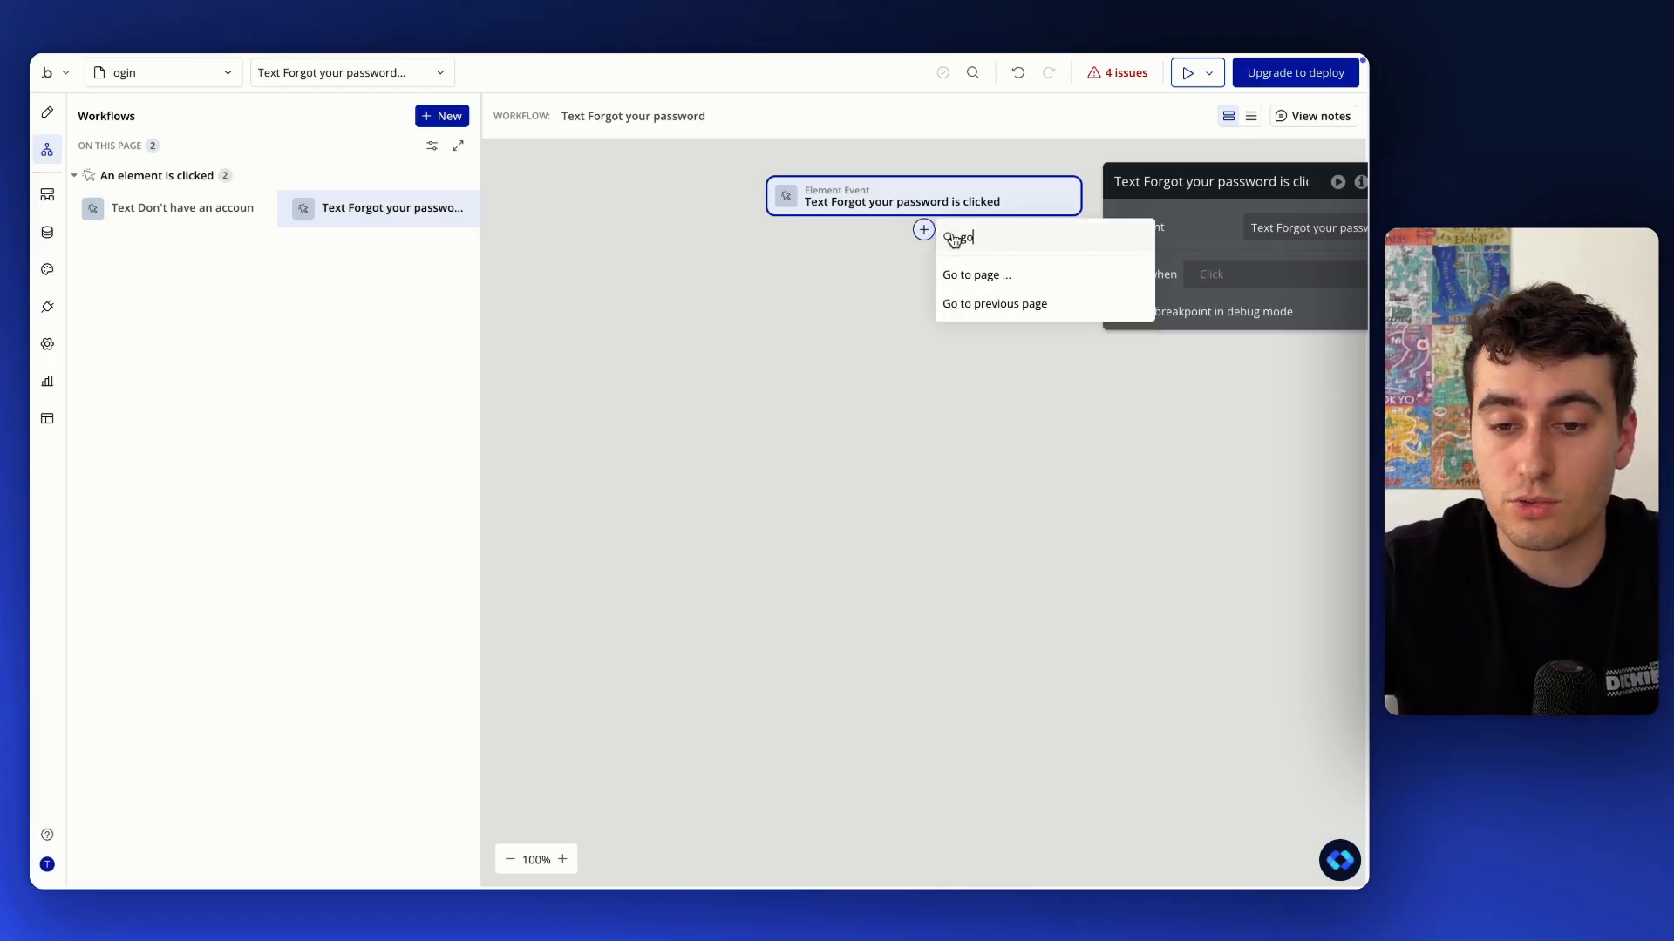
left_click(995, 277)
left_click(1203, 226)
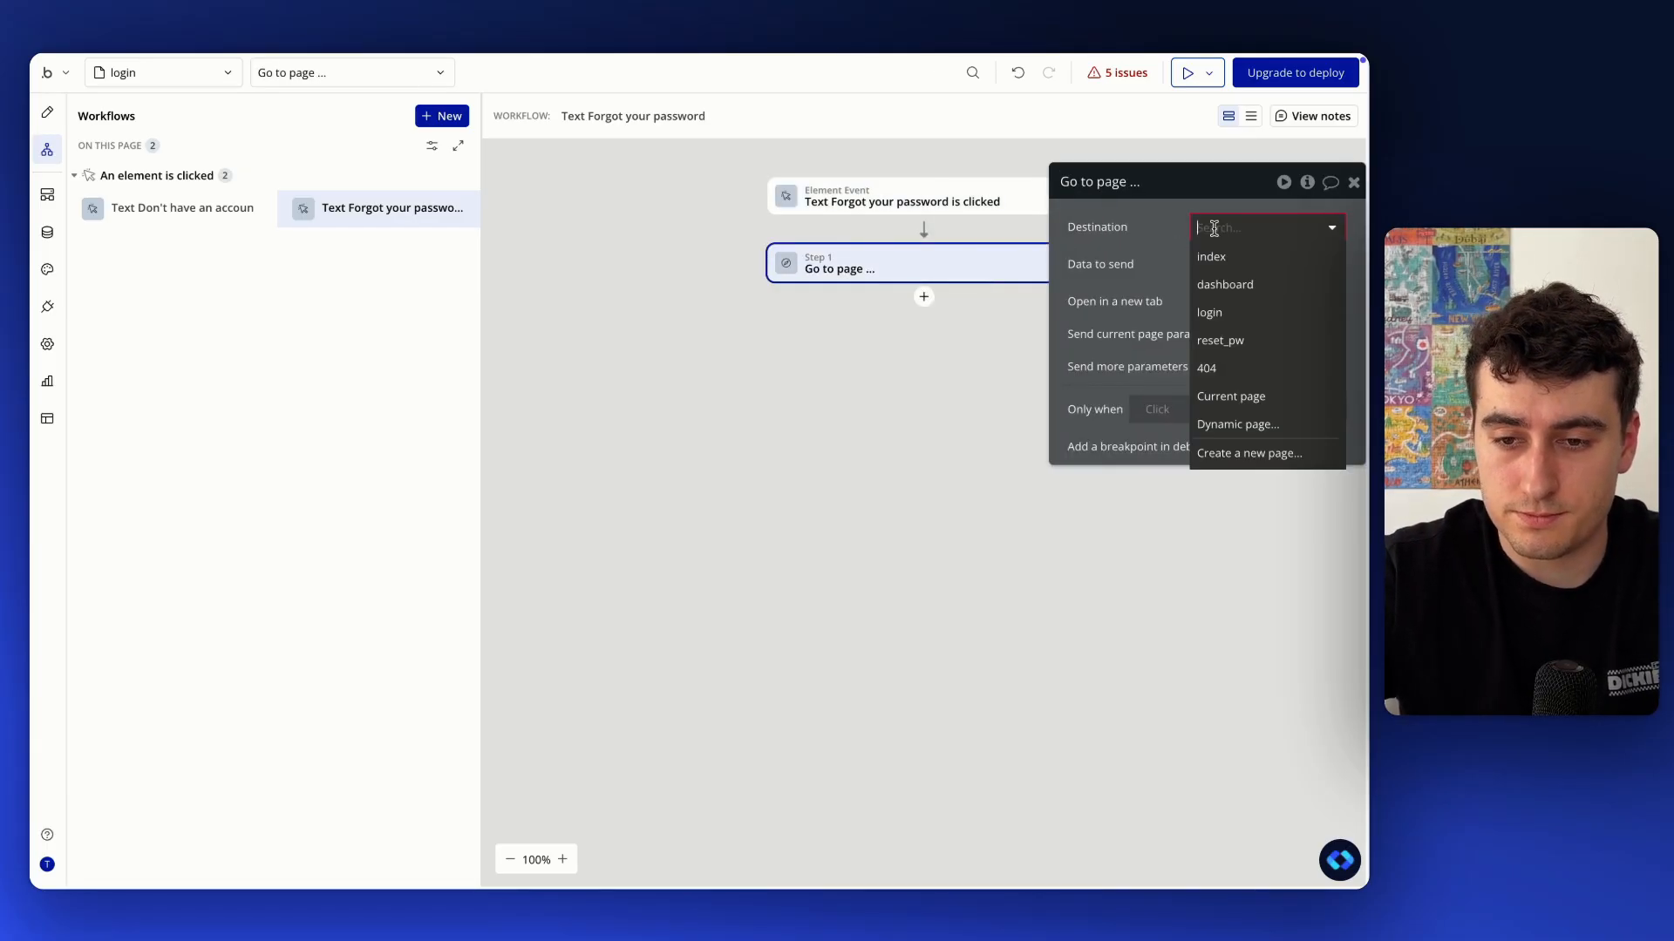
left_click(1232, 323)
Send extra parameter m with value resetpw, then return to the Design view
left_click(1336, 399)
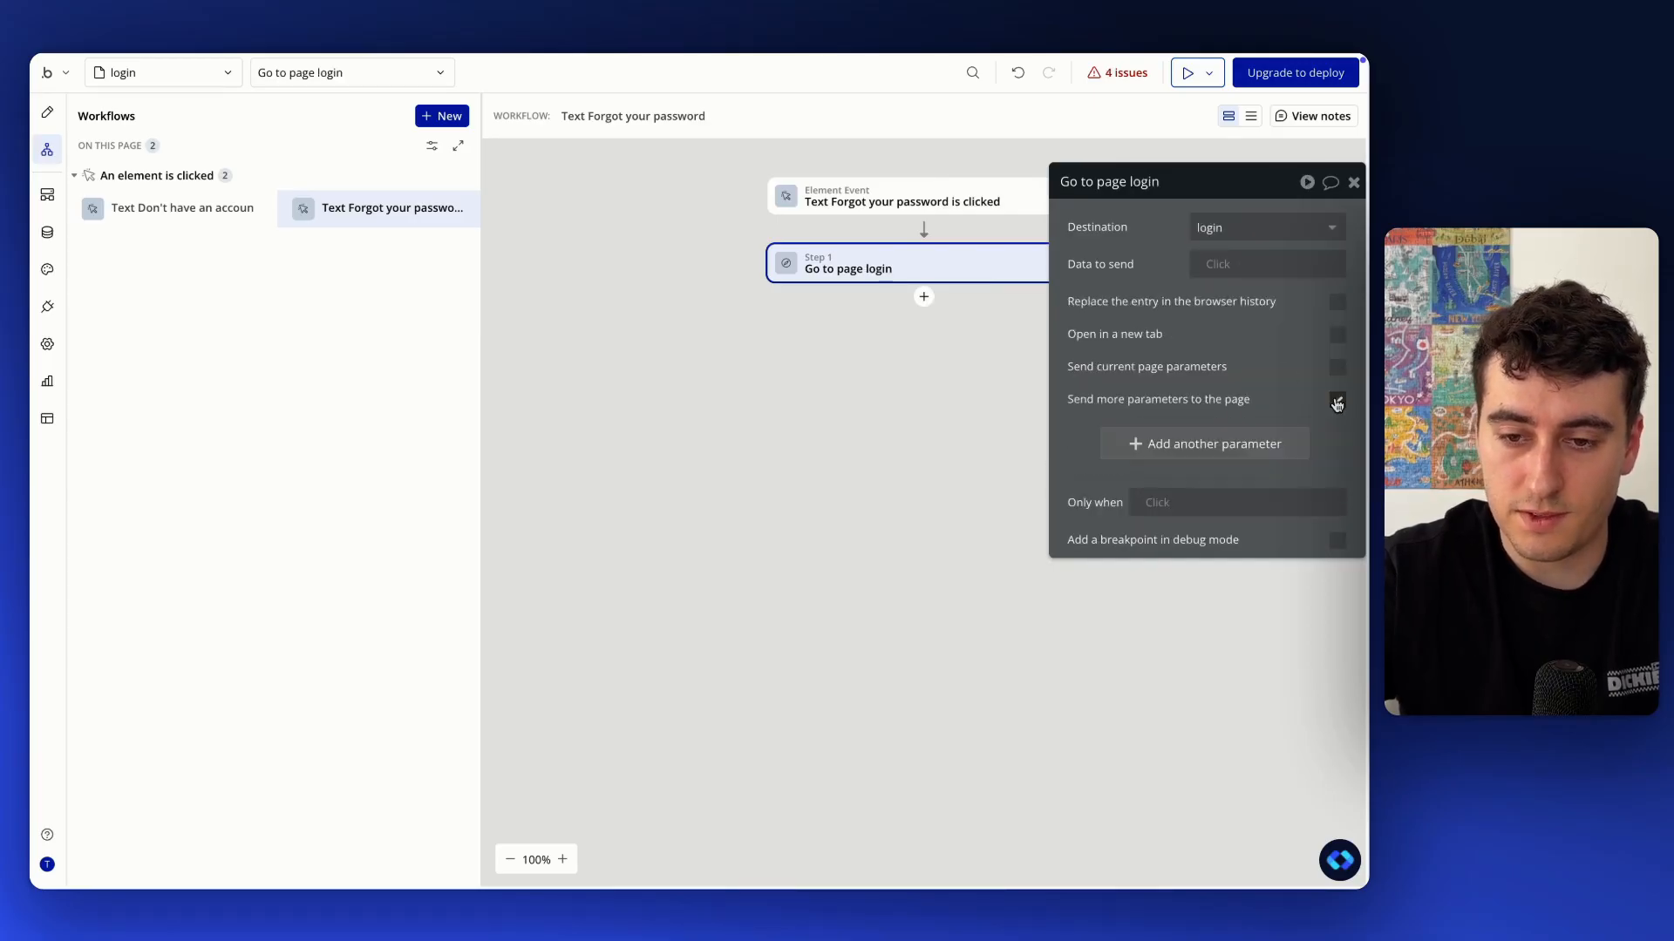
left_click(1117, 436)
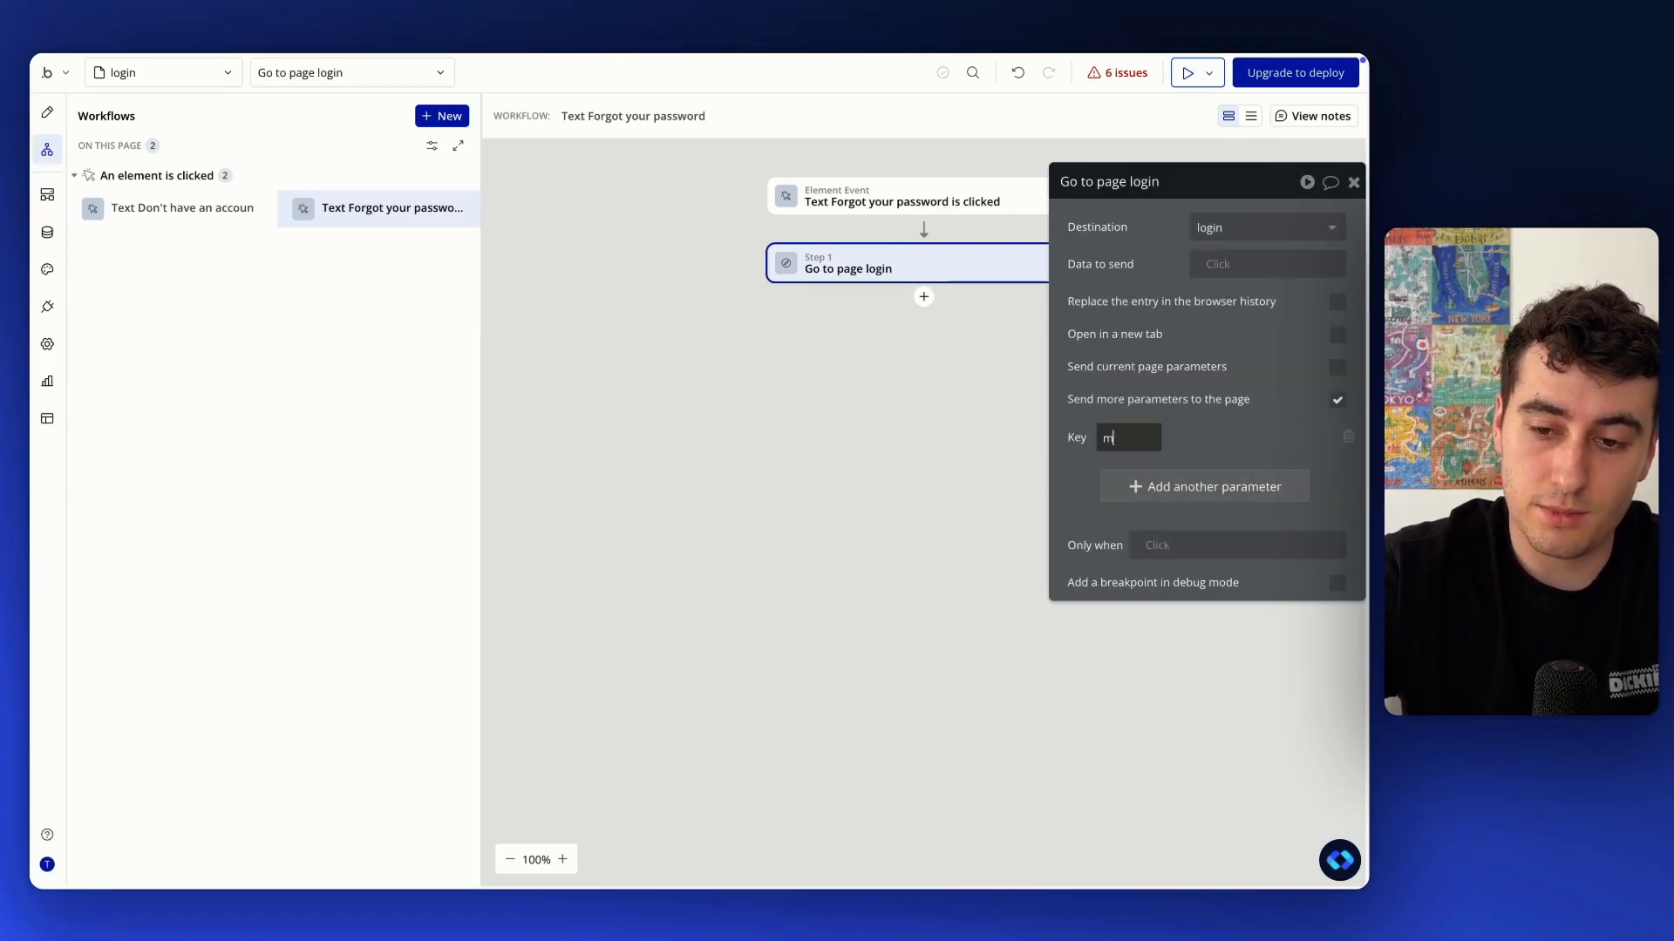
left_click(1235, 431)
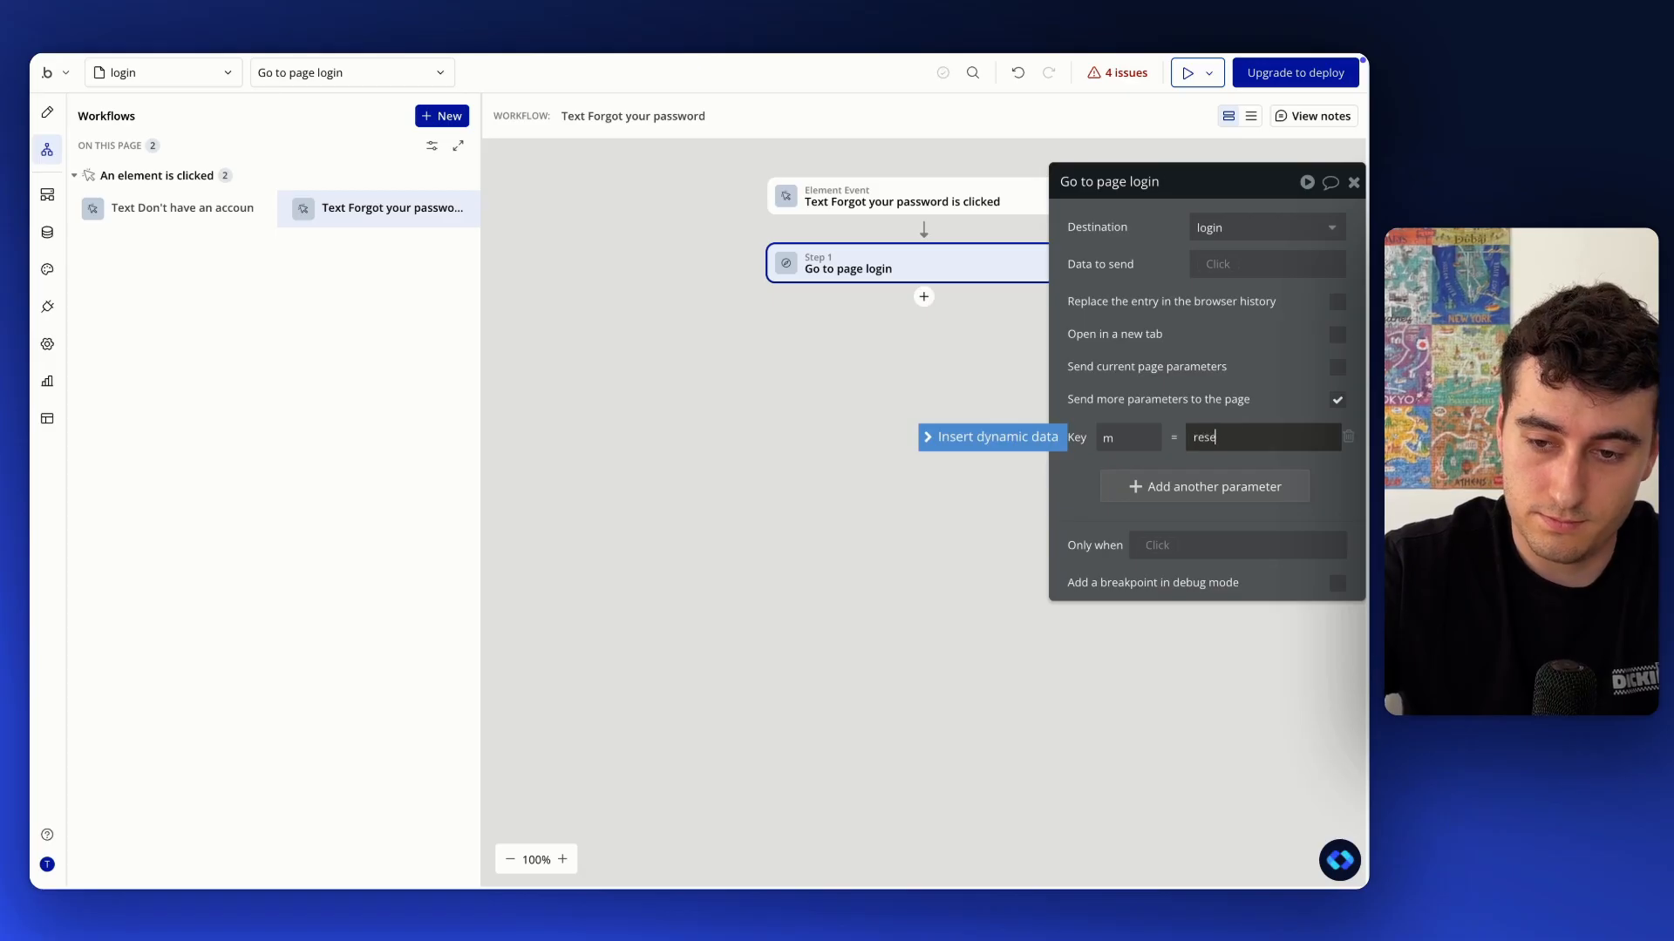
type("resetpw")
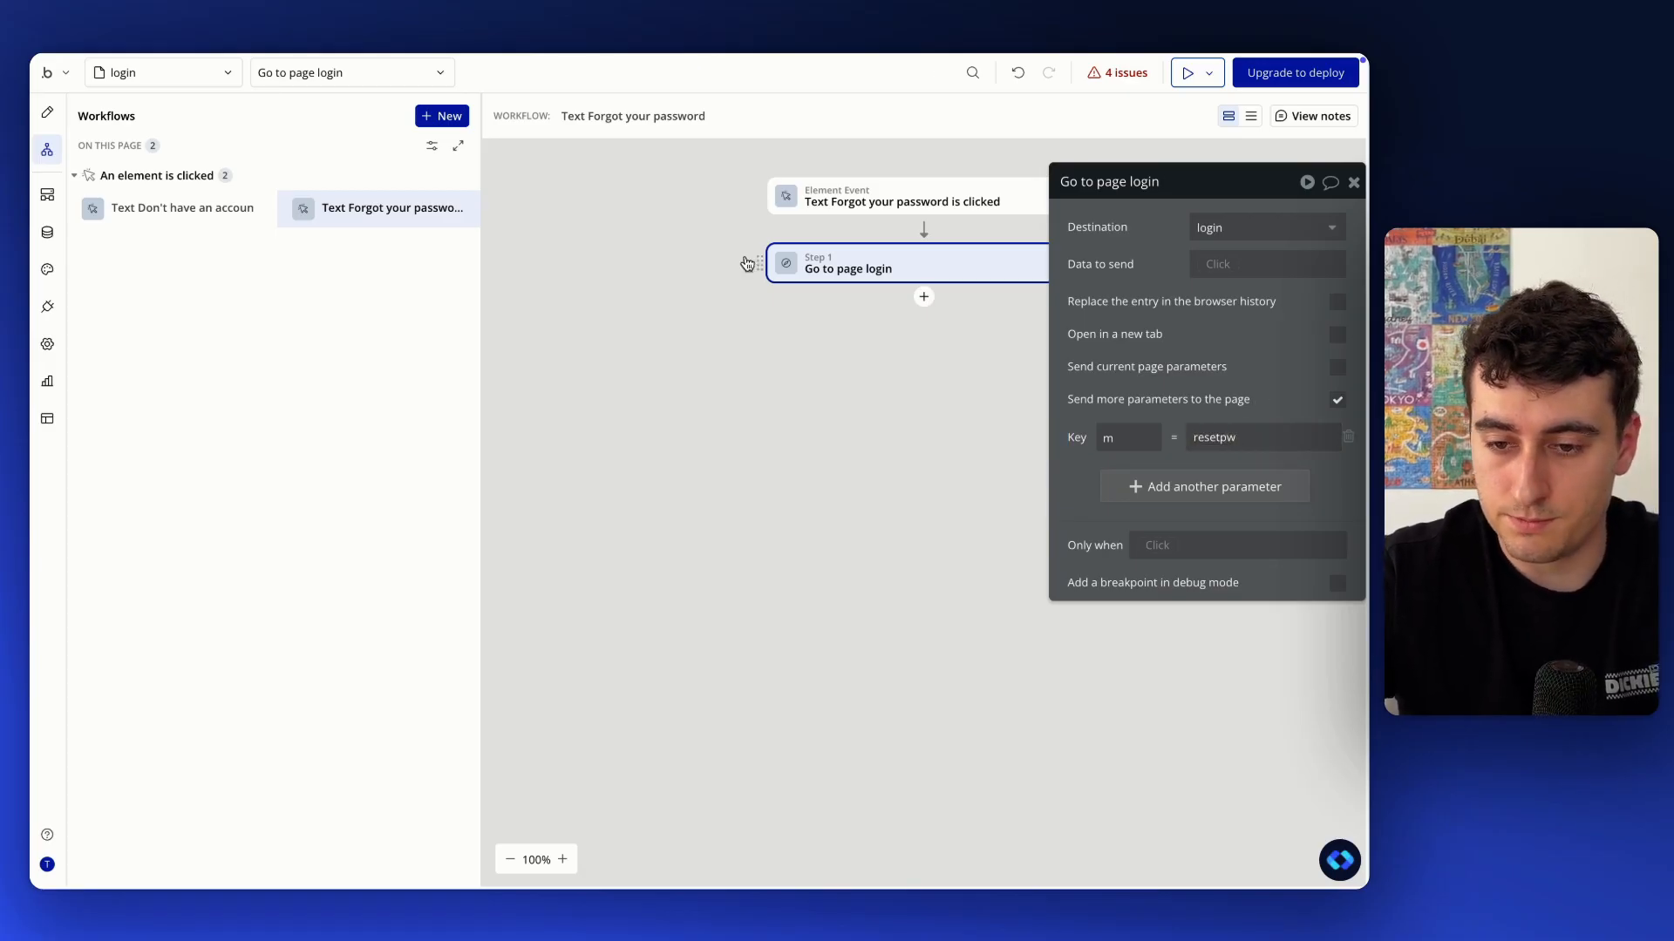
left_click(48, 113)
scroll(154, 246, "up", 5)
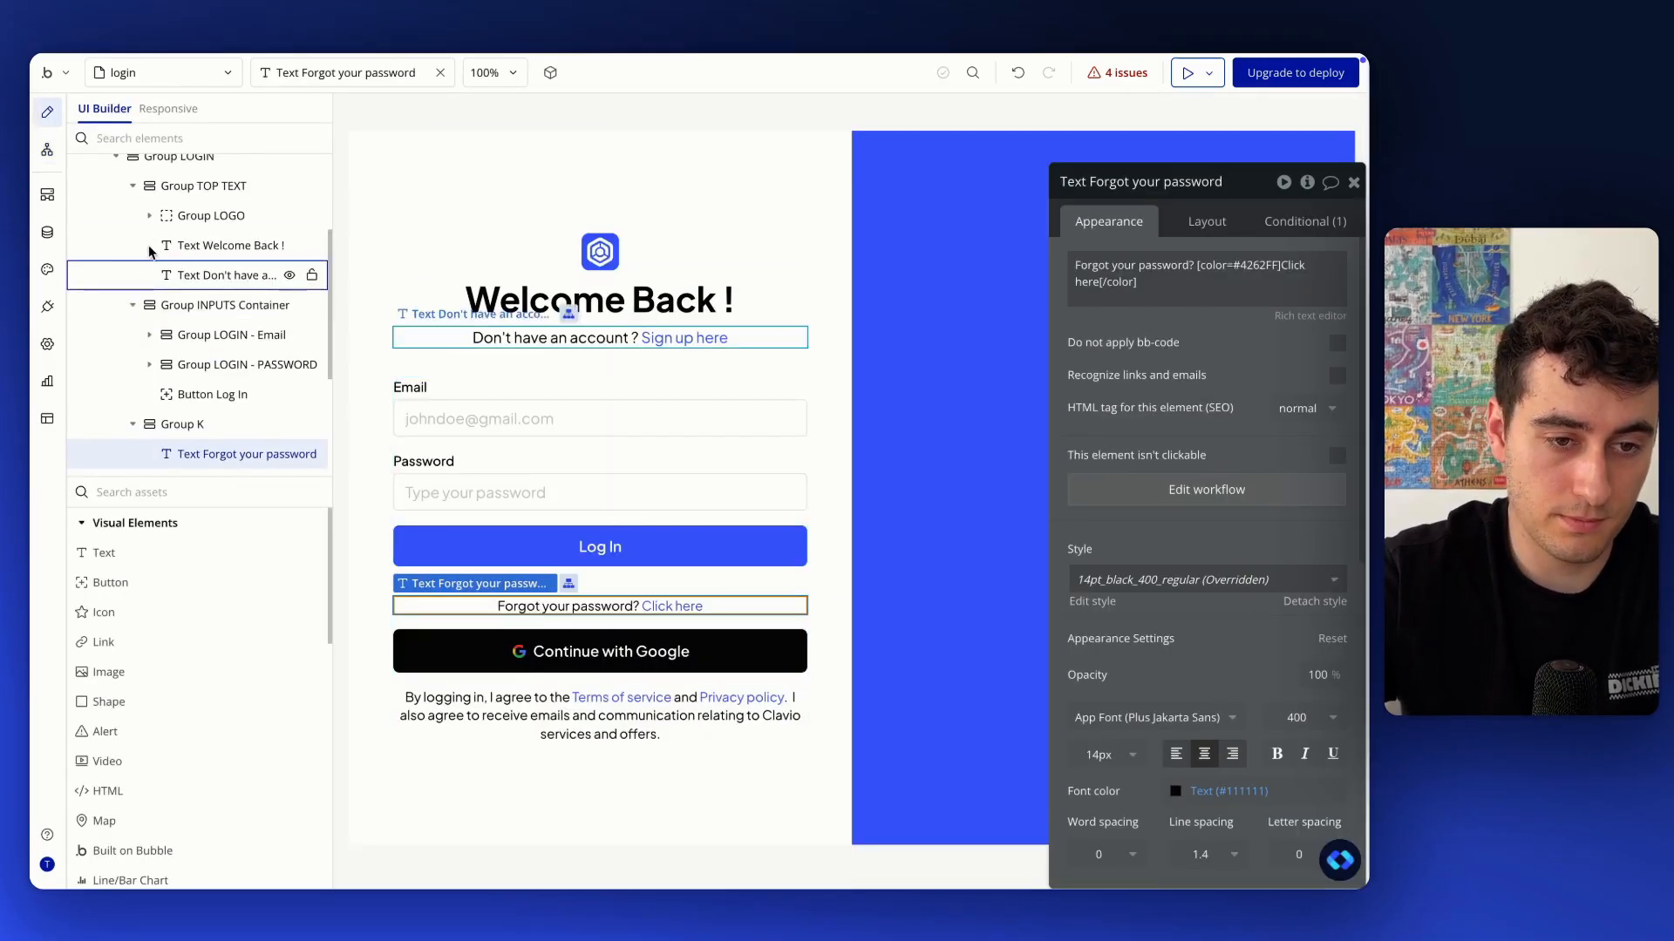
Hide Group LOGIN, unhide Group SIGNUP, and select its 'Already have an account? Log in' text
left_click(179, 318)
left_click(294, 319)
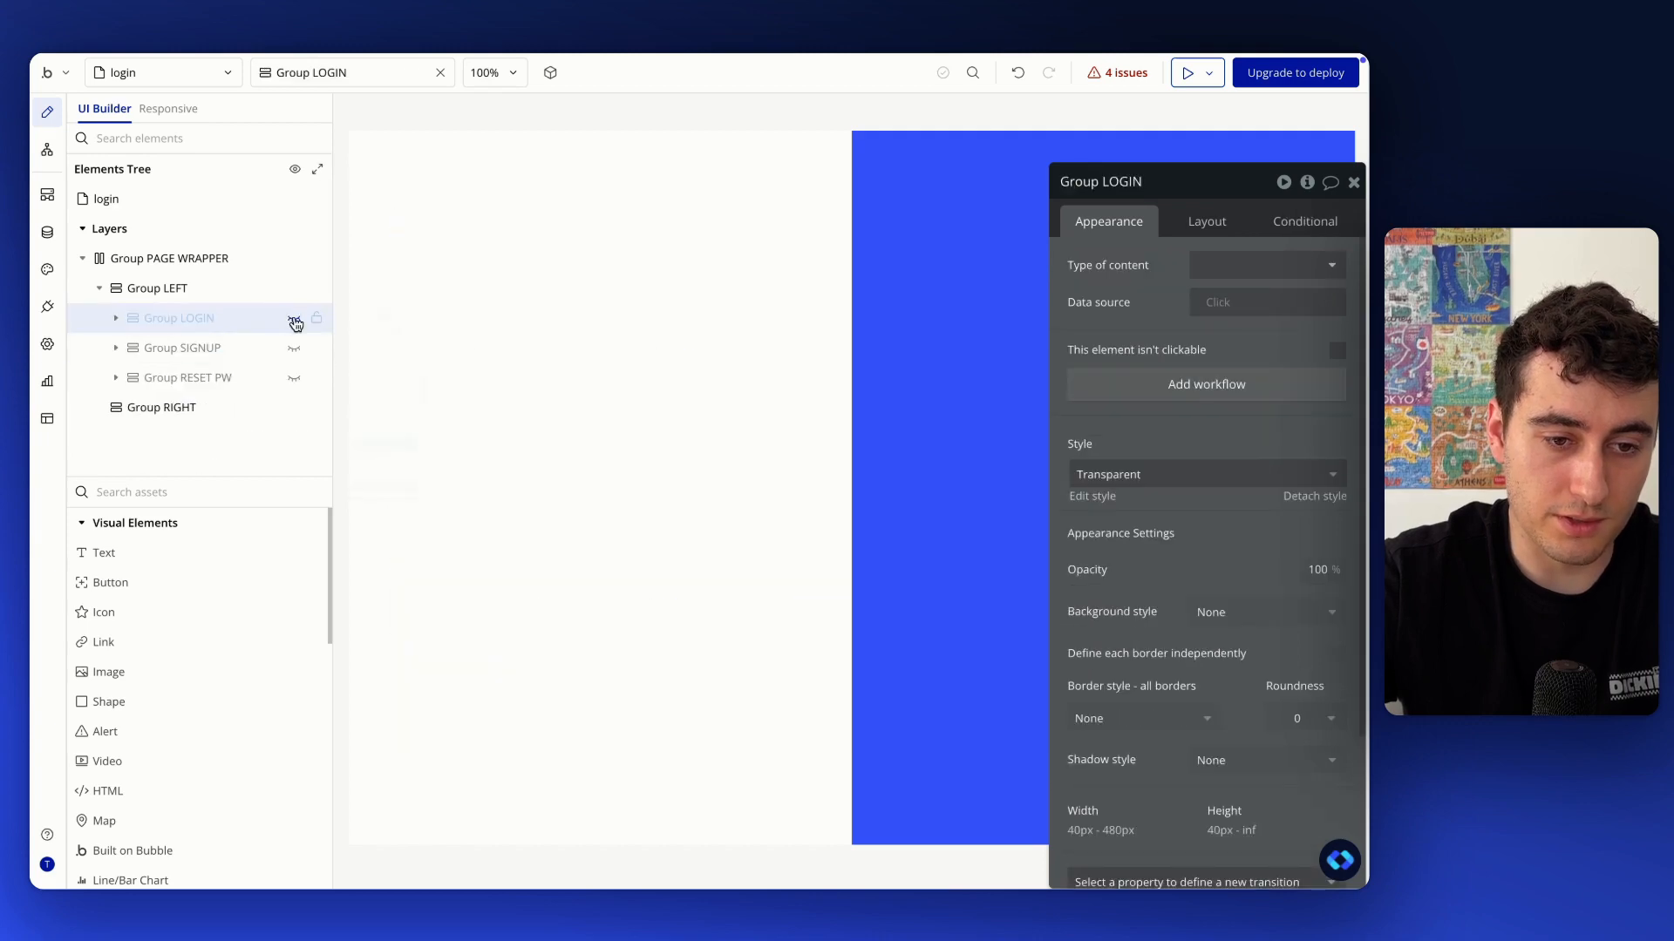
left_click(295, 351)
left_click(682, 317)
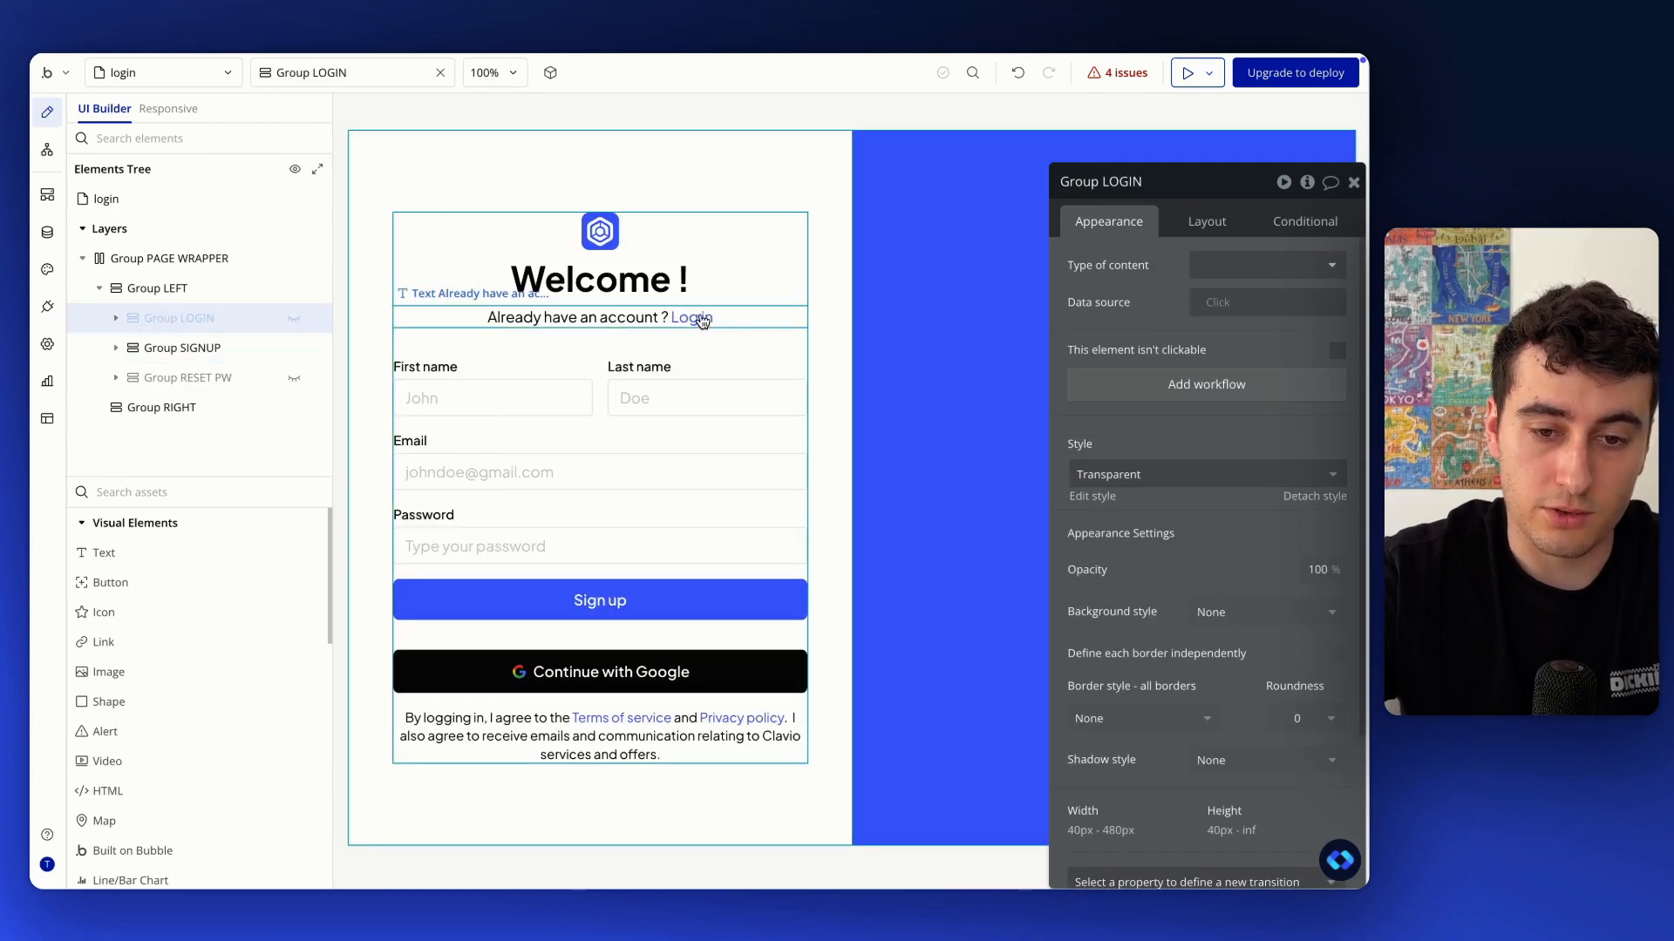
Create a click workflow on the Log in text with Go to page index
left_click(1206, 489)
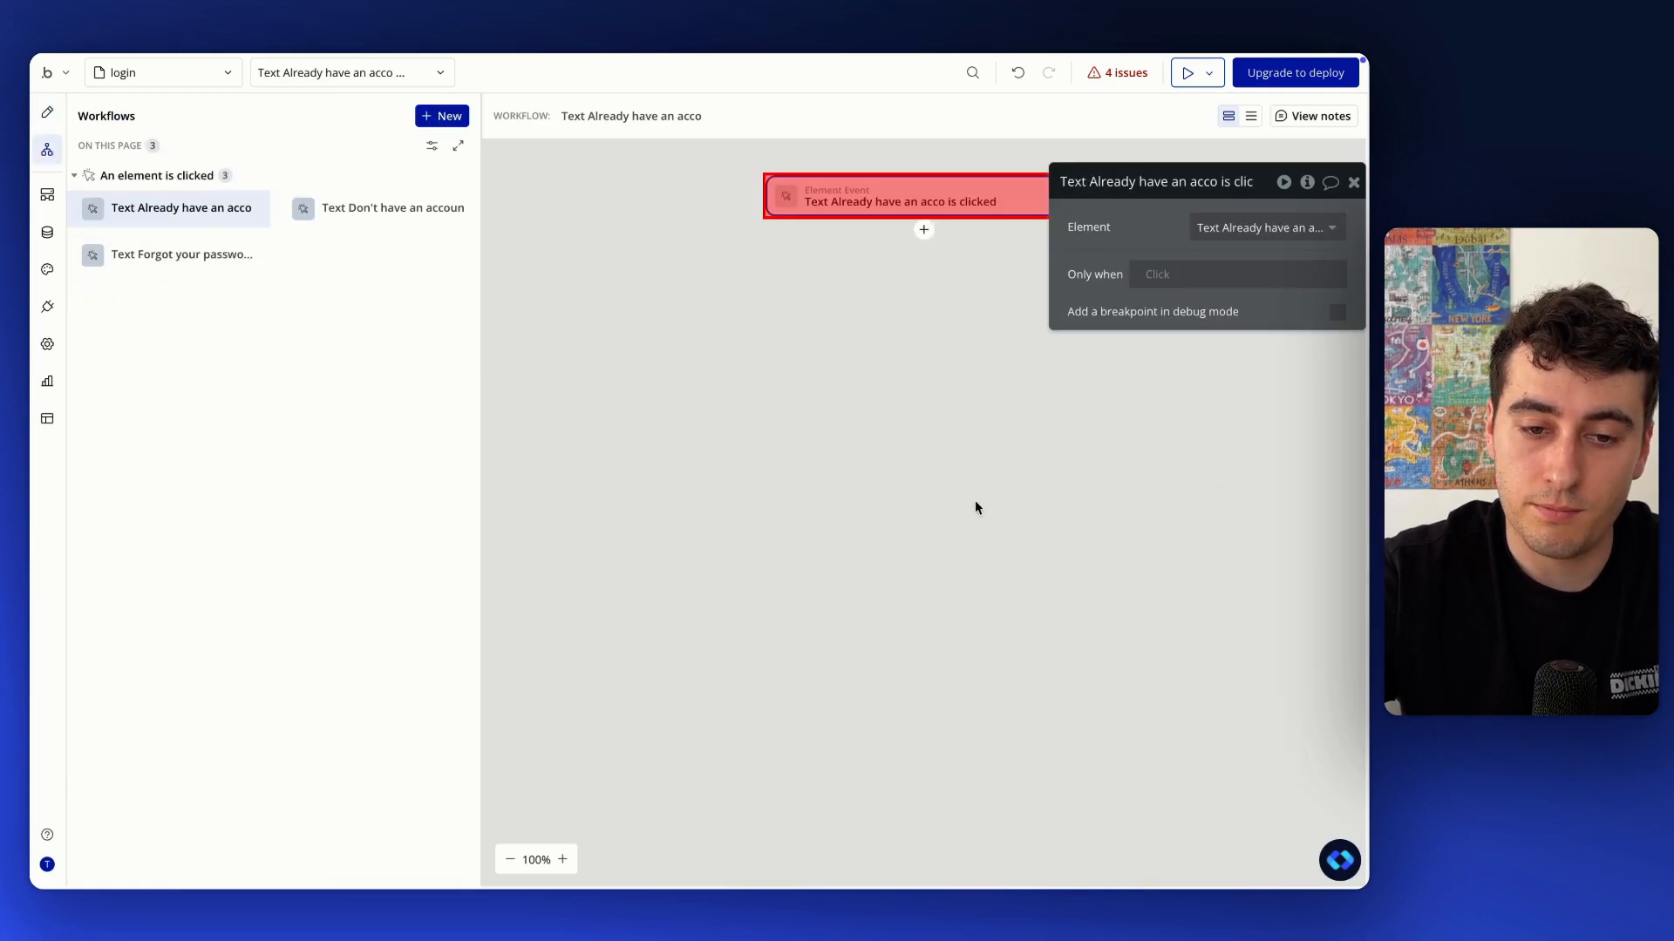
left_click(918, 226)
type("go")
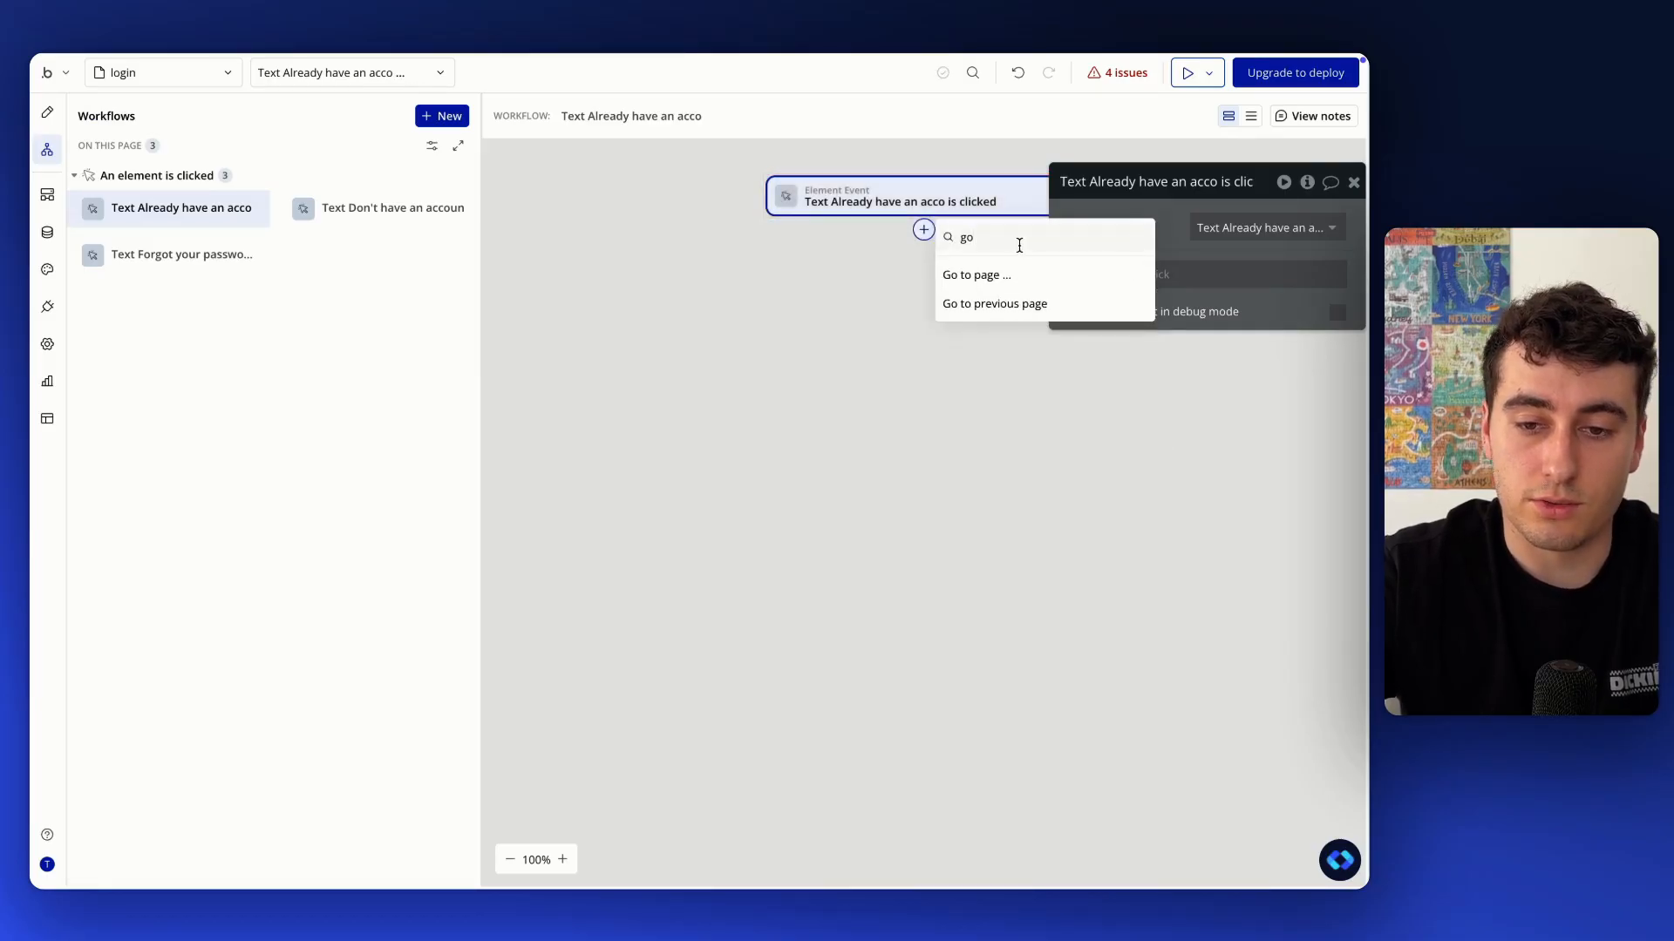
left_click(1015, 277)
left_click(1220, 228)
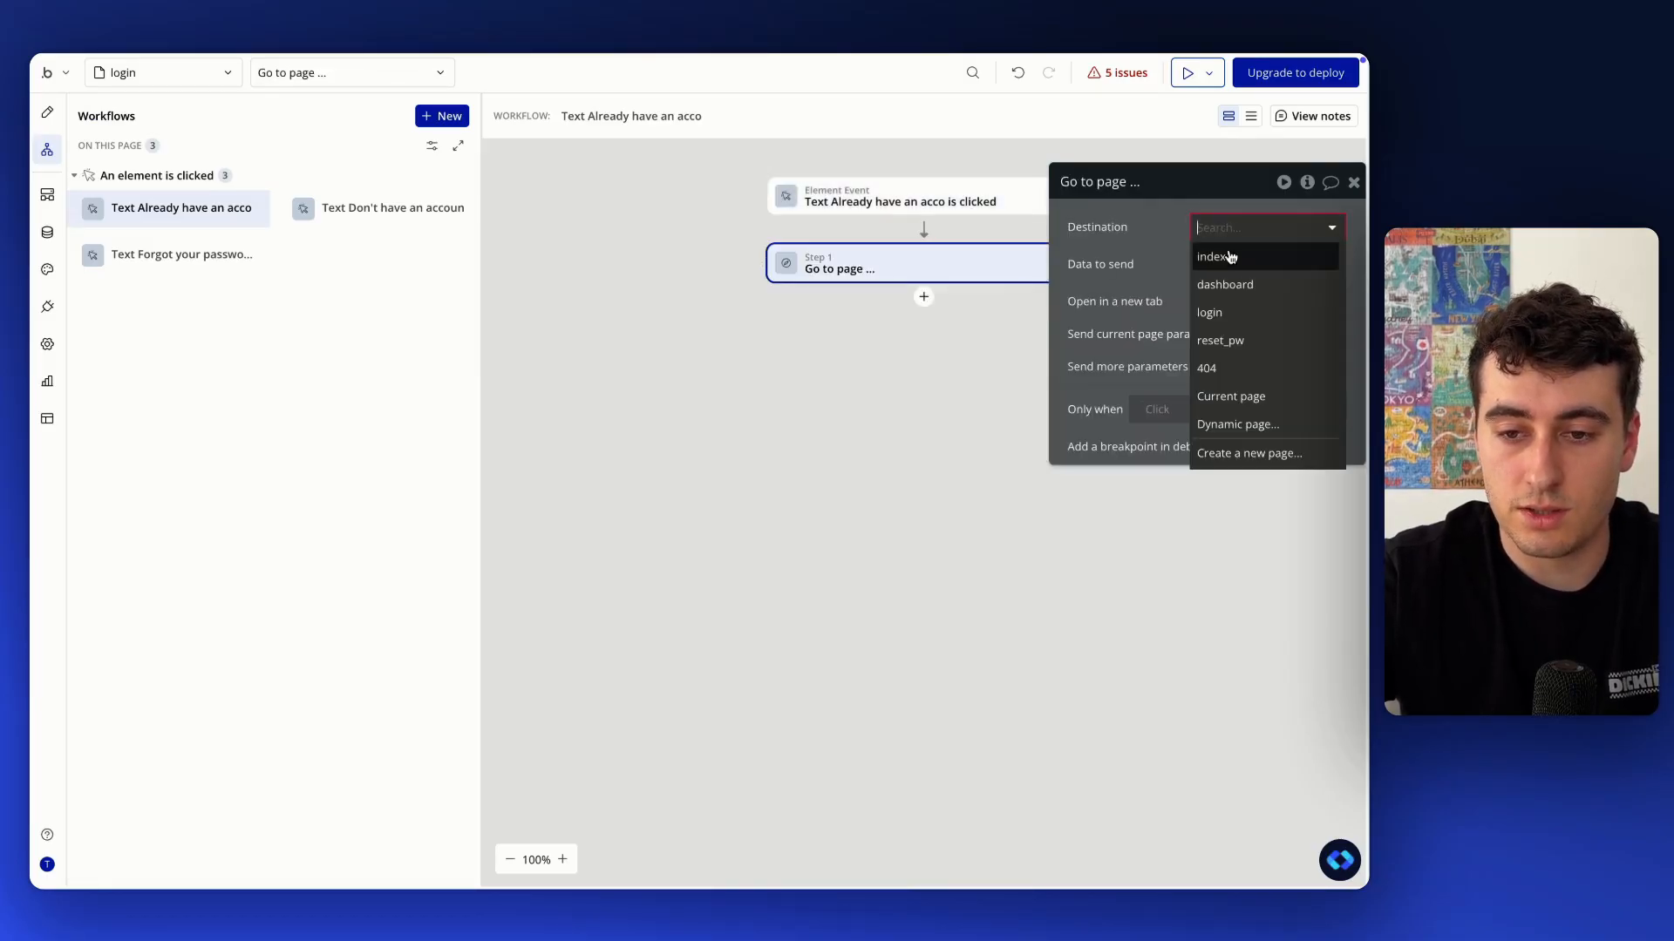
left_click(1221, 257)
Enable Send more parameters and add parameter m with value login
left_click_drag(1114, 285, 823, 481)
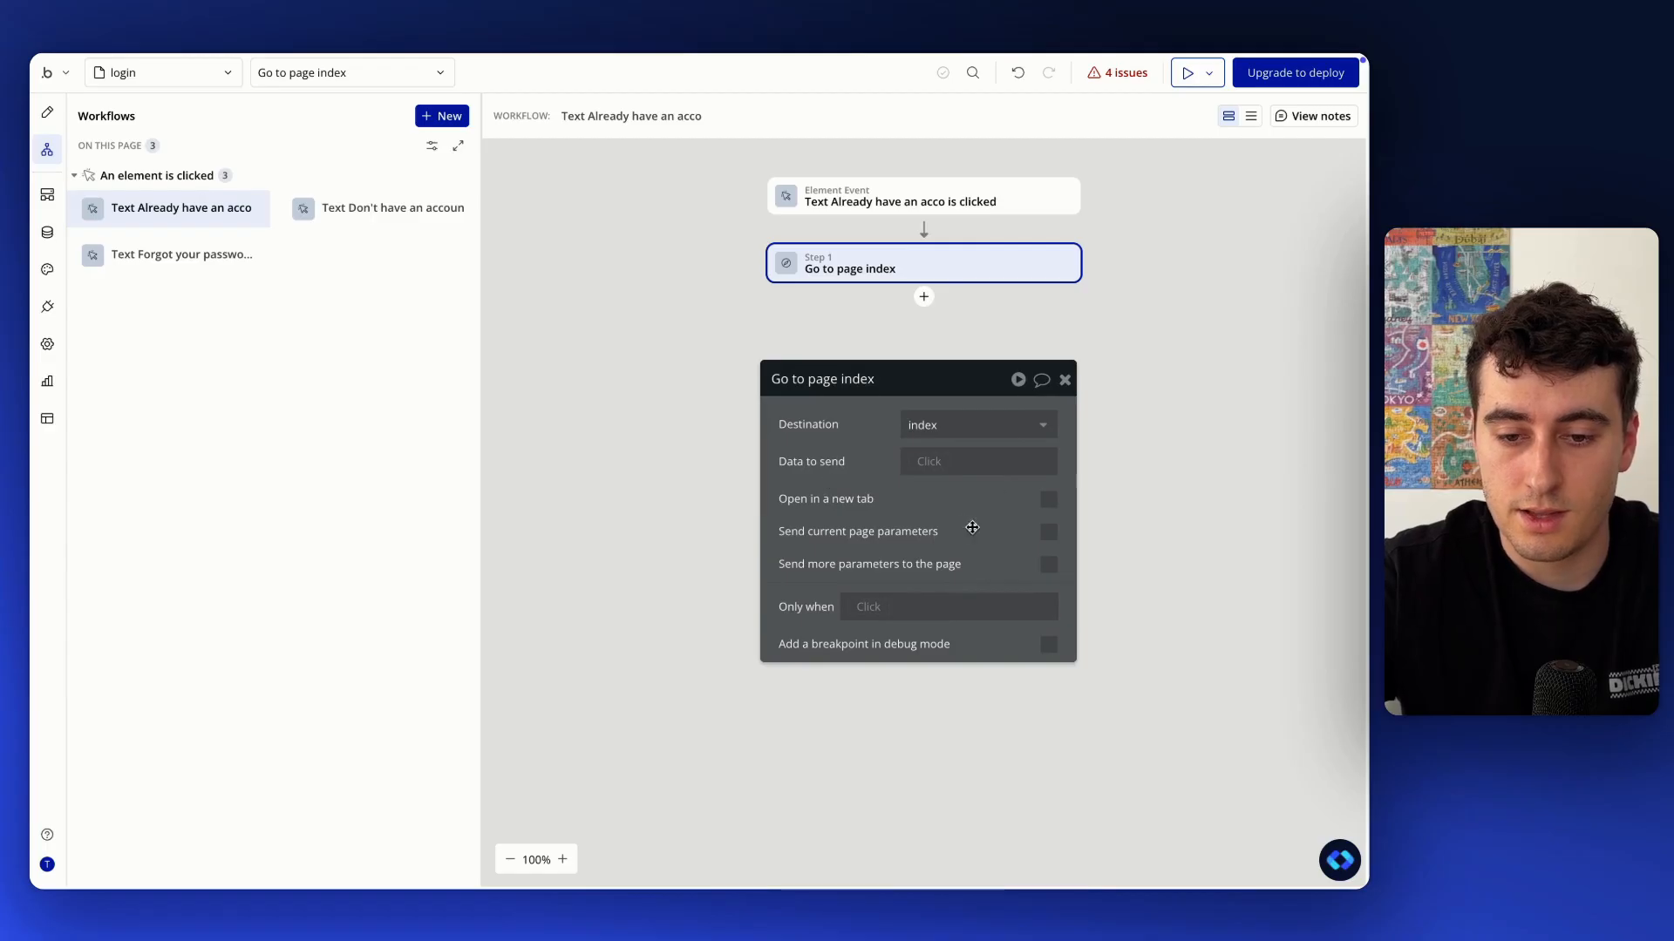
left_click(1049, 567)
left_click(920, 605)
left_click(826, 604)
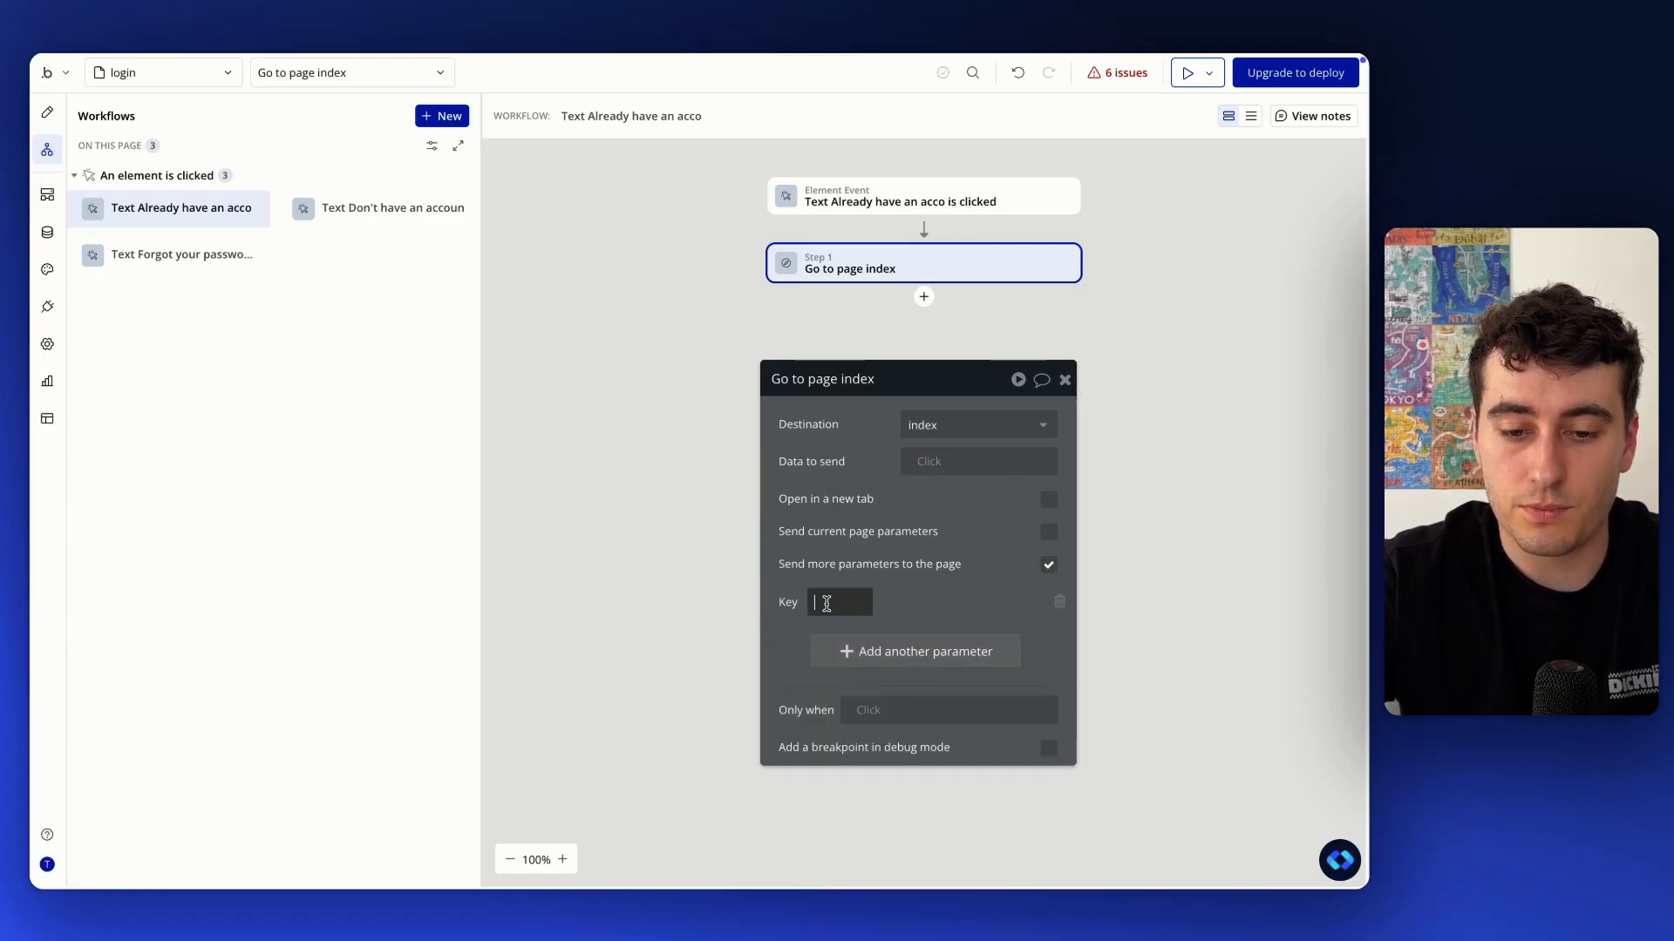
type("m")
left_click(926, 603)
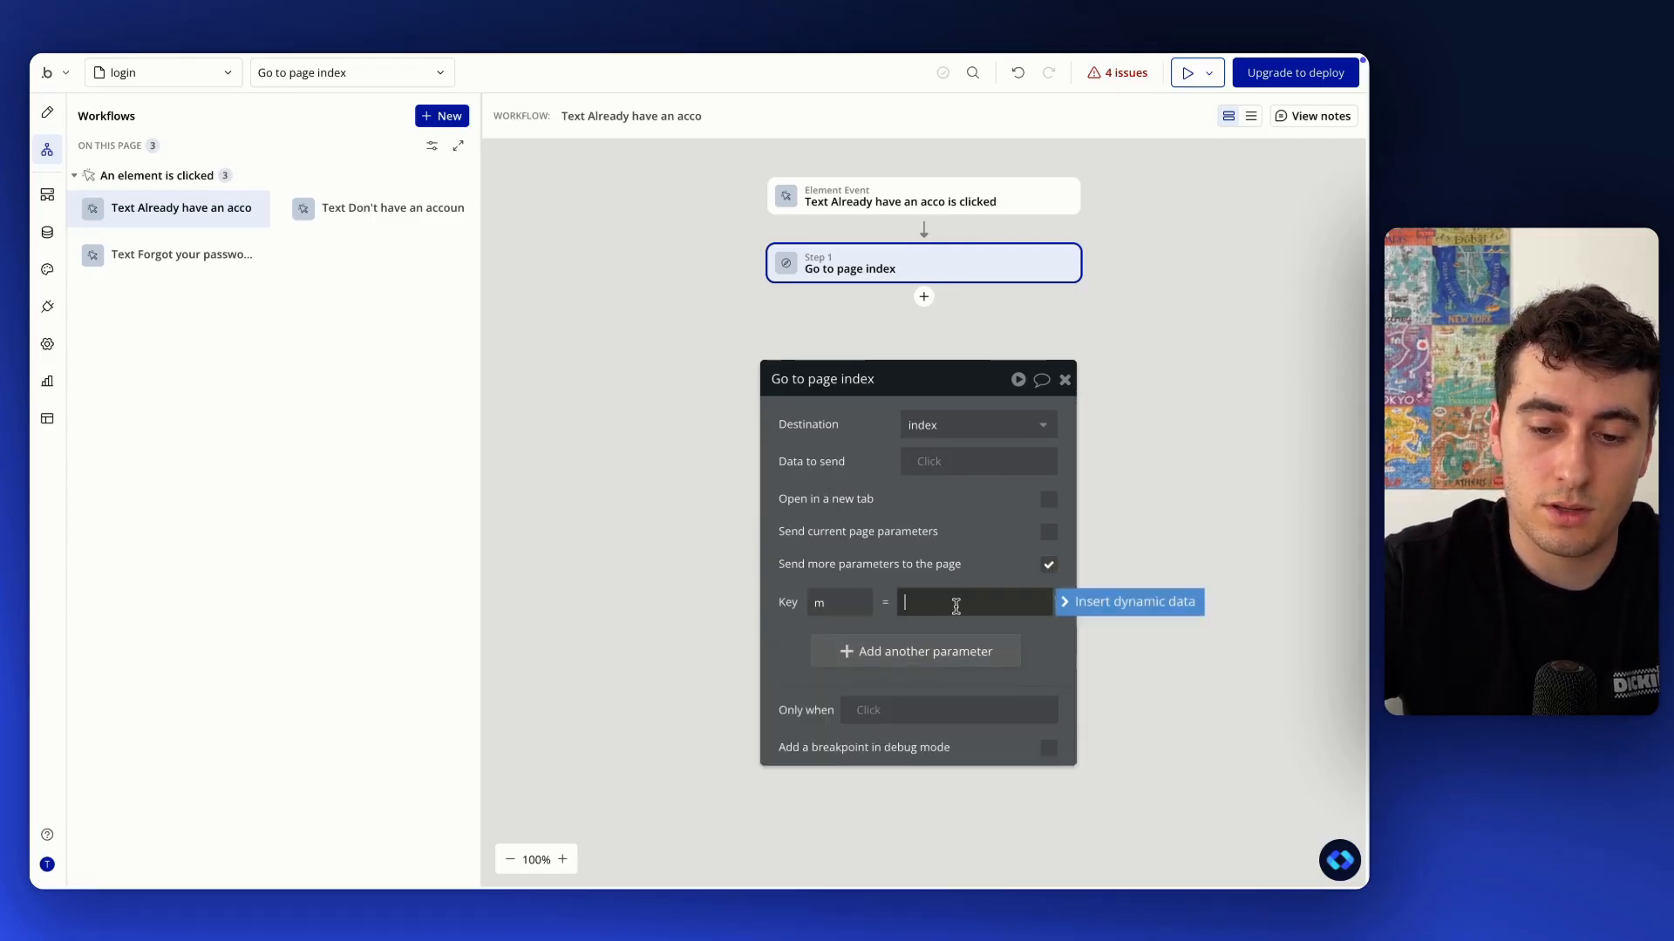
type("login")
left_click(979, 539)
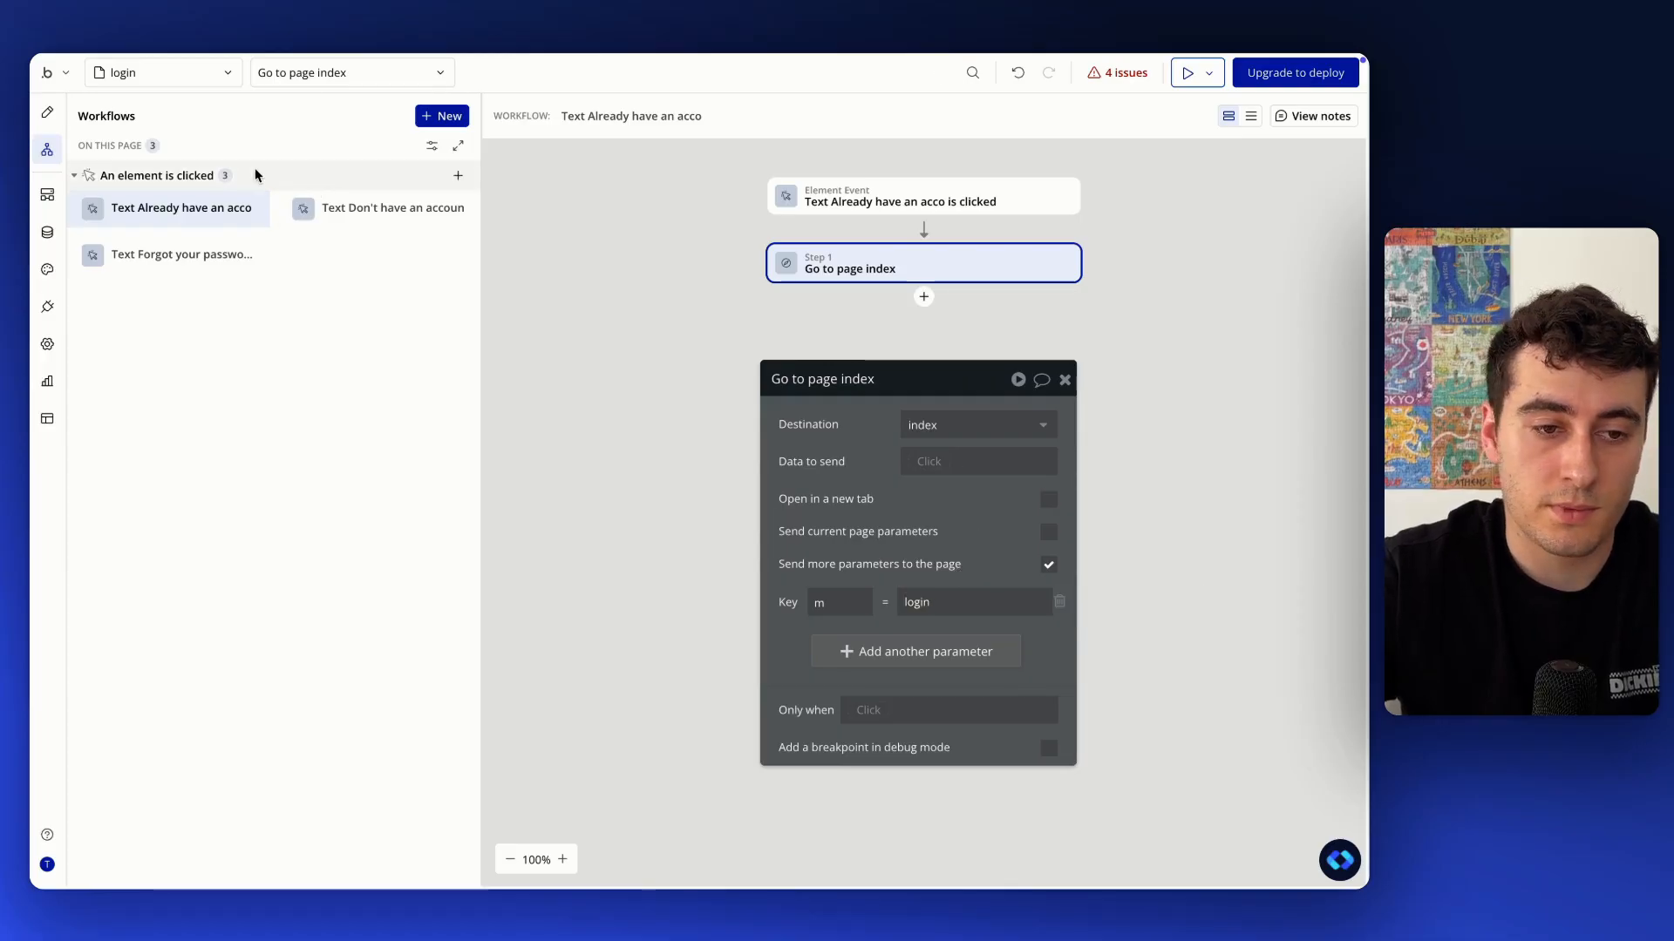
Change the Log in text's Go to page destination from index to login
left_click(47, 112)
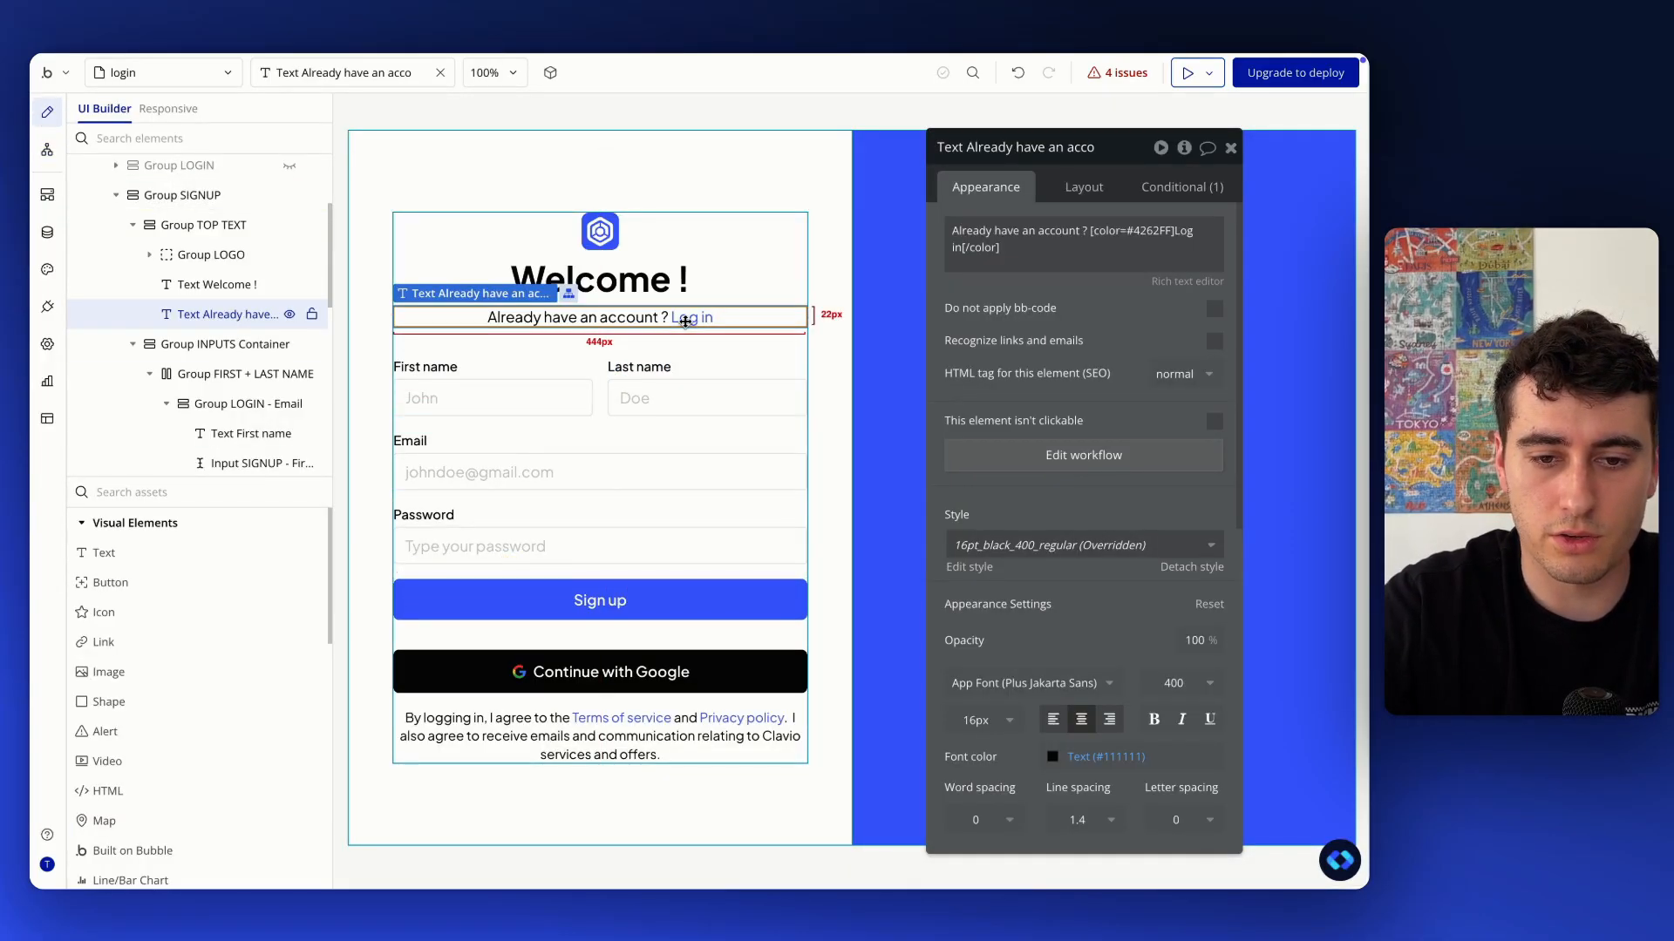
left_click(1083, 455)
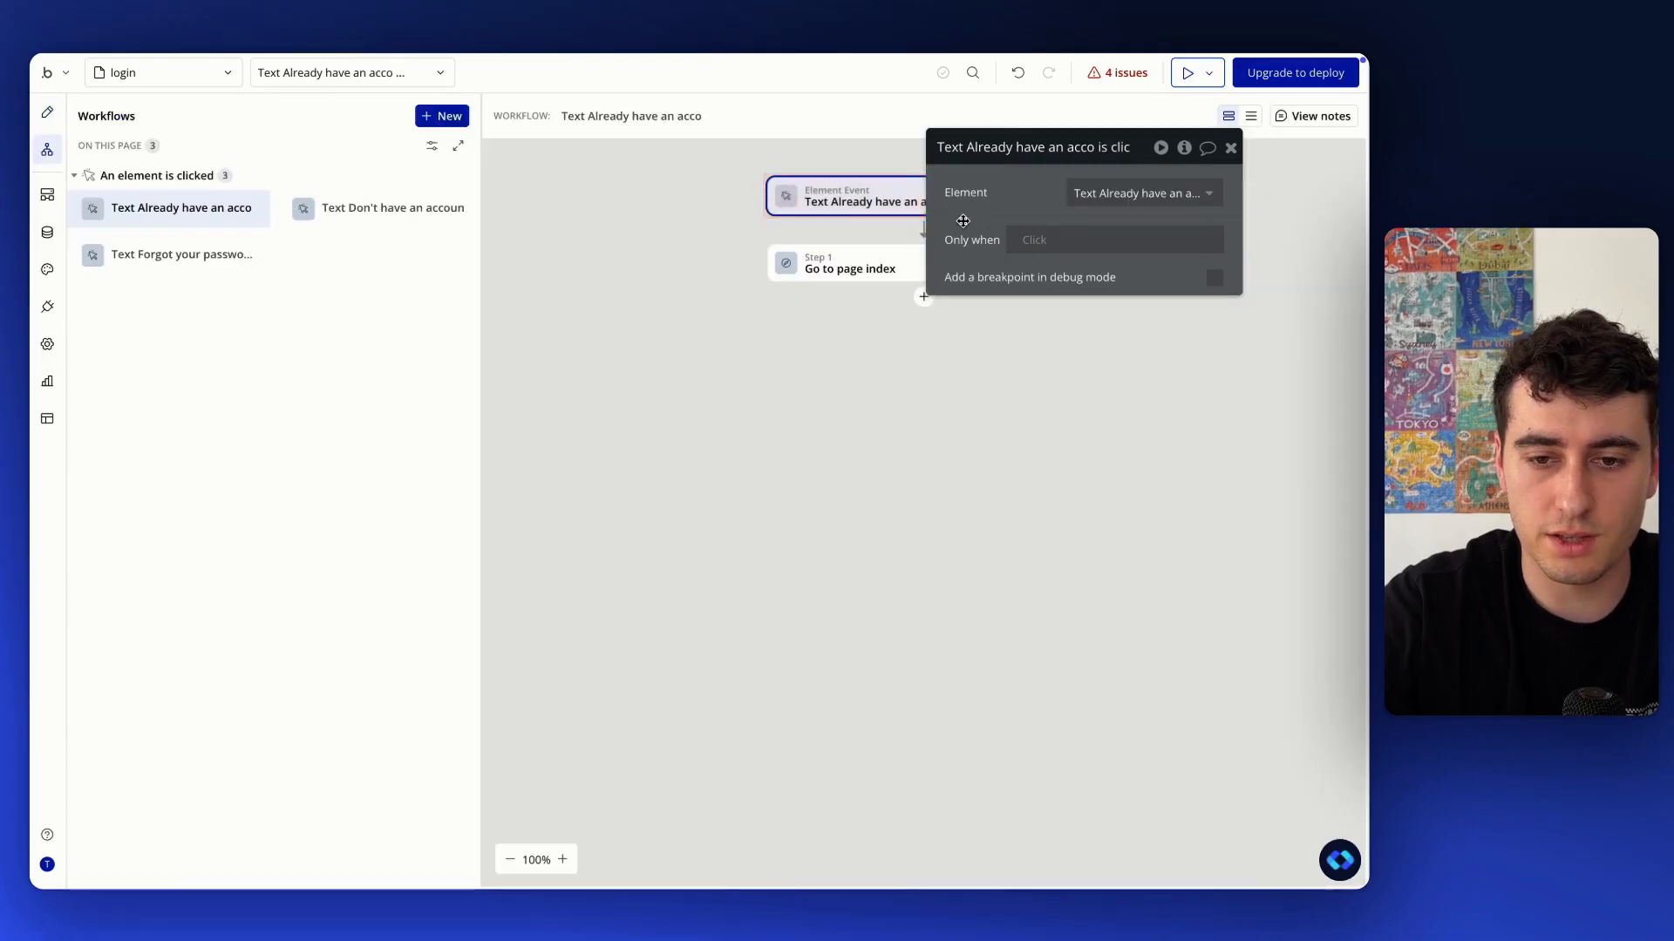
left_click(902, 276)
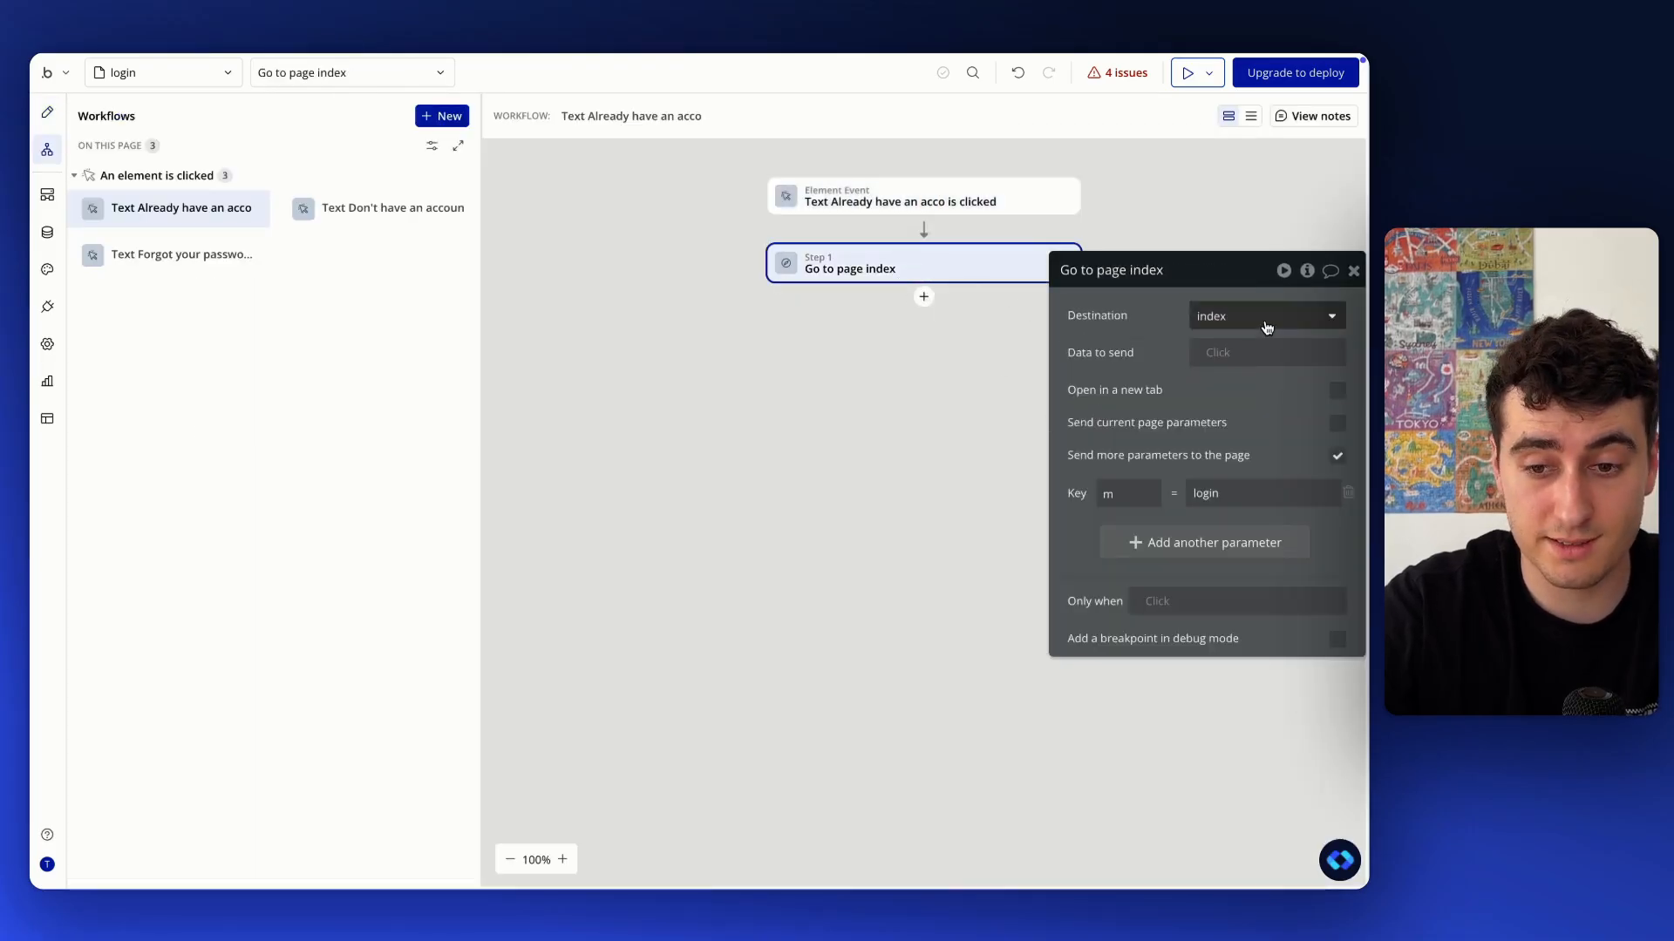
left_click(1263, 329)
left_click(1262, 406)
left_click_drag(1262, 406, 1129, 484)
Check the sign-up prompt and Forgot your password go-to-page steps, then return to Design
left_click(384, 207)
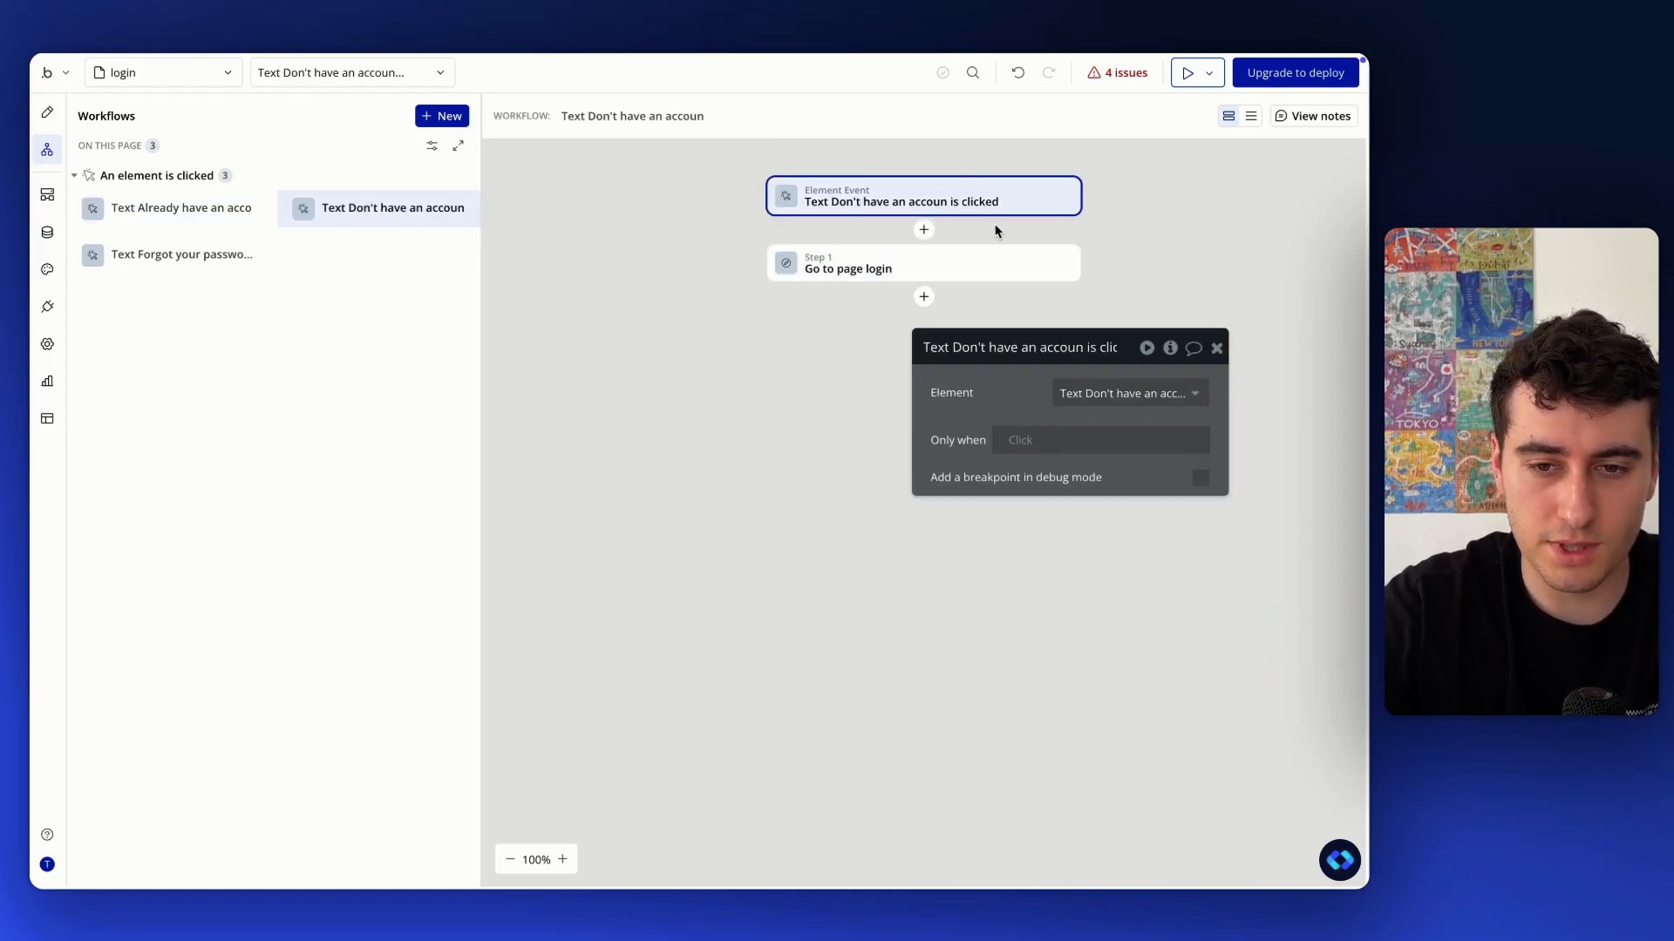
left_click(877, 258)
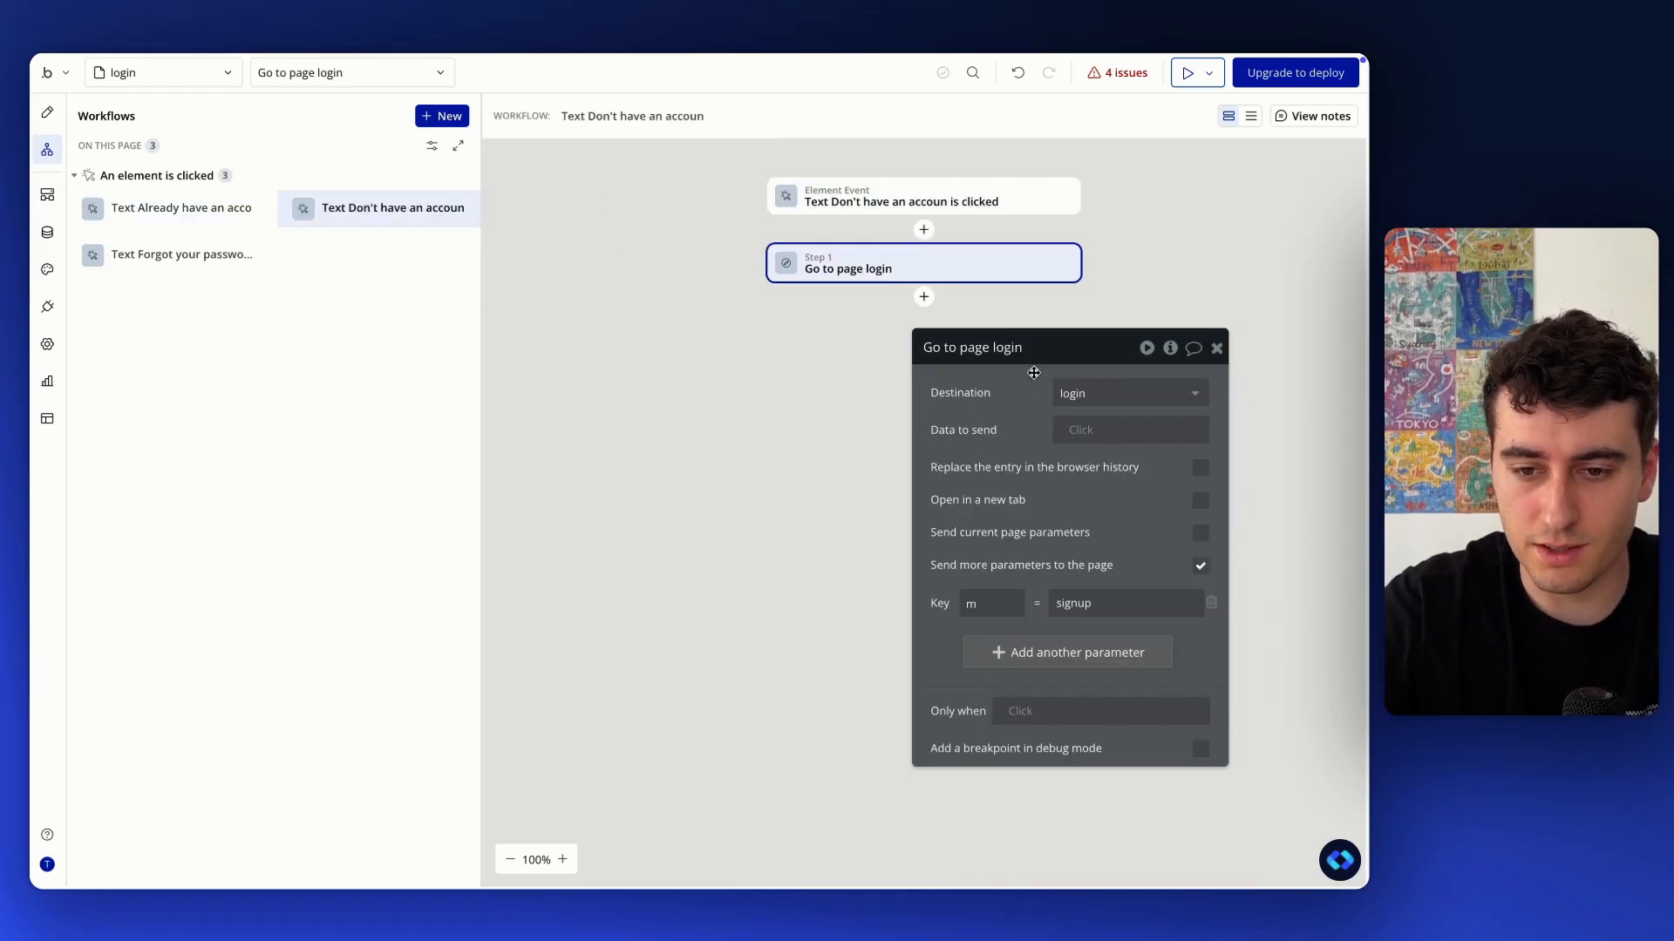
left_click(148, 249)
left_click(924, 276)
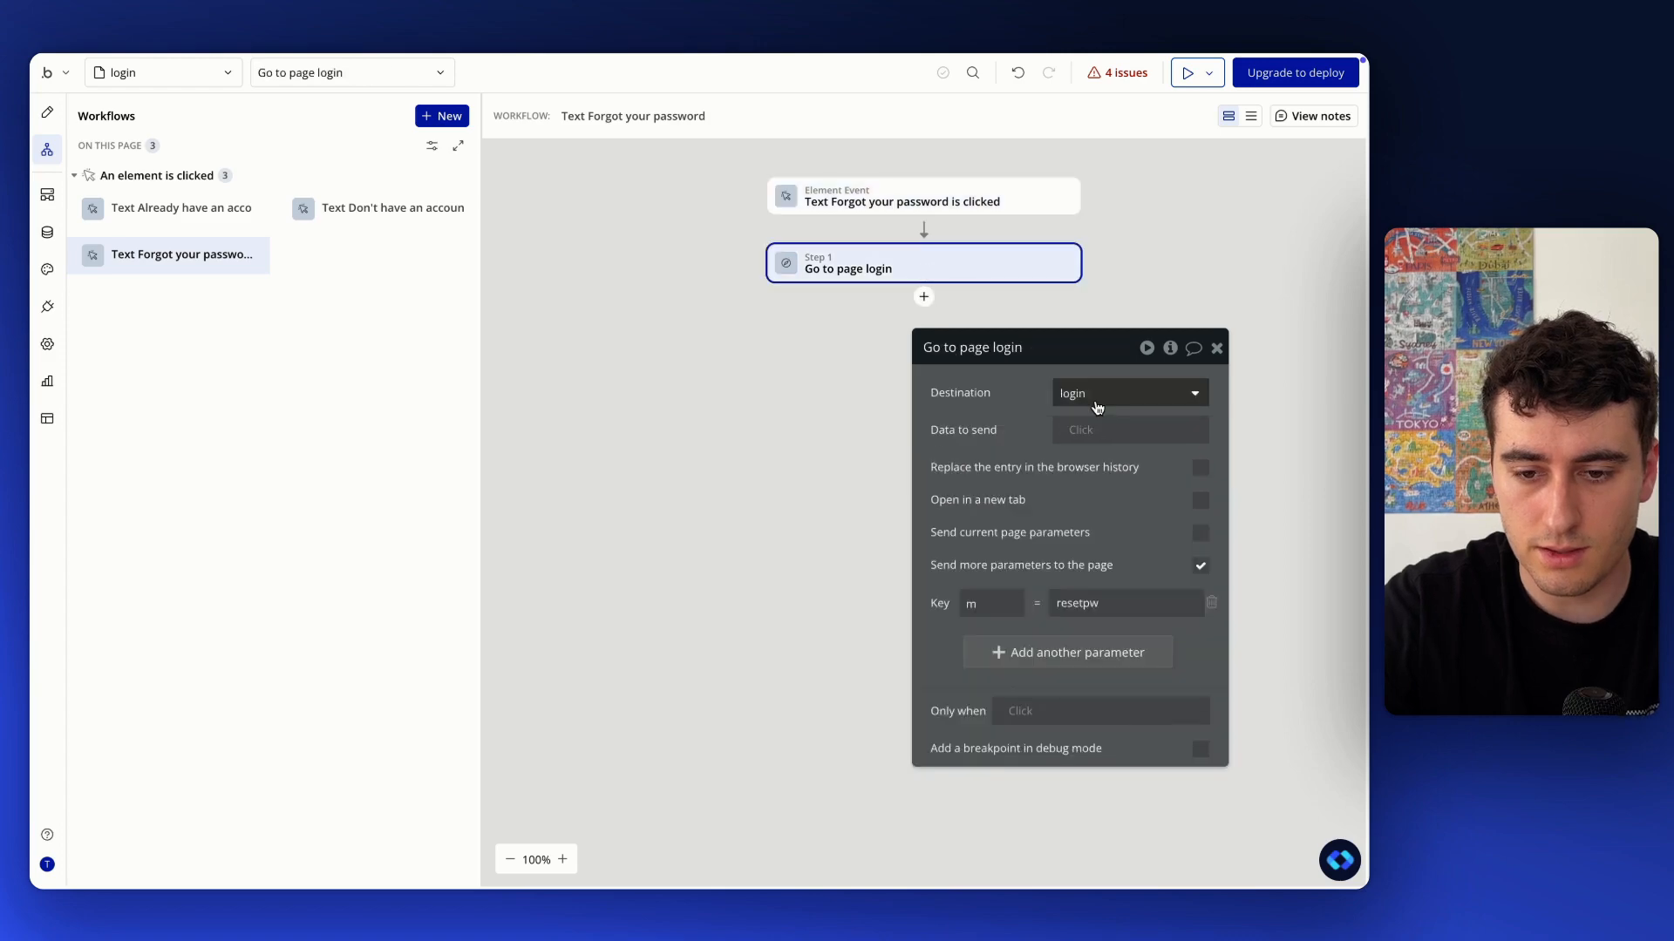
left_click(54, 119)
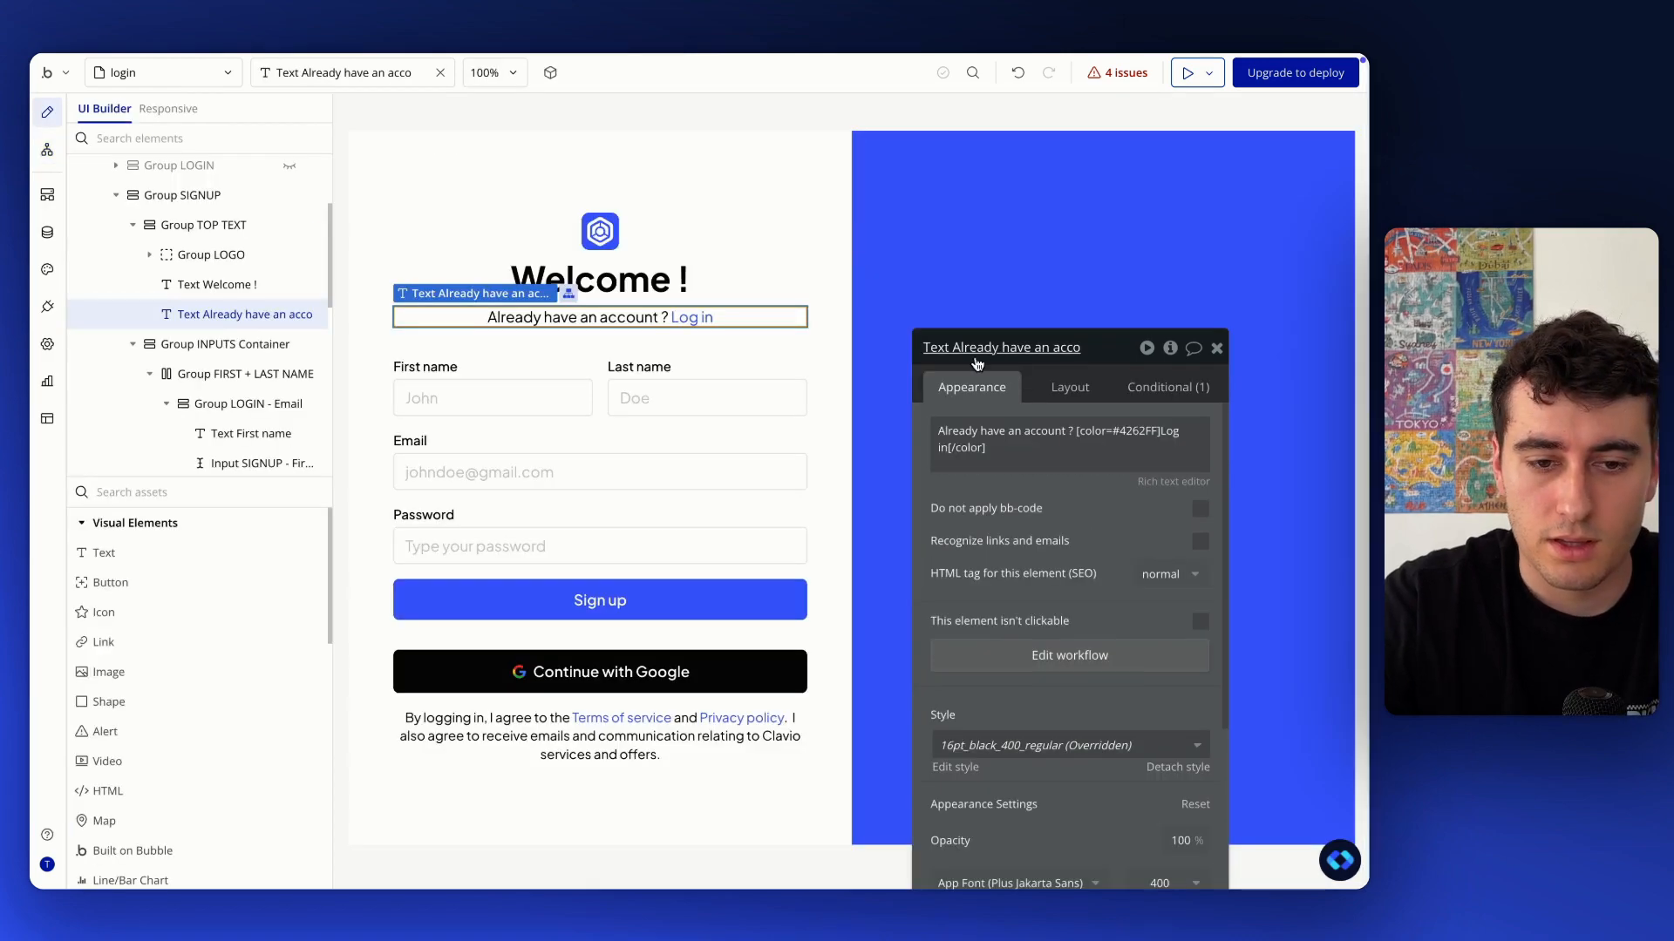
Collapse the Group TOP TEXT and Group INPUTS Container branches in the Elements Tree
left_click(224, 225)
left_click(134, 226)
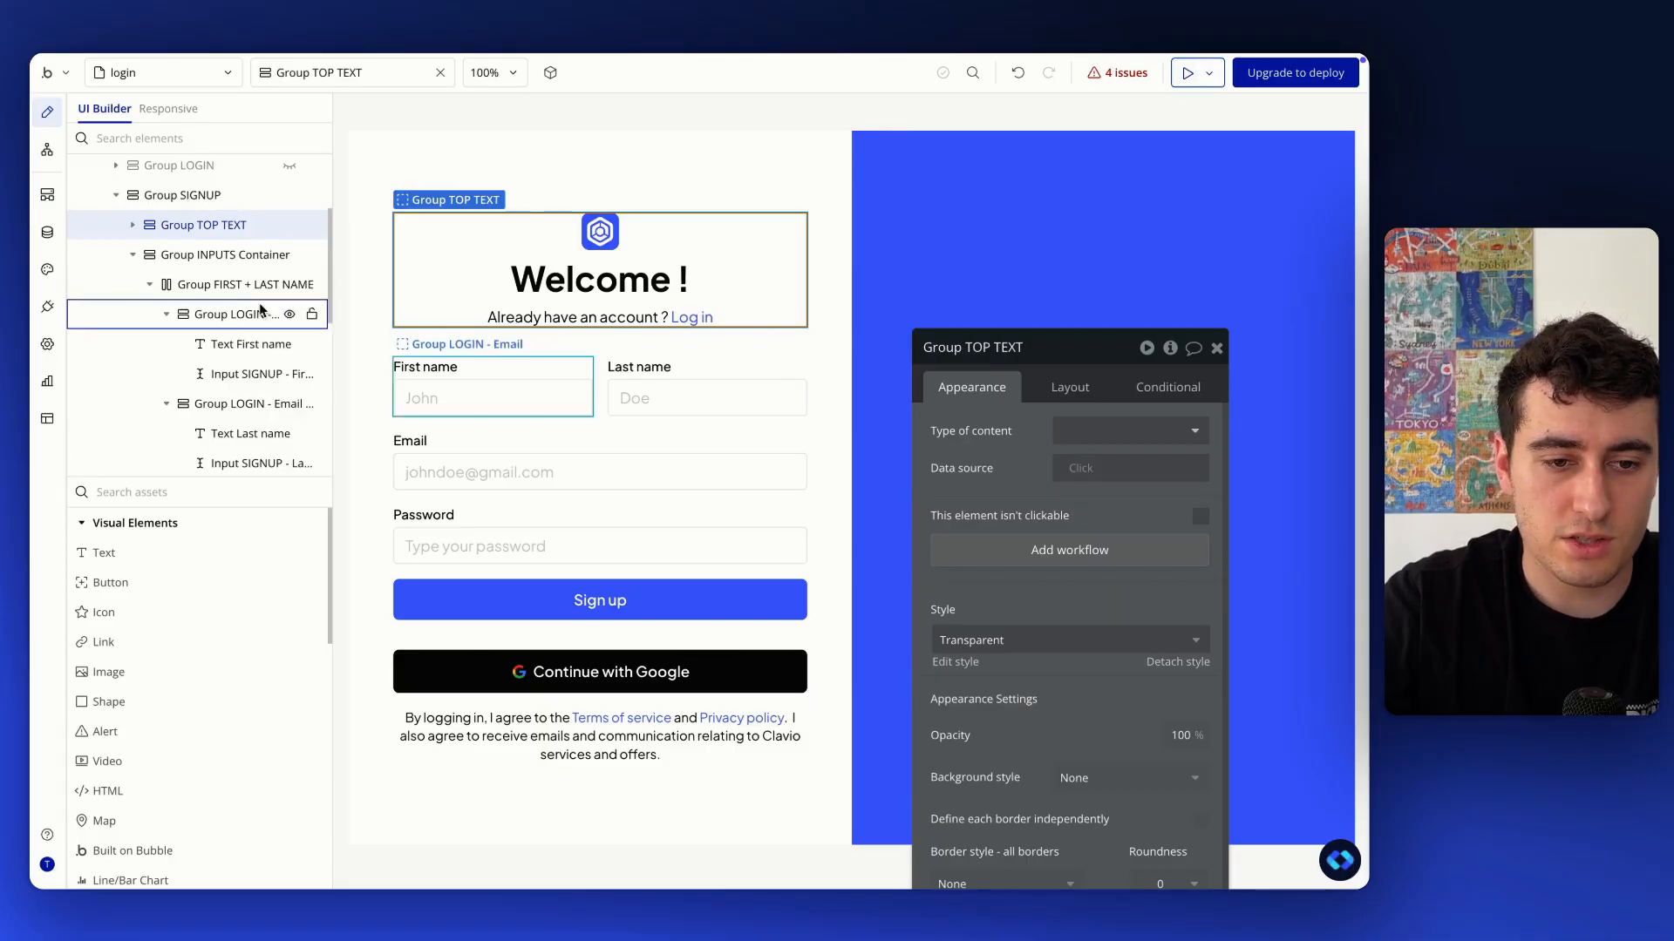
left_click(231, 314)
left_click(162, 256)
left_click(133, 255)
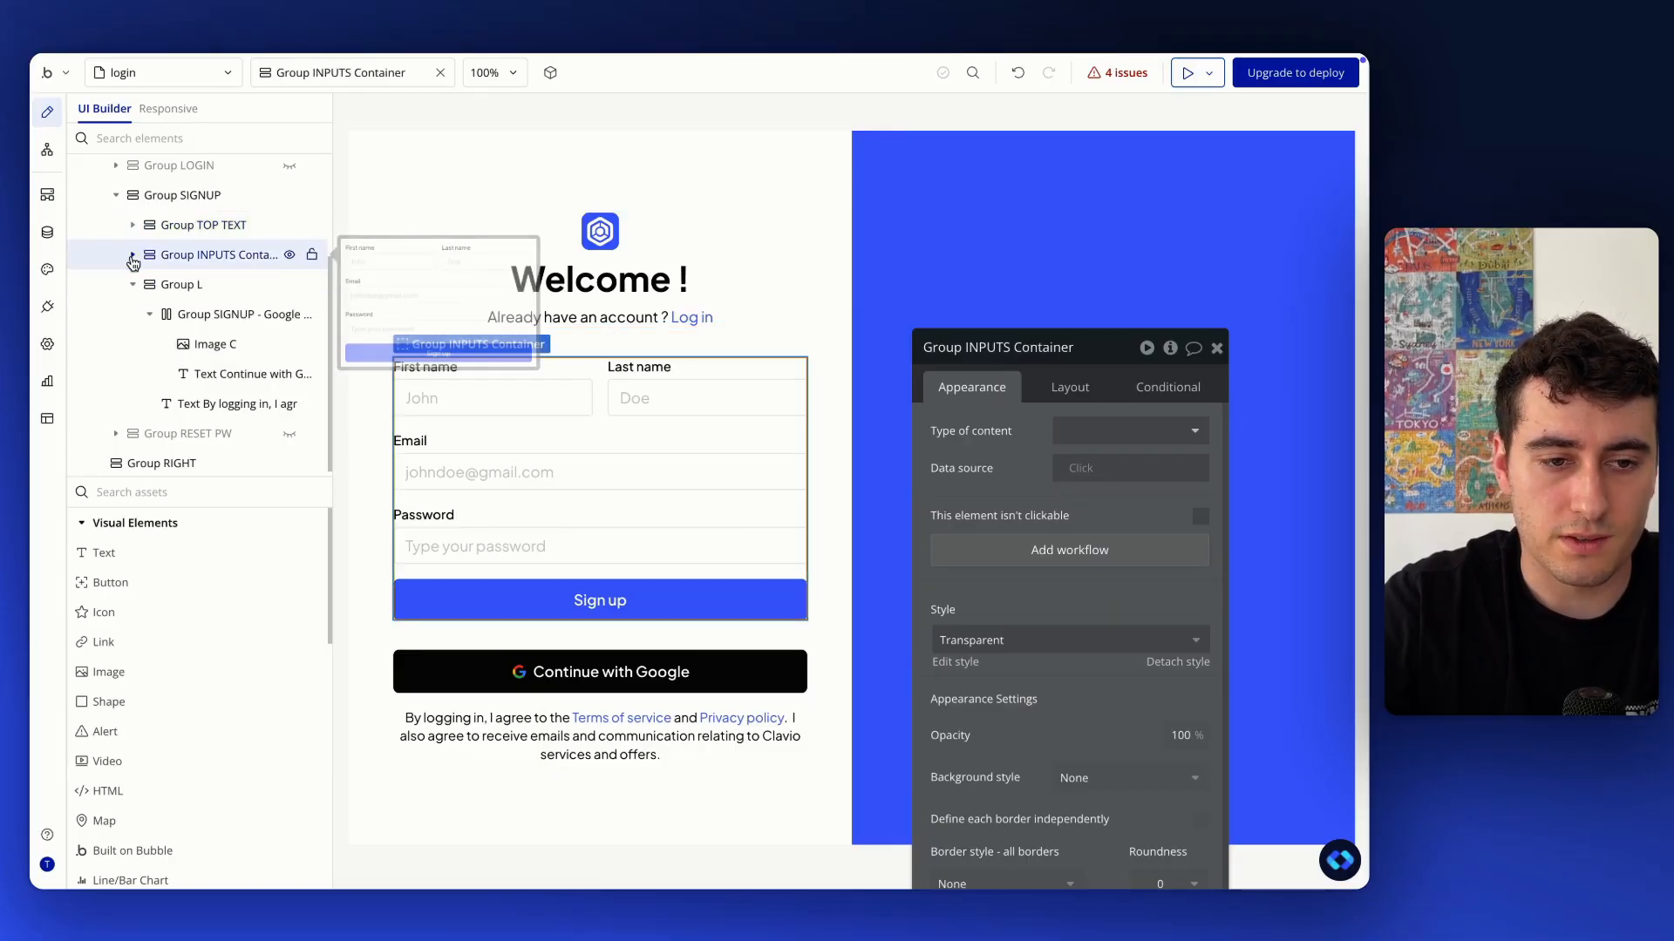
Unhide Group LOGIN, view its Layout settings, and launch the login page preview
left_click(289, 165)
left_click(241, 170)
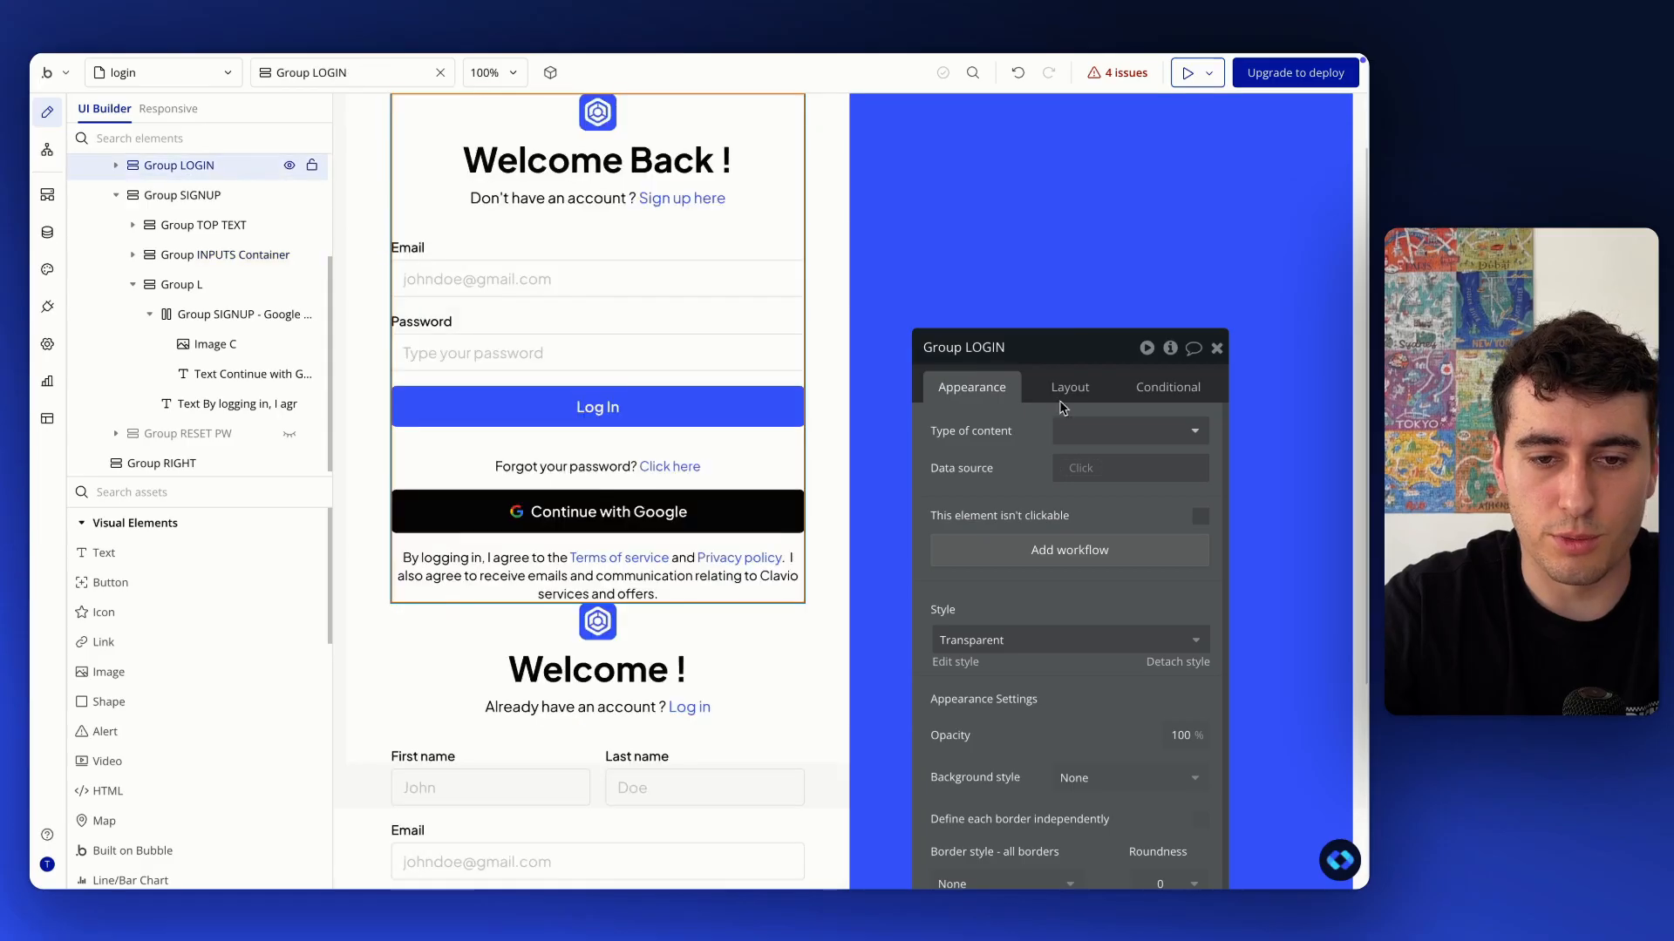
left_click(1070, 387)
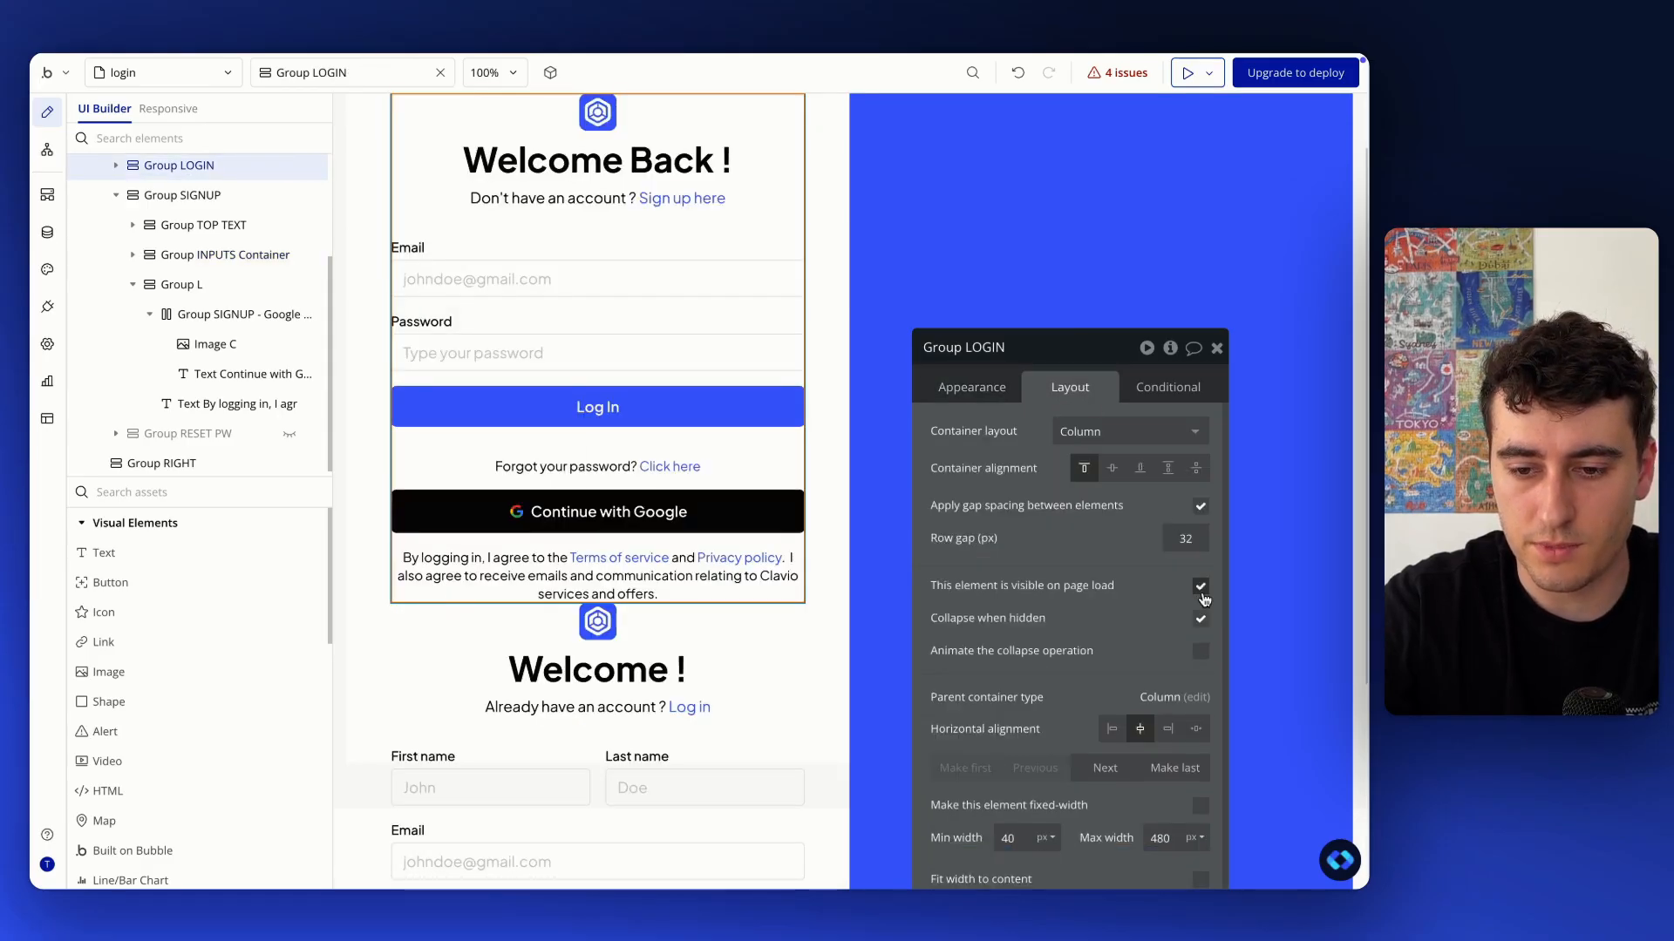
left_click(401, 73)
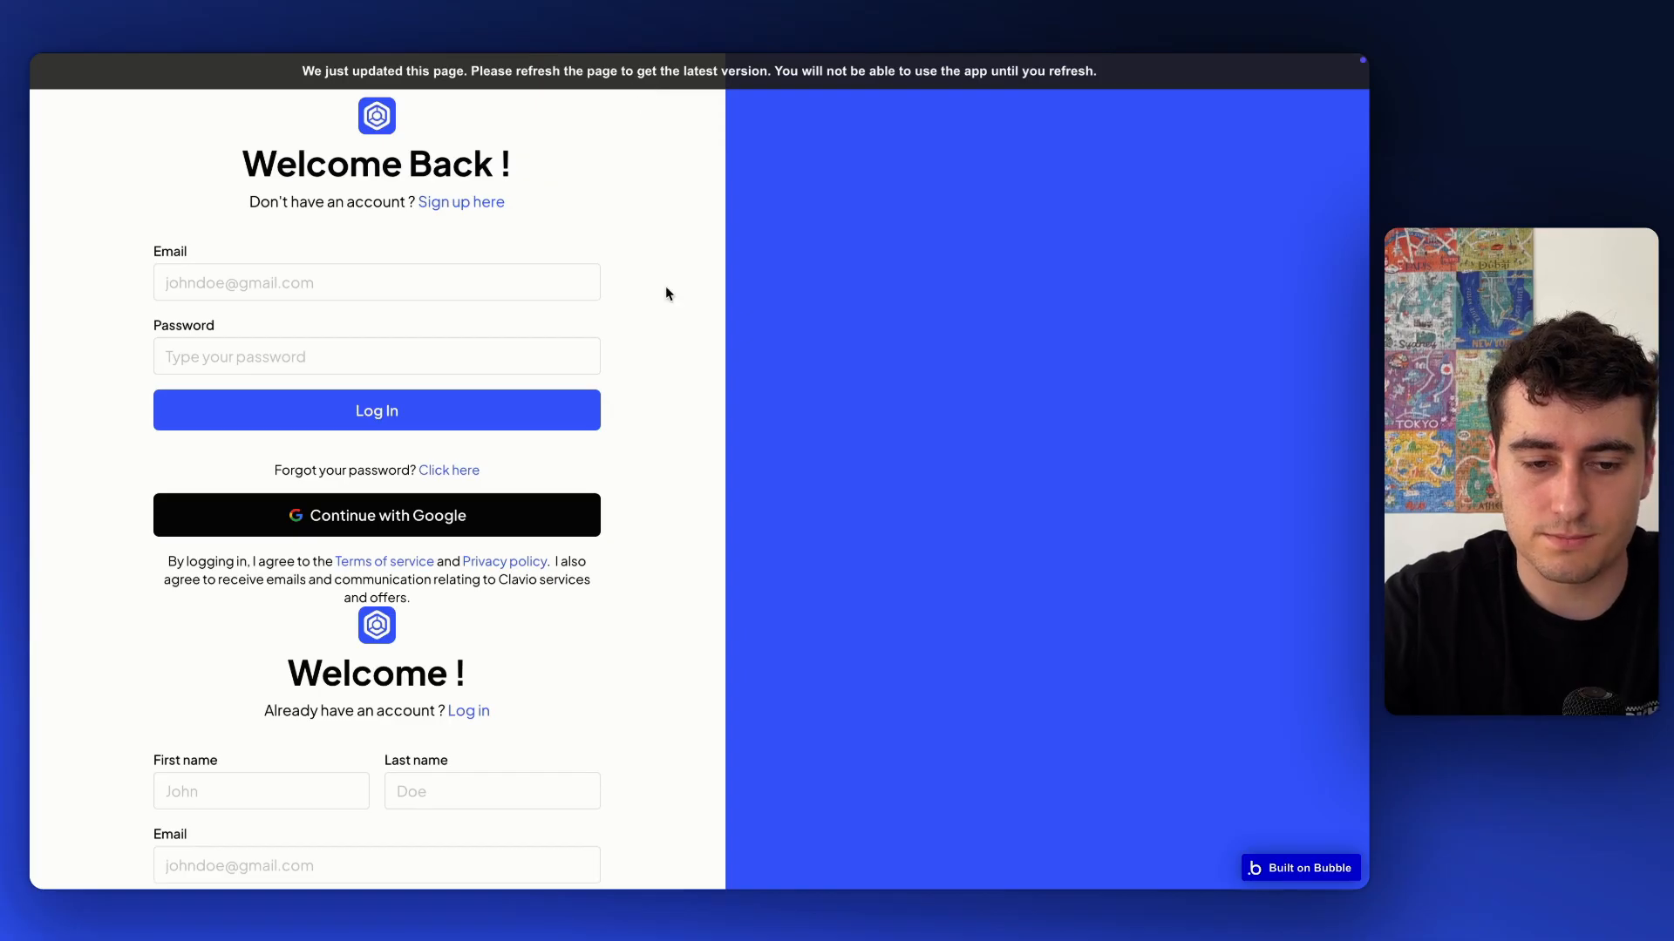
Reload the preview and follow the Sign up here link to the m=signup page
left_click(116, 132)
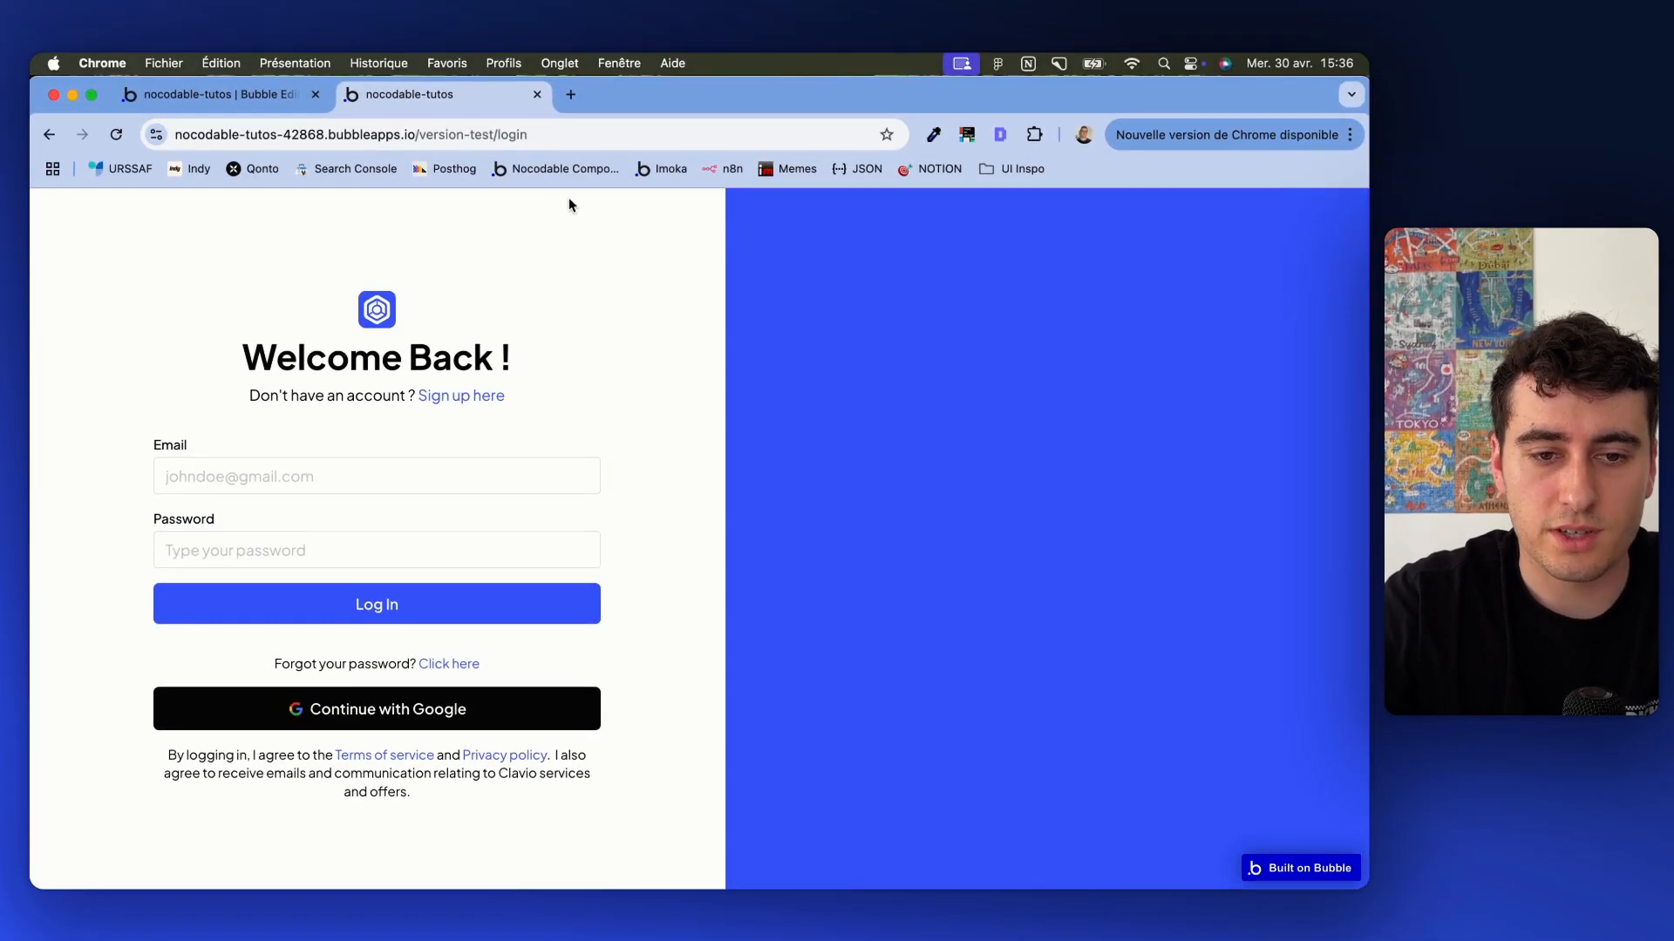
left_click(585, 135)
left_click(585, 135)
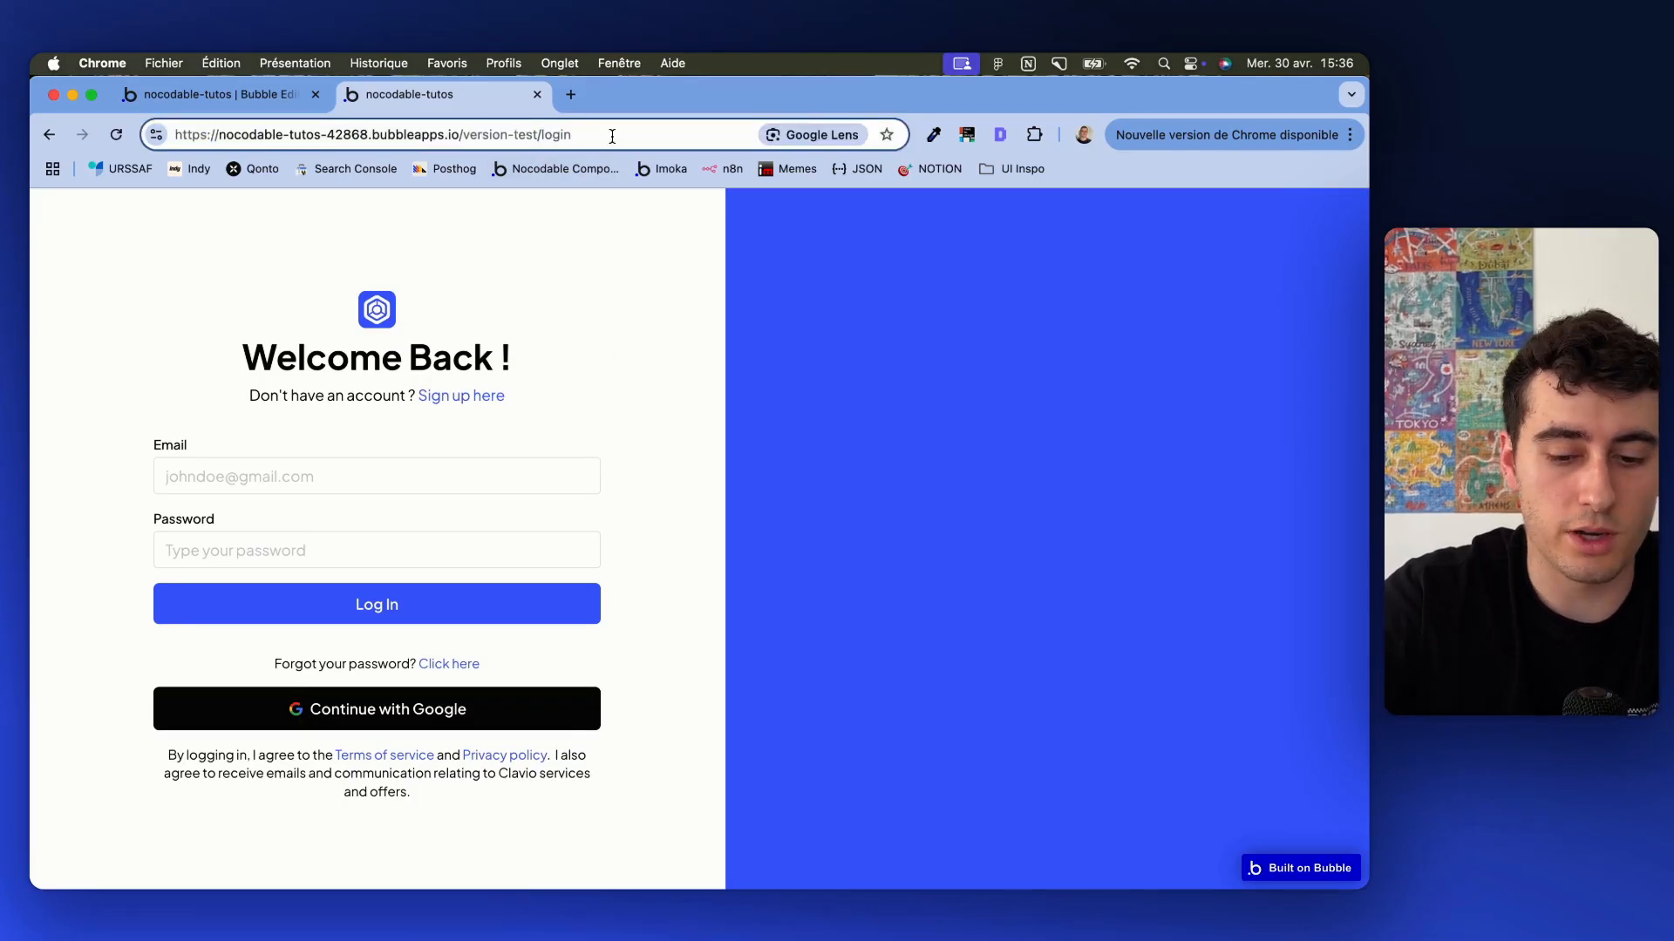
type("?")
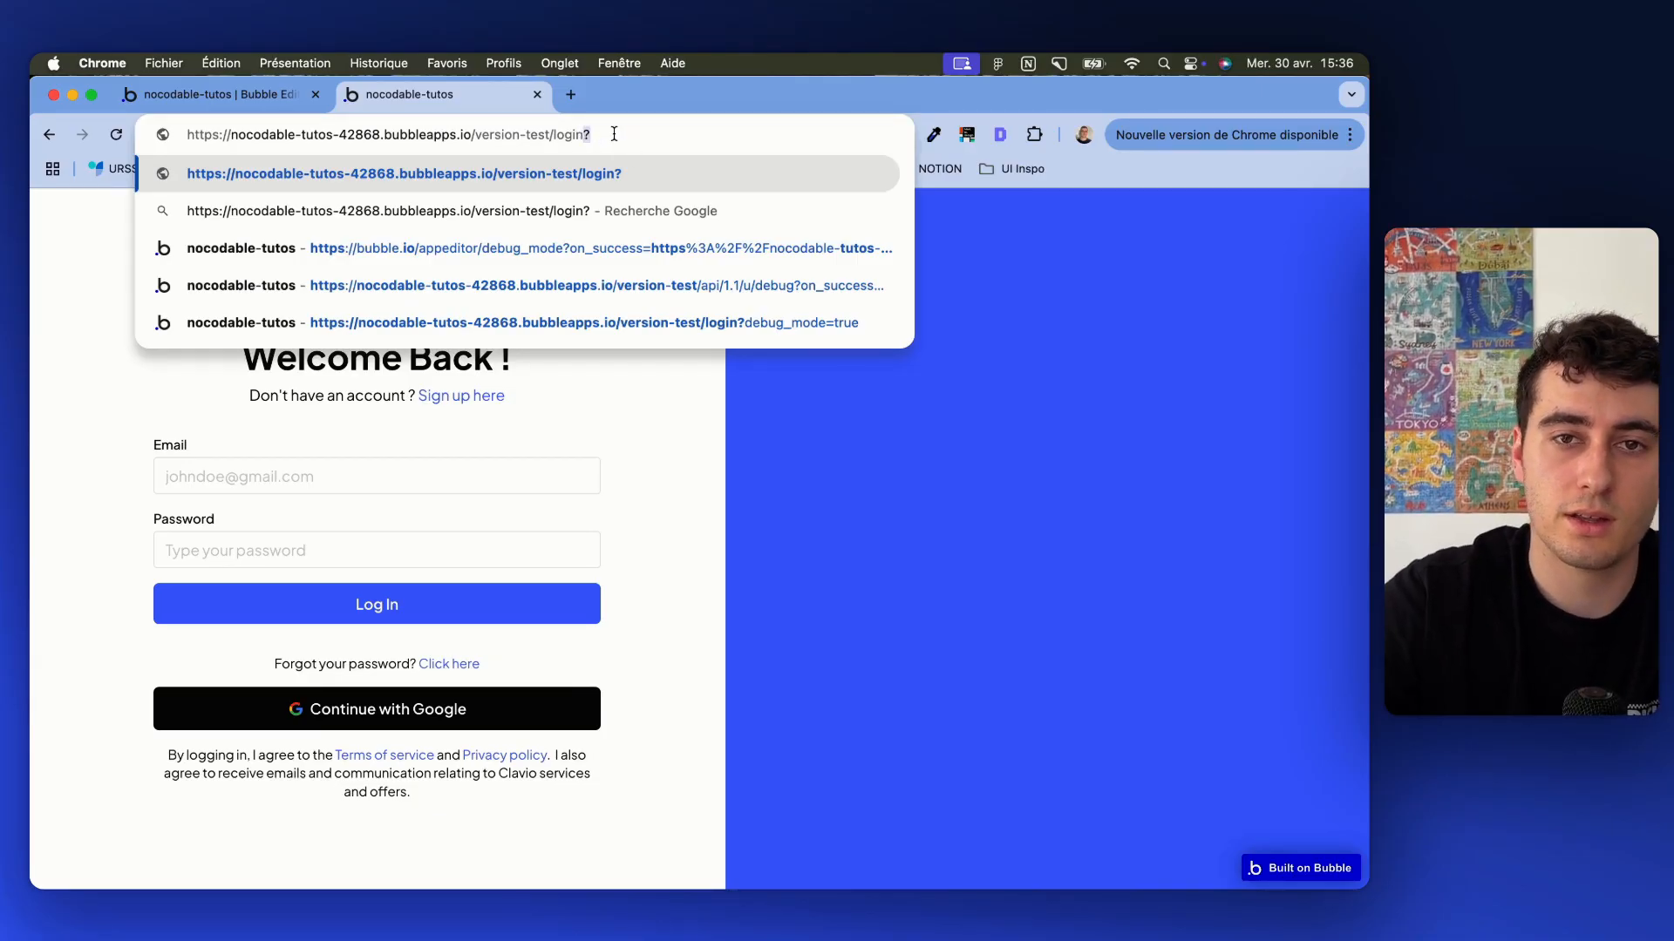
left_click(641, 486)
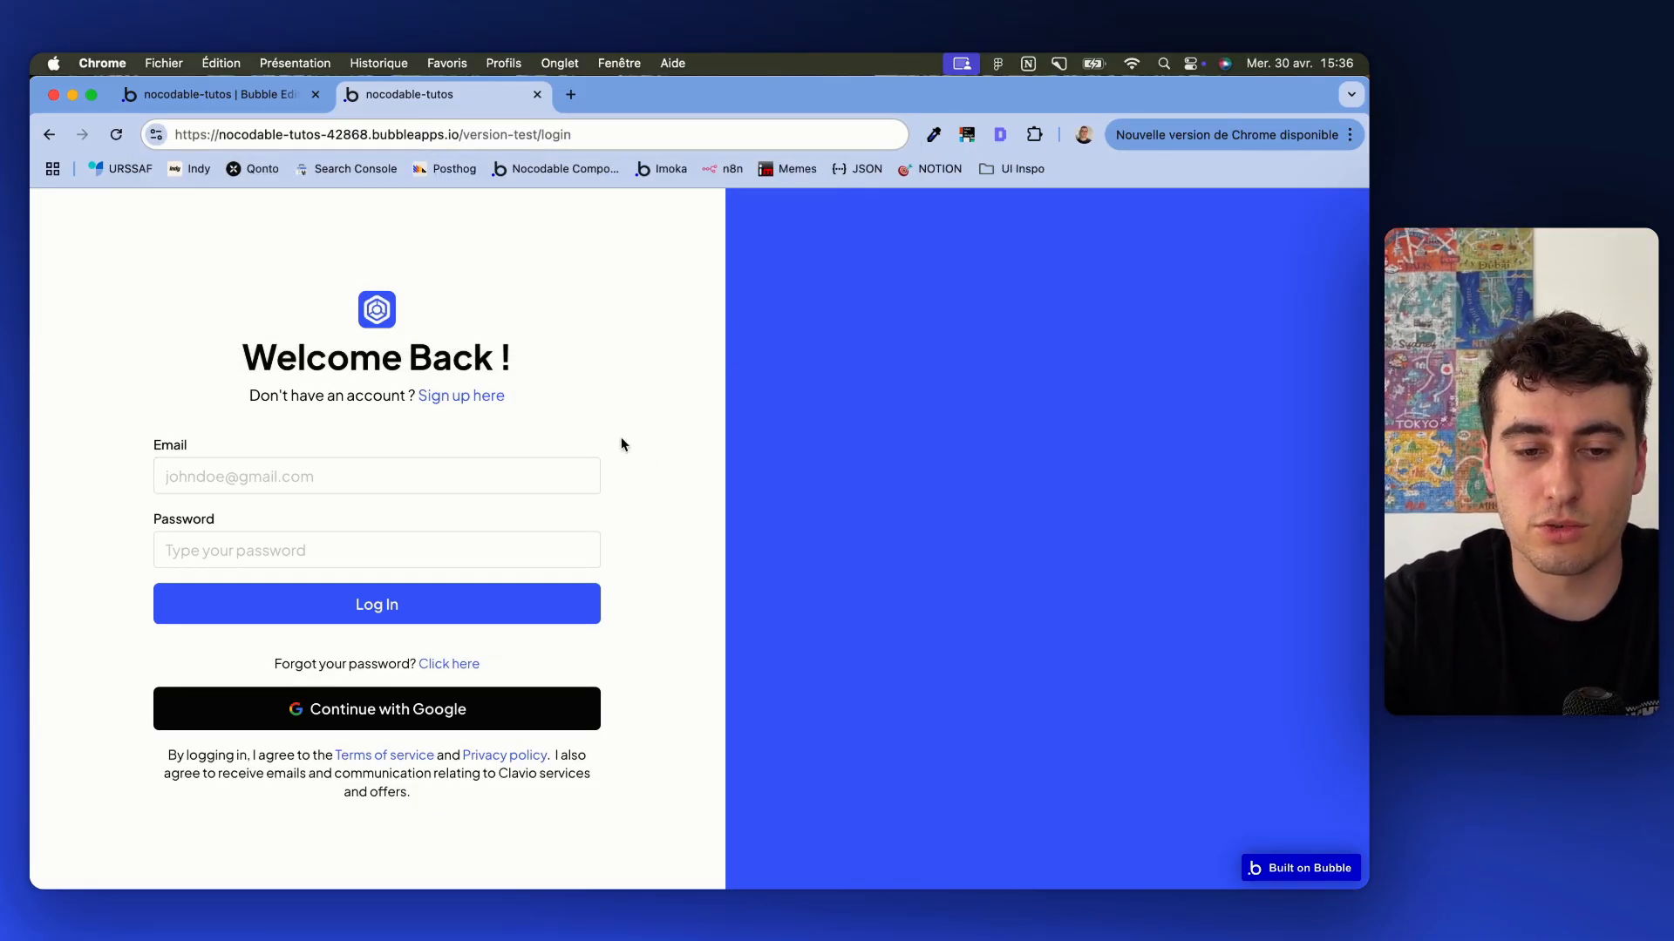
left_click(456, 398)
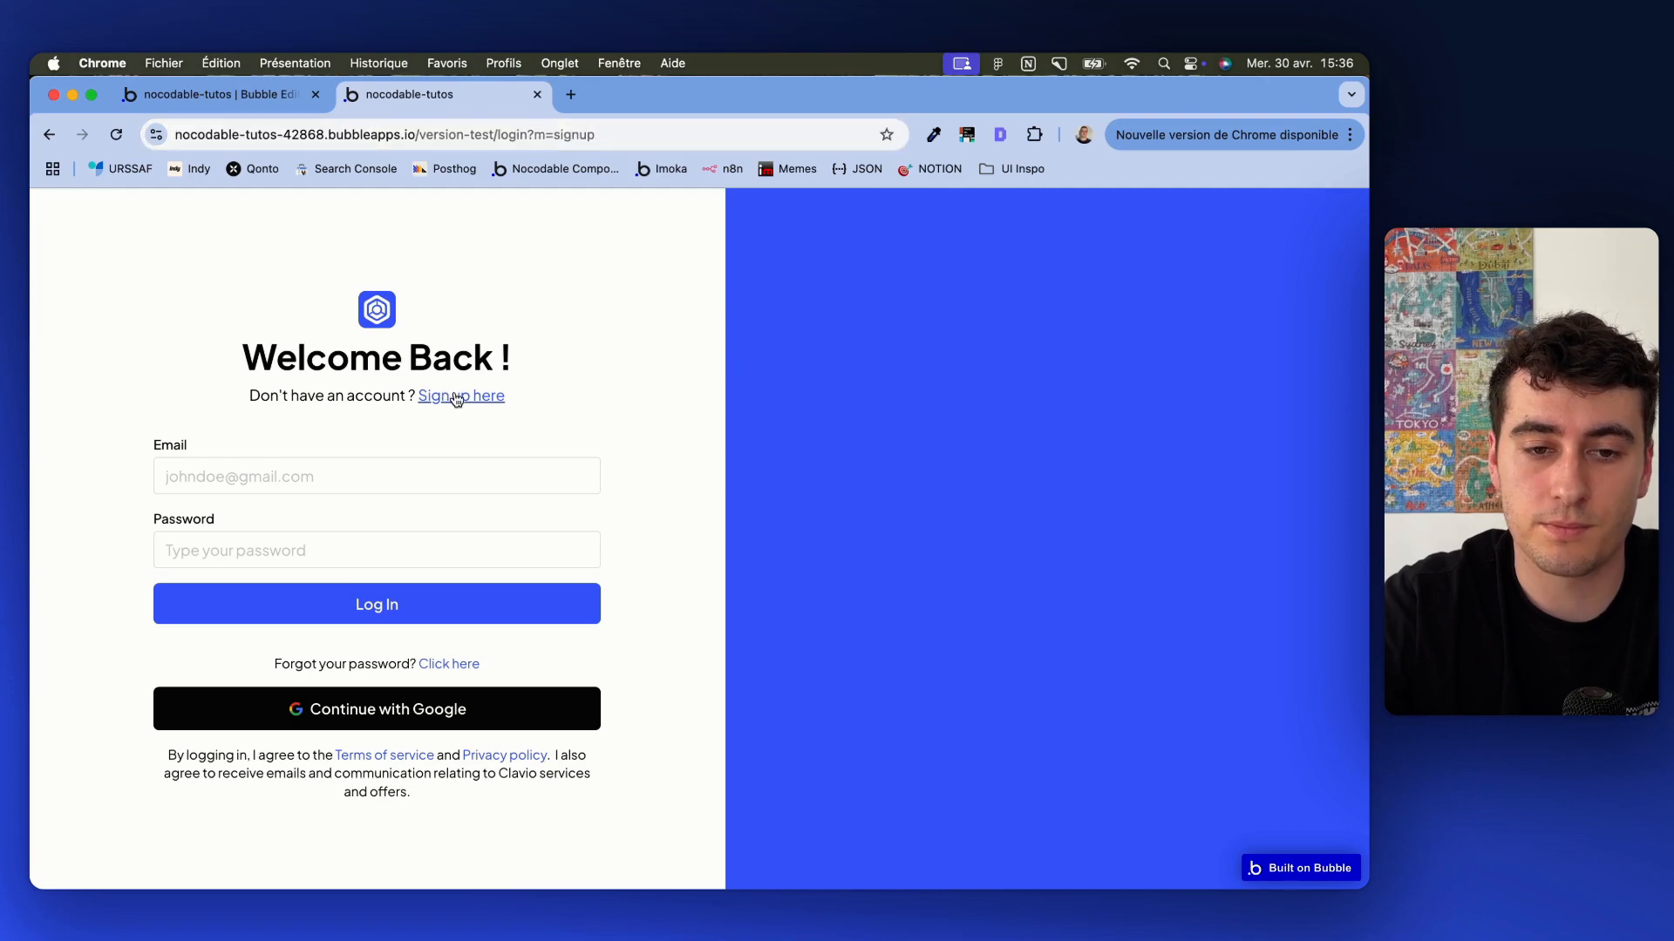
left_click(528, 135)
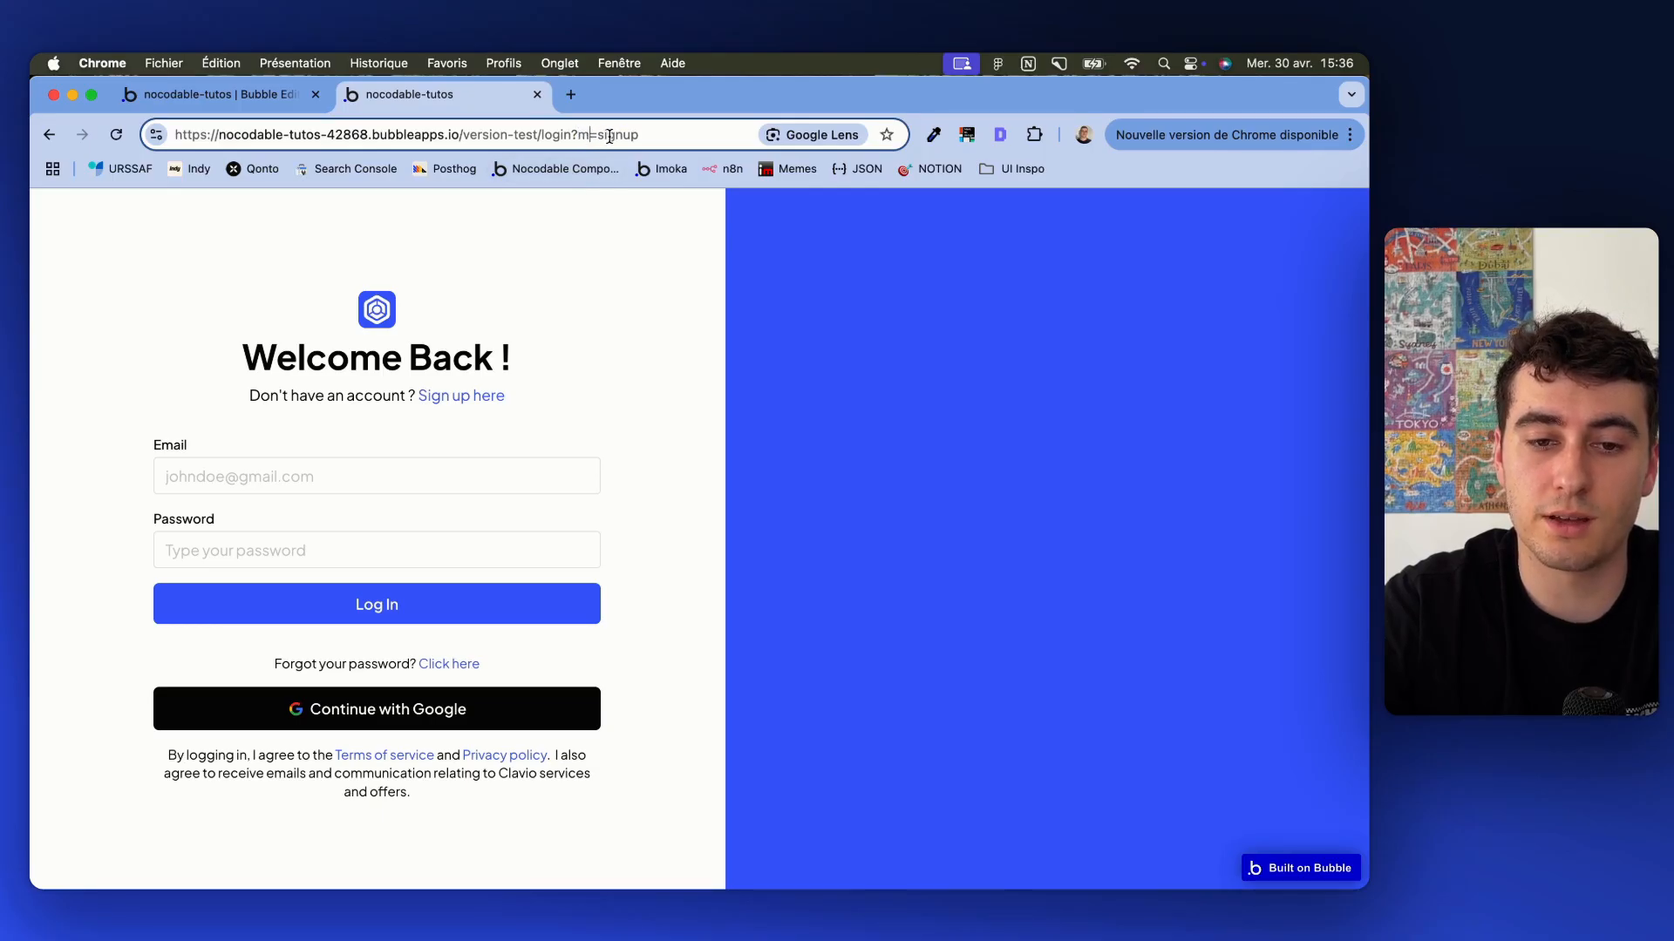
left_click(605, 371)
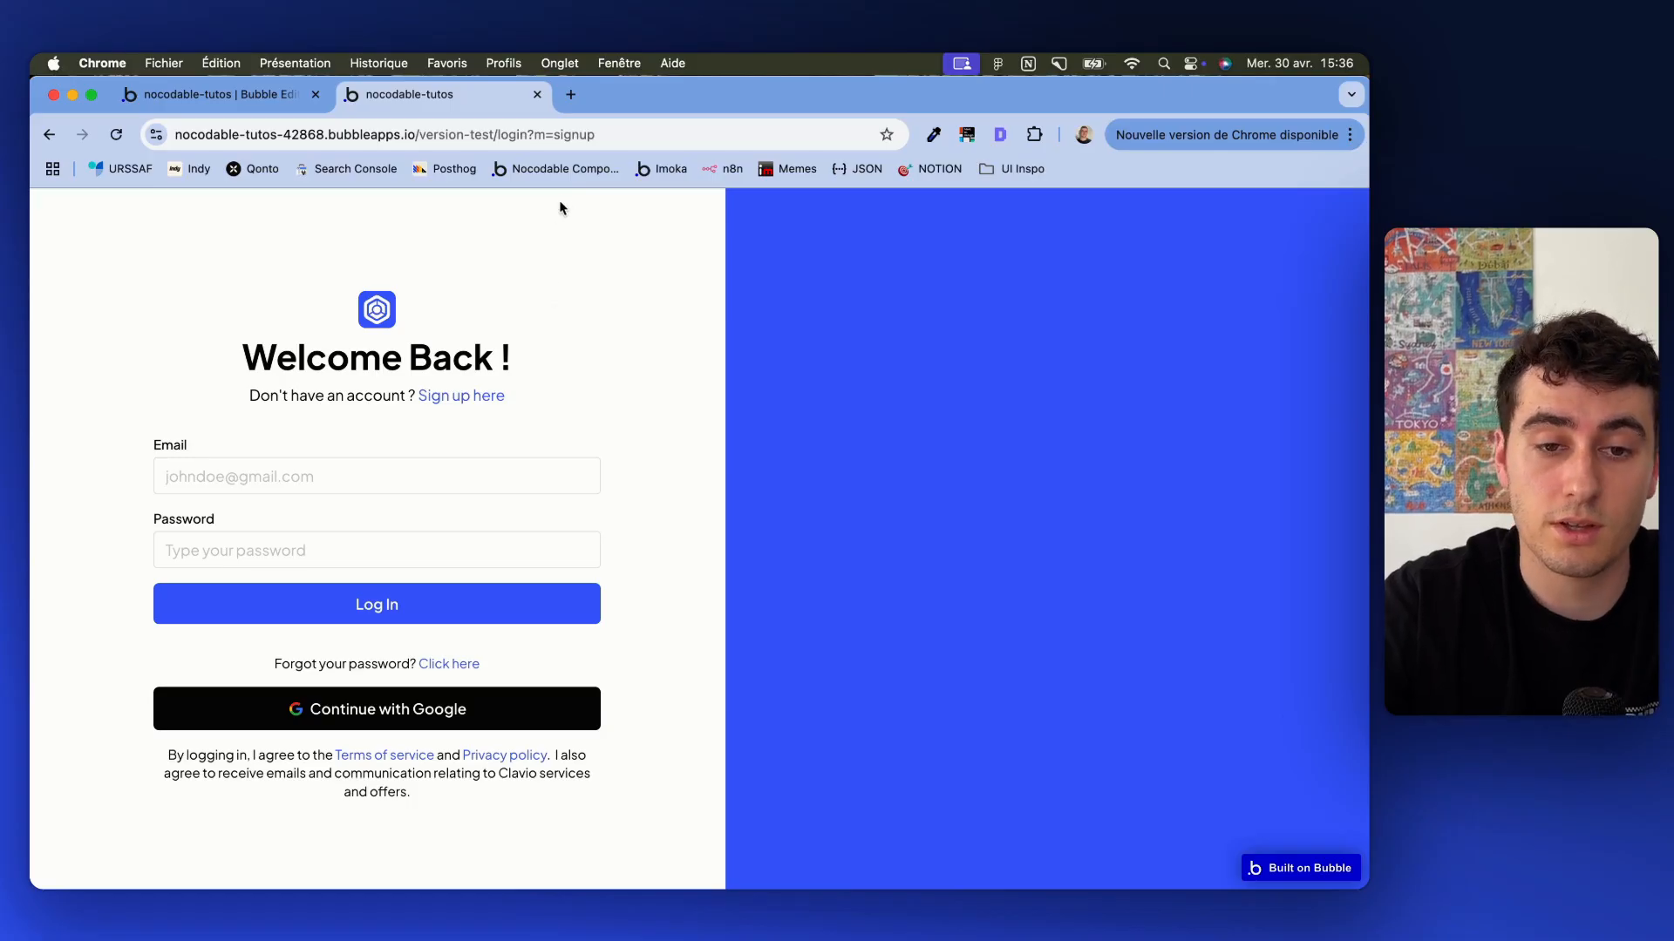
Change the URL's m=signup to m=login, load it, and return to the editor
left_click_drag(553, 137, 538, 137)
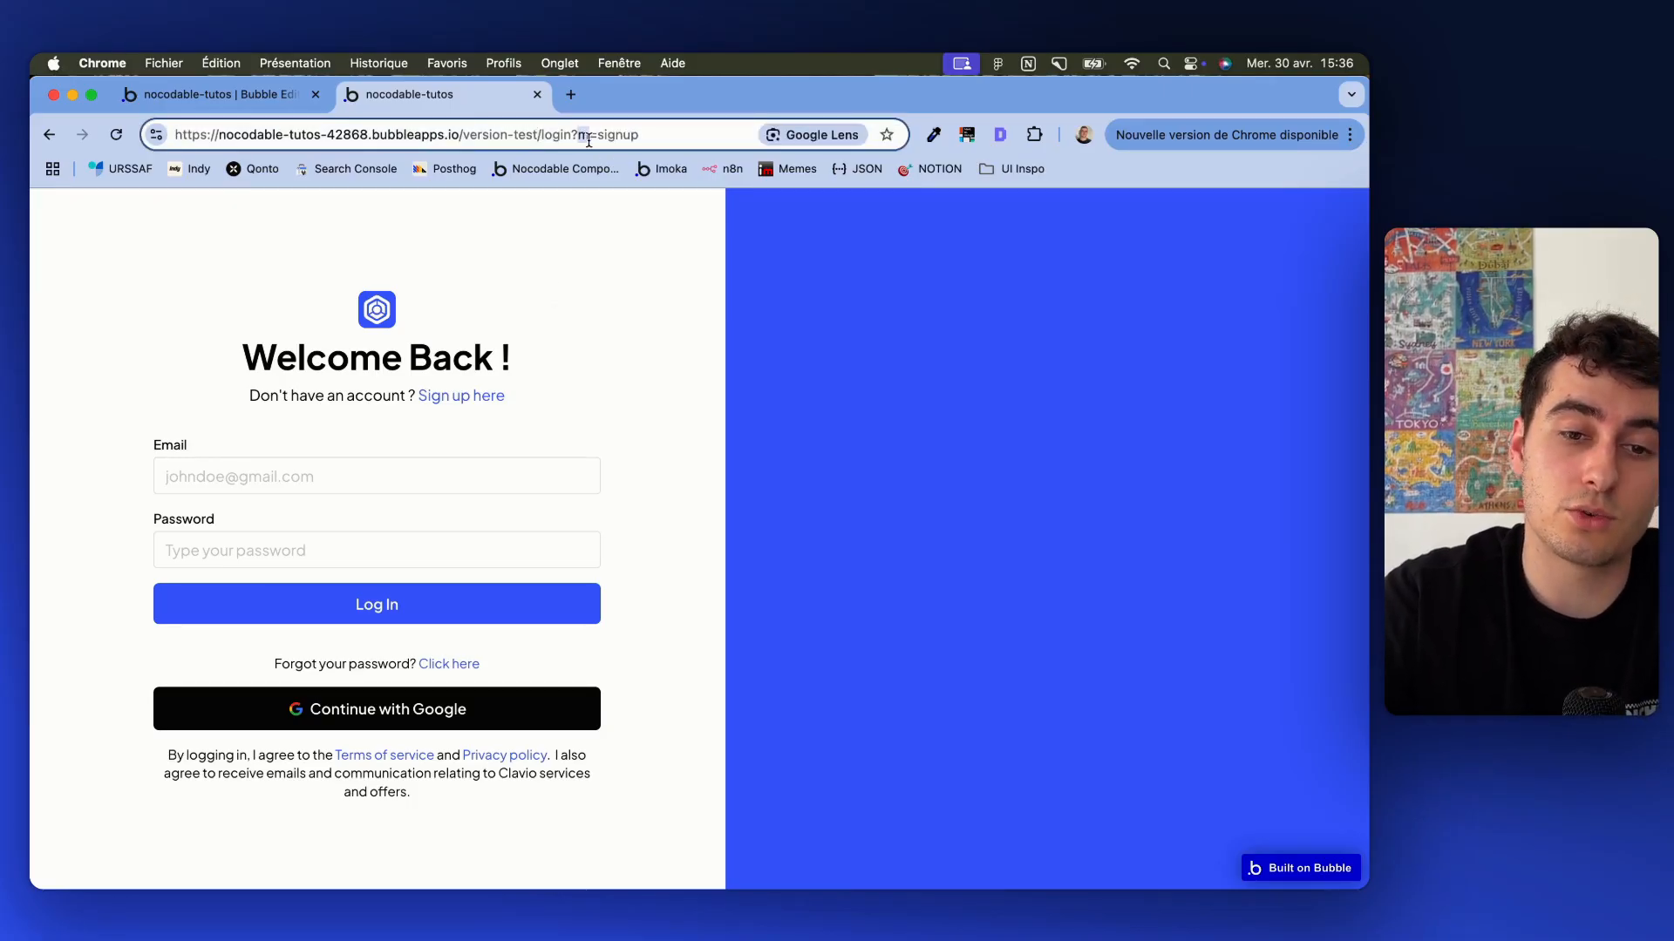
double_click(617, 136)
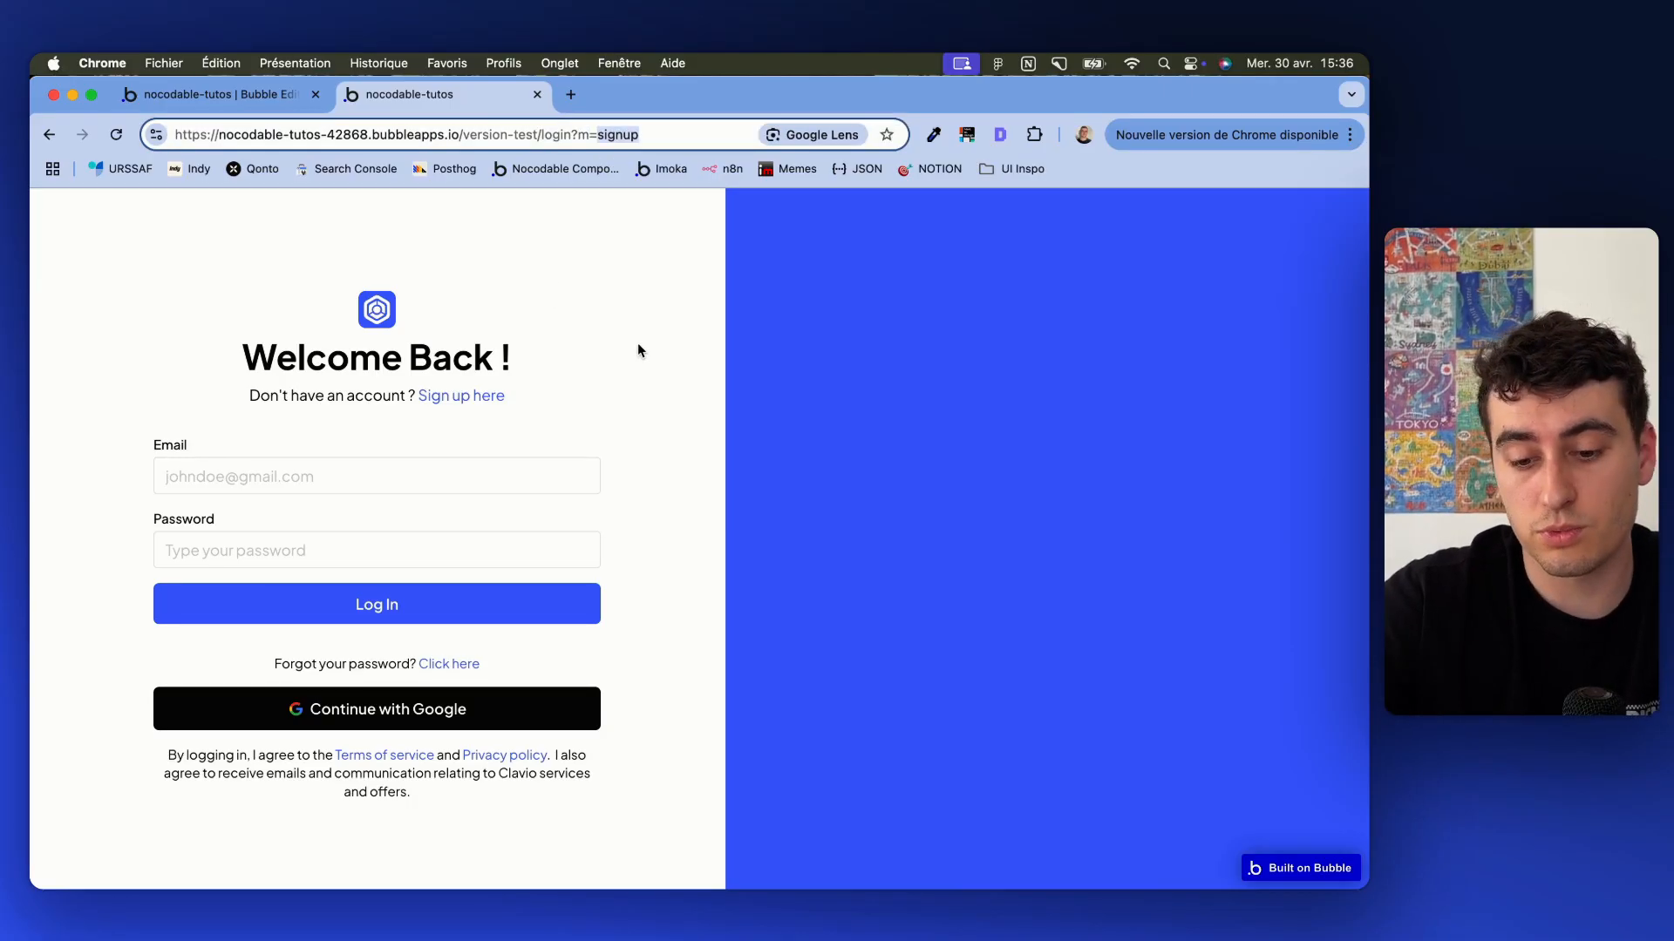
type("login")
key("Return")
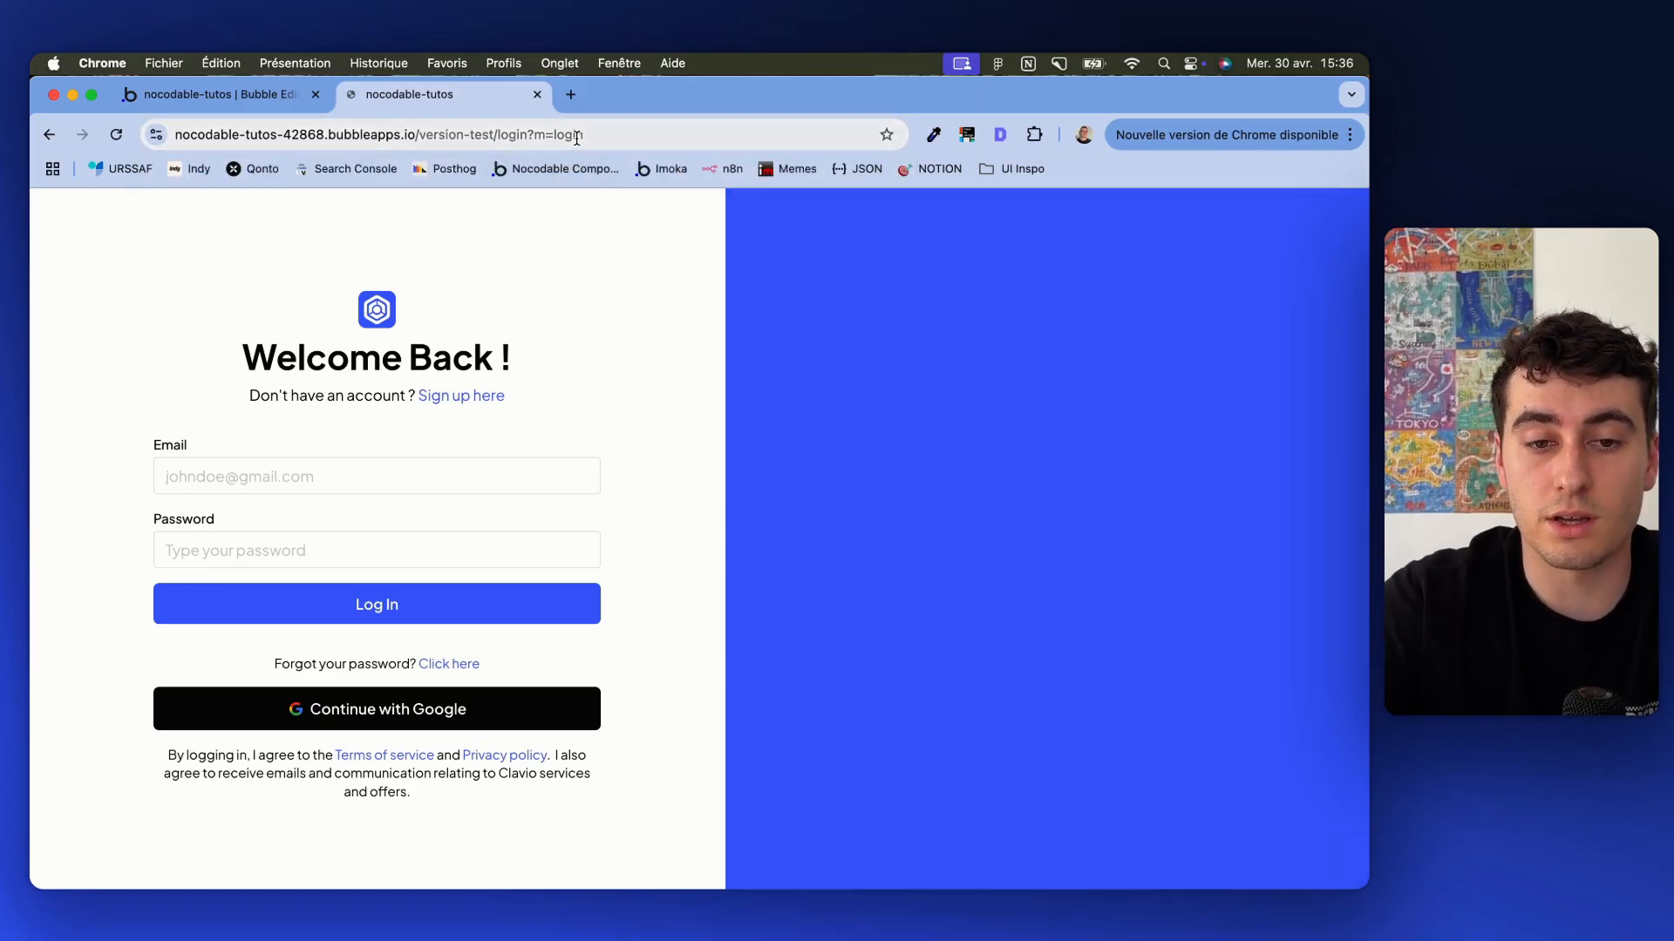
double_click(575, 138)
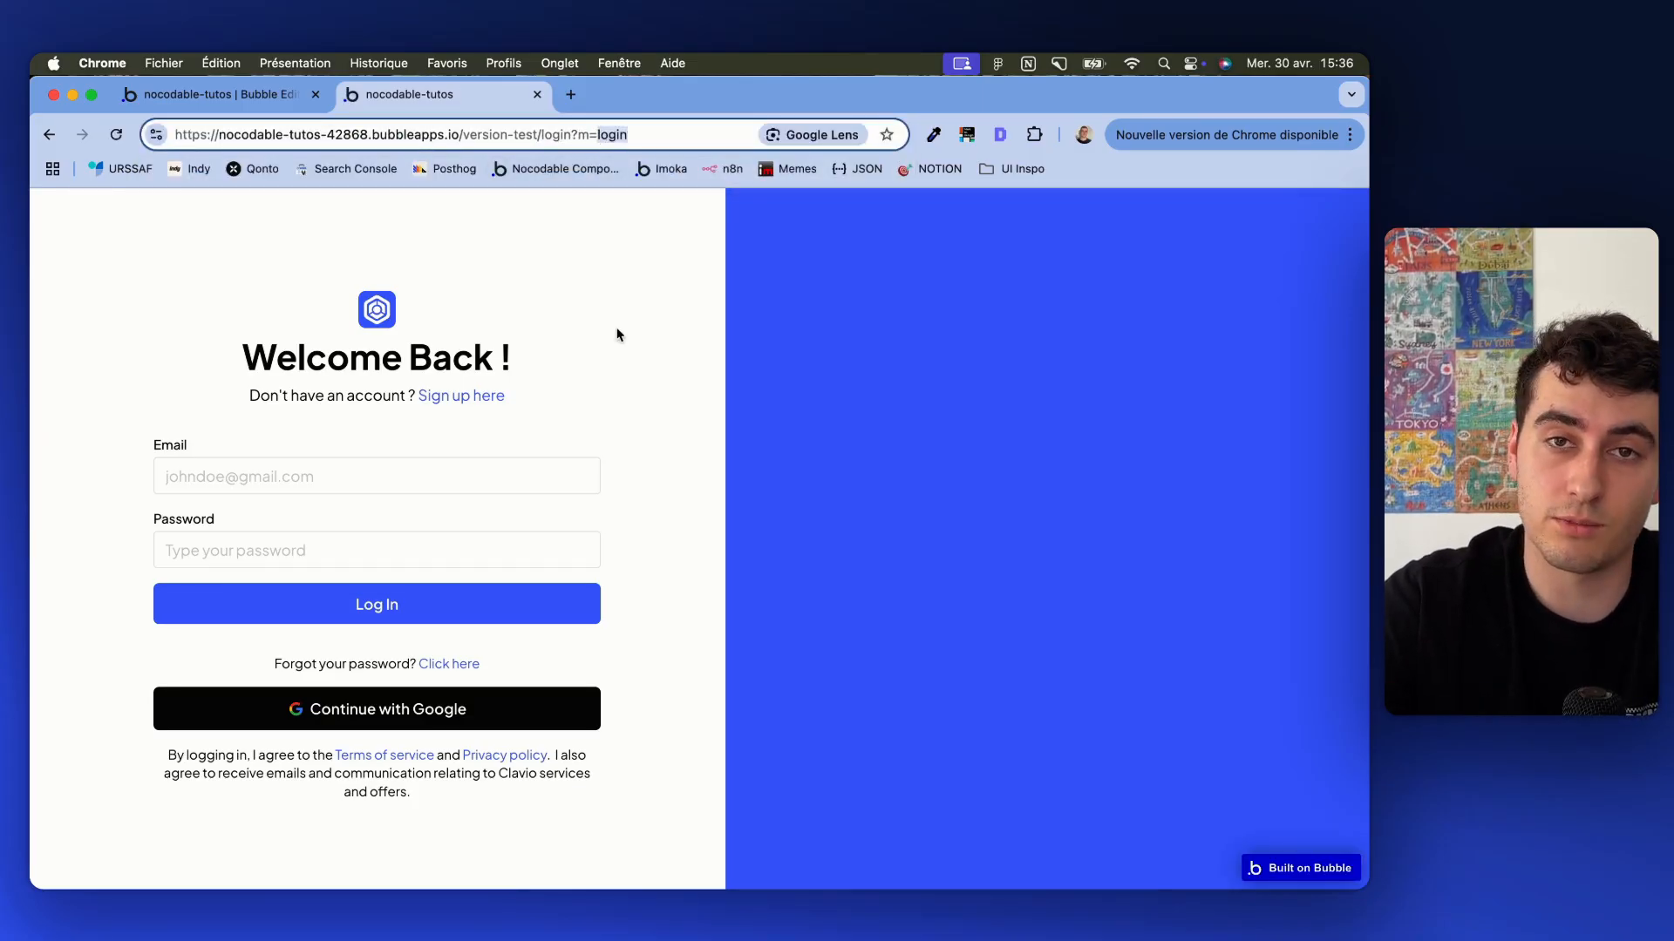
left_click(246, 98)
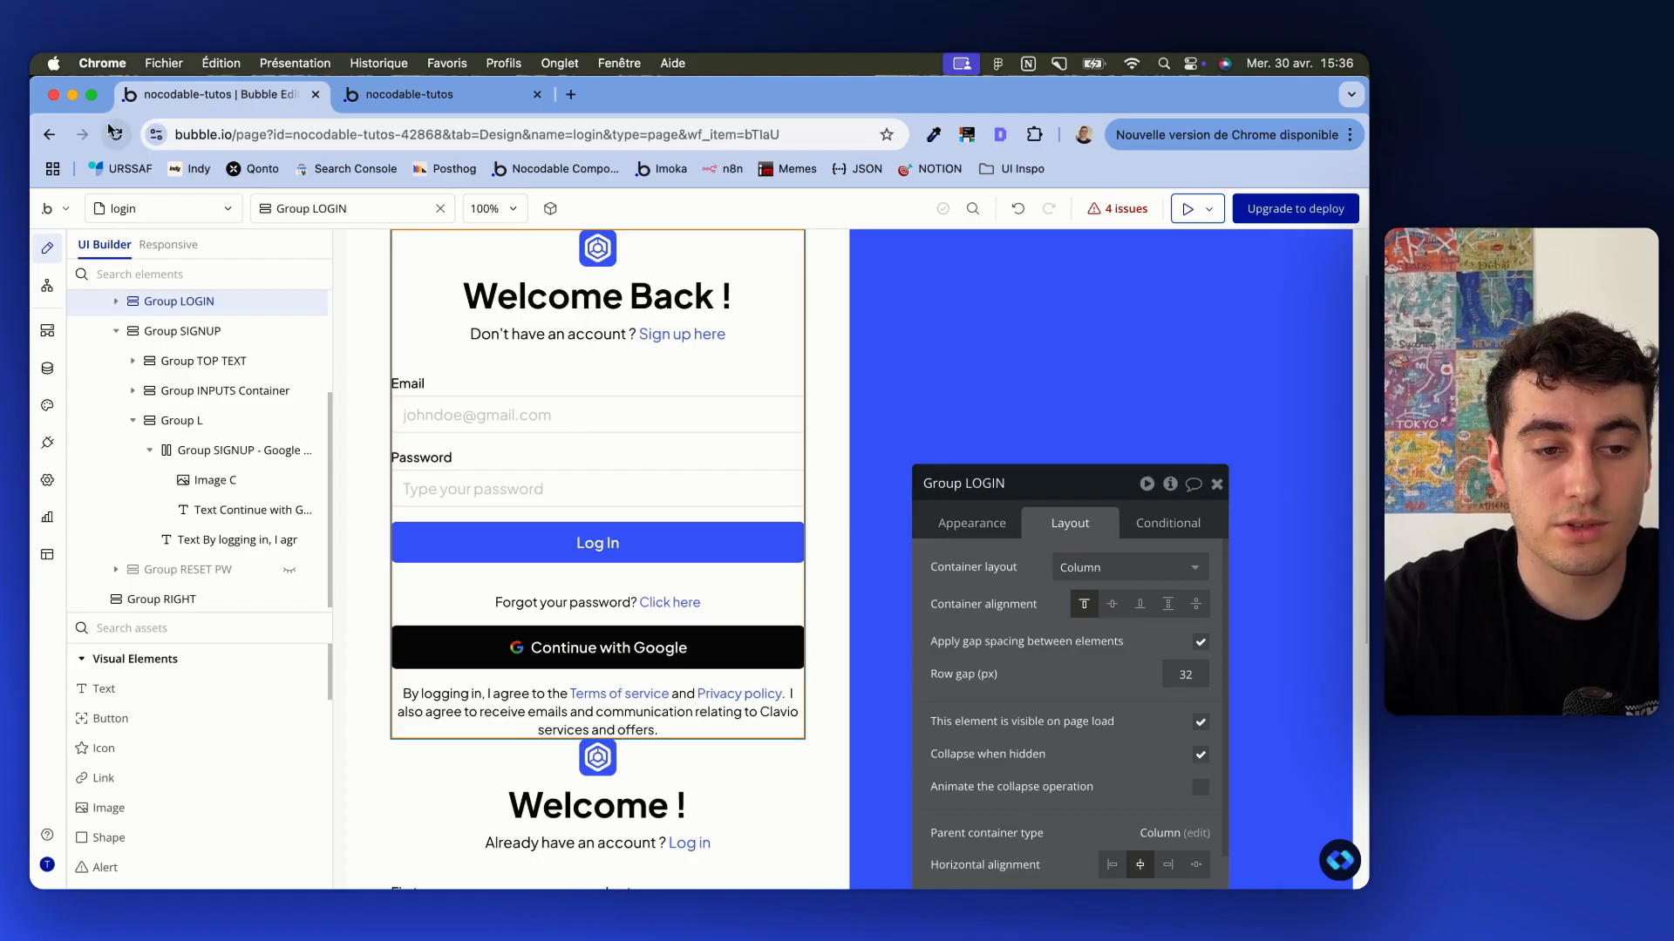
Select Group LOGIN and start a condition on Get m from page URL
left_click(92, 97)
scroll(117, 279, "up", 2)
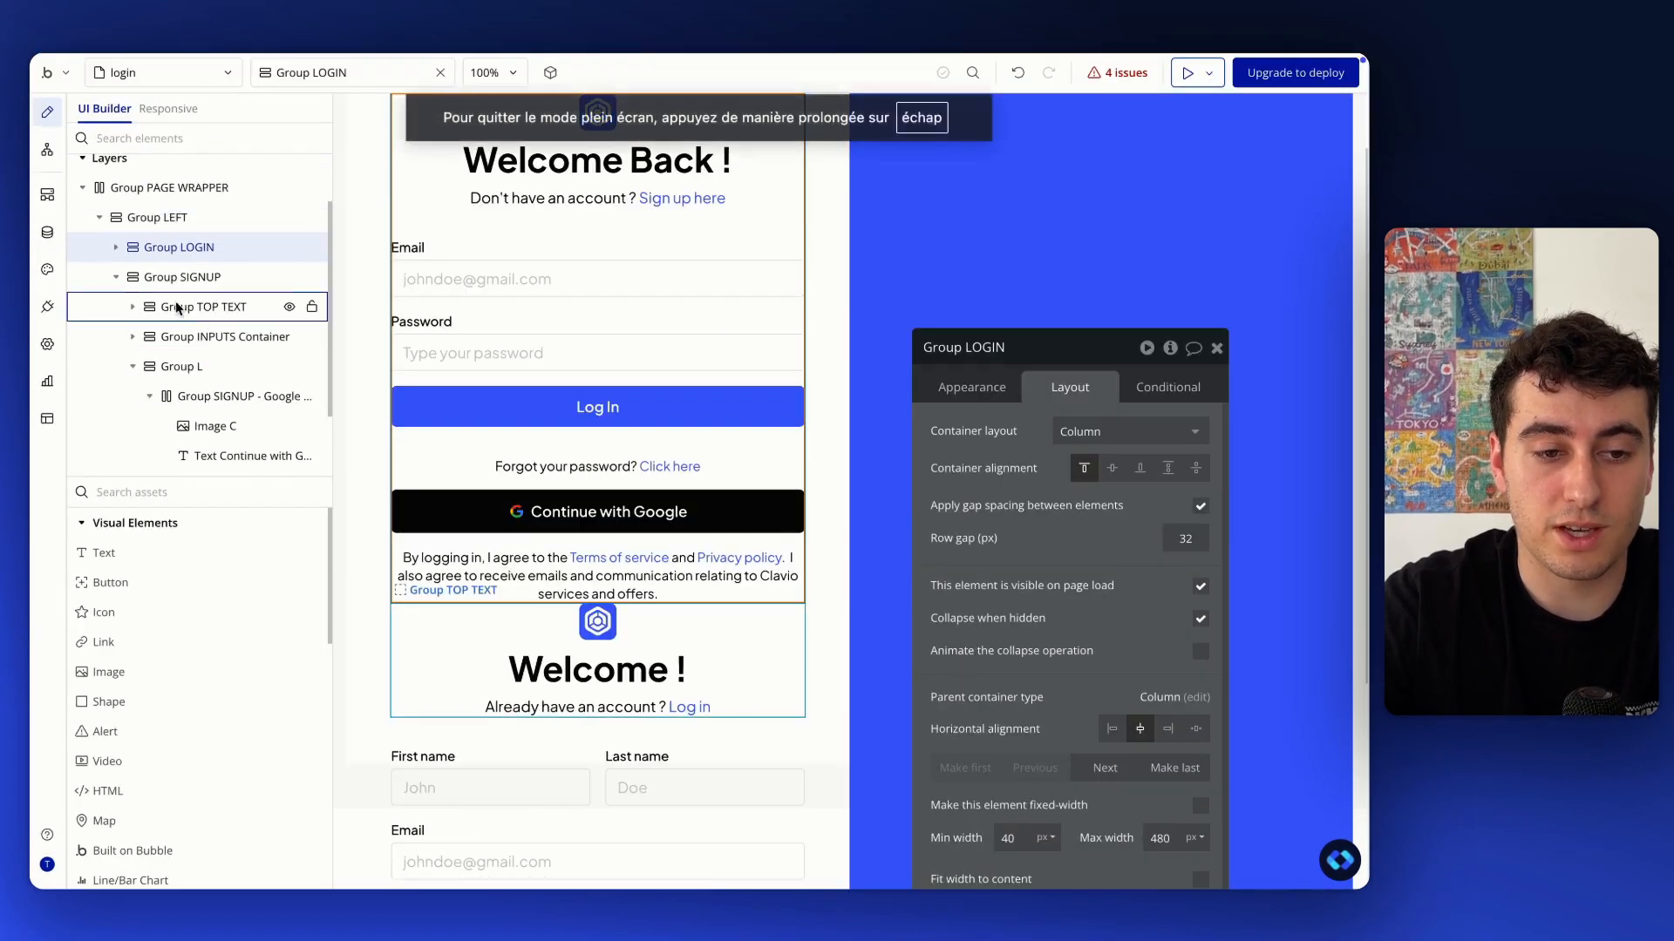
left_click(118, 279)
left_click(183, 317)
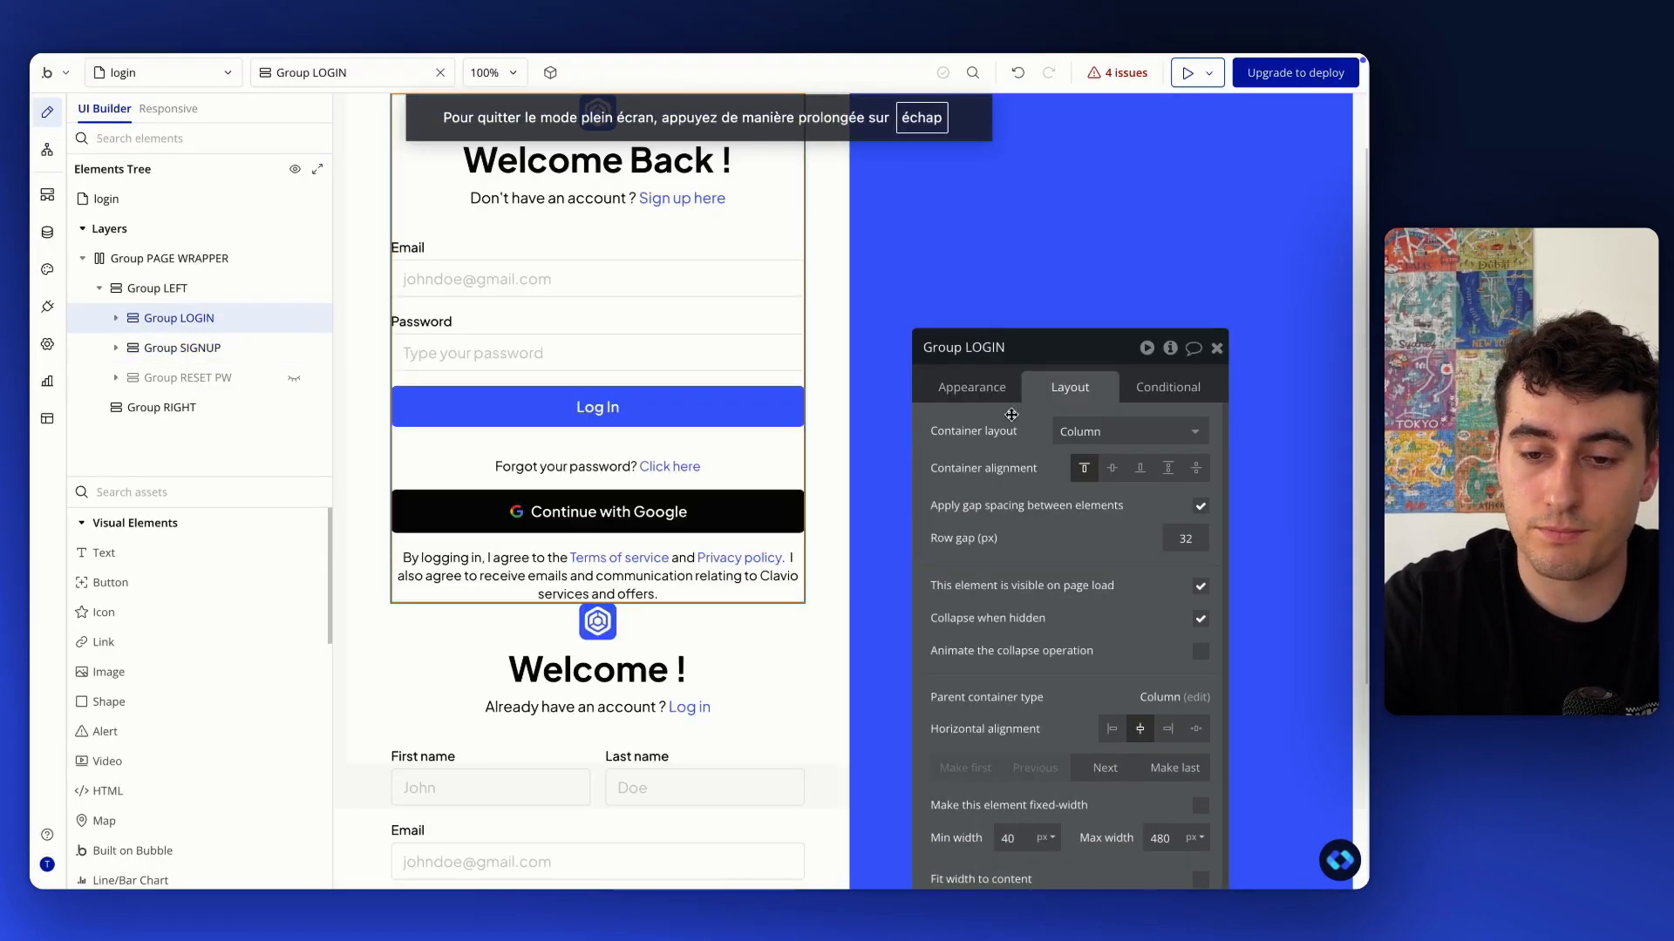
left_click(1169, 387)
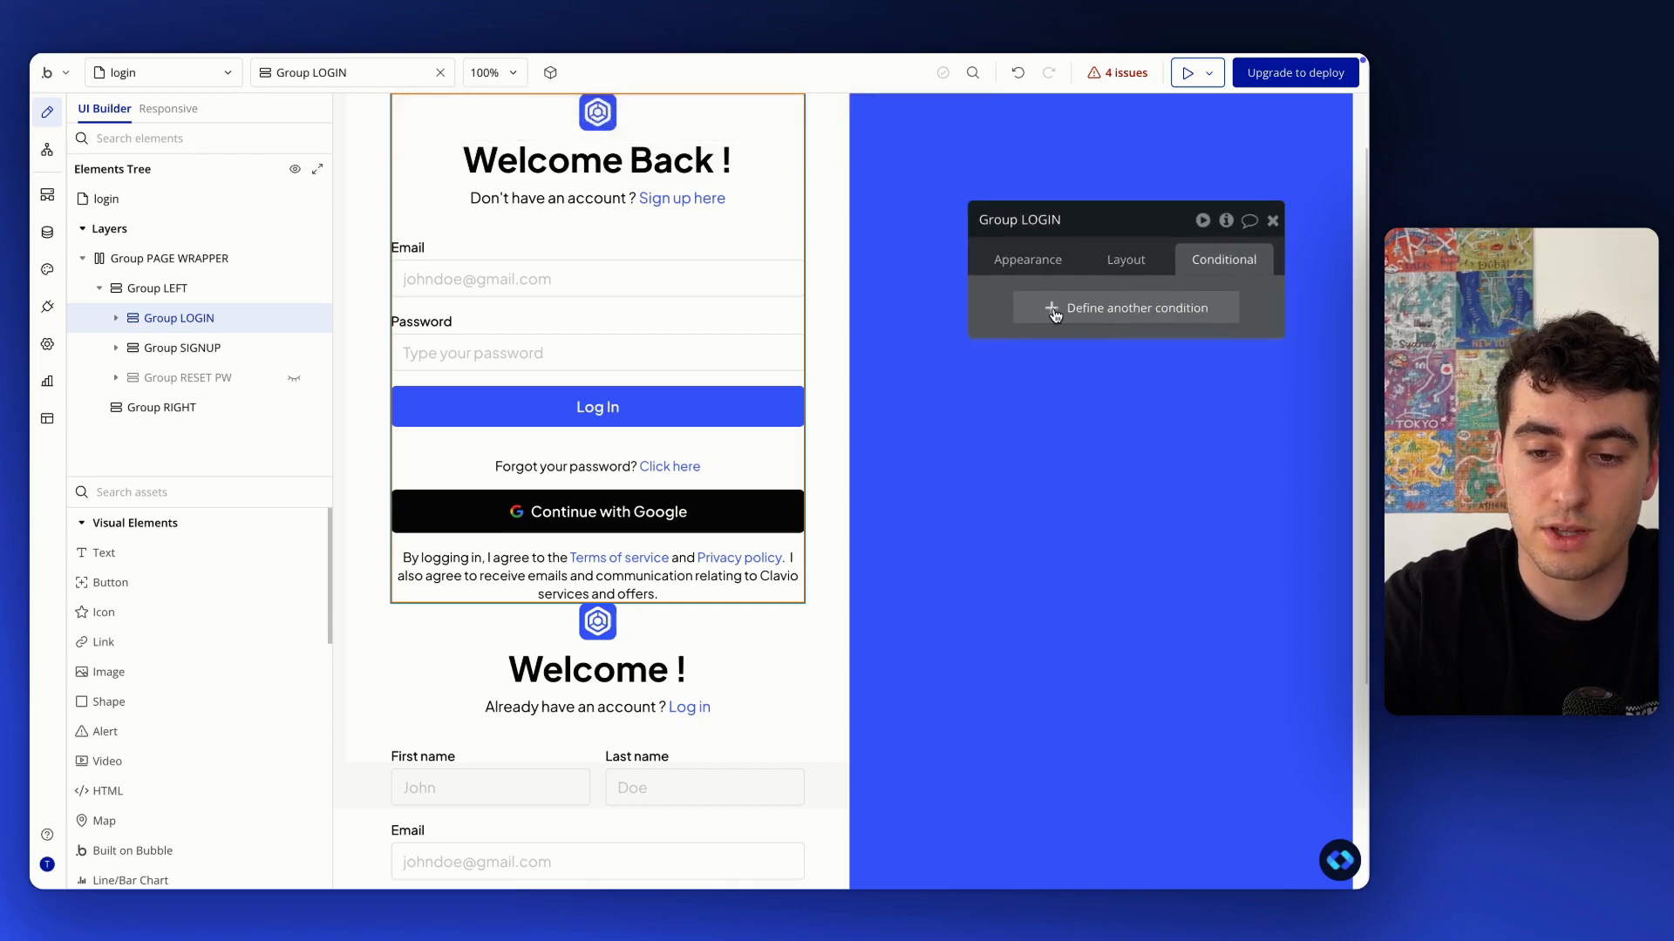
left_click(1055, 314)
type("get")
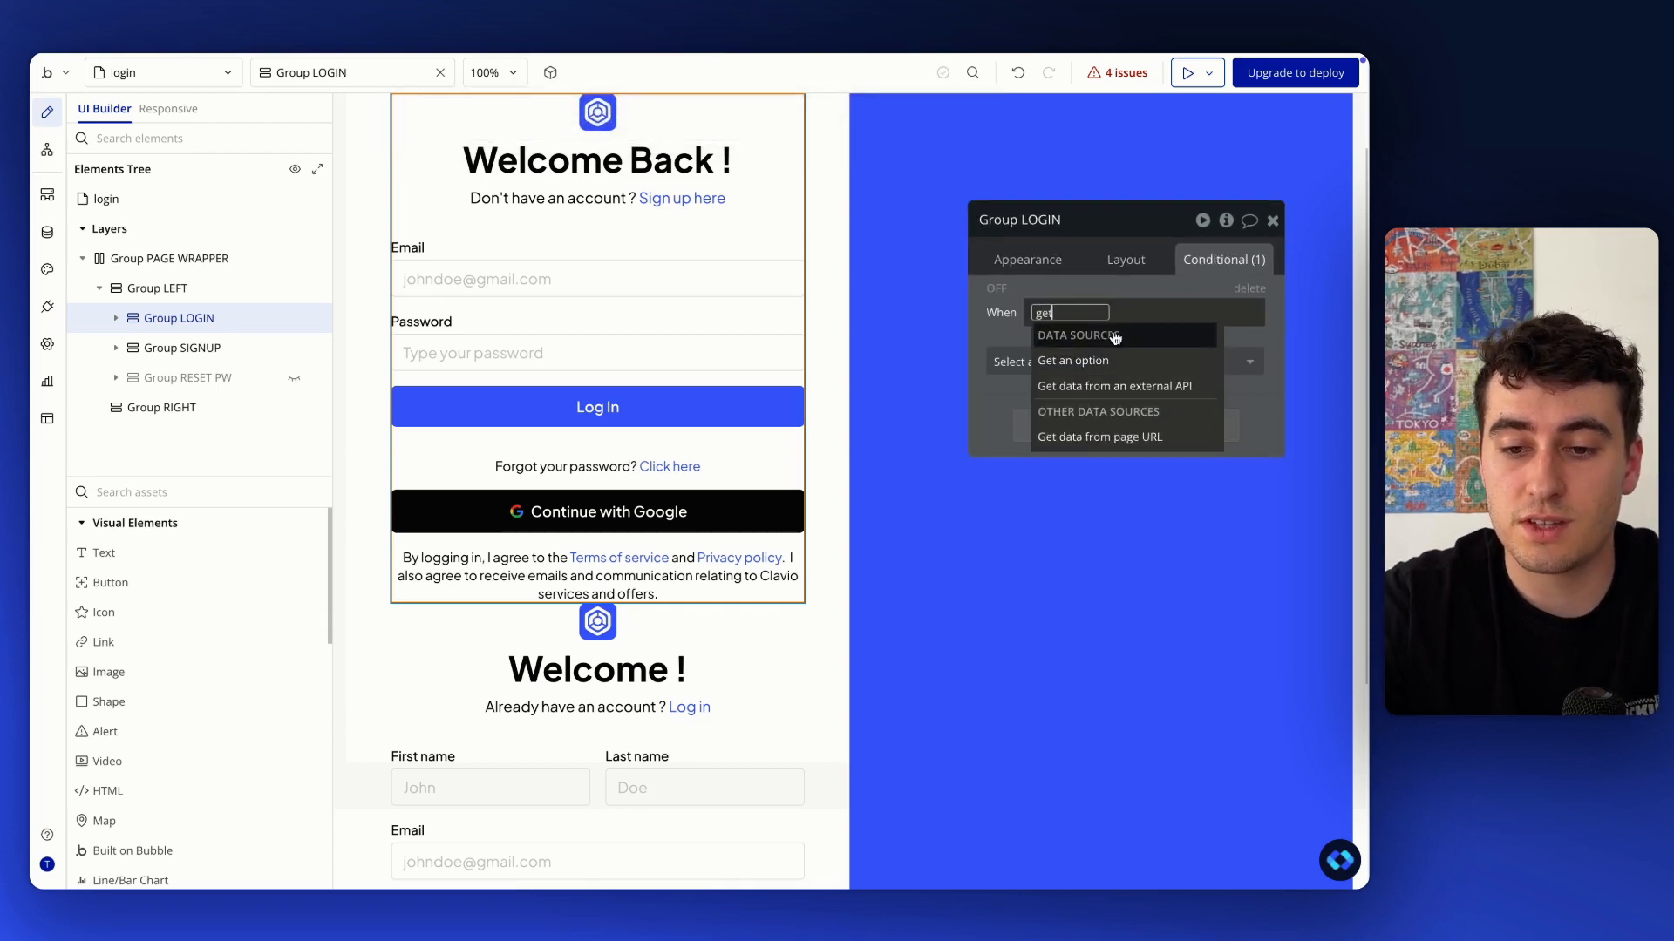
left_click(1072, 438)
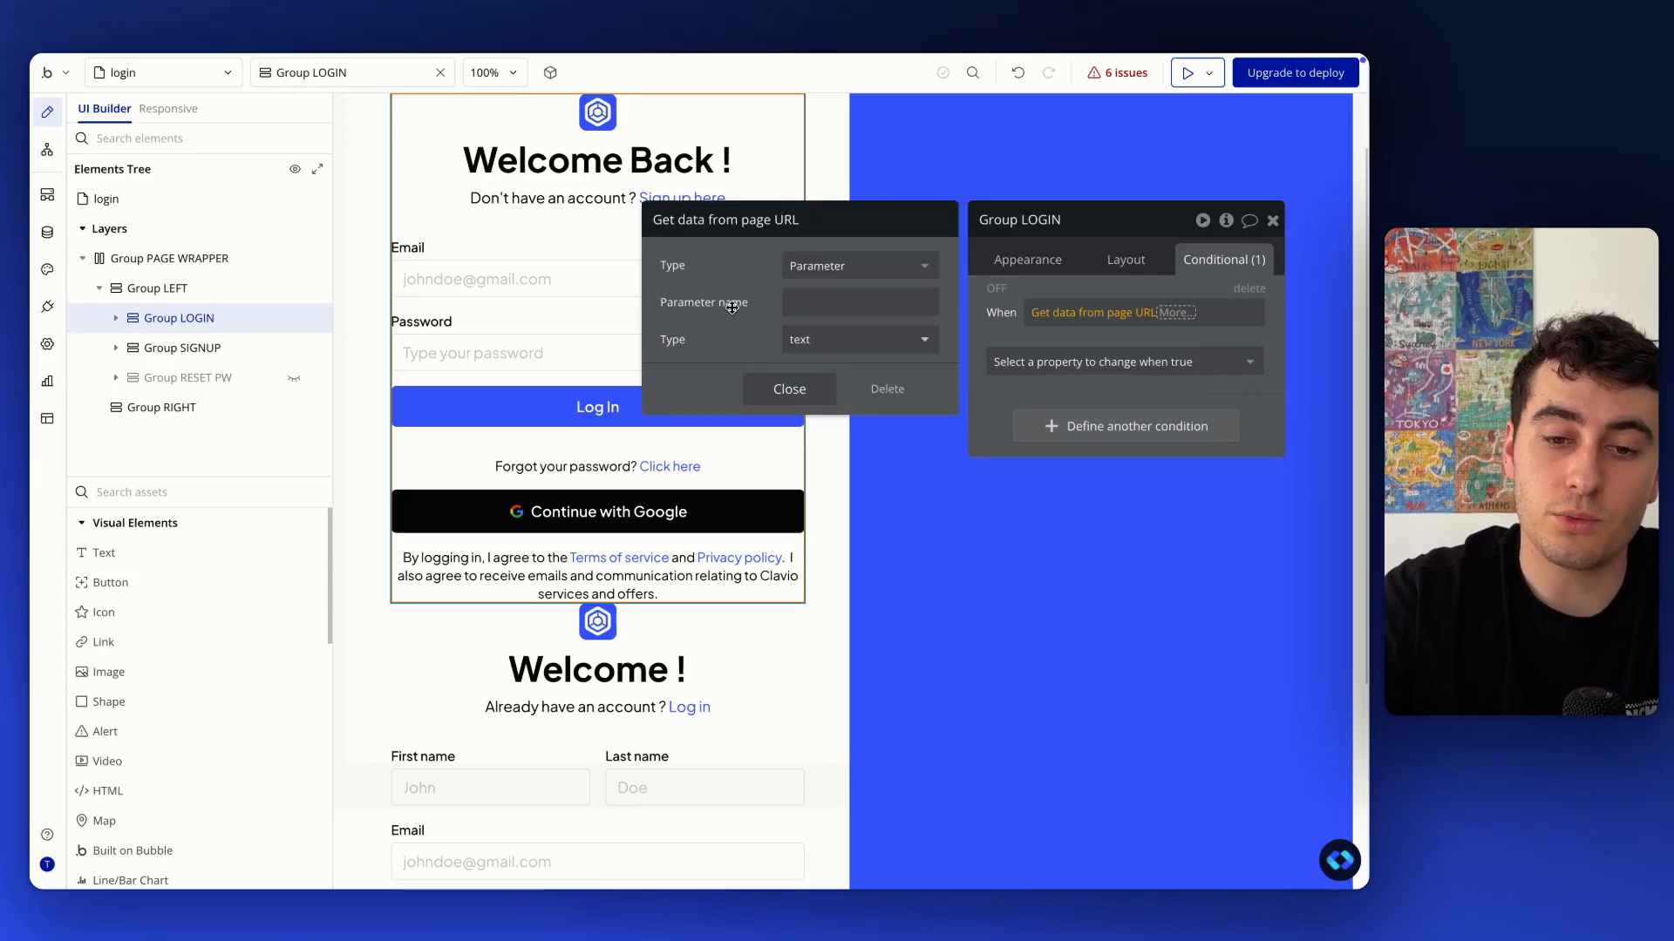
left_click(804, 301)
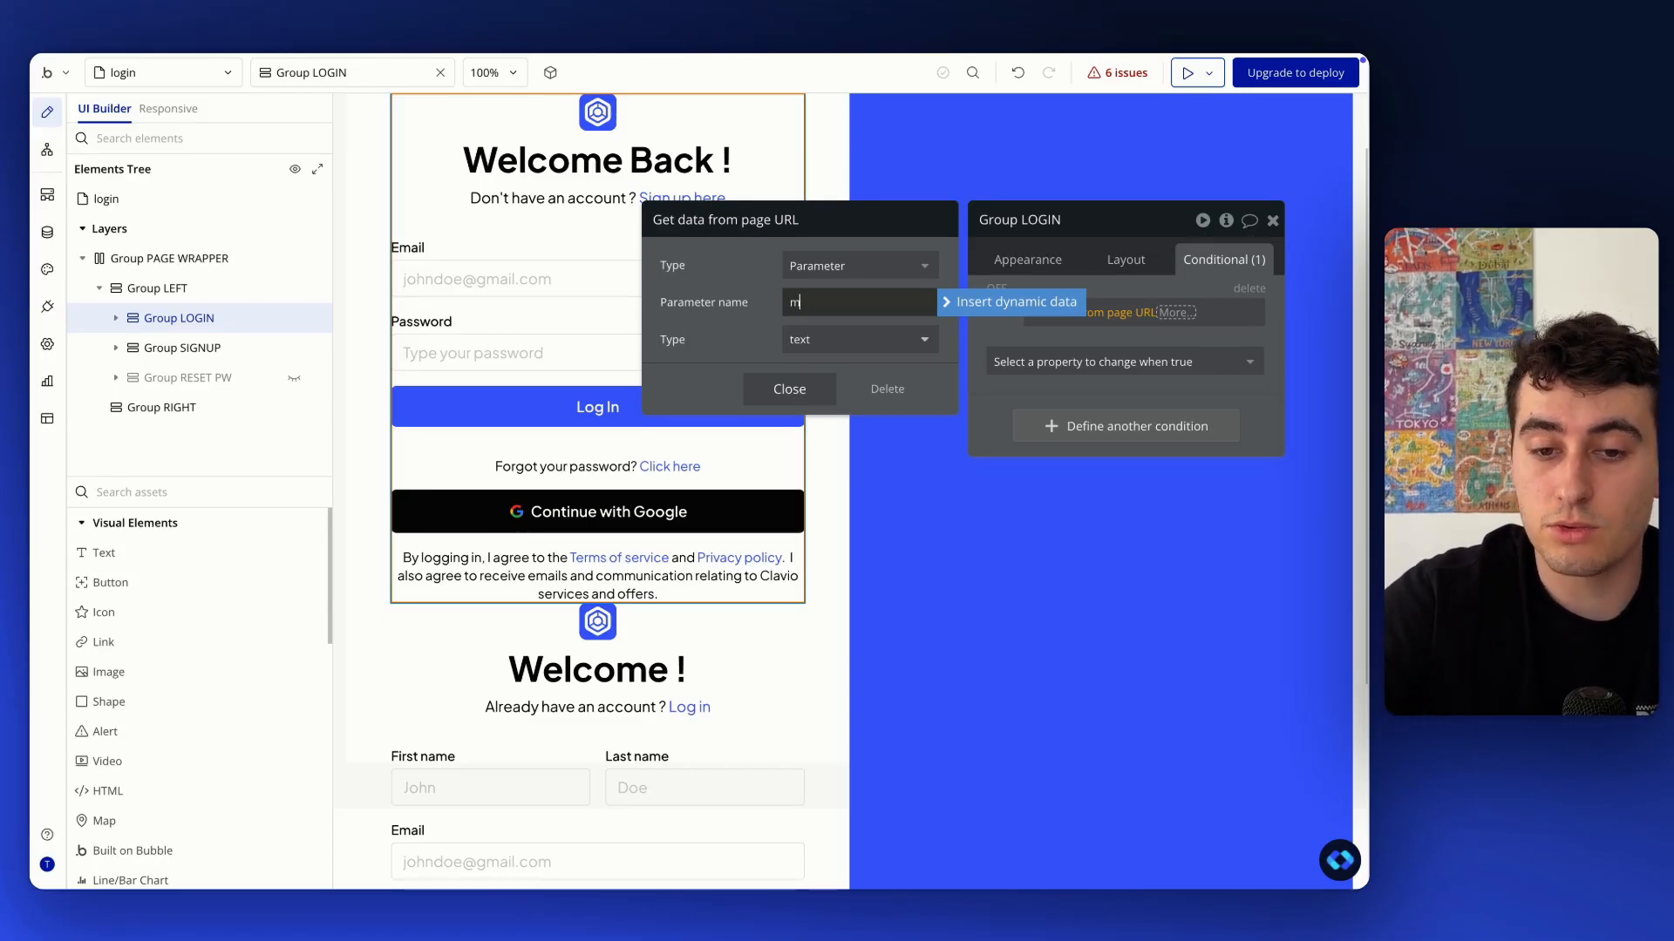
key("Return")
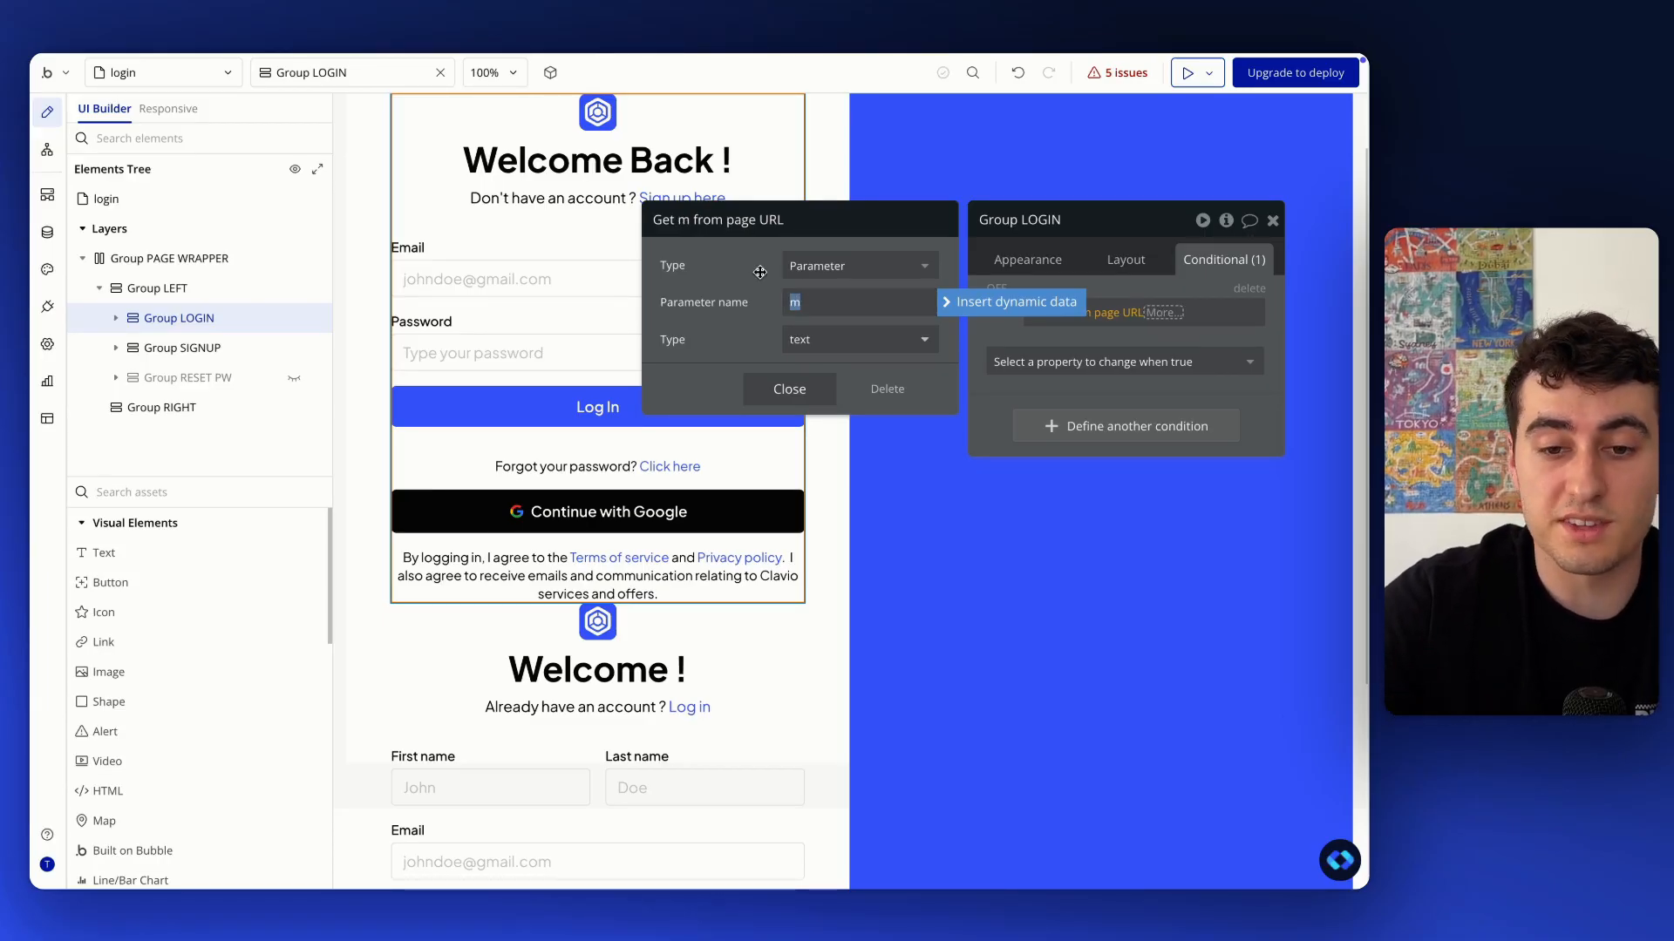
Complete the condition as 'is login' and set This element is visible
left_click(760, 272)
left_click(1162, 313)
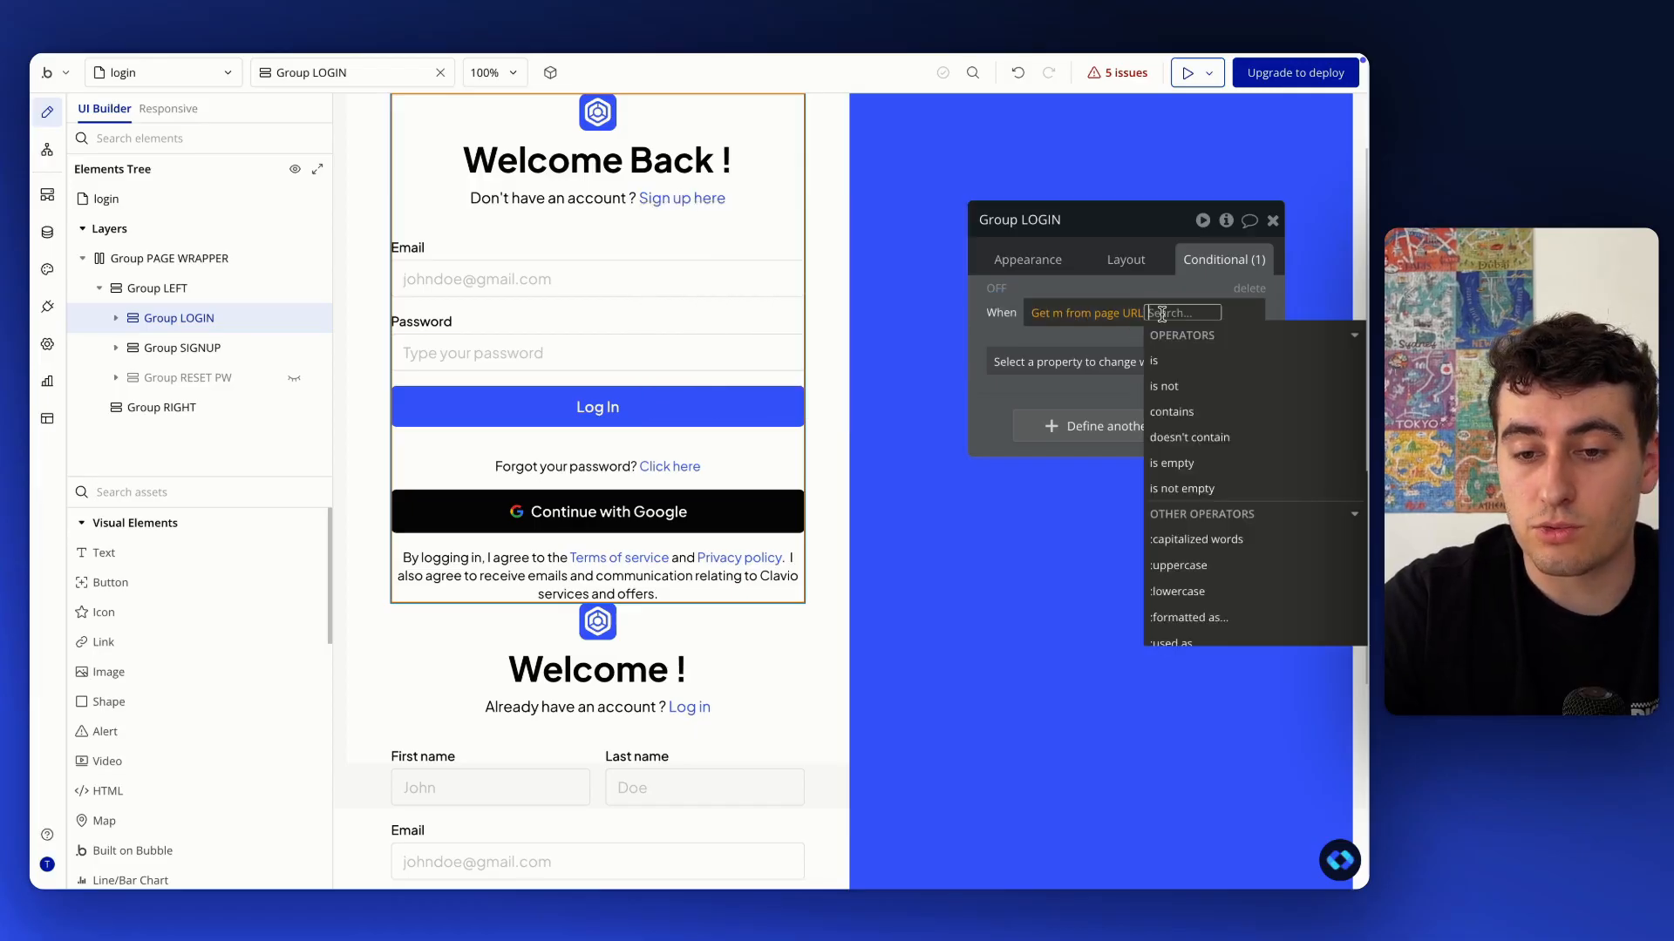
left_click(1168, 361)
type("login")
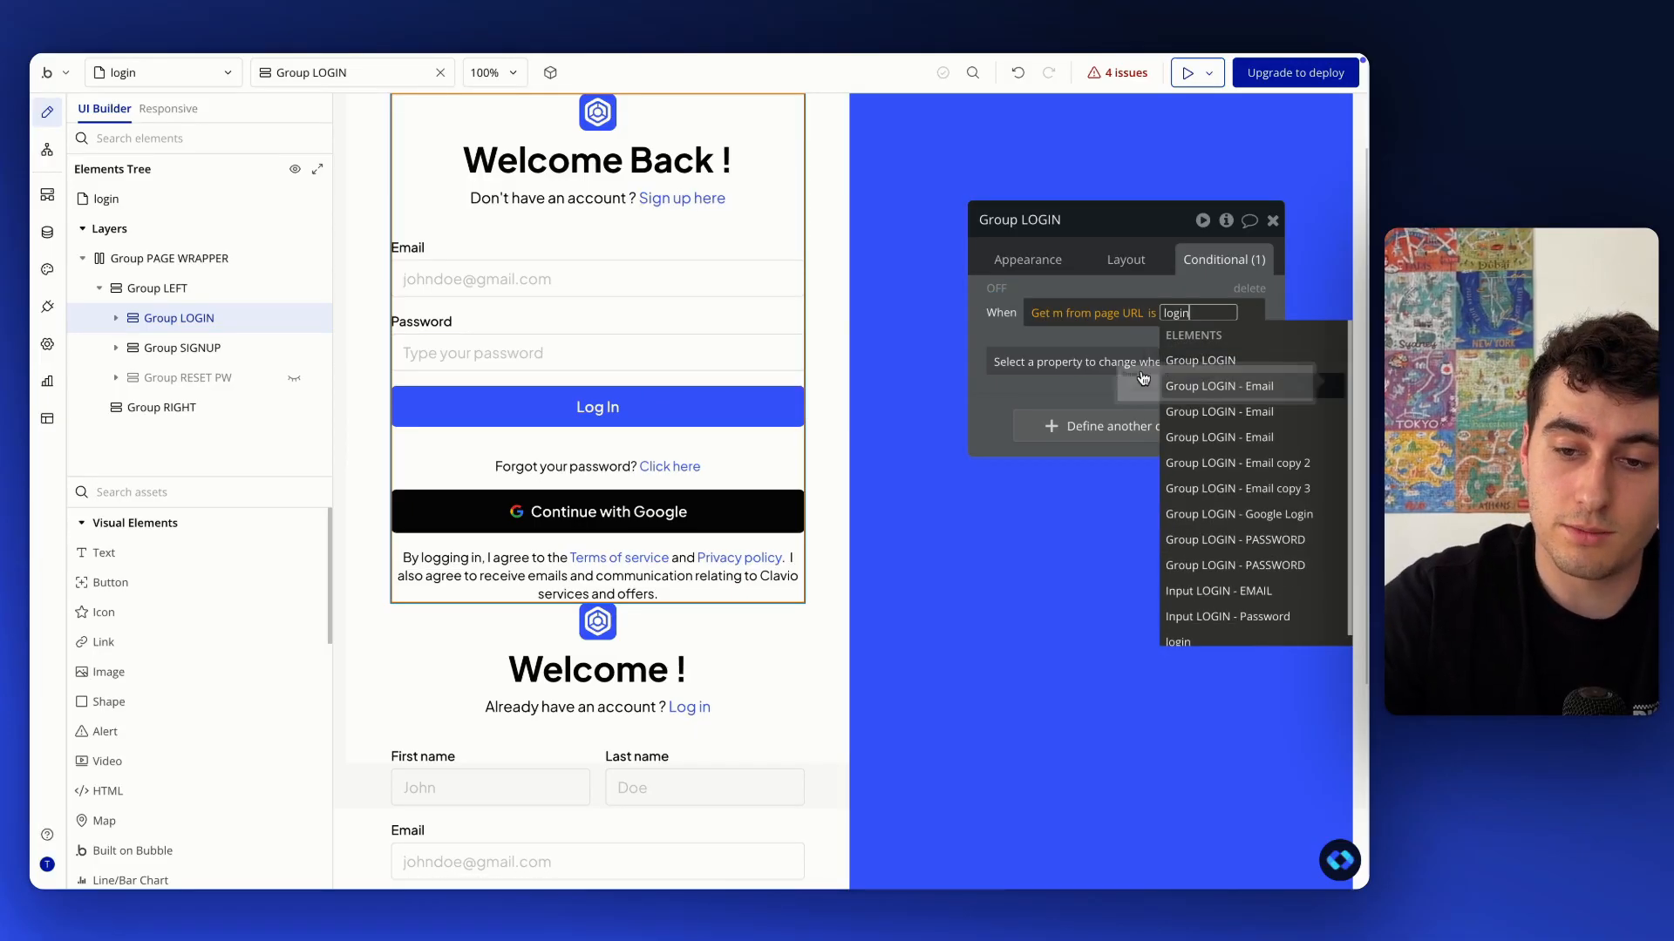
left_click(1012, 331)
left_click(1098, 361)
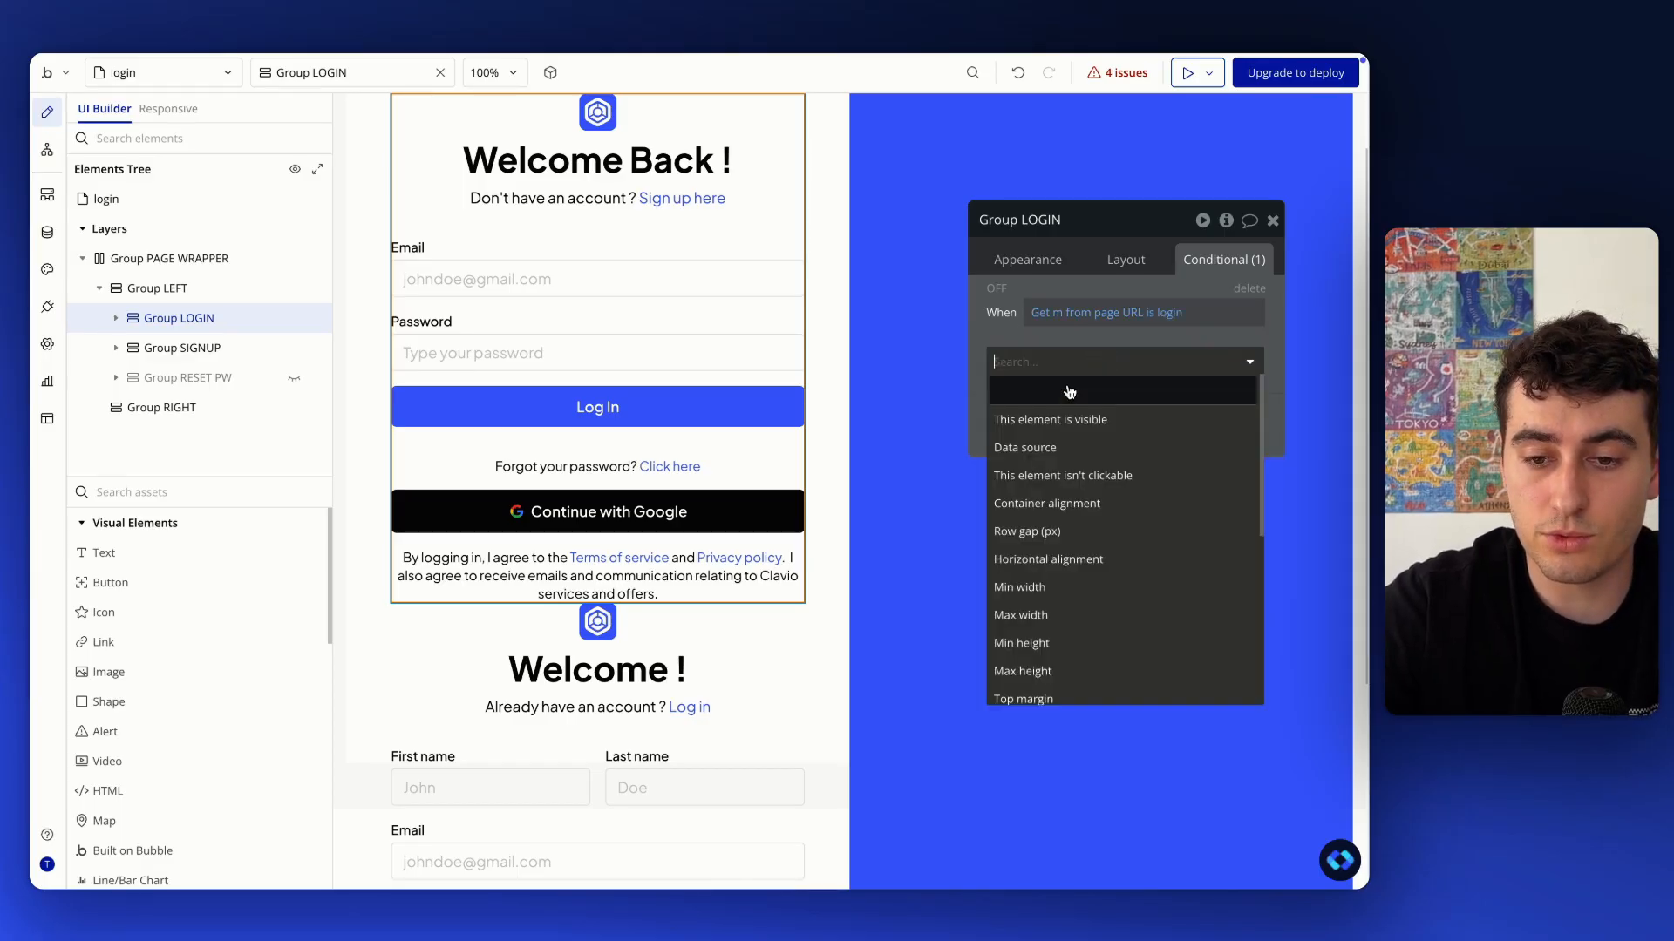
left_click(1079, 421)
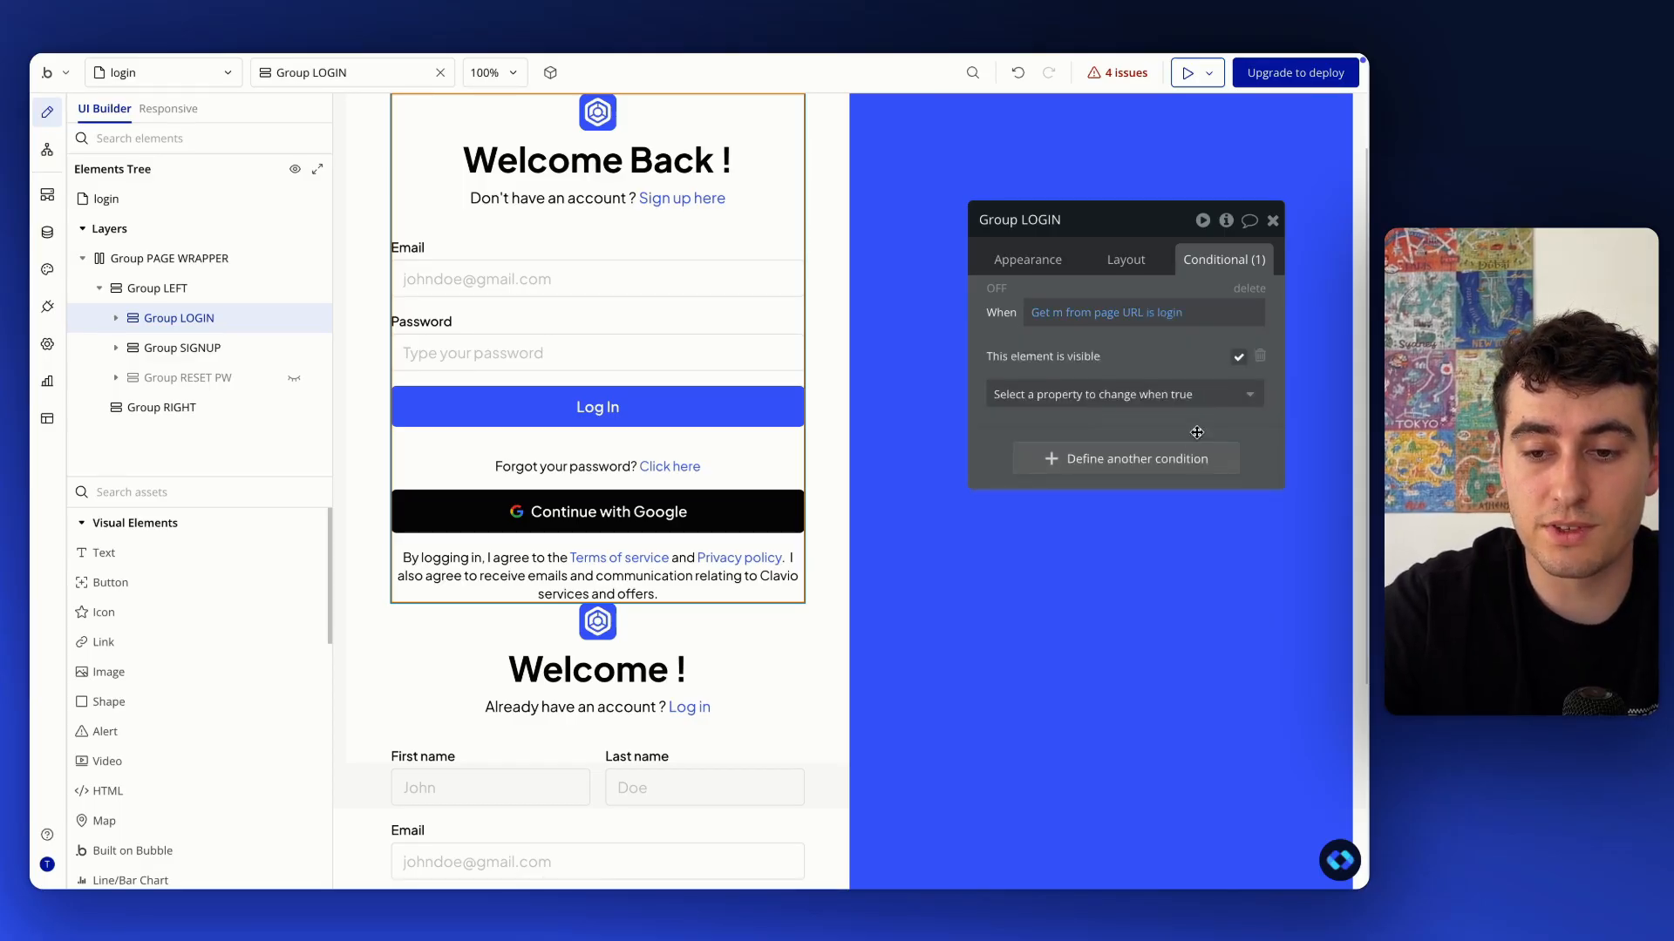
Make Group LOGIN not visible on page load in its Layout settings
left_click(1128, 259)
scroll(1178, 444, "down", 1)
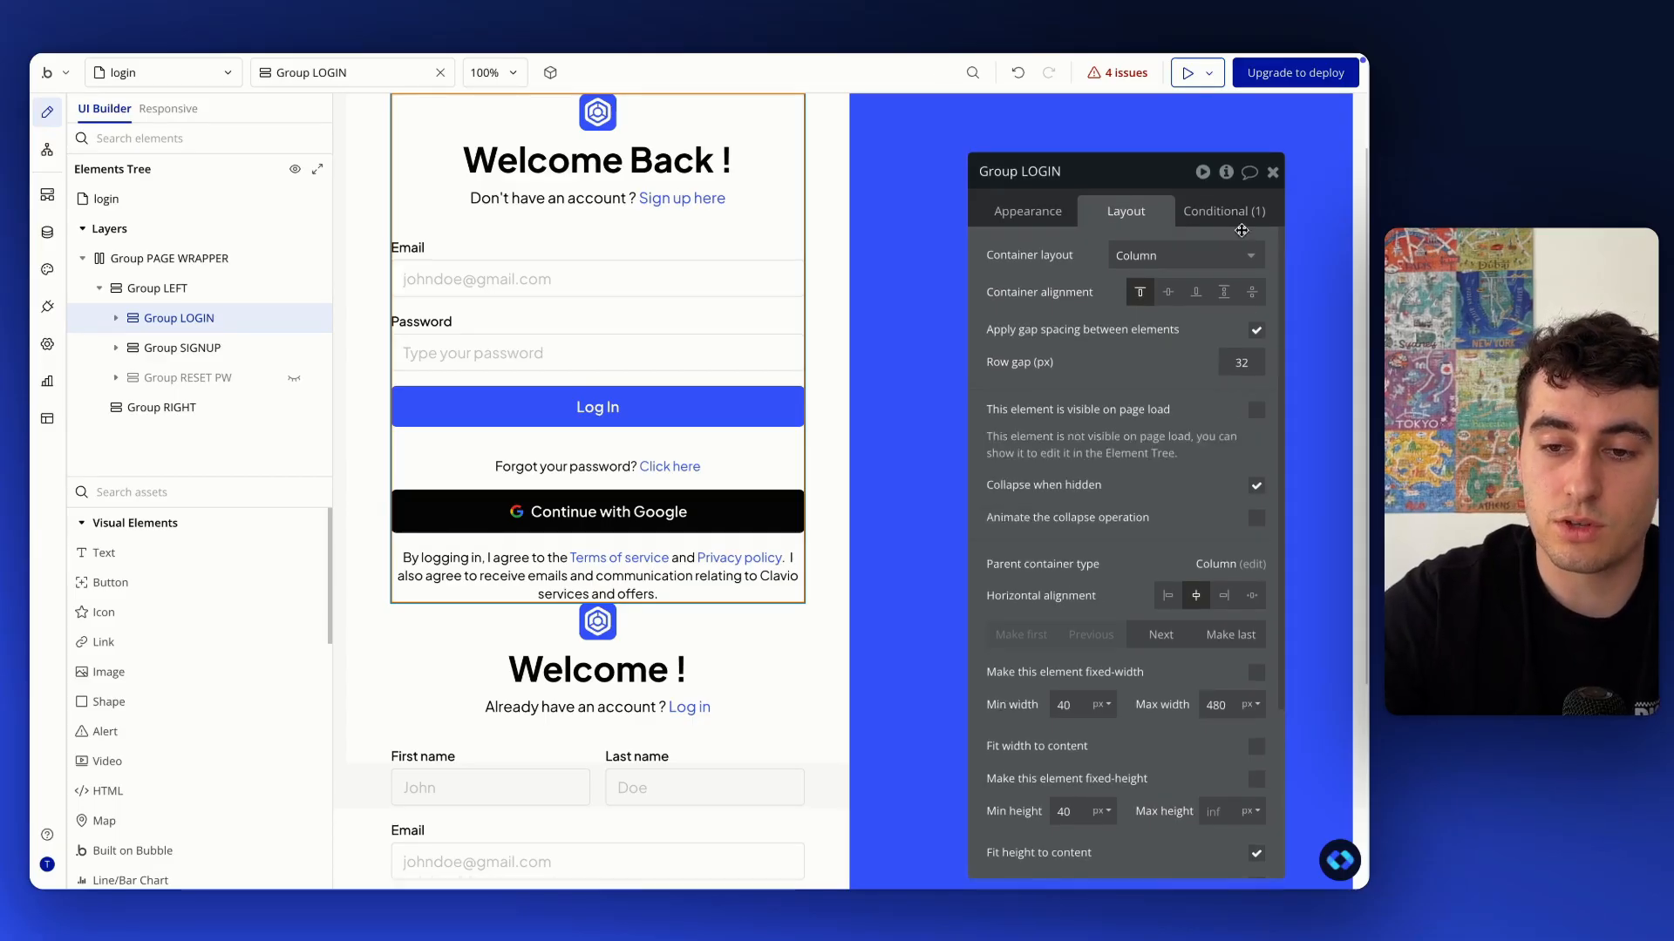
left_click(1223, 211)
Copy Group LOGIN's condition onto Group SIGNUP, changing its value to signup
right_click(997, 264)
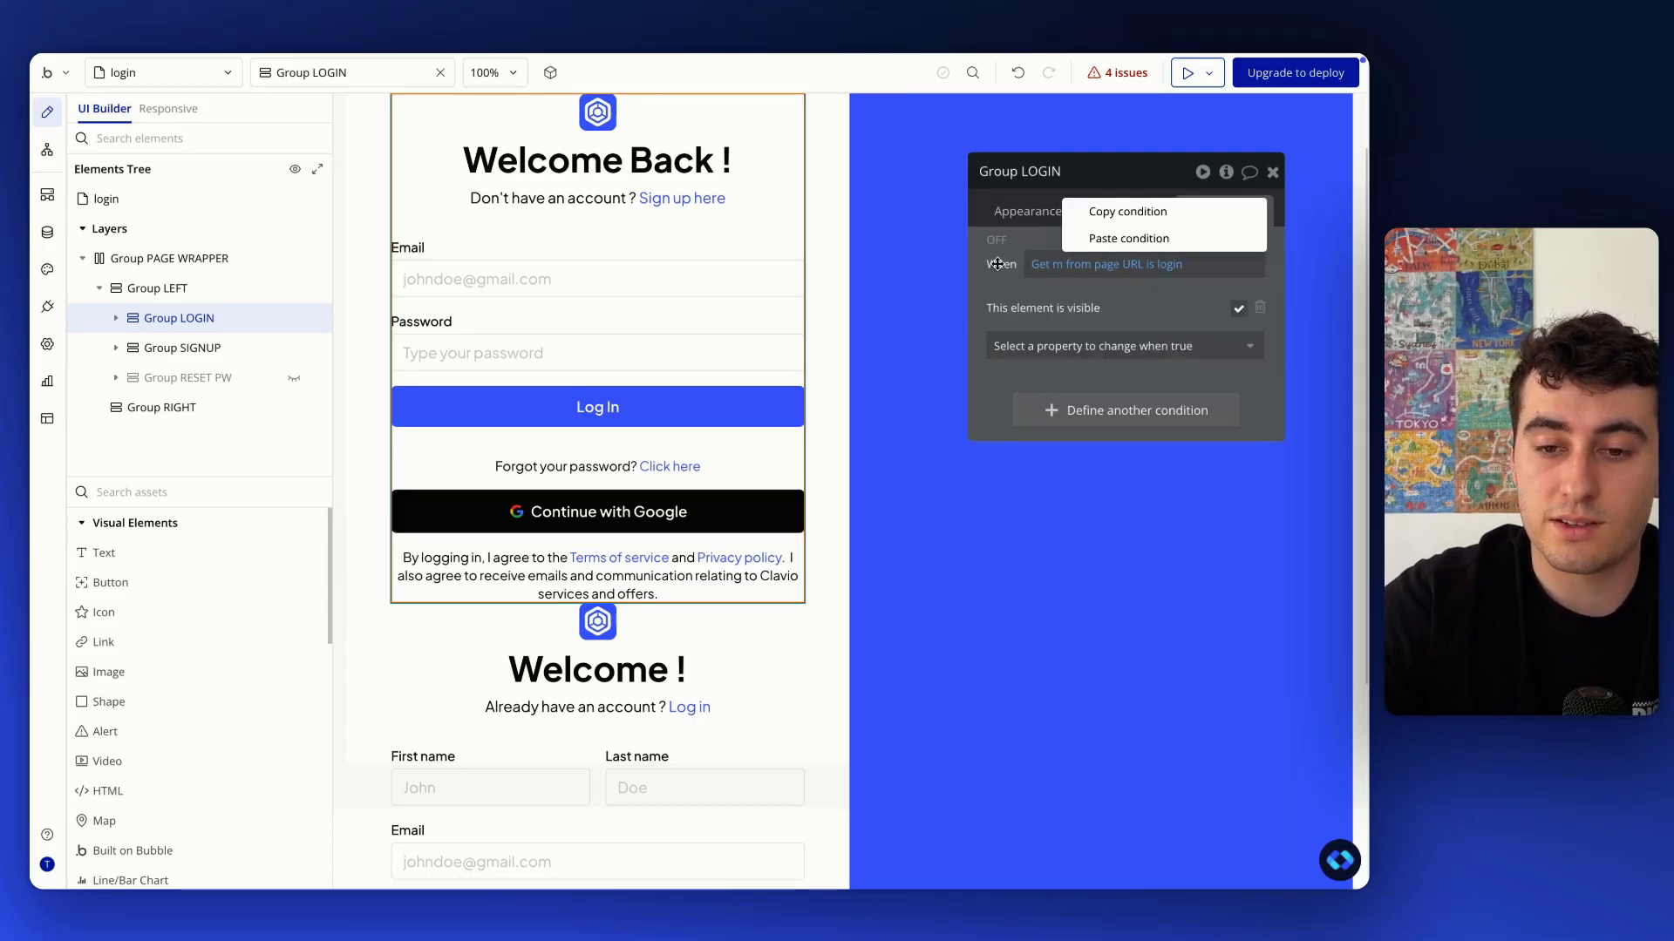
left_click(1123, 213)
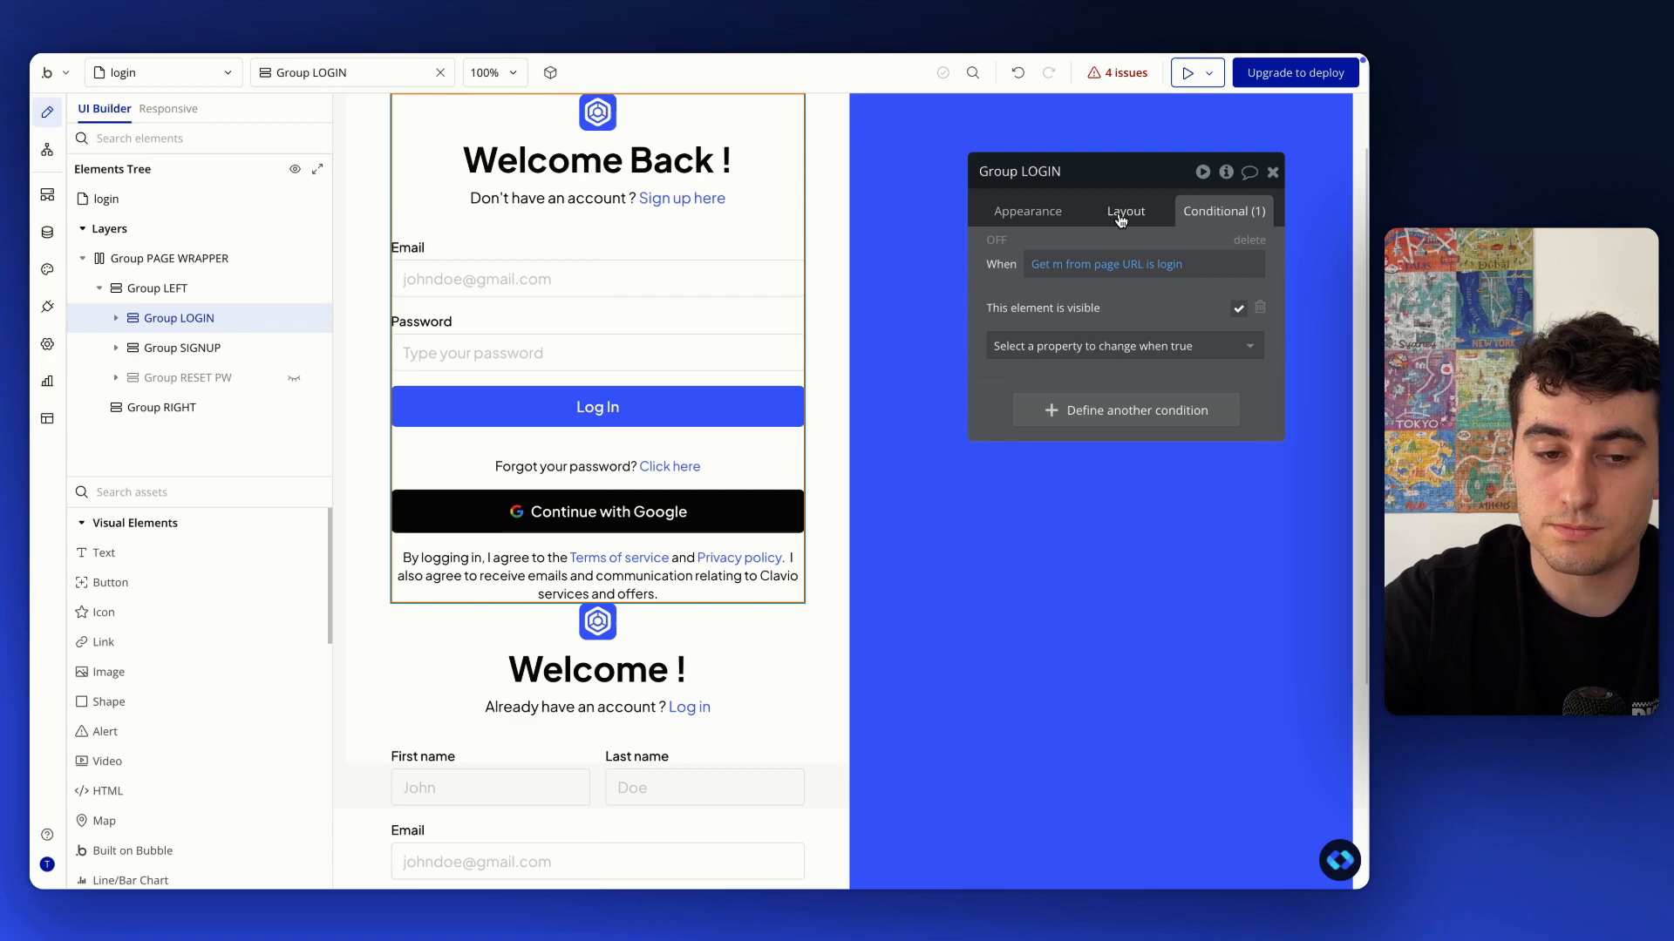
left_click(226, 340)
right_click(1220, 211)
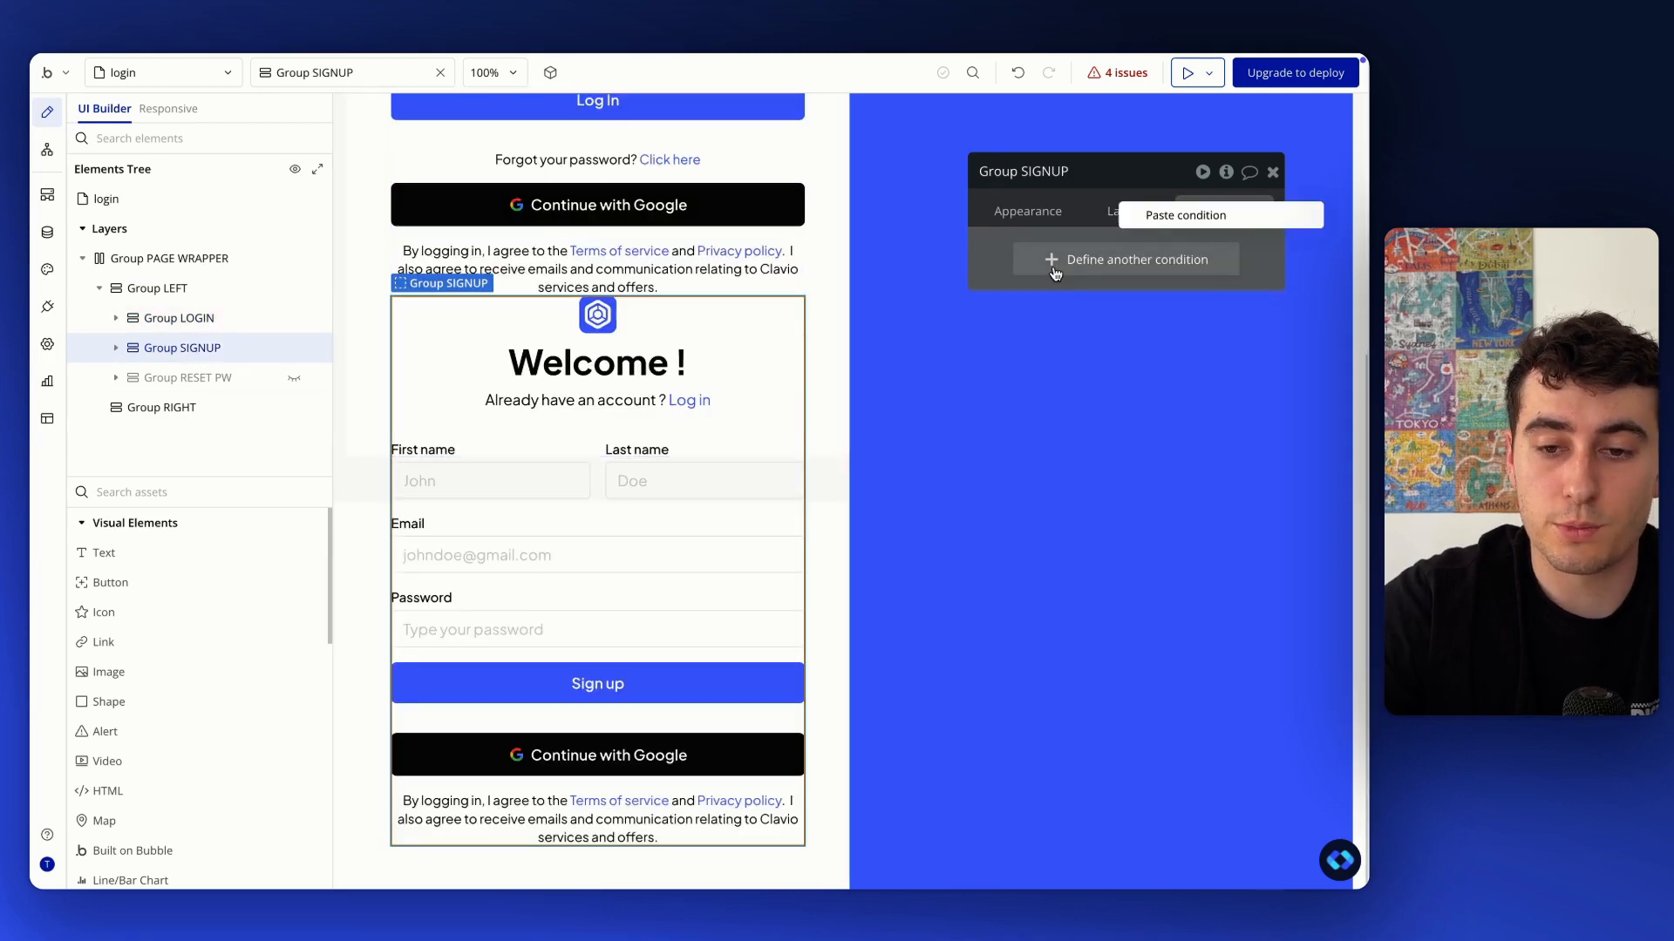
left_click(1198, 220)
left_click(1174, 265)
type("signup")
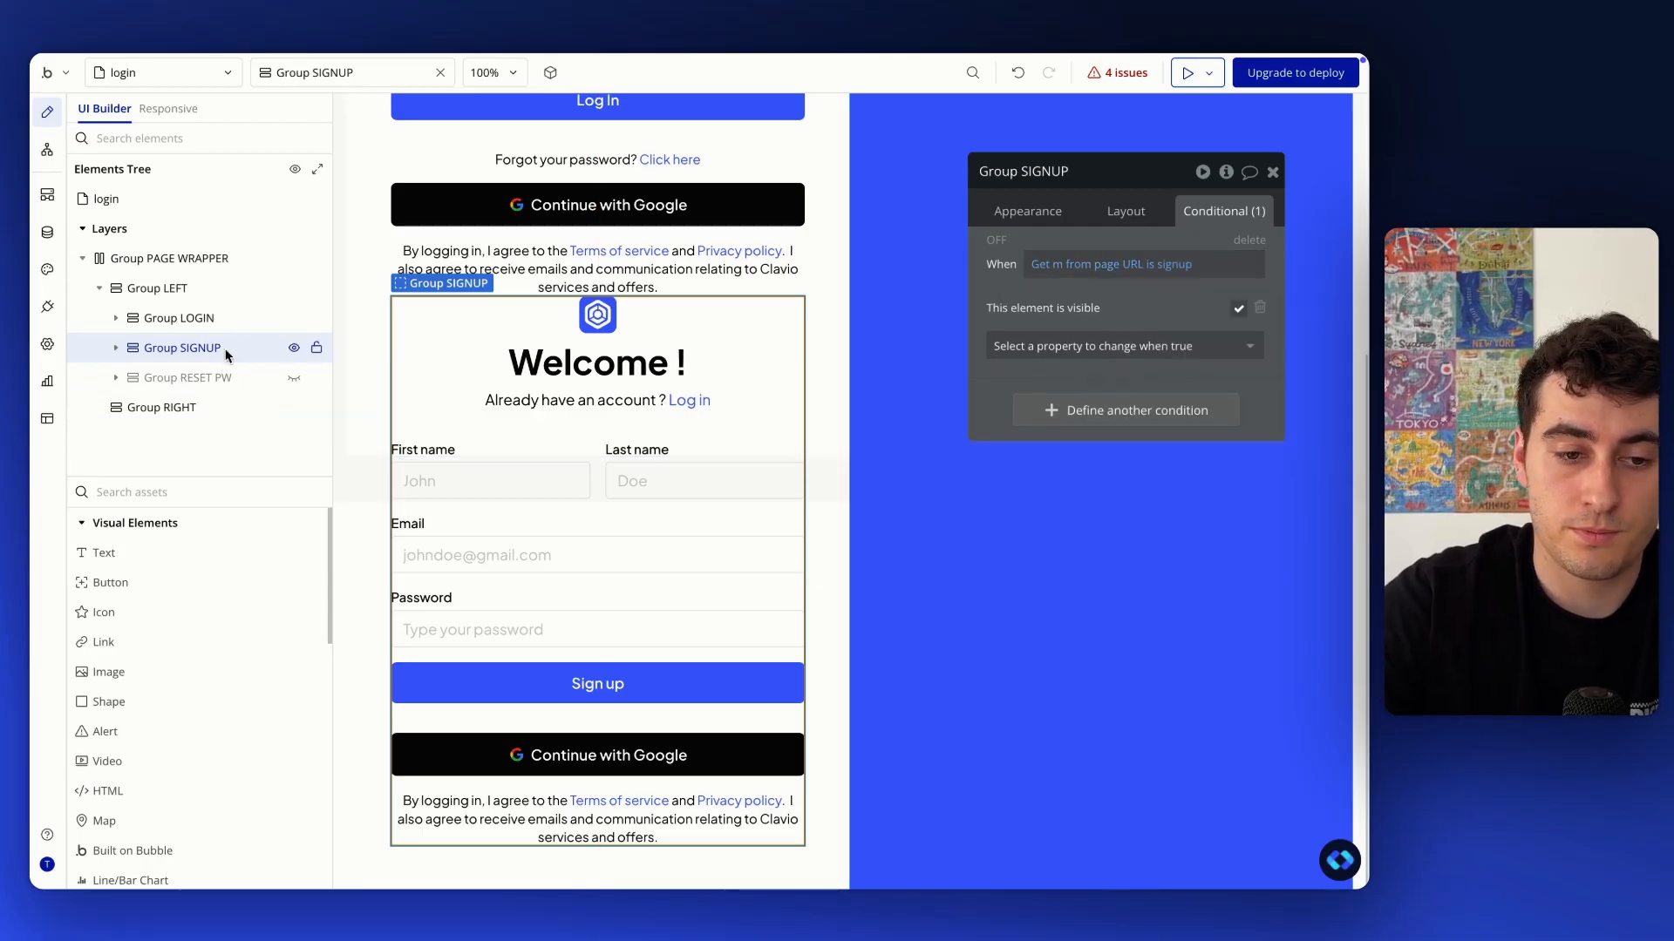
Paste the same condition onto Group RESET PW with the value resetpw
left_click(209, 375)
right_click(1207, 209)
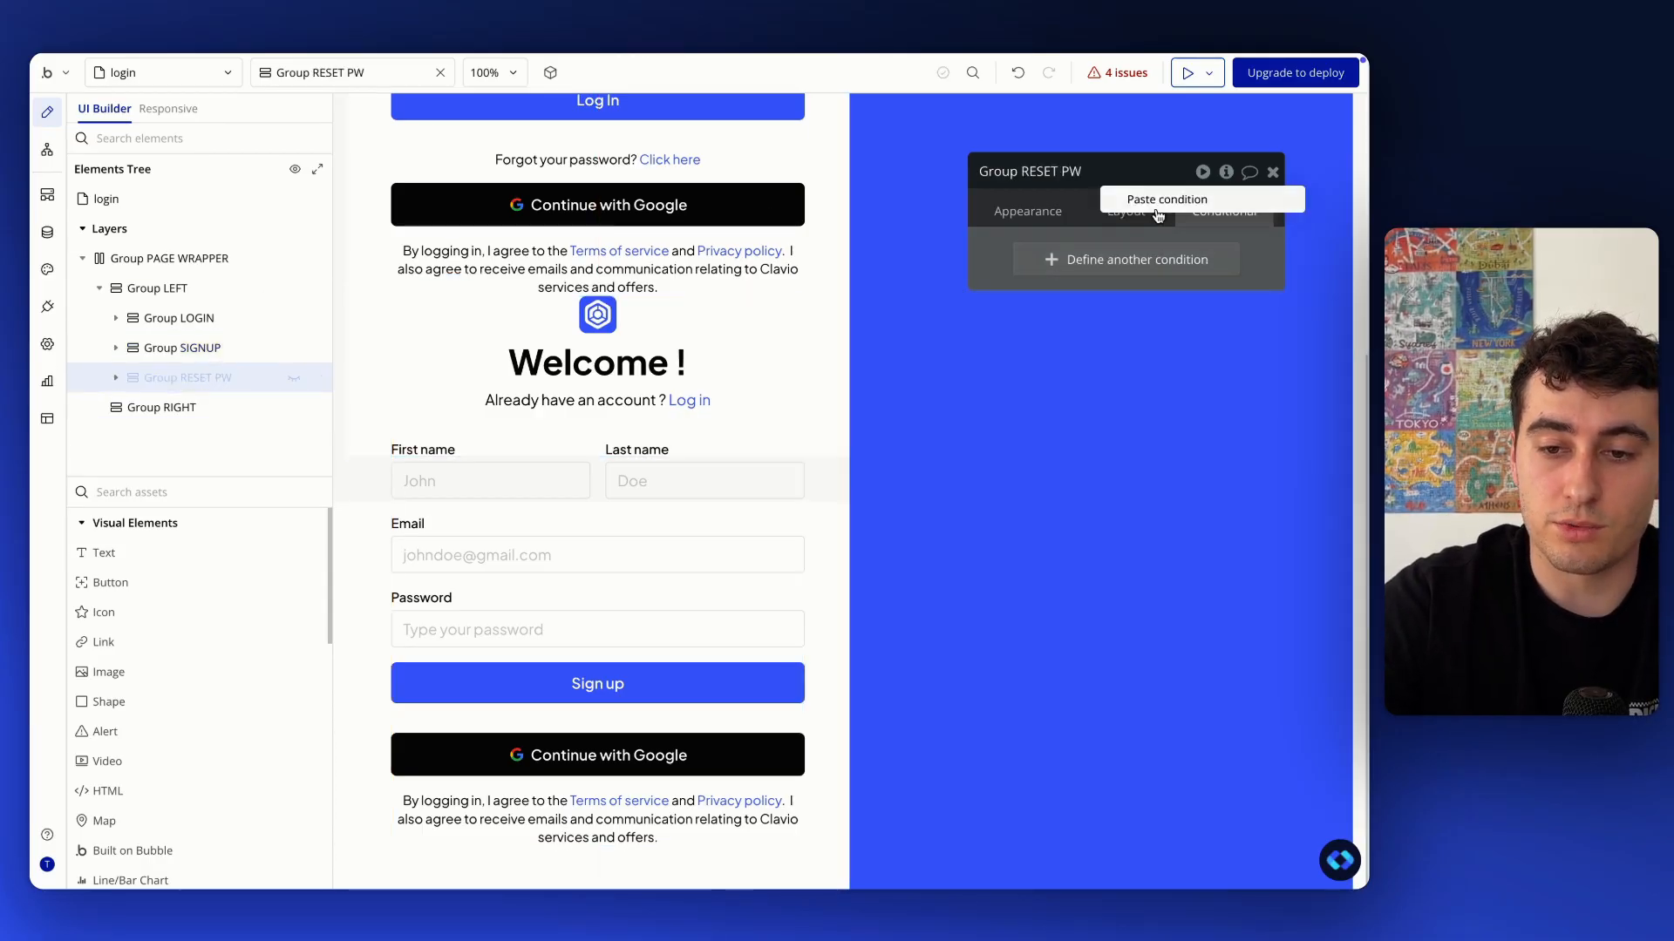
left_click(1176, 208)
left_click(1171, 265)
type("resetpw")
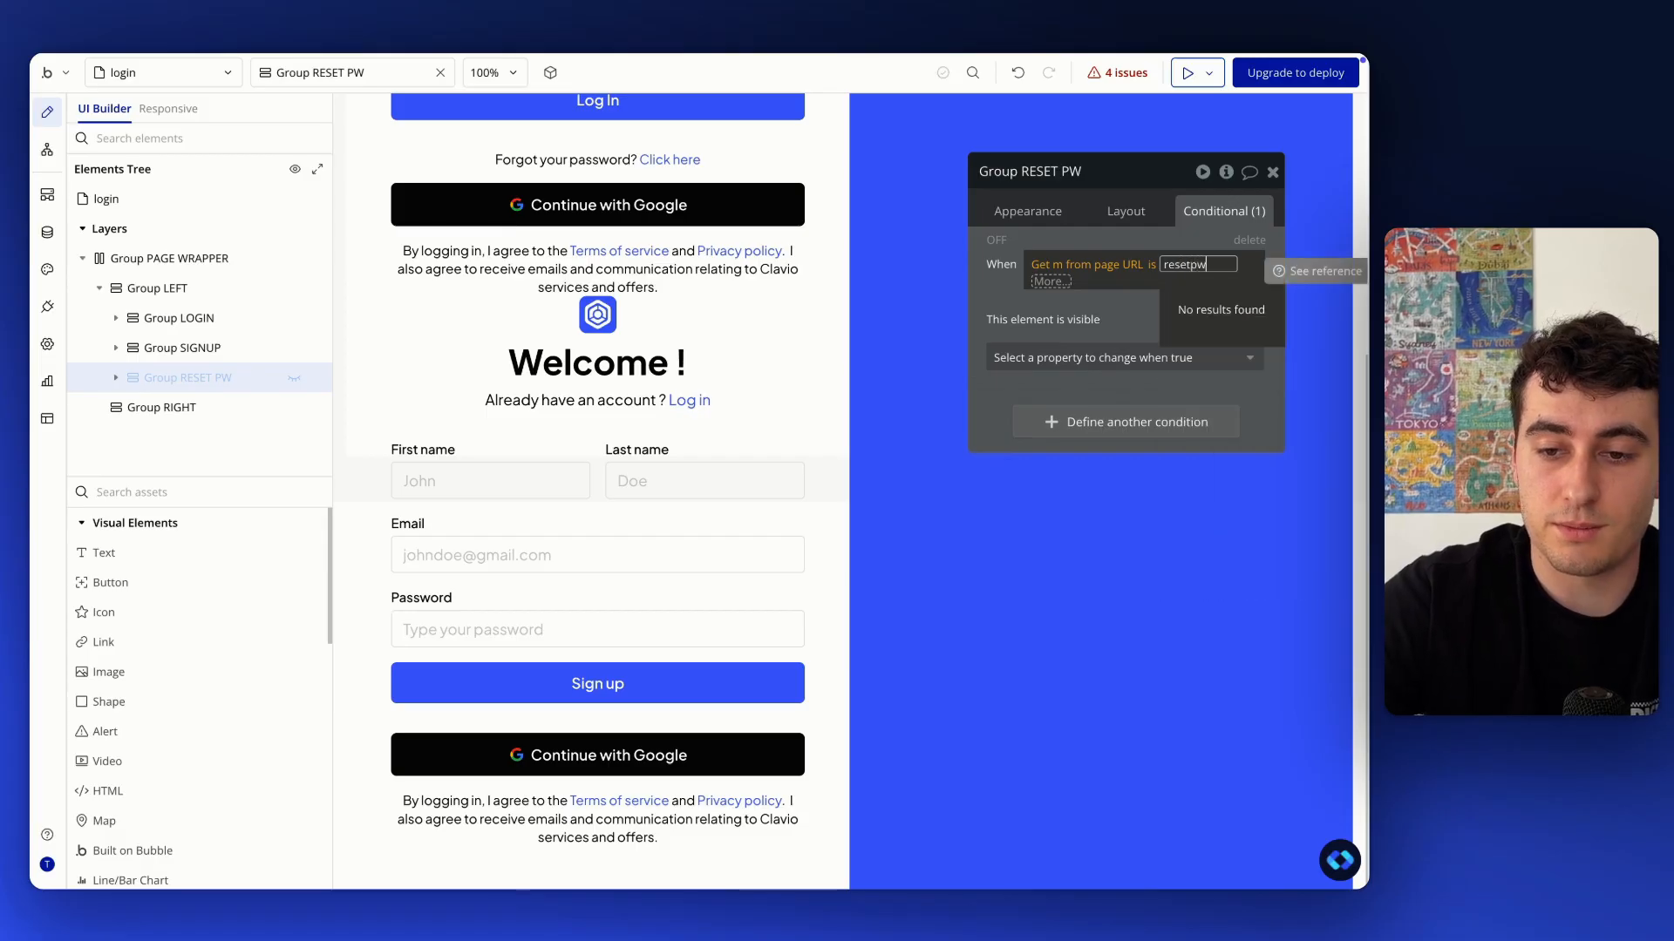
key("Return")
mouse_move(707, 60)
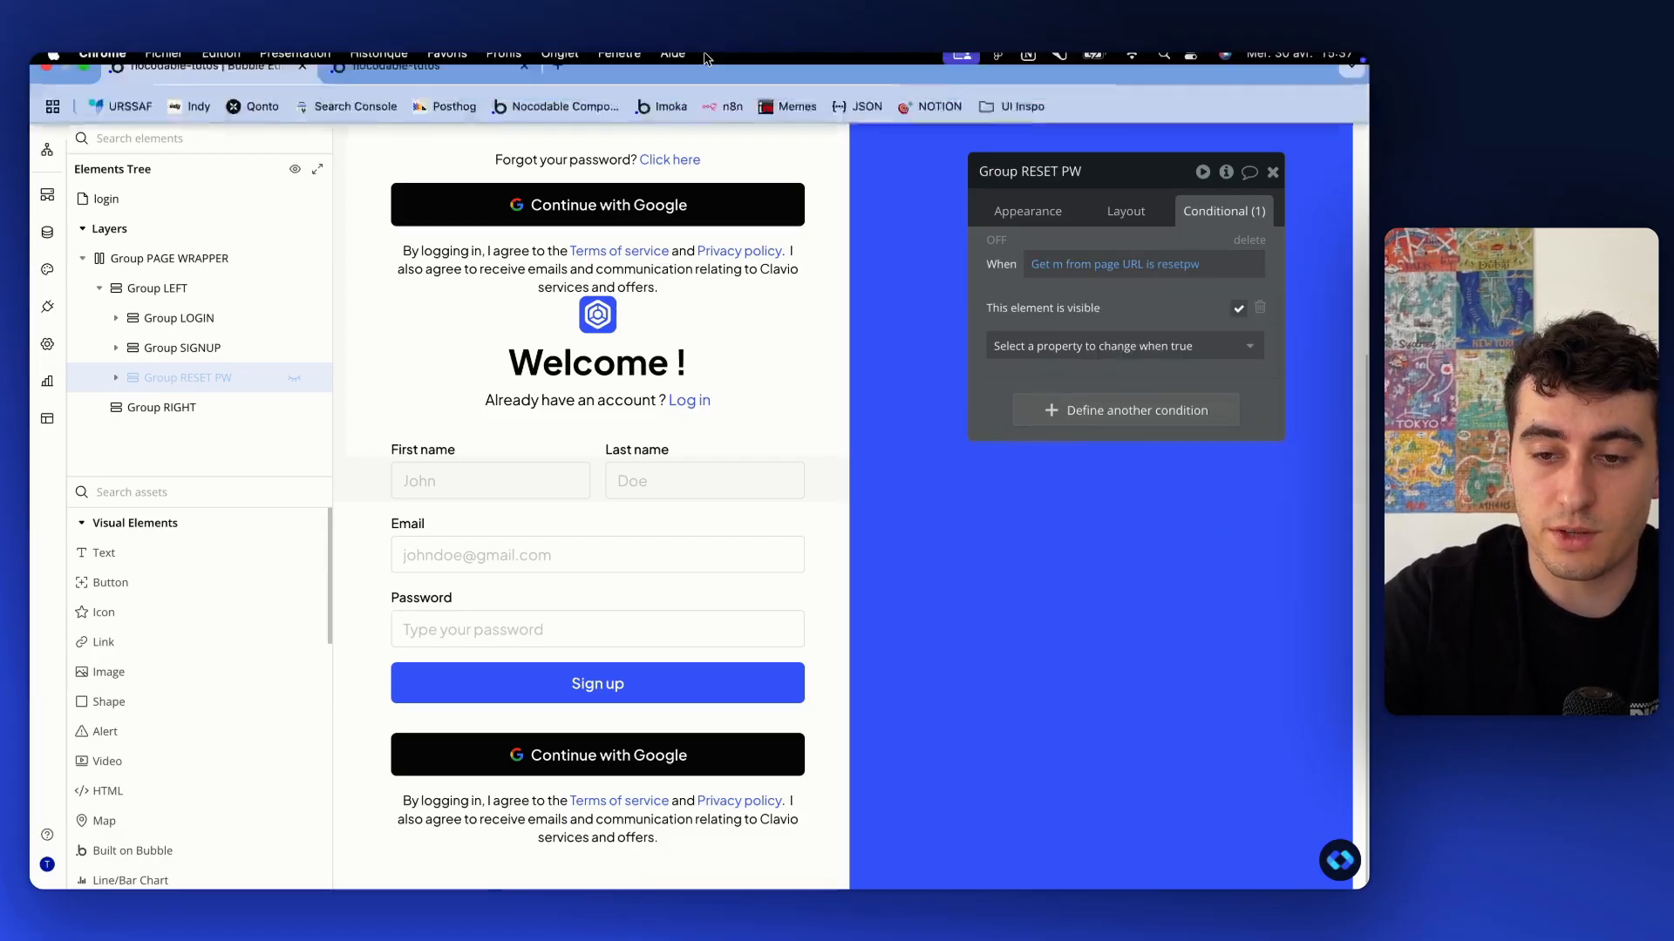
left_click(454, 93)
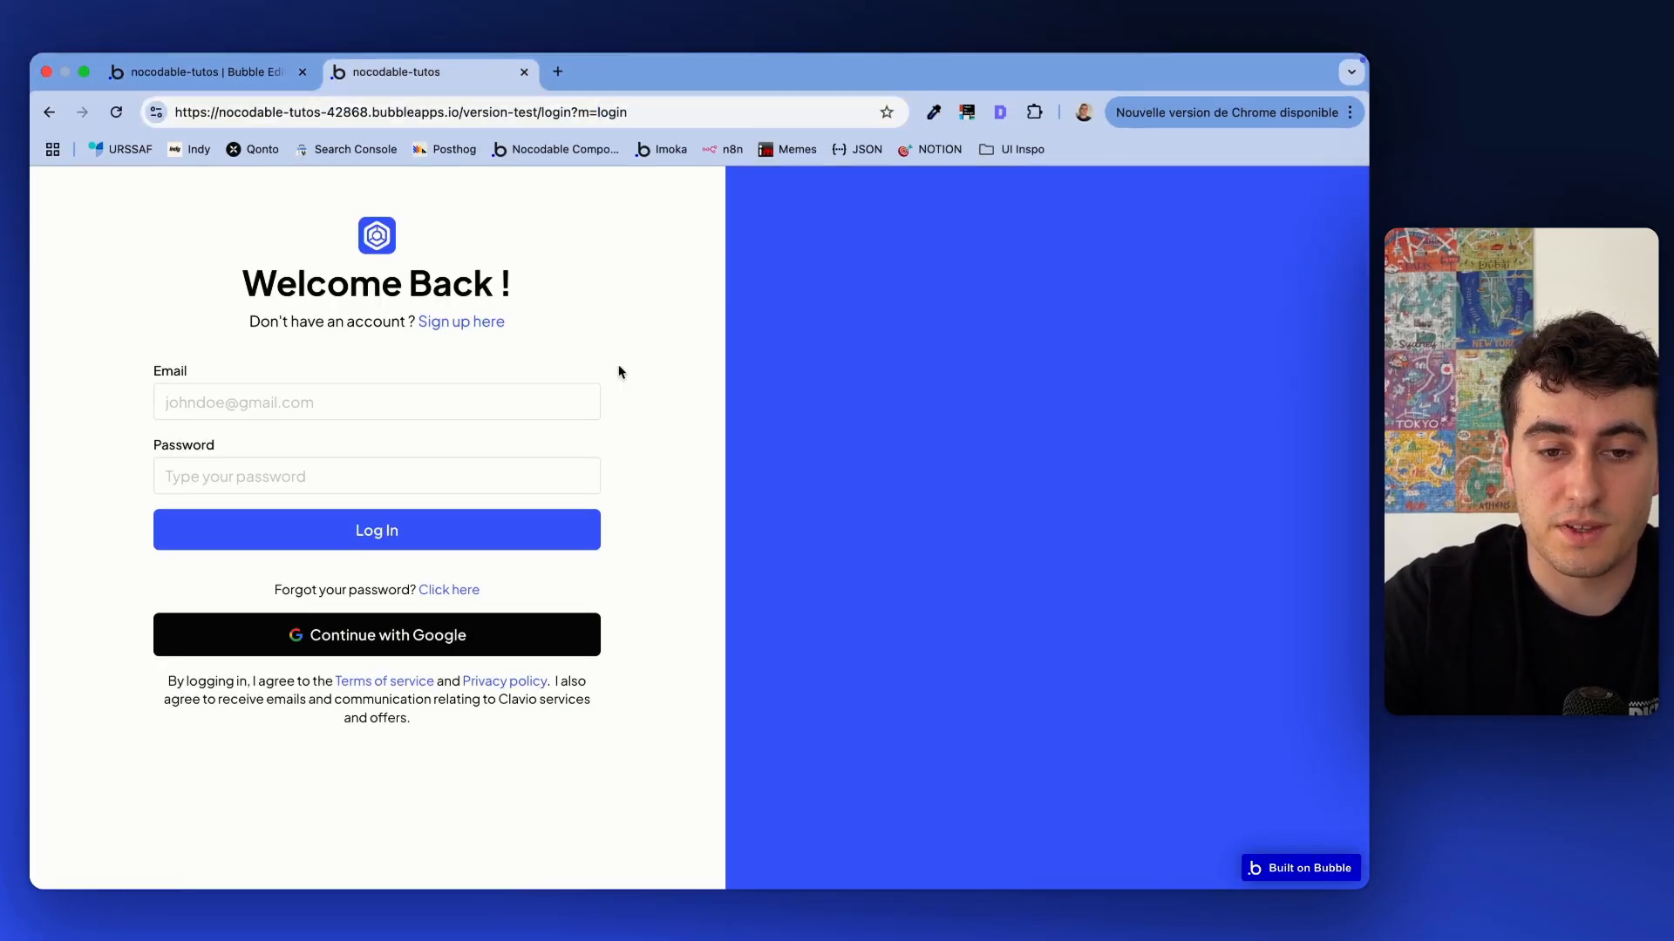
mouse_move(636, 59)
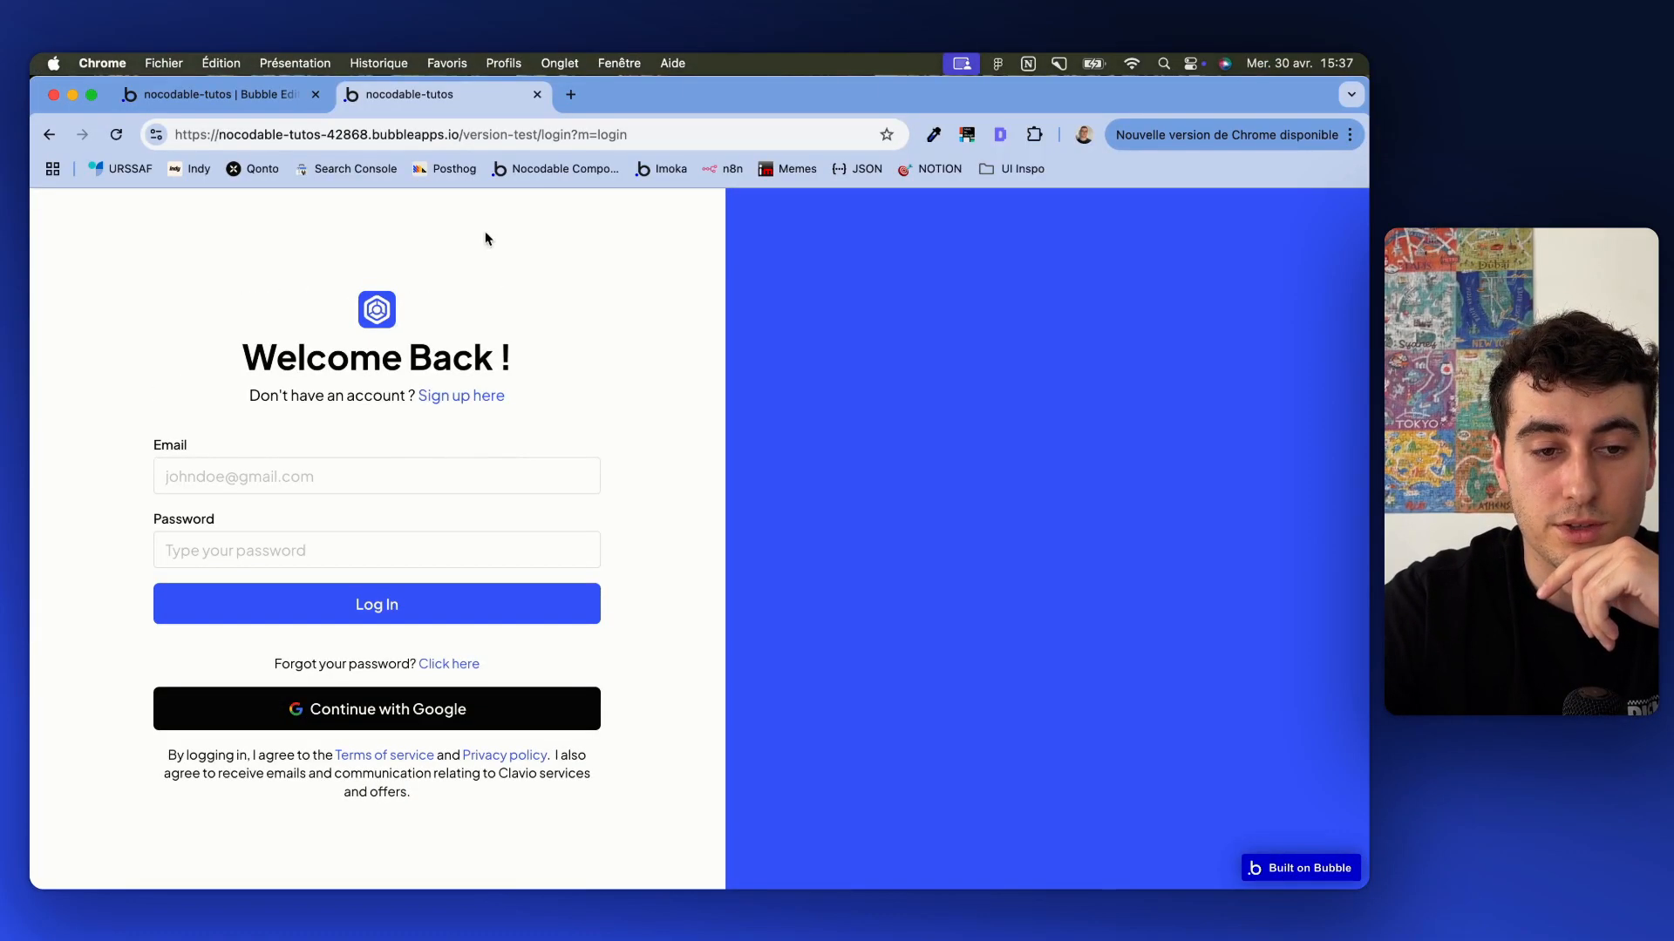
left_click(468, 398)
left_click(273, 447)
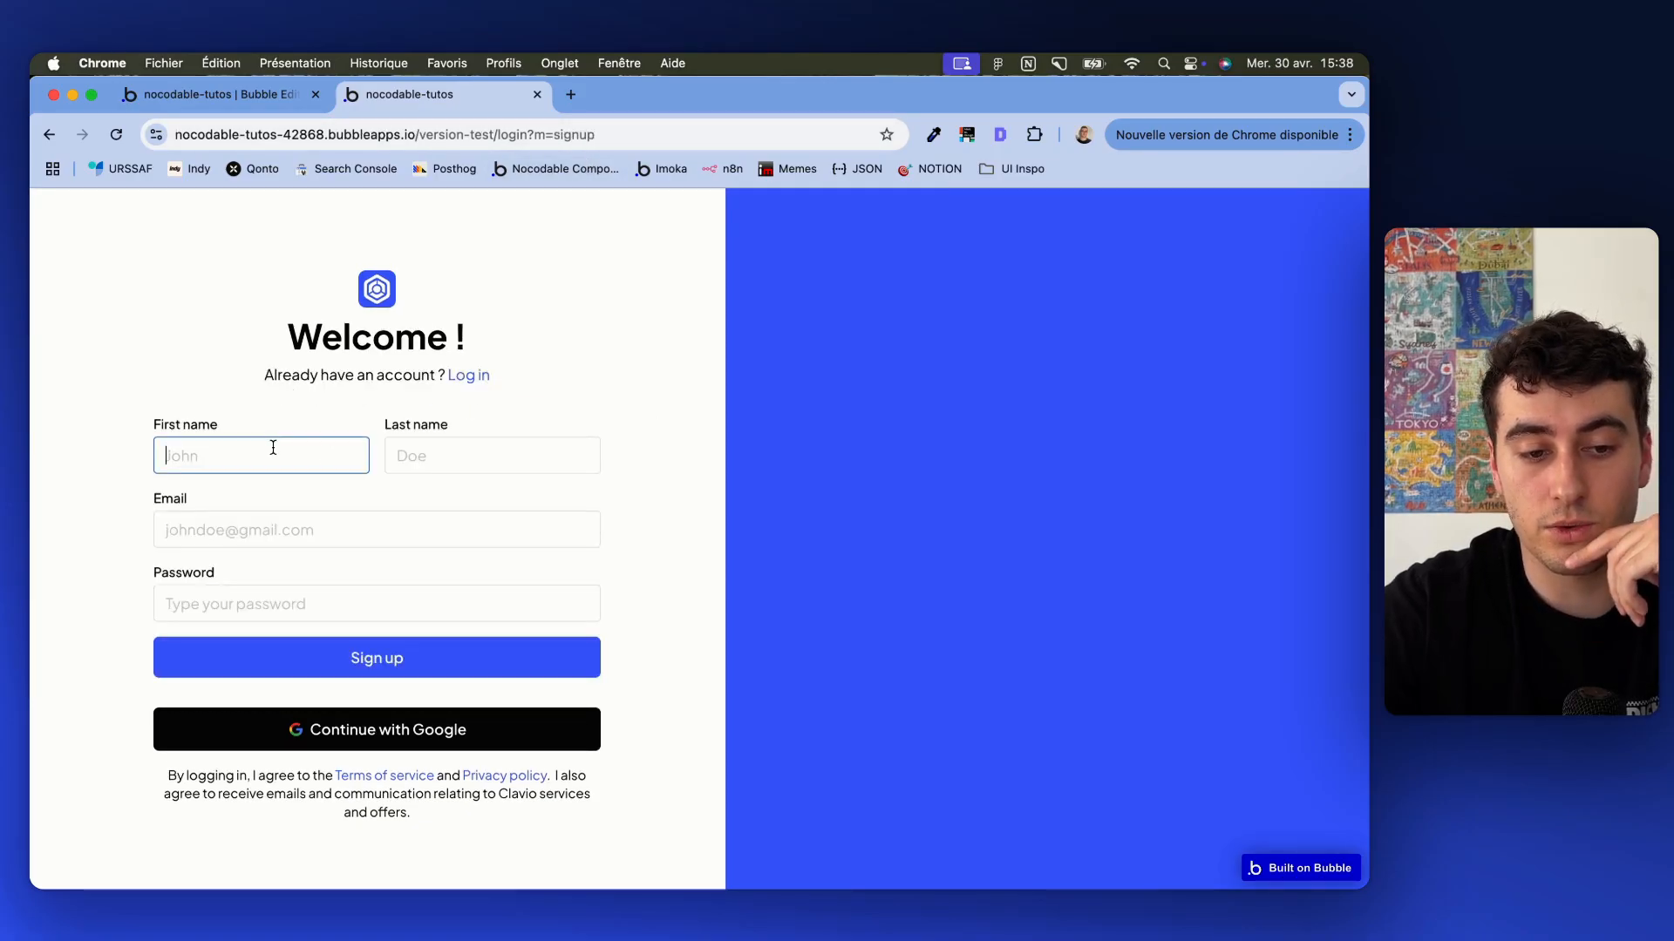
left_click(468, 446)
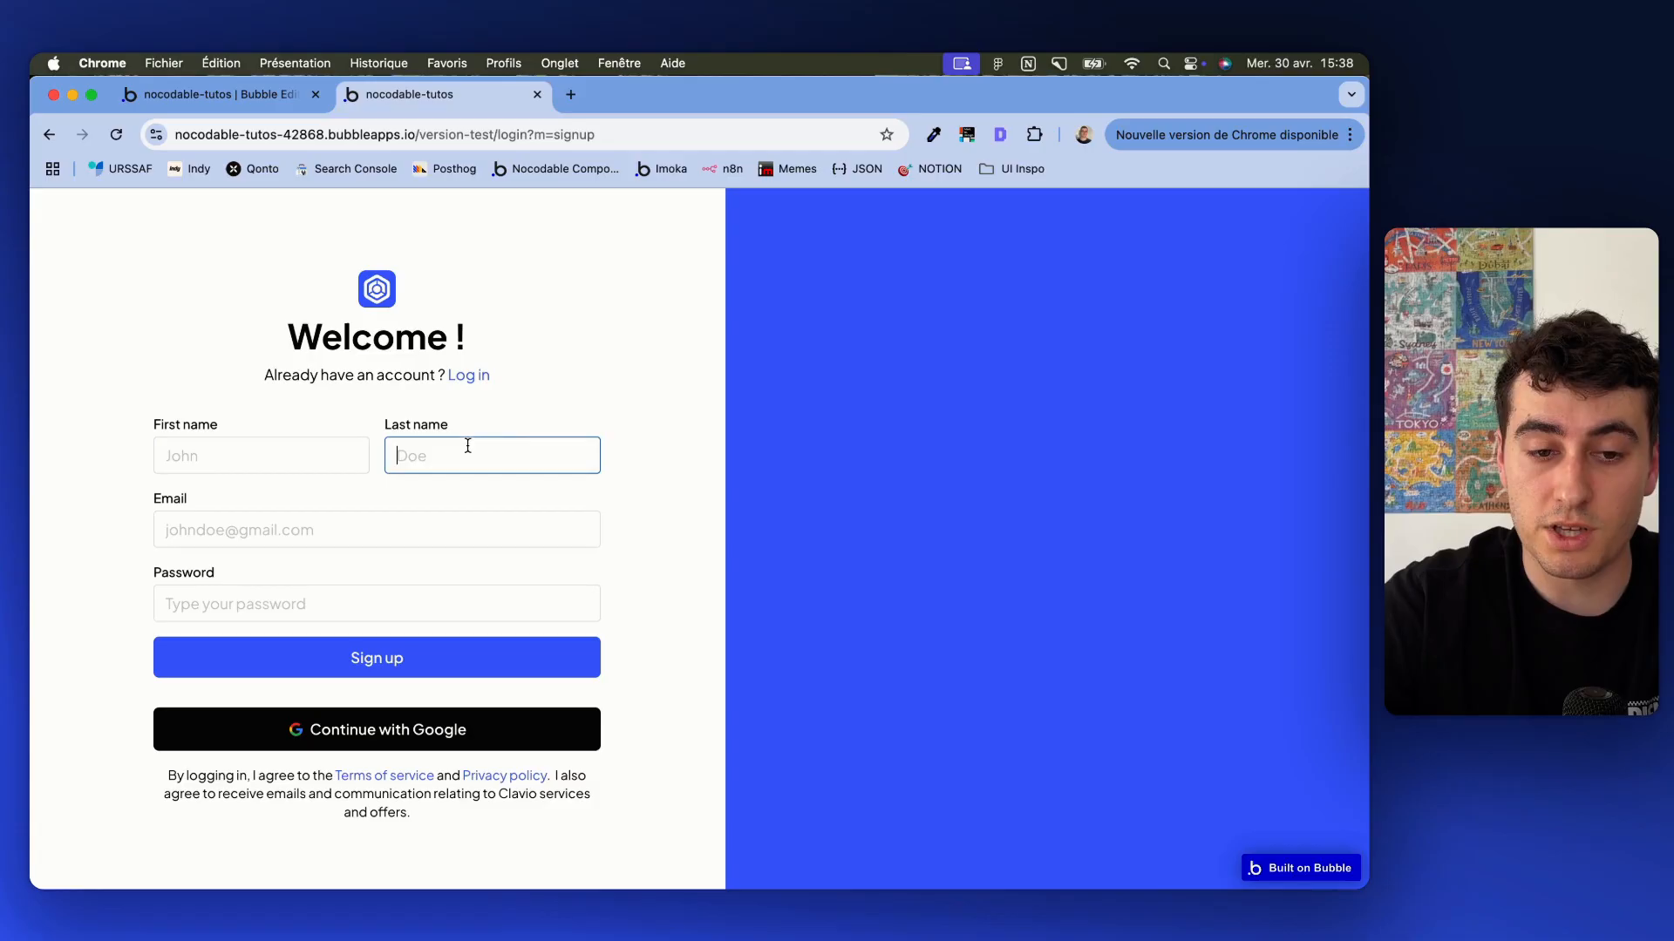
left_click(477, 382)
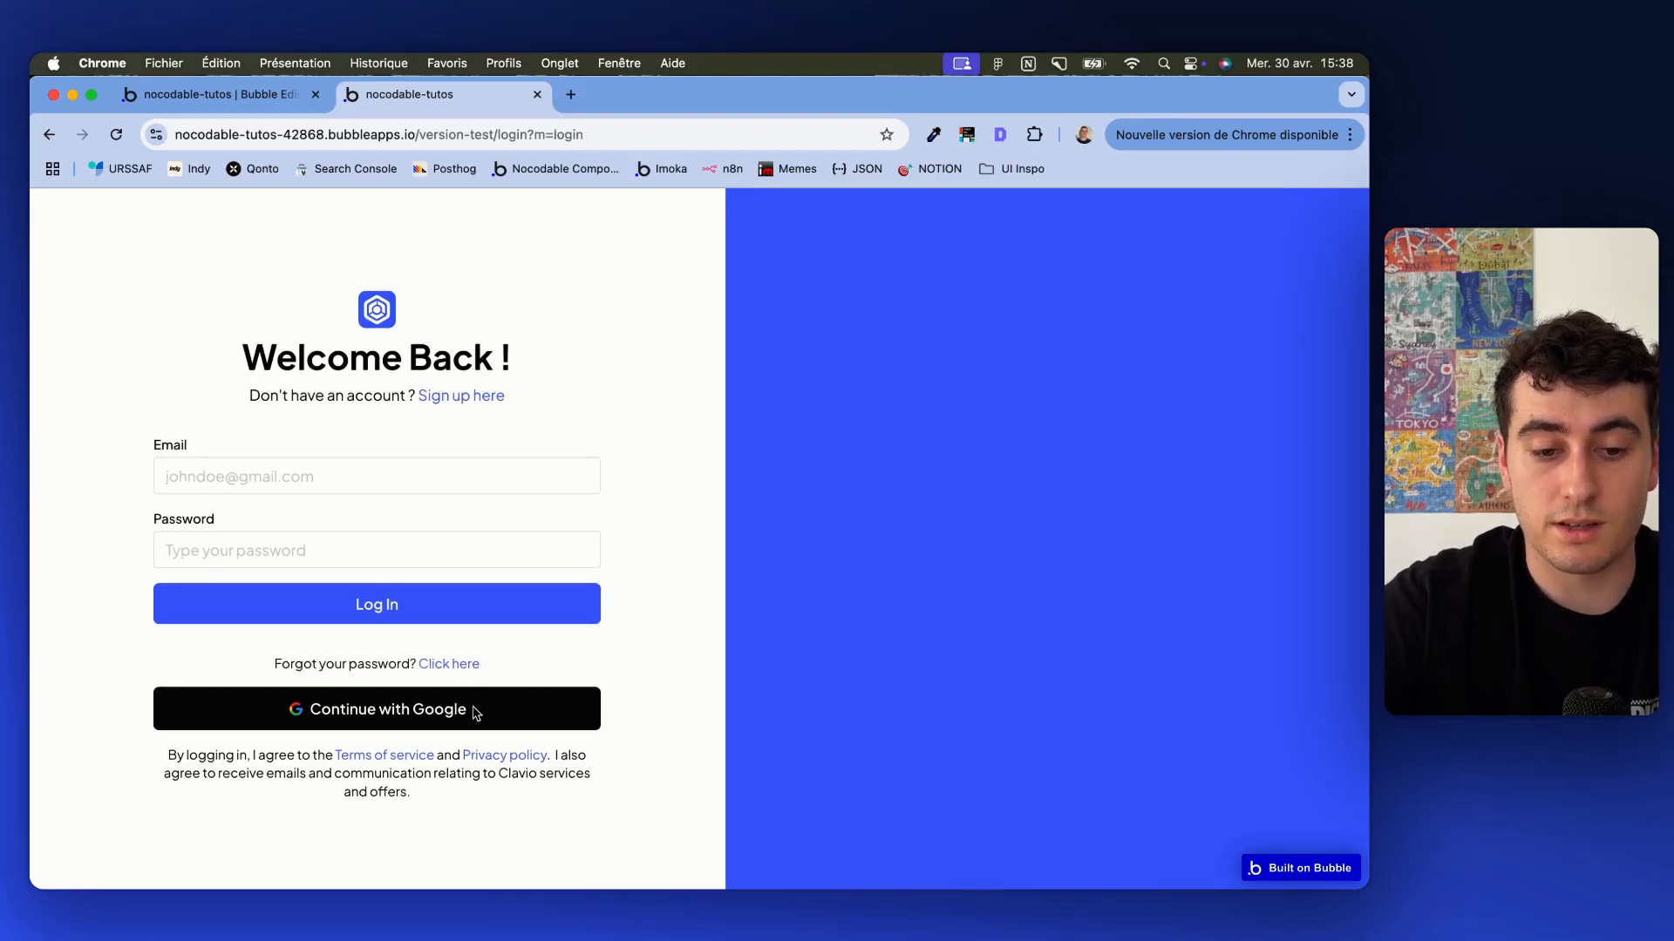
left_click(466, 670)
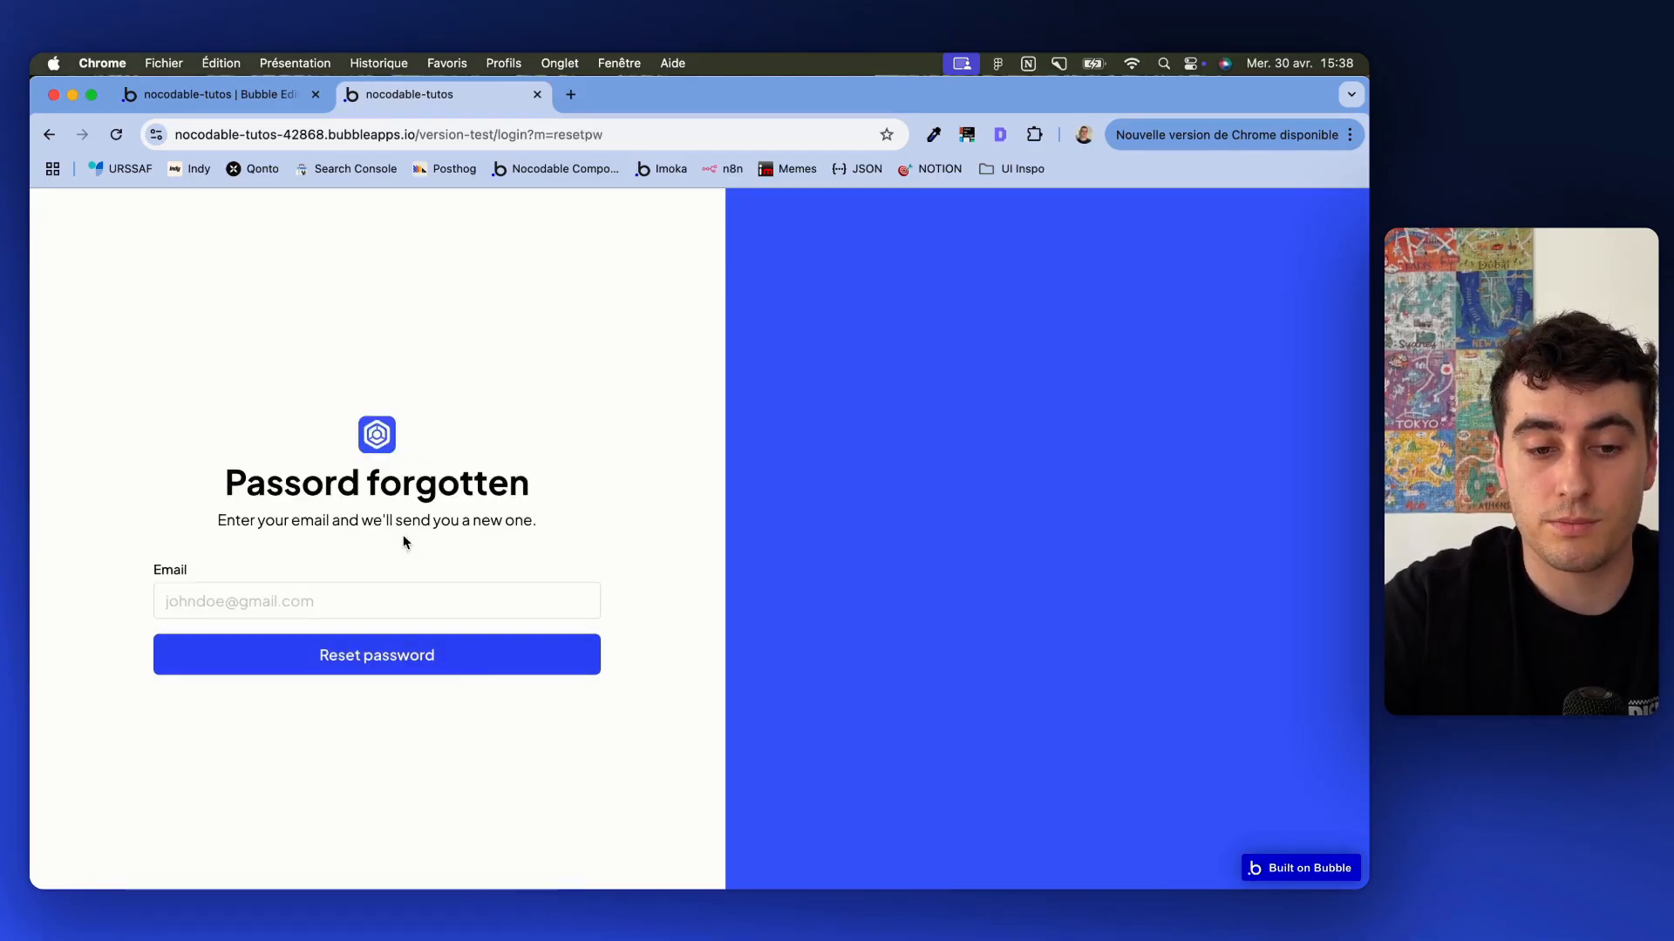
left_click_drag(243, 483, 476, 484)
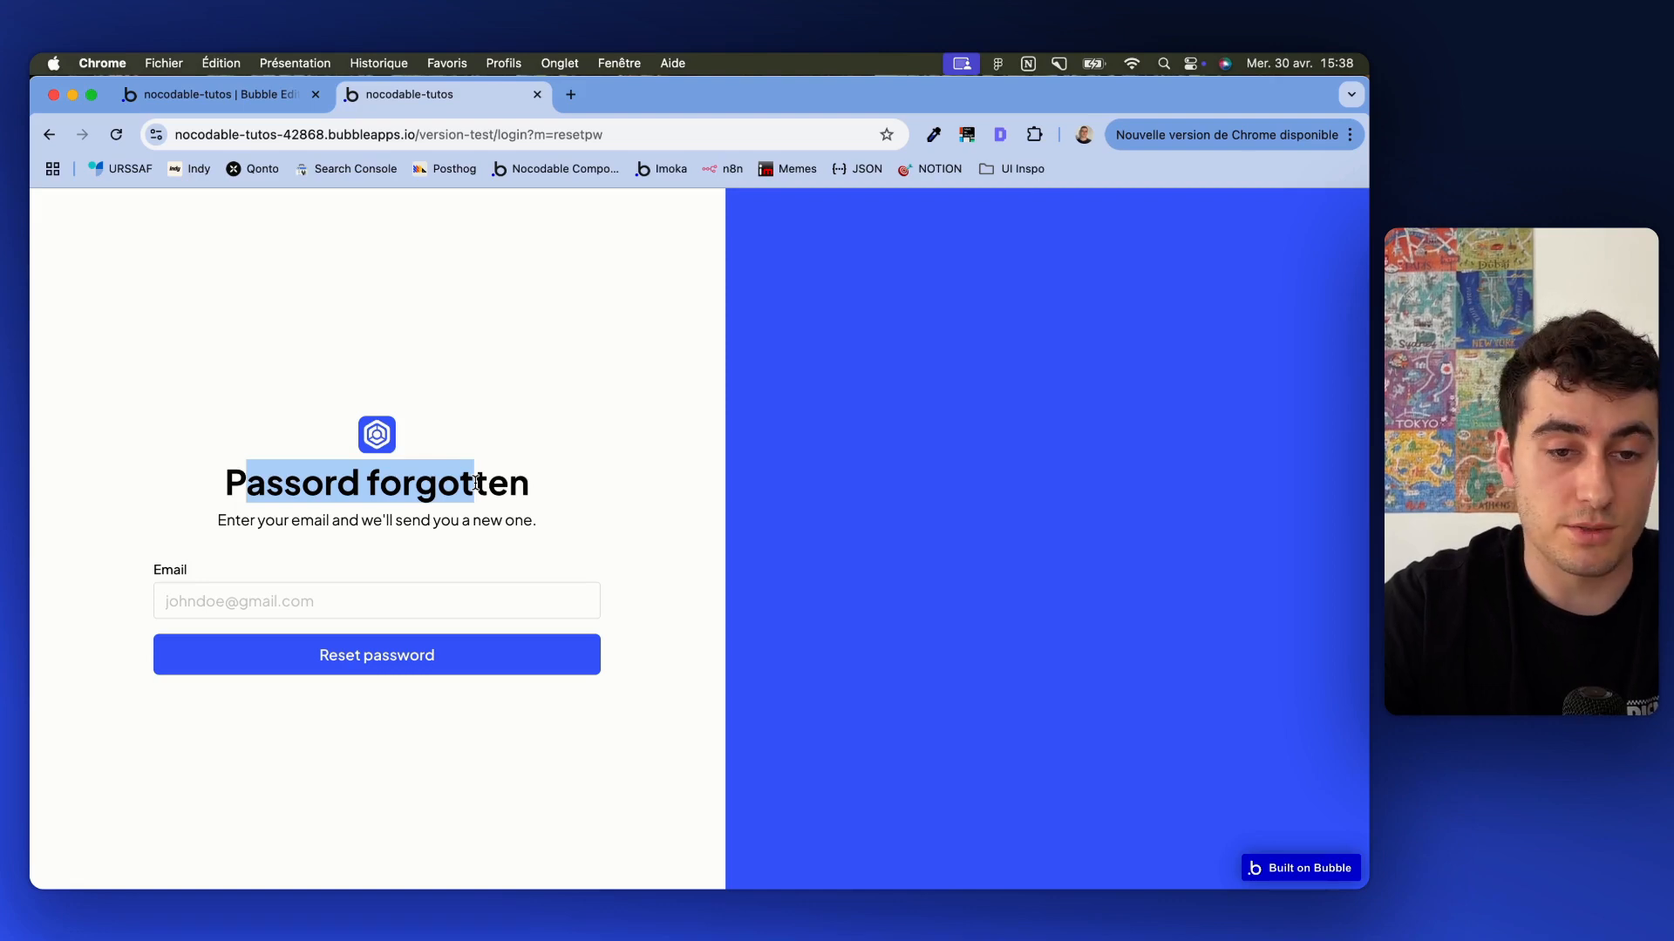
left_click(600, 496)
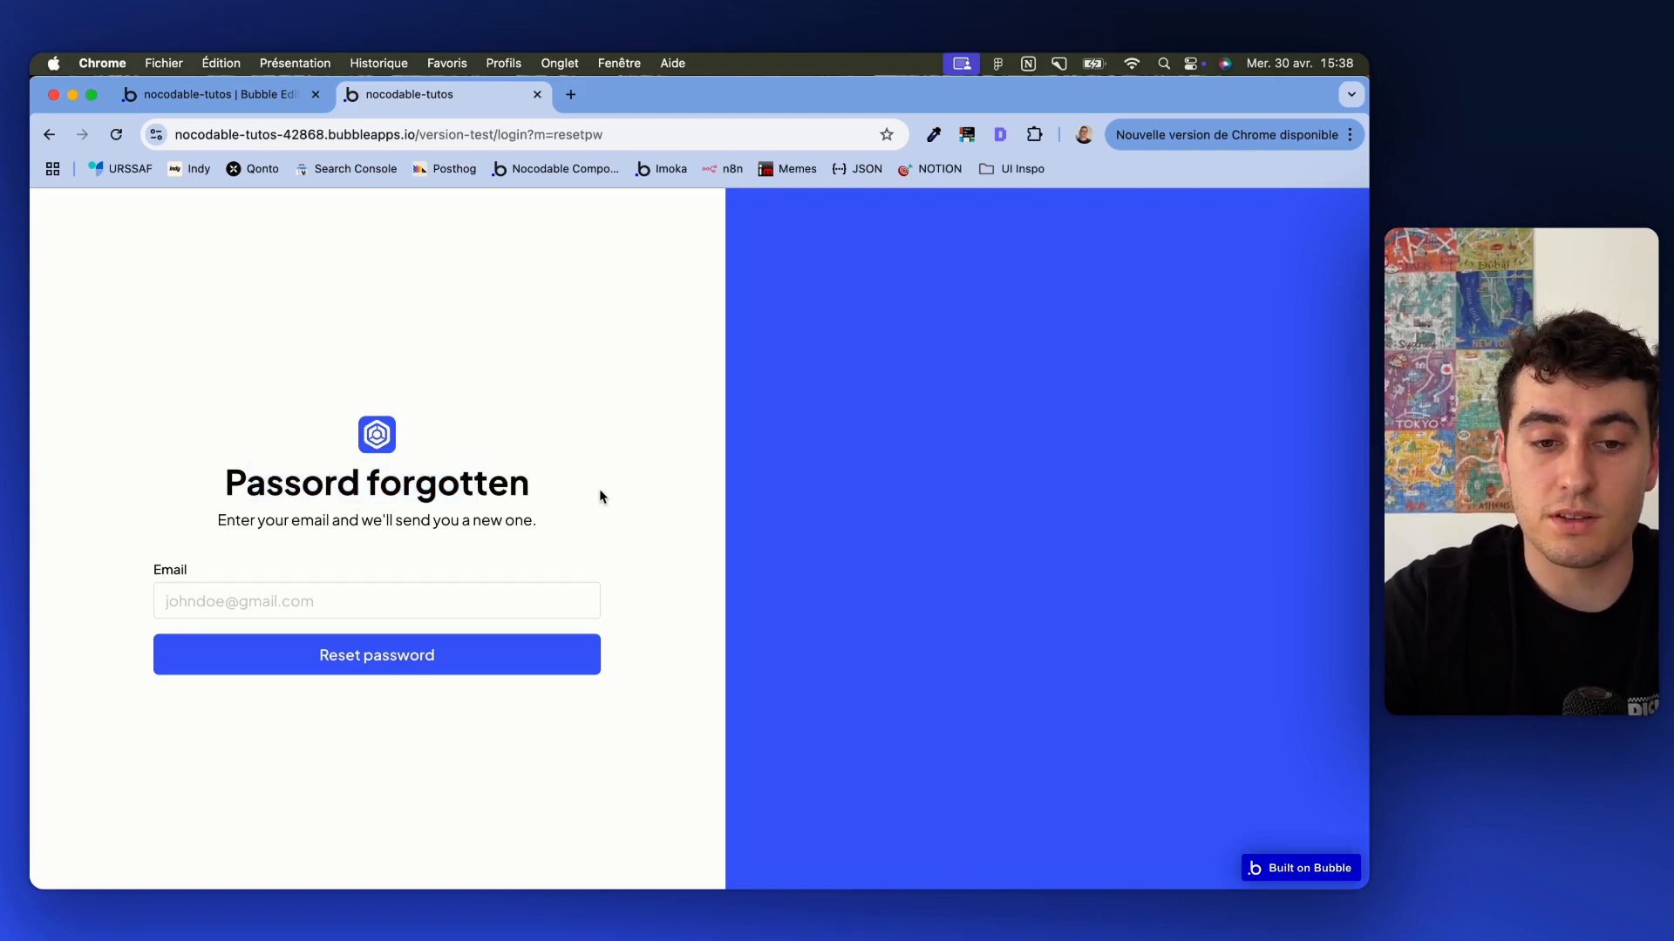
double_click(595, 139)
type("login")
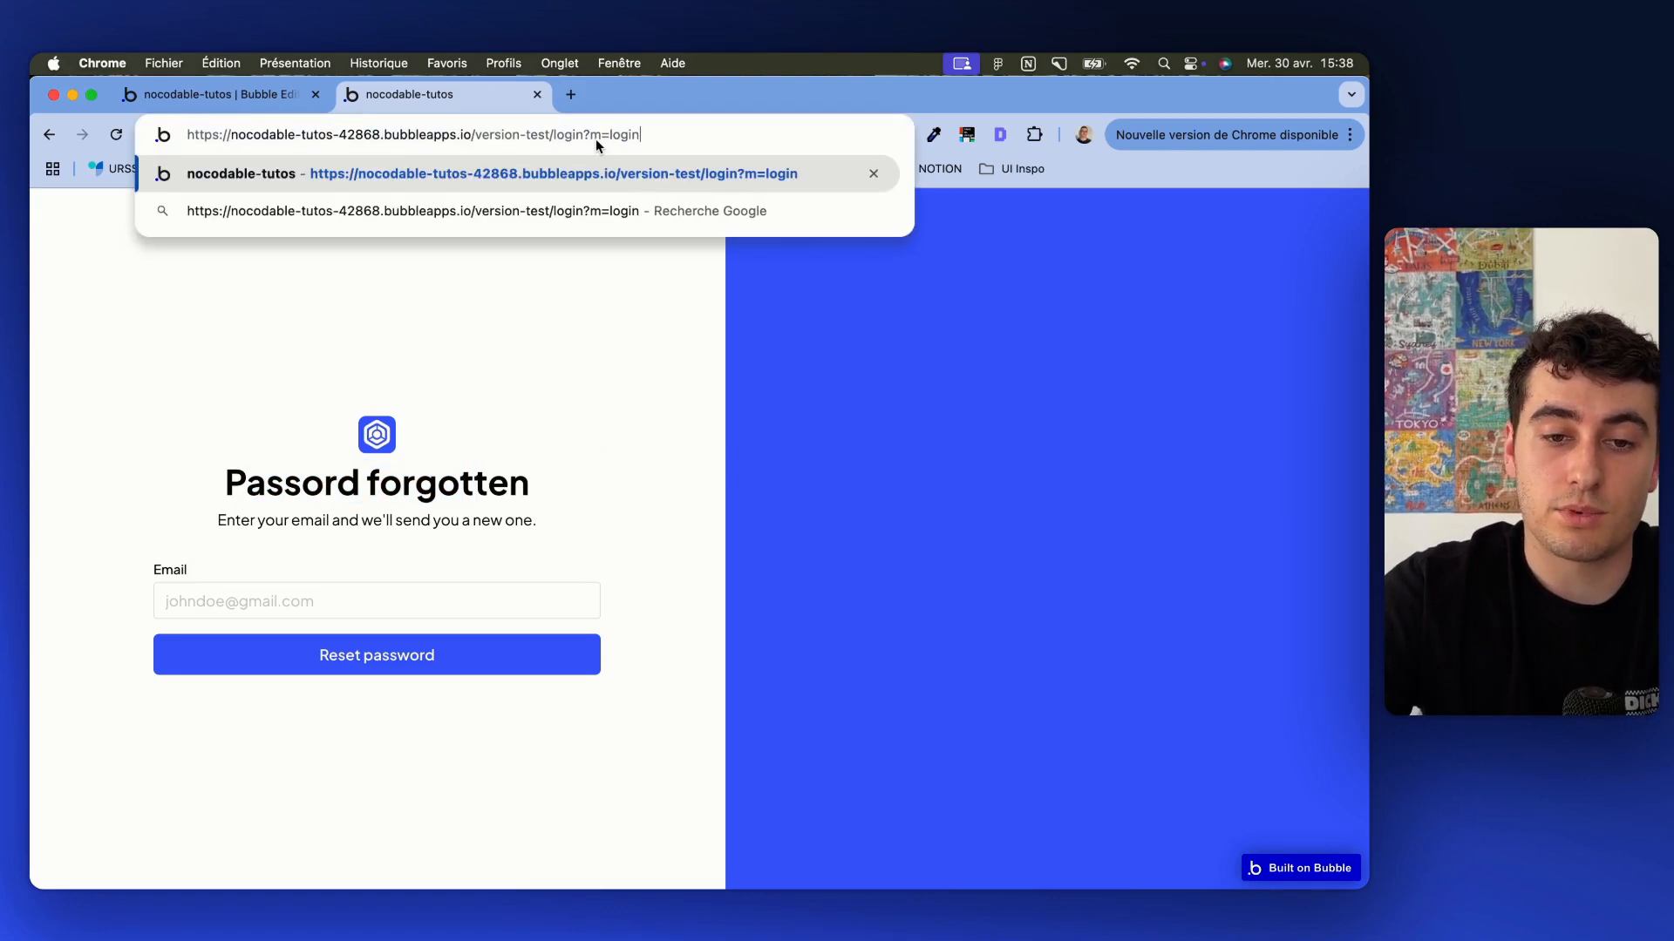
key("Return")
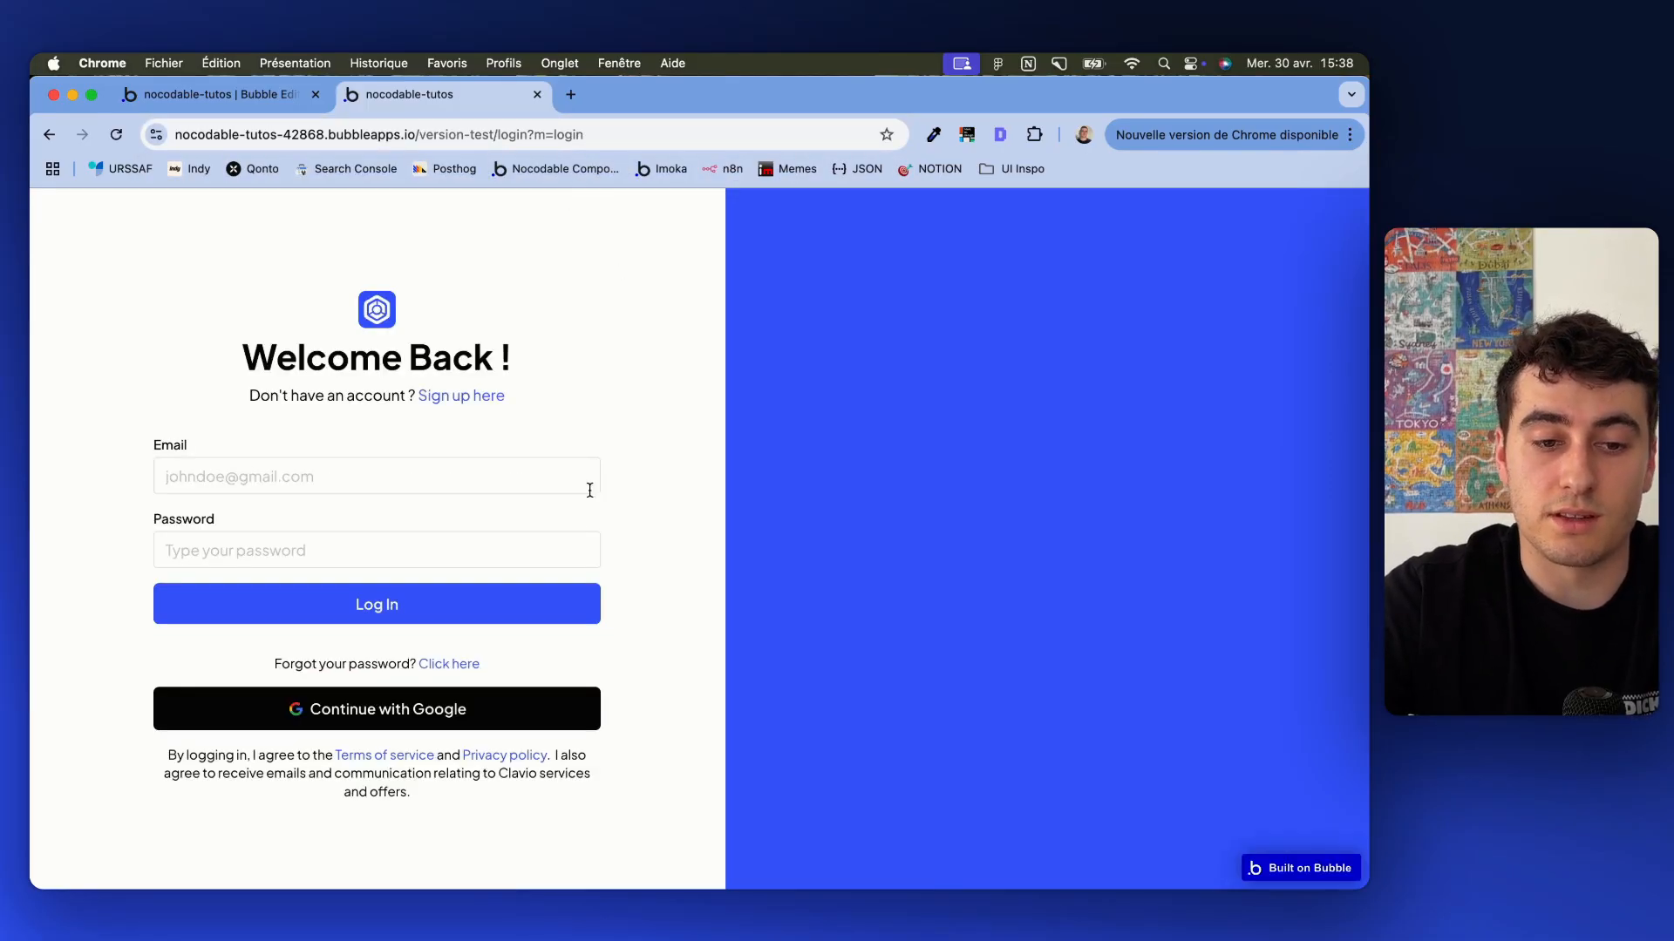
double_click(600, 134)
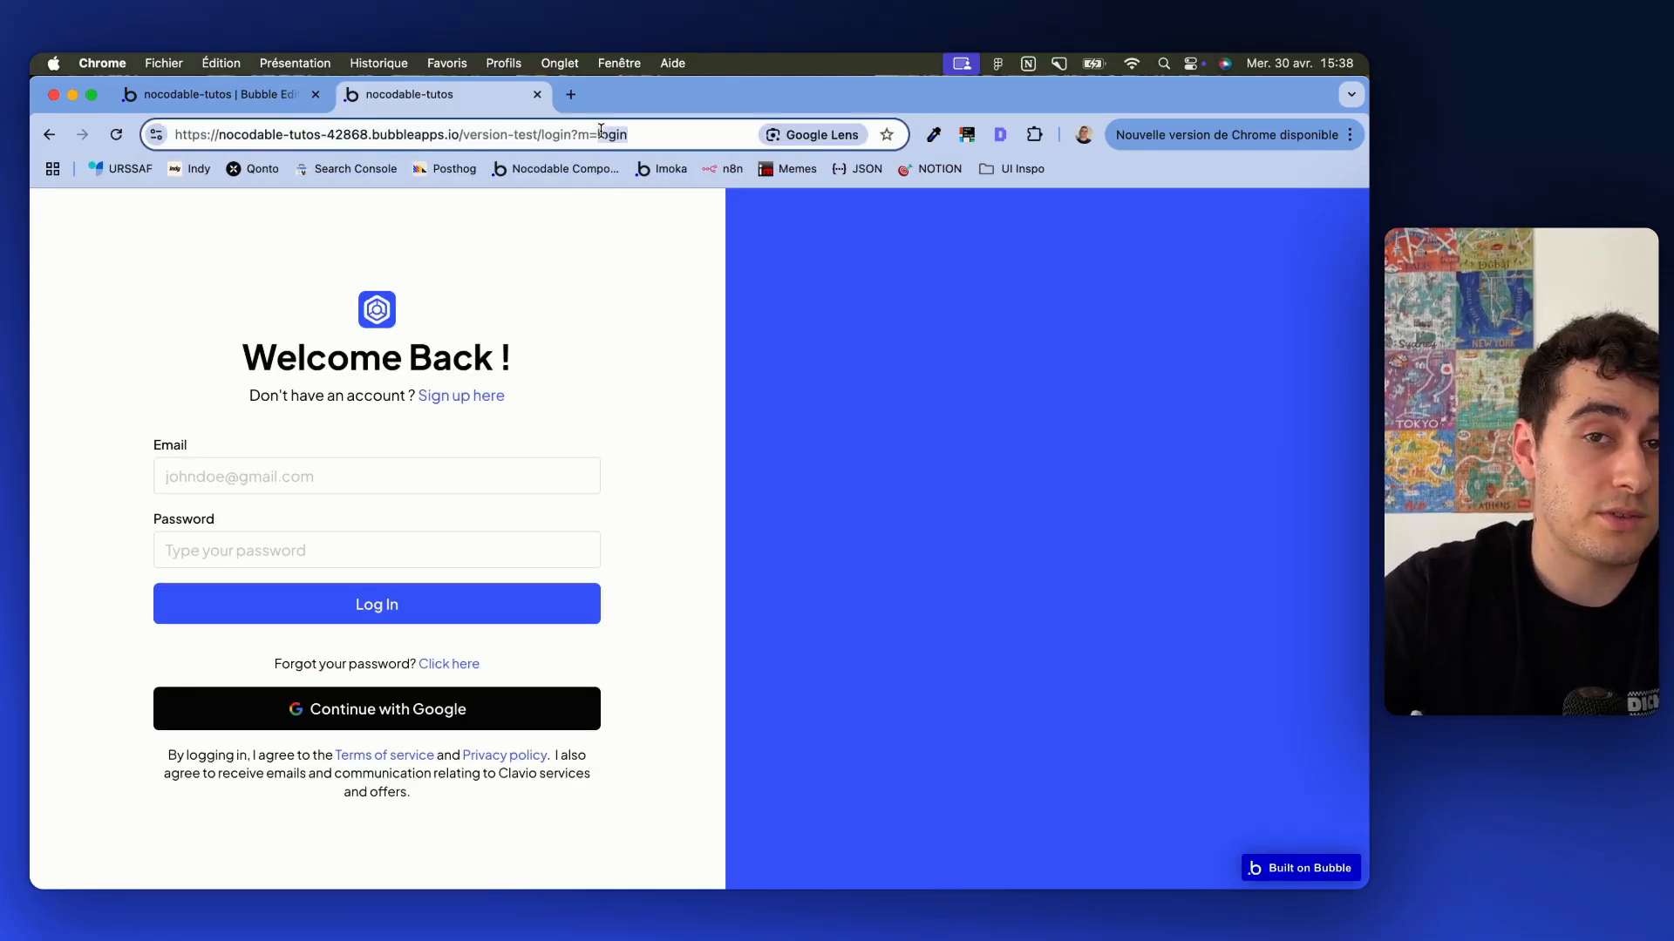
key("BackSpace")
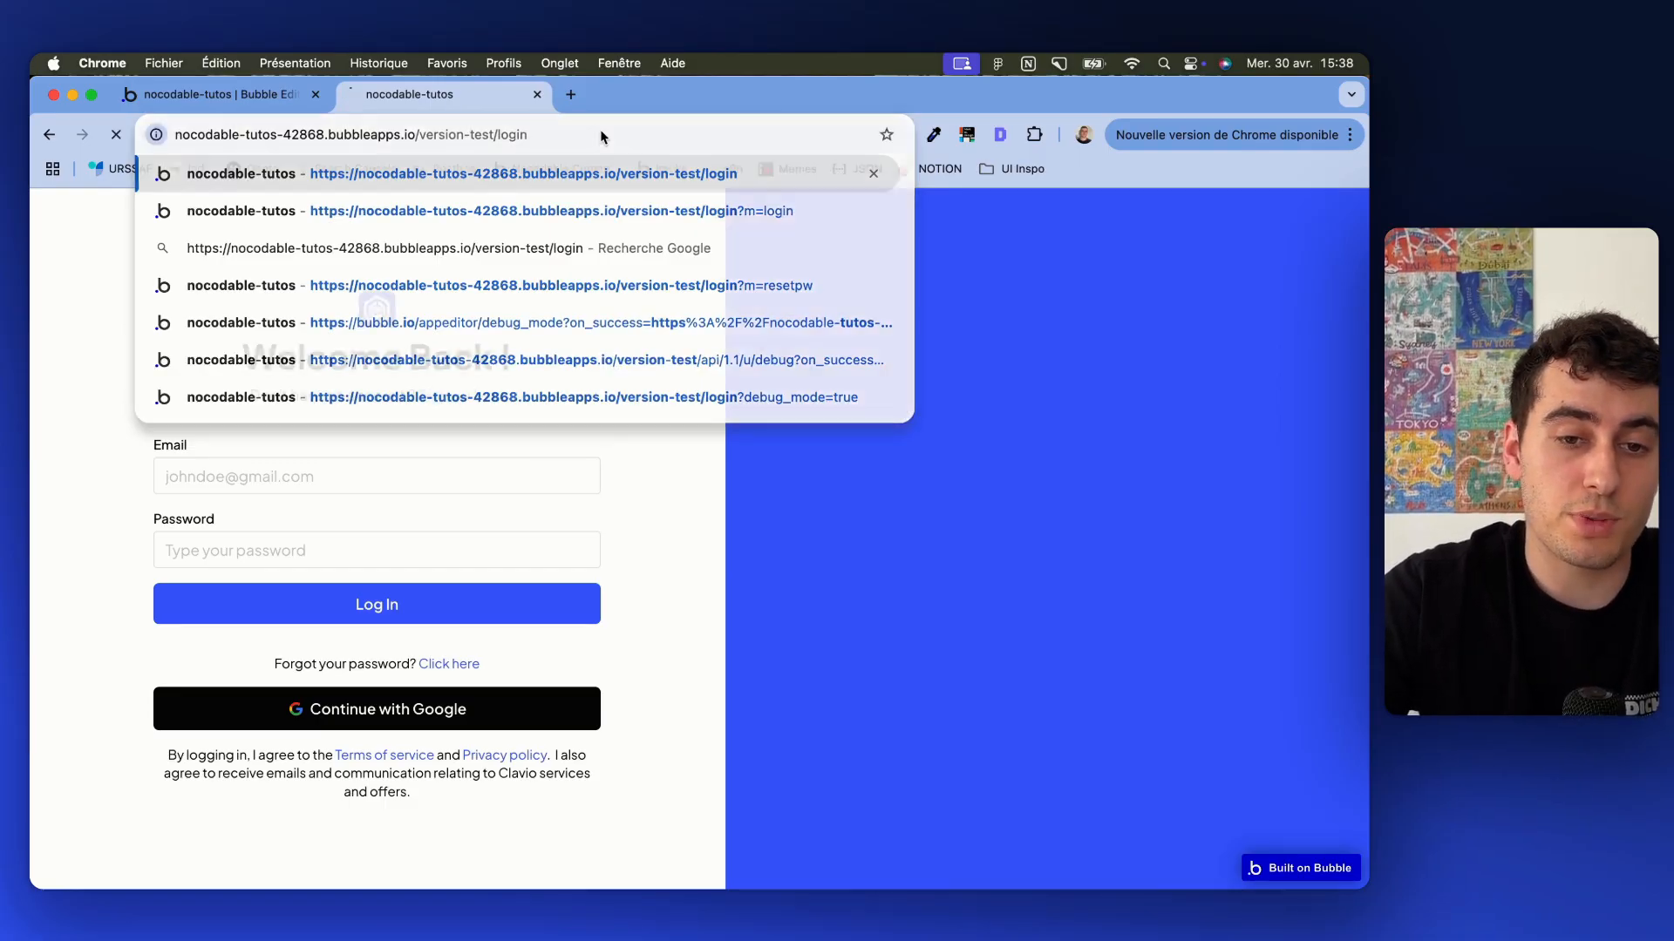
key("Return")
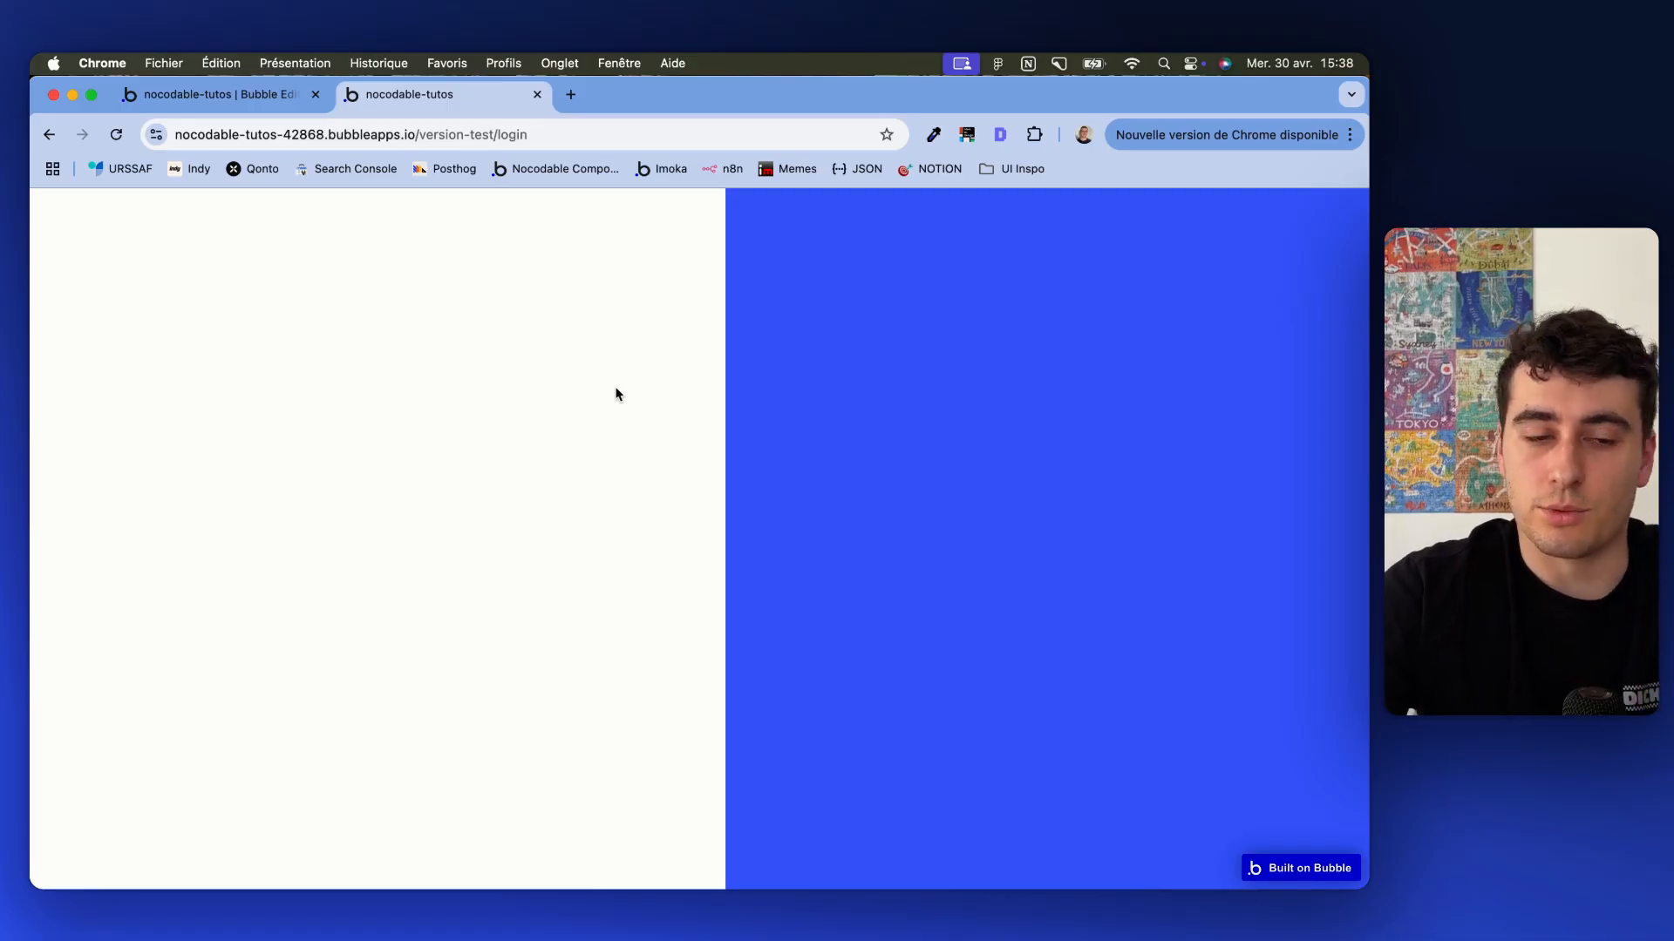
left_click(270, 98)
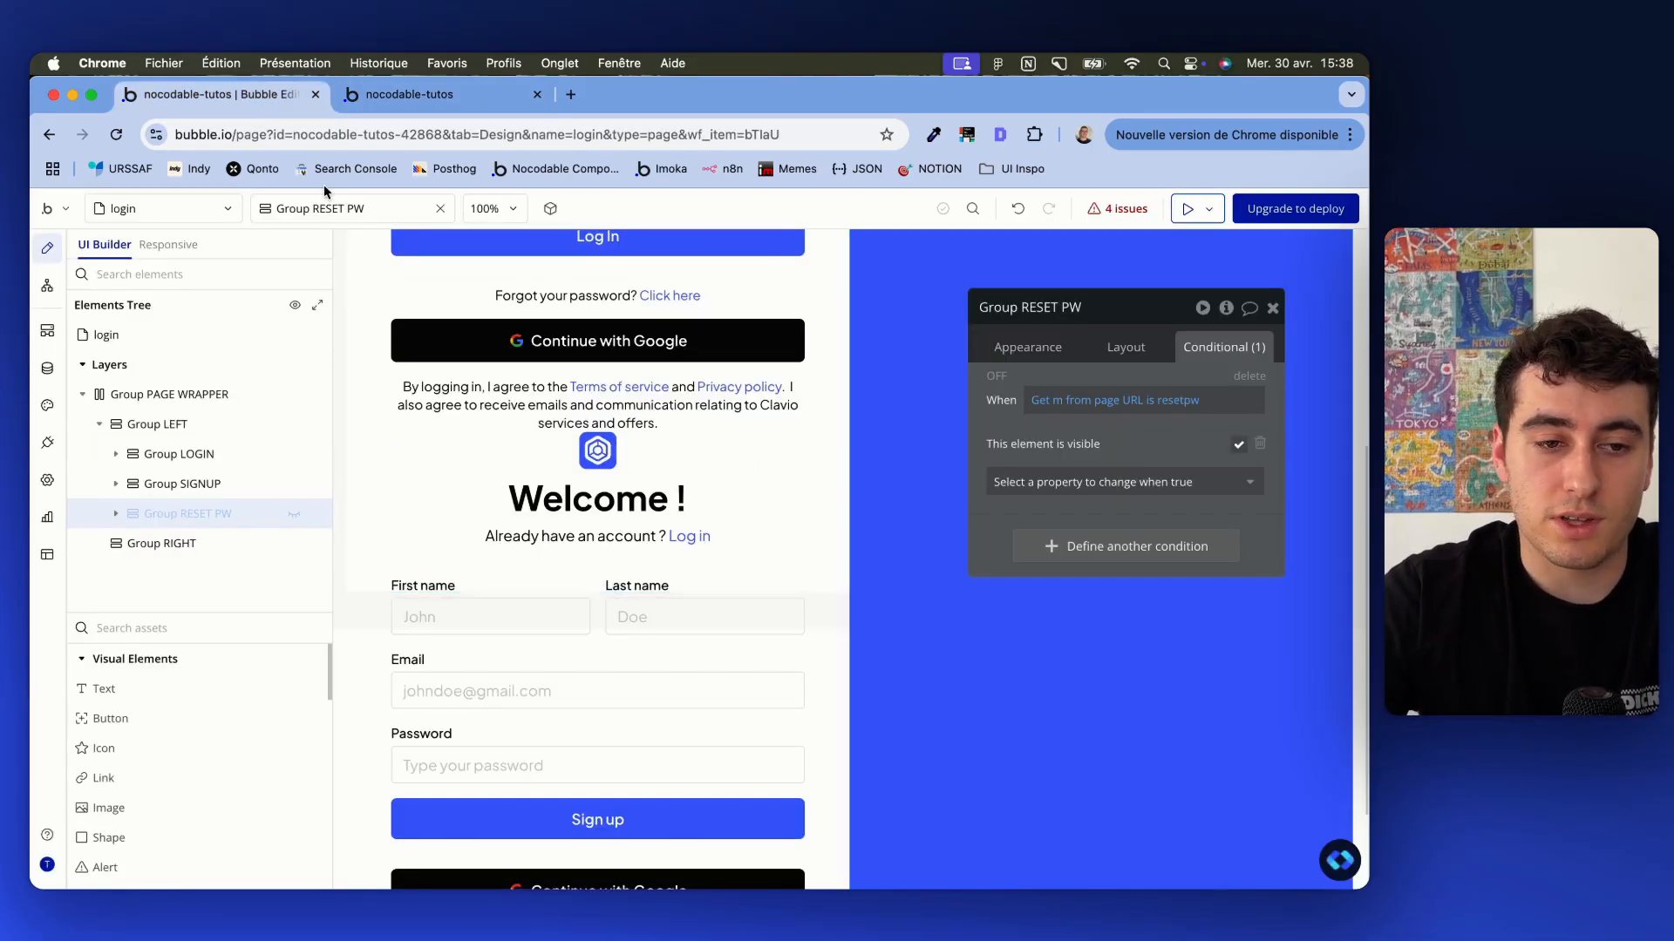
Add an 'or Get m from page URL' clause to Group LOGIN's visibility condition
left_click(94, 97)
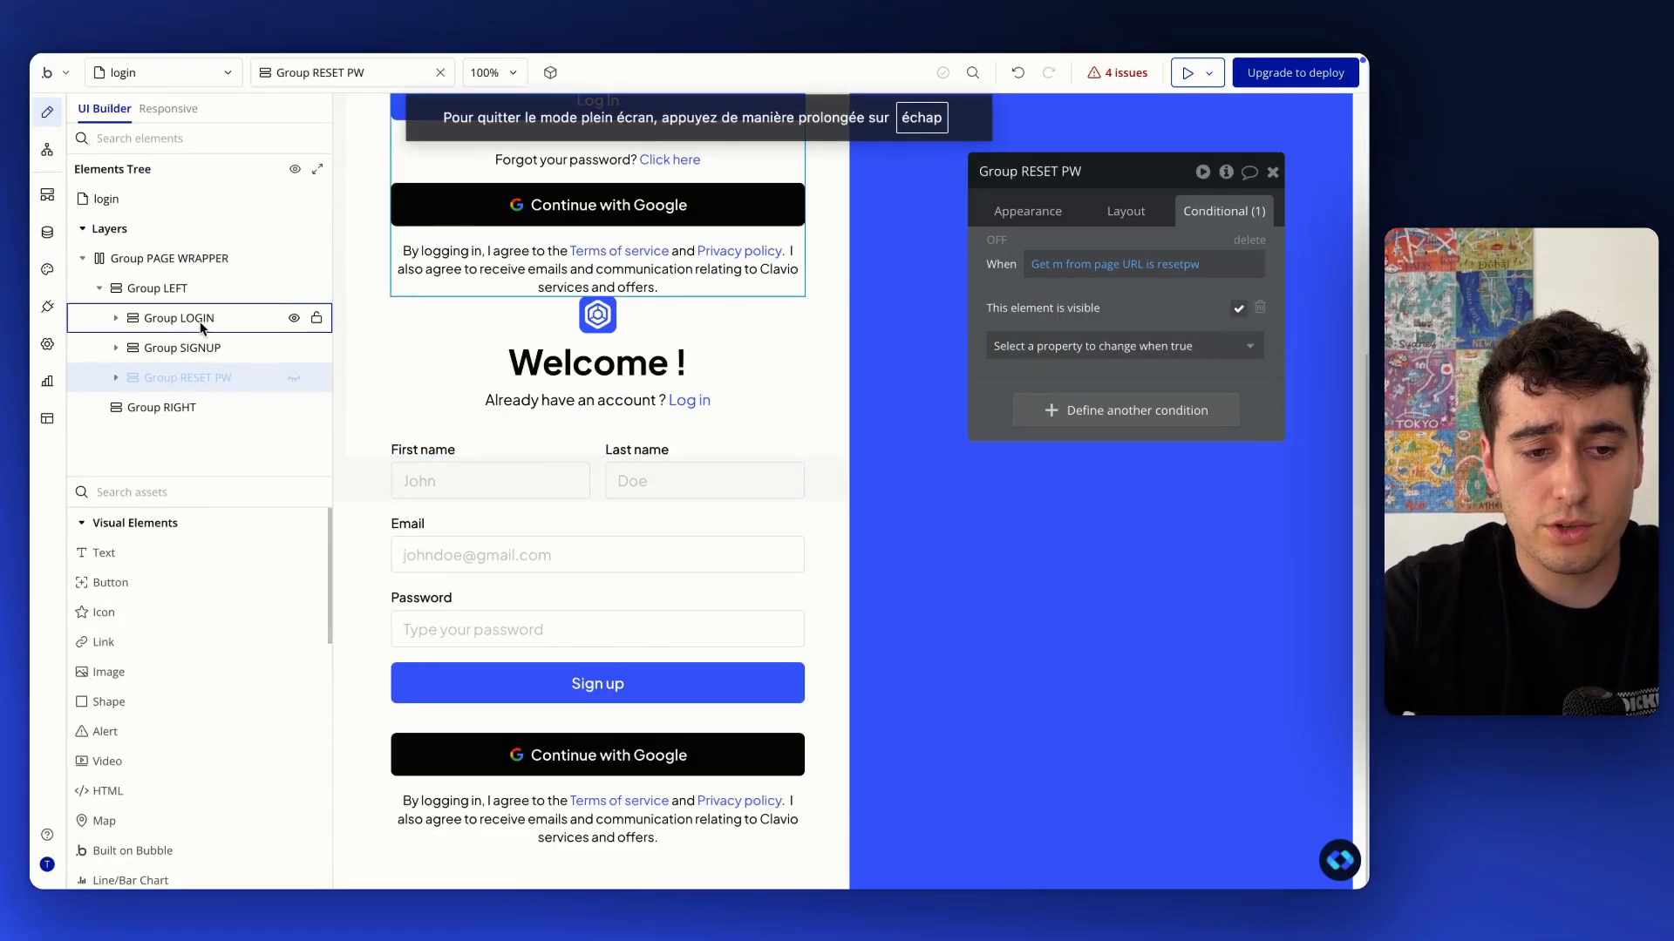
left_click(200, 323)
scroll(557, 366, "up", 1)
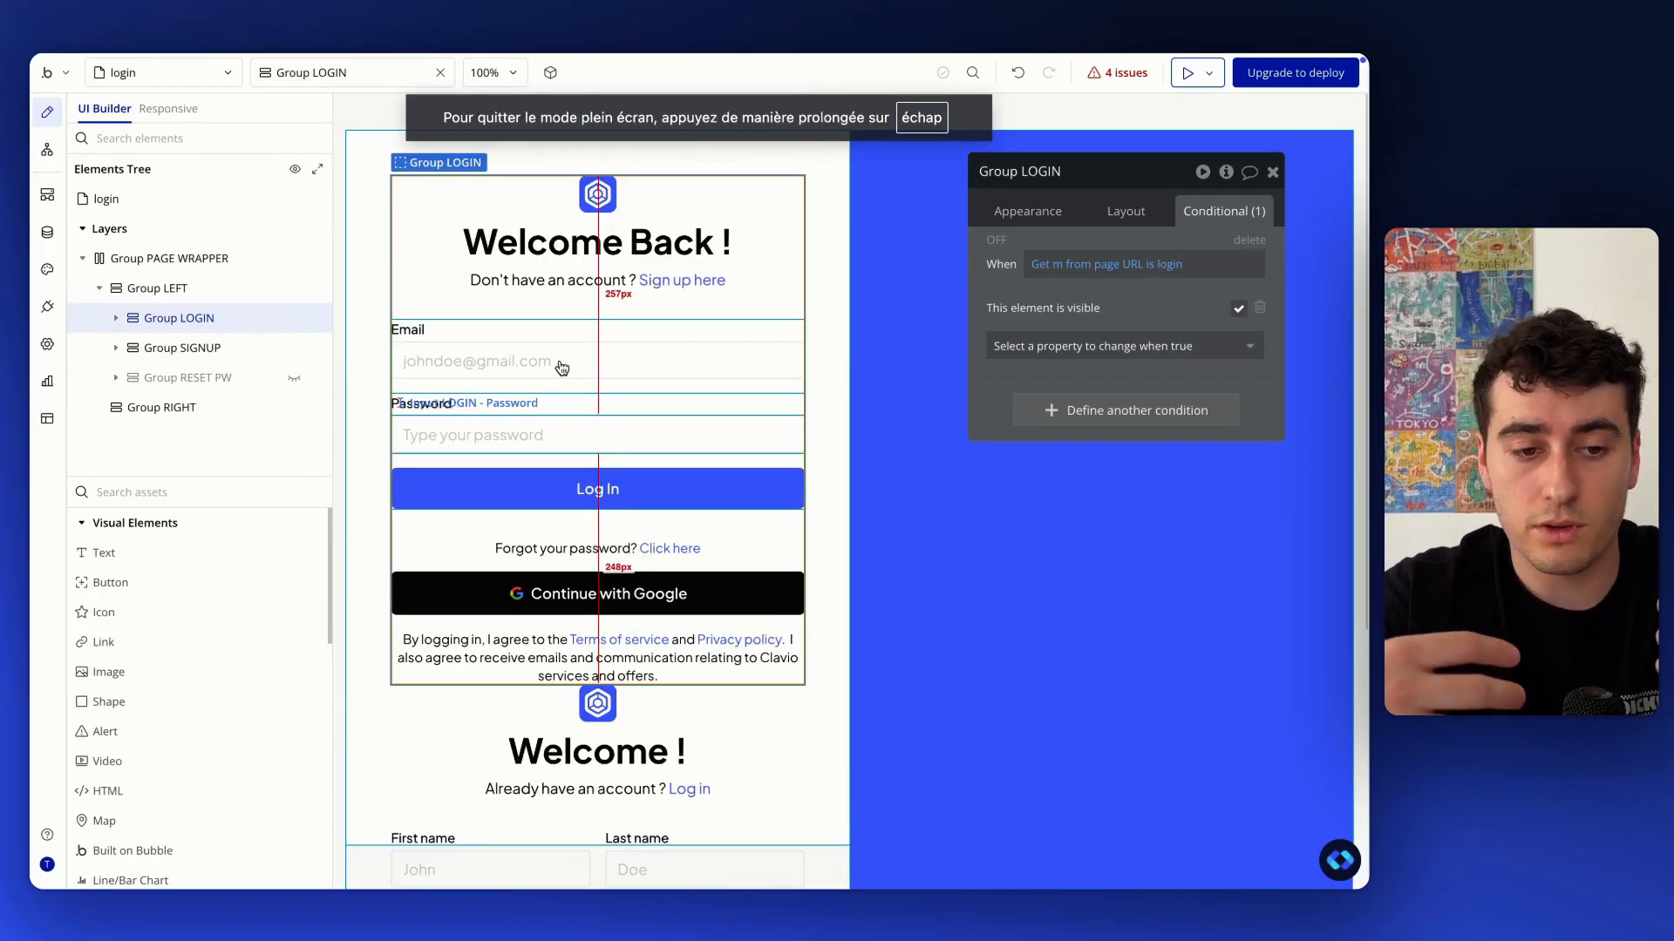
left_click(1173, 272)
left_click(1053, 283)
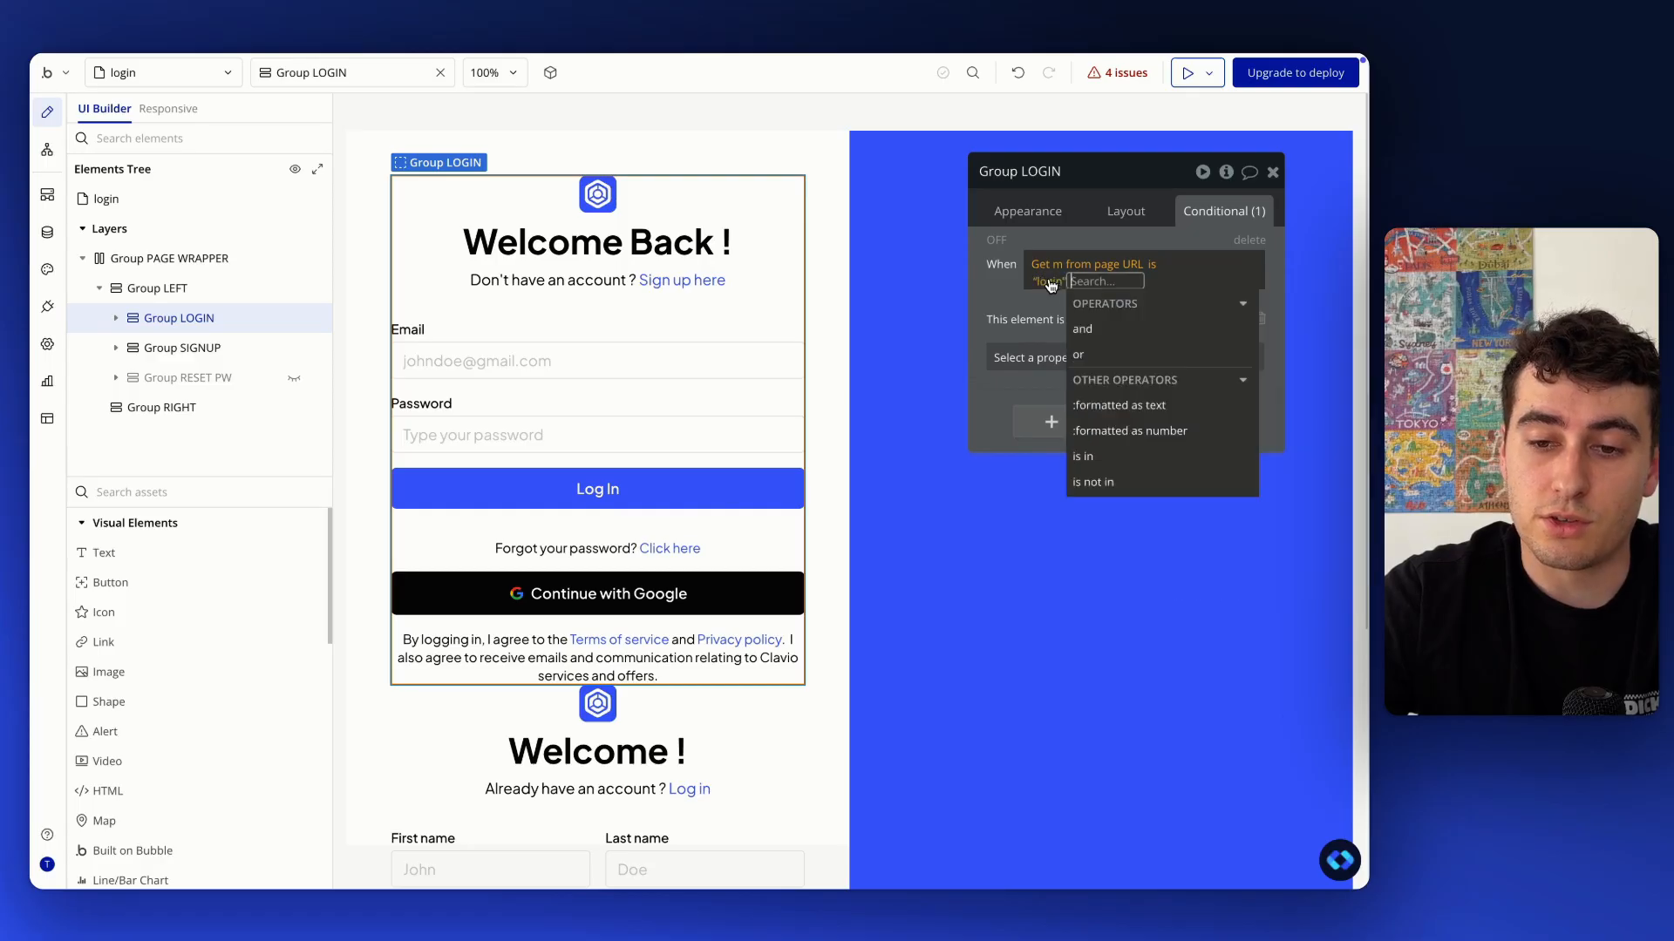
left_click(1109, 357)
type("get")
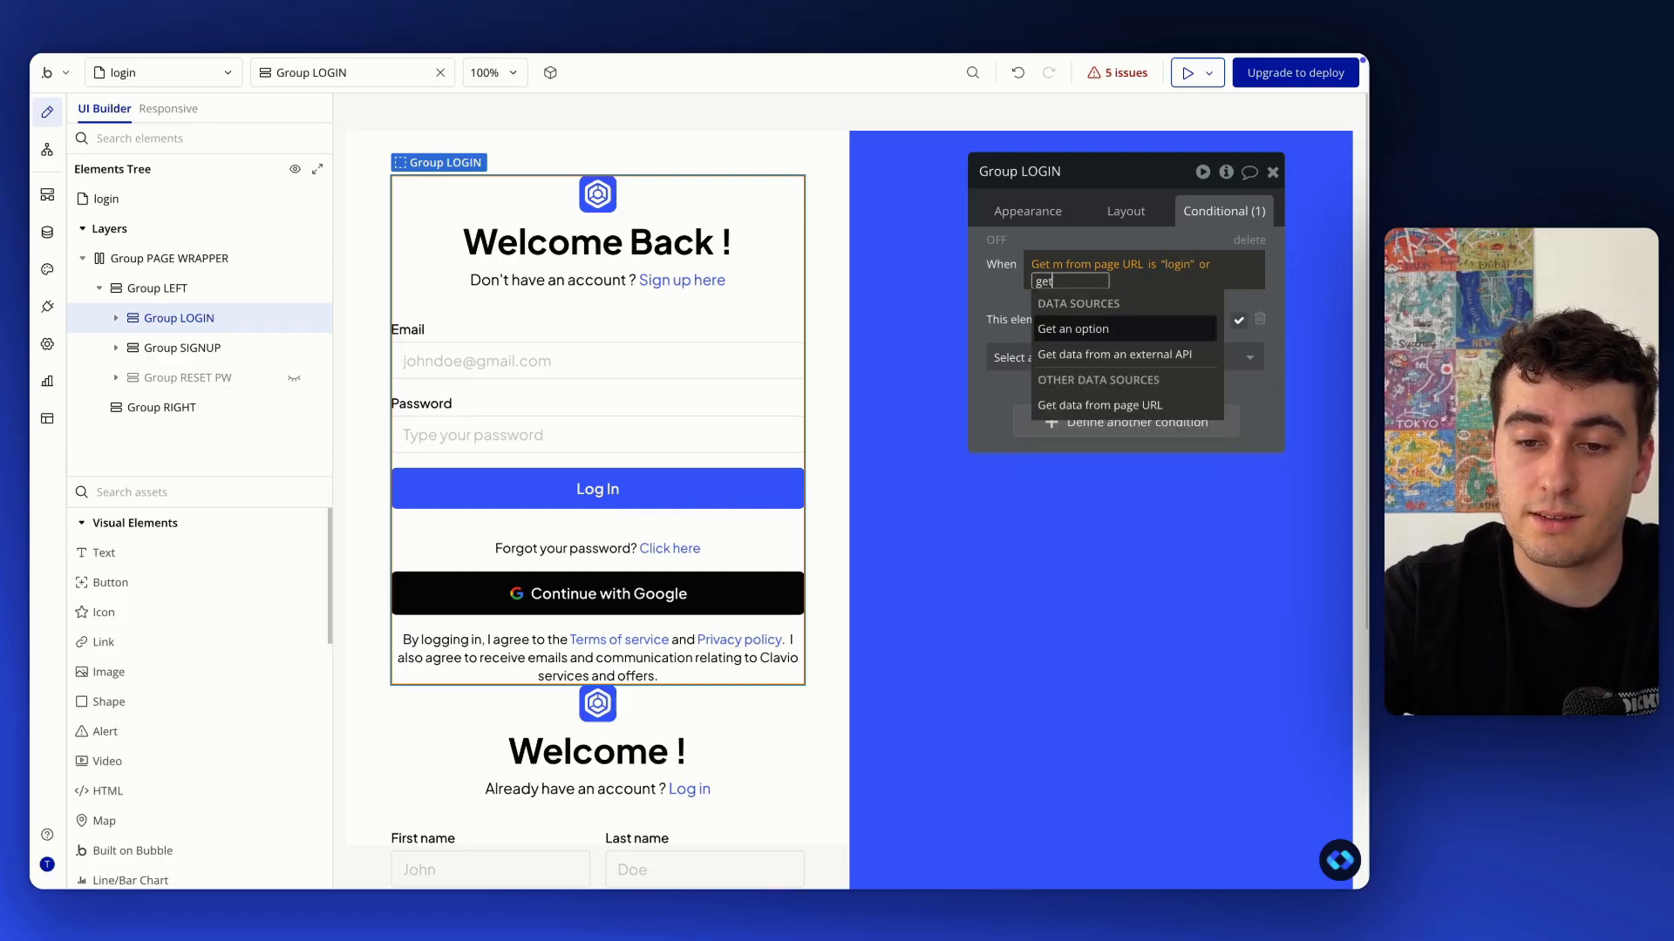
left_click(1109, 405)
left_click(854, 255)
type("m")
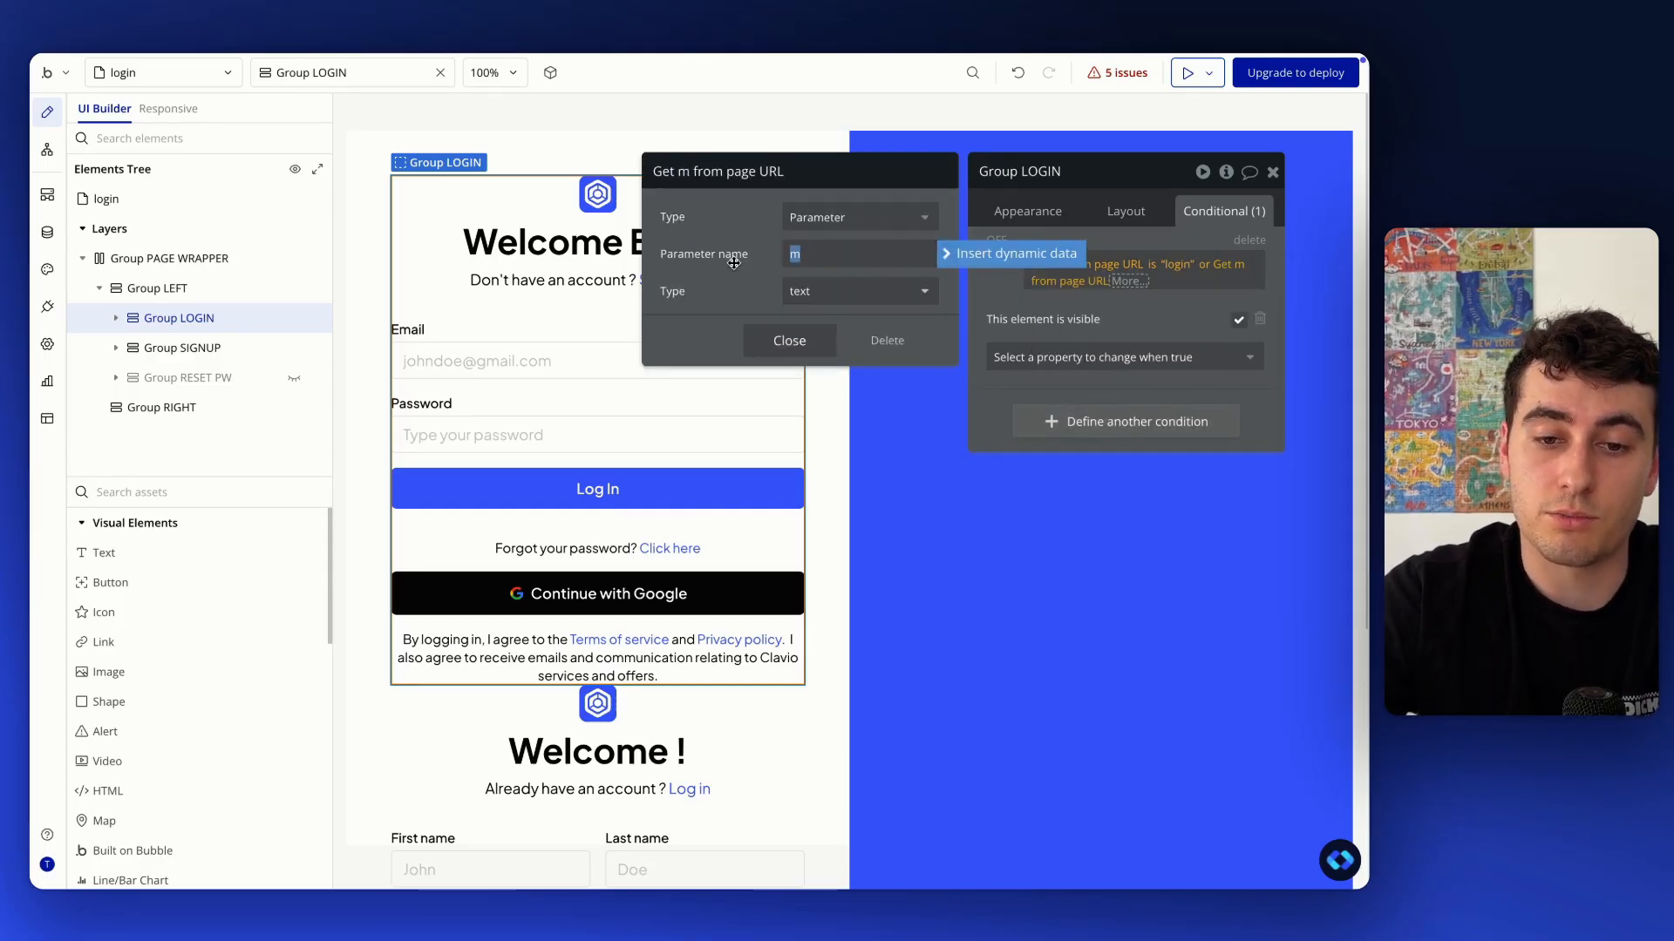
Finish the clause as 'is empty' and switch to the app preview tab
left_click(1129, 280)
type("em")
left_click(1138, 329)
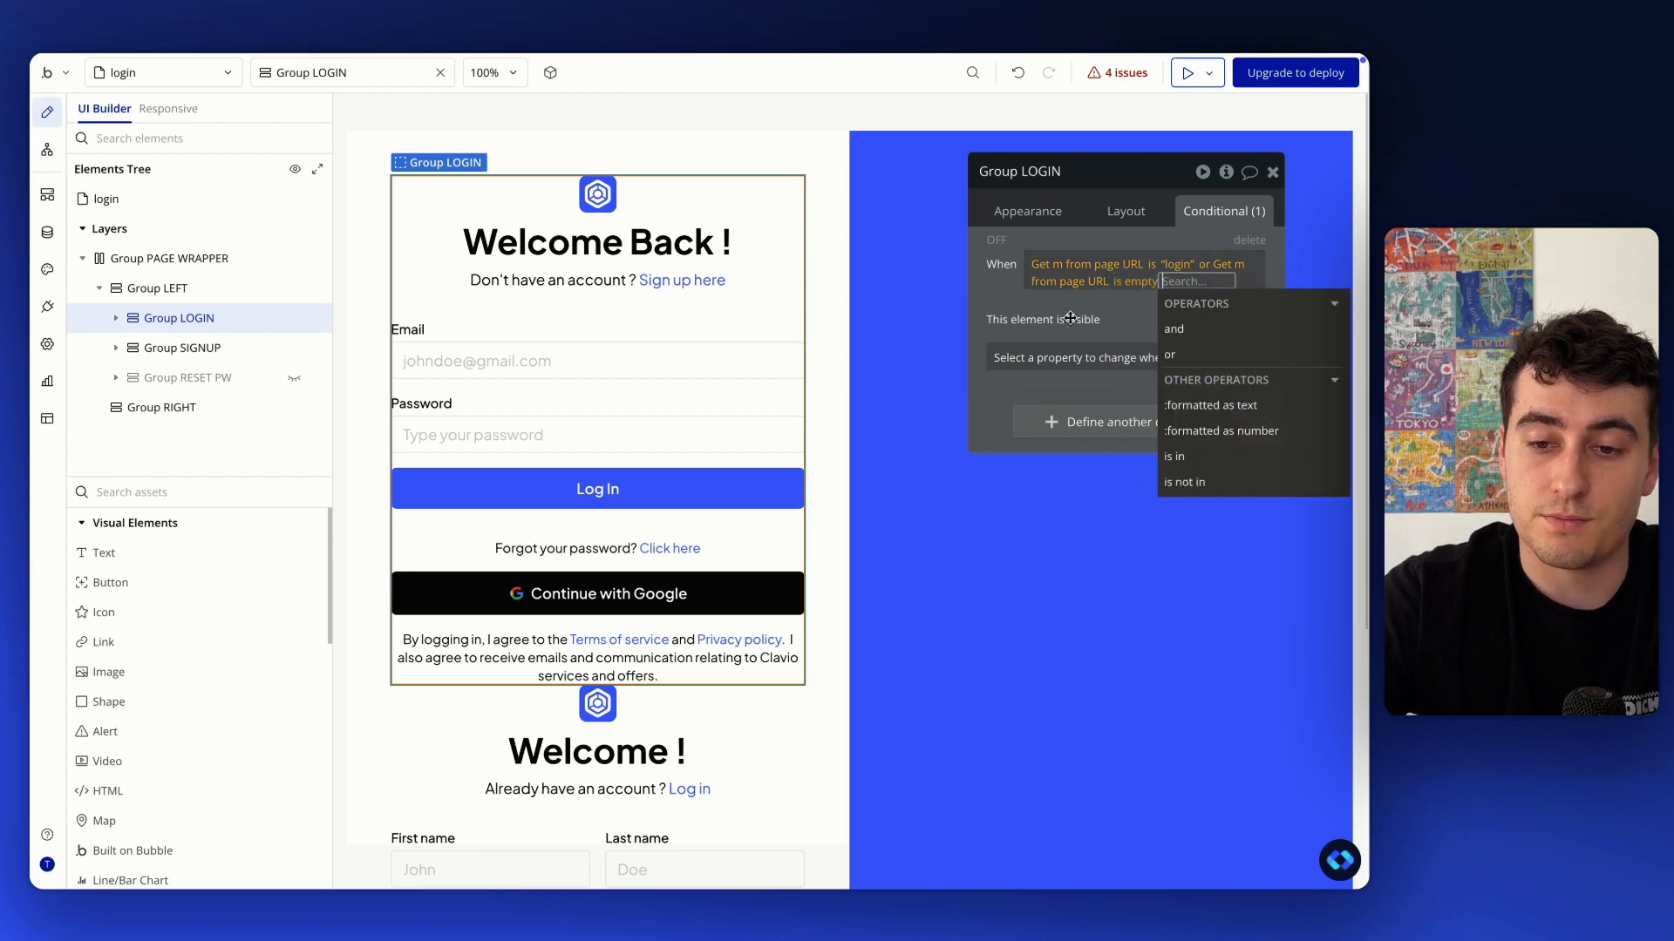
left_click(1051, 319)
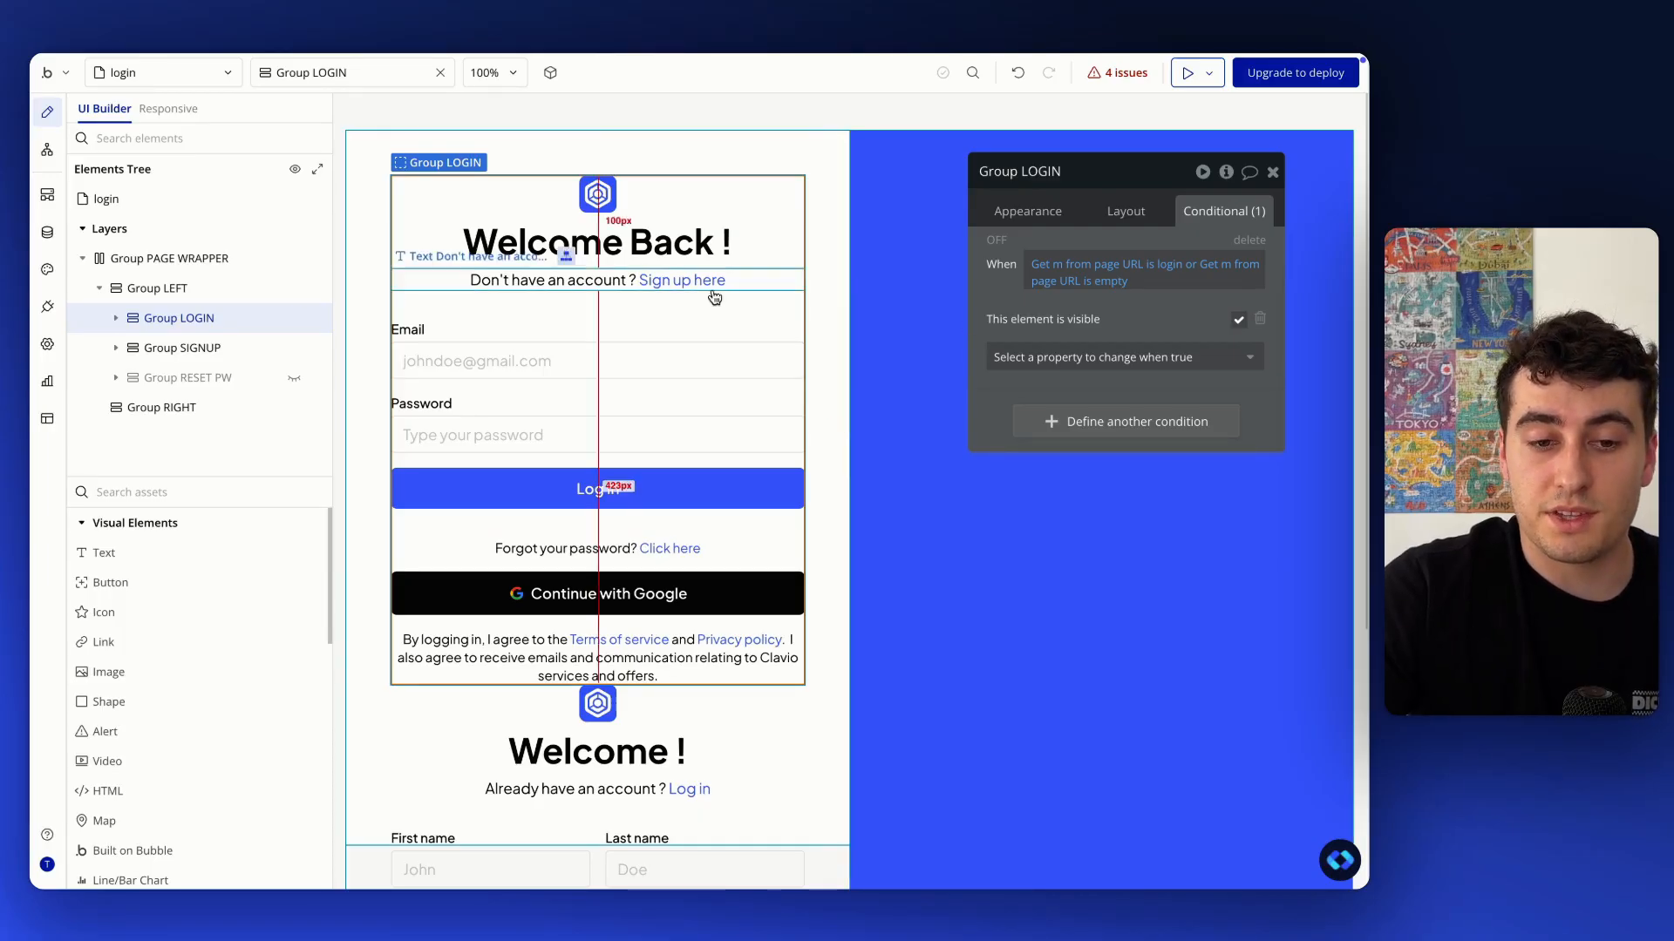
mouse_move(436, 55)
left_click(427, 96)
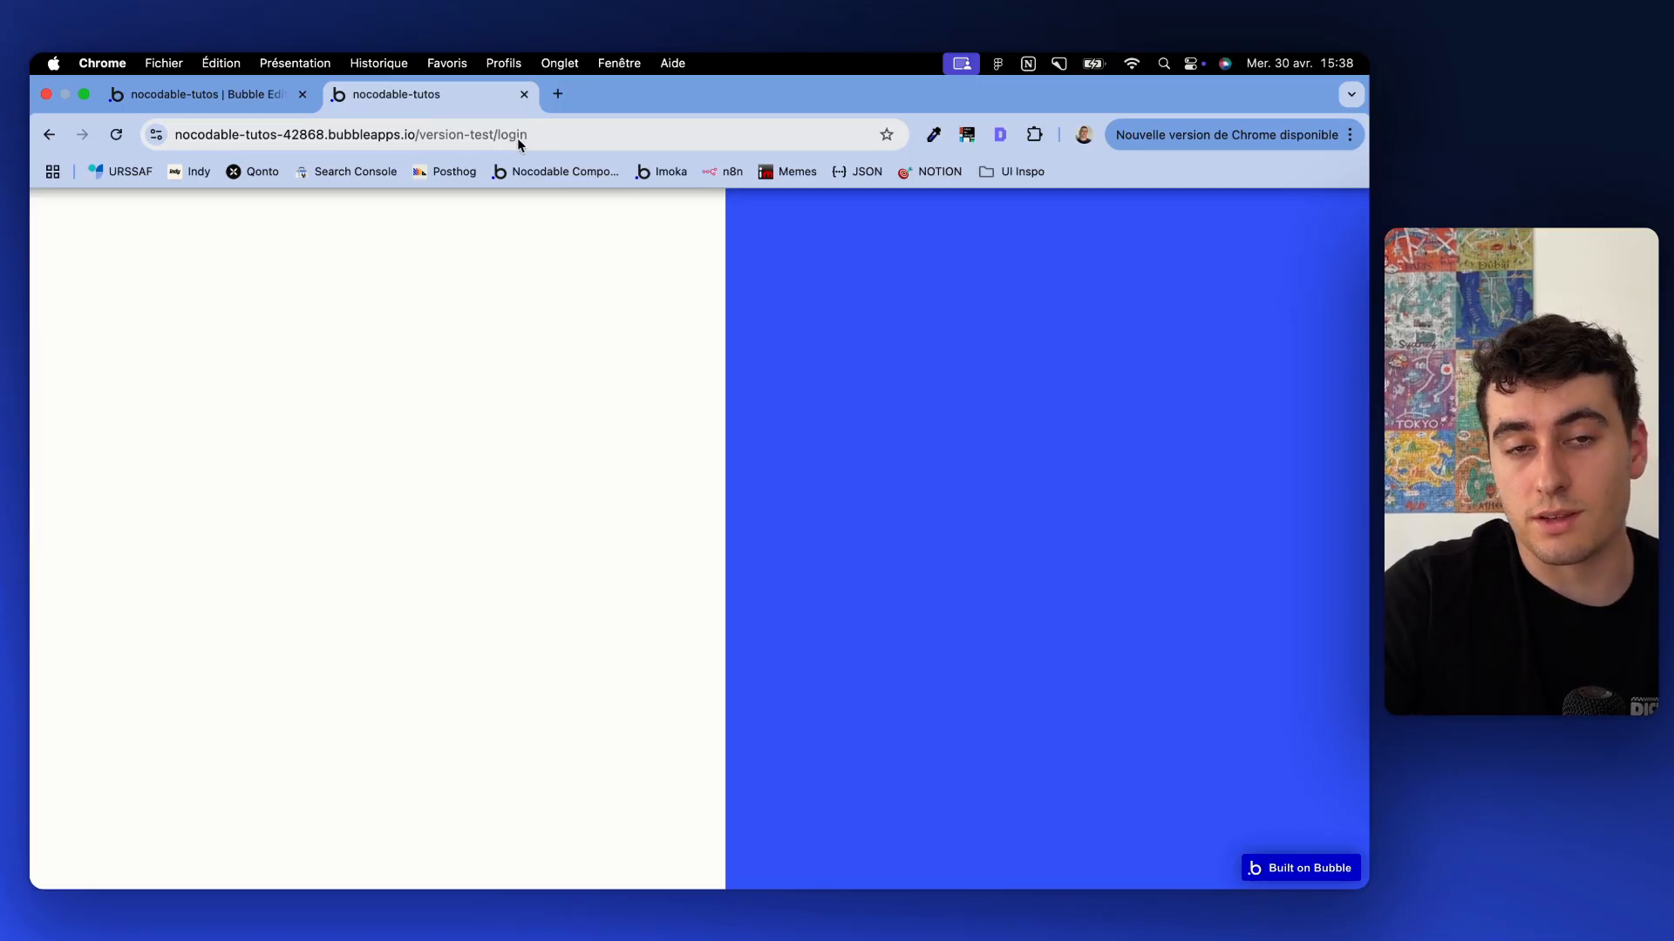
Compare the parameter-less login preview against the Figma design, then return to the Bubble Editor tab
left_click_drag(582, 75, 344, 59)
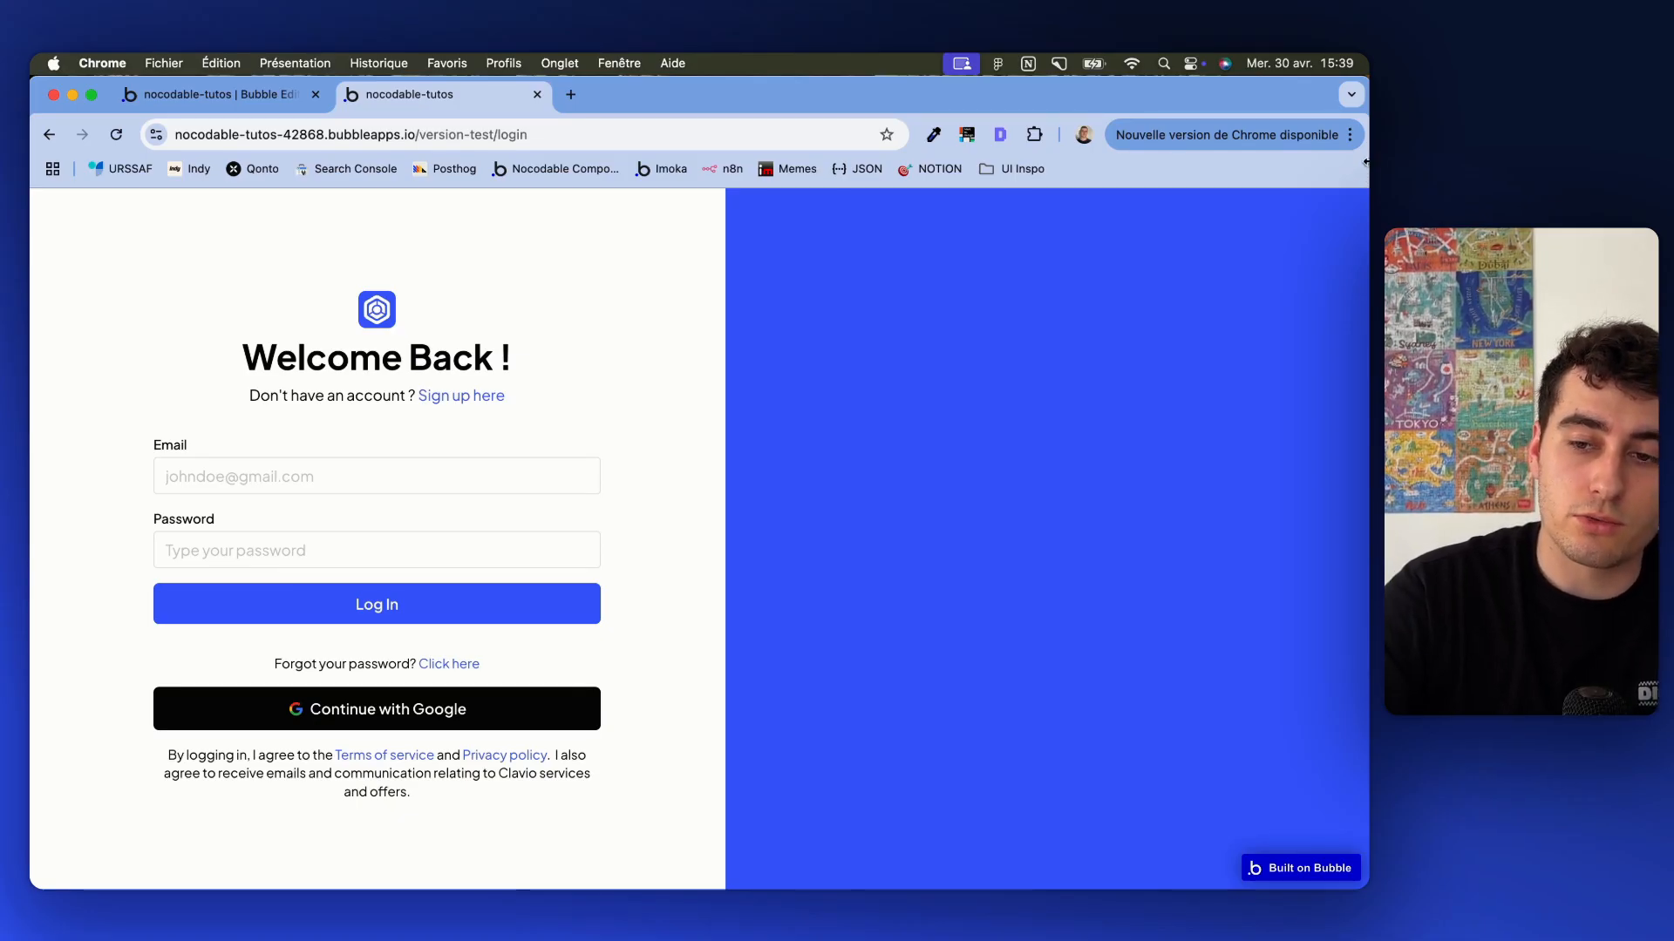
left_click_drag(1365, 161, 587, 197)
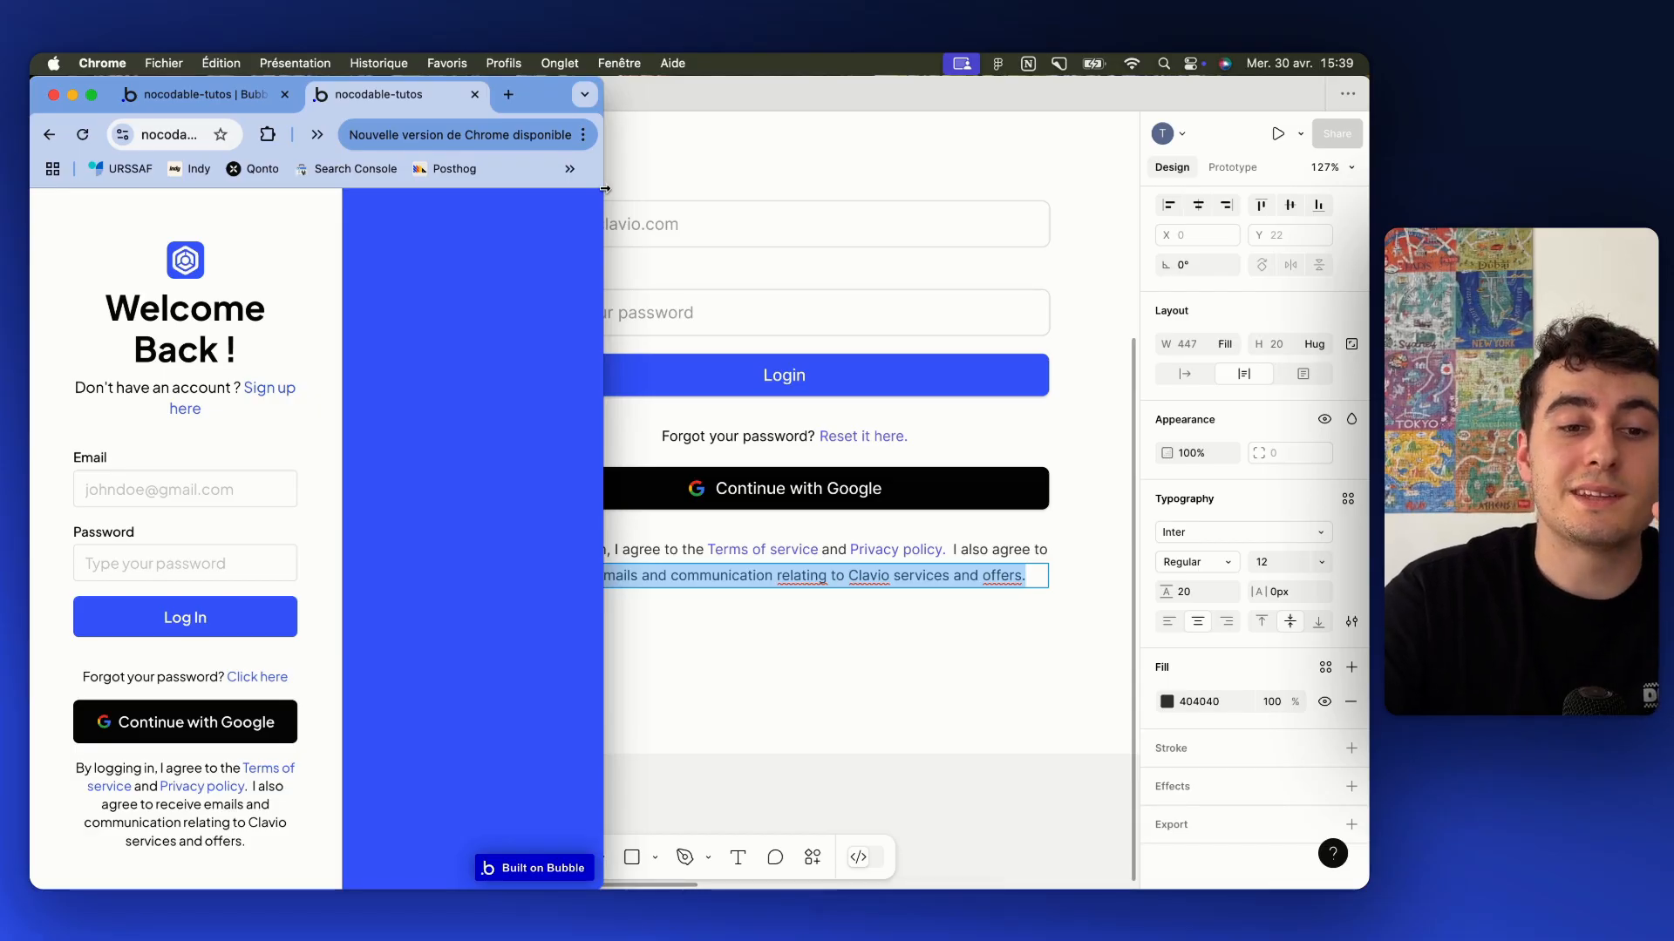
double_click(604, 188)
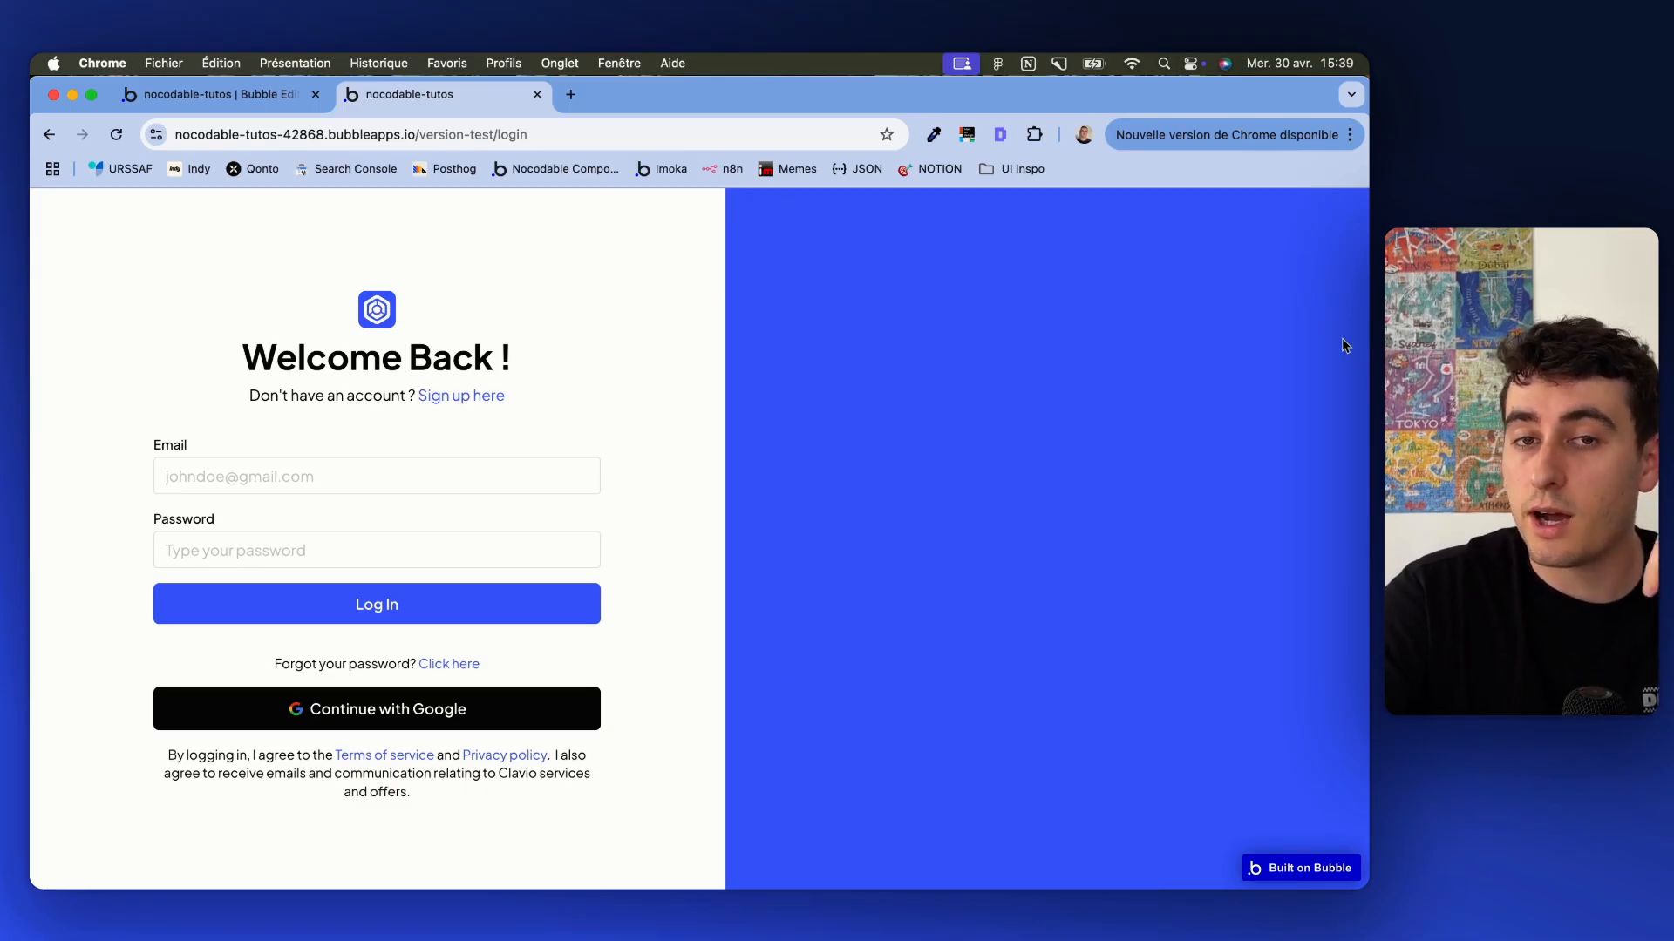
left_click(218, 94)
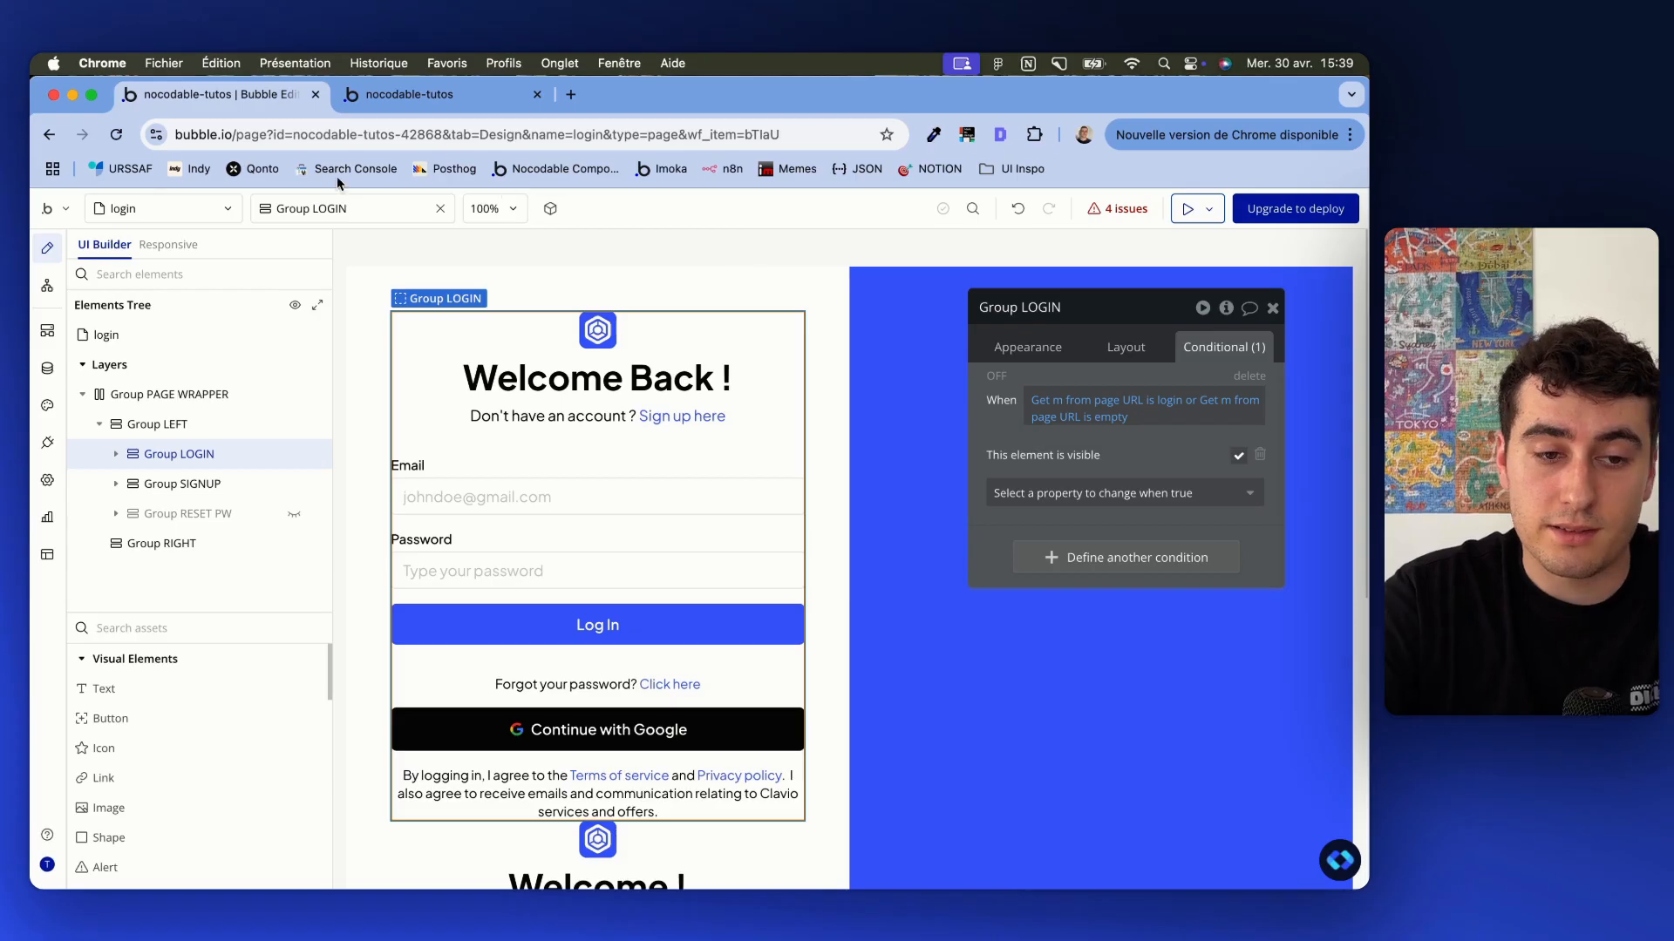
Preview the page at the 992 breakpoint at tablet width and select Group RIGHT
left_click(167, 245)
left_click(1272, 304)
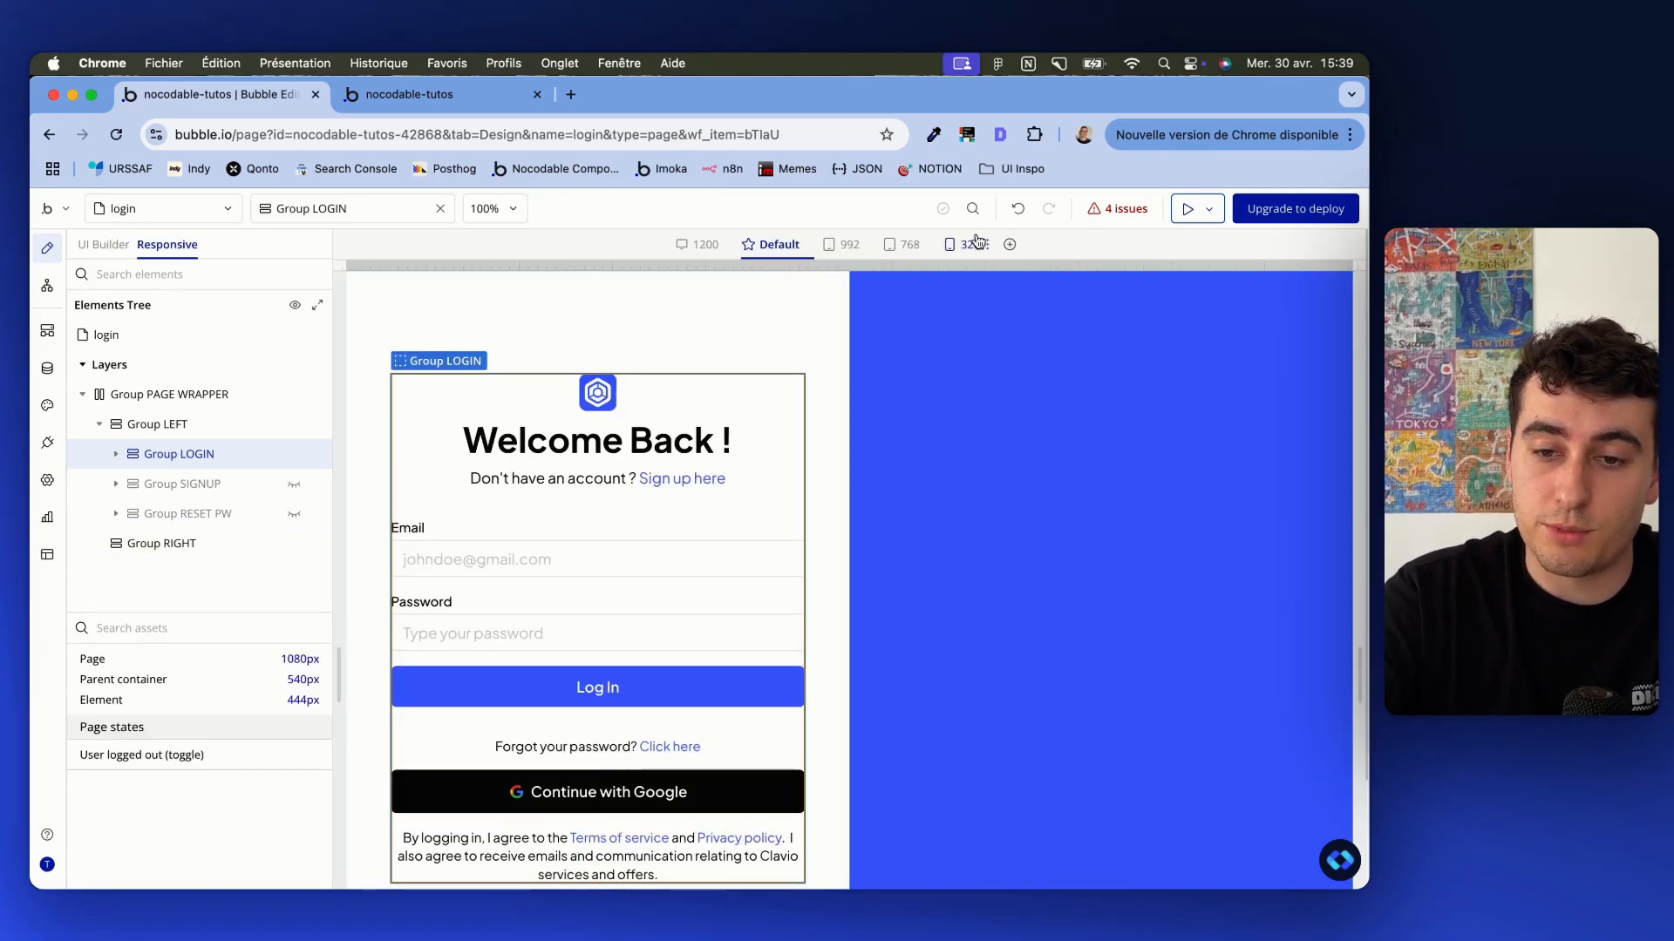
left_click(851, 246)
left_click_drag(1322, 266, 1248, 266)
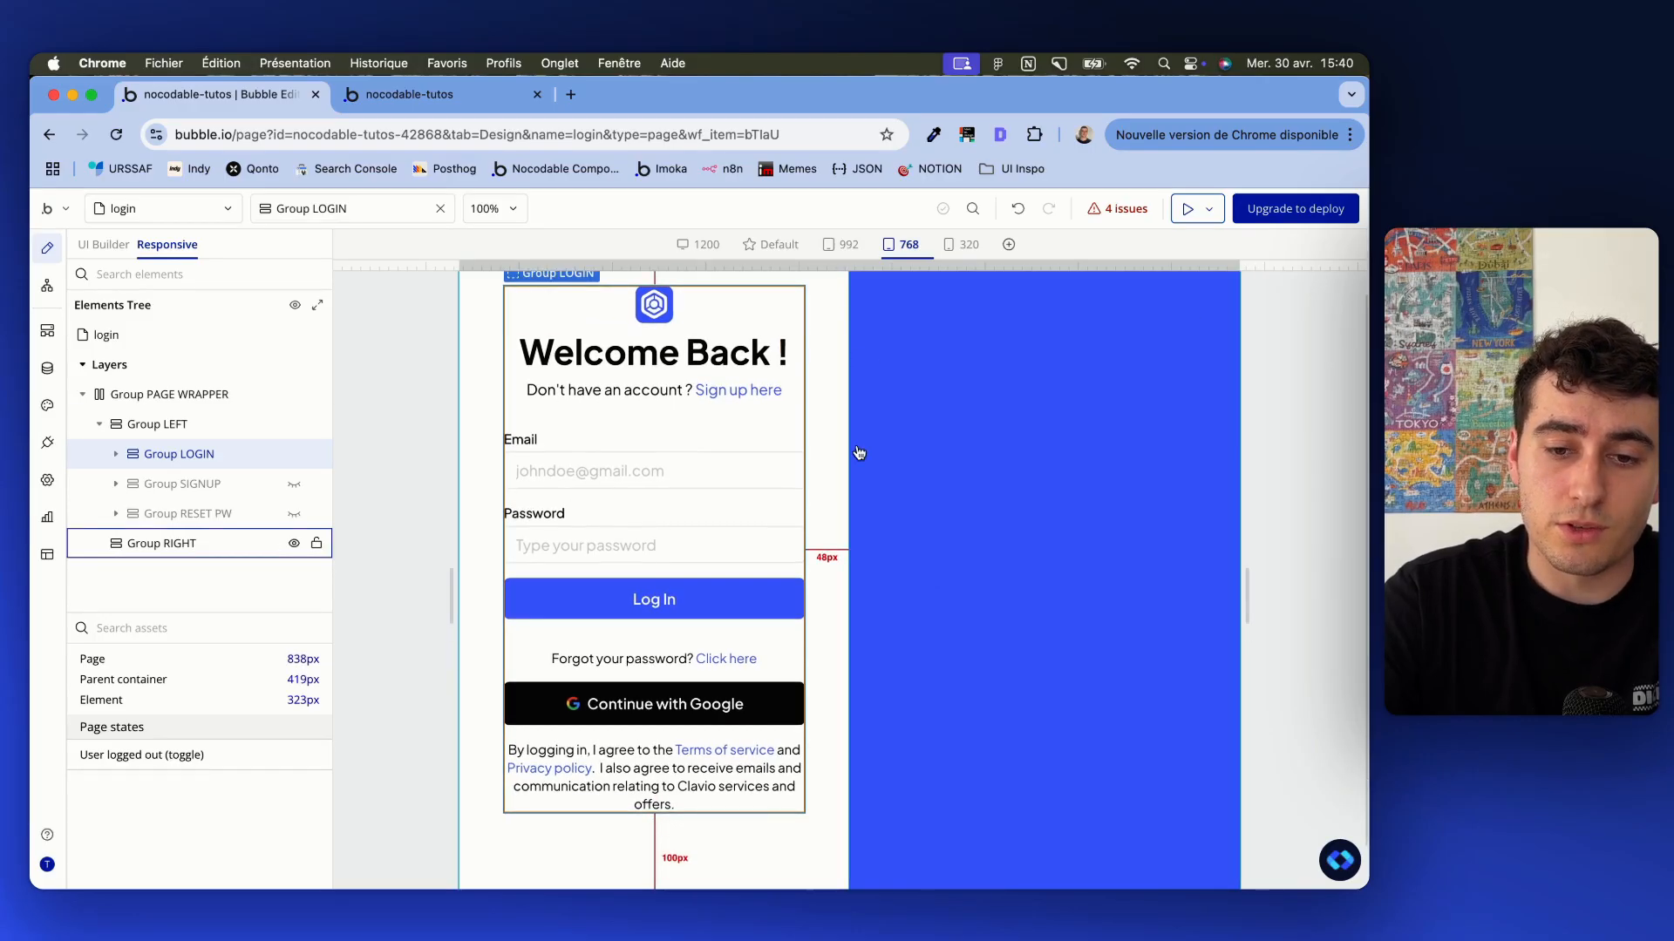
scroll(889, 392, "up", 2)
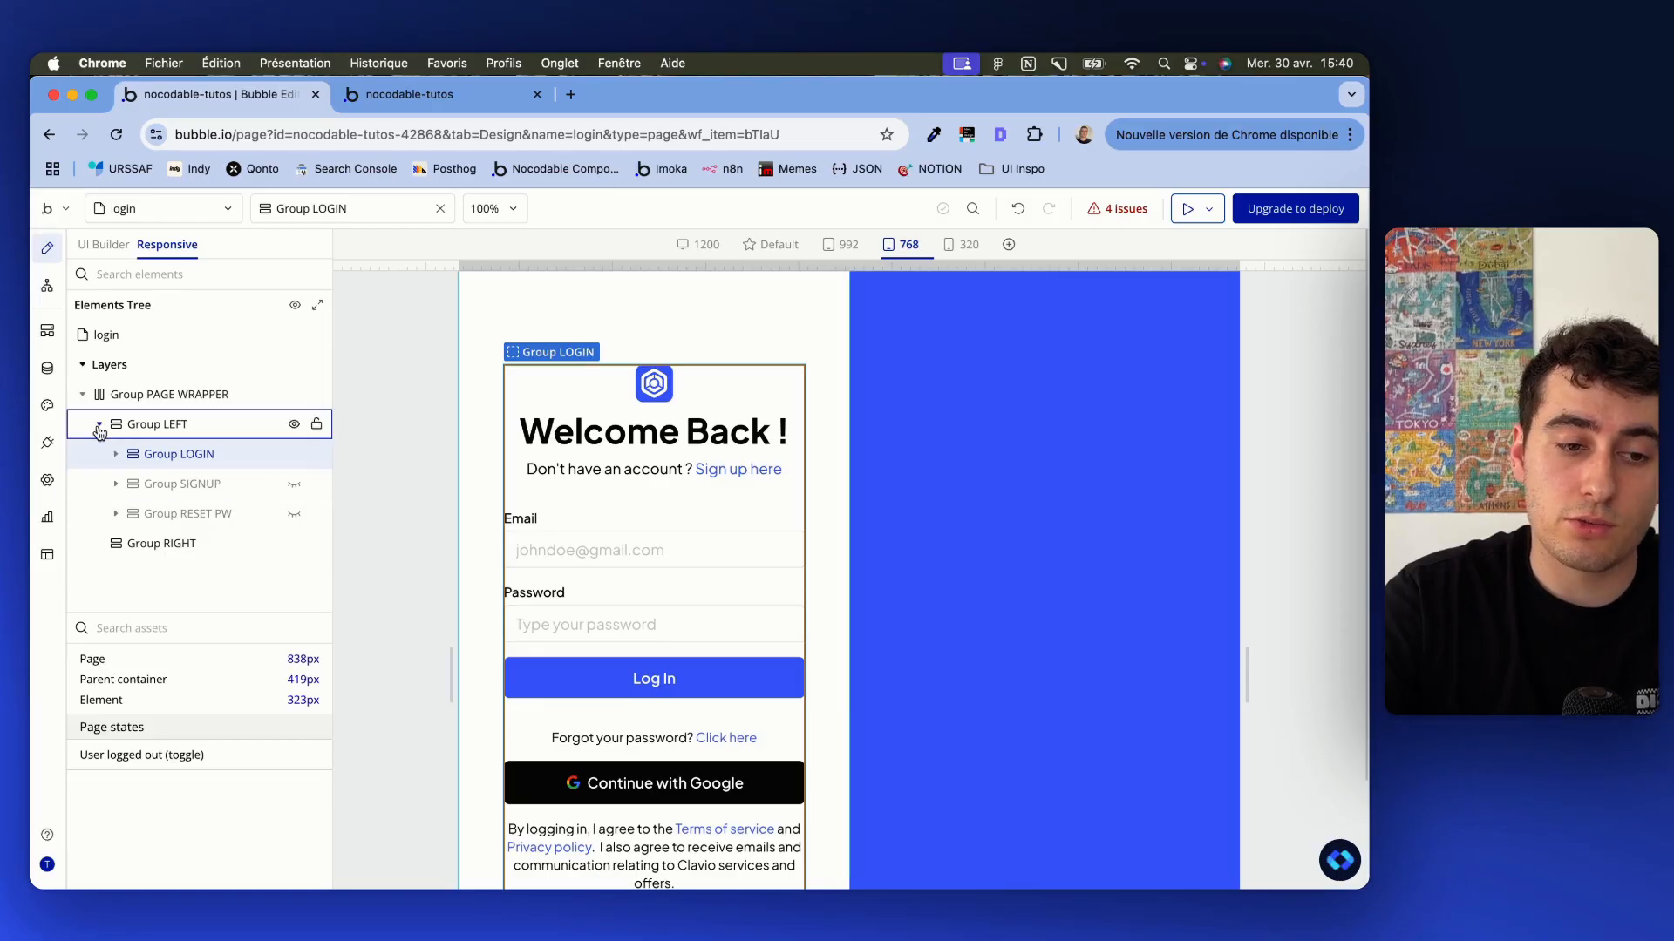
double_click(157, 424)
left_click(194, 454)
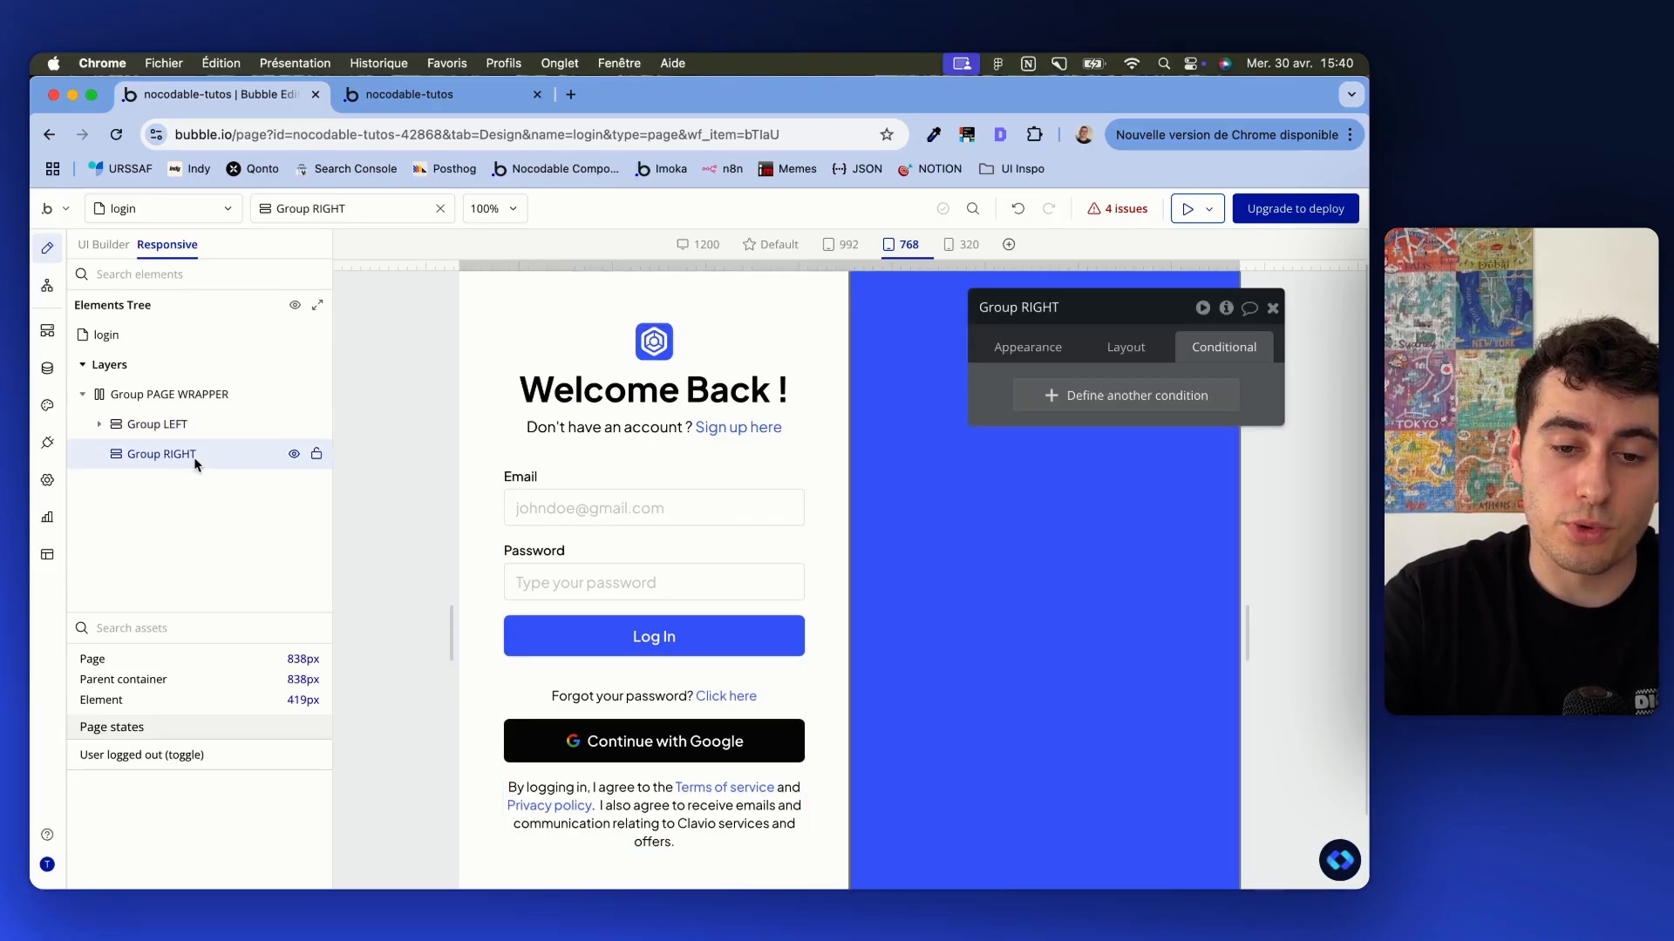
Add a 'Current page width ≤ 992' condition that unchecks Group RIGHT's visibility
left_click(1065, 397)
left_click(1052, 402)
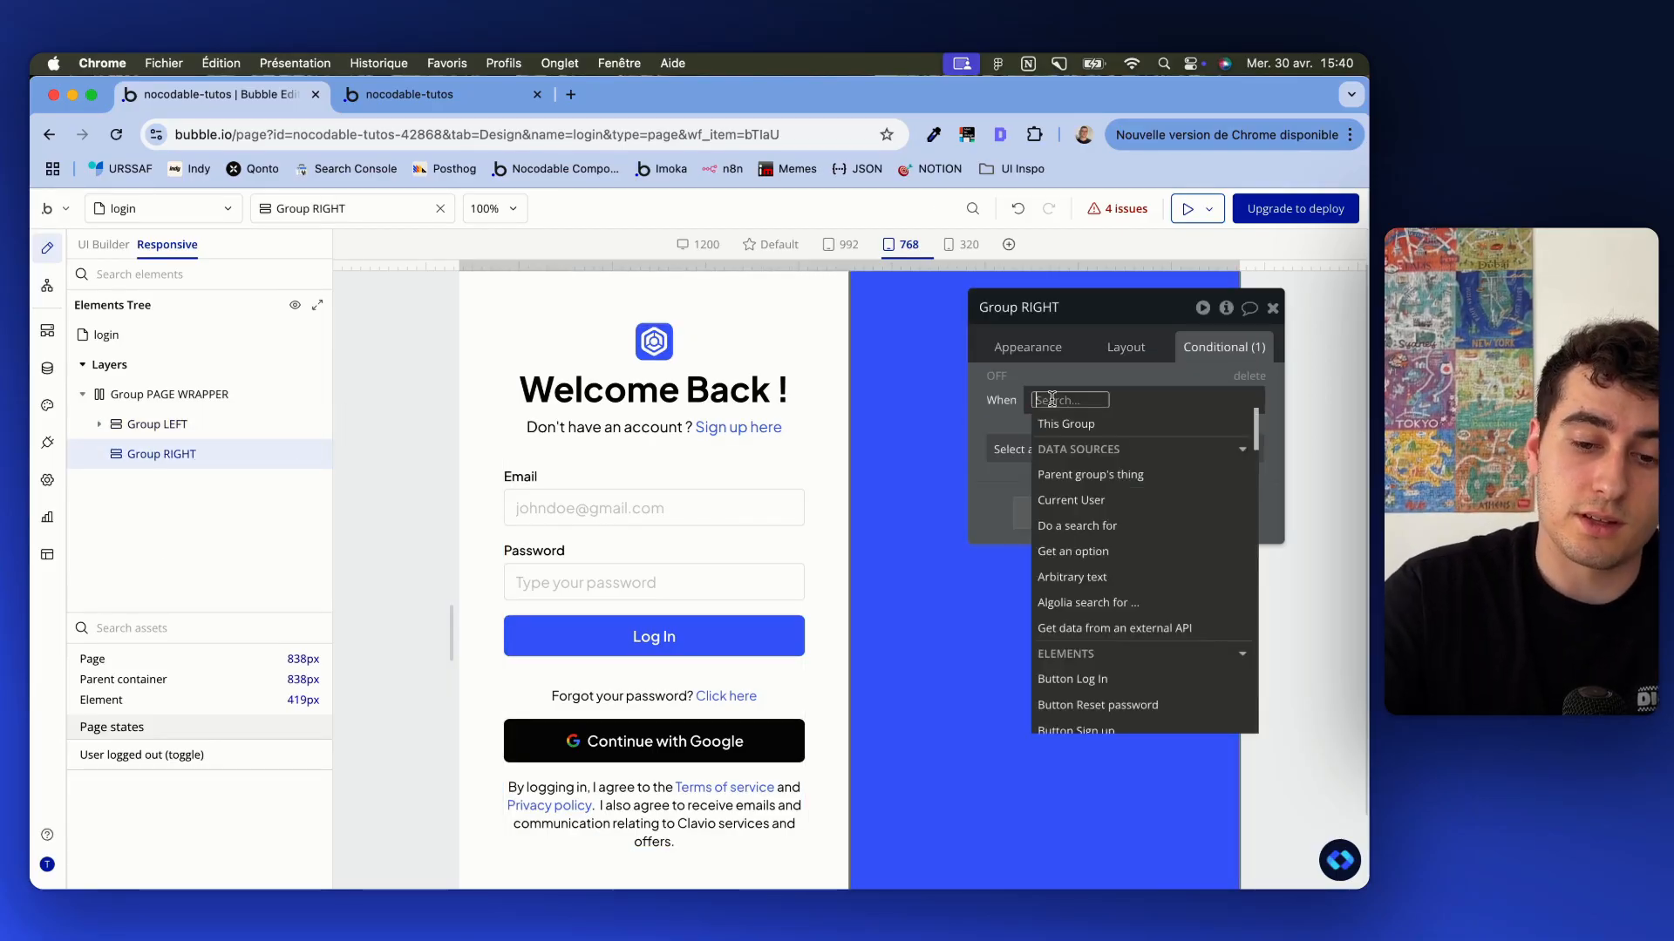
type("wid")
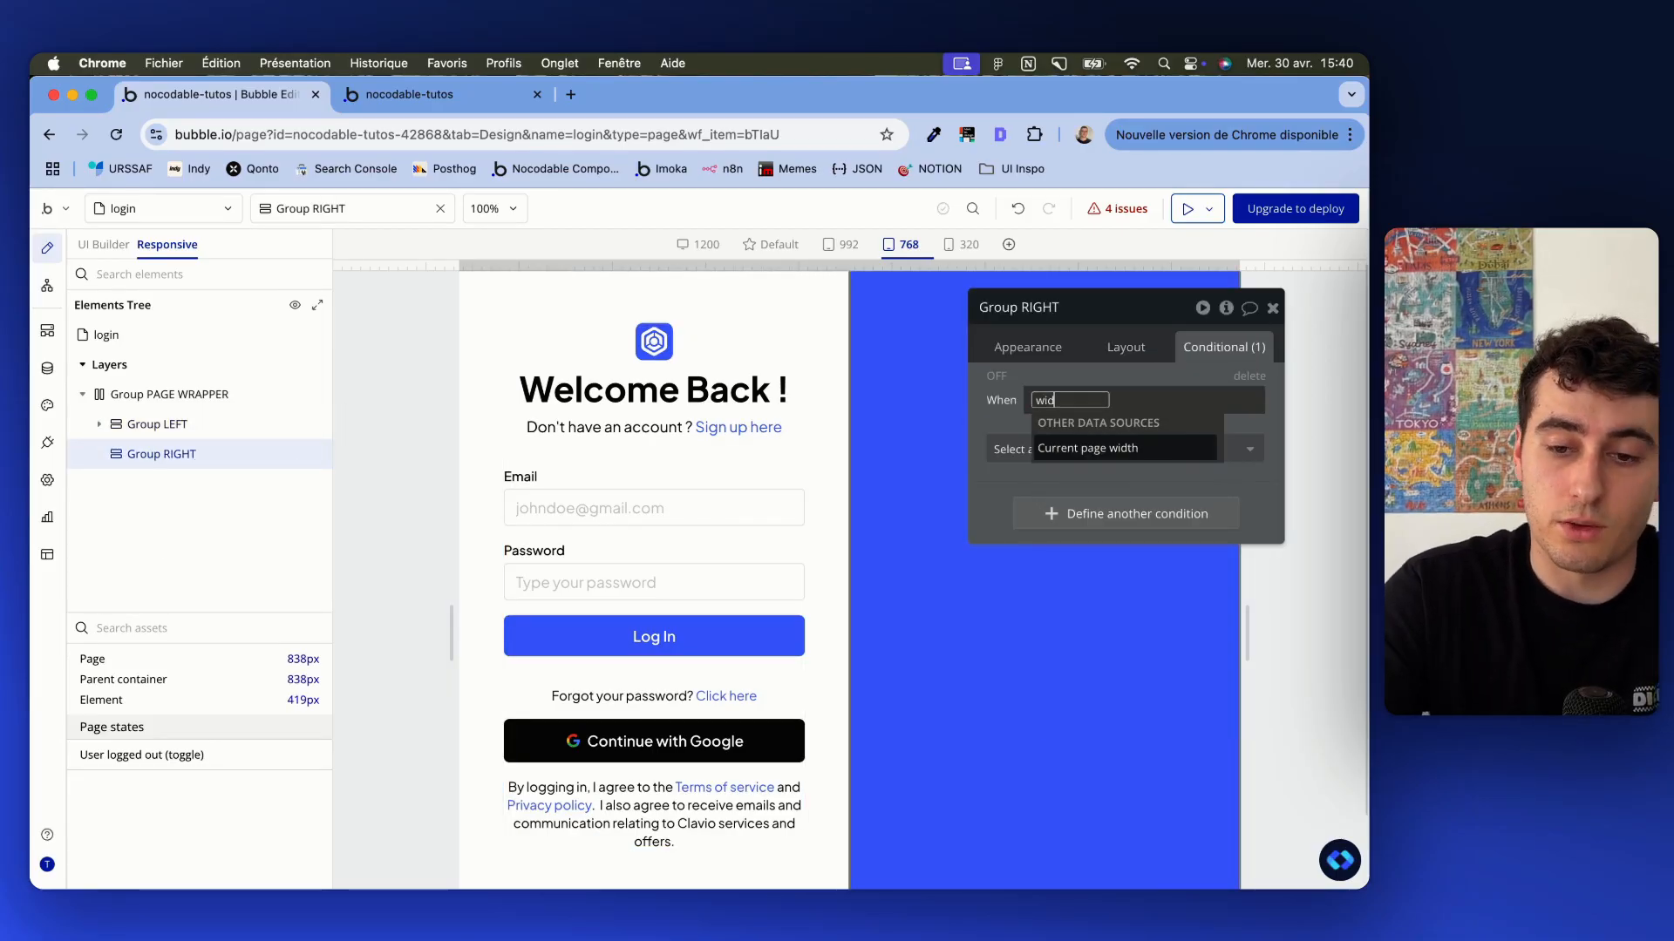
left_click(1105, 449)
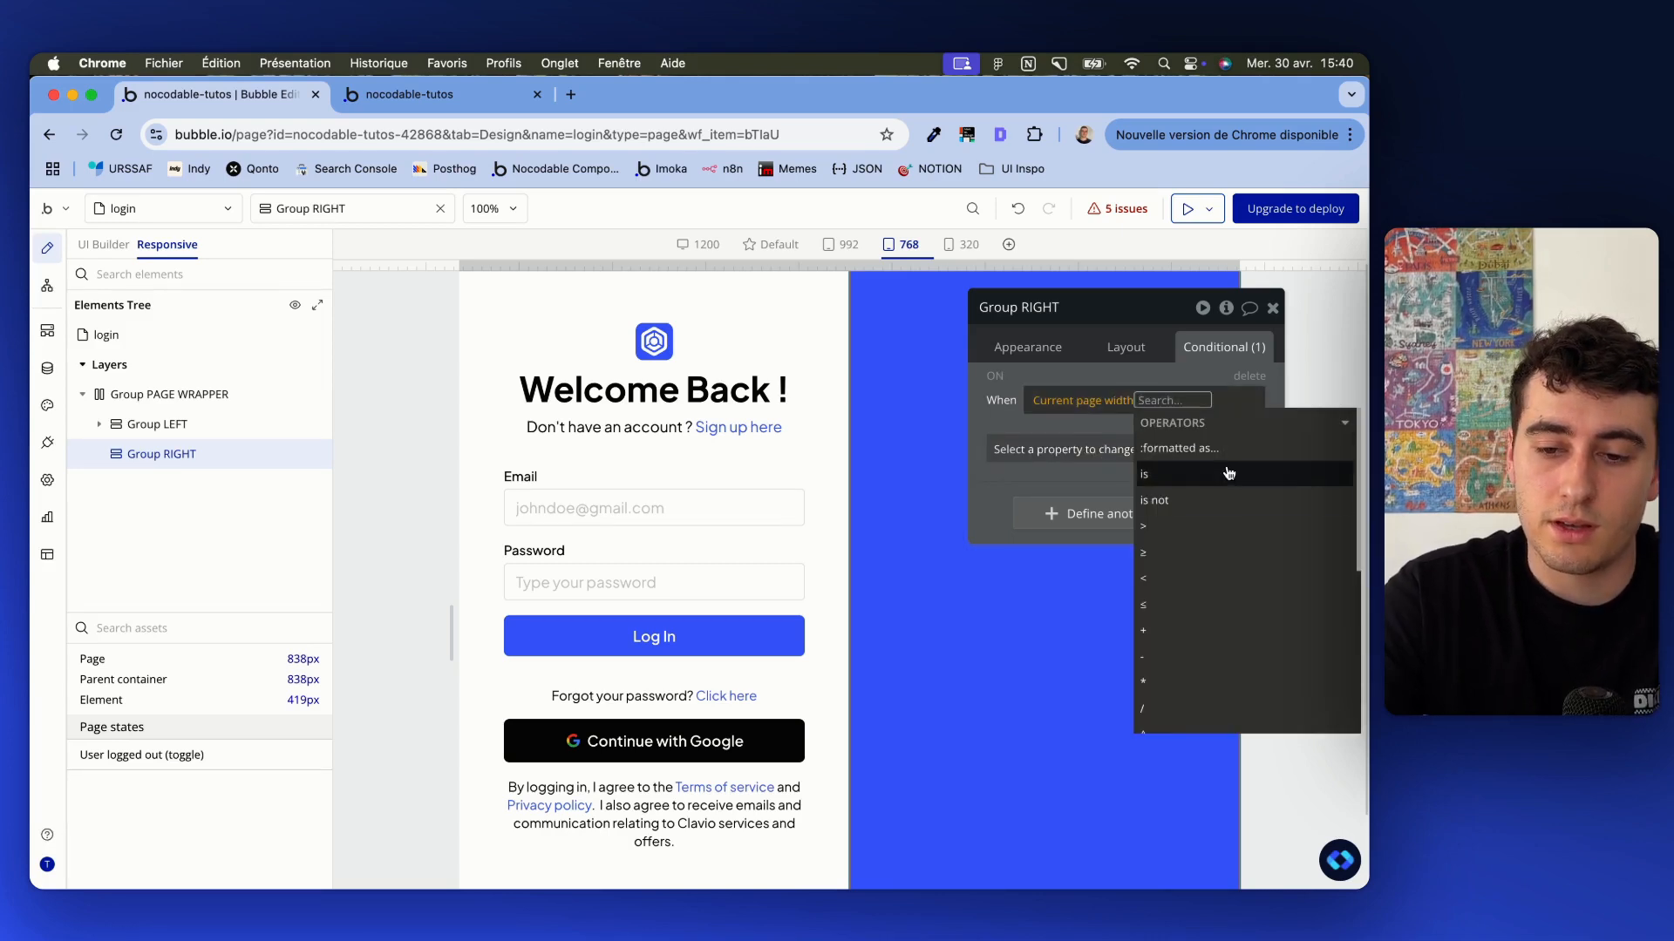
left_click(1182, 616)
type("992")
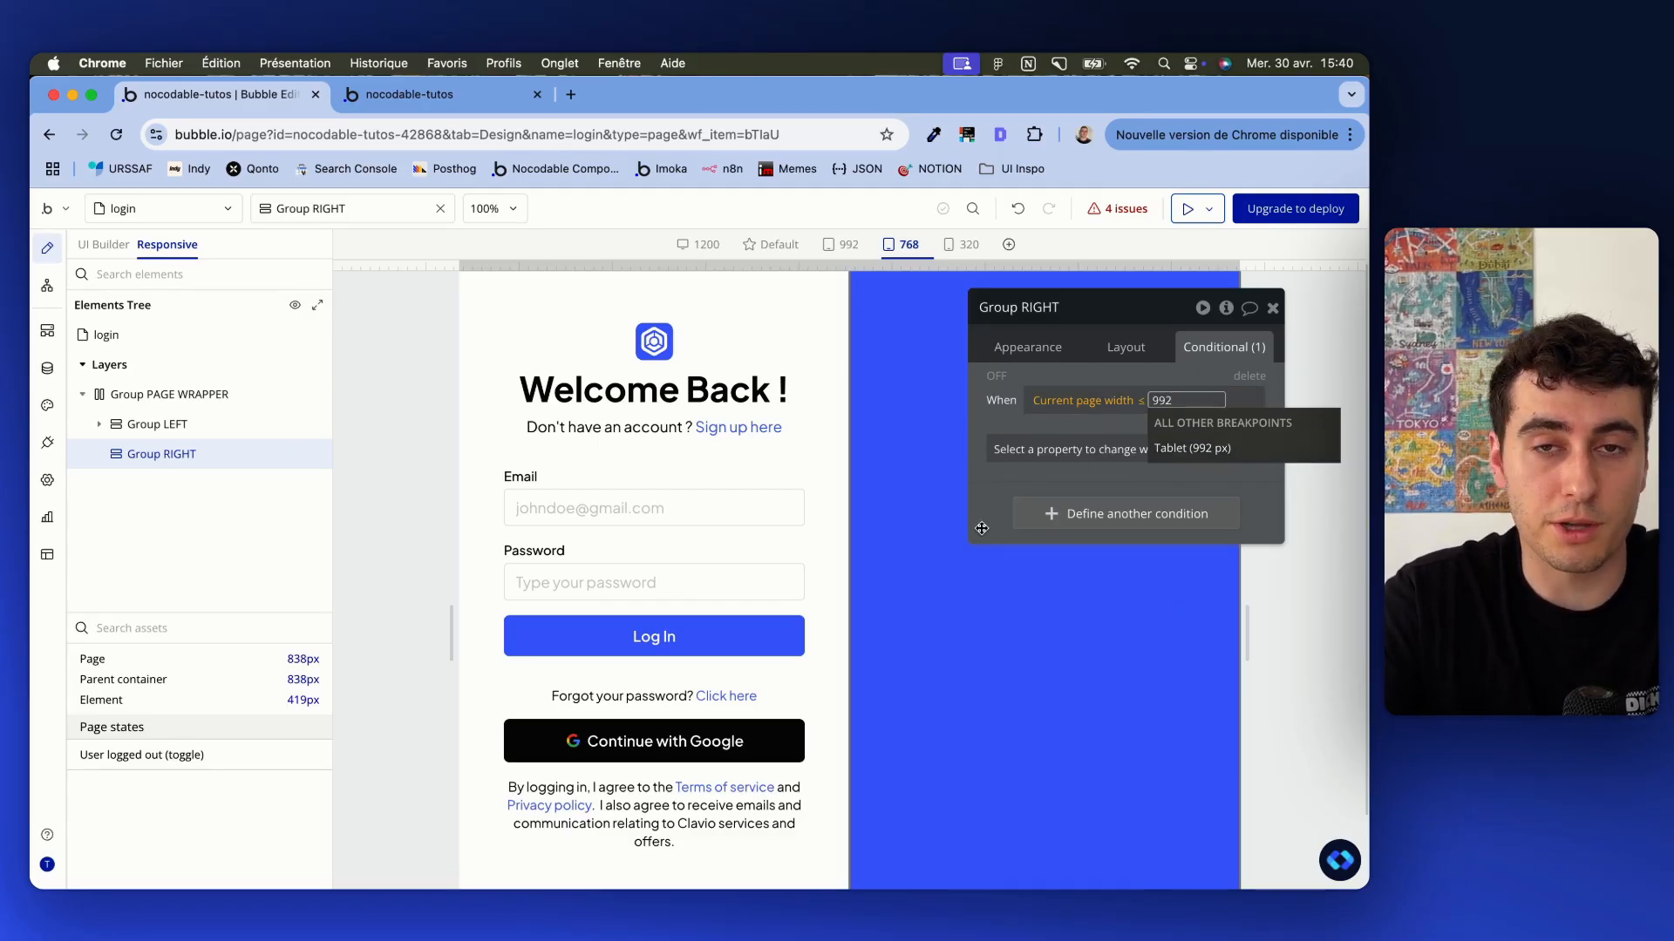
left_click(1125, 450)
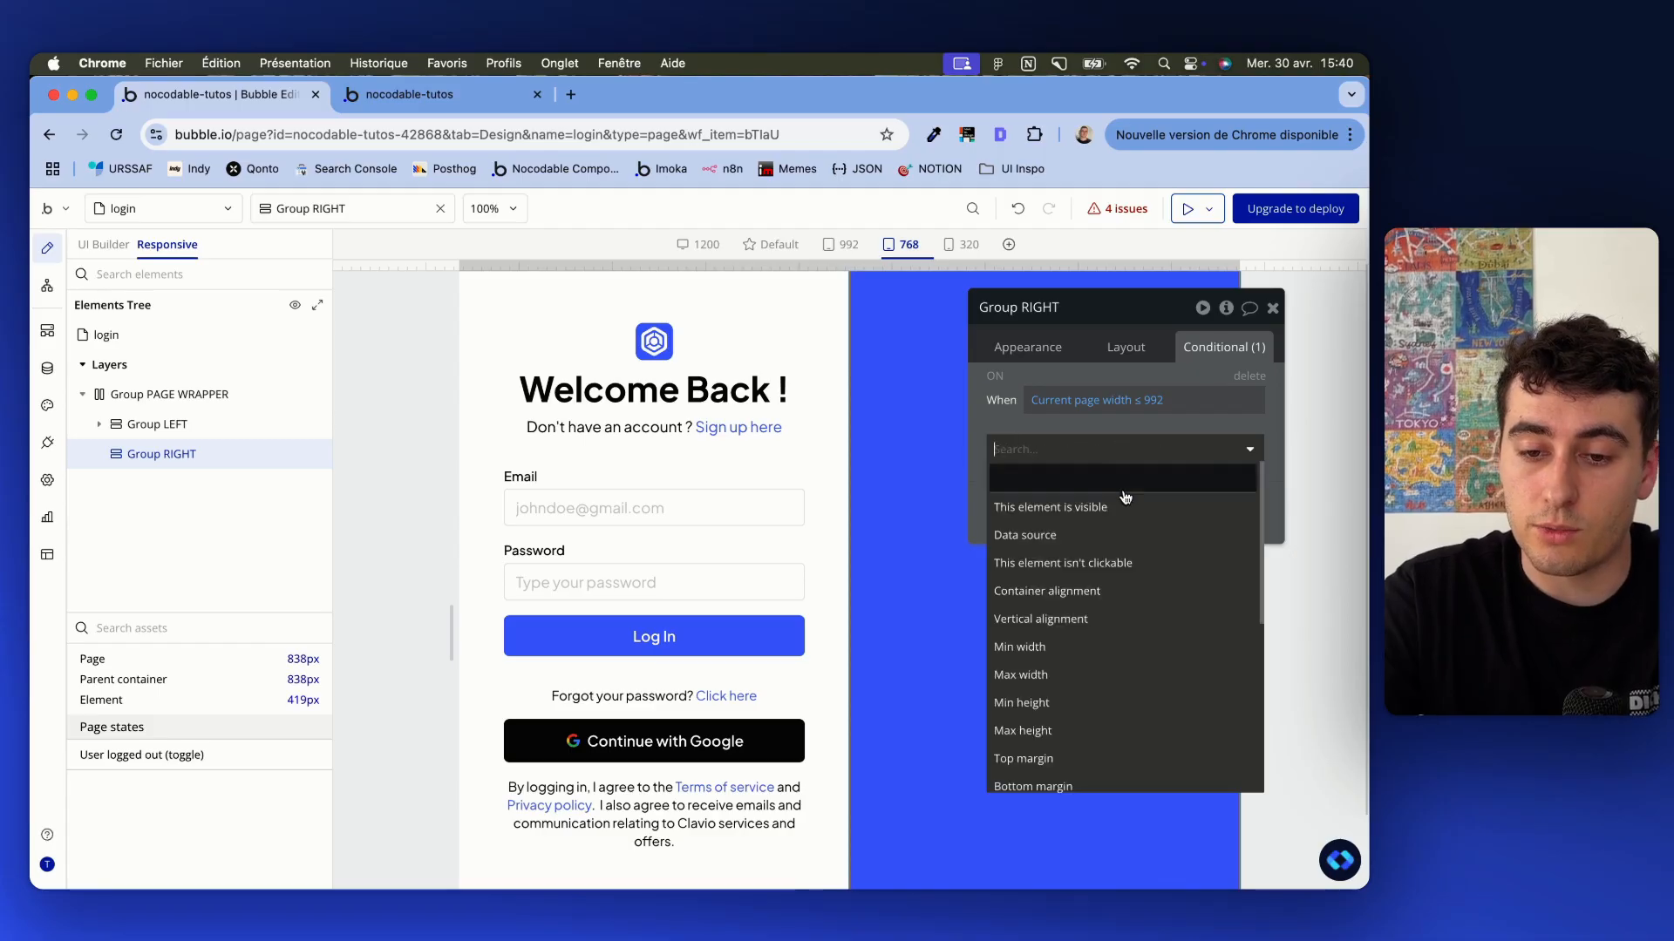
left_click(1124, 503)
left_click(1238, 445)
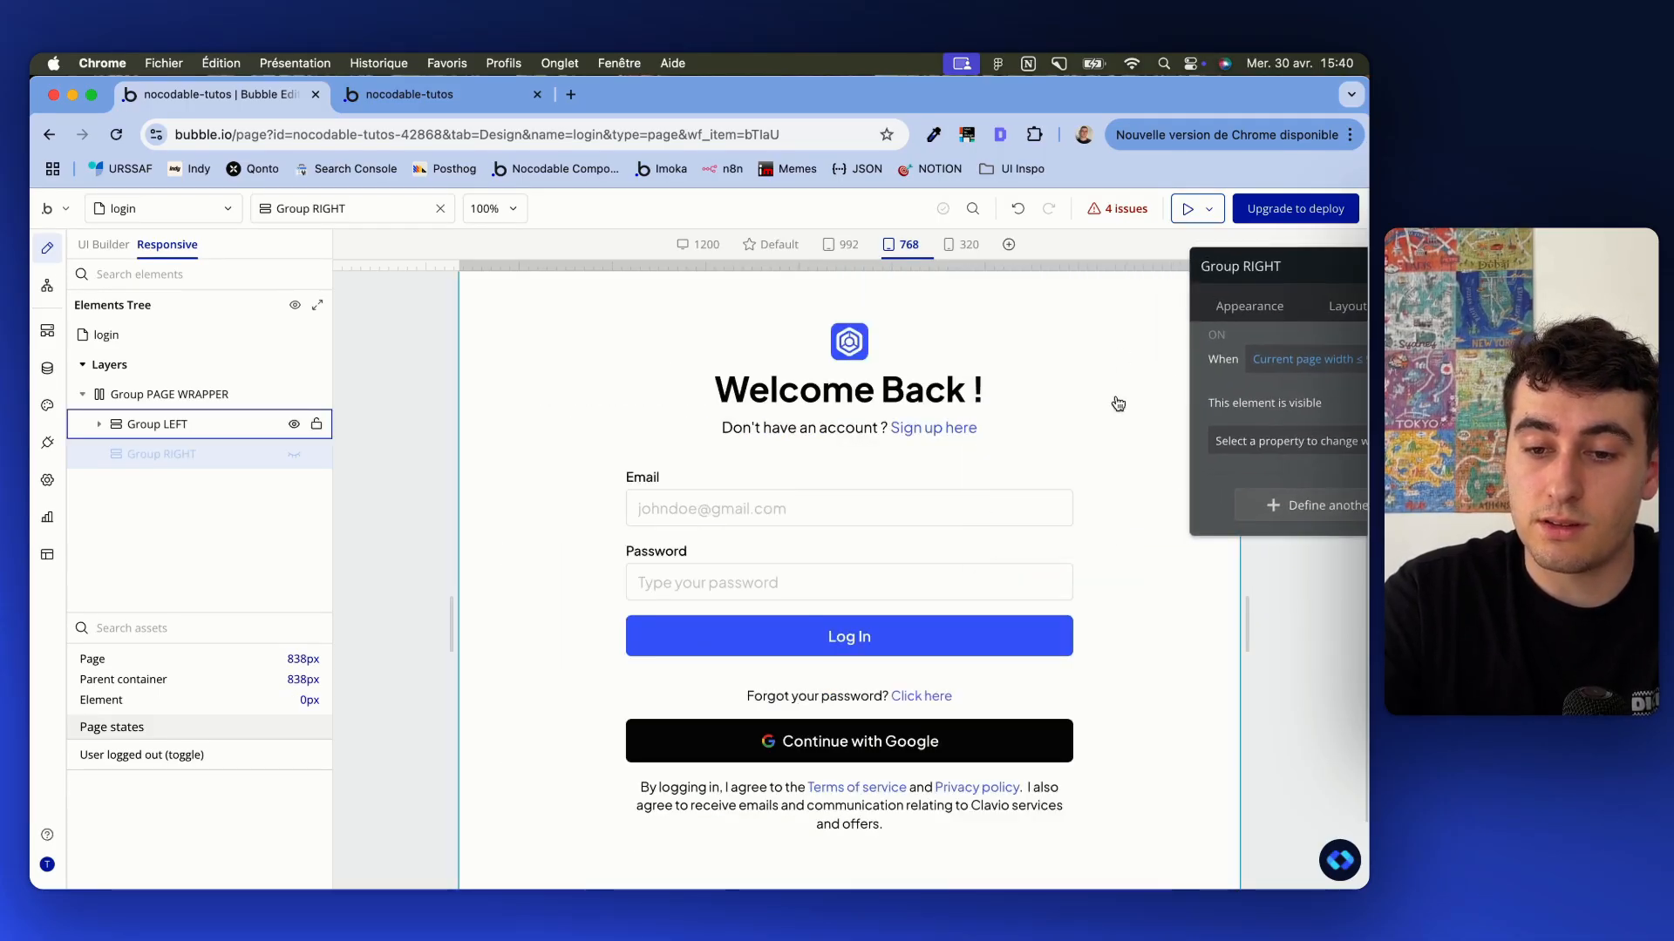
Close the property and notes panels and shrink the preview to phone width
left_click_drag(1254, 386, 1169, 570)
left_click_drag(1279, 468, 1085, 457)
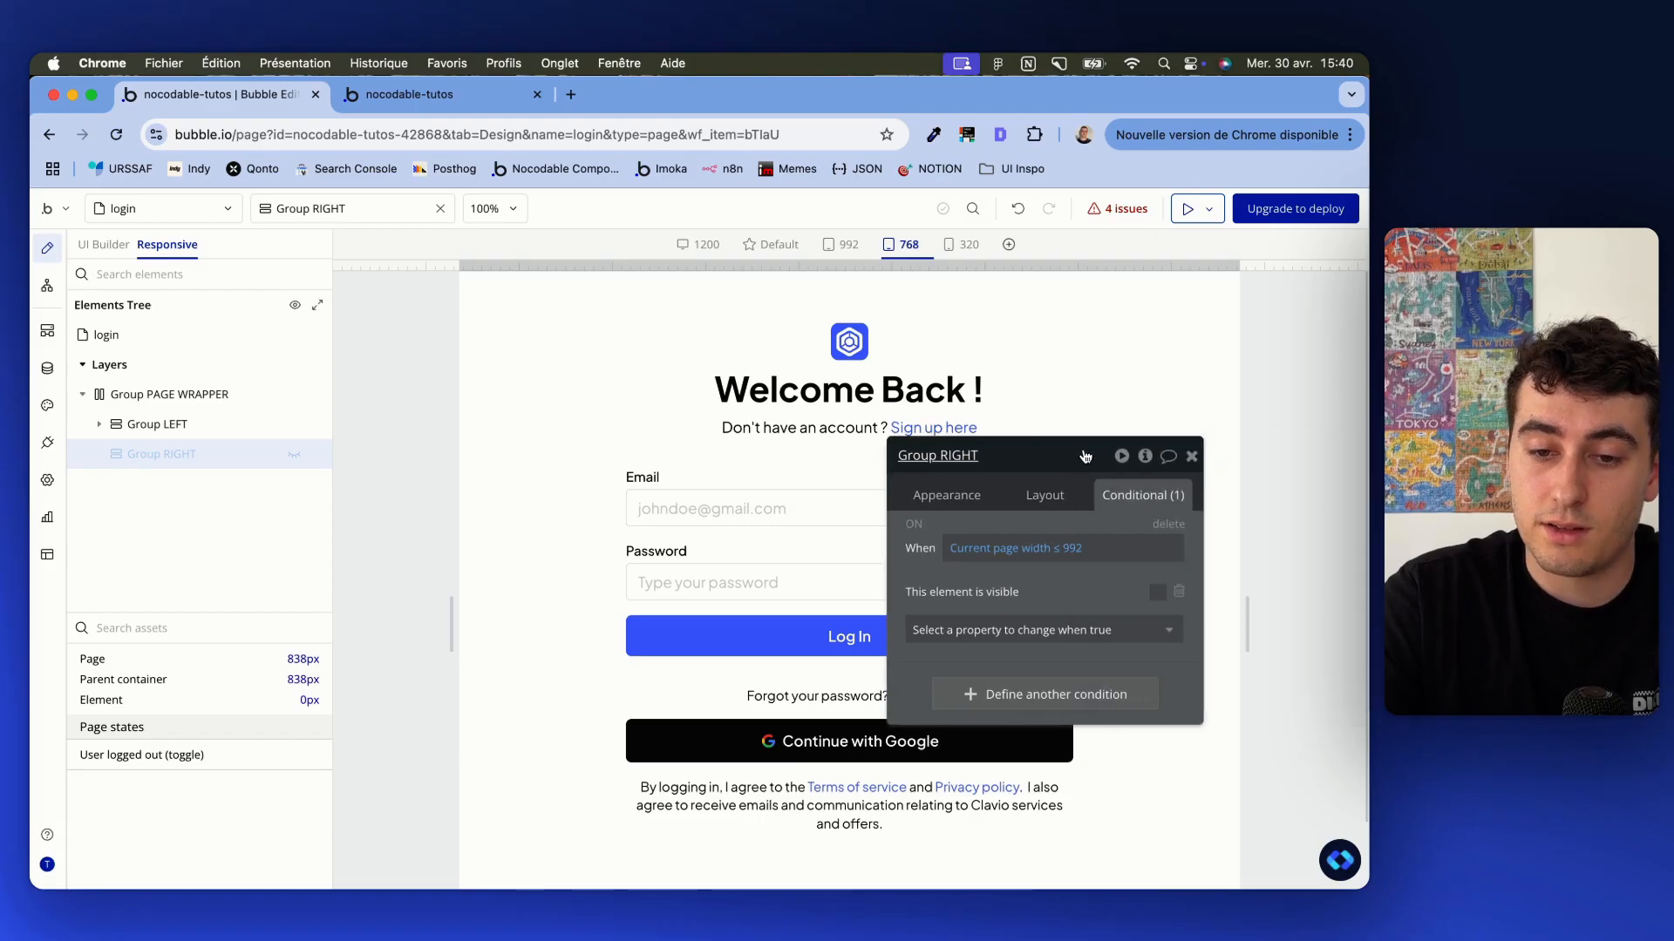
left_click(1177, 456)
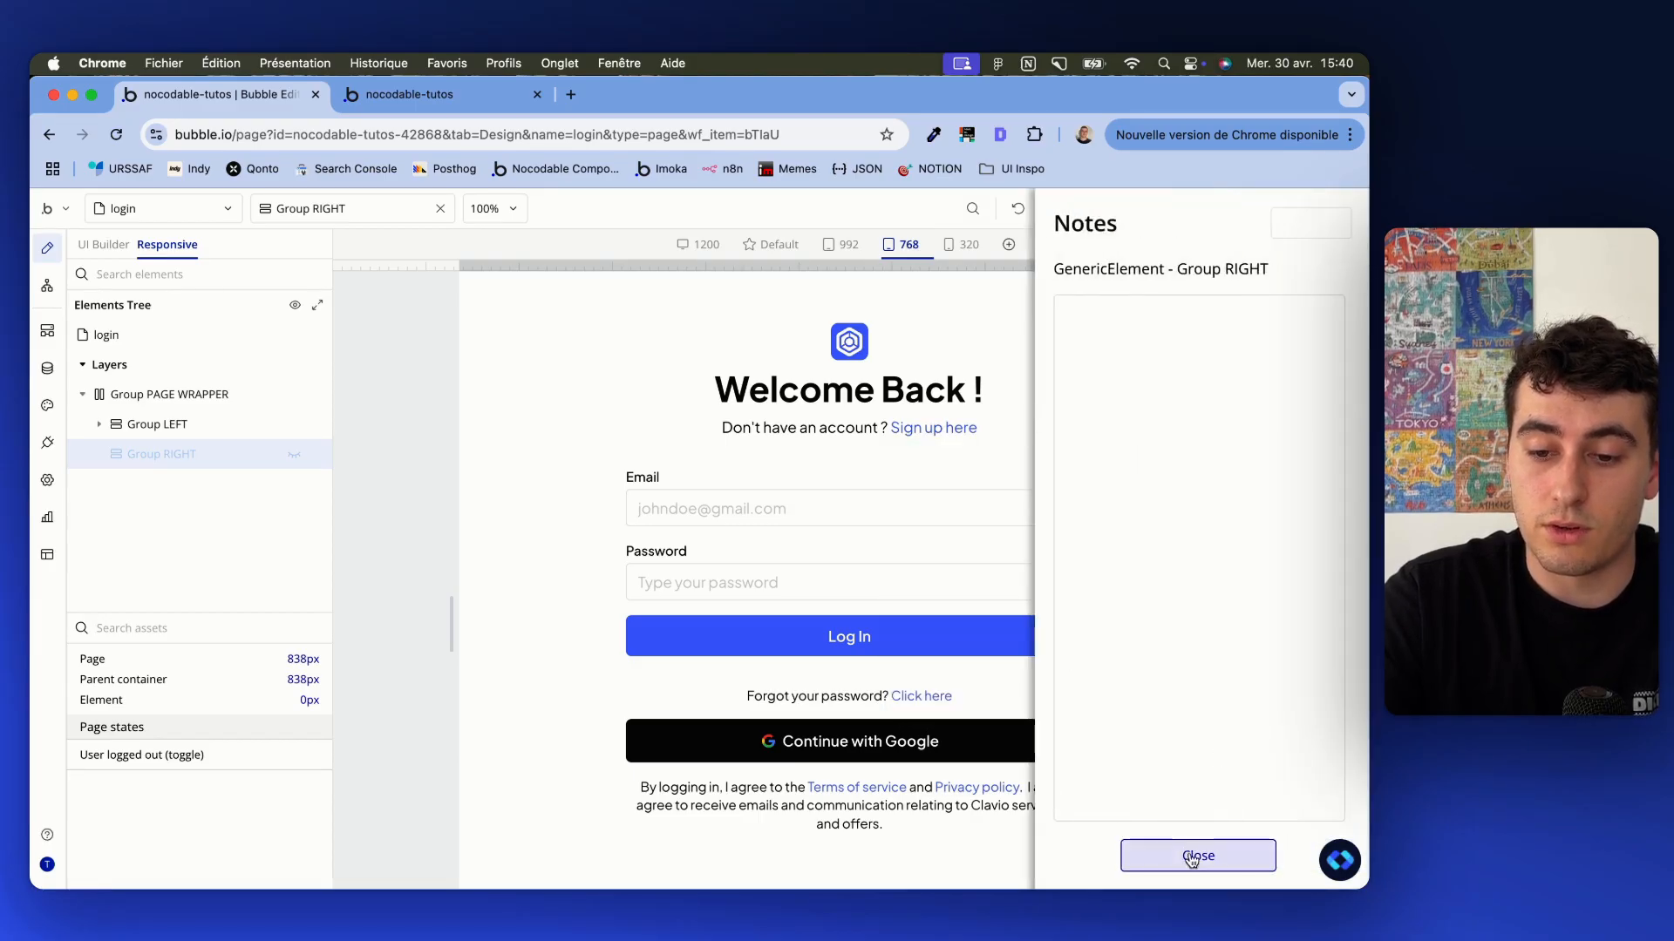
left_click(1188, 855)
left_click_drag(1240, 287, 1032, 294)
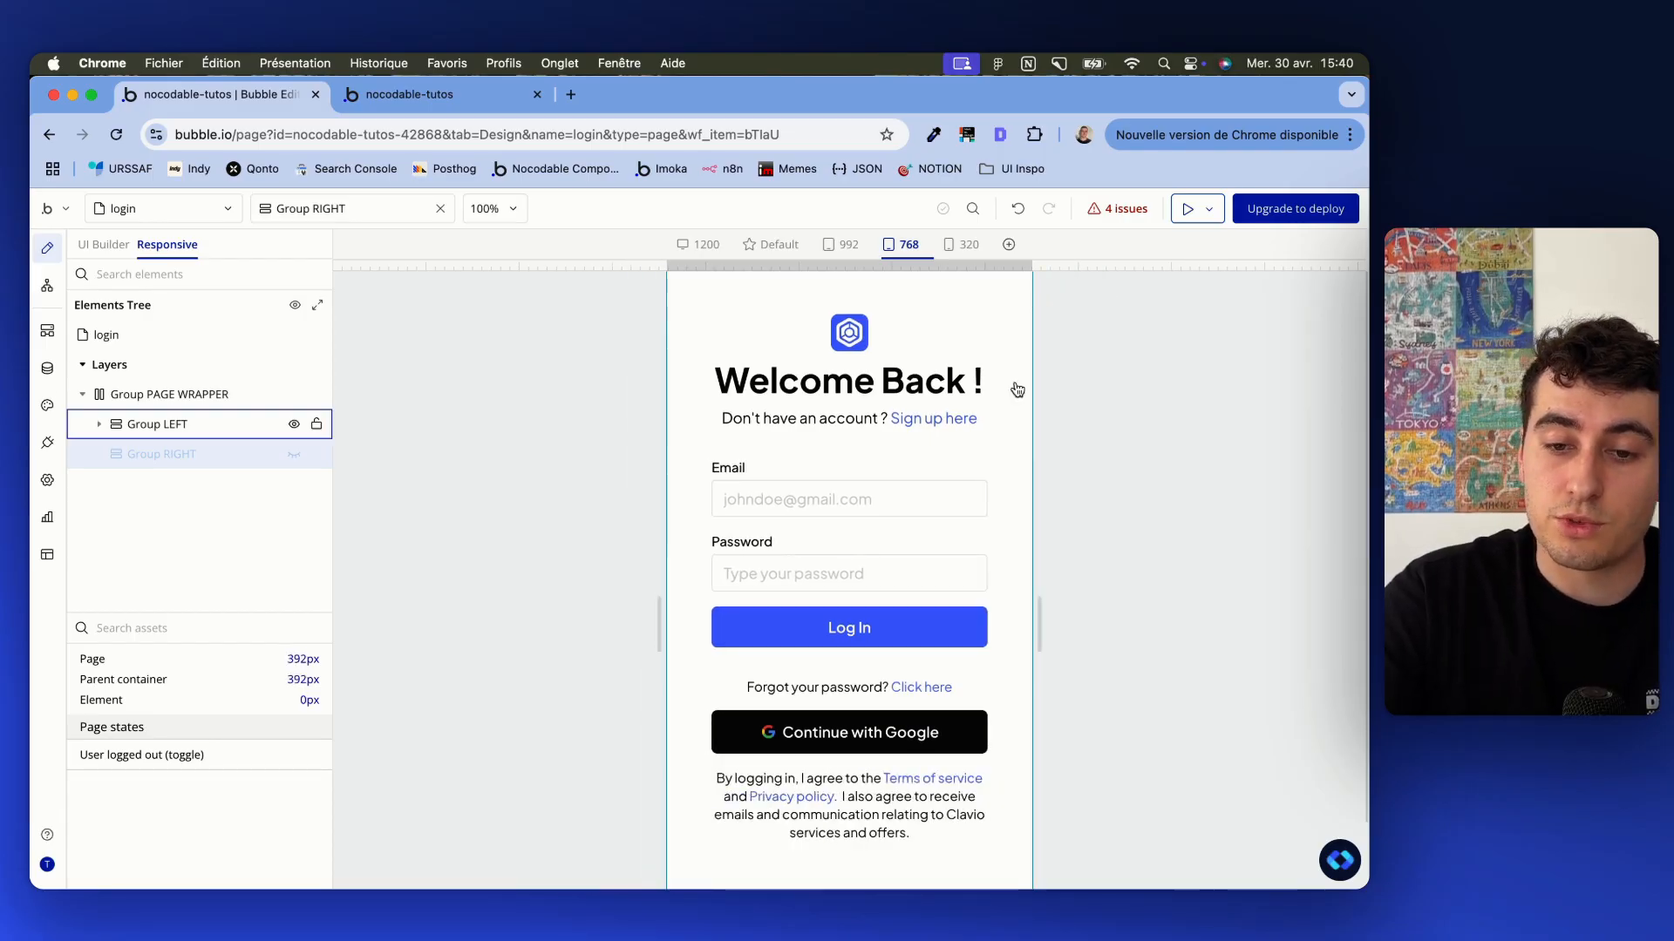
Open Group LEFT's settings beside the page and show its Conditional tab
double_click(996, 461)
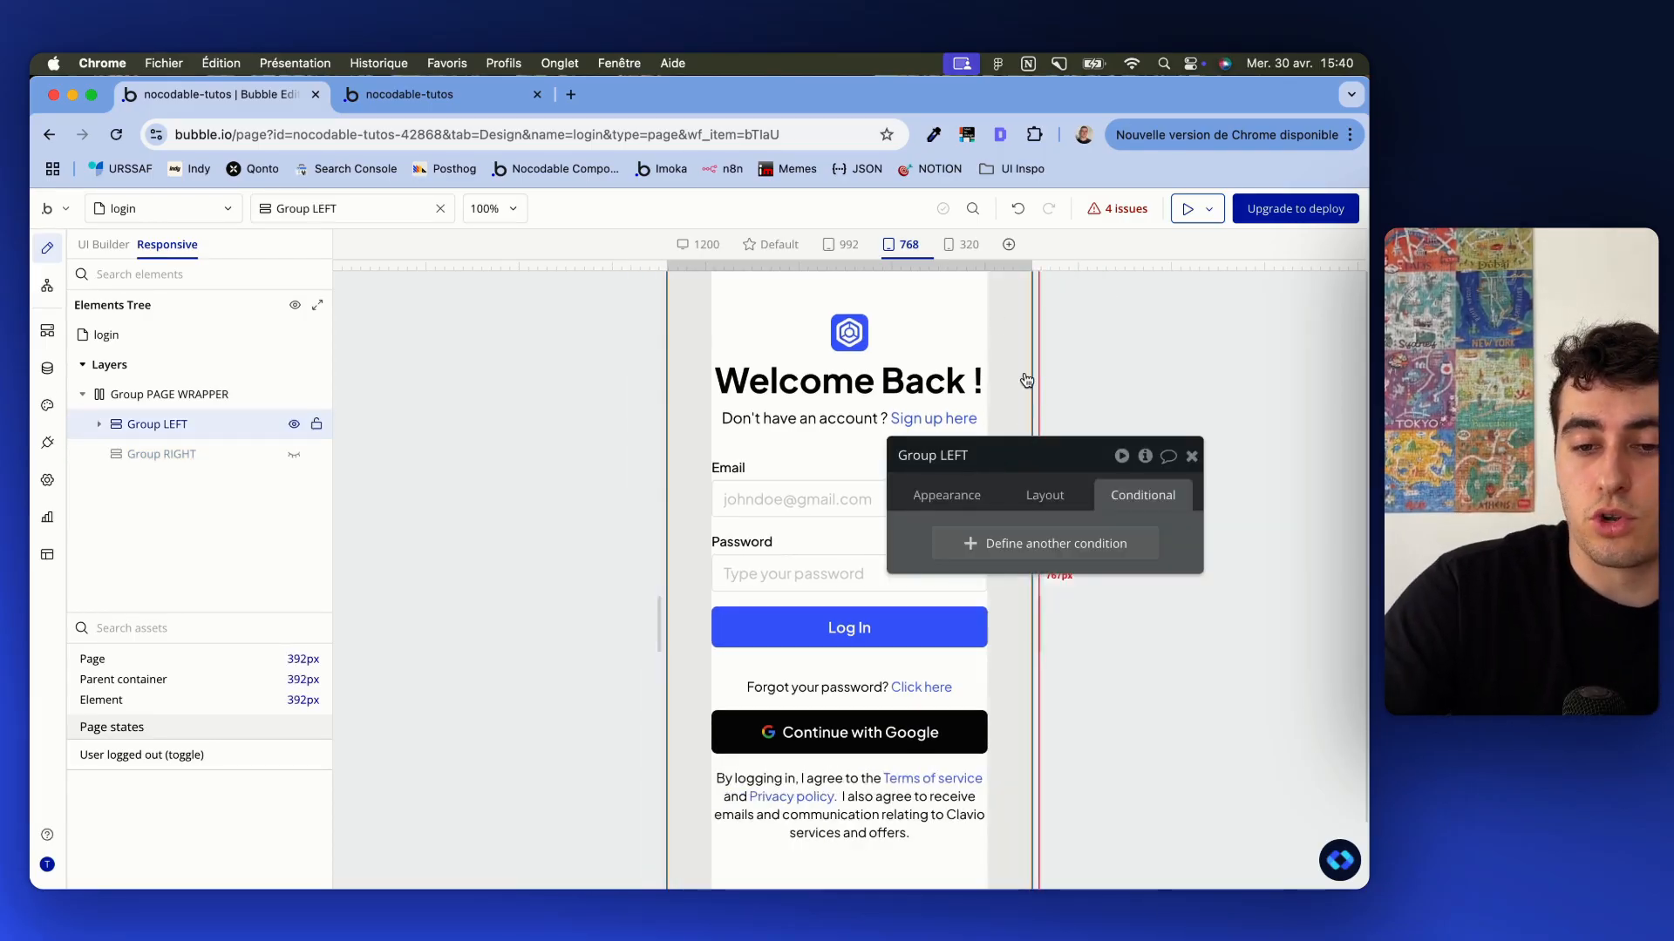
scroll(888, 368, "down", 2)
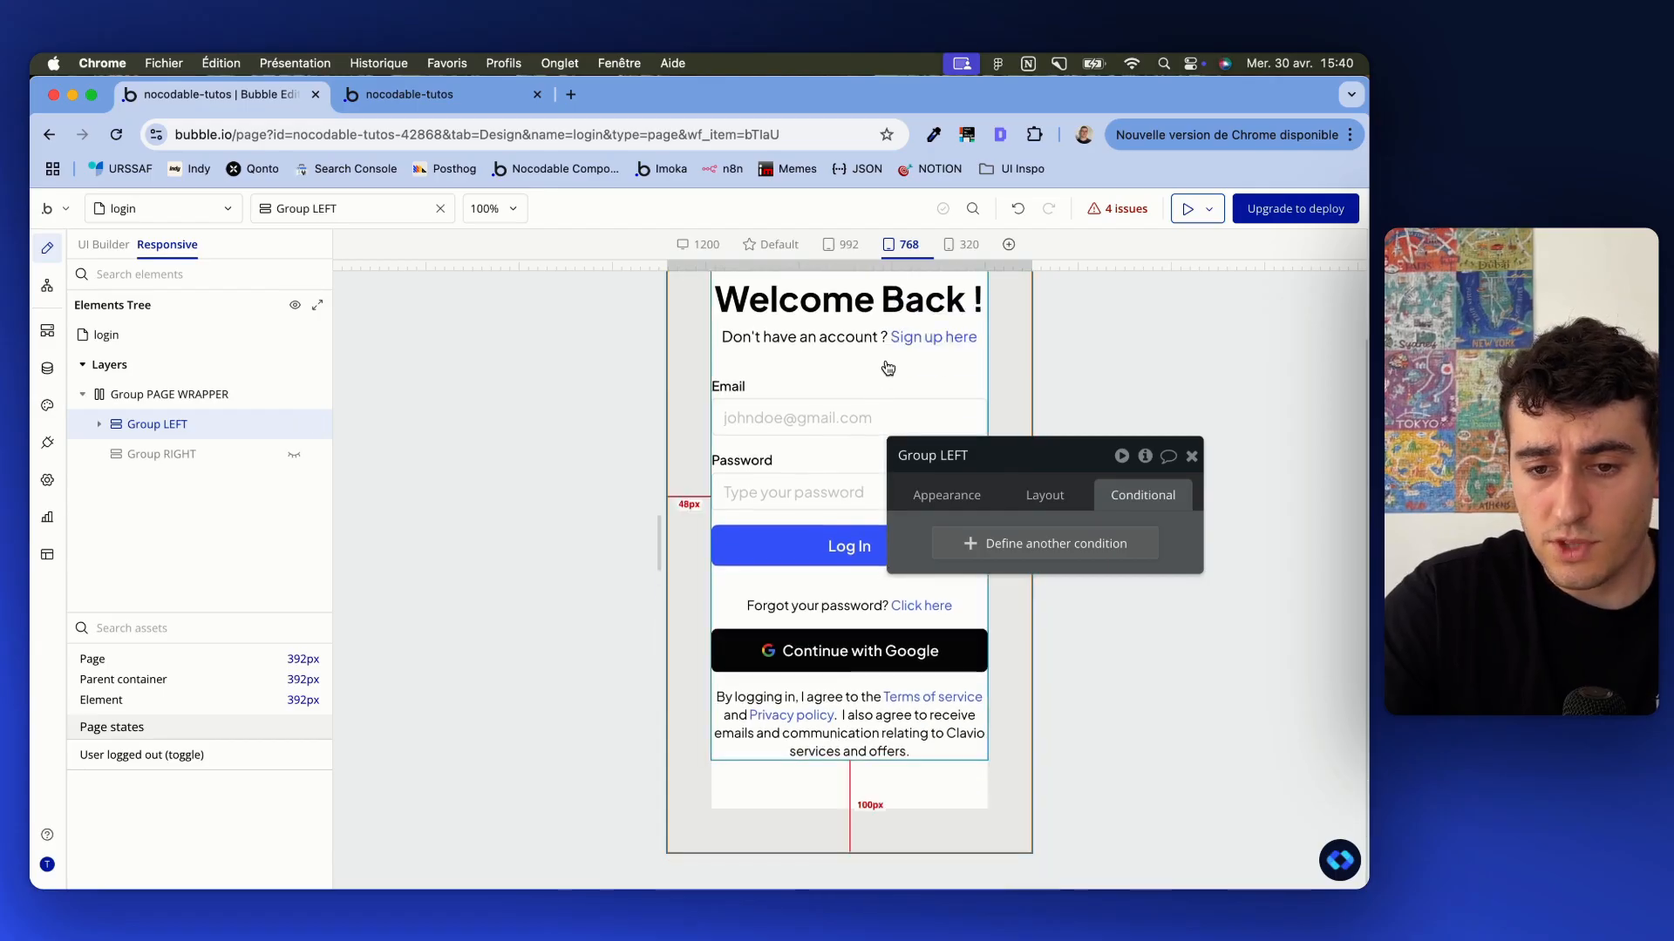
left_click_drag(910, 545, 1041, 469)
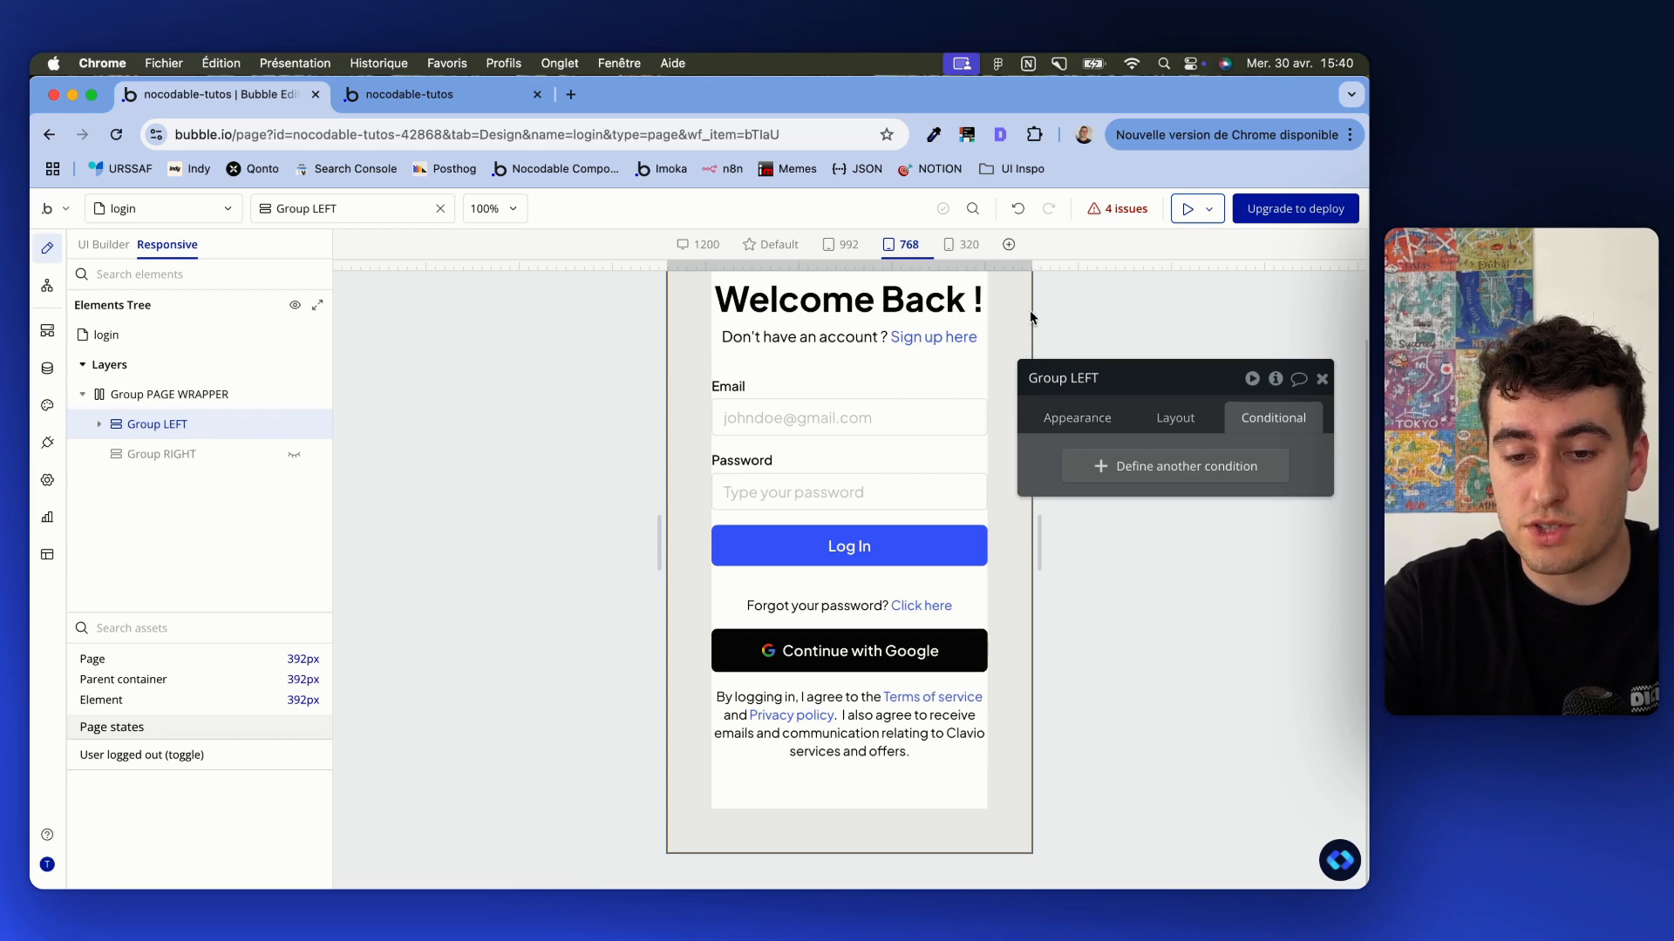
left_click(1175, 417)
scroll(1159, 554, "down", 4)
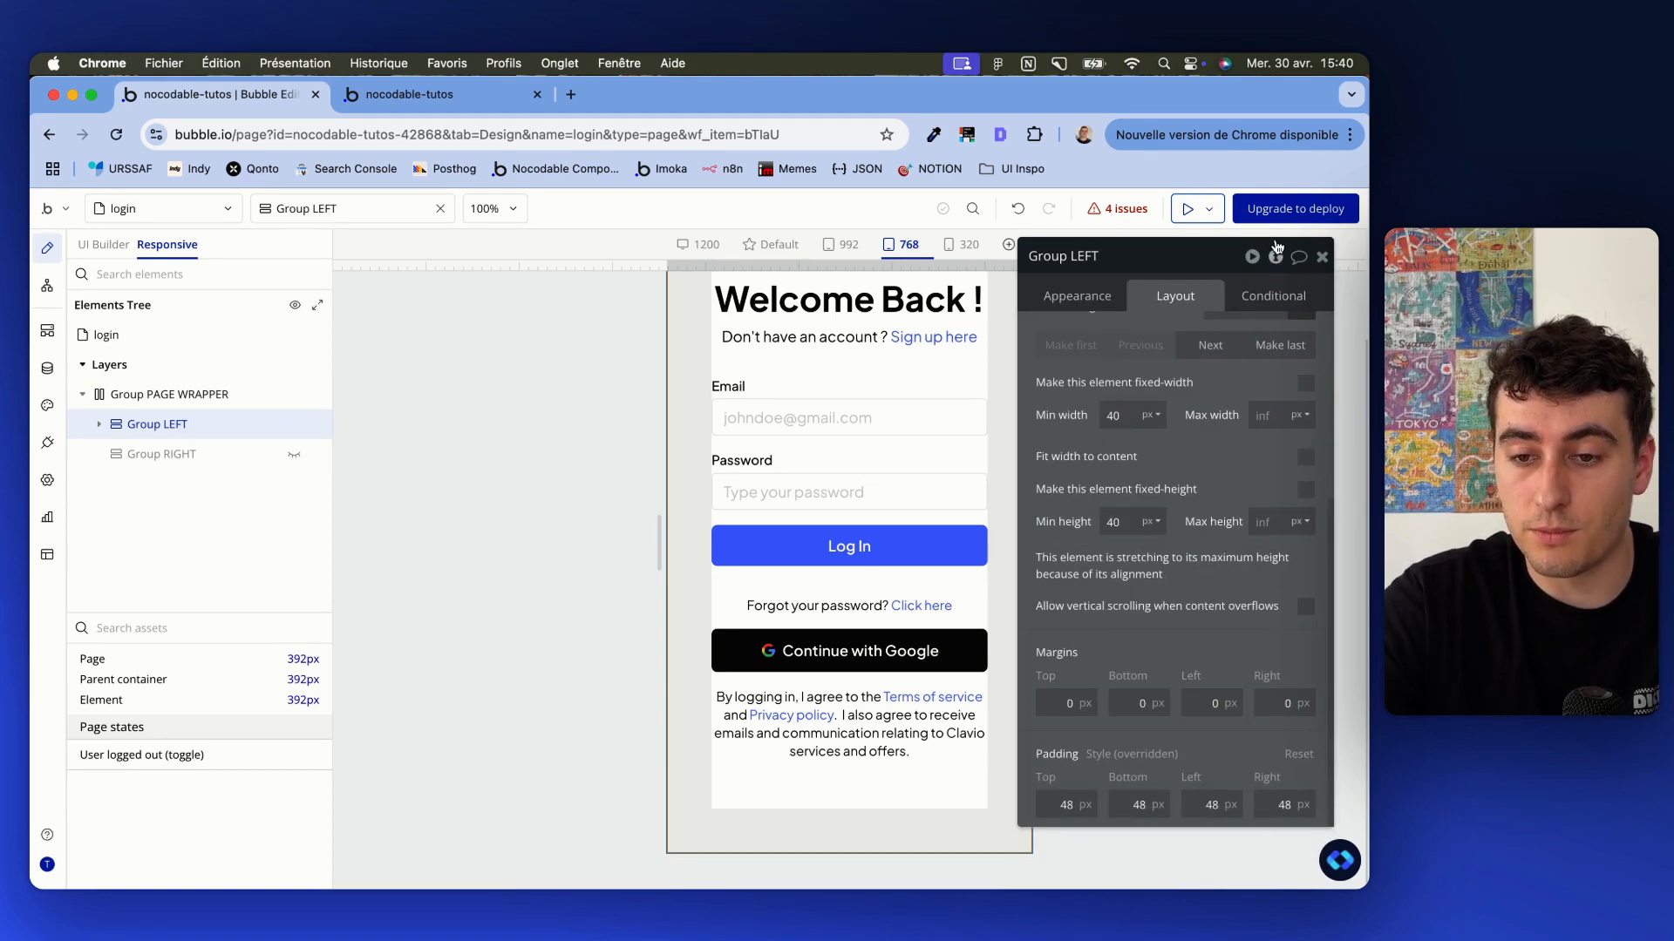
left_click(1274, 295)
Add a 'Current page width ≤ 992' condition to Group LEFT
left_click(1146, 345)
type("wi")
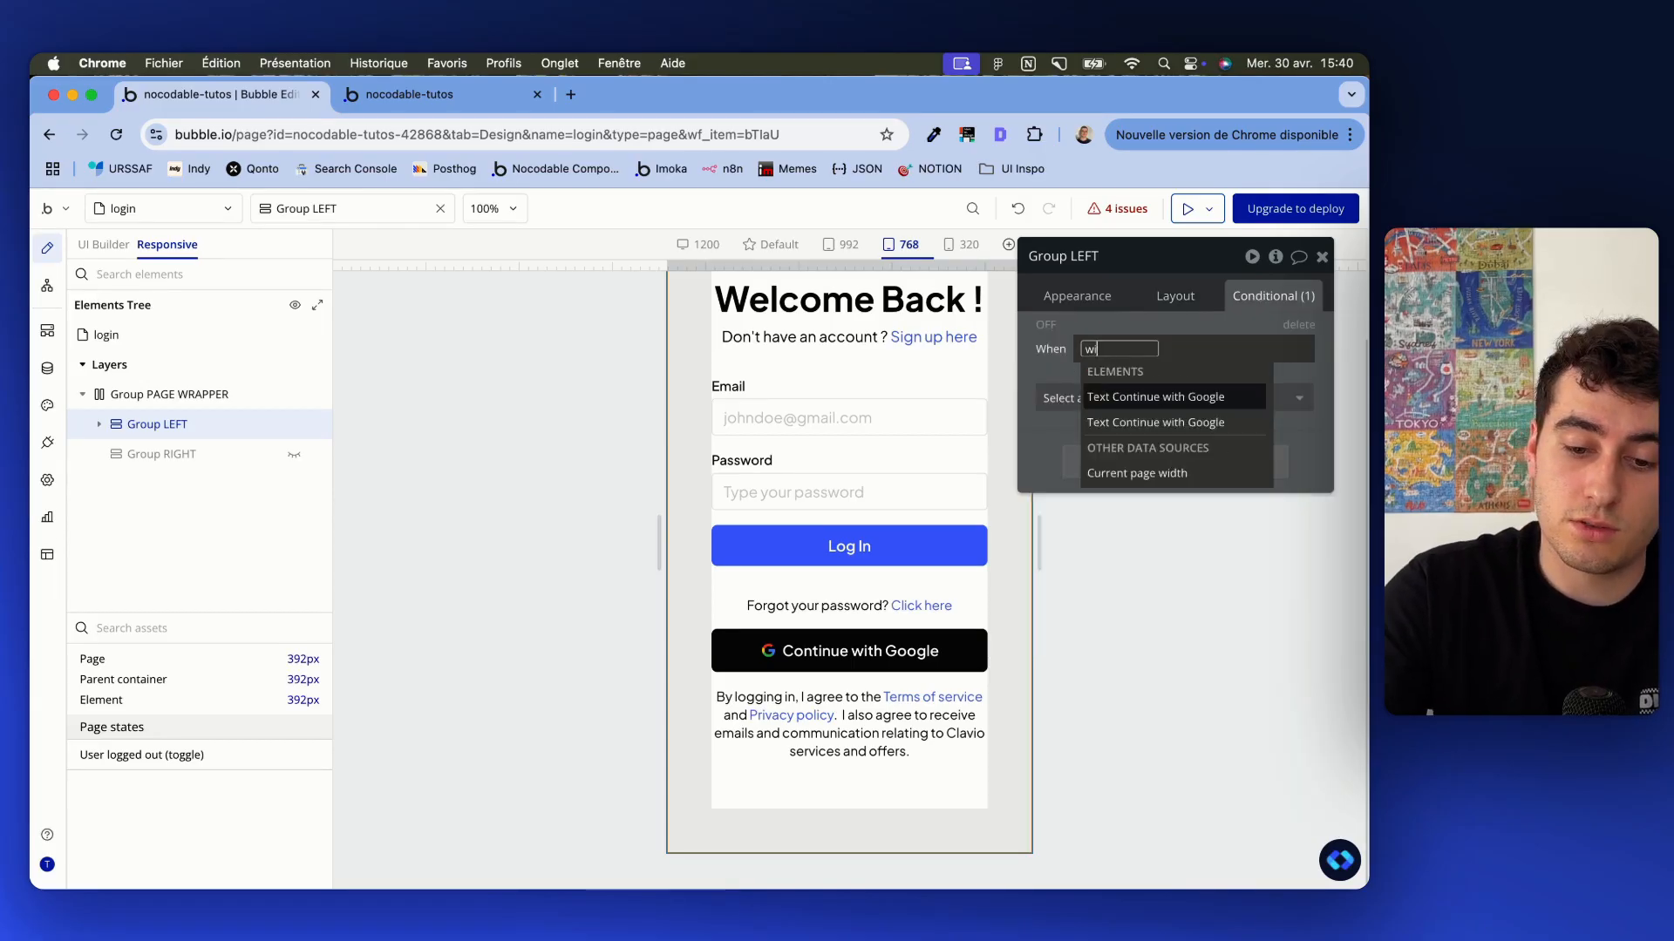
type("d")
left_click(1167, 401)
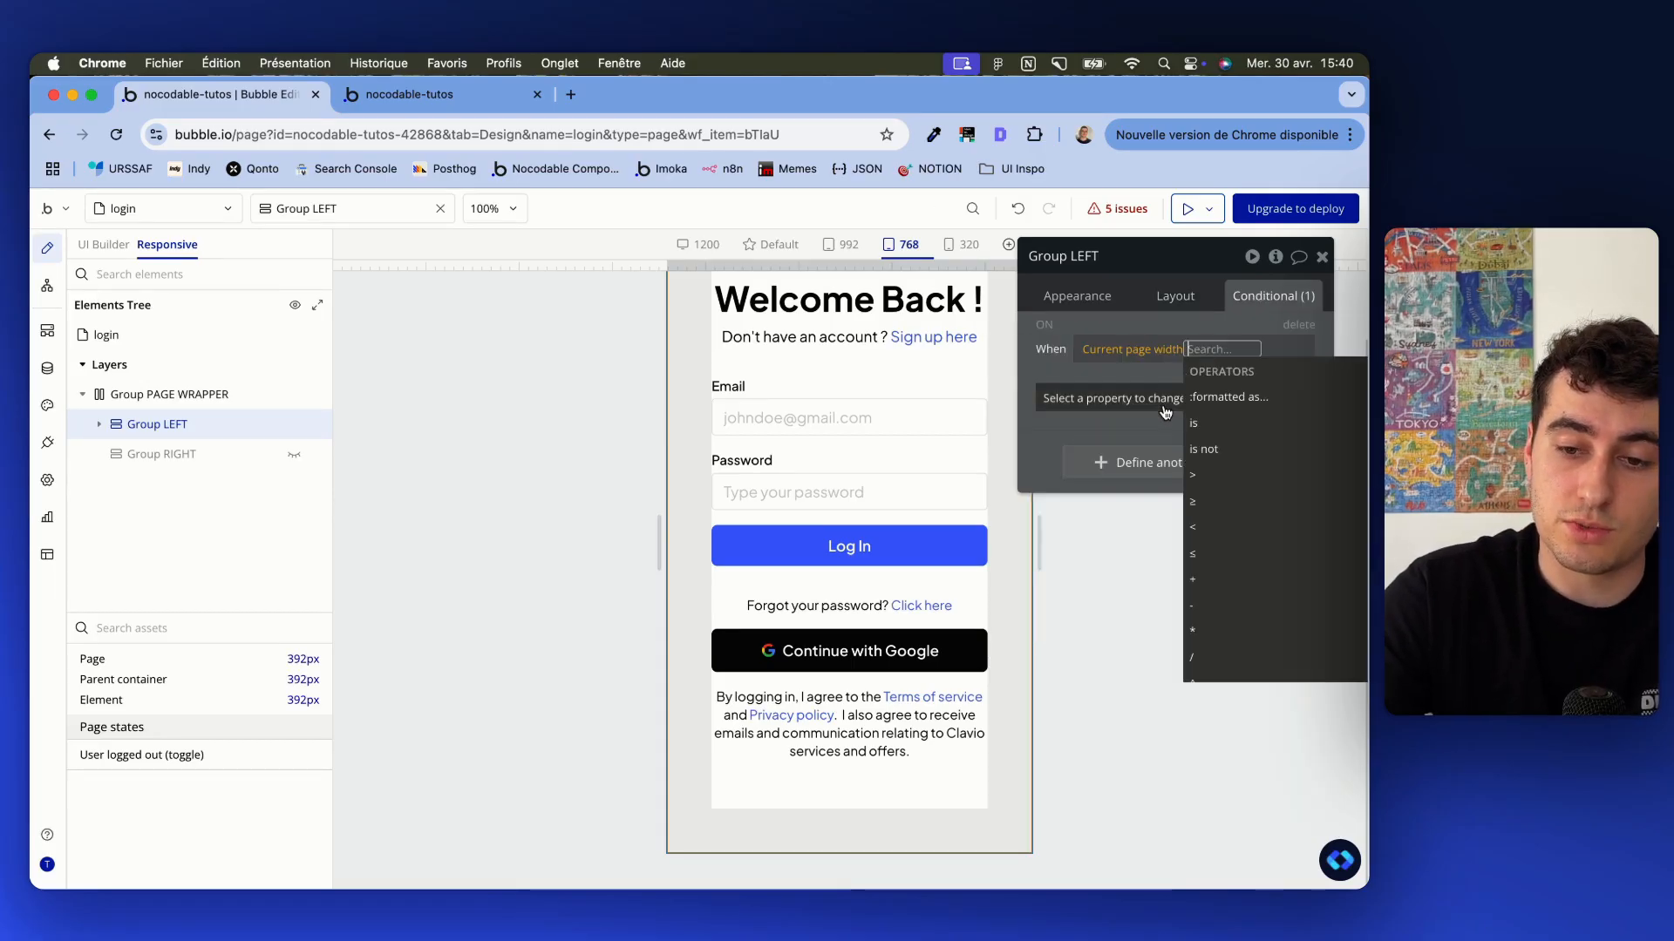
left_click(1256, 553)
type("992")
key("Return")
left_click(1054, 443)
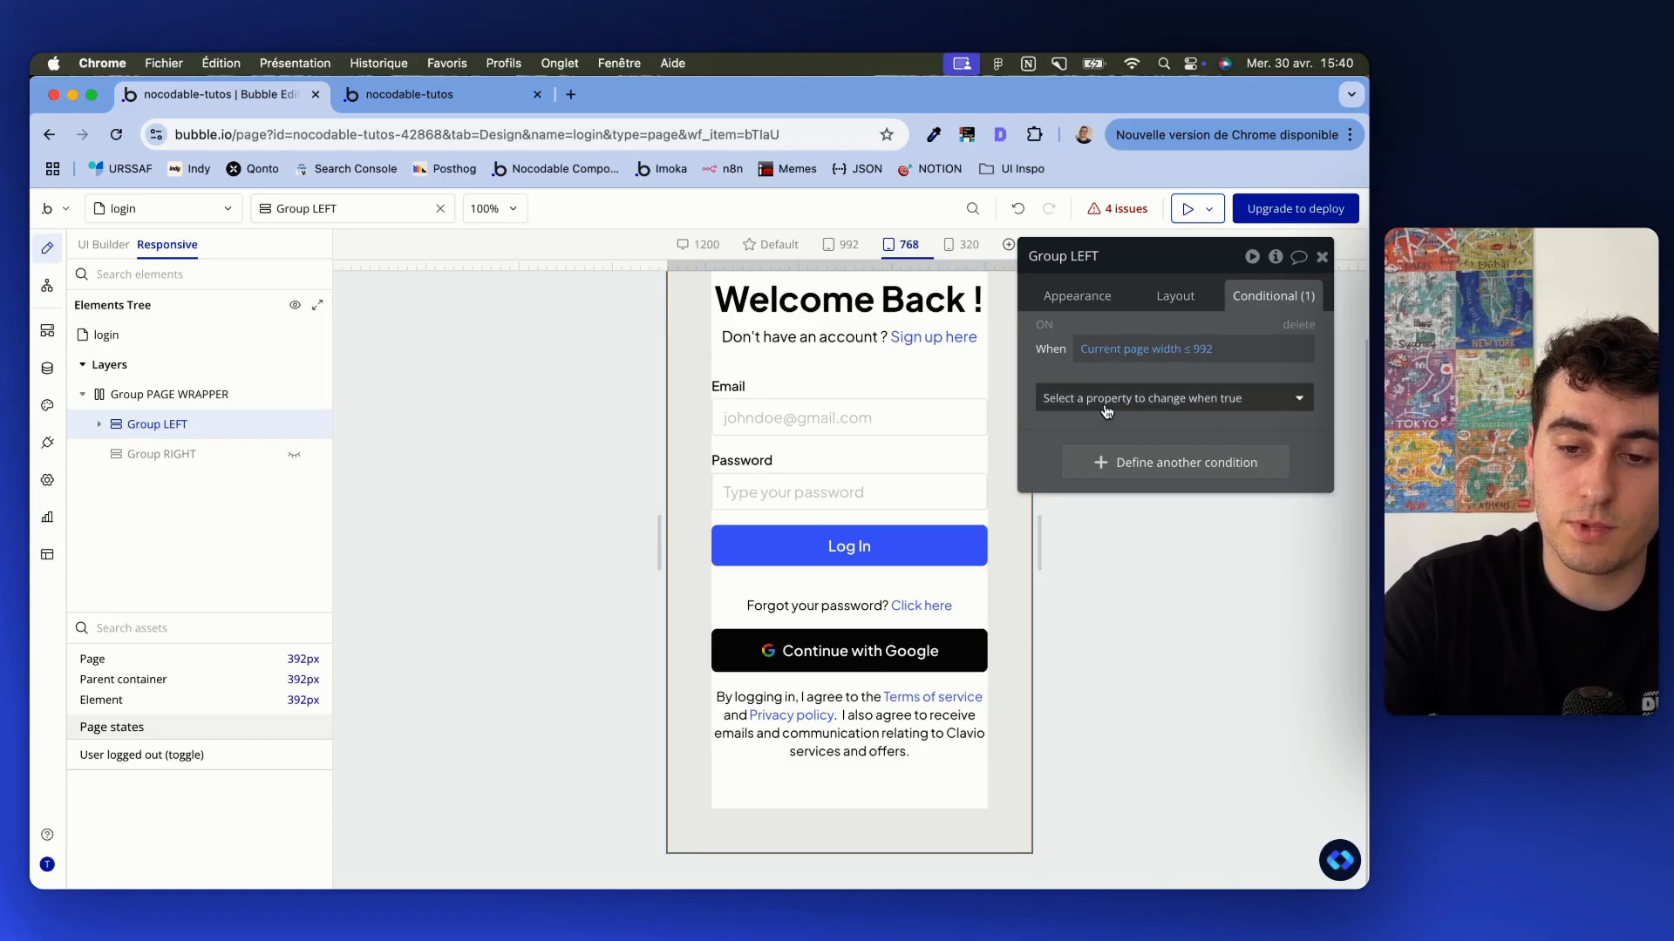
Make the condition set Left and Right padding to 20
left_click(1106, 410)
type("left")
left_click(1081, 494)
left_click(1126, 433)
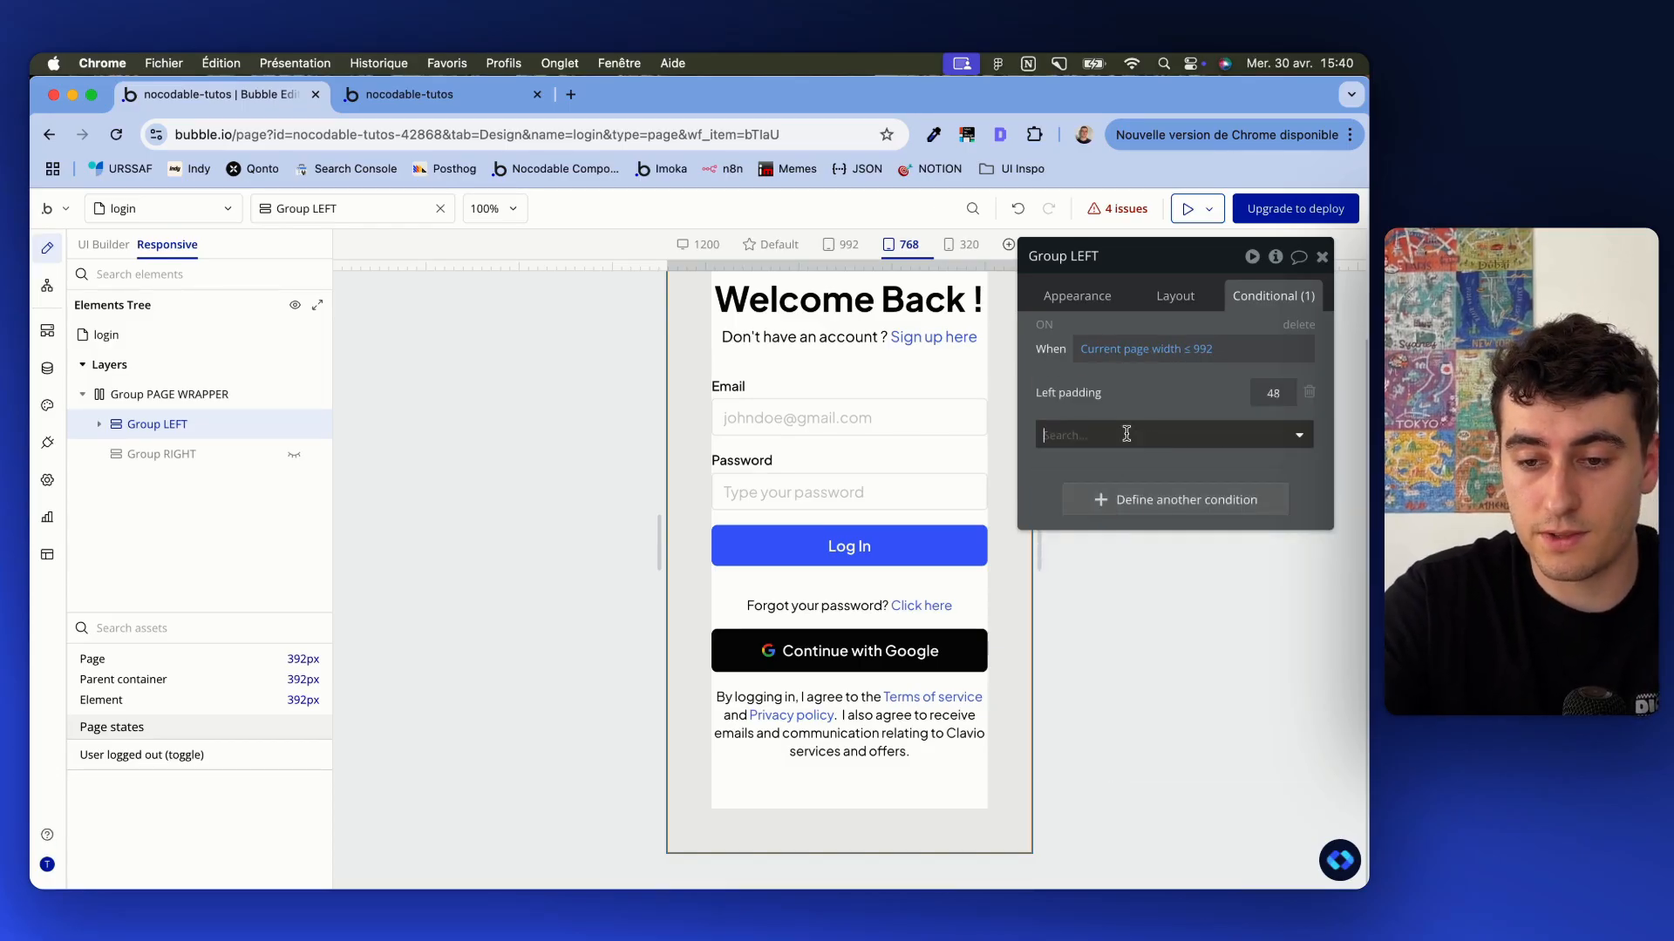
type("rig")
left_click(1100, 547)
left_click(1273, 394)
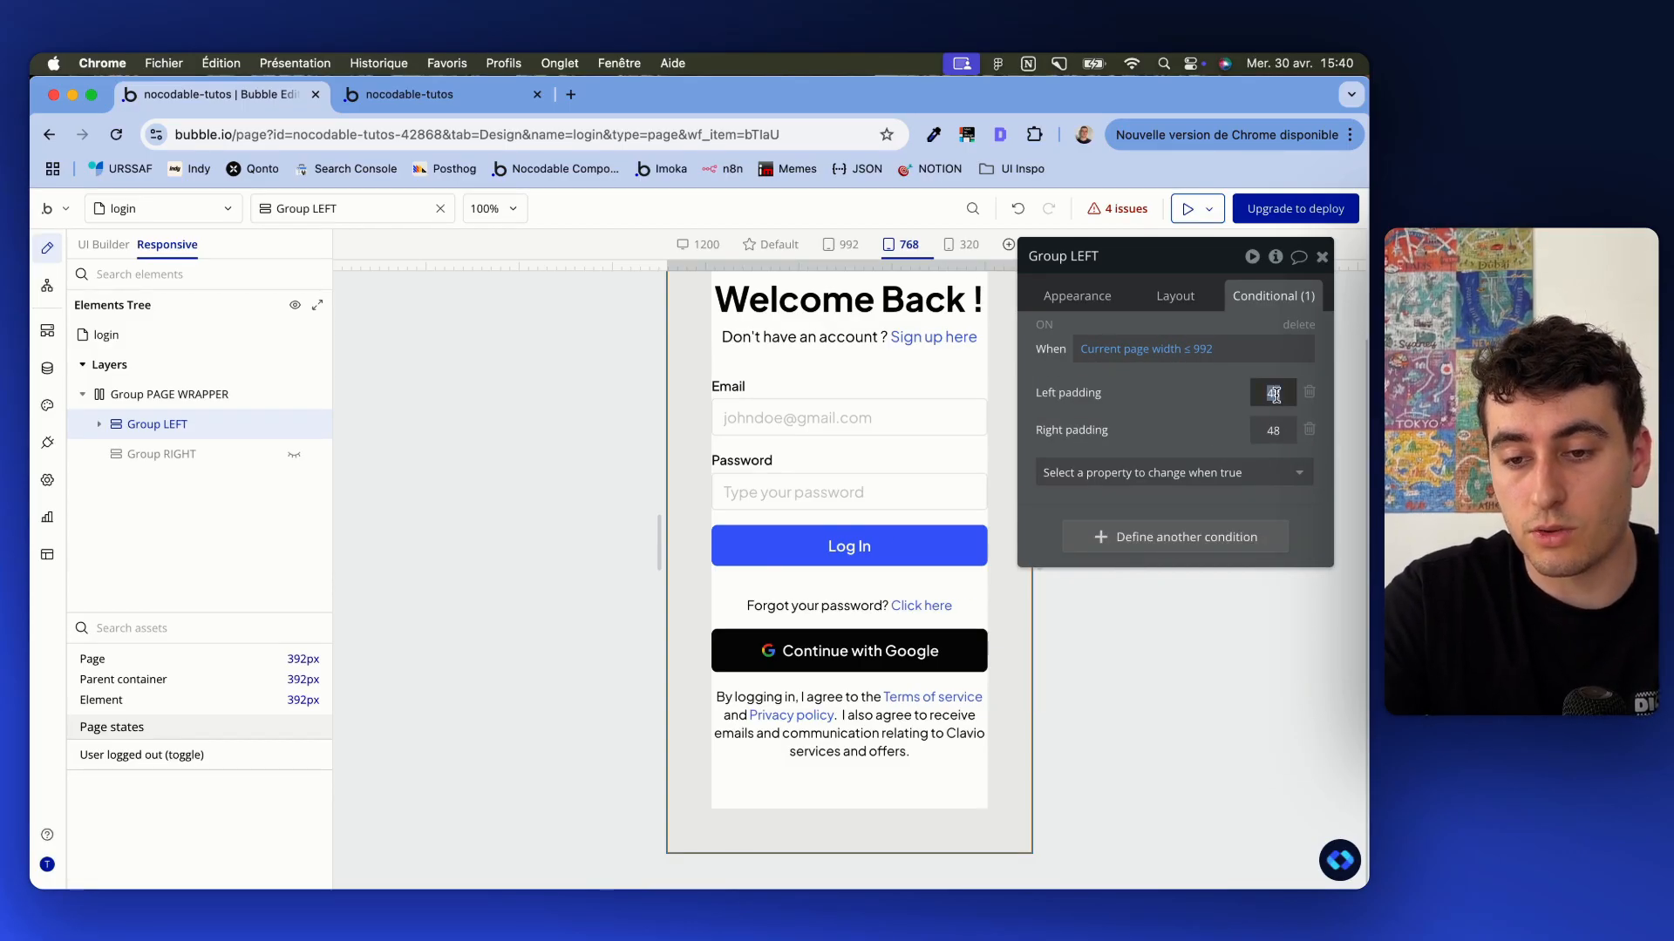
type("20")
left_click(1274, 431)
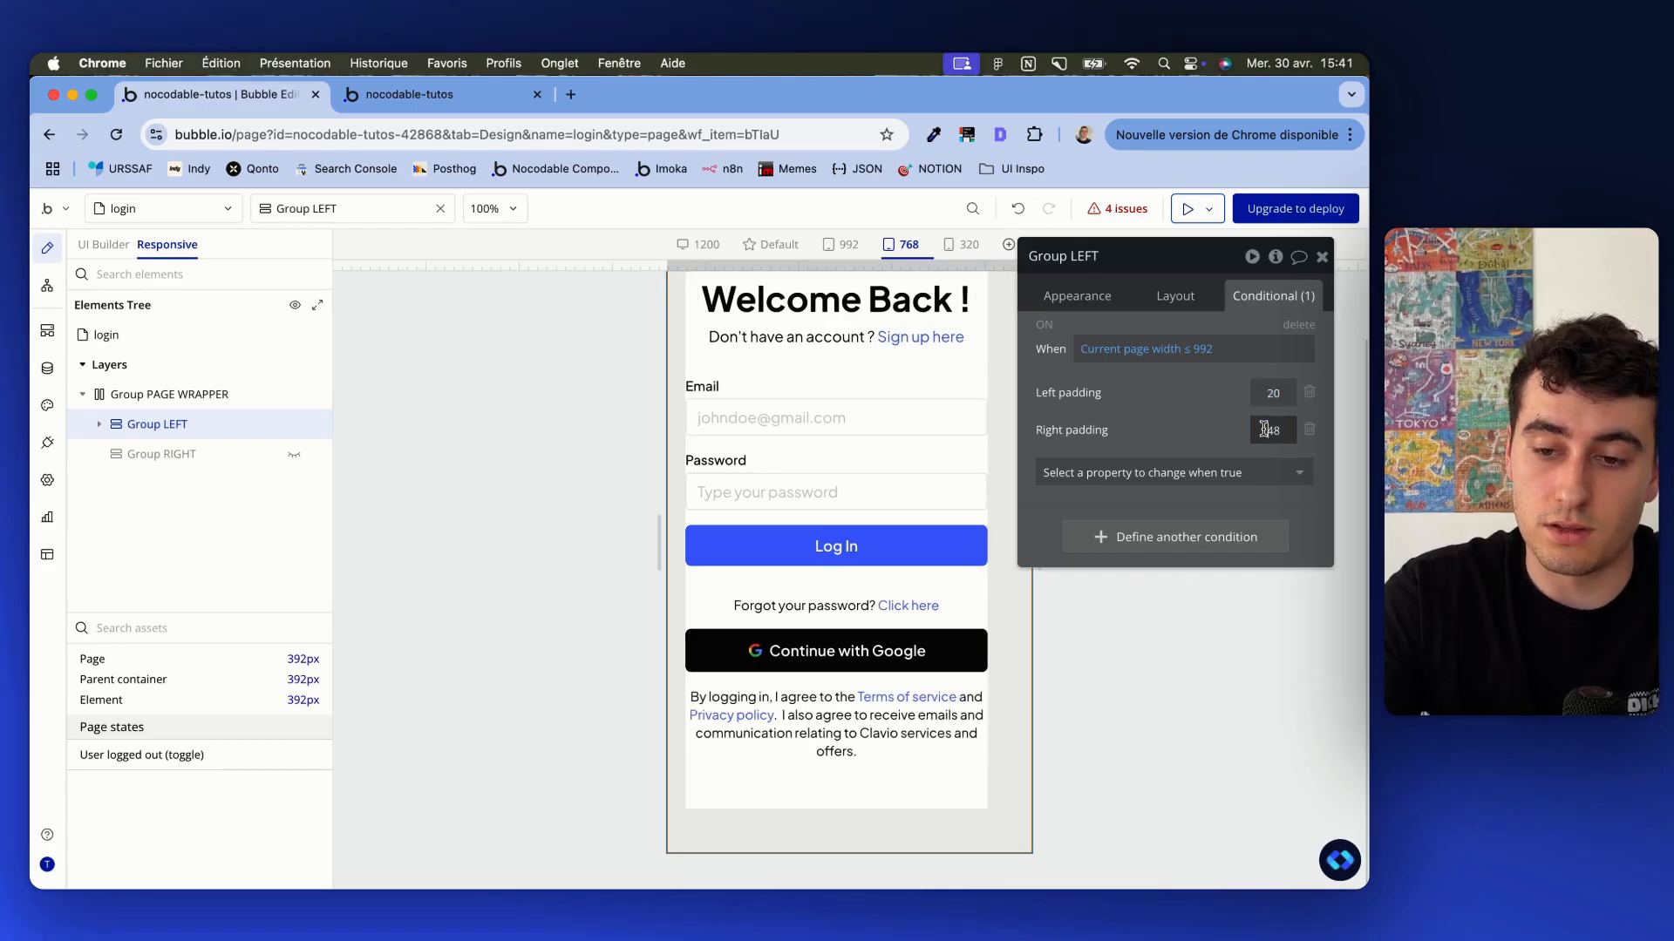
type("20")
scroll(860, 534, "up", 3)
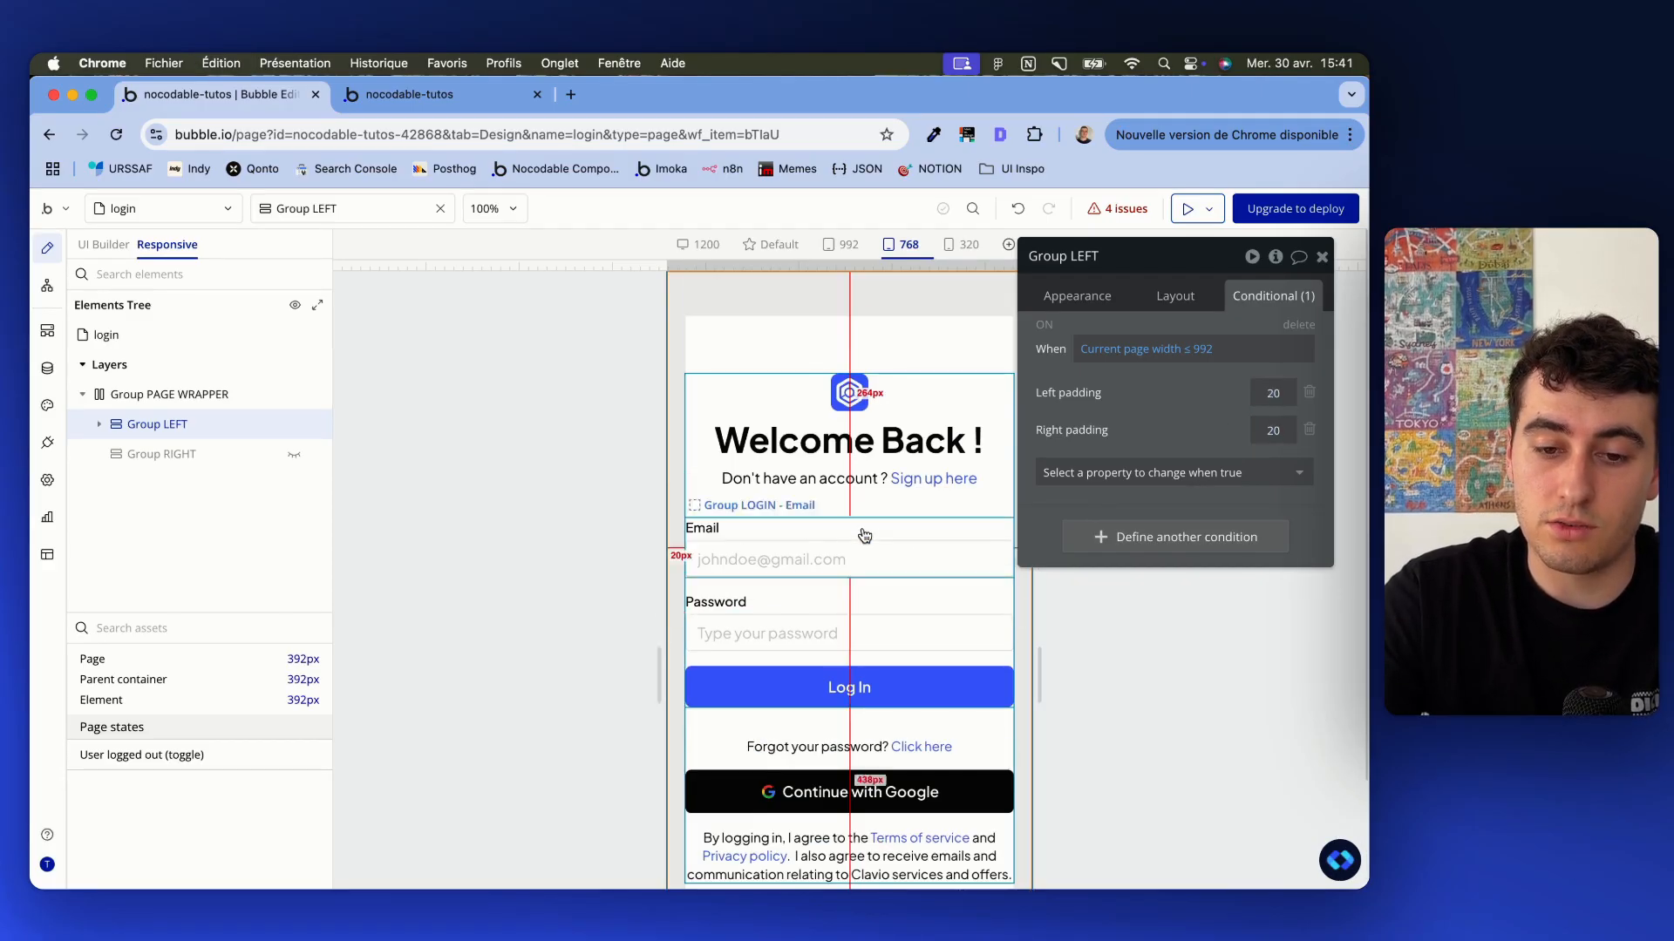
Add Top and Bottom padding of 24 to the condition
left_click(1155, 475)
type("top")
left_click(1121, 559)
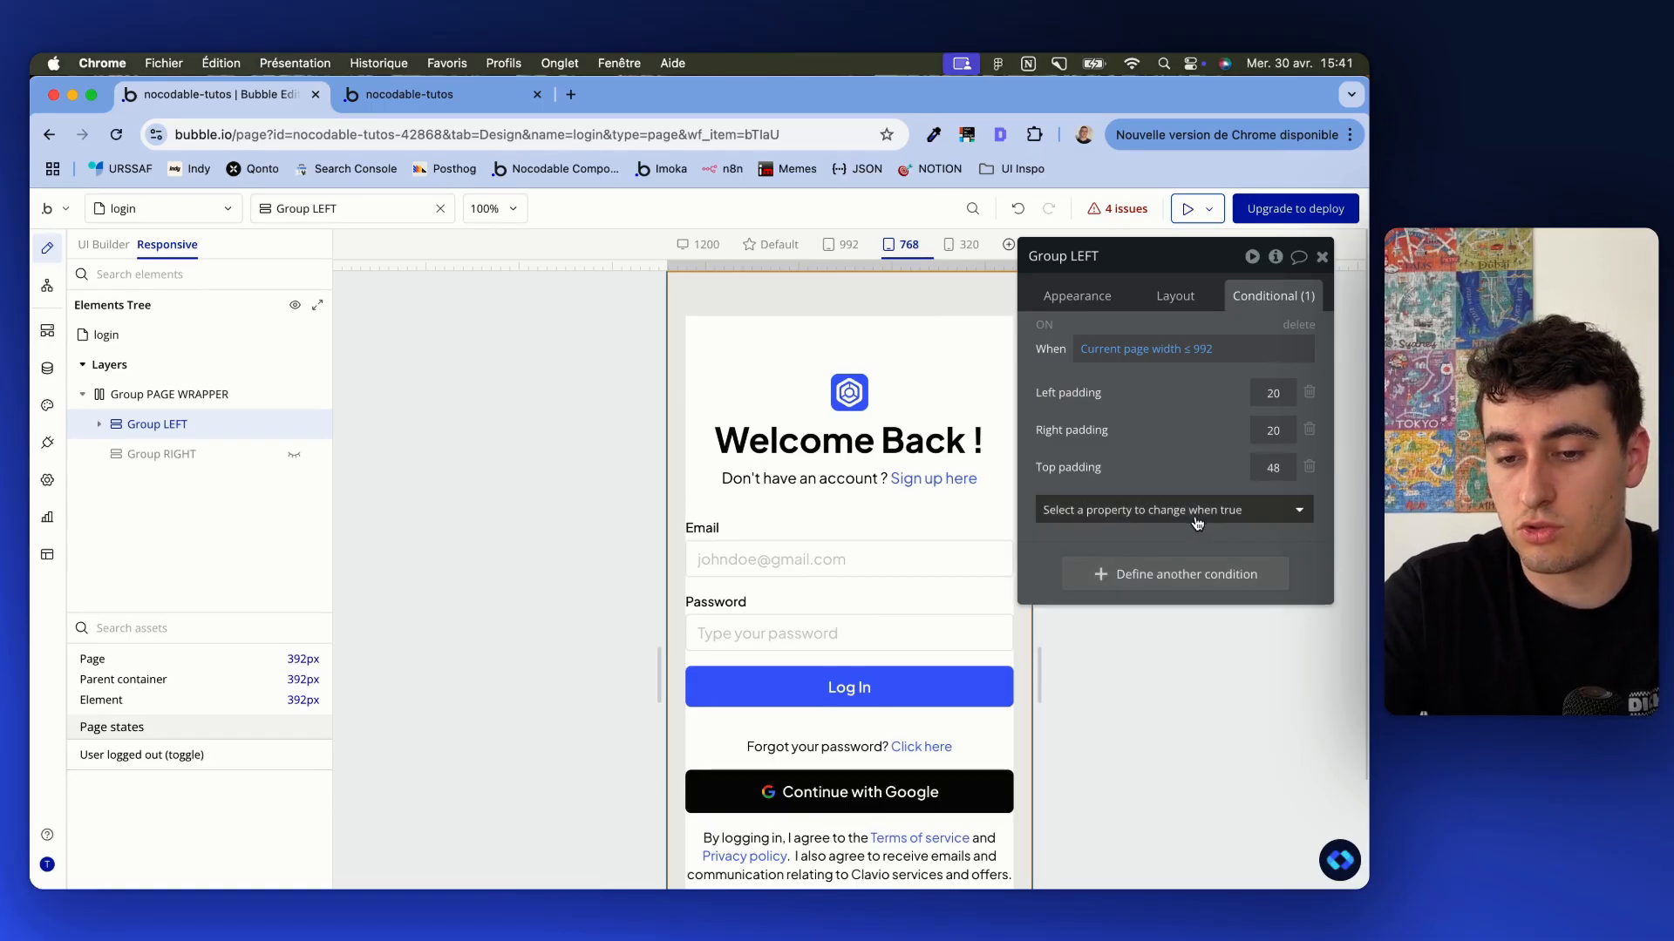
left_click(1152, 510)
type("top")
key("BackSpace")
key("BackSpace")
key("BackSpace")
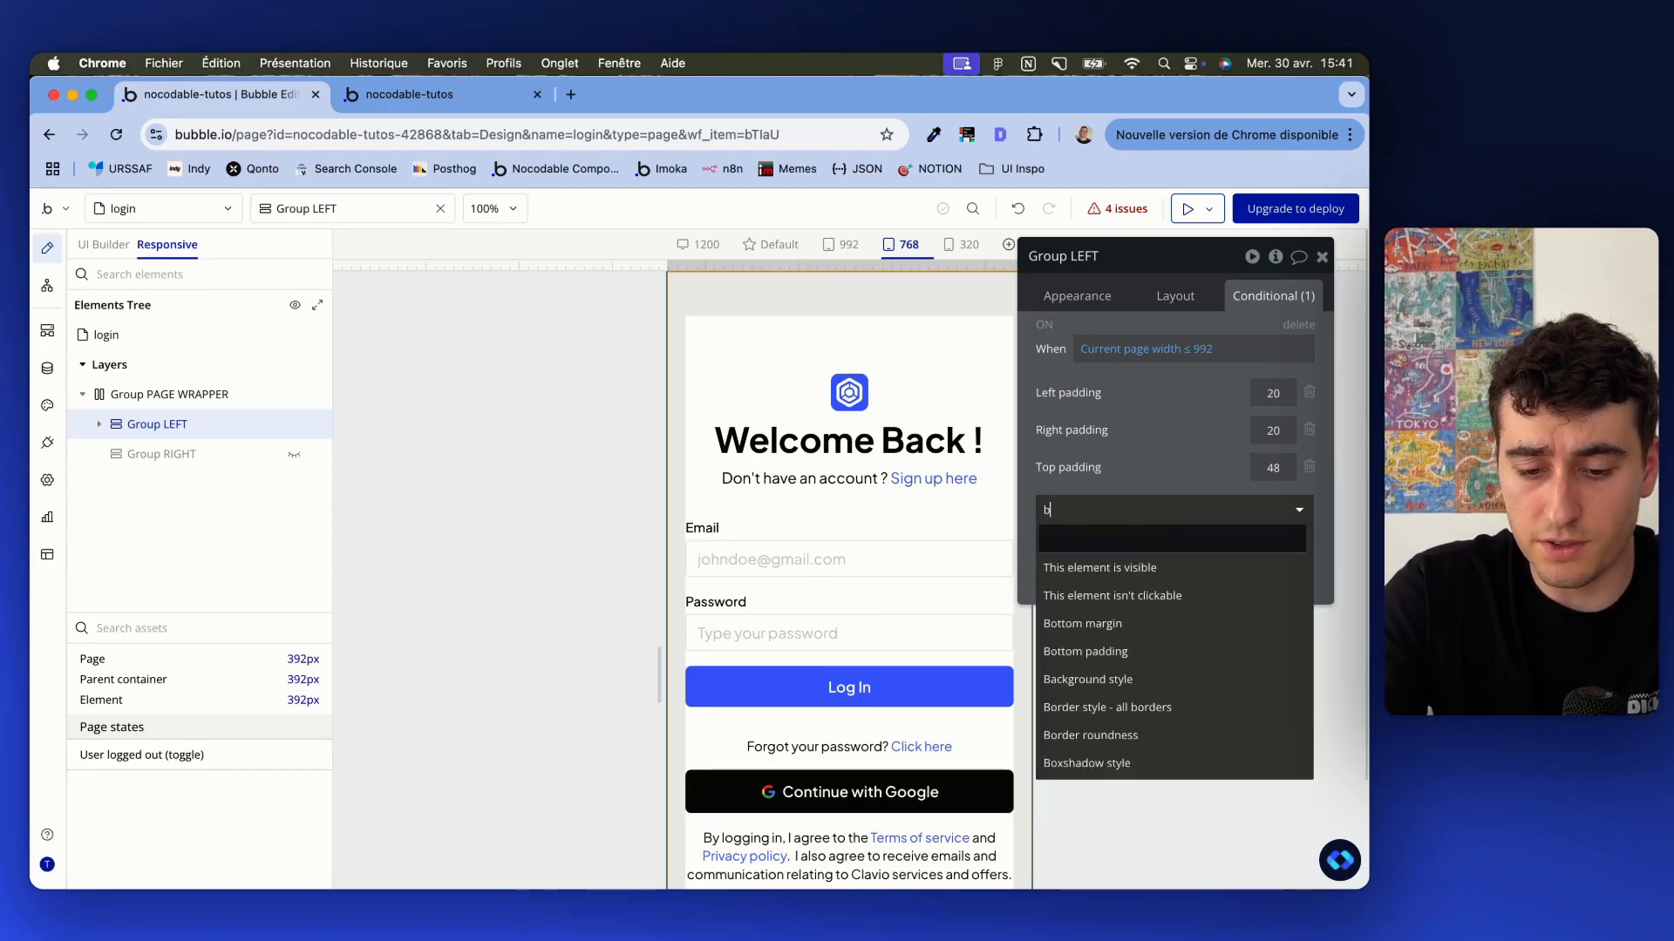
type("bott")
left_click(1124, 597)
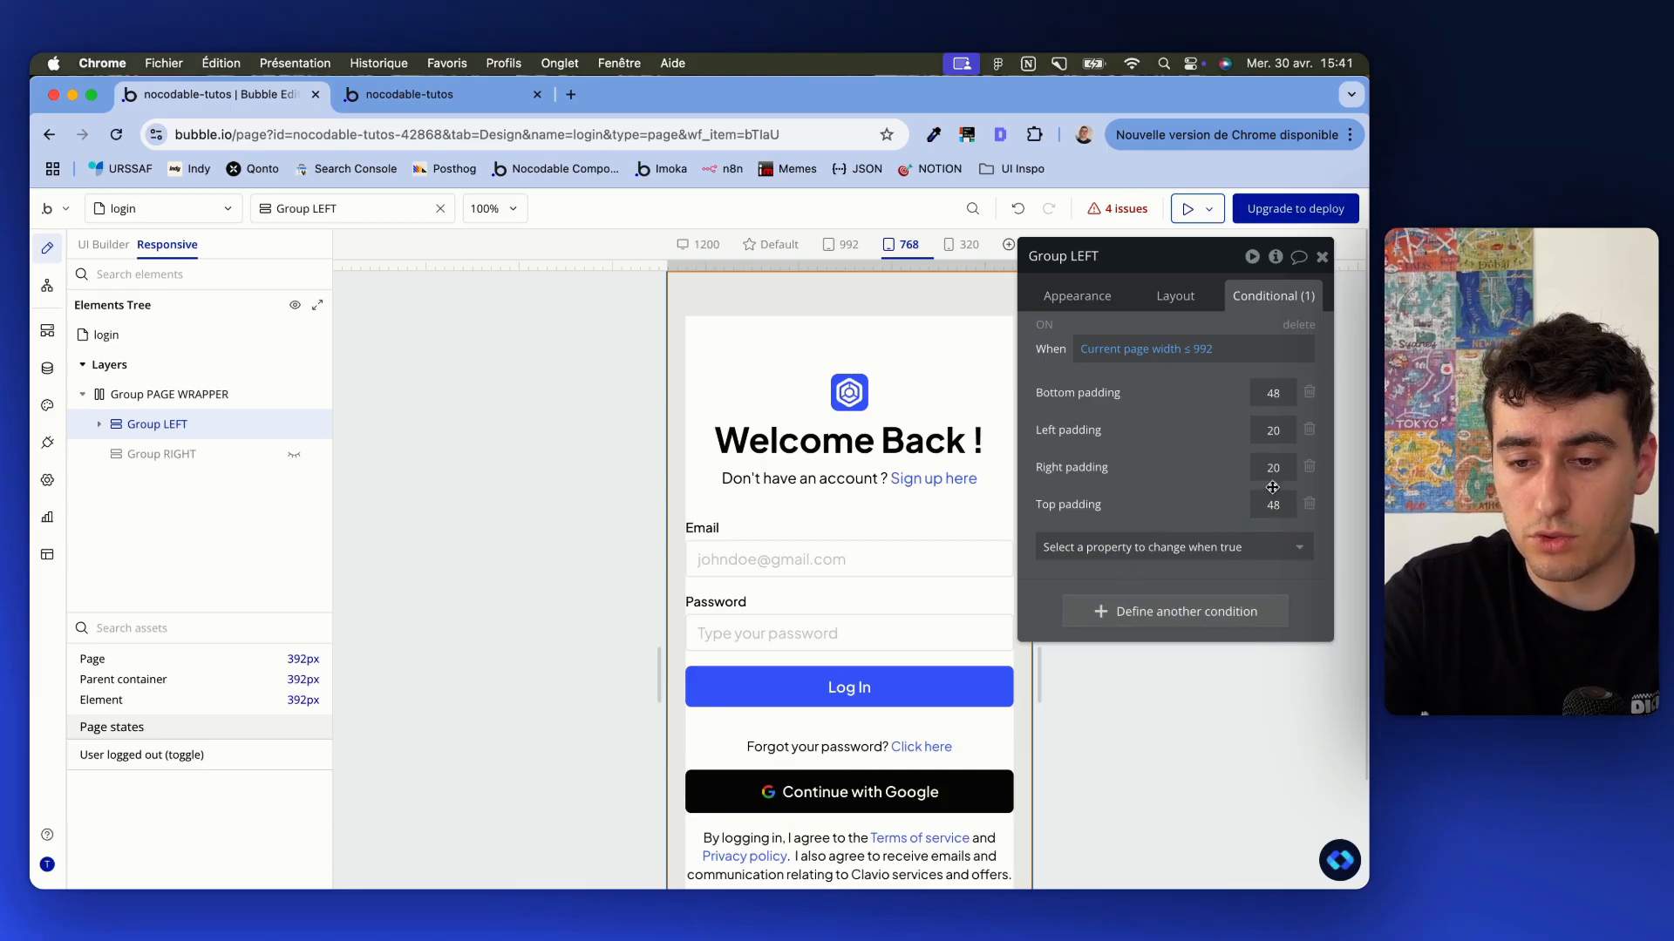
left_click(1267, 398)
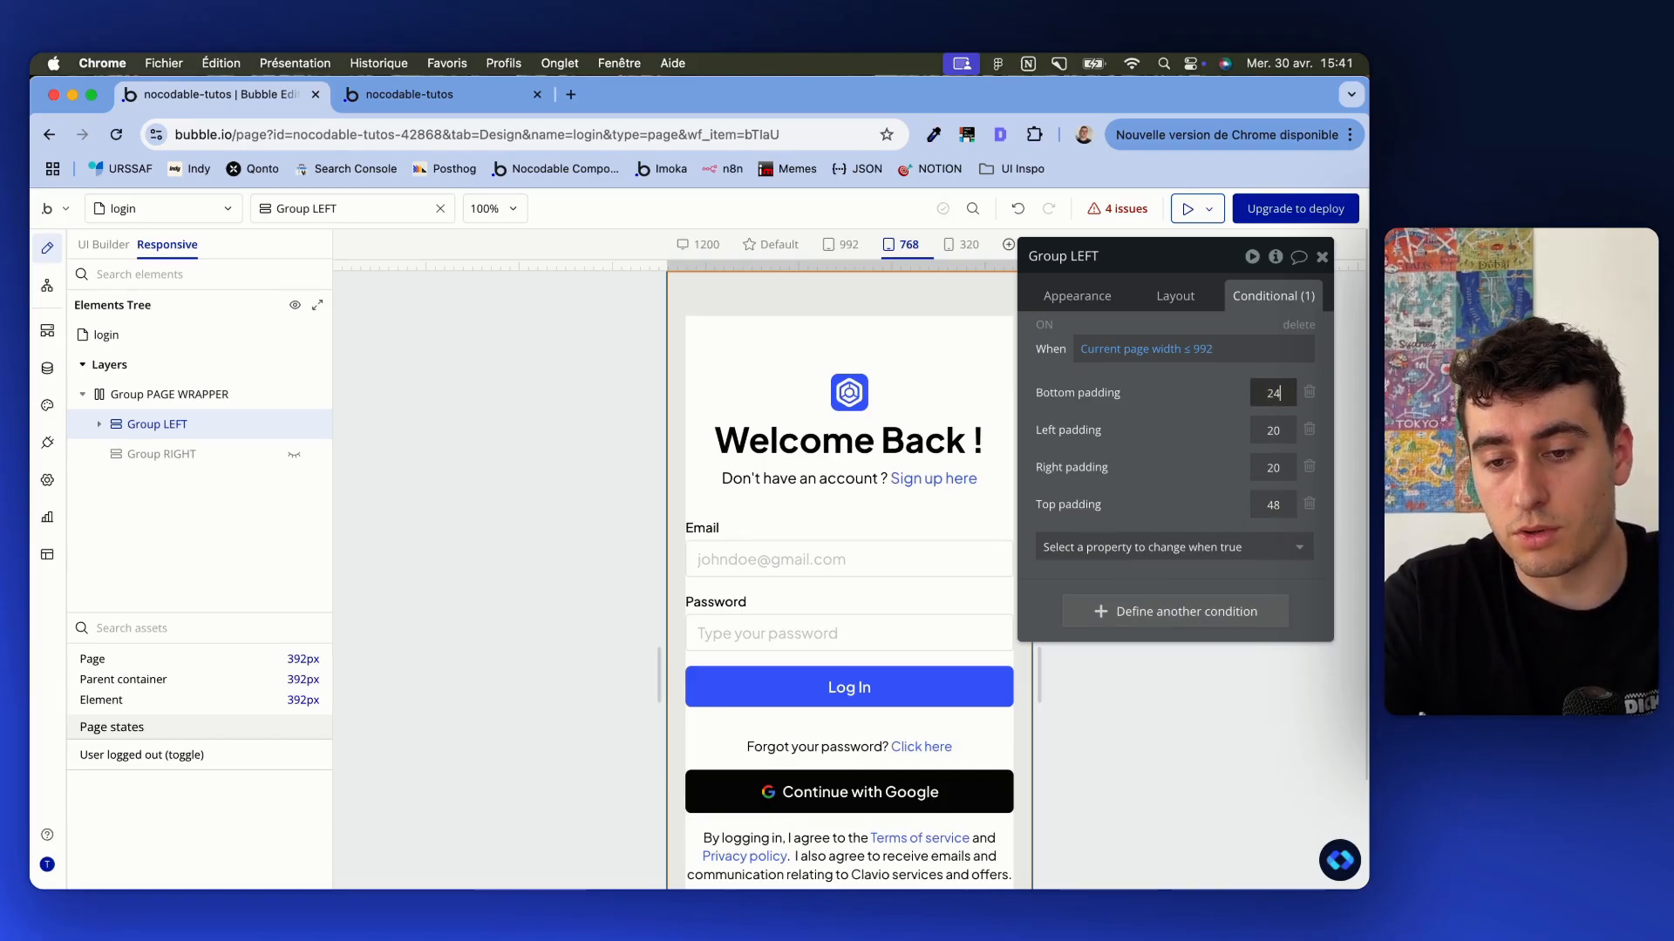
type("24")
left_click(1267, 509)
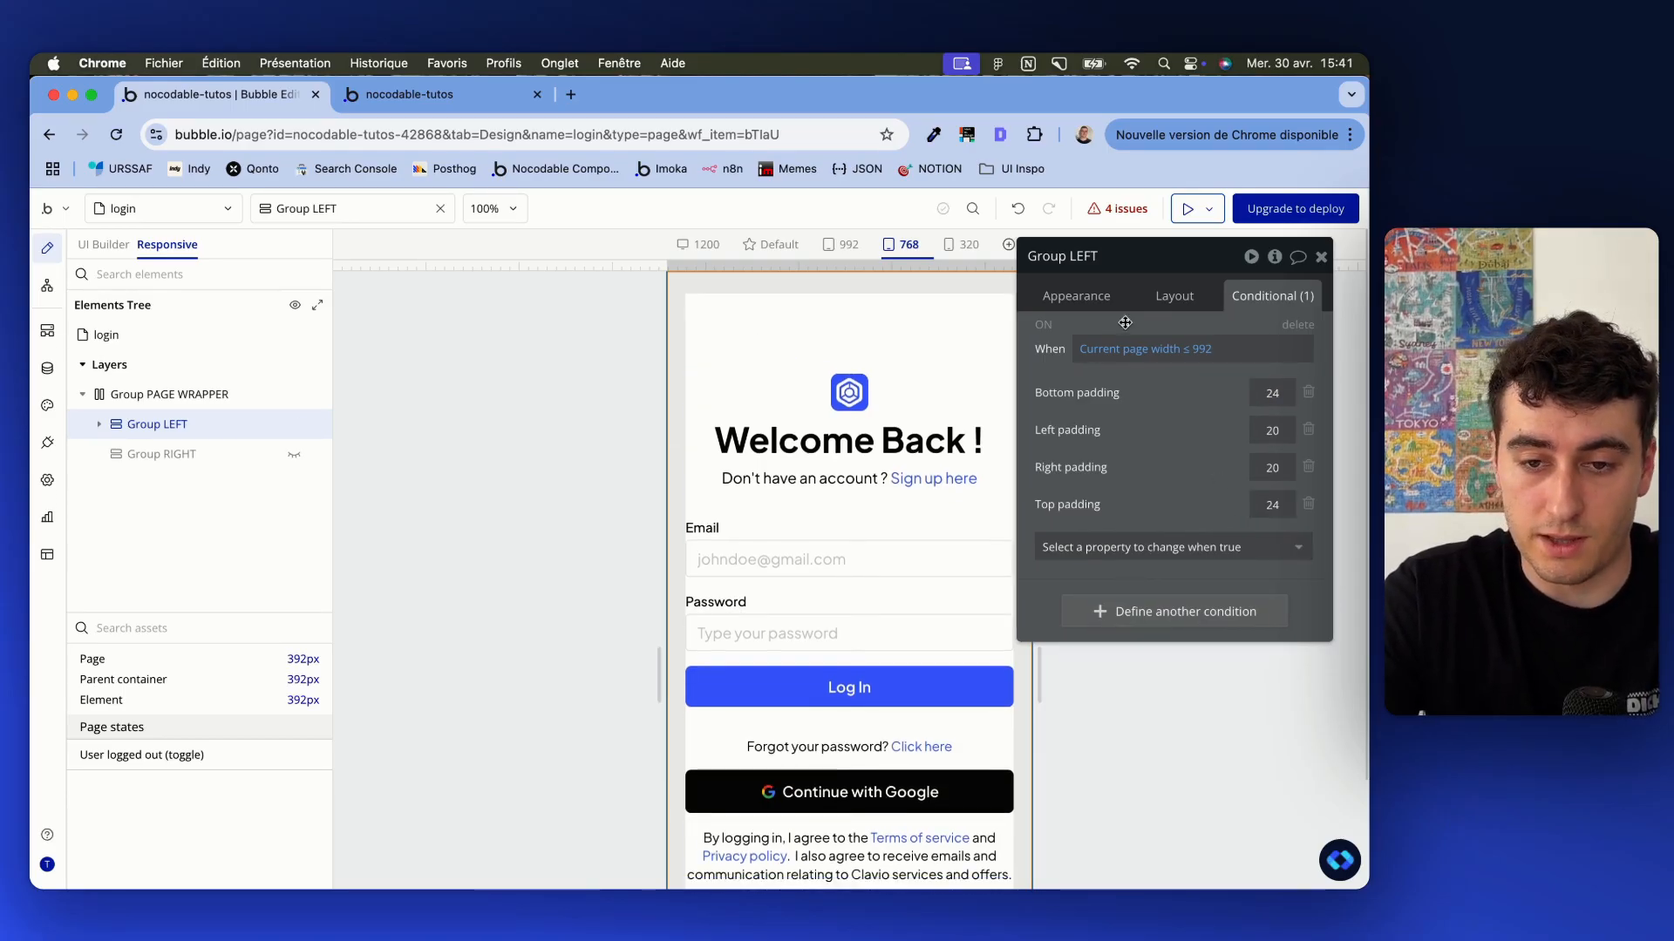
Test the layout by narrowing the preview to 302px, then widening it back to default
left_click_drag(1159, 319, 414, 344)
left_click_drag(1041, 264, 999, 264)
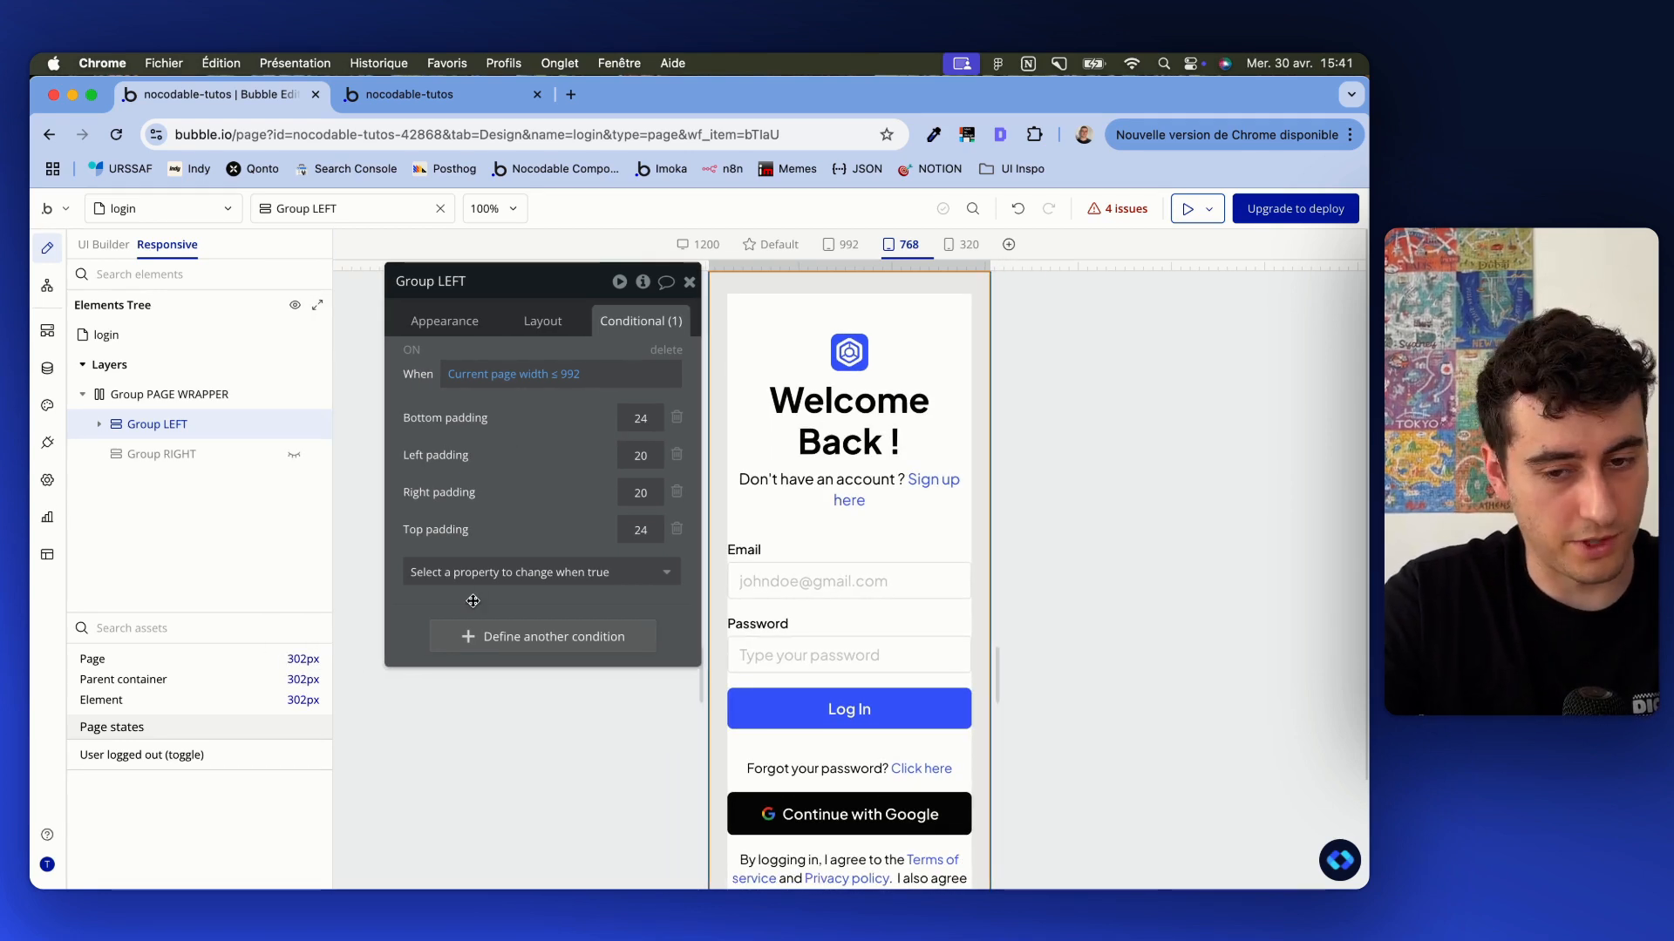
left_click_drag(993, 263, 1028, 263)
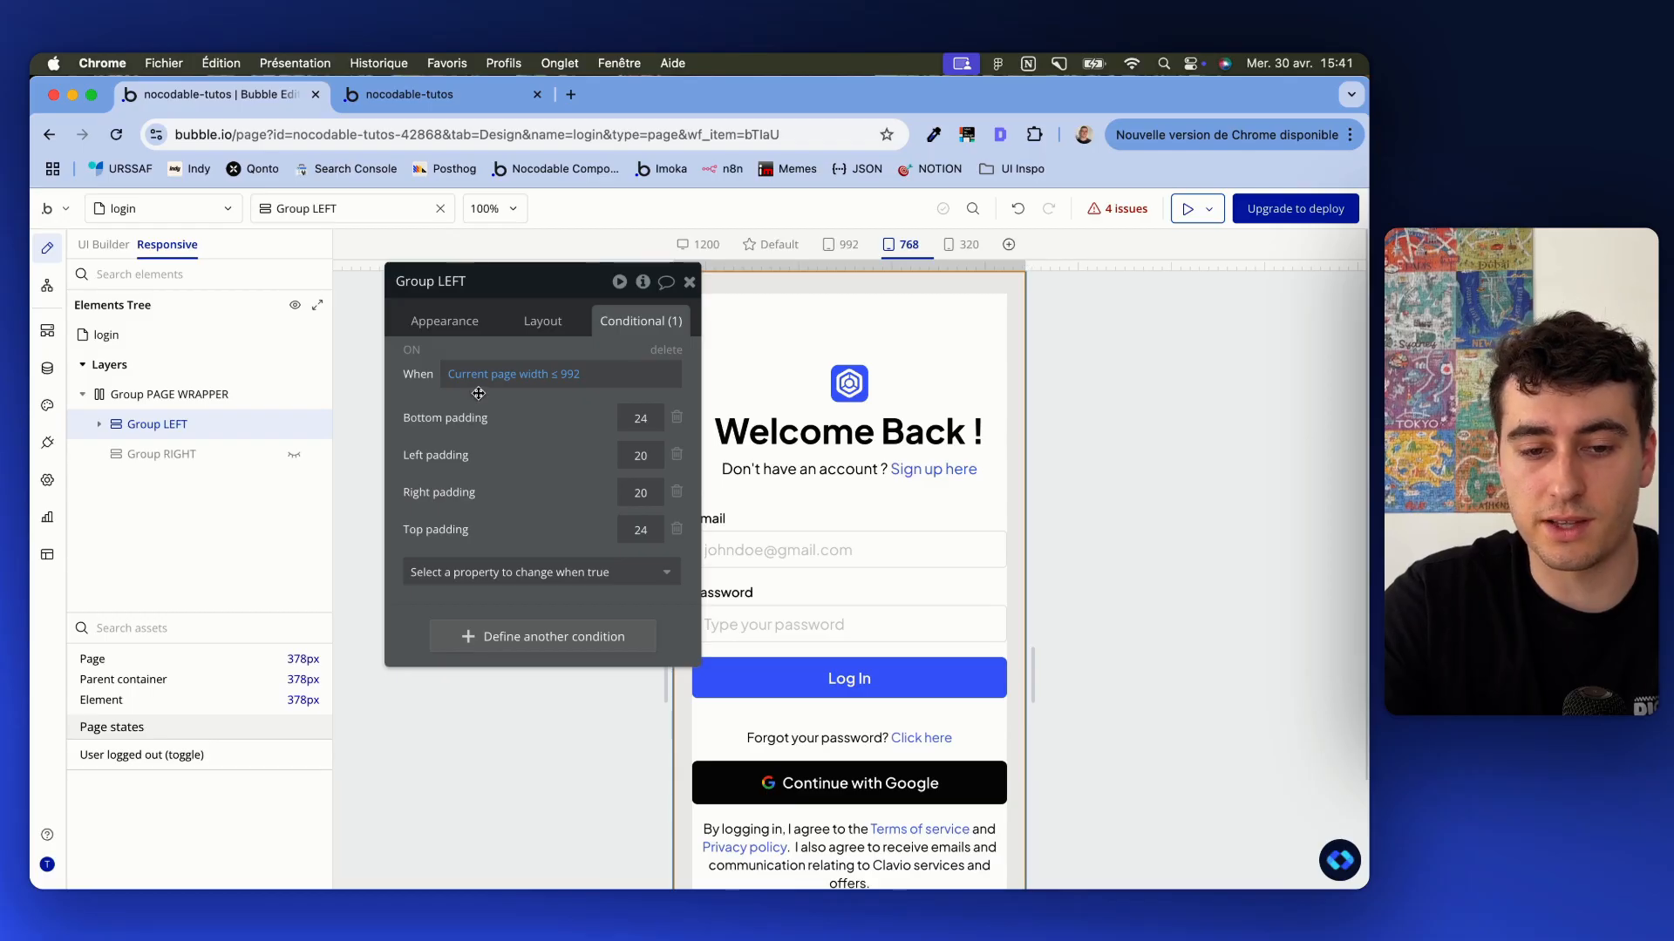
left_click_drag(478, 393, 409, 393)
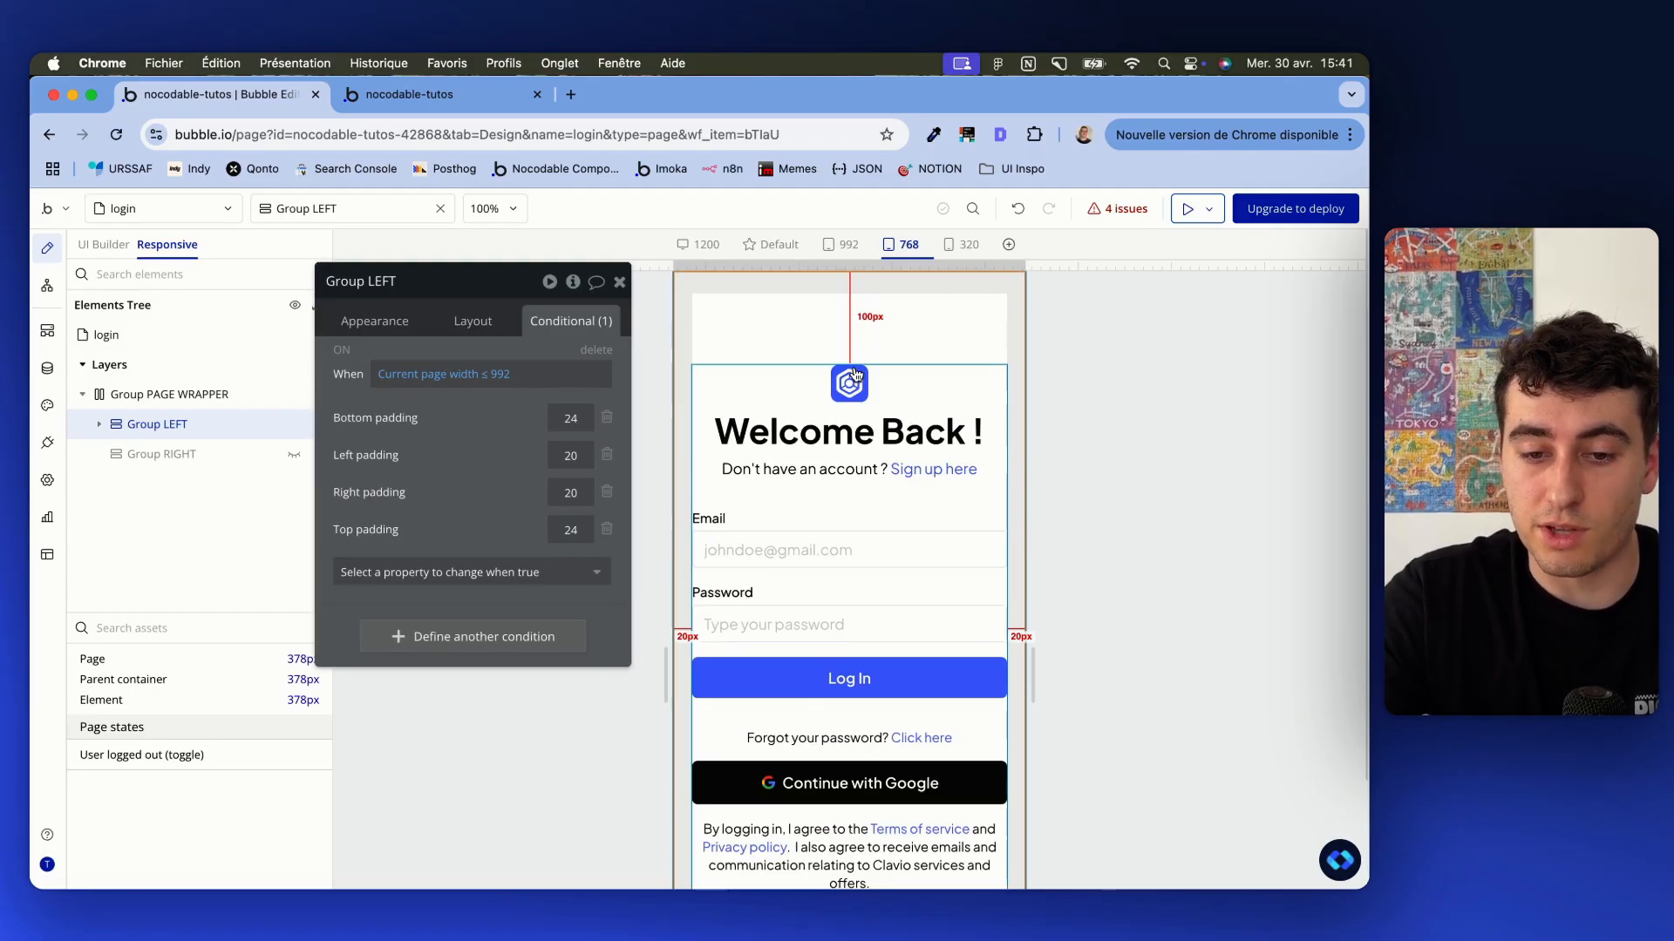
left_click_drag(1037, 265, 1364, 265)
scroll(1031, 498, "down", 3)
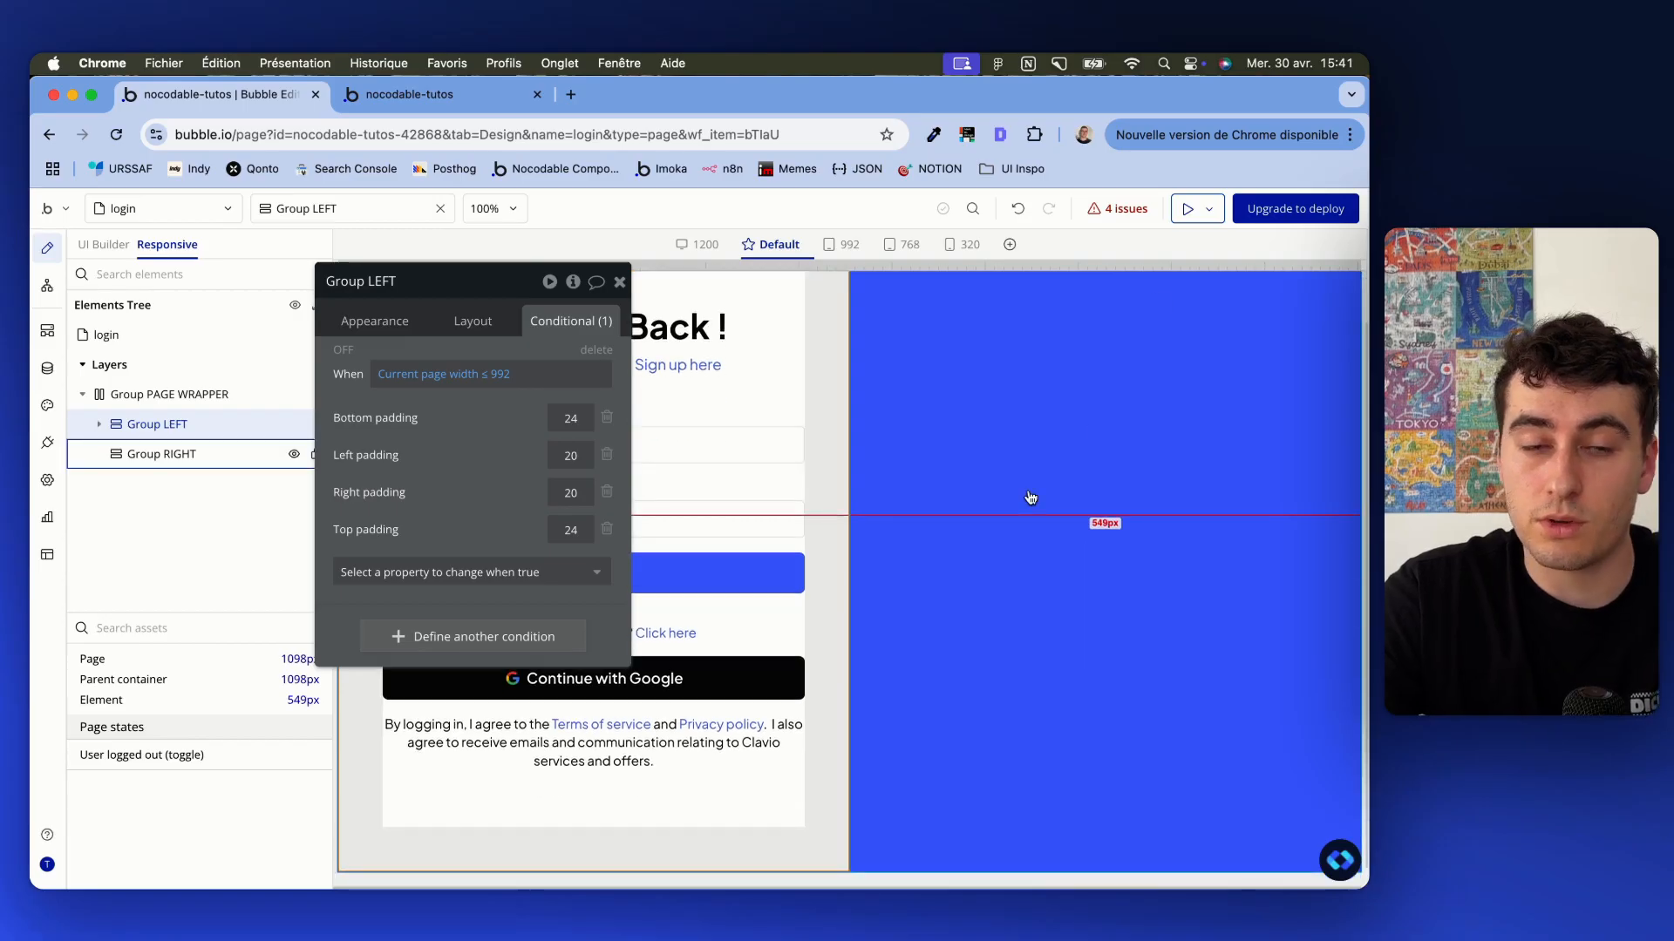
scroll(1031, 498, "up", 3)
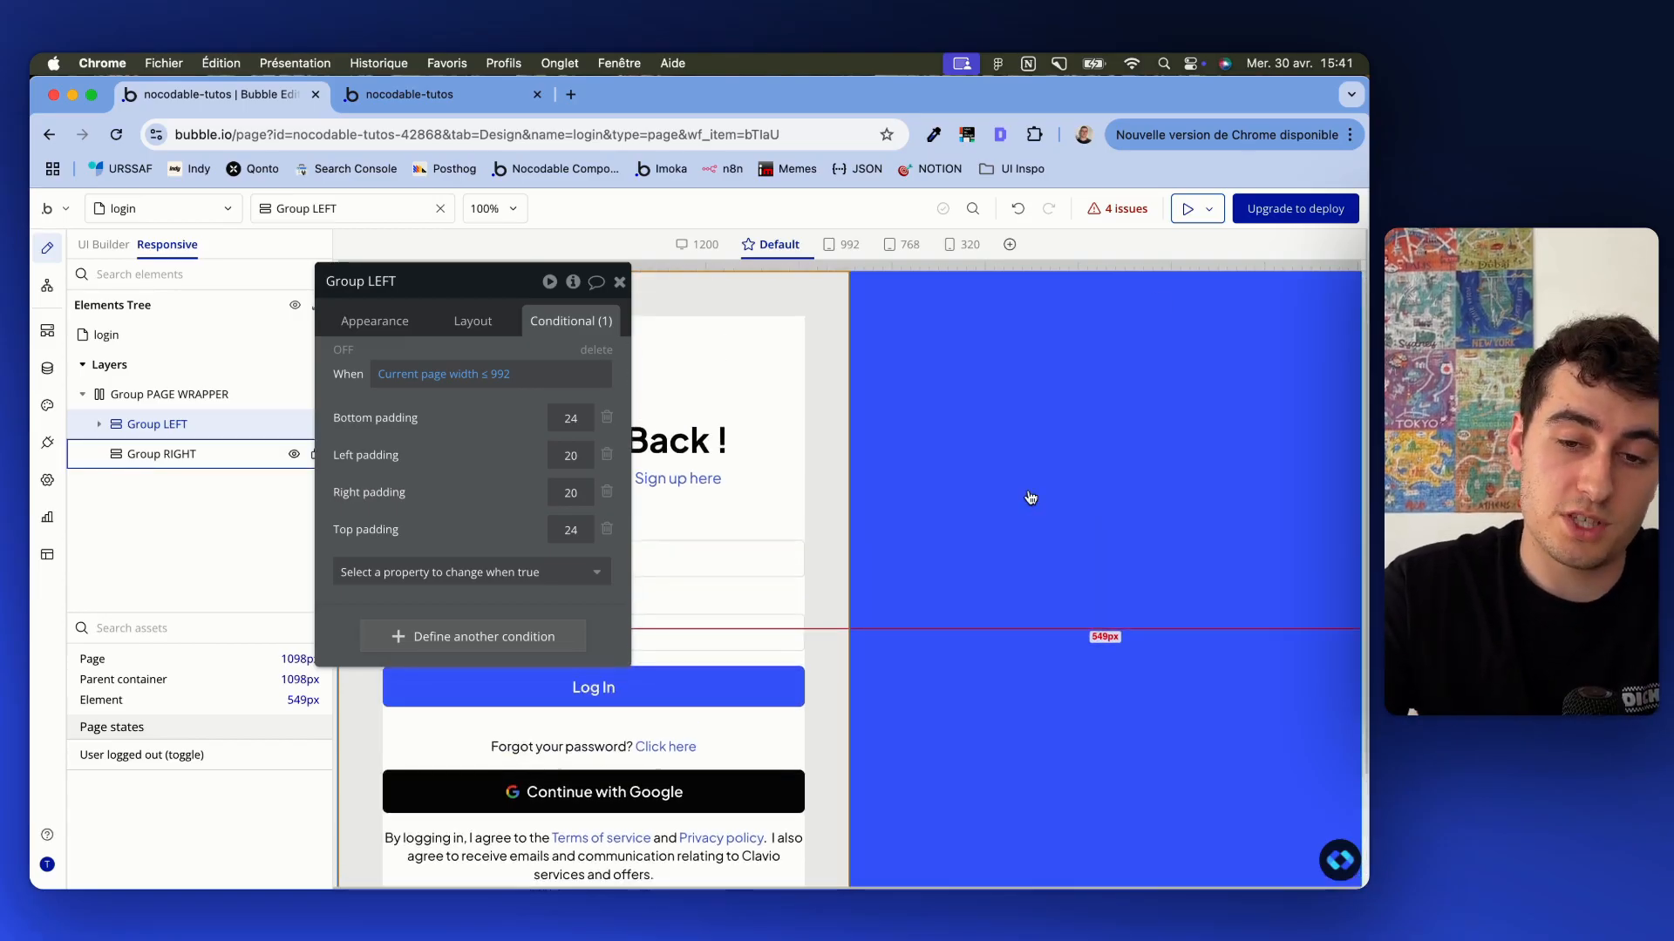
key("ctrl+Up")
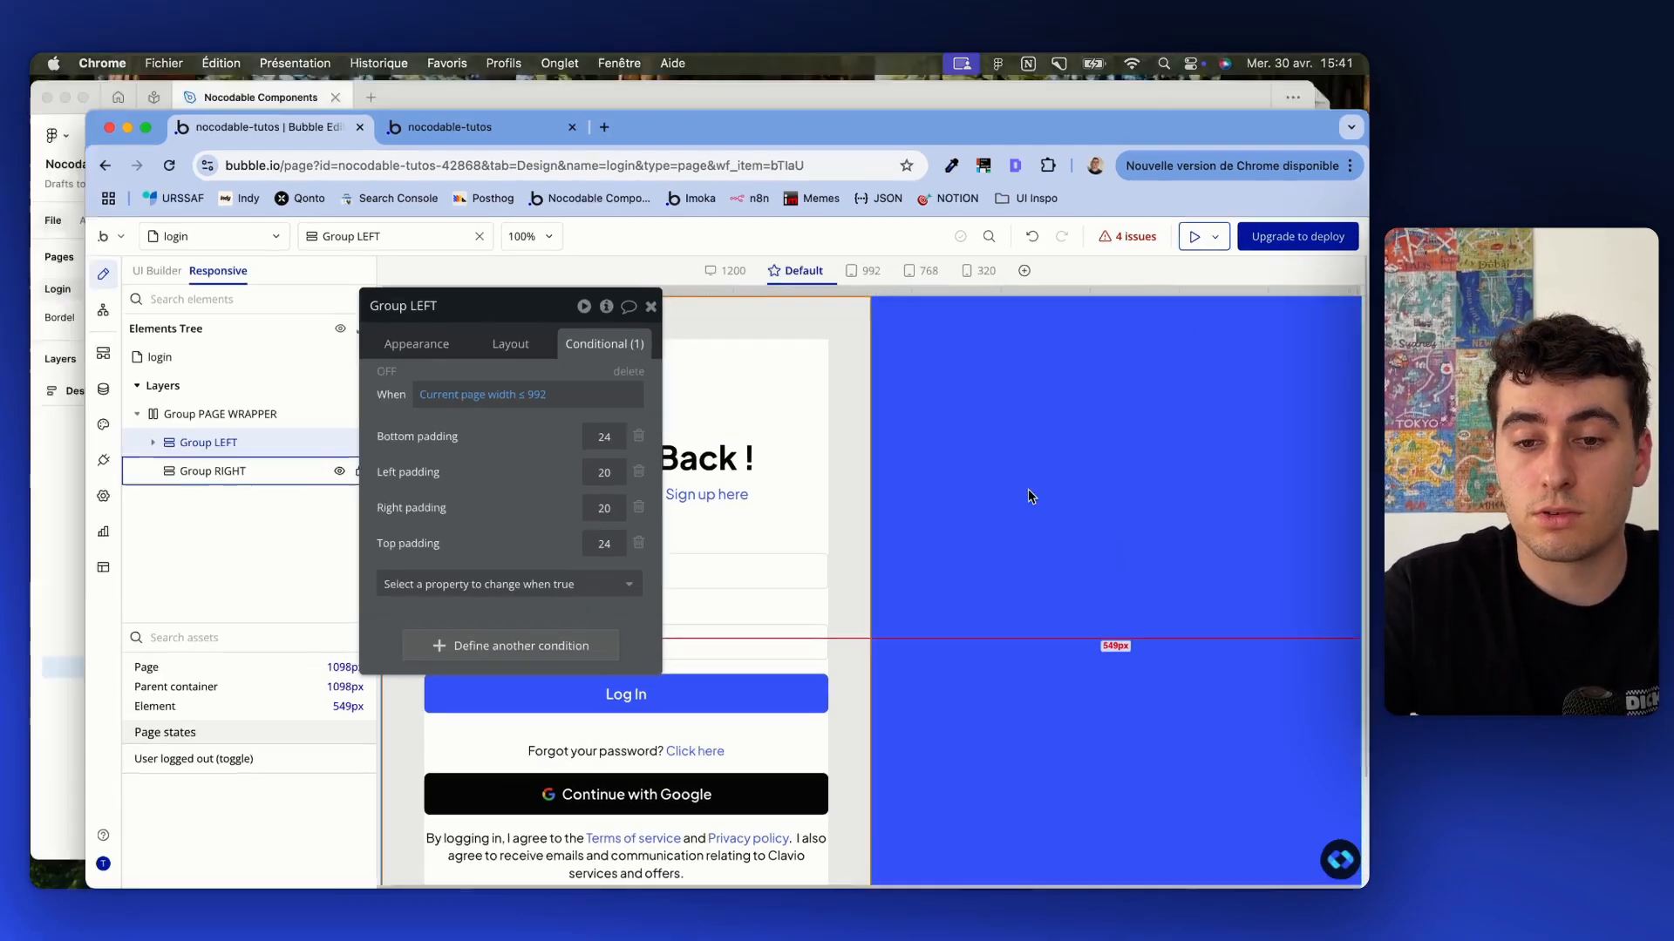
In Figma, select the quote panel's blue background frame and open its Image fill swatch
left_click(489, 385)
scroll(875, 315, "down", 3)
scroll(875, 315, "right", 5)
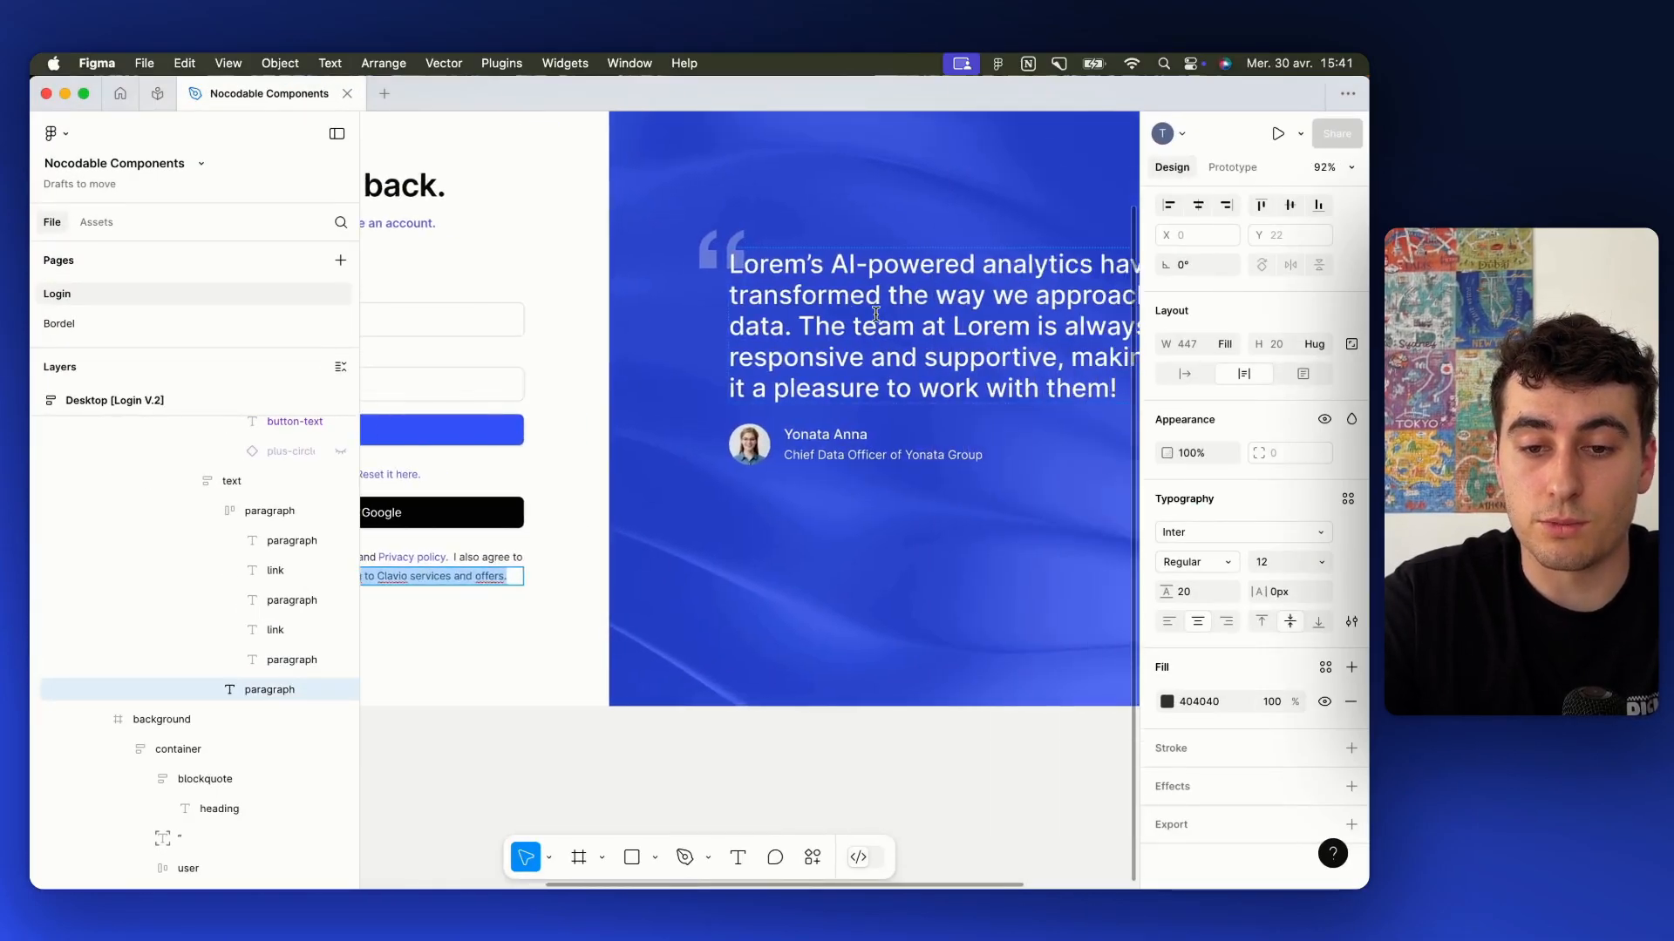
scroll(812, 292, "down", 3)
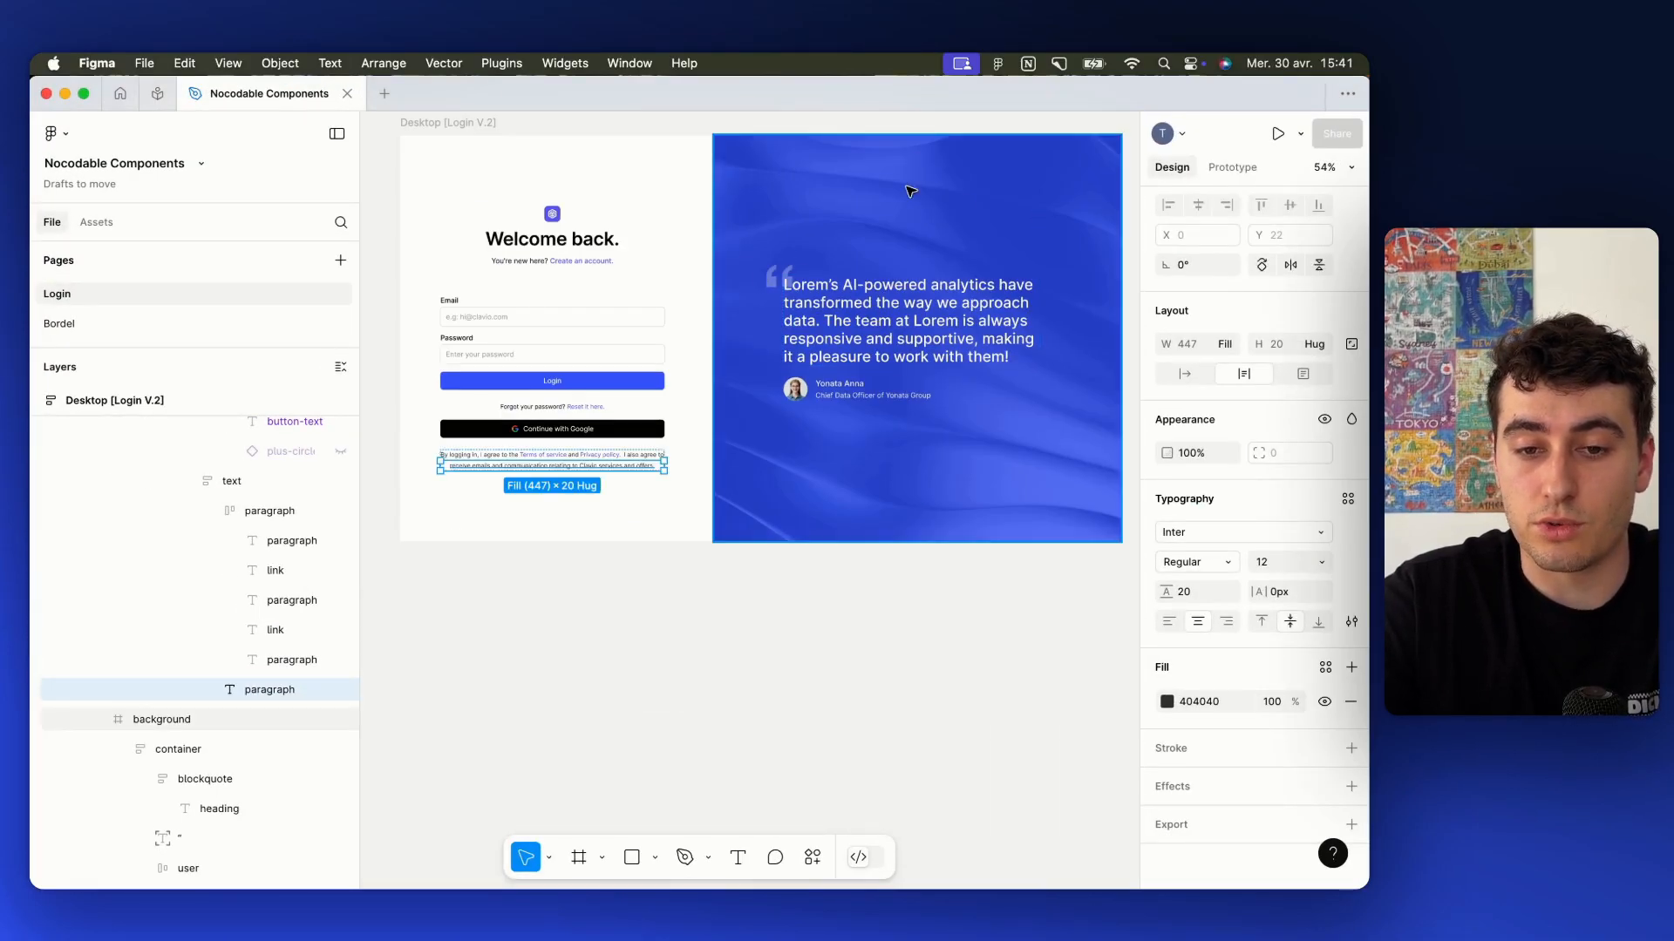
left_click(1032, 218)
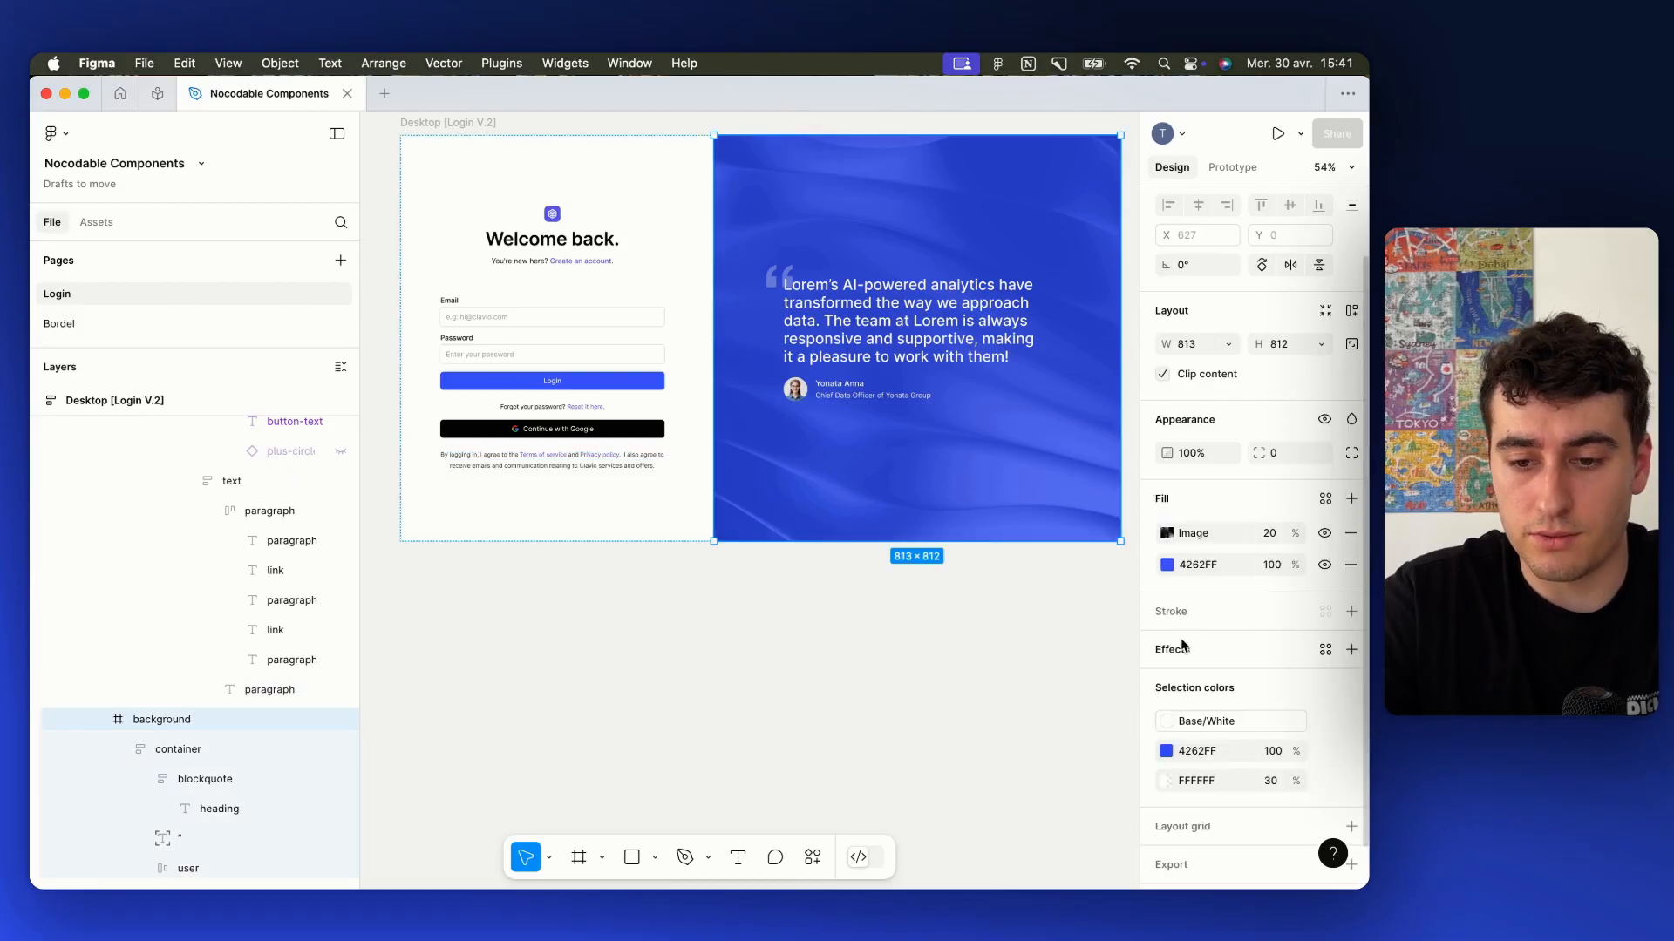
left_click(1165, 534)
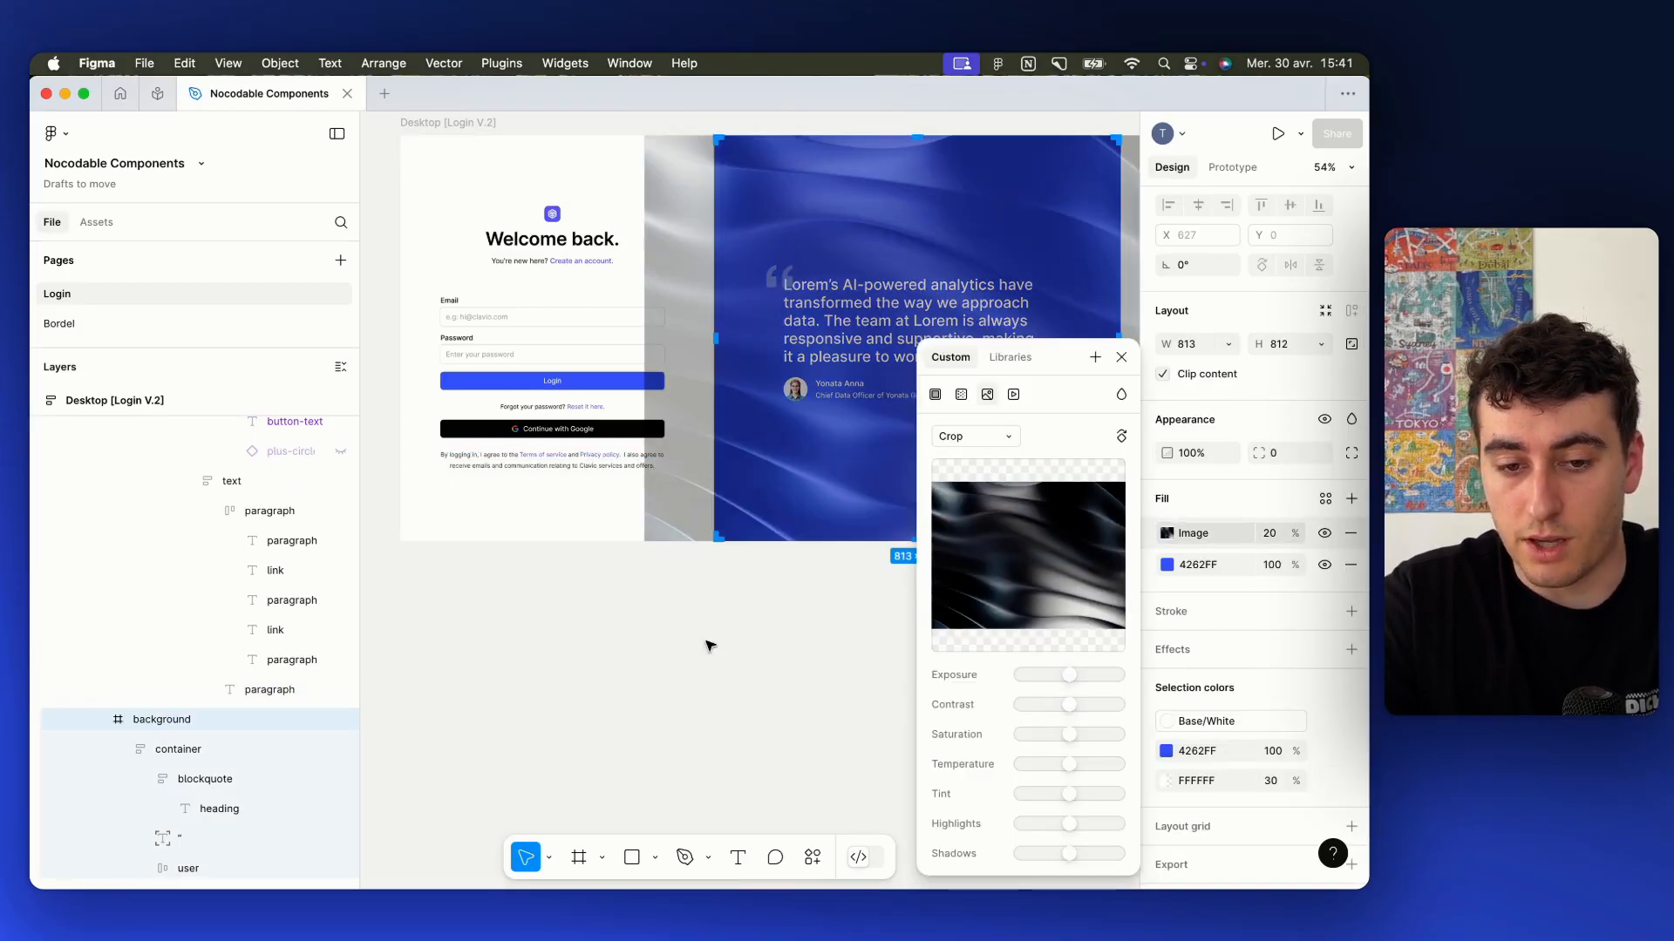
scroll(709, 645, "right", 2)
scroll(709, 645, "right", 2)
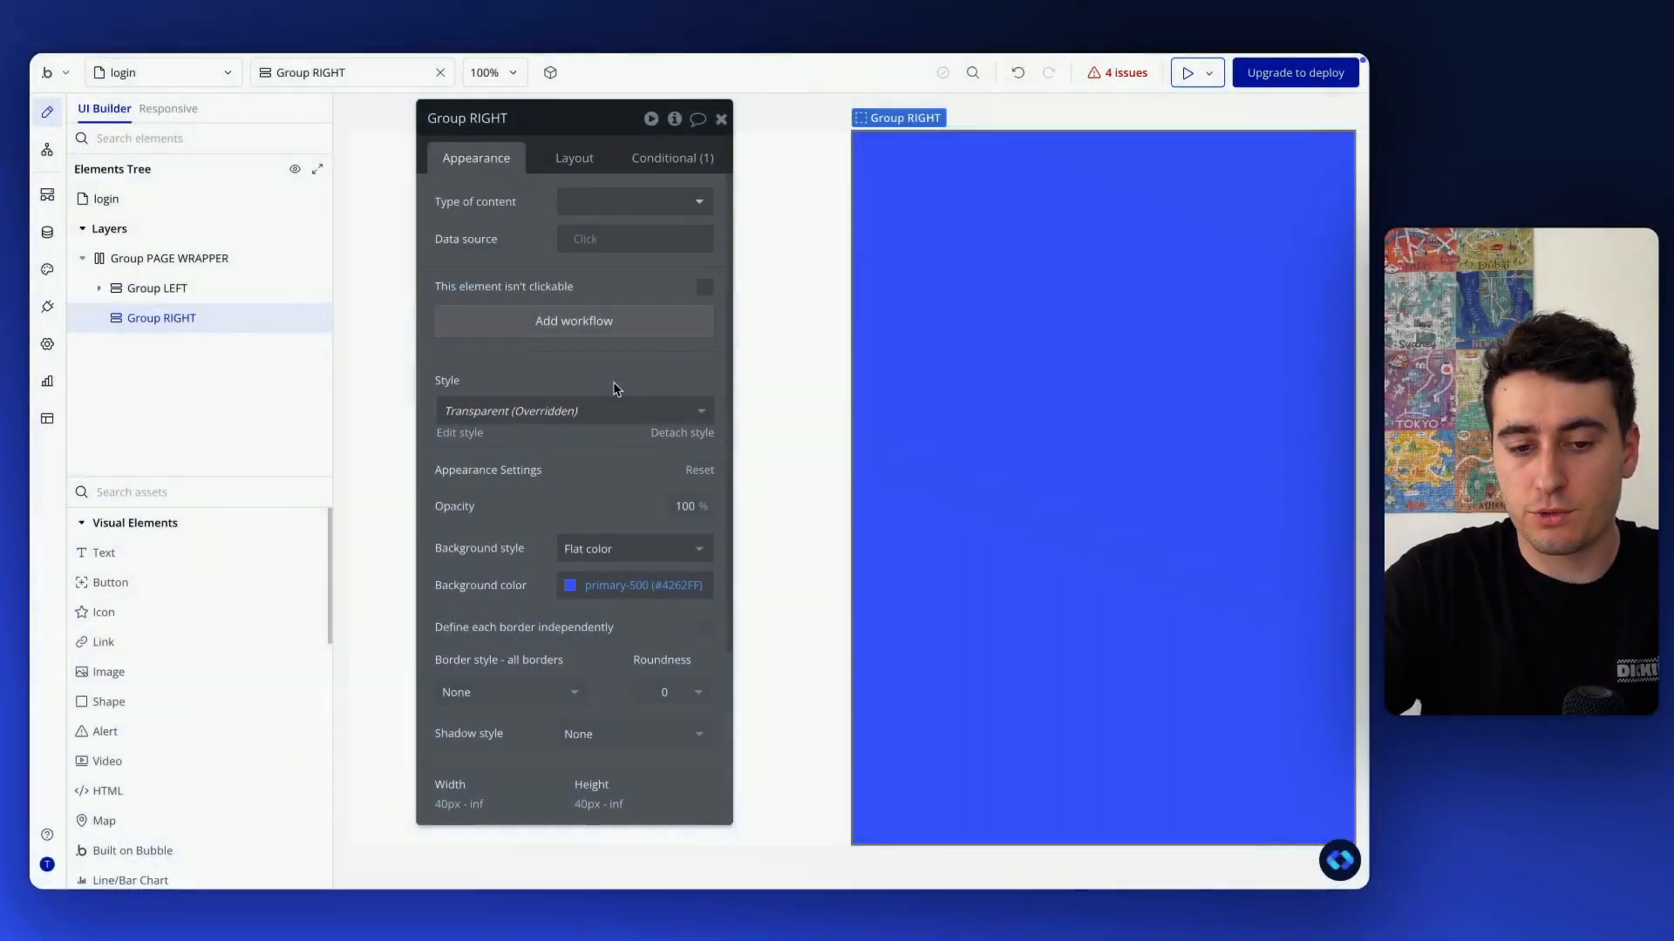
Set Group RIGHT's background style to Image and upload background2.svg
scroll(614, 388, "down", 1)
left_click(624, 488)
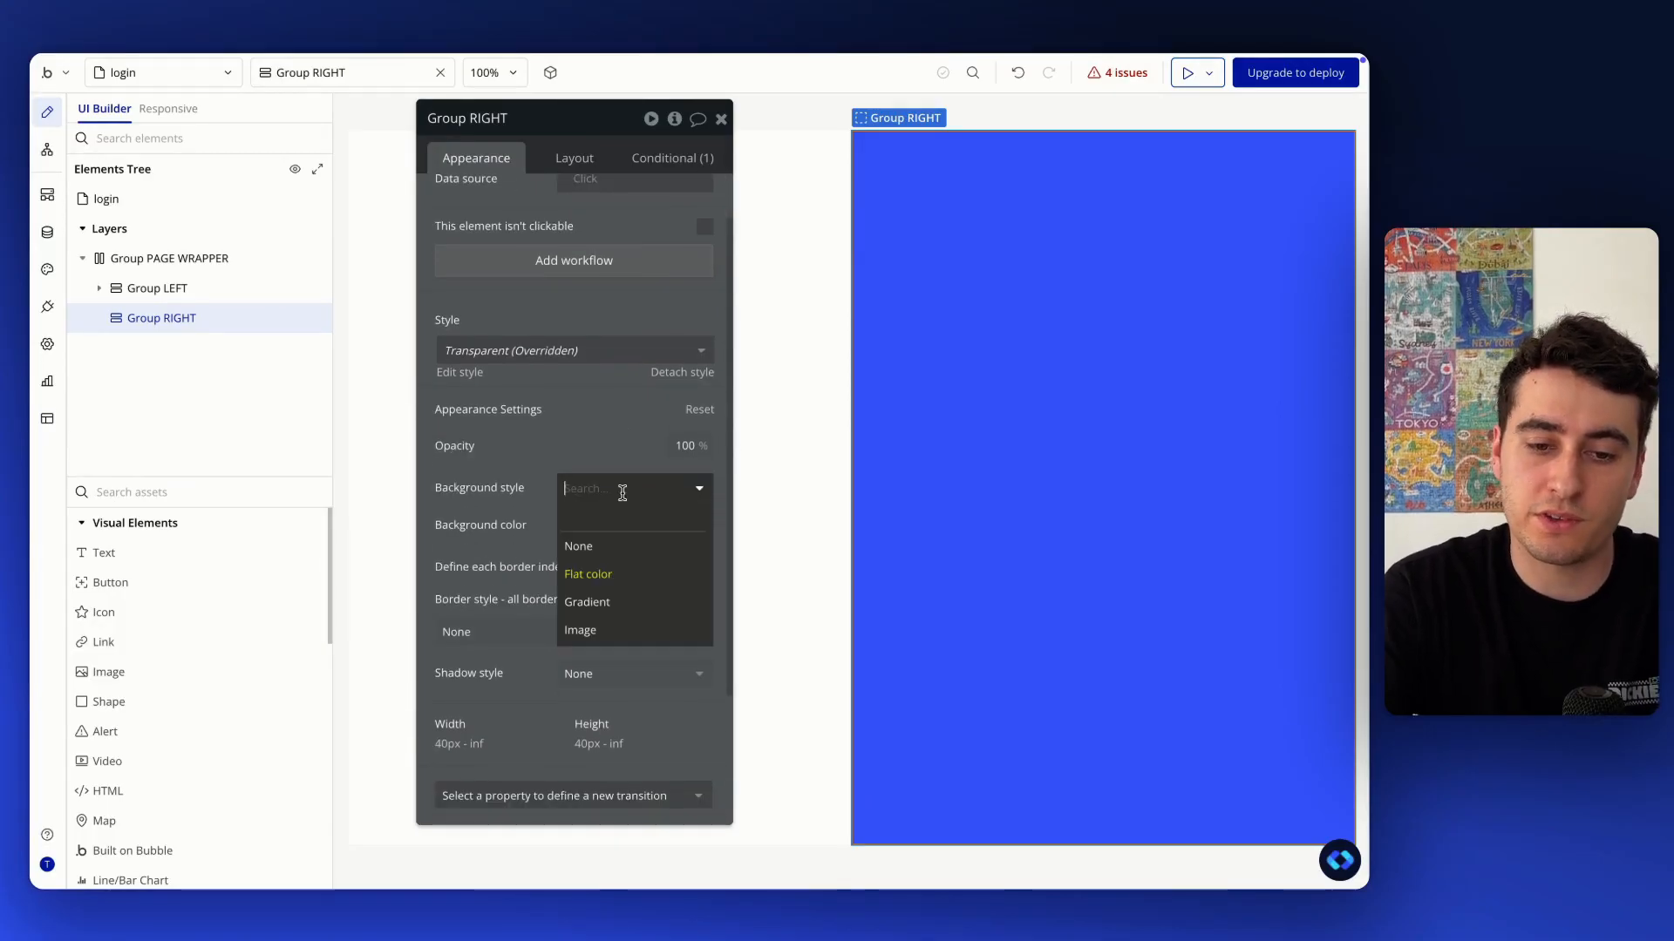
left_click(622, 630)
left_click(586, 537)
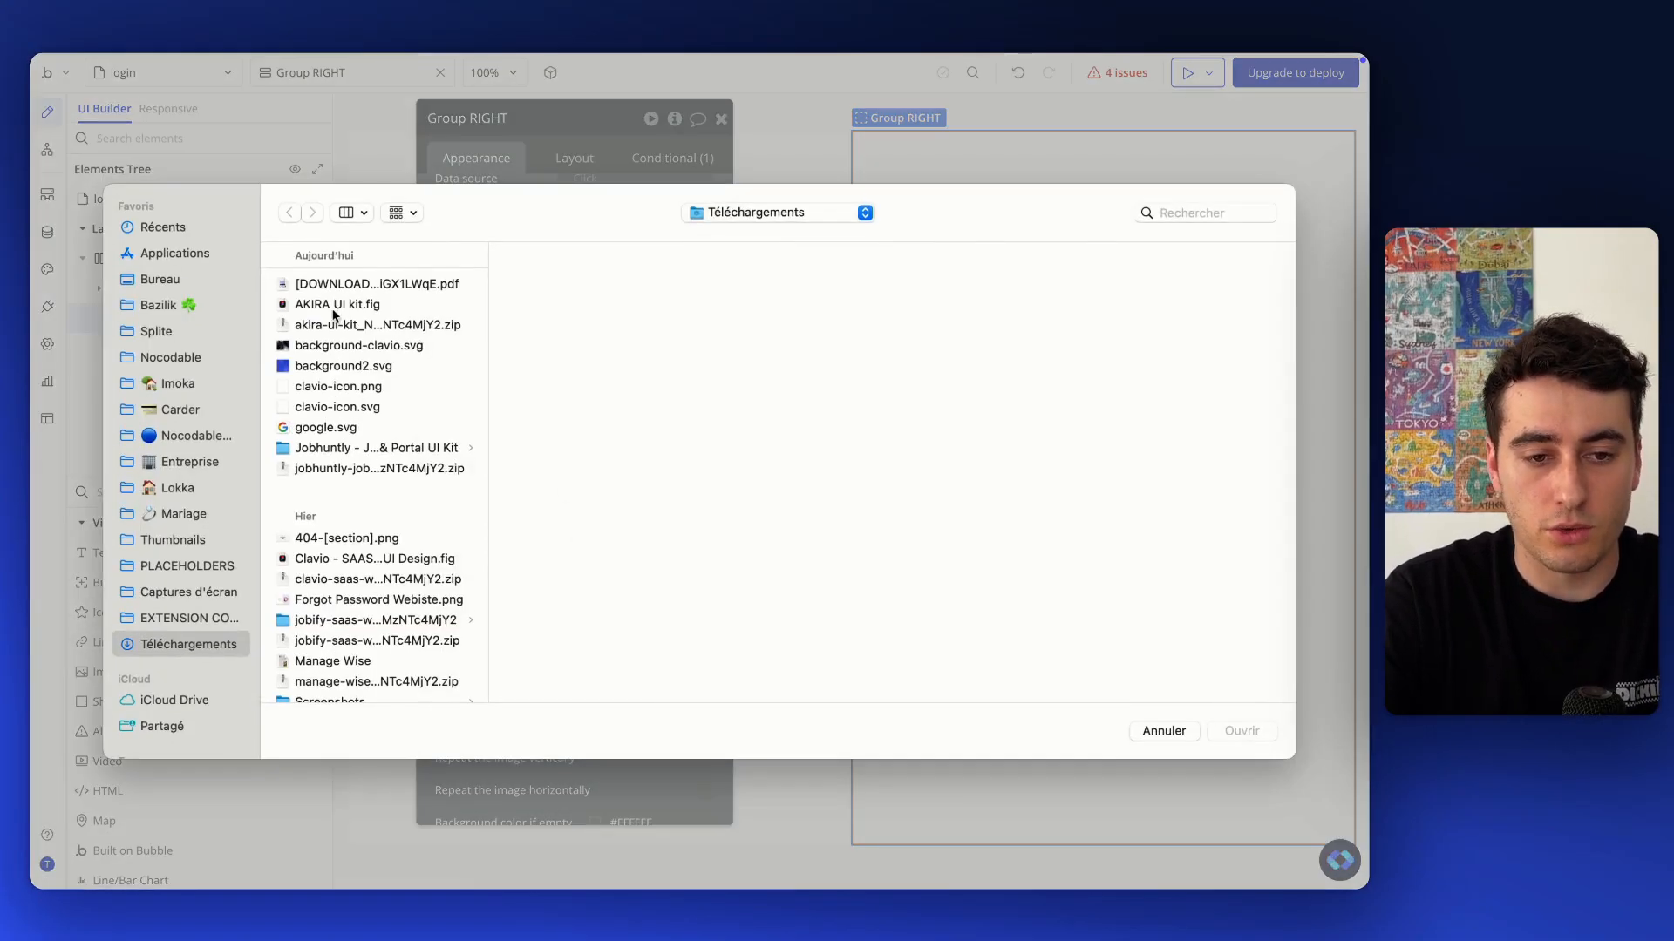
left_click(366, 367)
key("Return")
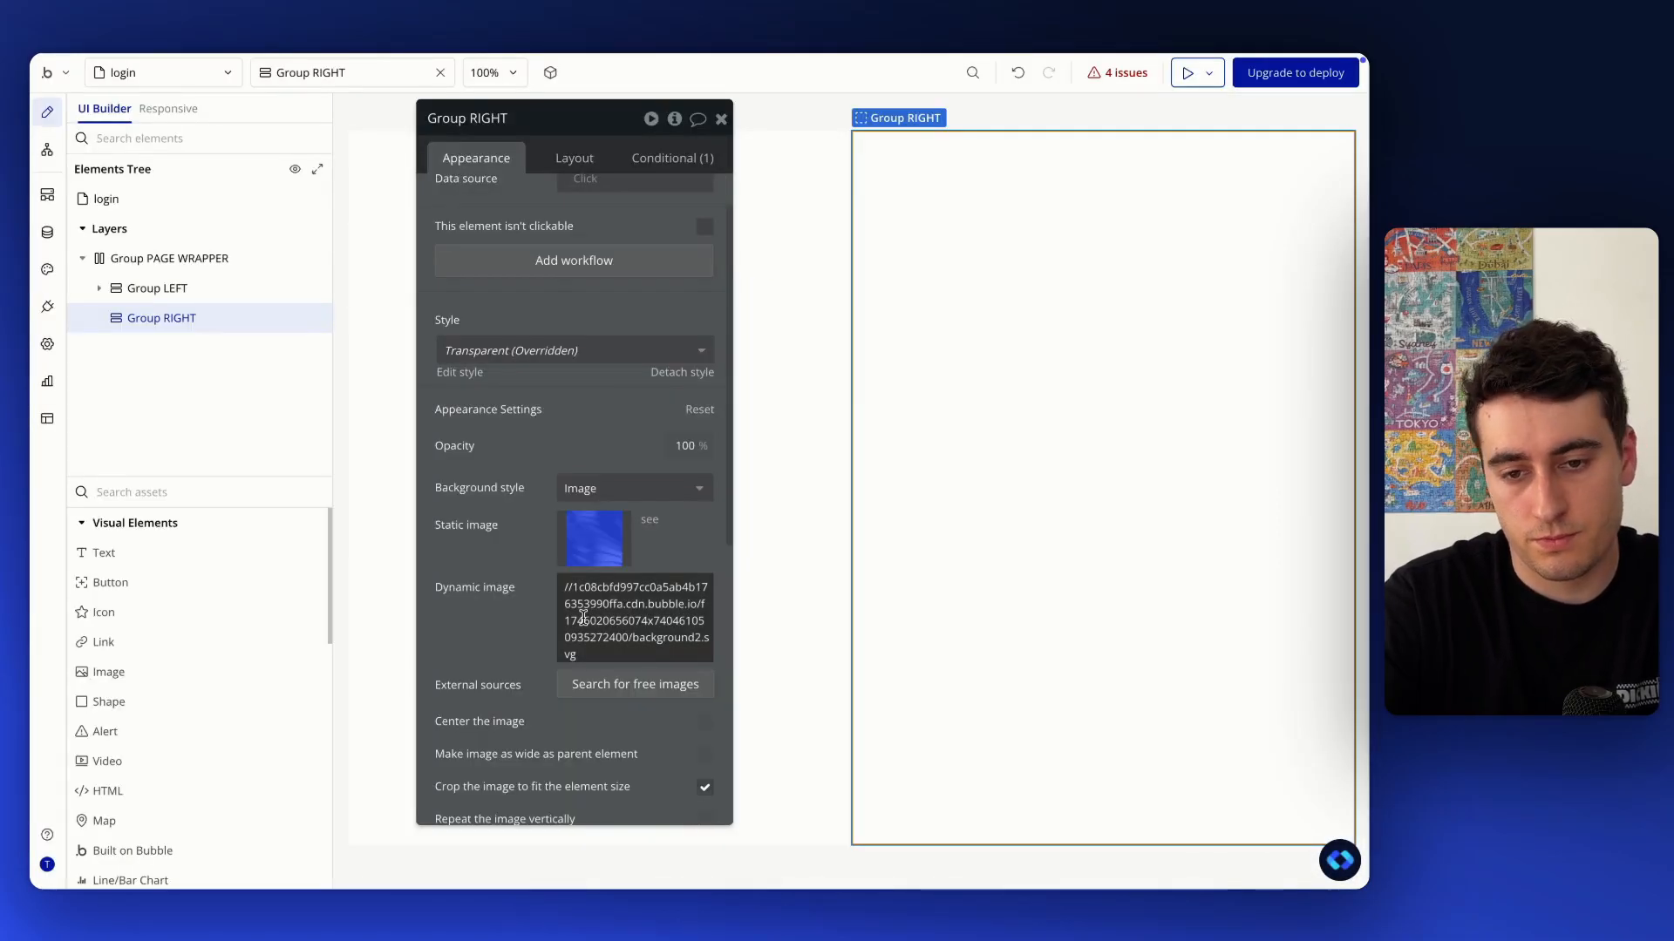
Set Group RIGHT's container layout to align to parent
left_click(824, 820)
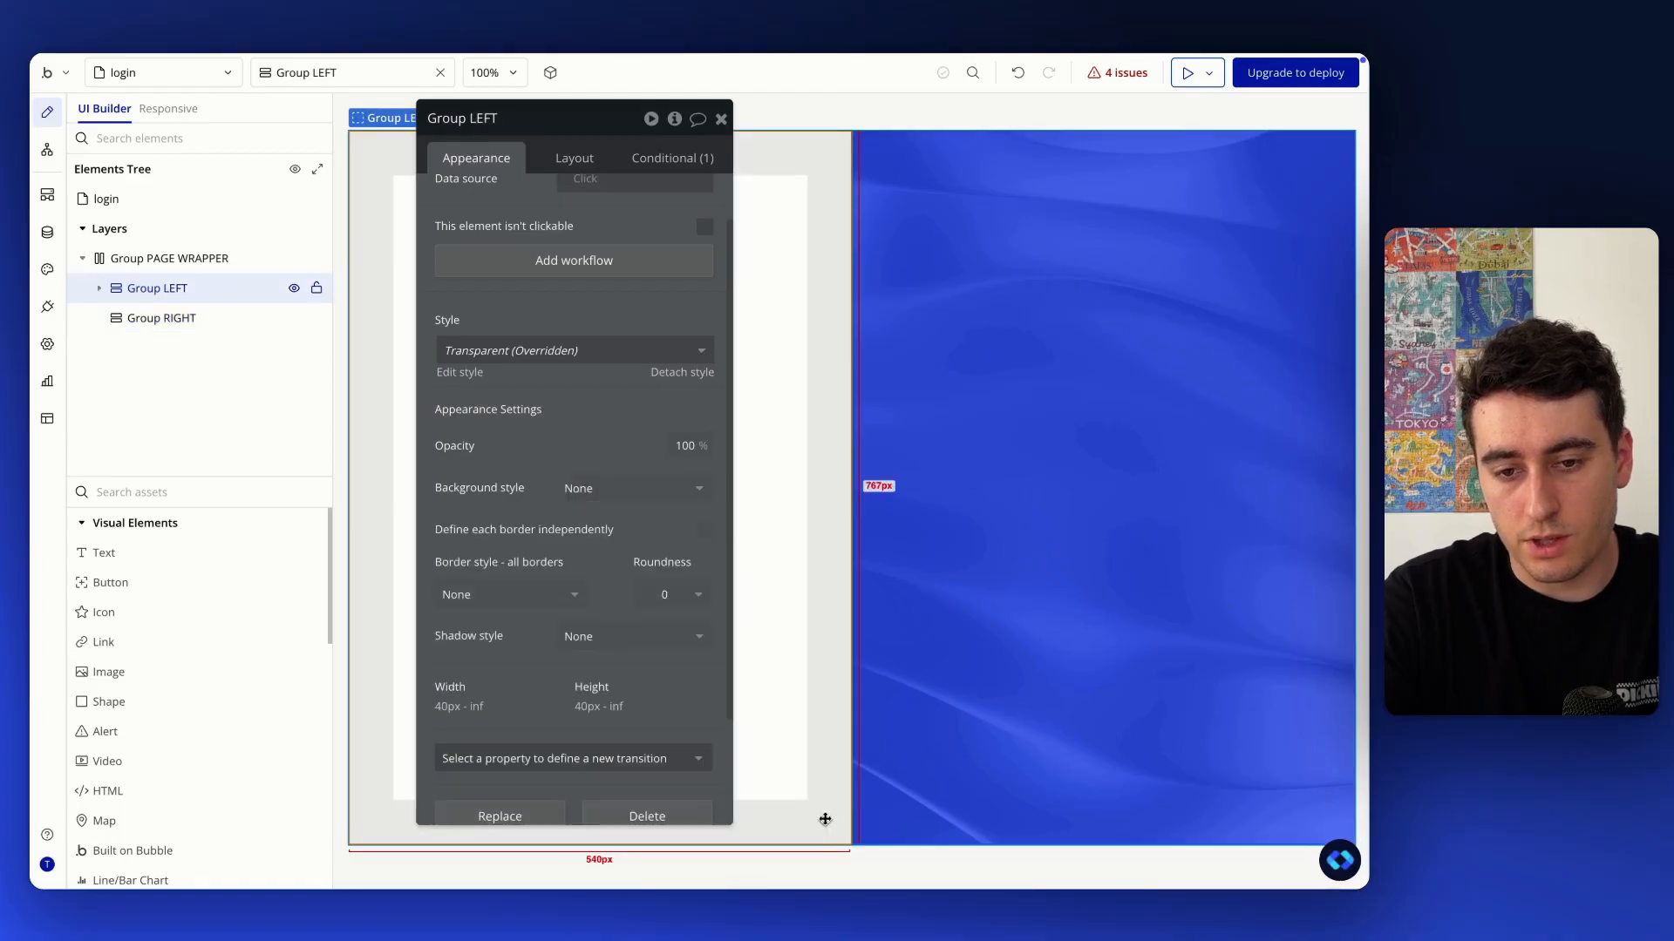
scroll(610, 229, "up", 1)
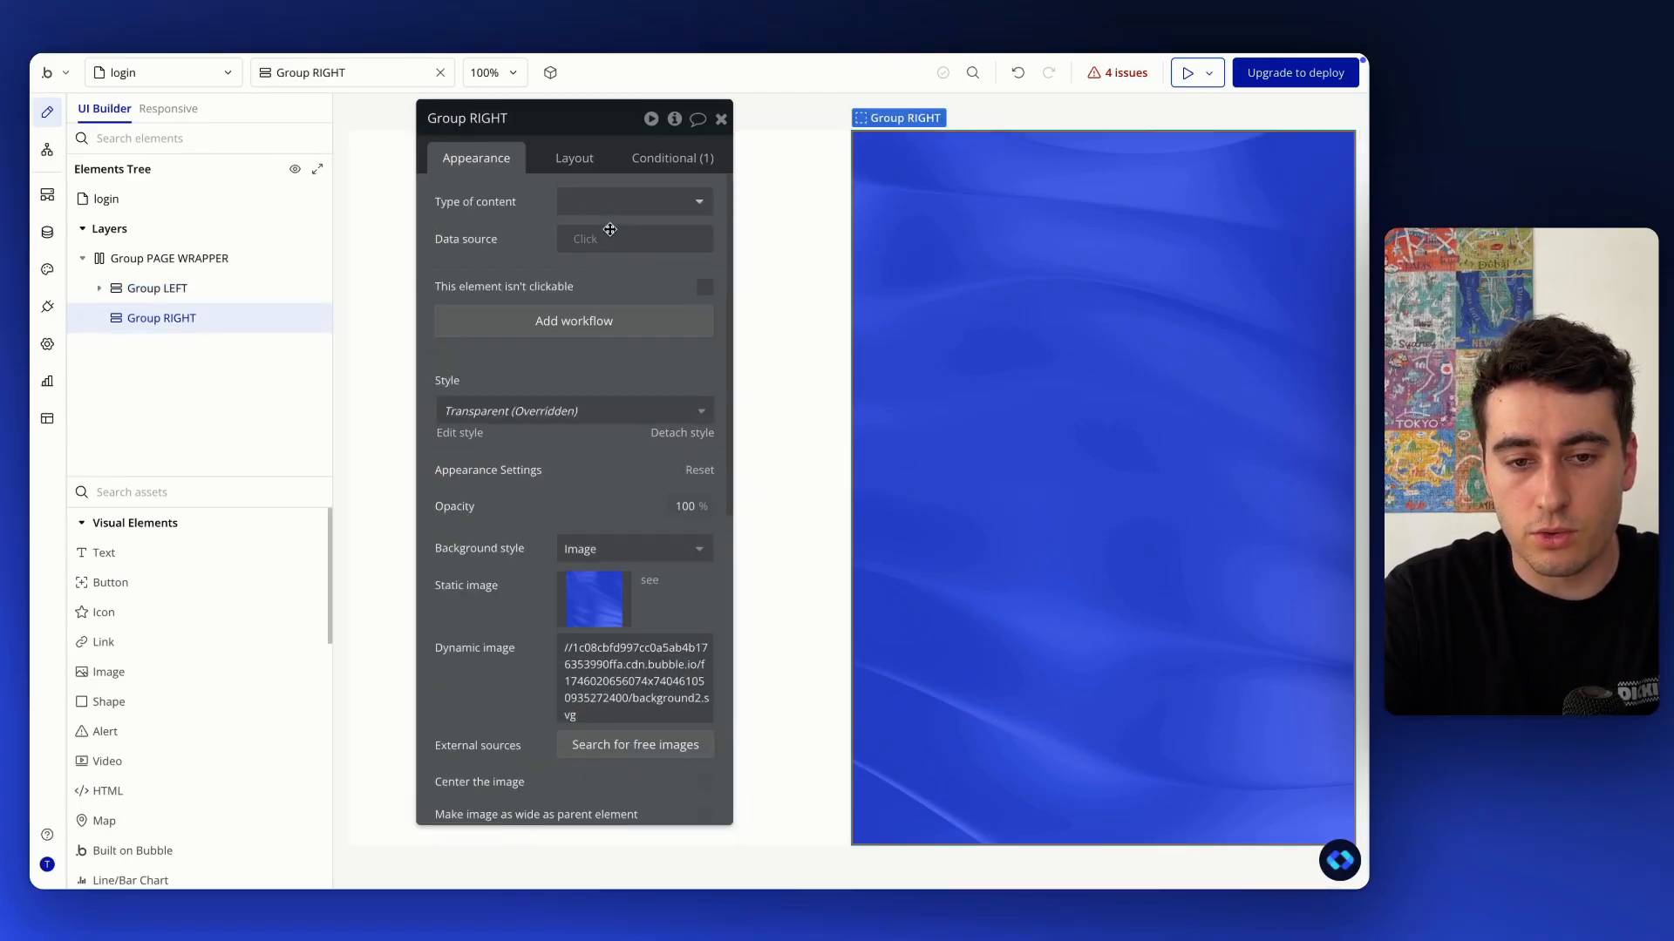
left_click(567, 160)
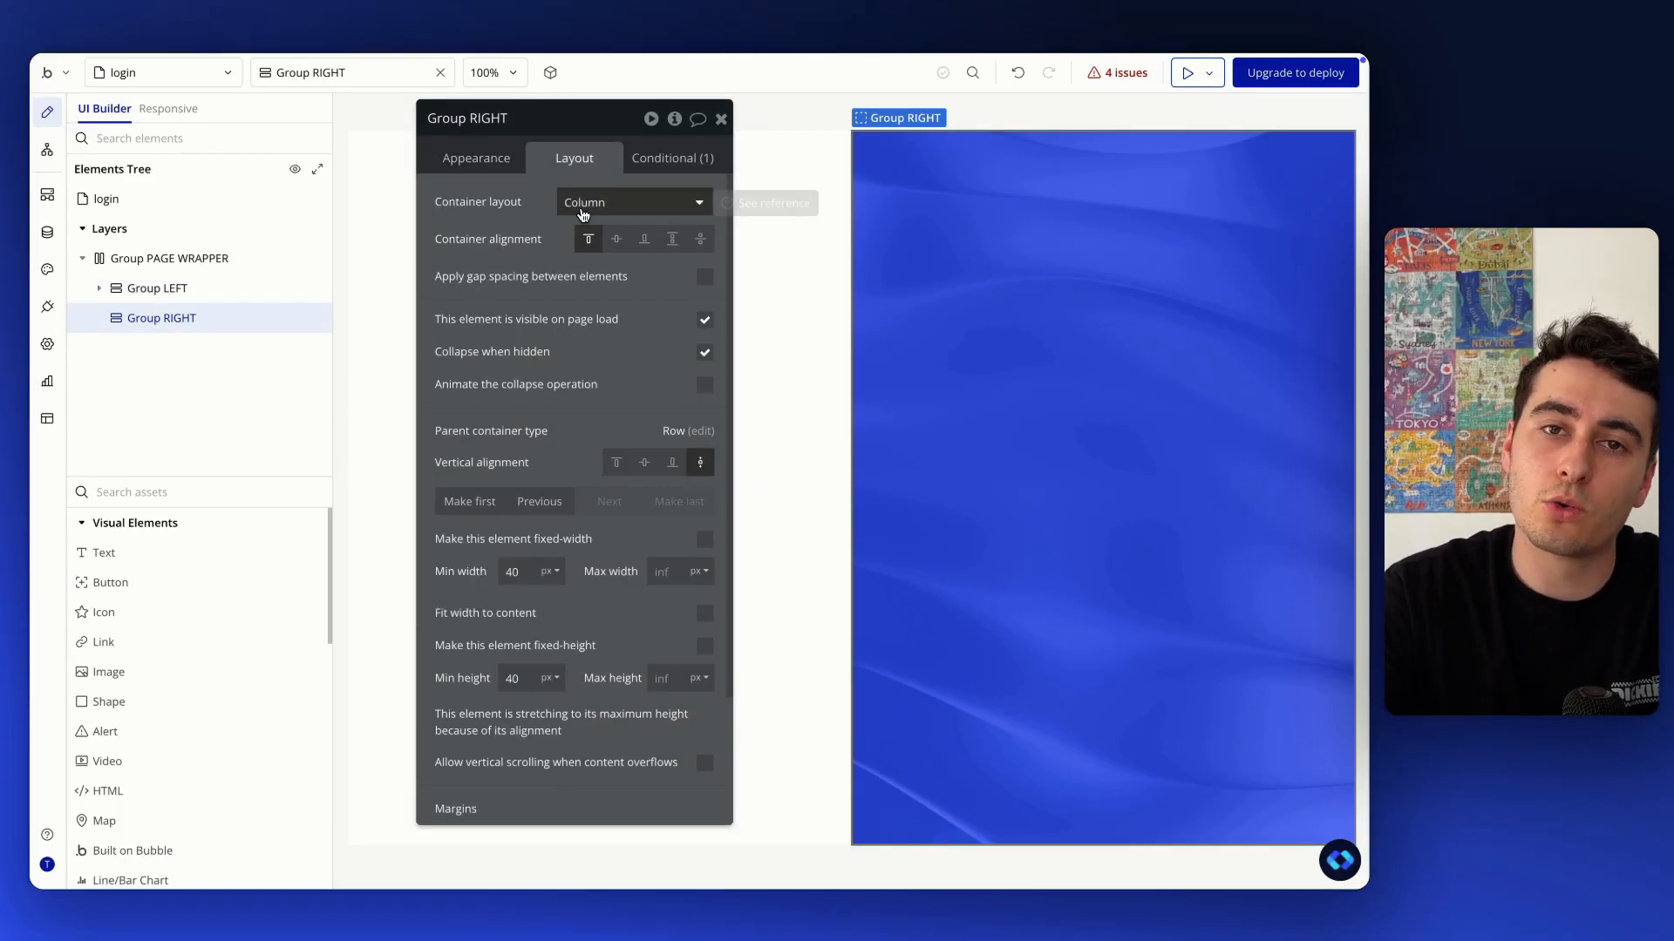
left_click(583, 214)
left_click(606, 314)
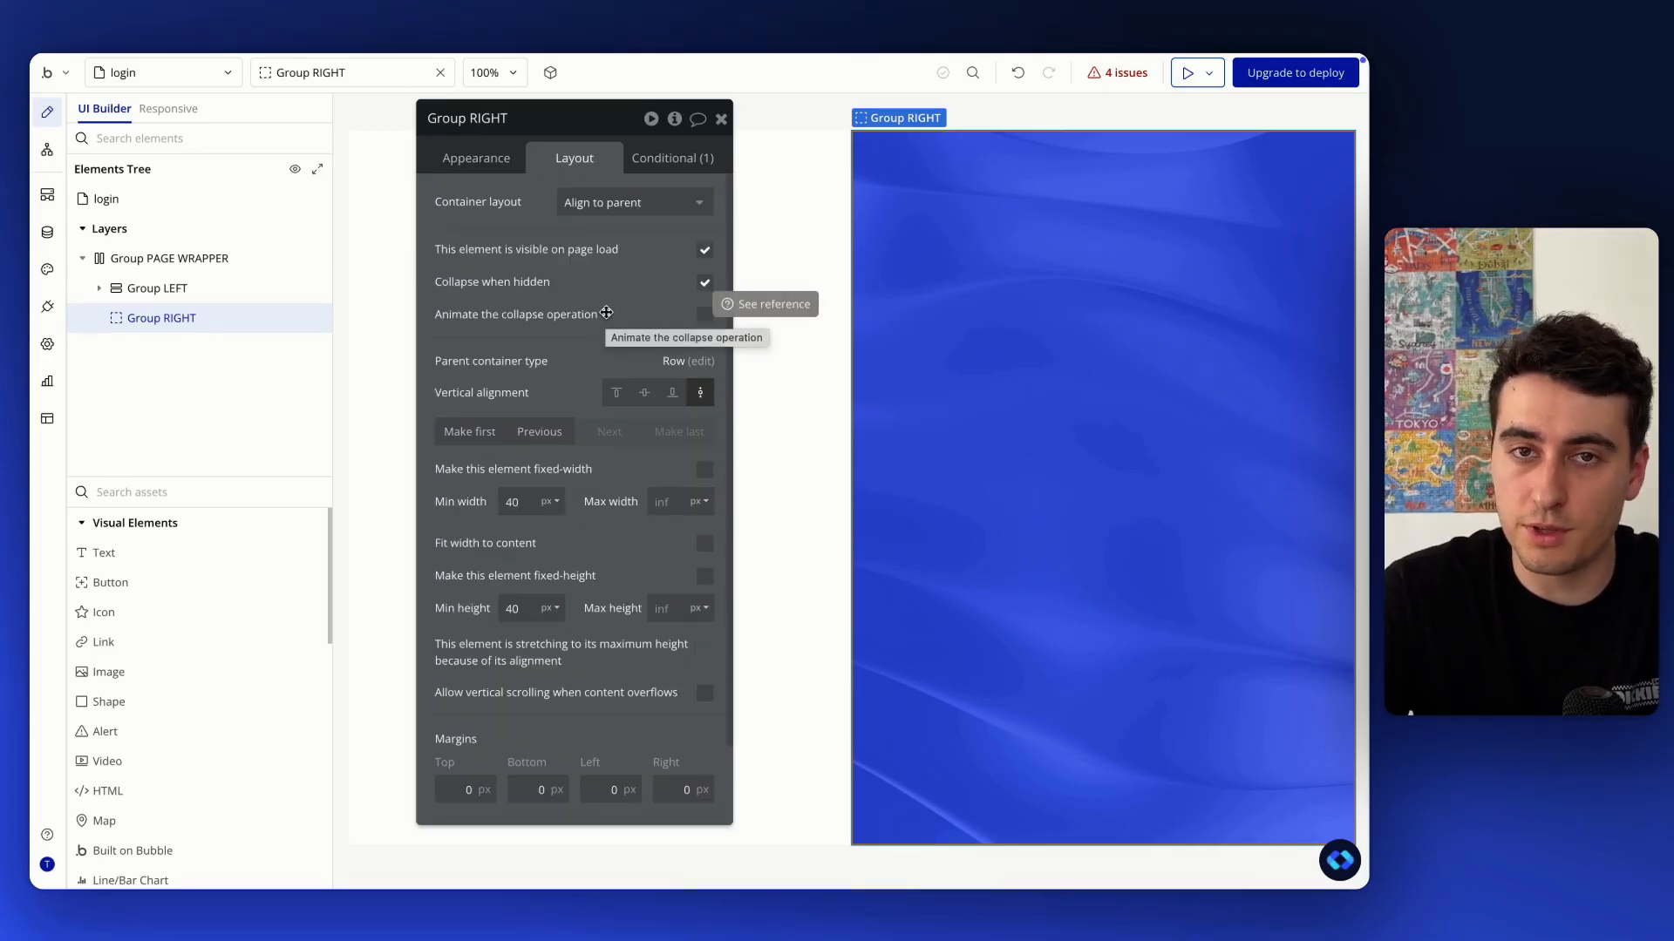
Search the elements for 'group' and add a new Group Q inside Group RIGHT
left_click(196, 493)
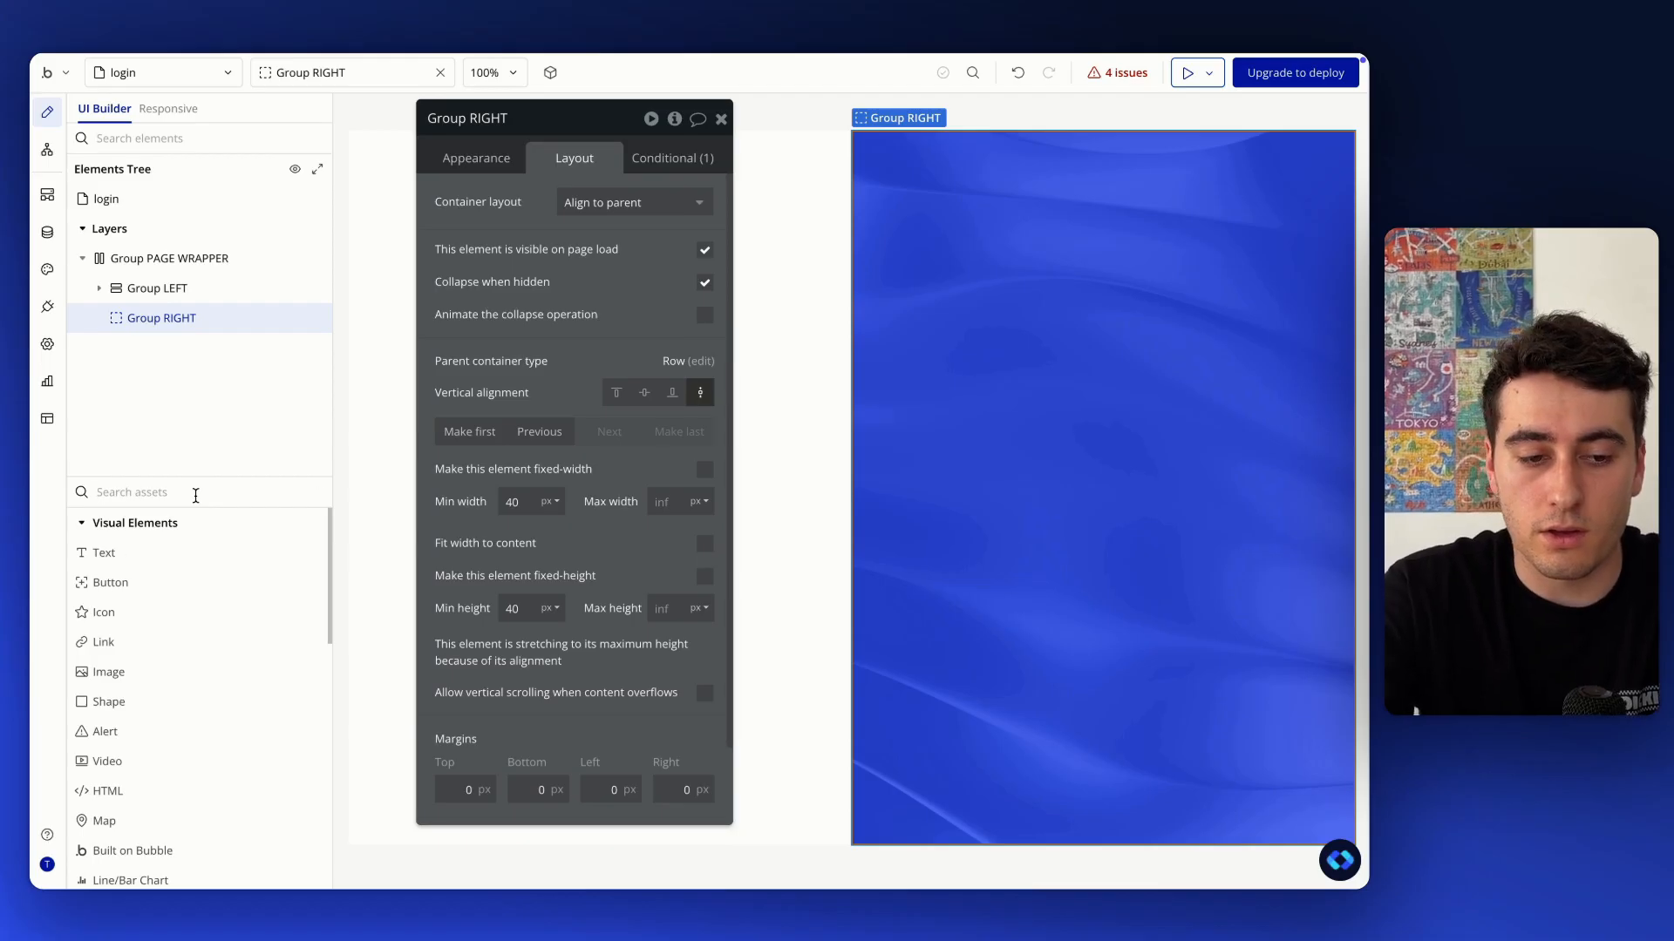
type("gorup")
key("BackSpace")
key("BackSpace")
type("roup")
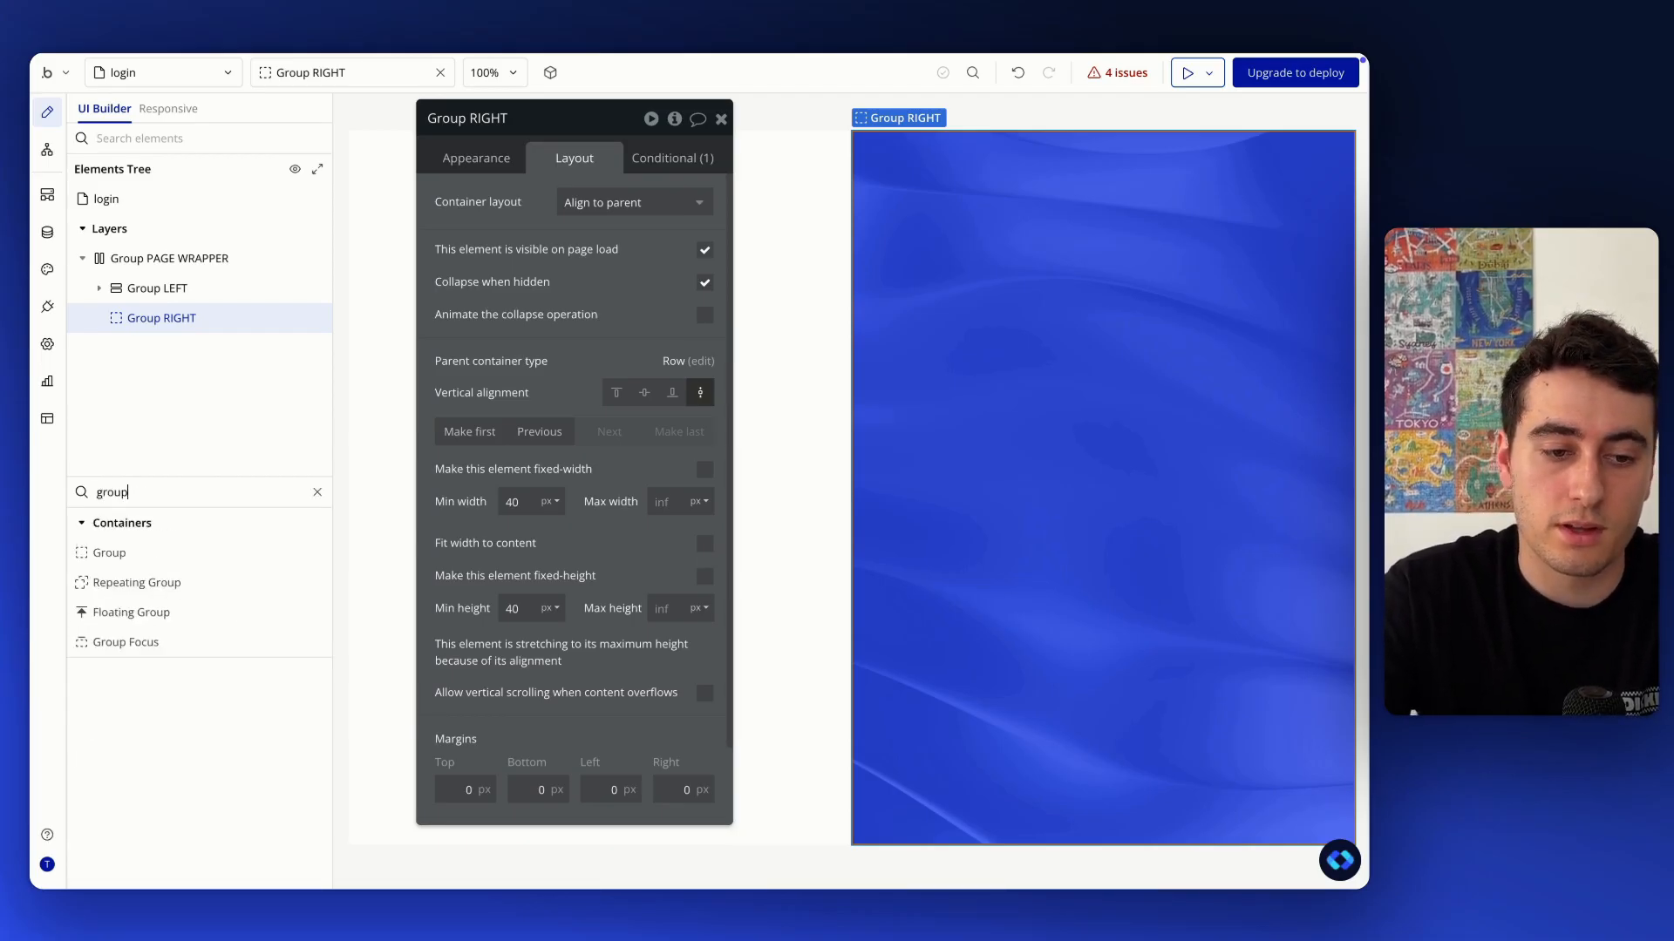
left_click_drag(148, 551, 213, 314)
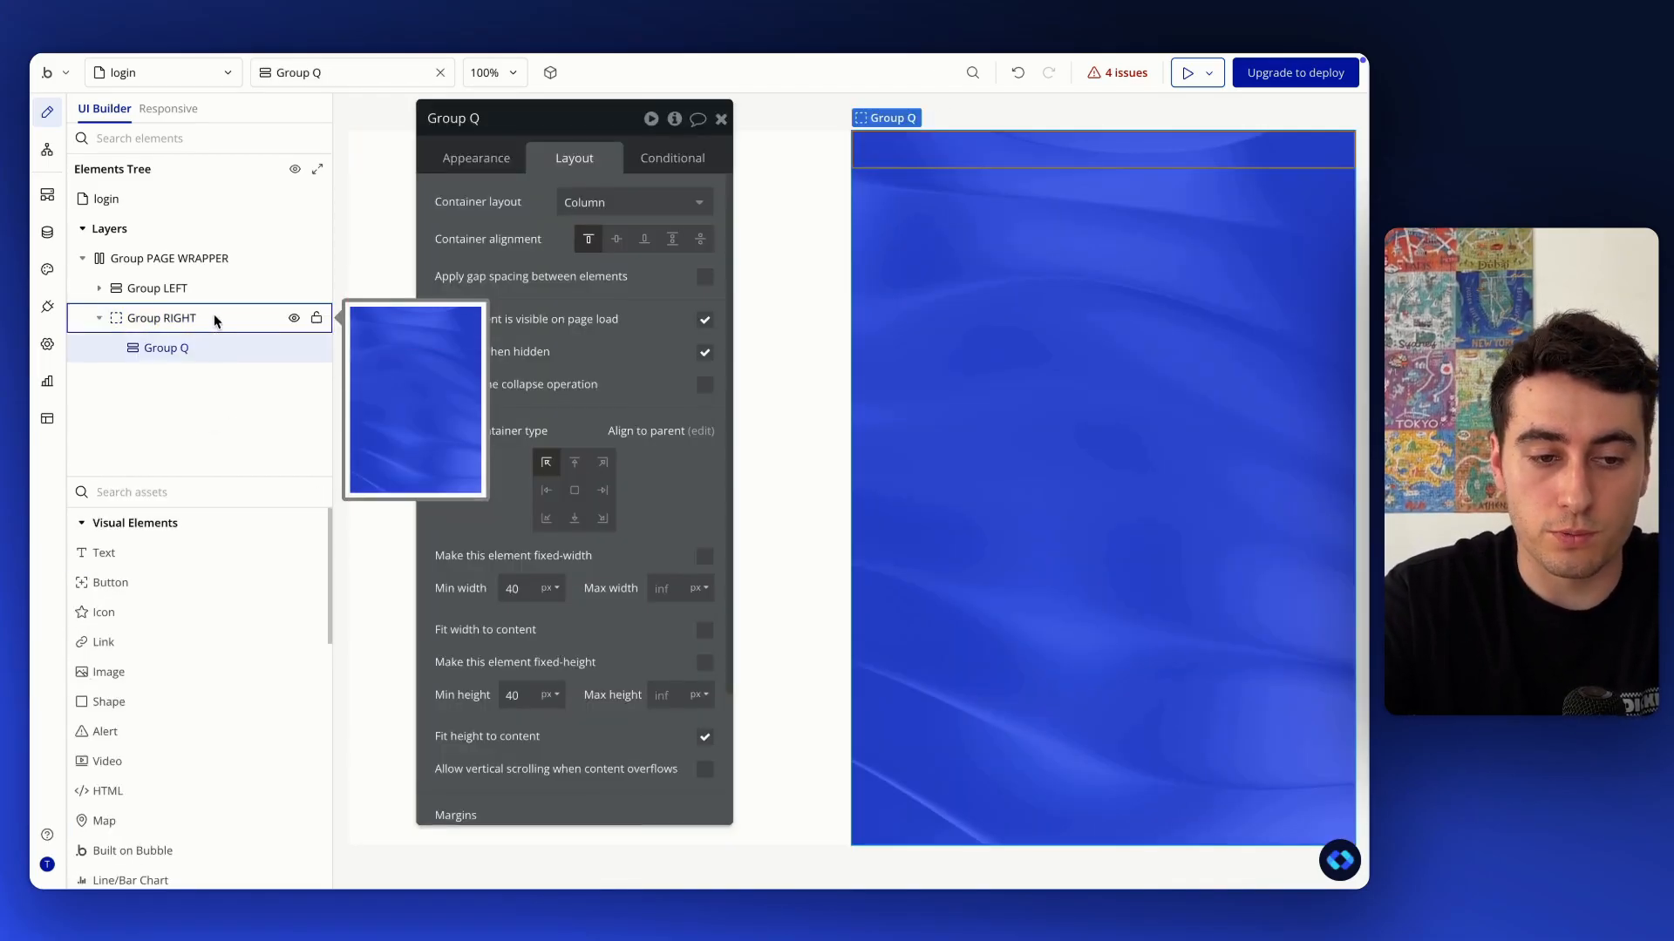
Inspect the inner container holding the quote in the Figma login frame
key("ctrl+Up")
left_click(757, 501)
key("ctrl+Up")
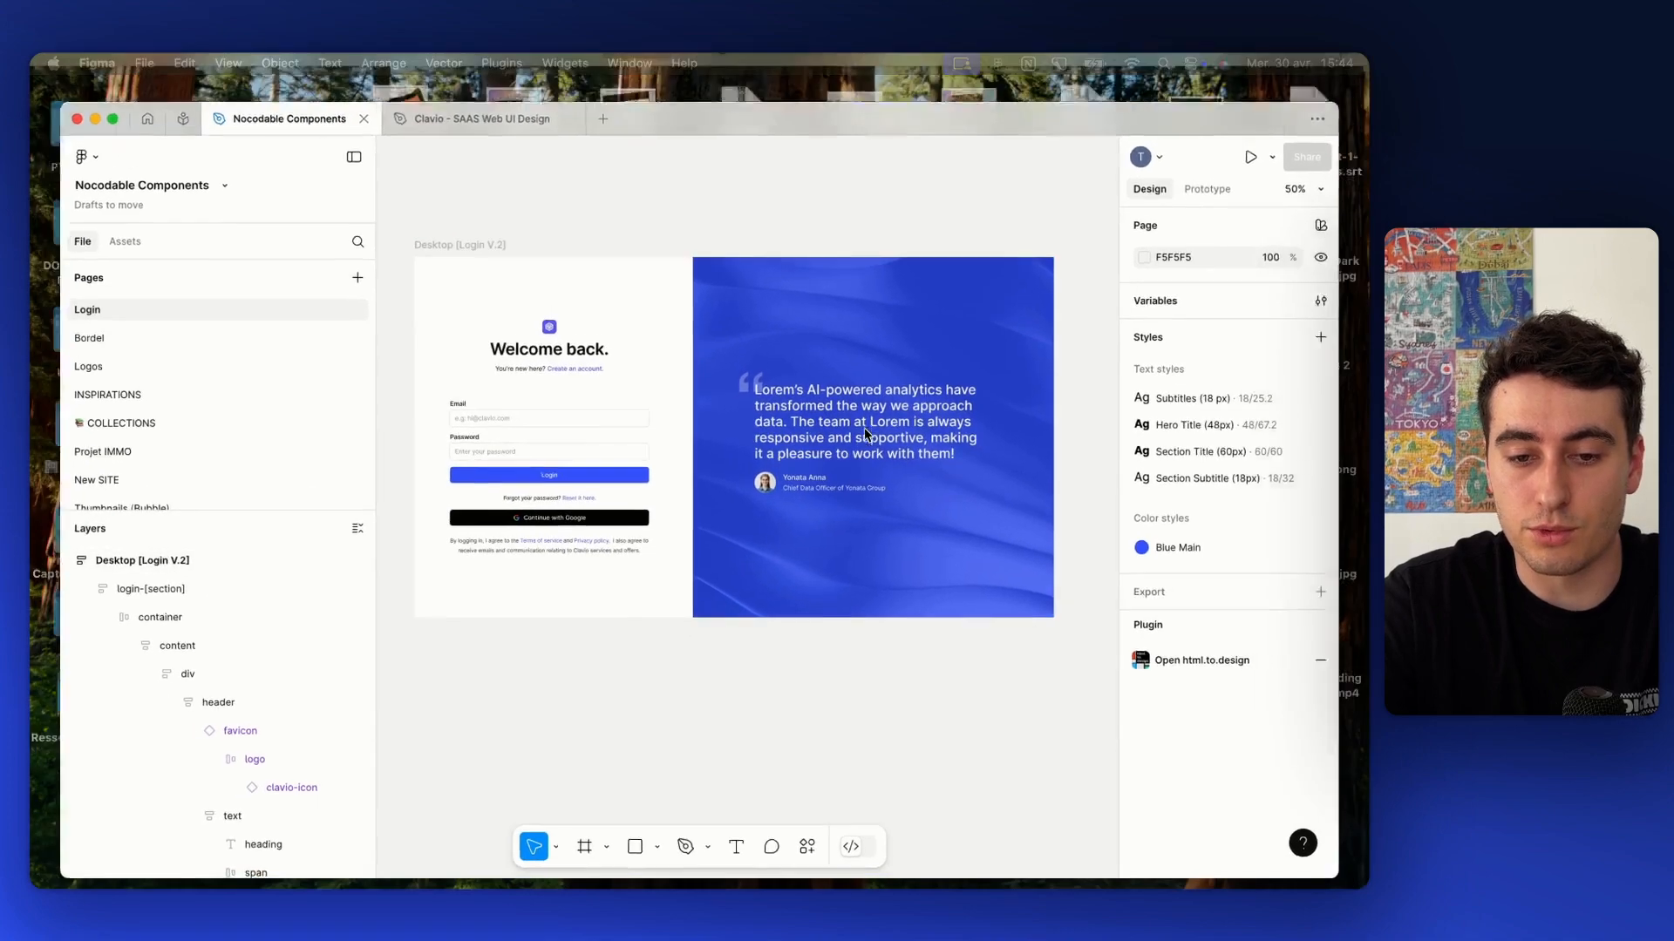
key("ctrl+Up")
key("ctrl+Up")
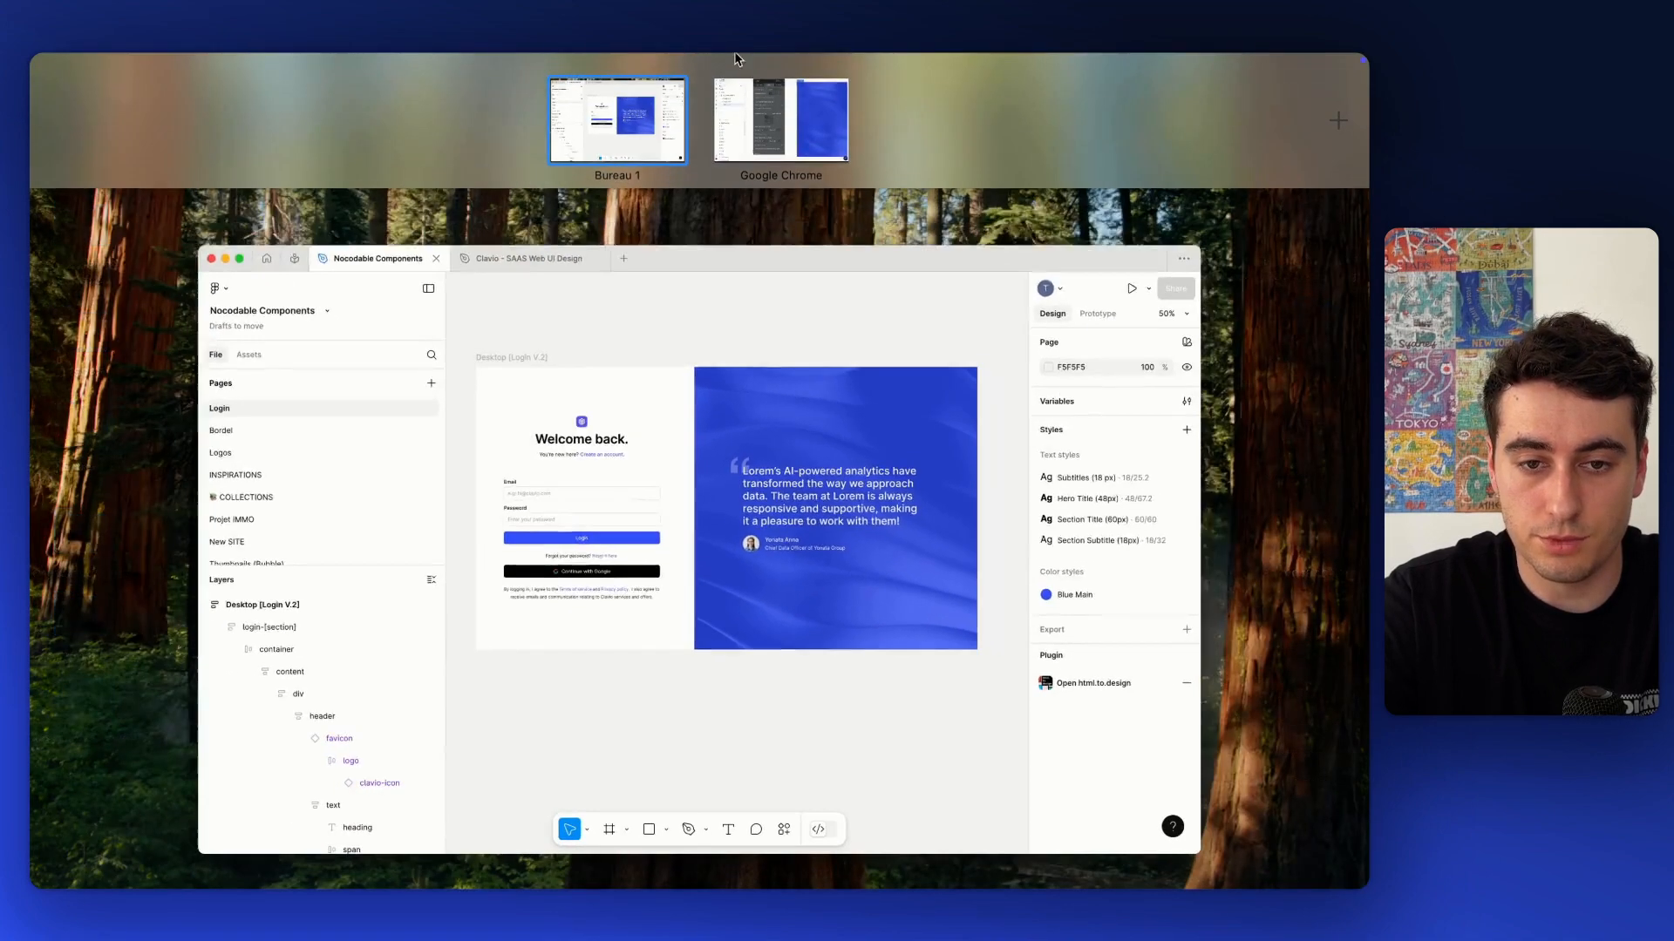
left_click(782, 122)
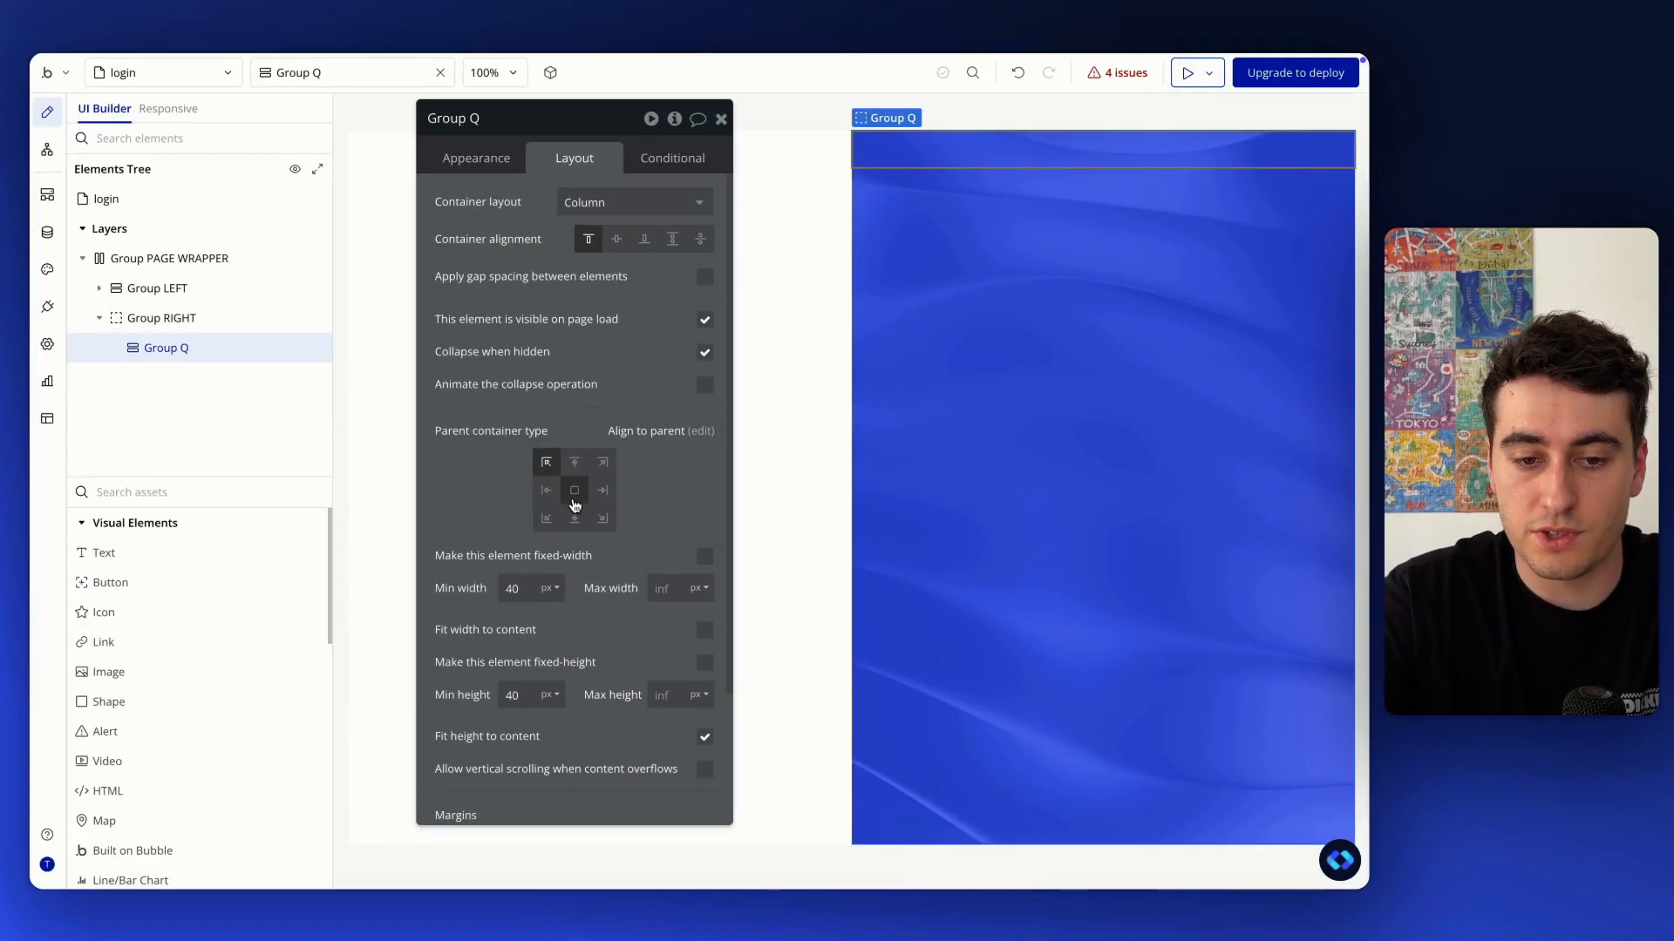
key("ctrl+Up")
left_click(908, 522)
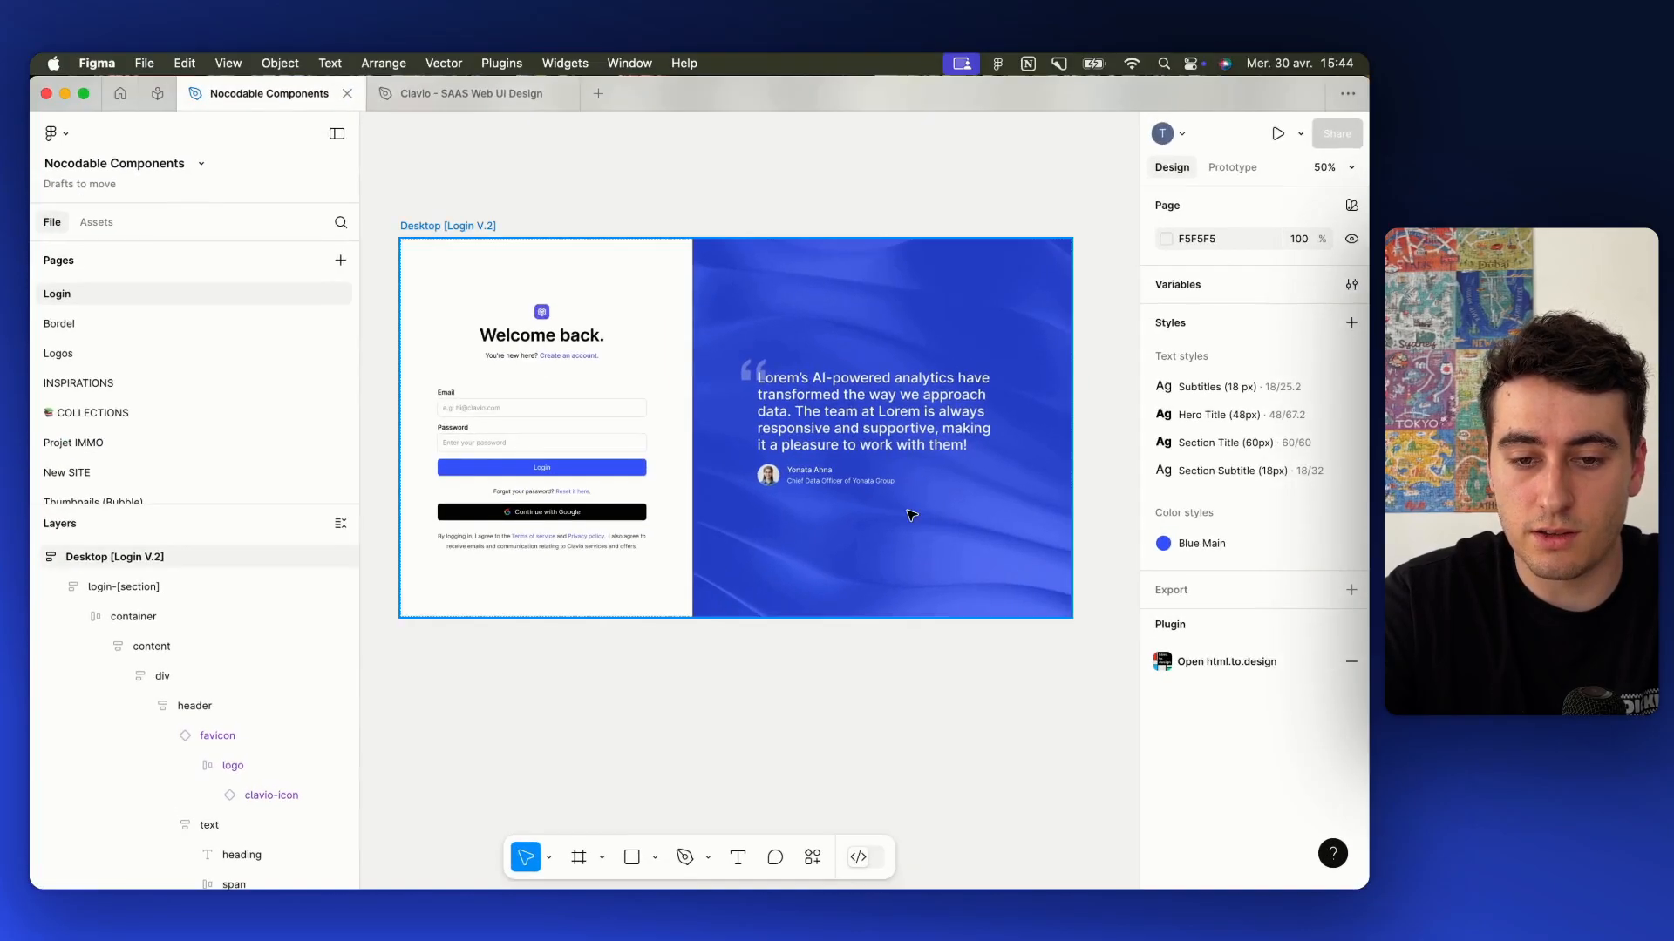
double_click(843, 429)
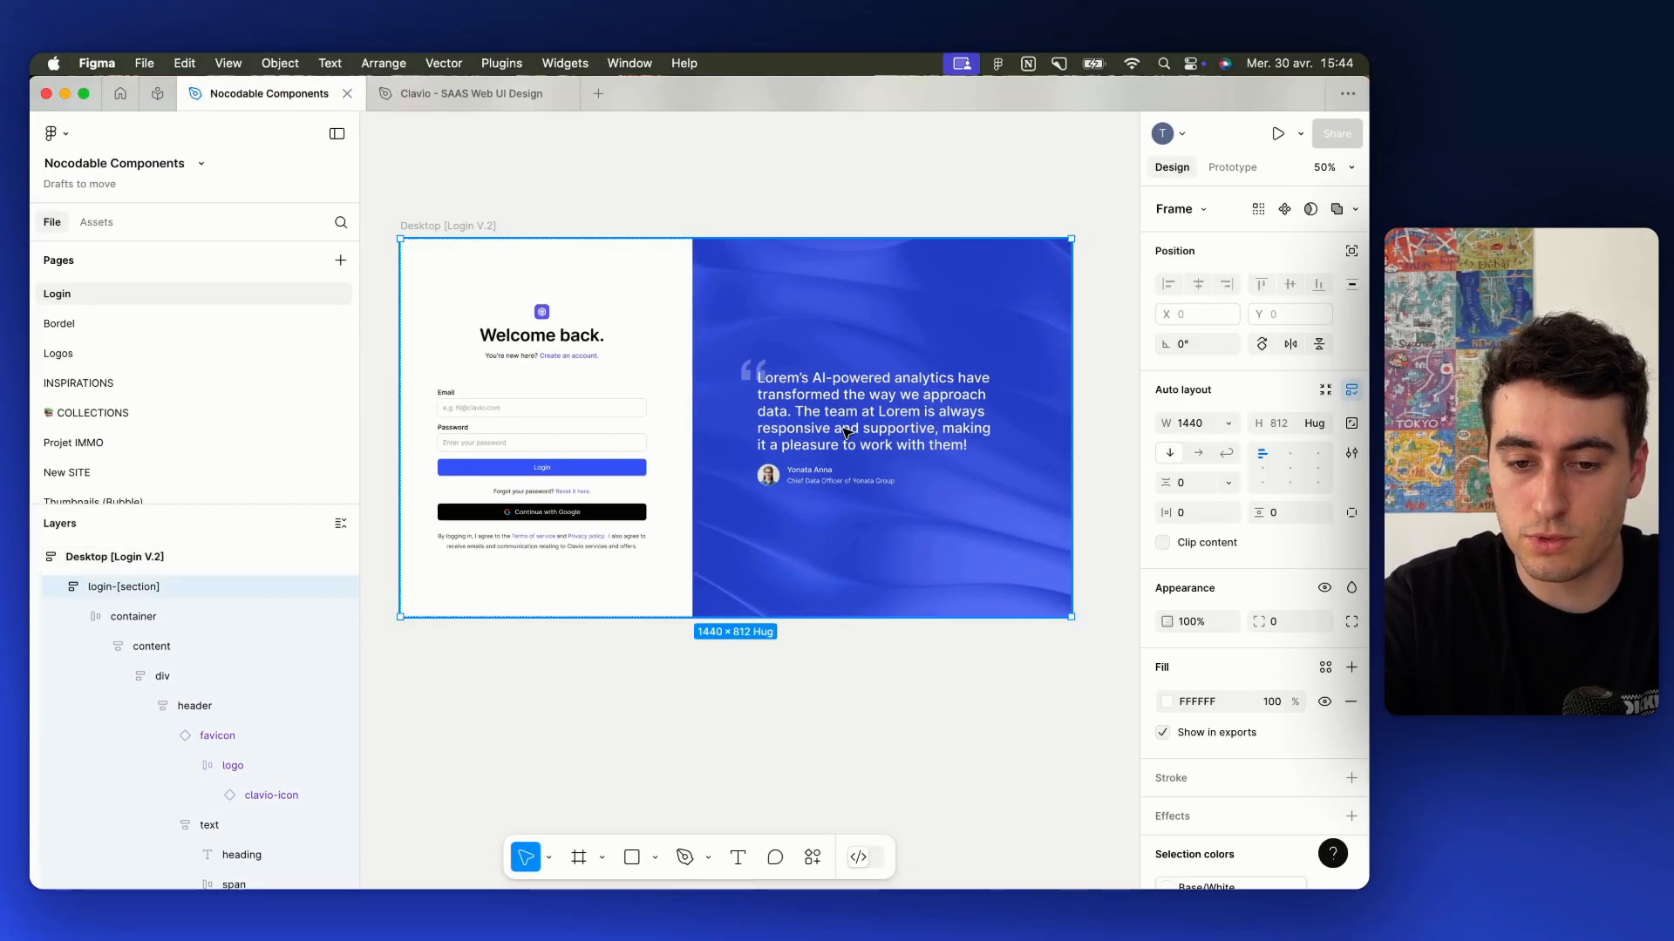
double_click(843, 429)
double_click(844, 429)
double_click(844, 429)
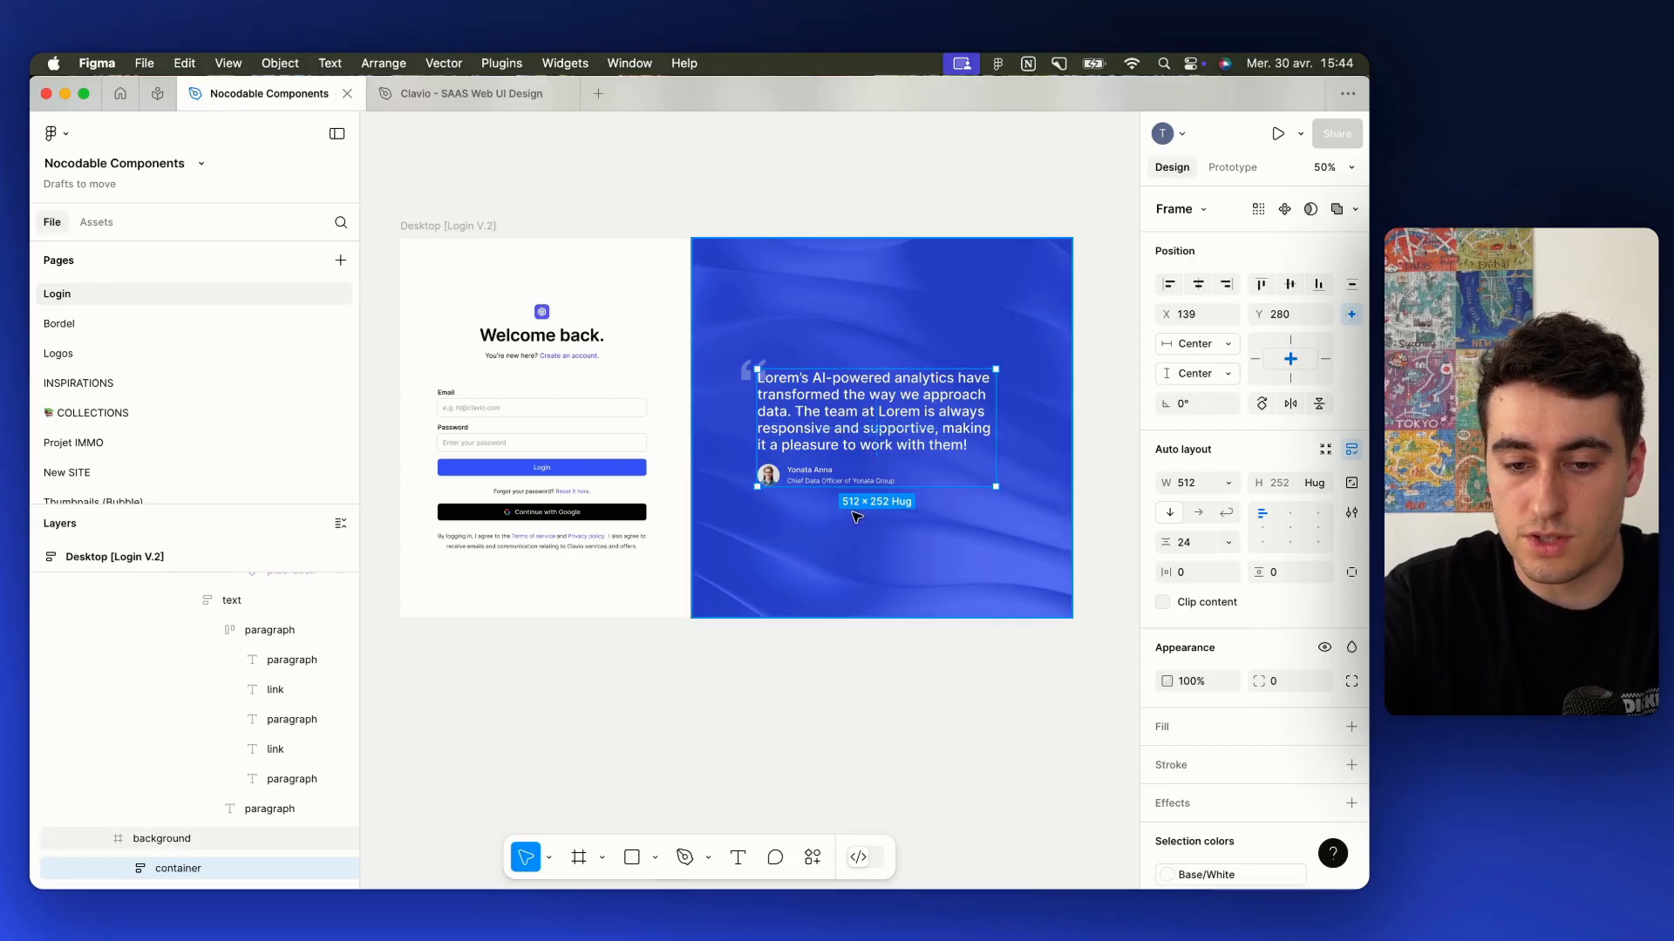
key("ctrl+Up")
left_click(800, 72)
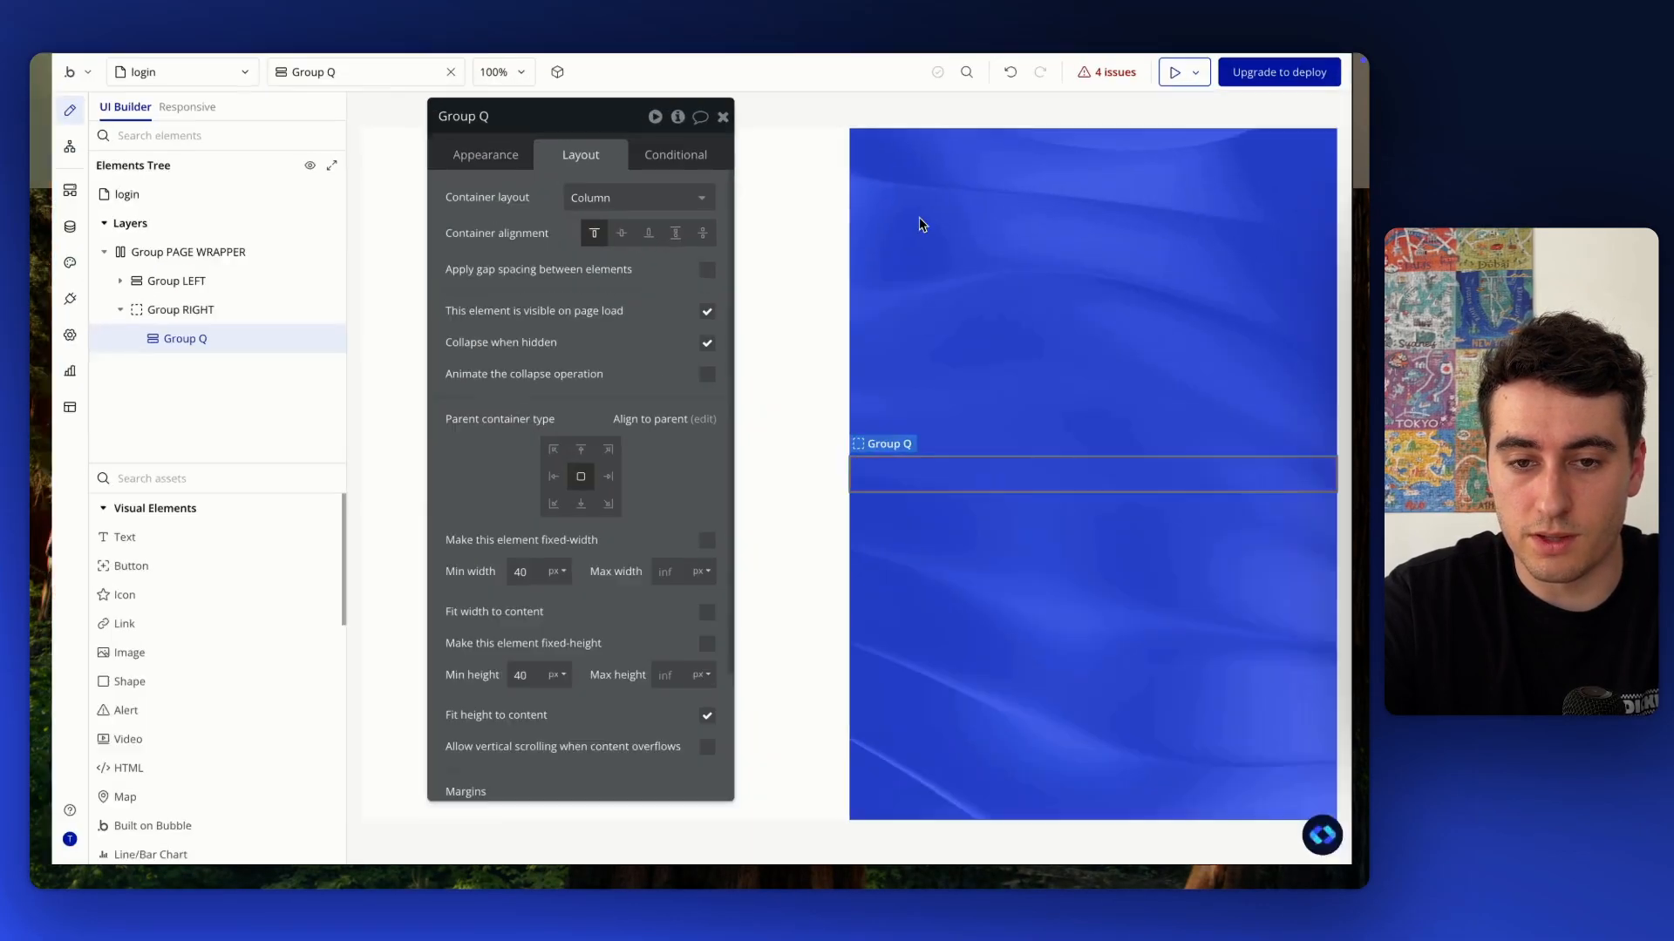
Cap Group Q at 512px max width and set 32px left and right padding
left_click(668, 587)
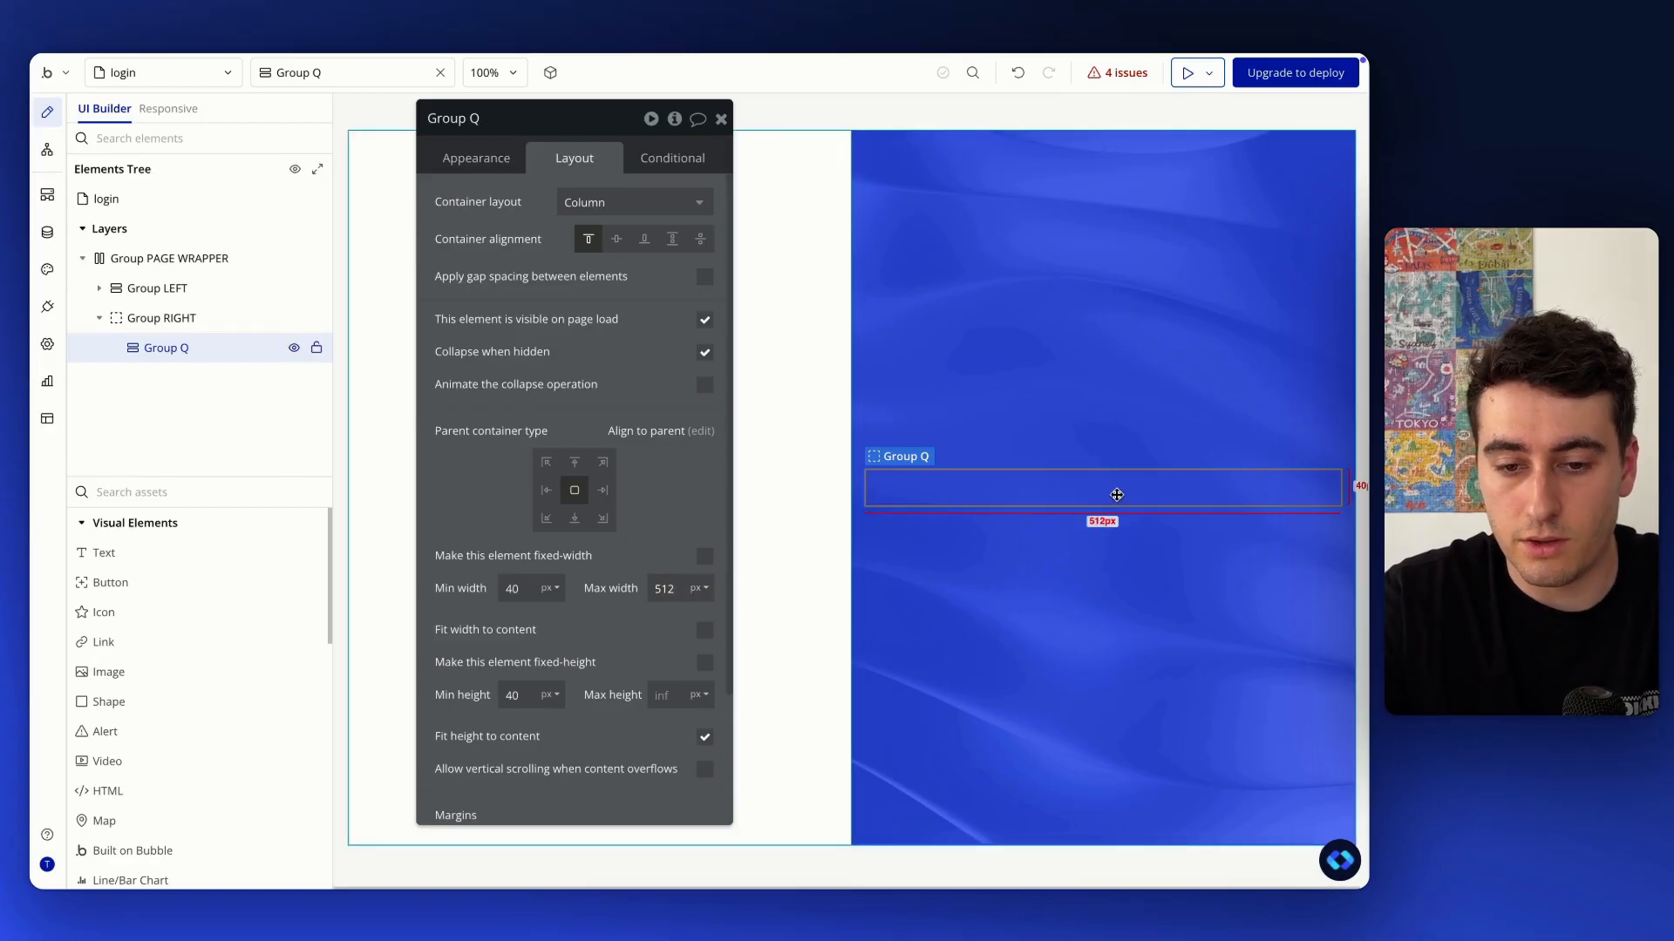
left_click(939, 668)
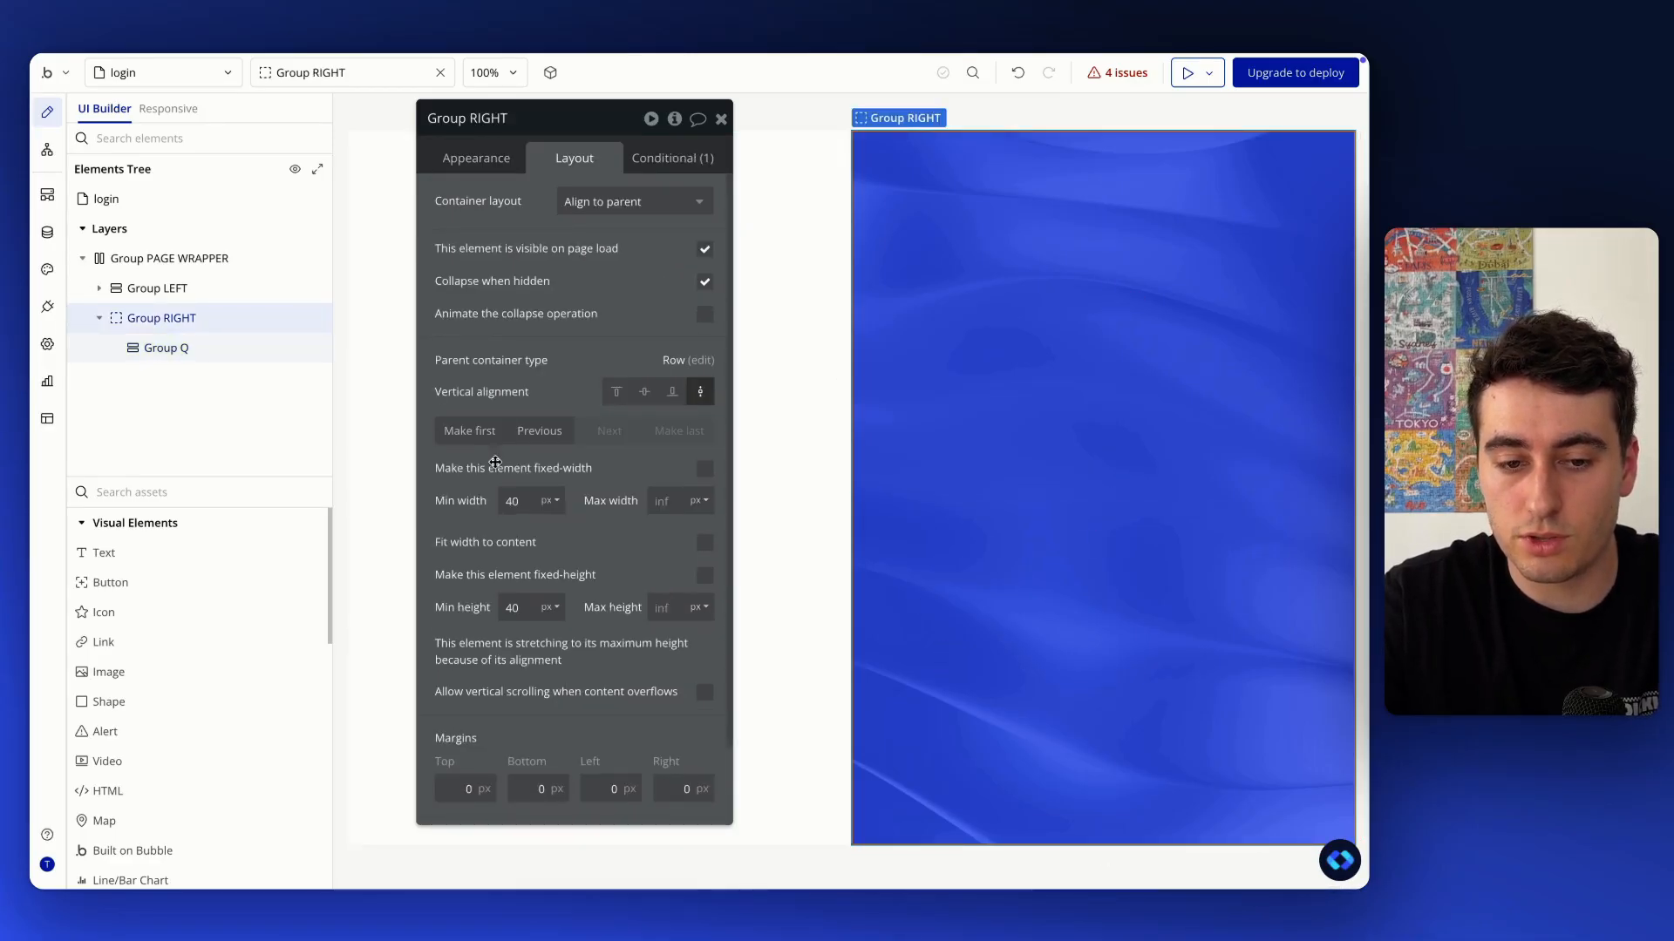
scroll(583, 733, "down", 2)
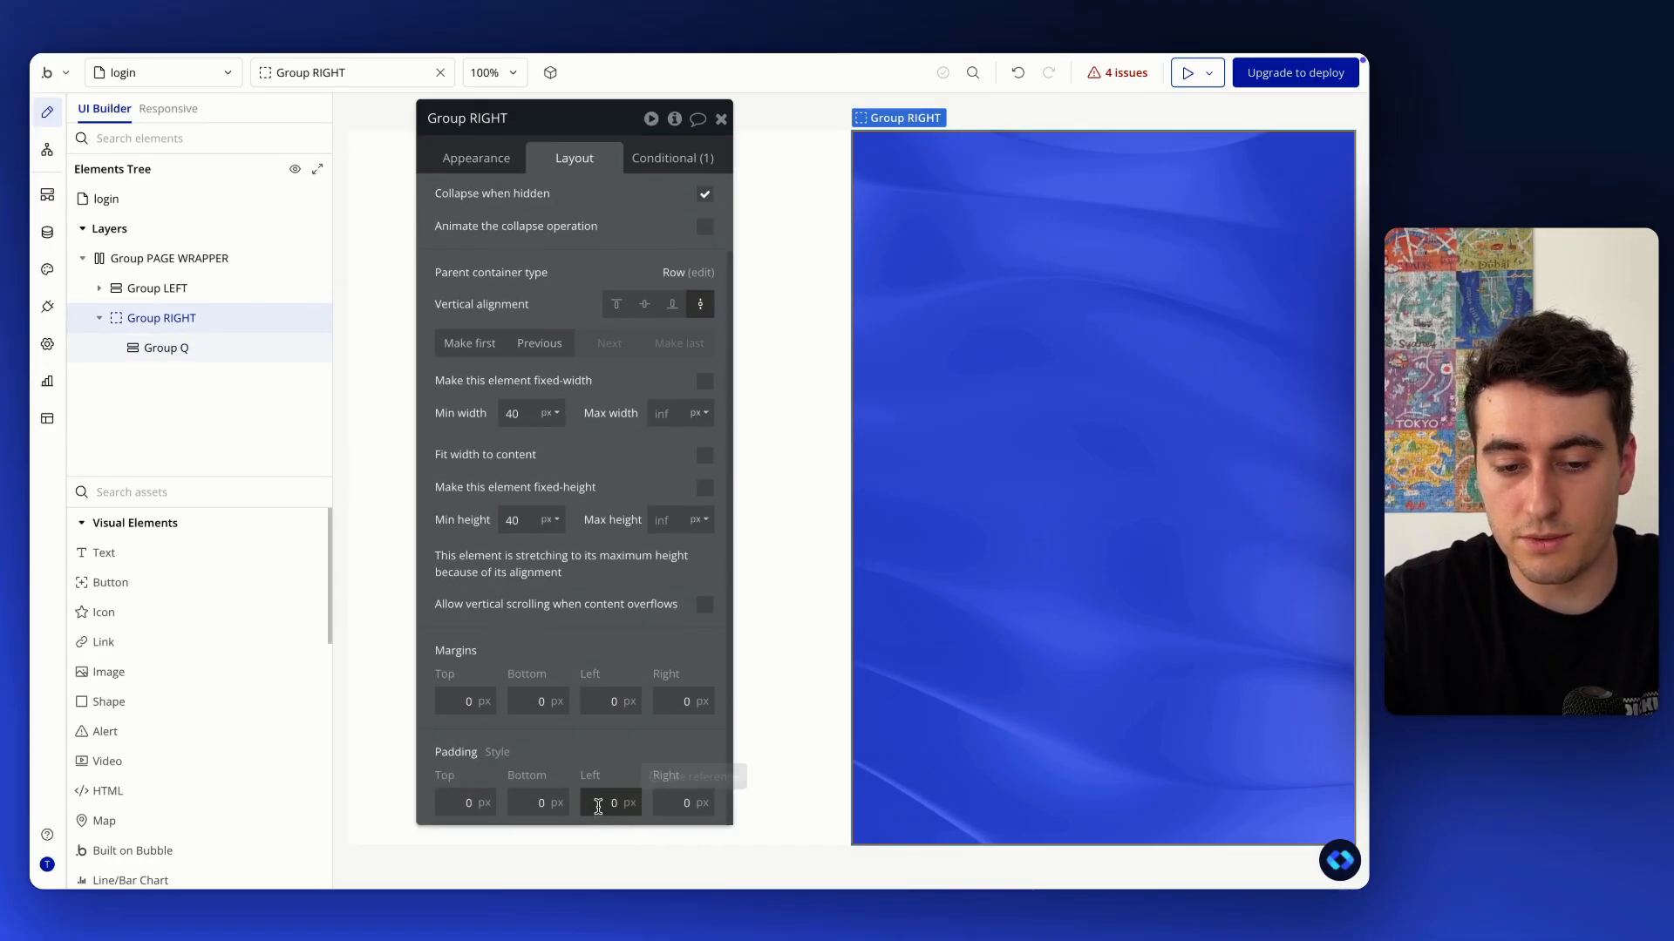
left_click(598, 806)
type("32")
key("Tab")
type("32")
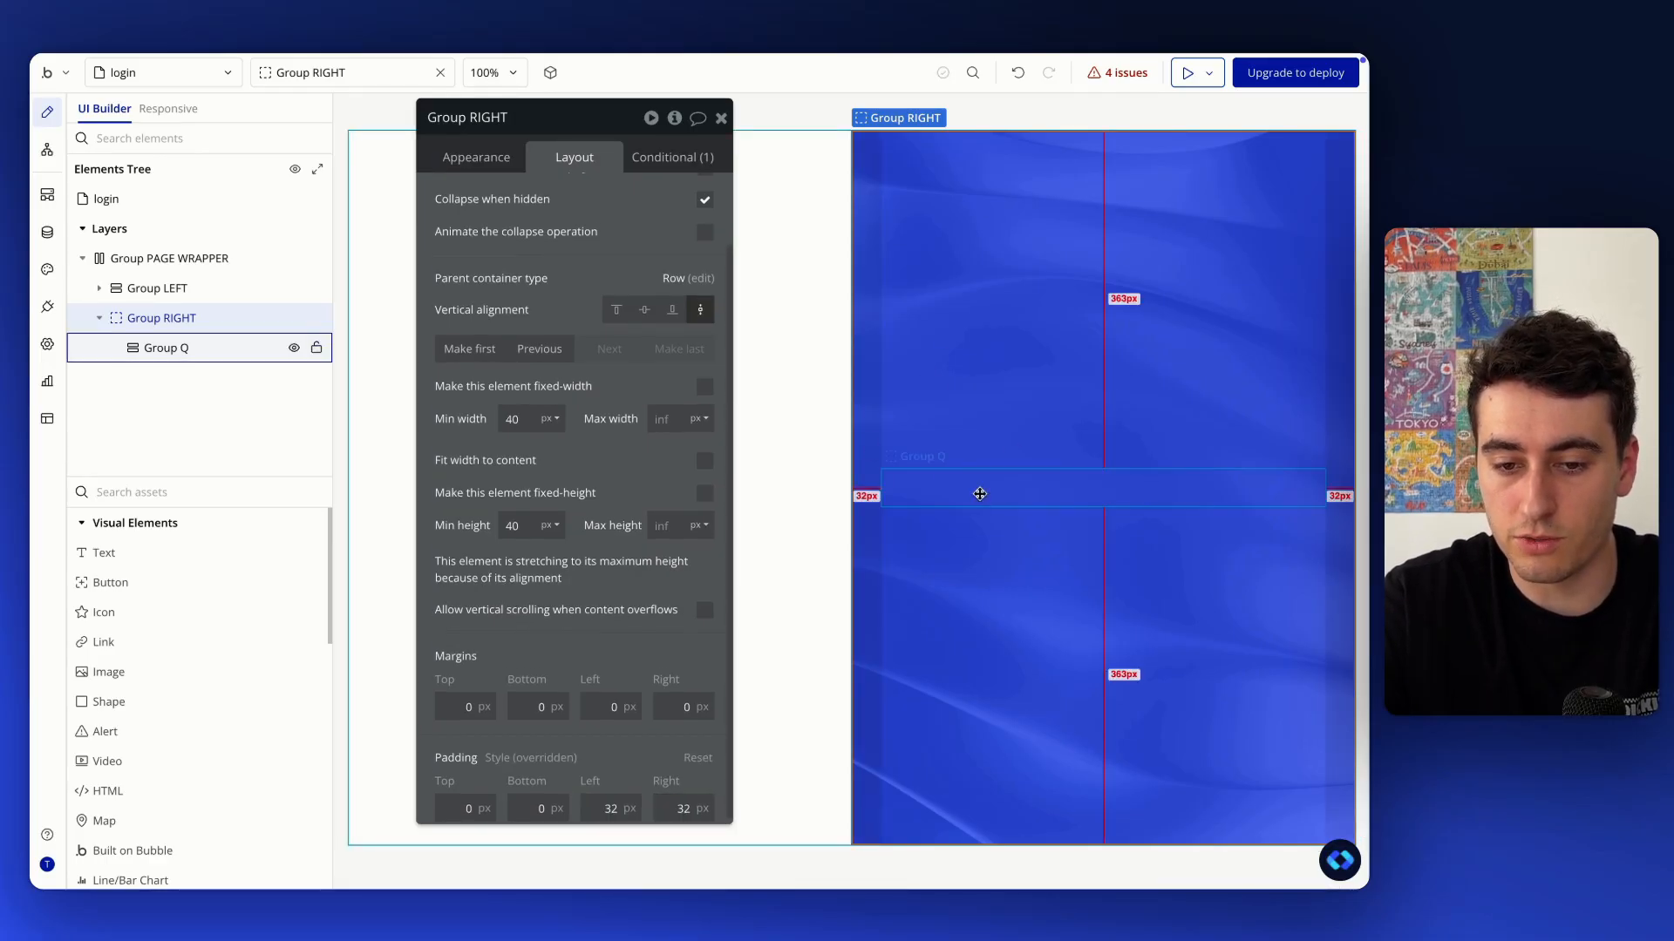
left_click(979, 489)
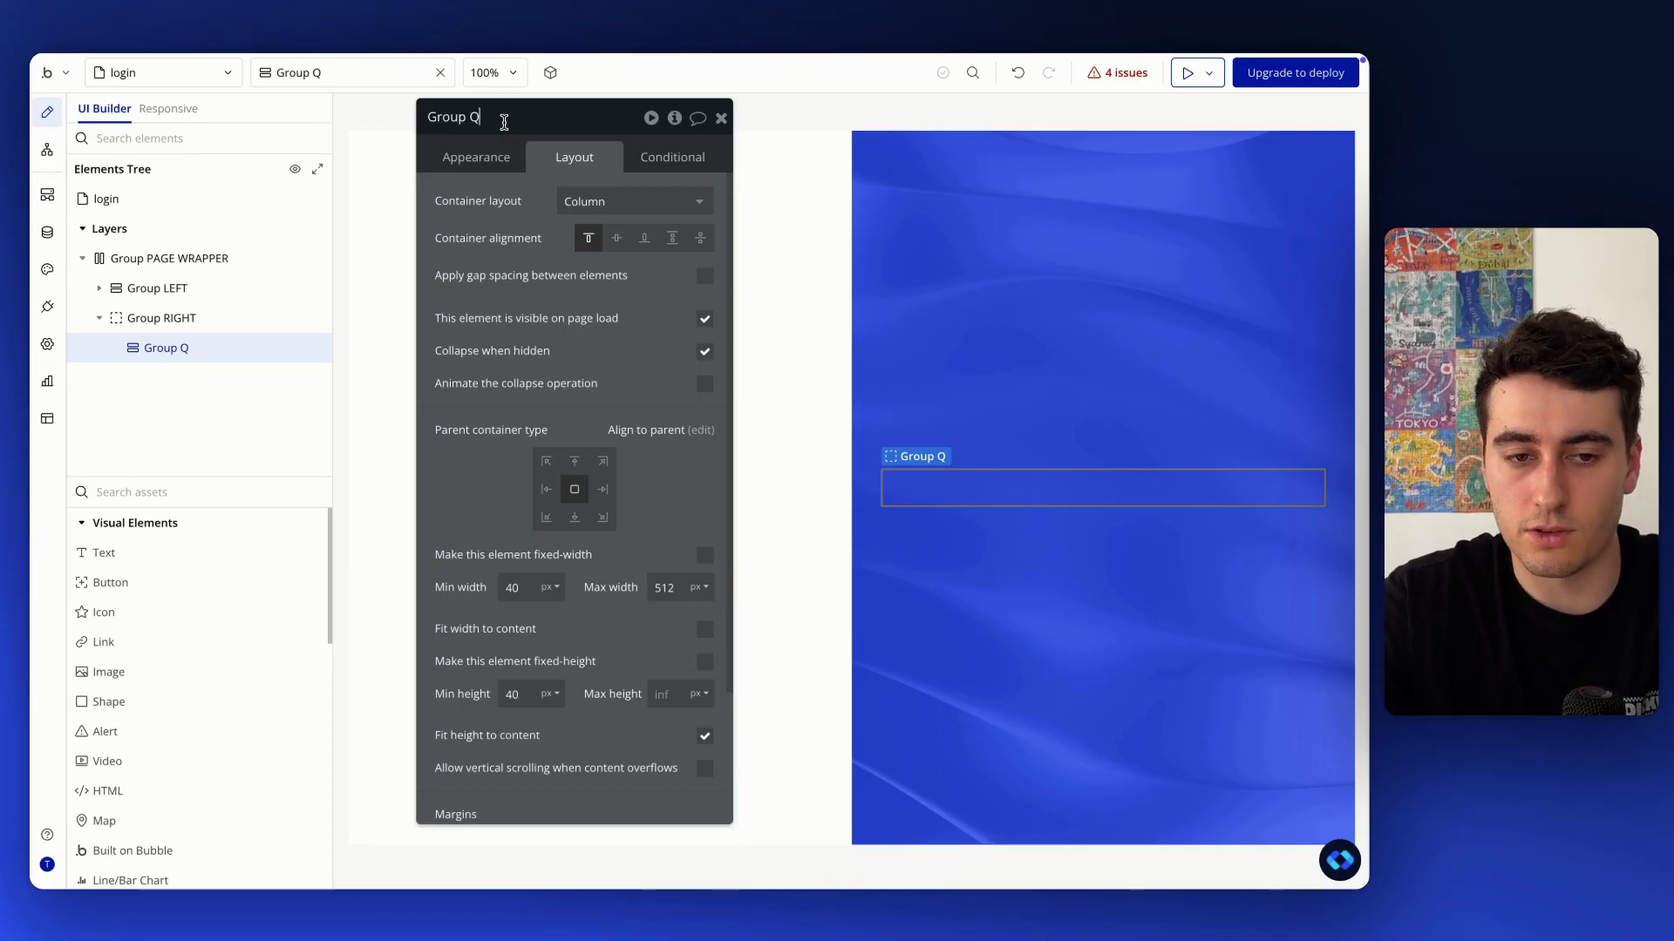
Rename Group Q to TESTIMONIAL Container, enable gap spacing and add a Text element inside
left_click(504, 122)
key("BackSpace")
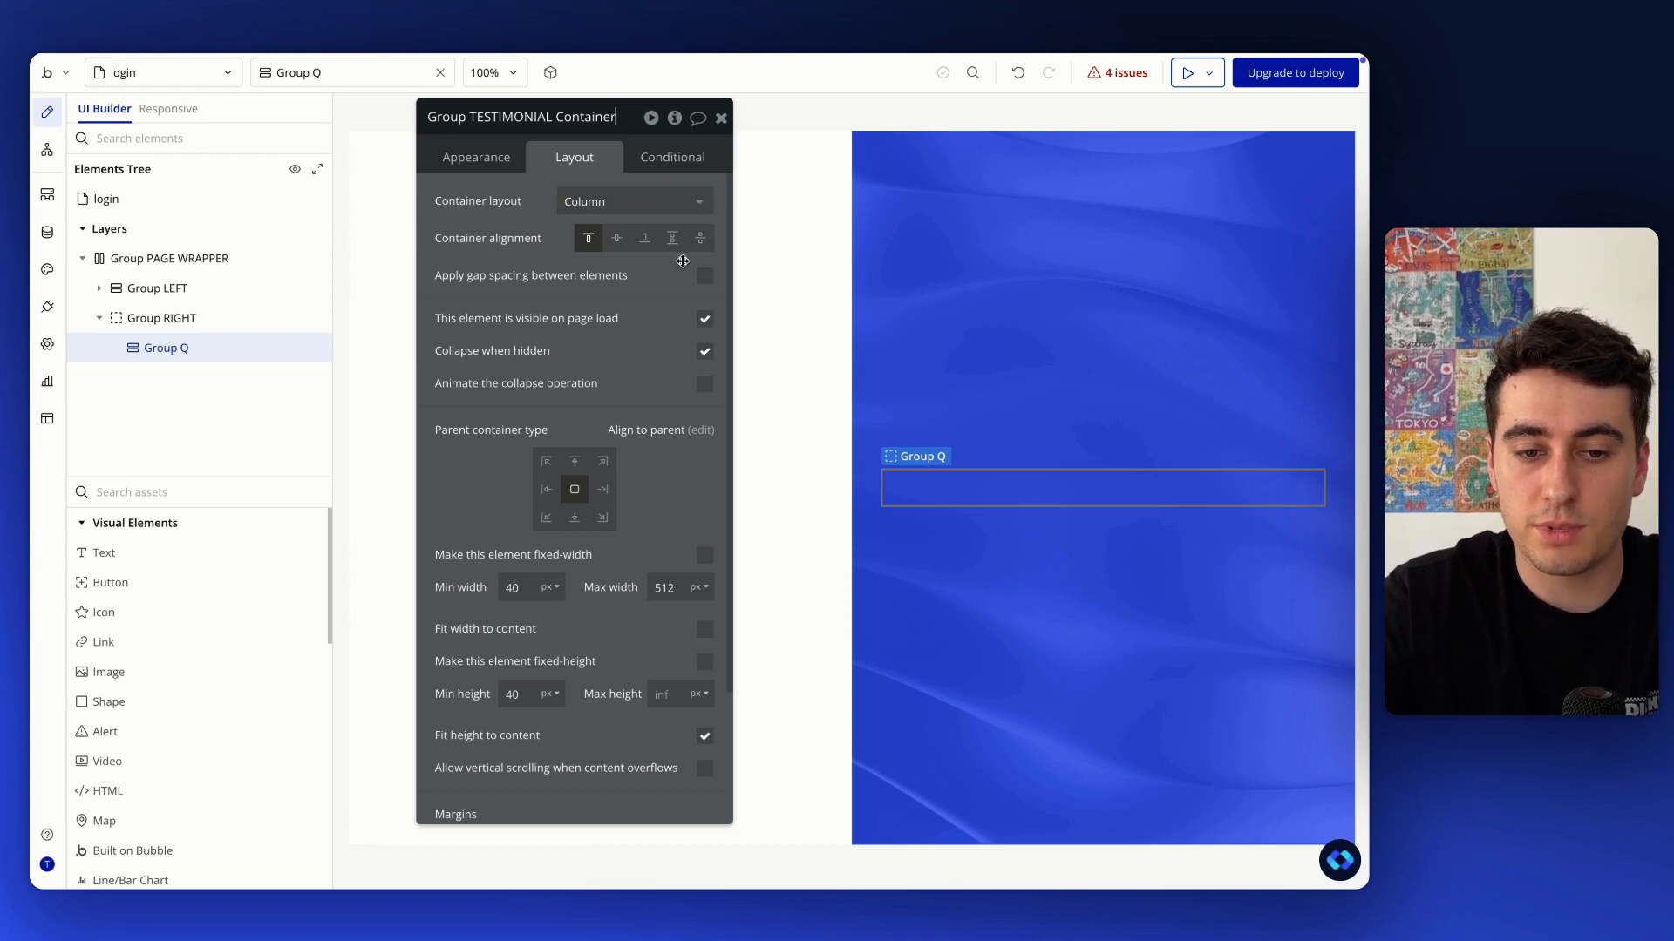
left_click(703, 275)
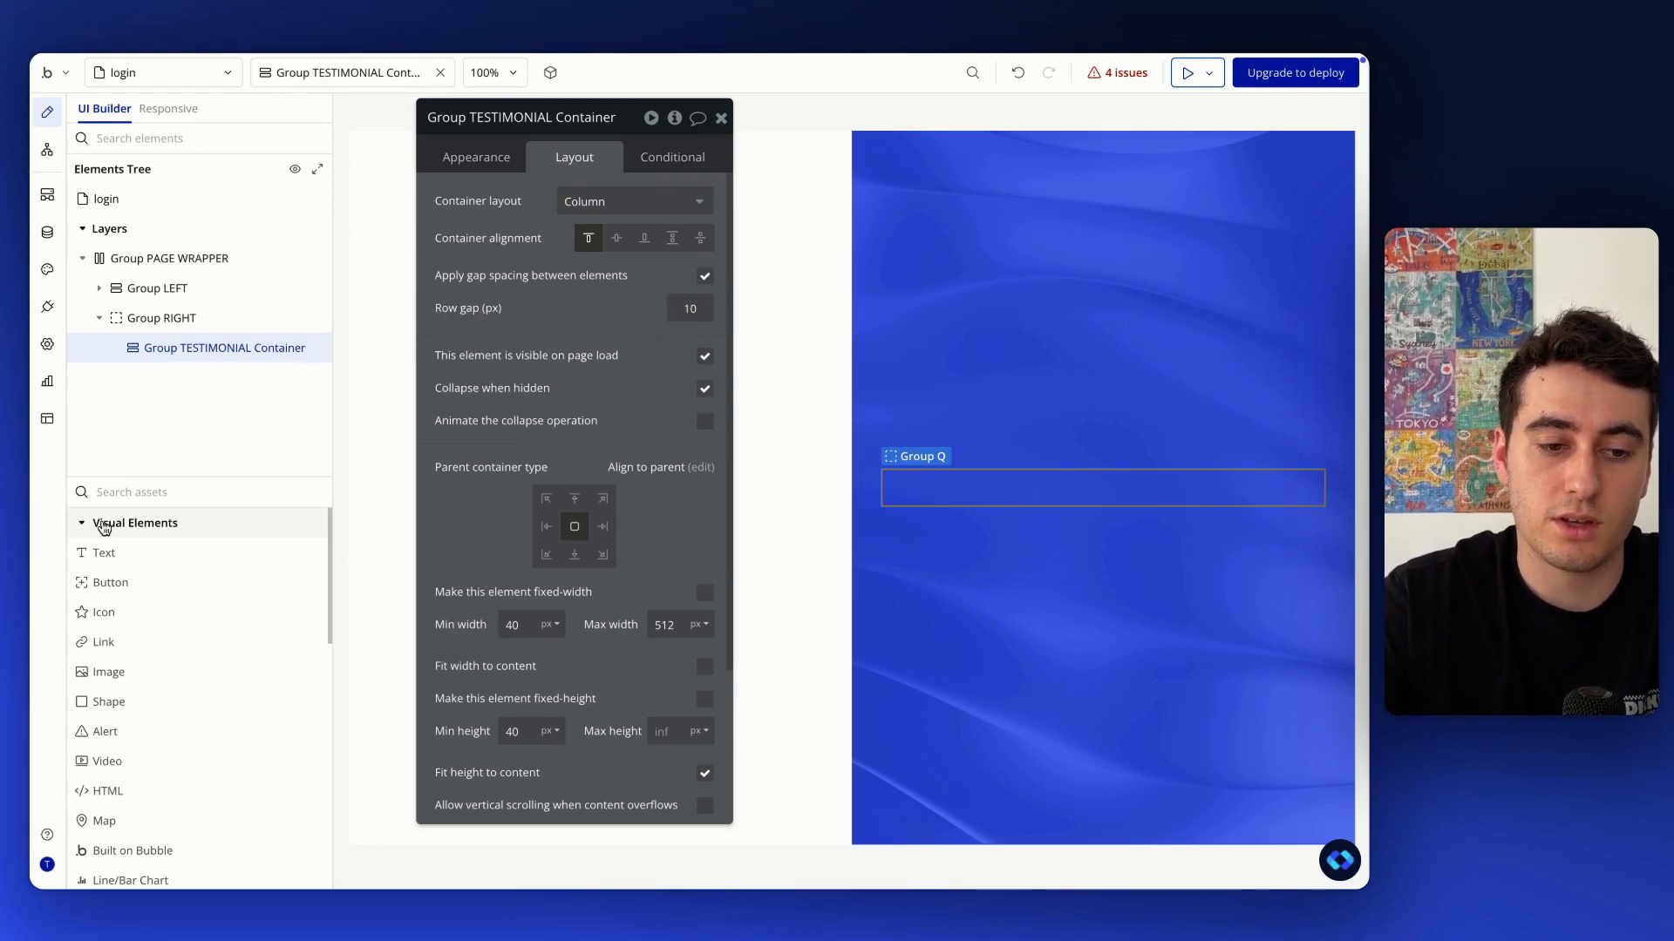
left_click_drag(103, 553, 224, 349)
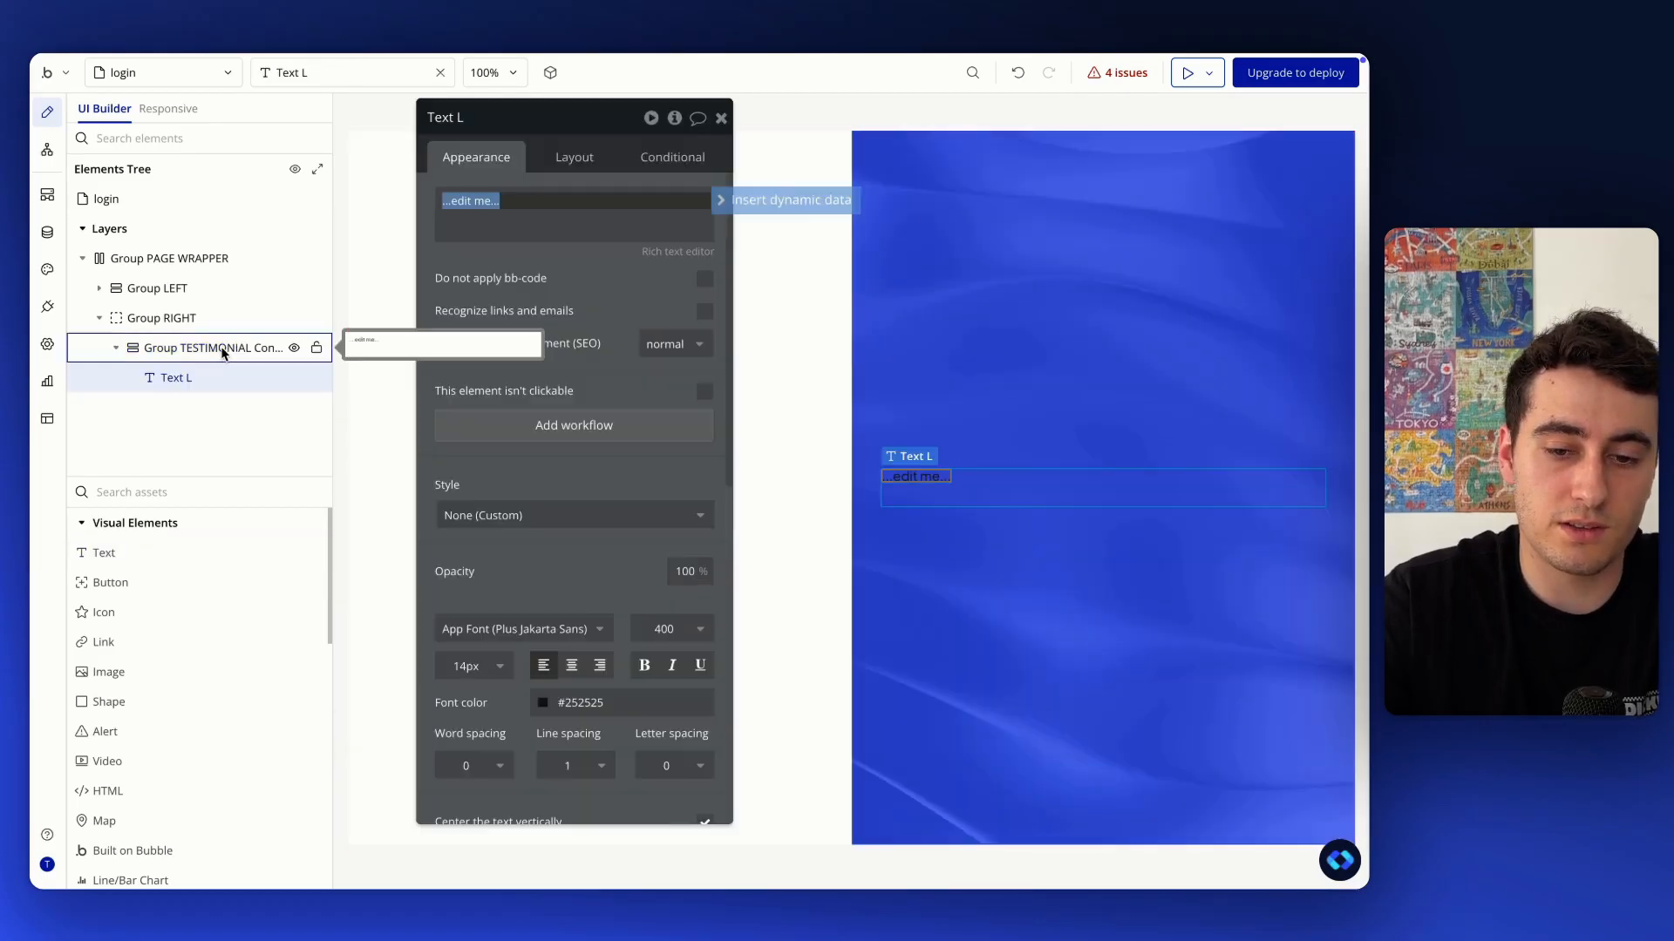
Copy the testimonial quote from Figma and paste it into the new text element
key("super+Tab")
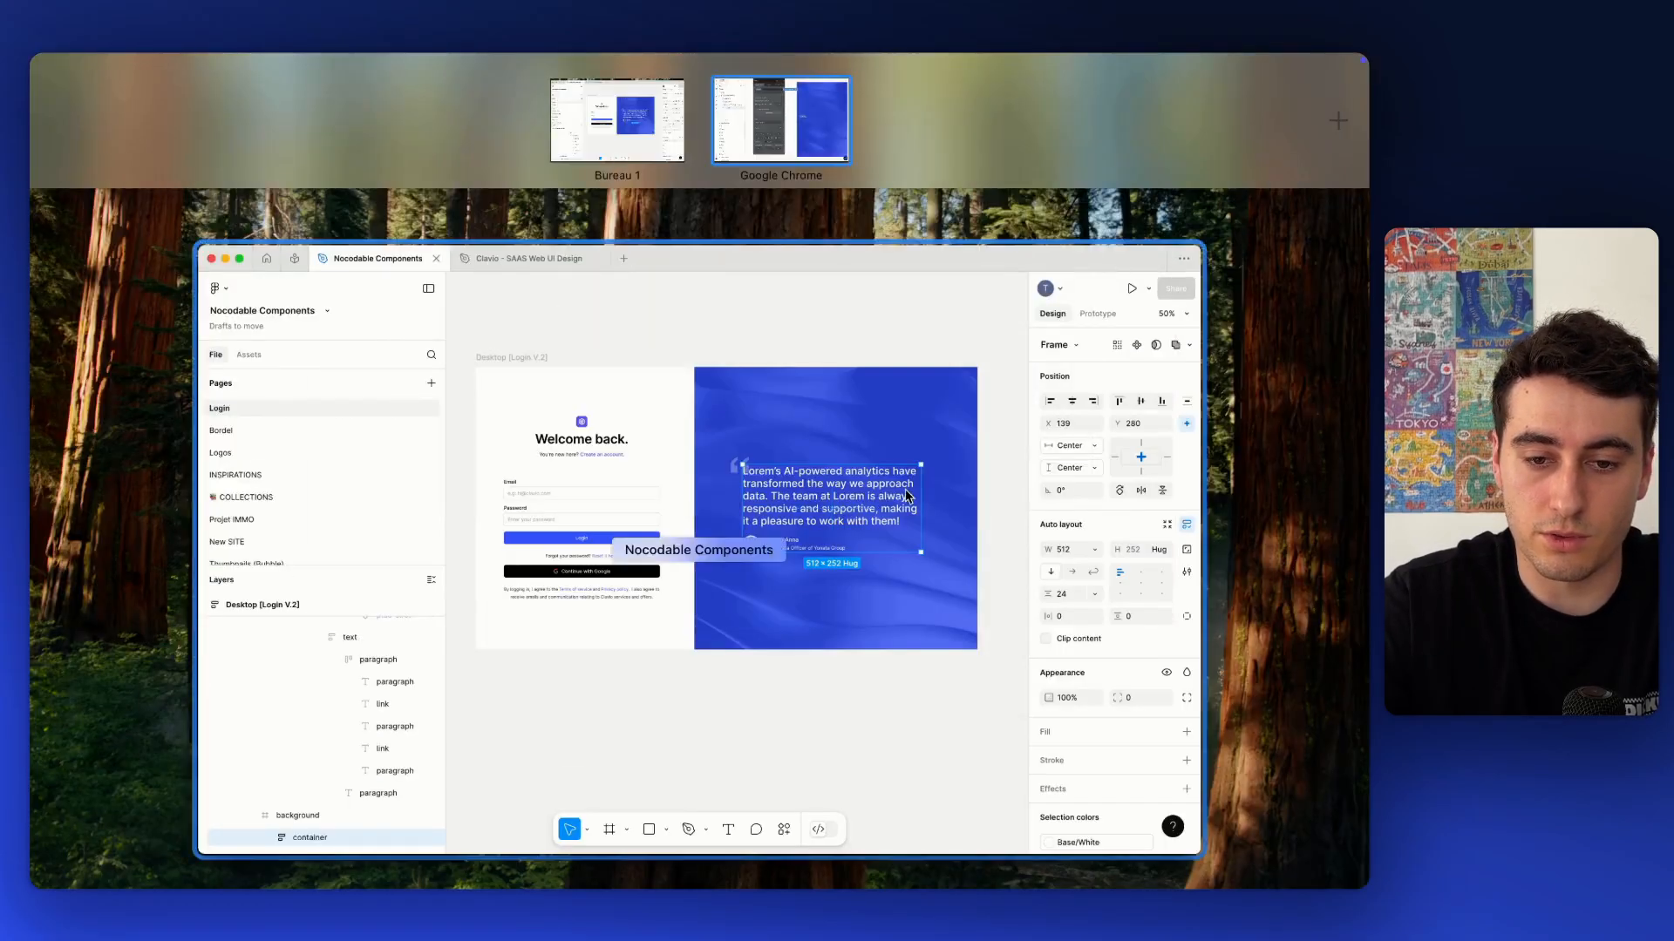
left_click(850, 376, "super")
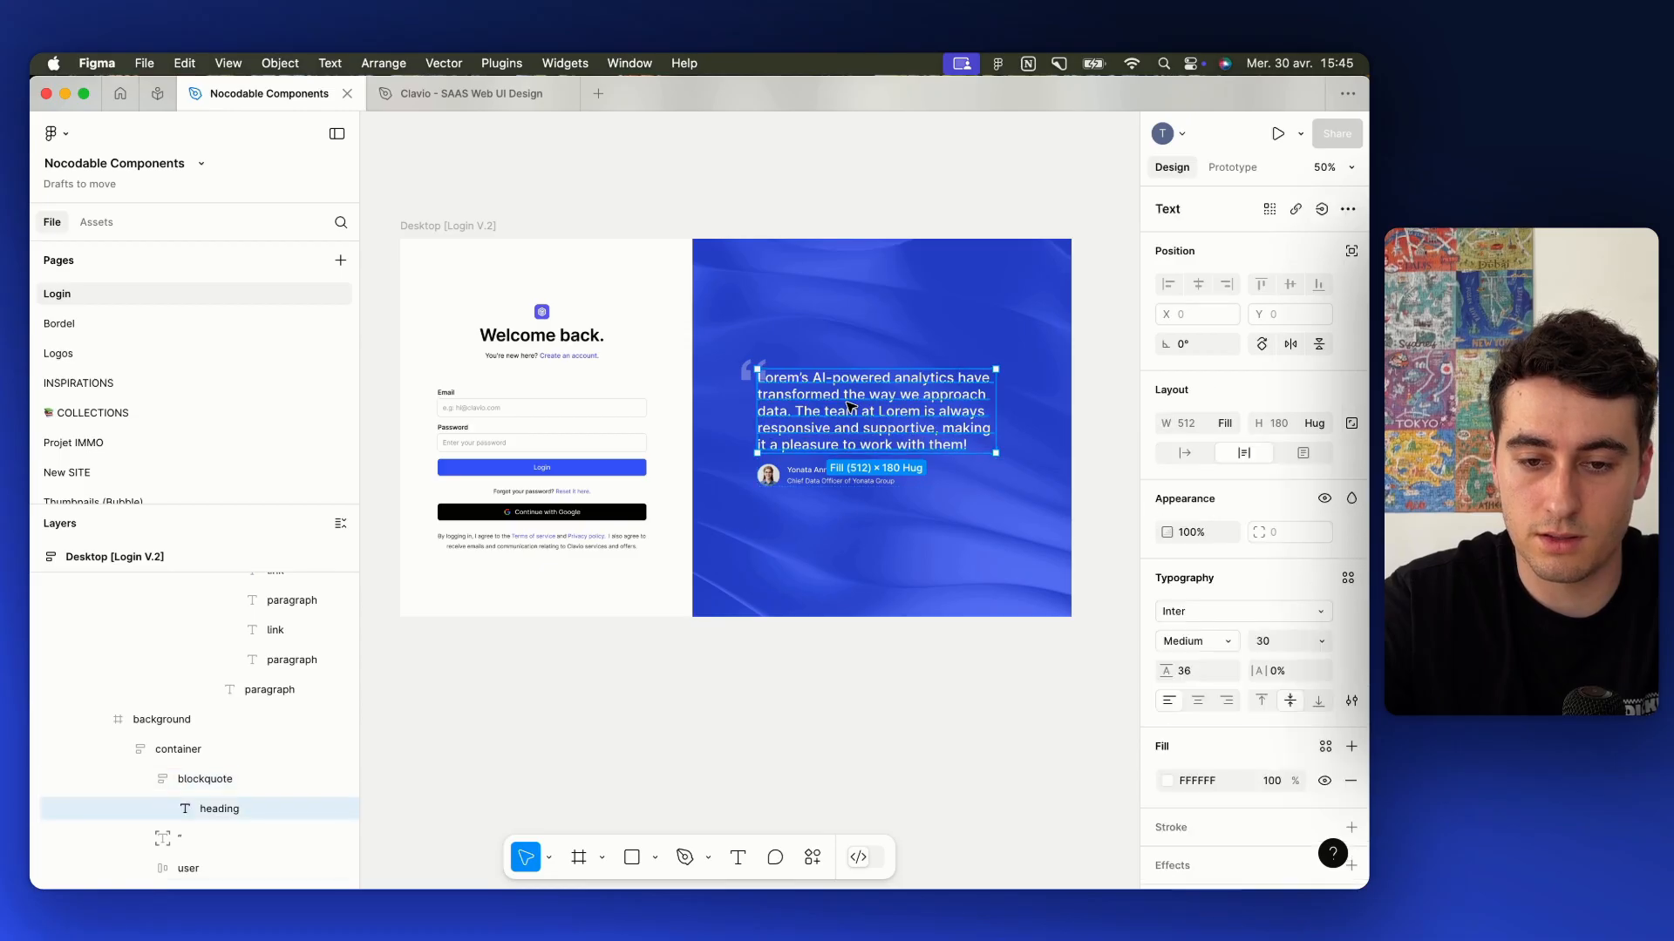
double_click(849, 404)
key("ctrl+c")
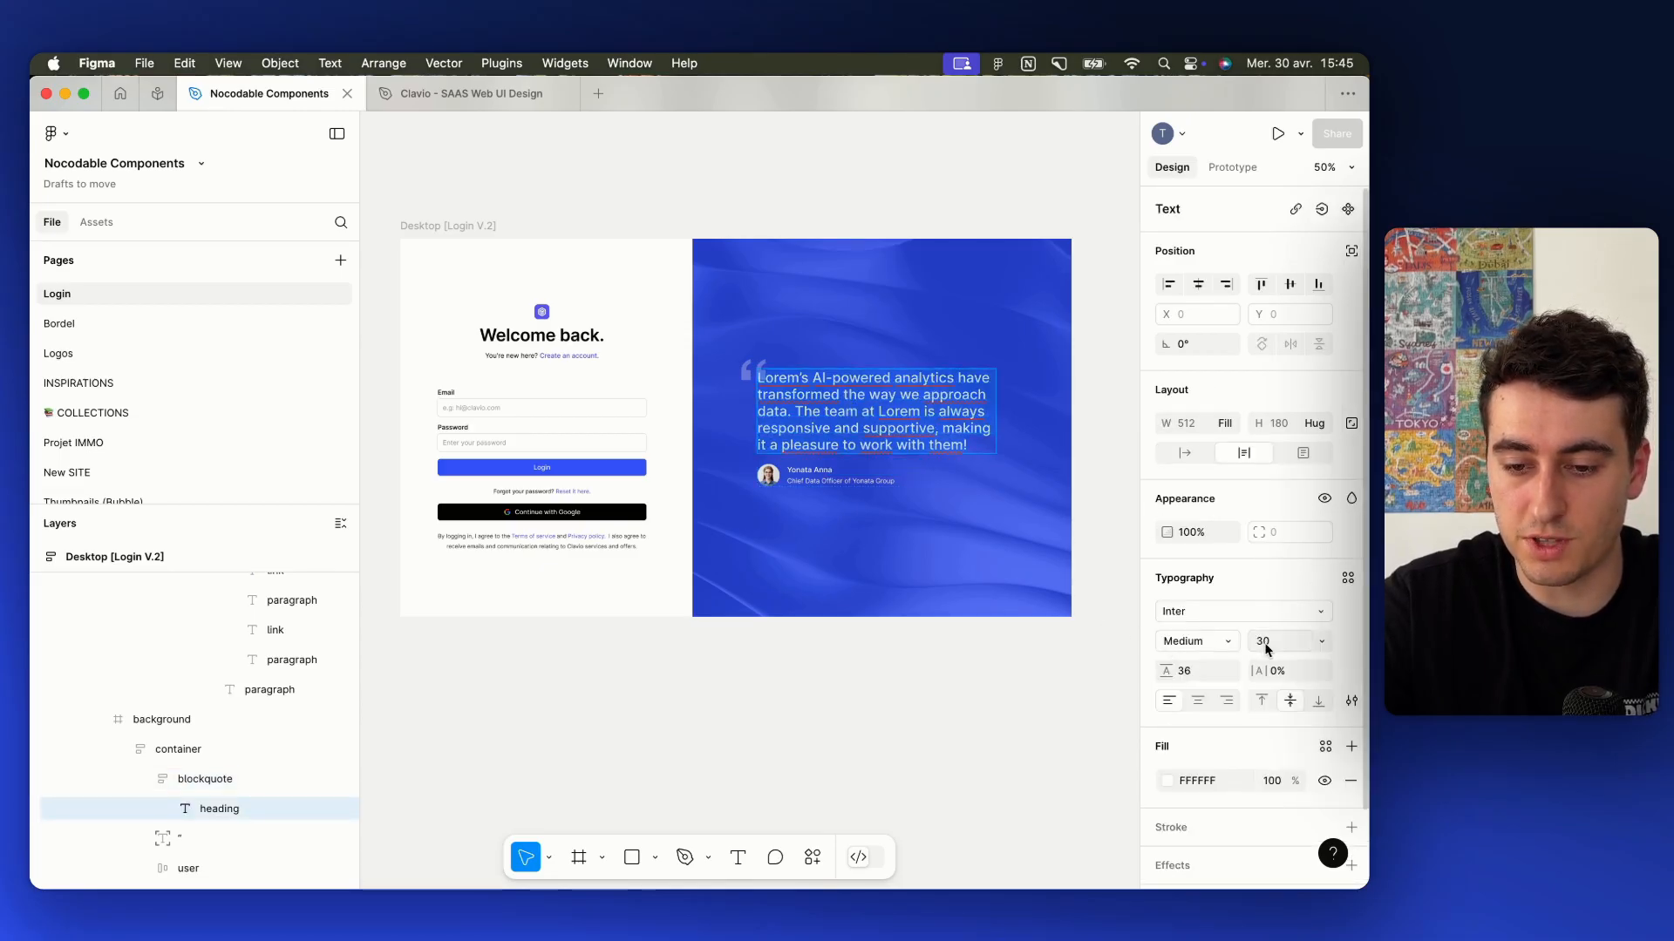
key("ctrl+Up")
left_click(827, 121)
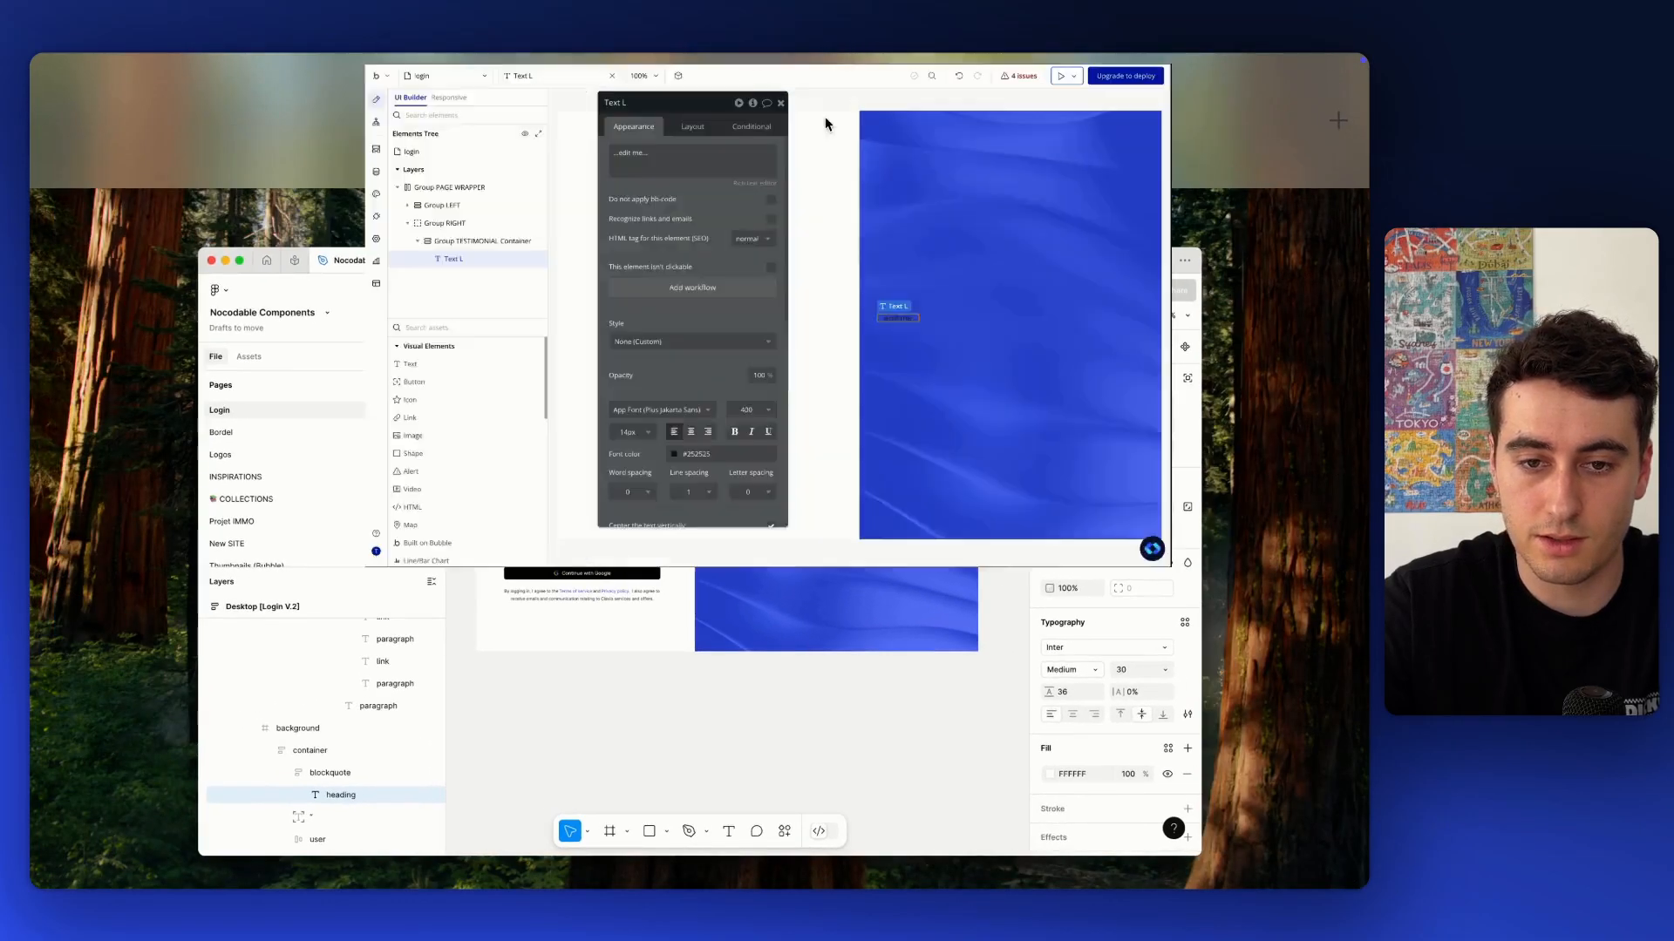
left_click(556, 217)
key("ctrl+a")
key("ctrl+v")
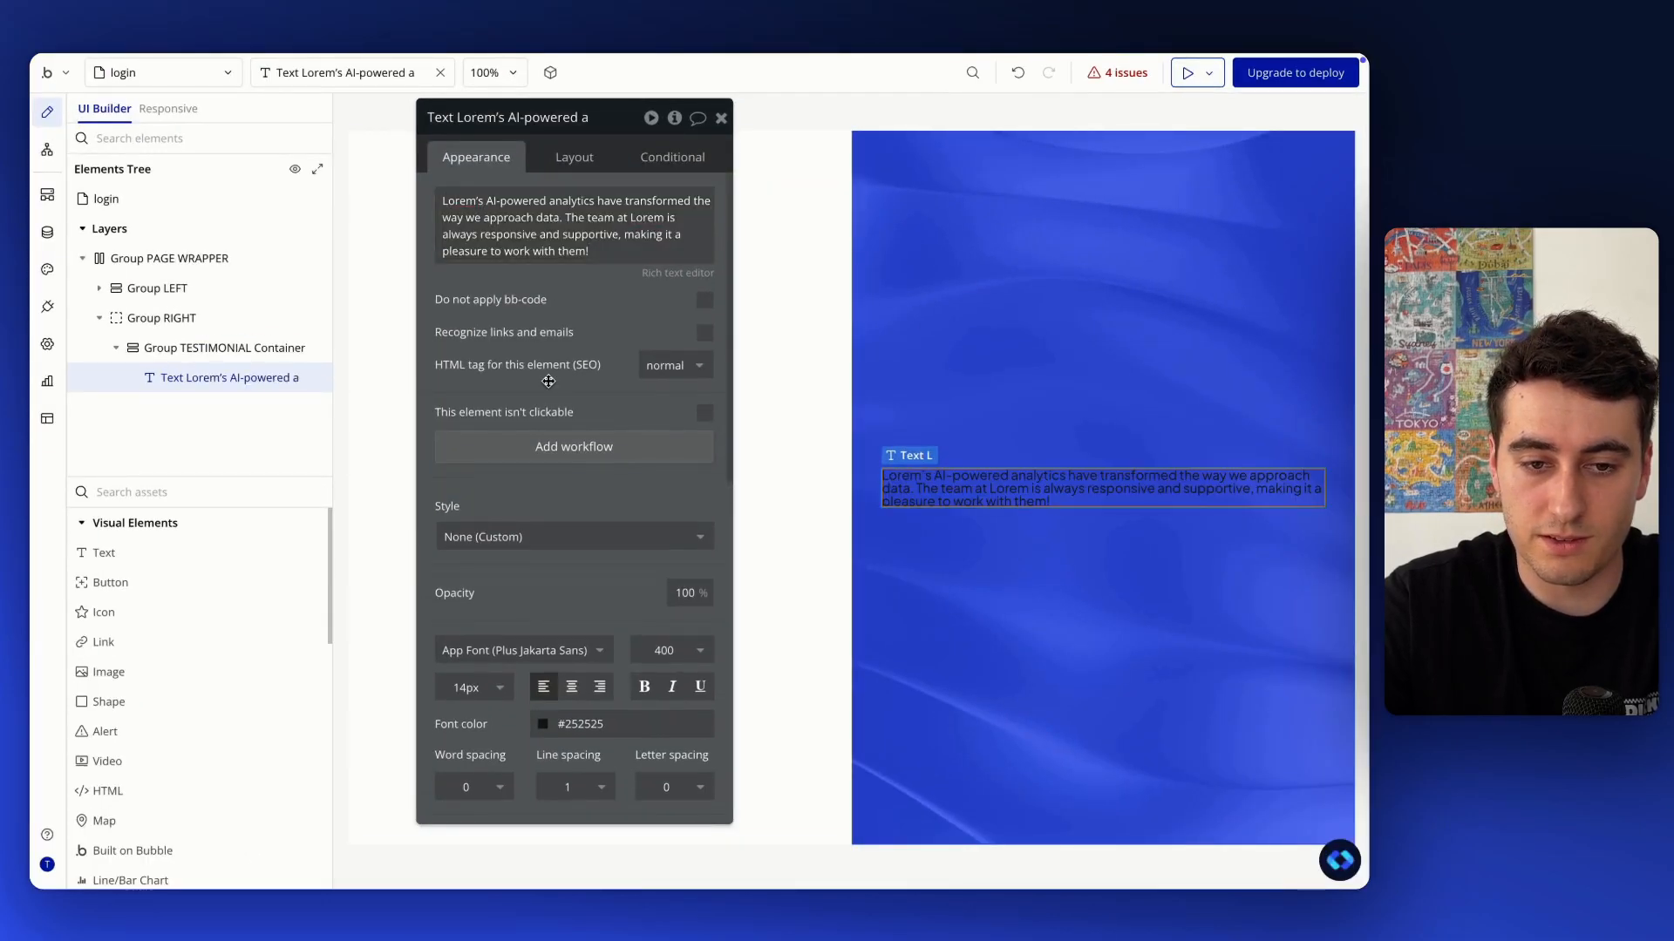
Style the quote with 23pt_black_500_medium at 30px in white (Primary contrast)
scroll(548, 381, "down", 3)
left_click(548, 381)
type("23")
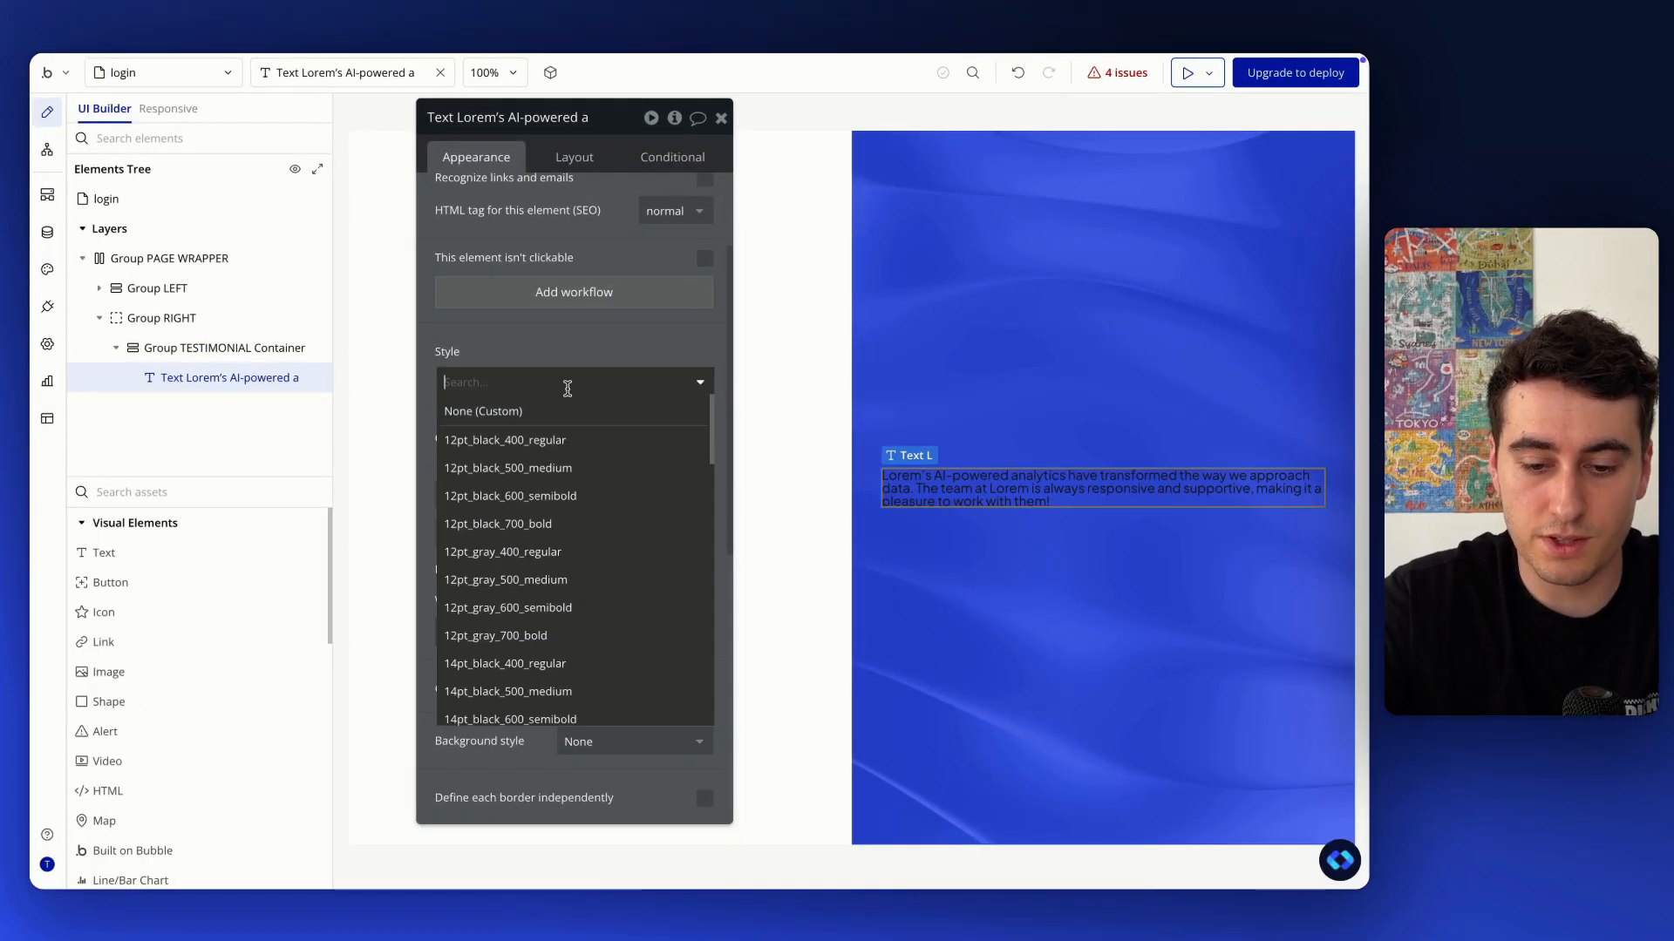
type("pt")
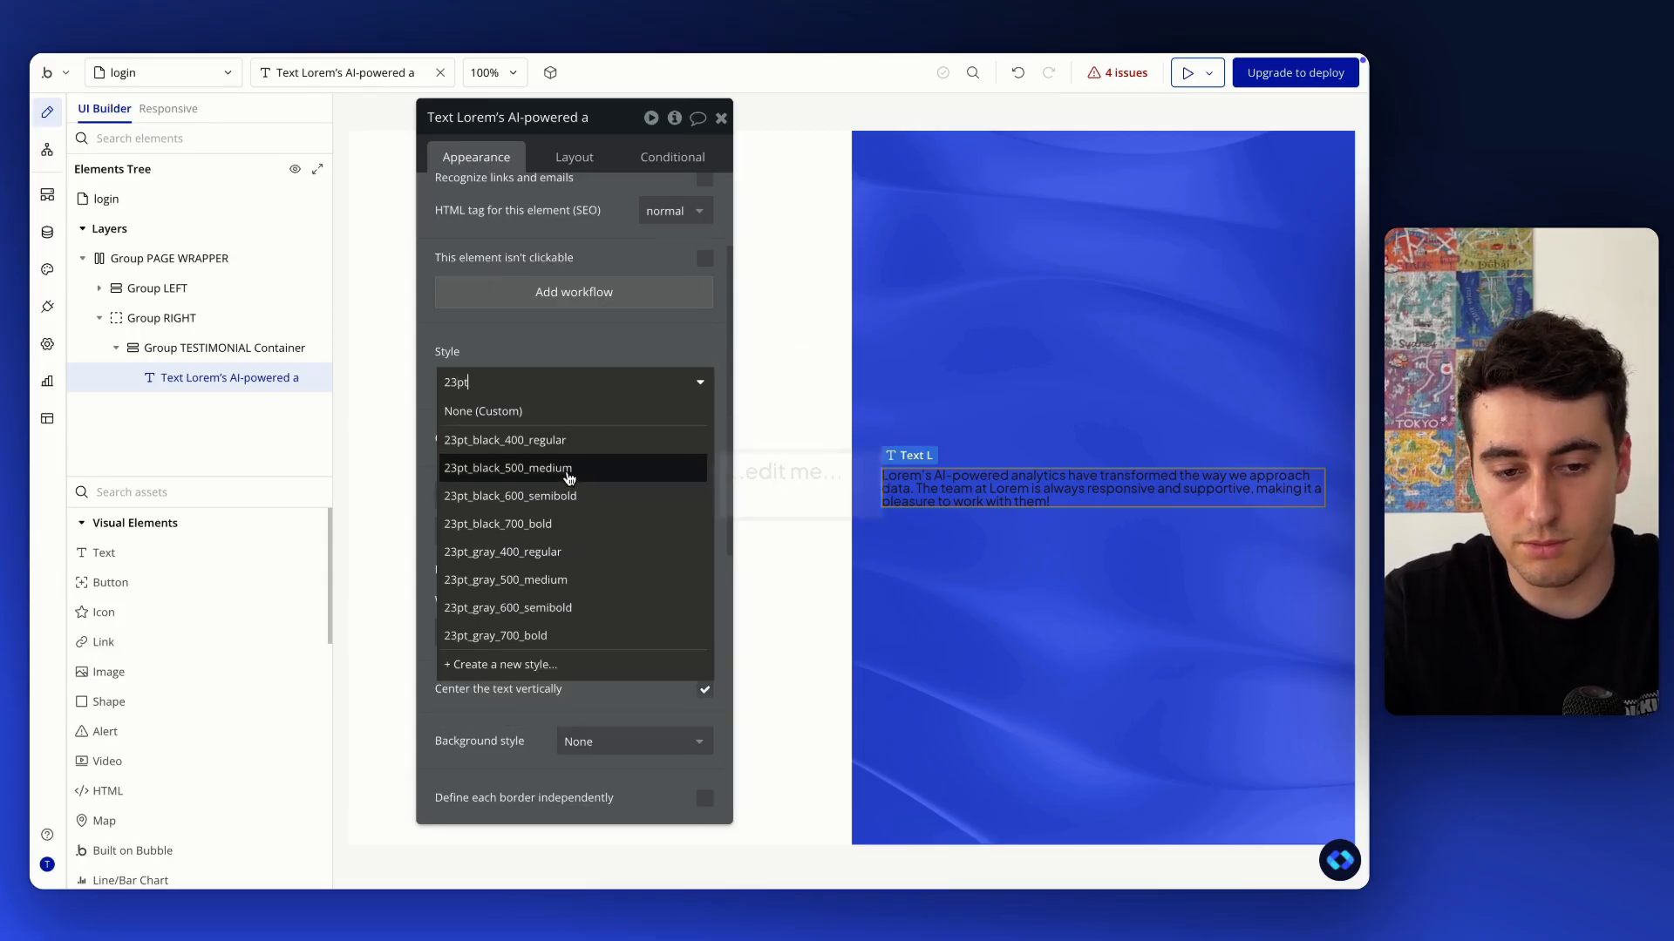
left_click(568, 470)
scroll(506, 436, "down", 2)
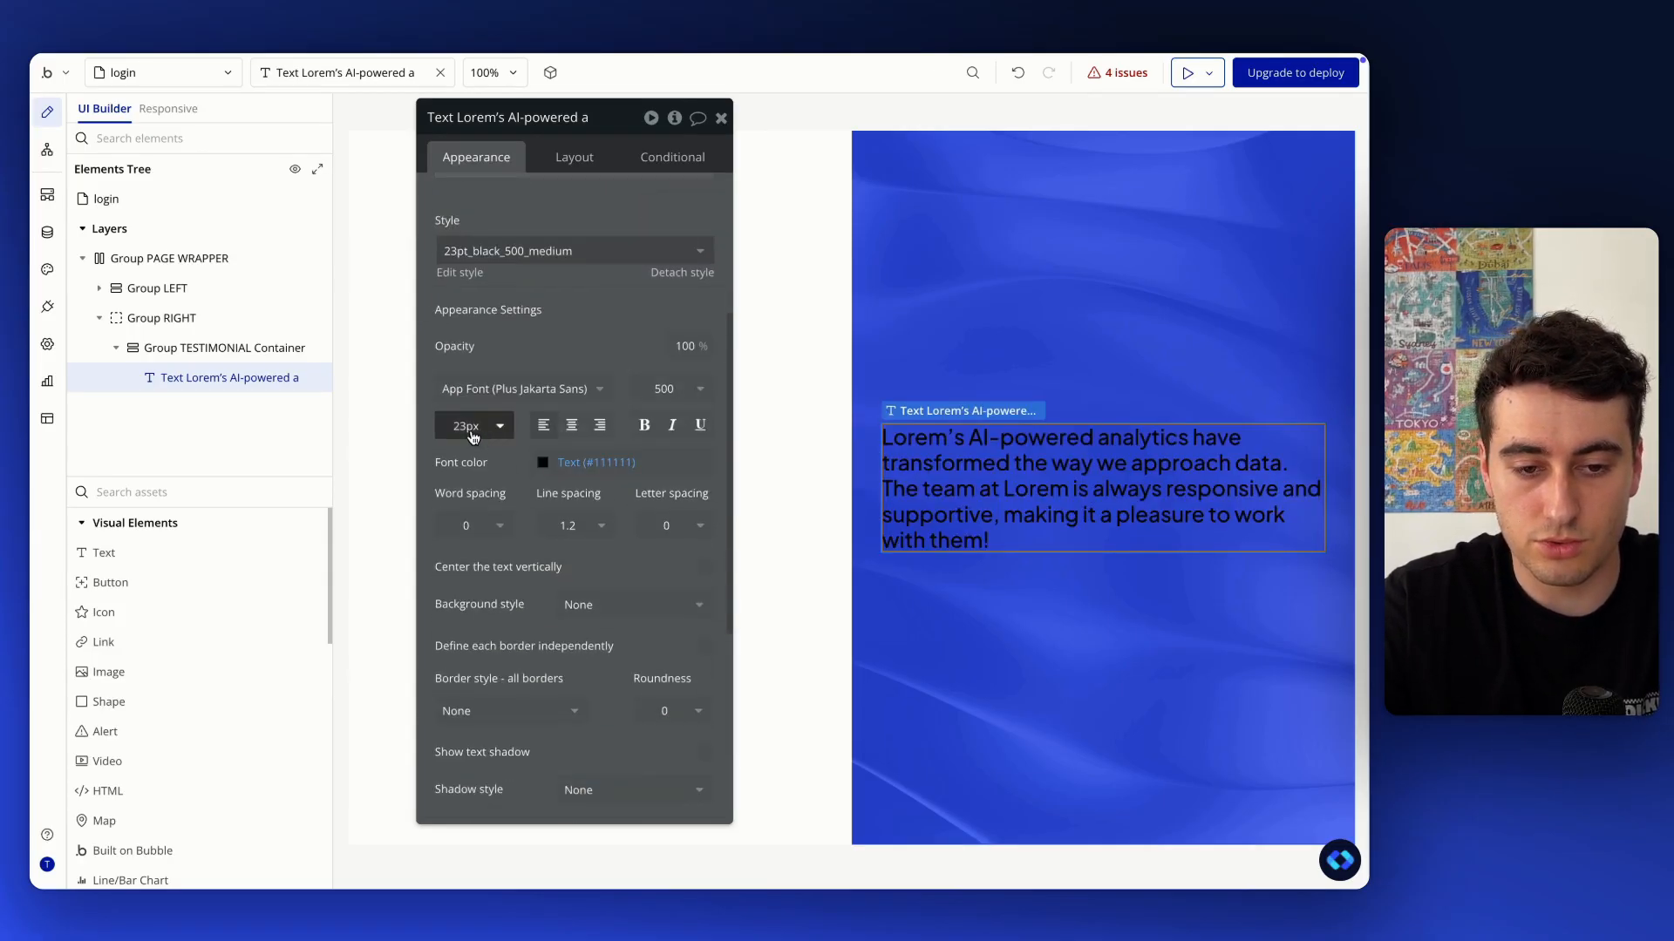
type("30")
left_click(542, 463)
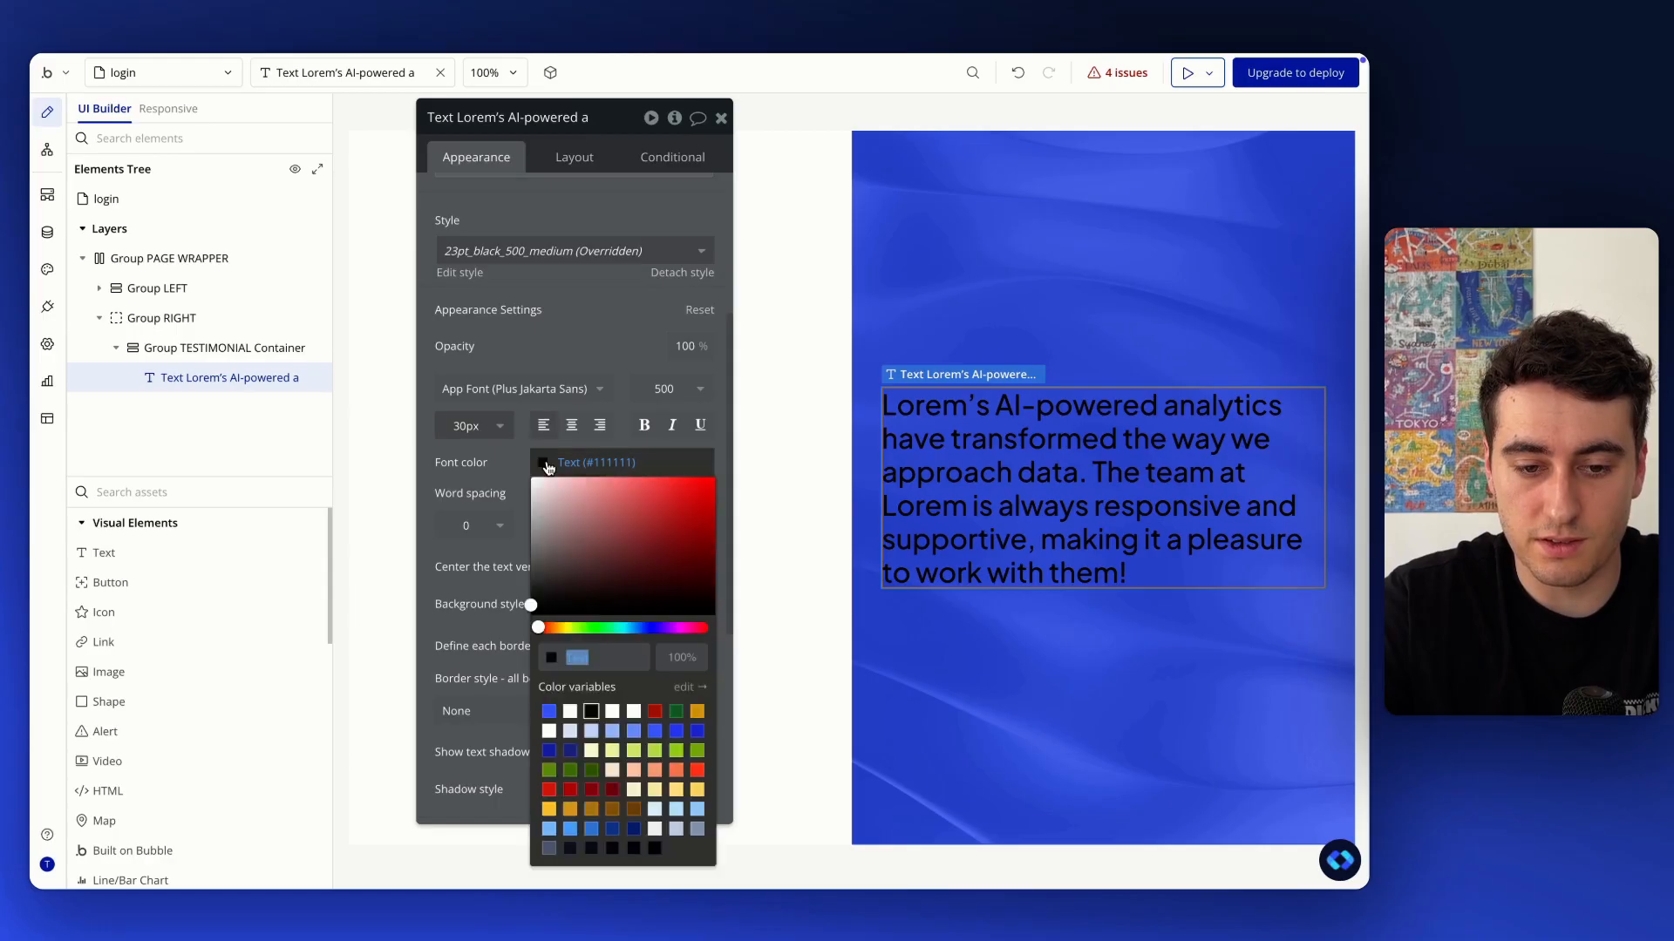
left_click(570, 713)
left_click(569, 293)
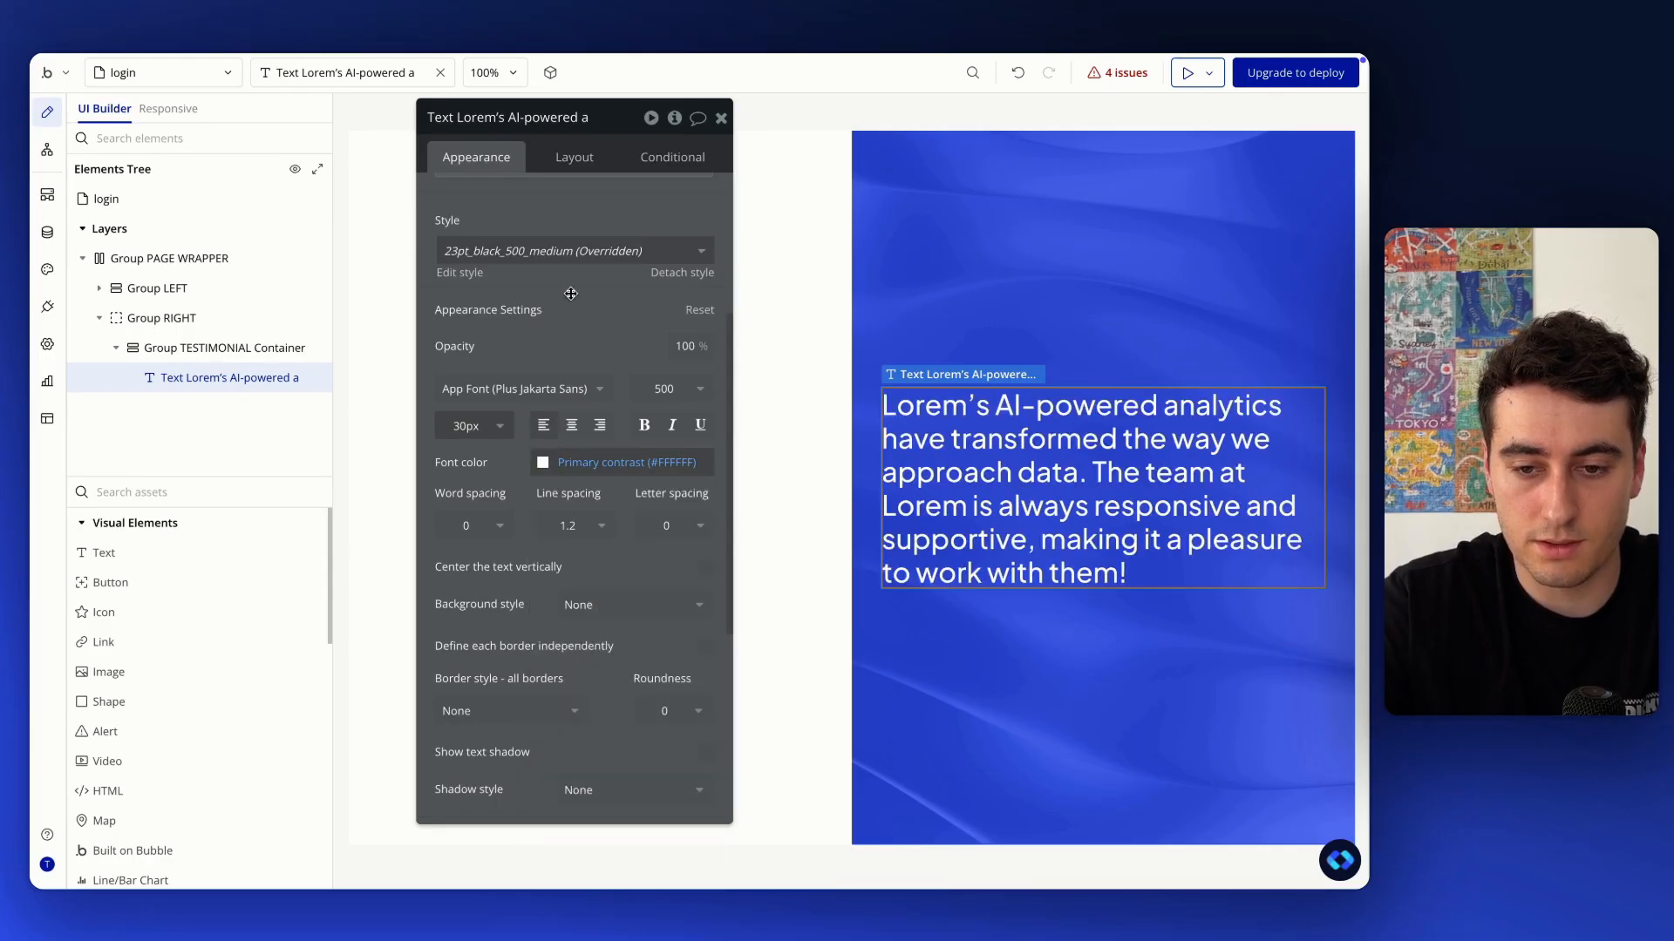
scroll(605, 328, "up", 3)
key("ctrl+Up")
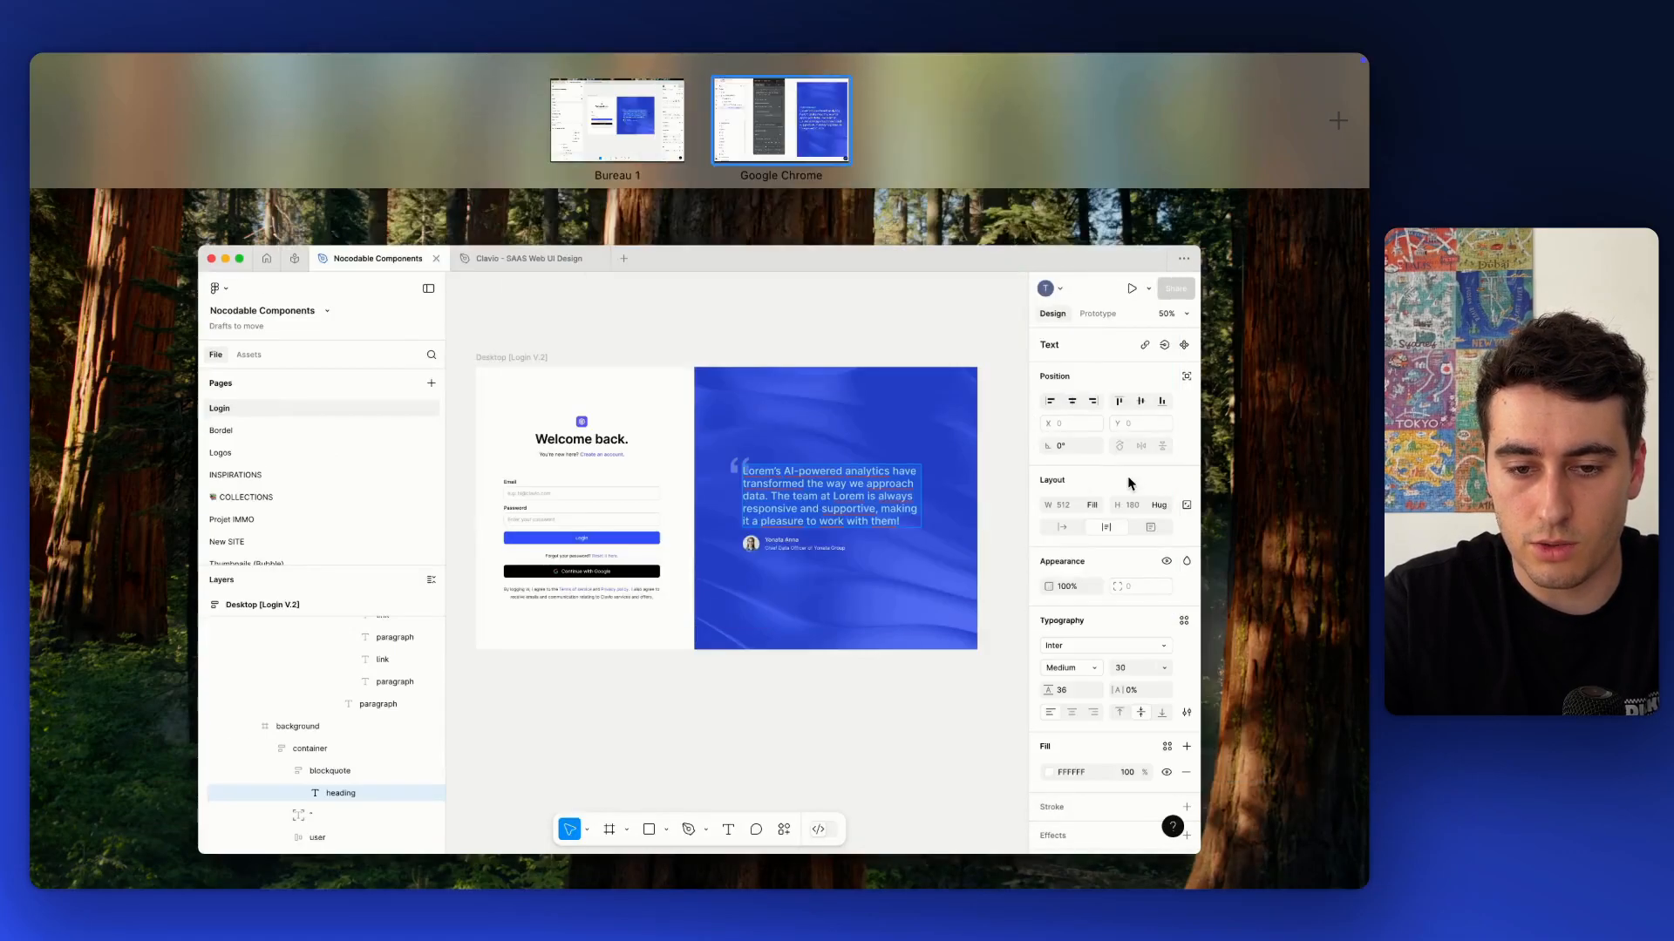
In Figma, export the reviewer's avatar image with an SVG export setting, saved as image.svg
left_click(839, 589)
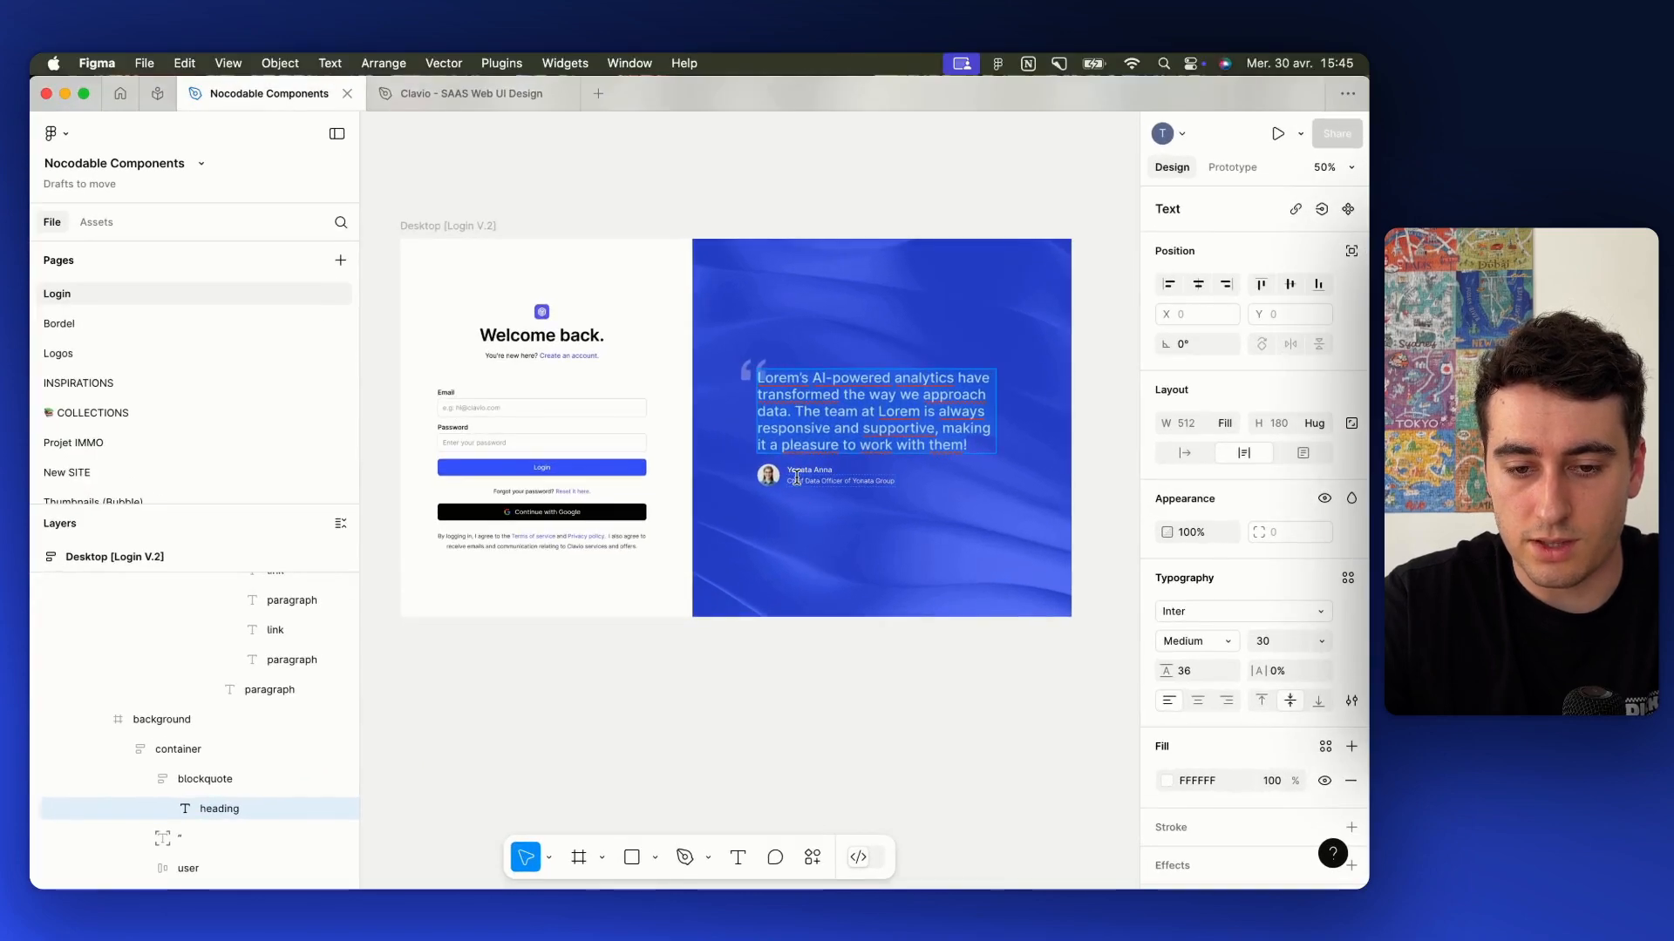
scroll(741, 475, "up", 5)
left_click(739, 475)
left_click(739, 475)
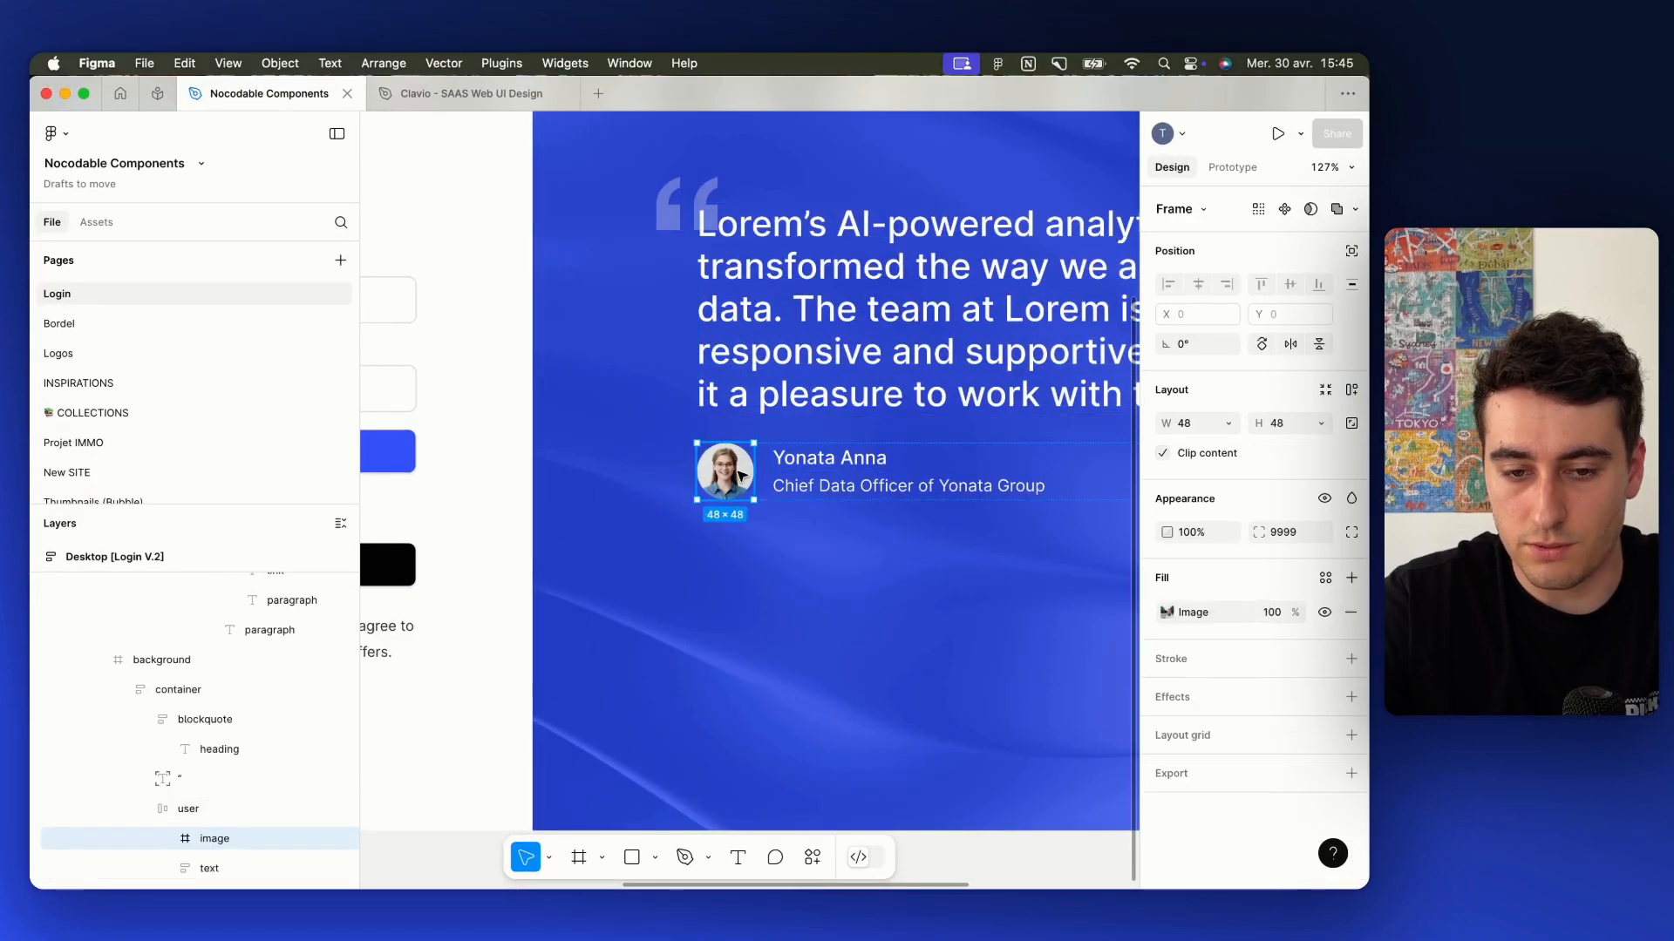
left_click(1351, 774)
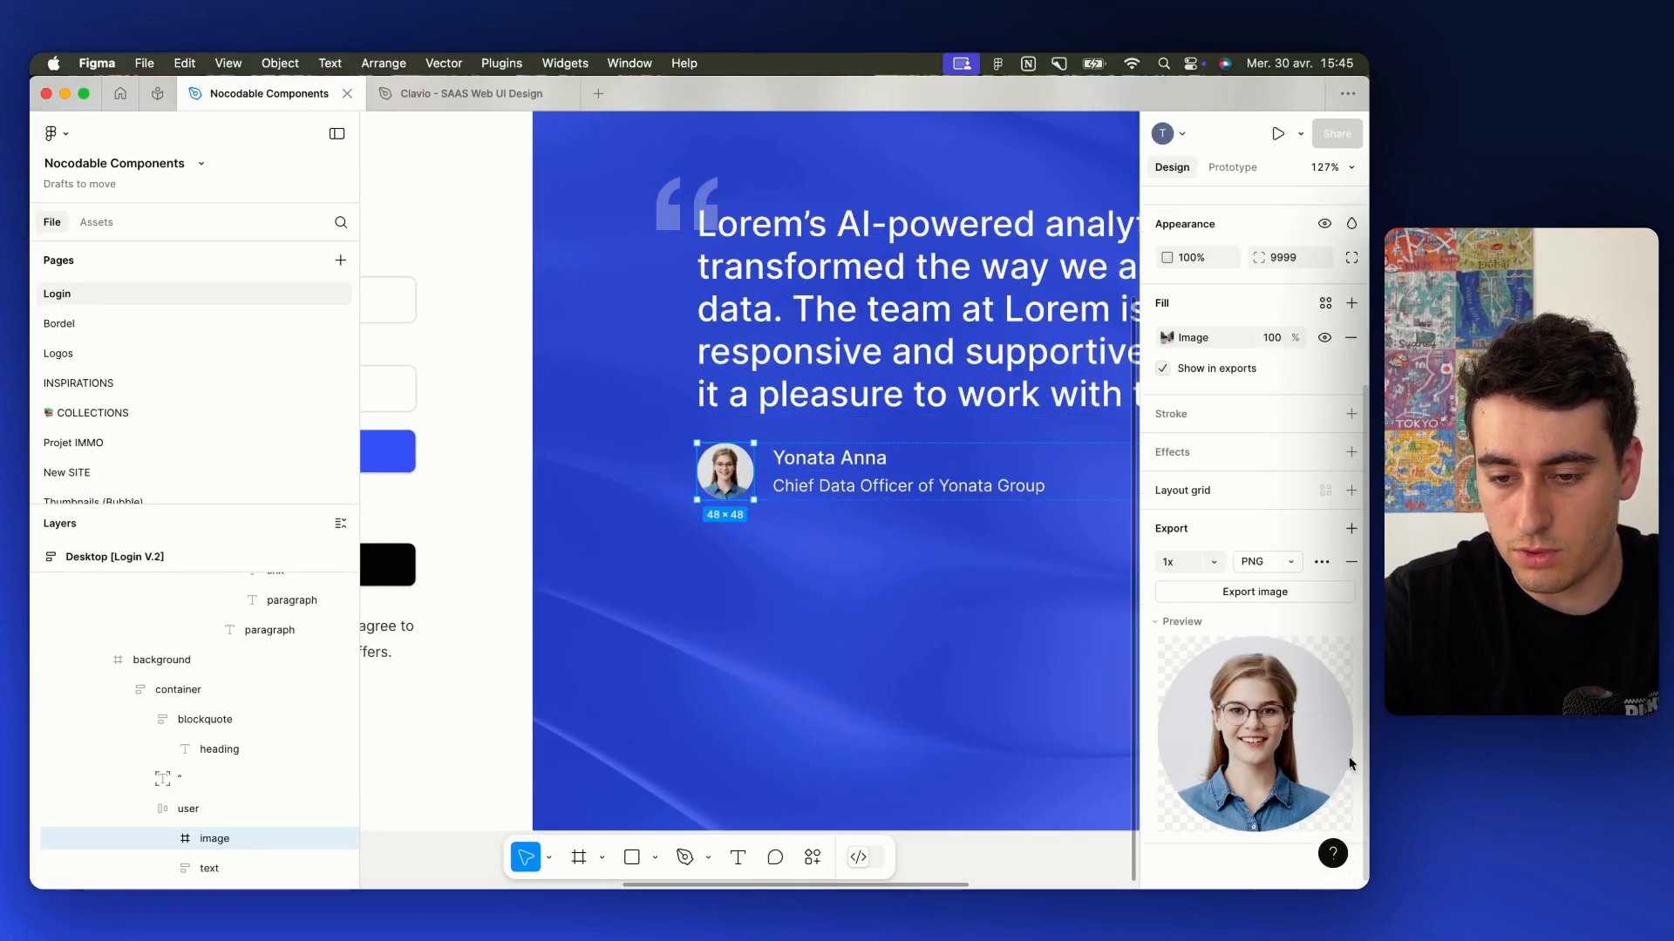
left_click(1271, 562)
left_click(1255, 595)
left_click(1272, 592)
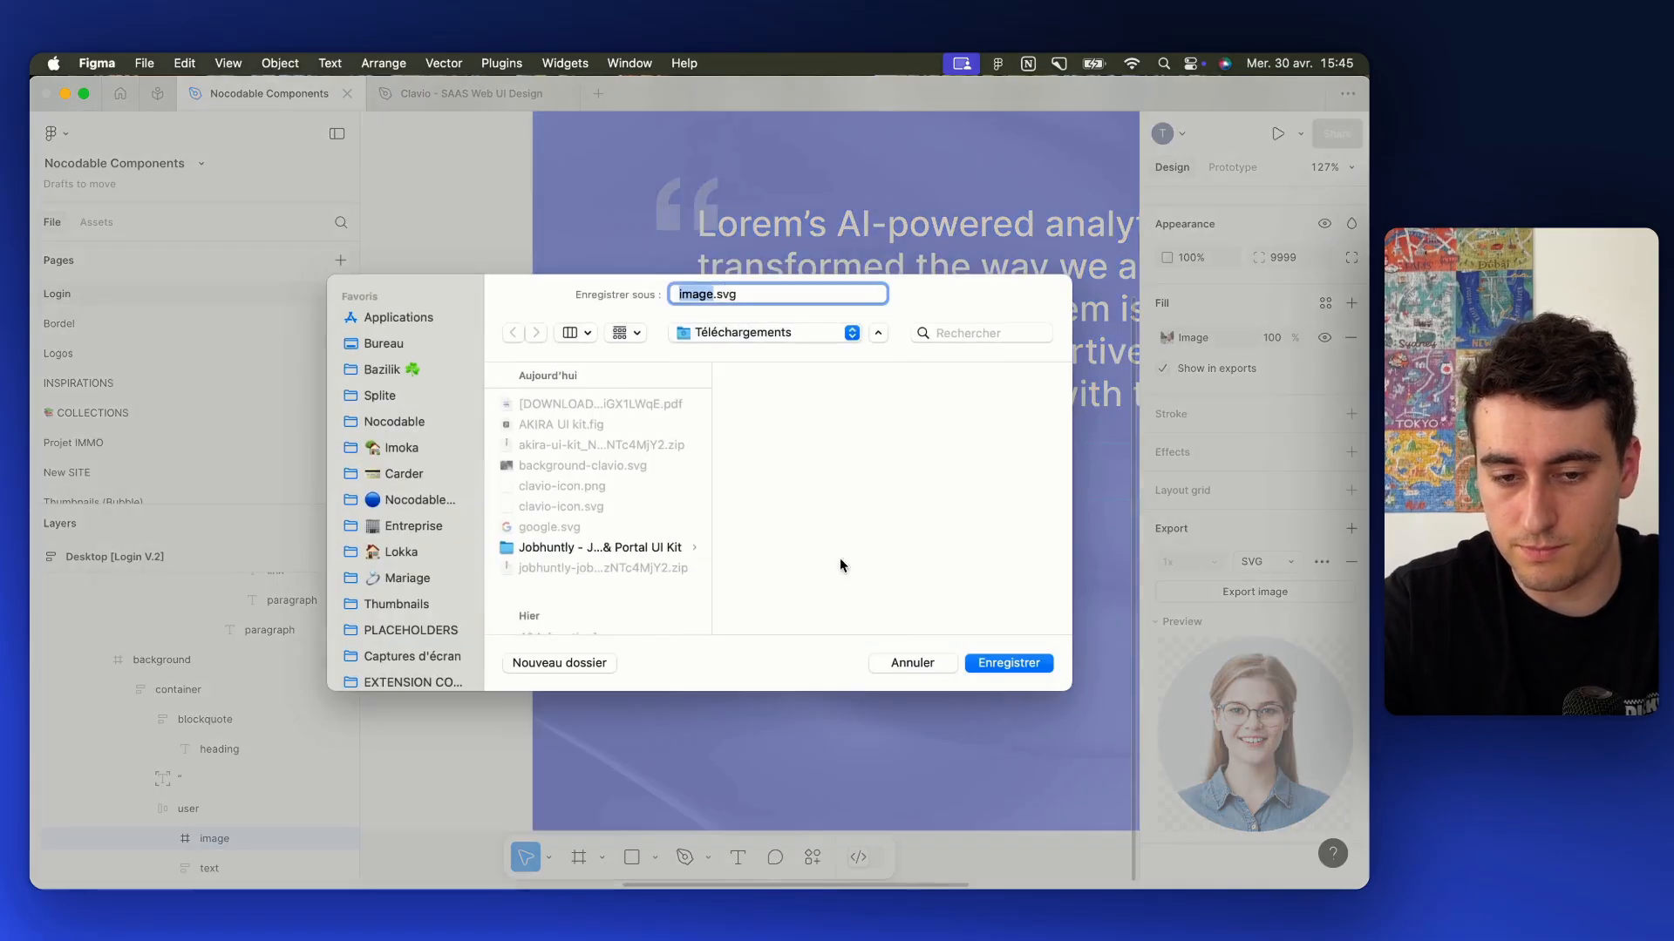
key("Return")
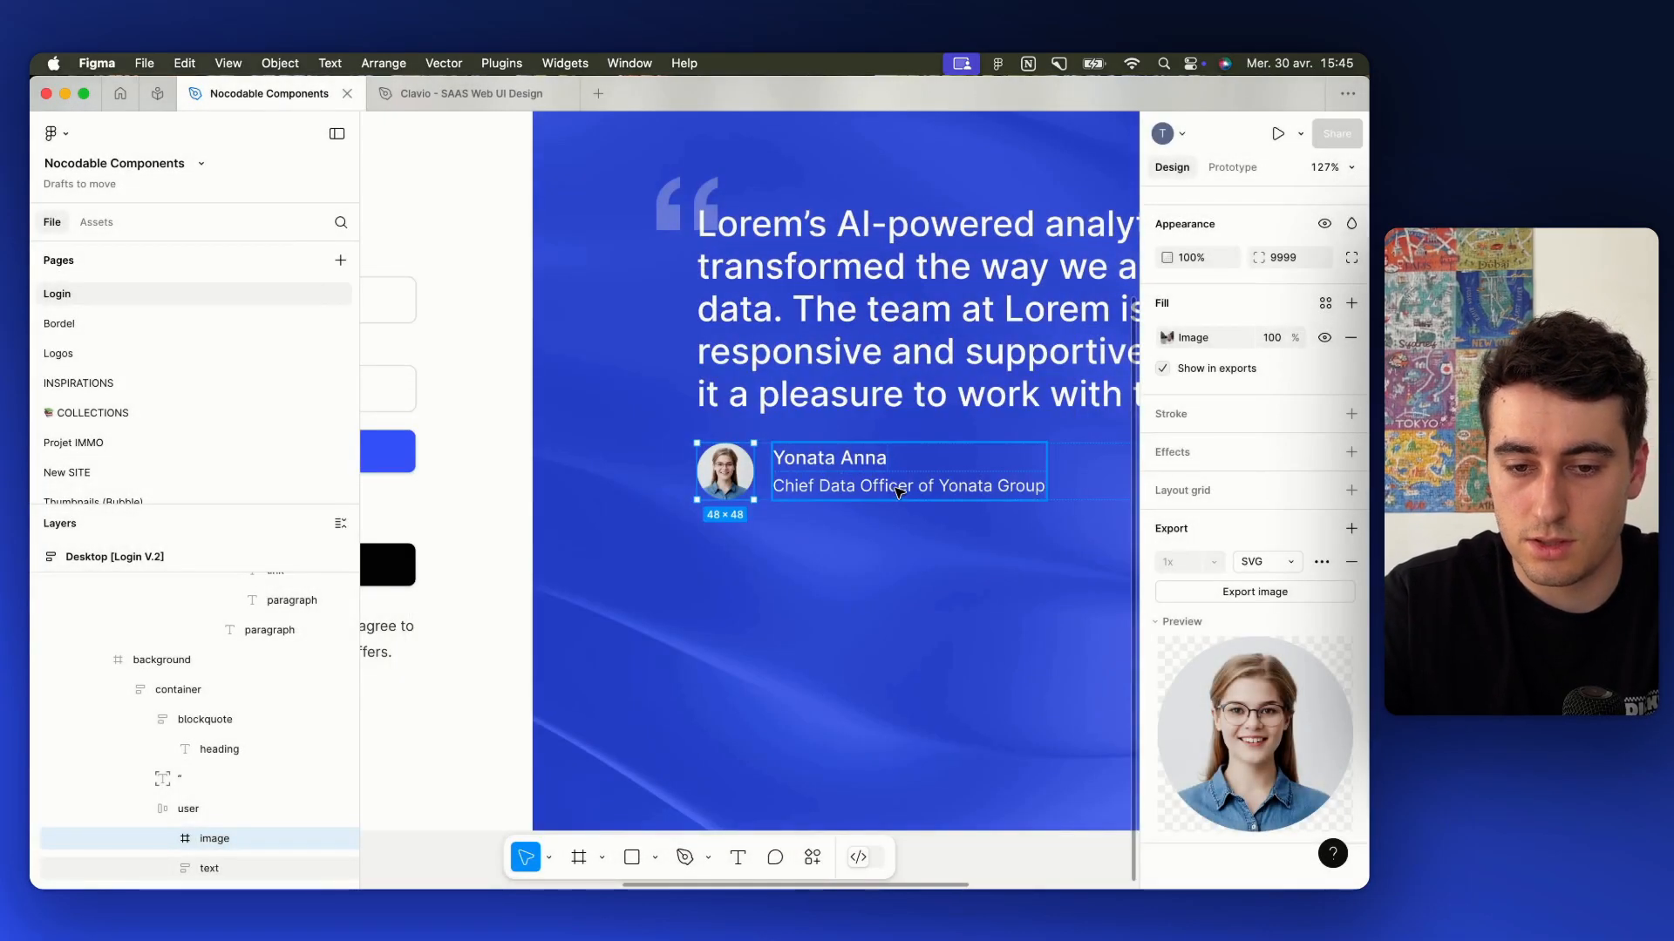
Inspect the reviewer's name and job-title text styles in Figma, then return to Bubble
left_click(898, 490)
scroll(828, 484, "right", 3)
double_click(715, 470)
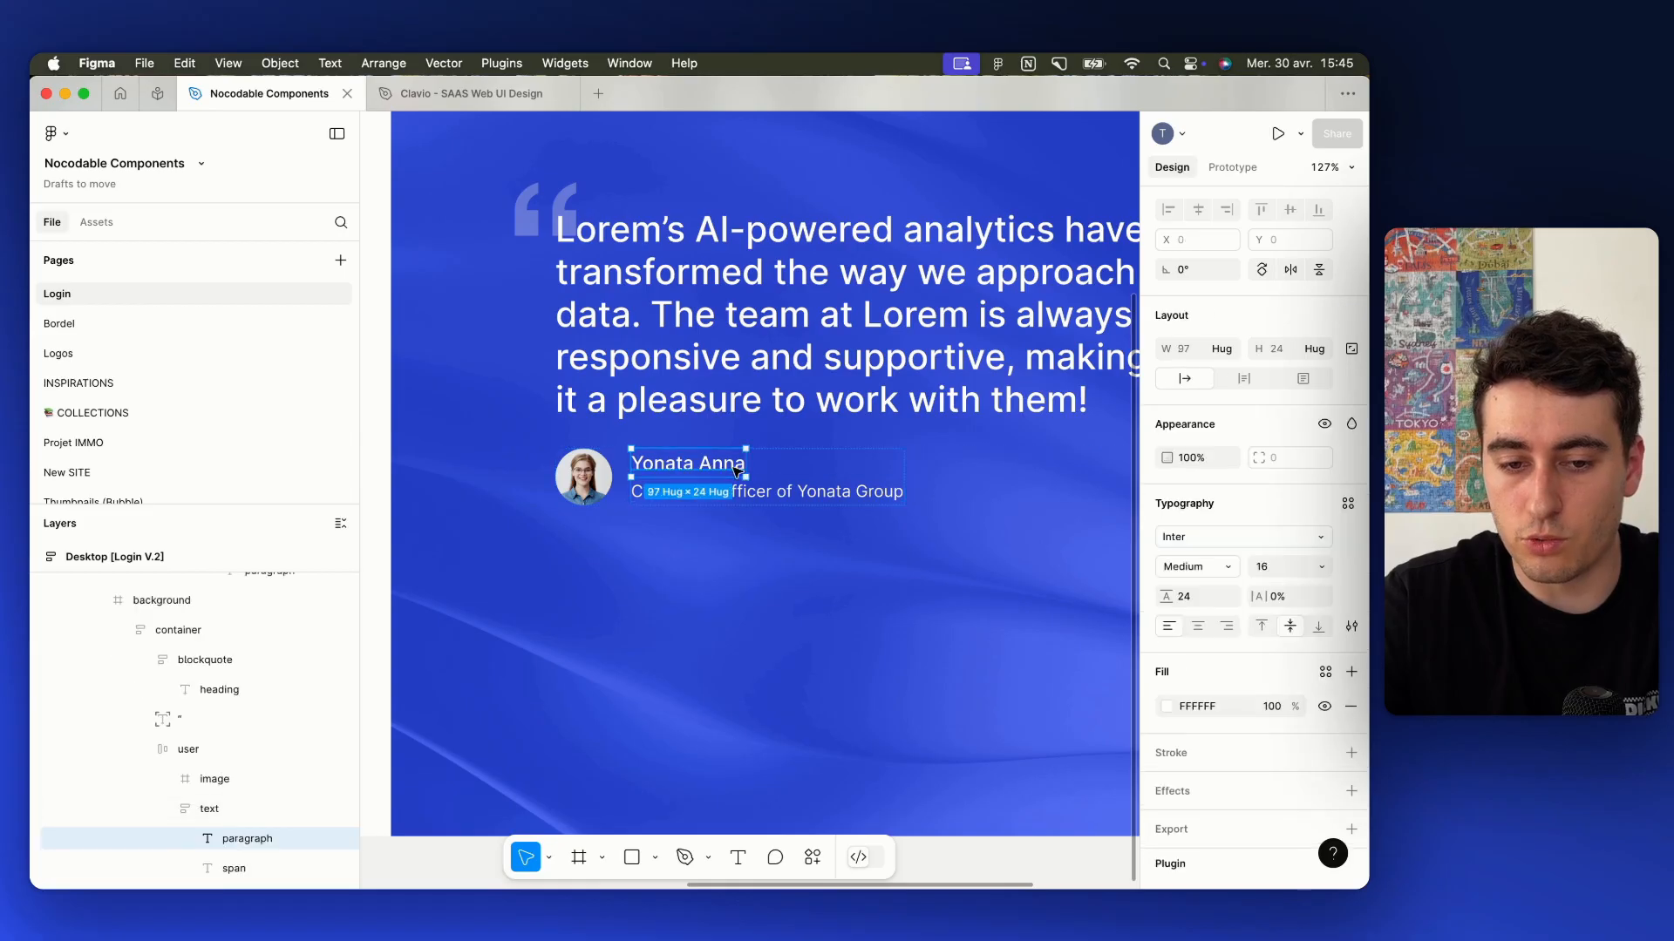
double_click(793, 495)
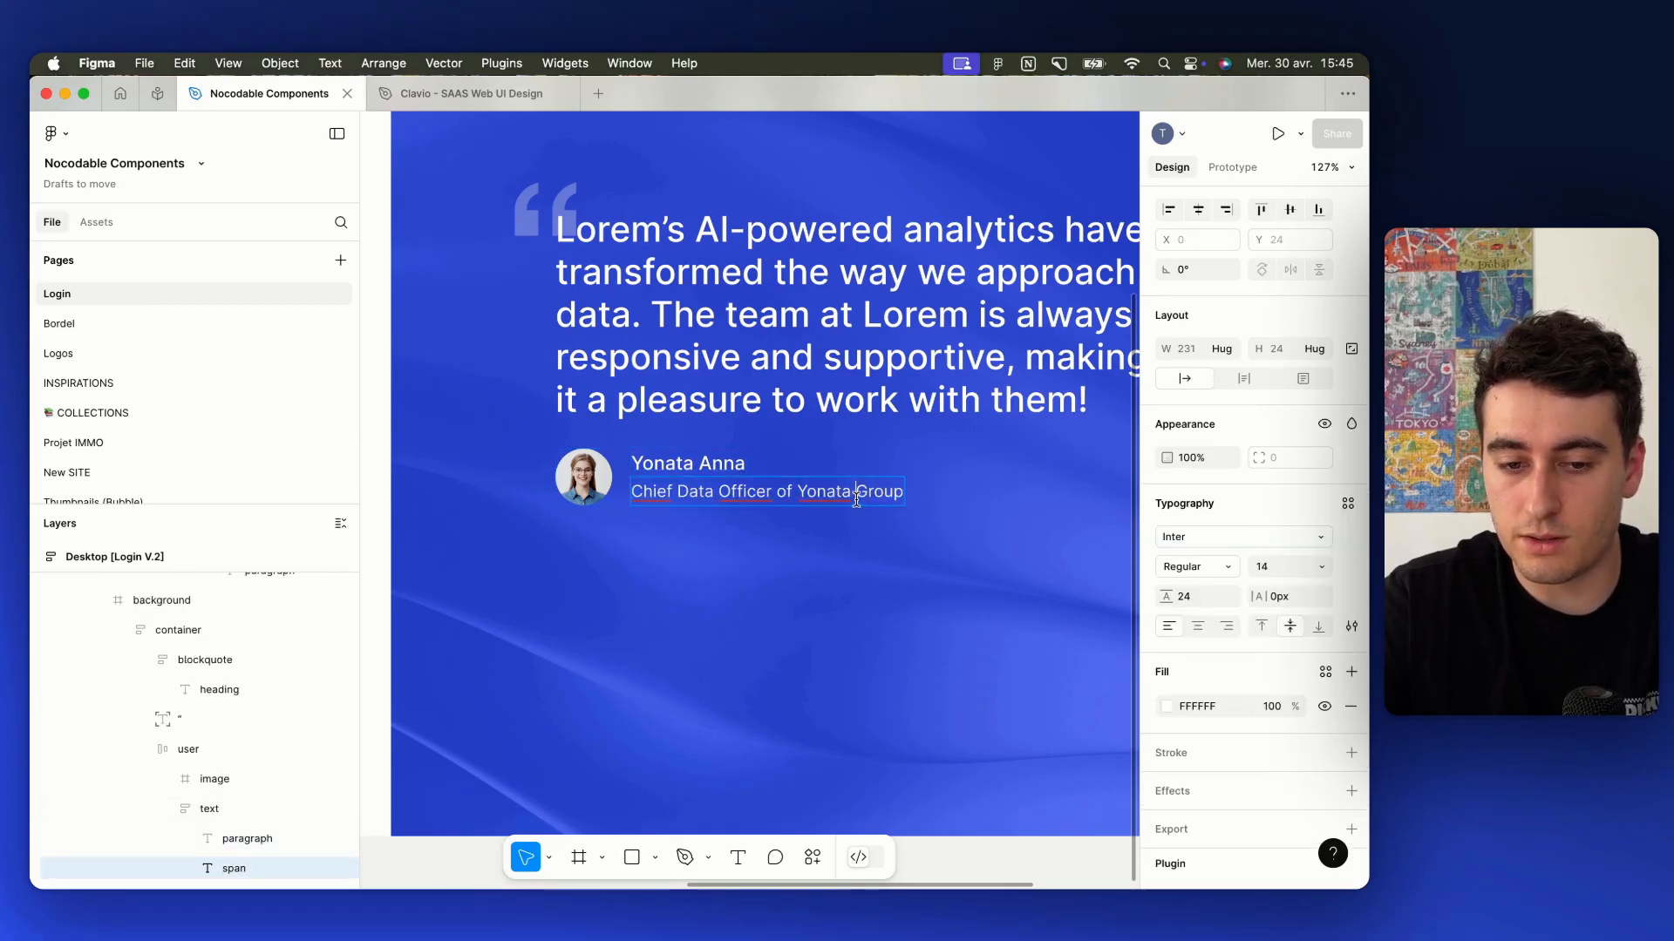
key("ctrl+Up")
mouse_move(855, 59)
left_click(825, 116)
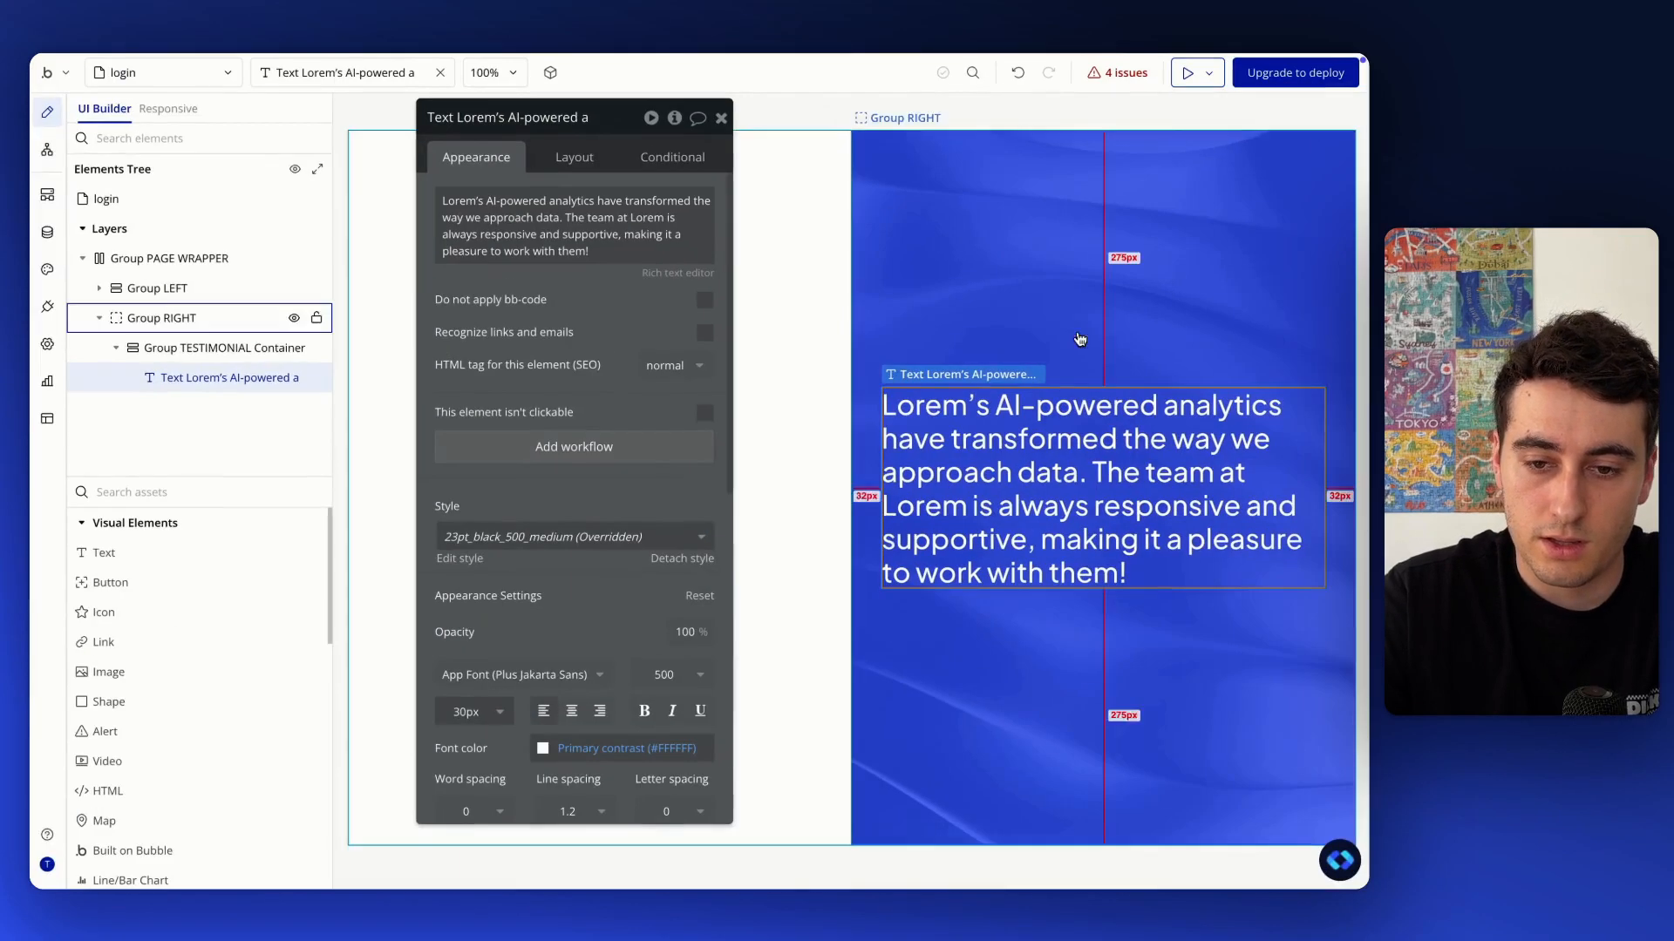
Add a new group under the quote inside TESTIMONIAL Container and rename it Group REVIEWER
left_click(188, 348)
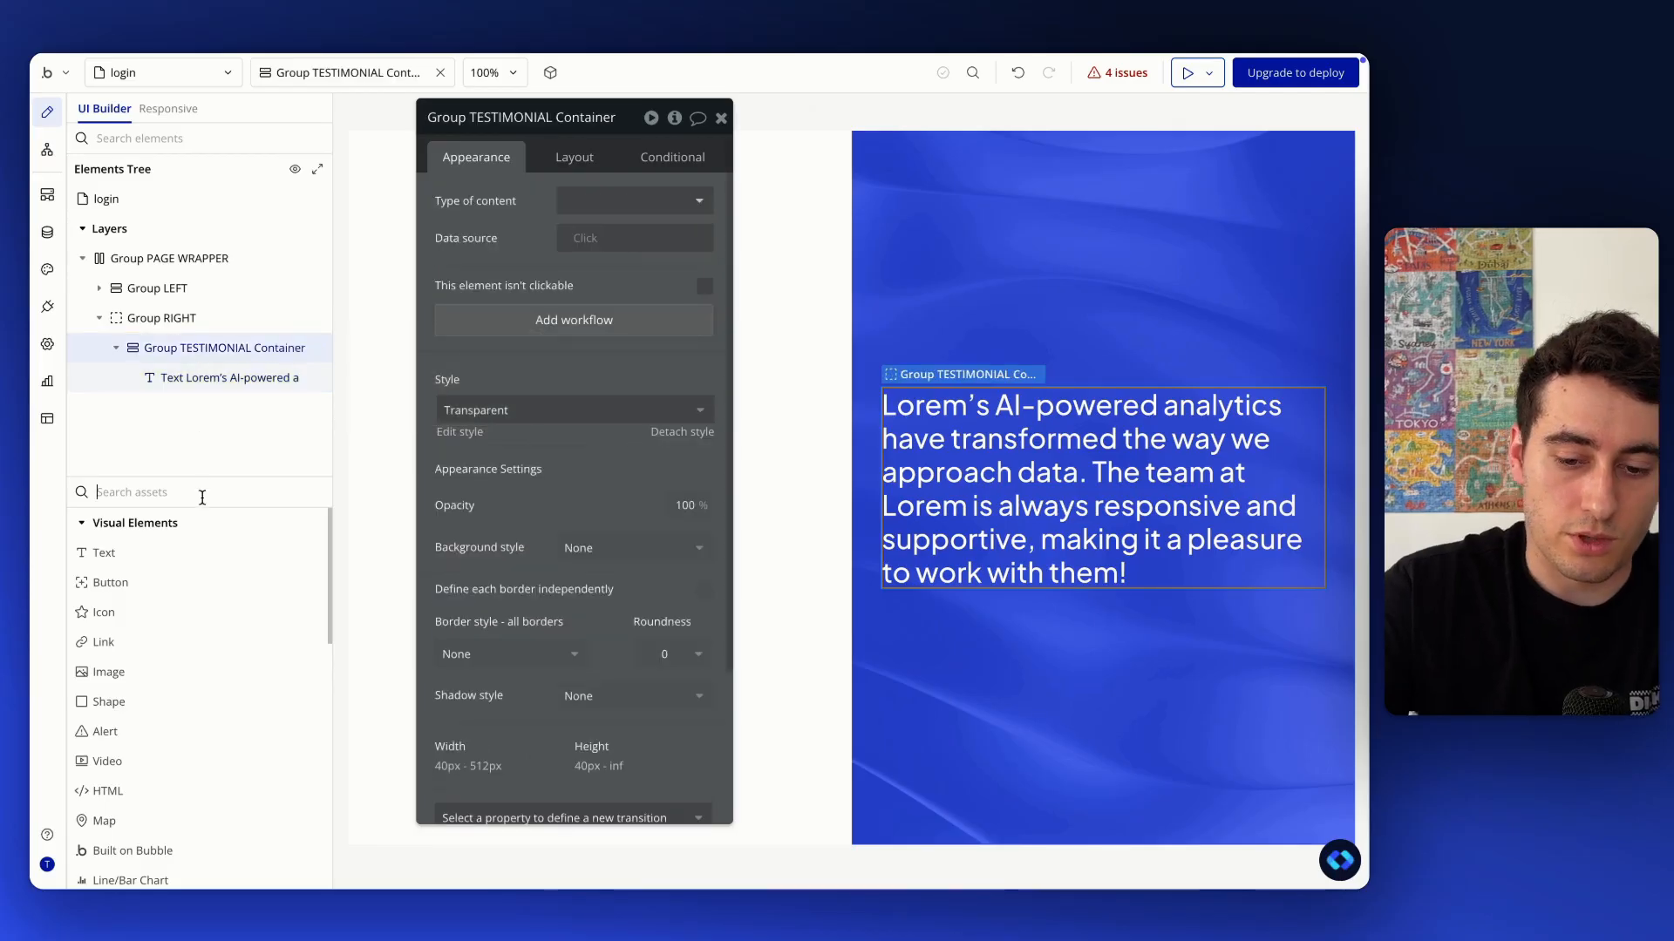
type("group")
left_click_drag(166, 549, 216, 368)
left_click(205, 407)
left_click(221, 408)
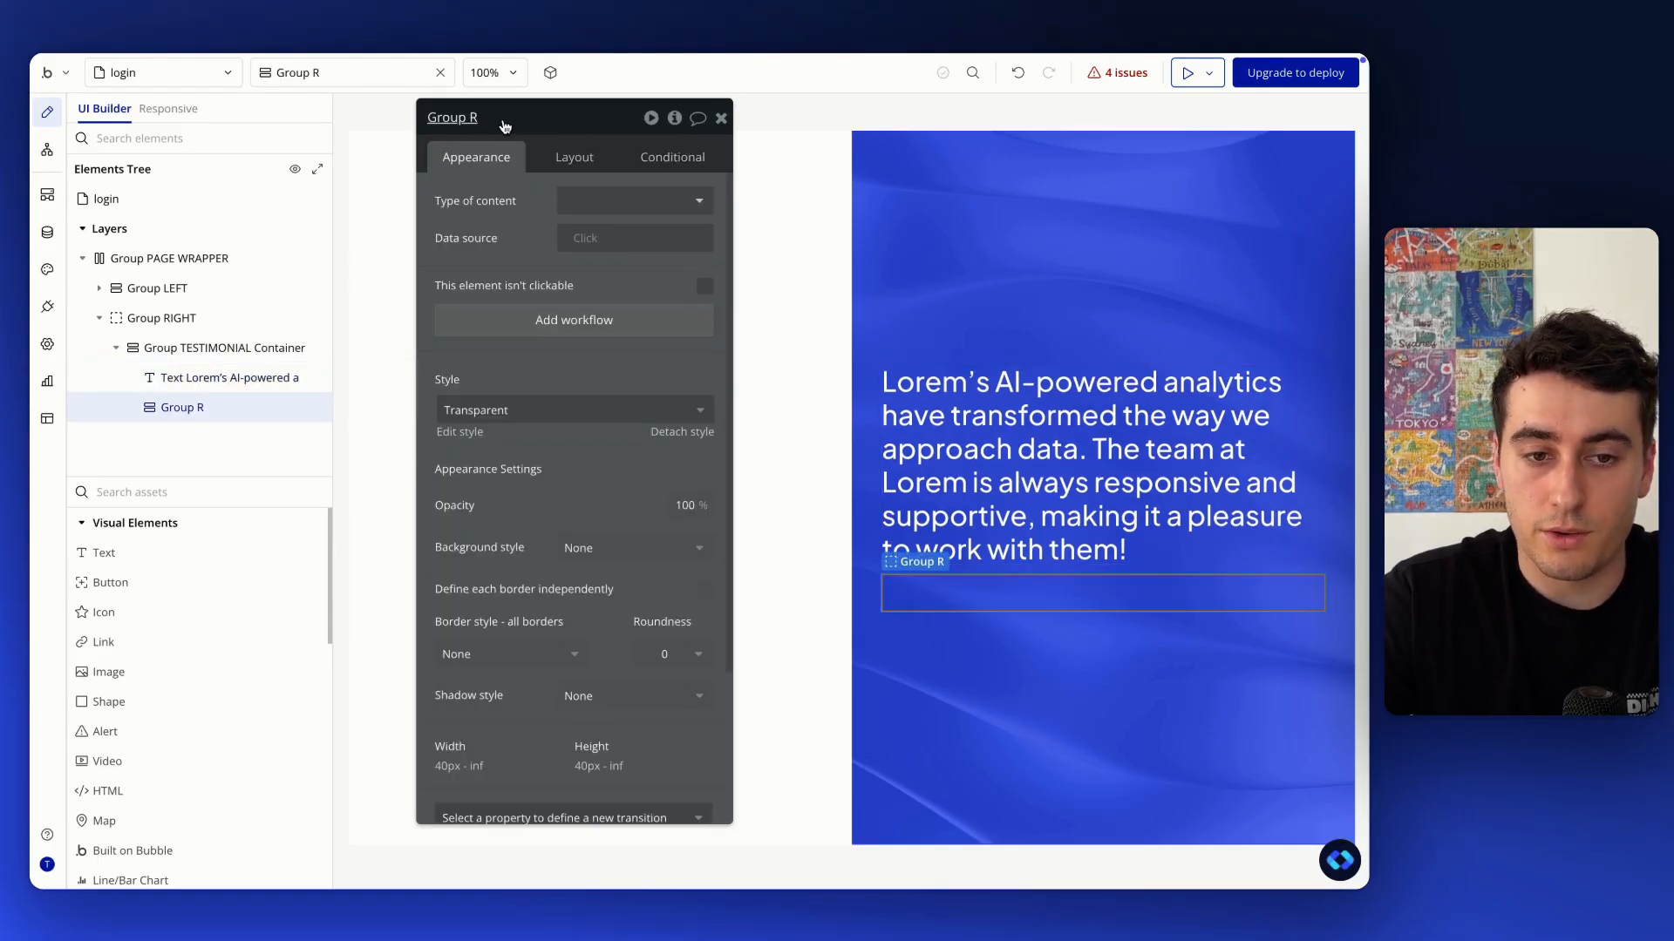
type("EVIEWER")
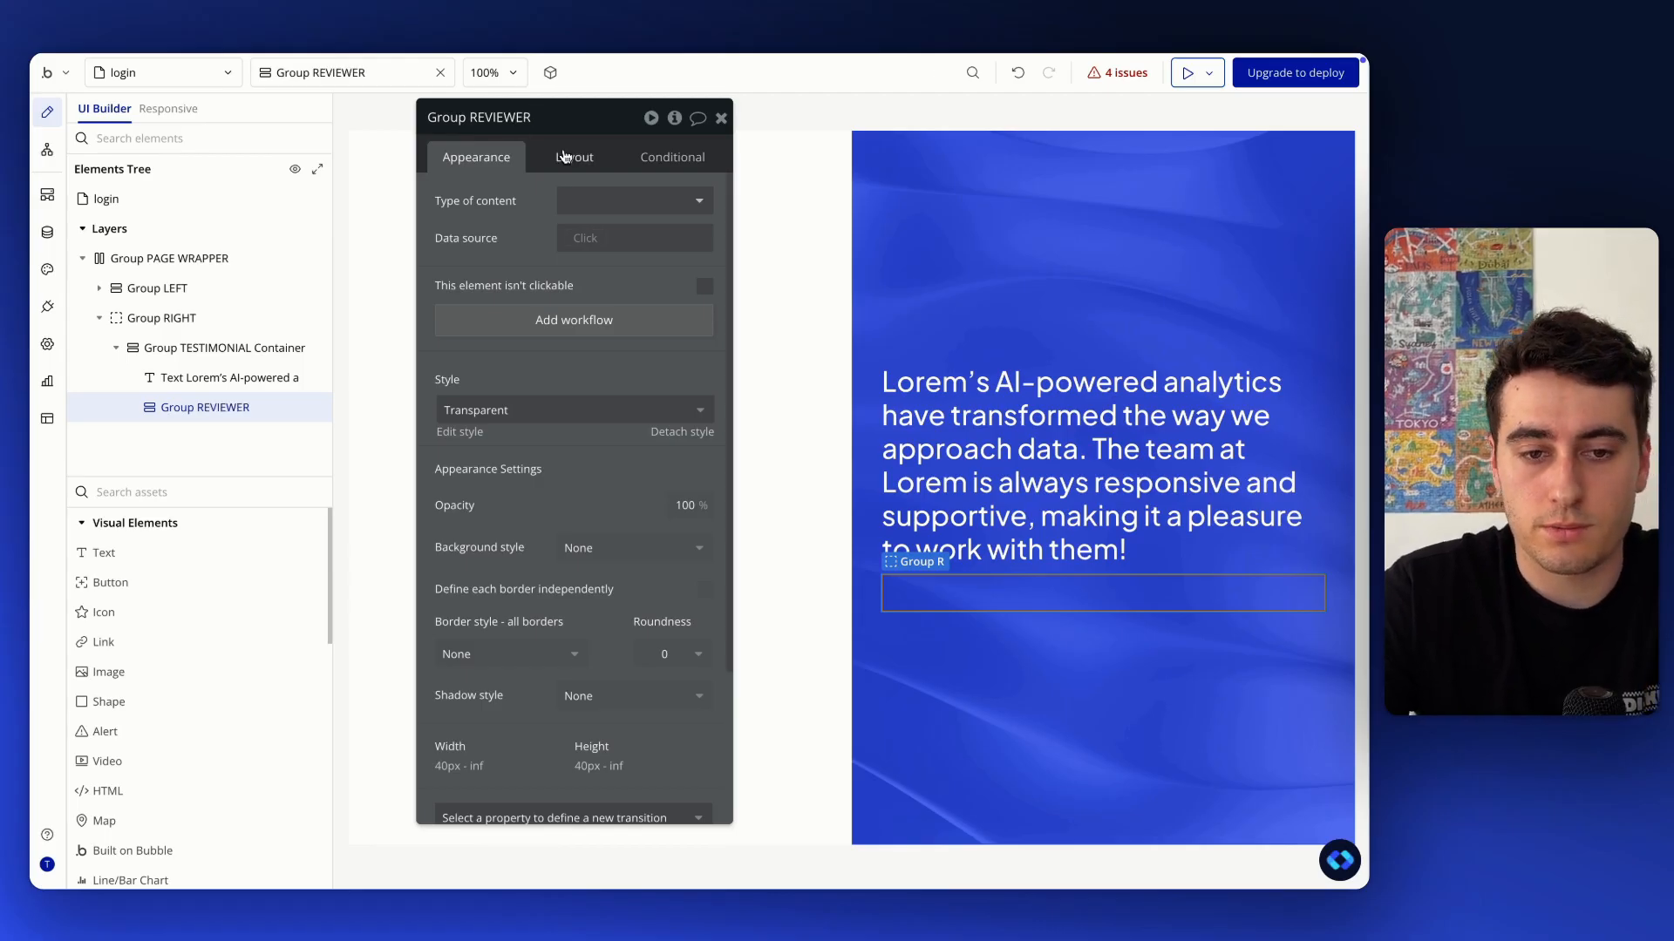
Set Group REVIEWER's container layout to Row with gap spacing enabled
left_click(564, 156)
left_click(599, 199)
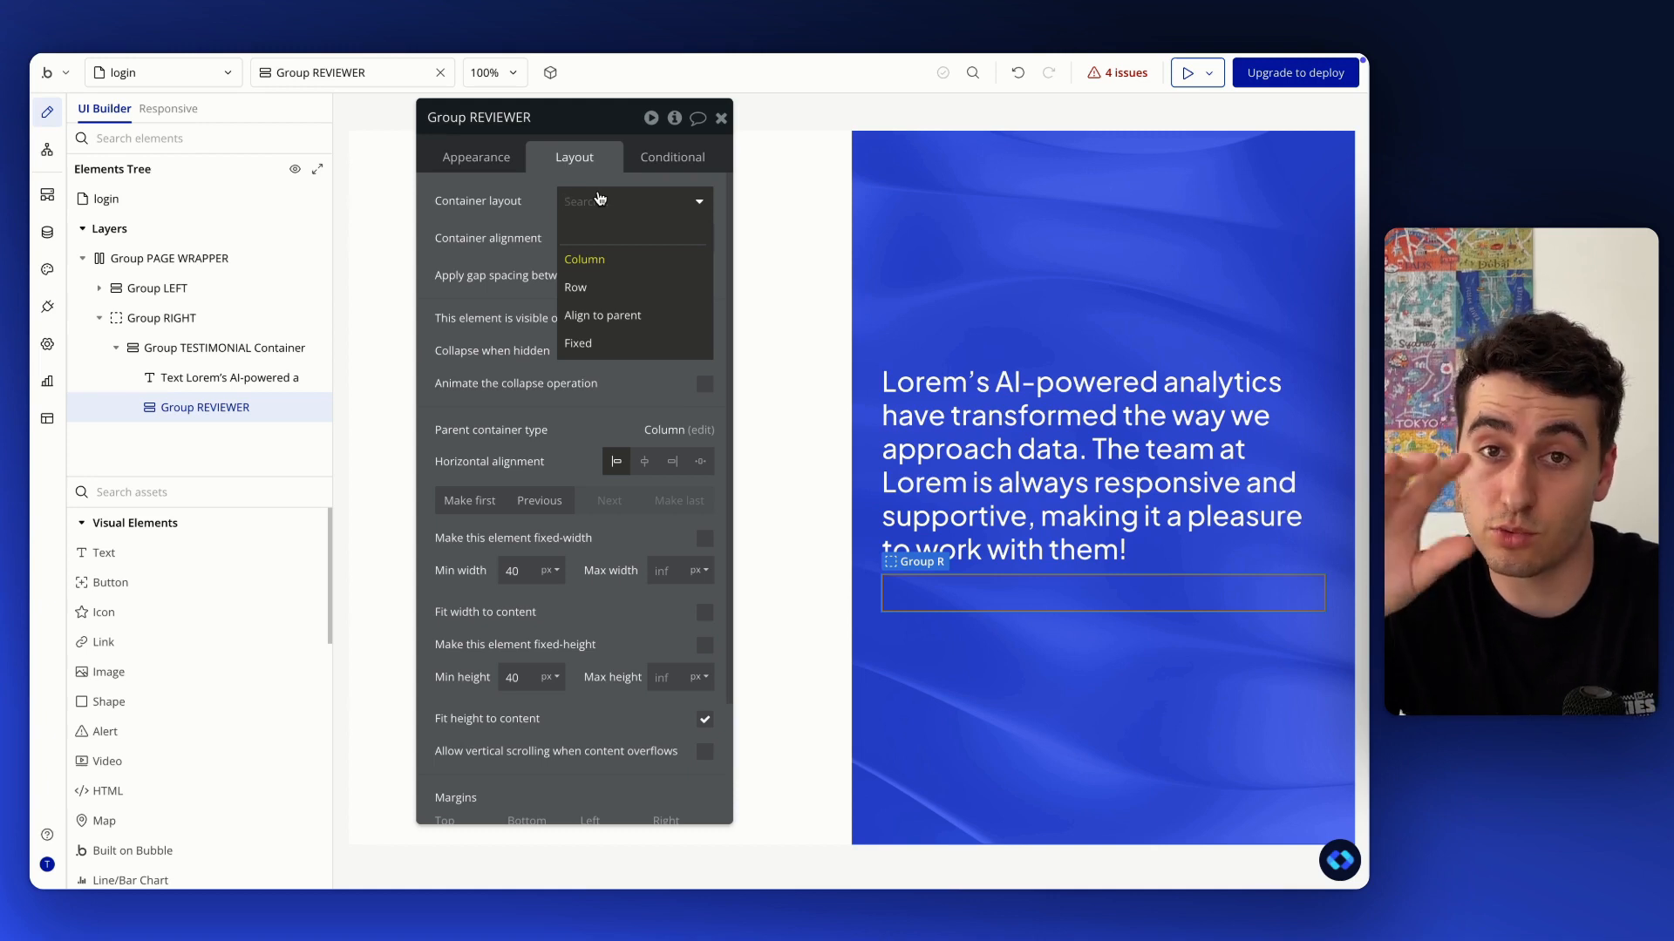
left_click(591, 289)
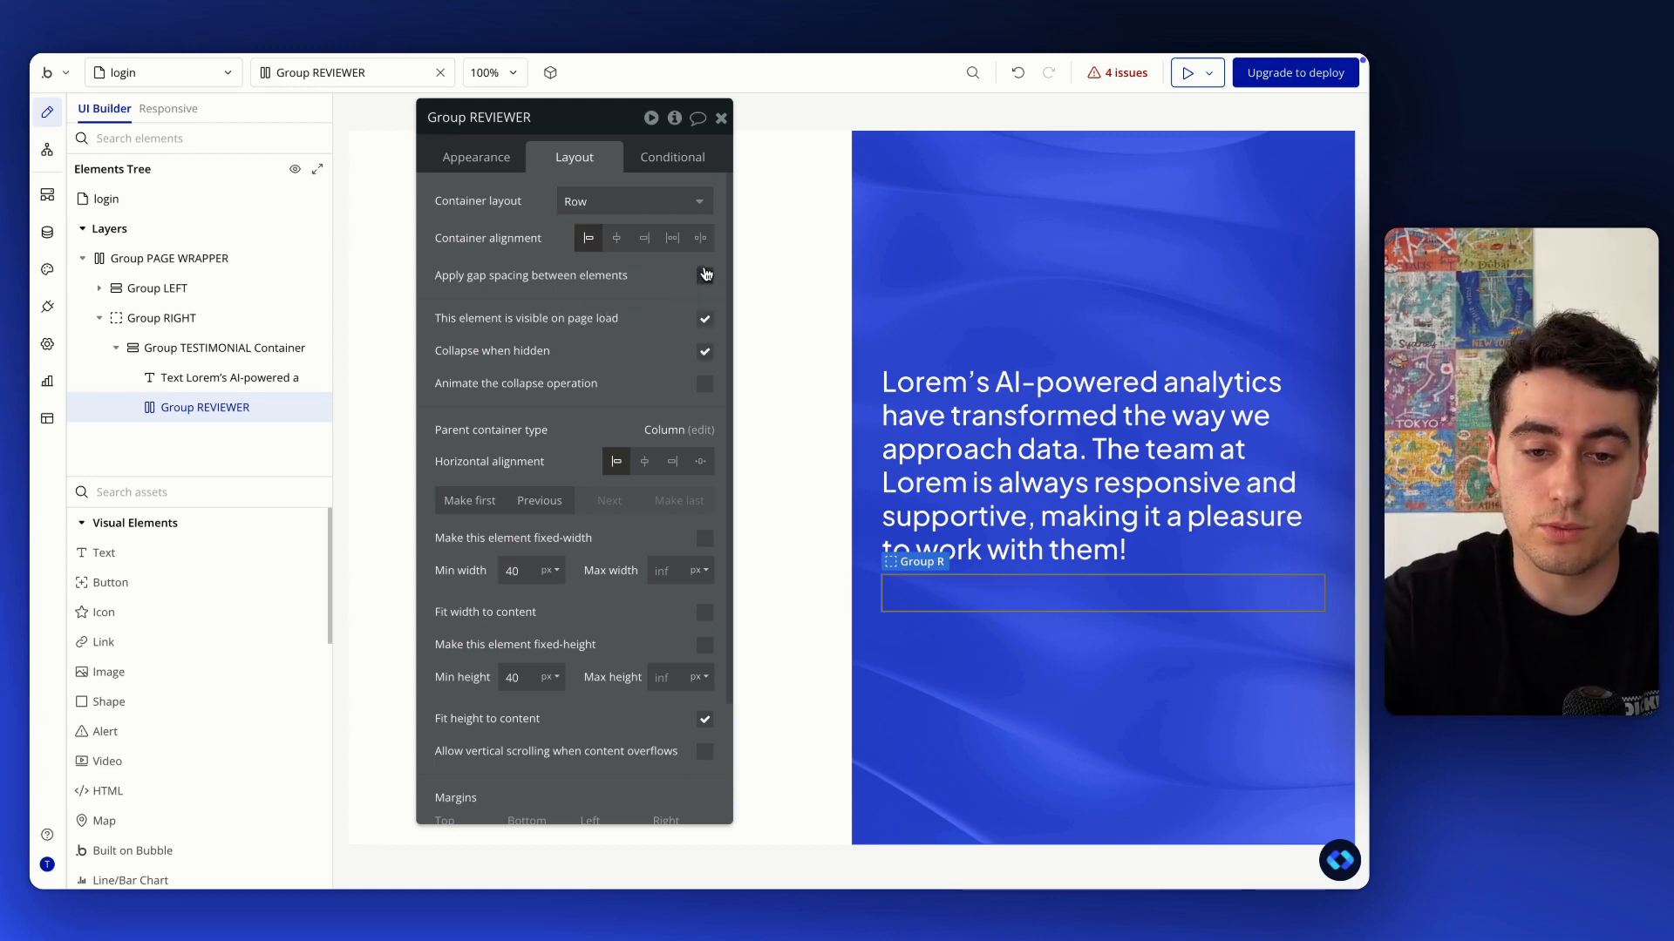
left_click(704, 277)
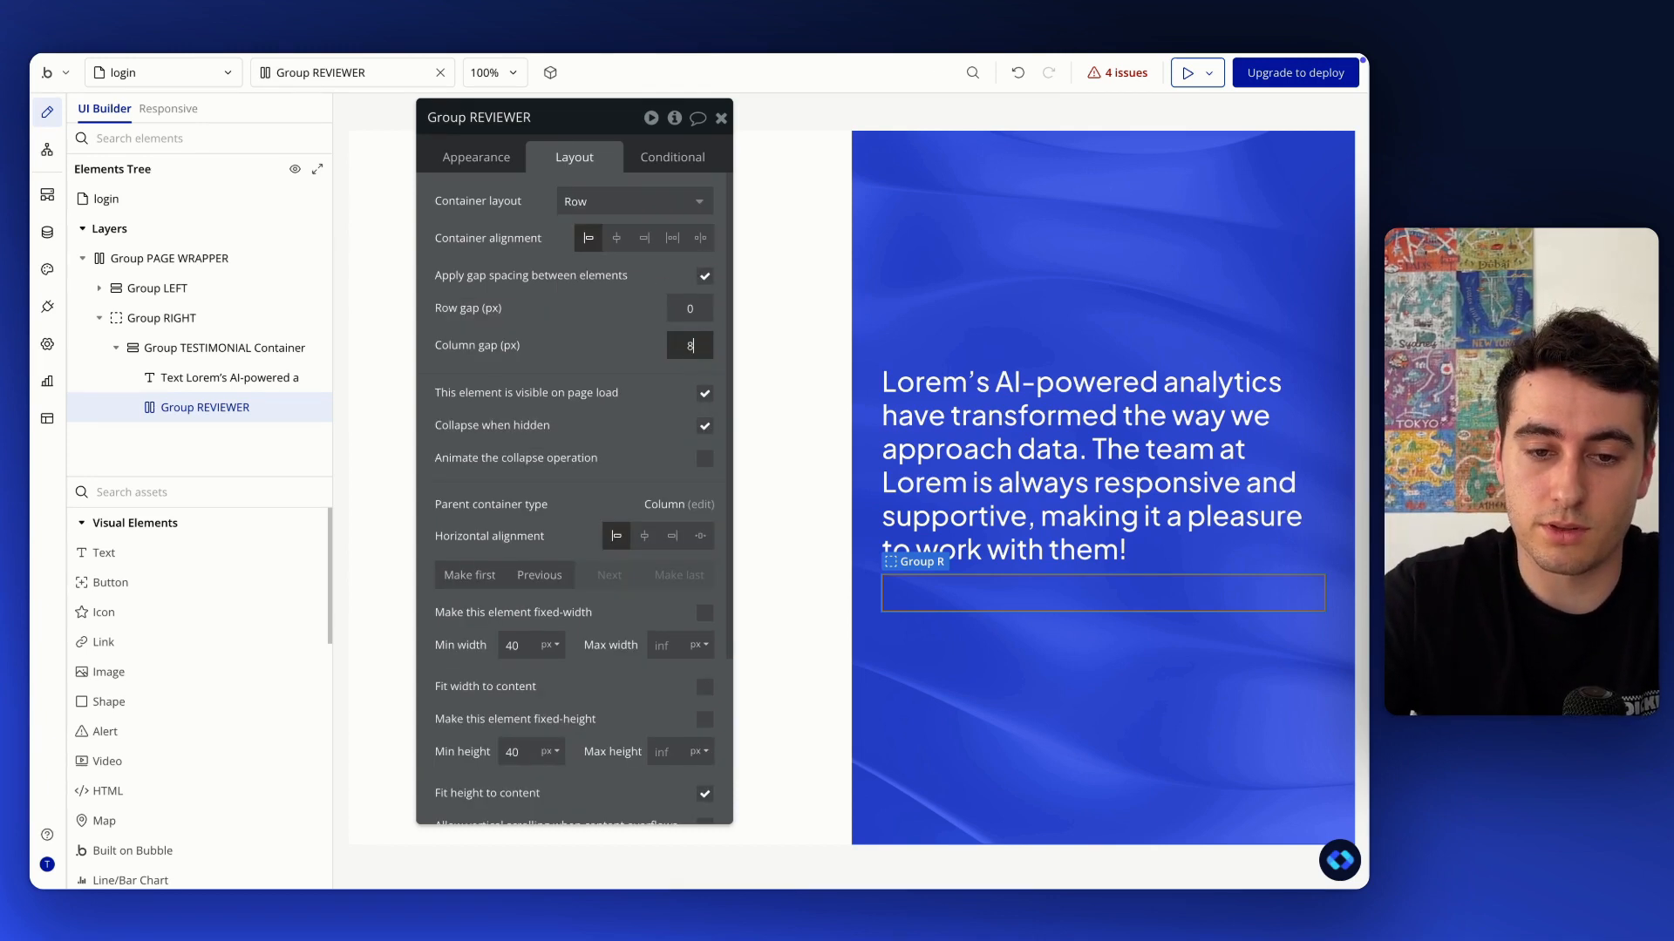
Add an image to the reviewer row with a fixed aspect ratio and width 30
type("ima")
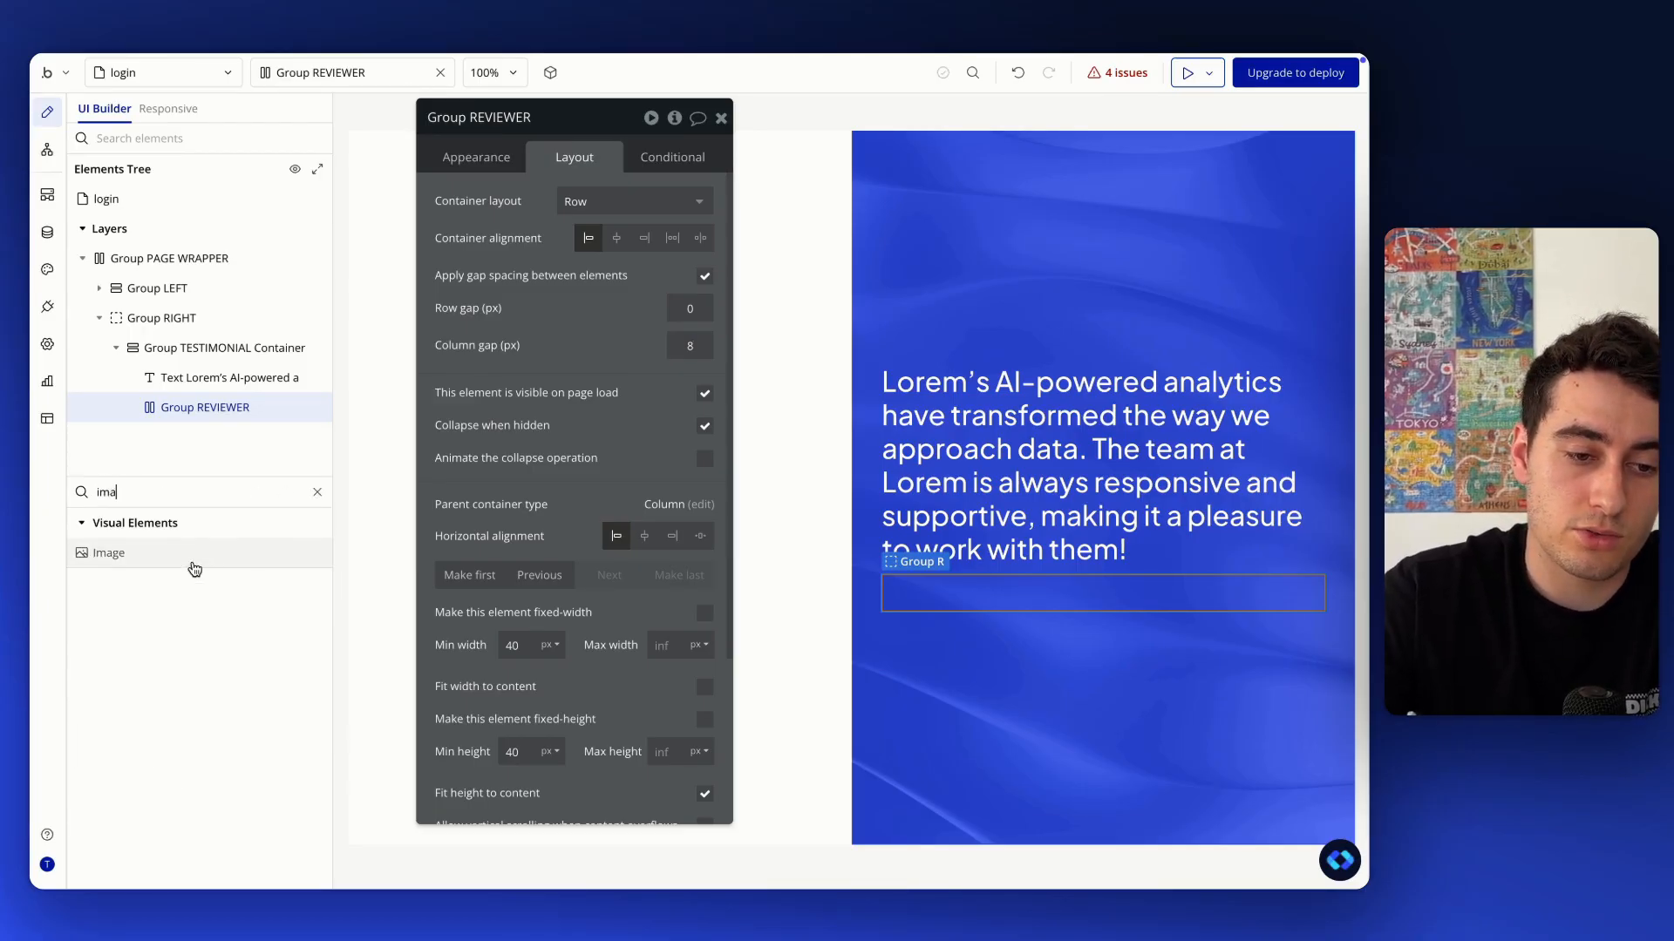
left_click_drag(192, 562, 231, 410)
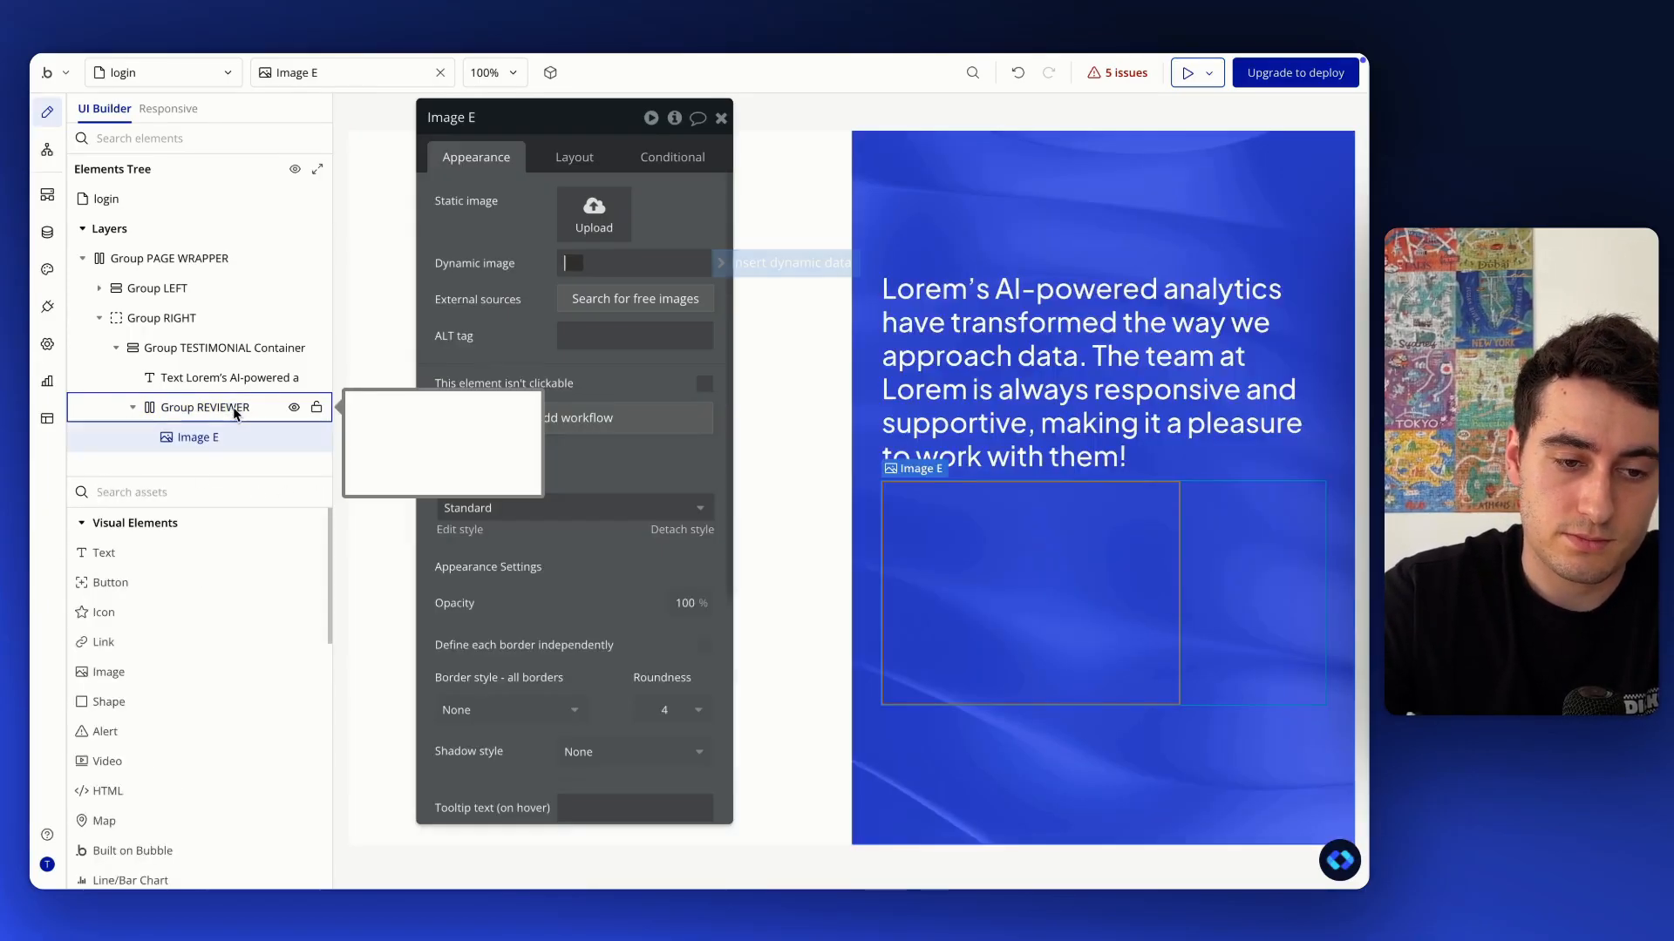
left_click(574, 157)
left_click(704, 454)
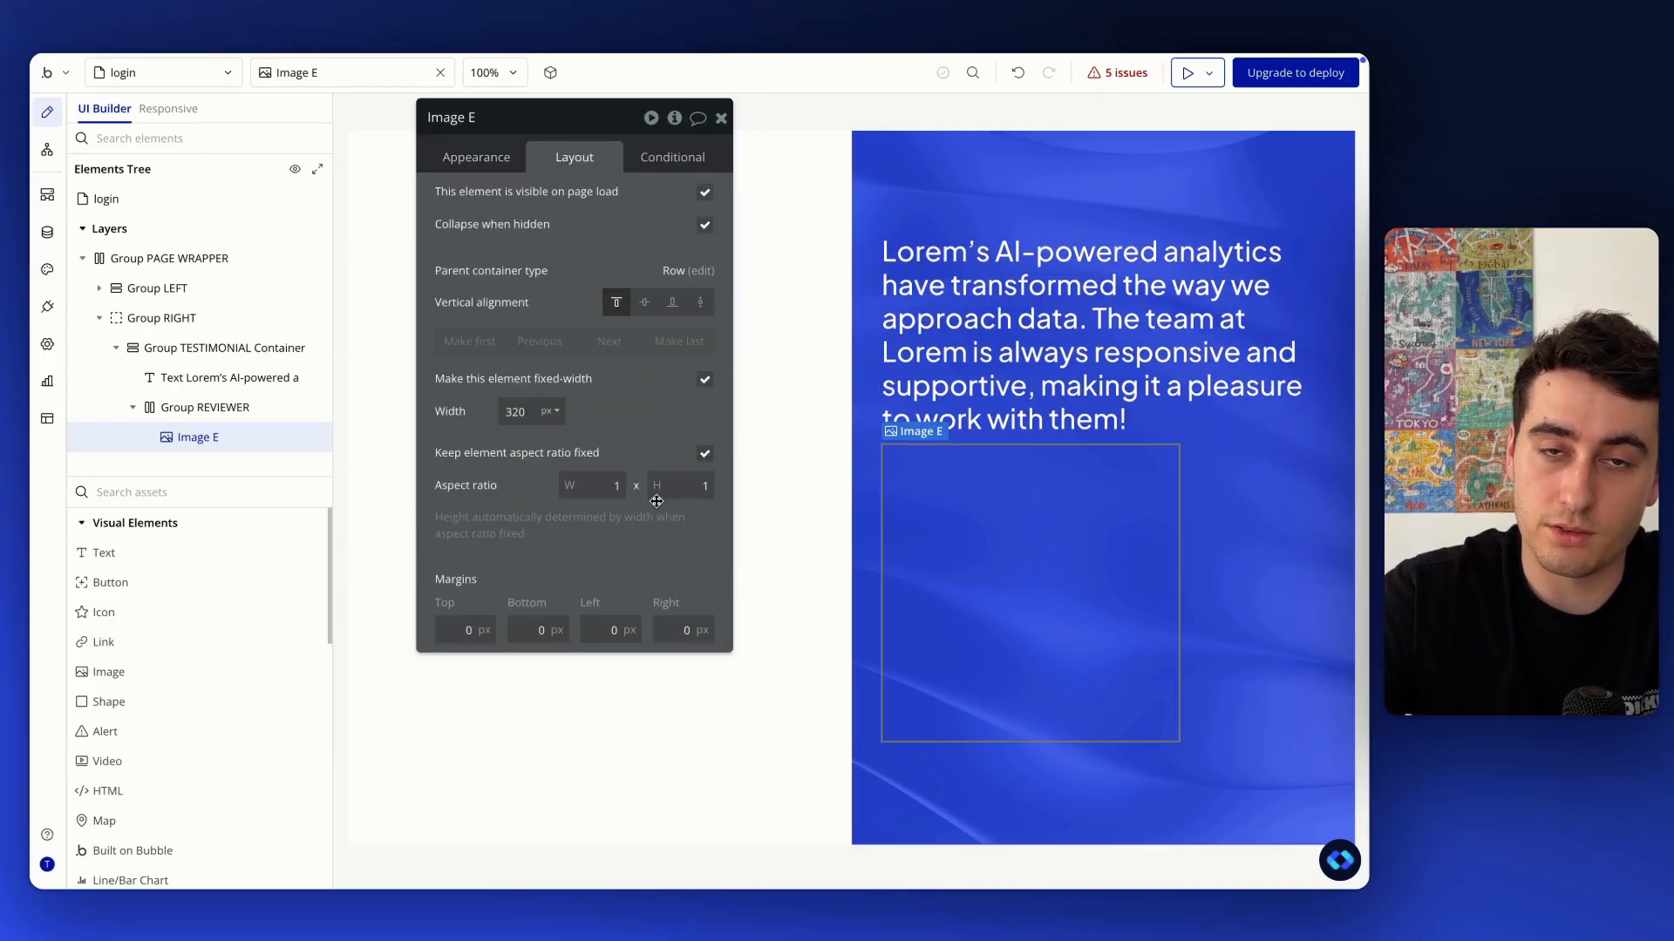
double_click(514, 411)
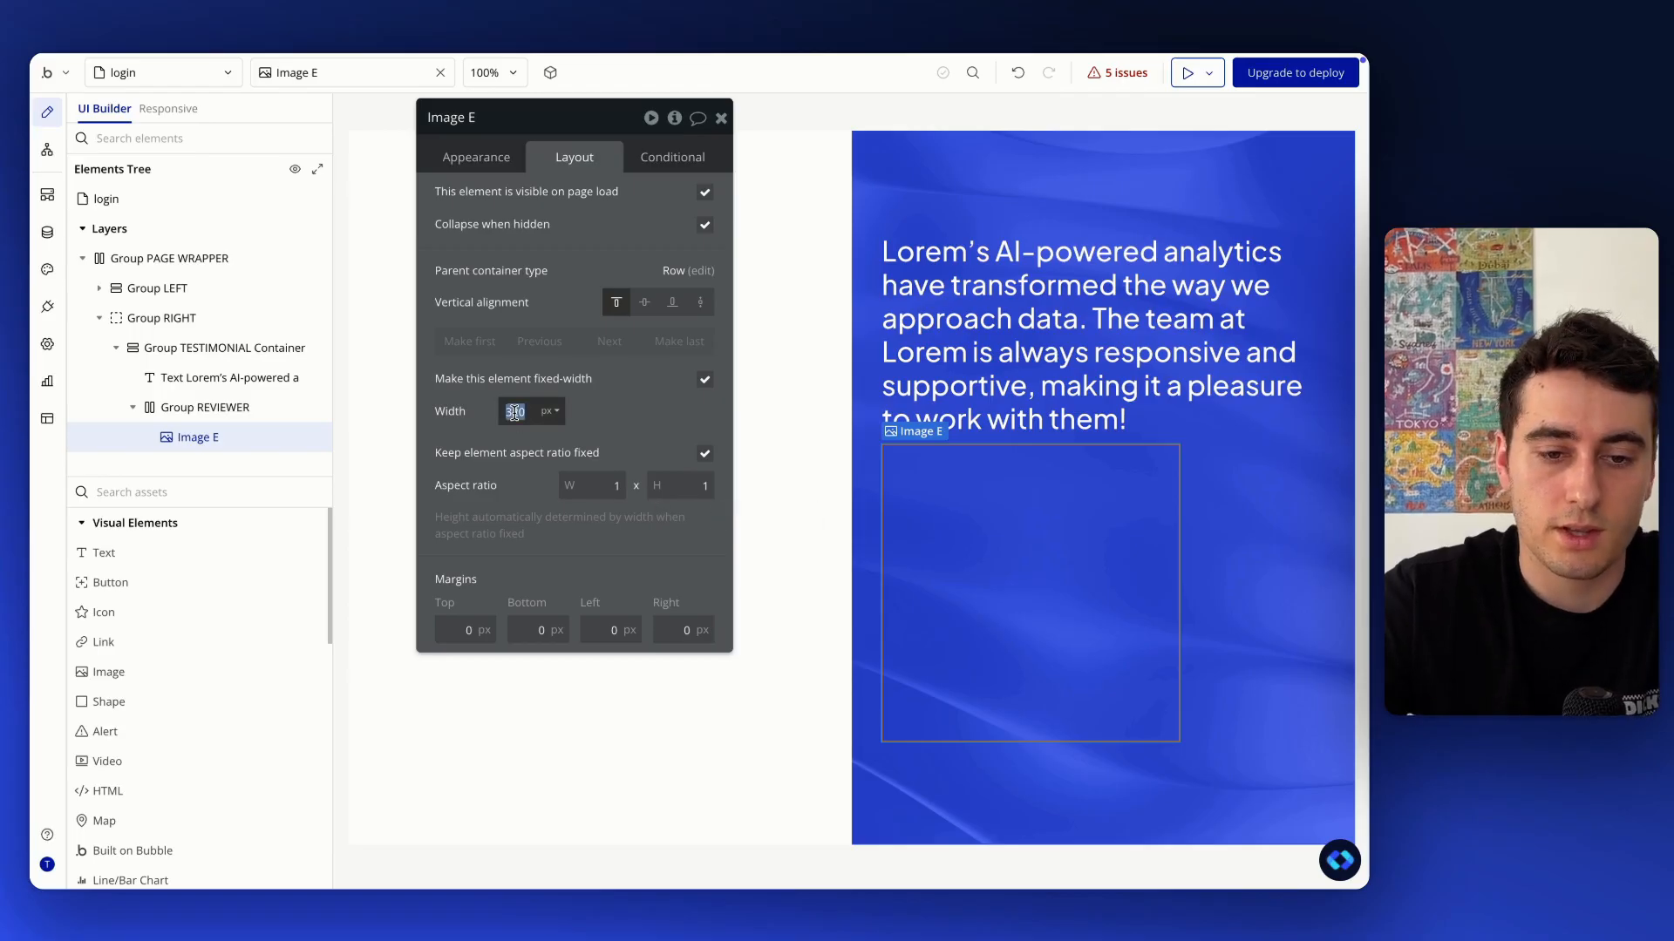
type("30")
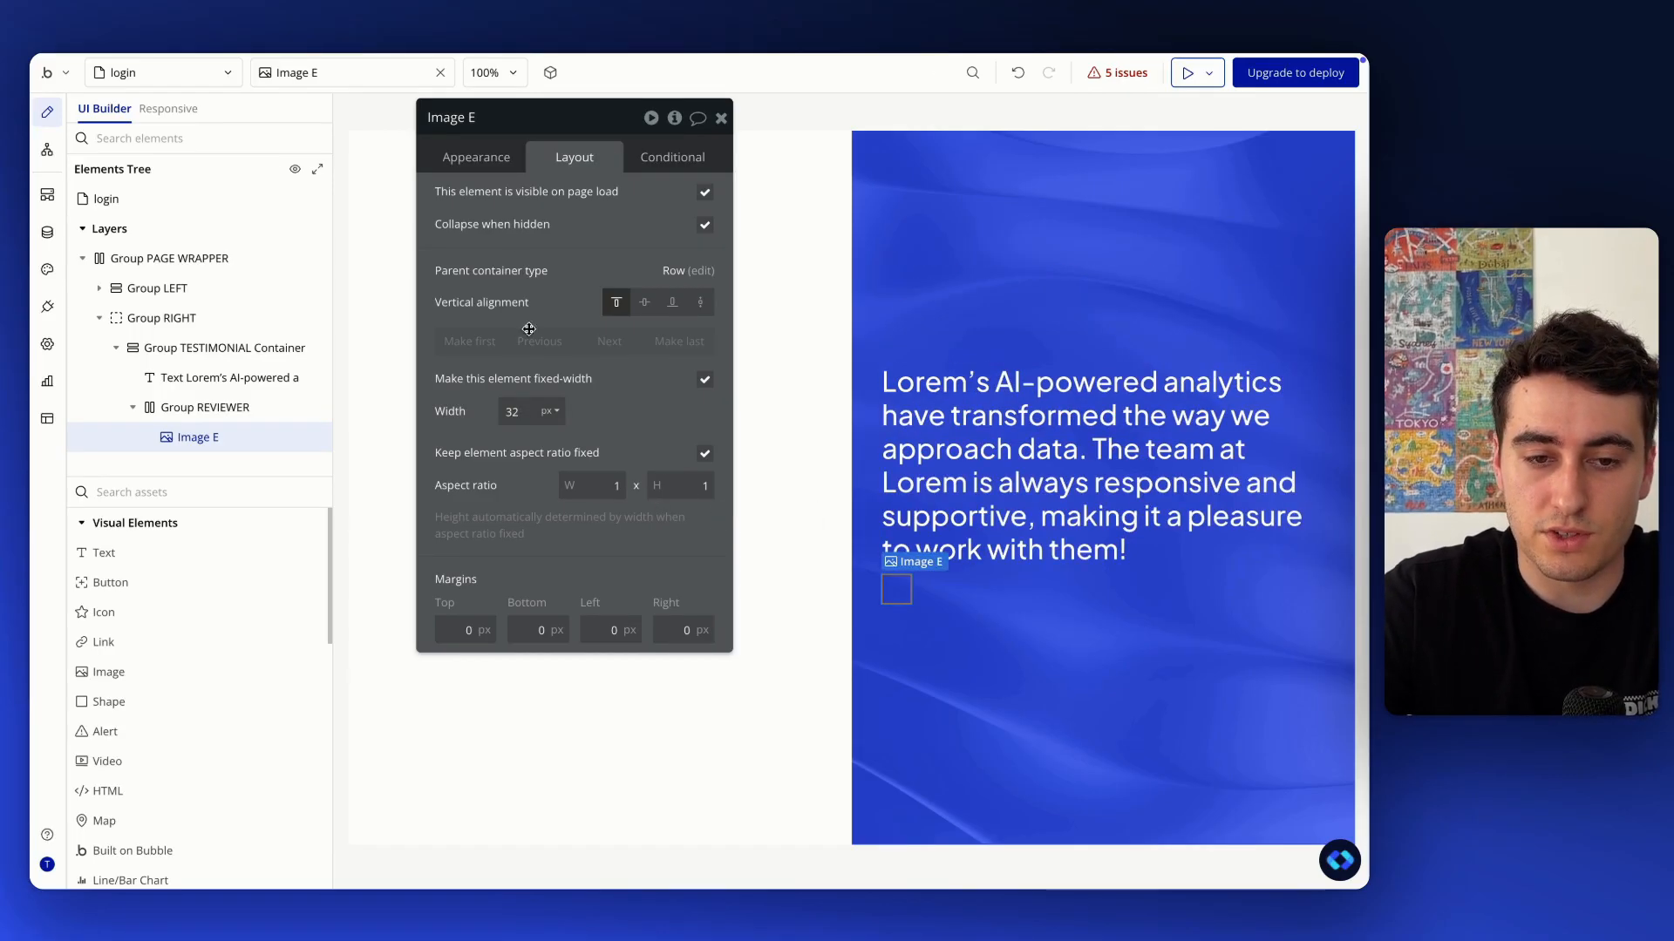
Upload image.svg as the avatar's static image
left_click(493, 171)
scroll(664, 536, "down", 3)
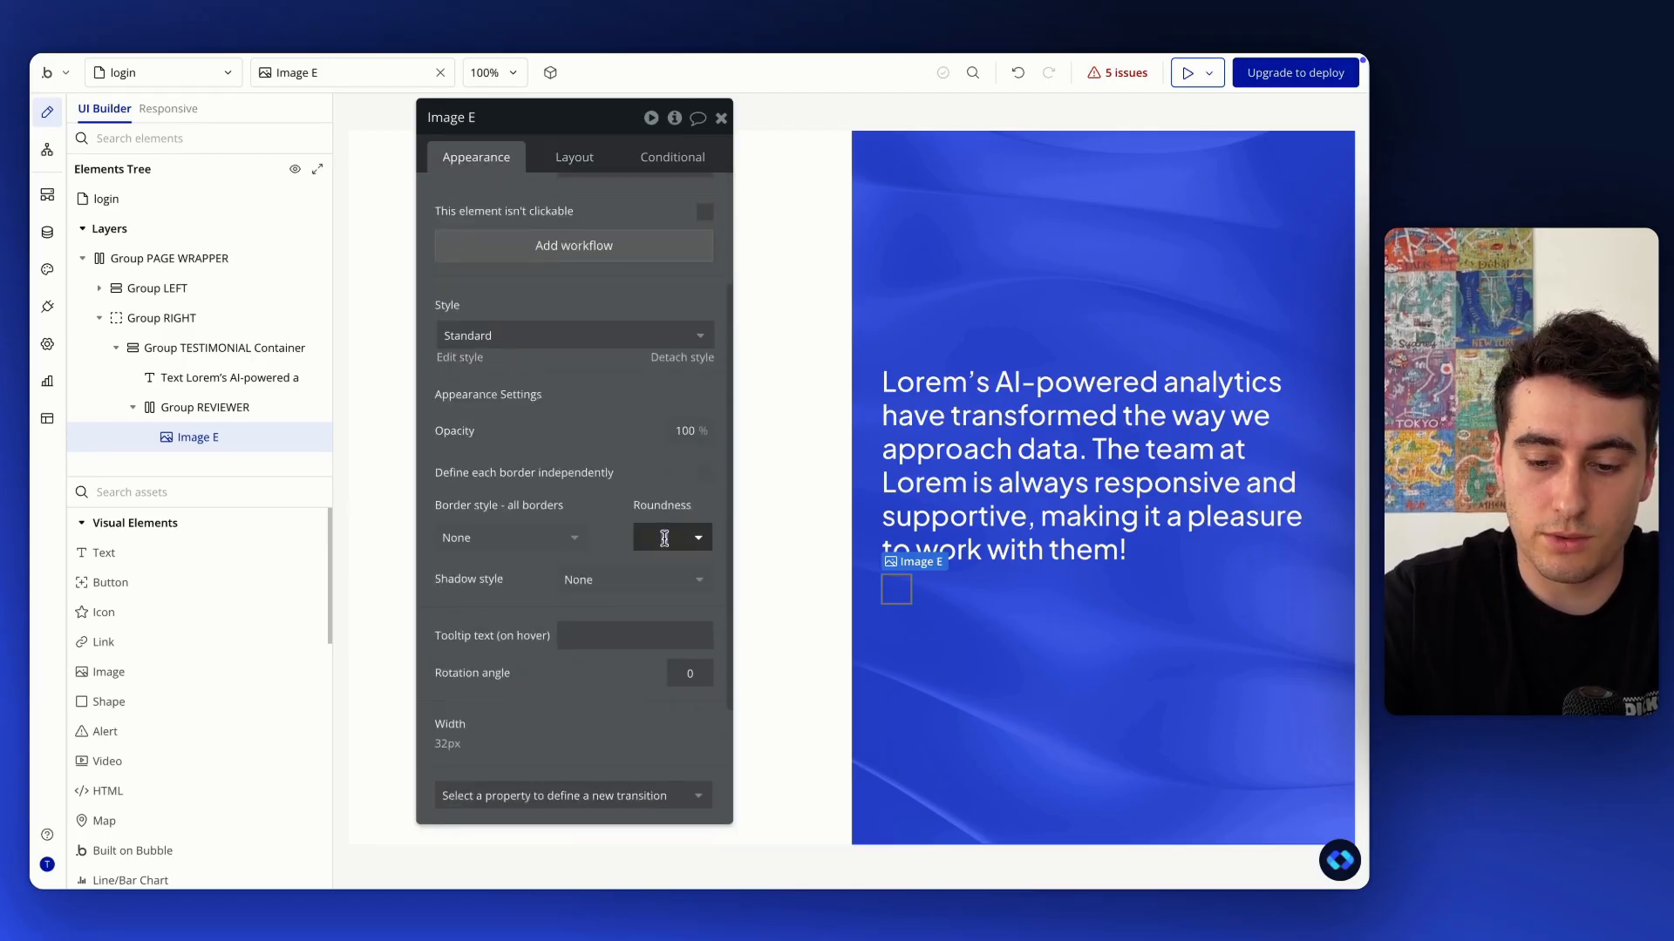
scroll(592, 331, "up", 5)
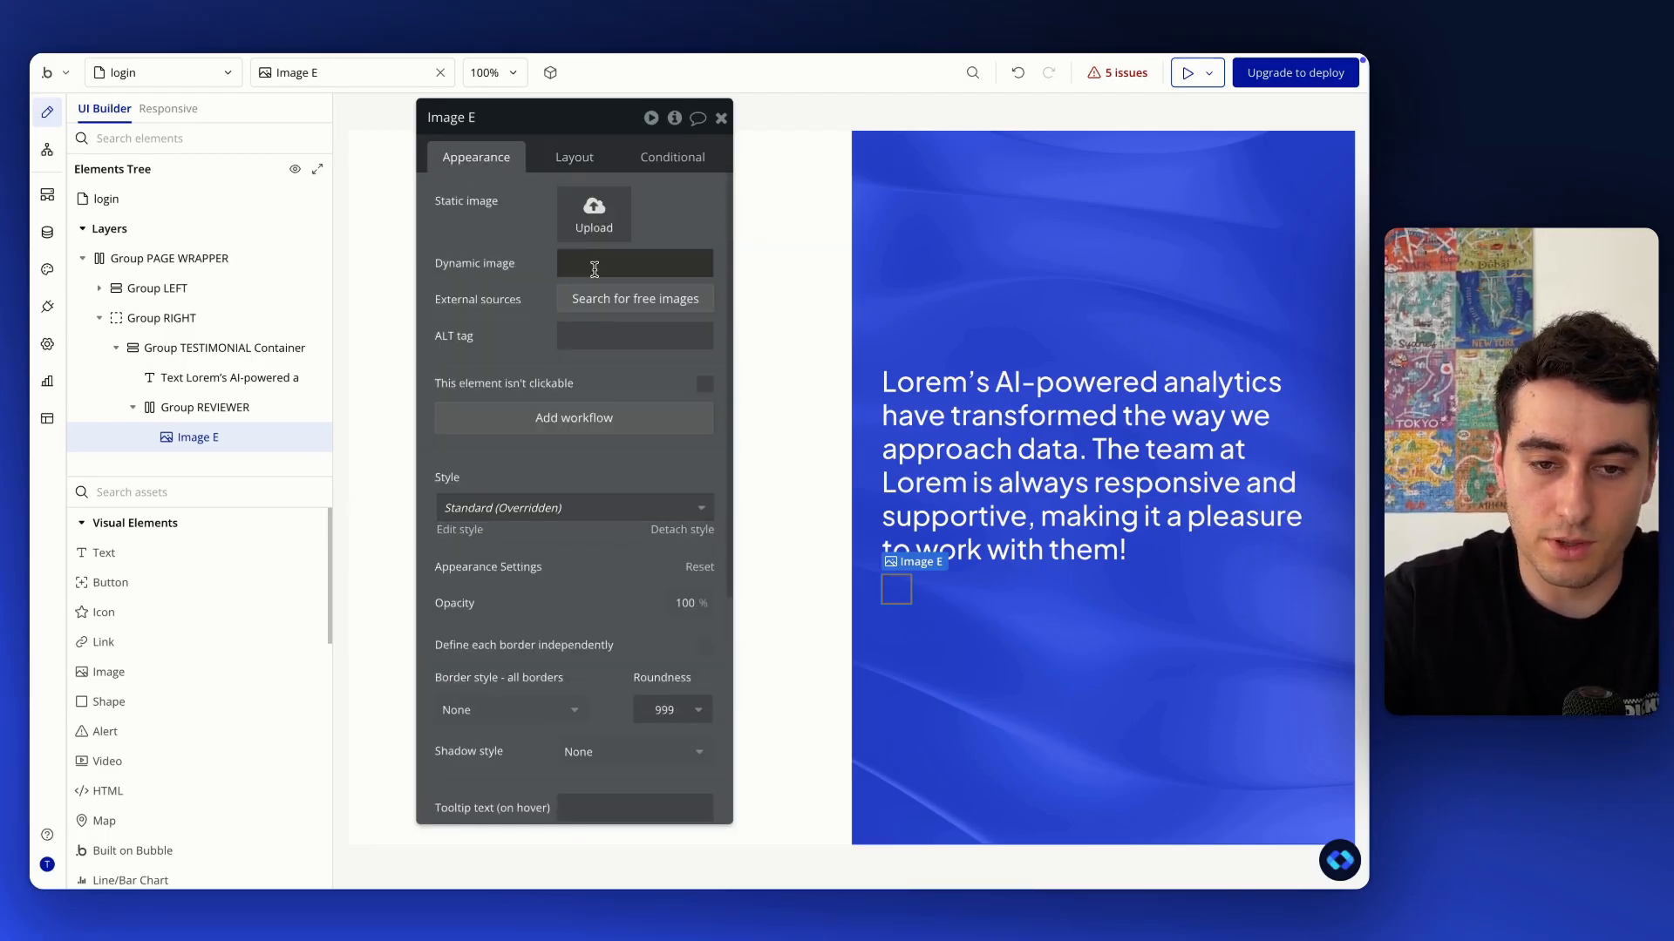
left_click(592, 240)
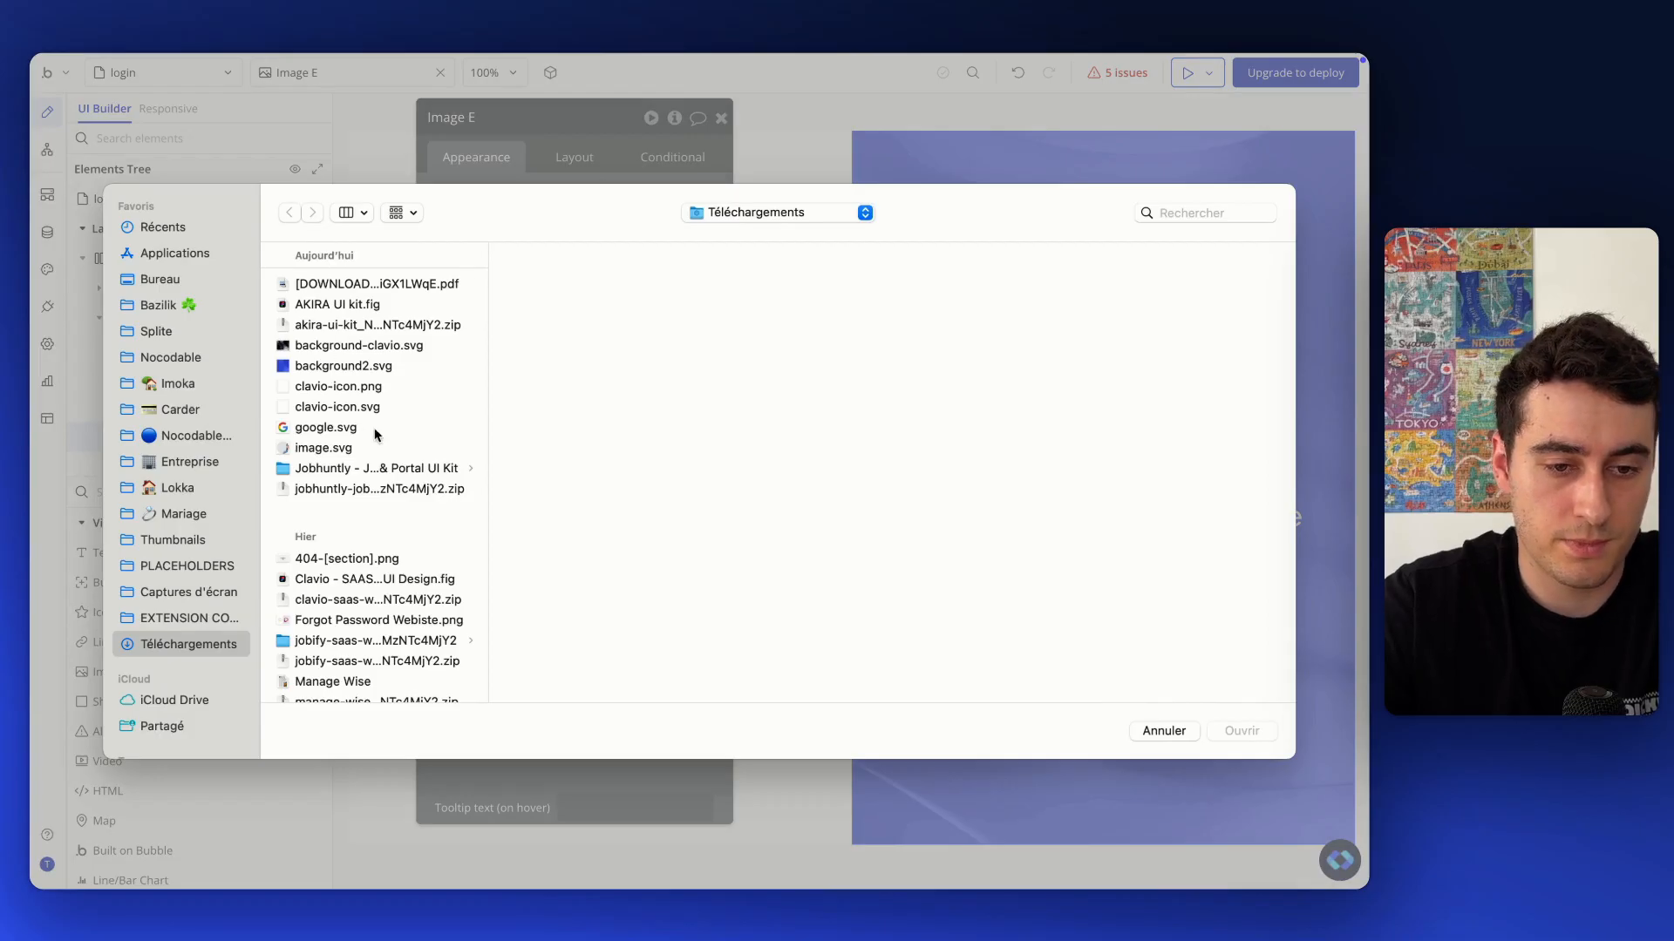
left_click(360, 449)
double_click(360, 451)
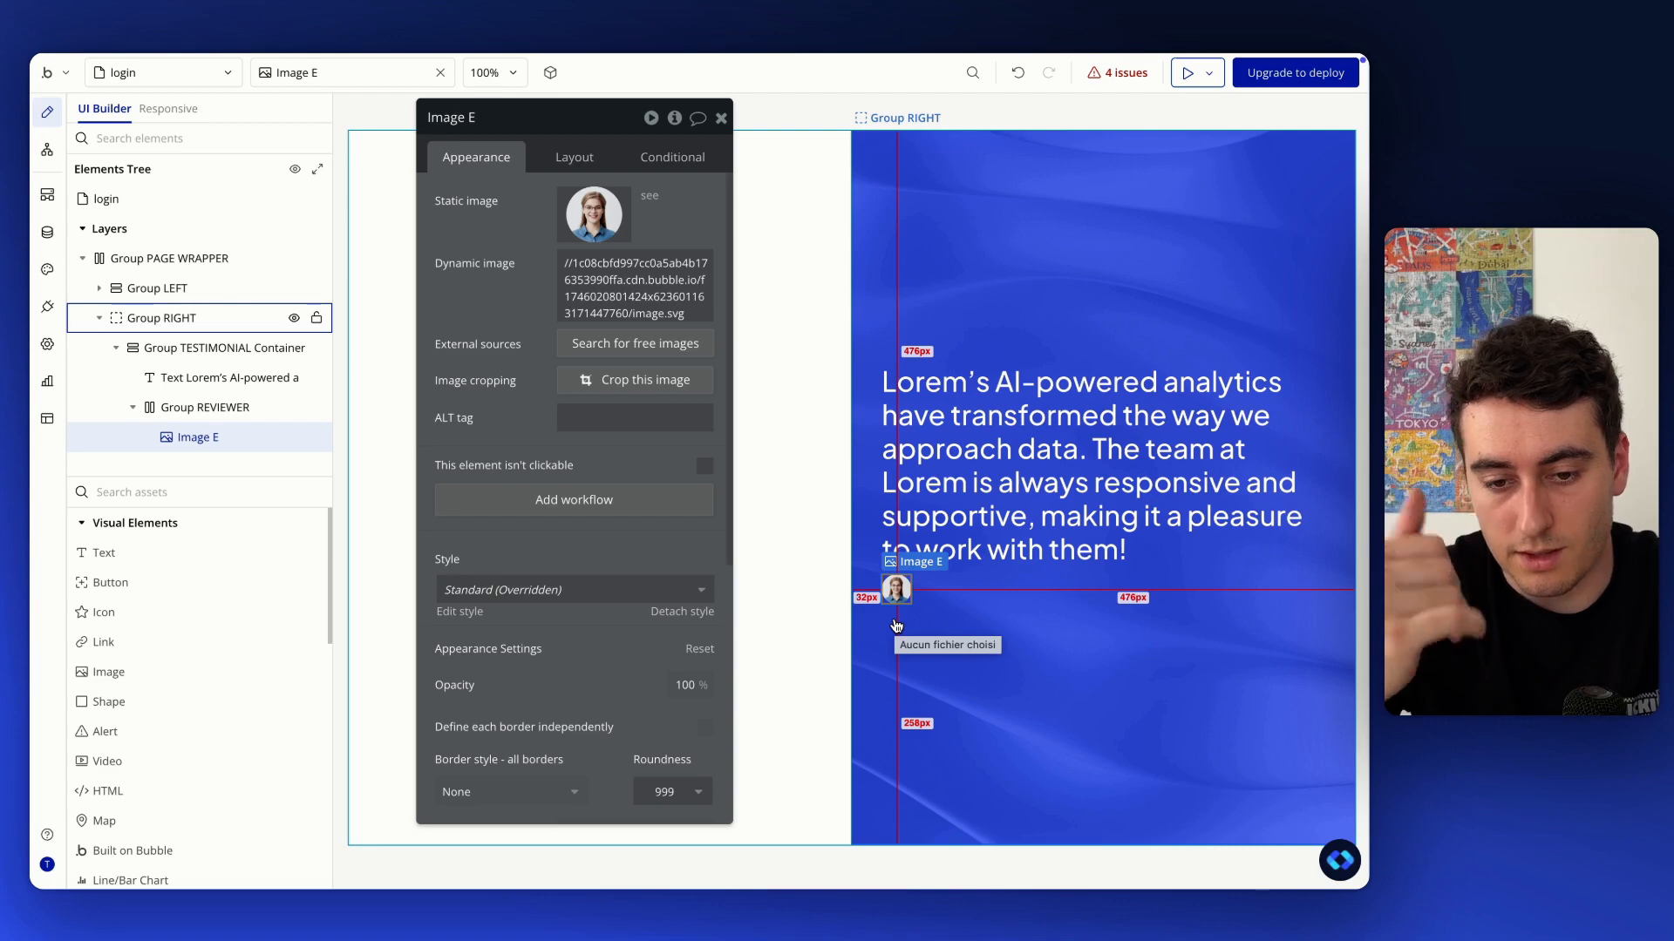
left_click(941, 594)
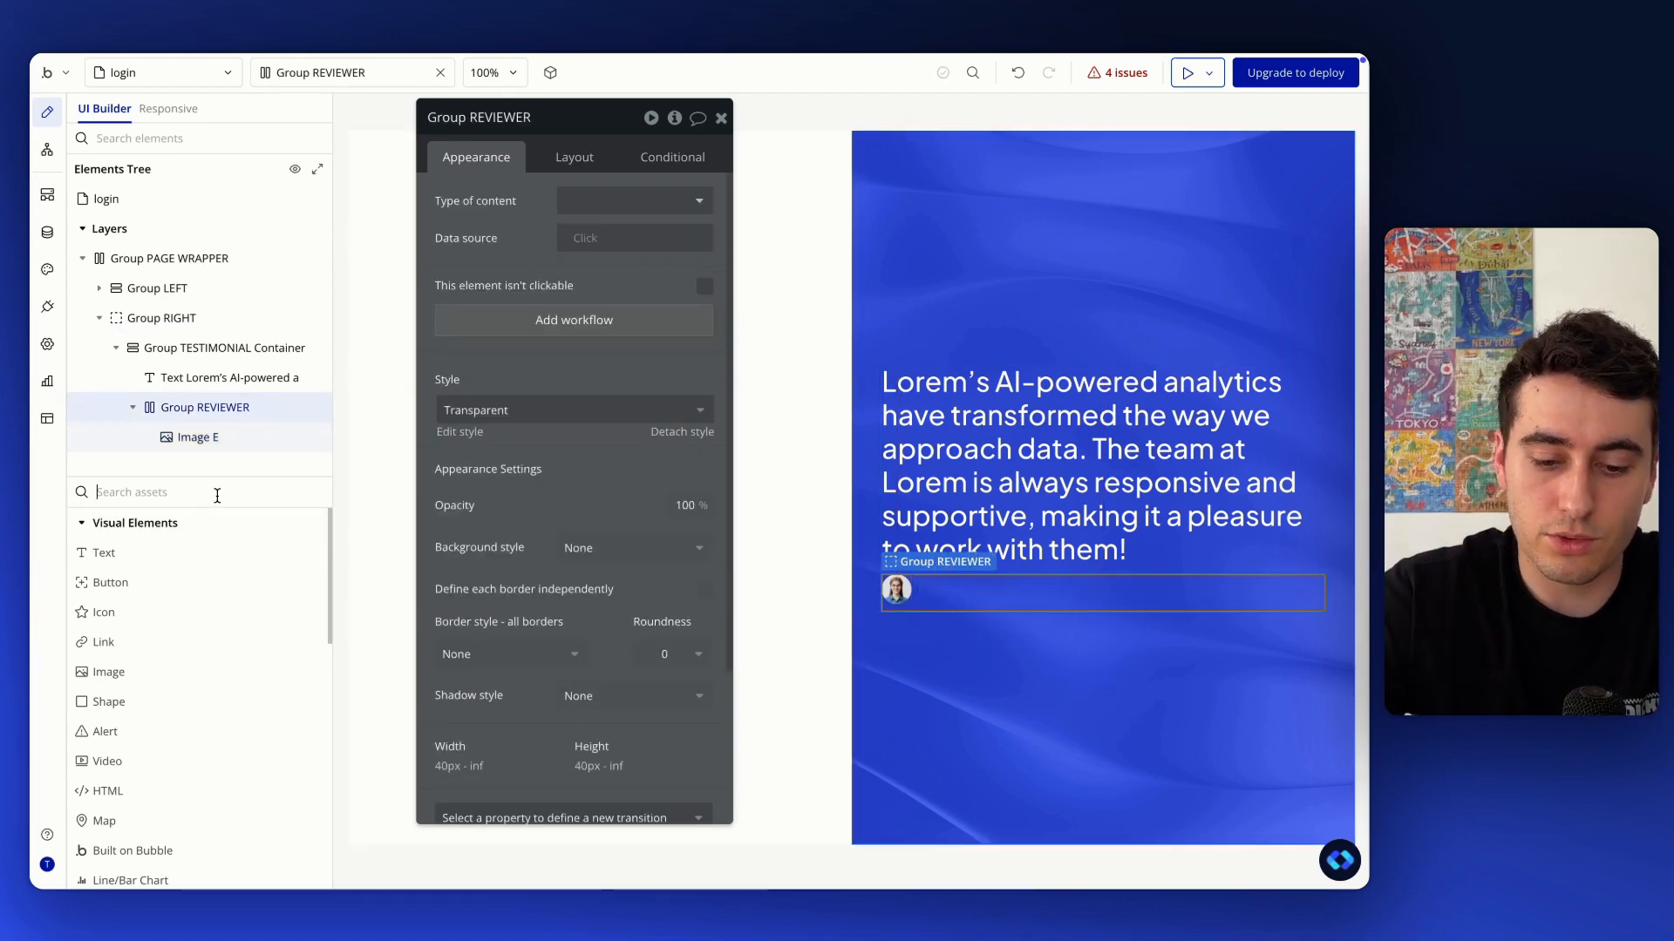
Add a group beside the avatar and centre the avatar vertically in the row
type("group")
left_click_drag(161, 551, 999, 597)
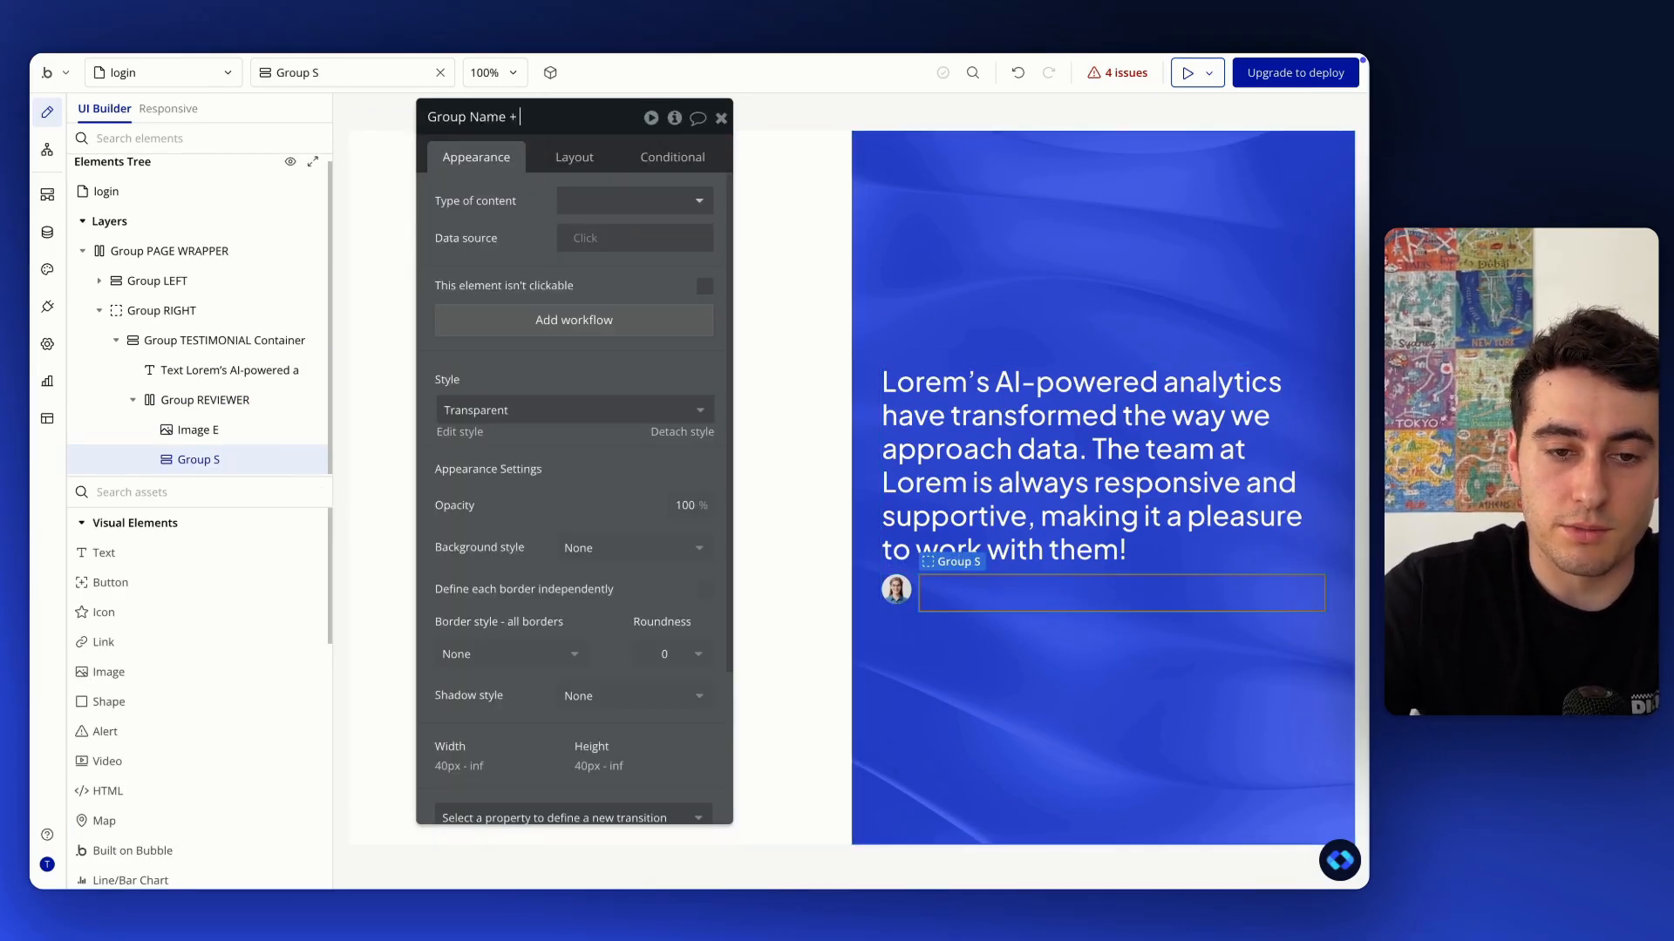
left_click(561, 163)
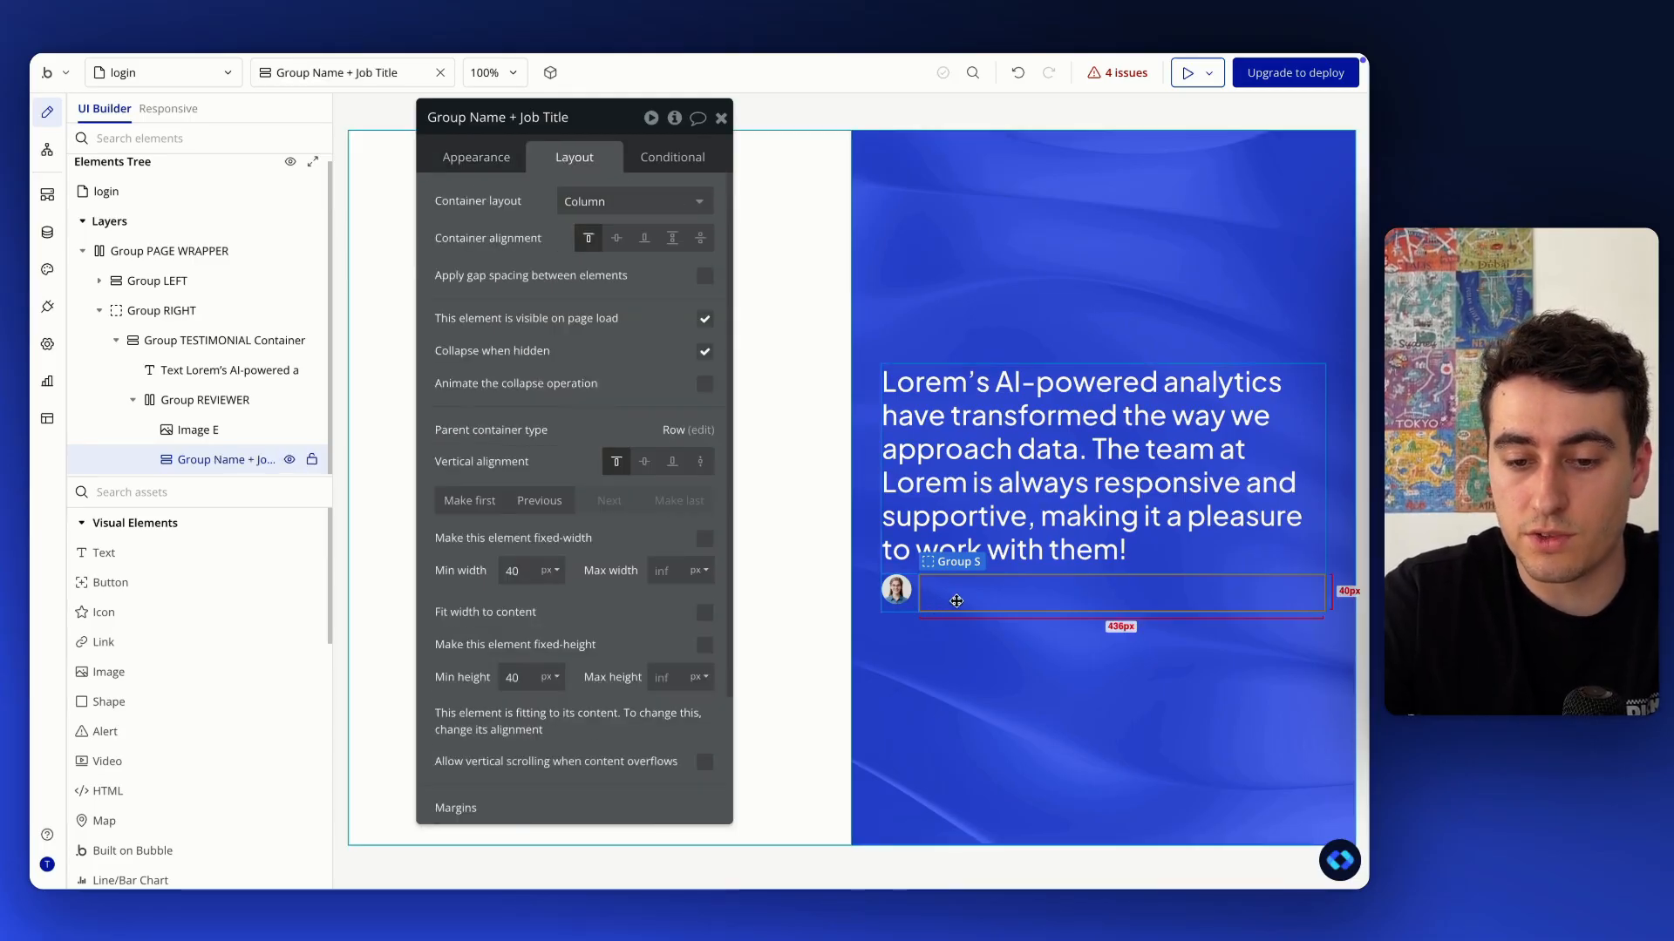
left_click(896, 590)
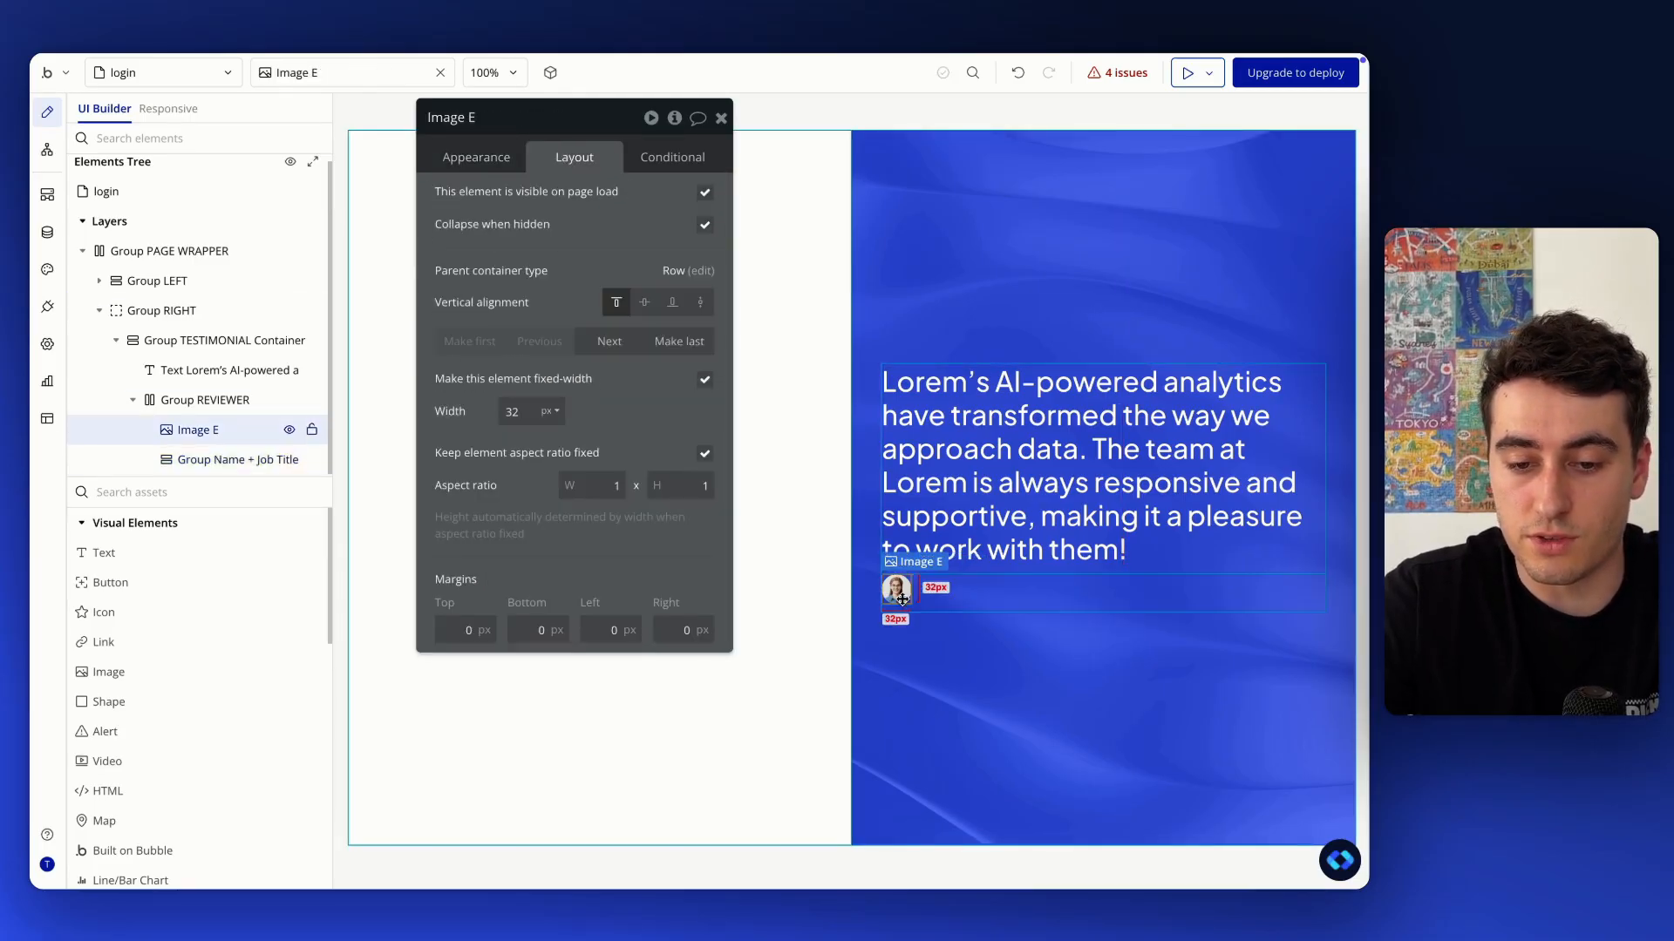
left_click(648, 307)
Place a Text element inside Group Name + Job Title and check the name's style in Figma
left_click(931, 596)
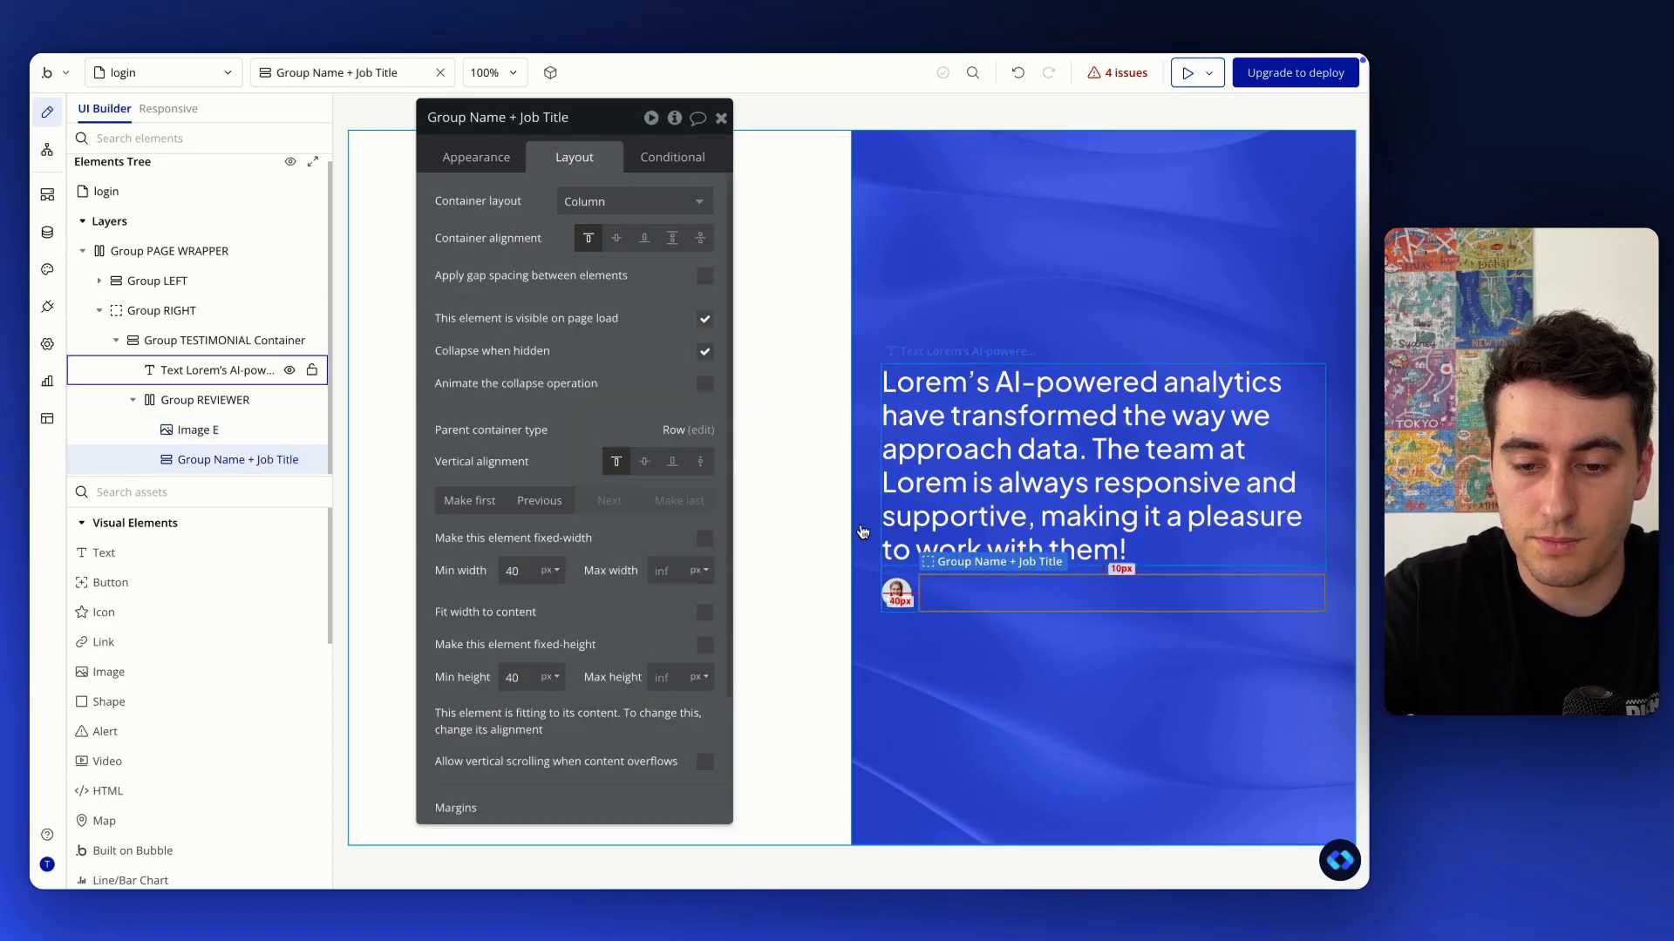
left_click_drag(100, 552, 997, 600)
key("ctrl+Up")
left_click(937, 518)
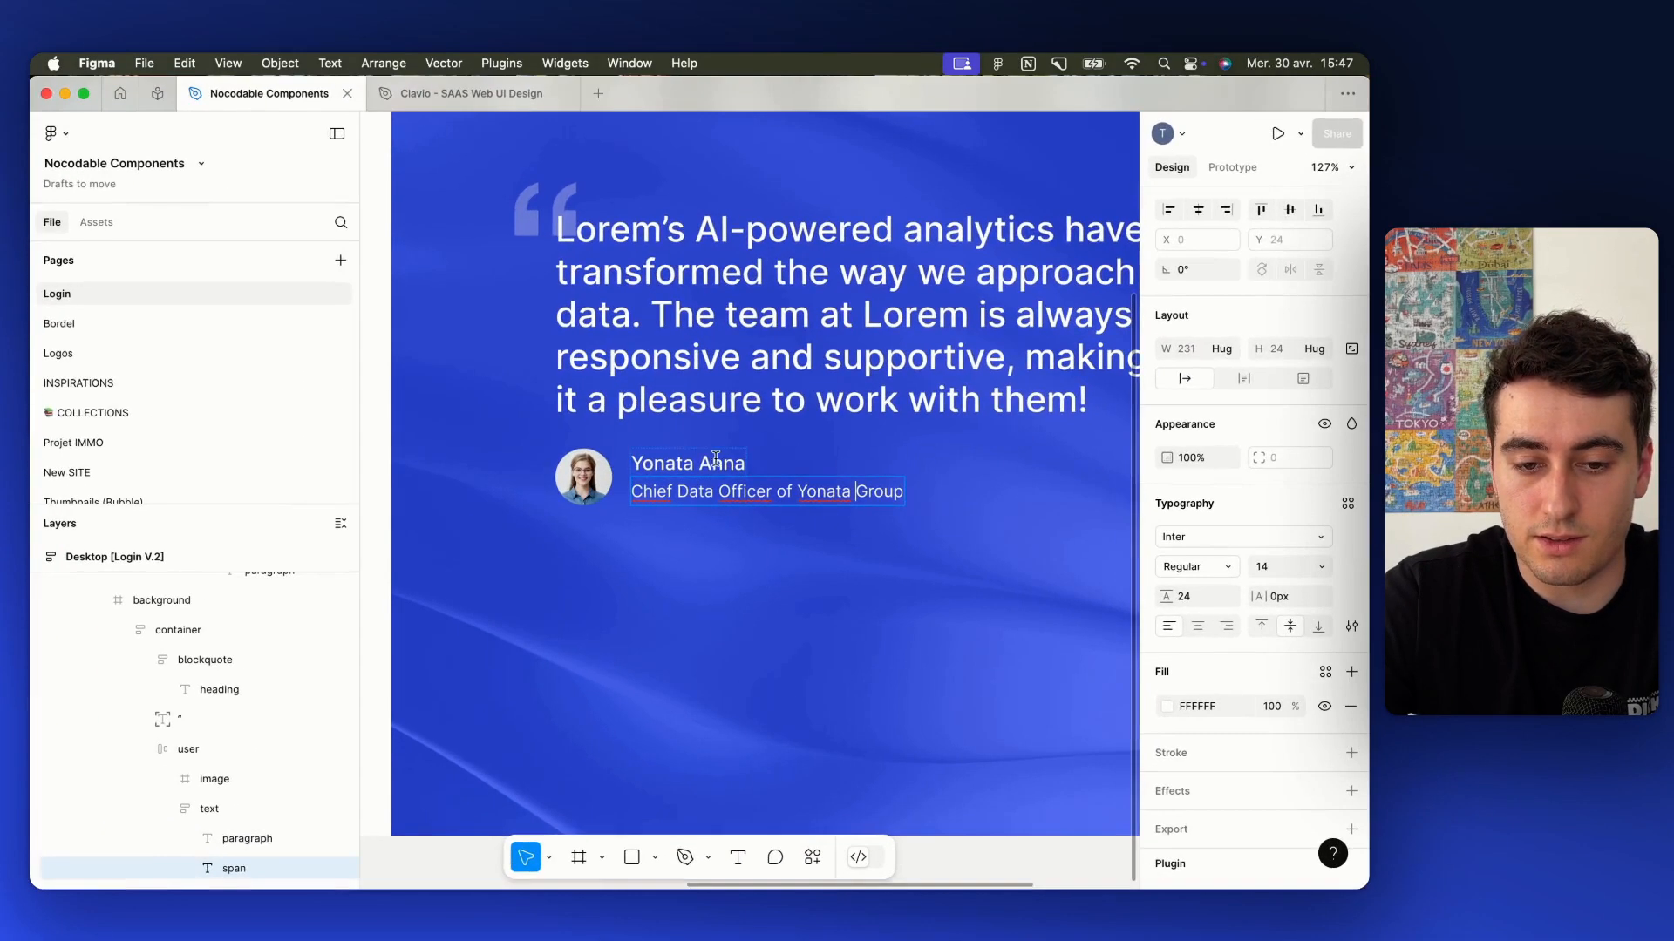
double_click(711, 462)
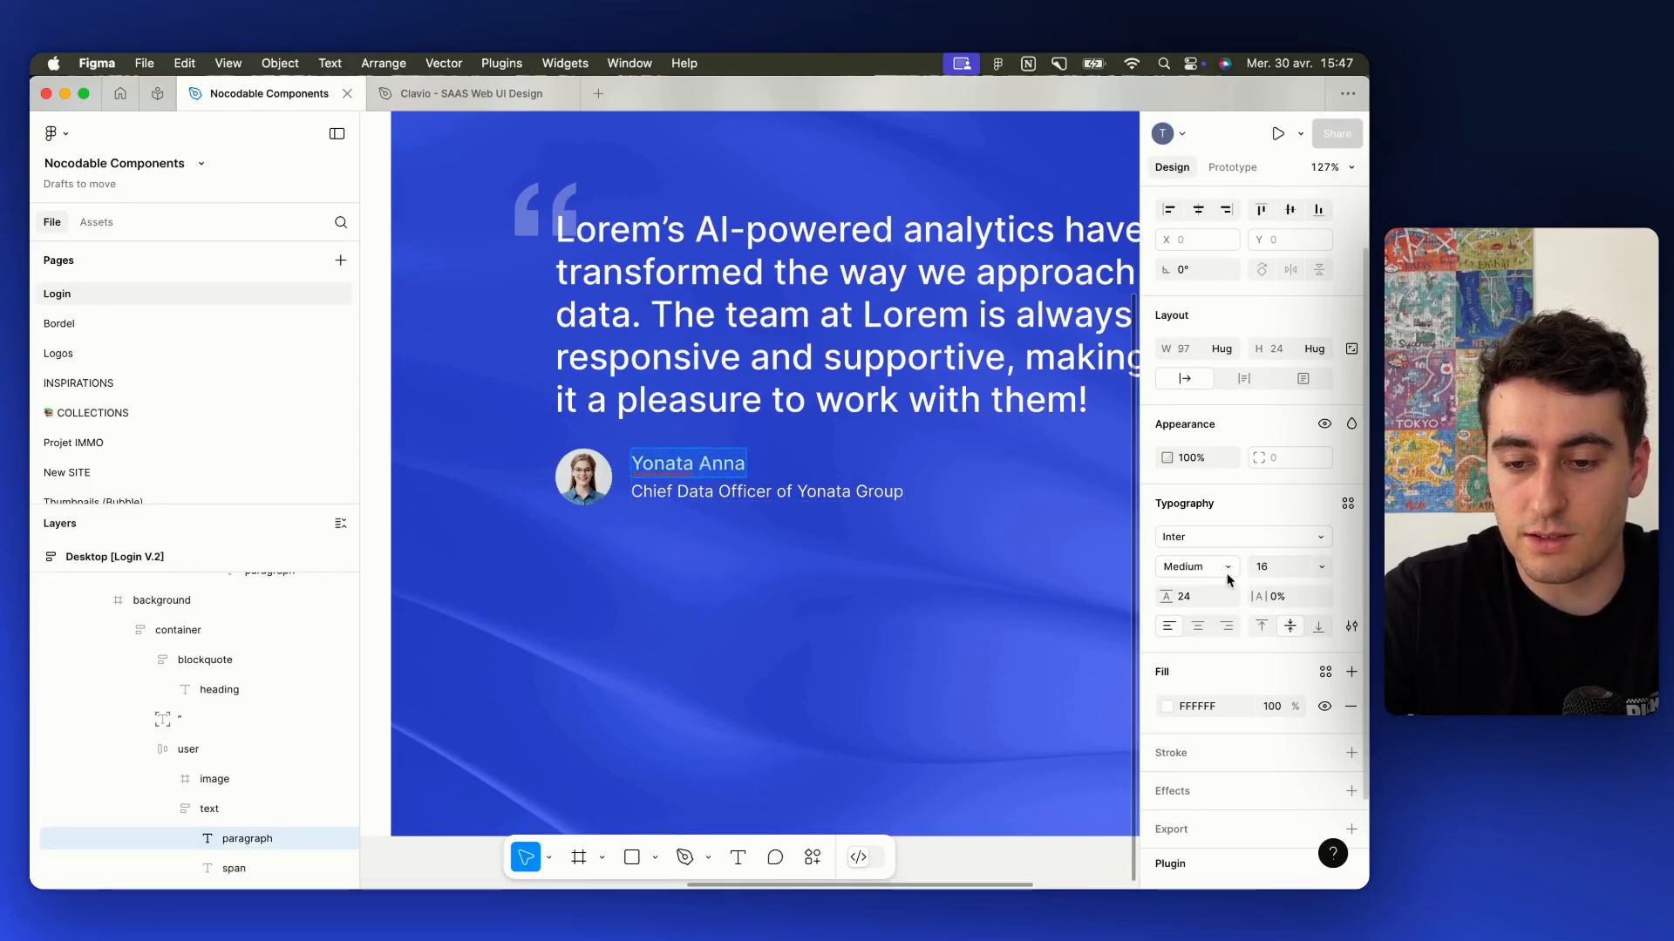
key("ctrl+Up")
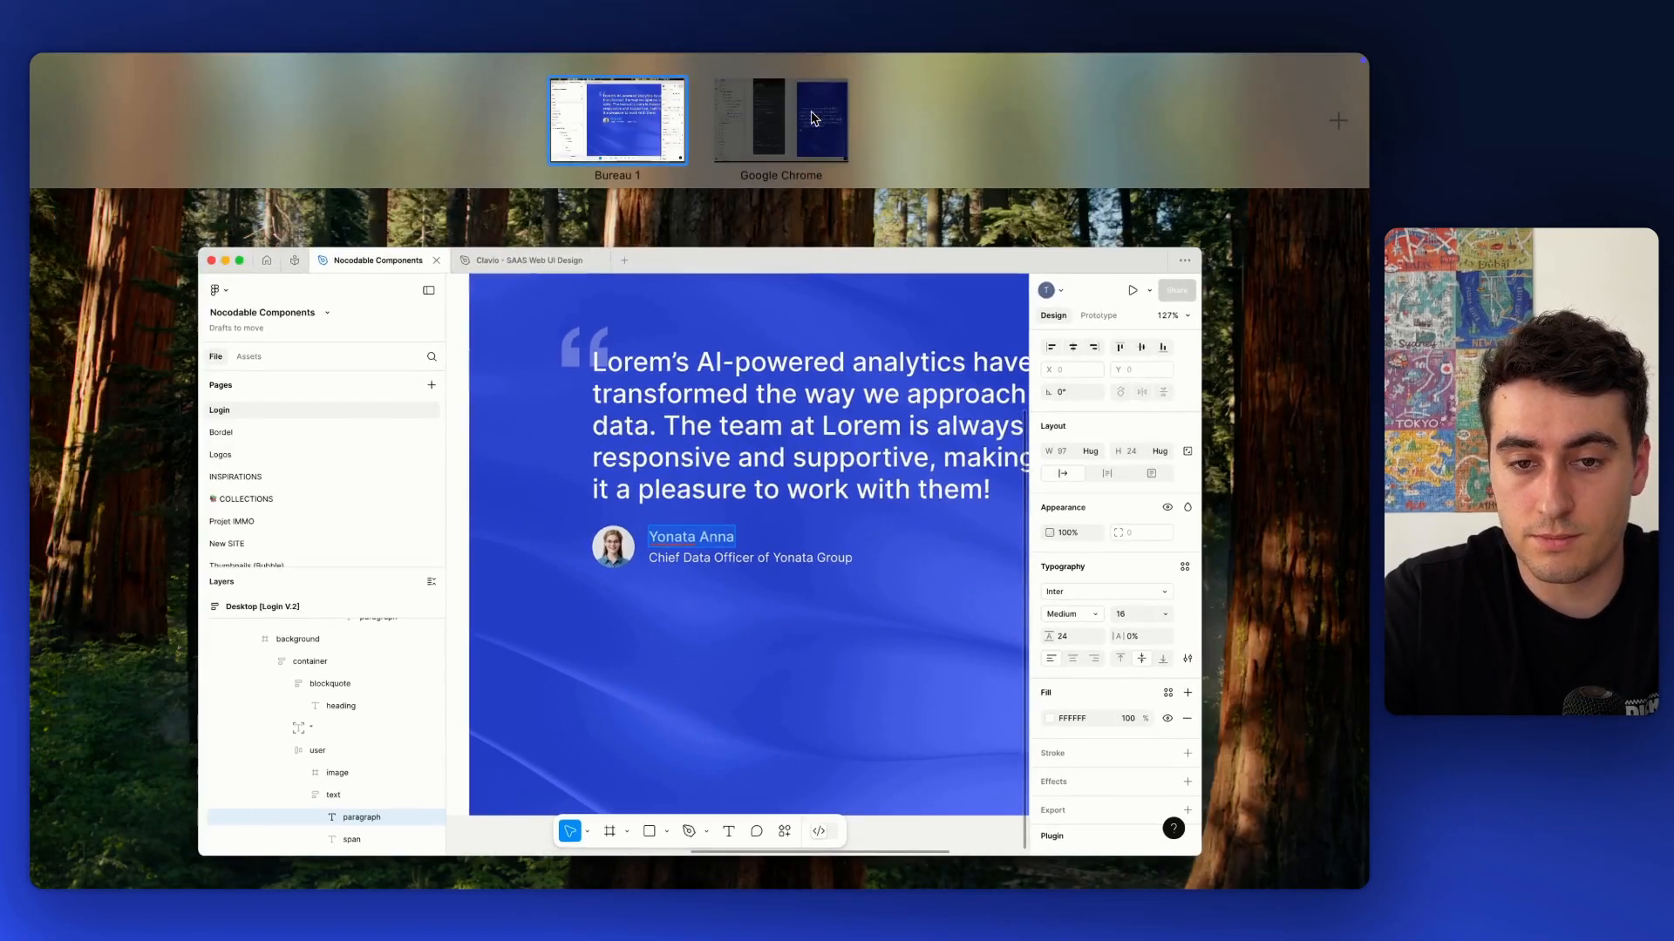
left_click(812, 117)
Style the text 16pt medium in white and enter a placeholder reviewer name
left_click(523, 515)
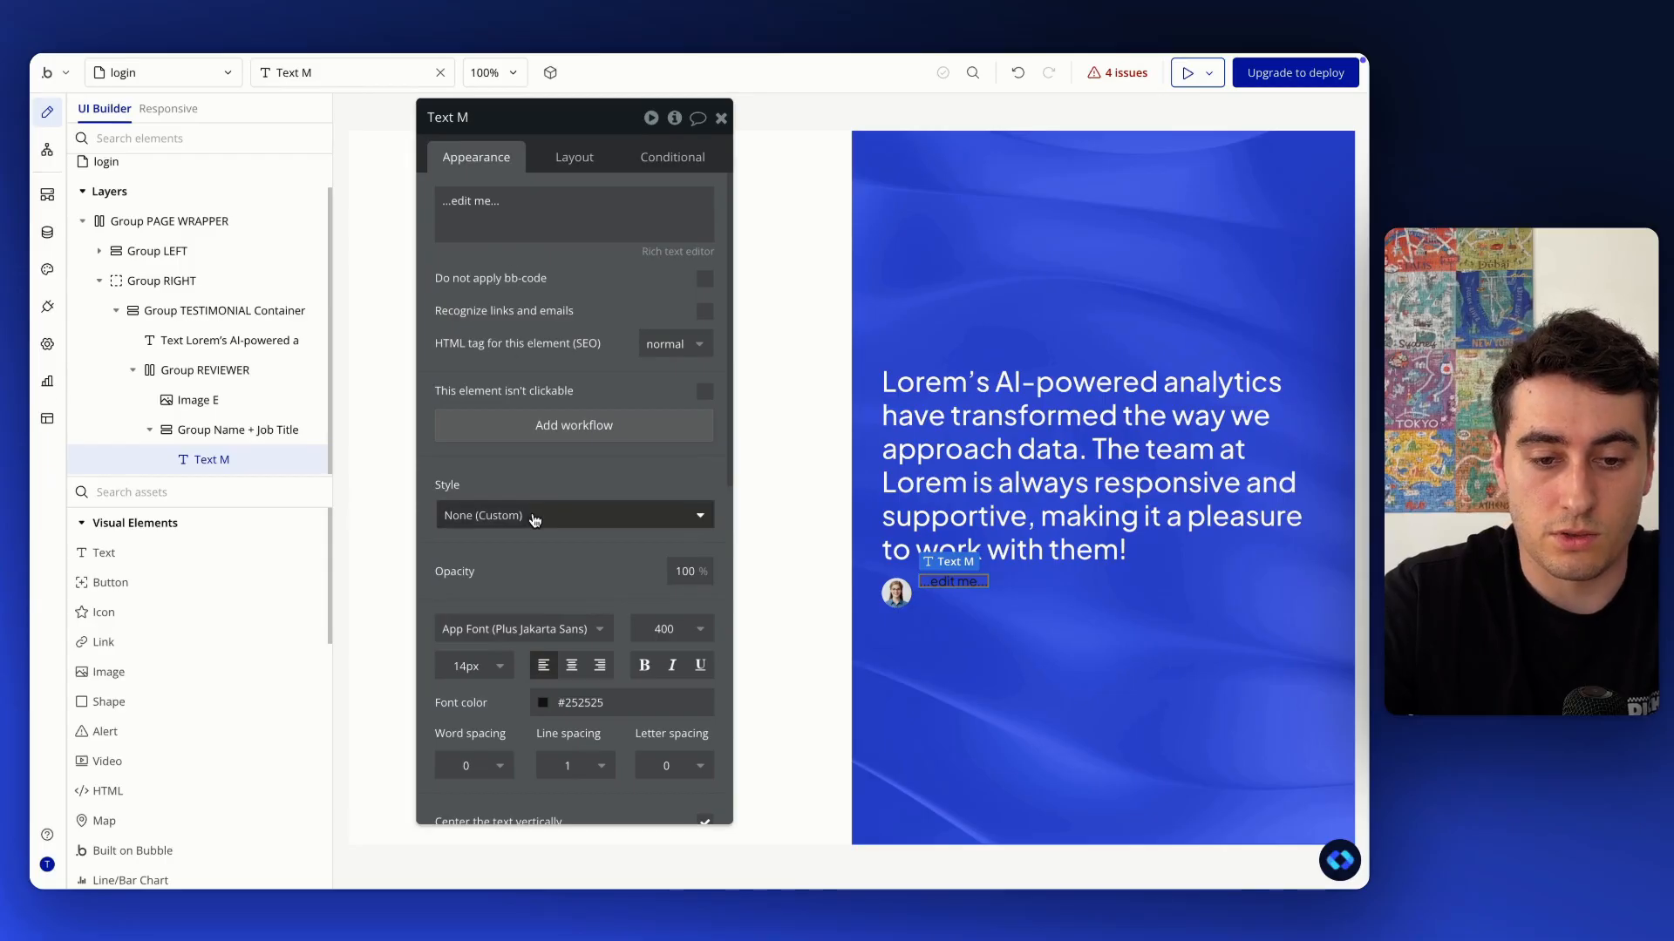
type("16pt")
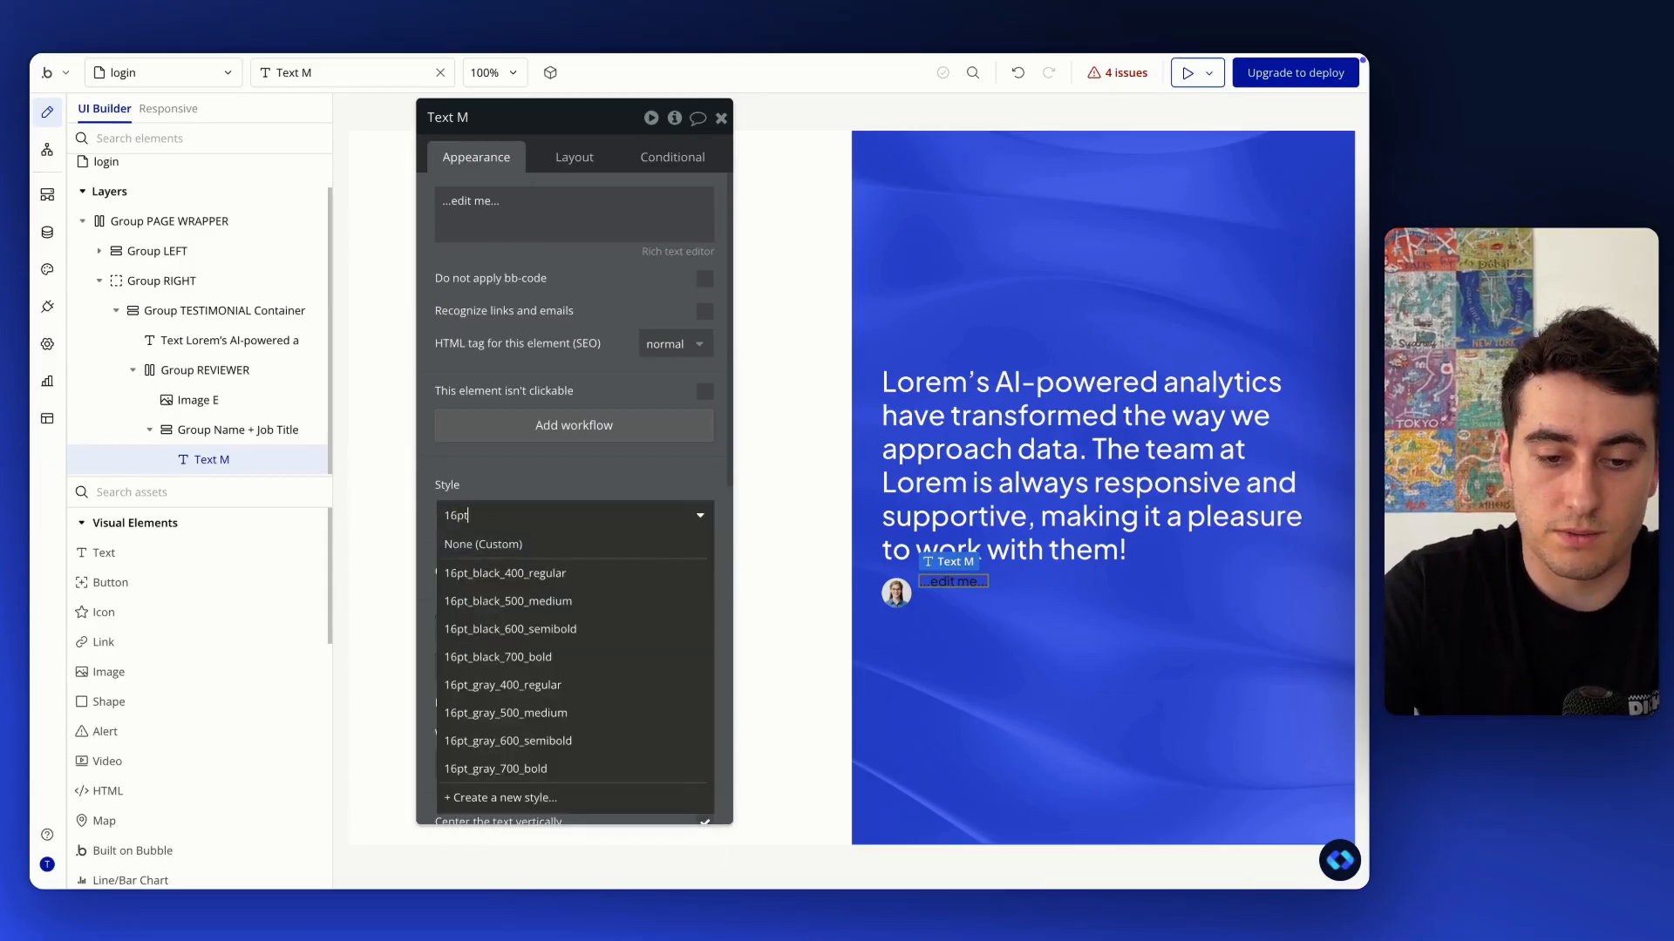
left_click(553, 601)
left_click(546, 729)
left_click(567, 679)
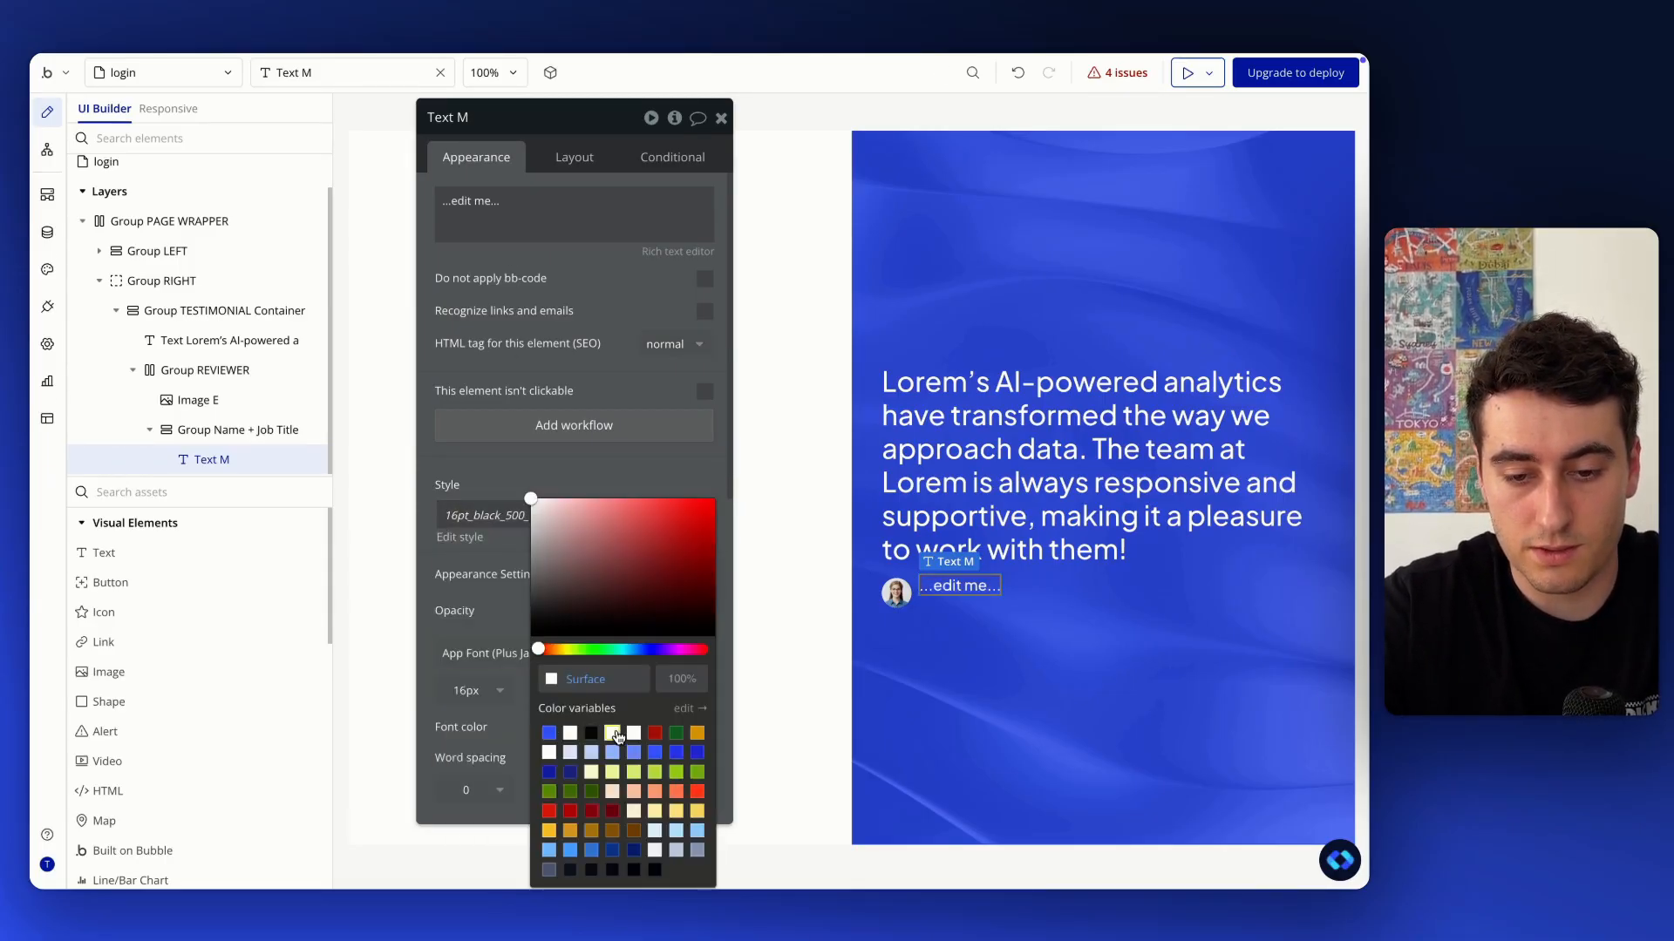
left_click(577, 219)
type("Jane Doe")
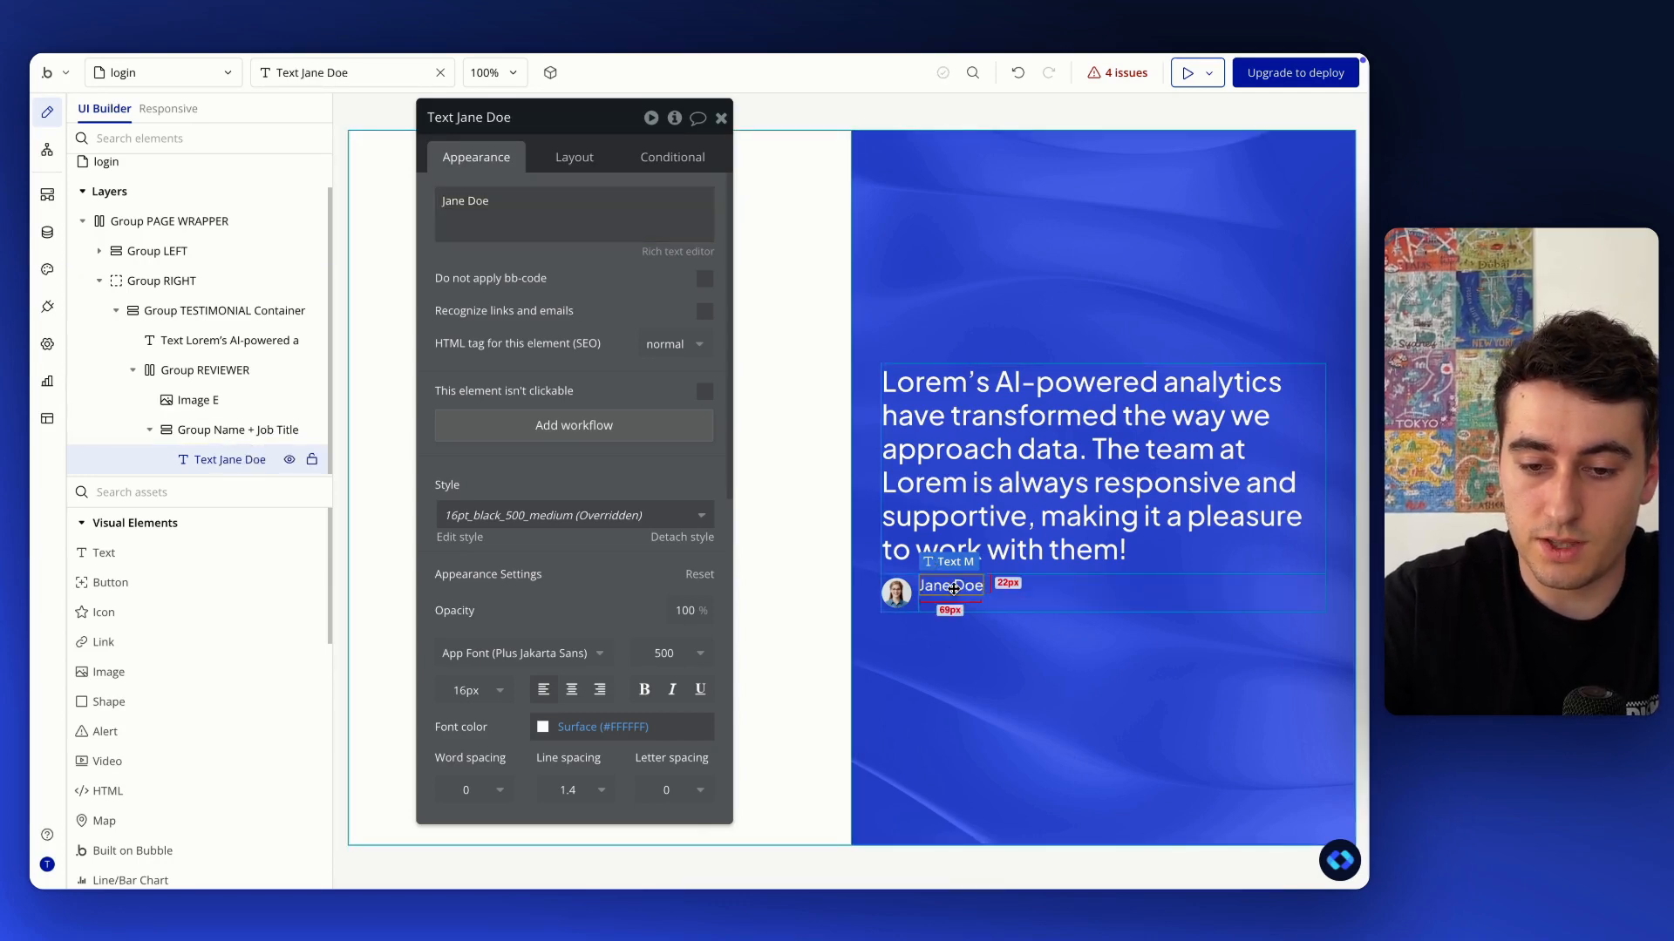
Duplicate the name text below itself and copy the job-title text from the Figma design
key("ctrl+d")
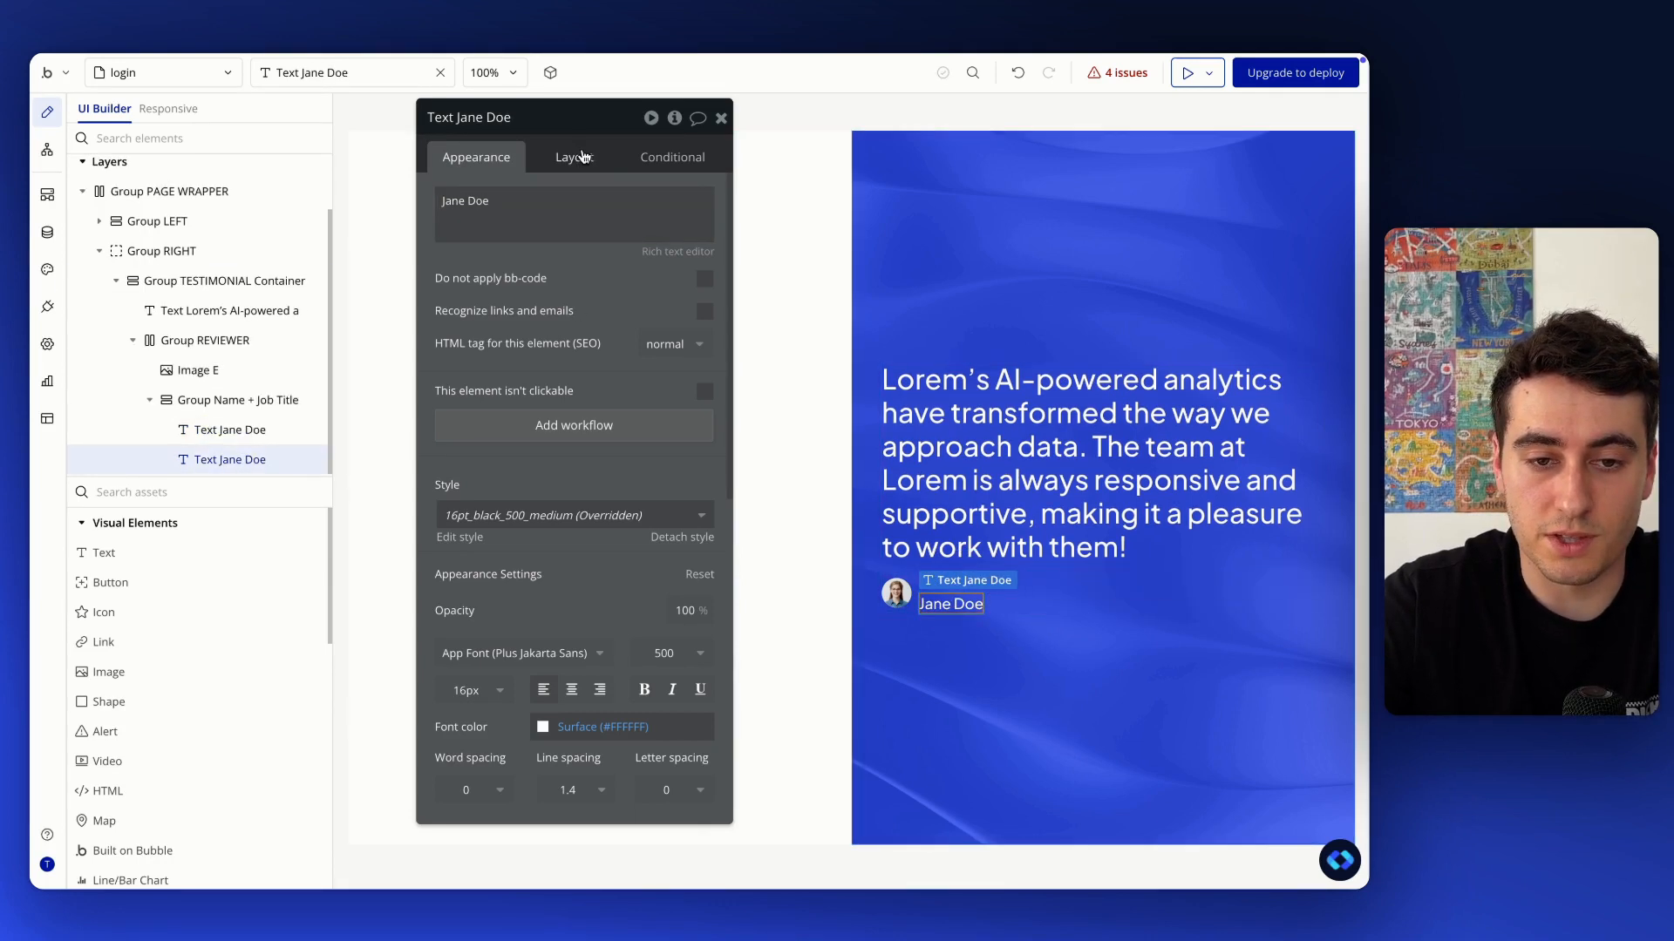
left_click(583, 156)
key("ctrl+Up")
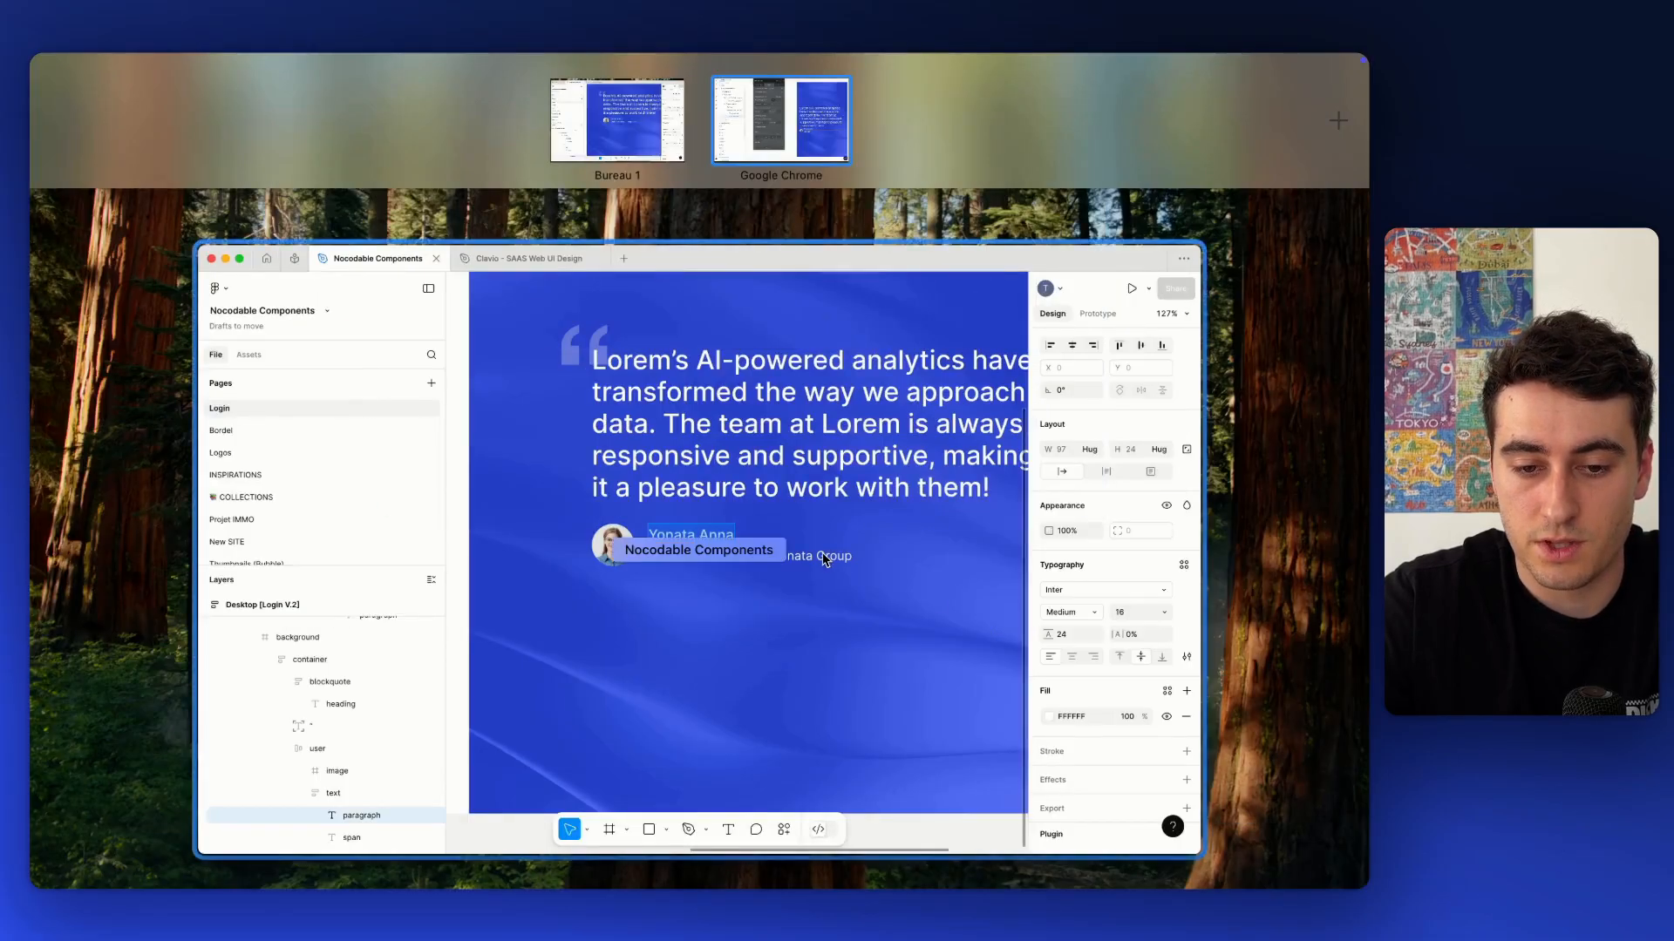
left_click(824, 559)
left_click(751, 493)
double_click(751, 492)
key("ctrl+c")
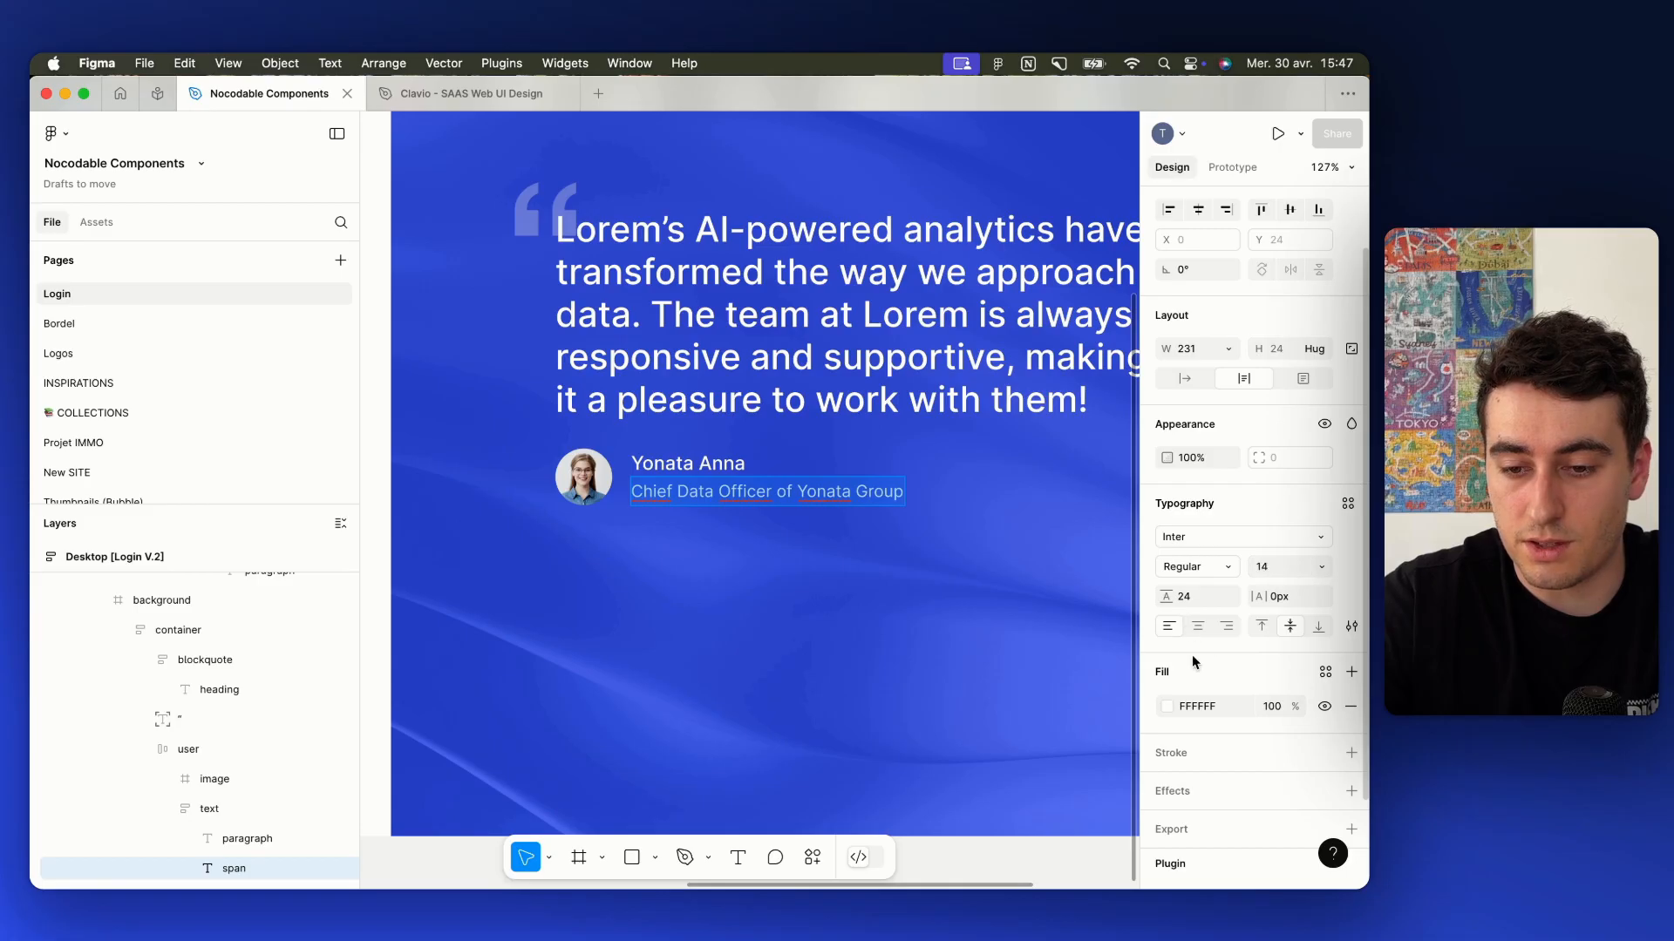
double_click(720, 494)
key("ctrl+Up")
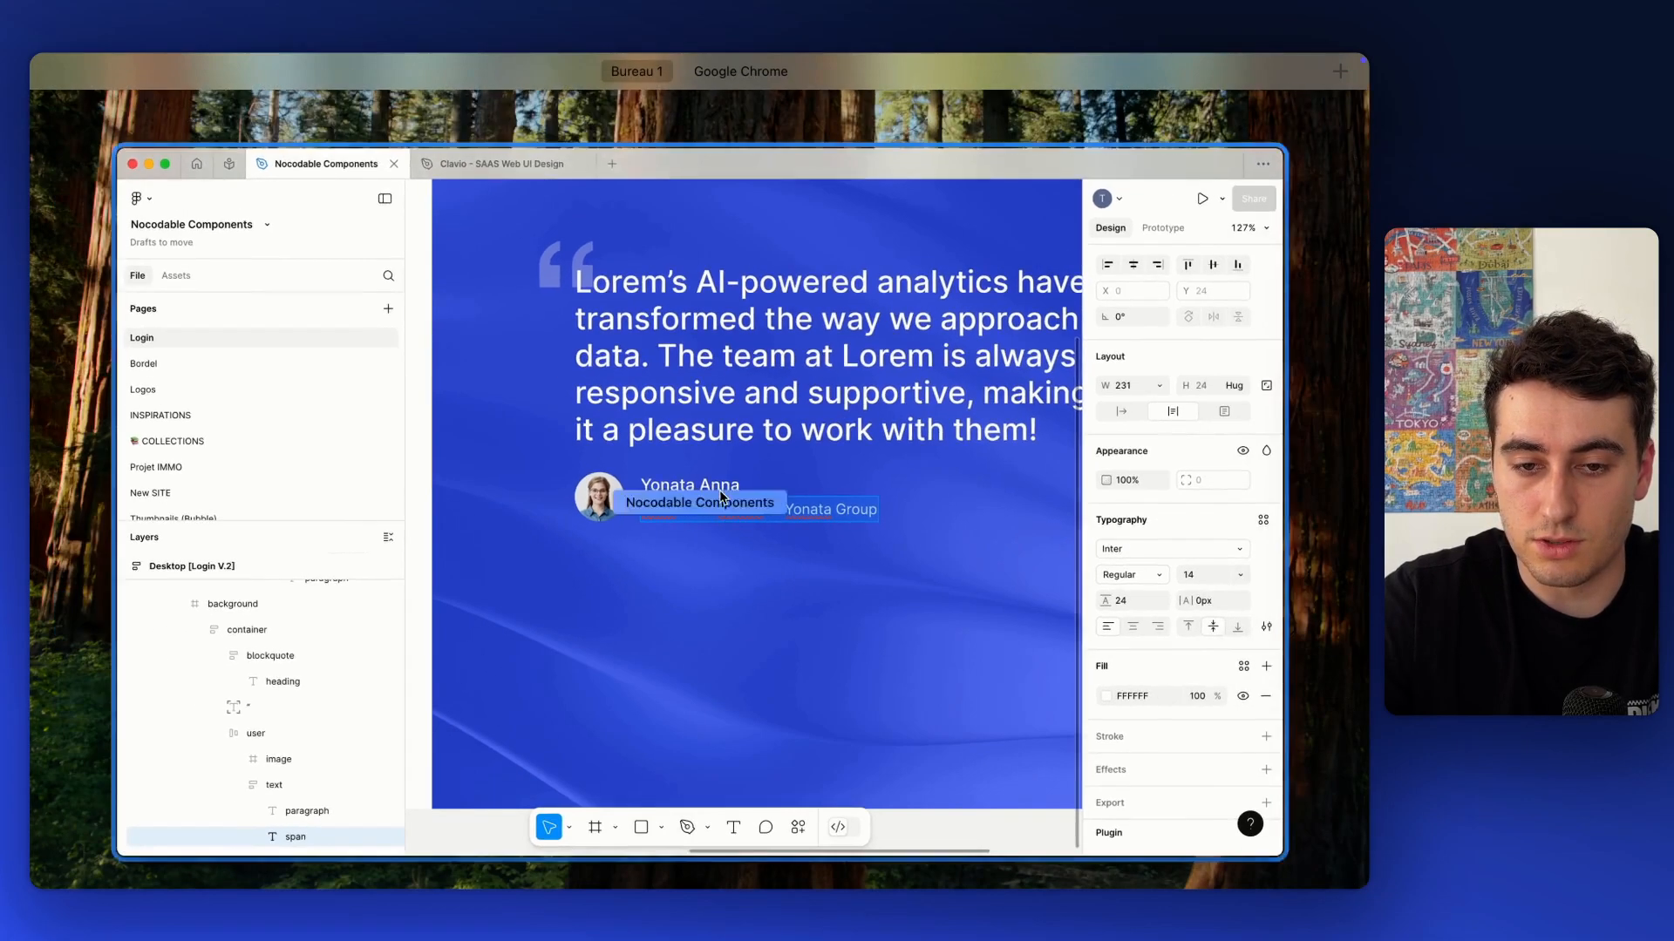
left_click(789, 126)
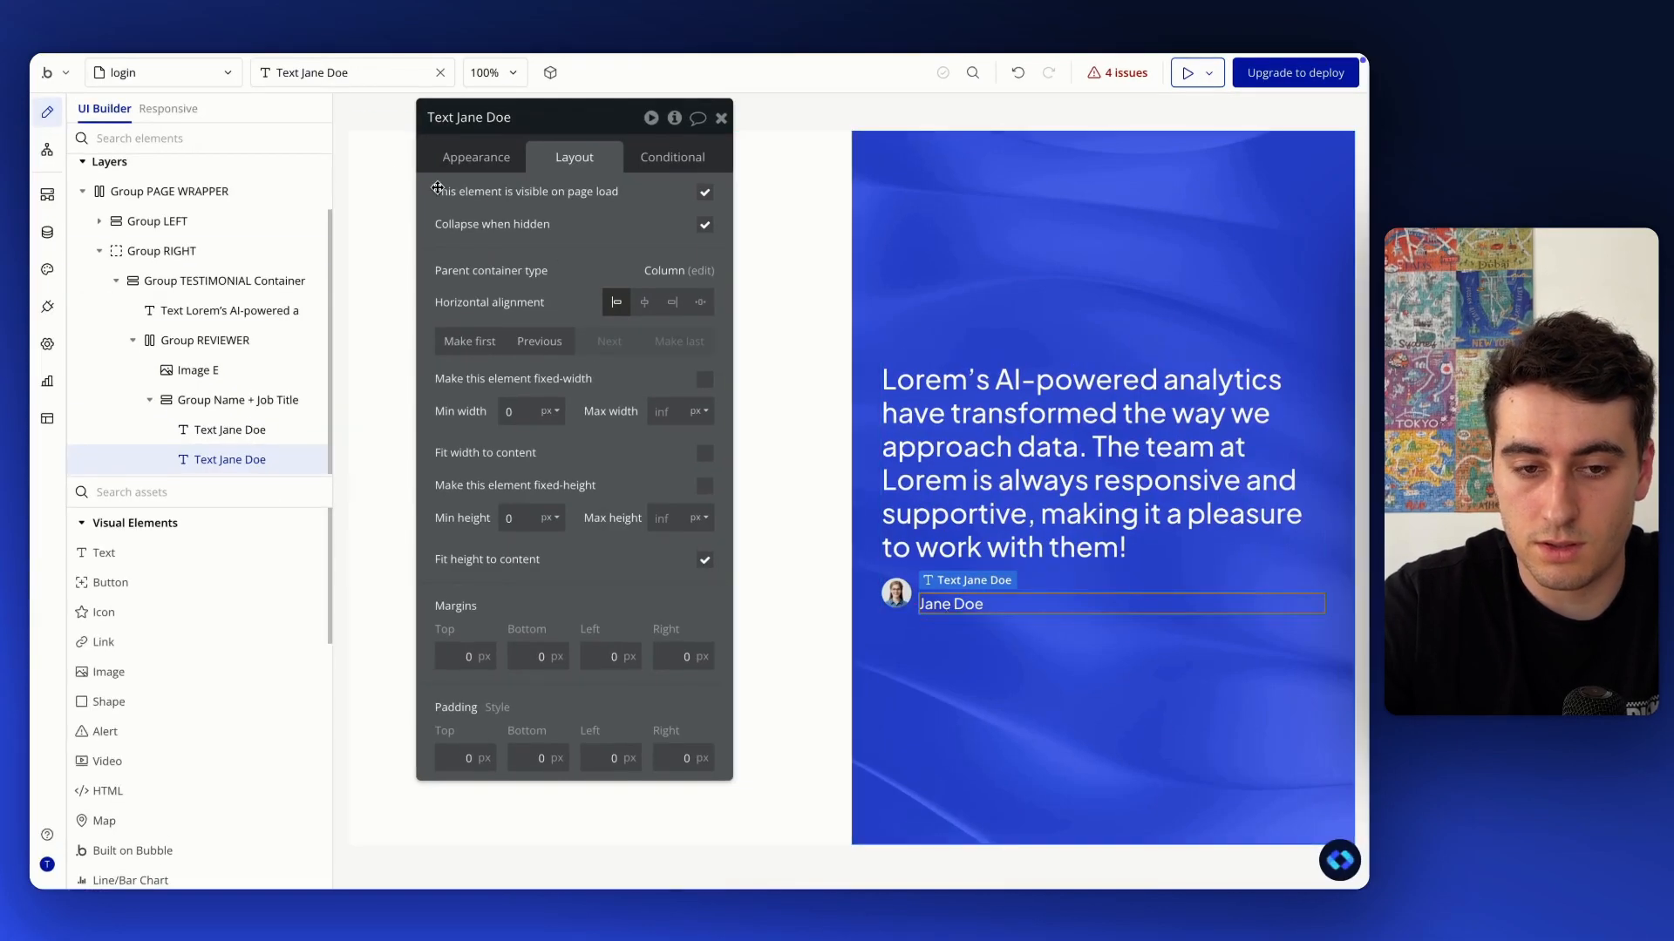
Paste 'Chief Data Officer of Yonata Group' into the duplicate text at 14px, weight 400
left_click(462, 155)
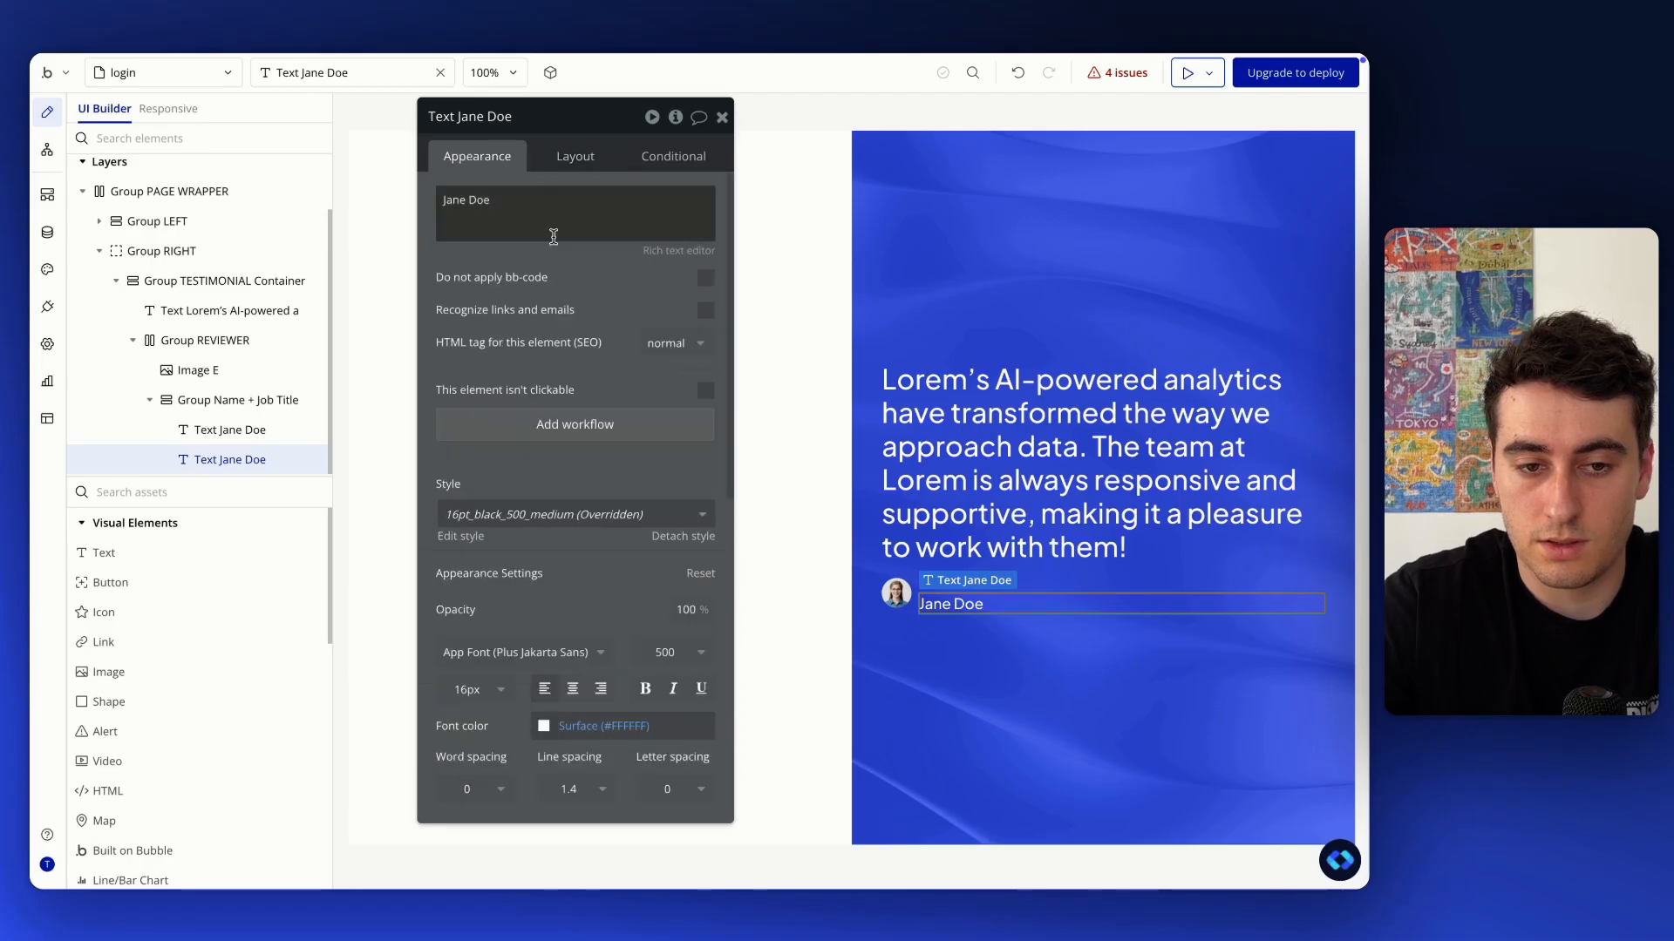
left_click(497, 196)
key("ctrl+a")
key("ctrl+v")
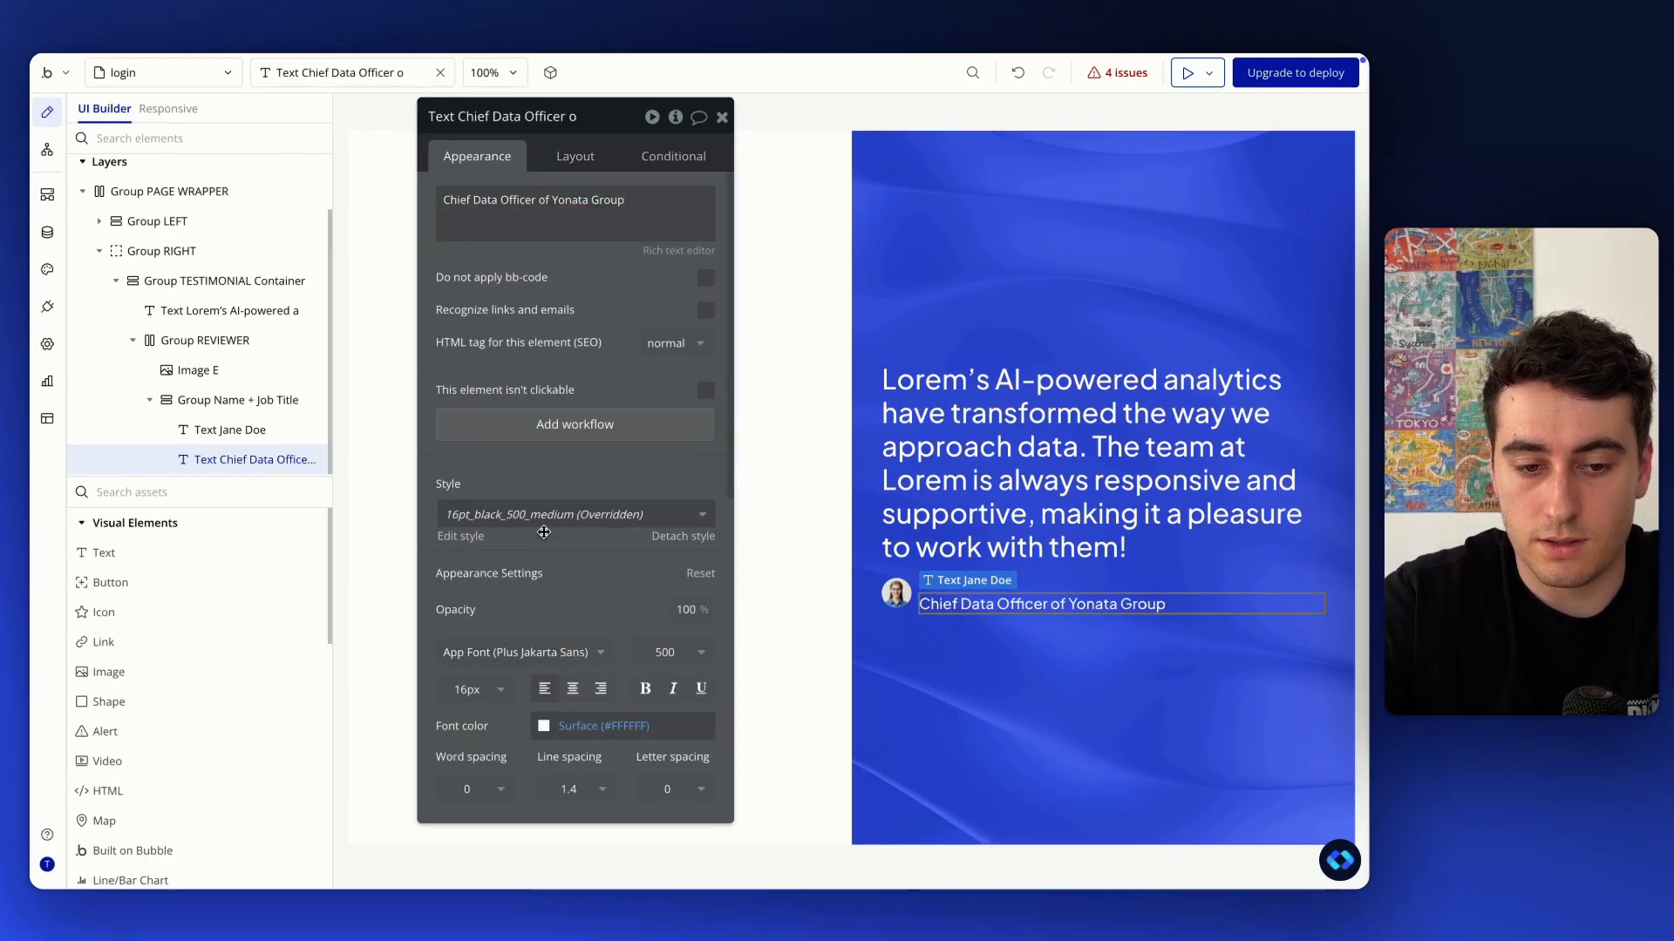
left_click(466, 689)
key("Return")
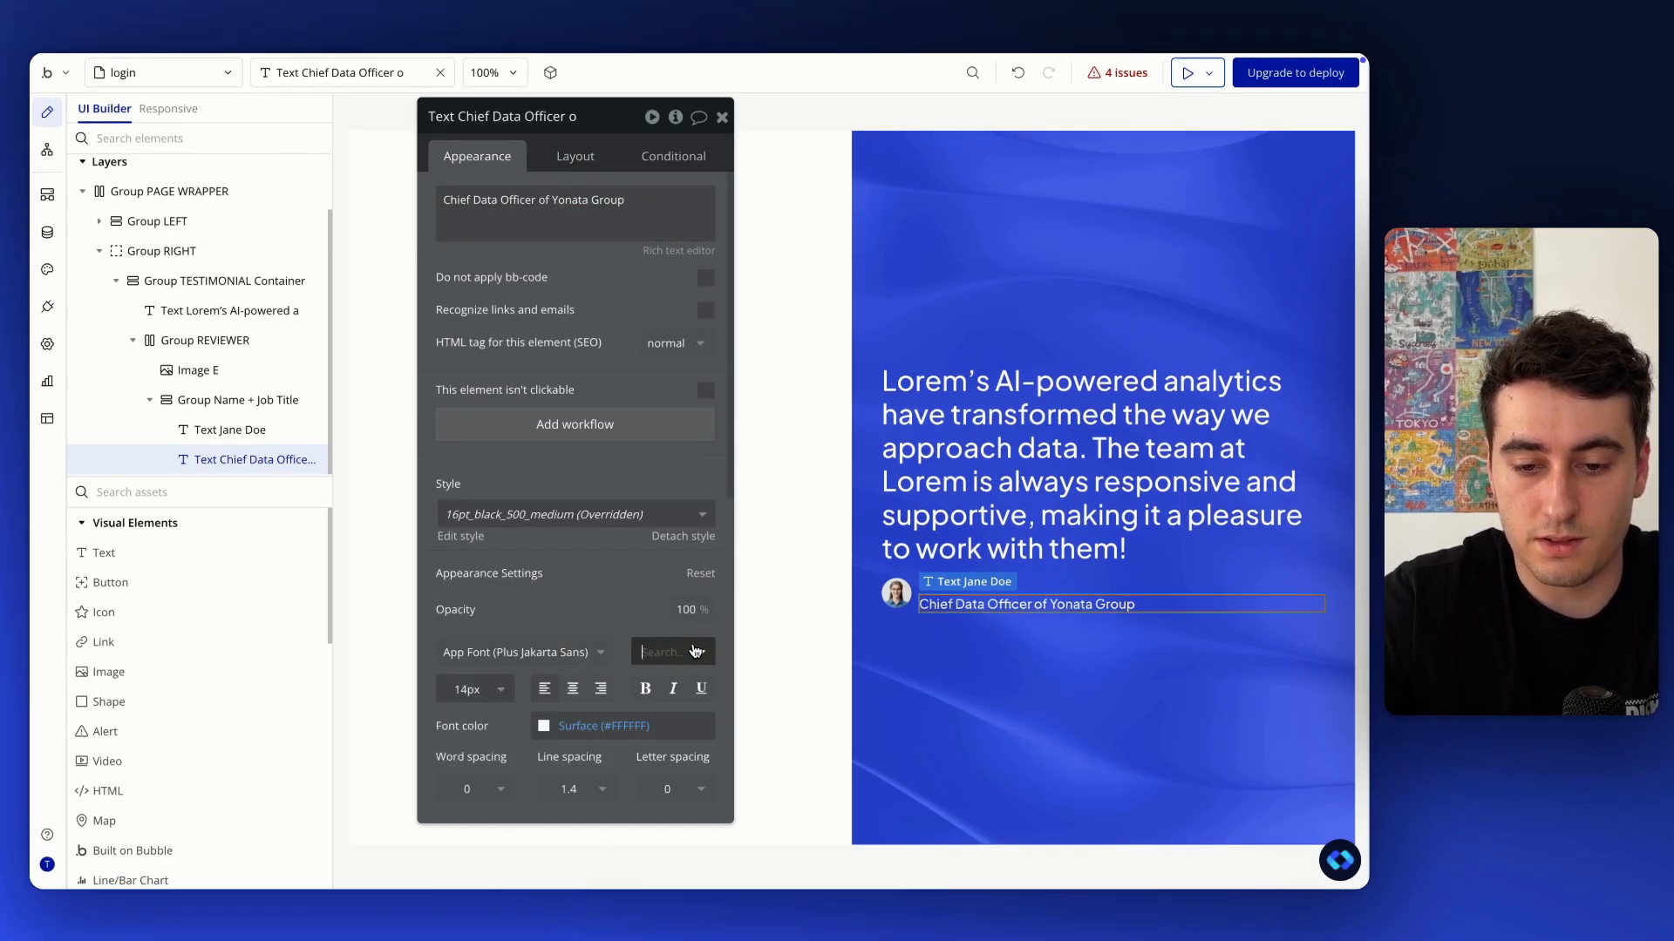
left_click(671, 652)
left_click(656, 788)
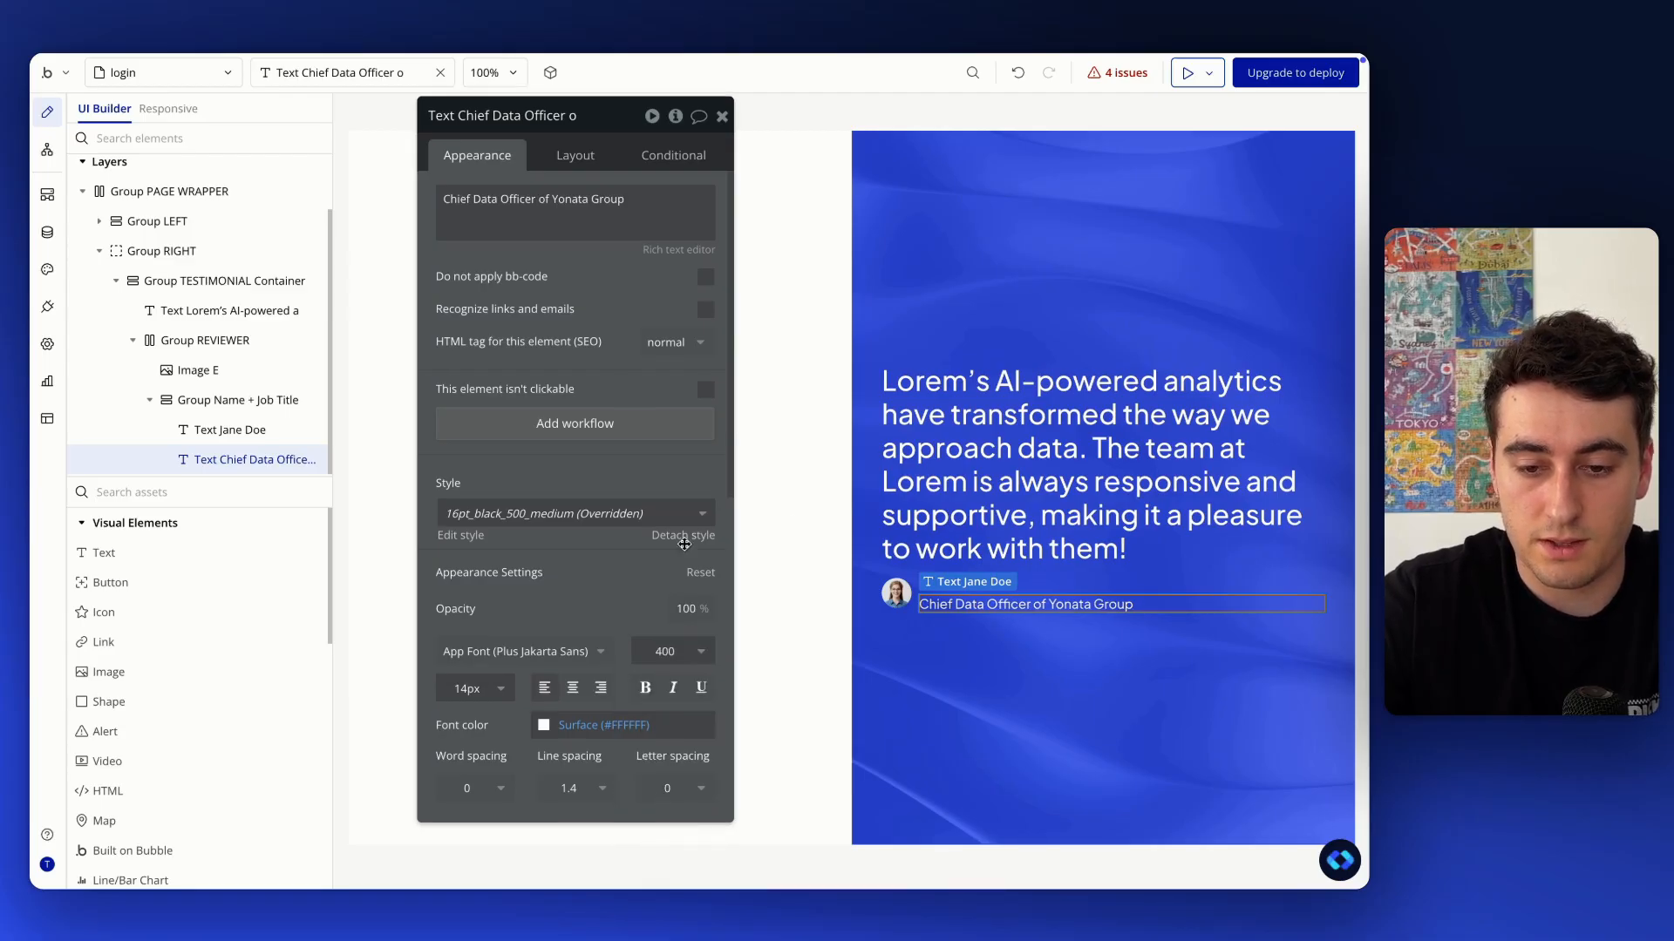
Check the avatar's size in Figma, then open Image E's layout settings in Bubble
left_click(941, 637)
left_click(897, 596)
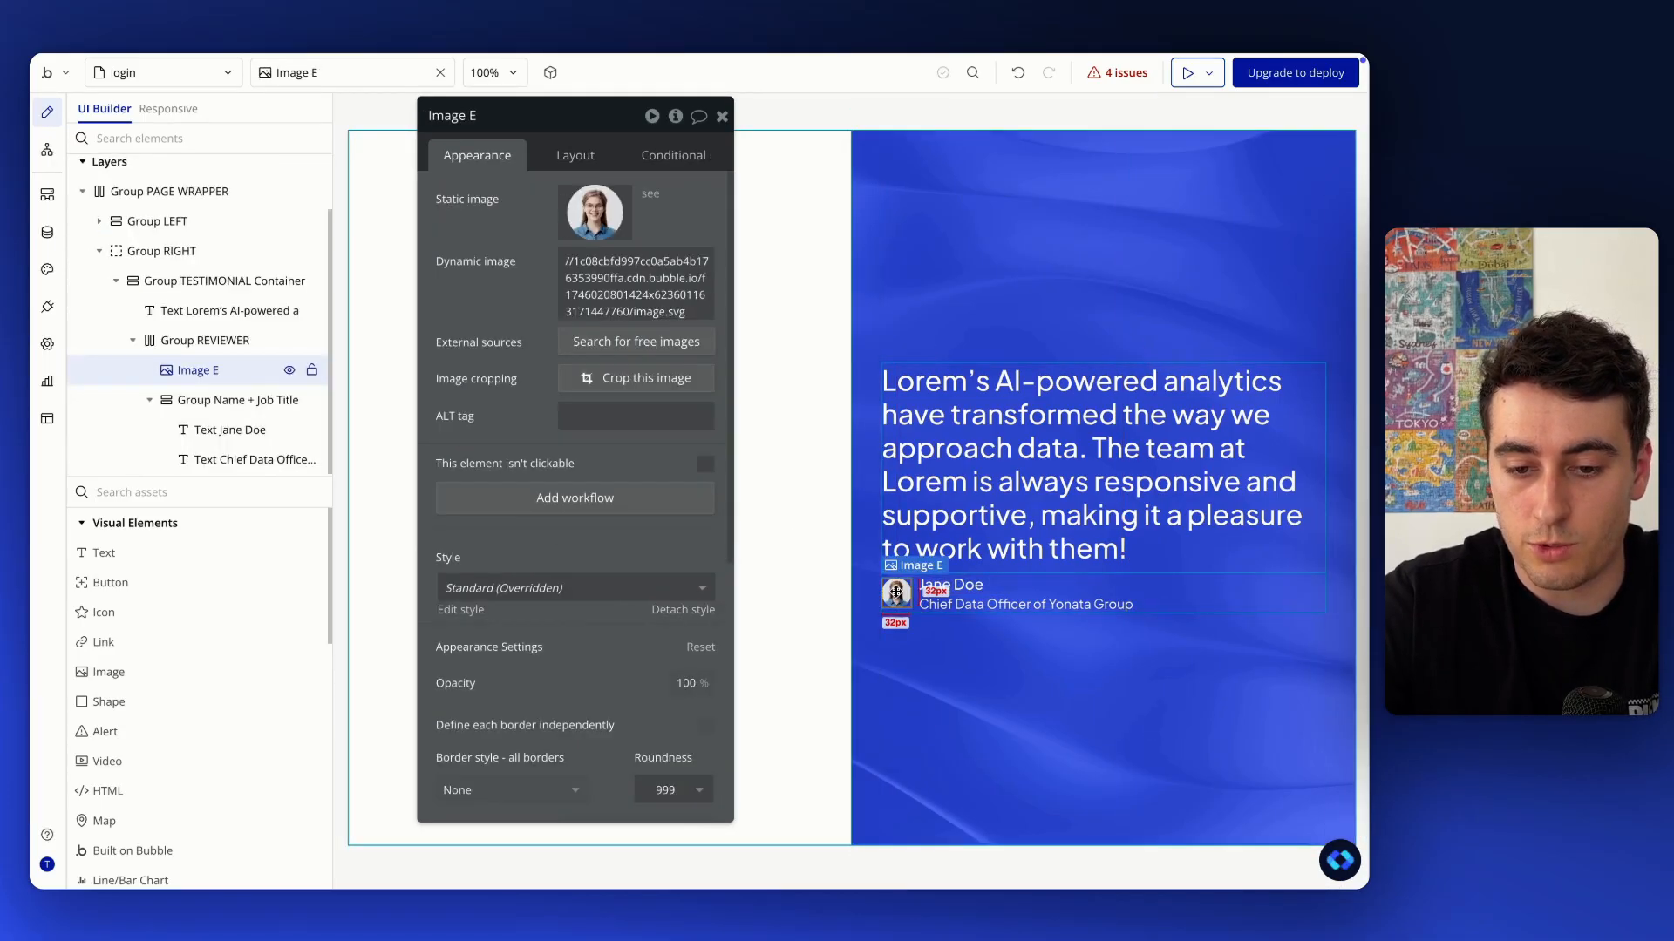
key("super+Tab")
left_click(584, 480)
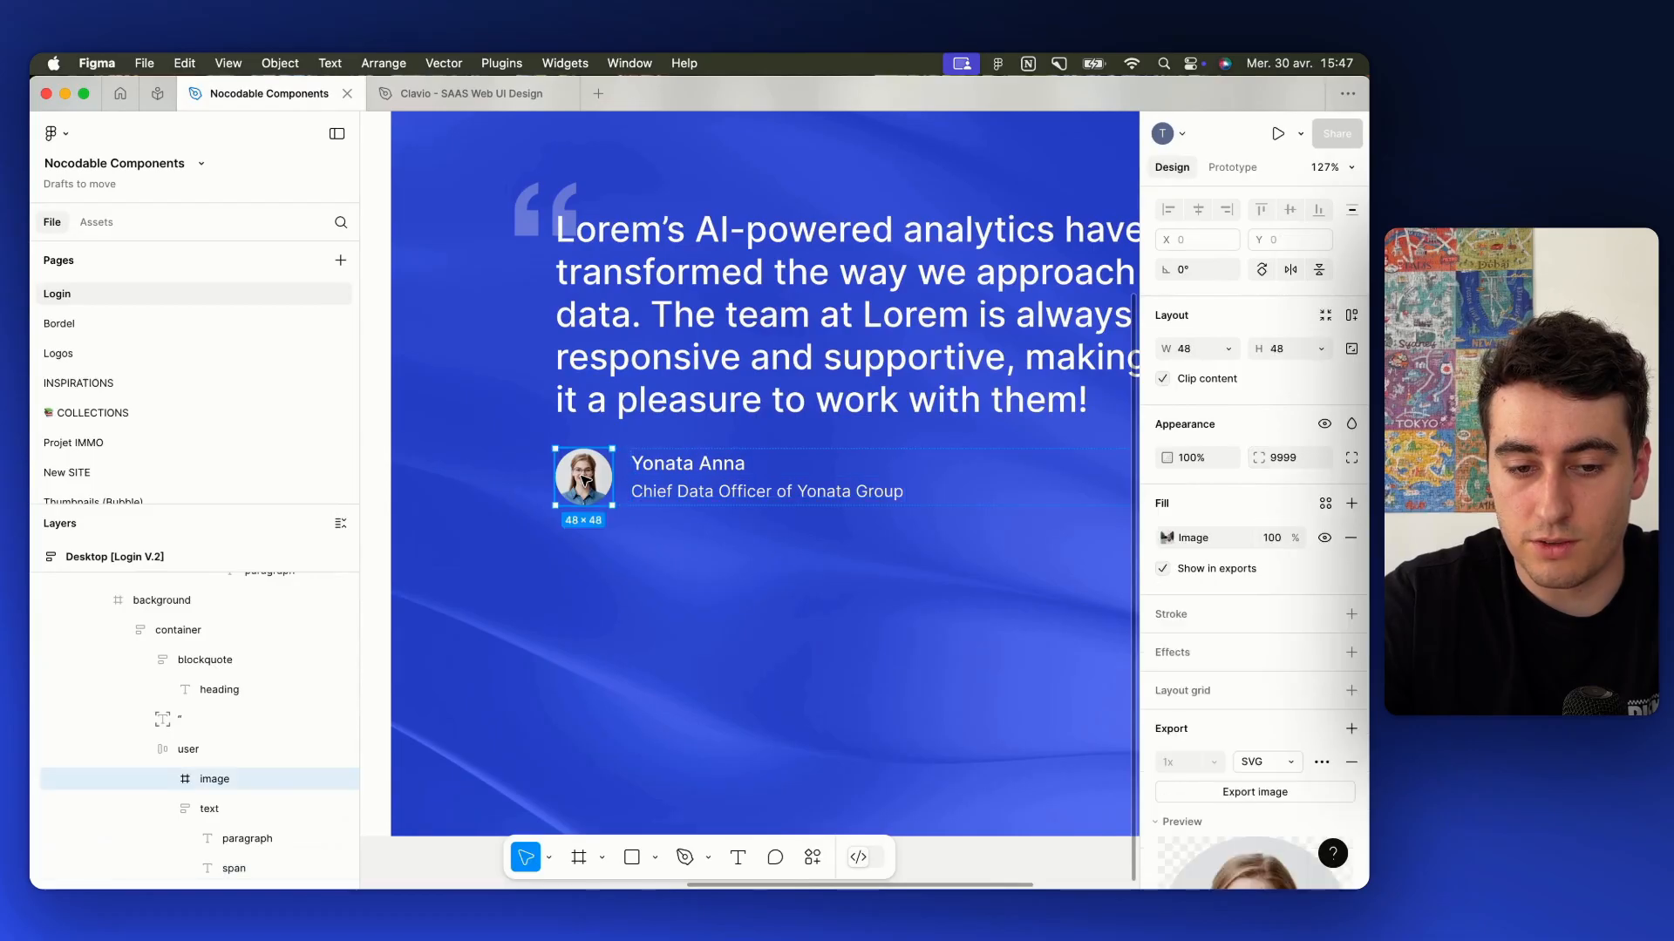
key("ctrl+Up")
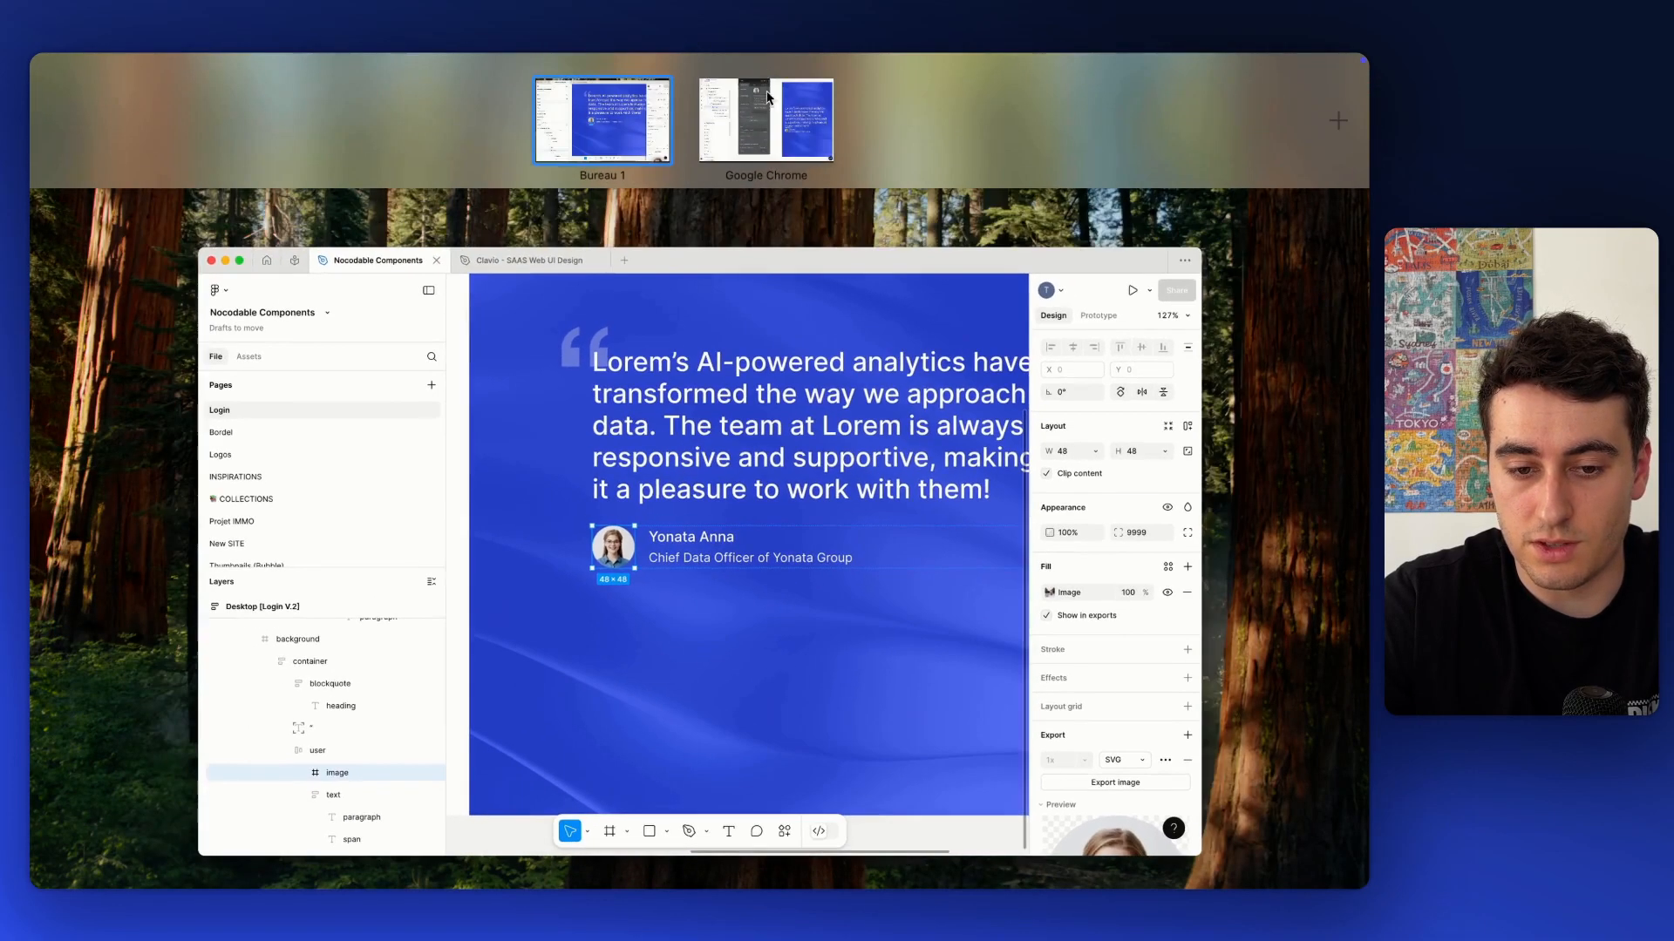
left_click(767, 120)
left_click(579, 161)
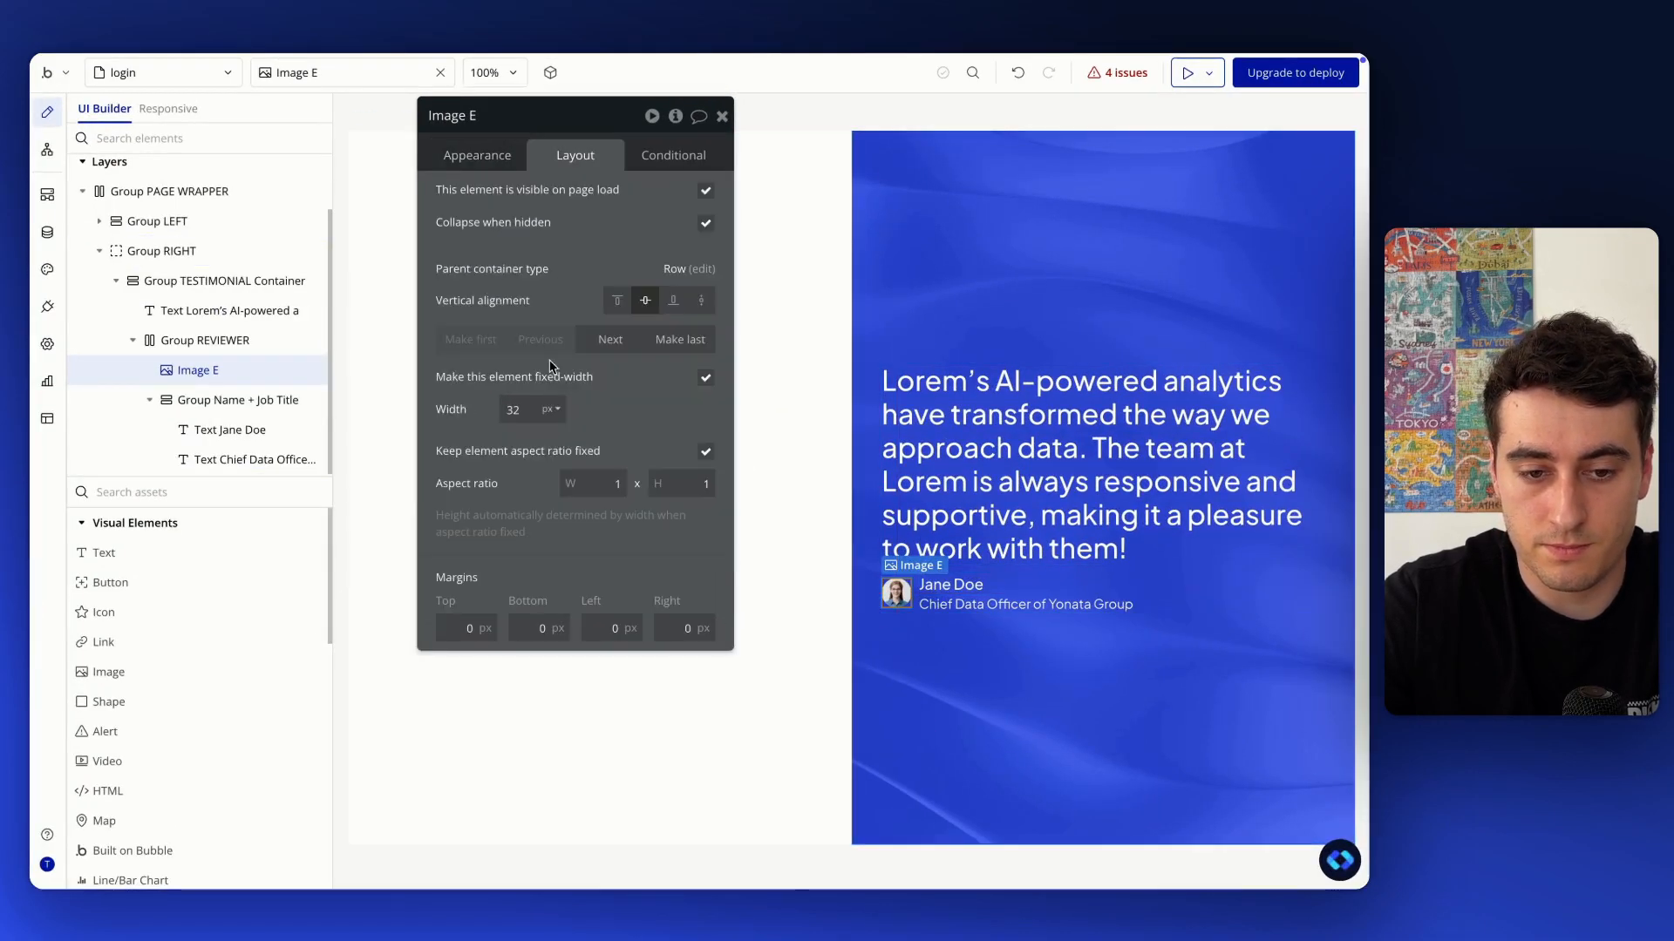
Set the avatar width to 48 and centre Group Name + Job Title vertically
double_click(516, 409)
type("48")
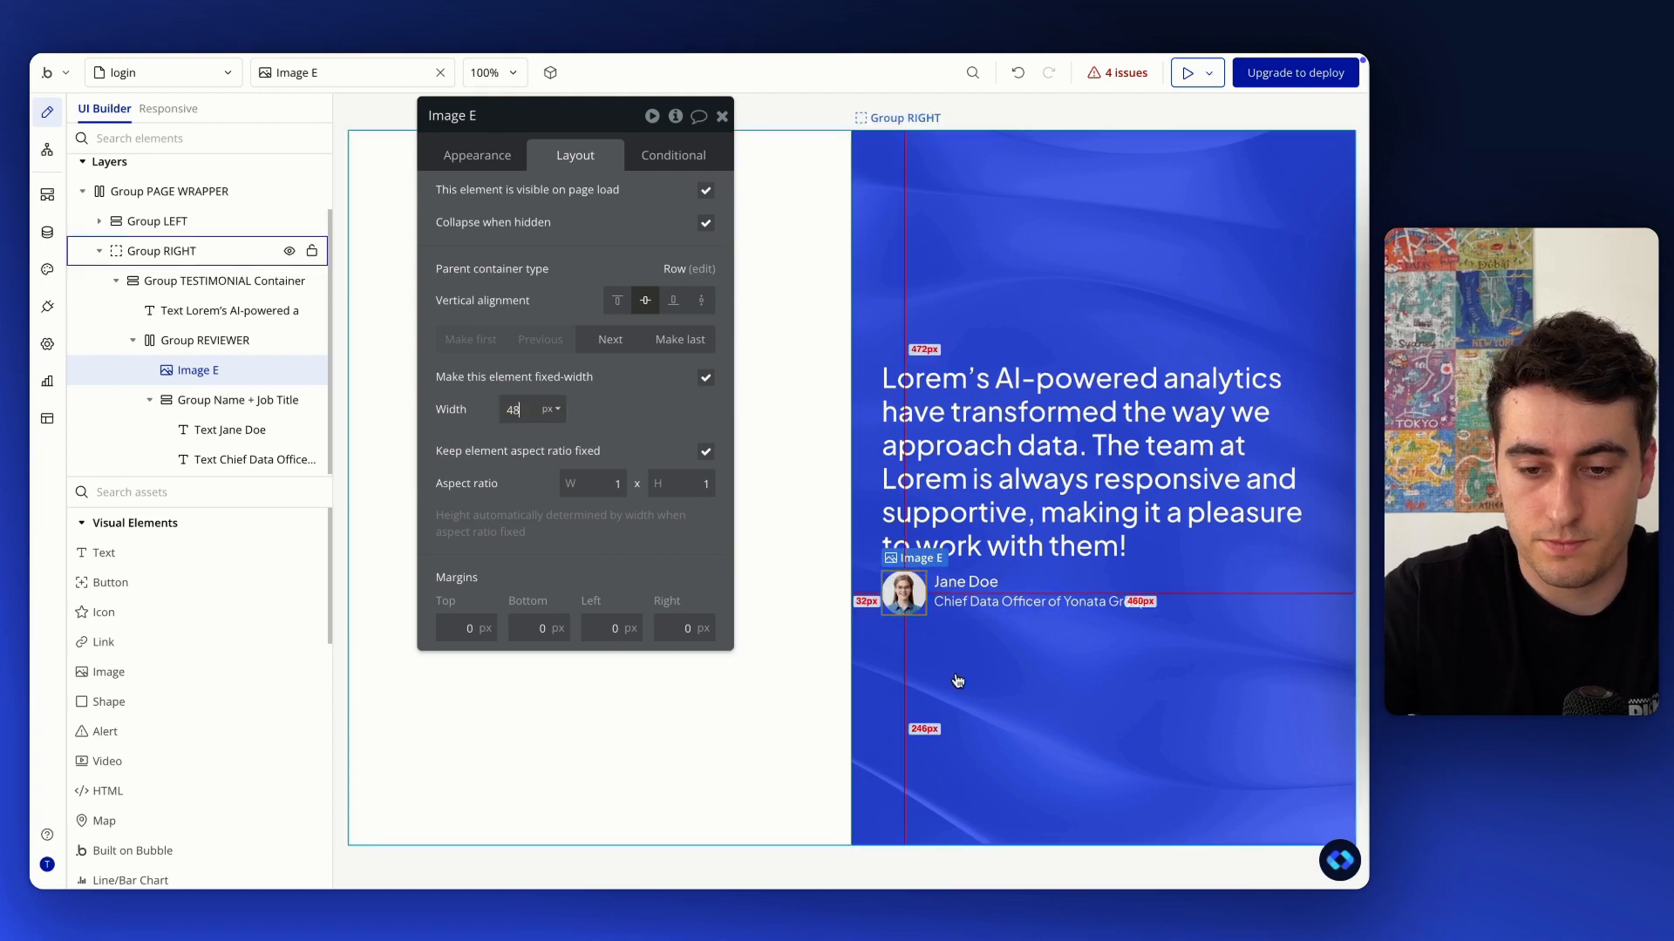
left_click(1028, 586)
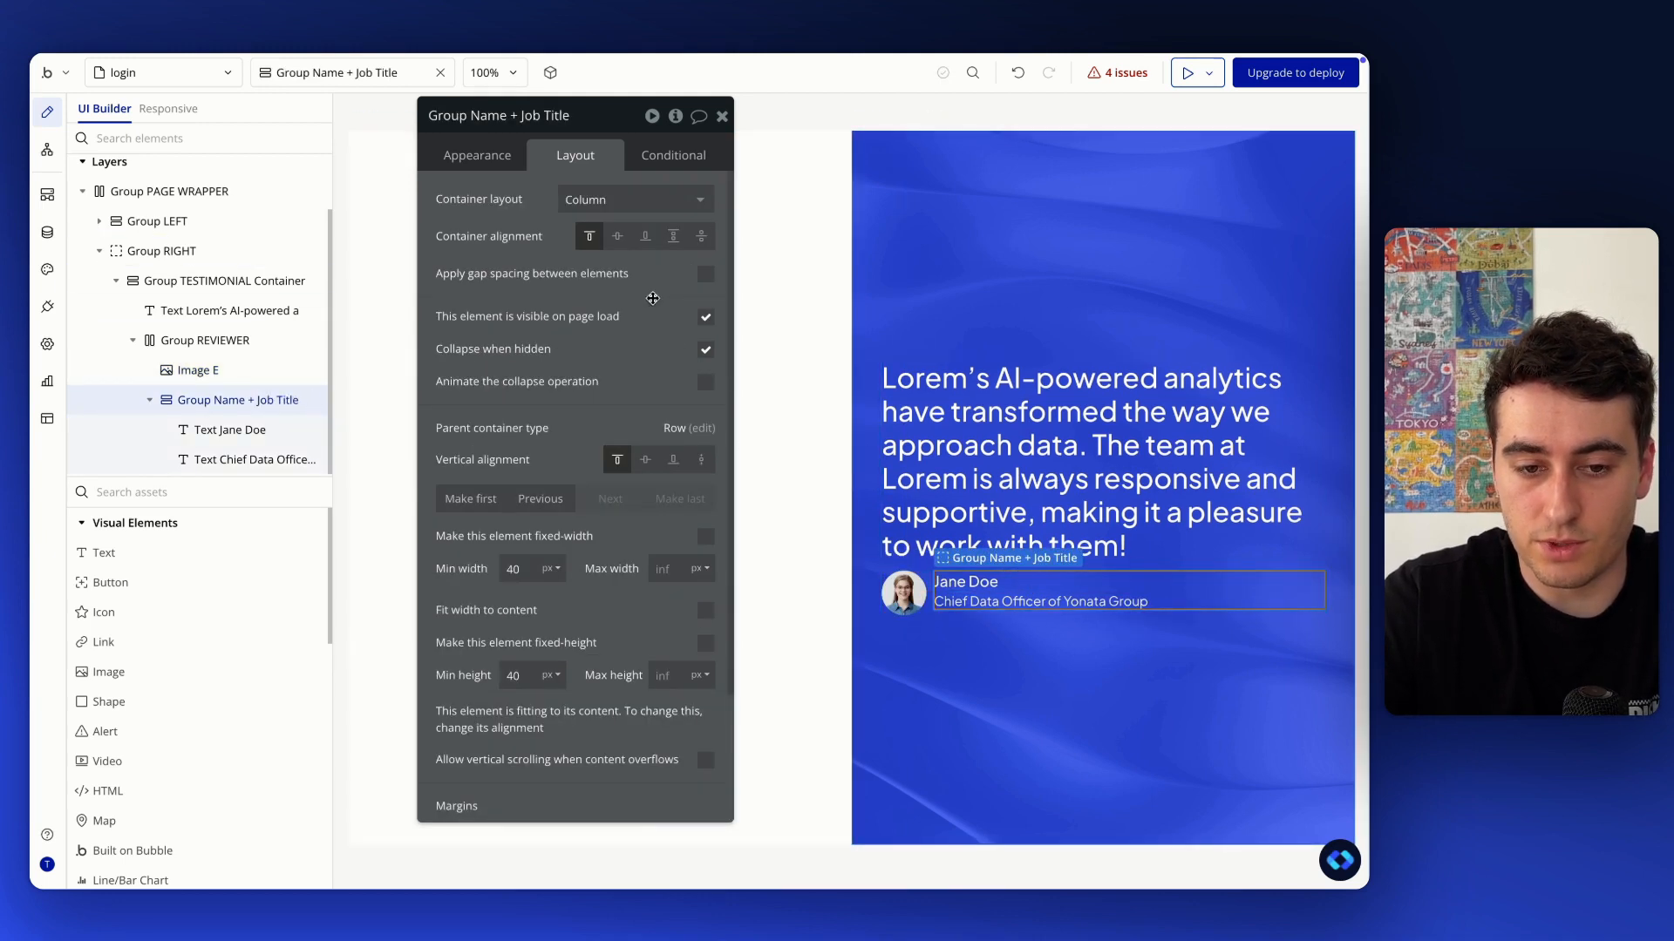
left_click(645, 459)
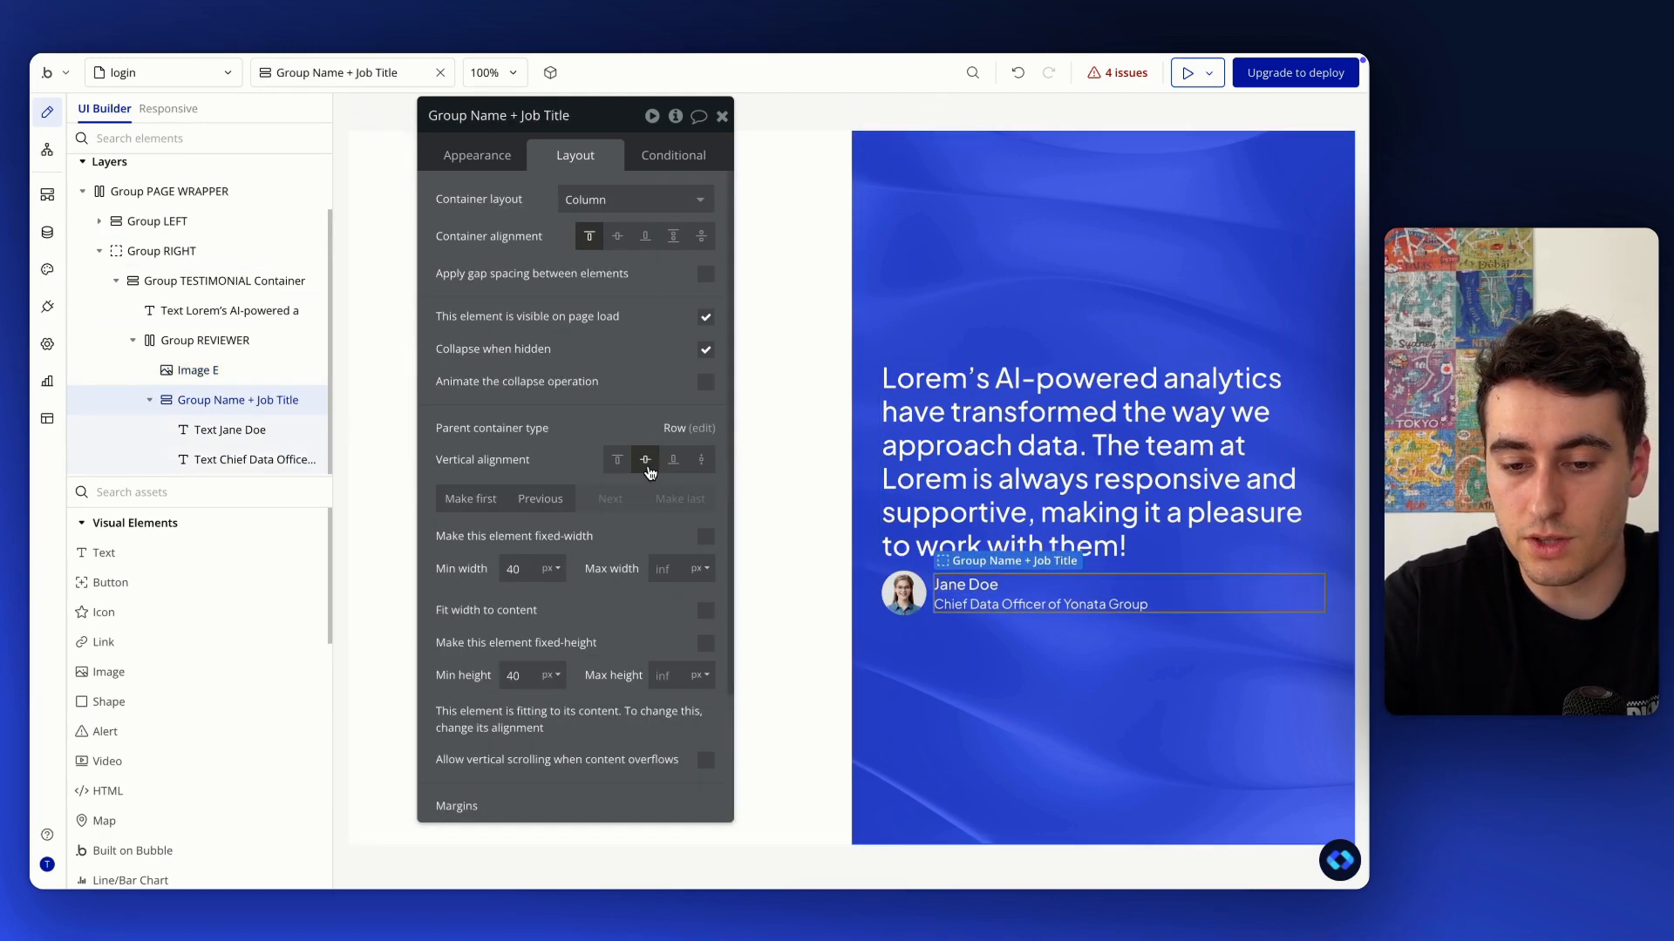
Enable gap spacing on TESTIMONIAL Container with a 24px row gap
left_click(929, 566)
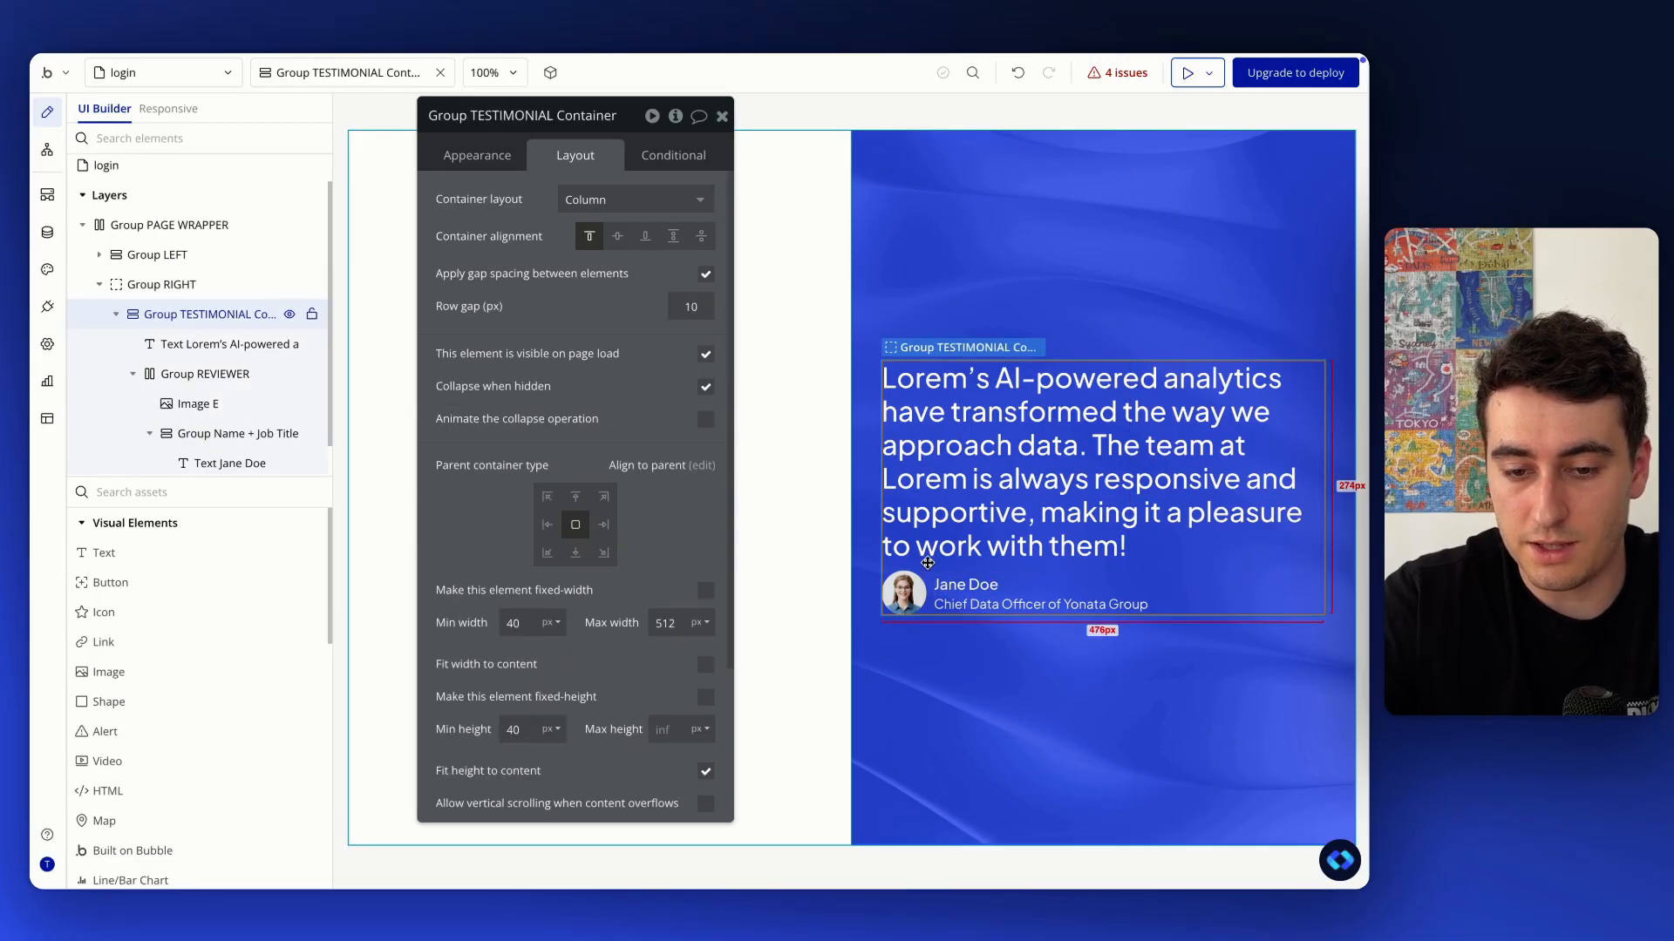
left_click(705, 274)
double_click(696, 312)
type("24")
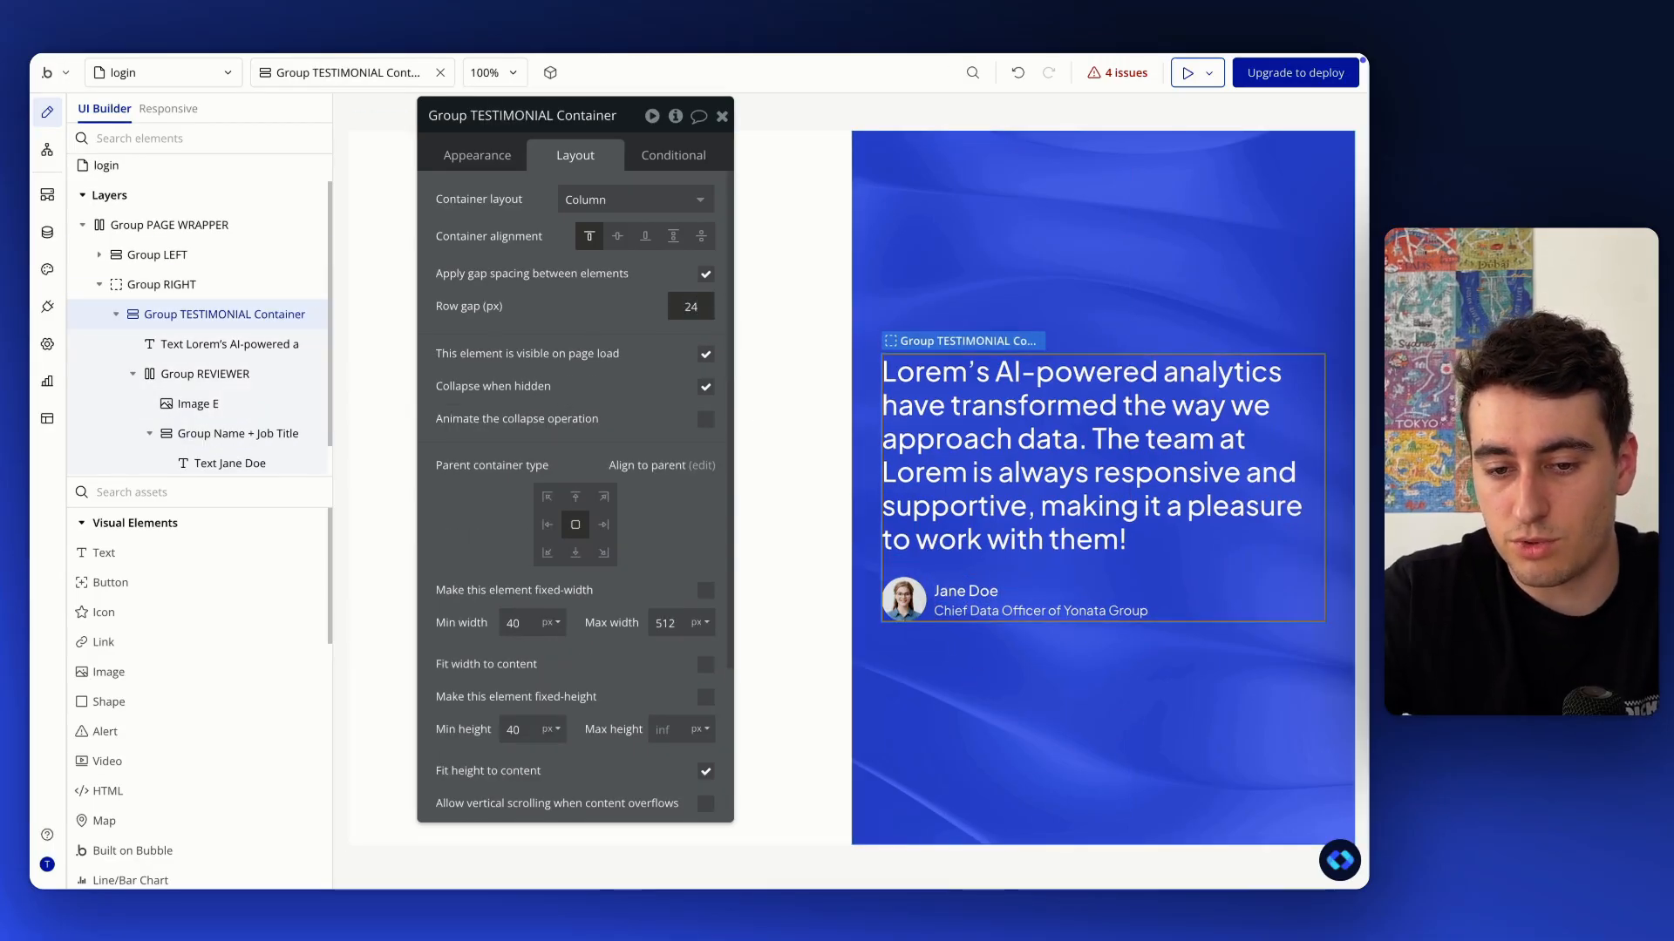
left_click(993, 708)
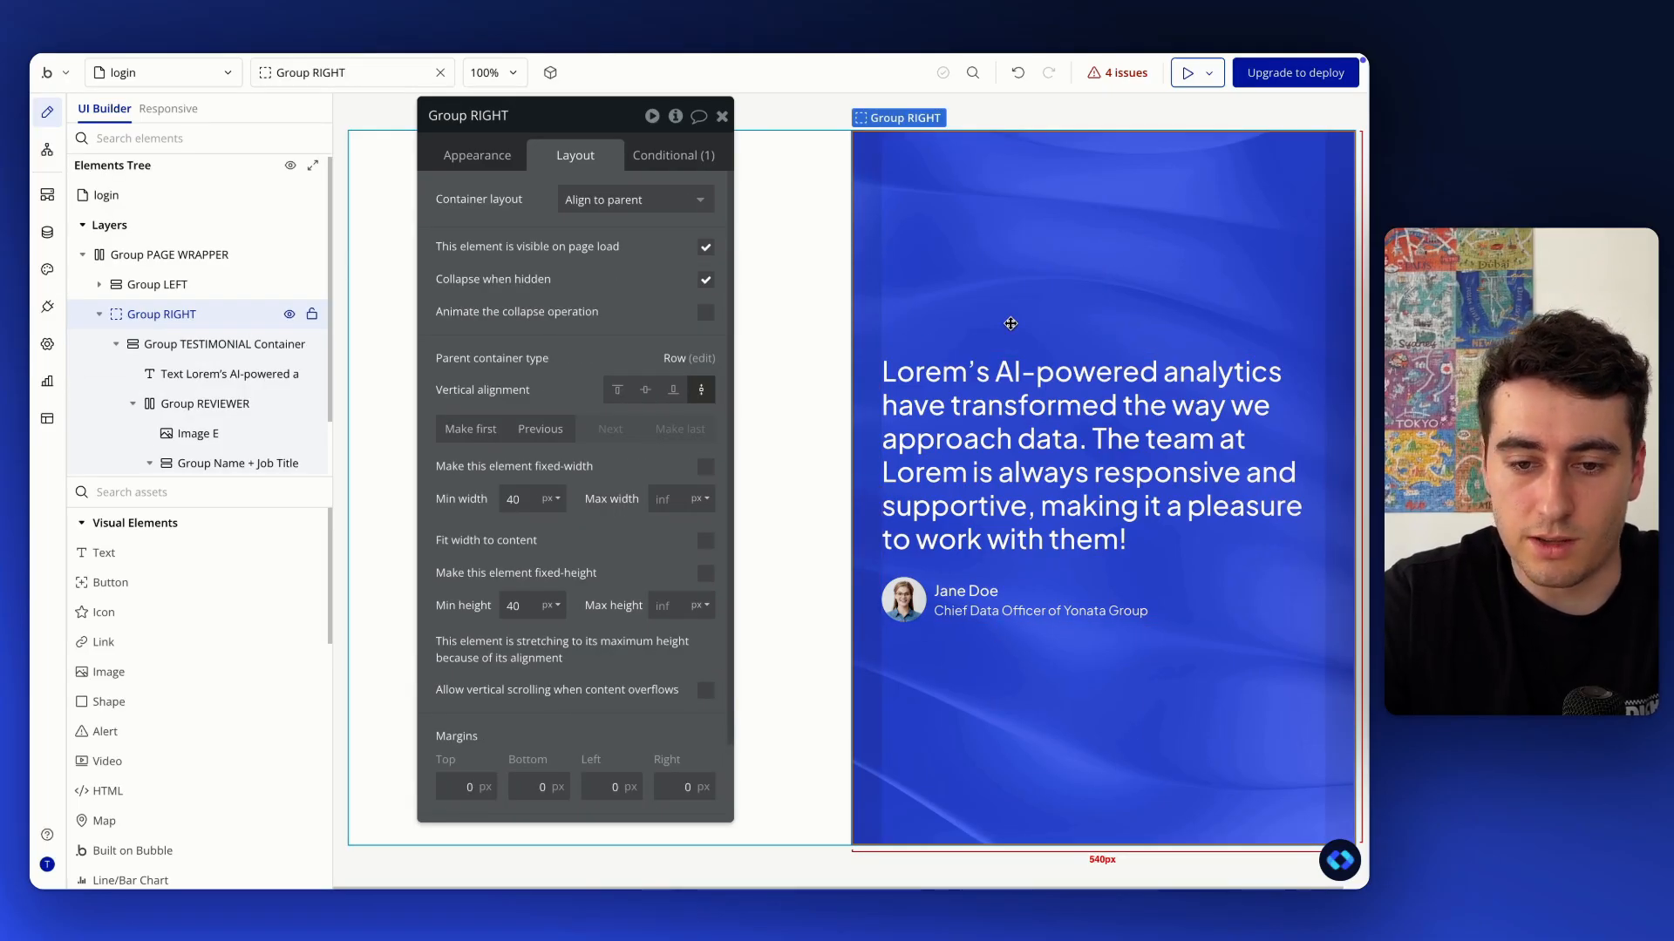
left_click(218, 344)
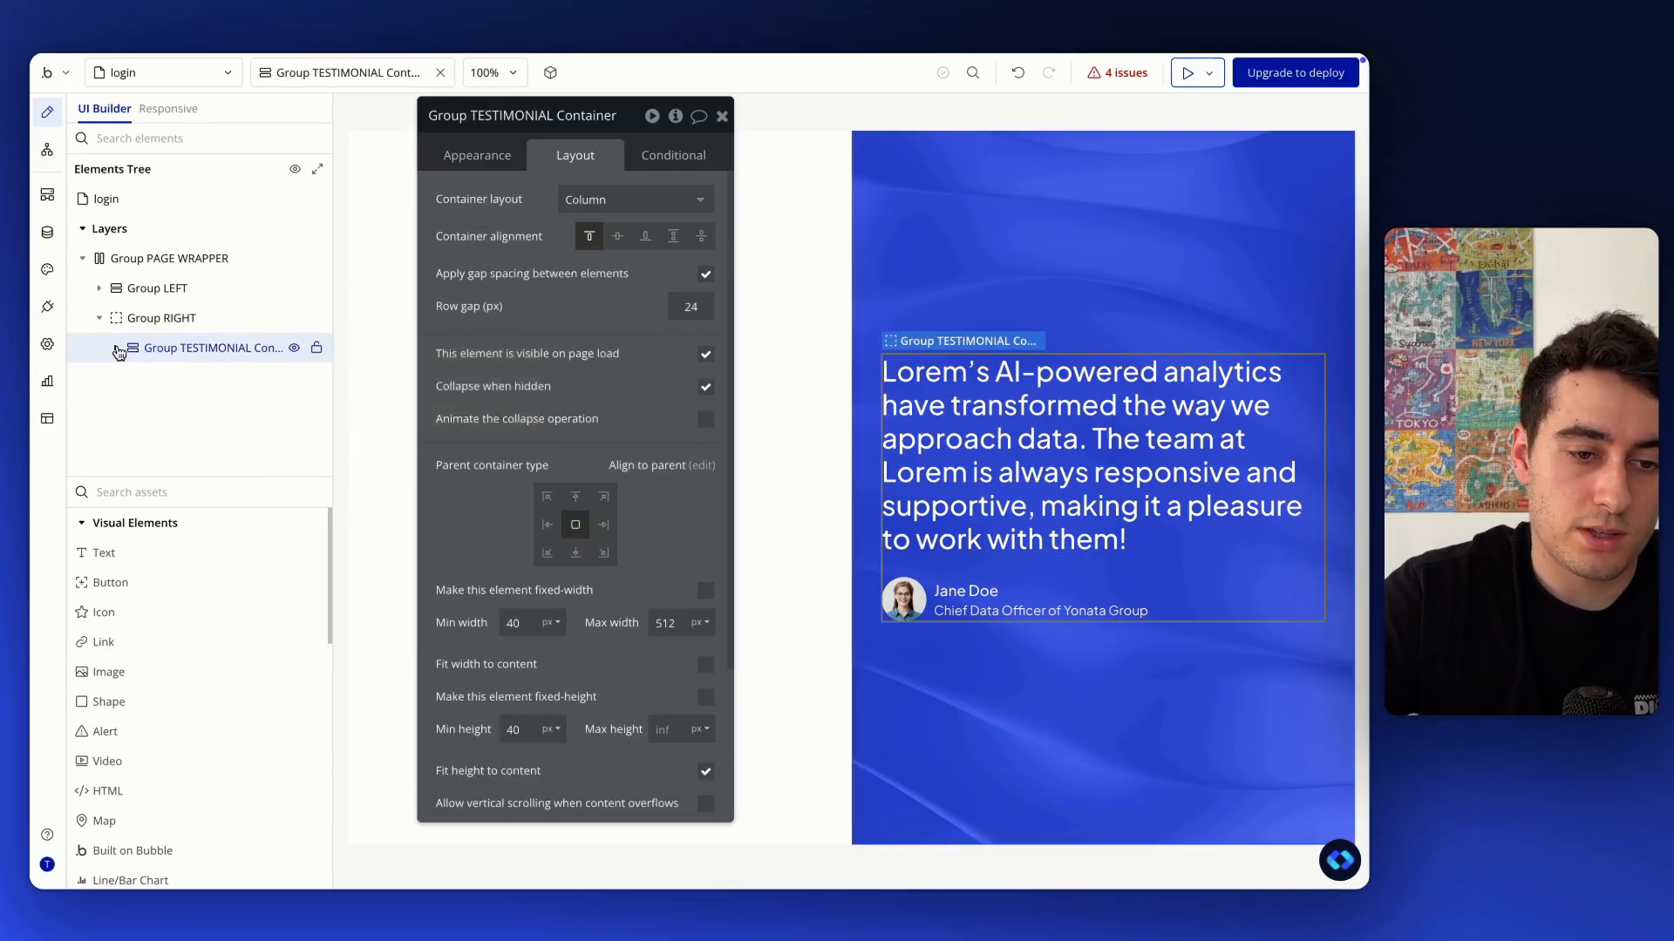
key("ctrl+Up")
In Figma, select the quote-mark layer and add an SVG export setting to it
left_click(523, 305)
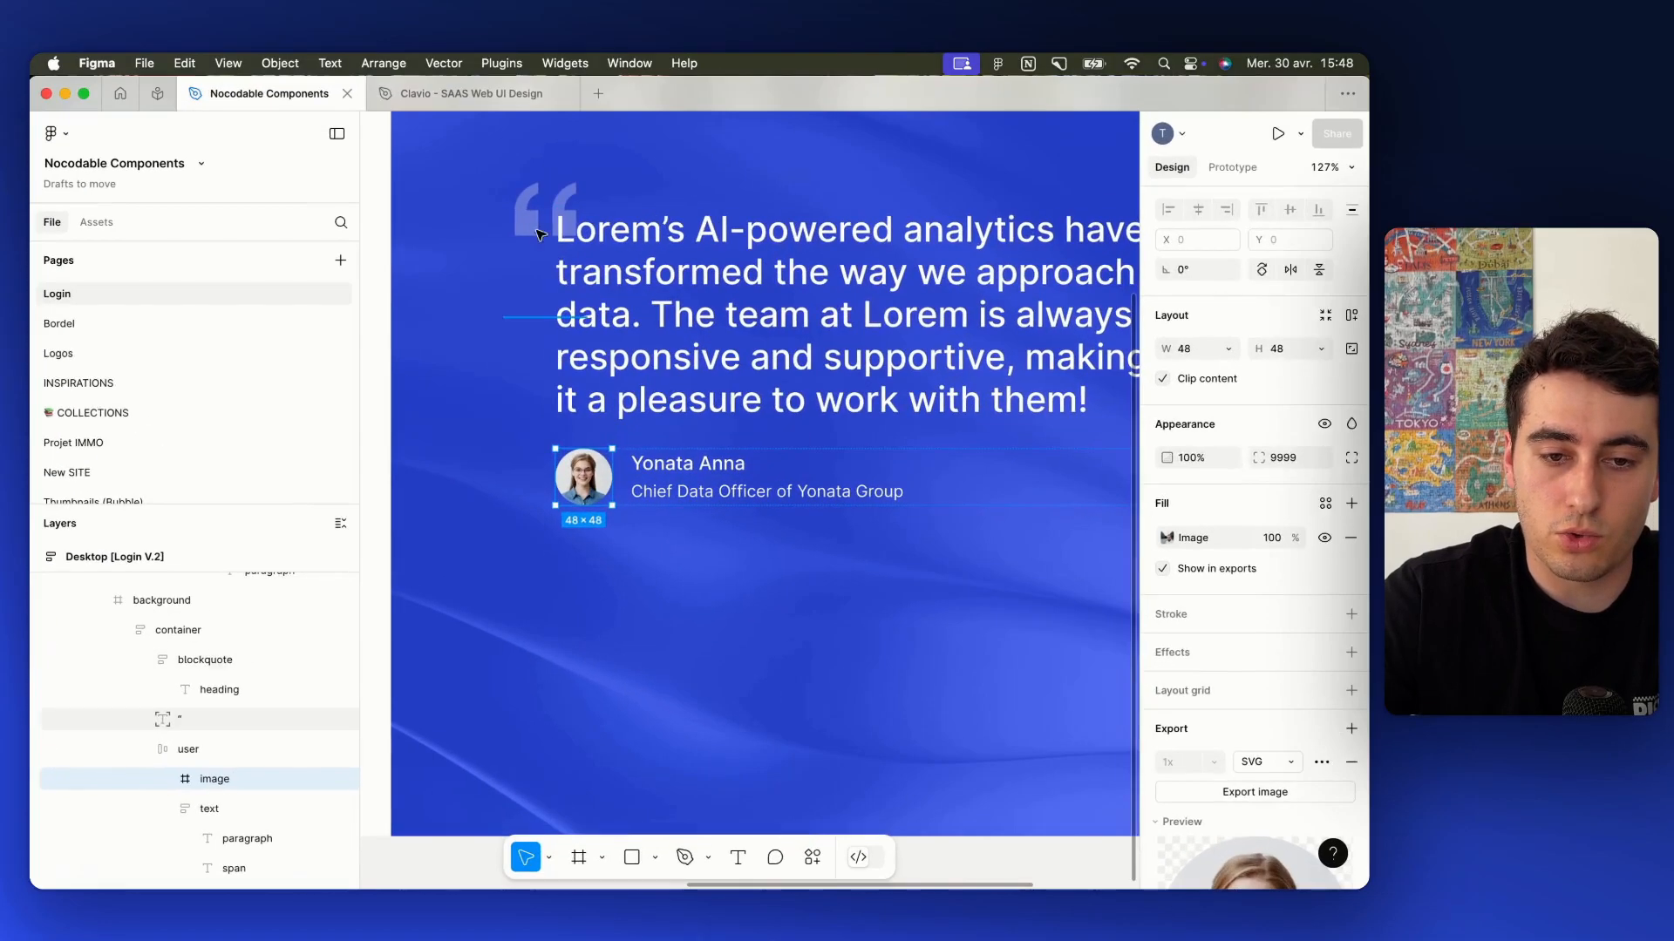
left_click(524, 212)
double_click(545, 196)
key("Escape")
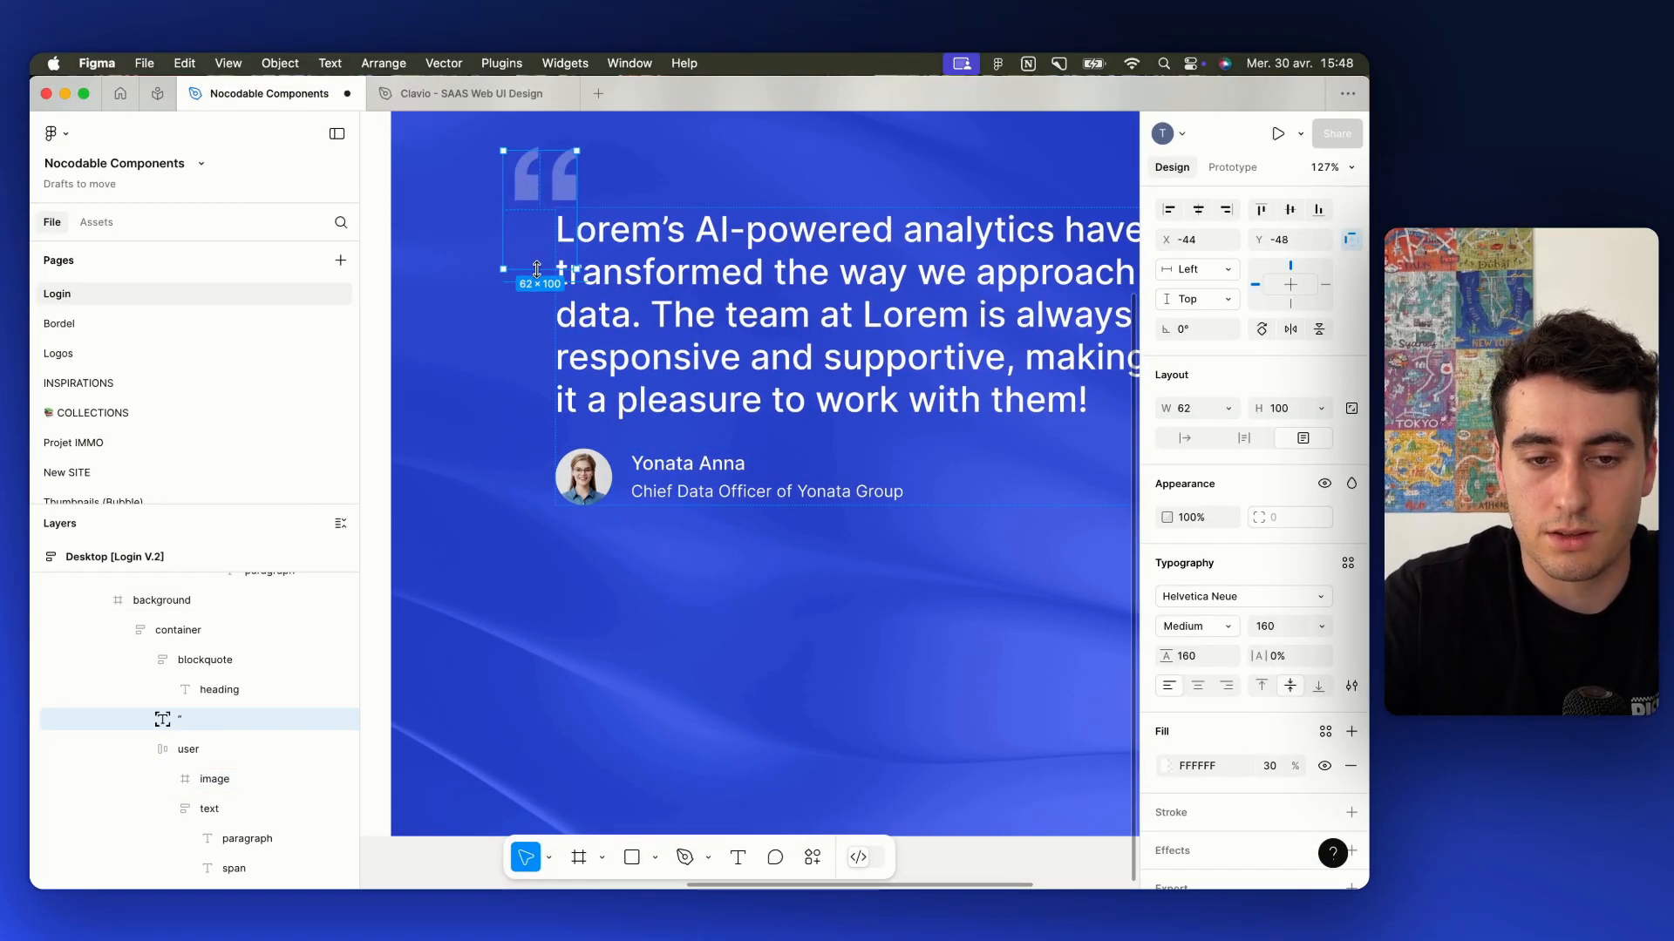
scroll(1255, 697, "down", 3)
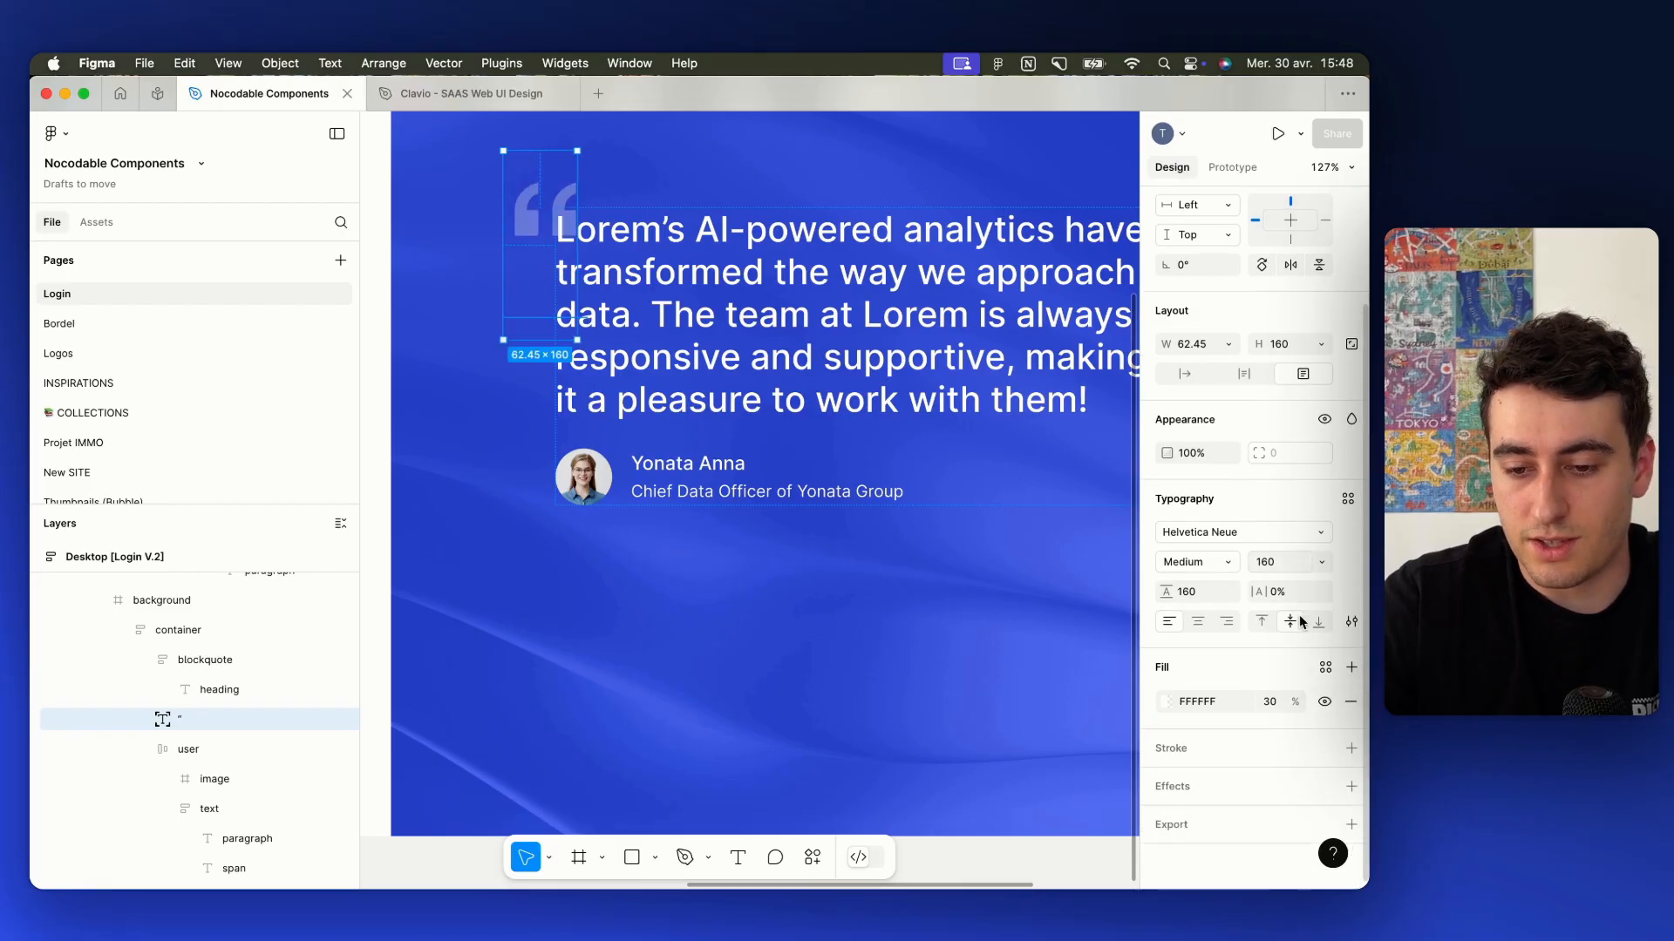
left_click(1351, 824)
scroll(1353, 825, "down", 3)
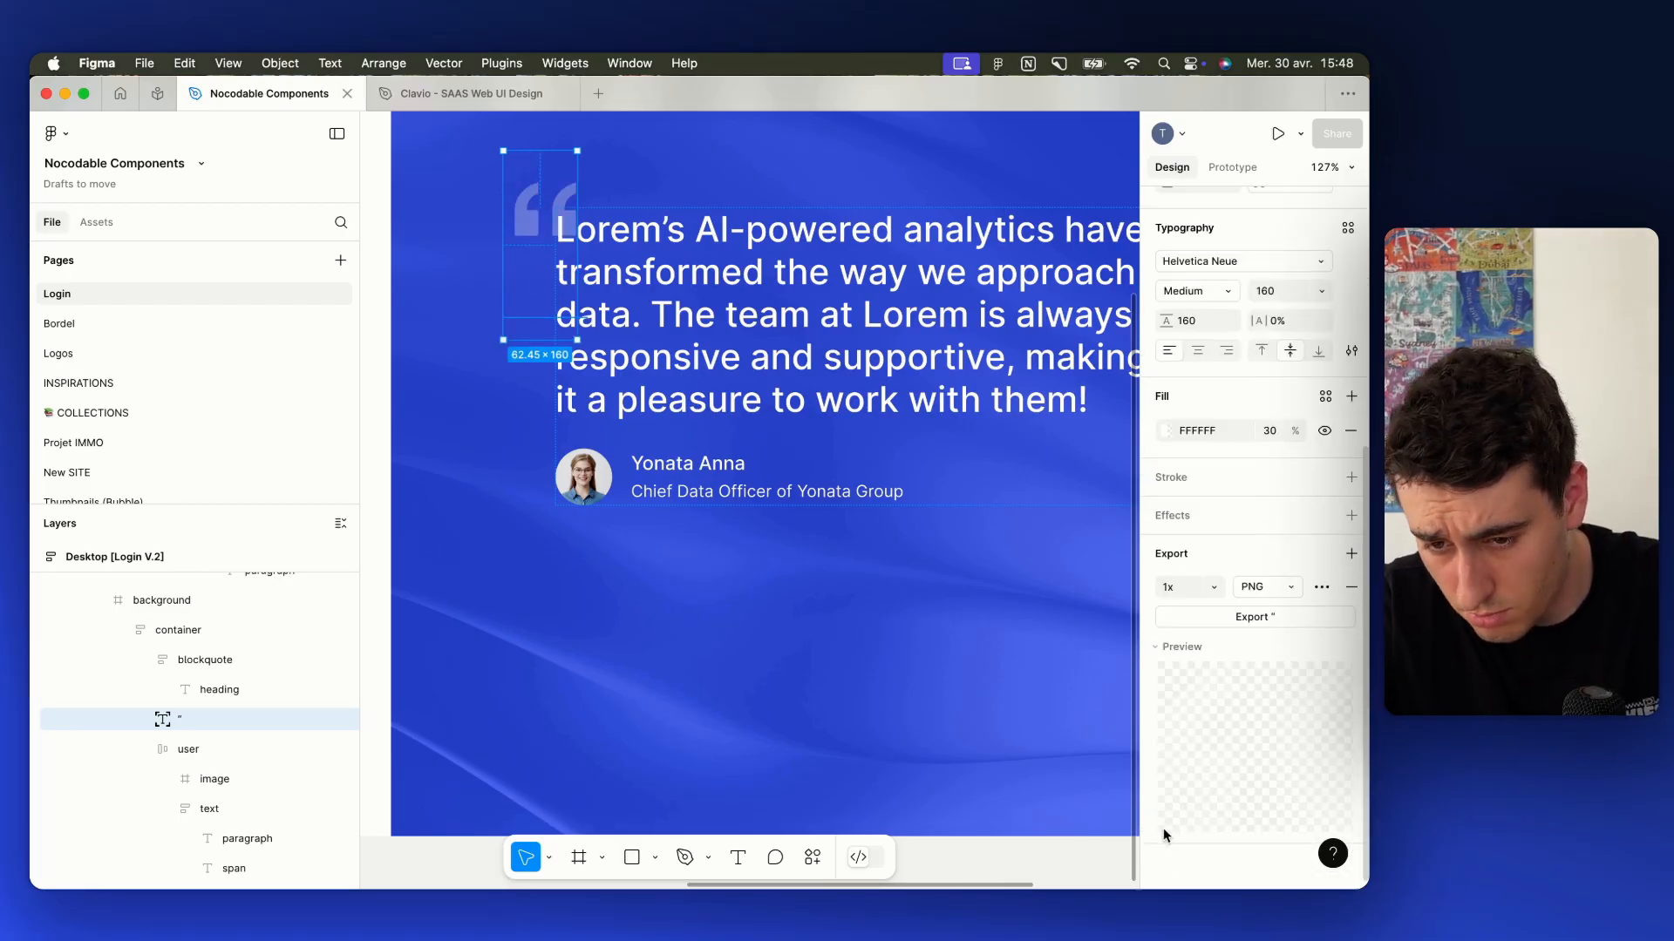
left_click(1270, 589)
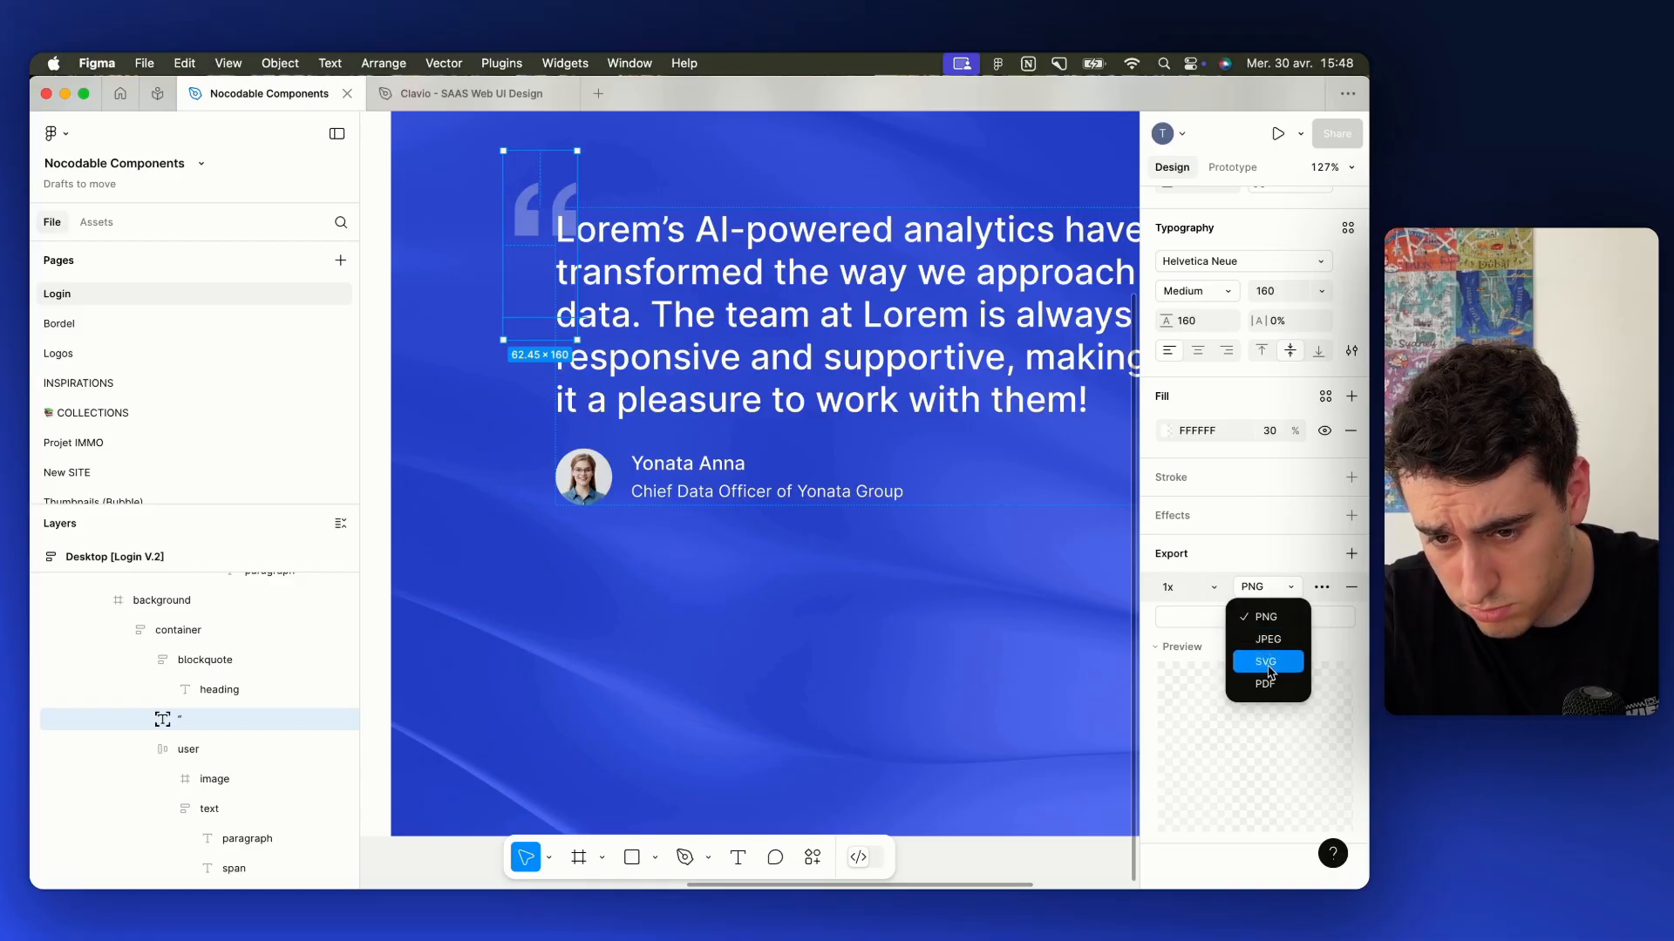
left_click(1248, 647)
Re-inspect the quote mark and its parent container's layout, then return to Bubble
left_click(979, 605)
key("ctrl+Up")
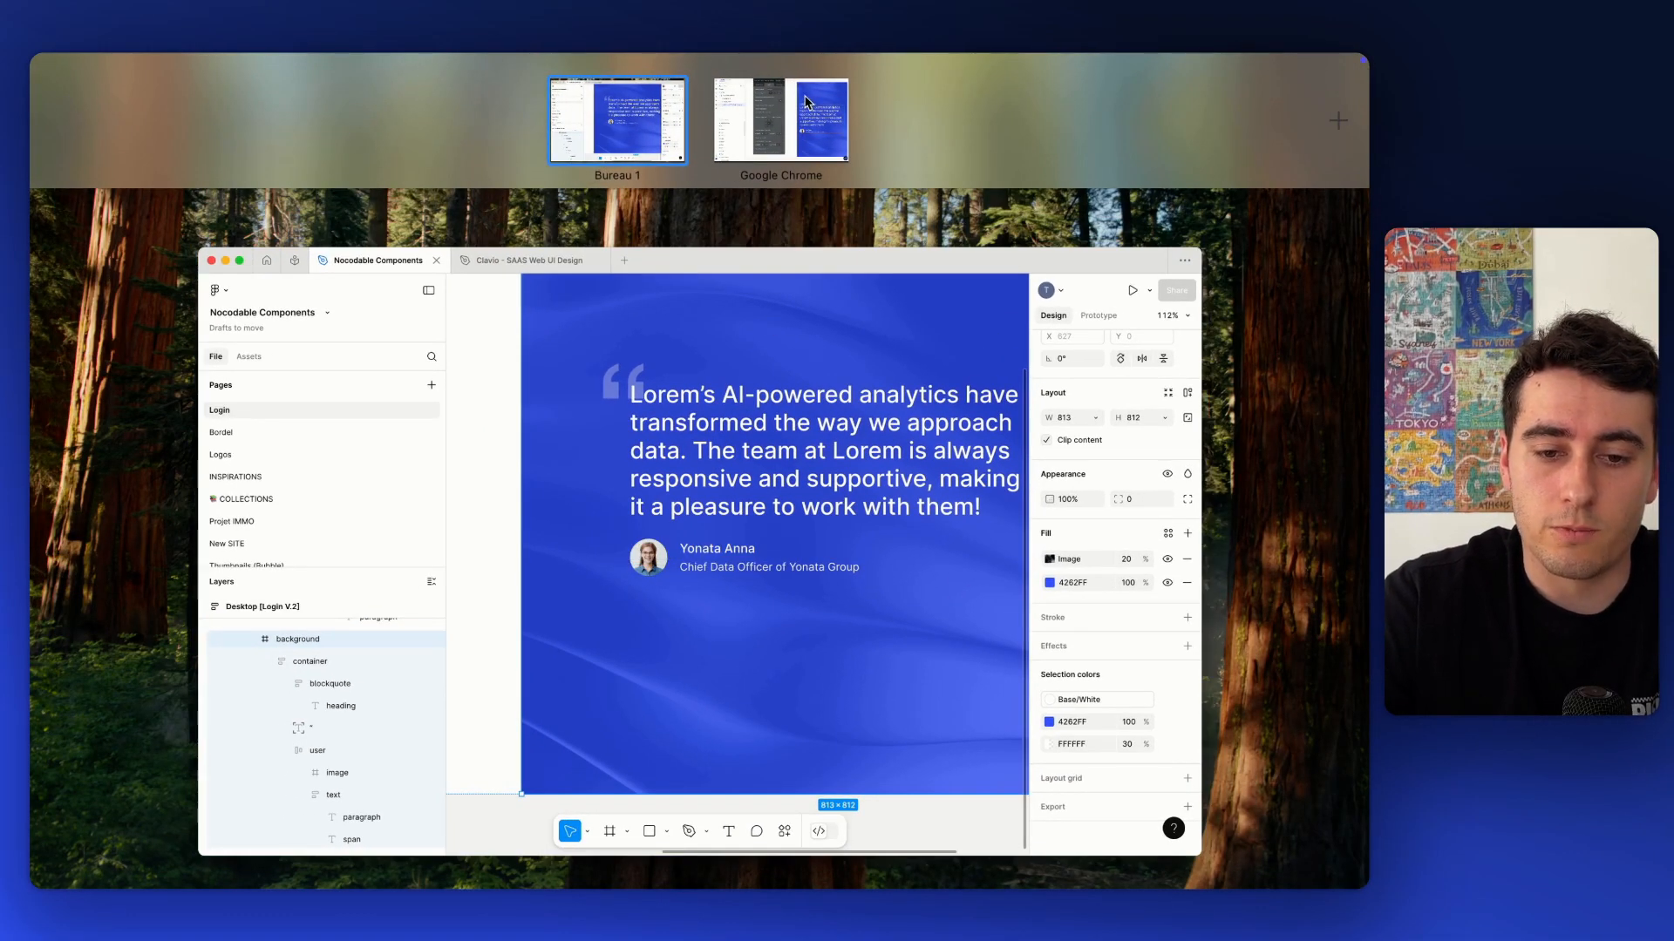
left_click(803, 590)
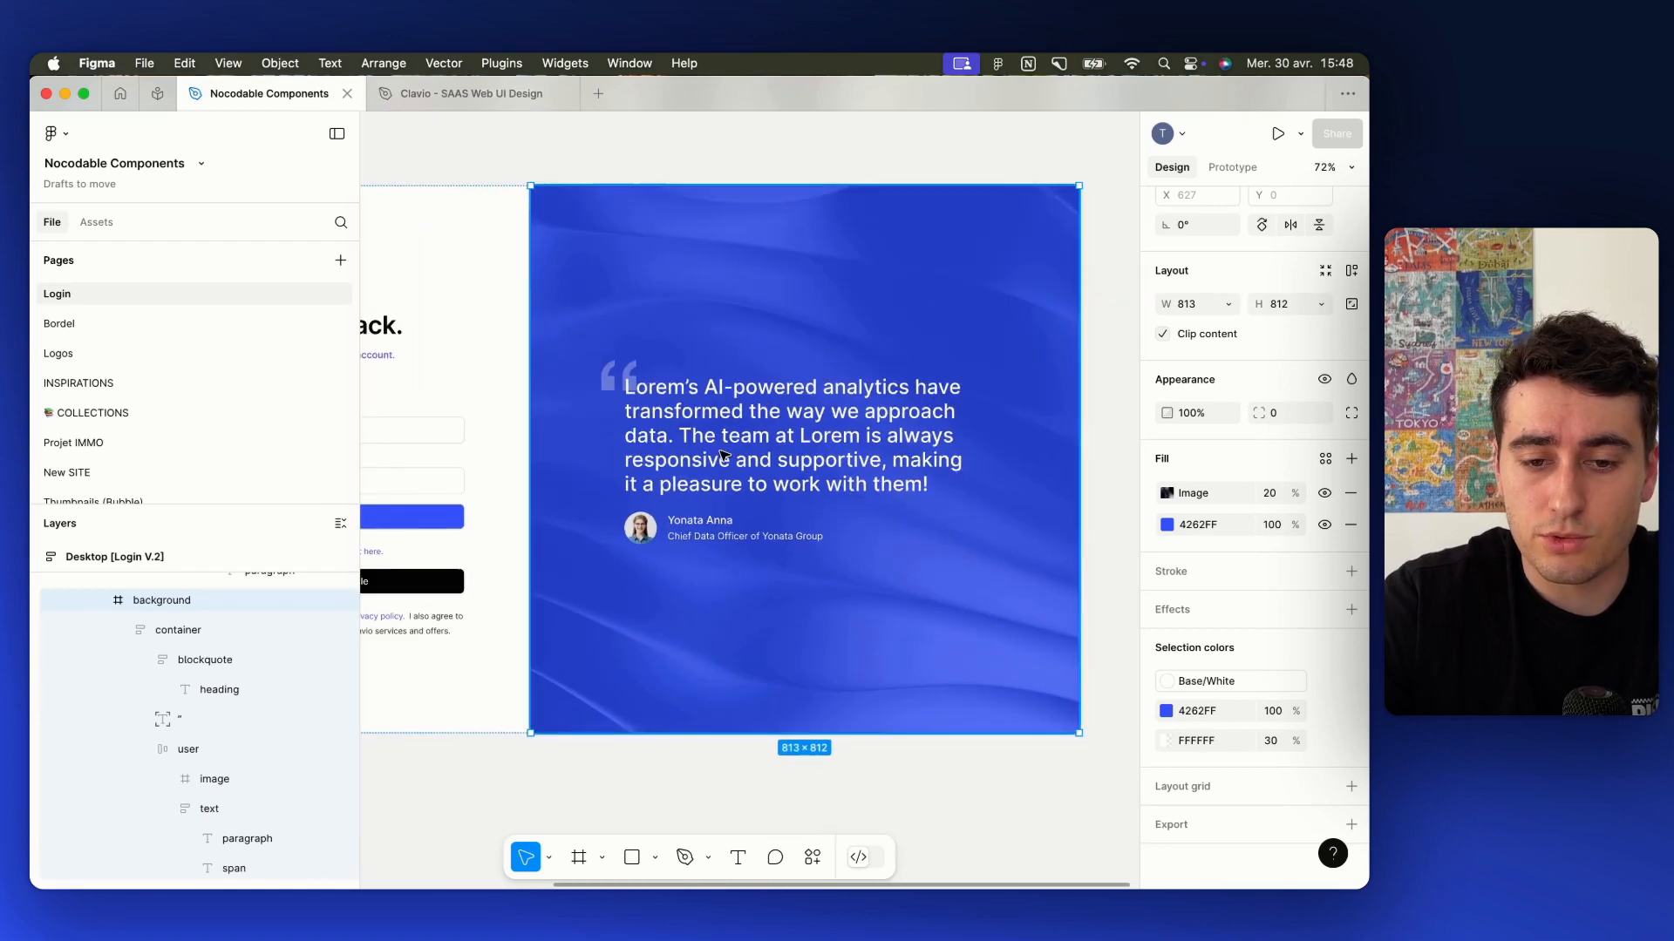
double_click(723, 455)
double_click(723, 455)
left_click(606, 380)
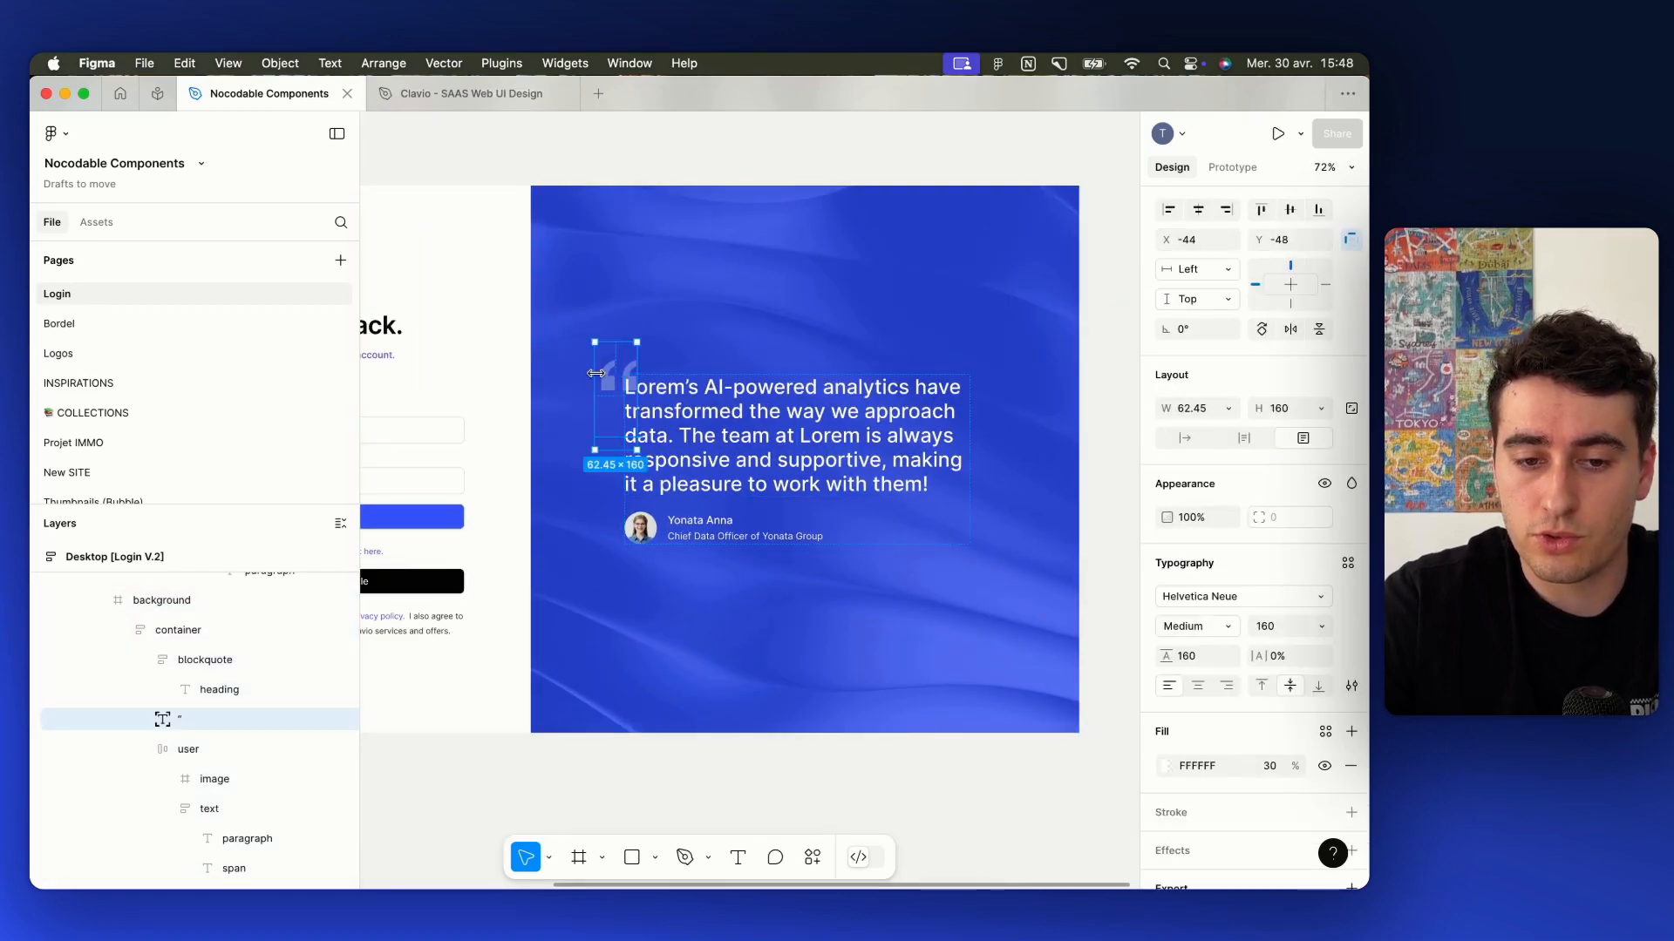
key("Escape")
key("Escape")
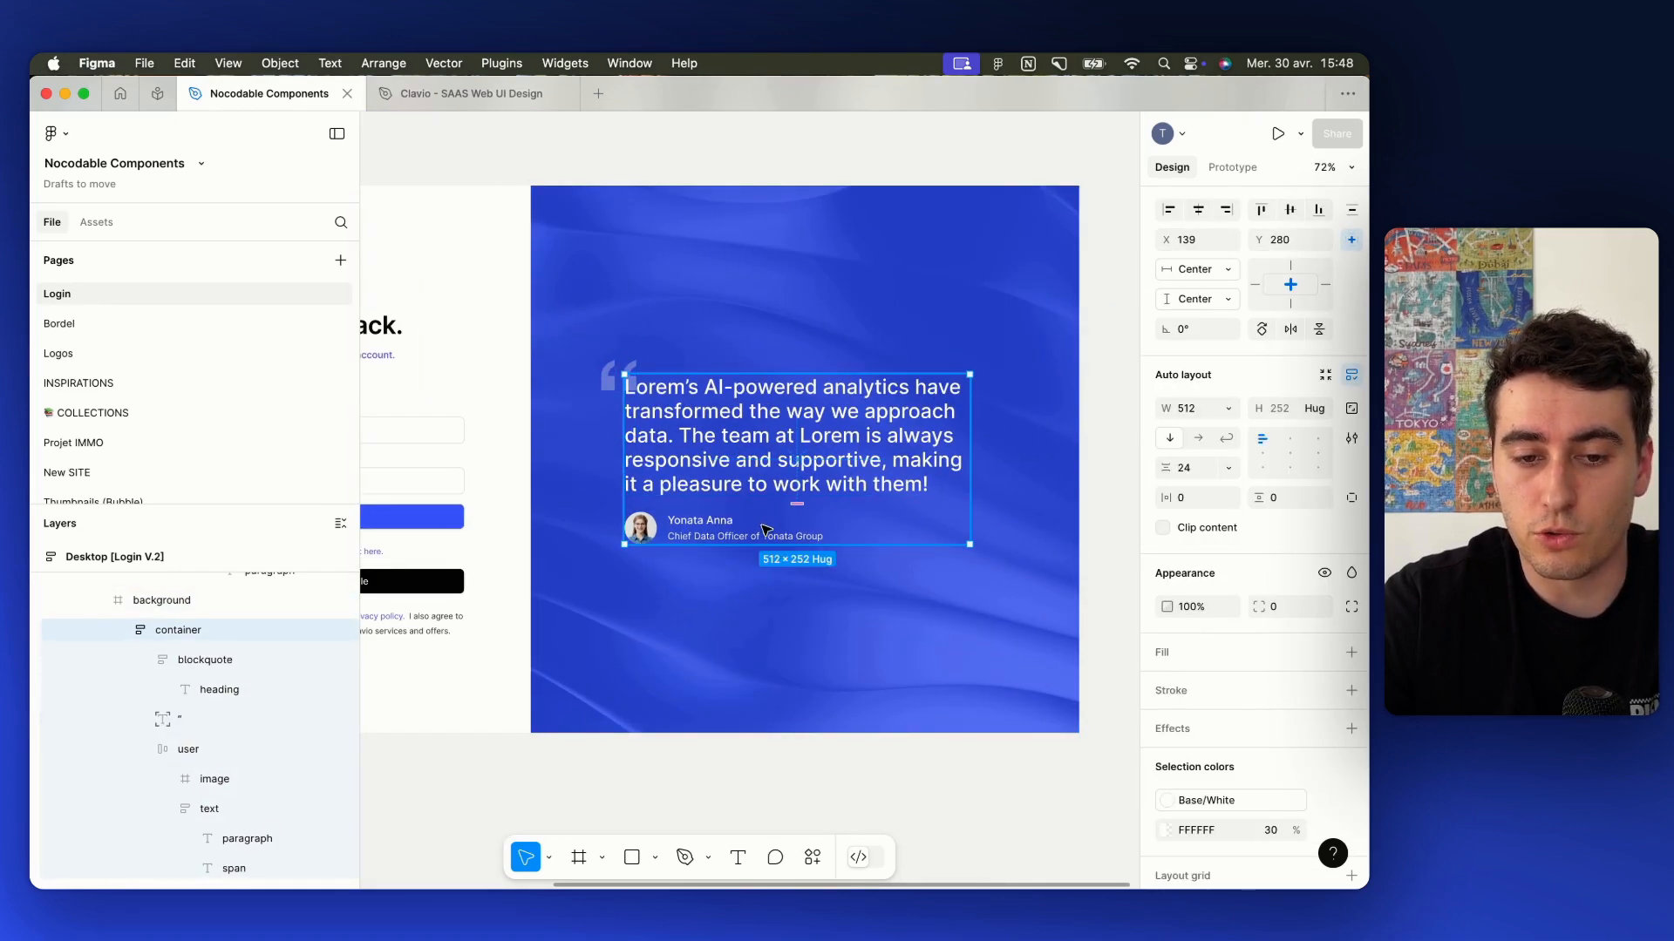
left_click(610, 360)
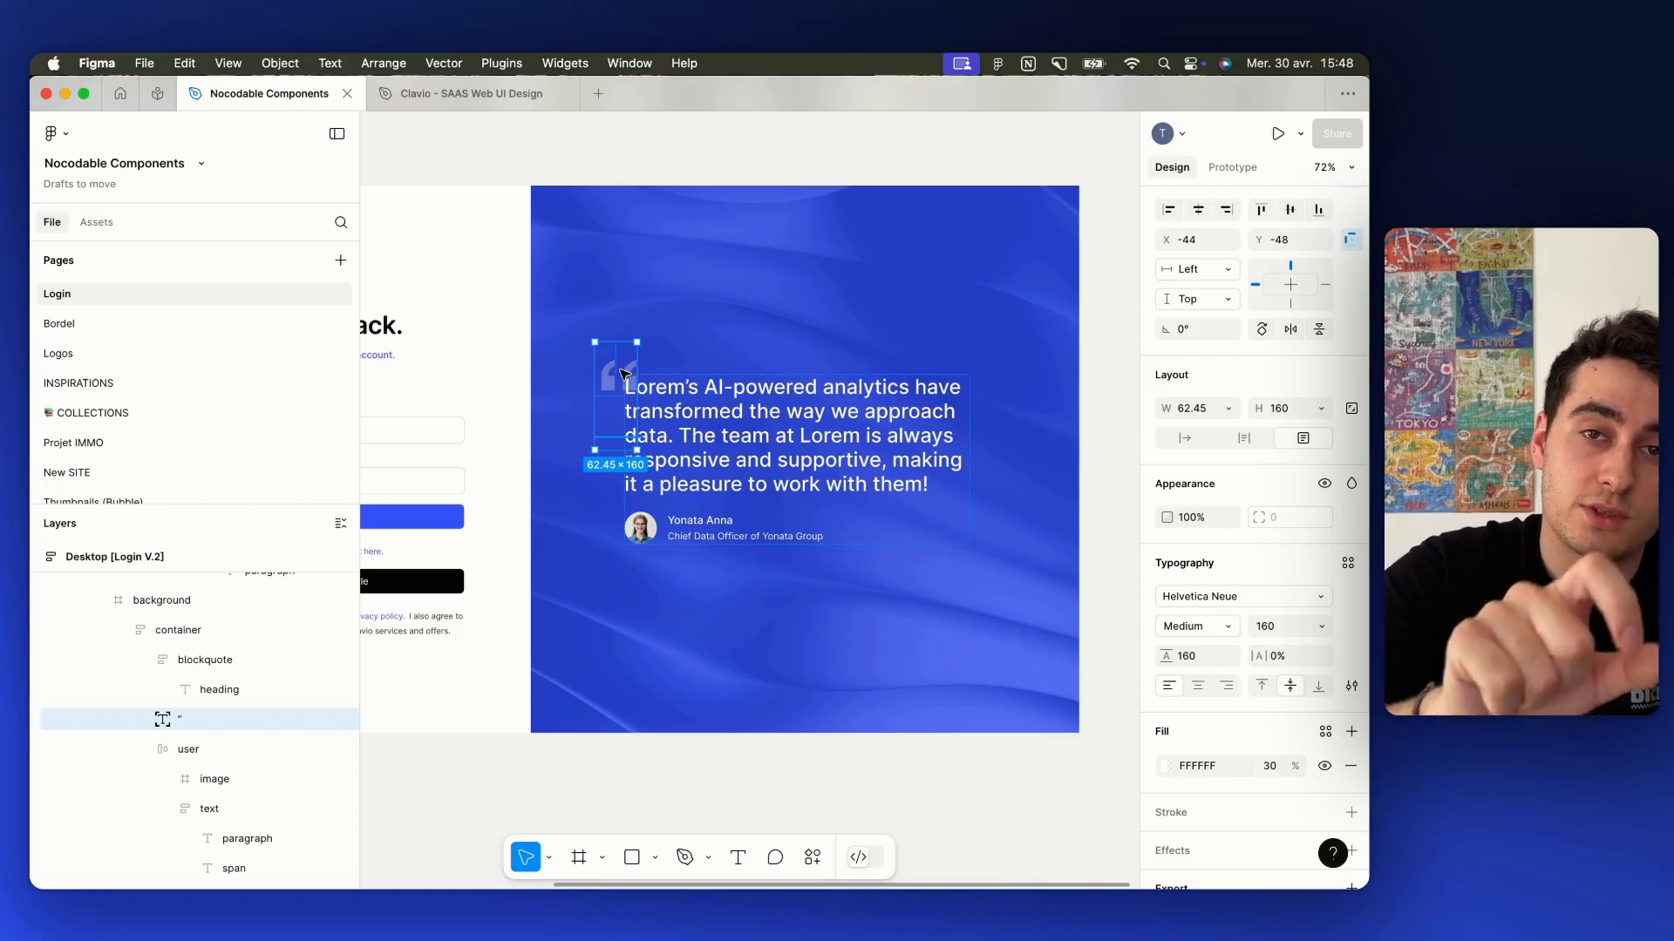
key("ctrl+Up")
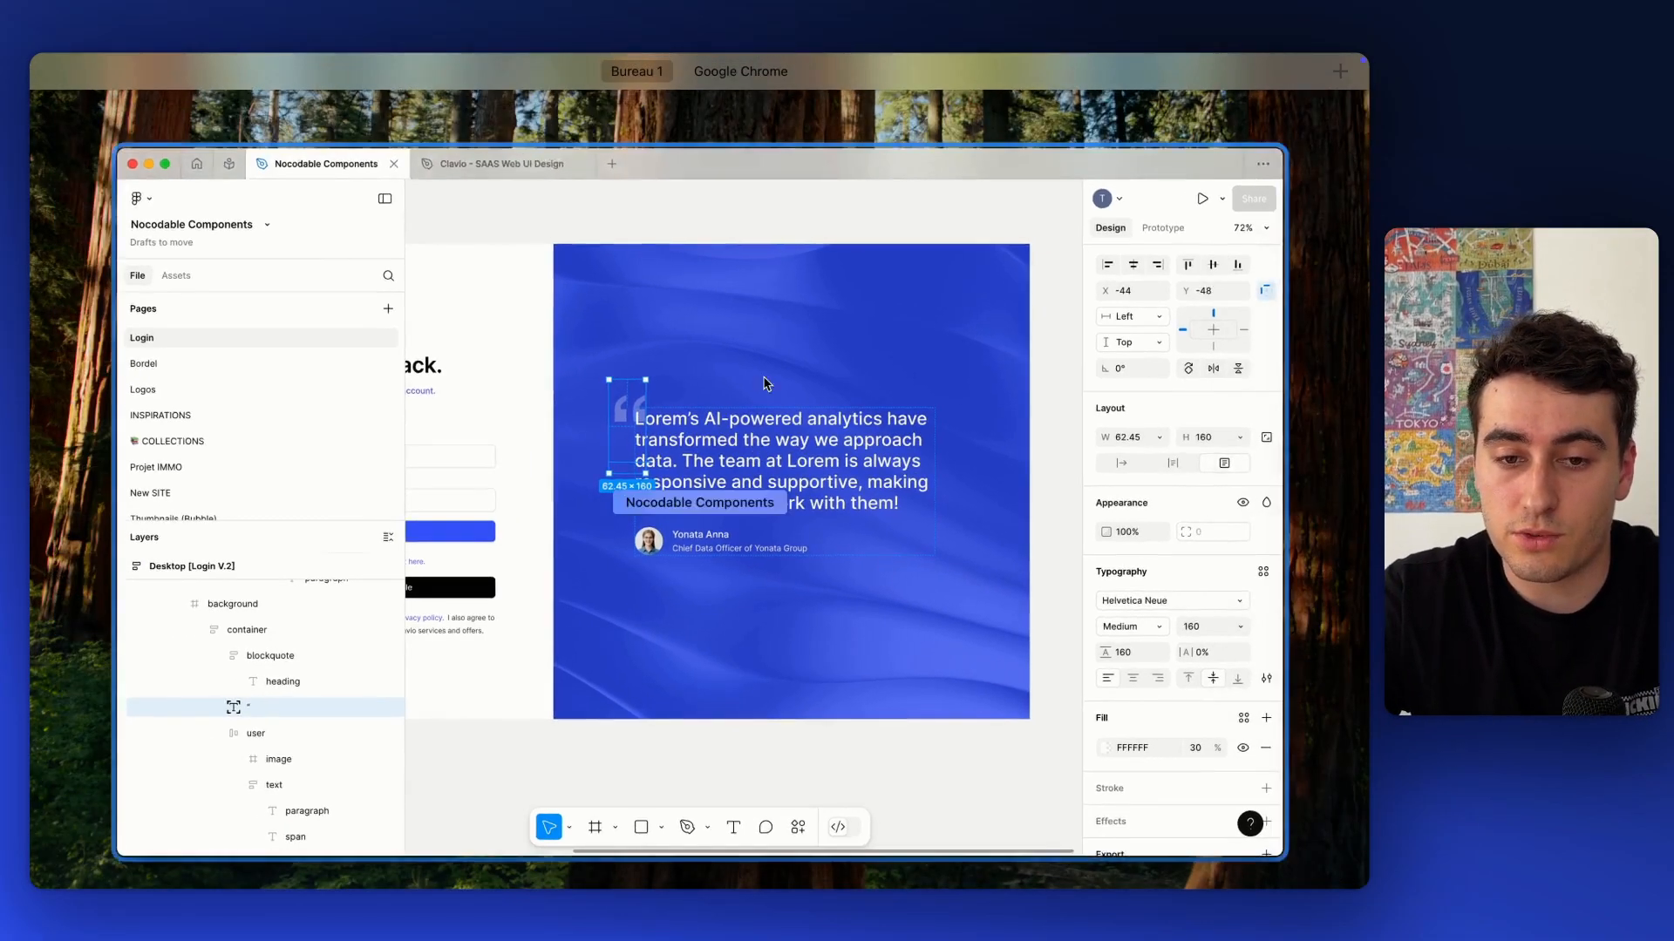
left_click(800, 125)
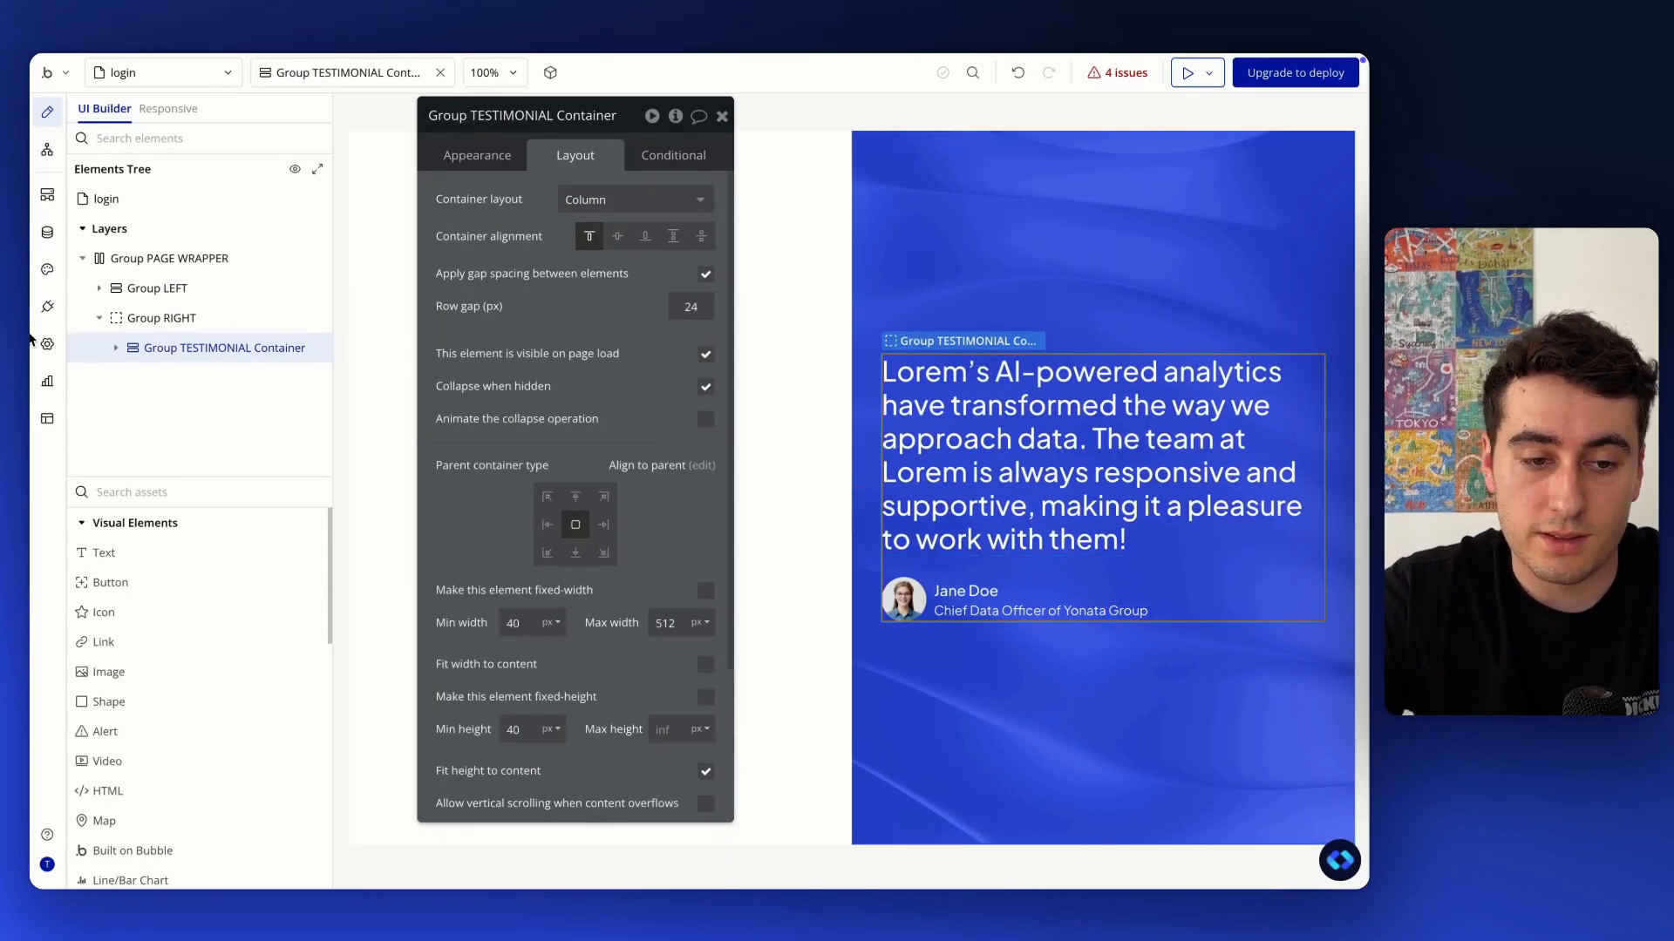
Wrap TESTIMONIAL Container in an align-to-parent group named Group QUOTE + TESTIMONIAL
right_click(211, 350)
mouse_move(423, 496)
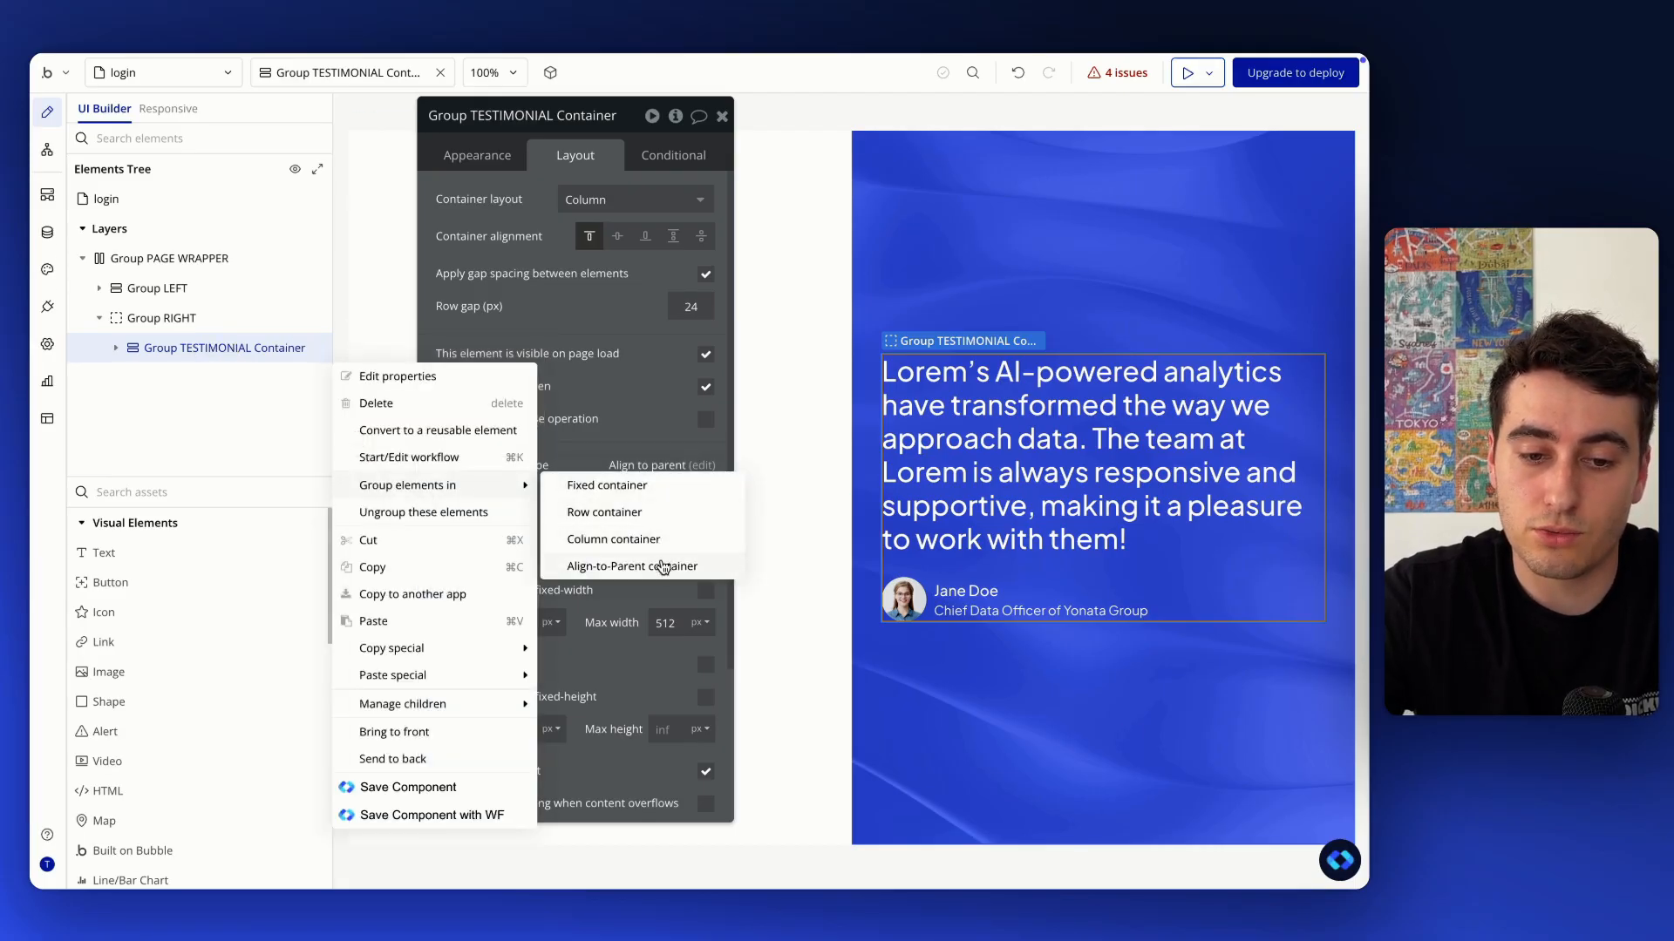
left_click(663, 566)
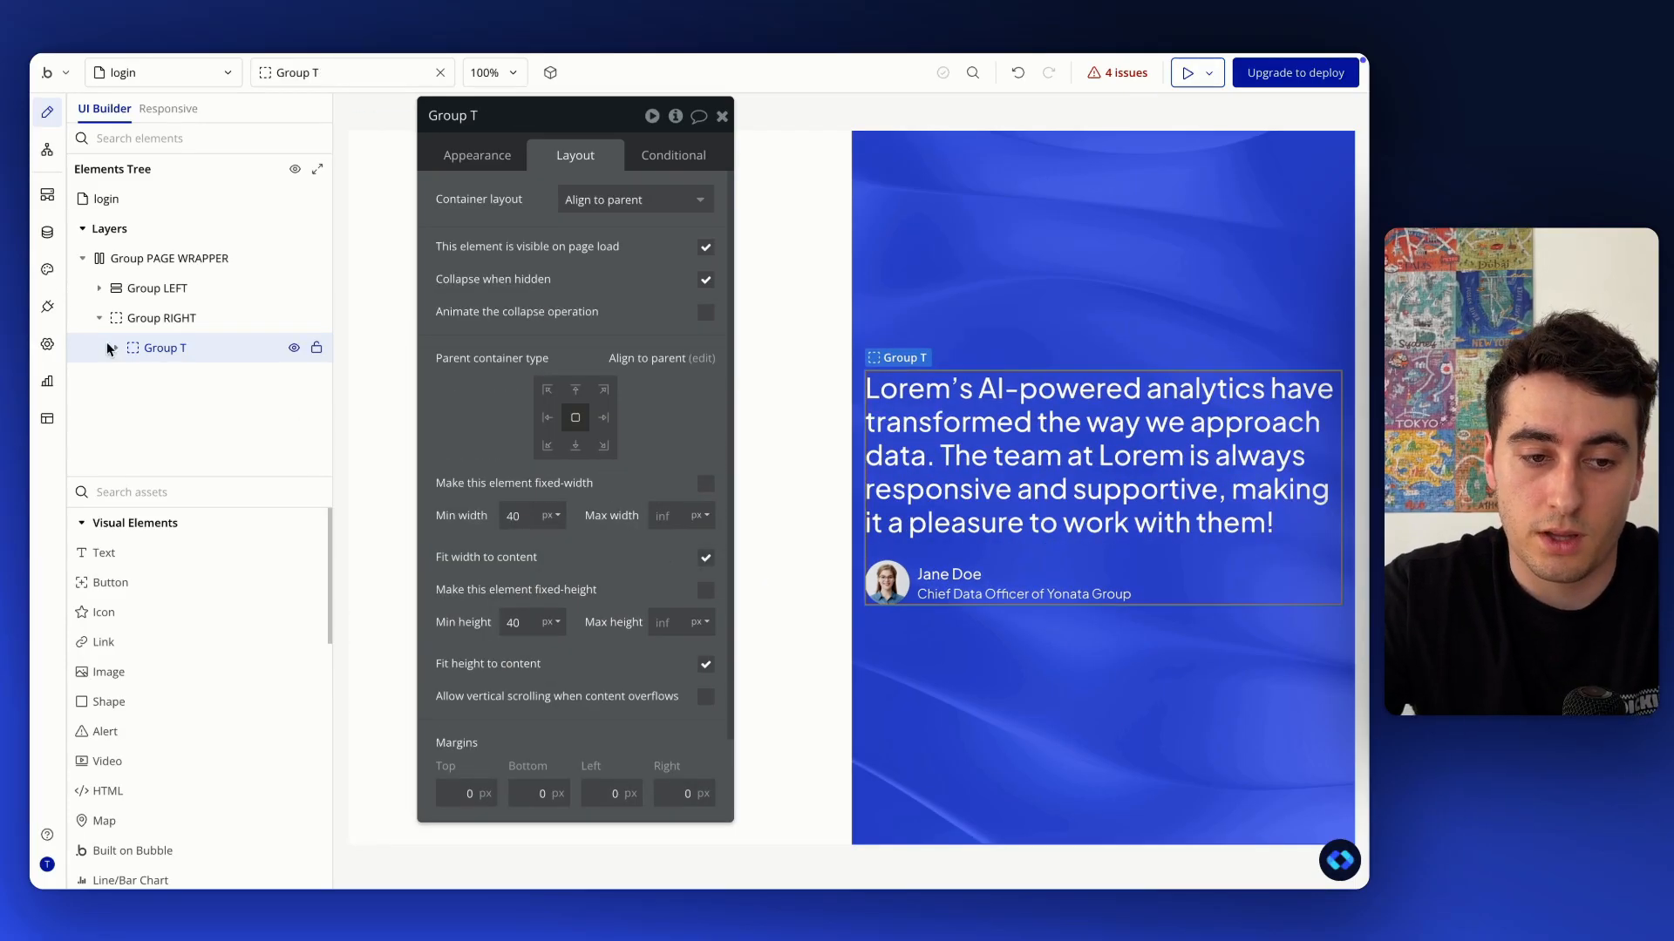
left_click(111, 349)
double_click(171, 350)
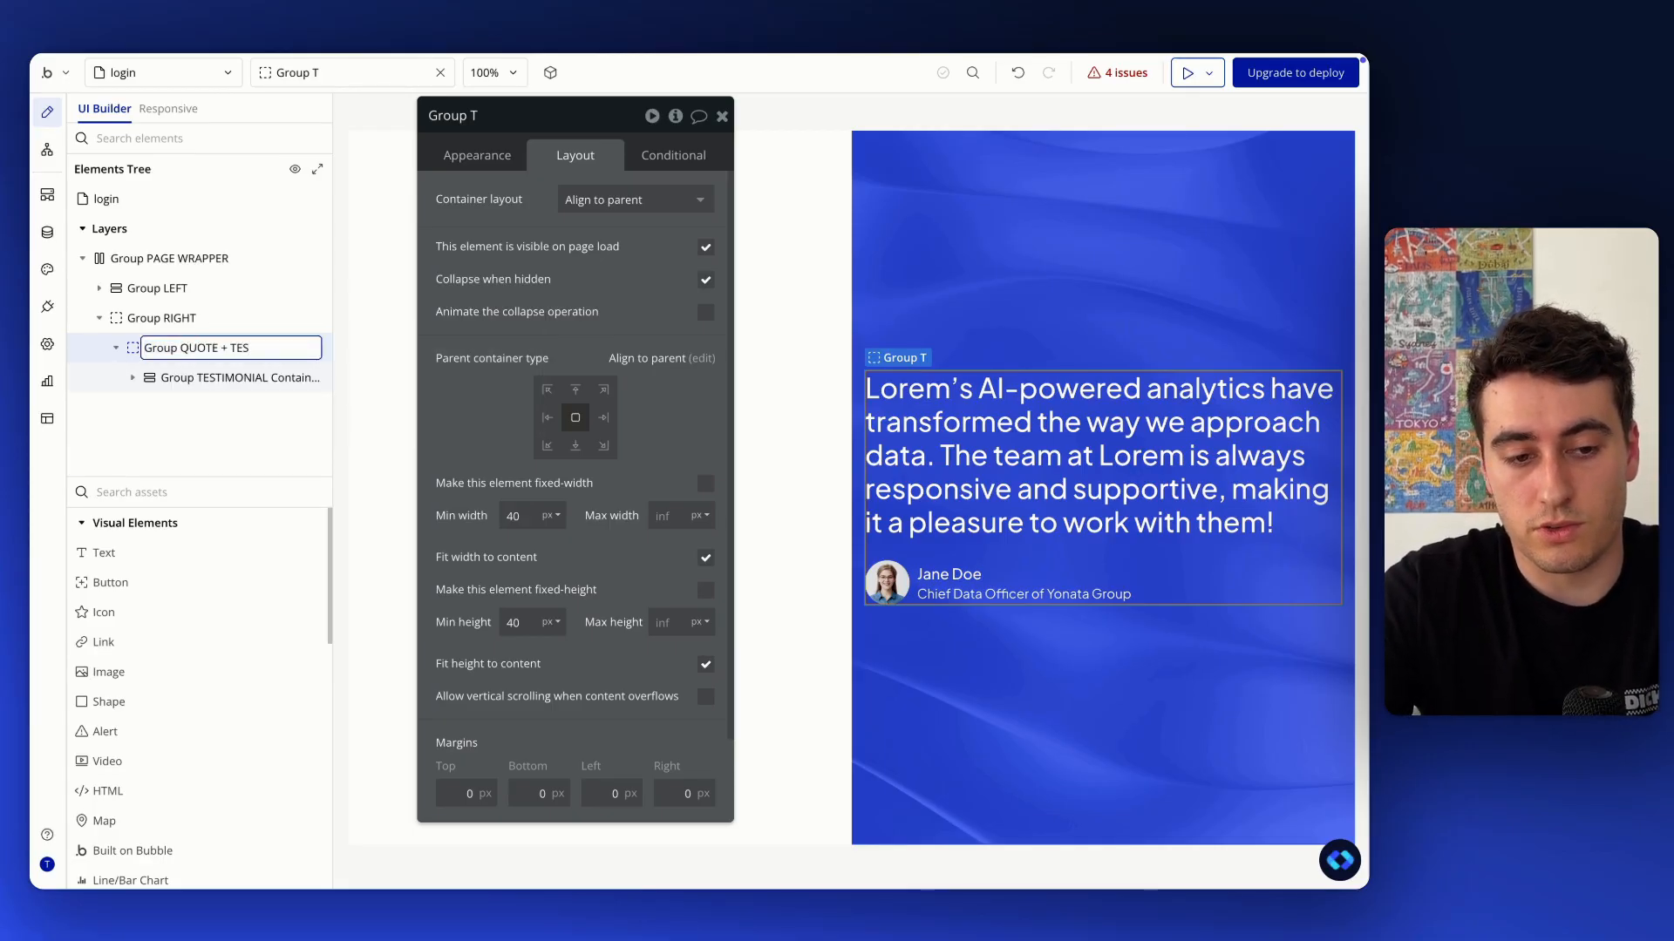
type("Group QUOTE + TESTIMONIAL")
key("Return")
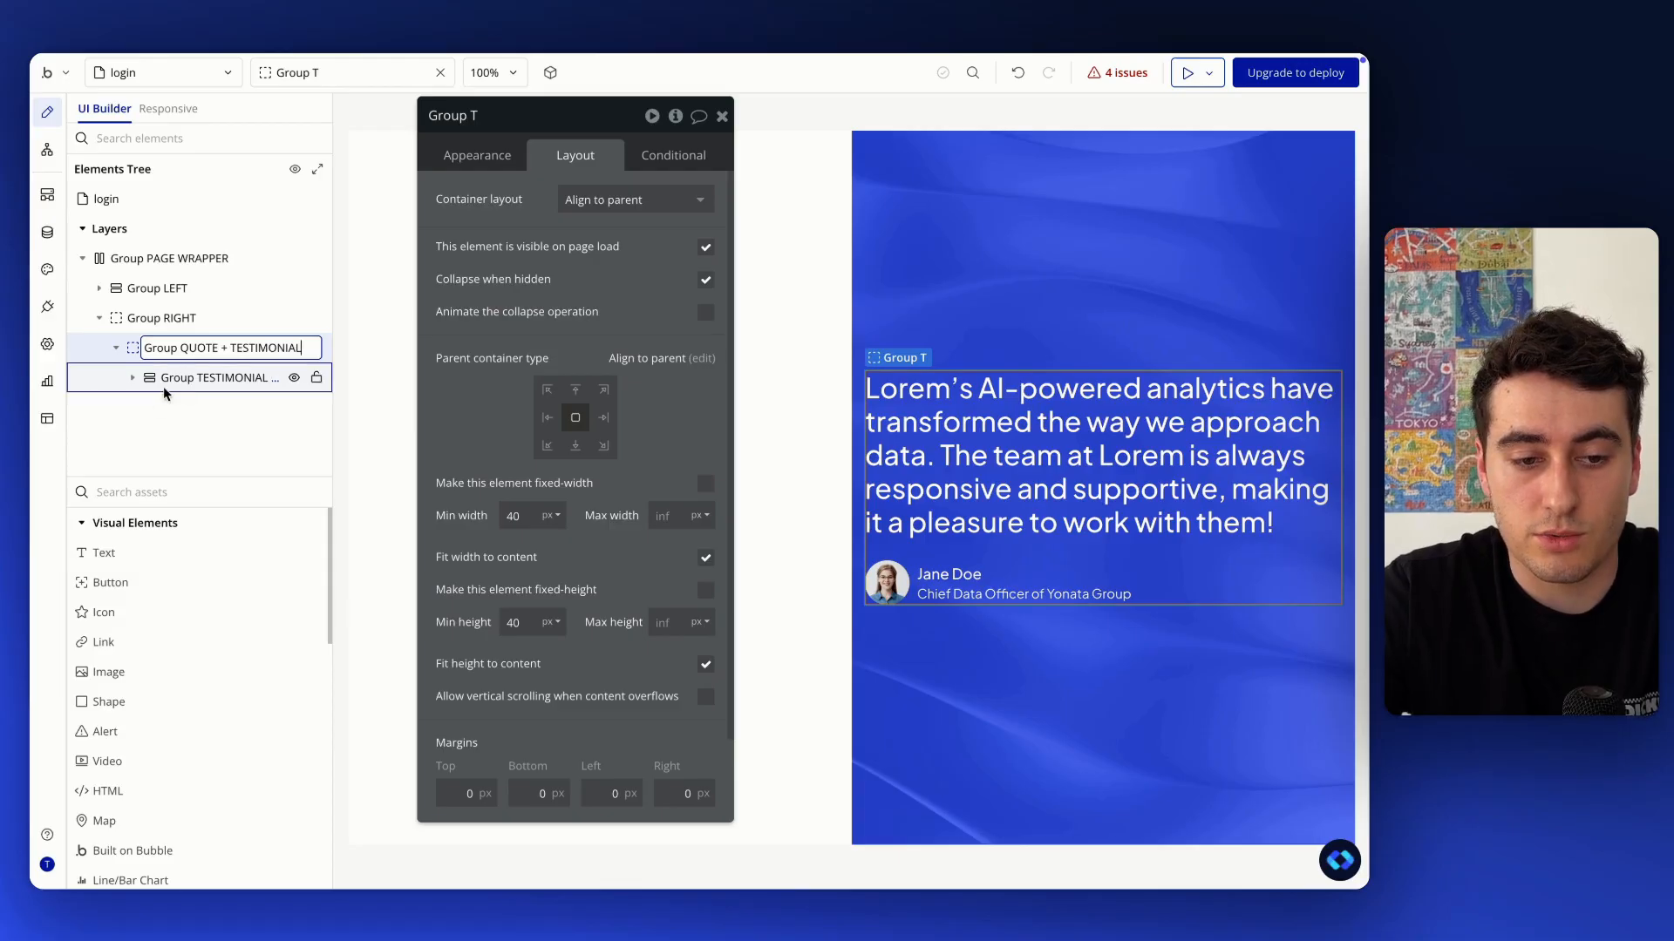
Move the 512 max width from the testimonial container to the new wrapper group
left_click(175, 379)
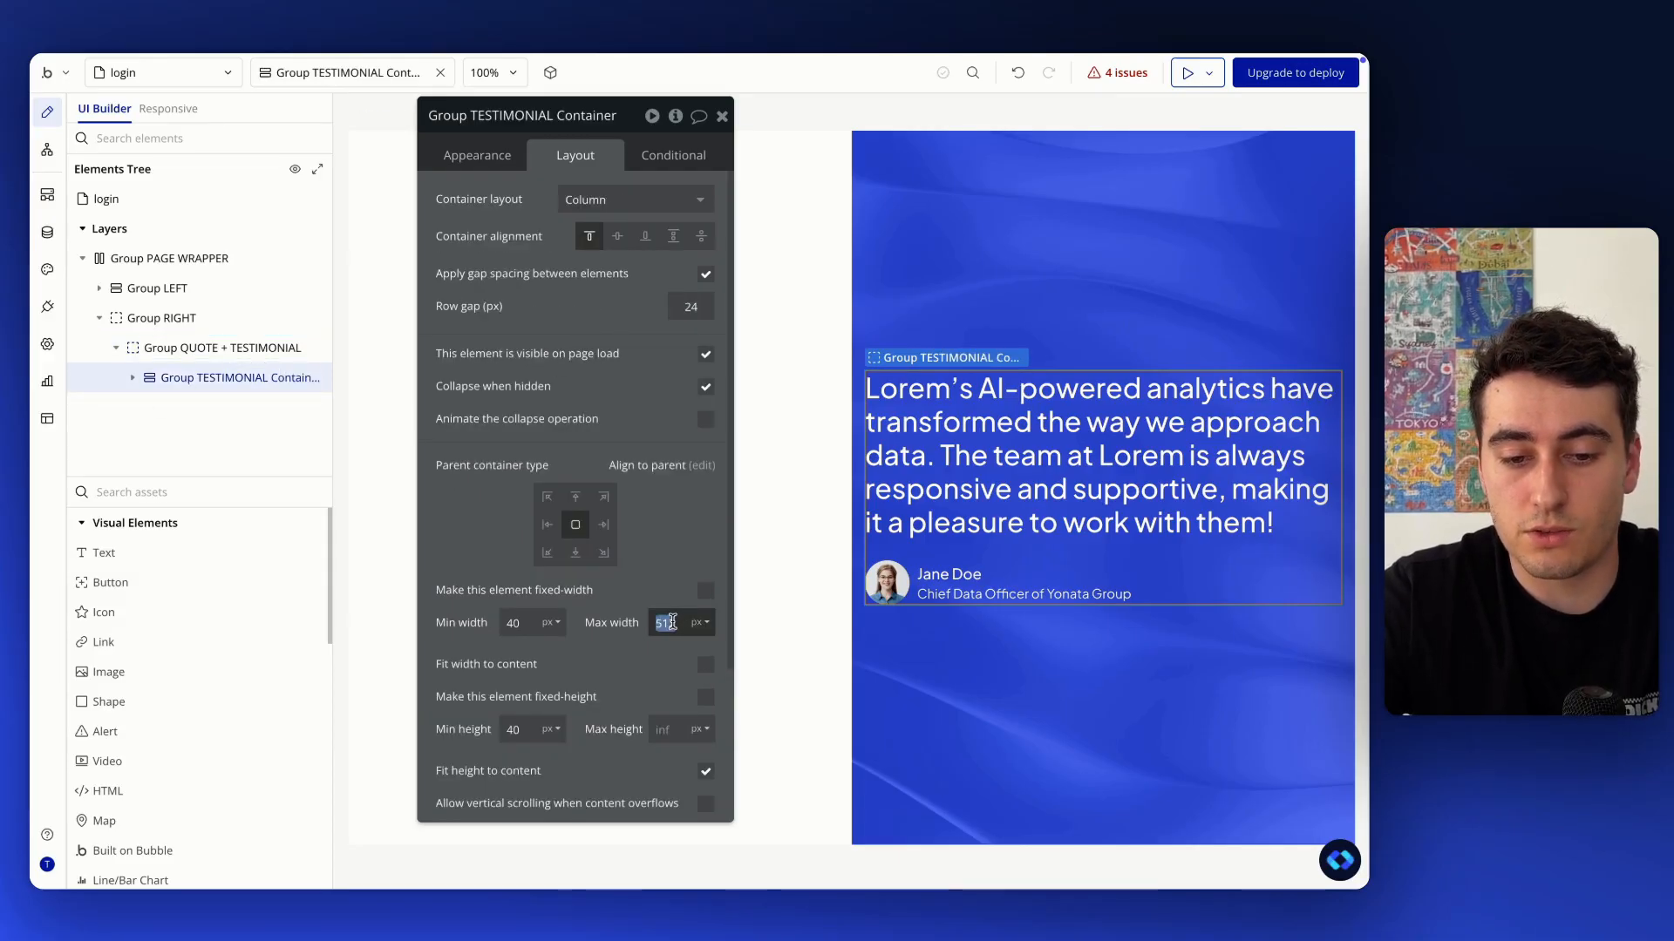
key("BackSpace")
left_click(175, 348)
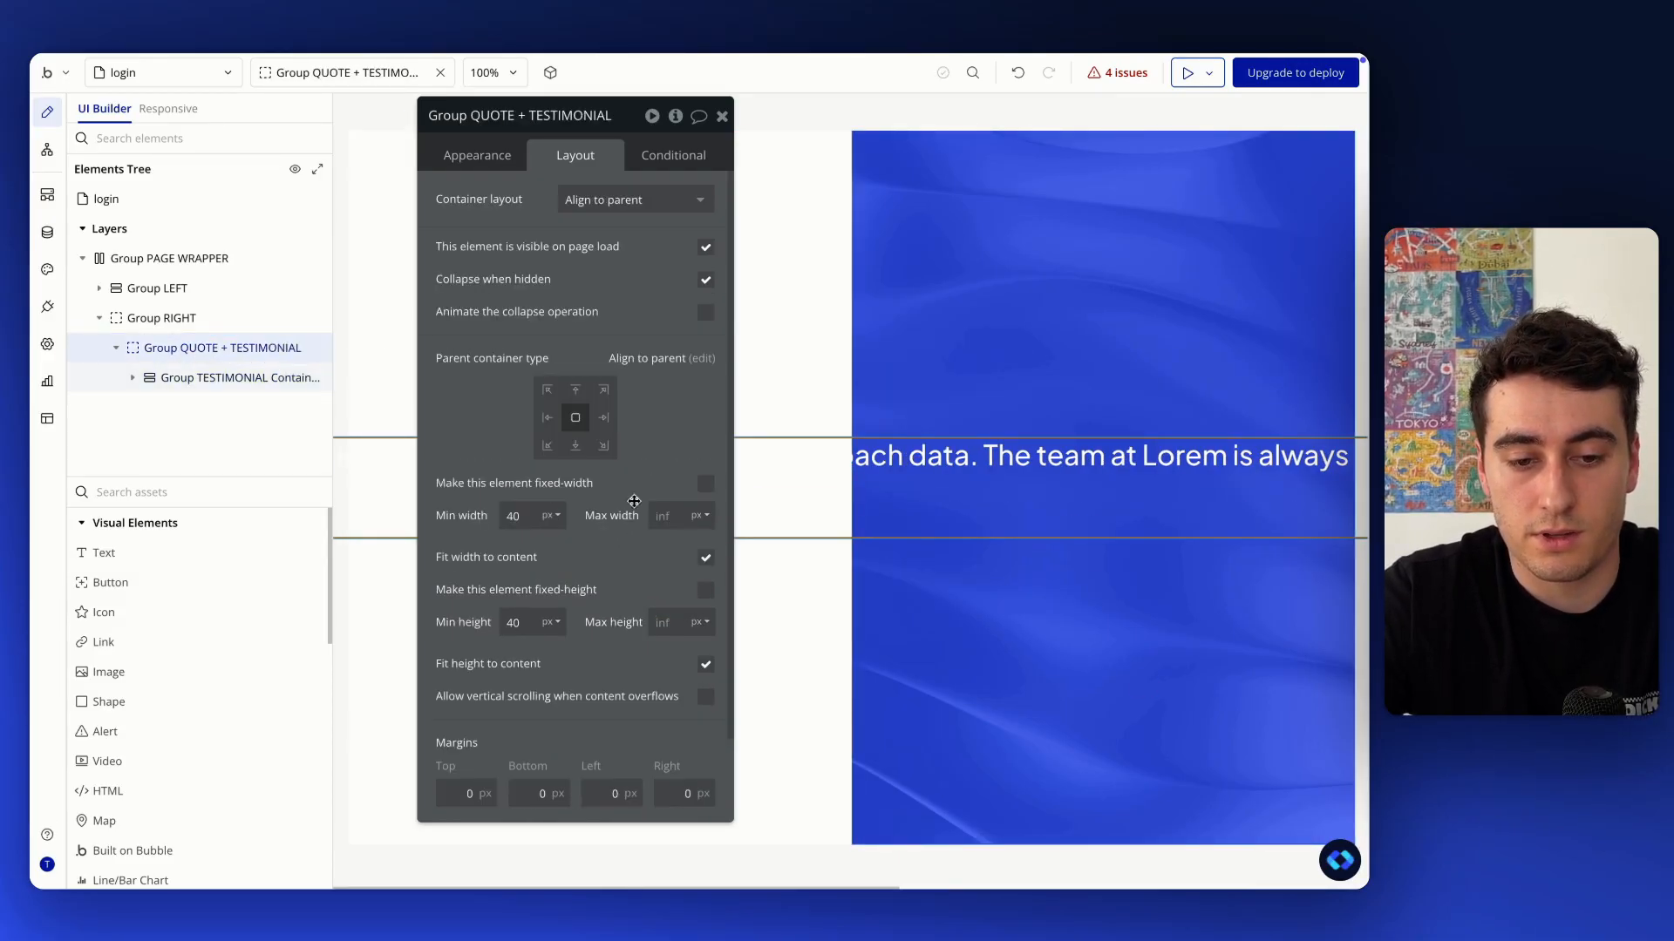
left_click(705, 557)
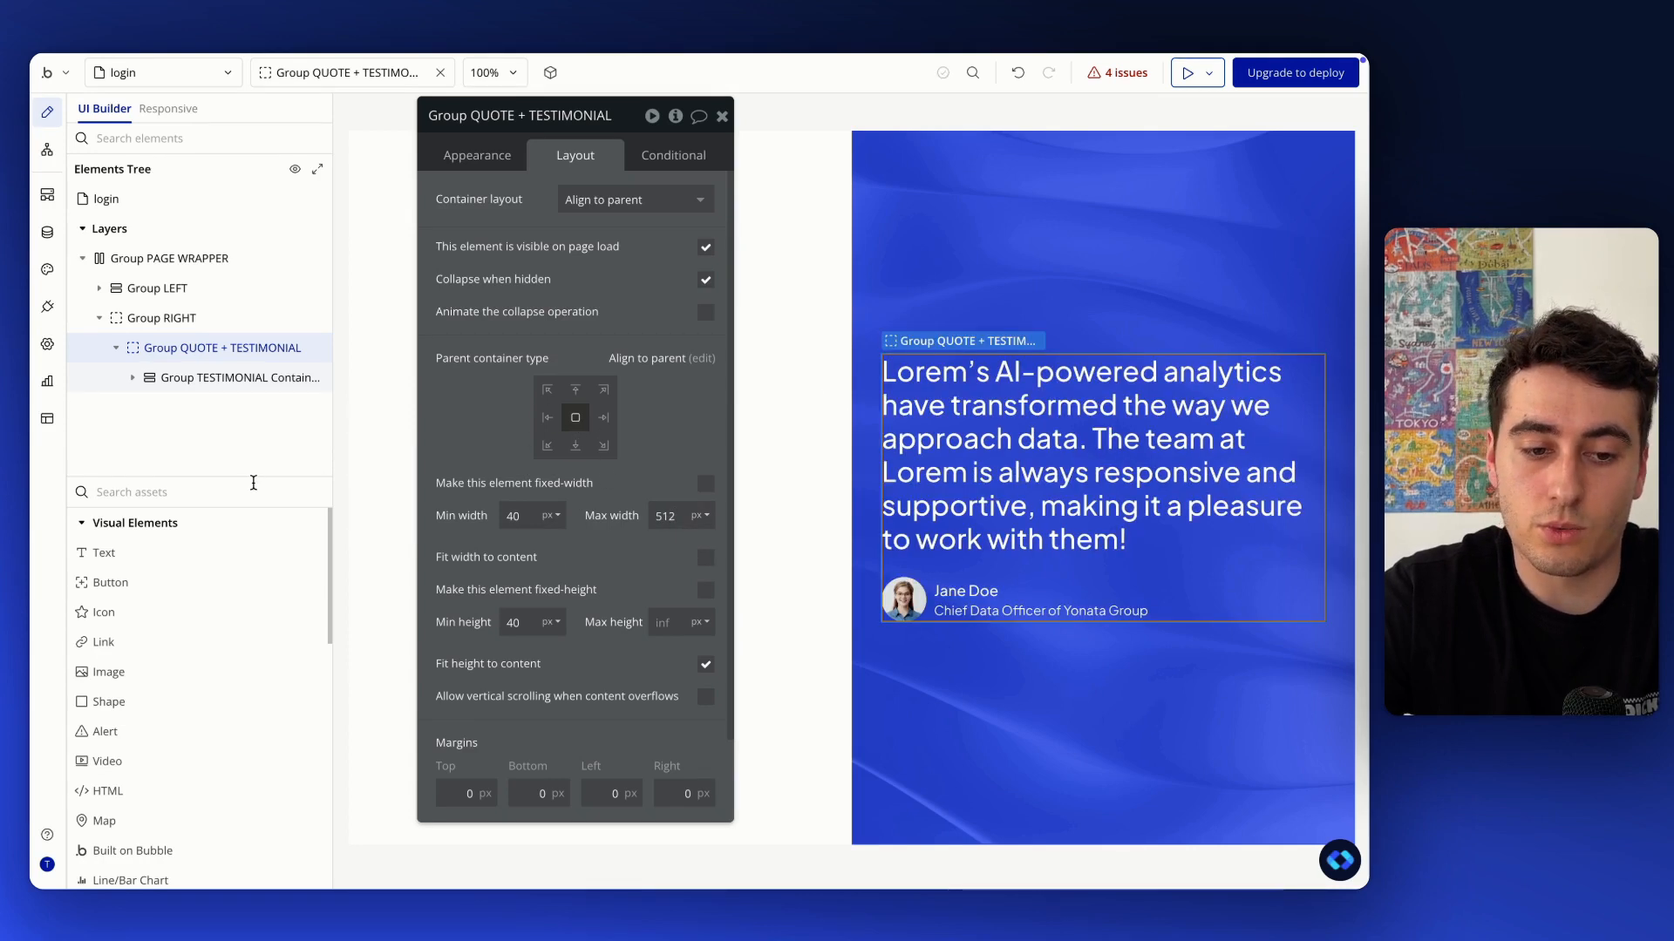
Add an Icon element above the testimonial inside the wrapper group
left_click(253, 488)
type("ico")
left_click_drag(103, 552, 259, 349)
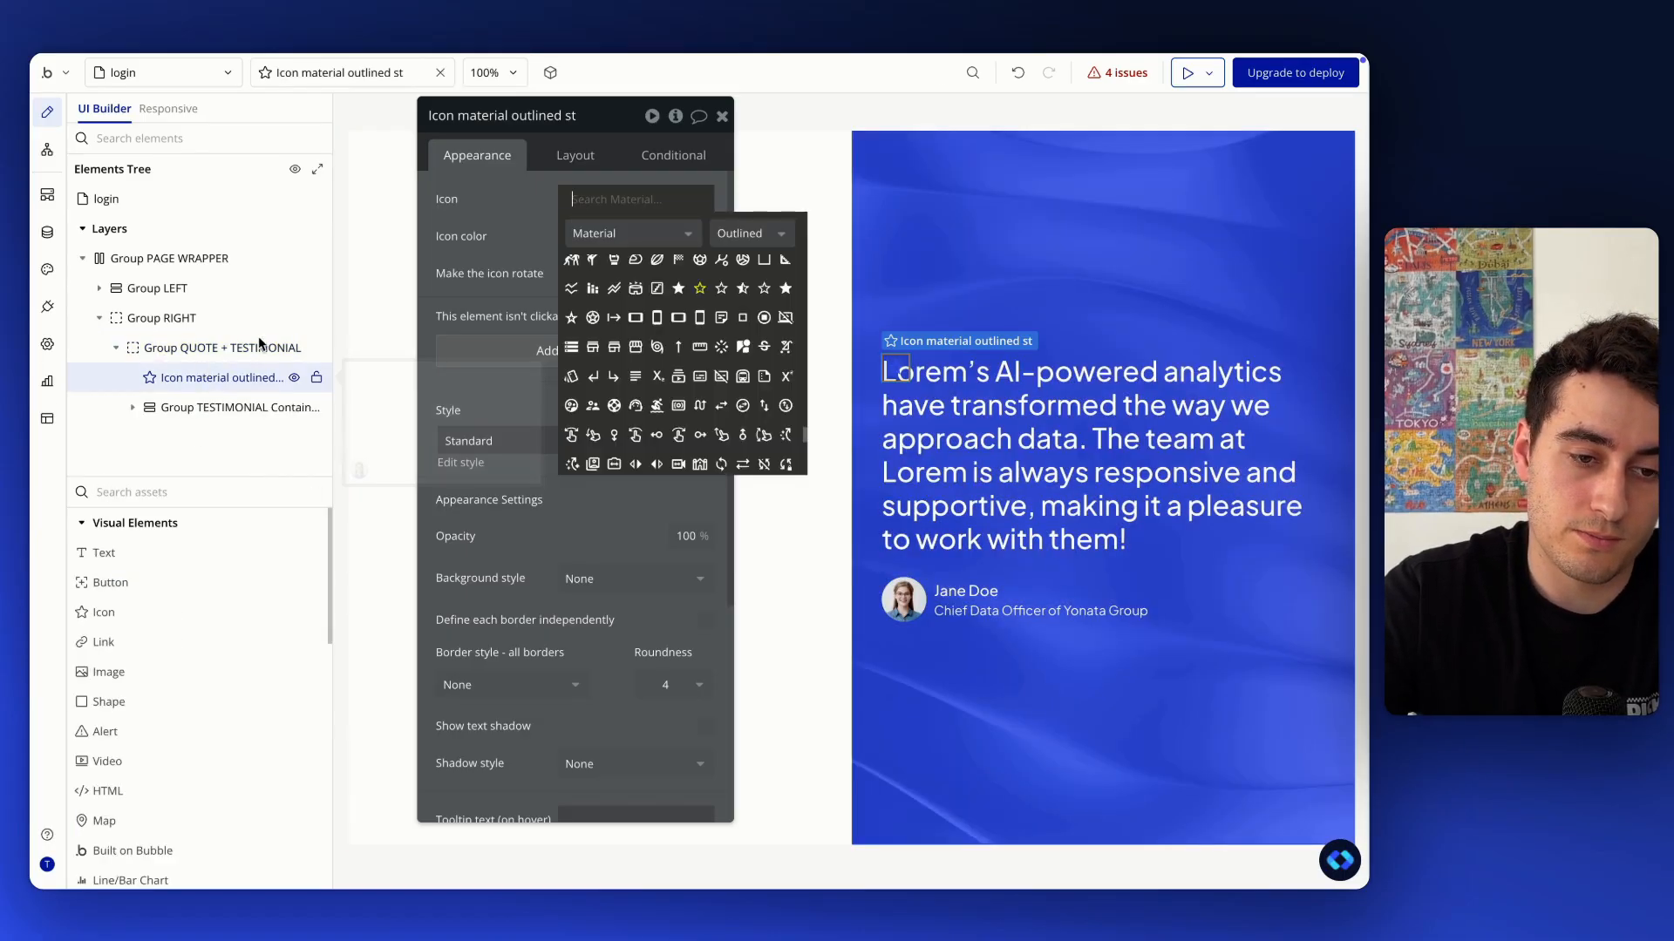
Choose the filled Quotes glyph from the Phosphor icon set for the icon
left_click(625, 239)
left_click(622, 298)
type("quot")
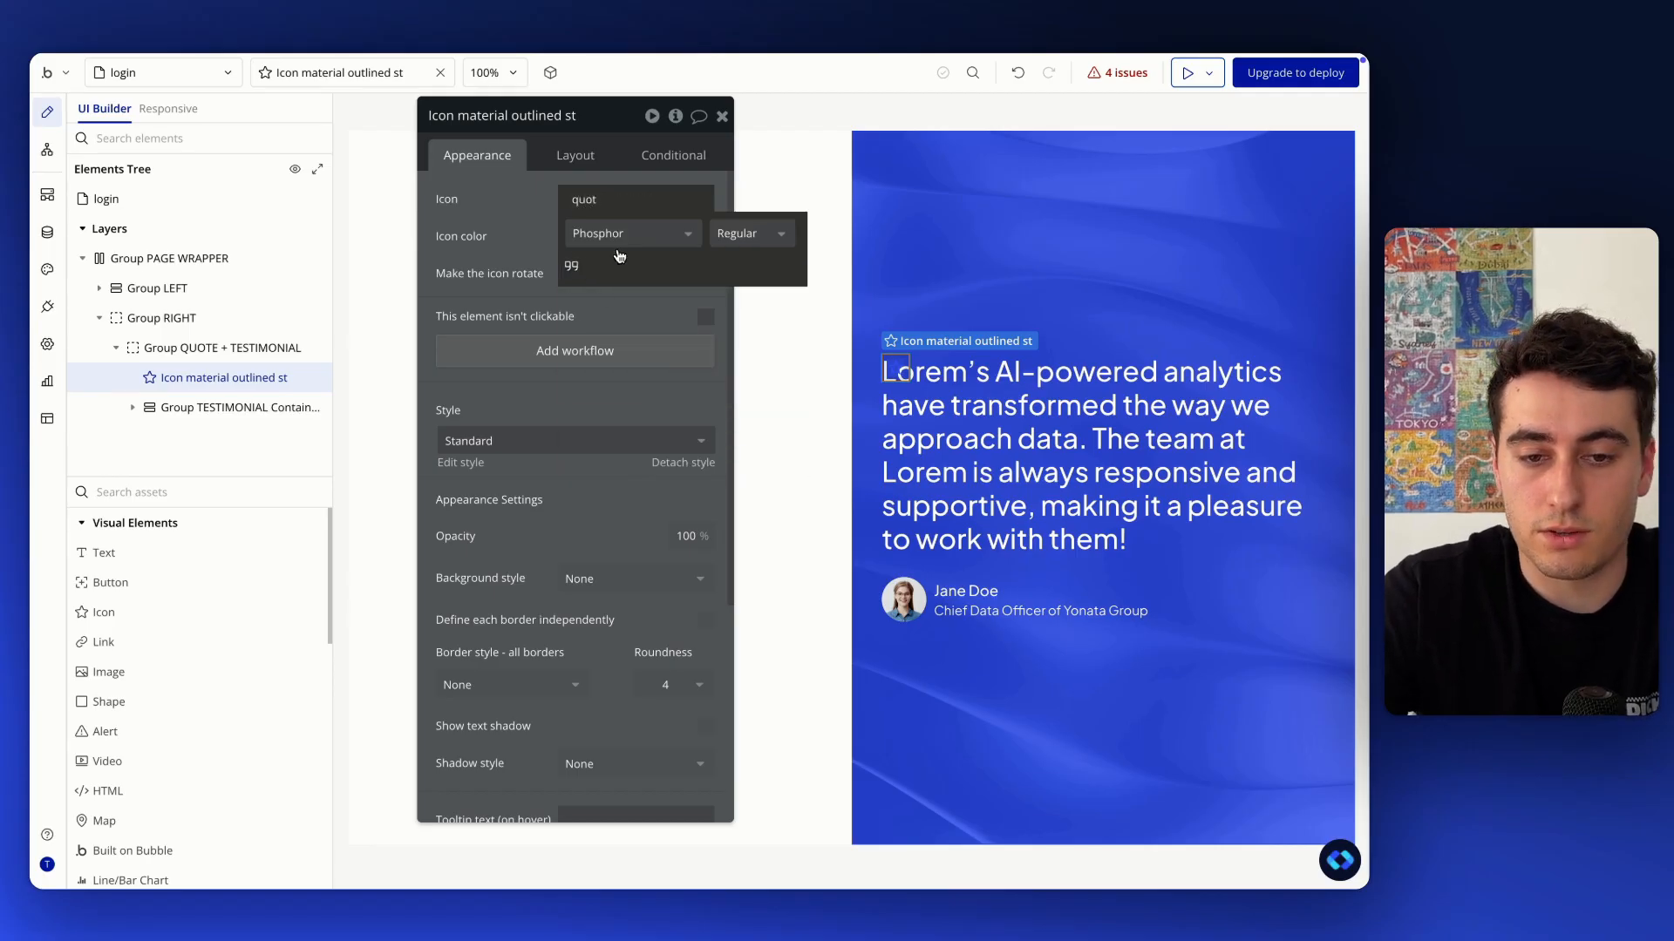
left_click(755, 233)
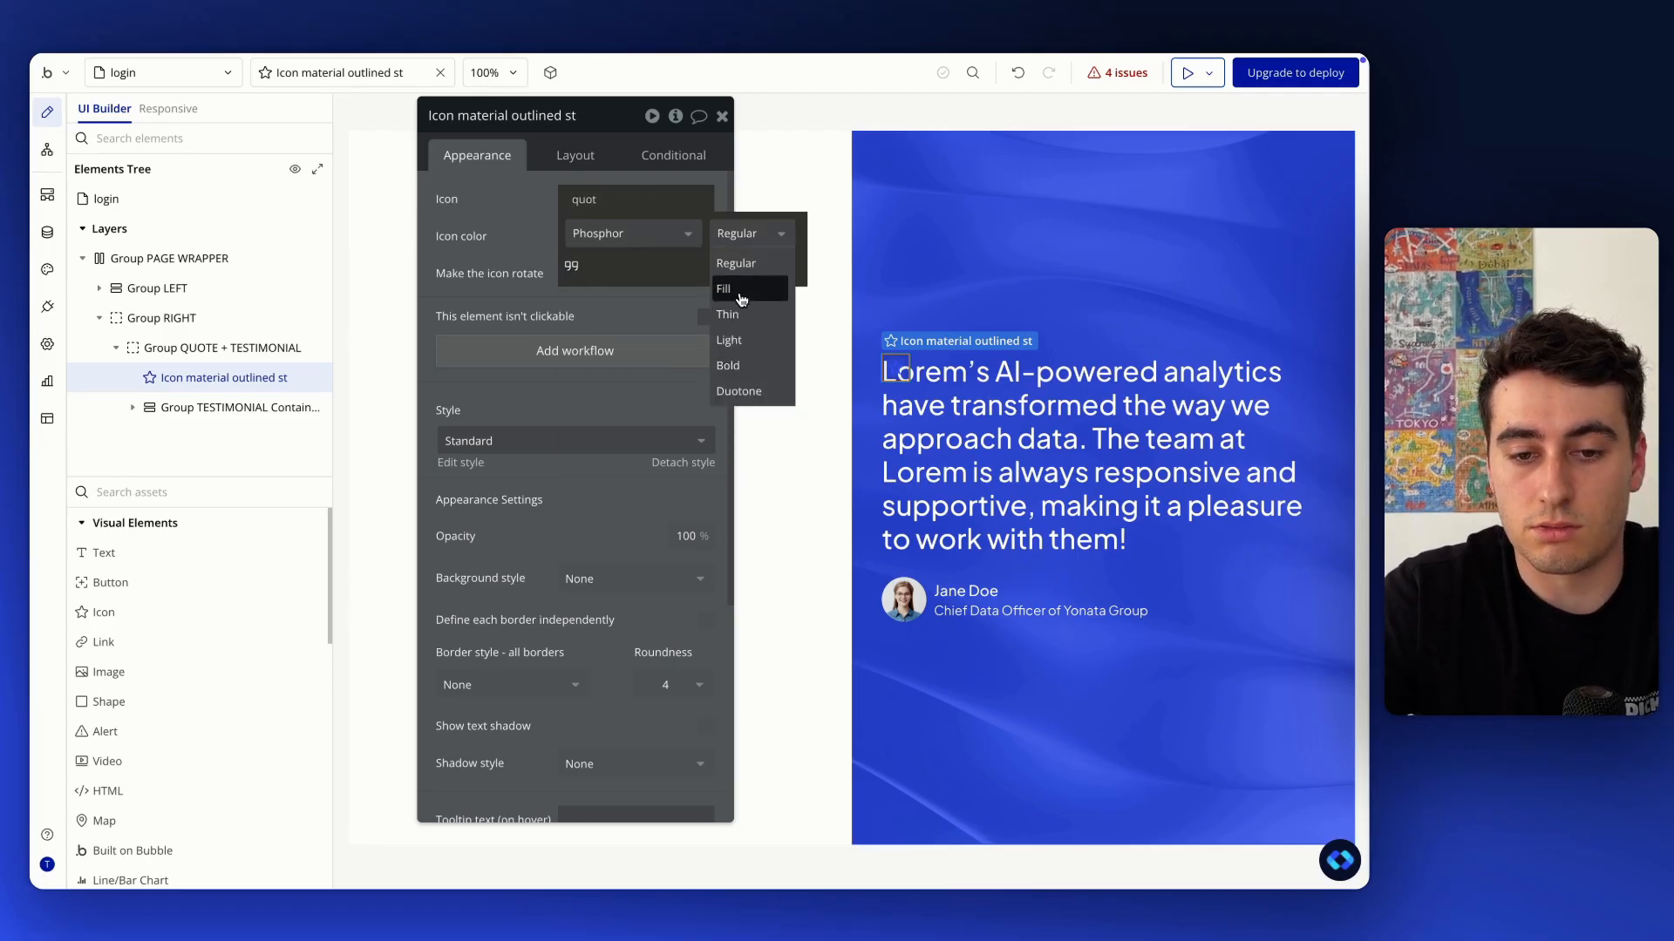
left_click(726, 288)
left_click(570, 266)
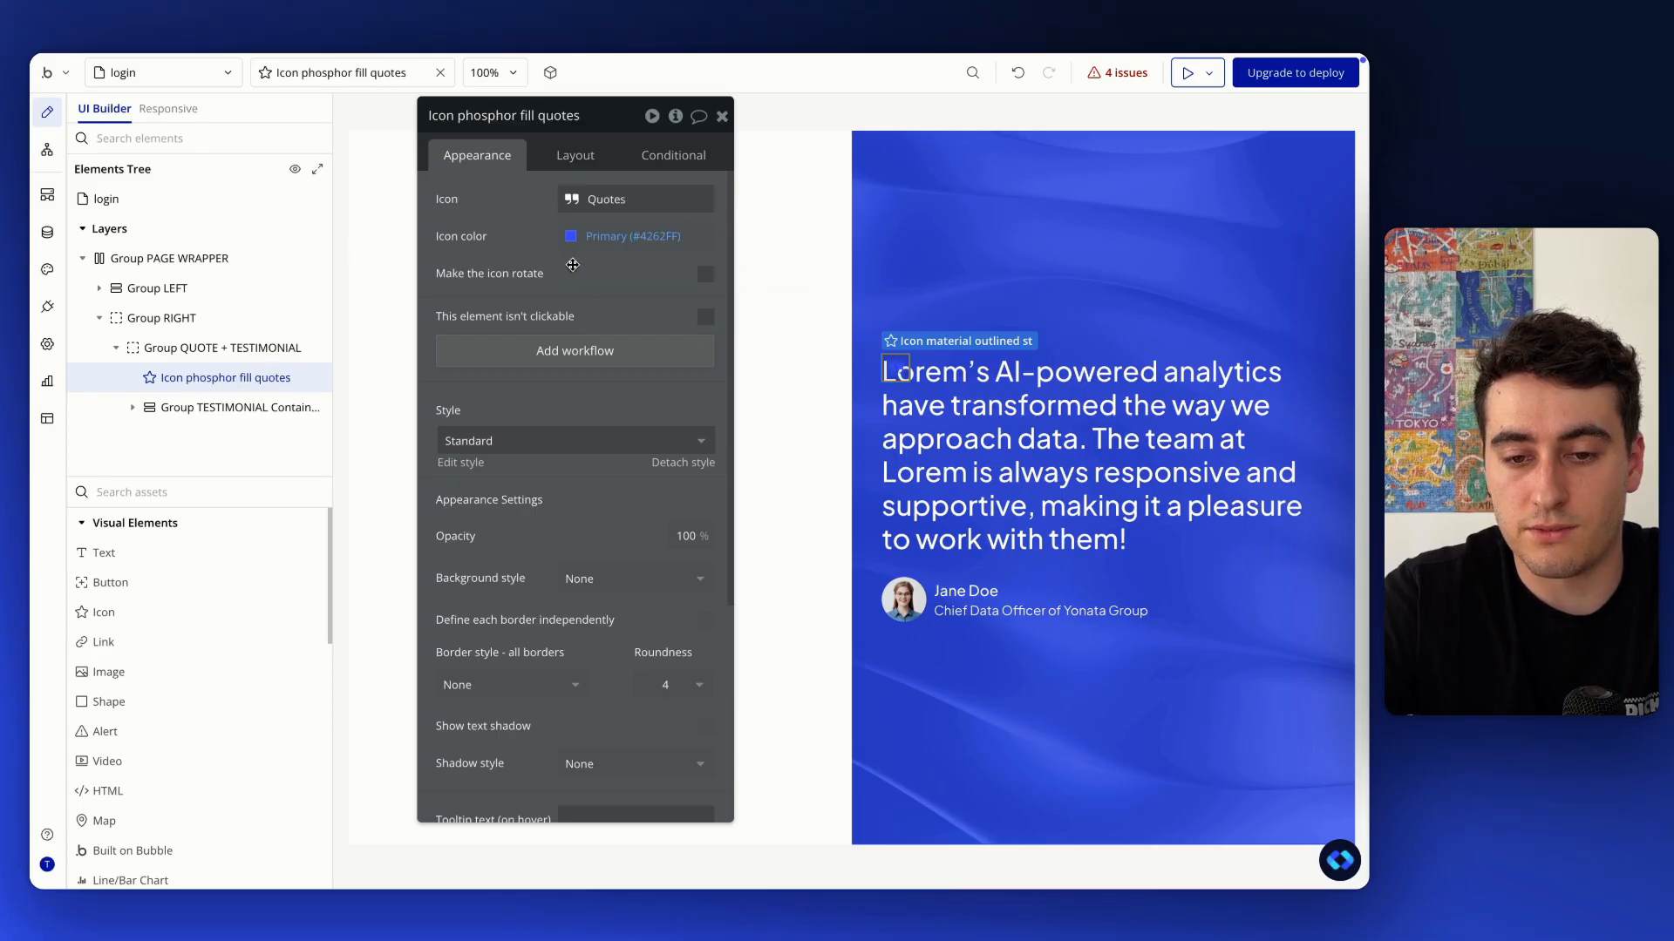
Set all four padding sides of the quote icon to 0
left_click(545, 157)
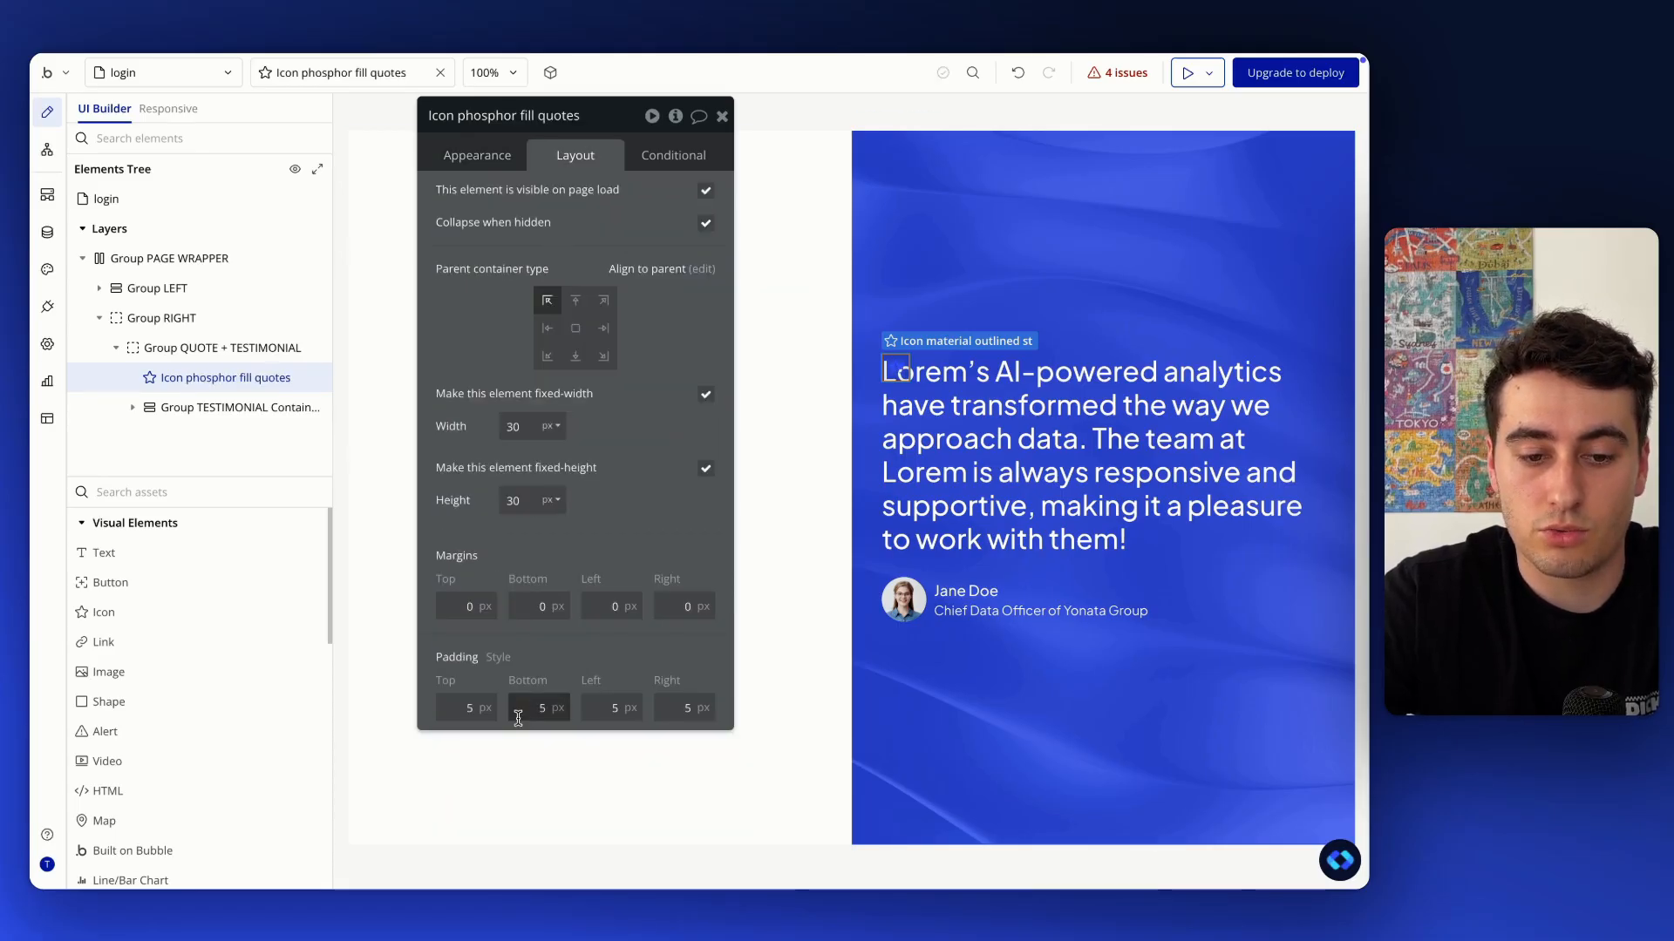
type("0")
key("Tab")
type("0")
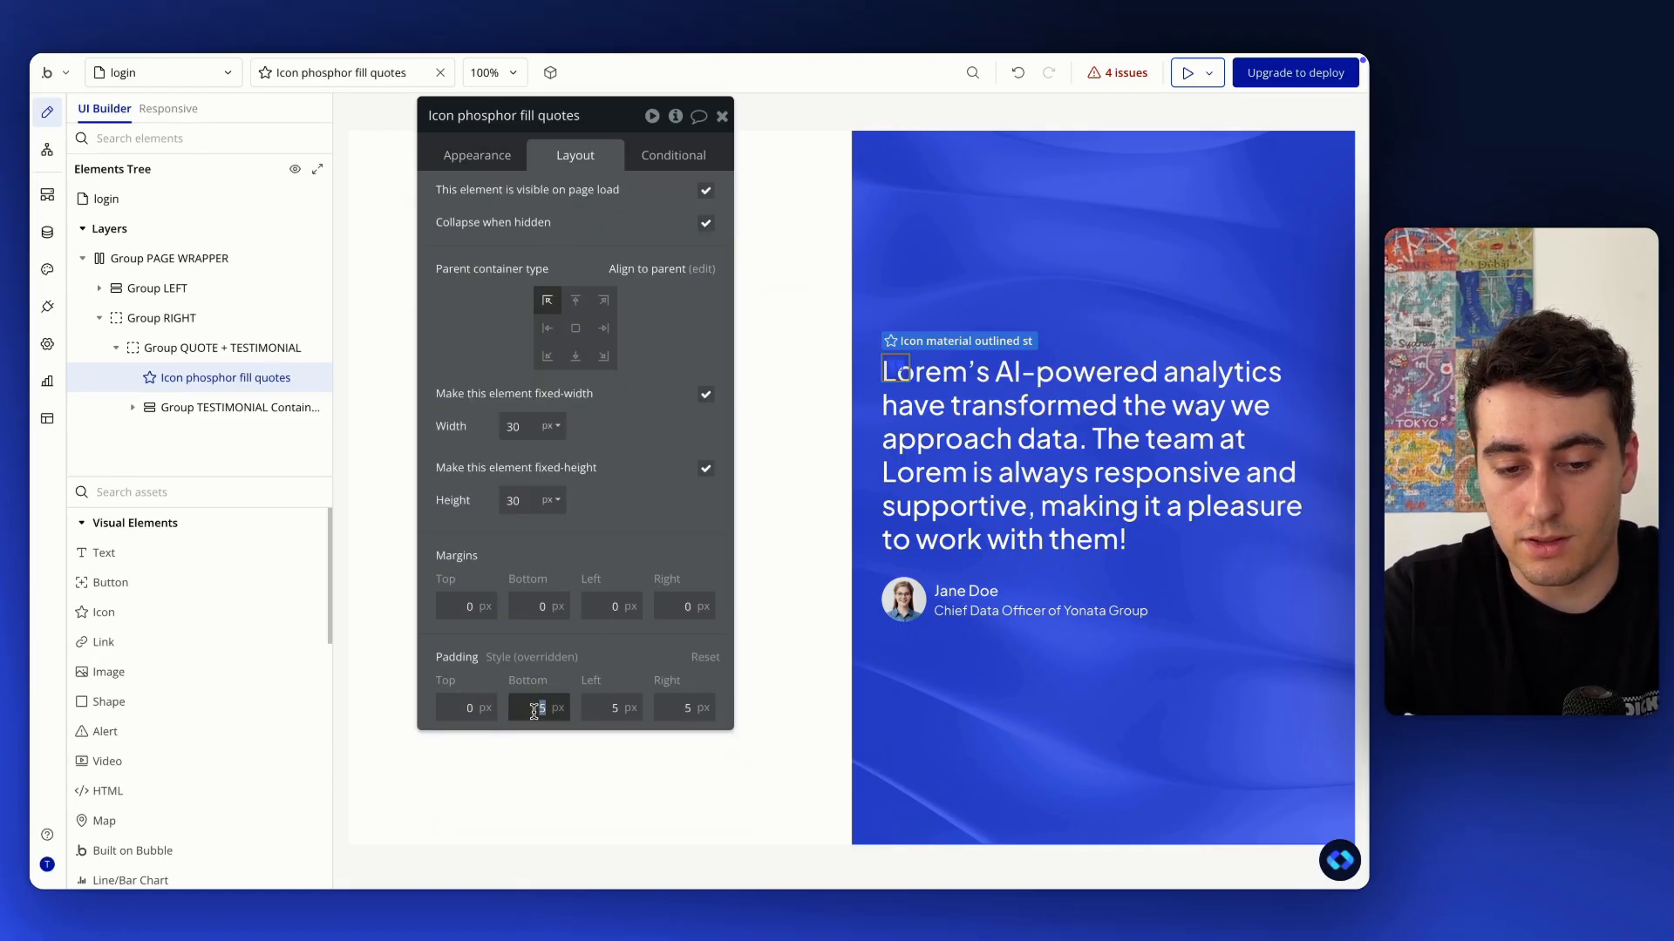
key("Tab")
type("0")
key("Tab")
type("0")
left_click(666, 516)
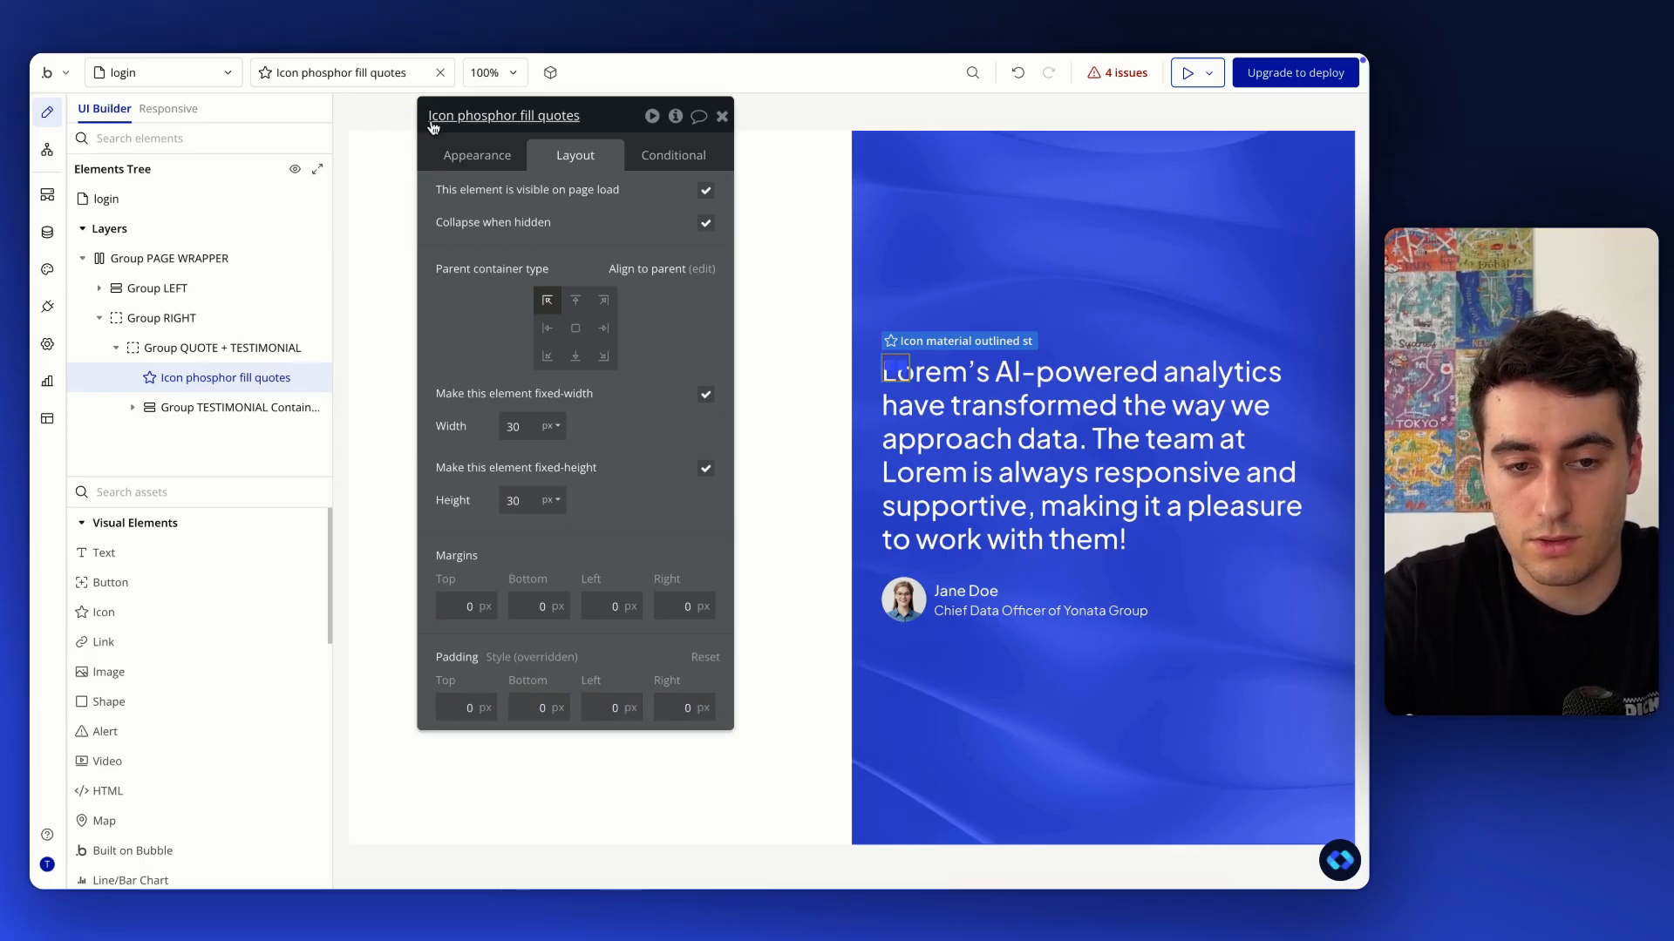
Size the quote icon to 48×48 px
left_click(477, 155)
scroll(545, 422, "down", 2)
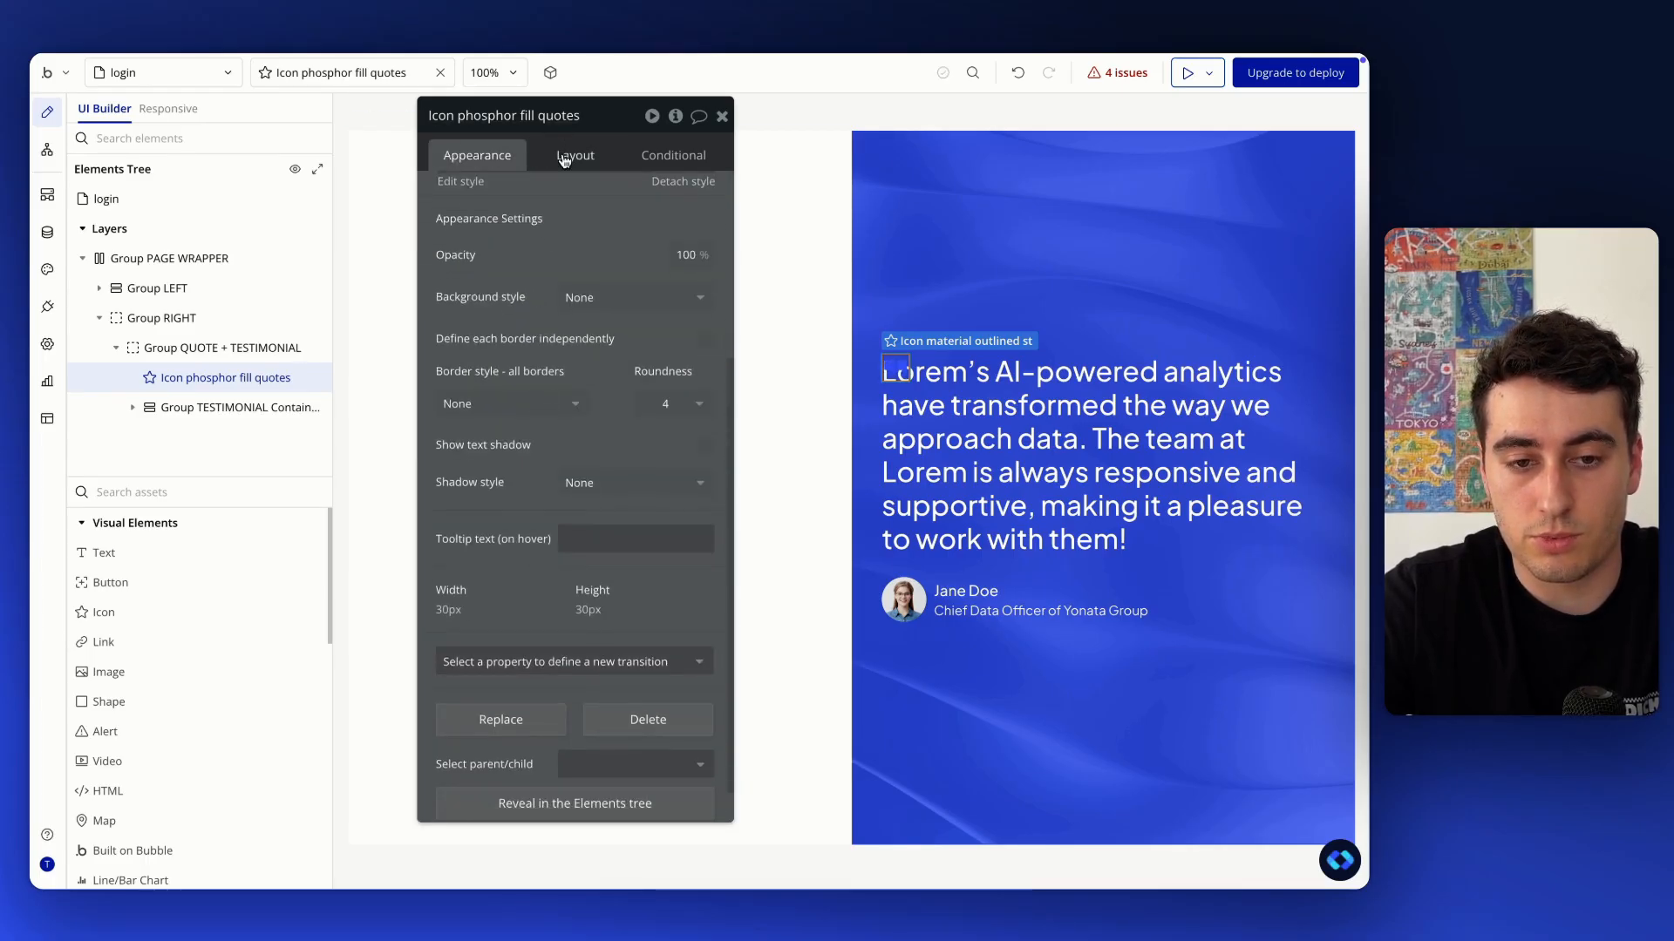
left_click(564, 157)
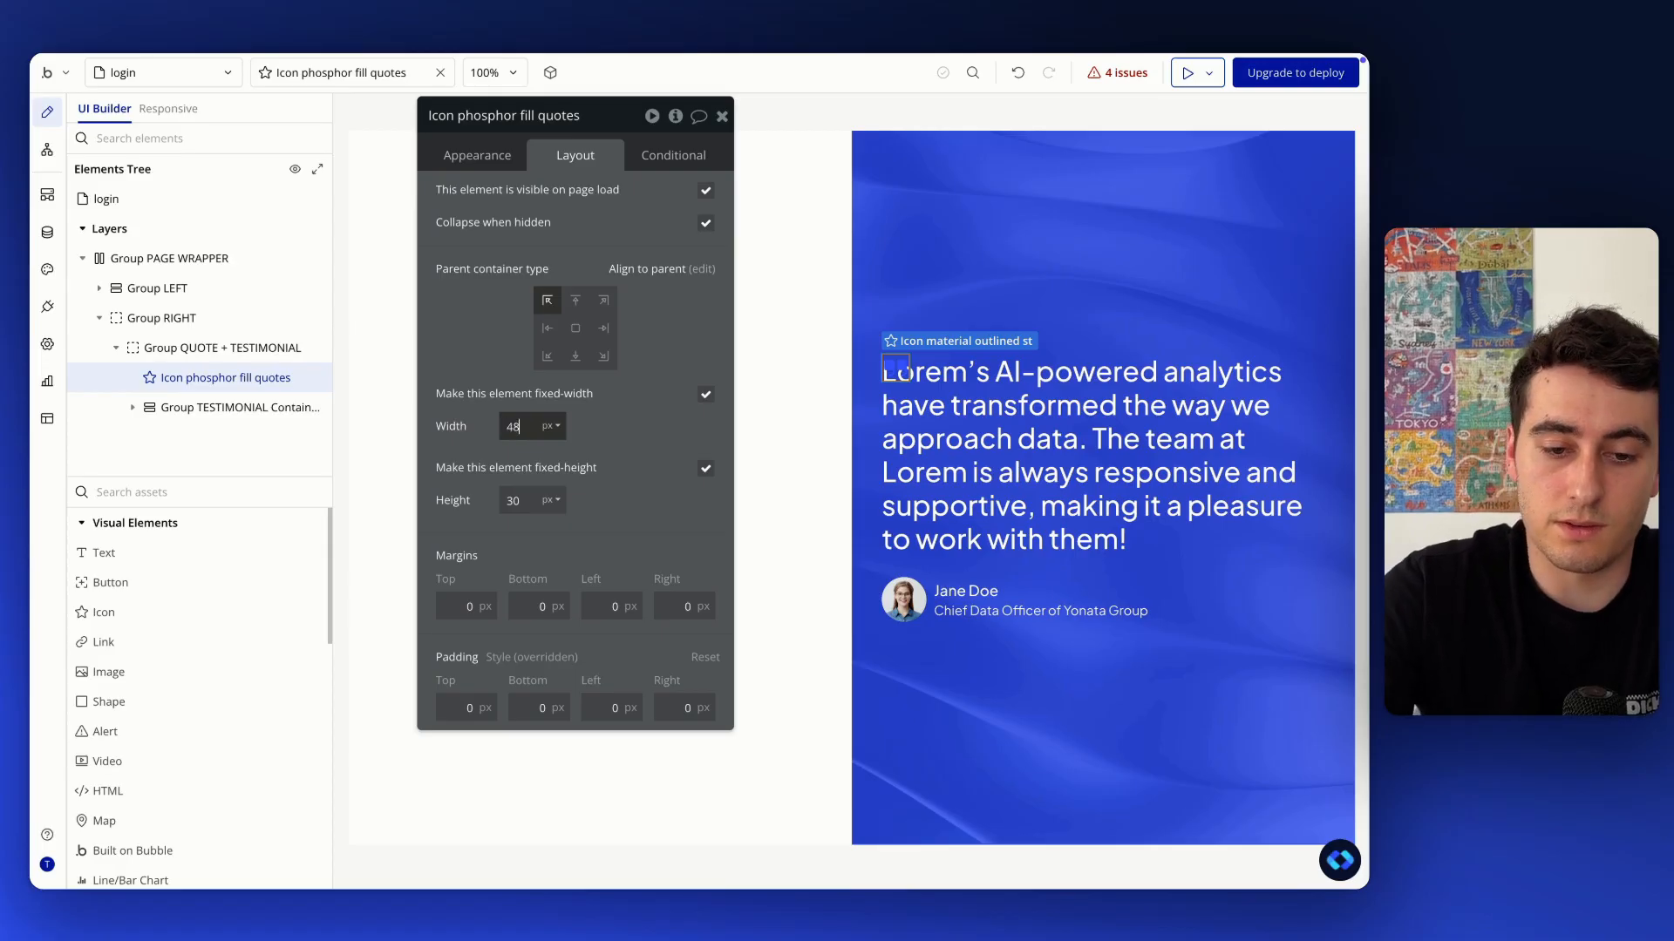
key("Tab")
type("48")
key("Return")
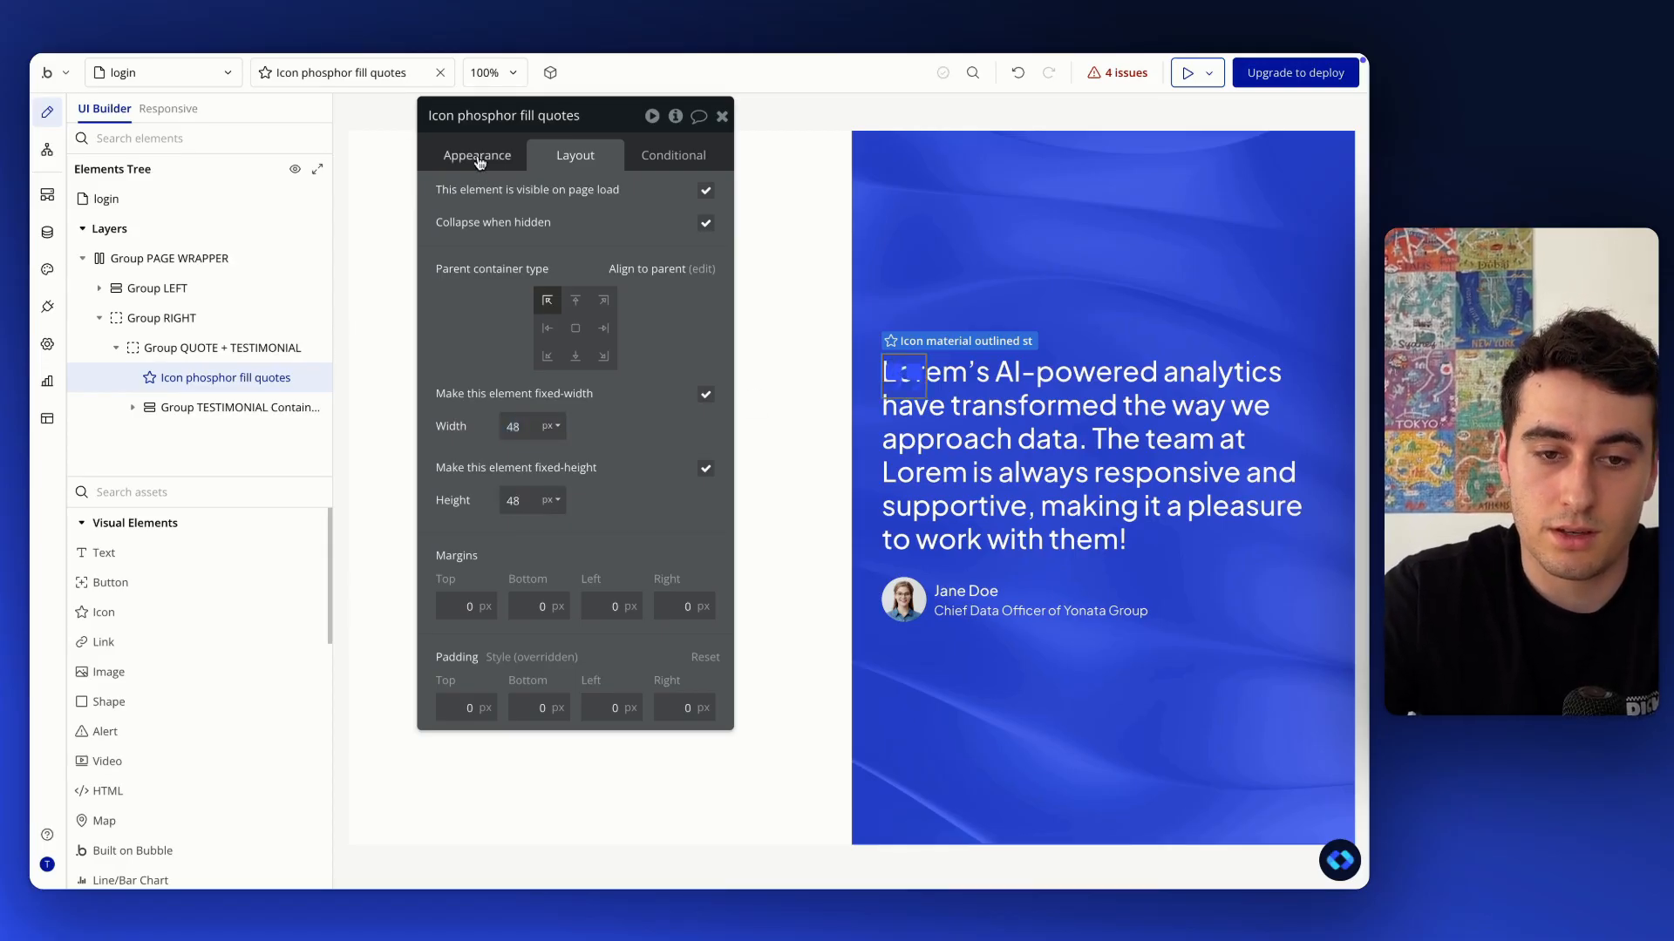
Colour the quote icon white (Primary contrast) at 60% opacity
left_click(478, 159)
scroll(558, 393, "down", 2)
scroll(558, 392, "up", 2)
left_click(573, 238)
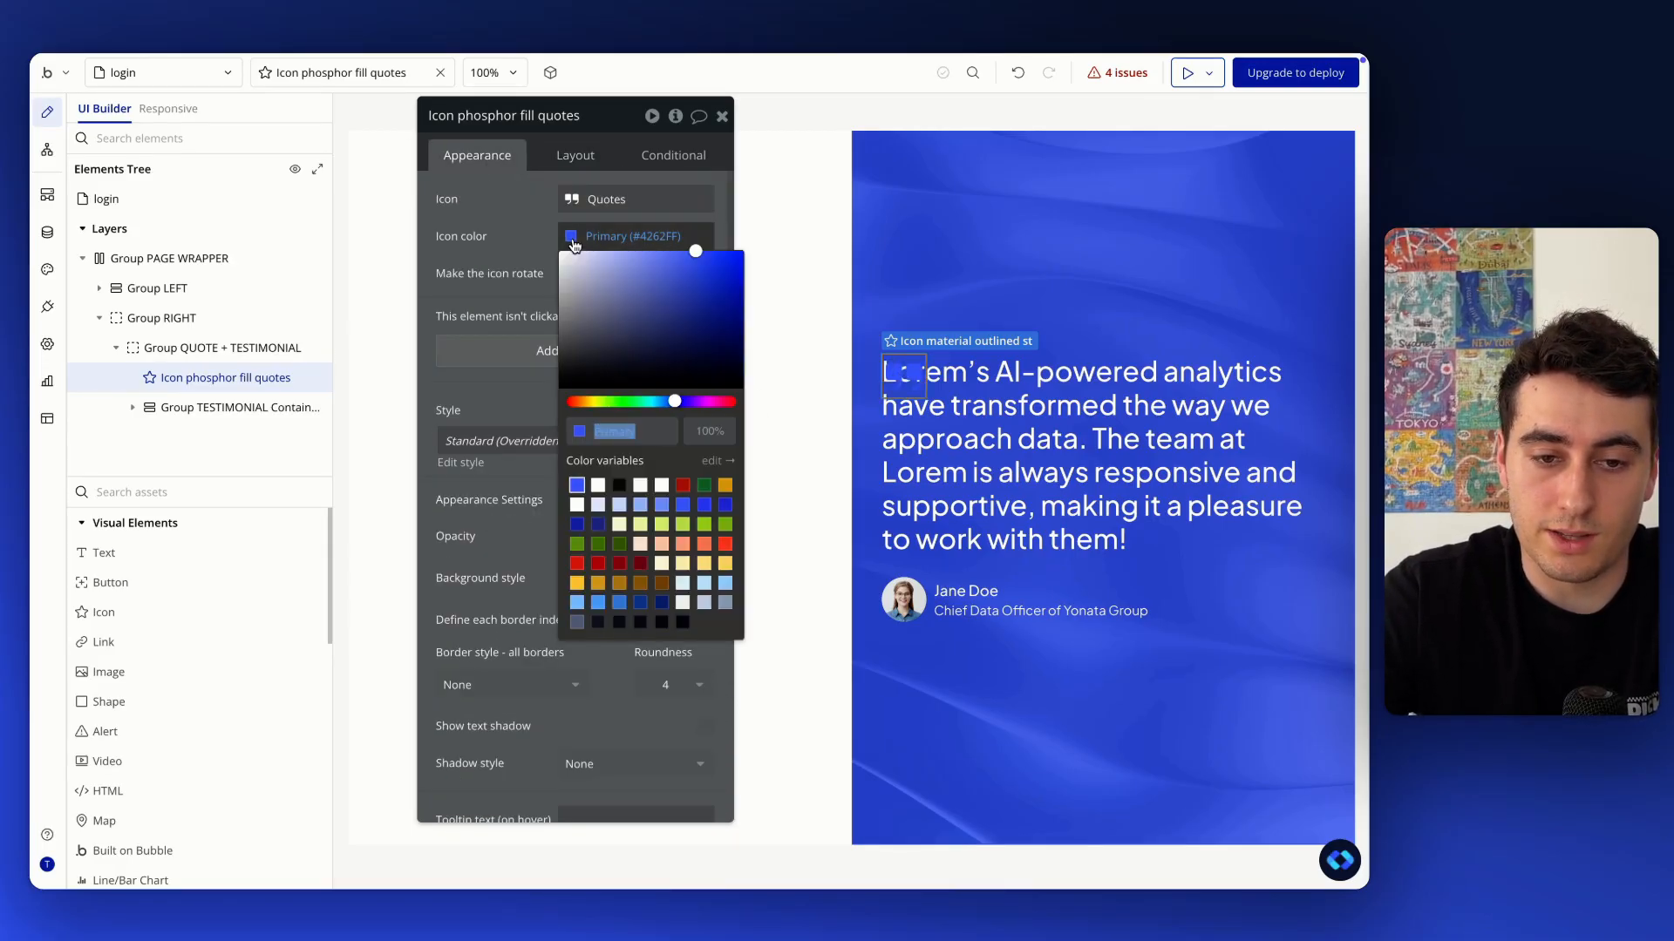
left_click(598, 485)
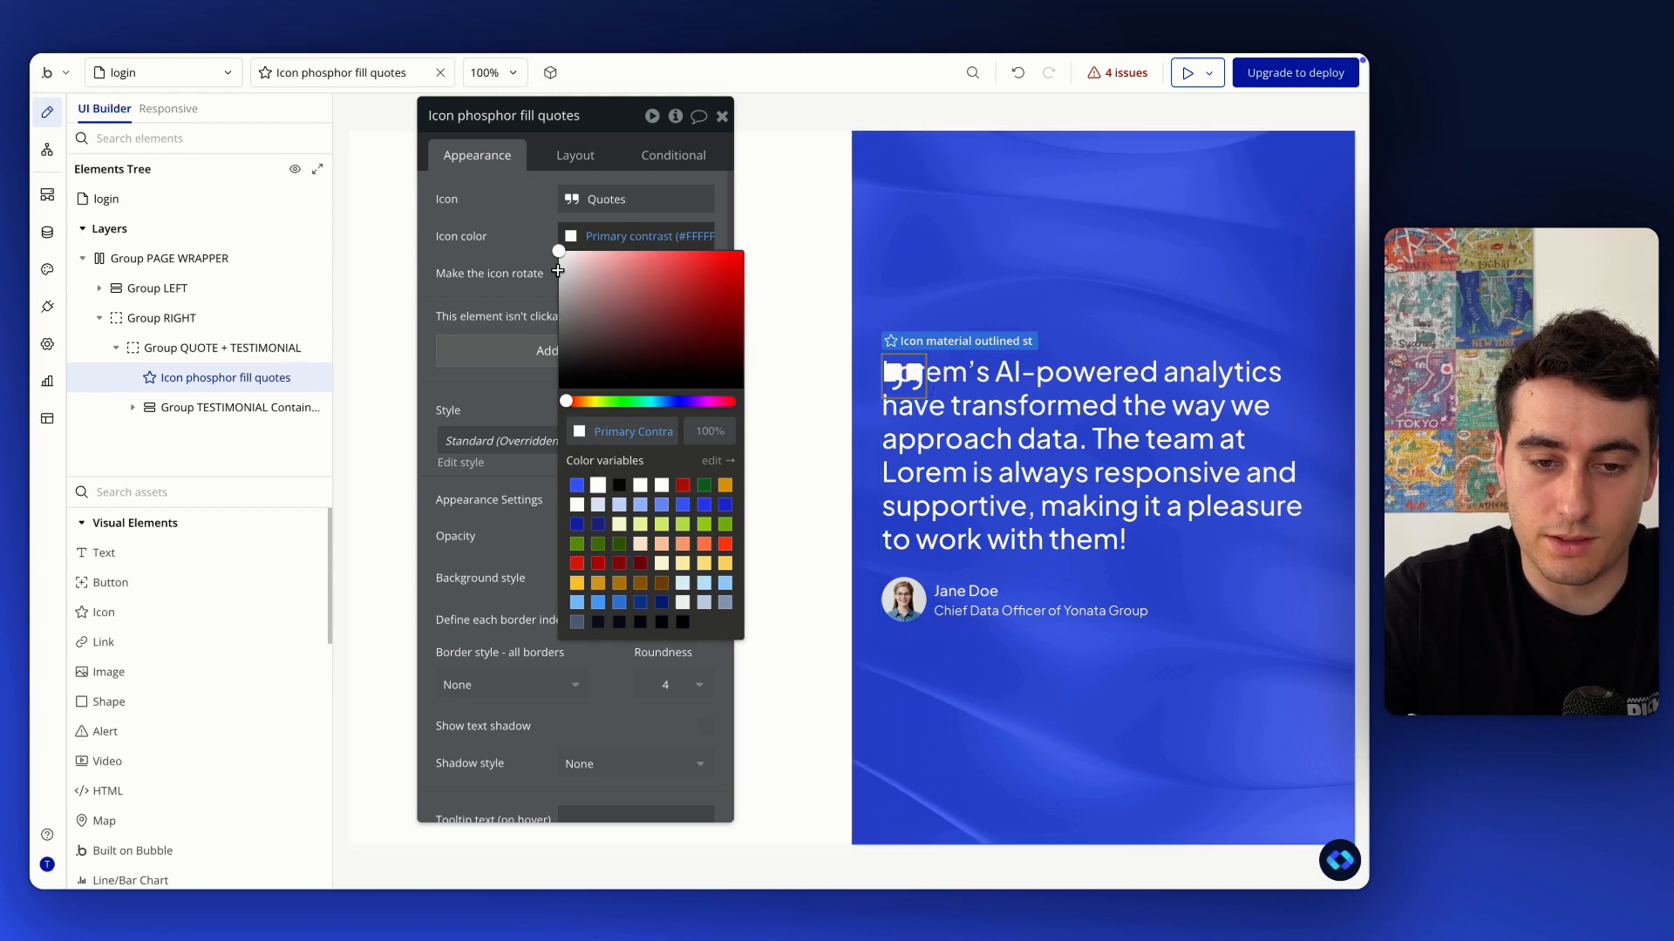
left_click(534, 251)
left_click(581, 247)
left_click(708, 434)
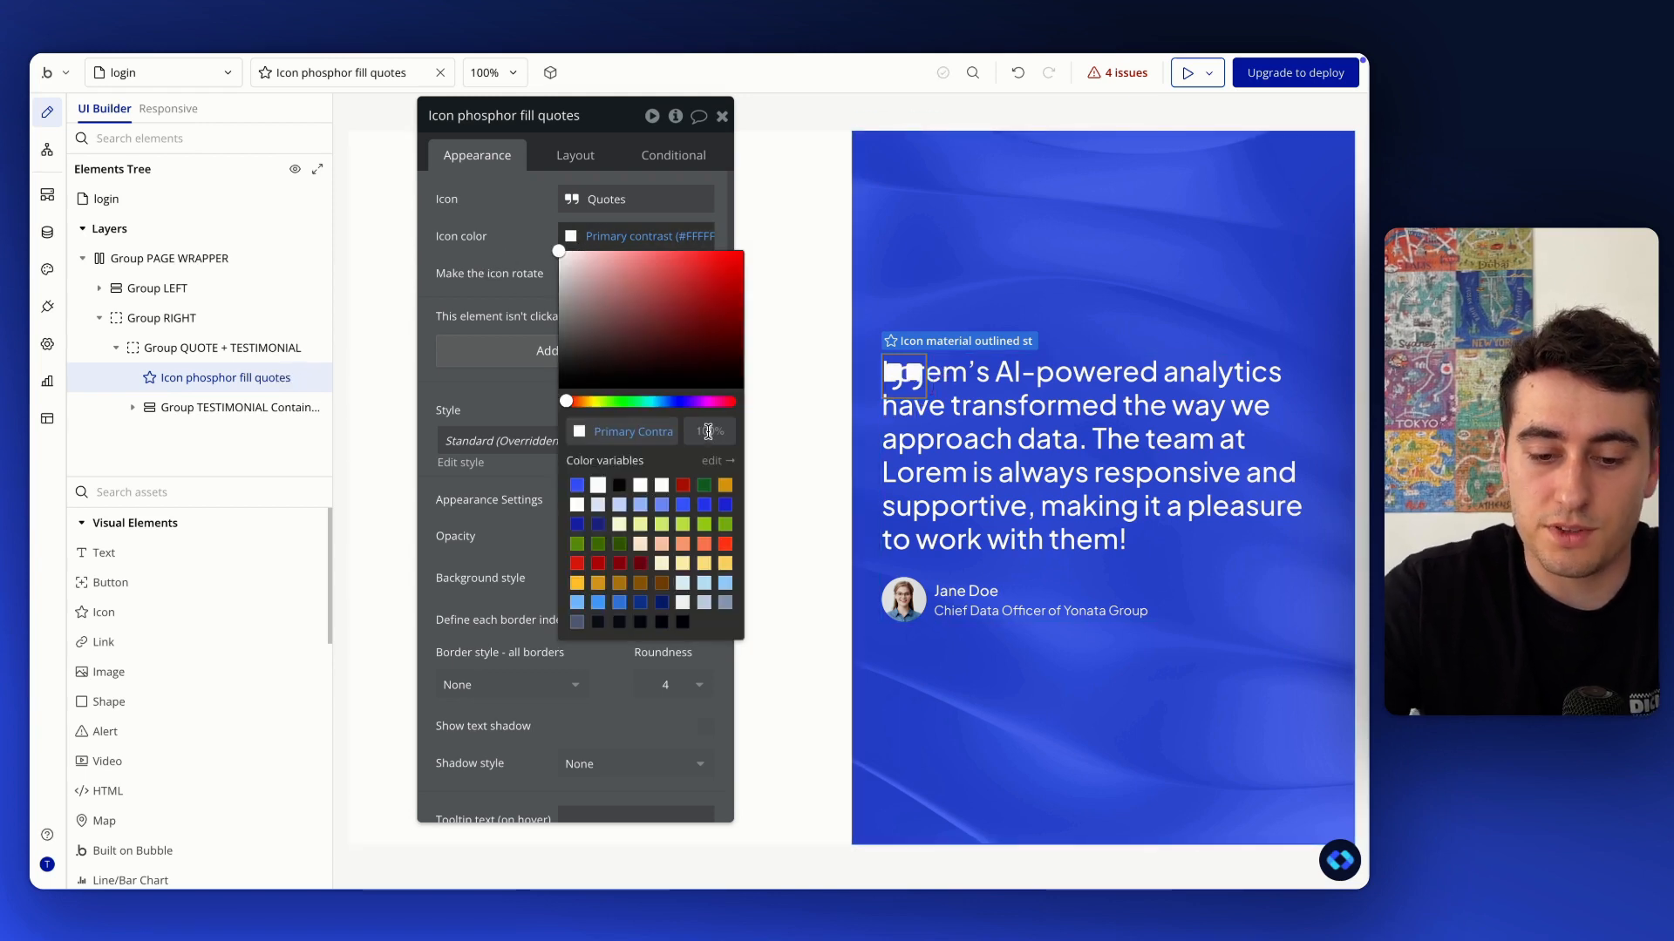
key("Return")
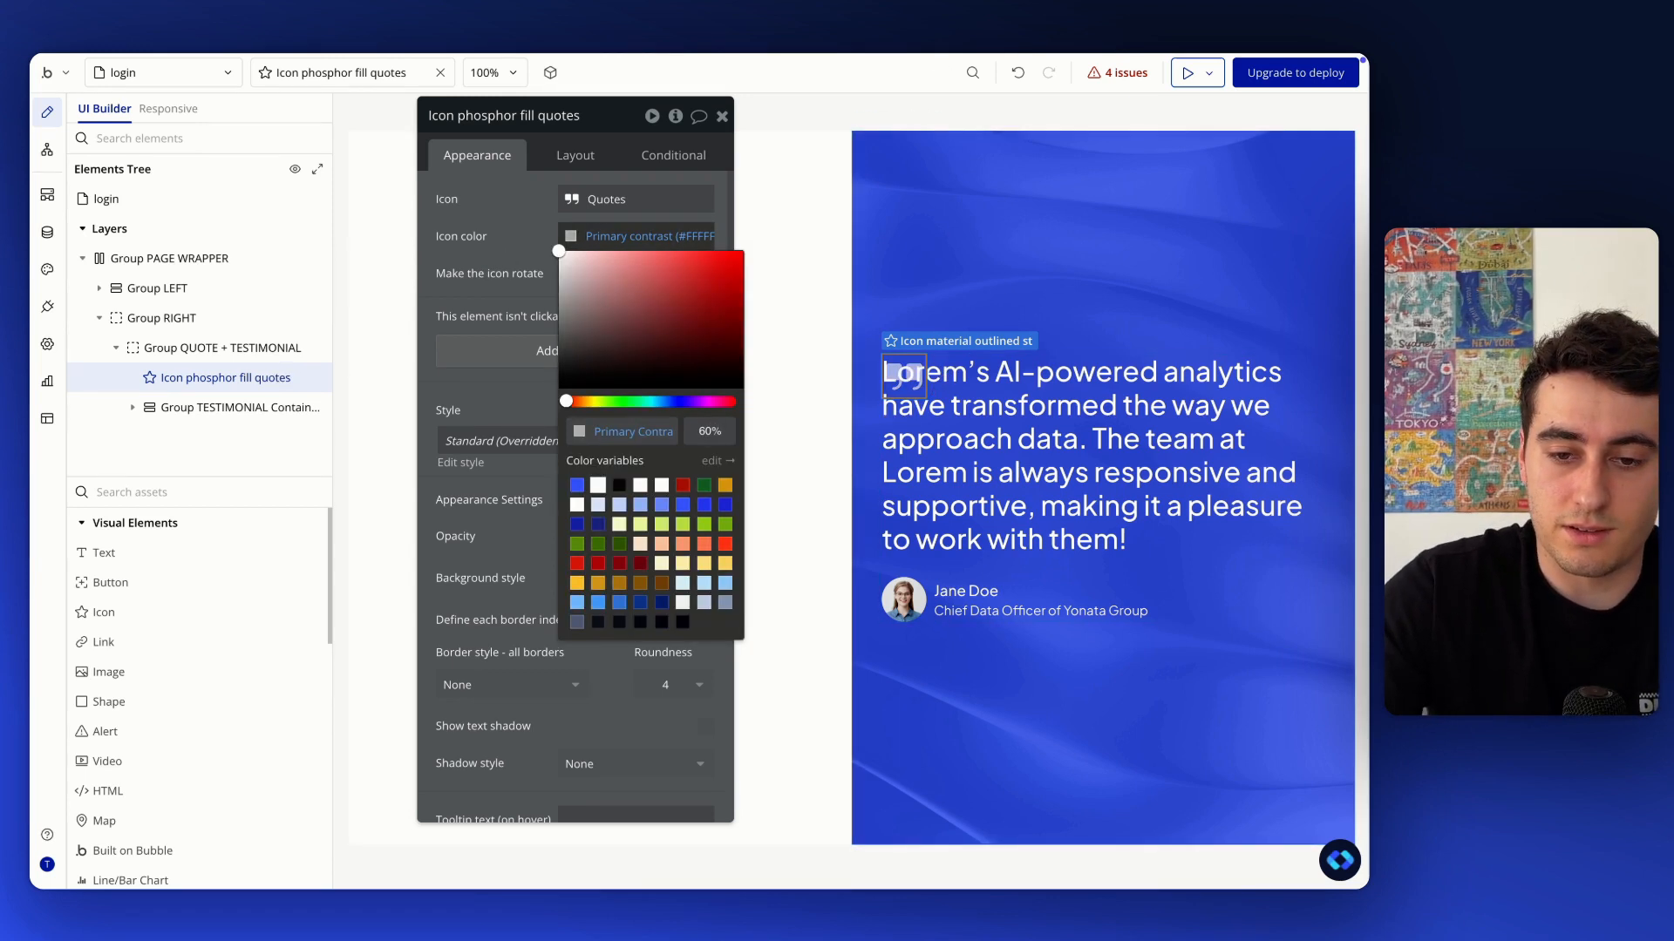
left_click(550, 287)
Enlarge the quote icon to 64×64 px
left_click(583, 148)
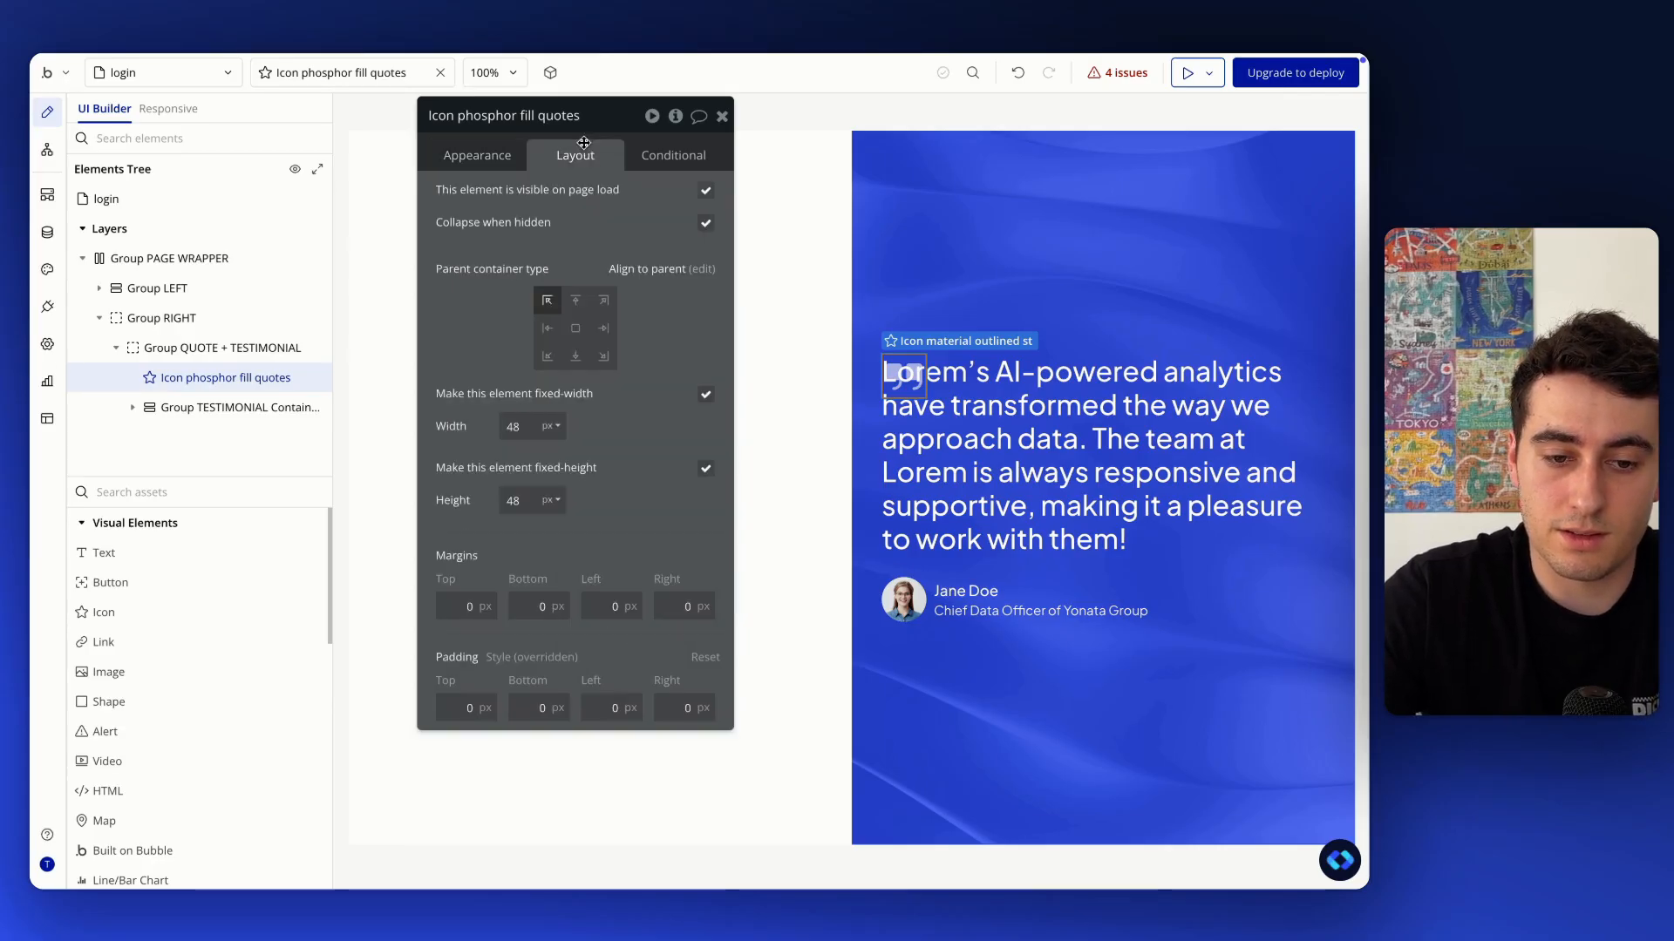
double_click(513, 424)
key("Tab")
type("64")
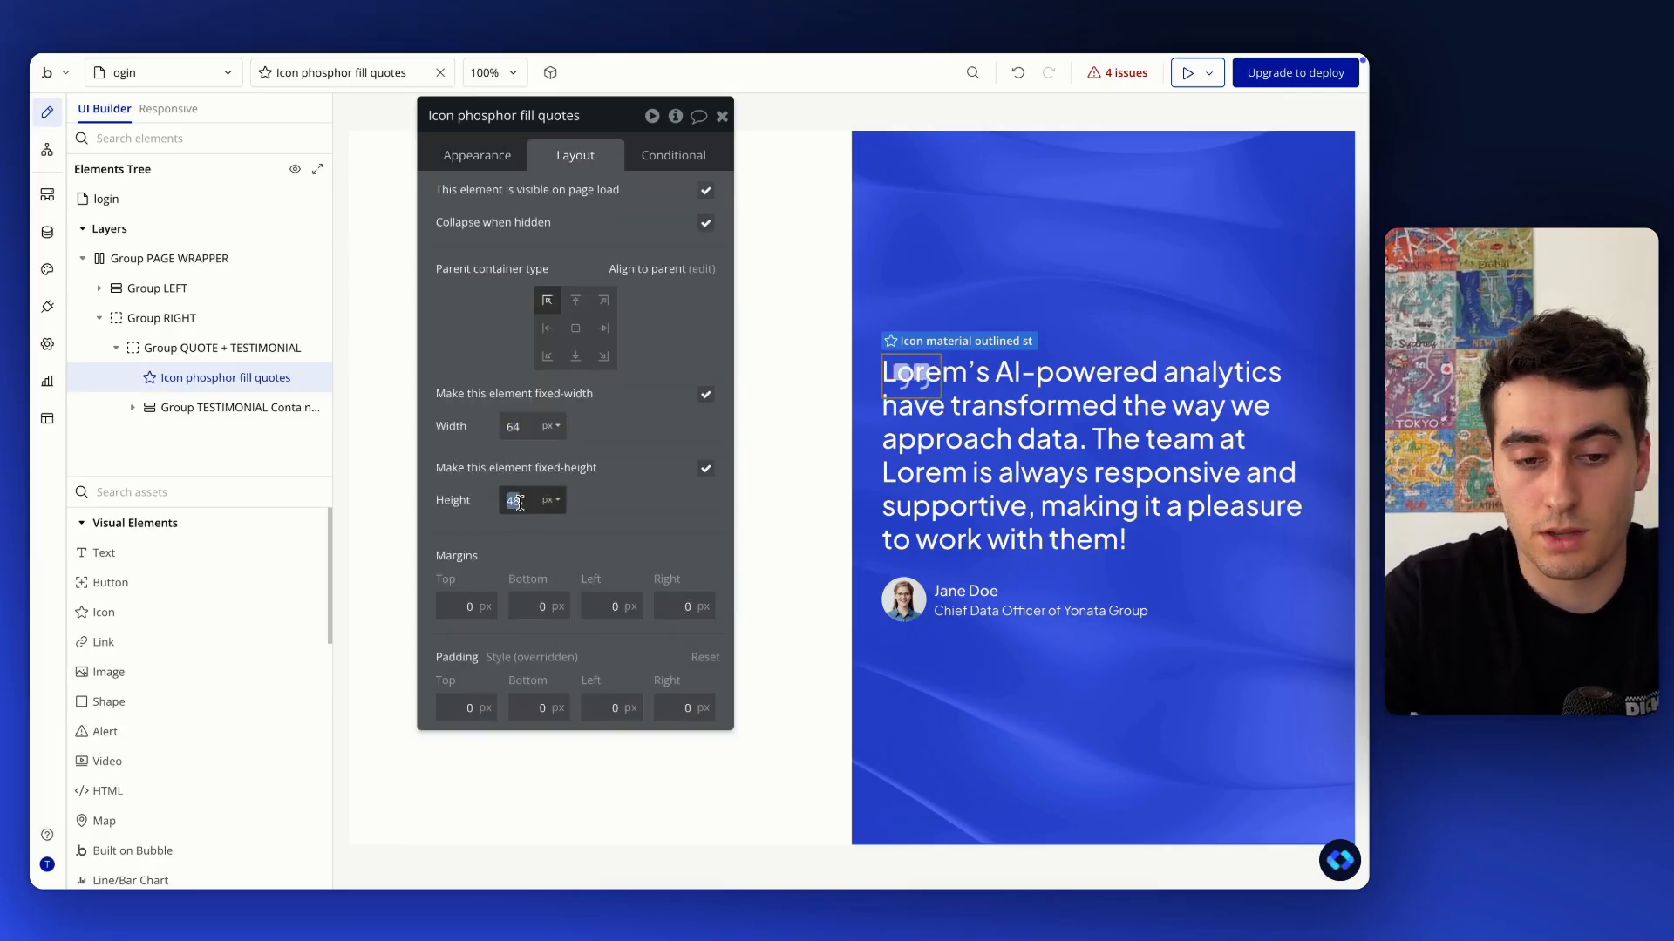
key("Return")
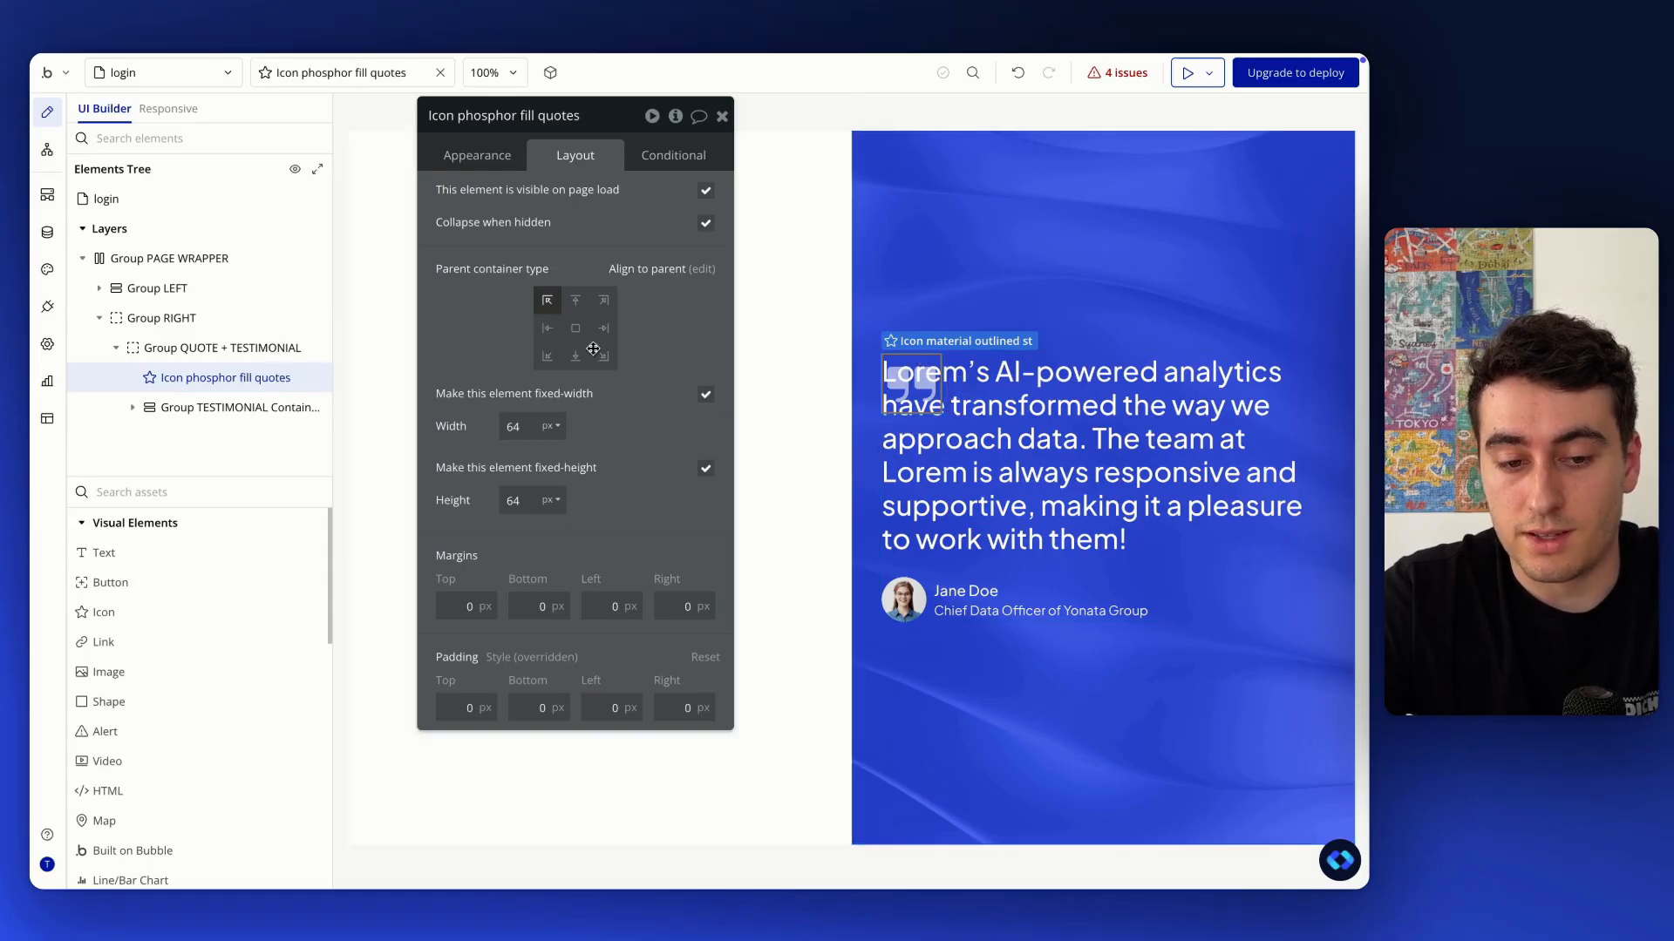
Give the quote icon a -32 px top margin and -24 px left margin
left_click(450, 606)
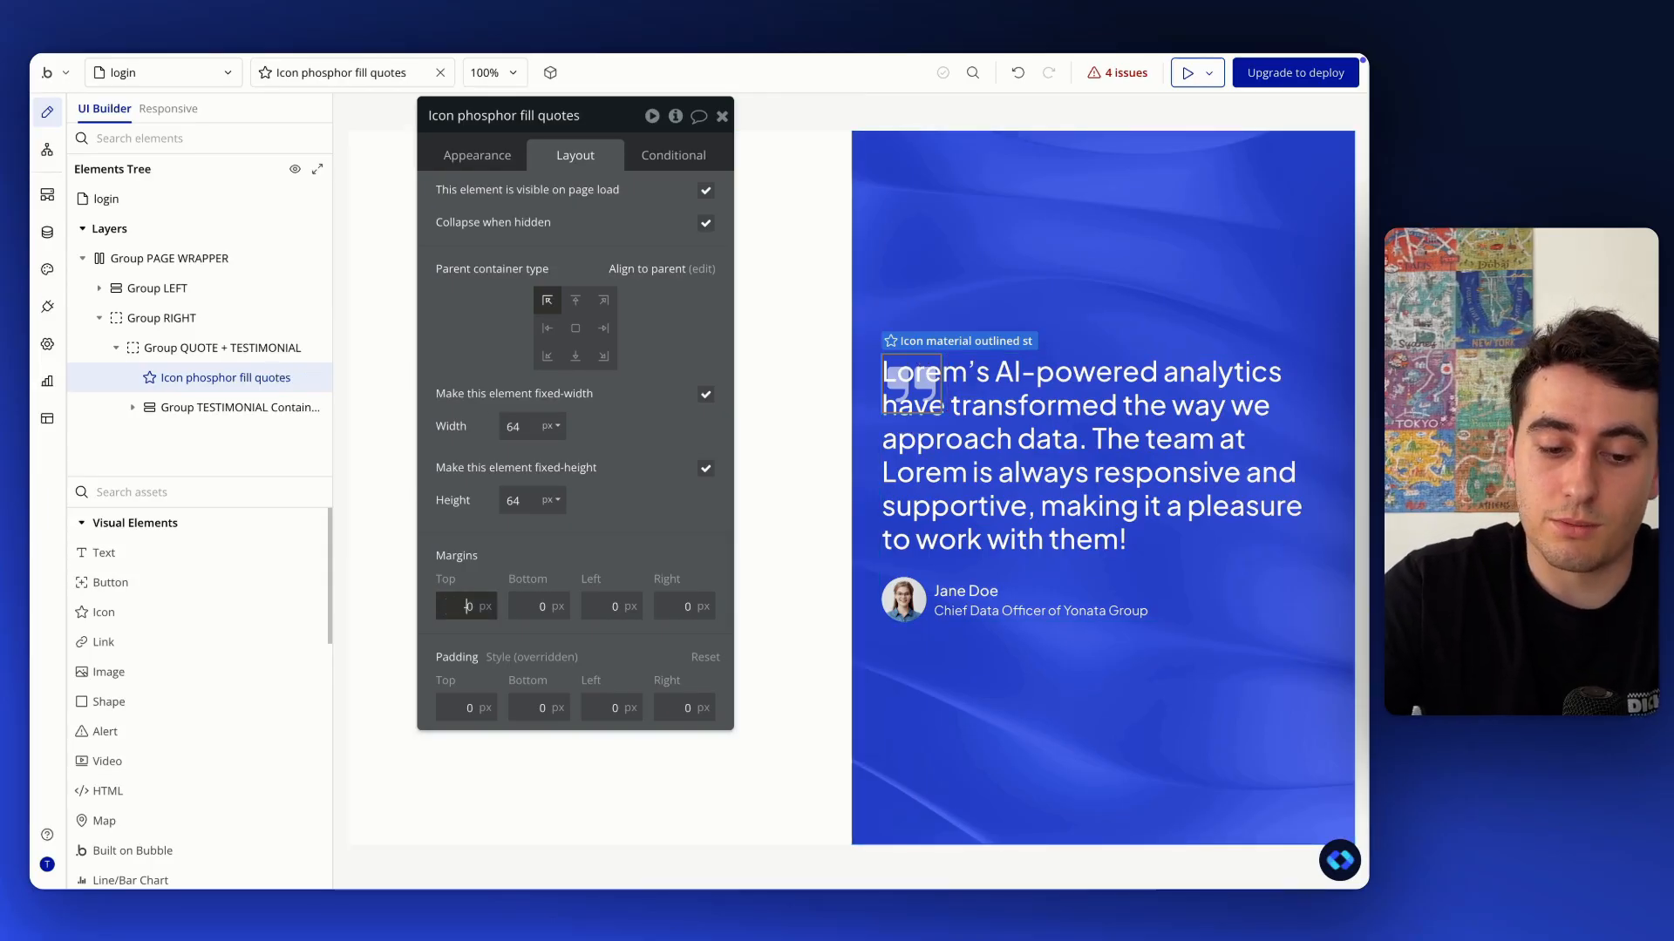
key("Return")
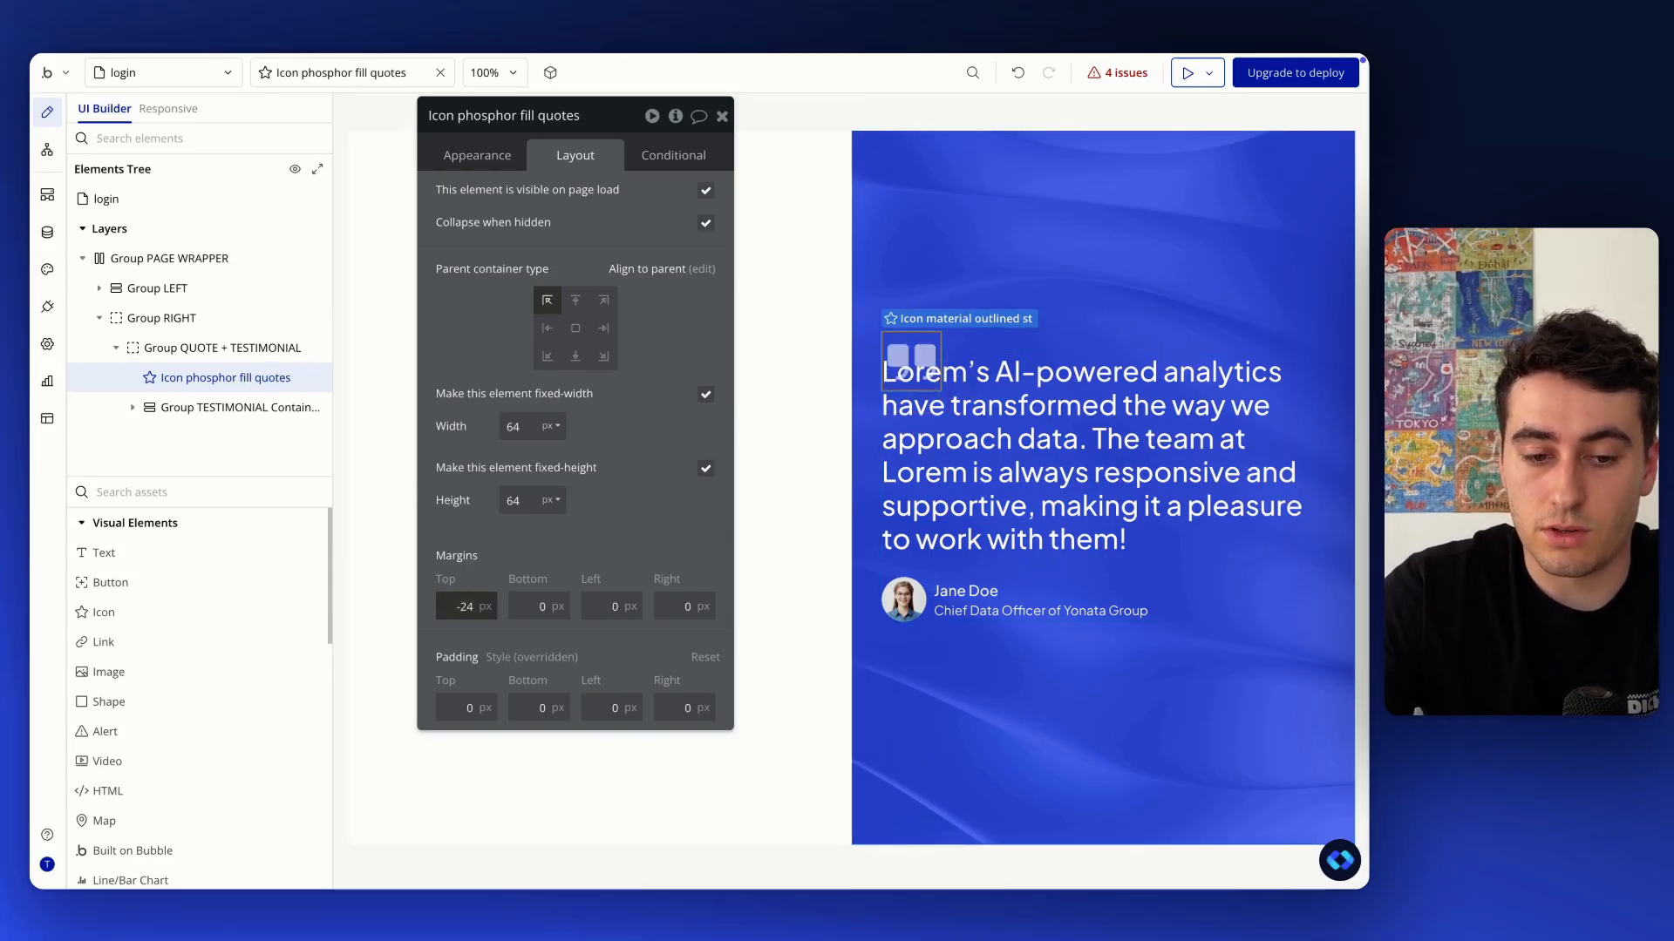
left_click(611, 607)
type("-24")
key("Return")
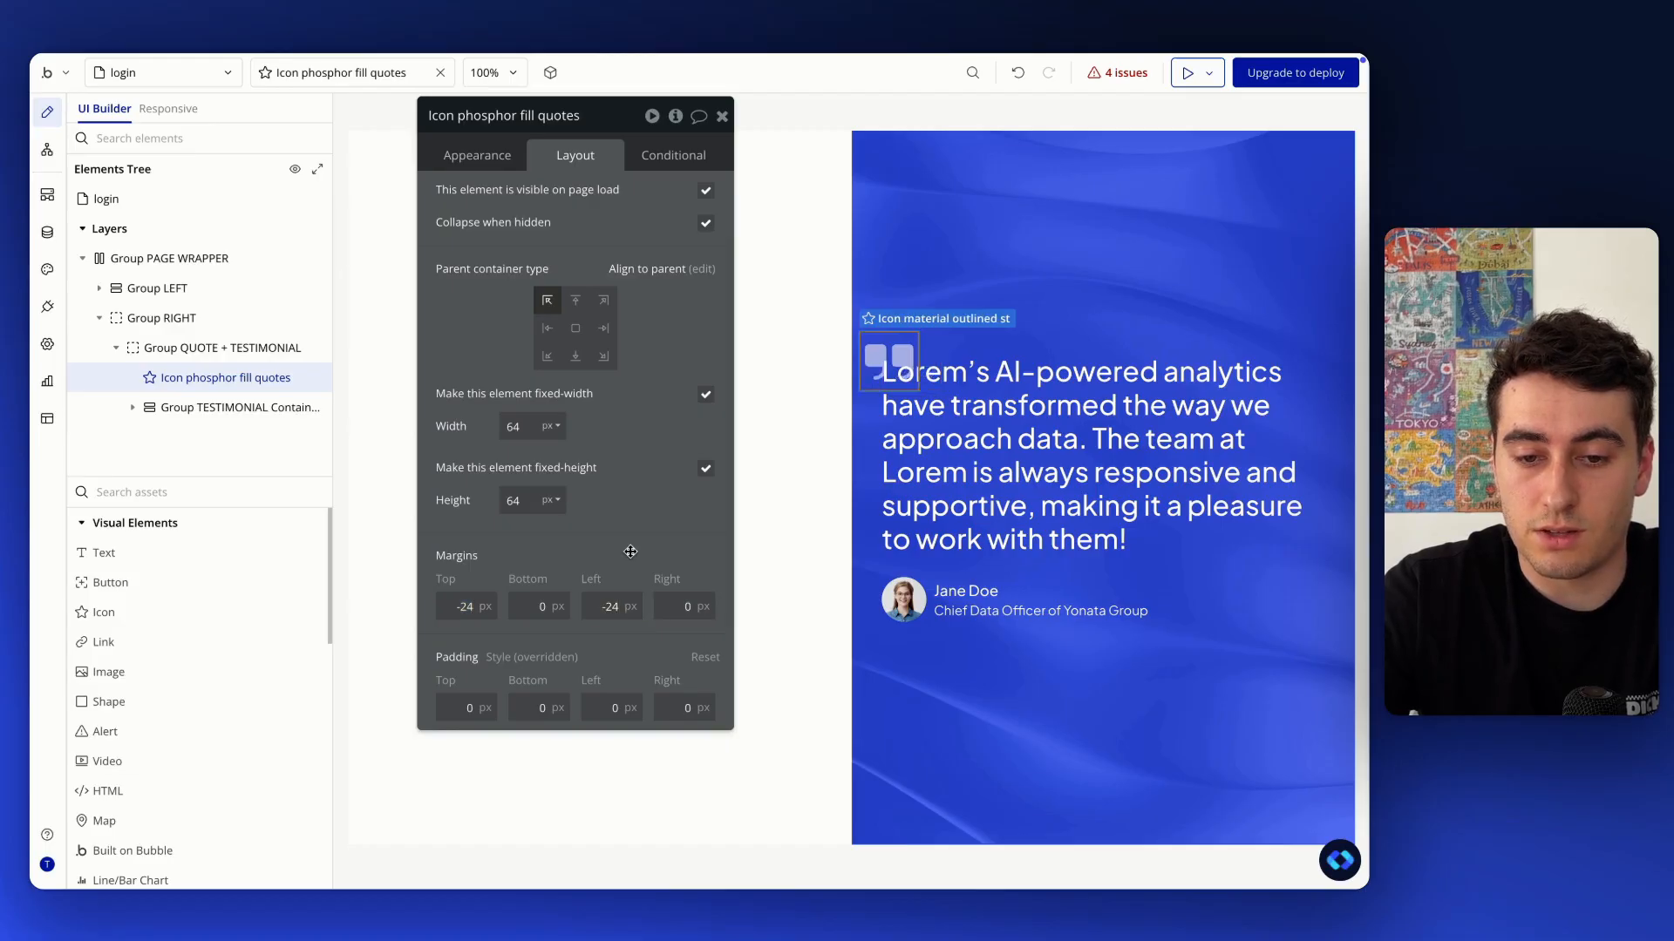
type("4")
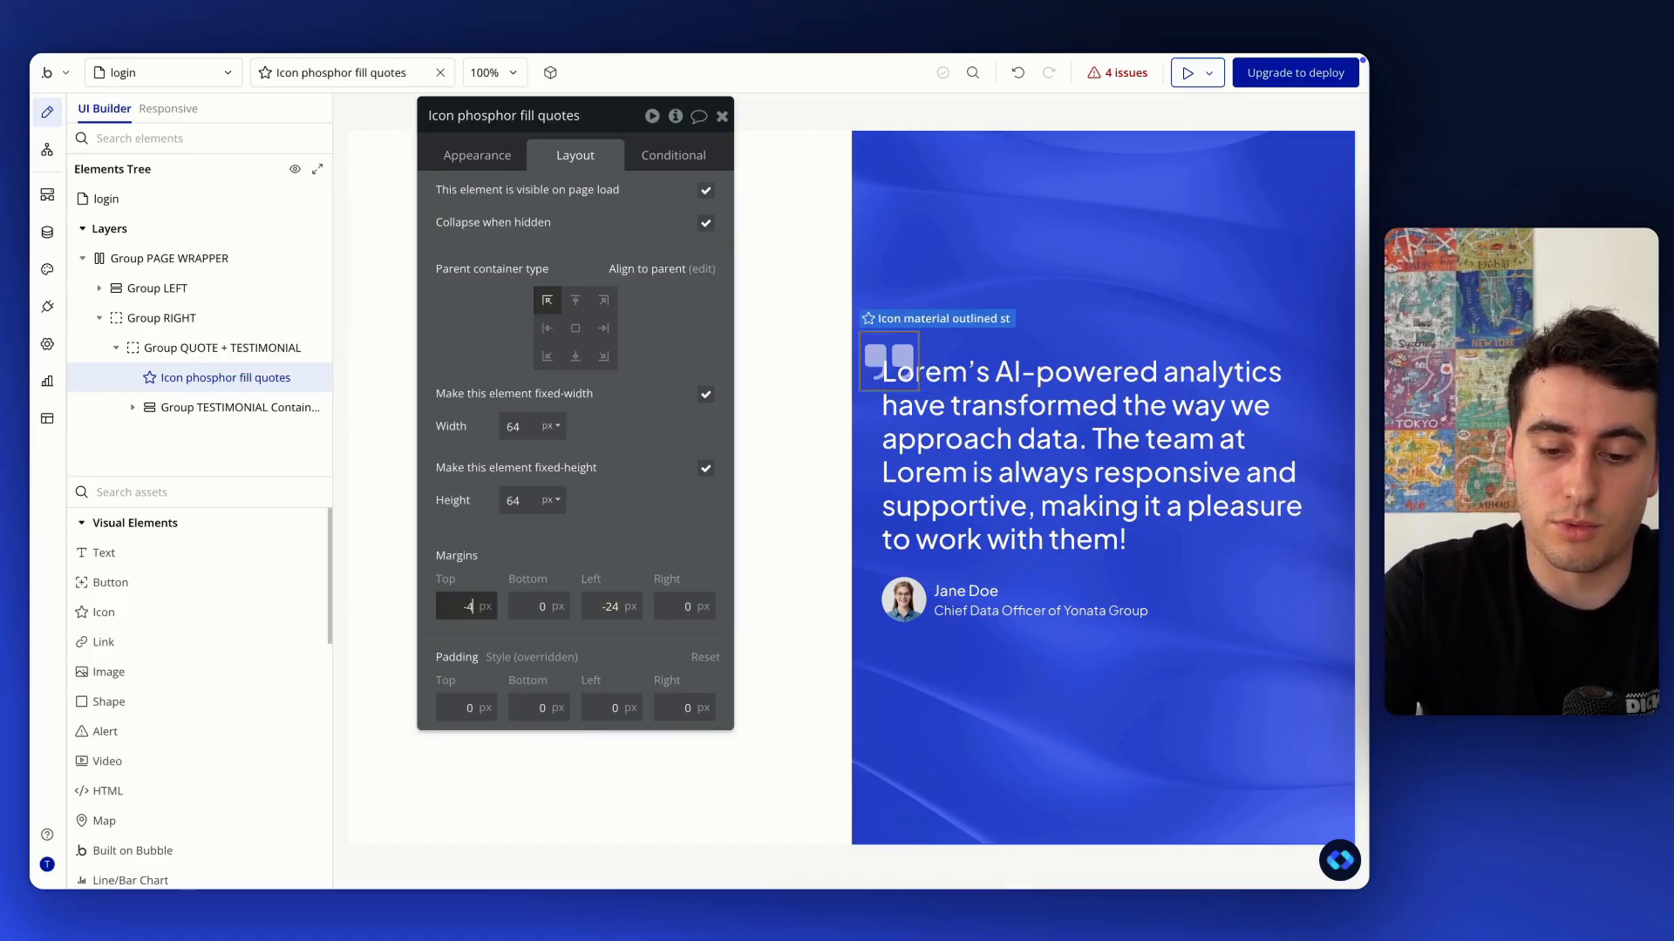
type("8")
key("Return")
double_click(610, 612)
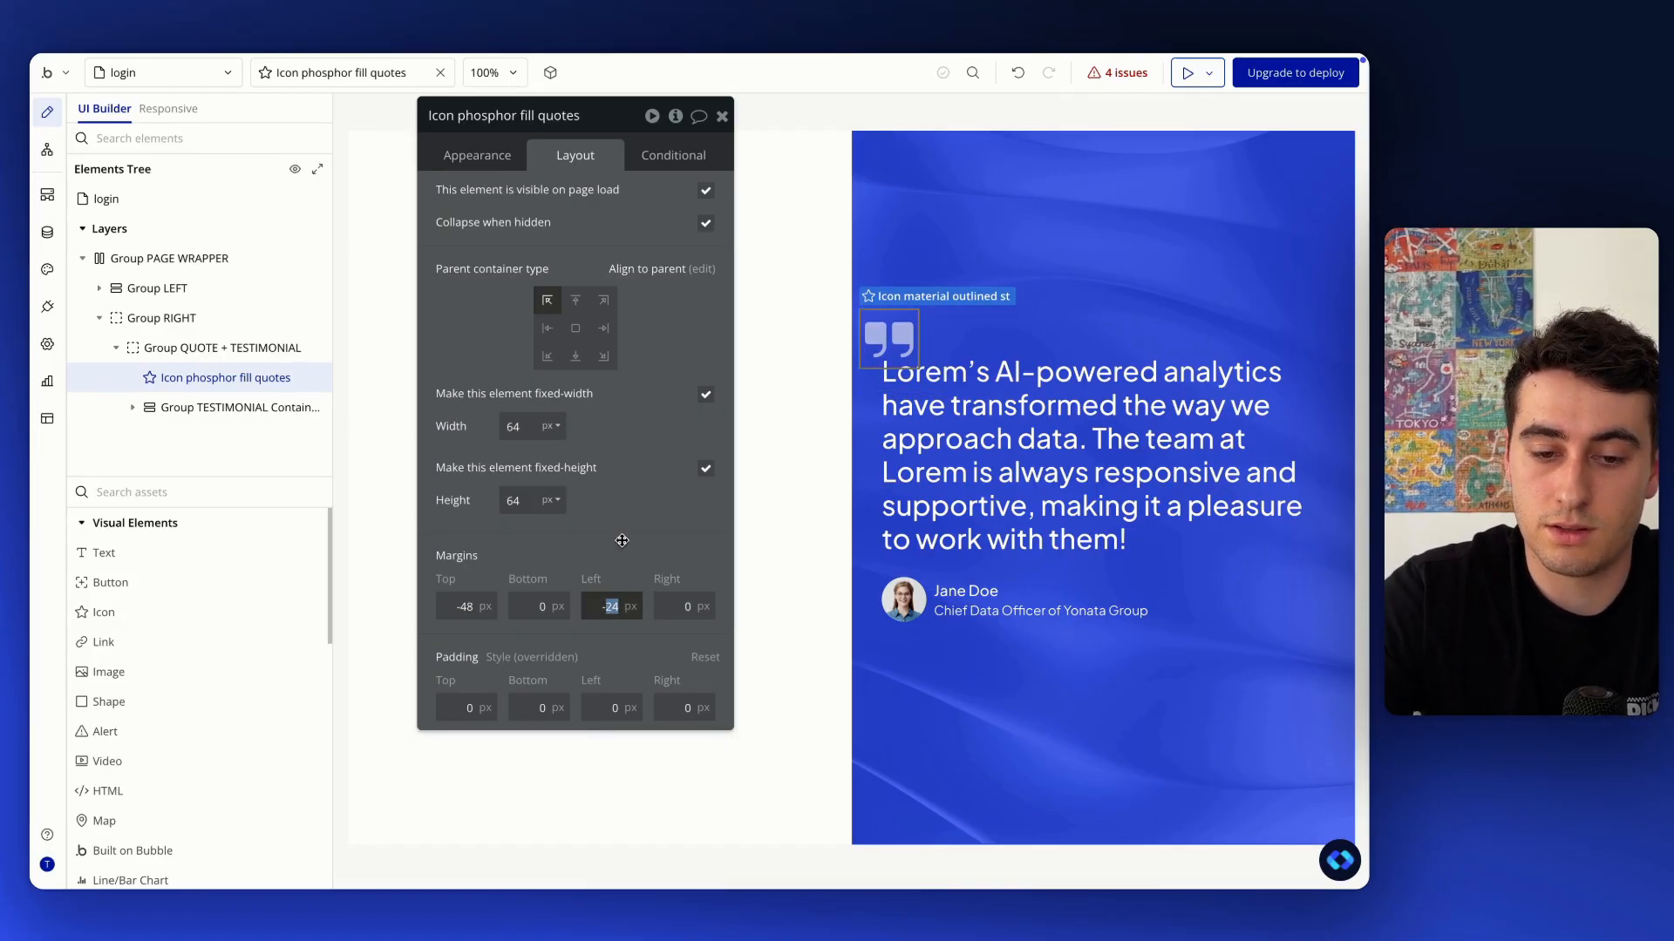
left_click(462, 606)
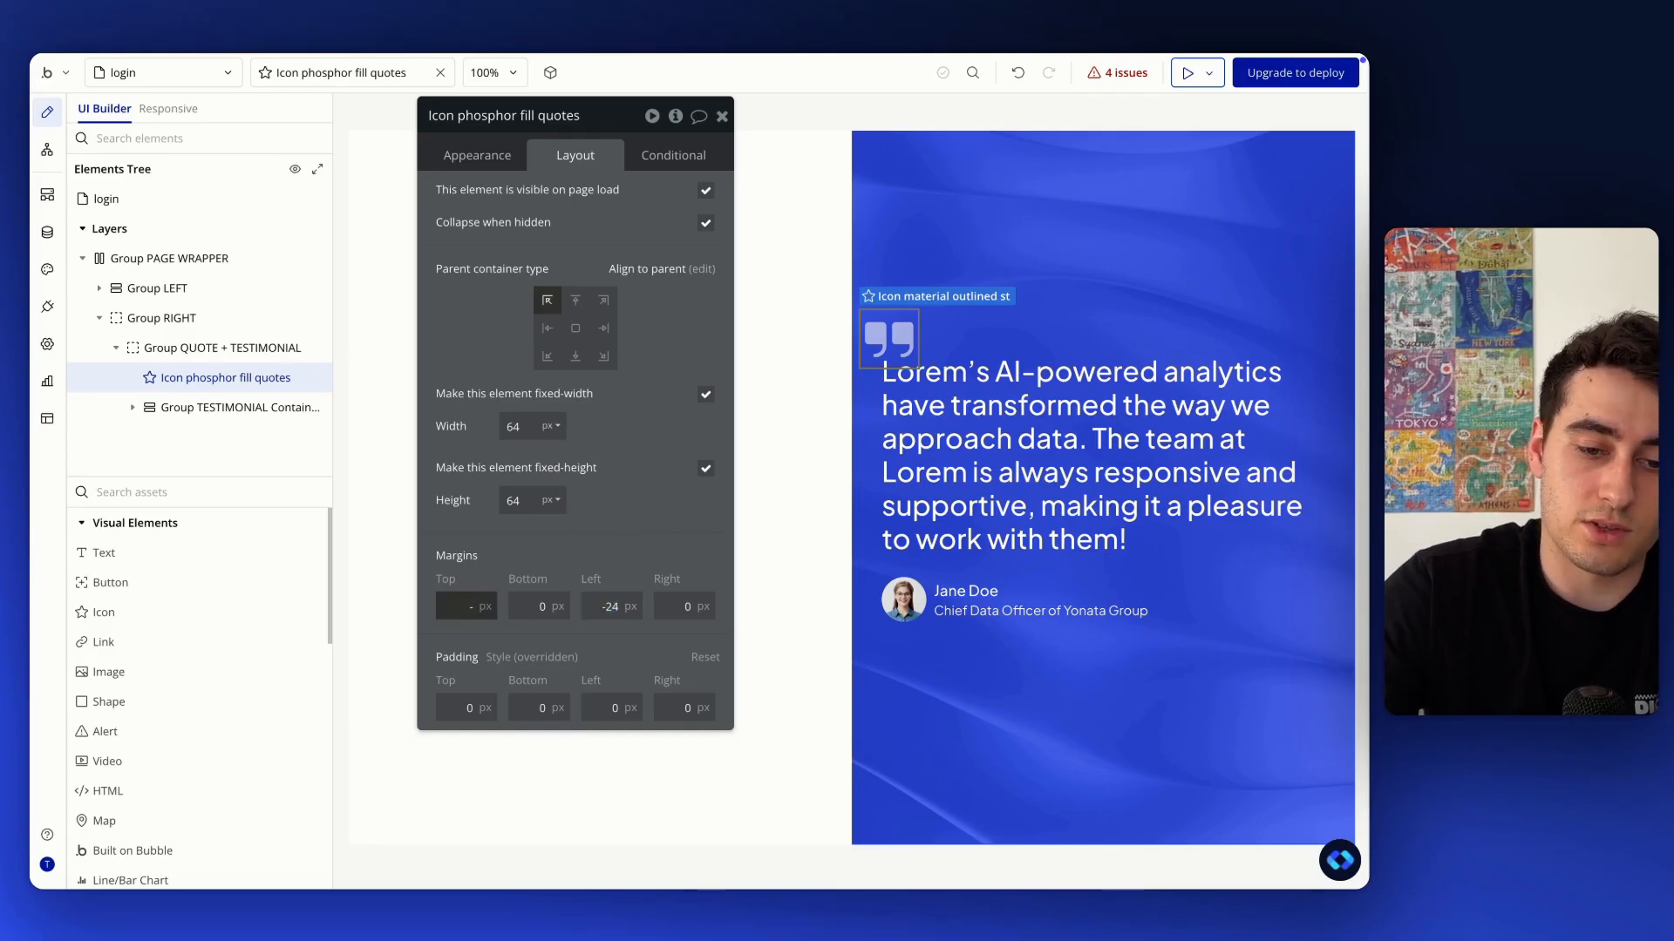
type("32")
key("Return")
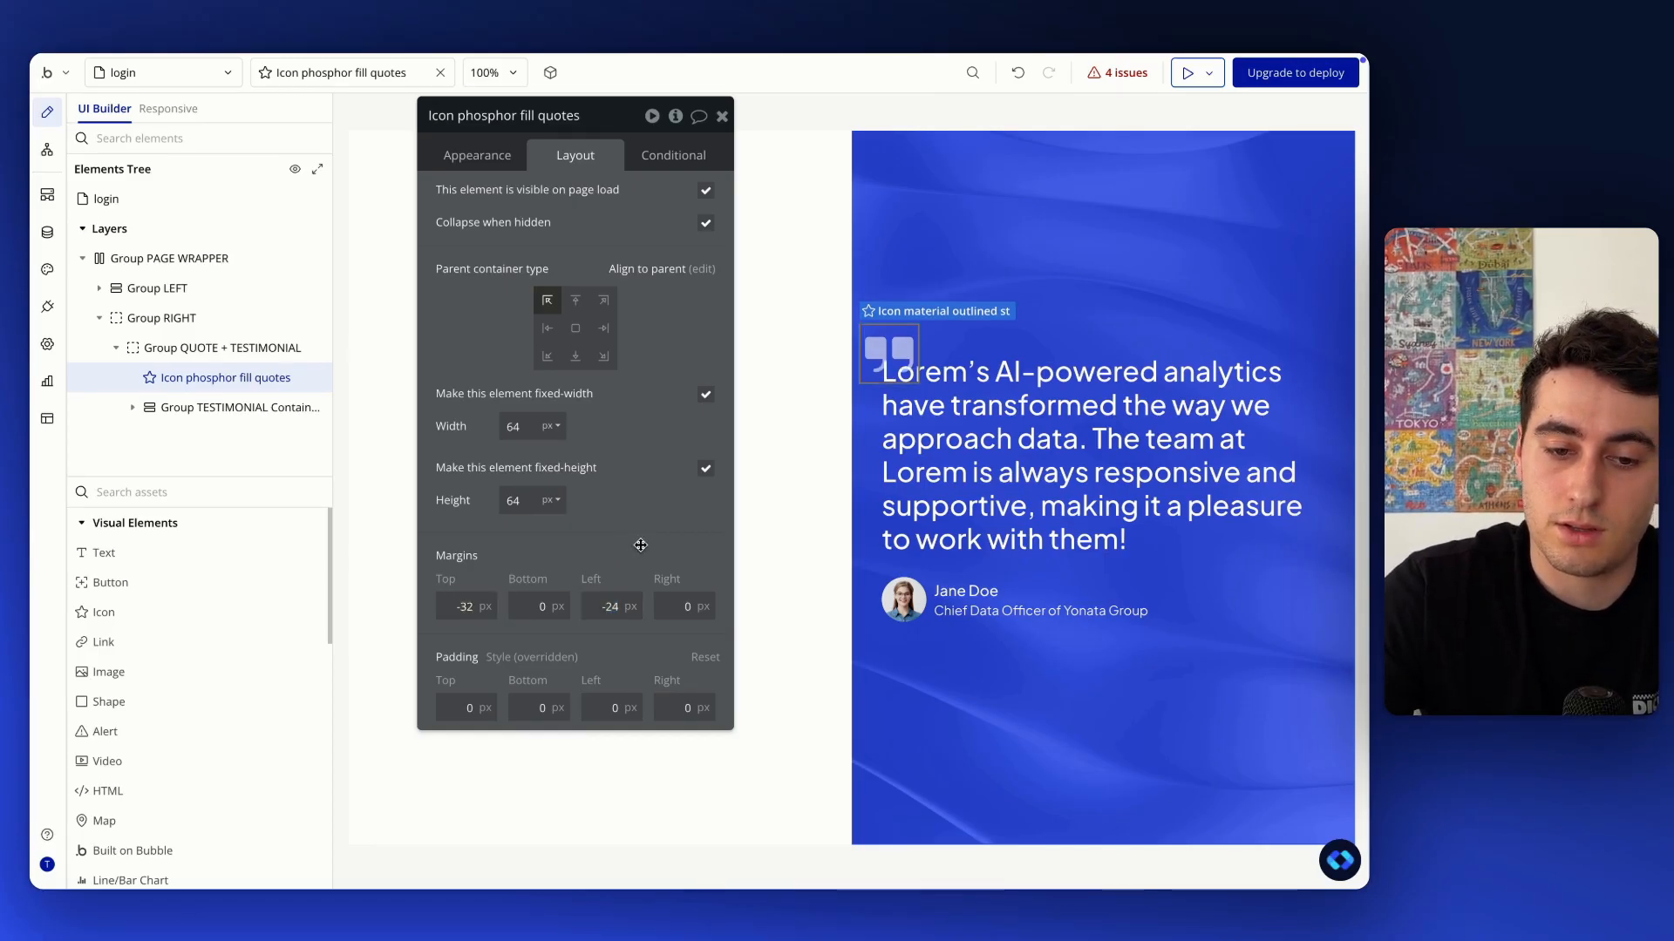
left_click(838, 710)
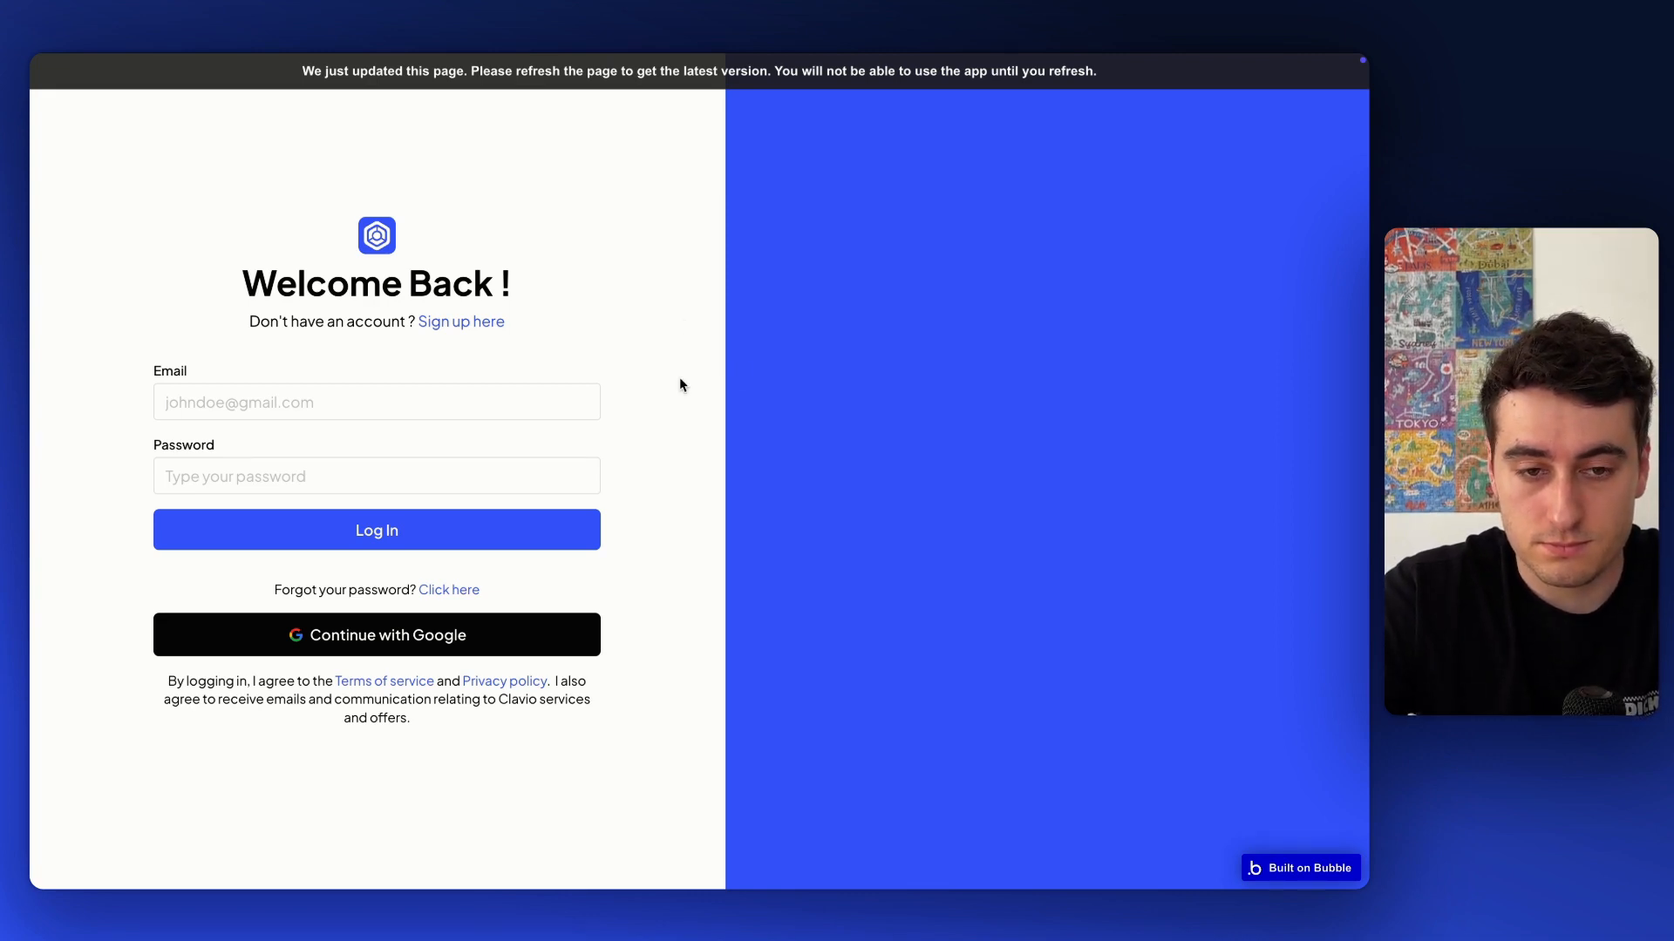
Reload the live preview, go from sign-up back to log in, then open the password reset form
key("super+r")
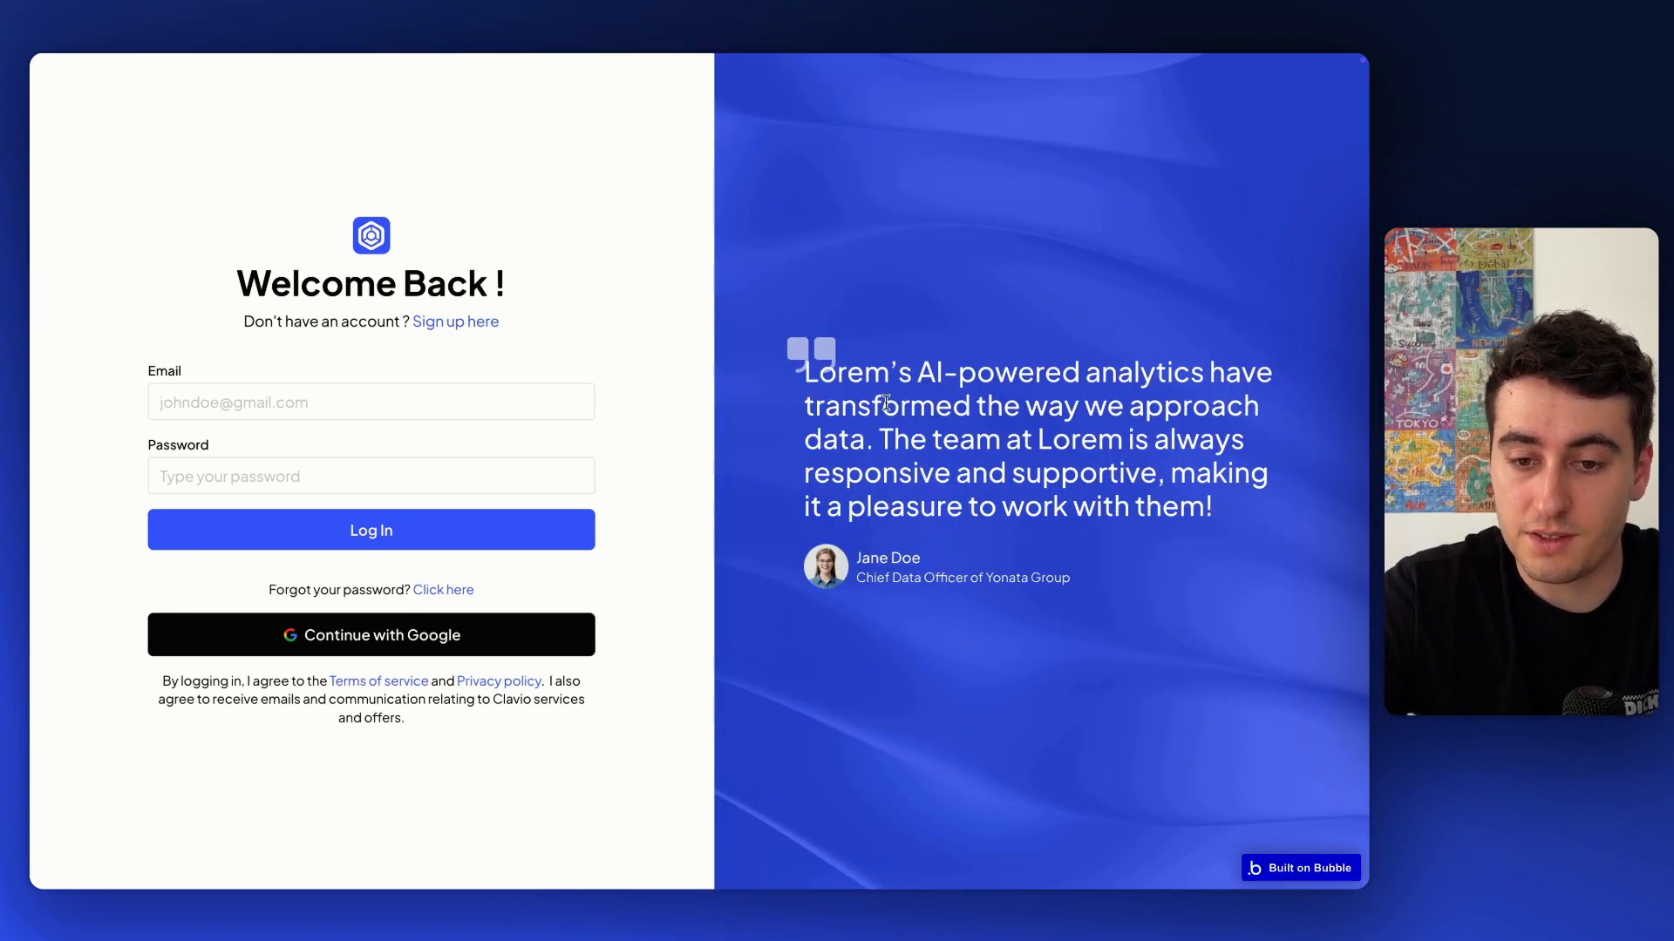
left_click(477, 328)
left_click(456, 305)
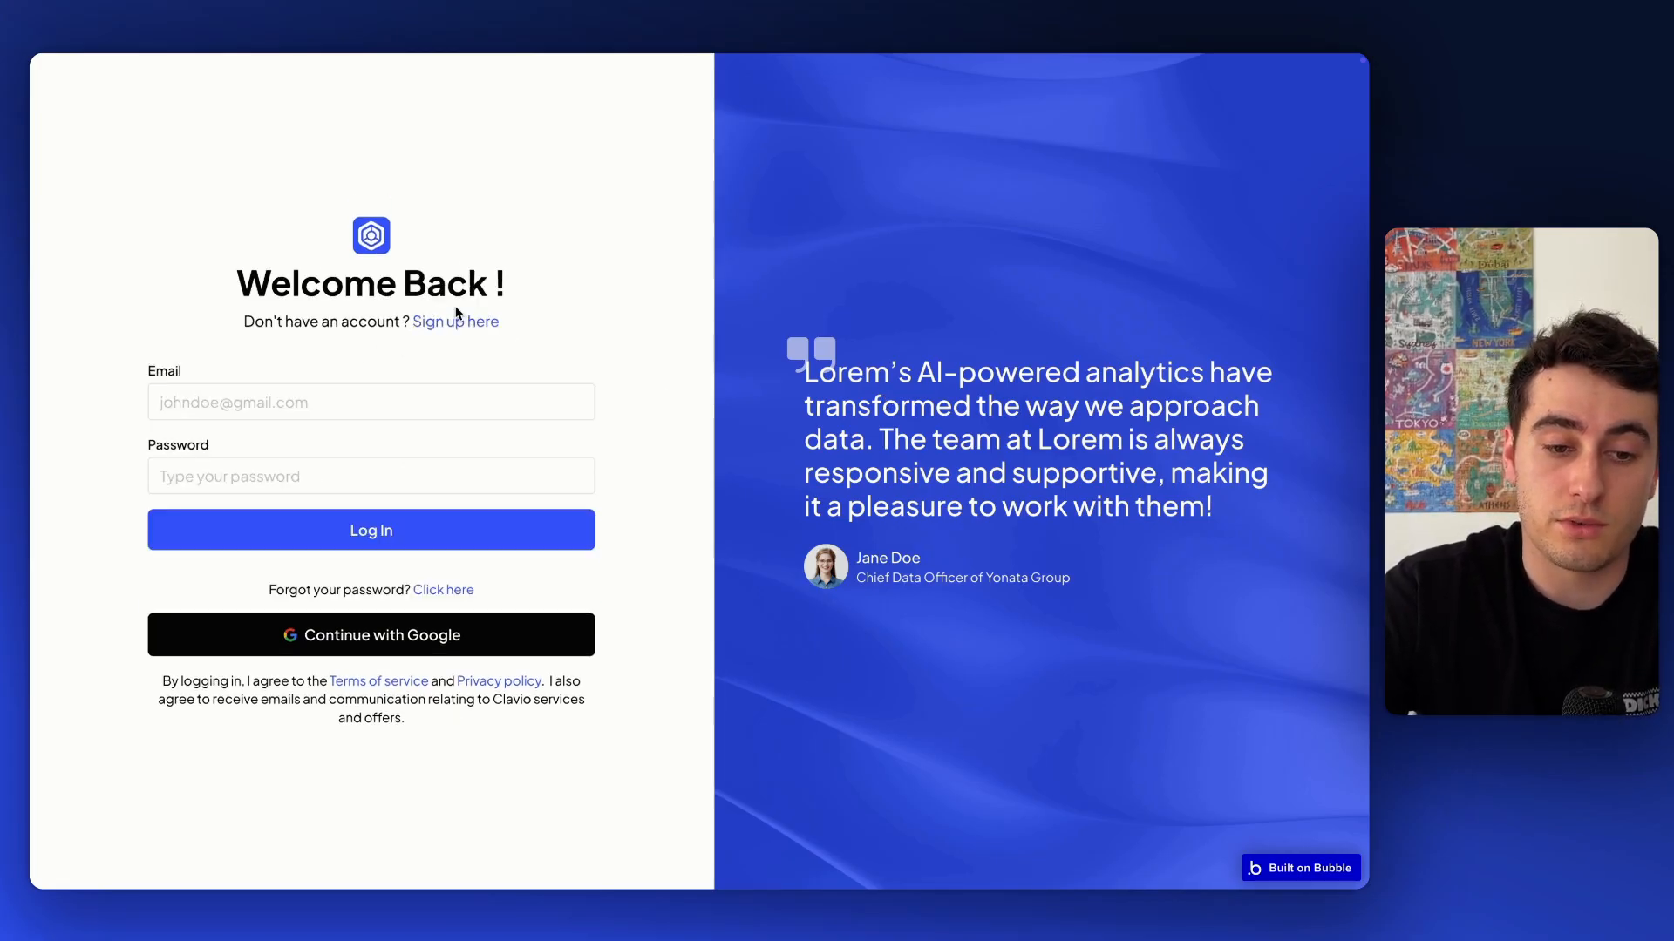
left_click(447, 590)
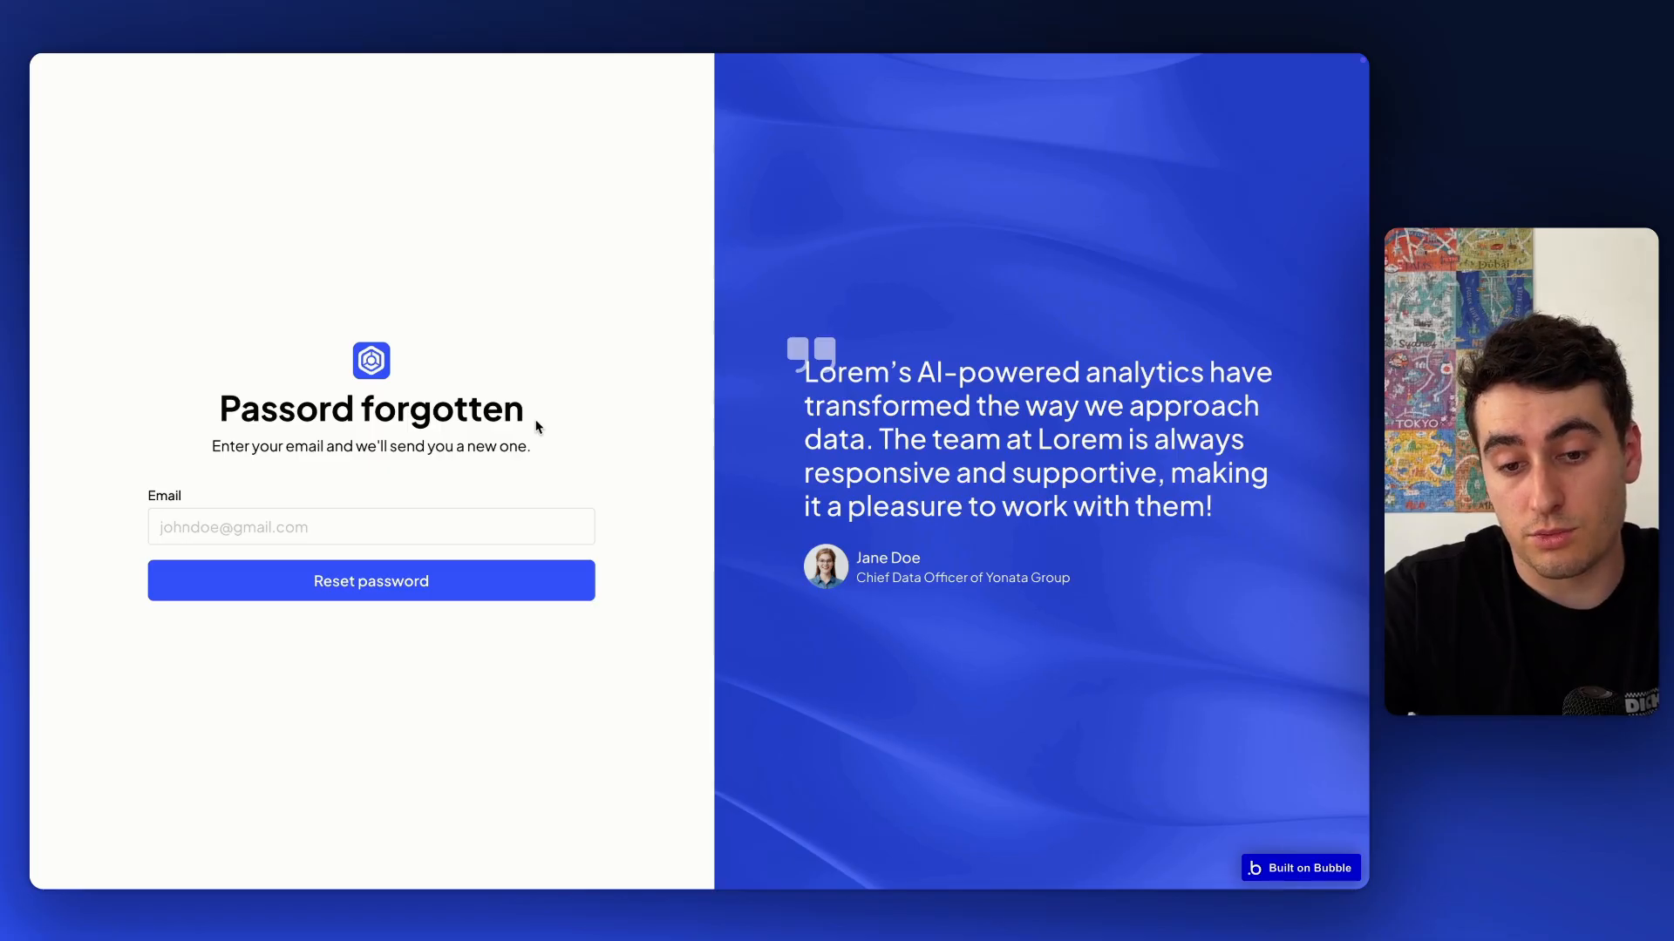
mouse_move(469, 5)
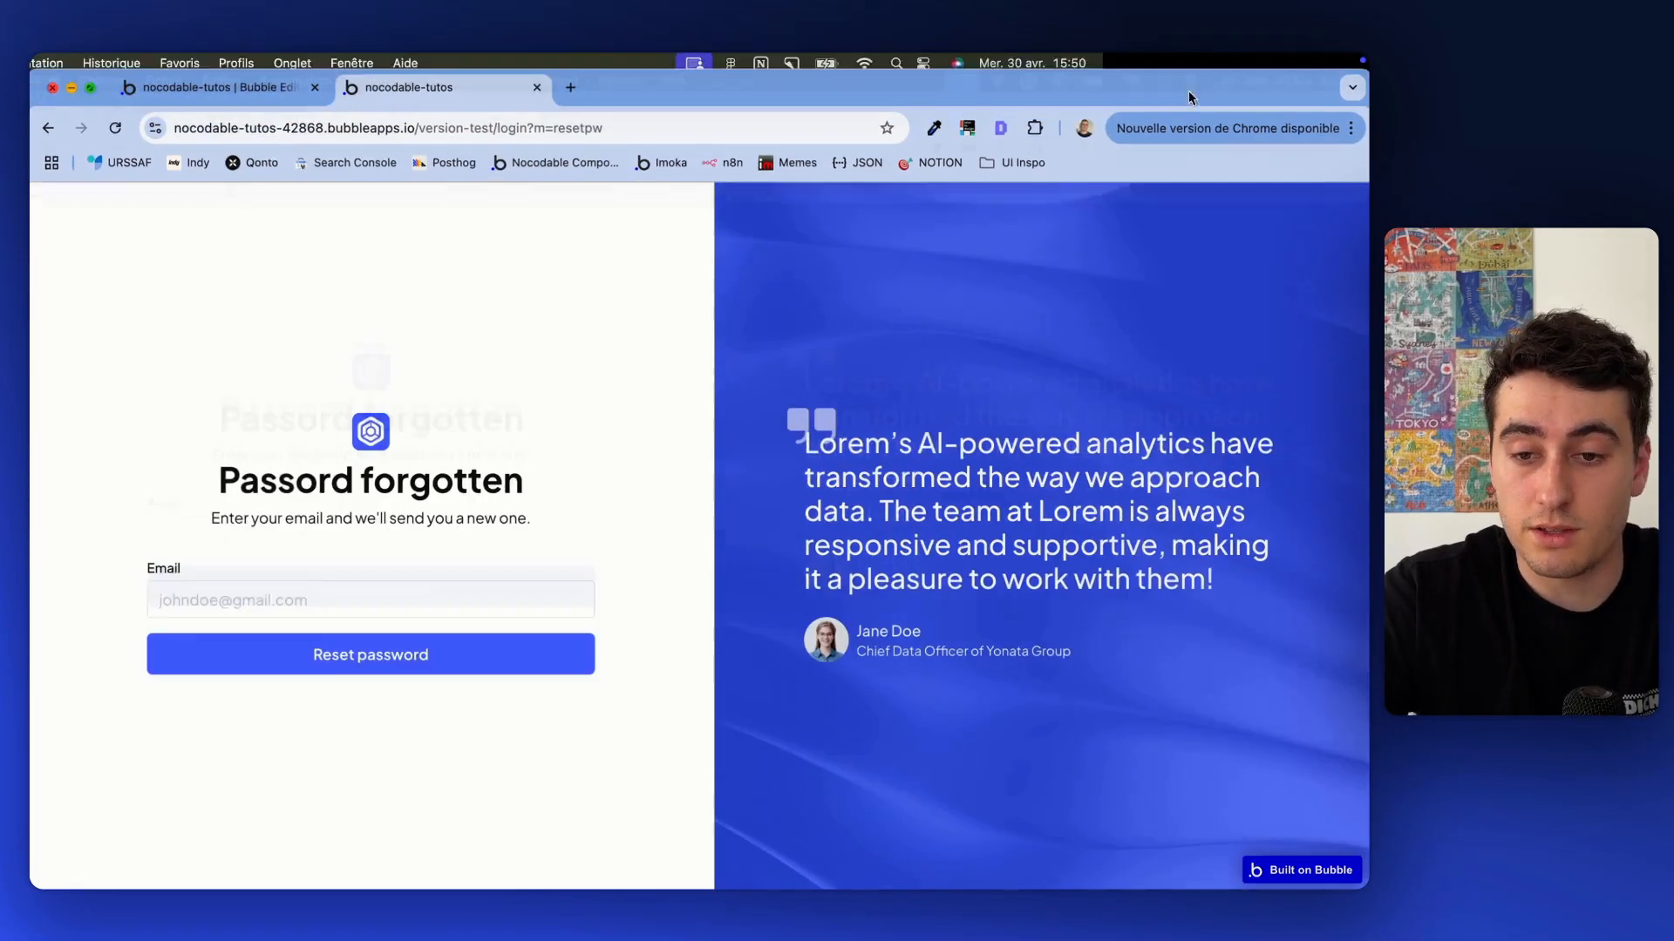